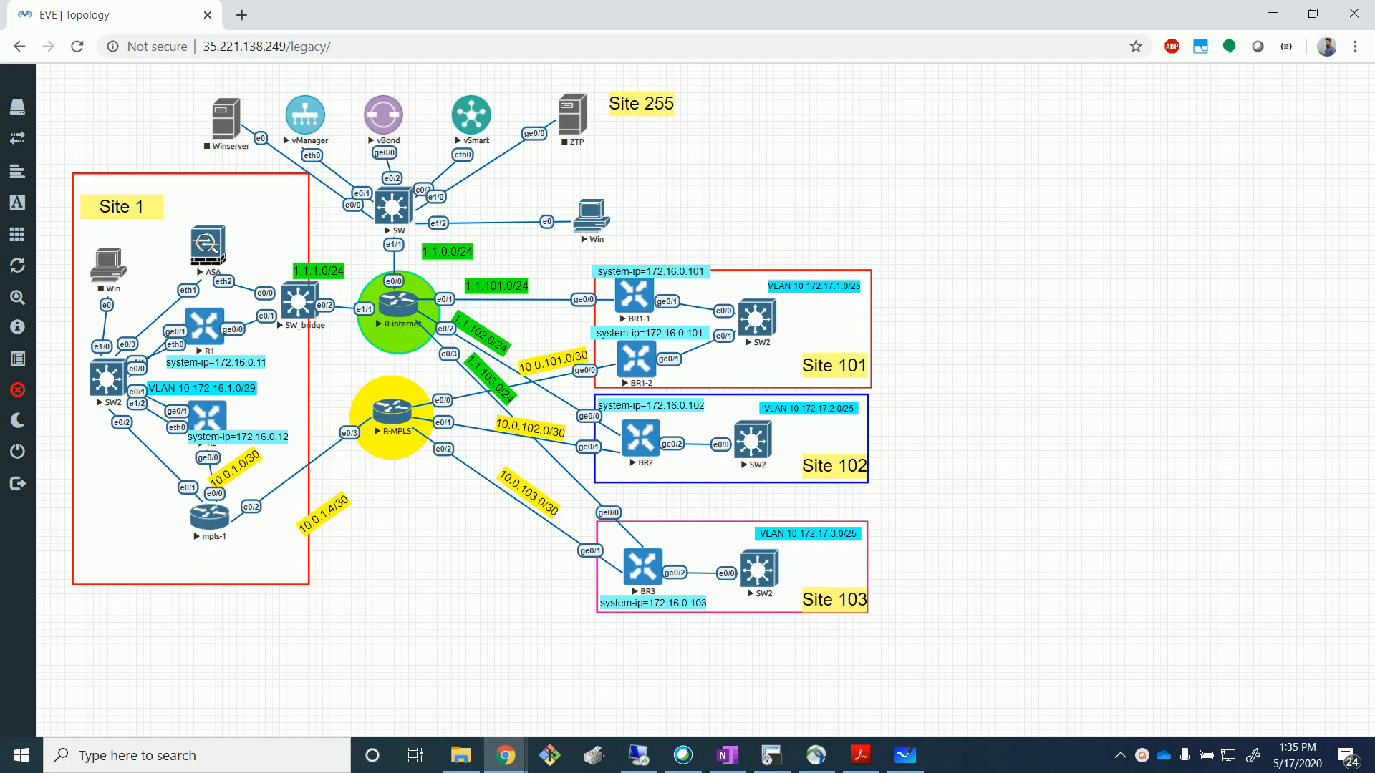
Switch from the Chrome EVE-NG topology to the Whiteboard sketch of the SD-WAN lab.
{"action": "key", "text": "alt+Tab"}
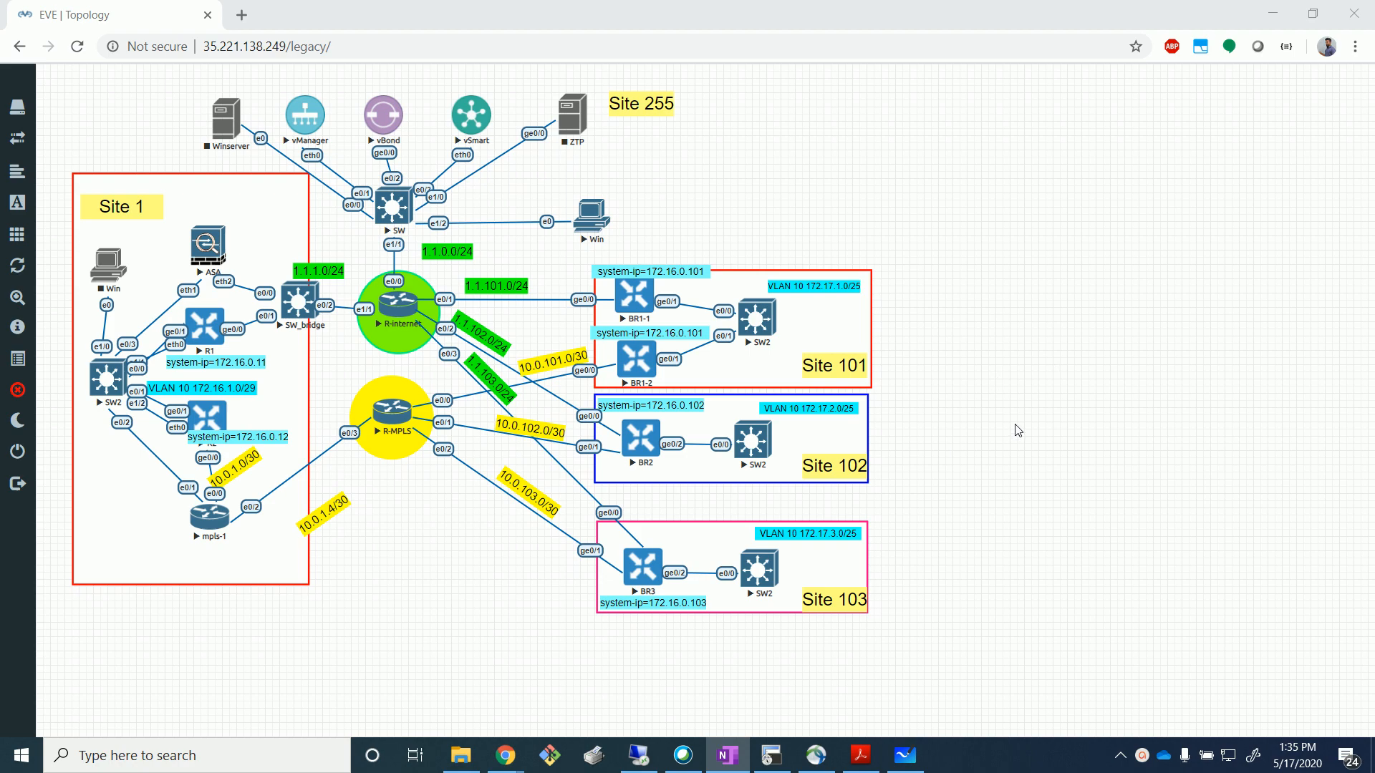
{"action": "left_click", "coordinate": [905, 755]}
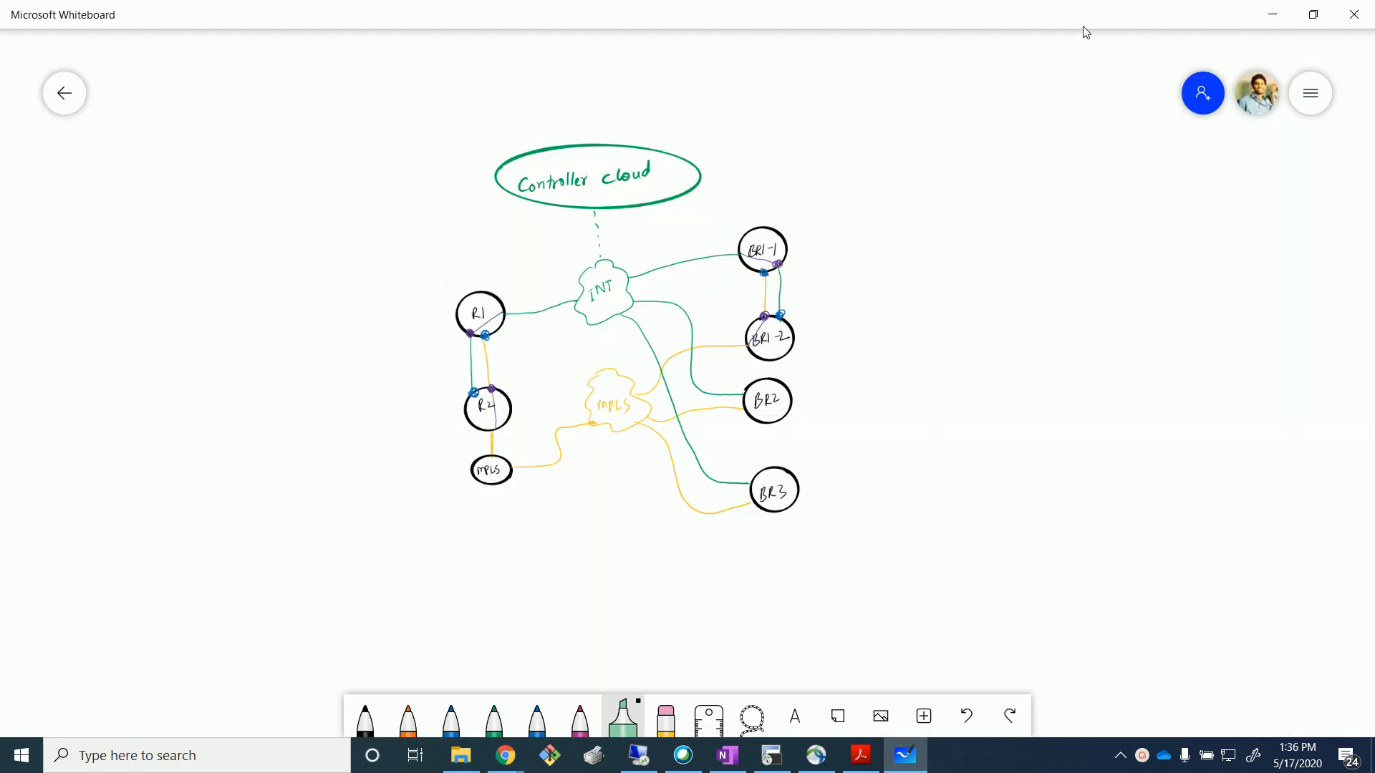
With the black pen, label BR1-1, BR2 and BR3 as sites 101, 102 and 103.
{"action": "left_click", "coordinate": [365, 719]}
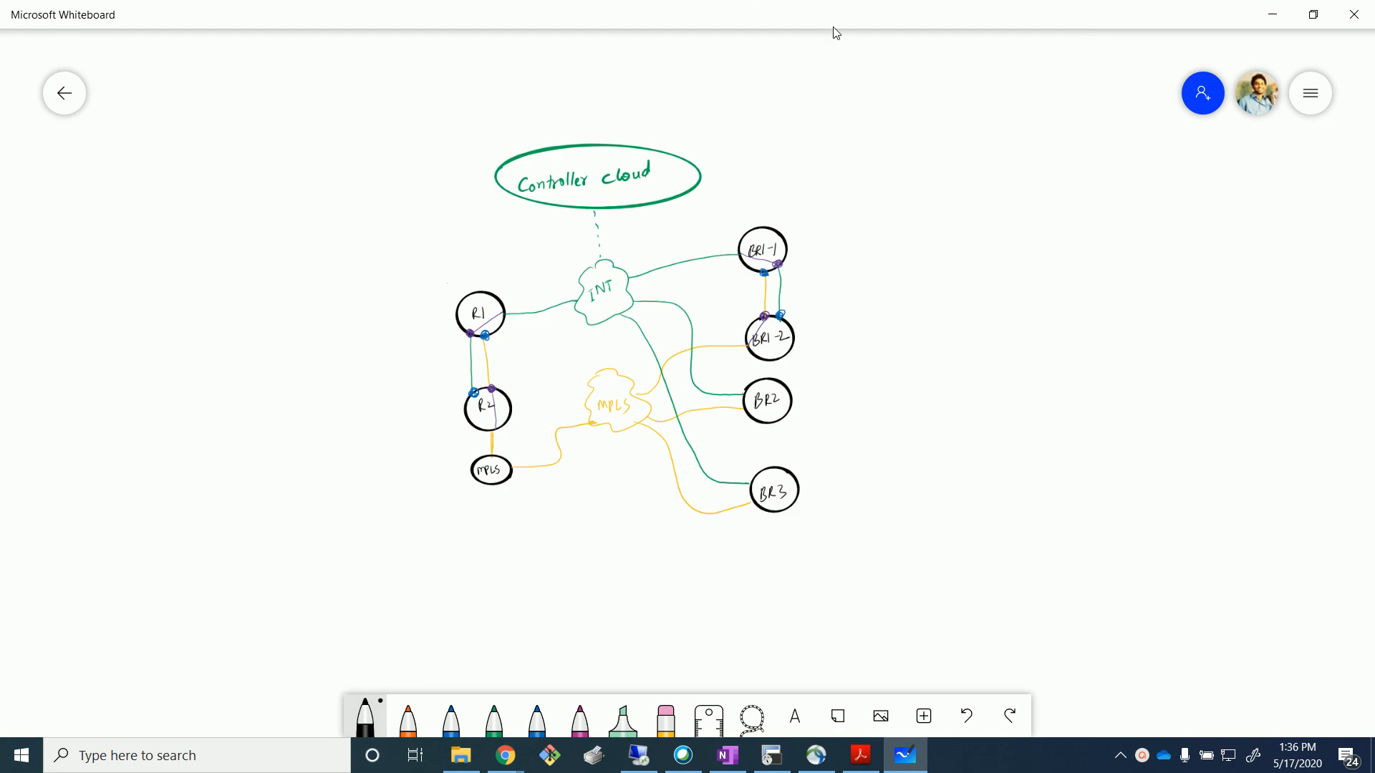
{"action": "left_click_drag", "start_coordinate": [791, 252], "coordinate": [879, 252]}
{"action": "mouse_move", "coordinate": [906, 230]}
{"action": "left_mouse_down"}
{"action": "mouse_move", "coordinate": [898, 248]}
{"action": "mouse_move", "coordinate": [906, 231]}
{"action": "left_mouse_up"}
{"action": "left_click_drag", "start_coordinate": [928, 227], "coordinate": [929, 243]}
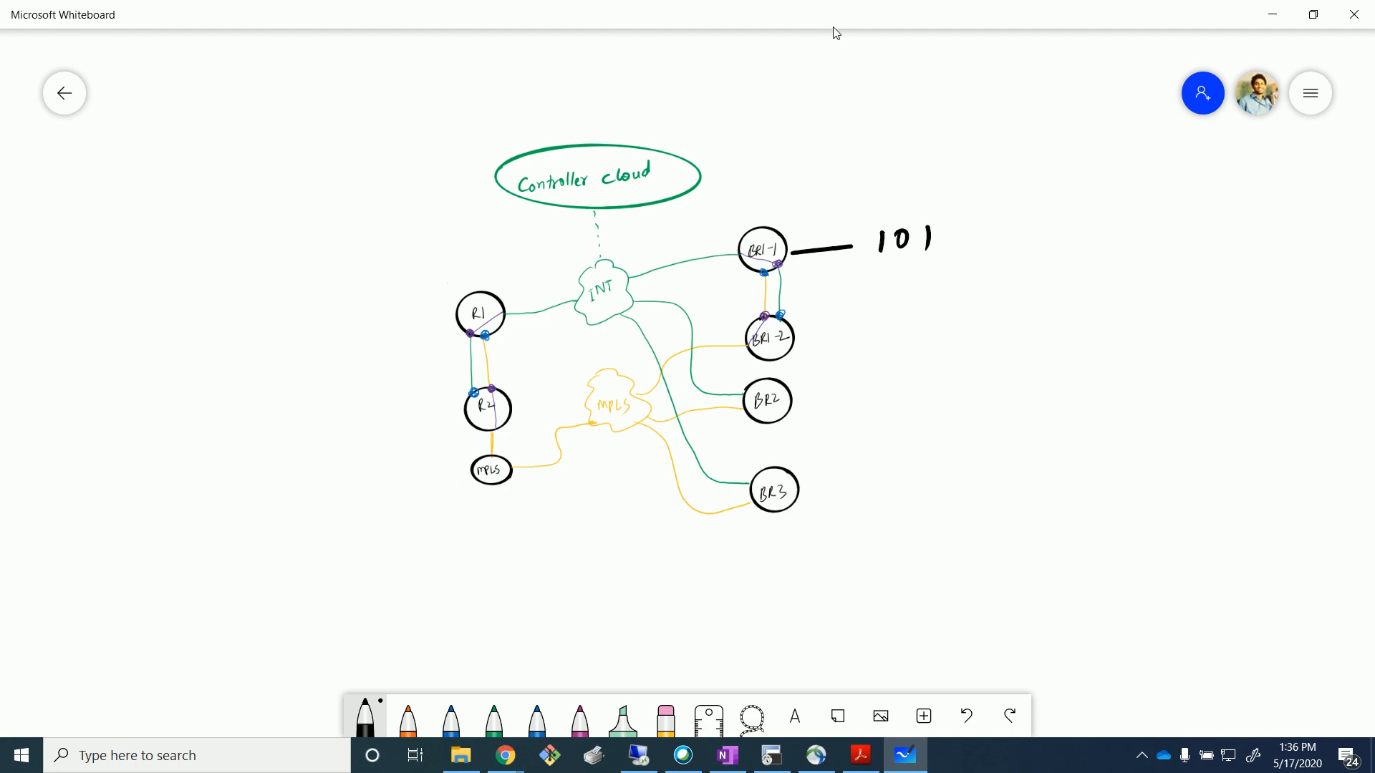
{"action": "left_click_drag", "start_coordinate": [809, 397], "coordinate": [899, 387]}
{"action": "left_click_drag", "start_coordinate": [928, 368], "coordinate": [957, 373]}
{"action": "mouse_move", "coordinate": [835, 501]}
{"action": "left_mouse_down"}
{"action": "mouse_move", "coordinate": [879, 492]}
{"action": "mouse_move", "coordinate": [895, 504]}
{"action": "left_mouse_up"}
{"action": "left_click_drag", "start_coordinate": [920, 476], "coordinate": [934, 498]}
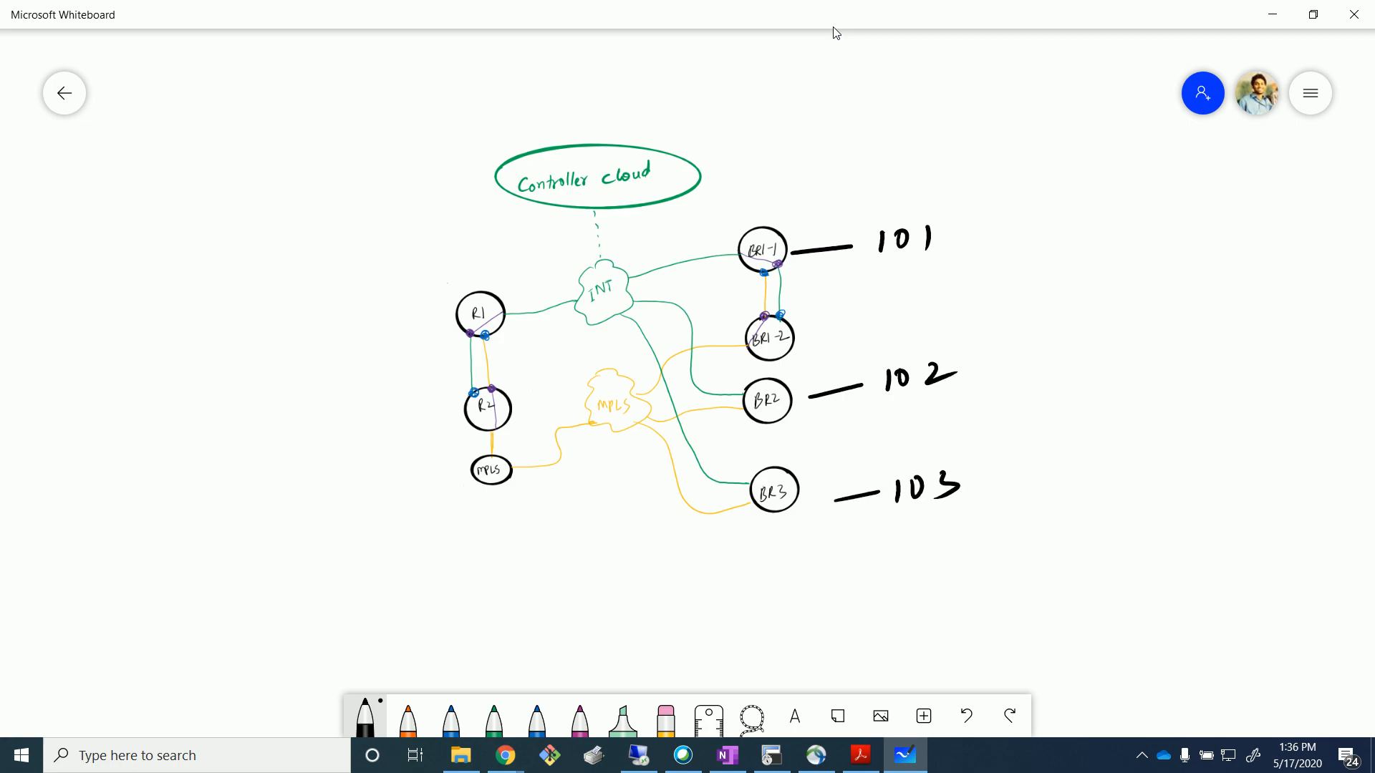
Draw a brace around R1 and R2 and write #9 beside it.
{"action": "left_click_drag", "start_coordinate": [403, 302], "coordinate": [383, 424]}
{"action": "left_click_drag", "start_coordinate": [288, 360], "coordinate": [285, 392]}
{"action": "mouse_move", "coordinate": [299, 360]}
{"action": "left_mouse_down"}
{"action": "mouse_move", "coordinate": [295, 387]}
{"action": "mouse_move", "coordinate": [302, 365]}
{"action": "left_mouse_up"}
{"action": "left_click_drag", "start_coordinate": [283, 383], "coordinate": [301, 378]}
{"action": "left_click_drag", "start_coordinate": [328, 366], "coordinate": [327, 409]}
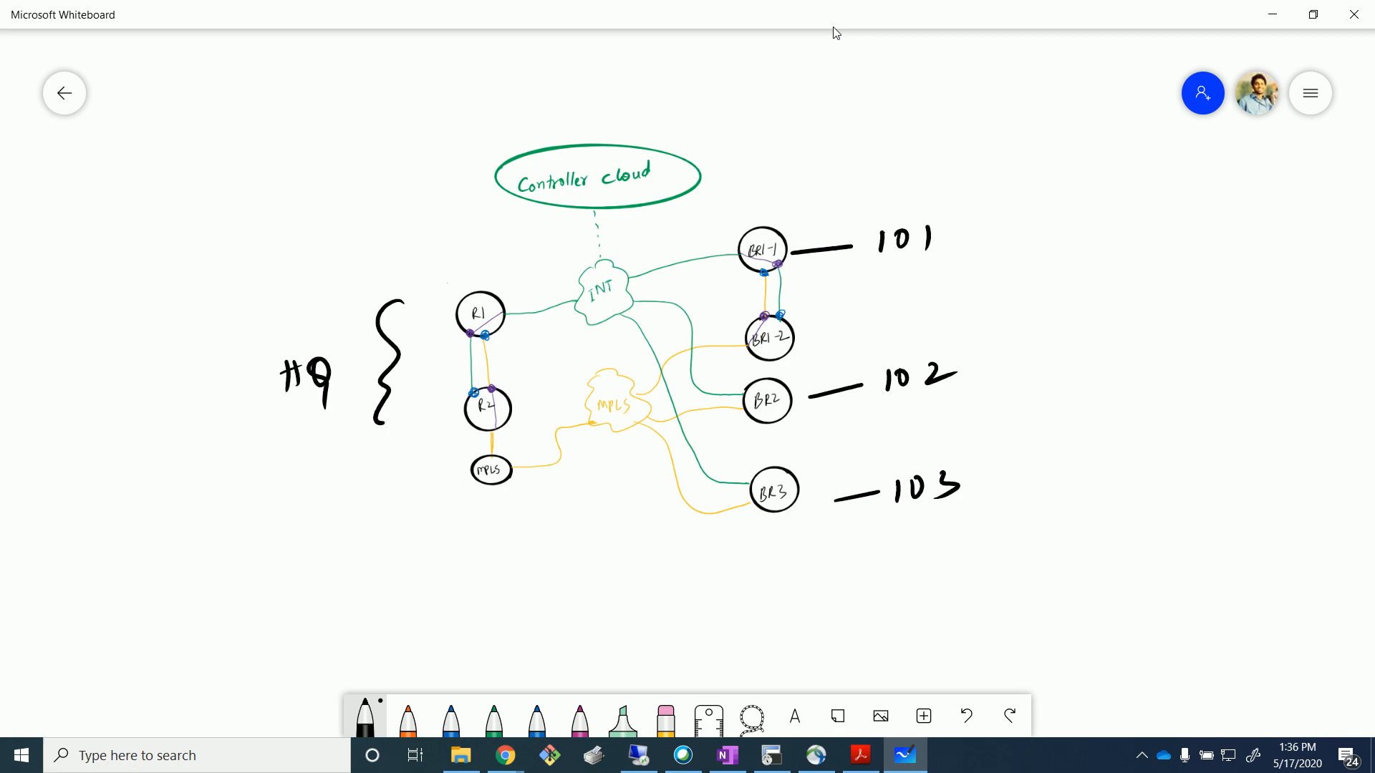
Set the black pen to its thinnest size and write 'Local CP' and 'Central CP' top left.
{"action": "left_click", "coordinate": [366, 718]}
{"action": "left_click", "coordinate": [365, 718]}
{"action": "left_click", "coordinate": [365, 718]}
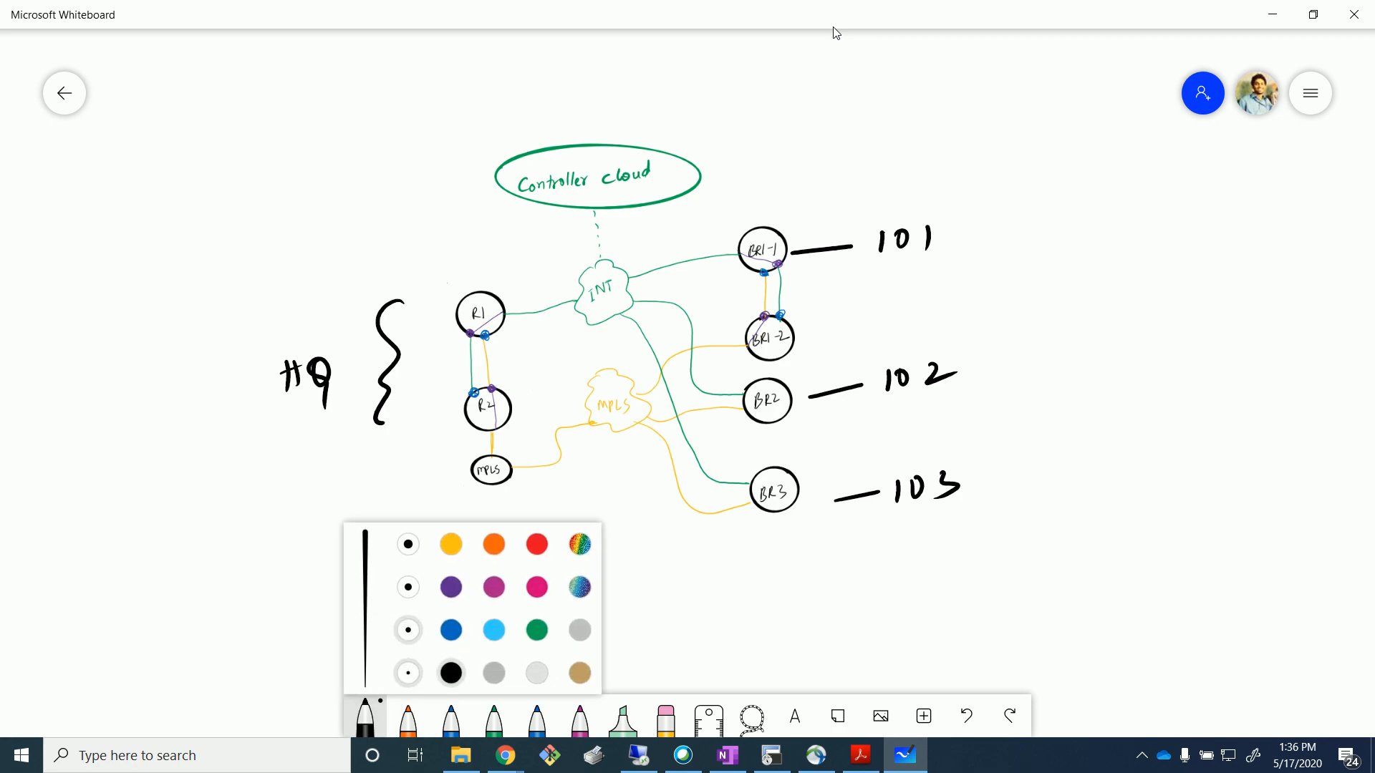
{"action": "left_click", "coordinate": [408, 673]}
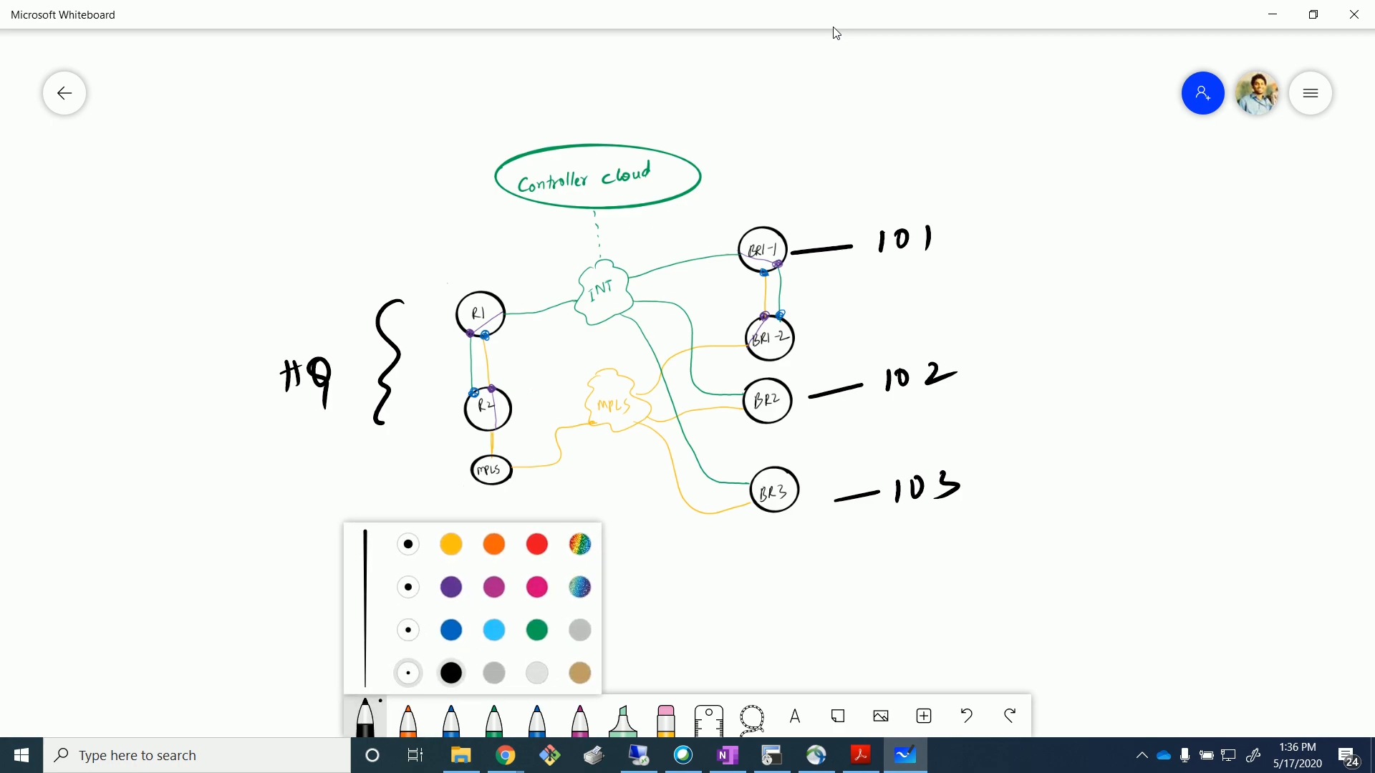
{"action": "left_click", "coordinate": [268, 175]}
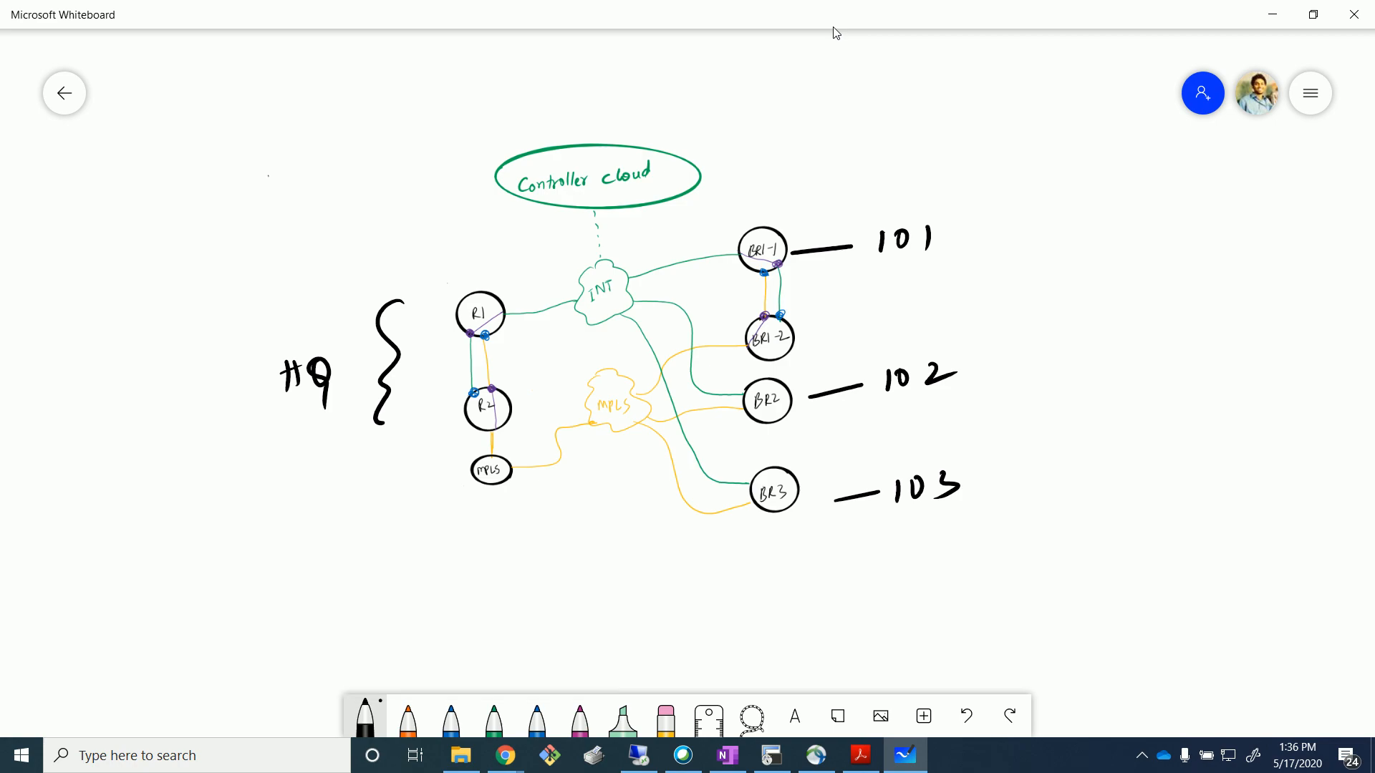
{"action": "mouse_move", "coordinate": [124, 86]}
{"action": "left_mouse_down"}
{"action": "mouse_move", "coordinate": [135, 103]}
{"action": "mouse_move", "coordinate": [170, 99]}
{"action": "left_mouse_up"}
{"action": "mouse_move", "coordinate": [170, 100]}
{"action": "left_mouse_down"}
{"action": "mouse_move", "coordinate": [176, 78]}
{"action": "mouse_move", "coordinate": [222, 107]}
{"action": "left_mouse_up"}
{"action": "left_click_drag", "start_coordinate": [210, 93], "coordinate": [227, 87]}
{"action": "mouse_move", "coordinate": [128, 150]}
{"action": "left_mouse_down"}
{"action": "mouse_move", "coordinate": [129, 167]}
{"action": "mouse_move", "coordinate": [166, 164]}
{"action": "left_mouse_up"}
{"action": "left_click_drag", "start_coordinate": [161, 155], "coordinate": [192, 166]}
{"action": "mouse_move", "coordinate": [197, 144]}
{"action": "left_mouse_down"}
{"action": "mouse_move", "coordinate": [199, 164]}
{"action": "mouse_move", "coordinate": [253, 142]}
{"action": "left_mouse_up"}
Switch the pen to red, circle Central CP, and draw a vSmart box above Controller cloud.
{"action": "left_click", "coordinate": [365, 718]}
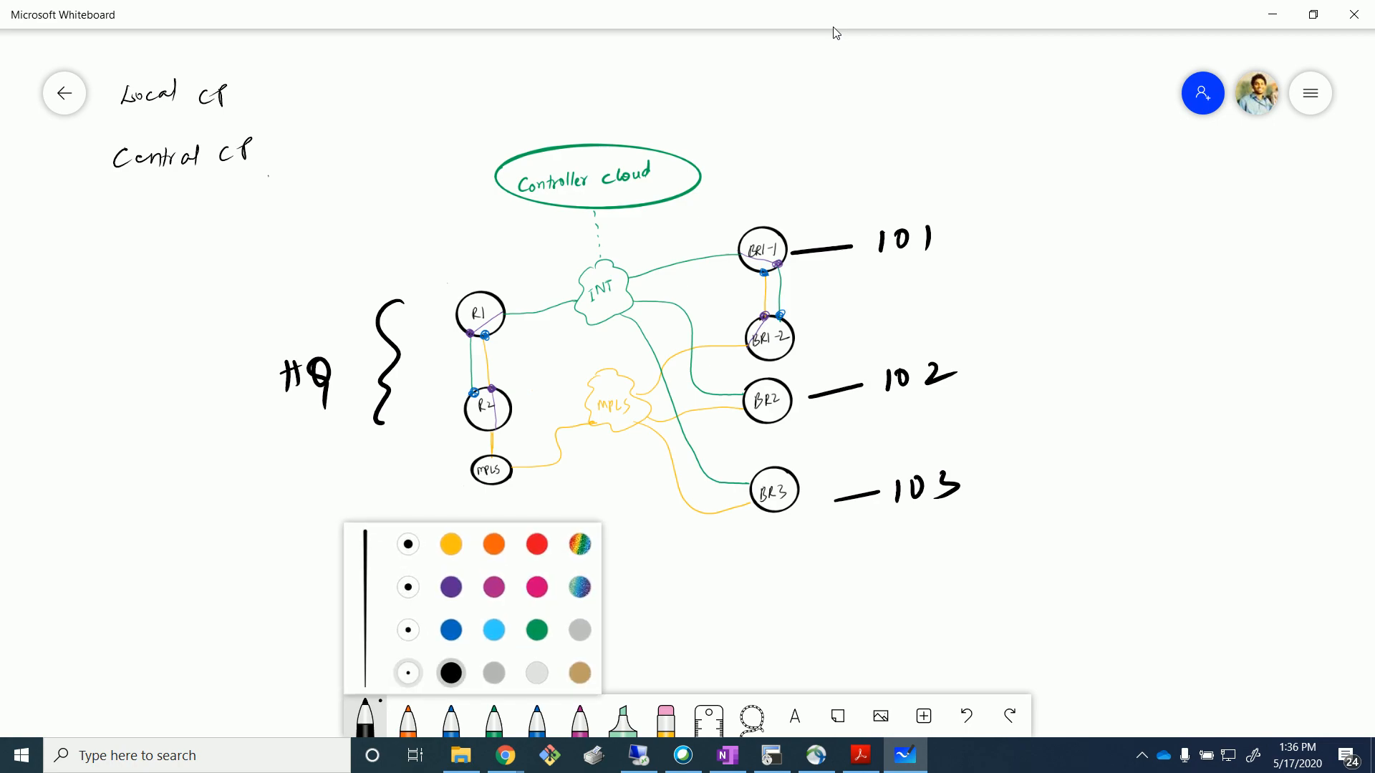
{"action": "left_click", "coordinate": [537, 544]}
{"action": "mouse_move", "coordinate": [256, 123]}
{"action": "left_mouse_down"}
{"action": "mouse_move", "coordinate": [120, 119]}
{"action": "mouse_move", "coordinate": [240, 211]}
{"action": "mouse_move", "coordinate": [263, 132]}
{"action": "left_mouse_up"}
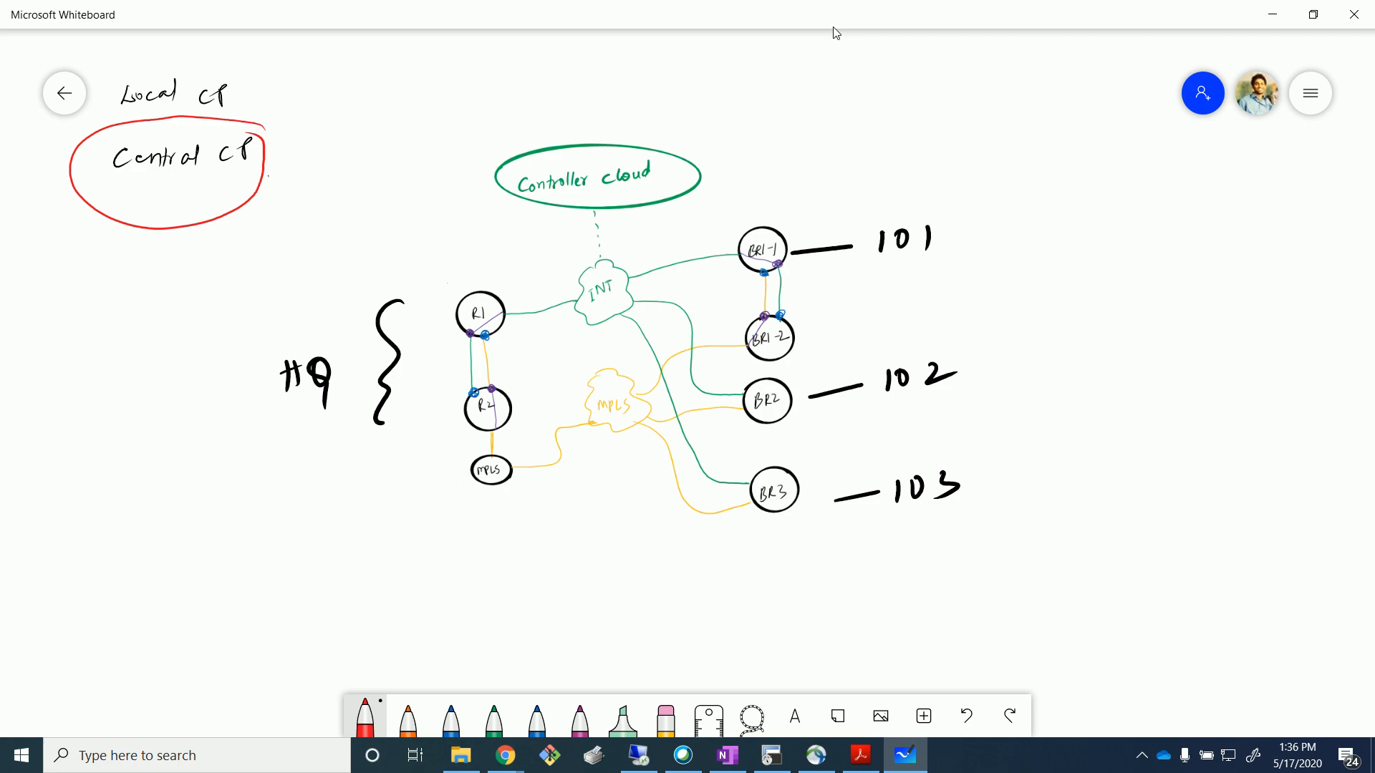
{"action": "mouse_move", "coordinate": [666, 168]}
{"action": "left_mouse_down"}
{"action": "mouse_move", "coordinate": [706, 138]}
{"action": "mouse_move", "coordinate": [700, 151]}
{"action": "mouse_move", "coordinate": [723, 107]}
{"action": "mouse_move", "coordinate": [773, 148]}
{"action": "mouse_move", "coordinate": [736, 160]}
{"action": "left_mouse_up"}
{"action": "mouse_move", "coordinate": [771, 116]}
{"action": "left_mouse_down"}
{"action": "mouse_move", "coordinate": [791, 127]}
{"action": "mouse_move", "coordinate": [844, 104]}
{"action": "mouse_move", "coordinate": [855, 116]}
{"action": "mouse_move", "coordinate": [868, 90]}
{"action": "left_mouse_up"}
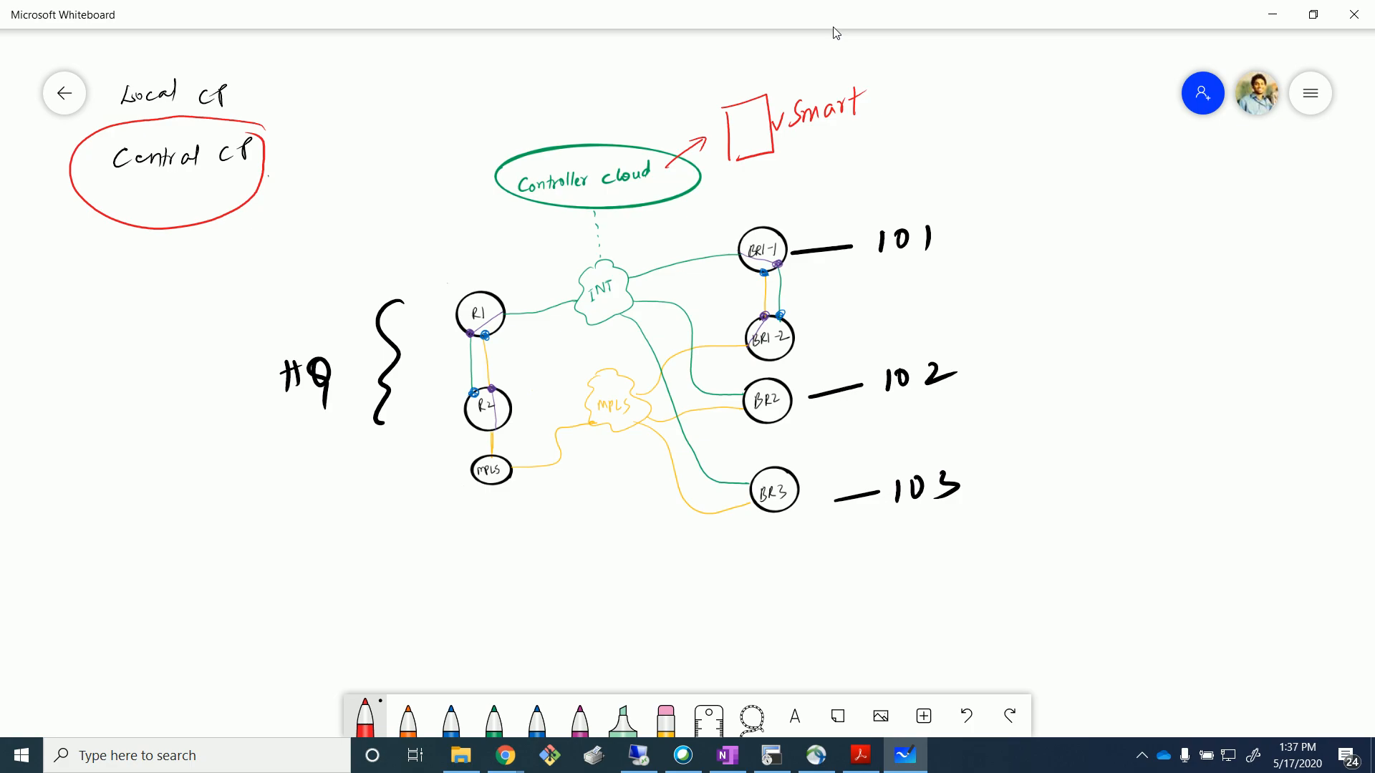
Draw red arrowed lines from vSmart down to R1, INT and the branch routers.
{"action": "left_click_drag", "start_coordinate": [725, 170], "coordinate": [521, 308]}
{"action": "left_click_drag", "start_coordinate": [725, 174], "coordinate": [542, 379]}
{"action": "mouse_move", "coordinate": [734, 176]}
{"action": "left_mouse_down"}
{"action": "mouse_move", "coordinate": [757, 297]}
{"action": "mouse_move", "coordinate": [741, 333]}
{"action": "left_mouse_up"}
{"action": "left_click_drag", "start_coordinate": [716, 229], "coordinate": [744, 433]}
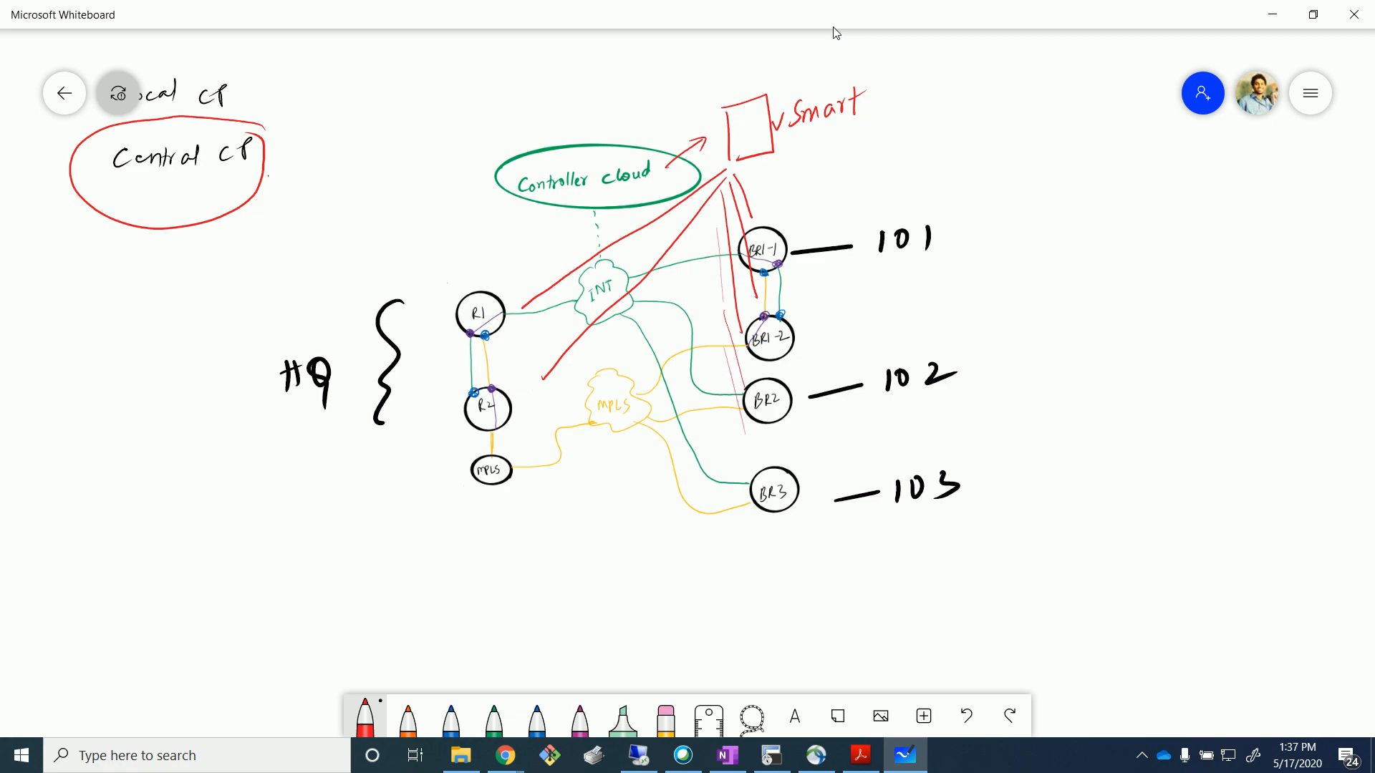
{"action": "mouse_move", "coordinate": [646, 224]}
{"action": "left_mouse_down"}
{"action": "mouse_move", "coordinate": [673, 255]}
{"action": "mouse_move", "coordinate": [722, 246]}
{"action": "left_mouse_up"}
Underline vSmart twice, add an arrow to its right, and write 'omp' and 'TLOC' there.
{"action": "left_click_drag", "start_coordinate": [778, 141], "coordinate": [862, 130]}
{"action": "left_click_drag", "start_coordinate": [878, 124], "coordinate": [910, 120]}
{"action": "mouse_move", "coordinate": [896, 111]}
{"action": "left_mouse_down"}
{"action": "mouse_move", "coordinate": [911, 119]}
{"action": "mouse_move", "coordinate": [900, 128]}
{"action": "left_mouse_up"}
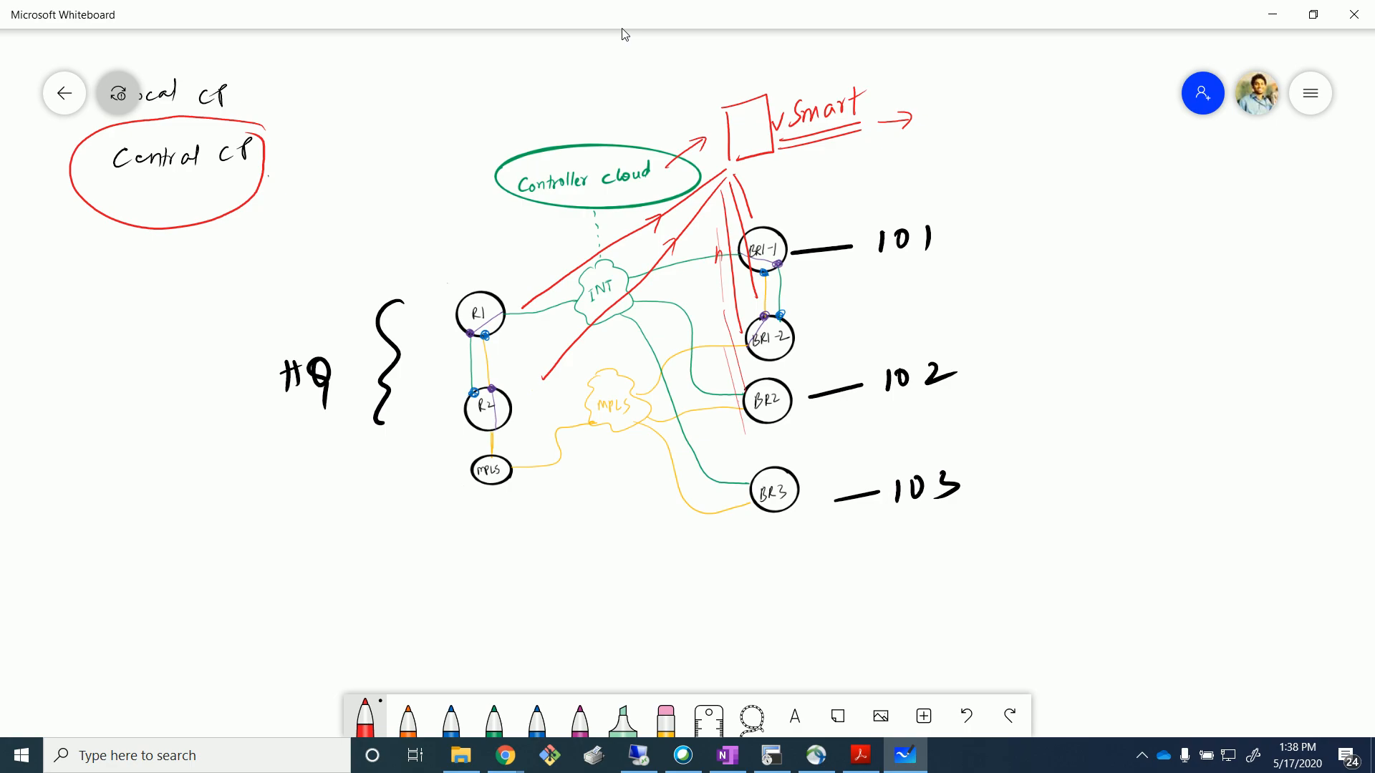
{"action": "left_click_drag", "start_coordinate": [970, 112], "coordinate": [999, 125]}
{"action": "left_click_drag", "start_coordinate": [1006, 107], "coordinate": [1002, 128]}
{"action": "key", "text": "alt+Tab"}
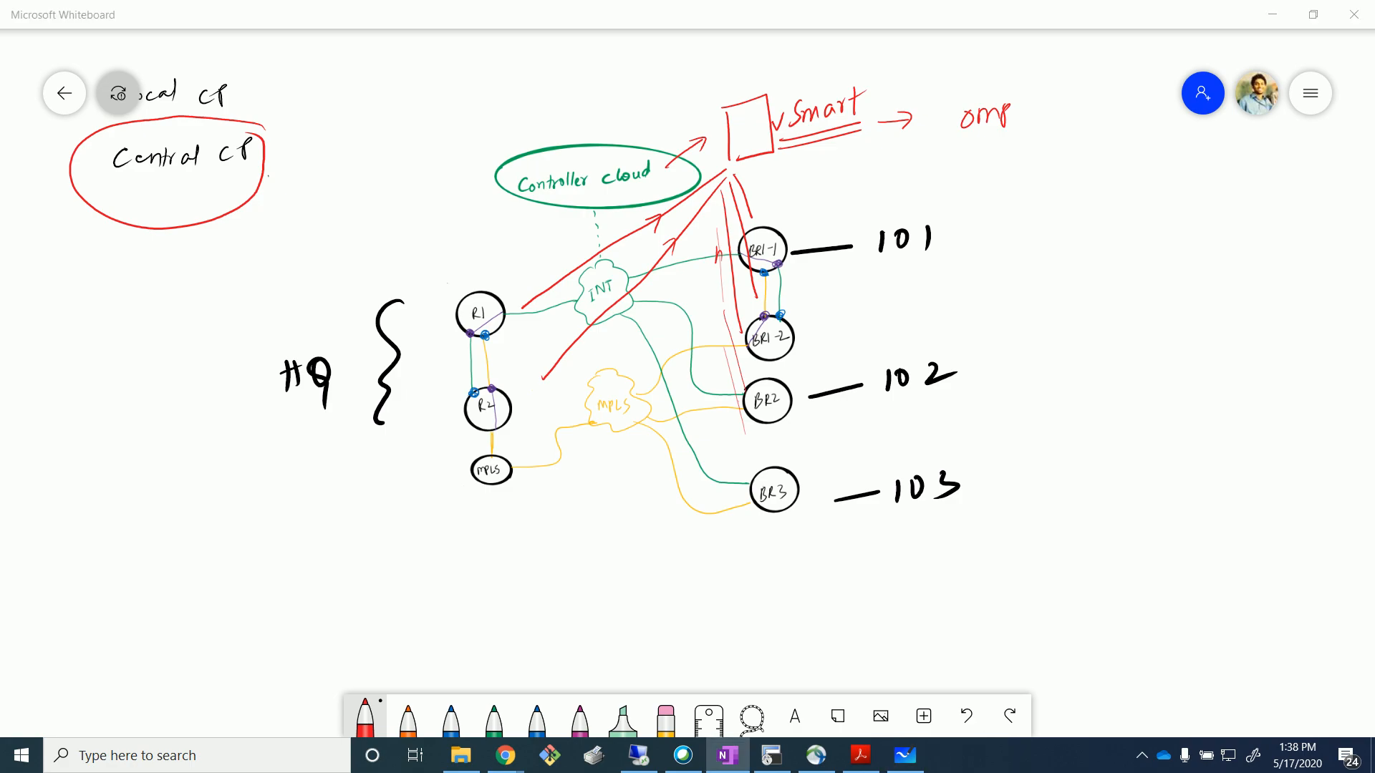
{"action": "left_click_drag", "start_coordinate": [974, 148], "coordinate": [972, 162]}
{"action": "mouse_move", "coordinate": [966, 148]}
{"action": "left_mouse_down"}
{"action": "mouse_move", "coordinate": [1024, 157]}
{"action": "mouse_move", "coordinate": [971, 202]}
{"action": "mouse_move", "coordinate": [1040, 185]}
{"action": "left_mouse_up"}
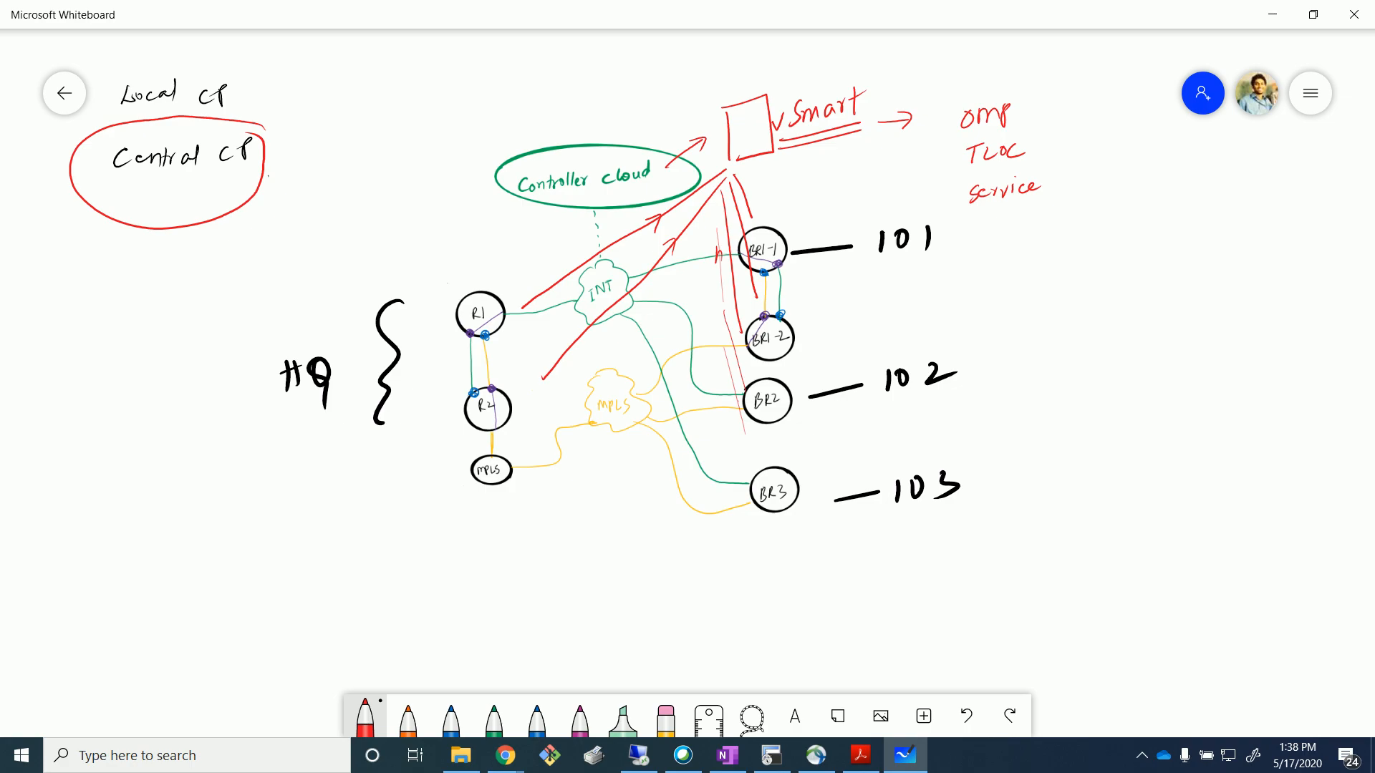
In blue, draw an arrow from service to 'BGP' with 'attributes' below, and underline omp.
{"action": "left_click", "coordinate": [365, 716]}
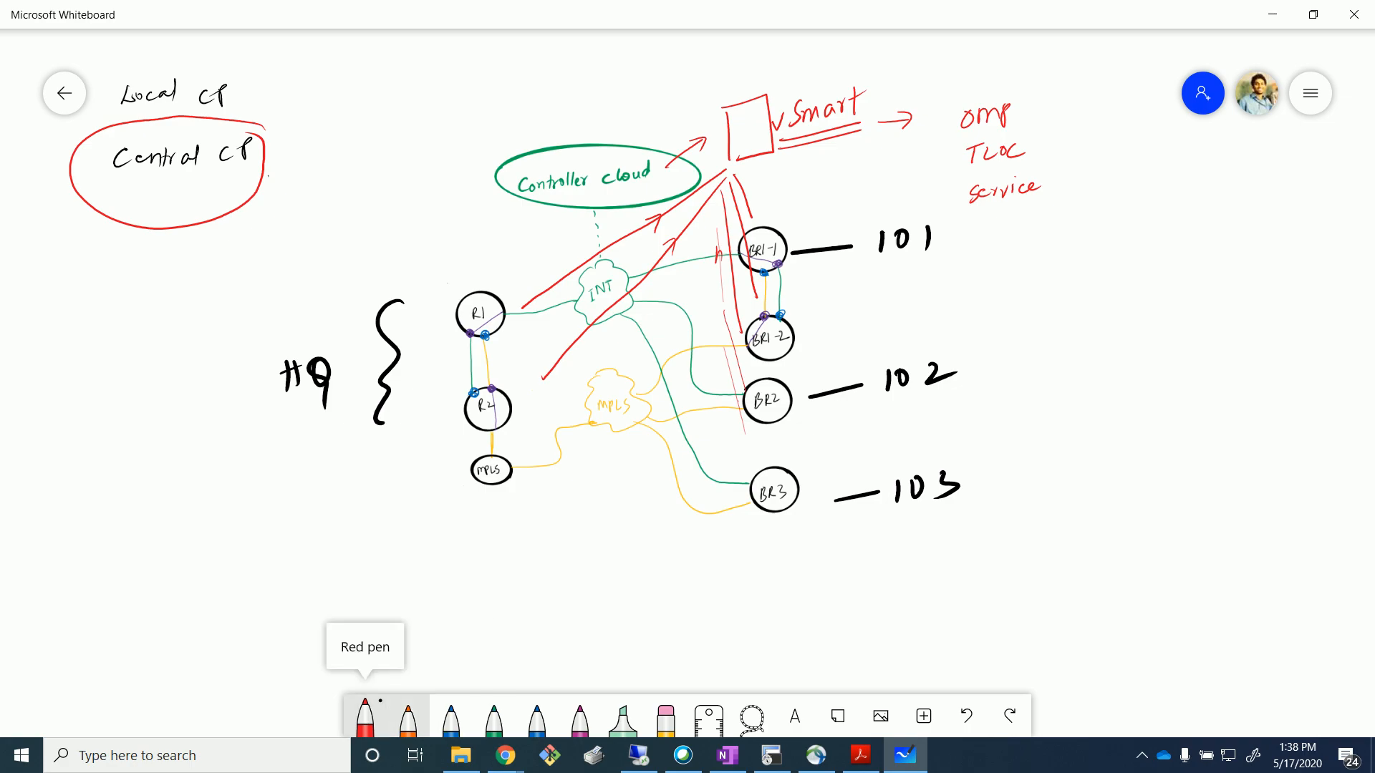
{"action": "left_click", "coordinate": [451, 630]}
{"action": "mouse_move", "coordinate": [1013, 219]}
{"action": "left_mouse_down"}
{"action": "mouse_move", "coordinate": [1049, 252]}
{"action": "mouse_move", "coordinate": [1060, 237]}
{"action": "left_mouse_up"}
{"action": "mouse_move", "coordinate": [1058, 295]}
{"action": "left_mouse_down"}
{"action": "mouse_move", "coordinate": [1060, 320]}
{"action": "mouse_move", "coordinate": [1111, 320]}
{"action": "left_mouse_up"}
{"action": "left_click_drag", "start_coordinate": [1110, 295], "coordinate": [1115, 304]}
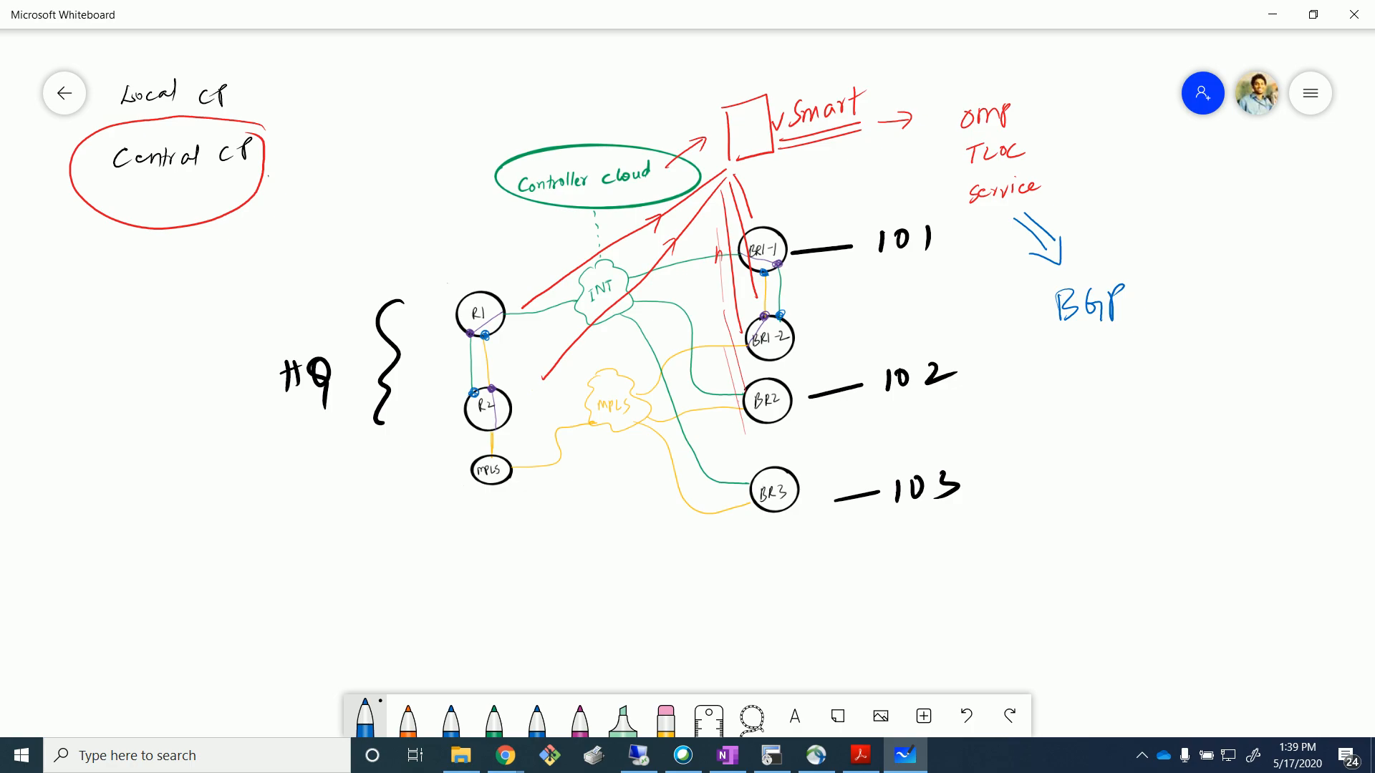
{"action": "mouse_move", "coordinate": [1097, 334]}
{"action": "left_mouse_down"}
{"action": "mouse_move", "coordinate": [1149, 358]}
{"action": "mouse_move", "coordinate": [1166, 339]}
{"action": "mouse_move", "coordinate": [1273, 338]}
{"action": "left_mouse_up"}
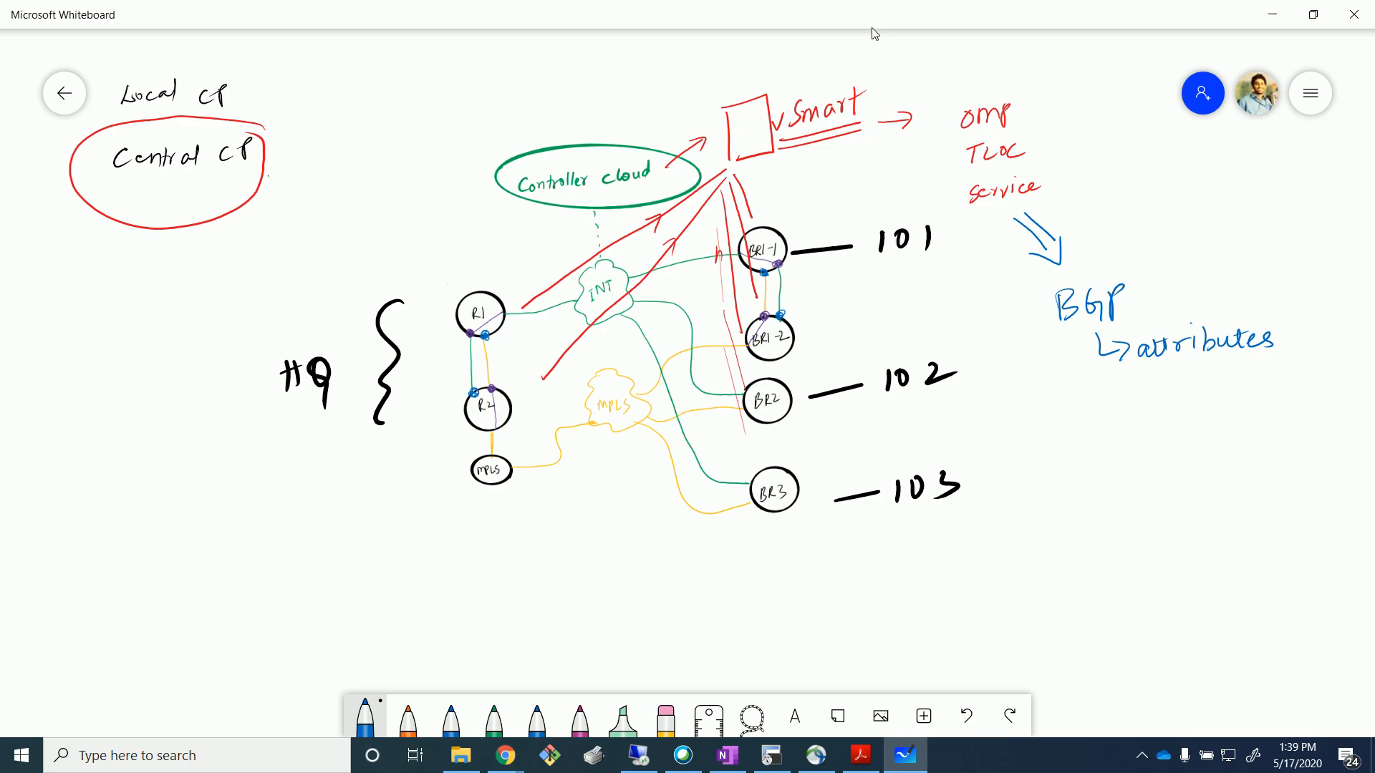
{"action": "left_click_drag", "start_coordinate": [960, 136], "coordinate": [1026, 131]}
Shift the sketch left and draw a blue arrow from omp to a list: '1 omp route valid', '2 AD', through 8.
{"action": "scroll", "coordinate": [451, 446], "scroll_direction": "down", "scroll_amount": 3, "text": "ctrl"}
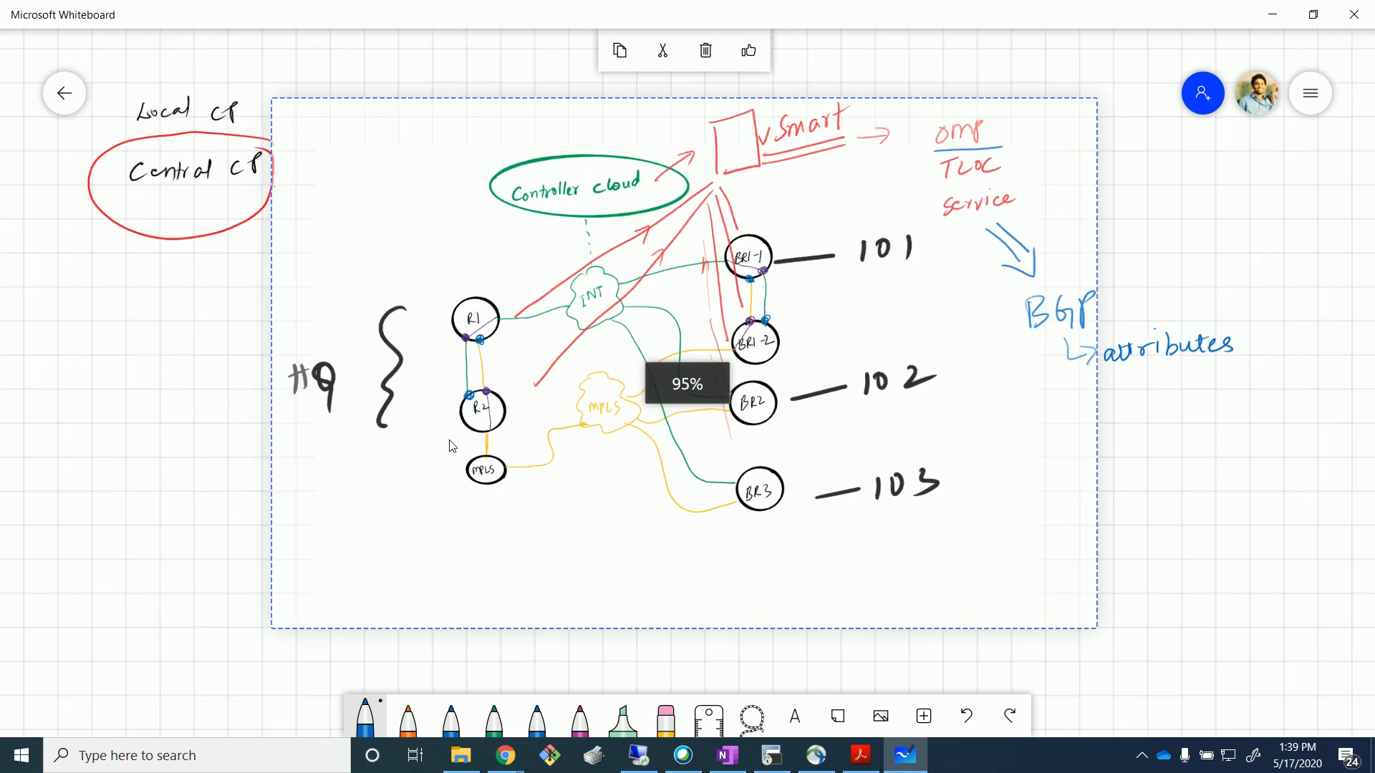
{"action": "left_click_drag", "start_coordinate": [1114, 513], "coordinate": [897, 555]}
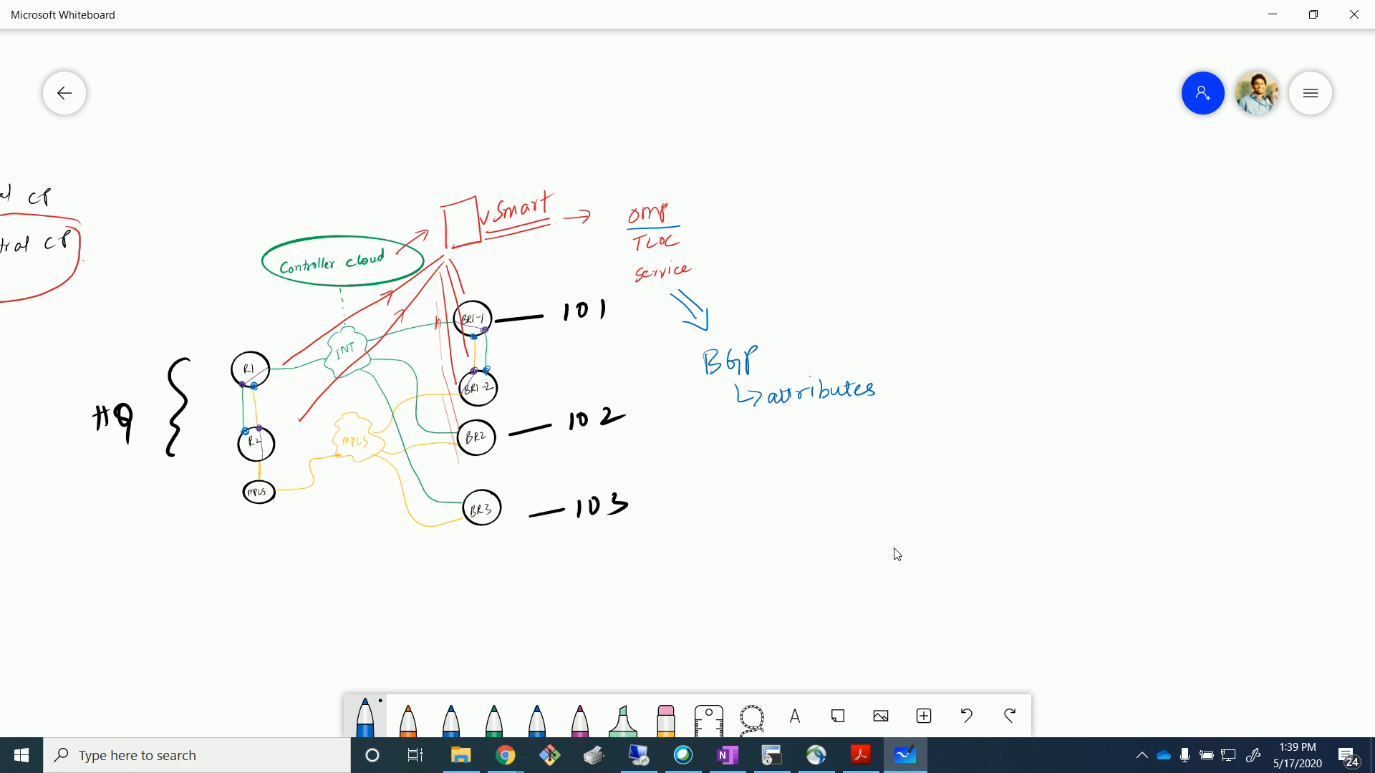
{"action": "mouse_move", "coordinate": [675, 210]}
{"action": "left_mouse_down"}
{"action": "mouse_move", "coordinate": [767, 155]}
{"action": "mouse_move", "coordinate": [760, 172]}
{"action": "left_mouse_up"}
{"action": "left_click_drag", "start_coordinate": [800, 142], "coordinate": [848, 138]}
{"action": "left_click_drag", "start_coordinate": [846, 140], "coordinate": [937, 133]}
{"action": "mouse_move", "coordinate": [943, 102]}
{"action": "left_mouse_down"}
{"action": "mouse_move", "coordinate": [944, 128]}
{"action": "mouse_move", "coordinate": [963, 126]}
{"action": "left_mouse_up"}
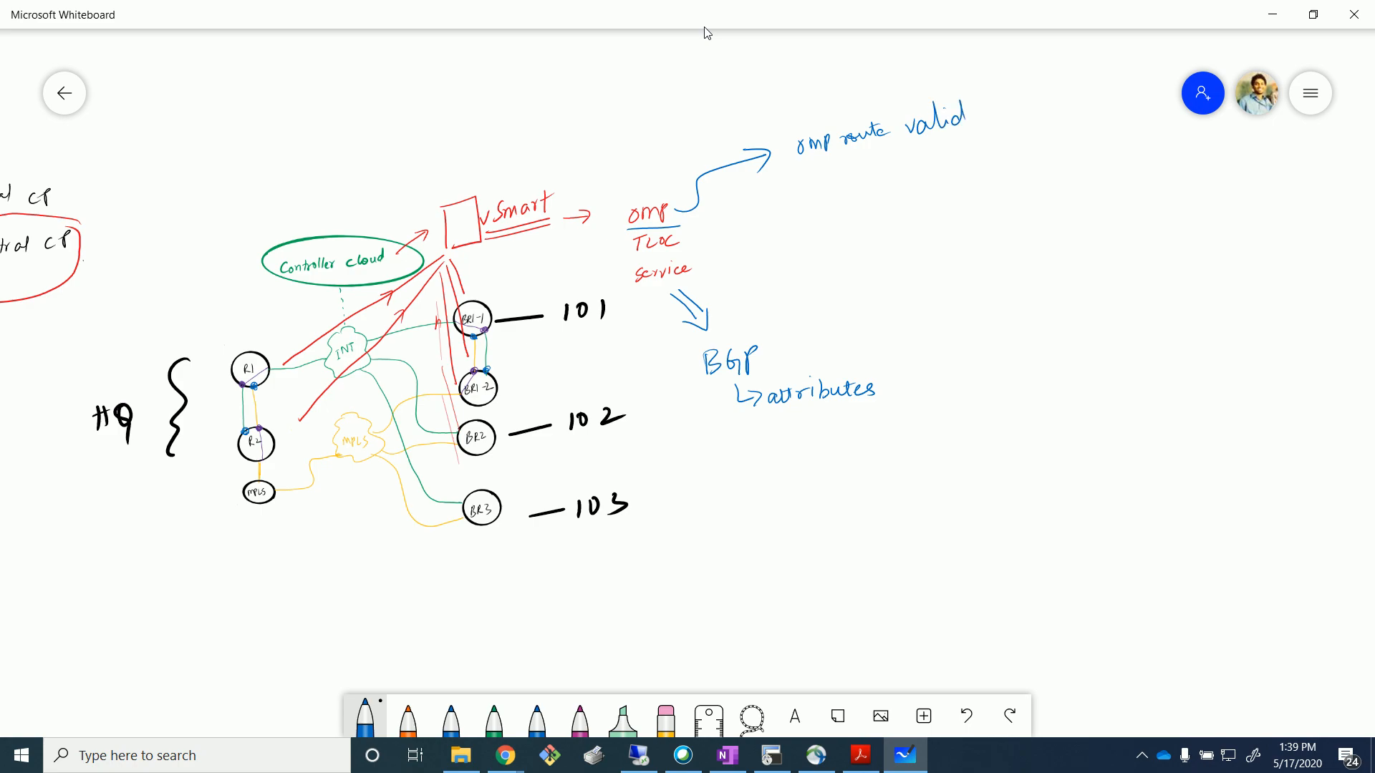
{"action": "left_click_drag", "start_coordinate": [789, 174], "coordinate": [801, 211]}
{"action": "left_click_drag", "start_coordinate": [839, 299], "coordinate": [834, 315]}
{"action": "mouse_move", "coordinate": [818, 181]}
{"action": "left_mouse_down"}
{"action": "mouse_move", "coordinate": [825, 162]}
{"action": "mouse_move", "coordinate": [836, 179]}
{"action": "left_mouse_up"}
{"action": "left_click", "coordinate": [365, 720]}
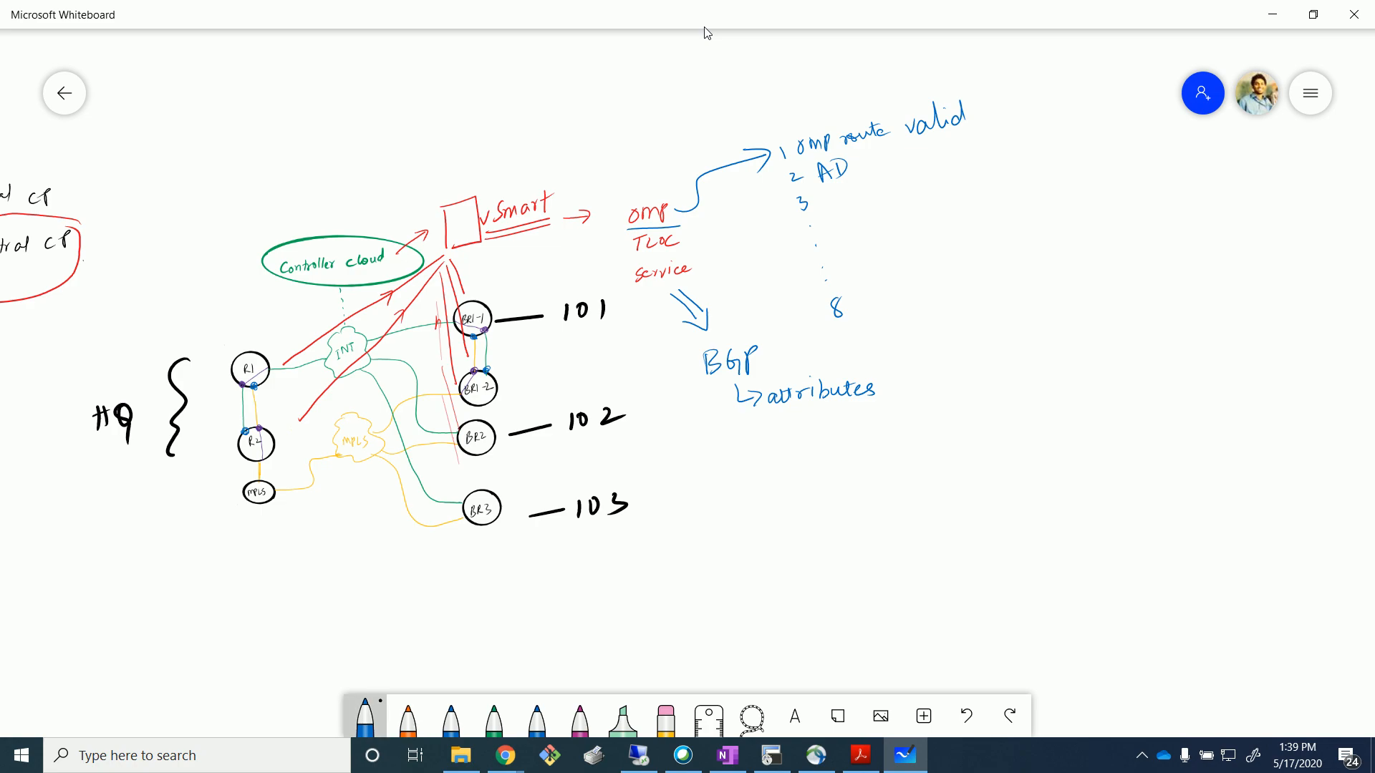
In pink, write items 3 'OMP Route Preference' and 4 'TLOC Route Preference' and loop them freehand.
{"action": "left_click", "coordinate": [537, 587]}
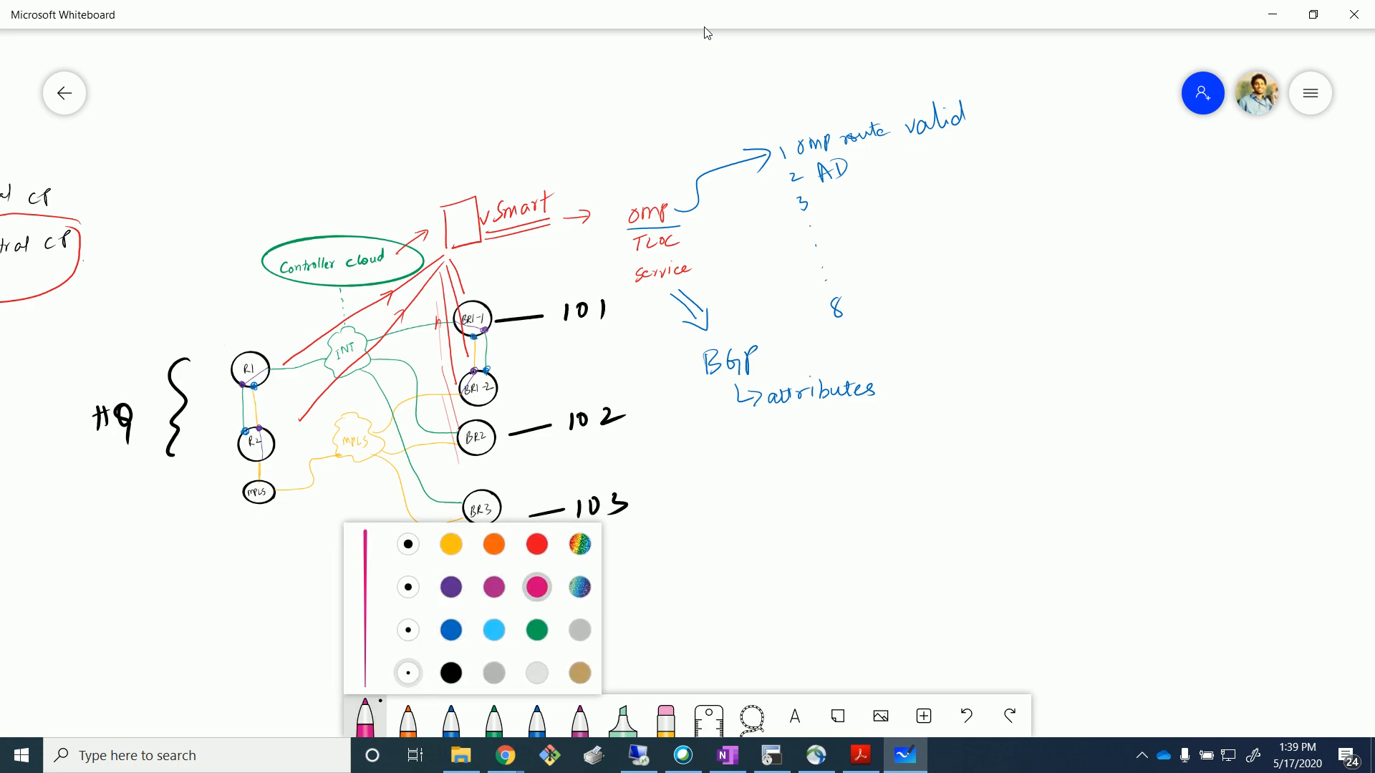
{"action": "left_click", "coordinate": [827, 215]}
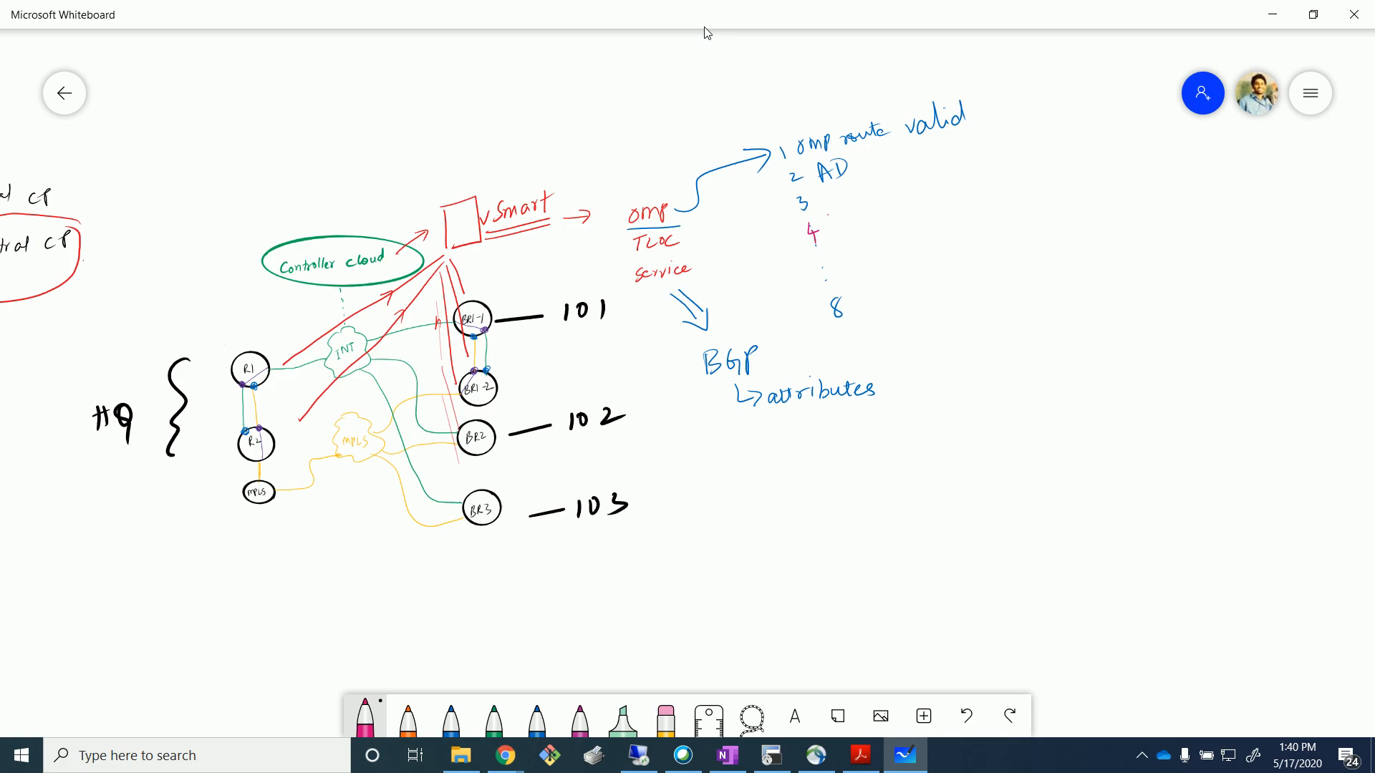
{"action": "mouse_move", "coordinate": [844, 192]}
{"action": "left_mouse_down"}
{"action": "mouse_move", "coordinate": [898, 190]}
{"action": "mouse_move", "coordinate": [942, 160]}
{"action": "mouse_move", "coordinate": [986, 169]}
{"action": "left_mouse_up"}
{"action": "mouse_move", "coordinate": [978, 146]}
{"action": "left_mouse_down"}
{"action": "mouse_move", "coordinate": [1016, 149]}
{"action": "mouse_move", "coordinate": [1015, 178]}
{"action": "left_mouse_up"}
{"action": "left_click_drag", "start_coordinate": [1011, 160], "coordinate": [1087, 135]}
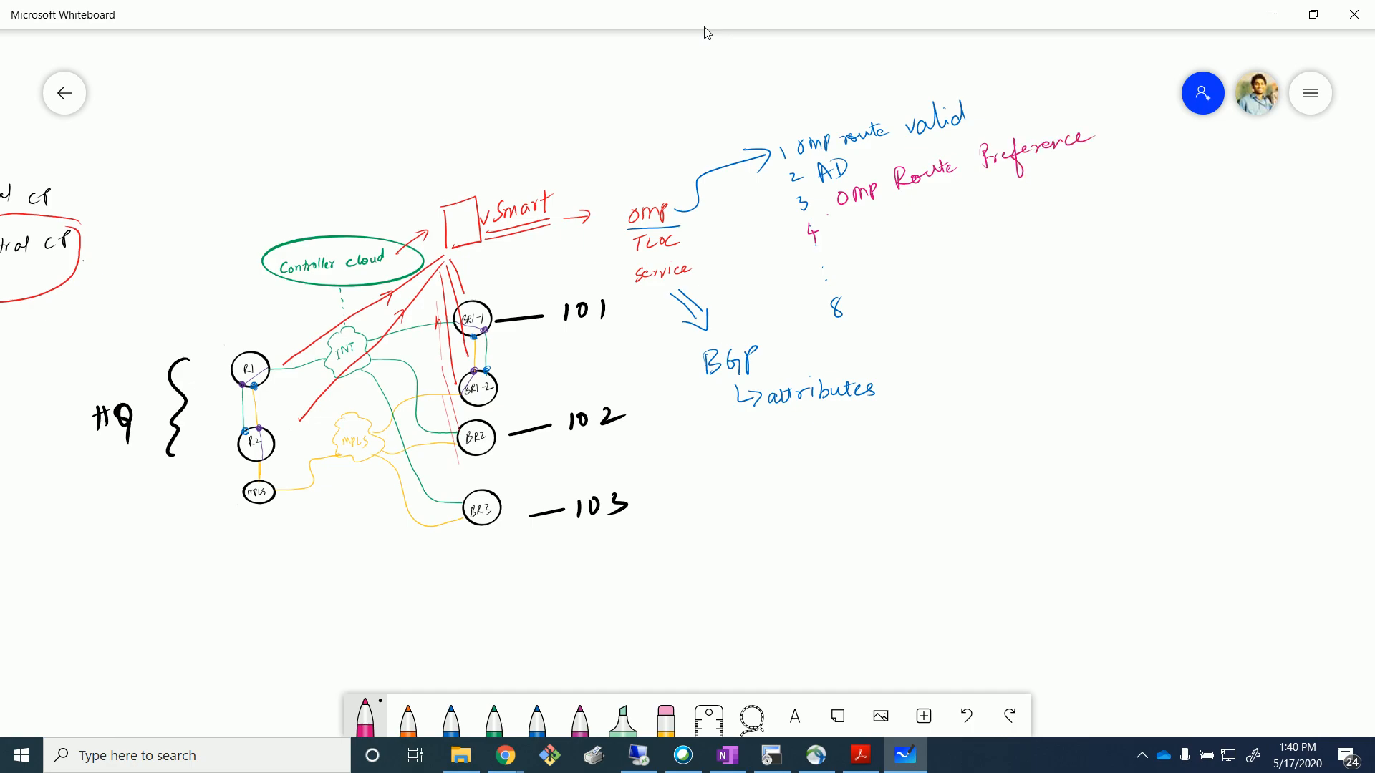
{"action": "mouse_move", "coordinate": [842, 228]}
{"action": "left_mouse_down"}
{"action": "mouse_move", "coordinate": [849, 240]}
{"action": "mouse_move", "coordinate": [1021, 191]}
{"action": "mouse_move", "coordinate": [1043, 209]}
{"action": "mouse_move", "coordinate": [1053, 182]}
{"action": "mouse_move", "coordinate": [1116, 171]}
{"action": "left_mouse_up"}
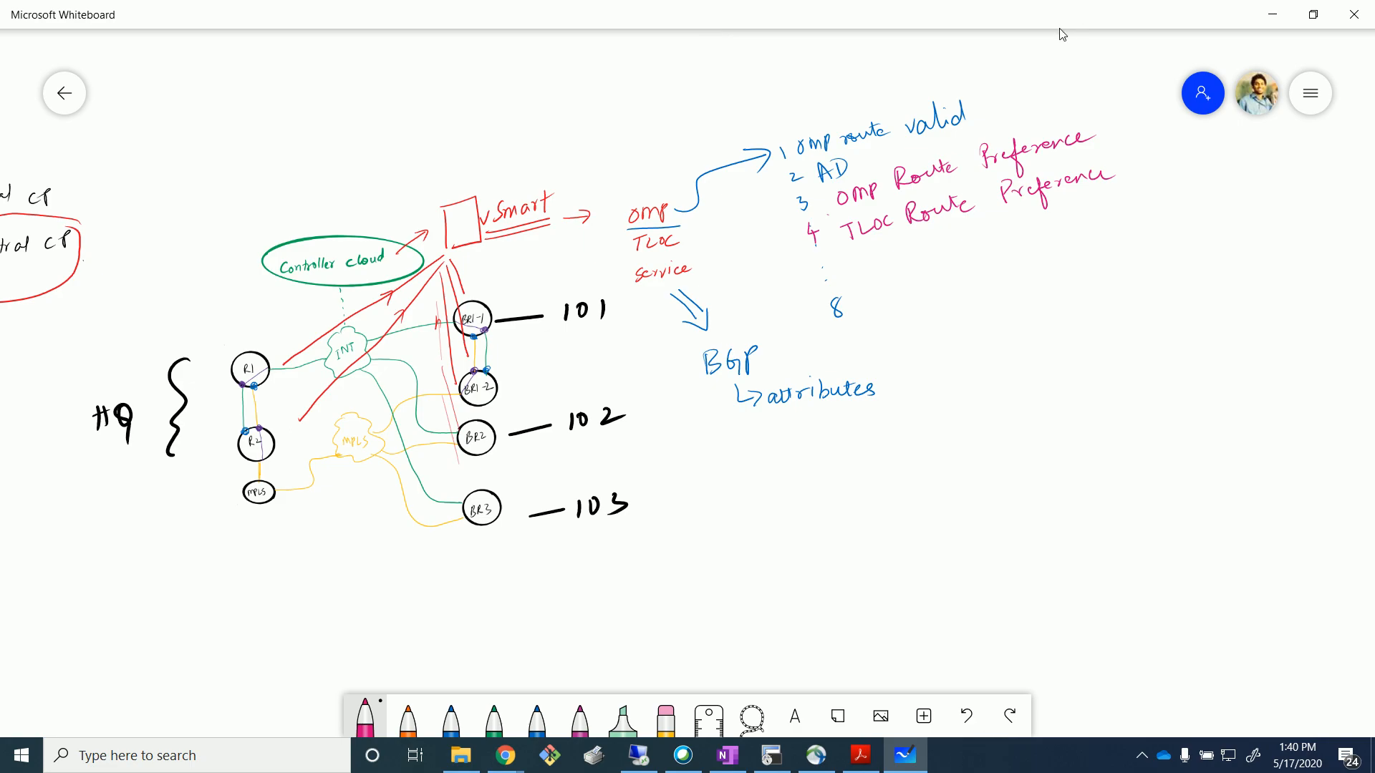
{"action": "mouse_move", "coordinate": [1113, 120]}
{"action": "left_mouse_down"}
{"action": "mouse_move", "coordinate": [908, 156]}
{"action": "mouse_move", "coordinate": [837, 182]}
{"action": "mouse_move", "coordinate": [770, 243]}
{"action": "mouse_move", "coordinate": [972, 236]}
{"action": "mouse_move", "coordinate": [1163, 184]}
{"action": "mouse_move", "coordinate": [1110, 118]}
{"action": "left_mouse_up"}
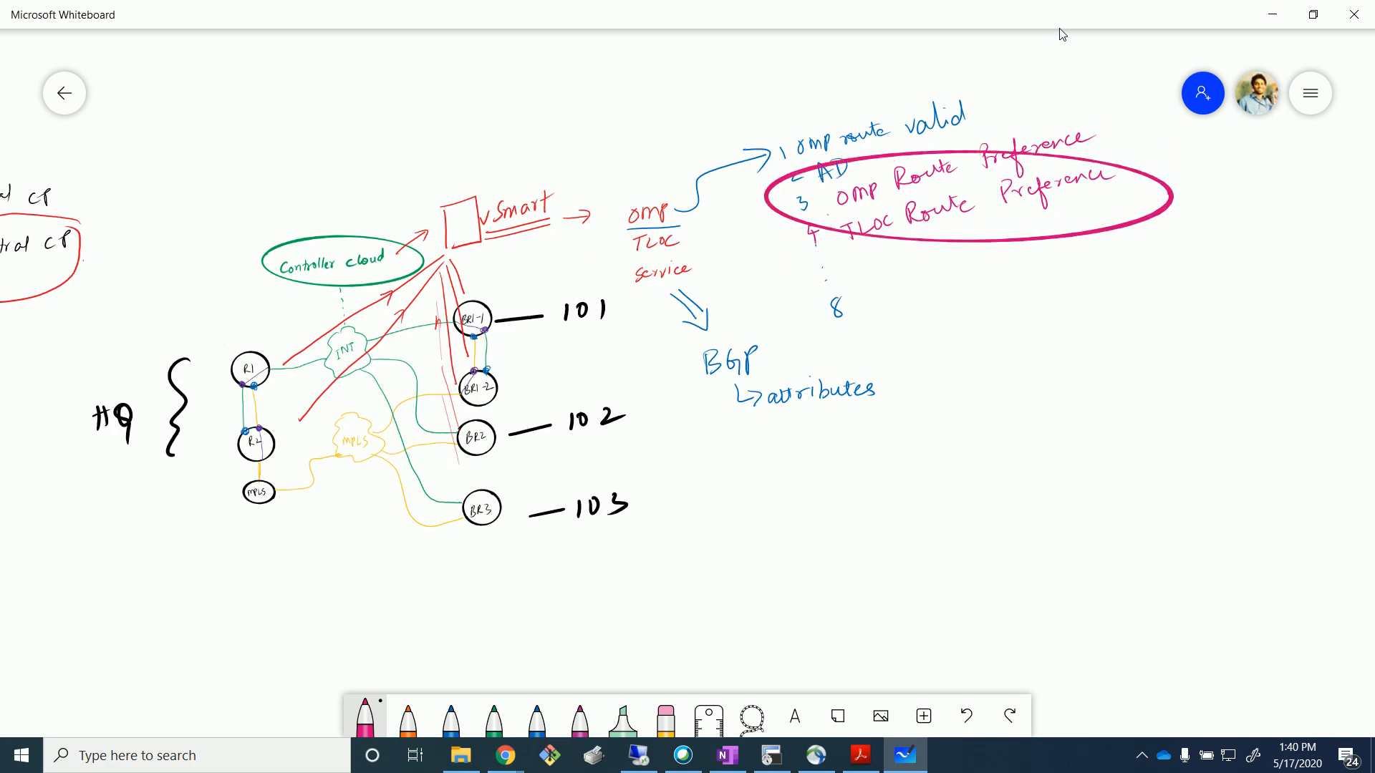
{"action": "key", "text": "ctrl+z"}
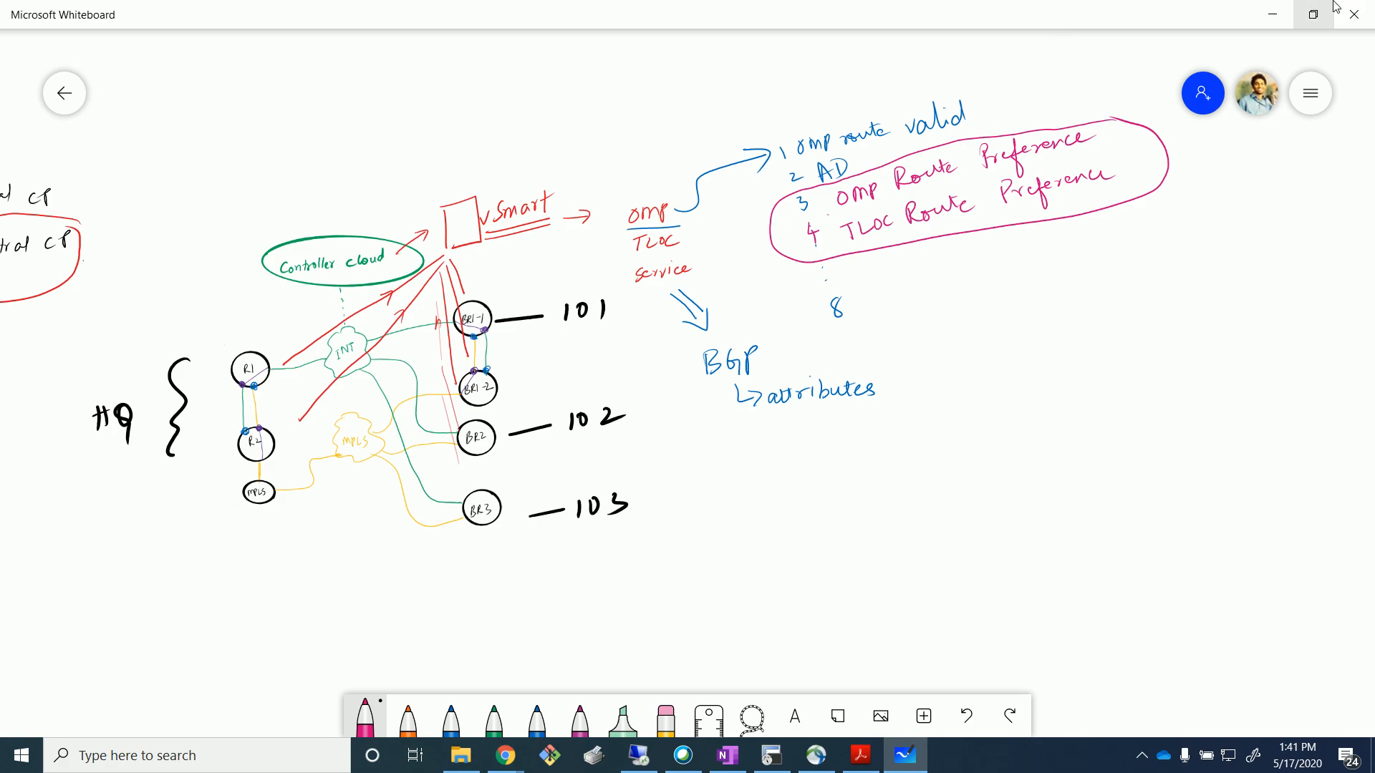
Clear the canvas, handwrite '1> TLOC Route Pref' in pink, then switch to the vManage remote desktop.
{"action": "left_click", "coordinate": [1310, 93]}
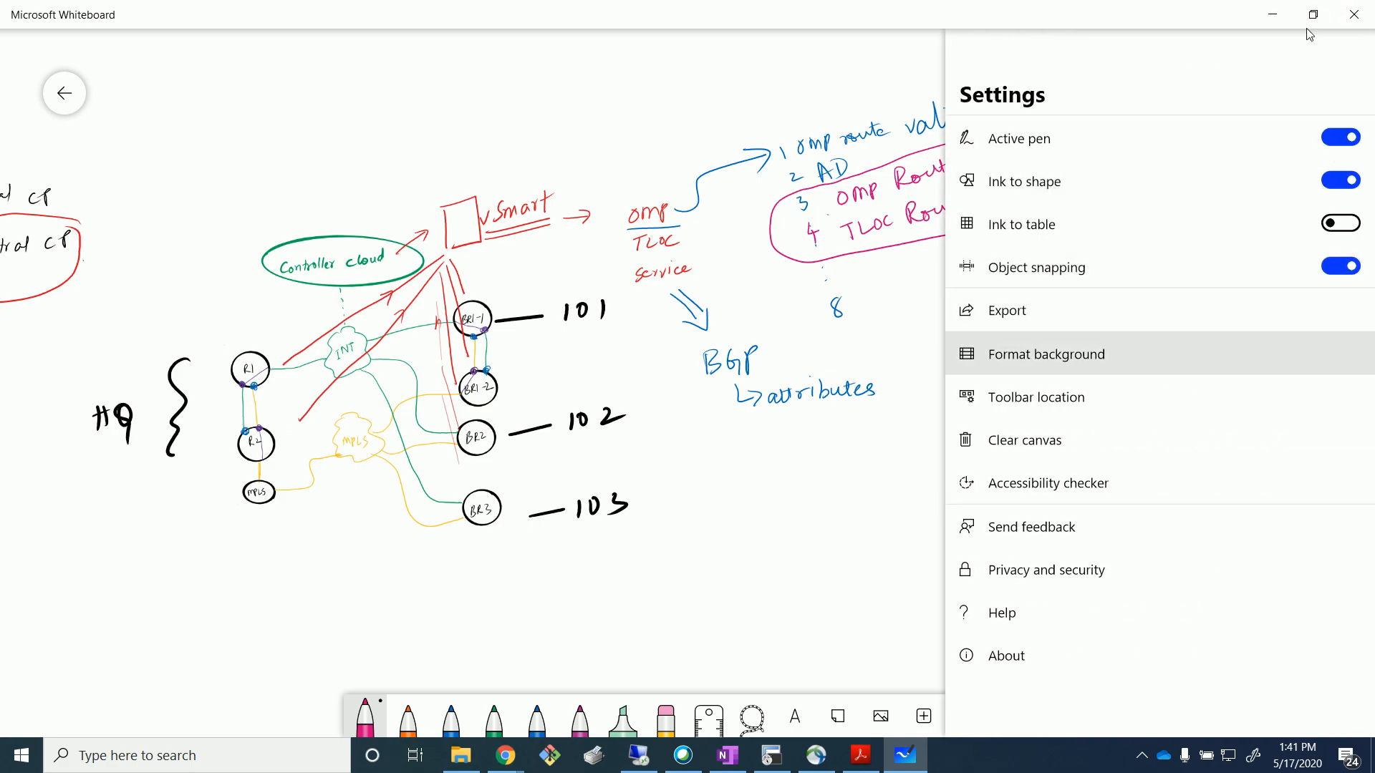
{"action": "left_click", "coordinate": [1024, 440]}
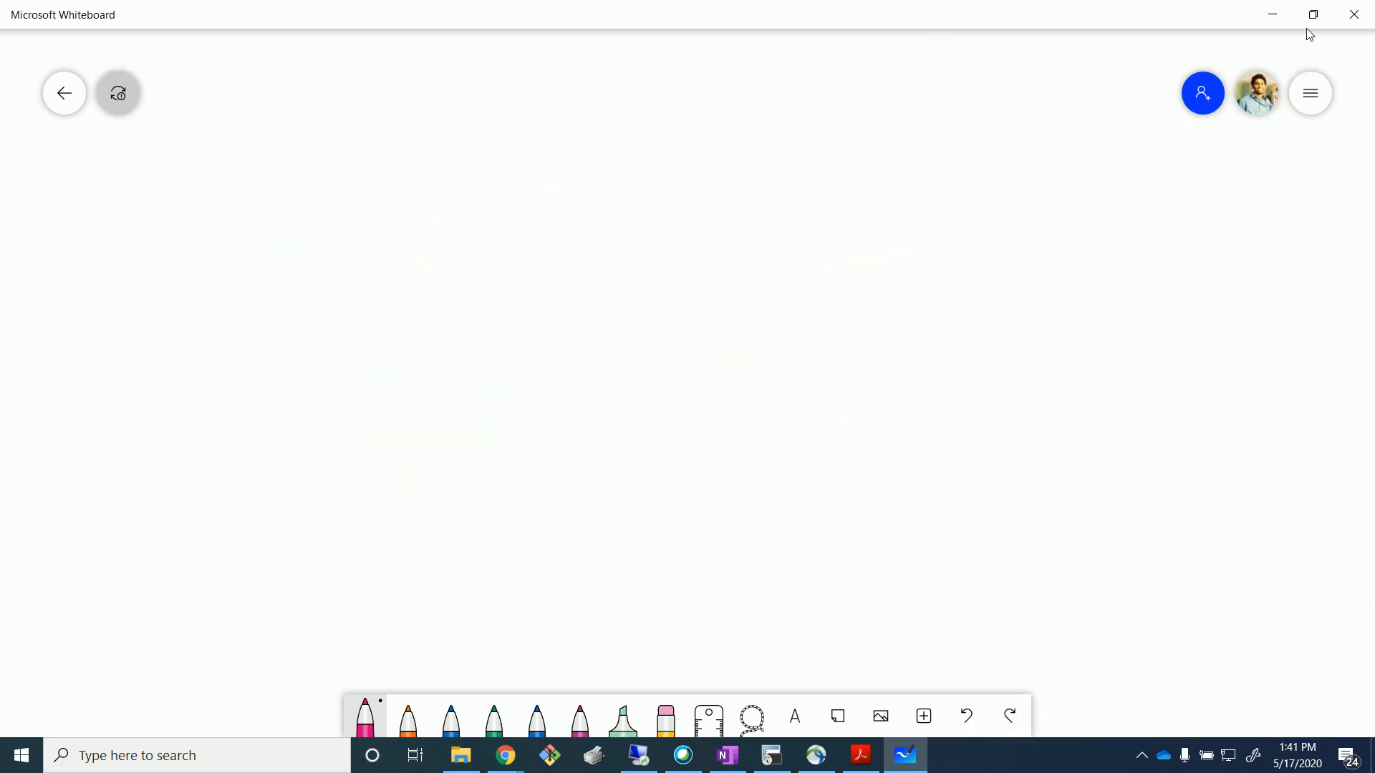
{"action": "left_click_drag", "start_coordinate": [198, 201], "coordinate": [213, 248]}
{"action": "mouse_move", "coordinate": [286, 206]}
{"action": "left_mouse_down"}
{"action": "mouse_move", "coordinate": [286, 229]}
{"action": "mouse_move", "coordinate": [300, 197]}
{"action": "mouse_move", "coordinate": [319, 225]}
{"action": "left_mouse_up"}
{"action": "mouse_move", "coordinate": [334, 203]}
{"action": "left_mouse_down"}
{"action": "mouse_move", "coordinate": [330, 219]}
{"action": "mouse_move", "coordinate": [335, 203]}
{"action": "left_mouse_up"}
{"action": "mouse_move", "coordinate": [369, 202]}
{"action": "left_mouse_down"}
{"action": "mouse_move", "coordinate": [371, 219]}
{"action": "mouse_move", "coordinate": [407, 222]}
{"action": "left_mouse_up"}
{"action": "mouse_move", "coordinate": [406, 195]}
{"action": "left_mouse_down"}
{"action": "mouse_move", "coordinate": [427, 217]}
{"action": "mouse_move", "coordinate": [479, 192]}
{"action": "left_mouse_up"}
{"action": "mouse_move", "coordinate": [478, 204]}
{"action": "left_mouse_down"}
{"action": "mouse_move", "coordinate": [530, 207]}
{"action": "mouse_move", "coordinate": [531, 192]}
{"action": "left_mouse_up"}
{"action": "left_click_drag", "start_coordinate": [534, 191], "coordinate": [572, 187]}
{"action": "left_click_drag", "start_coordinate": [580, 169], "coordinate": [589, 217]}
{"action": "left_click_drag", "start_coordinate": [574, 187], "coordinate": [593, 177]}
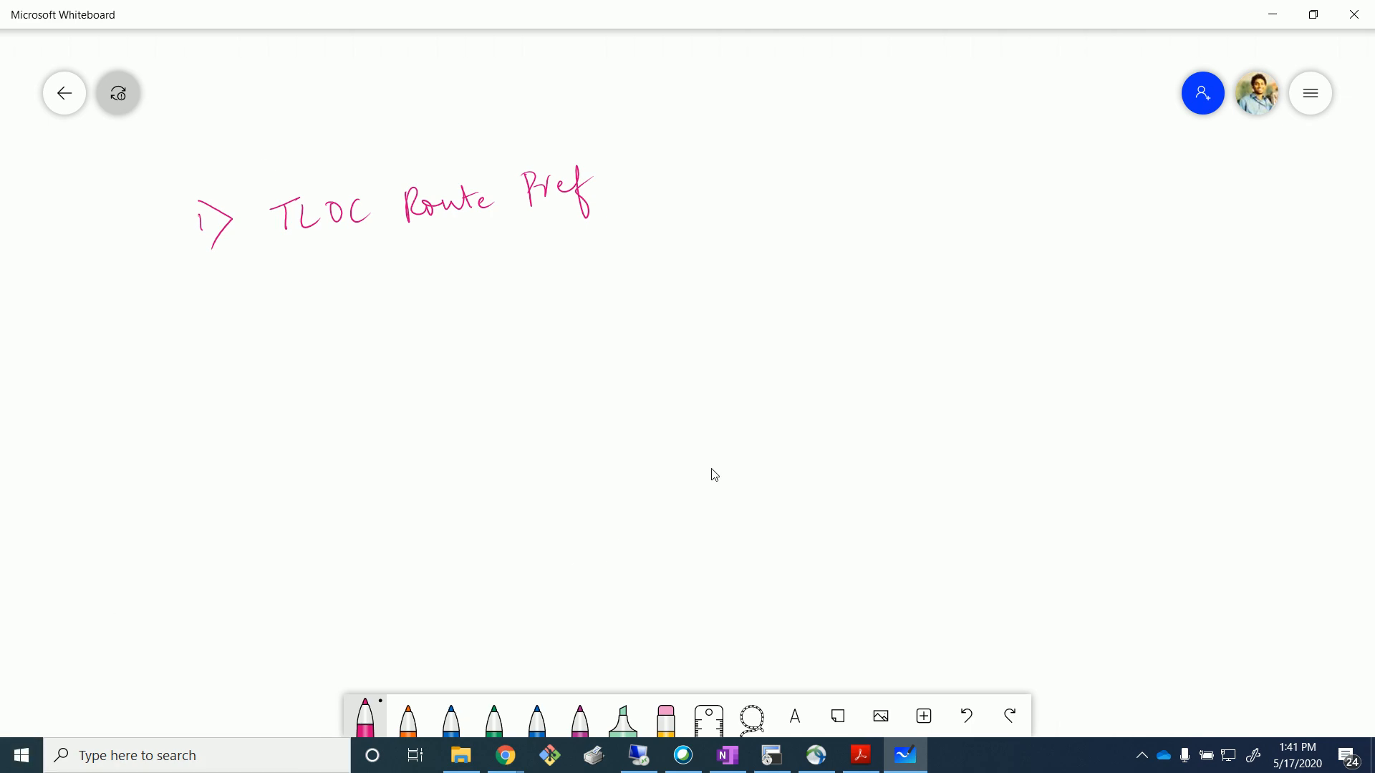
{"action": "left_click", "coordinate": [639, 755]}
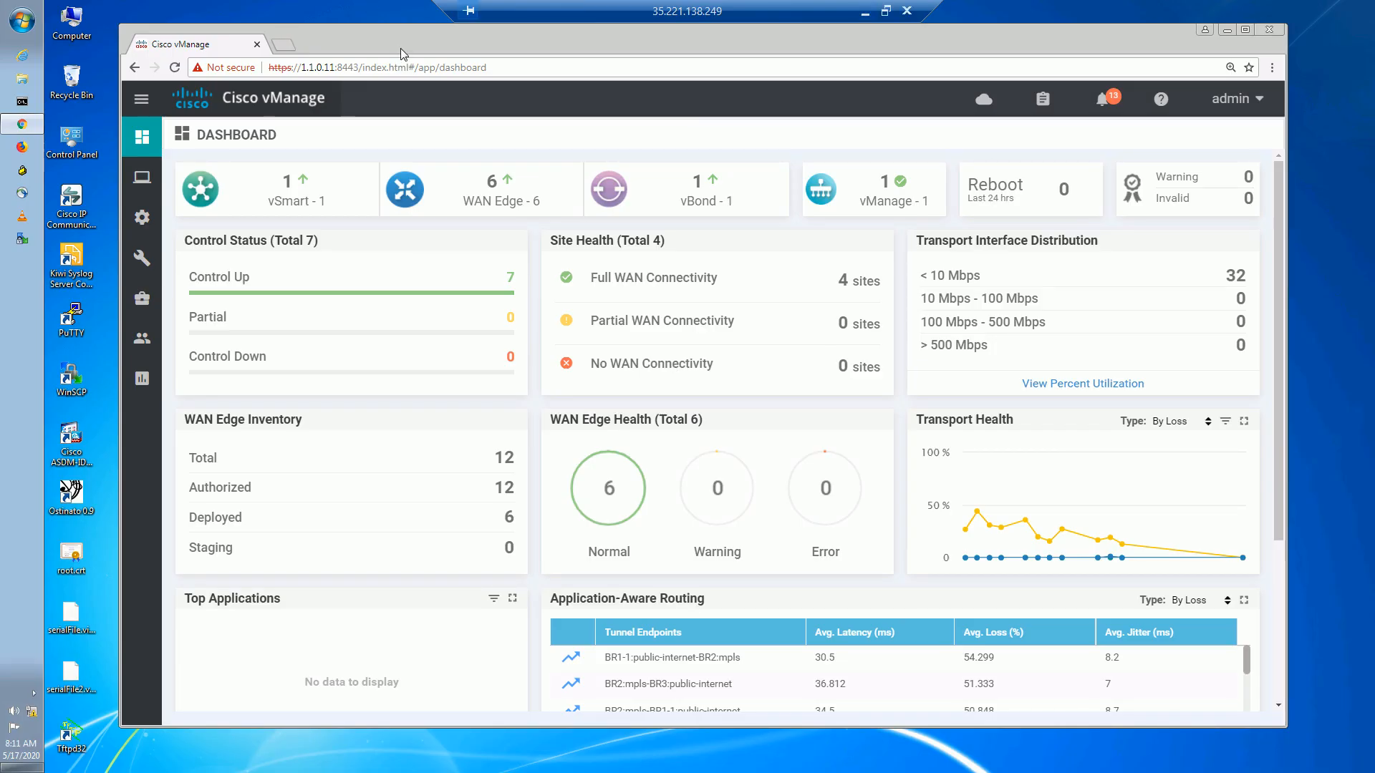
Reload the vManage dashboard page, then minimize the remote-desktop session.
{"action": "left_click", "coordinate": [538, 60]}
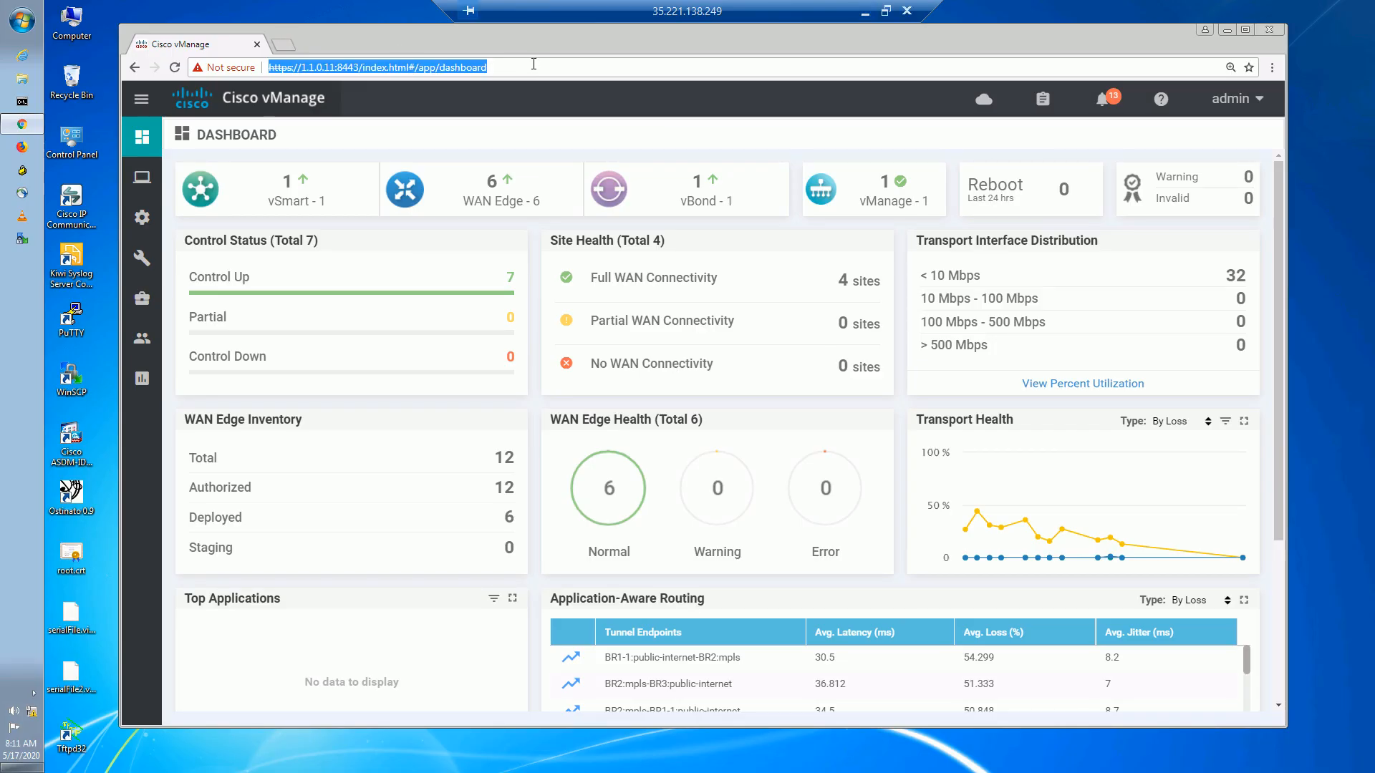
{"action": "key", "text": "Return"}
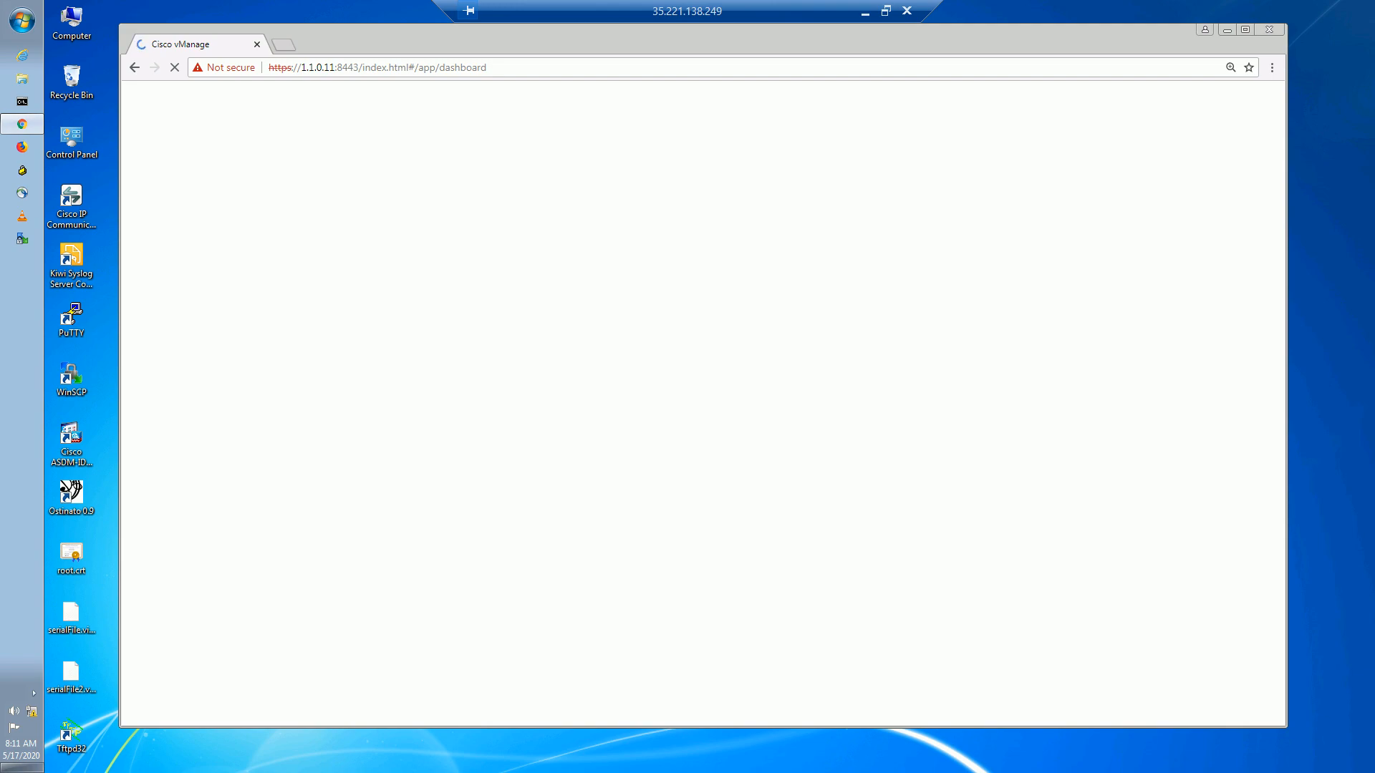
{"action": "left_click", "coordinate": [862, 12]}
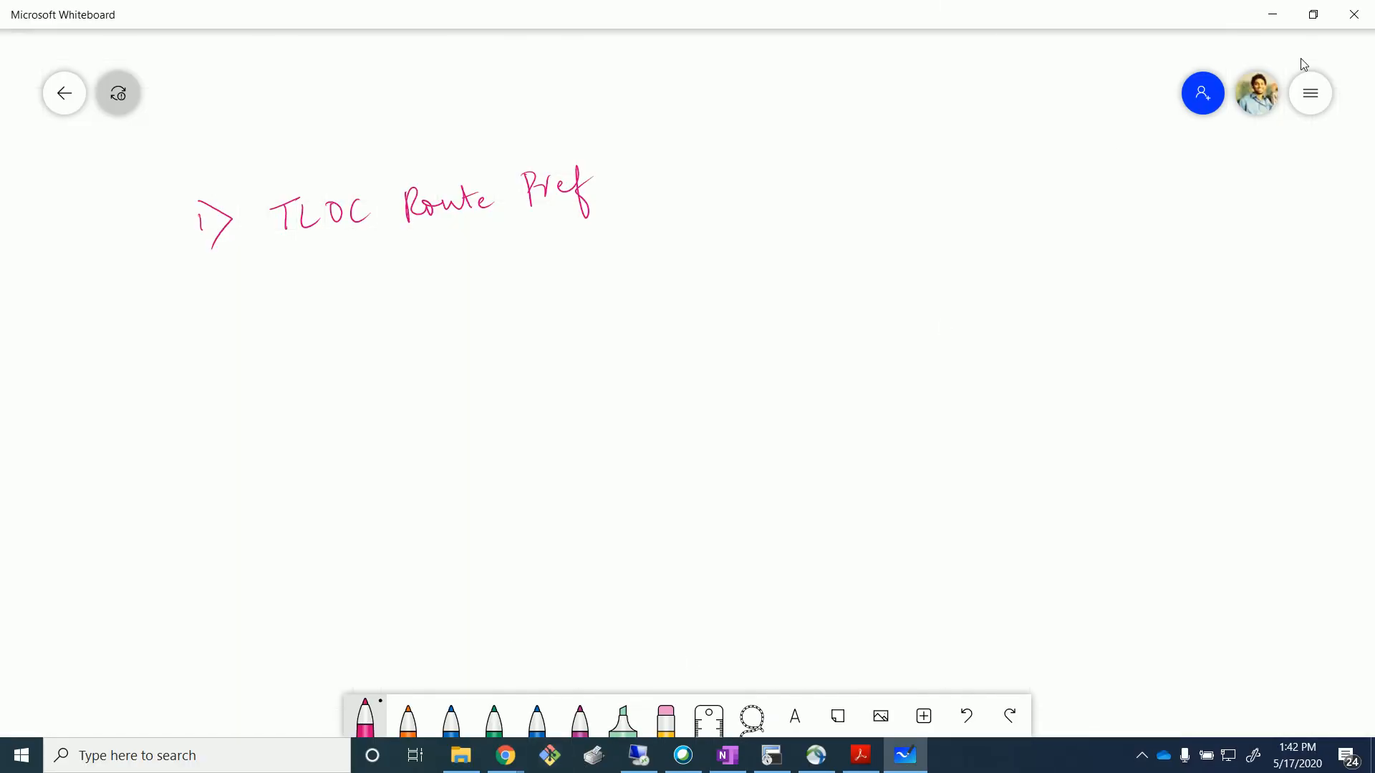
Minimize Whiteboard to view the EVE-NG topology, then return to the vManage remote desktop.
{"action": "left_click", "coordinate": [1287, 26]}
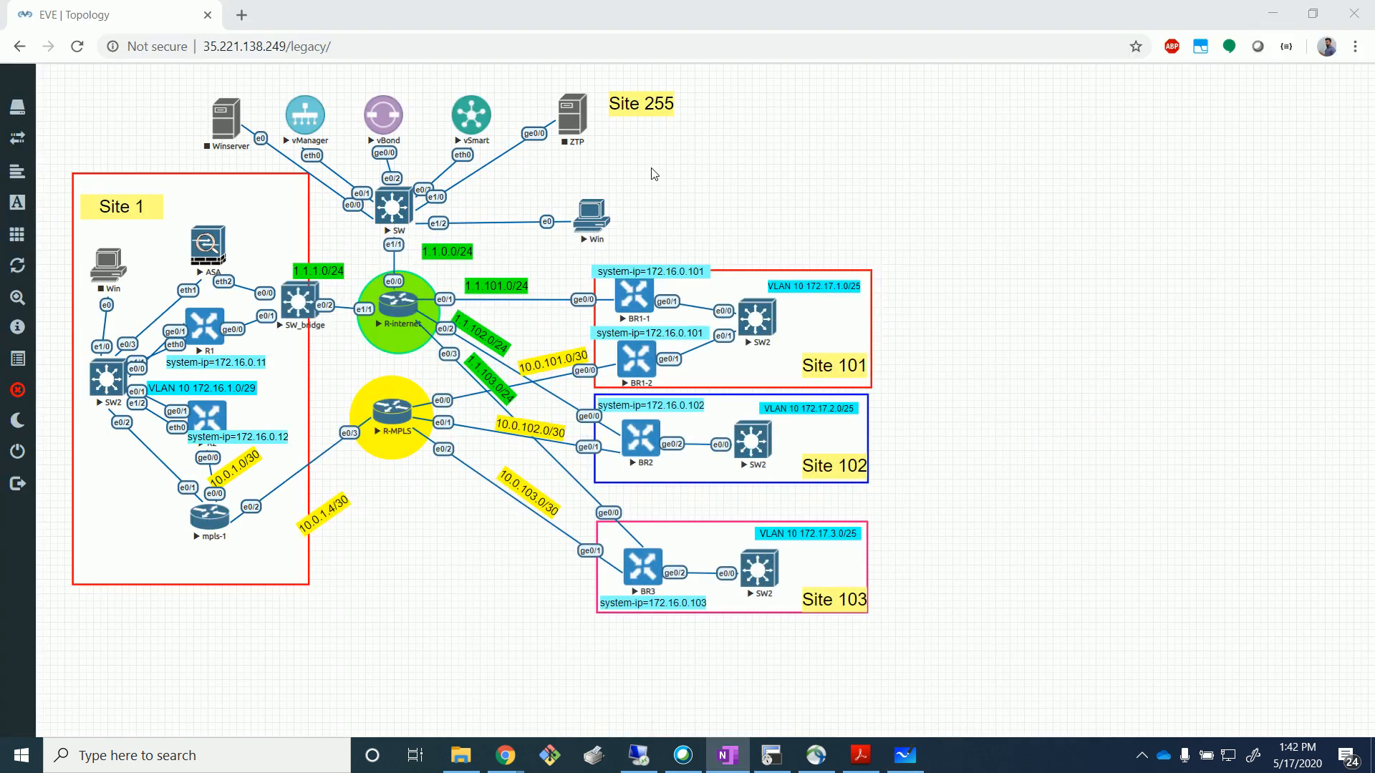
{"action": "left_click", "coordinate": [793, 759]}
{"action": "left_click", "coordinate": [648, 759]}
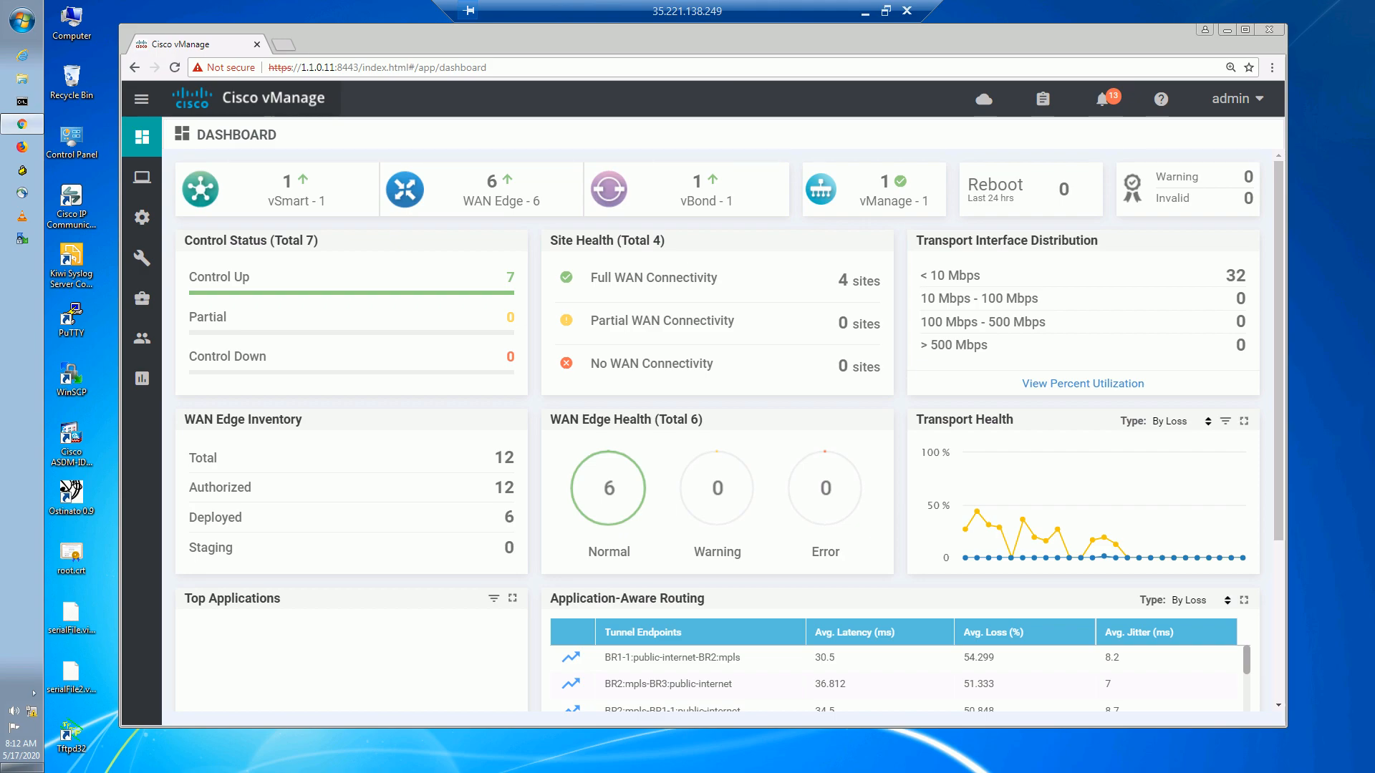
Minimize the vManage remote session and bring back the Whiteboard board with the TLOC Route Pref heading.
{"action": "left_click", "coordinate": [865, 13]}
{"action": "left_click", "coordinate": [905, 756]}
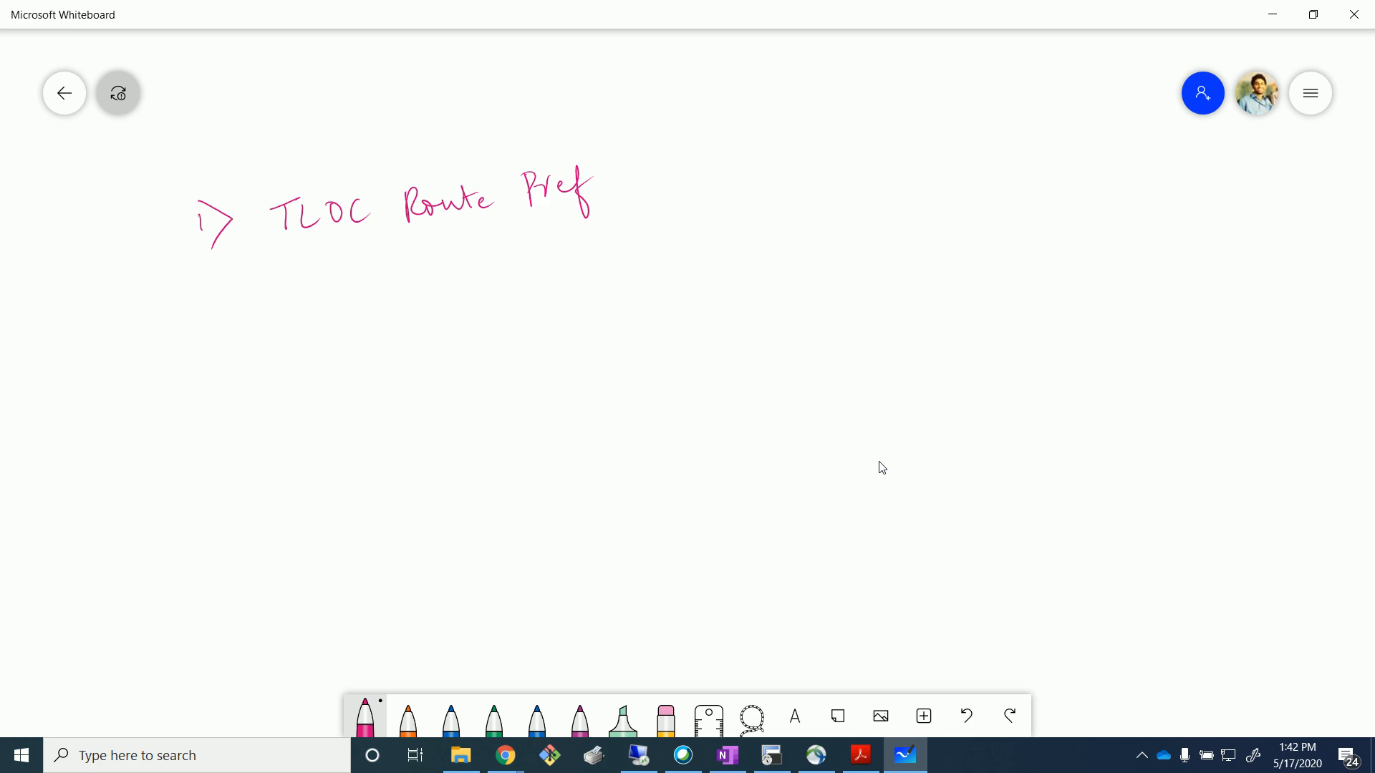
{"action": "left_click", "coordinate": [880, 716]}
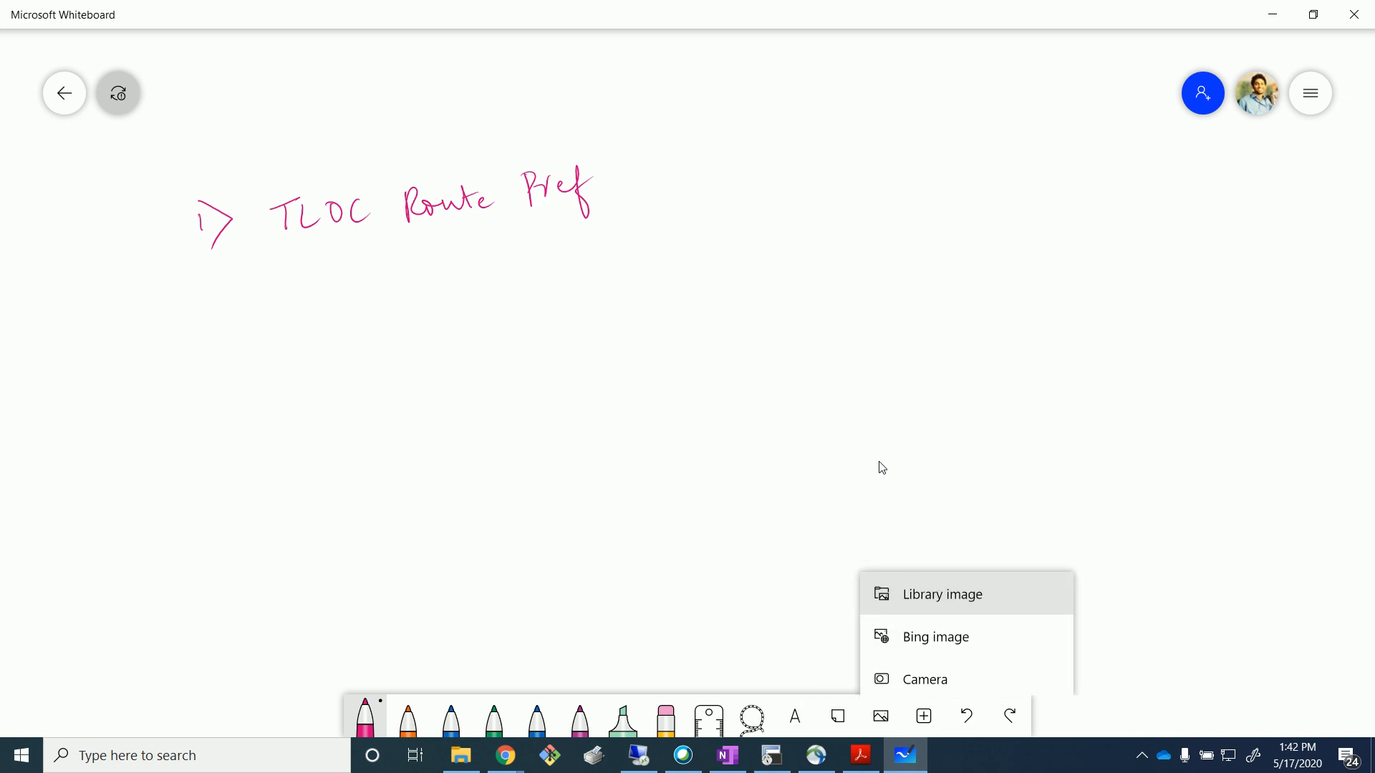
{"action": "left_click", "coordinate": [881, 468]}
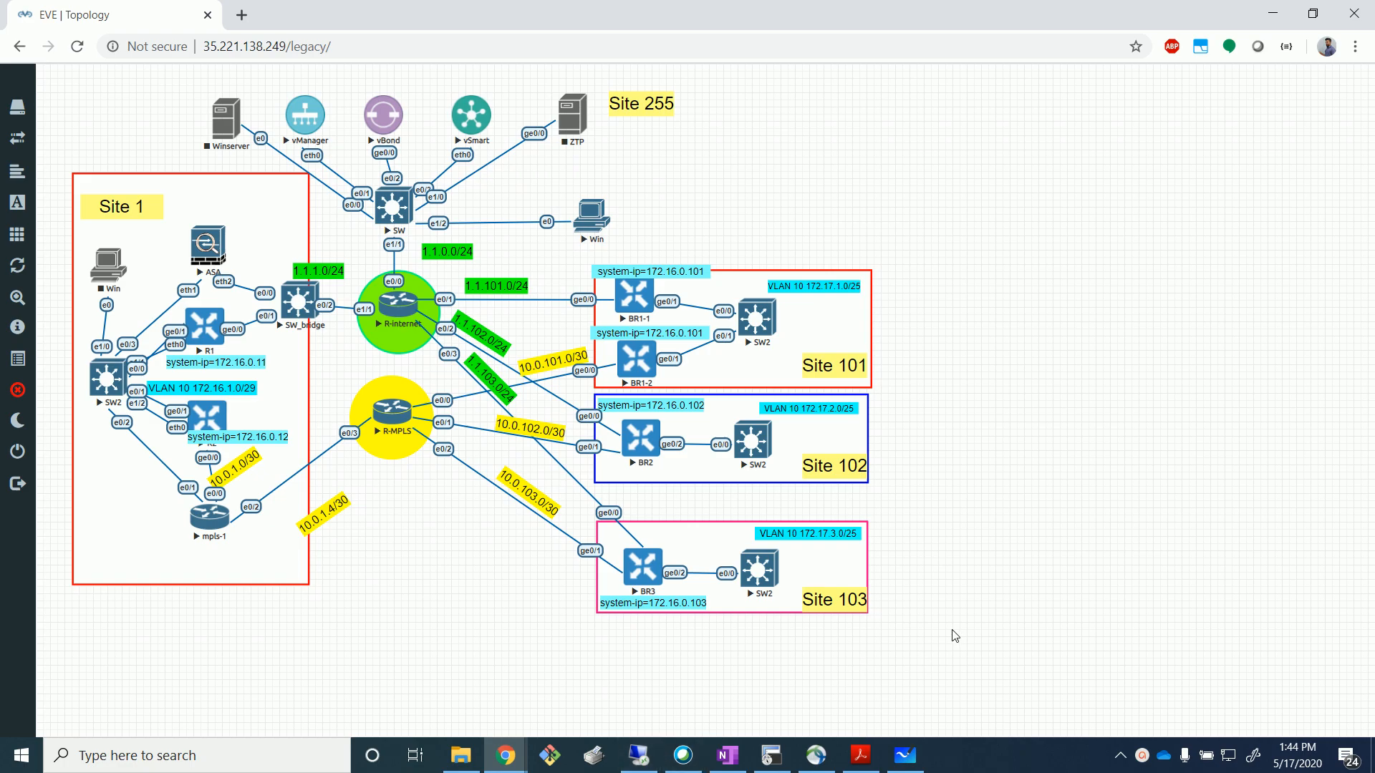
{"action": "left_click", "coordinate": [1142, 756]}
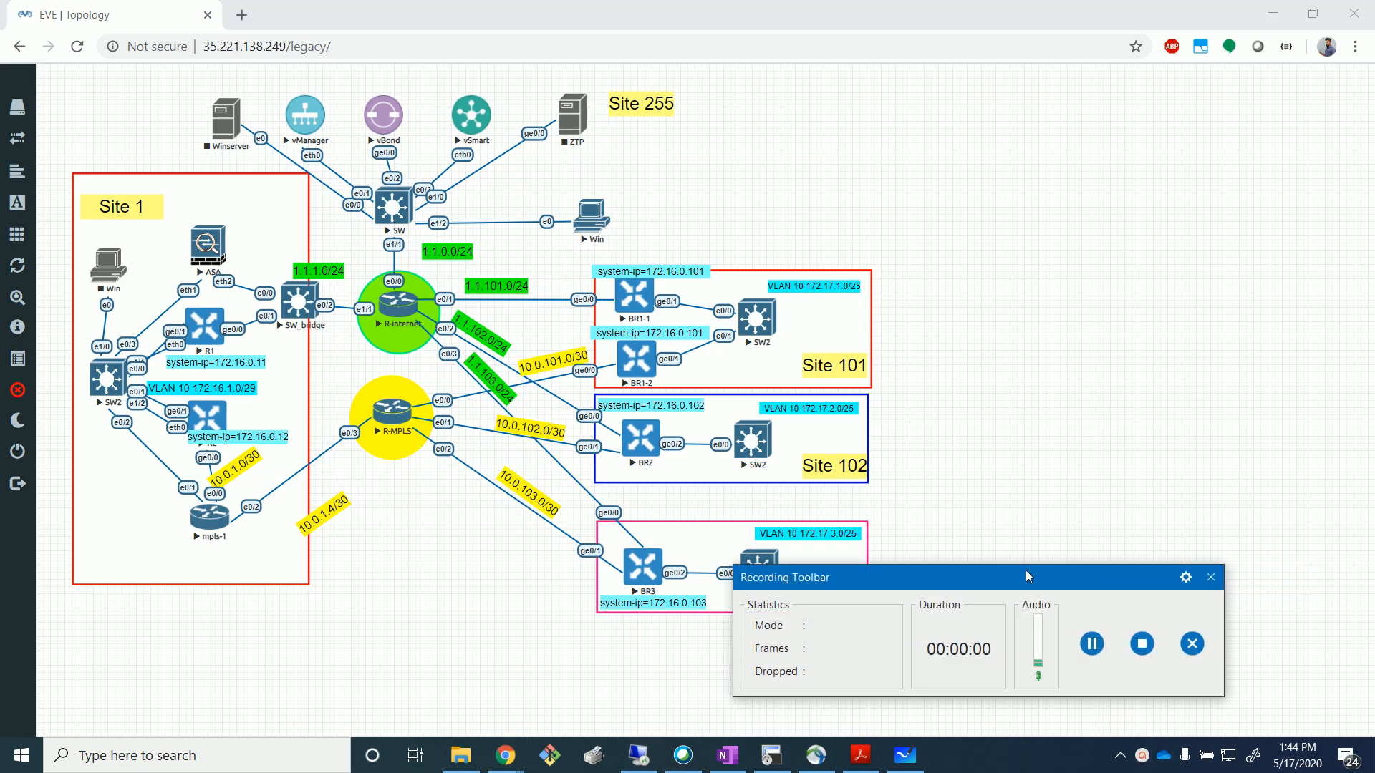
{"action": "left_click", "coordinate": [1152, 307]}
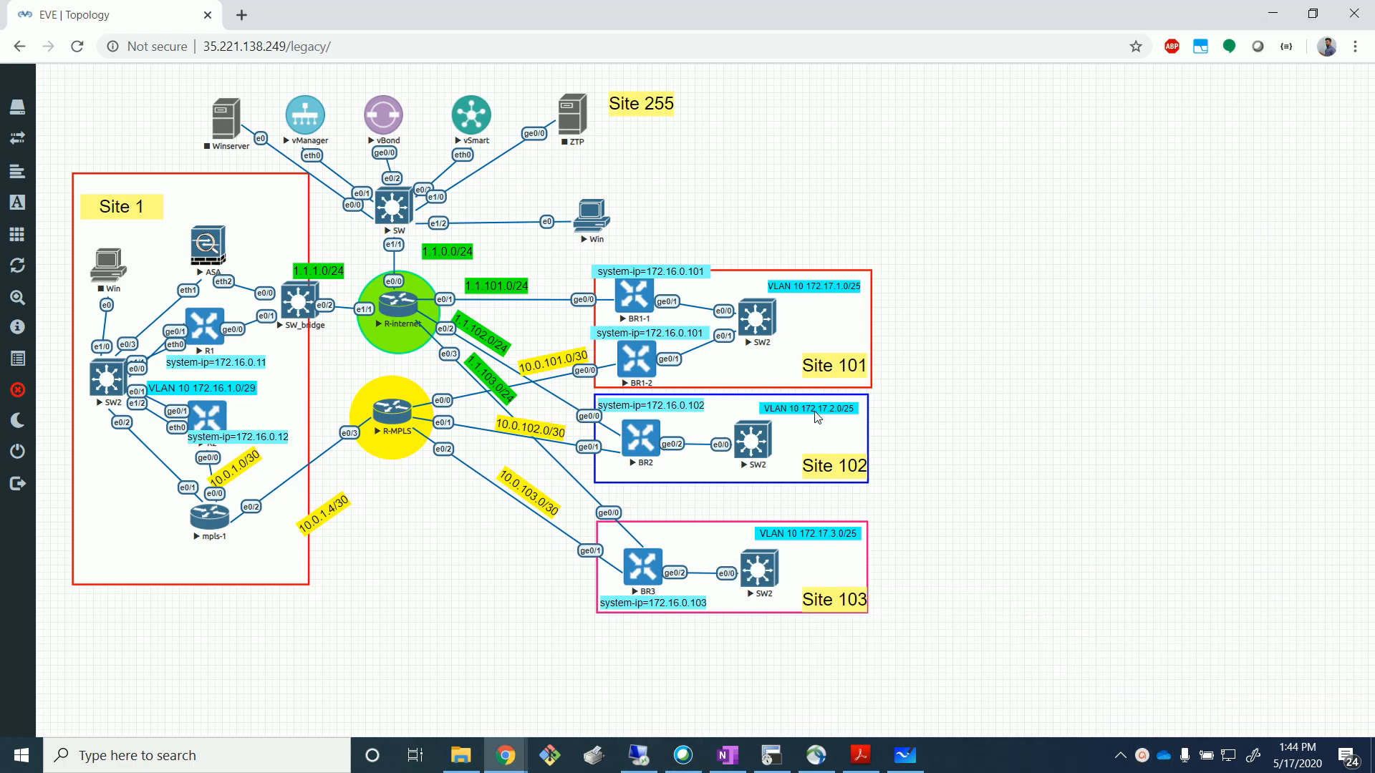
{"action": "left_click", "coordinate": [905, 756]}
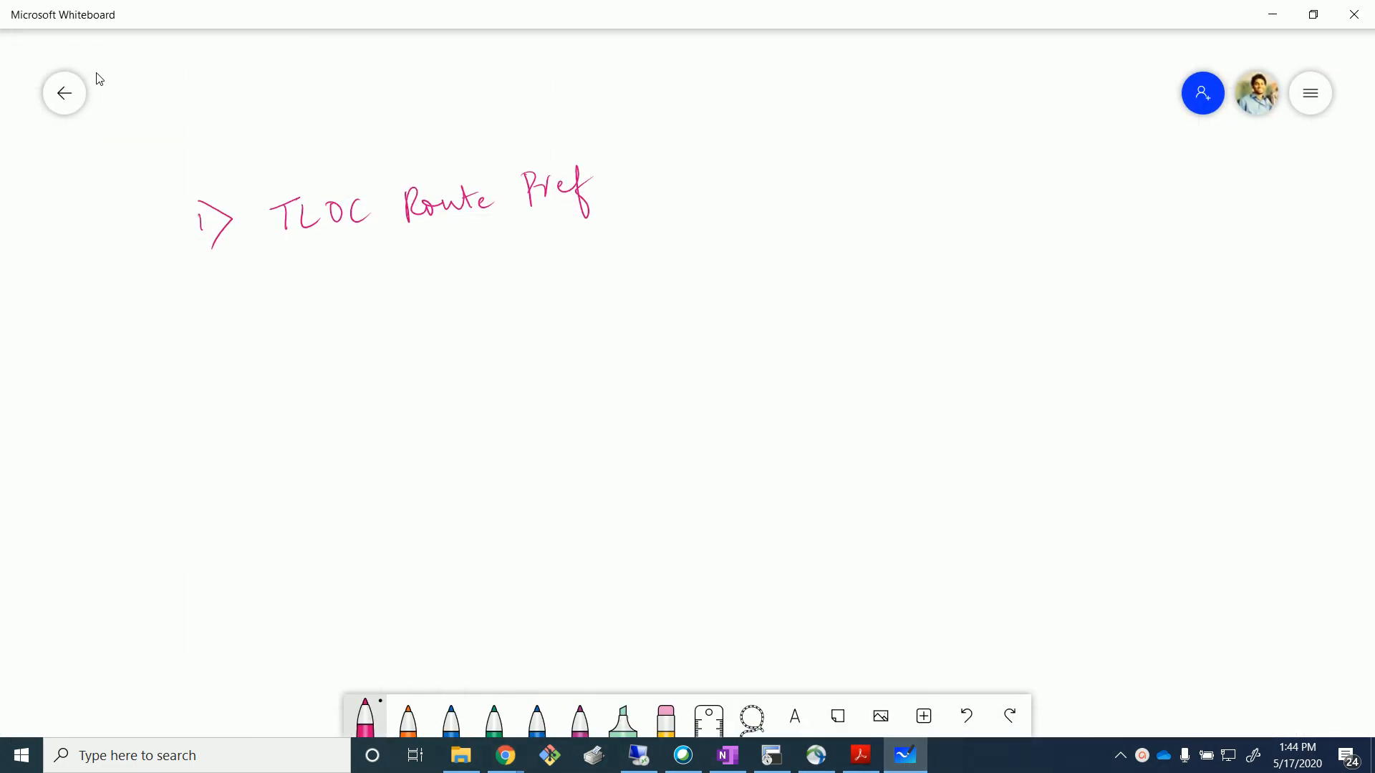
Insert the sdwan_topo image from Downloads, enlarge it, and place it under the pink heading.
{"action": "left_click", "coordinate": [883, 714]}
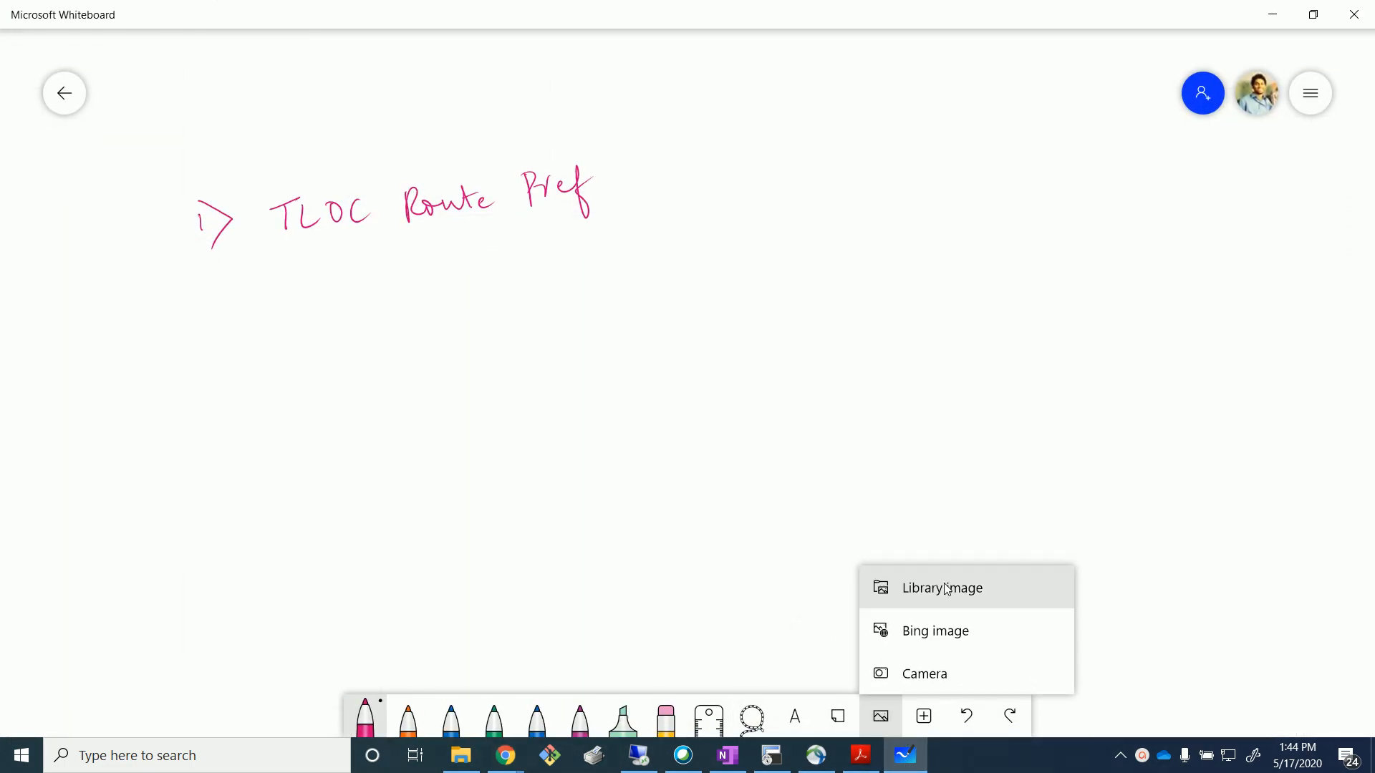
{"action": "left_click", "coordinate": [948, 591]}
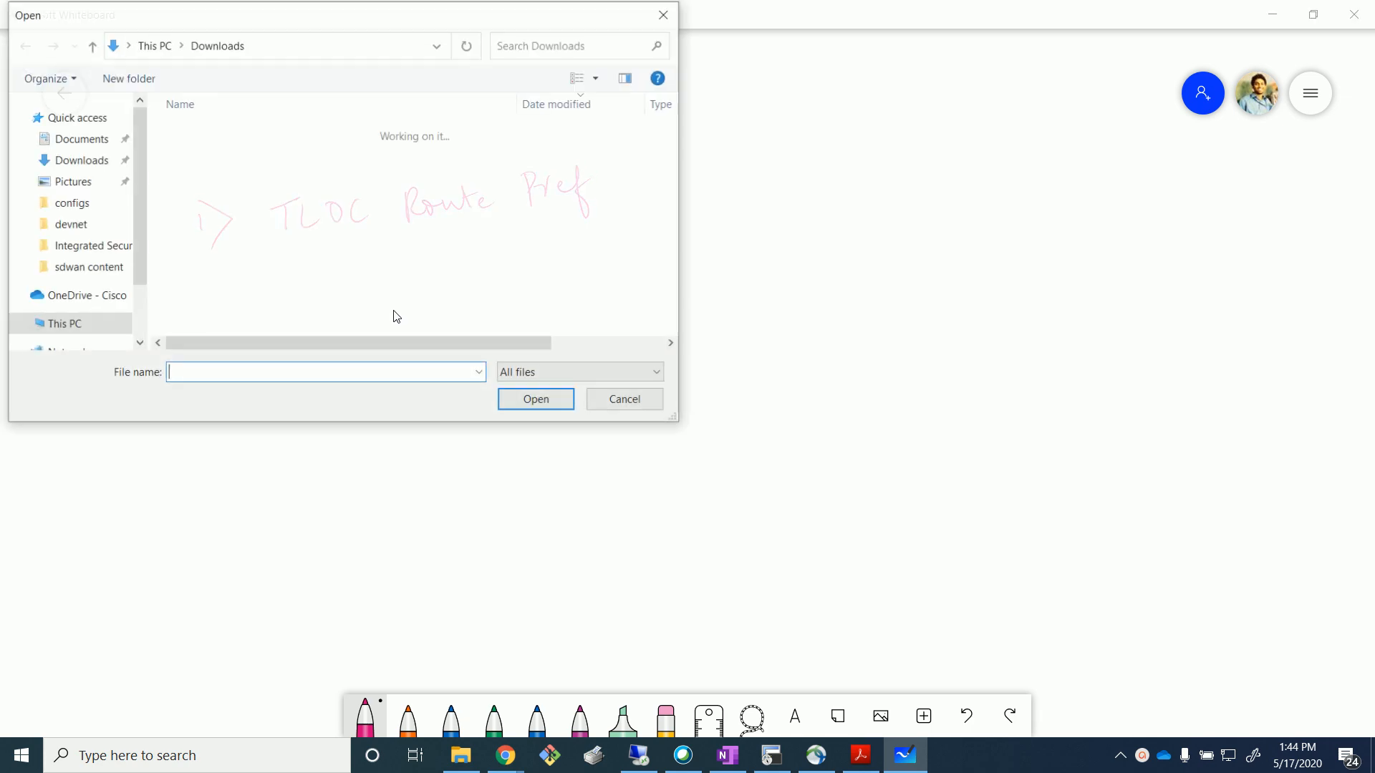
{"action": "scroll", "coordinate": [306, 239], "scroll_direction": "down", "scroll_amount": 3}
{"action": "left_click", "coordinate": [304, 228]}
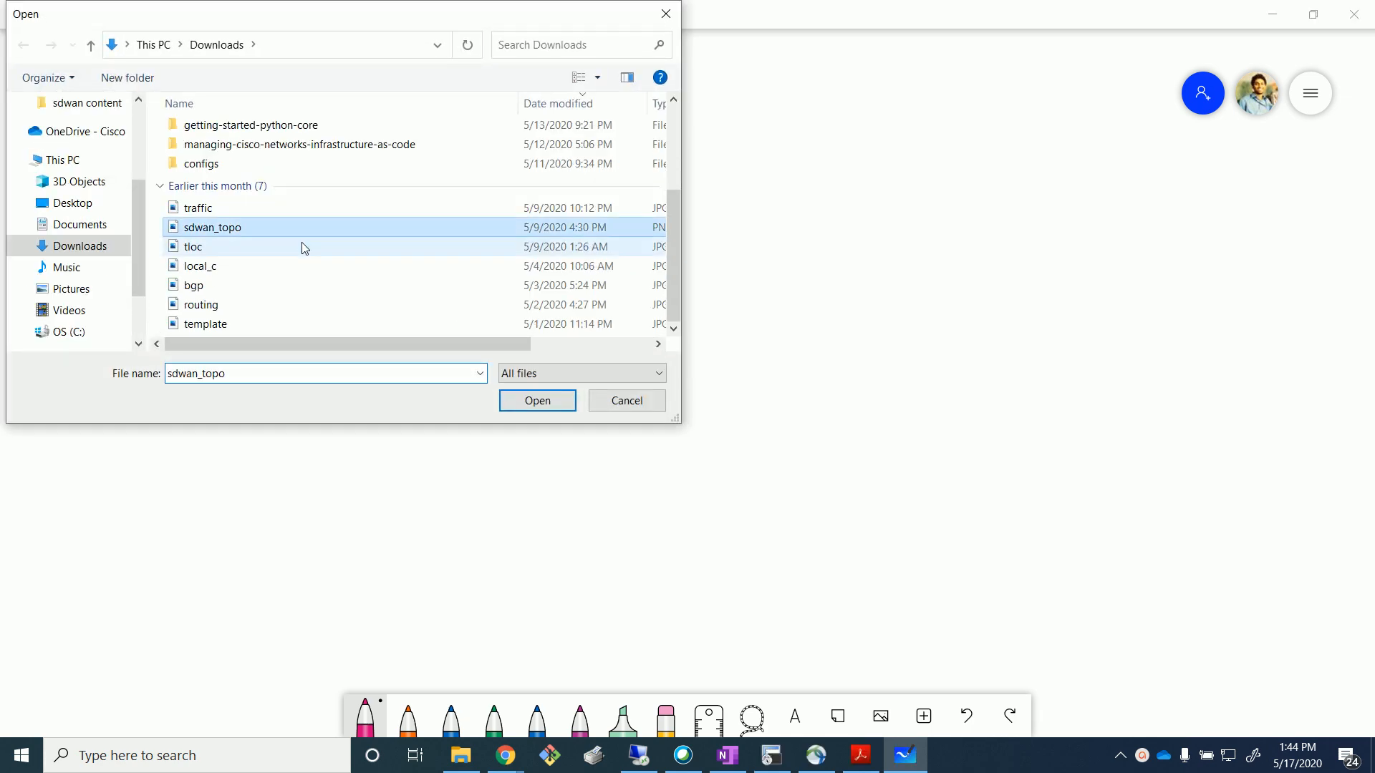
{"action": "left_click", "coordinate": [562, 407]}
{"action": "left_click_drag", "start_coordinate": [665, 563], "coordinate": [827, 671]}
{"action": "left_click_drag", "start_coordinate": [688, 527], "coordinate": [676, 496]}
{"action": "left_click", "coordinate": [956, 450]}
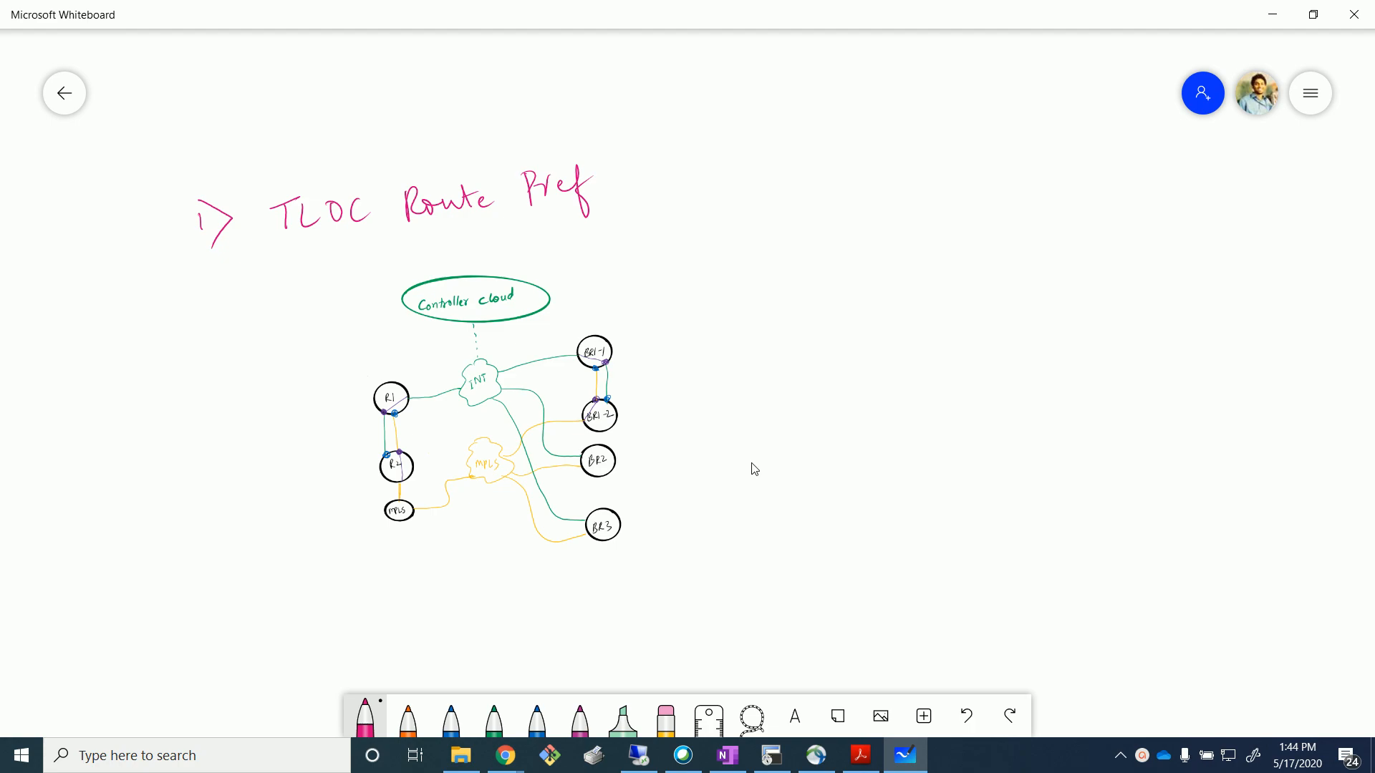
Switch the pen colour to red and circle the BR3 node.
{"action": "left_click", "coordinate": [366, 718]}
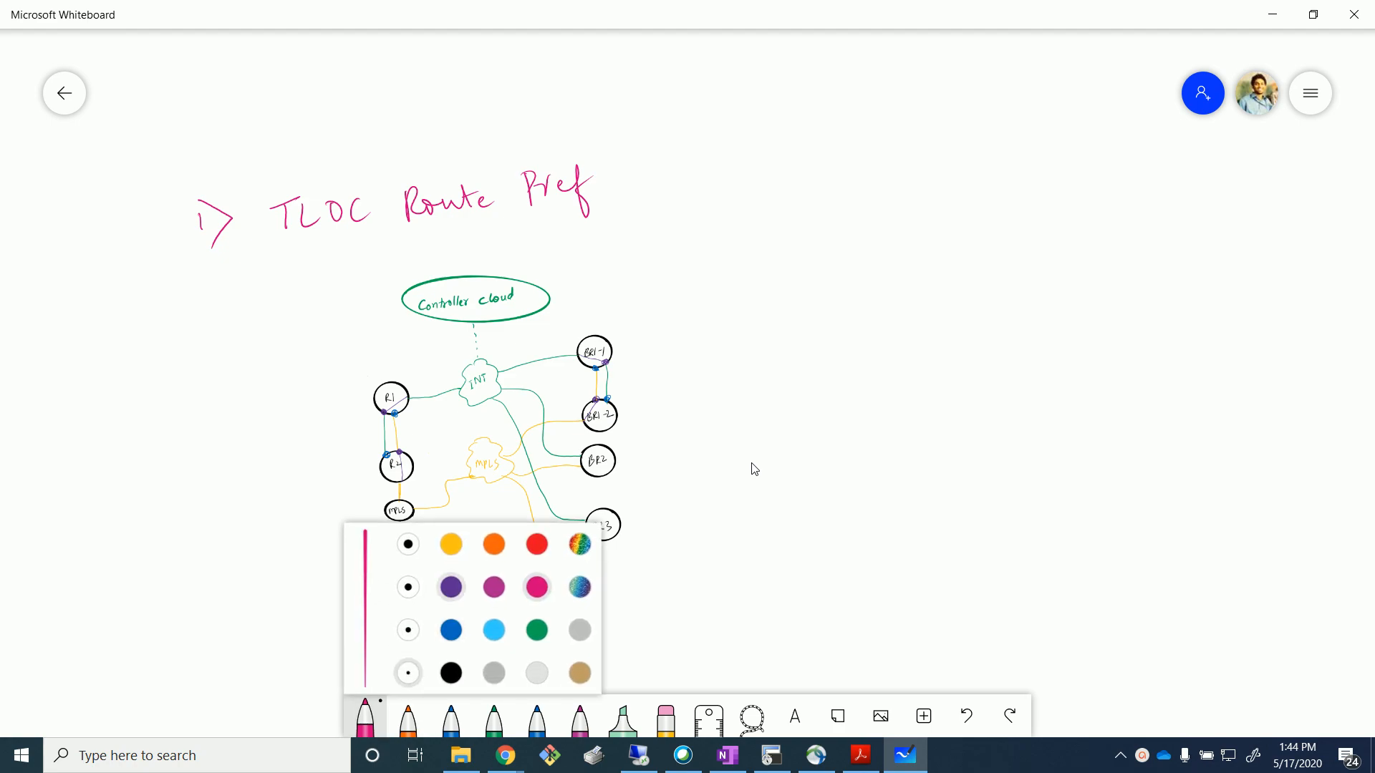
{"action": "left_click", "coordinate": [537, 544]}
{"action": "left_click_drag", "start_coordinate": [282, 559], "coordinate": [286, 560]}
{"action": "mouse_move", "coordinate": [643, 500]}
{"action": "left_mouse_down"}
{"action": "mouse_move", "coordinate": [648, 564]}
{"action": "mouse_move", "coordinate": [593, 489]}
{"action": "left_mouse_up"}
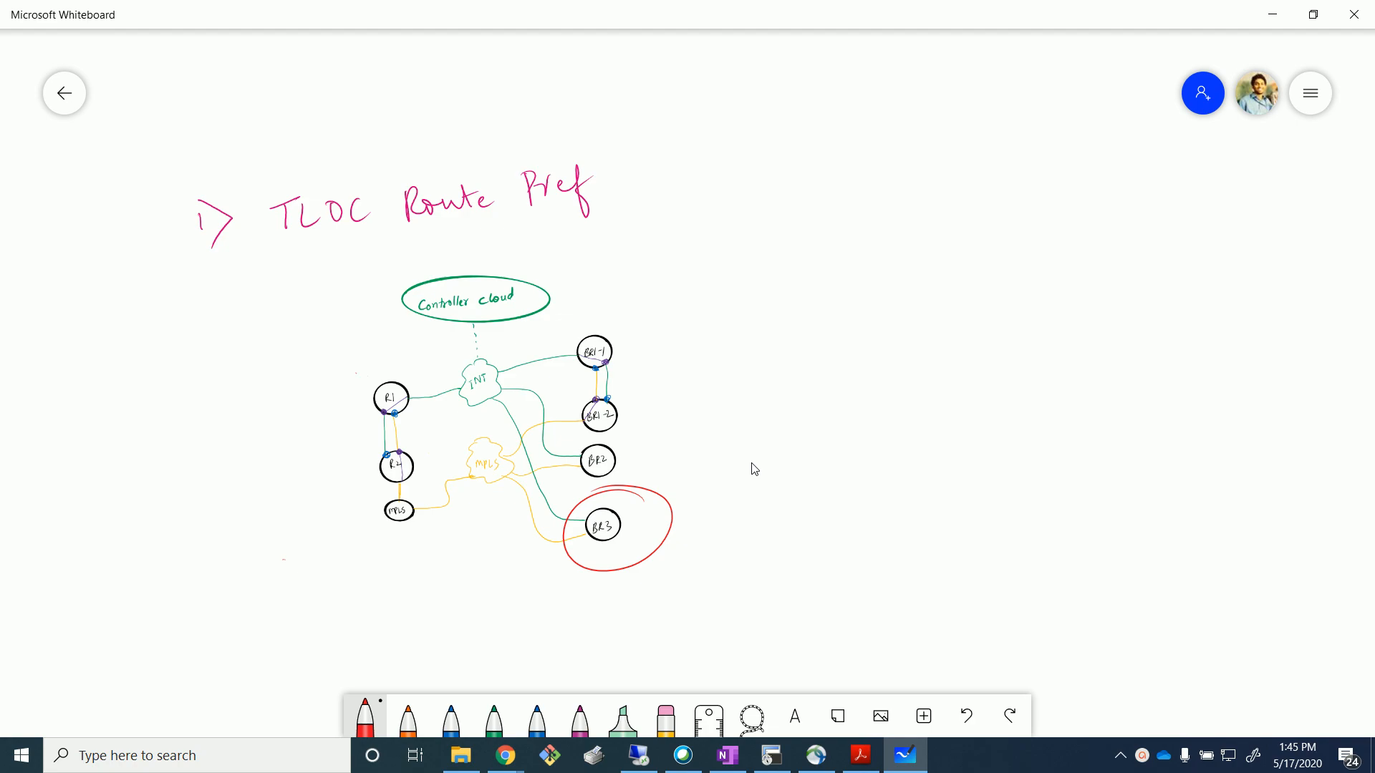
Draw a red curve beside the left-hand routers and a red arrow from BR3 to MPLS, then return to vManage.
{"action": "mouse_move", "coordinate": [341, 320]}
{"action": "left_mouse_down"}
{"action": "mouse_move", "coordinate": [422, 463]}
{"action": "mouse_move", "coordinate": [316, 622]}
{"action": "left_mouse_up"}
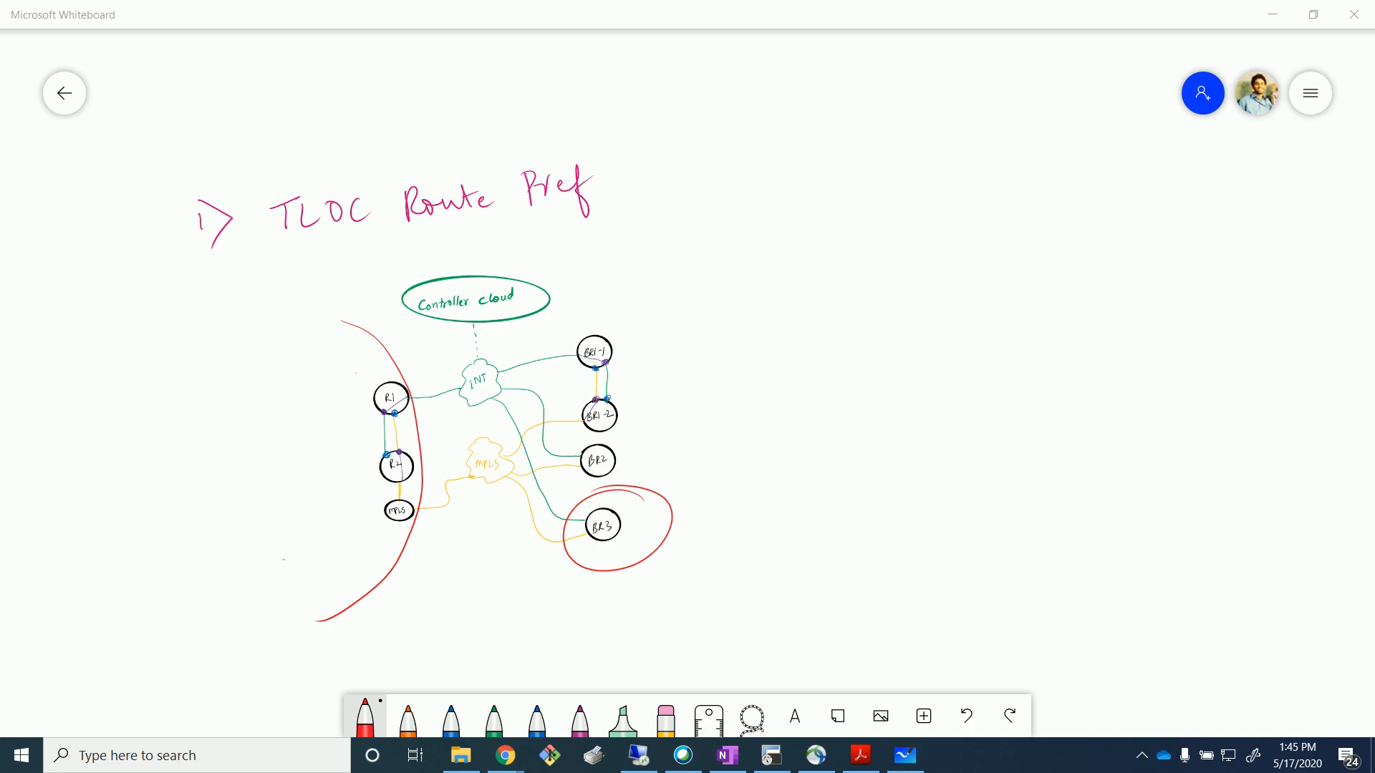
{"action": "mouse_move", "coordinate": [562, 544]}
{"action": "left_mouse_down"}
{"action": "mouse_move", "coordinate": [487, 491]}
{"action": "mouse_move", "coordinate": [431, 476]}
{"action": "mouse_move", "coordinate": [458, 487]}
{"action": "left_mouse_up"}
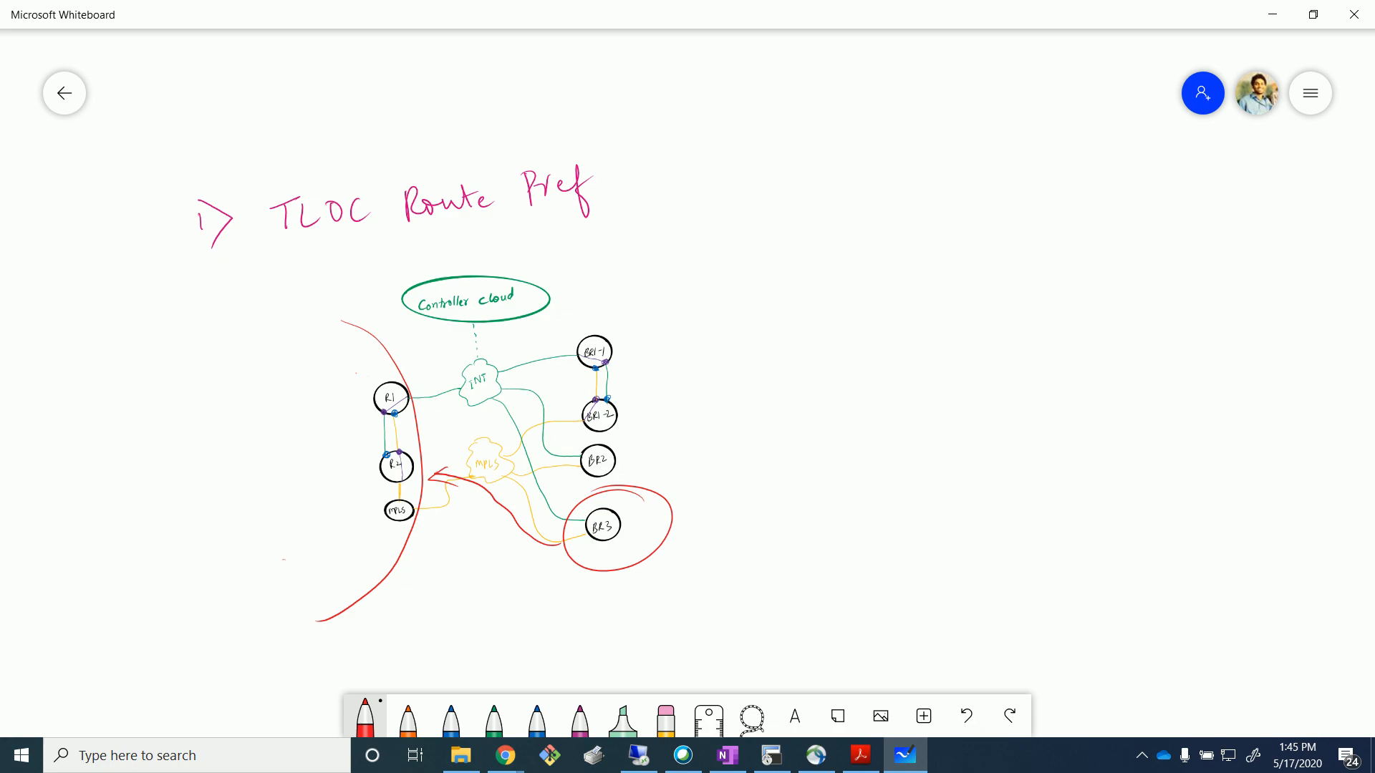
{"action": "left_click_drag", "start_coordinate": [924, 614], "coordinate": [925, 616]}
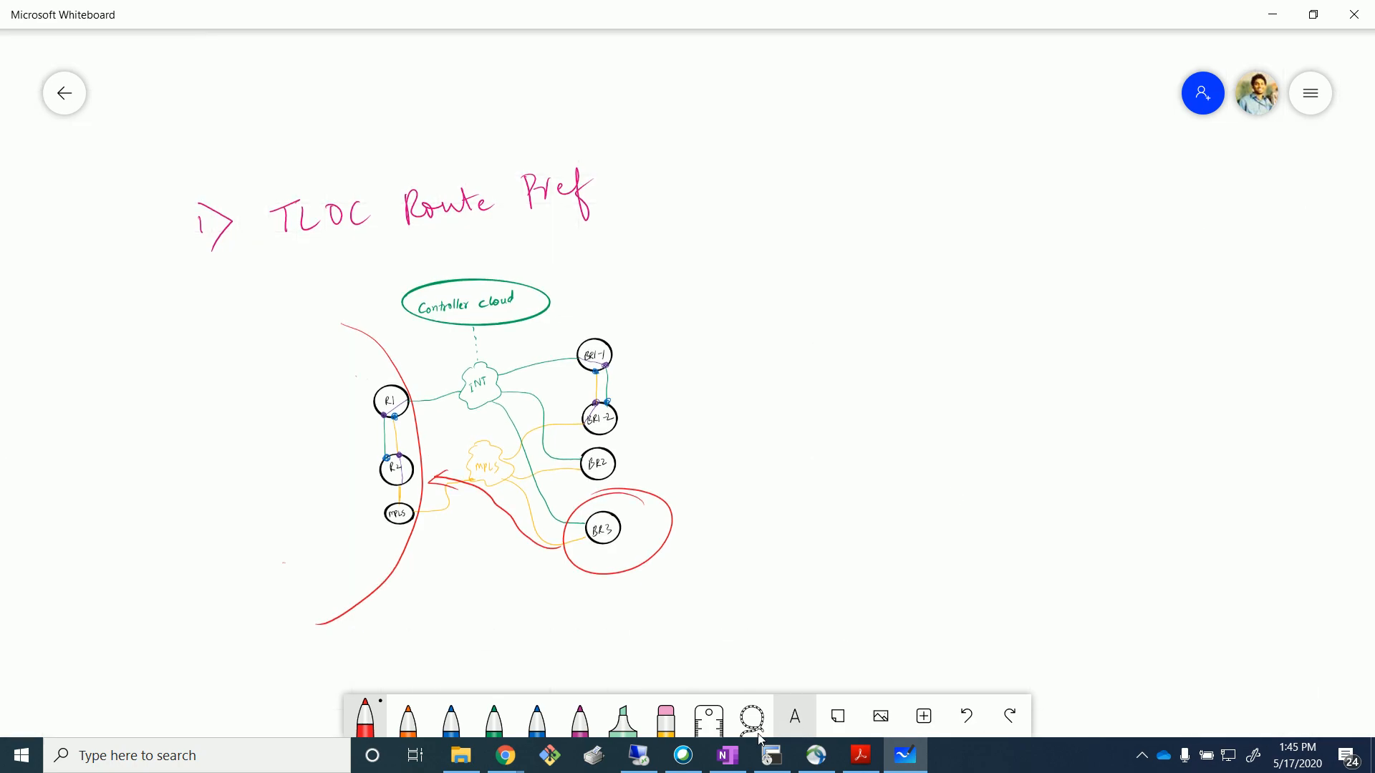
{"action": "left_click", "coordinate": [639, 755]}
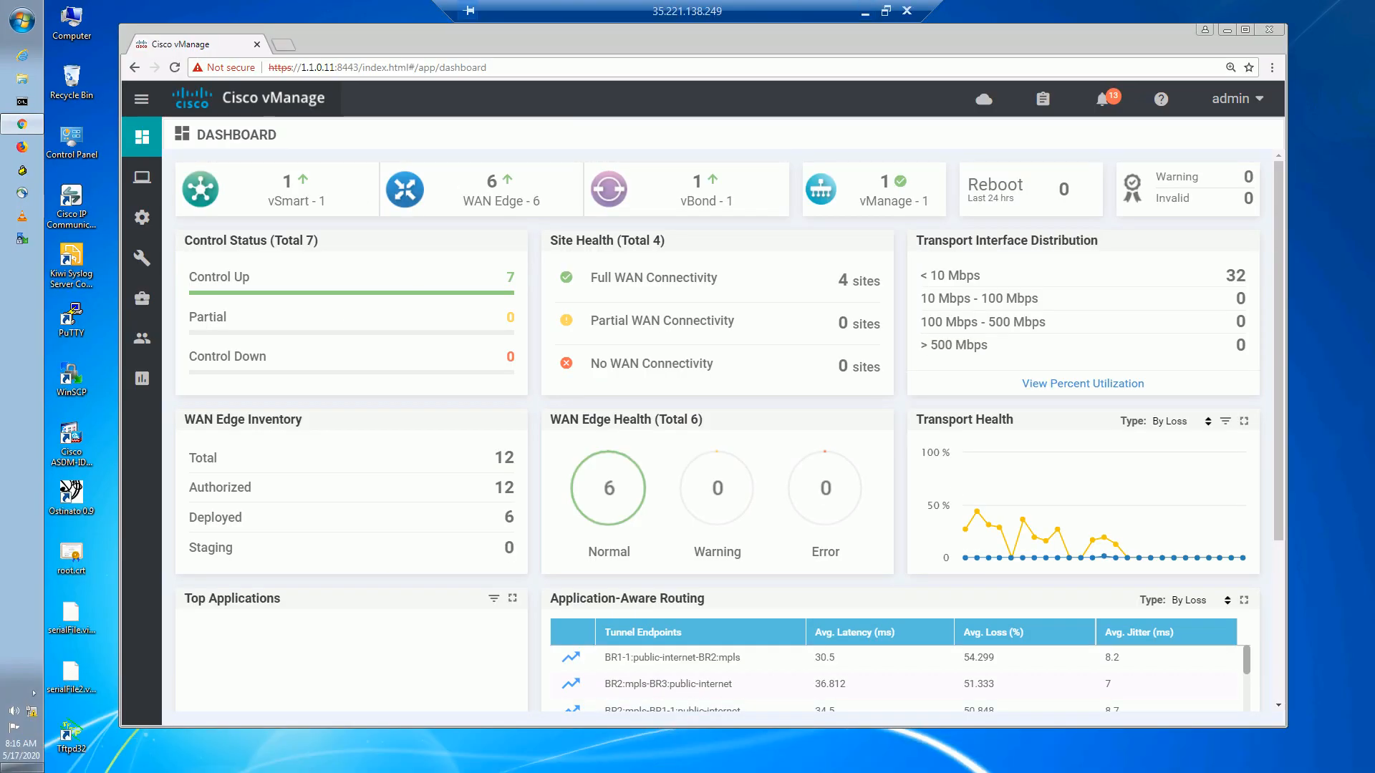
Go to Monitor > Network, select device BR3, and open its Real Time page.
{"action": "mouse_move", "coordinate": [141, 183]}
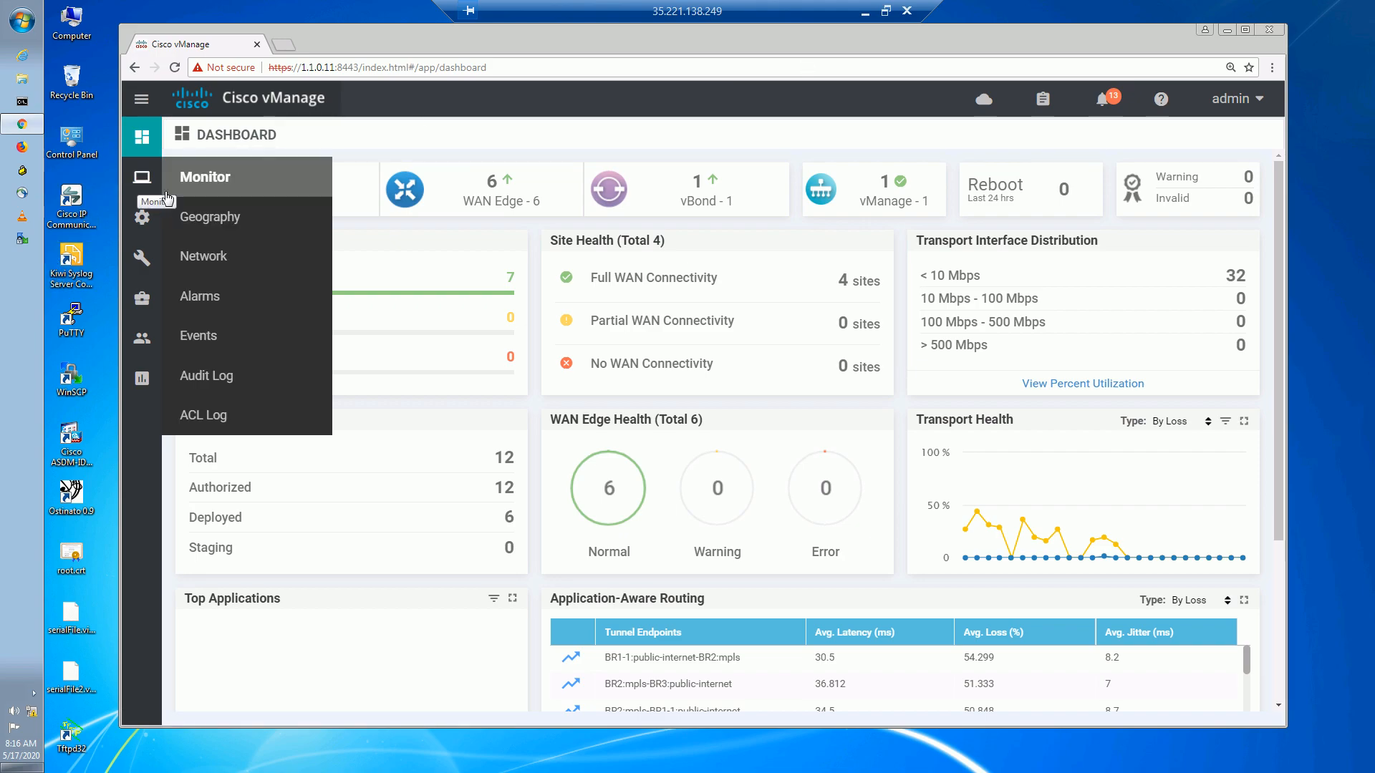
{"action": "left_click", "coordinate": [222, 270]}
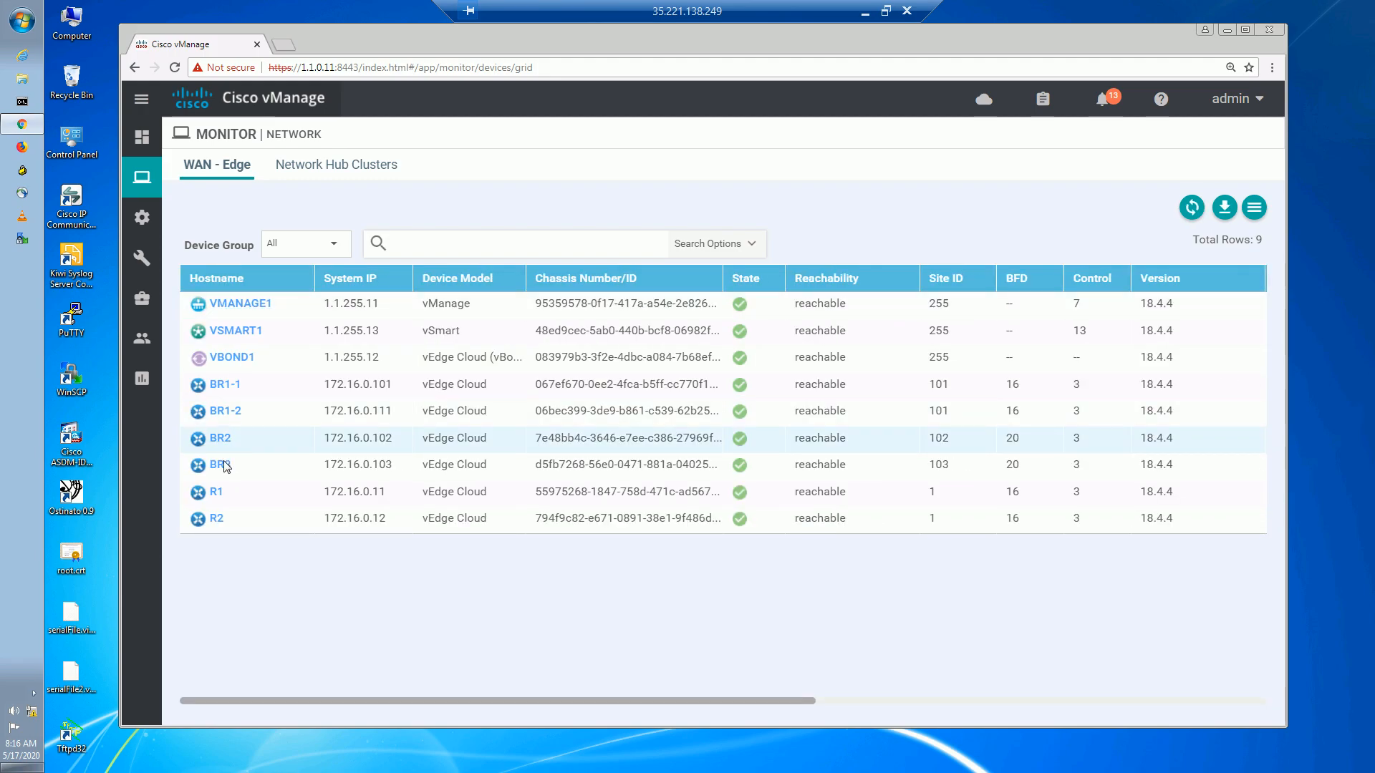
{"action": "left_click", "coordinate": [222, 465]}
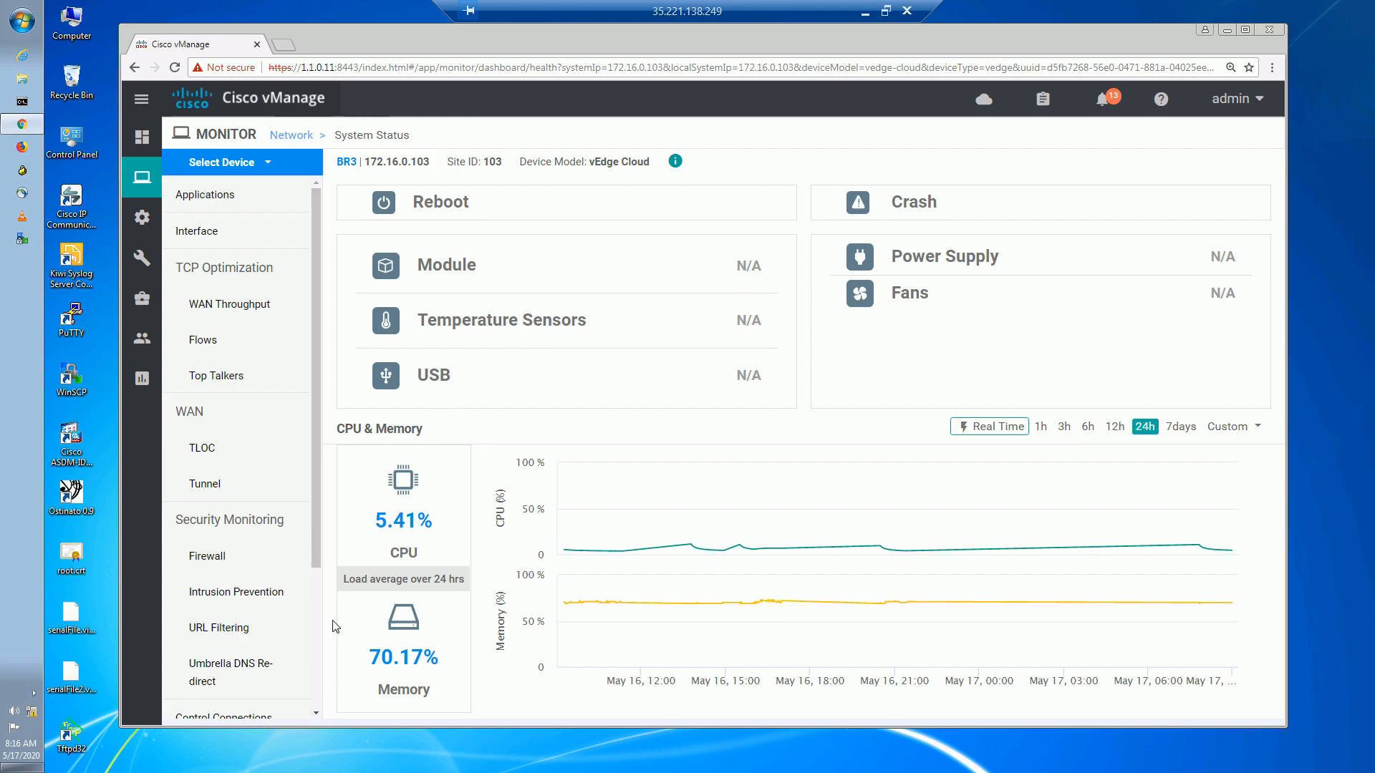
{"action": "left_click_drag", "start_coordinate": [315, 551], "coordinate": [317, 709]}
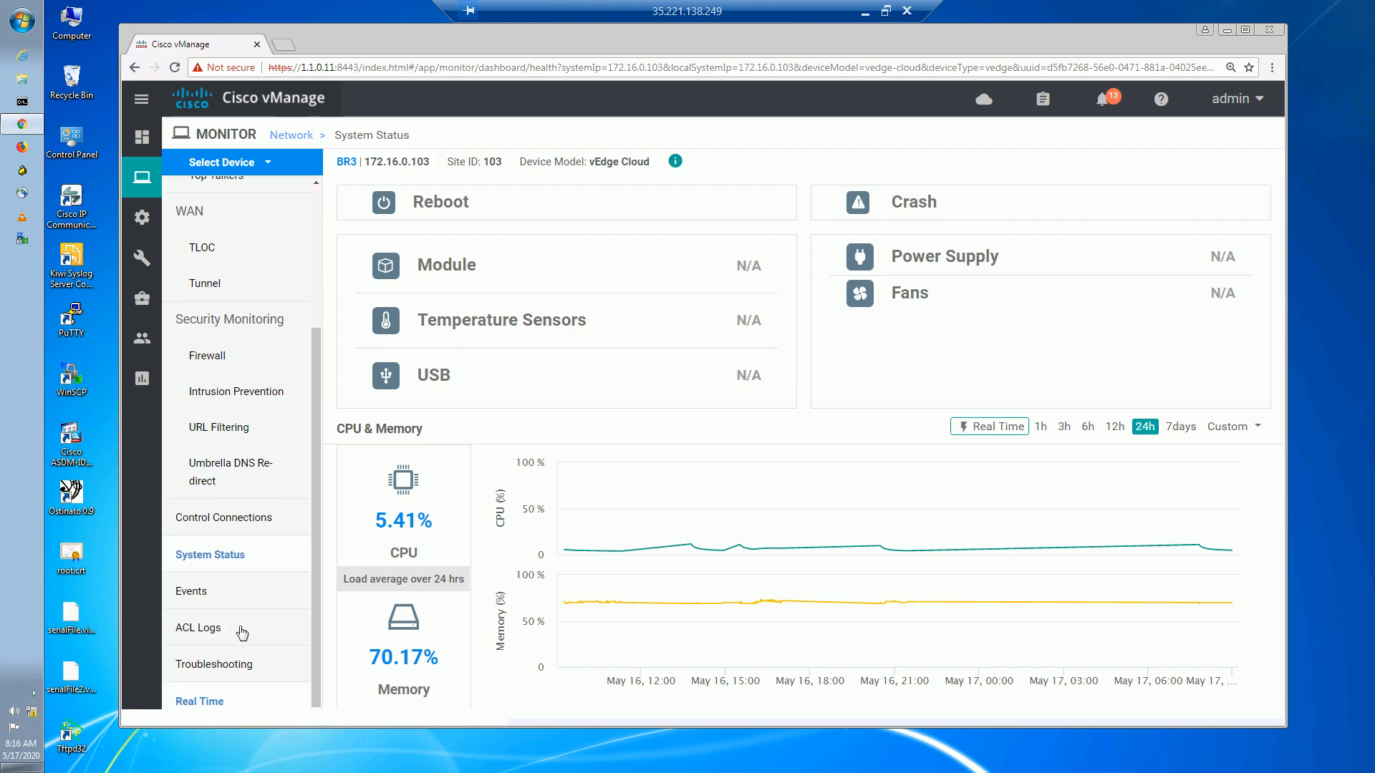
{"action": "left_click", "coordinate": [258, 701]}
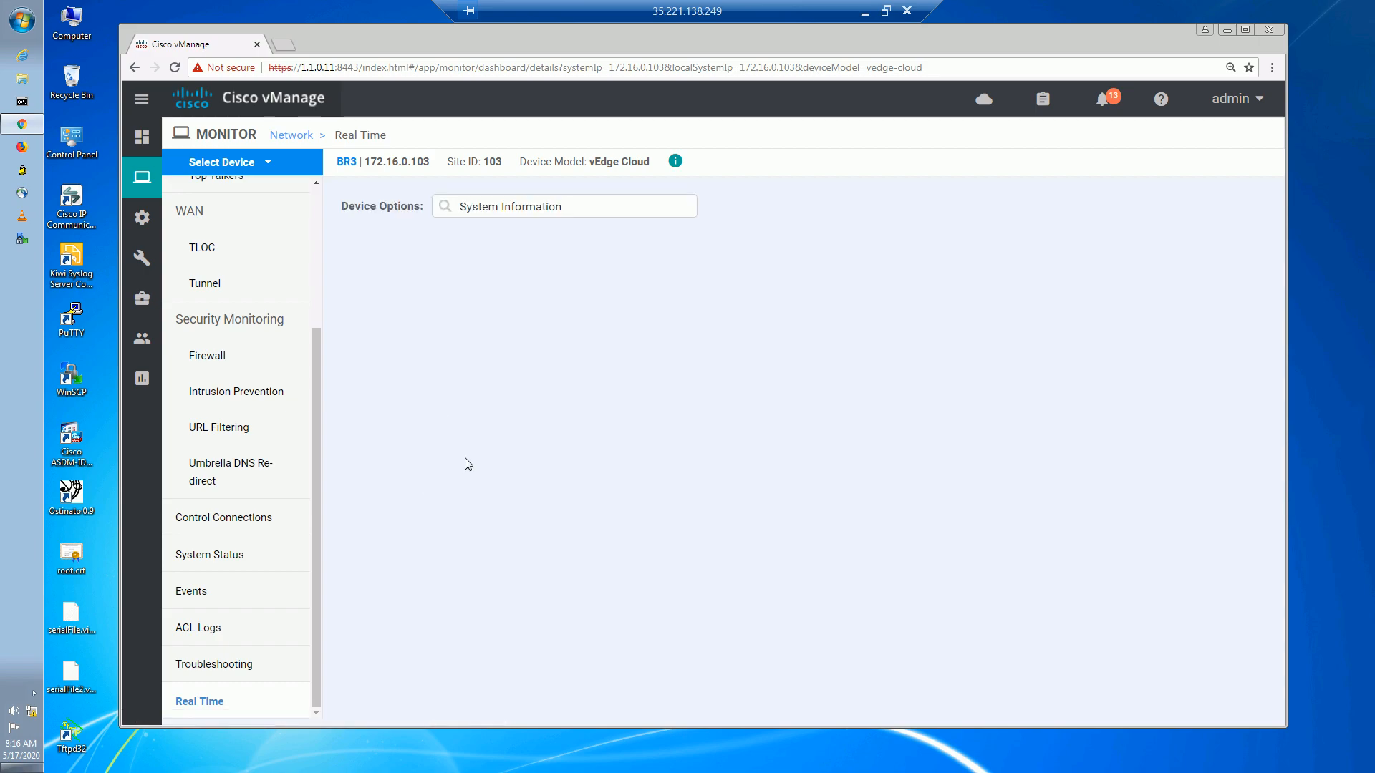
Set BR3's Real Time device option to OMP Received Routes.
{"action": "left_click", "coordinate": [562, 213]}
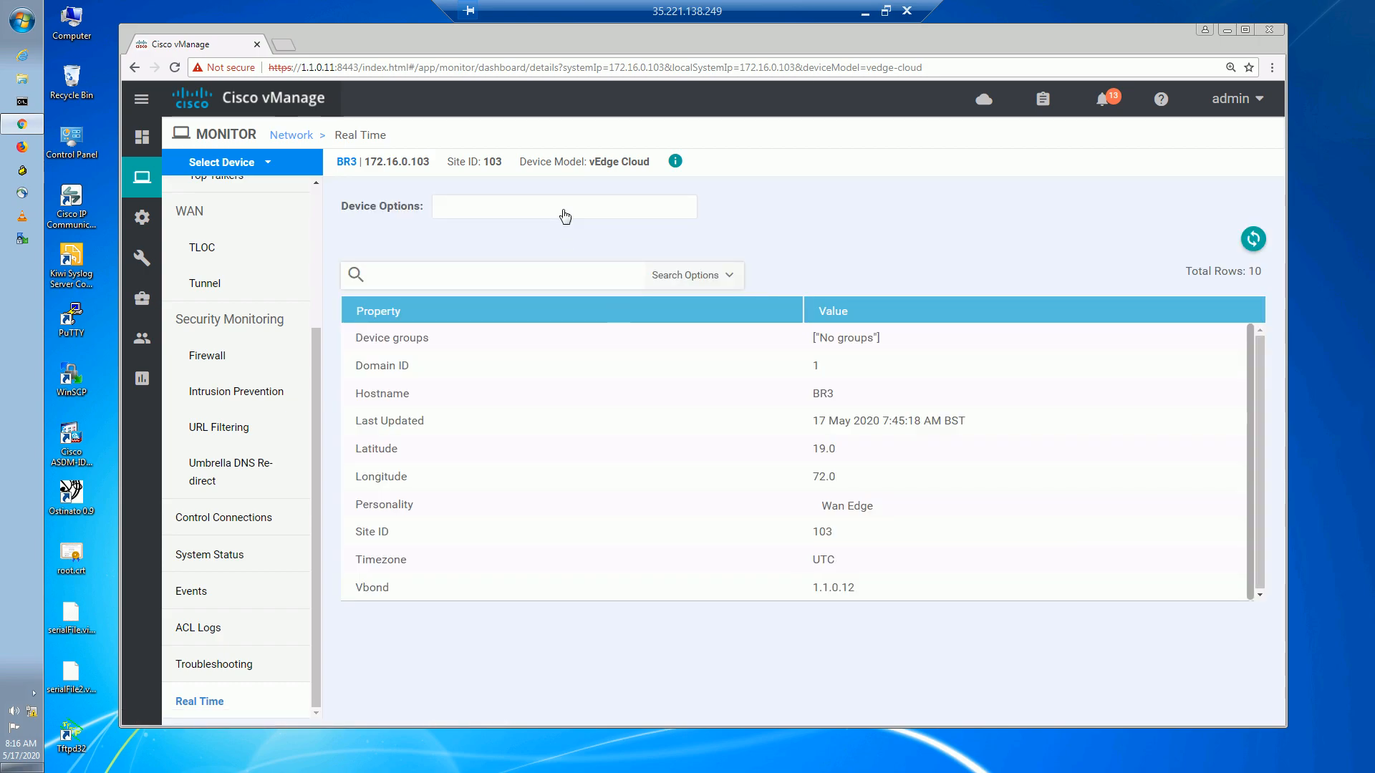
{"action": "left_click_drag", "start_coordinate": [691, 257], "coordinate": [723, 572]}
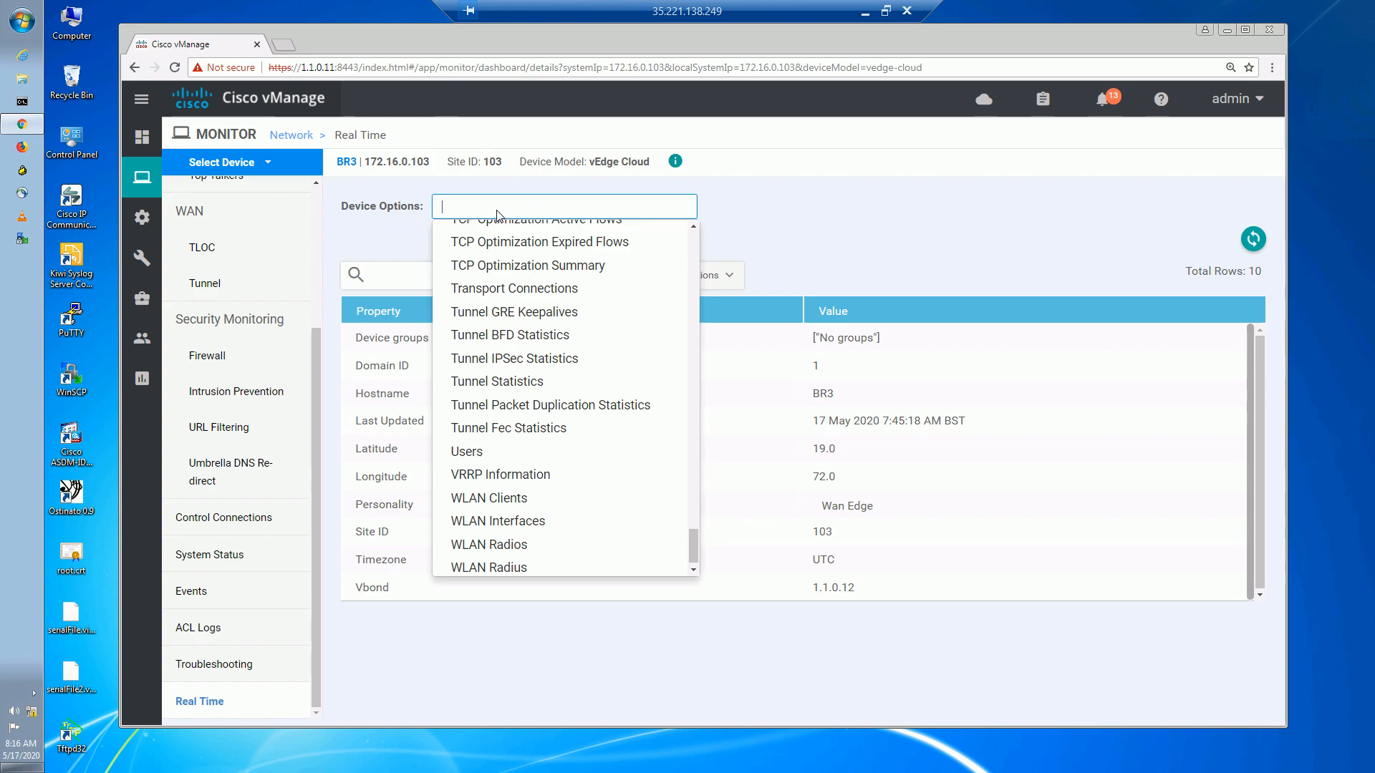
{"action": "type", "text": "omp"}
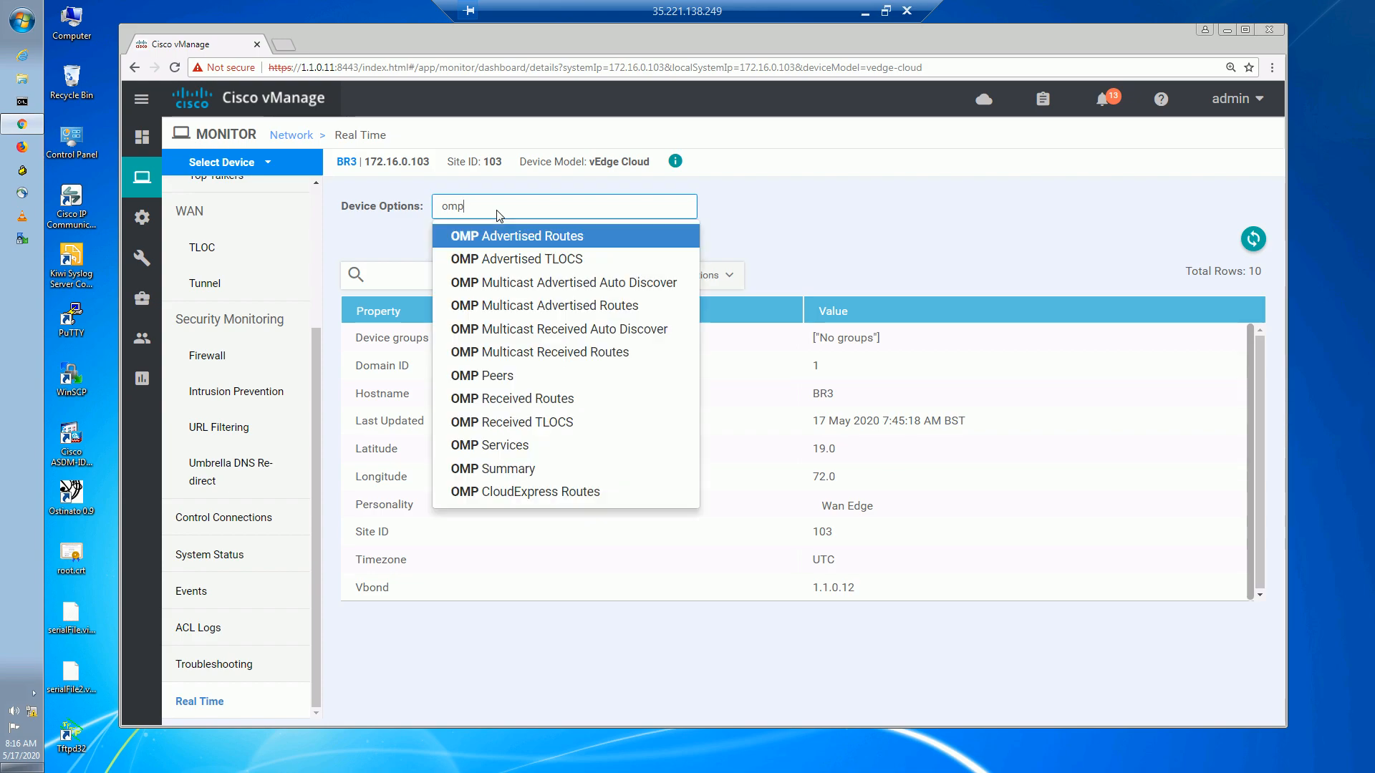
{"action": "left_click", "coordinate": [521, 399]}
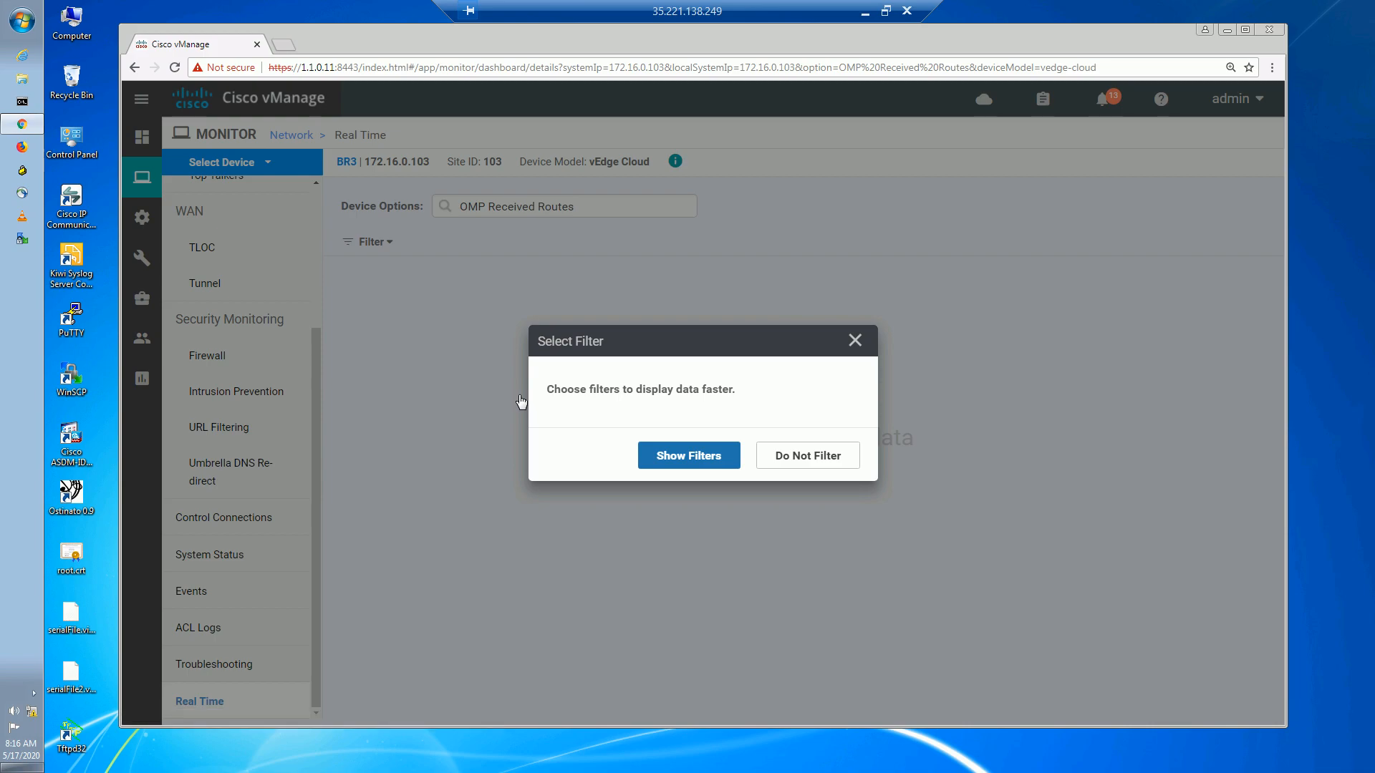
Filter the OMP received routes to prefix 172.16.32.0/24 and run the search.
{"action": "left_click", "coordinate": [681, 458]}
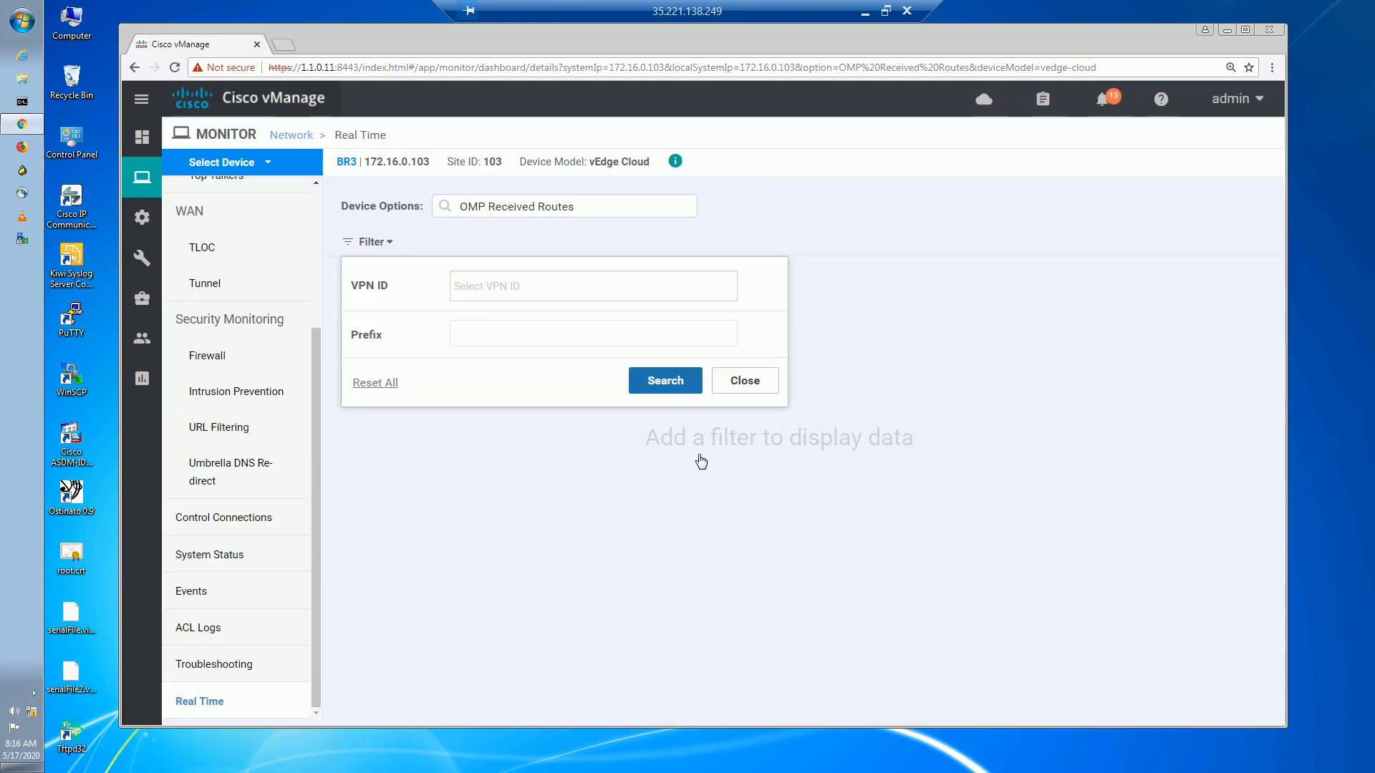
{"action": "left_click", "coordinate": [493, 290]}
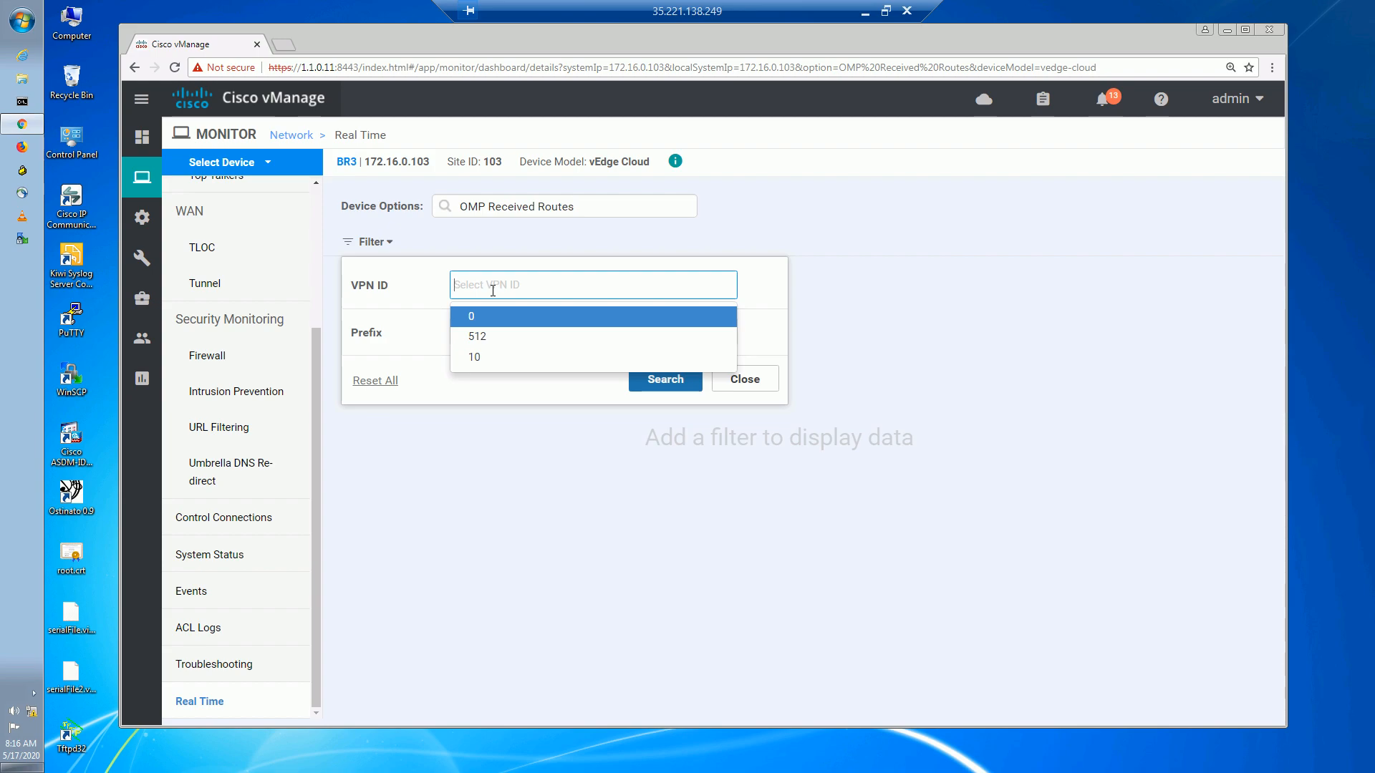
{"action": "left_click", "coordinate": [437, 336]}
{"action": "left_click", "coordinate": [482, 329]}
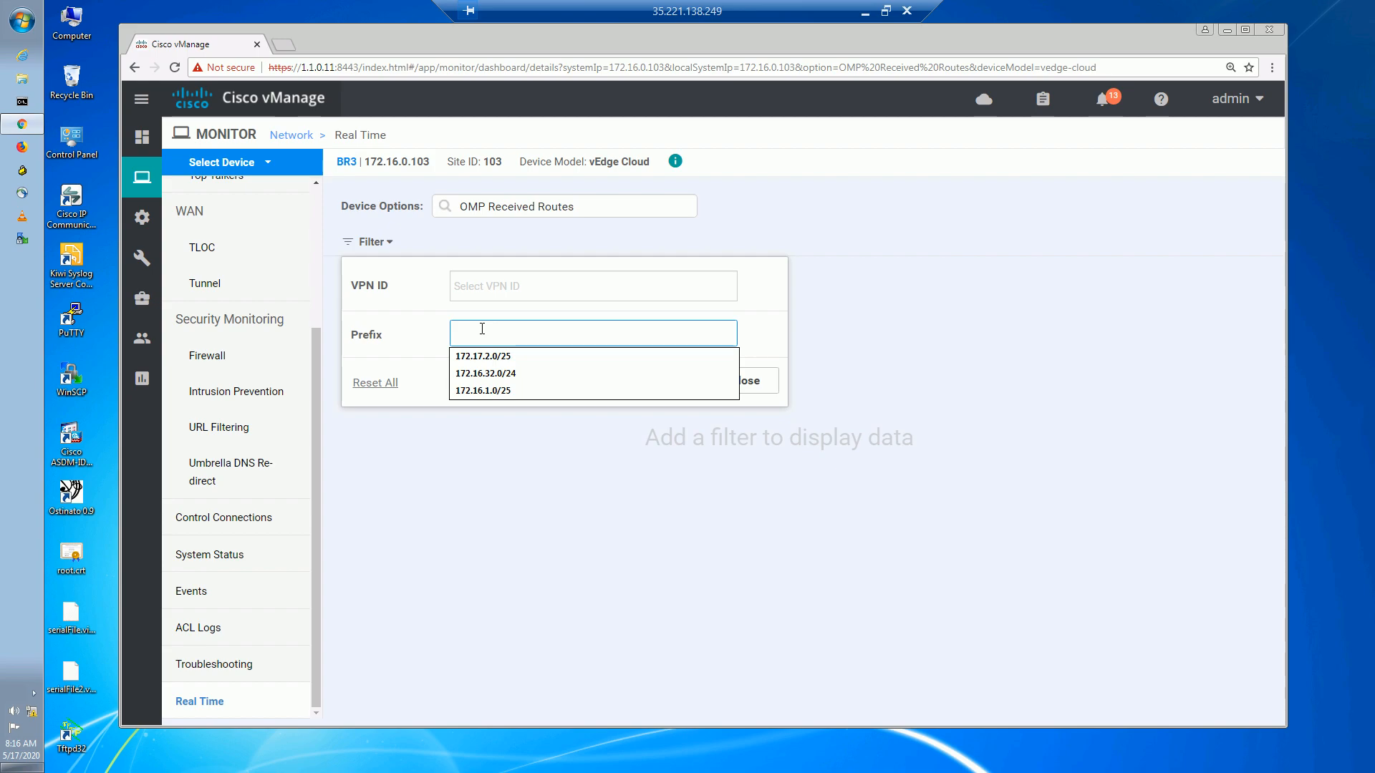
{"action": "left_click", "coordinate": [495, 374]}
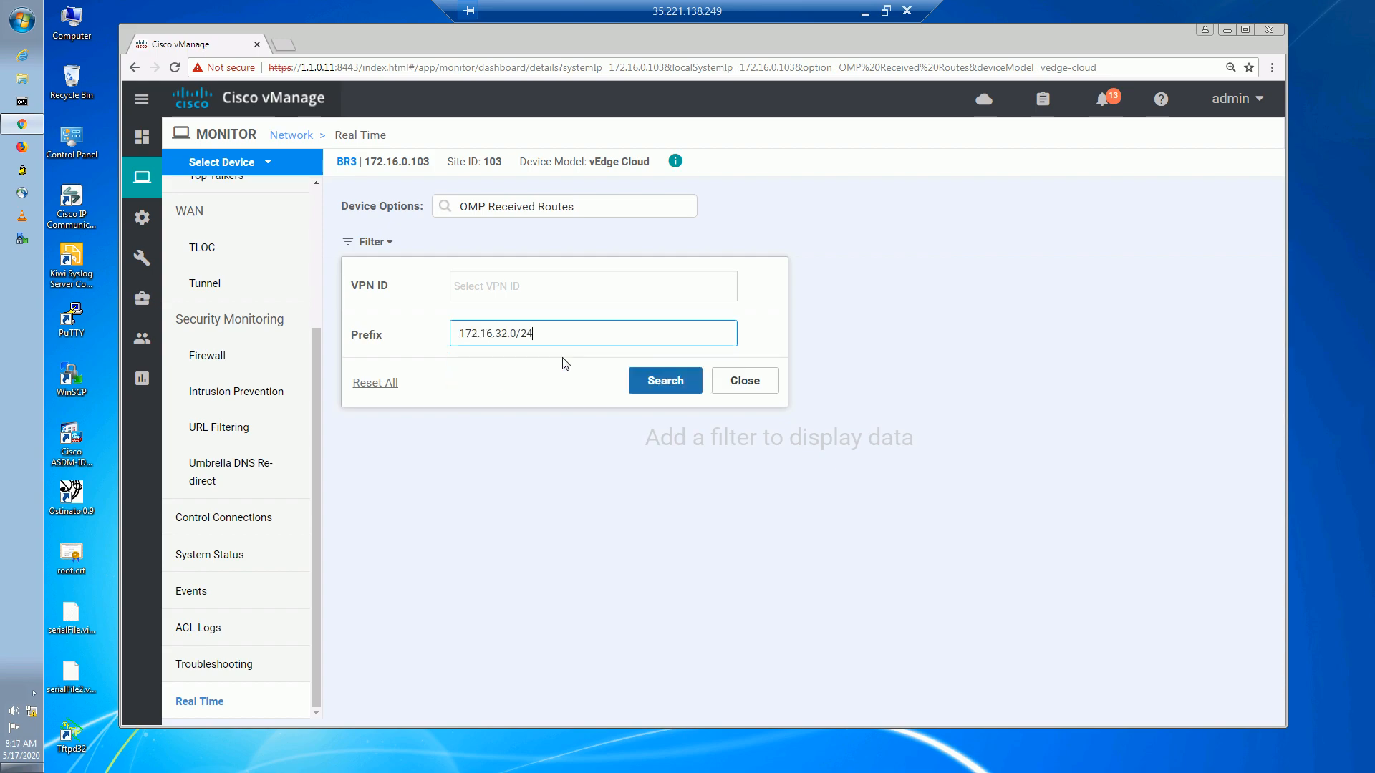
{"action": "left_click", "coordinate": [637, 381]}
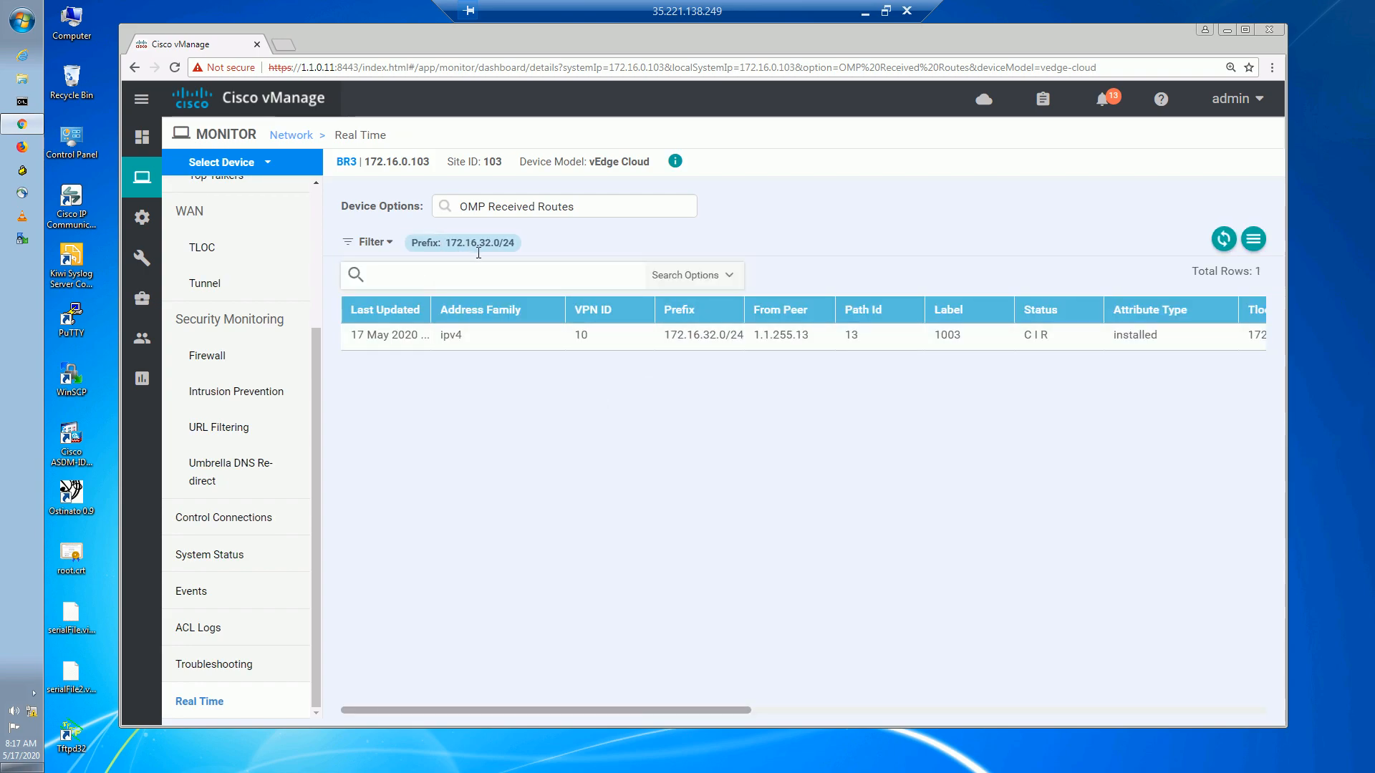
{"action": "left_click", "coordinate": [374, 243]}
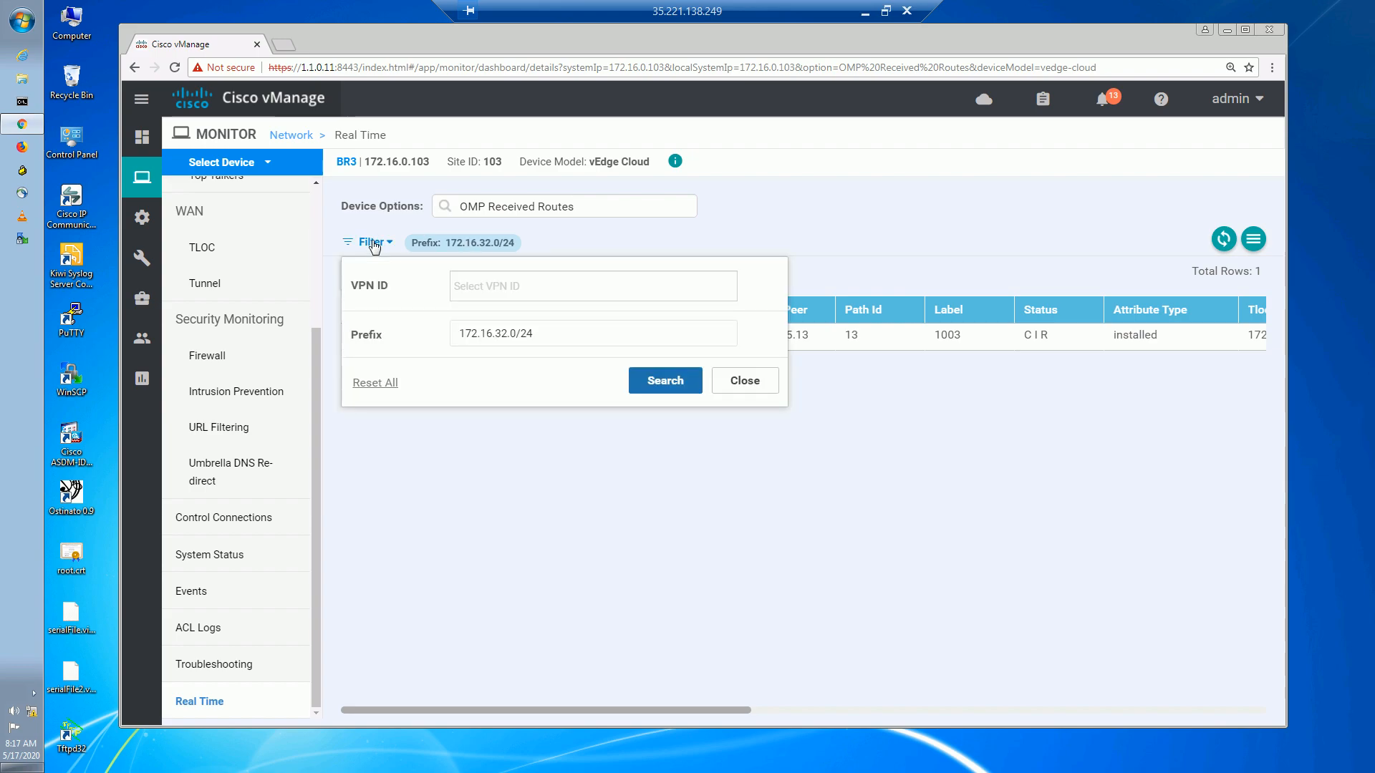
Reset all route filters so BR3's 36 OMP received routes are listed.
{"action": "left_click", "coordinate": [390, 387]}
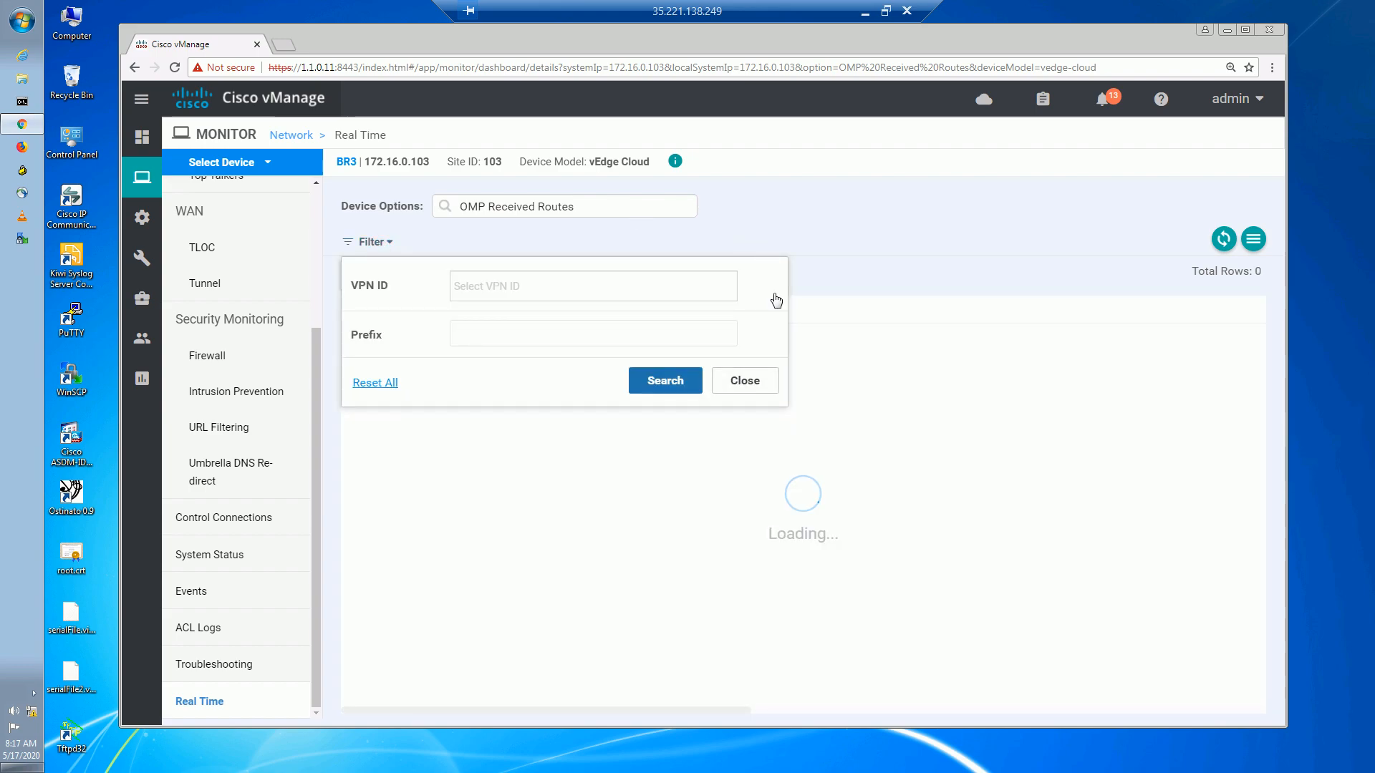
{"action": "left_click", "coordinate": [743, 380]}
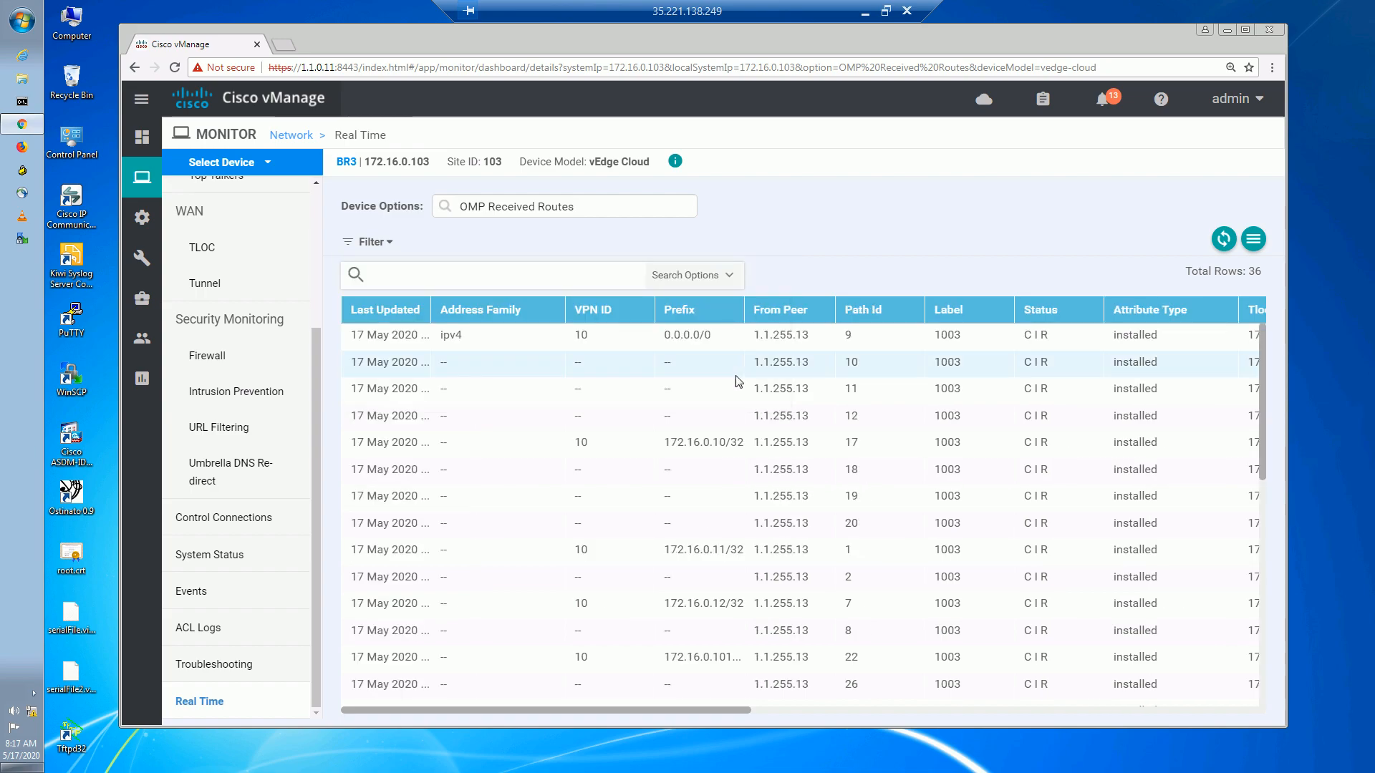
{"action": "left_click_drag", "start_coordinate": [1261, 410], "coordinate": [1281, 597]}
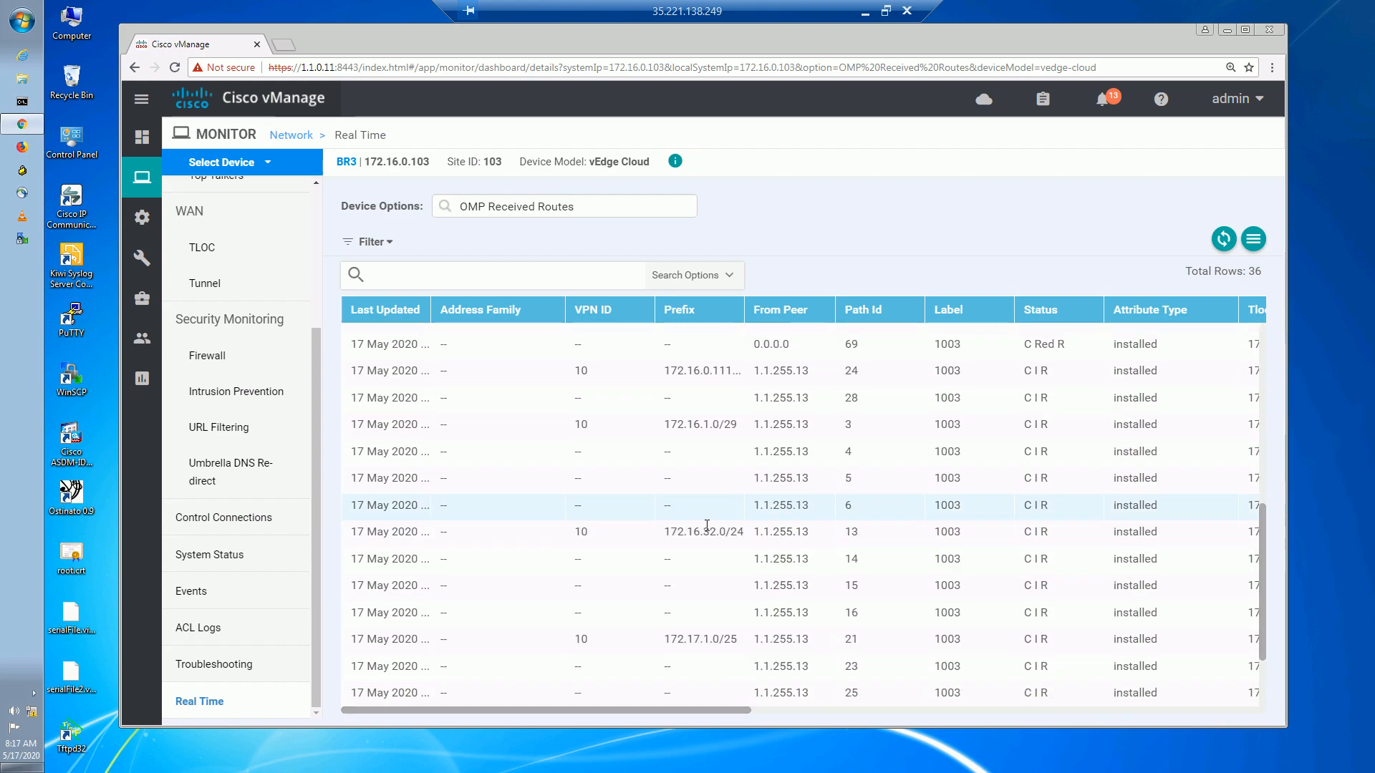
Highlight the 172.16.32.0/24 prefix and its four path rows in the table.
{"action": "left_click_drag", "start_coordinate": [669, 533], "coordinate": [741, 534]}
{"action": "left_click_drag", "start_coordinate": [735, 709], "coordinate": [819, 719]}
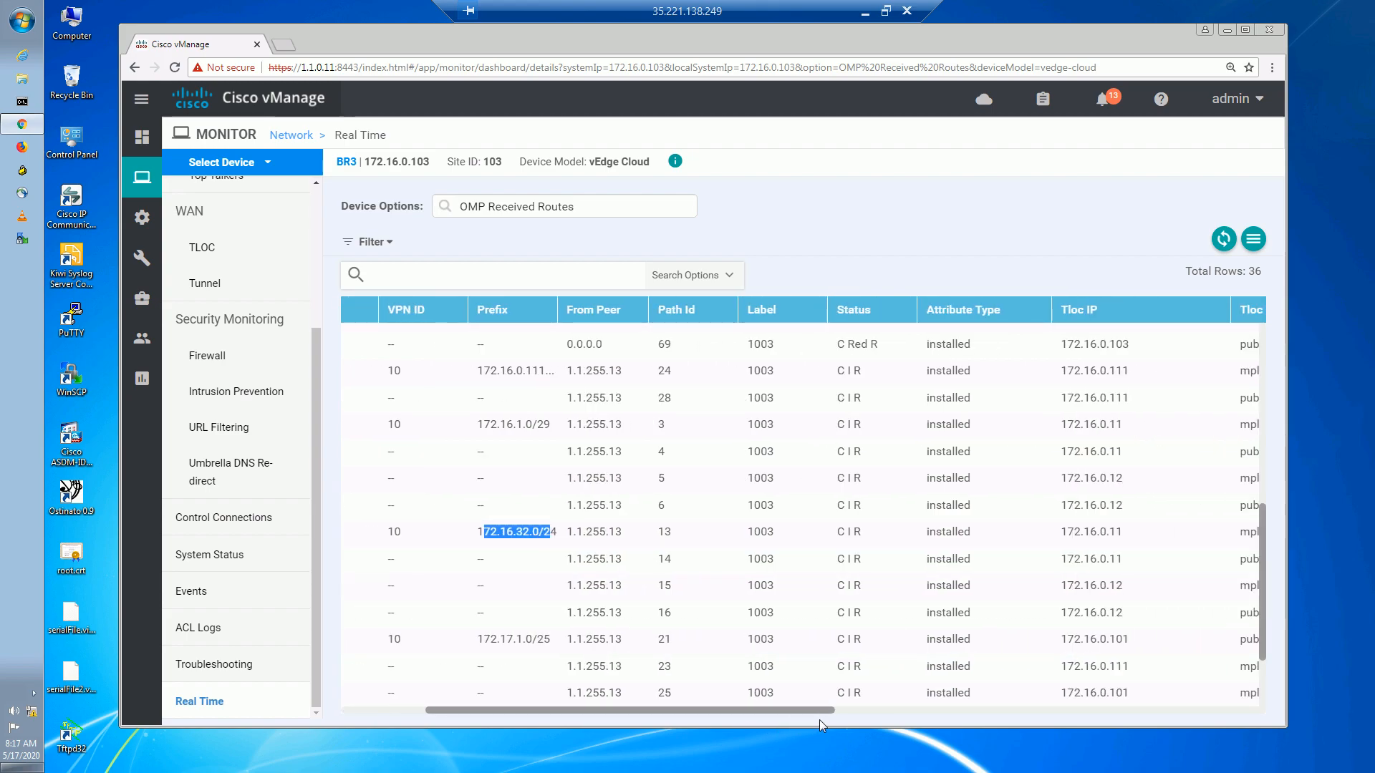
{"action": "left_click_drag", "start_coordinate": [566, 534], "coordinate": [1170, 605]}
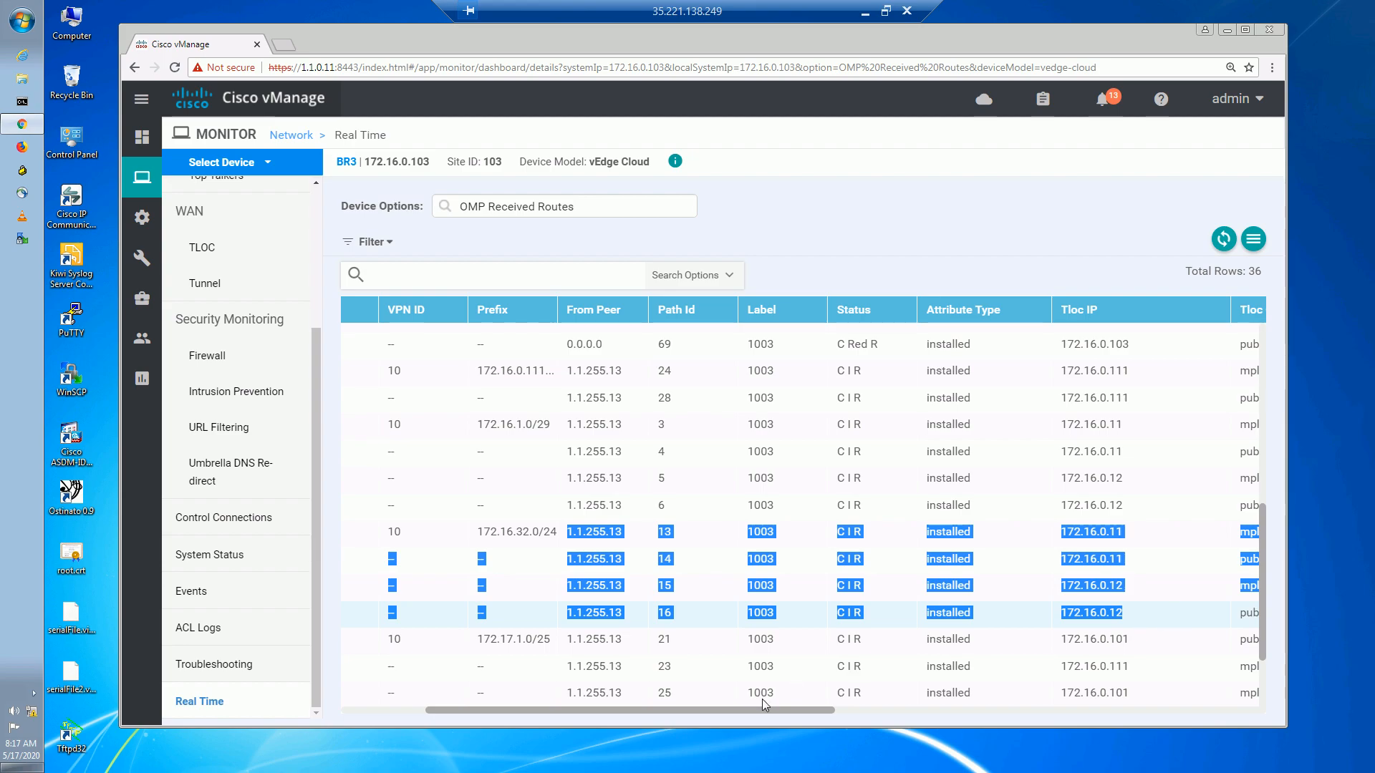
{"action": "left_click_drag", "start_coordinate": [872, 713], "coordinate": [902, 719]}
{"action": "left_click", "coordinate": [834, 531]}
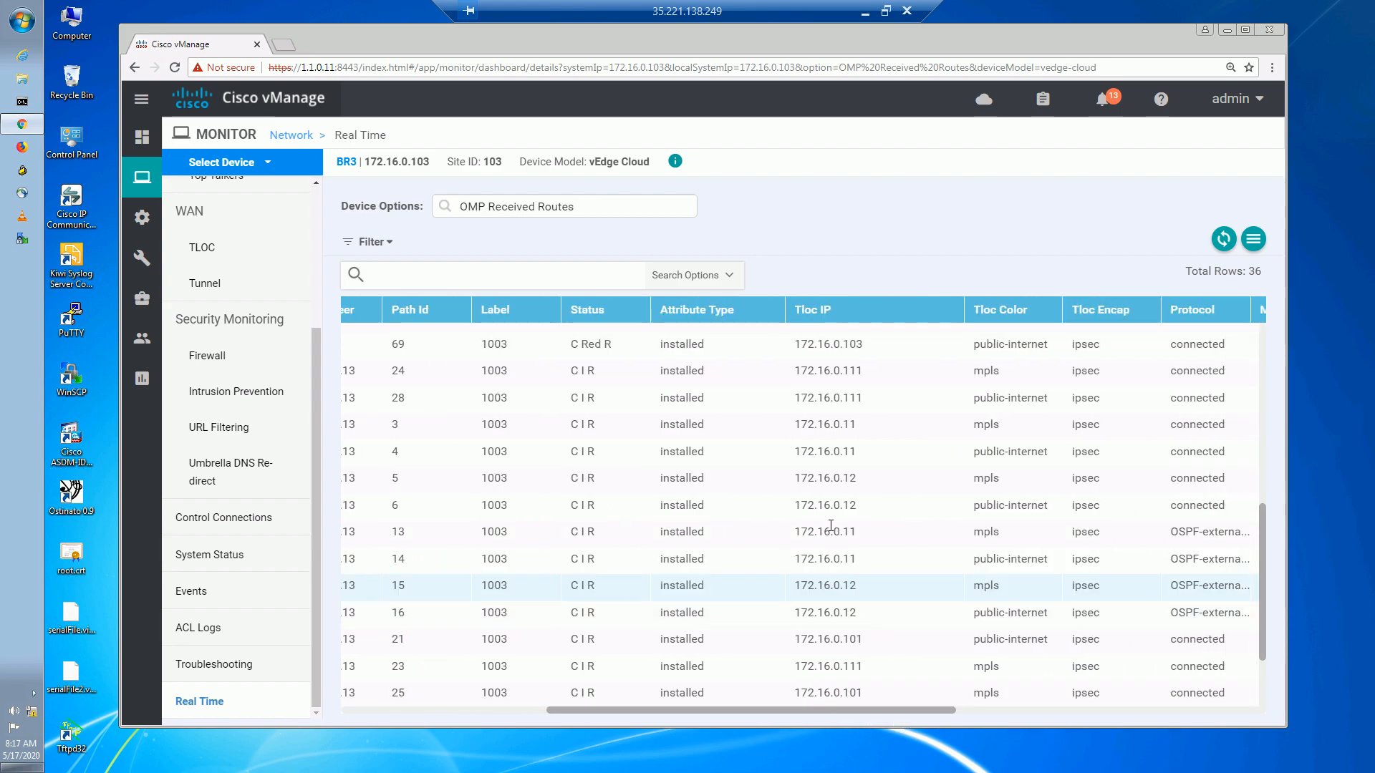
Review the TLOC IPs (172.16.0.11, 172.16.0.12) and mpls color of paths 13–16.
{"action": "double_click", "coordinate": [824, 531]}
{"action": "left_click_drag", "start_coordinate": [927, 543], "coordinate": [1006, 538]}
{"action": "left_click", "coordinate": [810, 559]}
{"action": "double_click", "coordinate": [911, 562]}
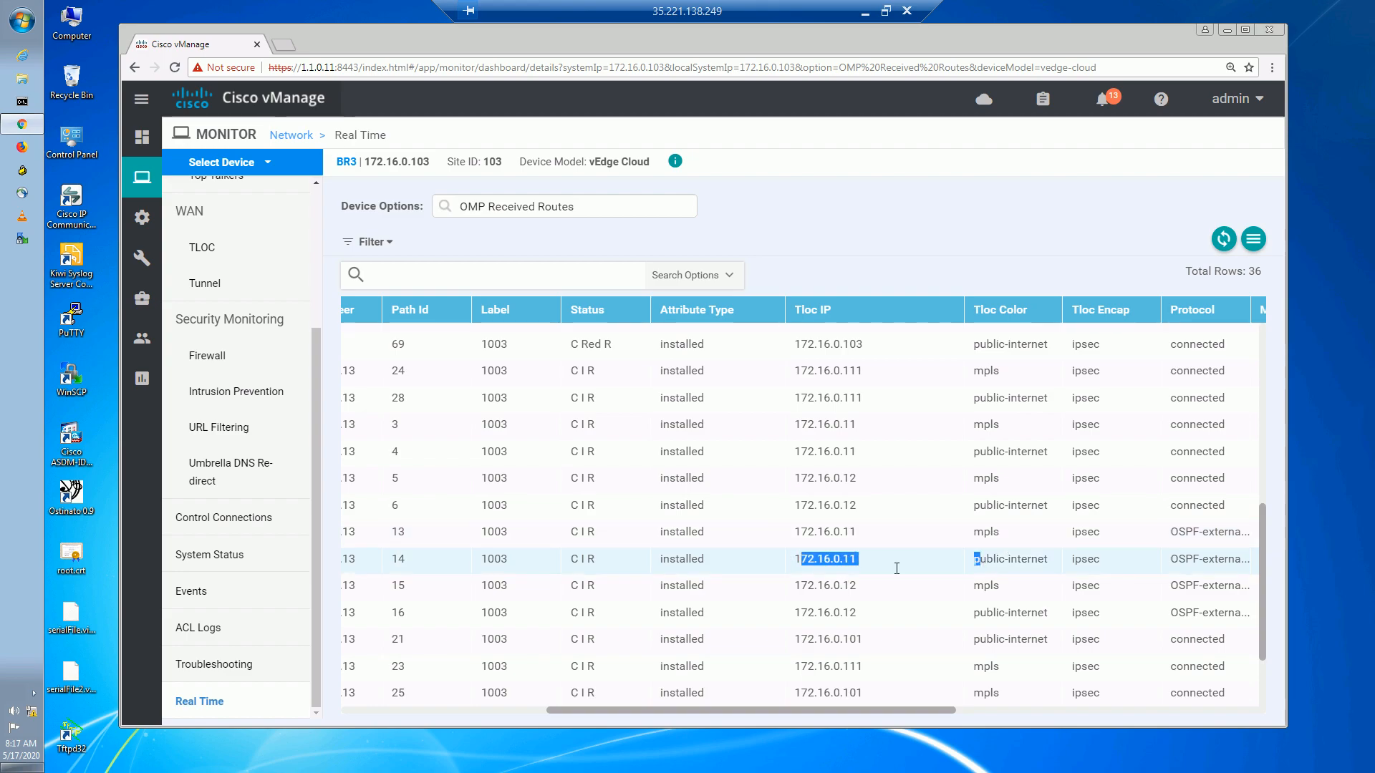
{"action": "double_click", "coordinate": [920, 587]}
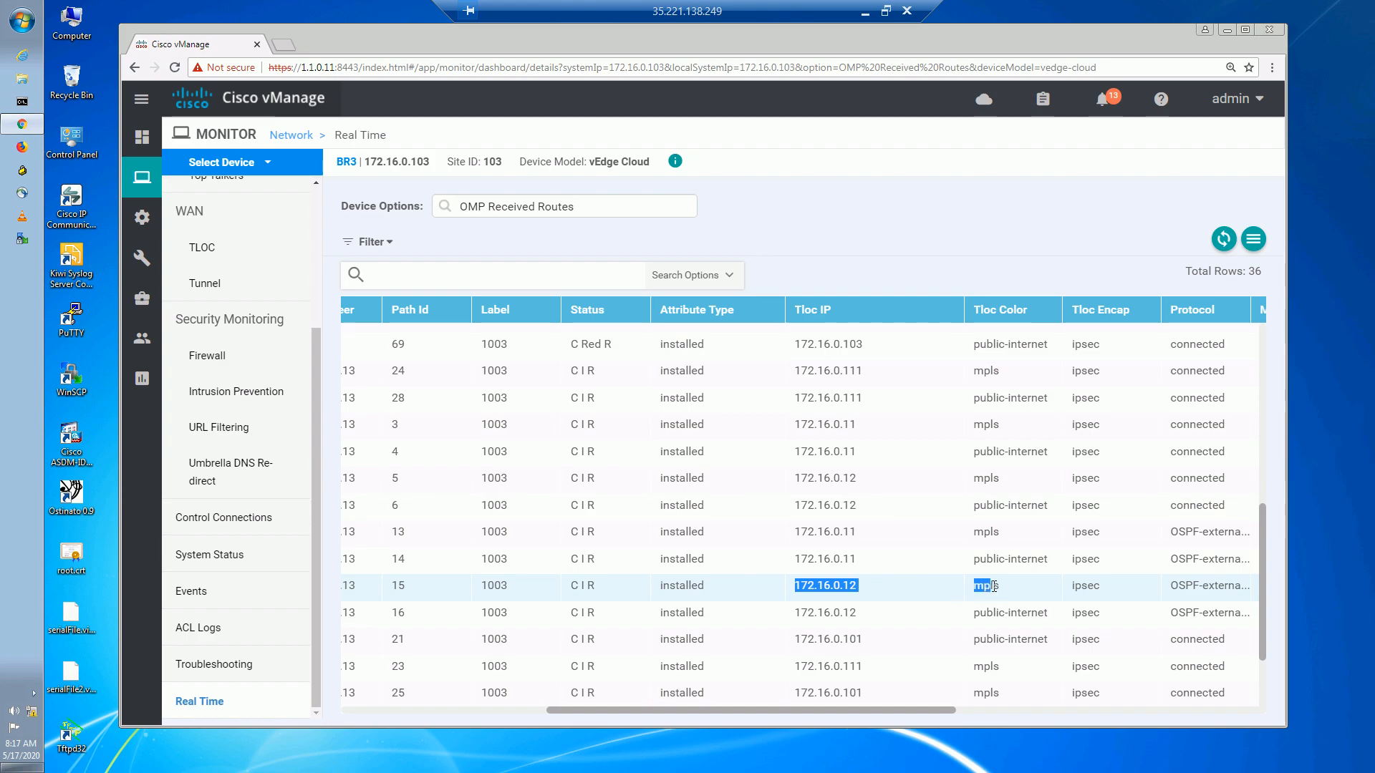
{"action": "left_click_drag", "start_coordinate": [814, 613], "coordinate": [1012, 616]}
{"action": "left_click_drag", "start_coordinate": [917, 712], "coordinate": [1183, 737]}
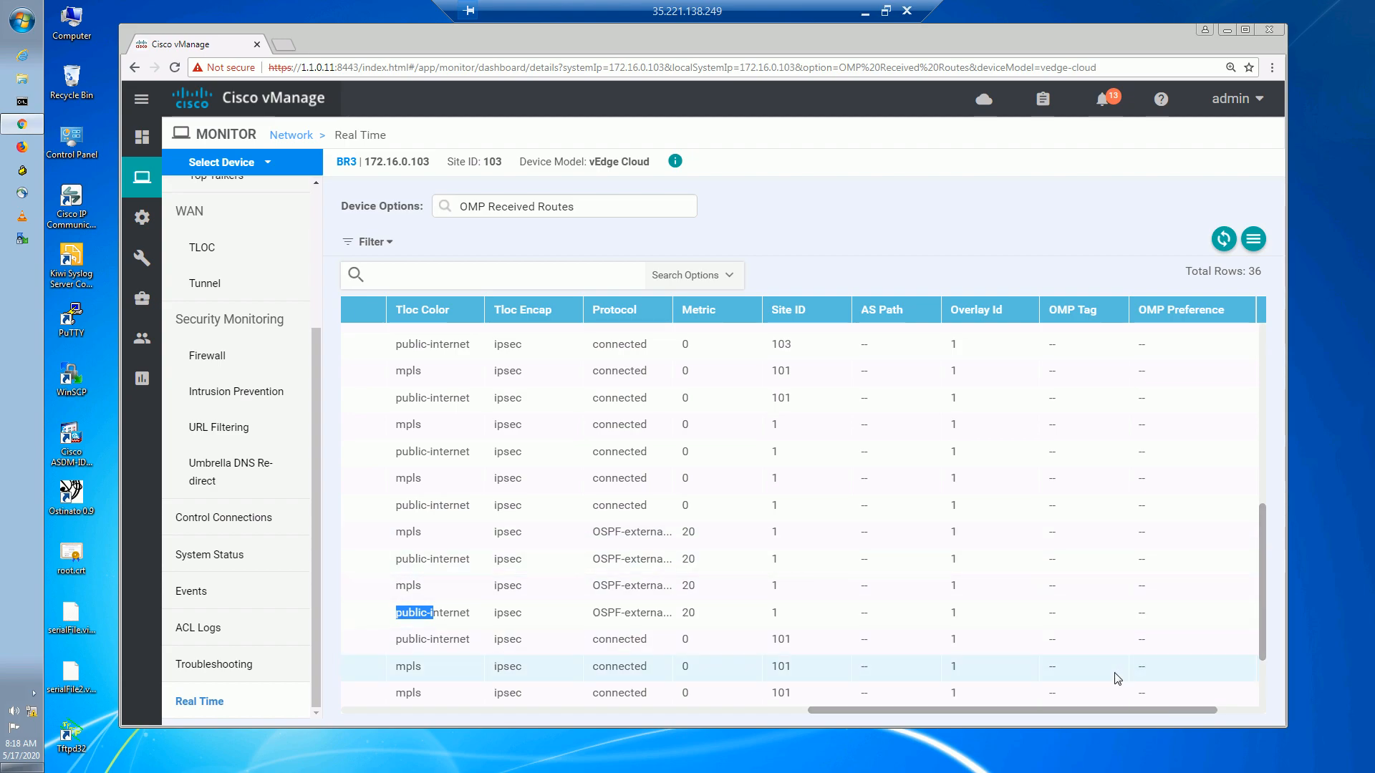
{"action": "left_click_drag", "start_coordinate": [1086, 711], "coordinate": [504, 730]}
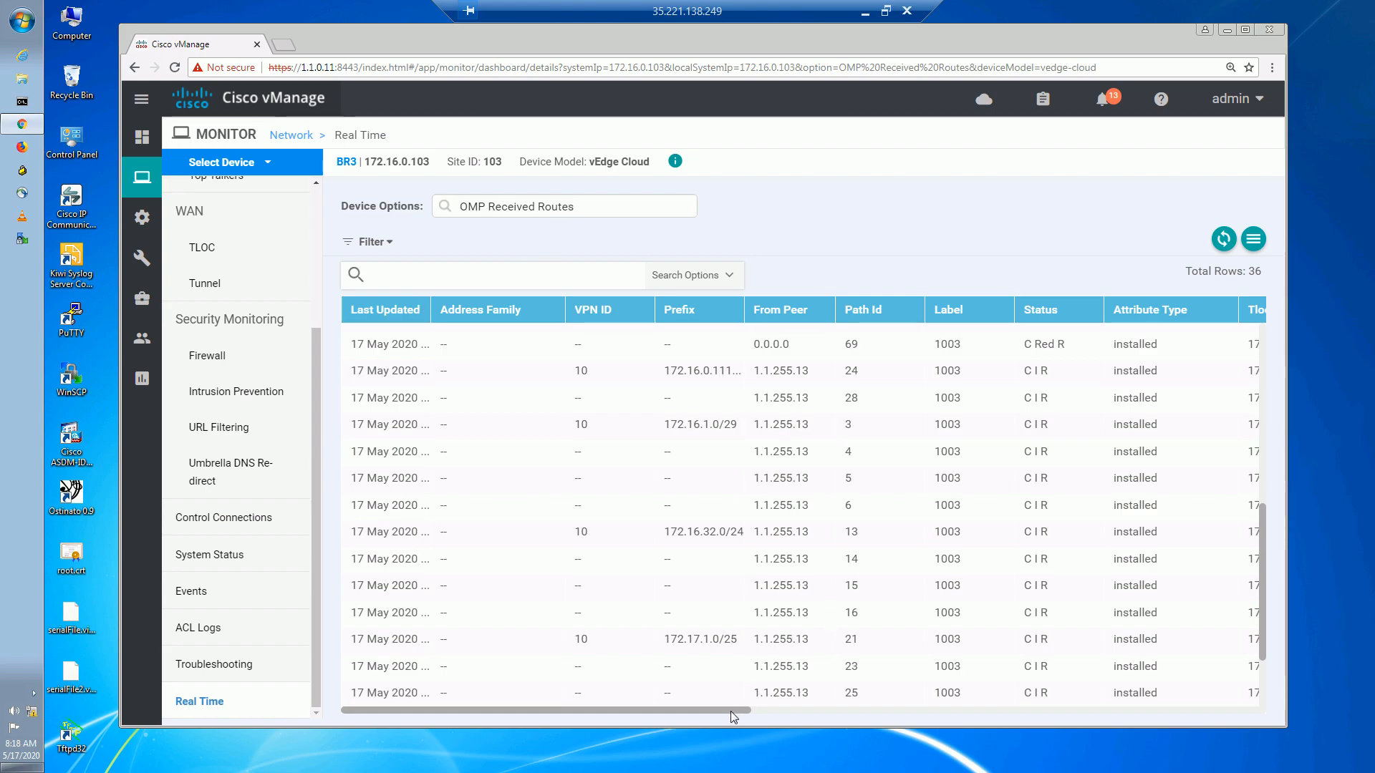
{"action": "left_click_drag", "start_coordinate": [732, 711], "coordinate": [732, 711]}
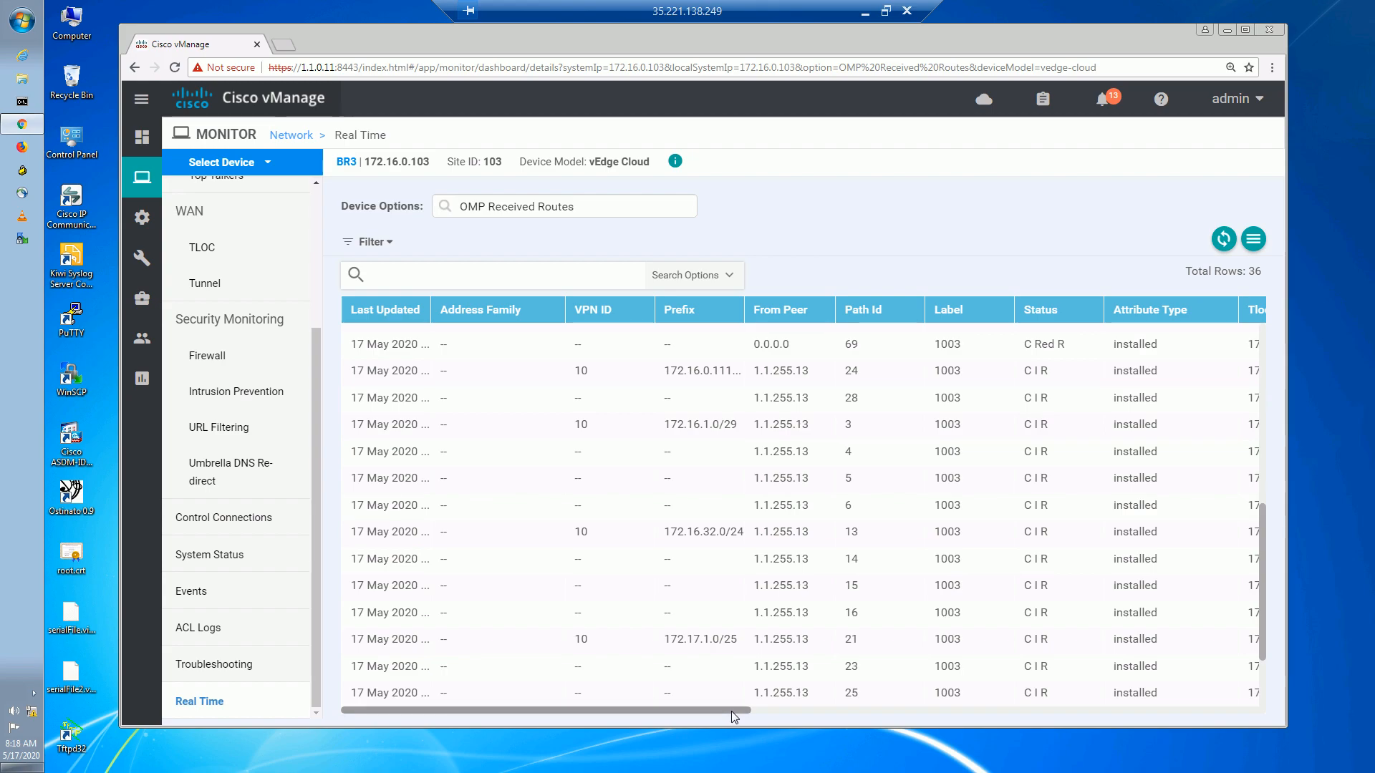
Search the Device Options list for 'omp rece'.
{"action": "left_click", "coordinate": [587, 209]}
{"action": "left_click", "coordinate": [543, 203]}
{"action": "type", "text": "omp"}
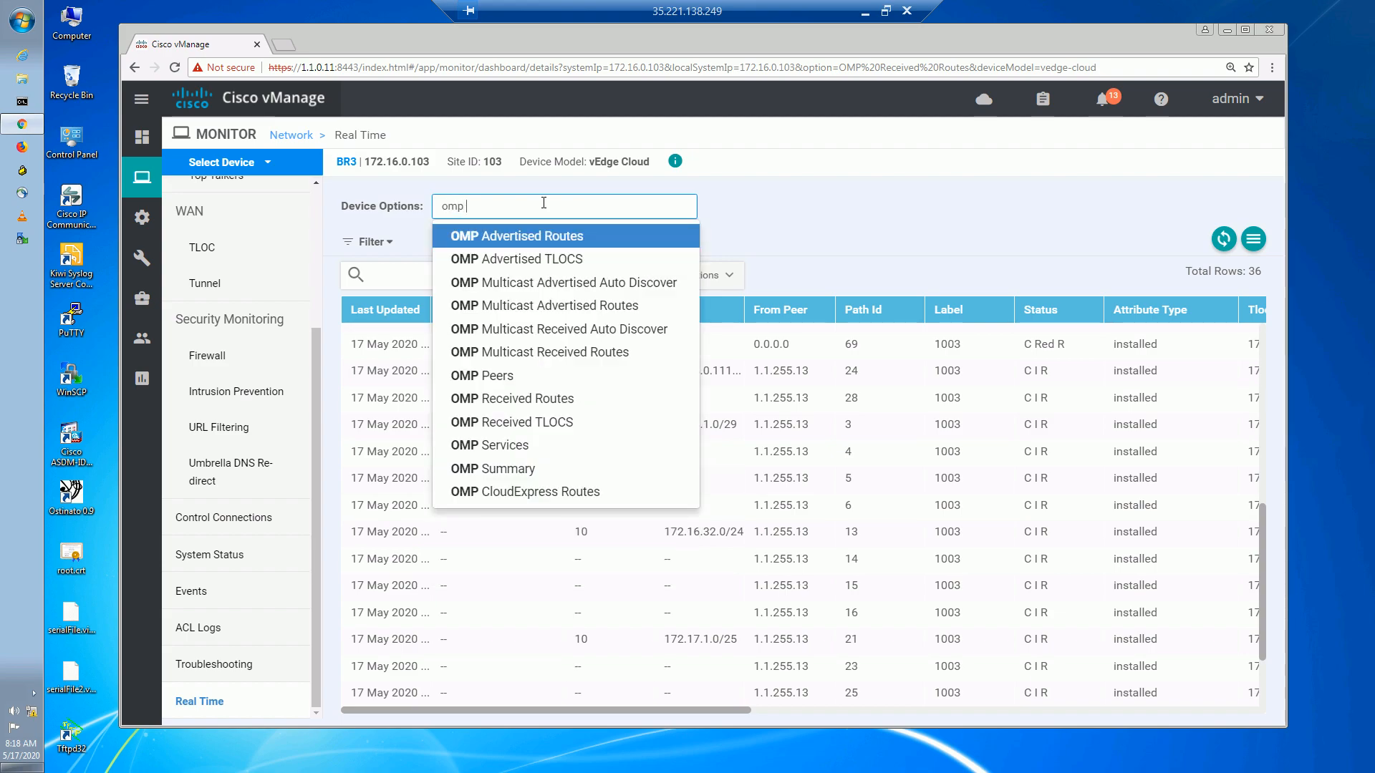
{"action": "type", "text": " rece"}
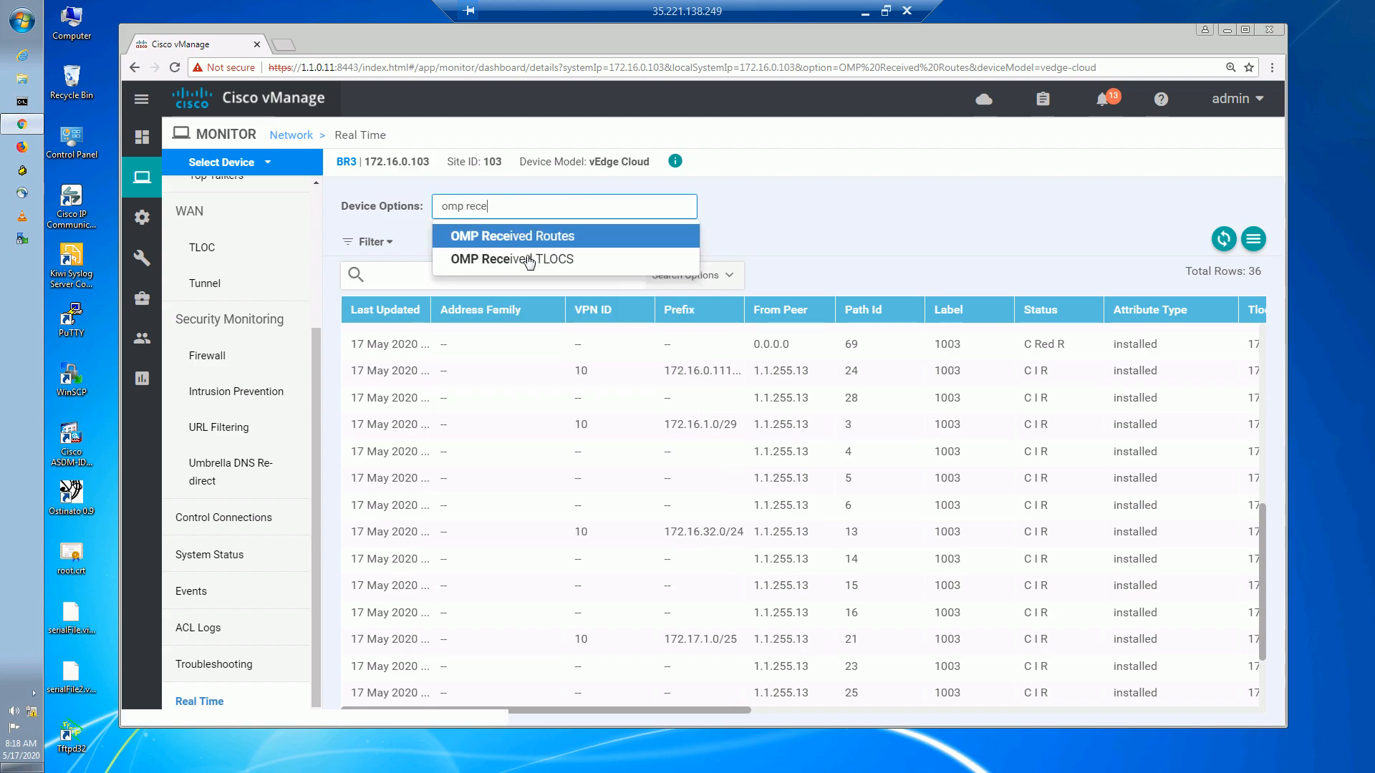
Show BR3's OMP Received TLOCs, check the first four Preference values, then open tunnel statistics.
{"action": "left_click", "coordinate": [529, 261]}
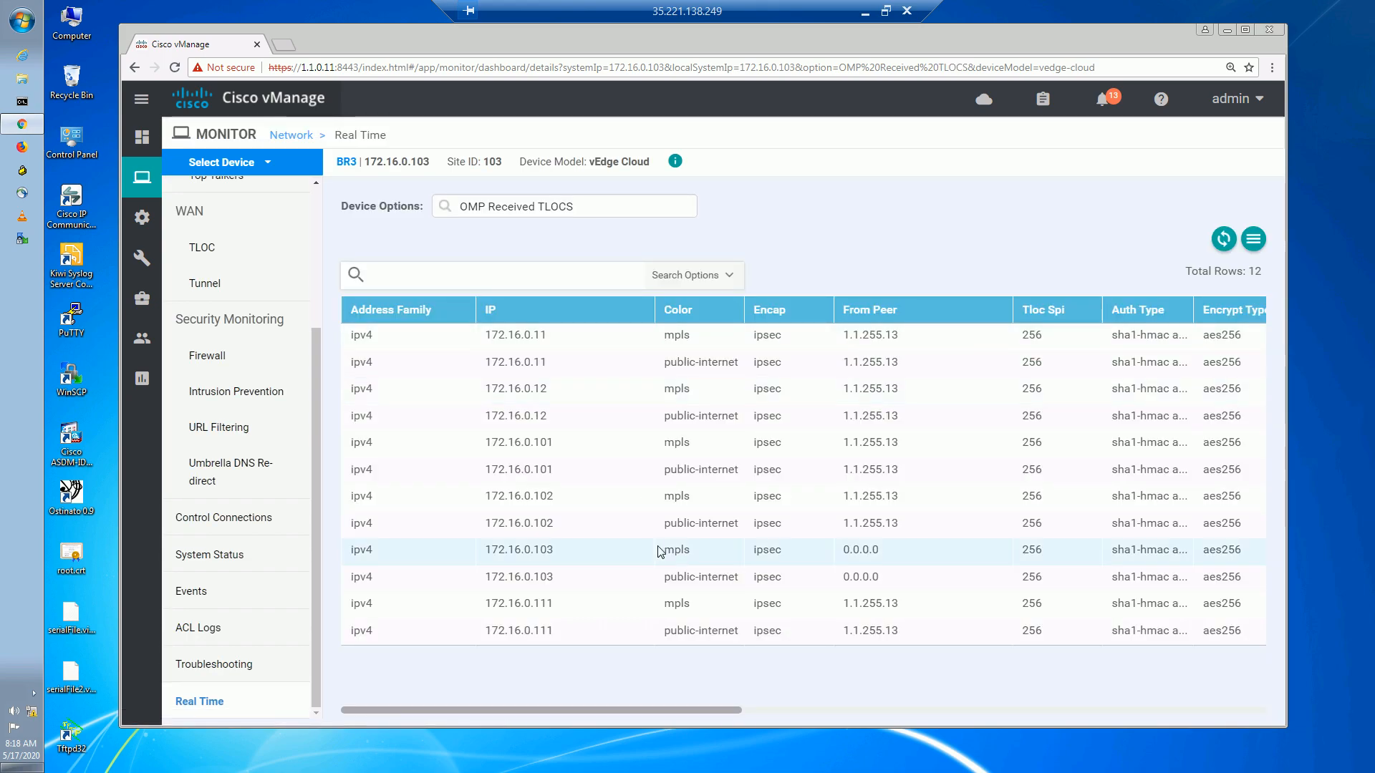
{"action": "left_click_drag", "start_coordinate": [536, 353], "coordinate": [561, 417]}
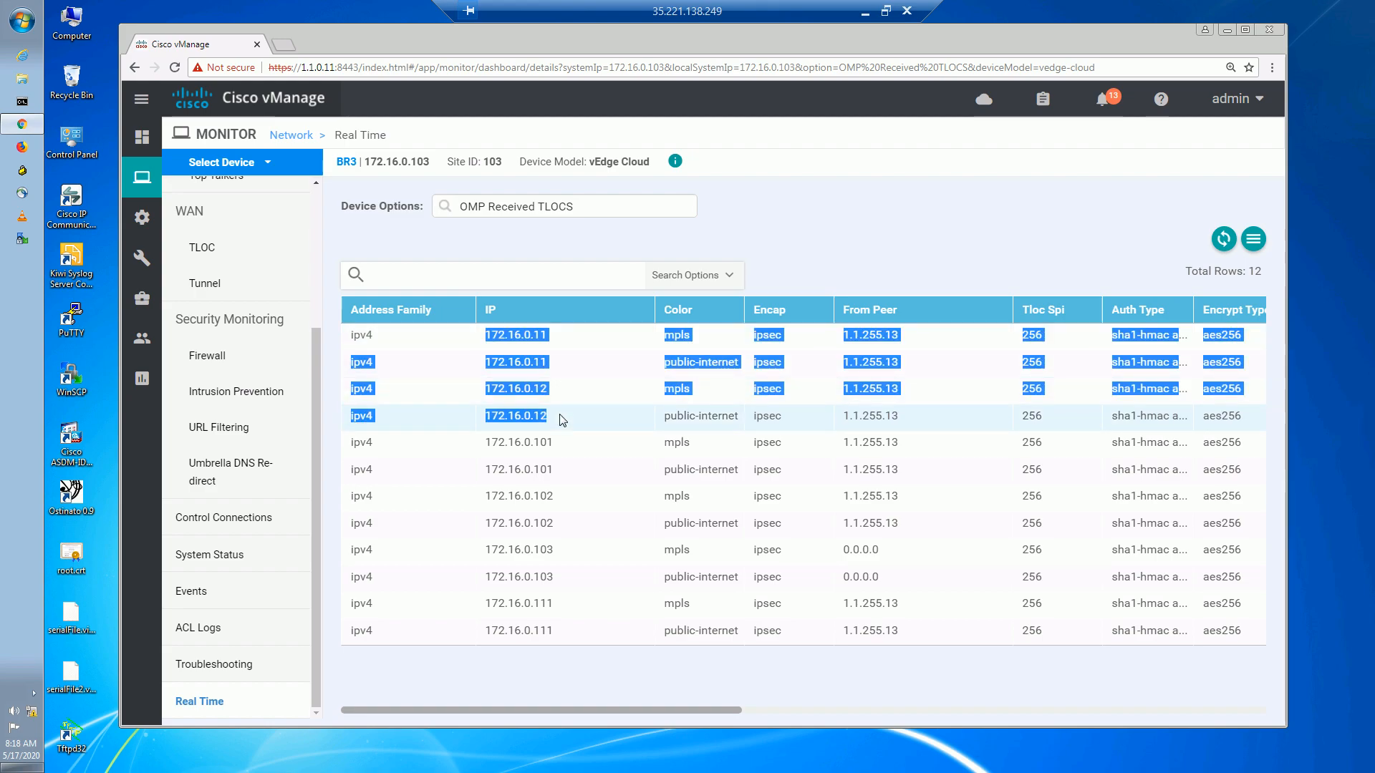
{"action": "left_click_drag", "start_coordinate": [688, 707], "coordinate": [1124, 702]}
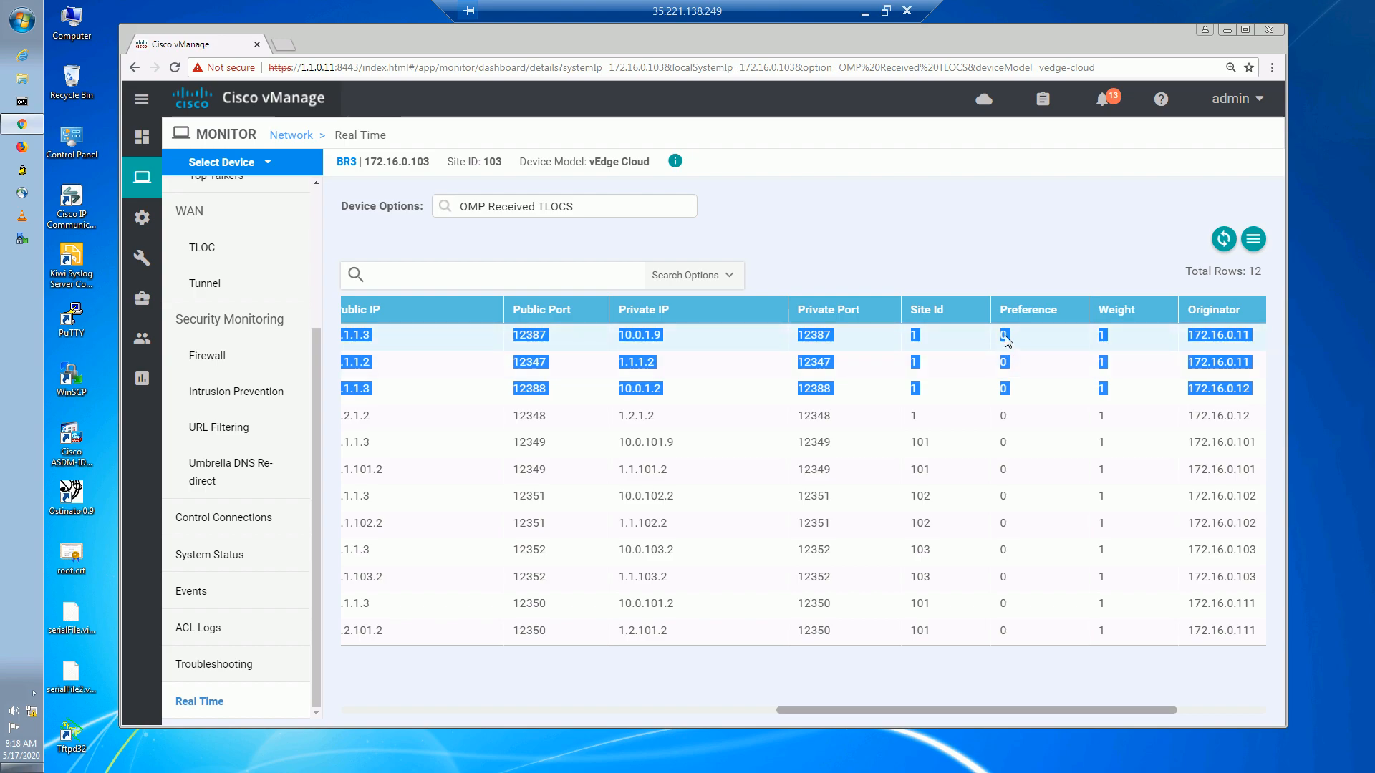
{"action": "left_click_drag", "start_coordinate": [1022, 415], "coordinate": [1001, 335]}
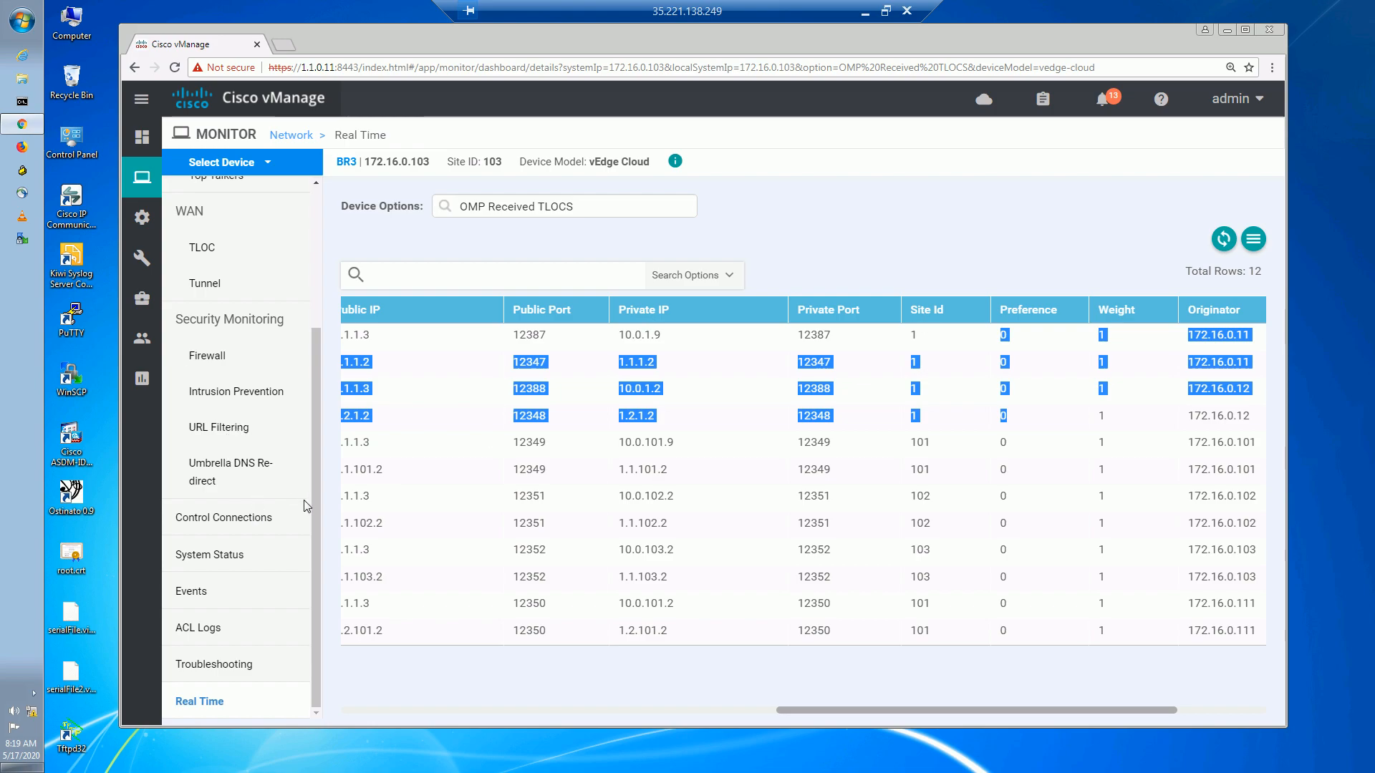
{"action": "left_click", "coordinate": [204, 285]}
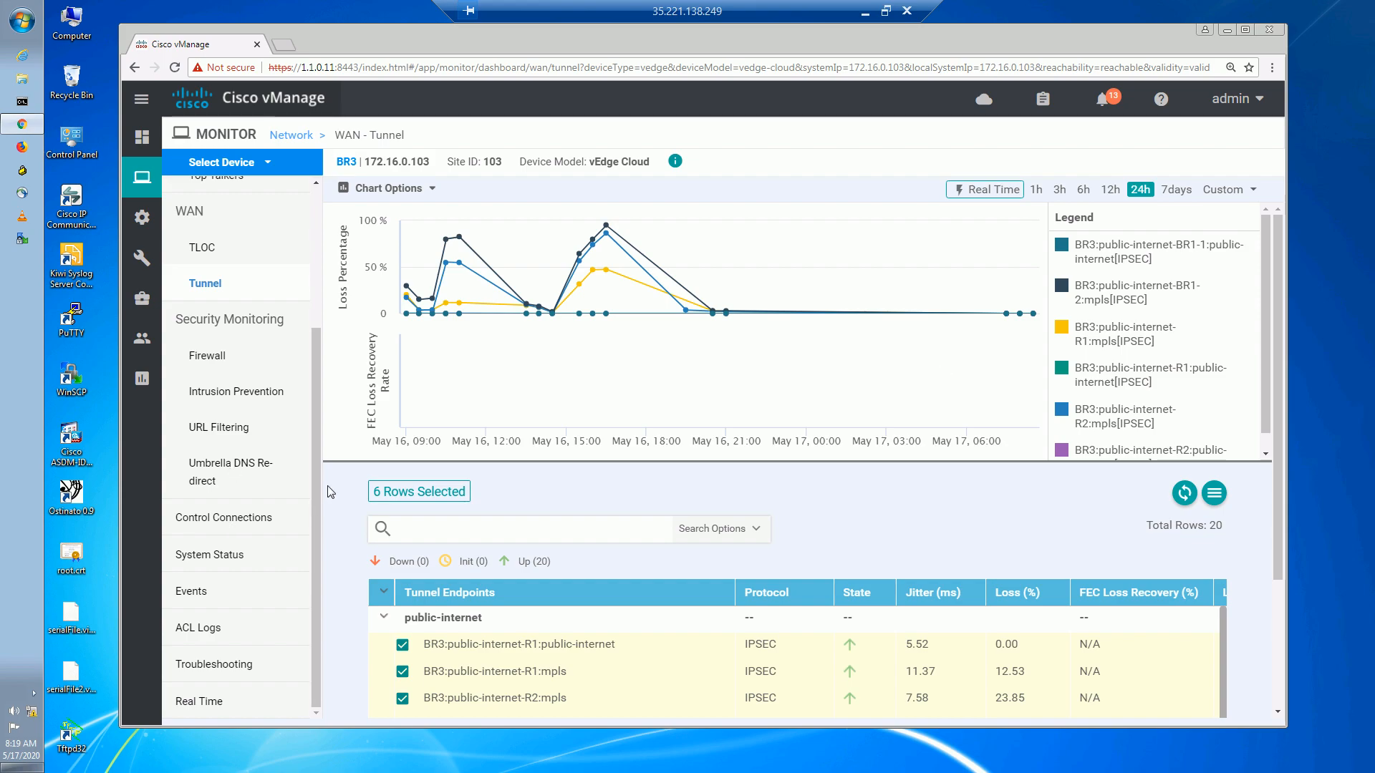
Filter BR3's WAN tunnel list to tunnels matching R1.
{"action": "left_click", "coordinate": [439, 527]}
{"action": "scroll", "coordinate": [561, 529], "scroll_direction": "down", "scroll_amount": 1}
{"action": "scroll", "coordinate": [561, 528], "scroll_direction": "down", "scroll_amount": 2}
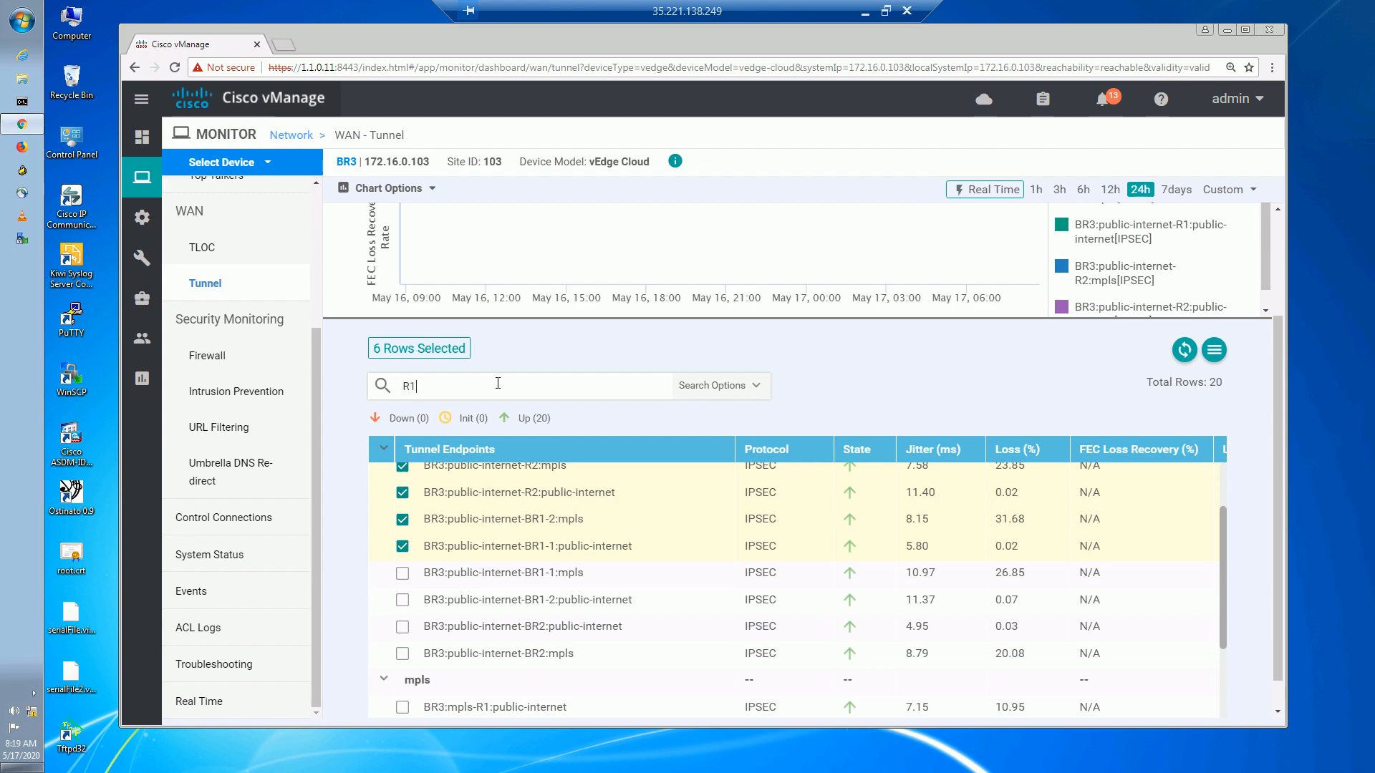
{"action": "key", "text": "Return"}
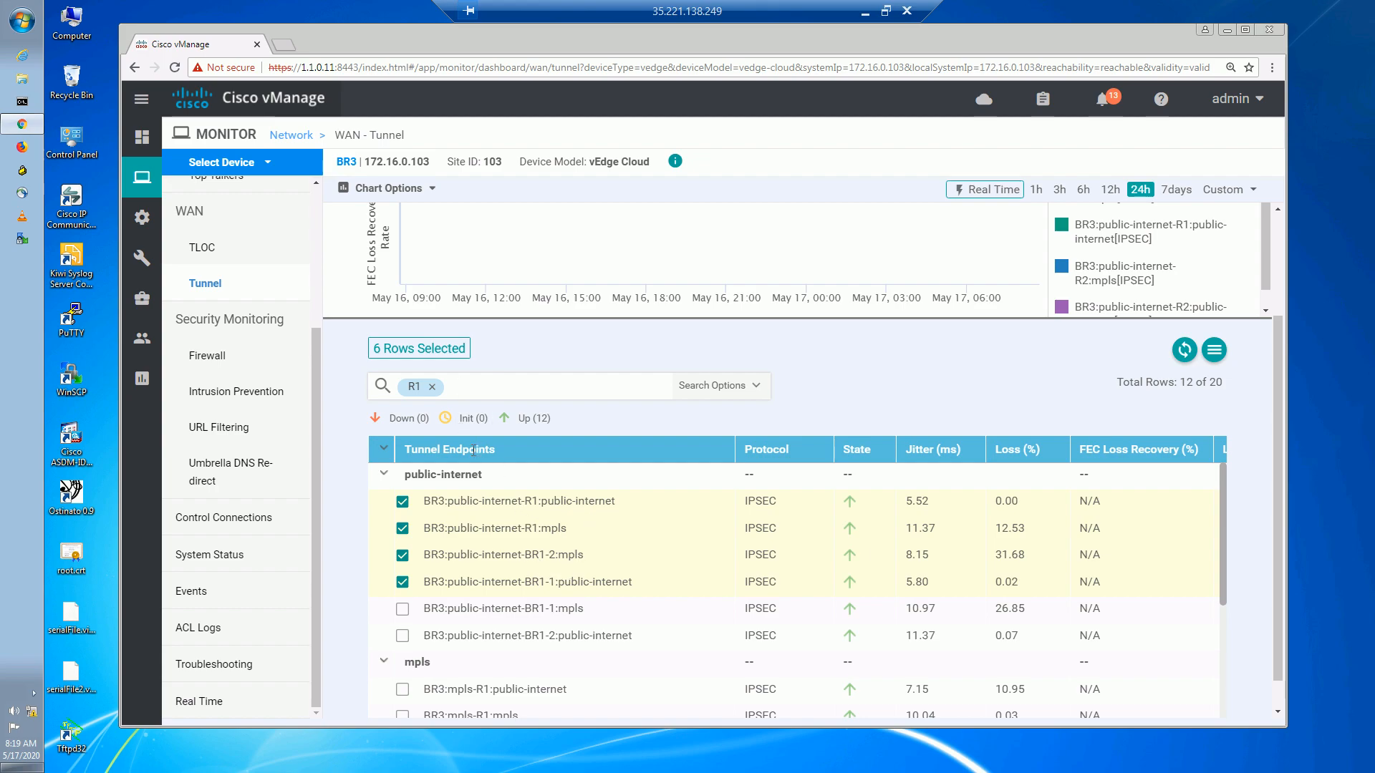
Inspect the down/init counts and BR1-1 endpoint, then remove the R1 filter to list all 20 tunnels.
{"action": "left_click_drag", "start_coordinate": [1222, 543], "coordinate": [1239, 499]}
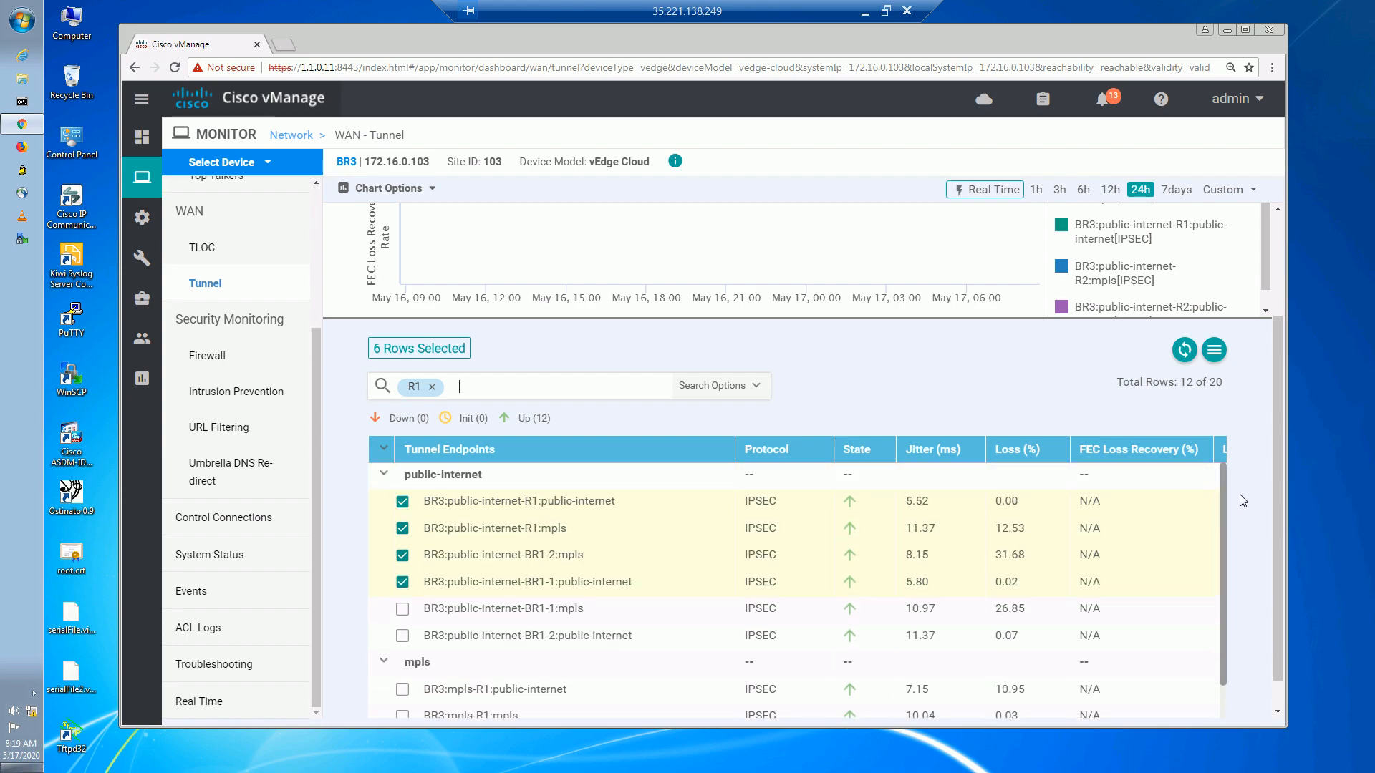
{"action": "scroll", "coordinate": [1237, 570], "scroll_direction": "down", "scroll_amount": 2}
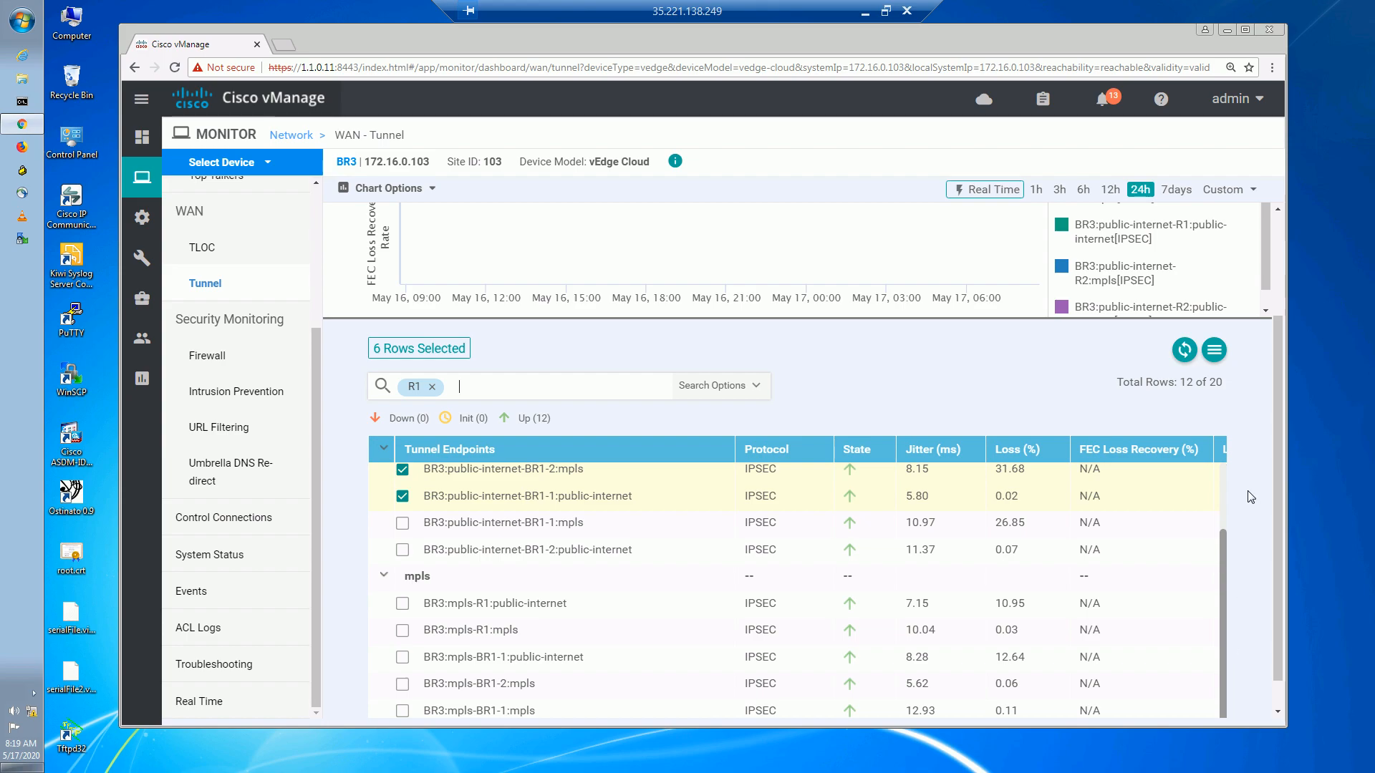
{"action": "scroll", "coordinate": [1250, 501], "scroll_direction": "up", "scroll_amount": 2}
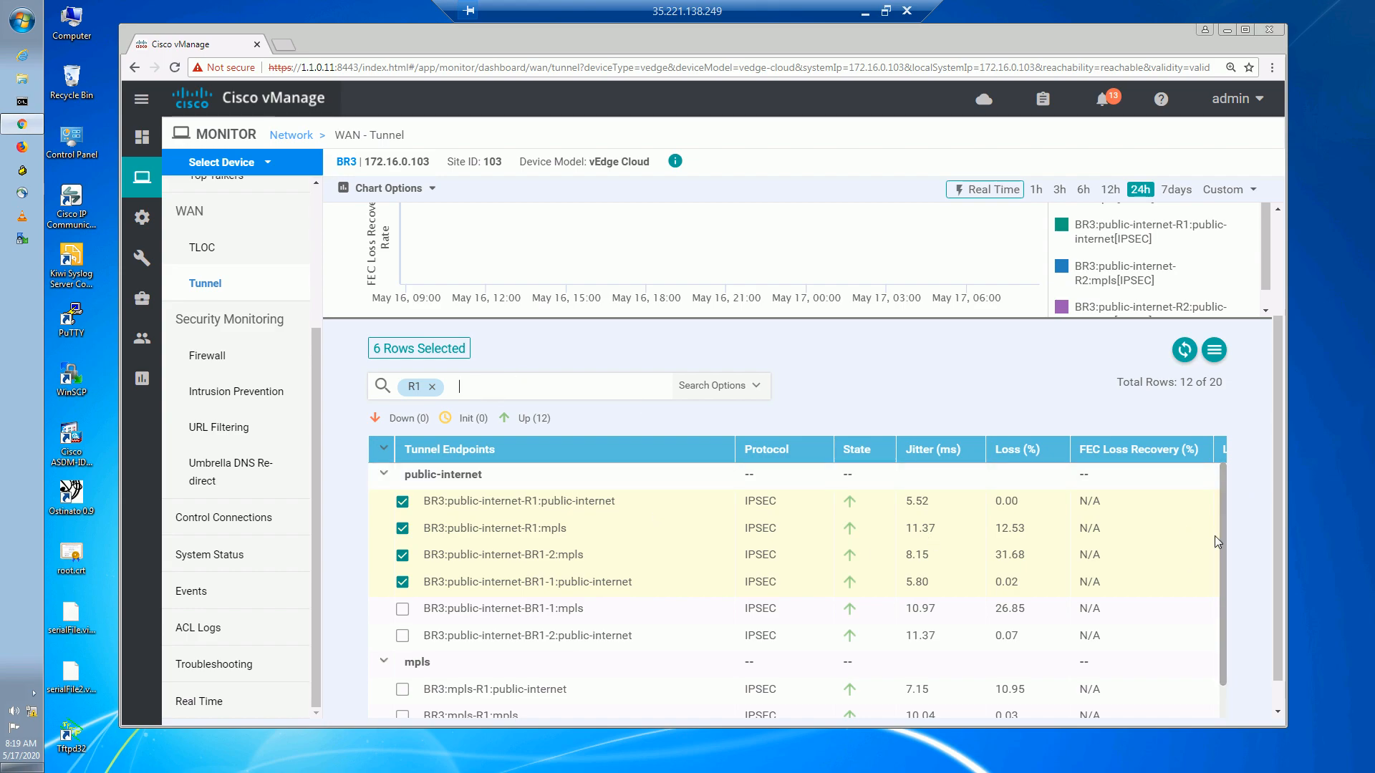
{"action": "scroll", "coordinate": [1221, 550], "scroll_direction": "down", "scroll_amount": 2}
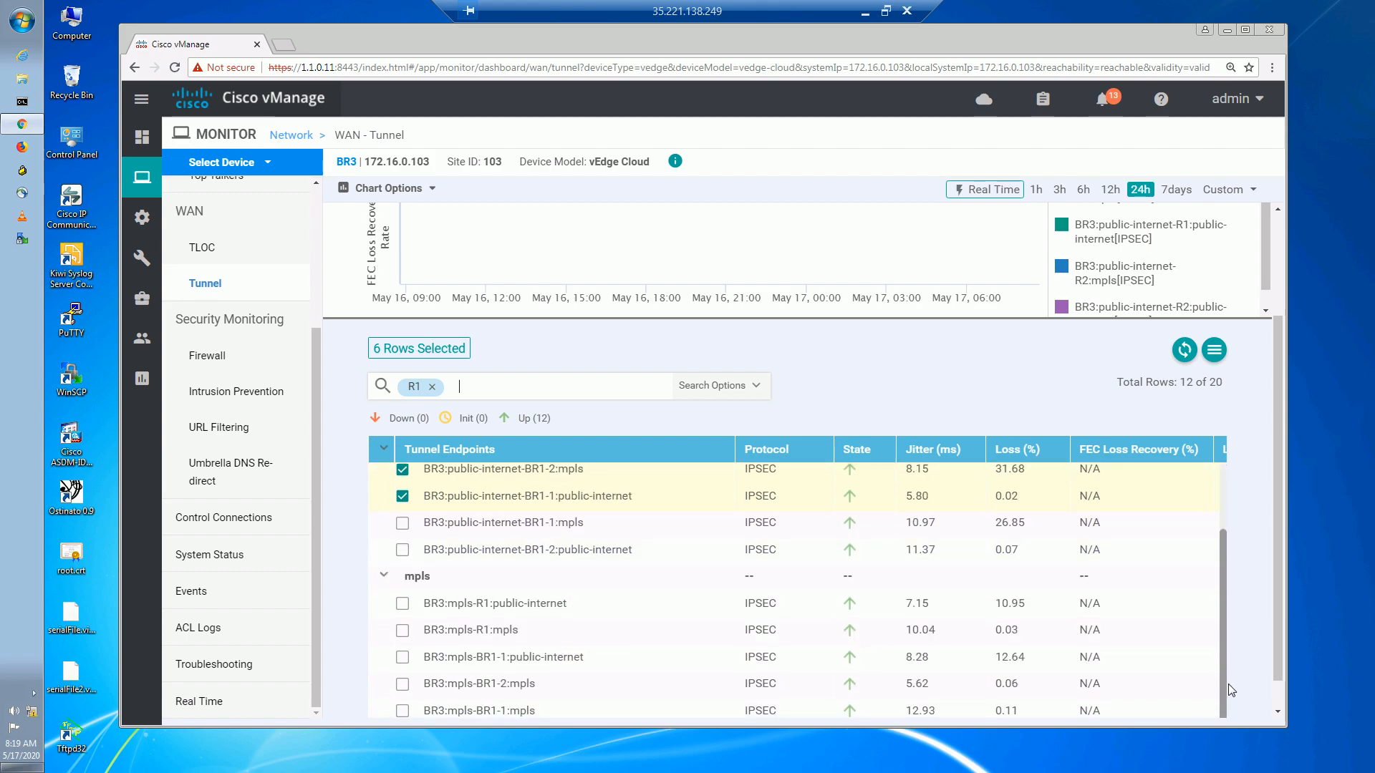
{"action": "double_click", "coordinate": [508, 418]}
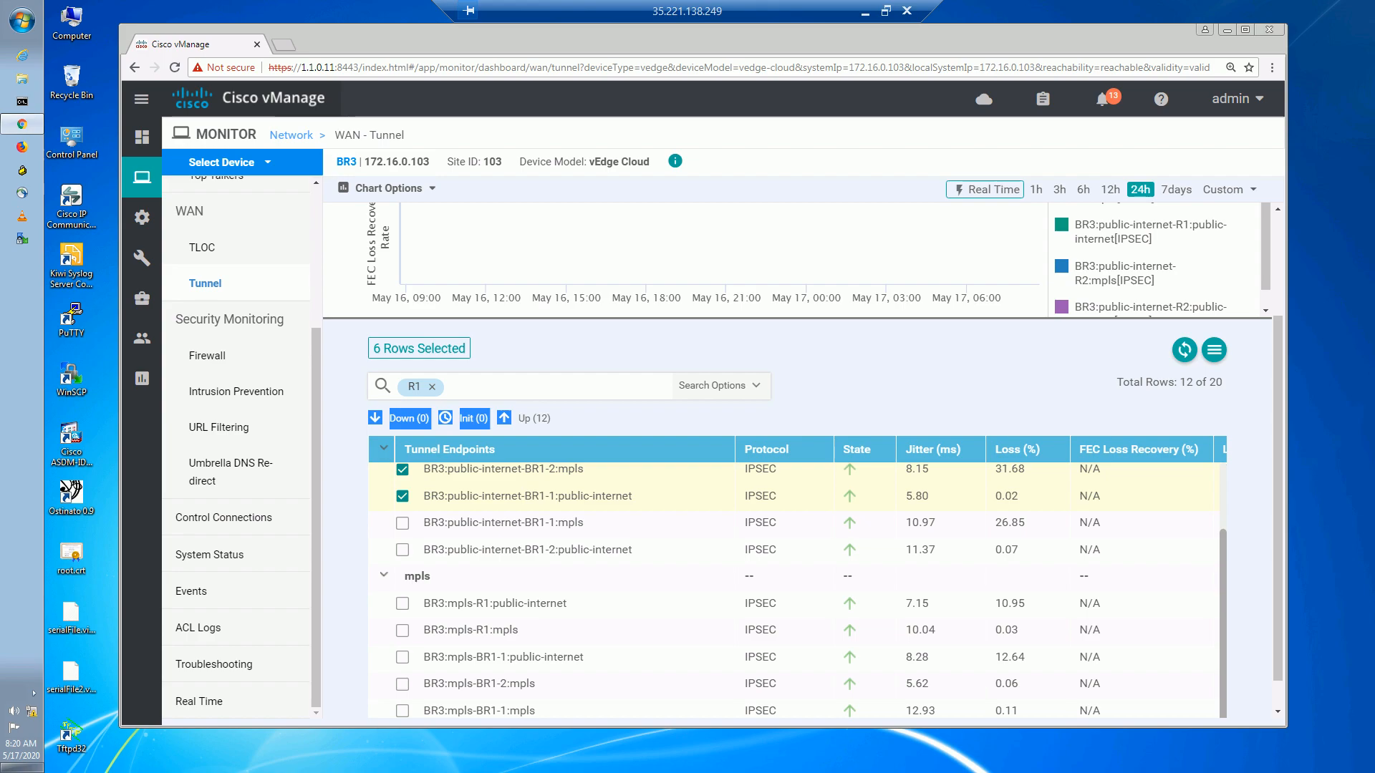
{"action": "left_click", "coordinate": [866, 408]}
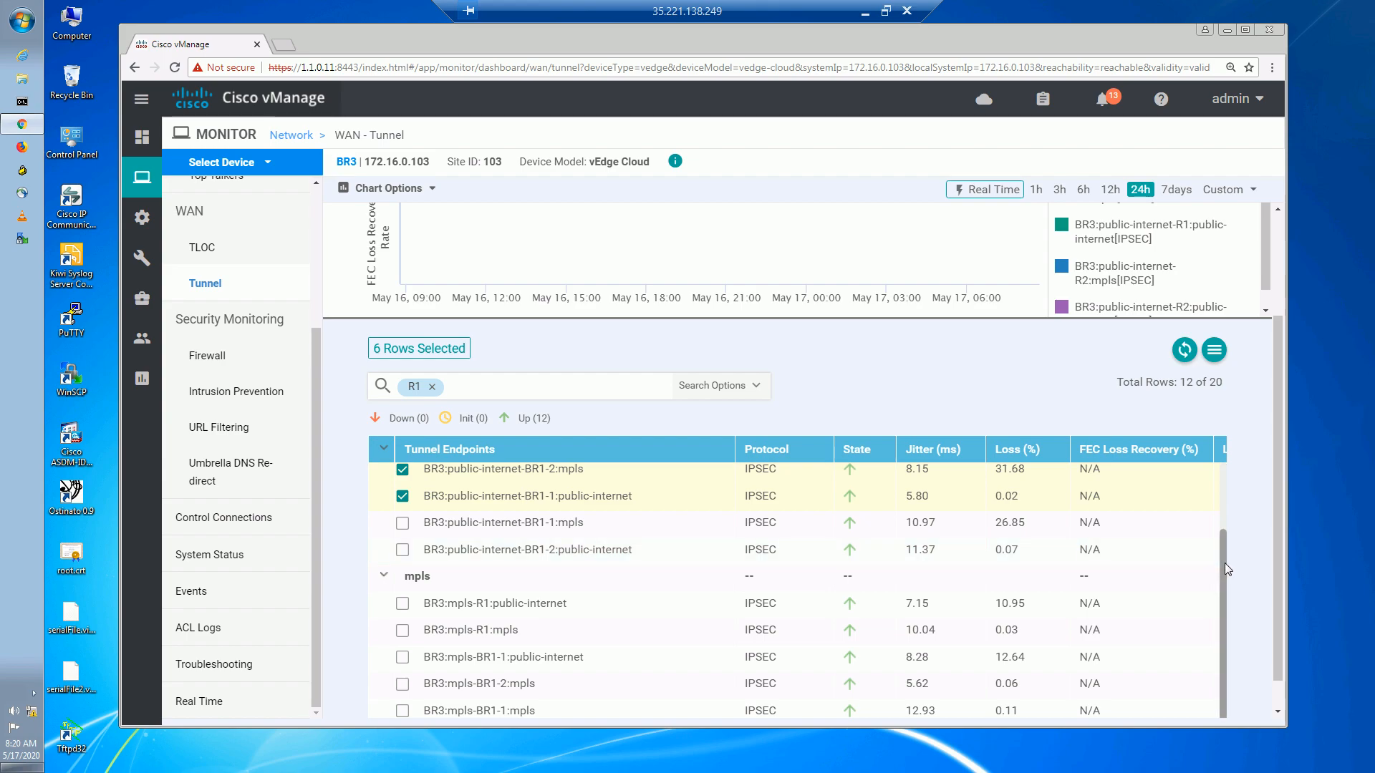
{"action": "scroll", "coordinate": [1220, 545], "scroll_direction": "up", "scroll_amount": 2}
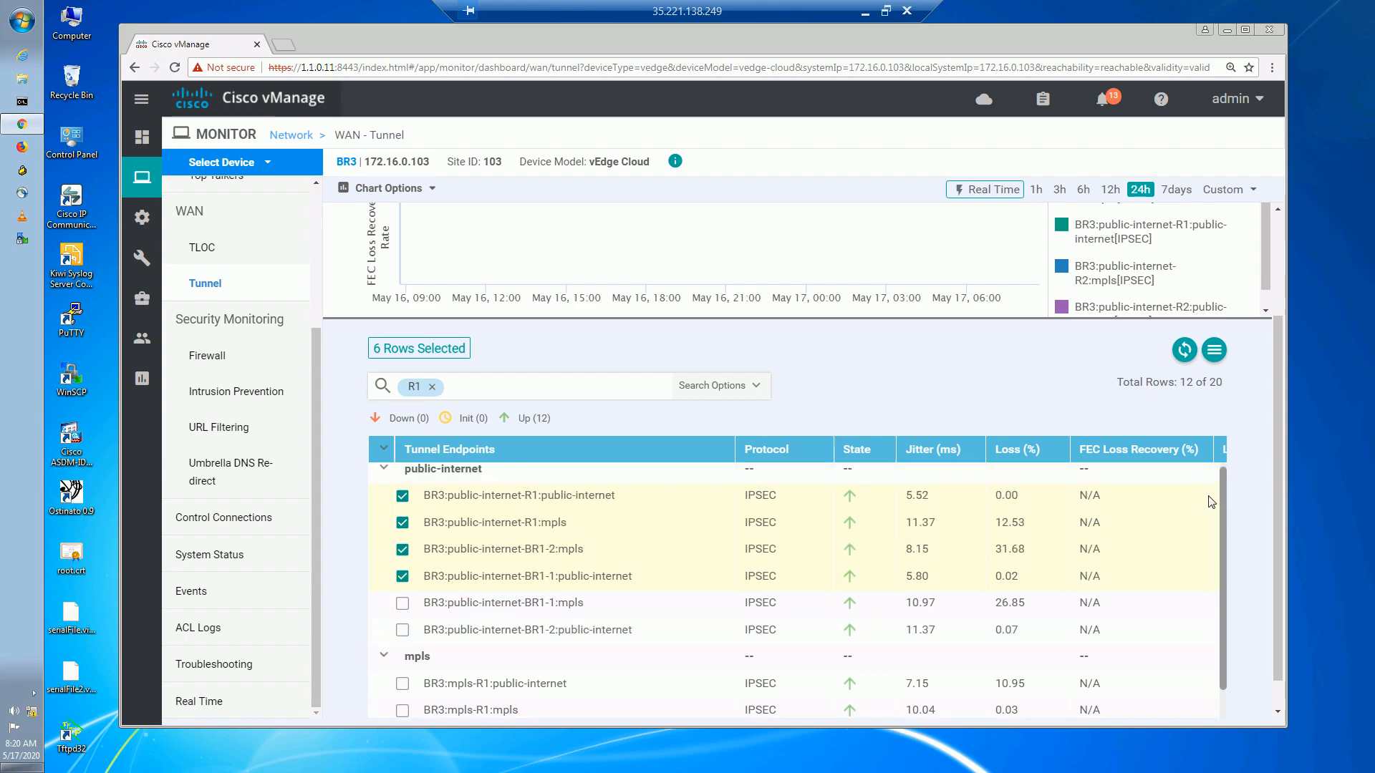
{"action": "left_click_drag", "start_coordinate": [521, 576], "coordinate": [558, 577]}
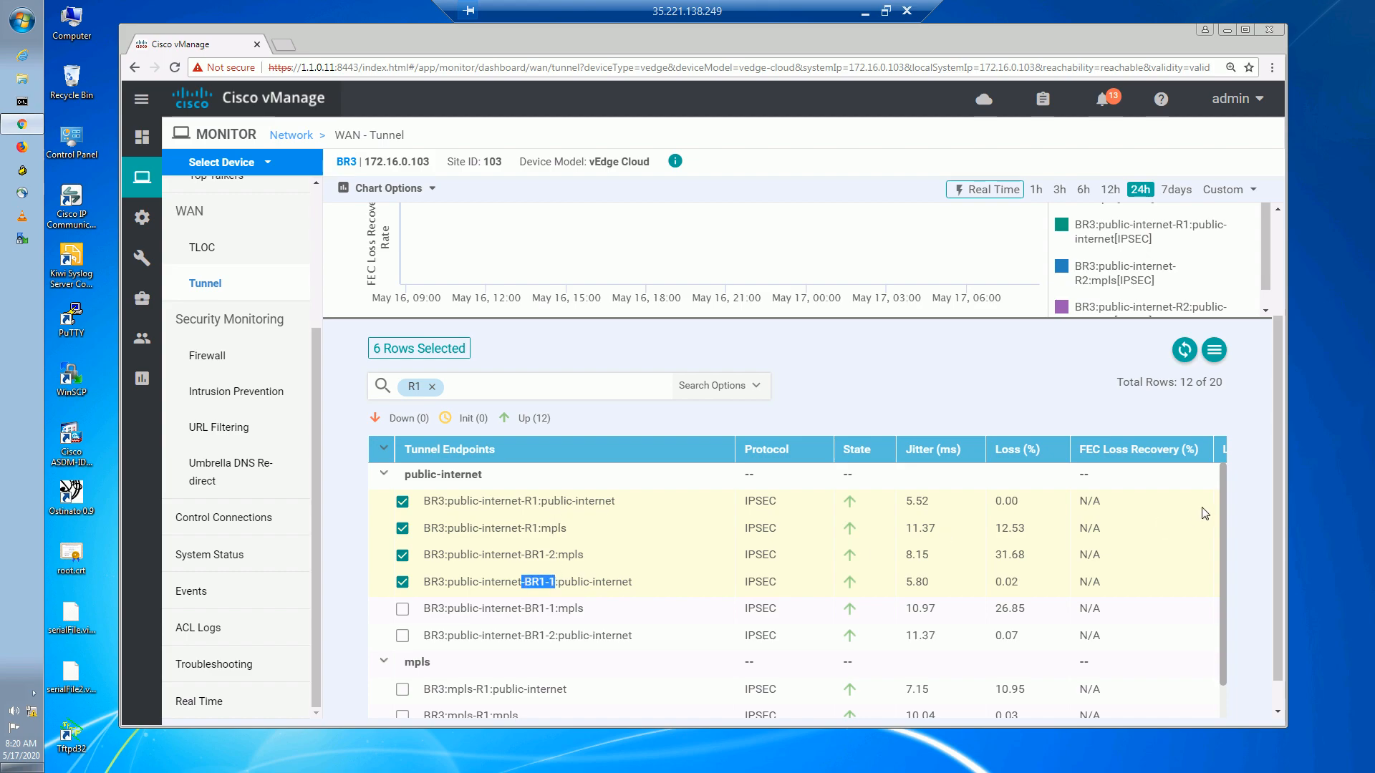
{"action": "left_click_drag", "start_coordinate": [1221, 530], "coordinate": [1226, 669]}
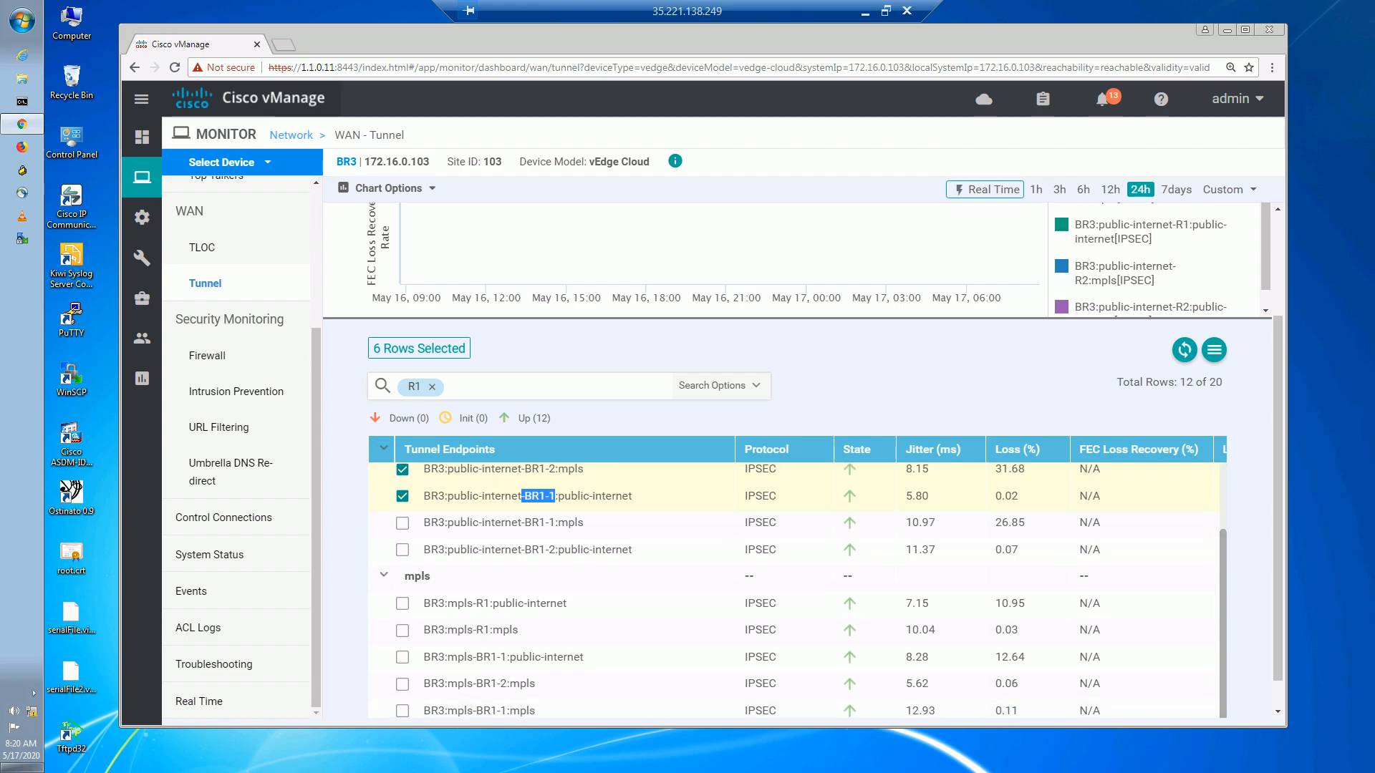
{"action": "left_click", "coordinate": [432, 387]}
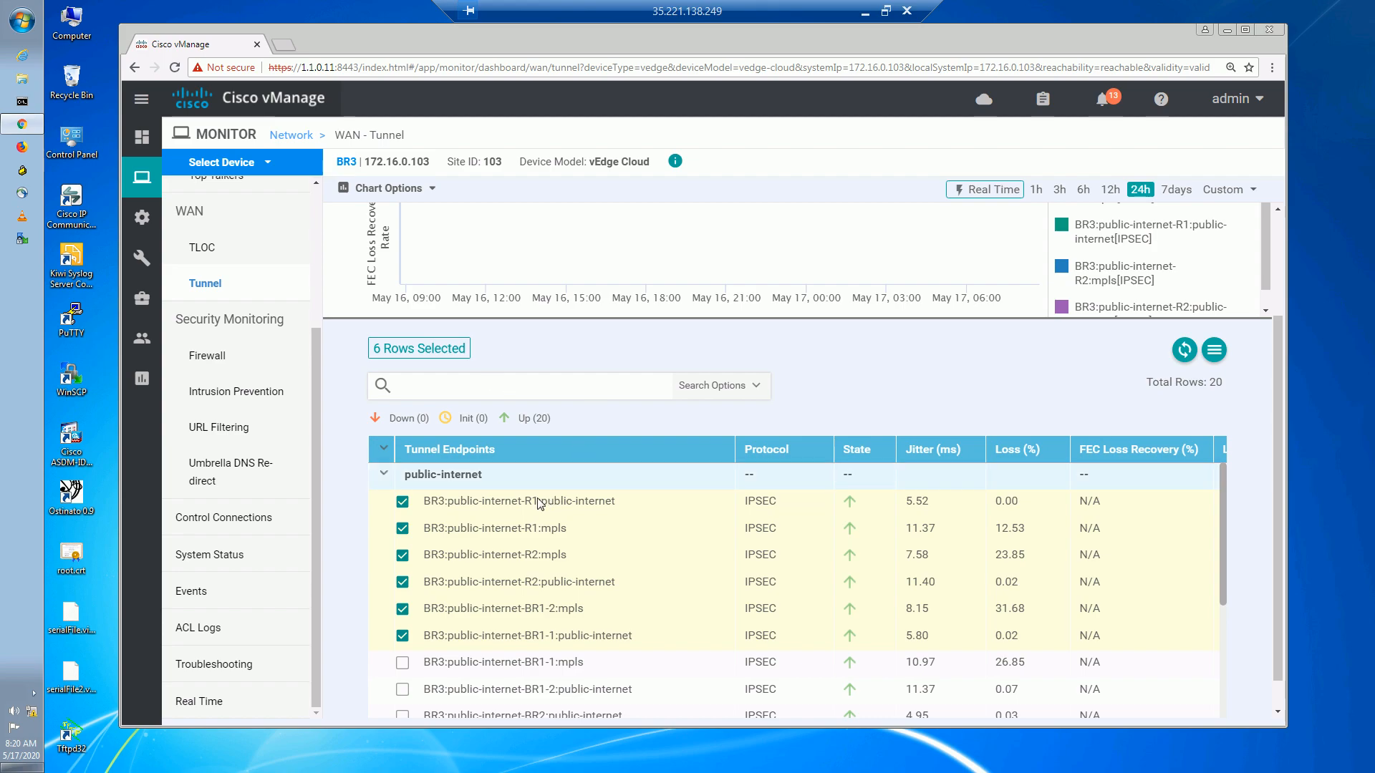
{"action": "left_click_drag", "start_coordinate": [524, 500], "coordinate": [614, 514]}
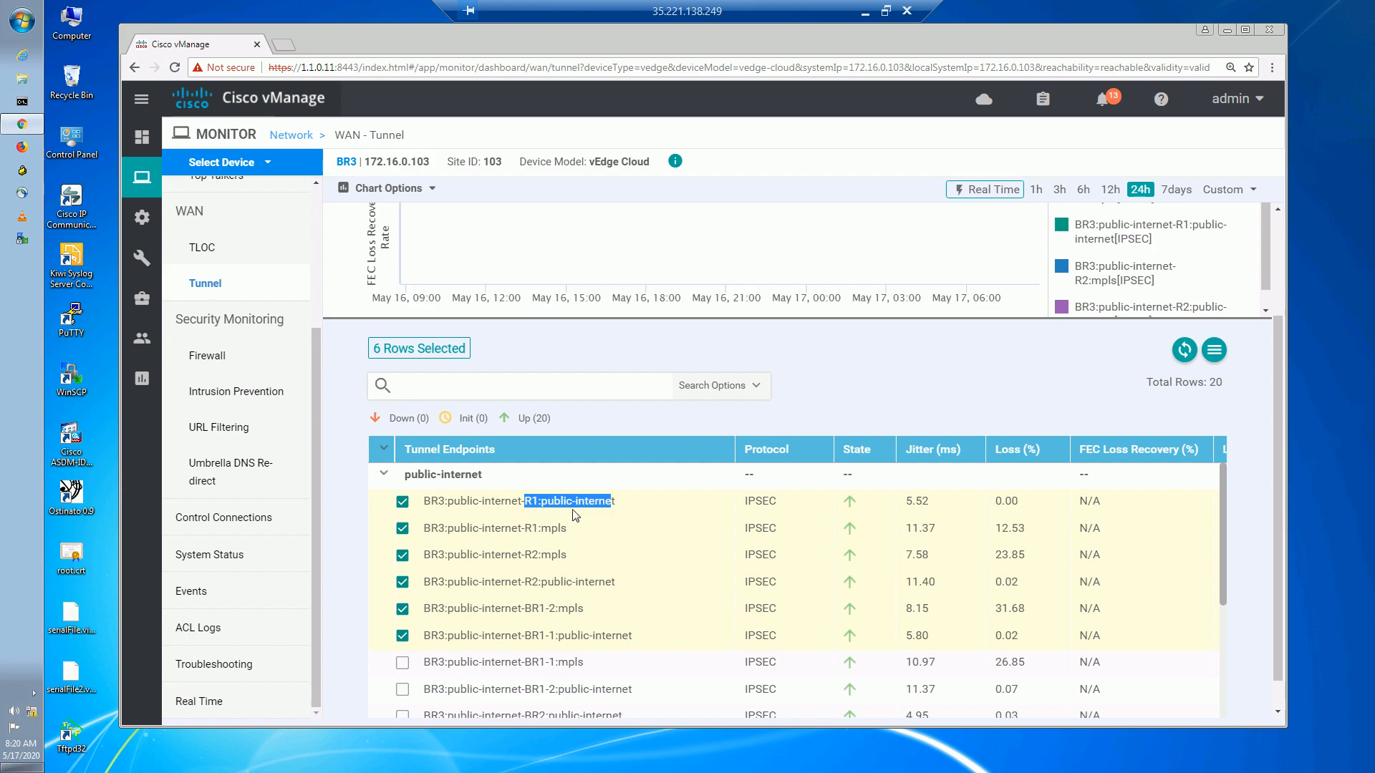
{"action": "left_click", "coordinate": [548, 504]}
{"action": "left_click_drag", "start_coordinate": [501, 504], "coordinate": [573, 504]}
{"action": "left_click_drag", "start_coordinate": [501, 530], "coordinate": [518, 582]}
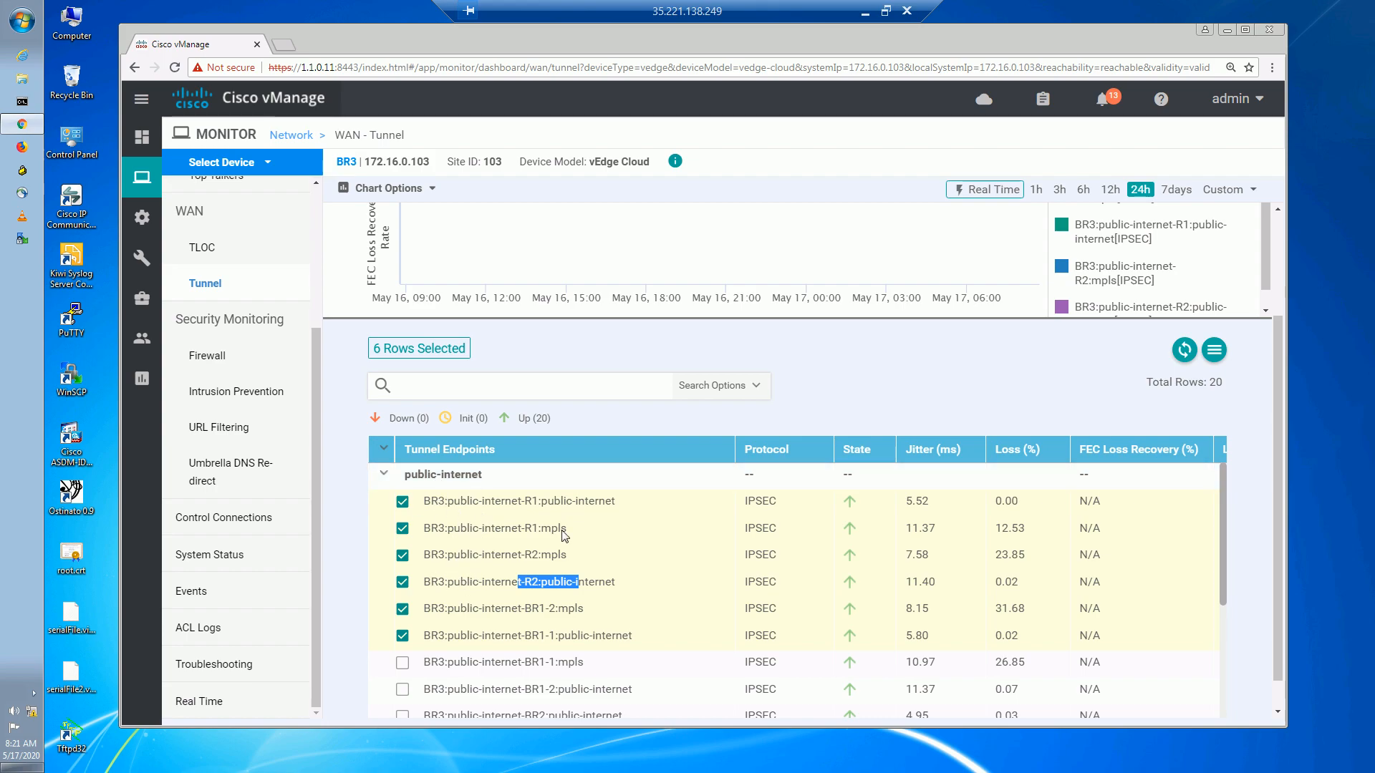
{"action": "scroll", "coordinate": [1215, 611], "scroll_direction": "down", "scroll_amount": 3}
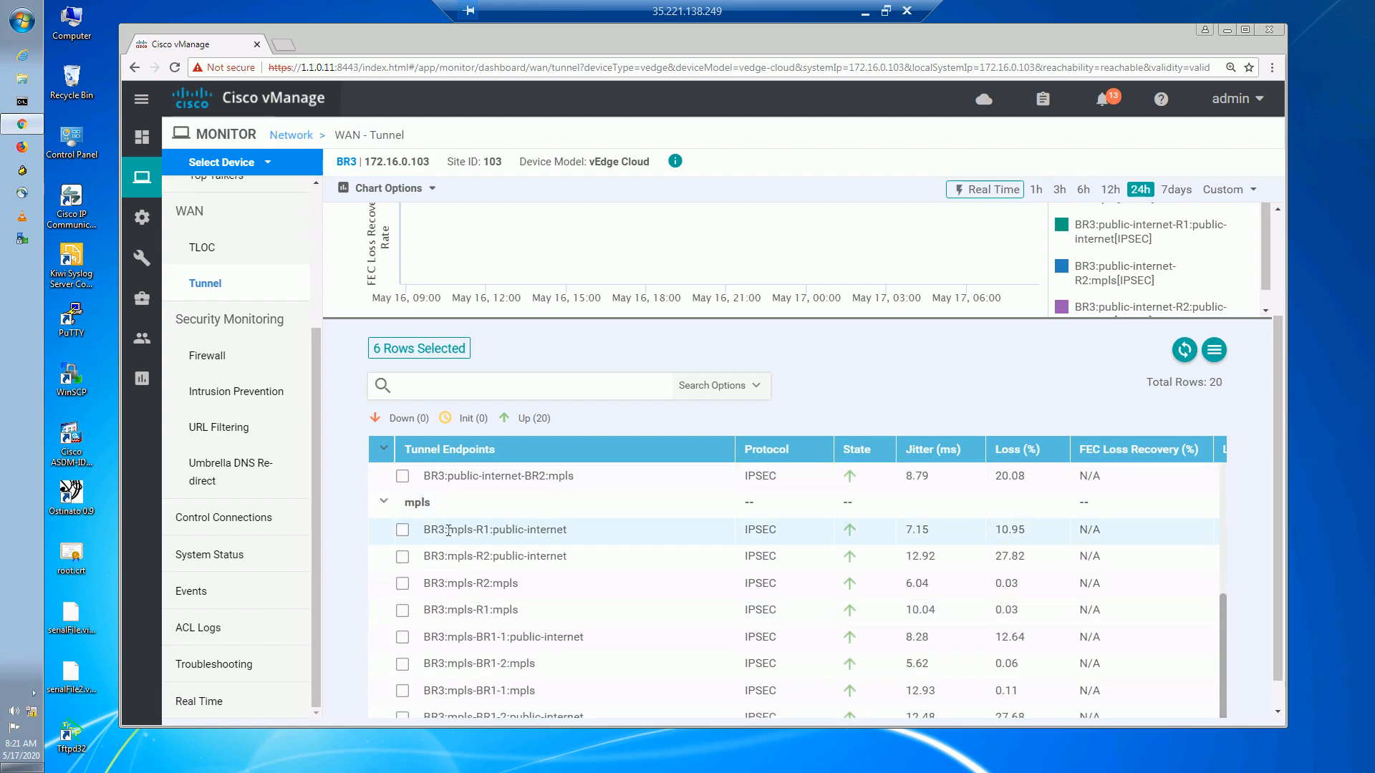
{"action": "left_click_drag", "start_coordinate": [447, 529], "coordinate": [500, 589]}
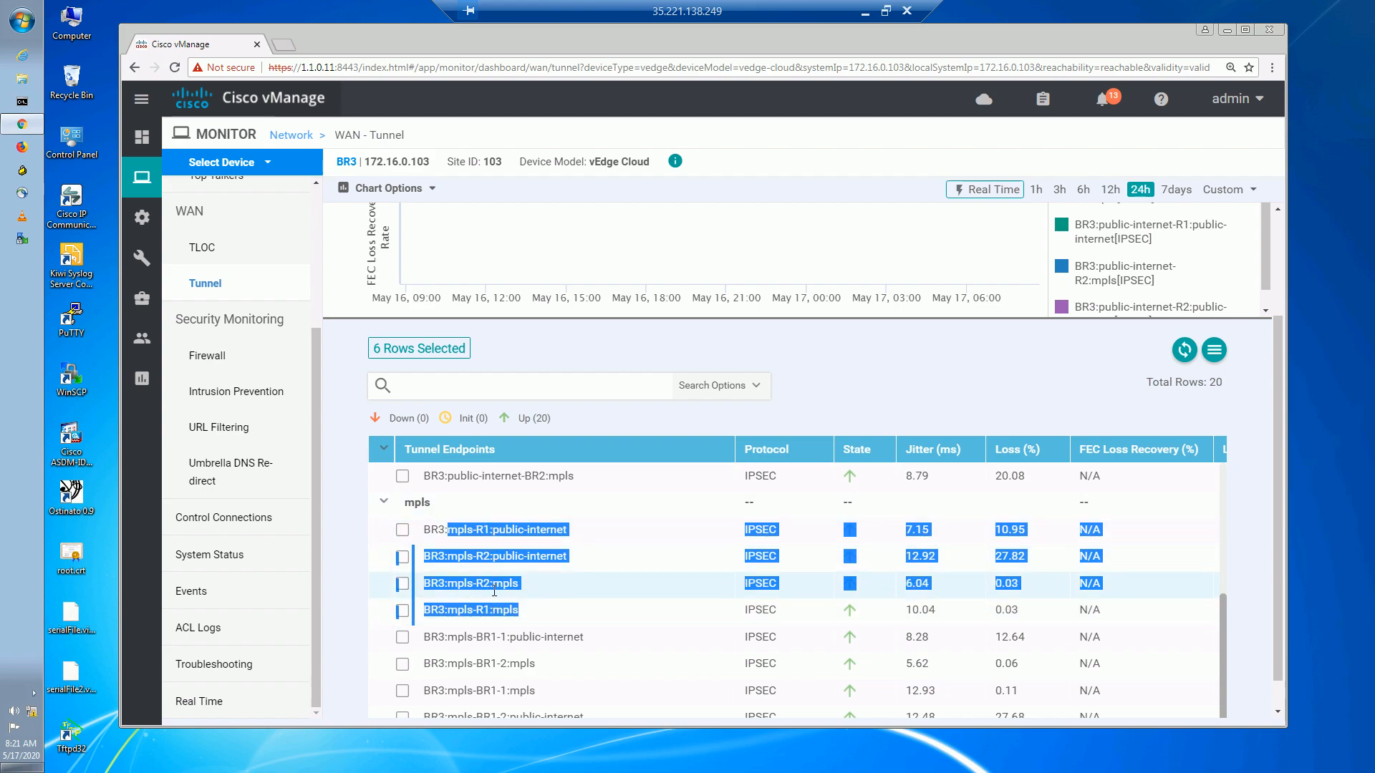
{"action": "left_click", "coordinate": [595, 412]}
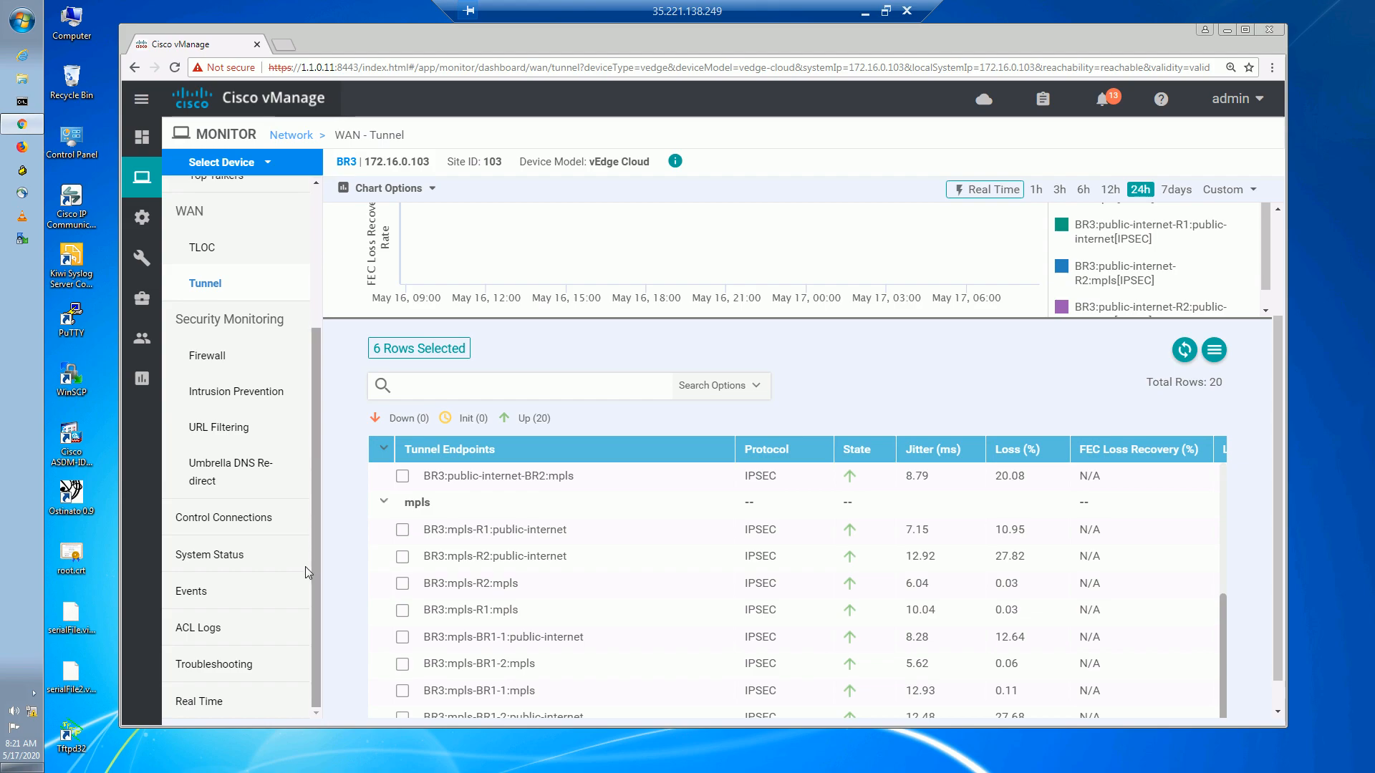
Open Simulate Flows for BR3 and choose VPN 10 with source interface ge0/2.10.
{"action": "left_click", "coordinate": [237, 671]}
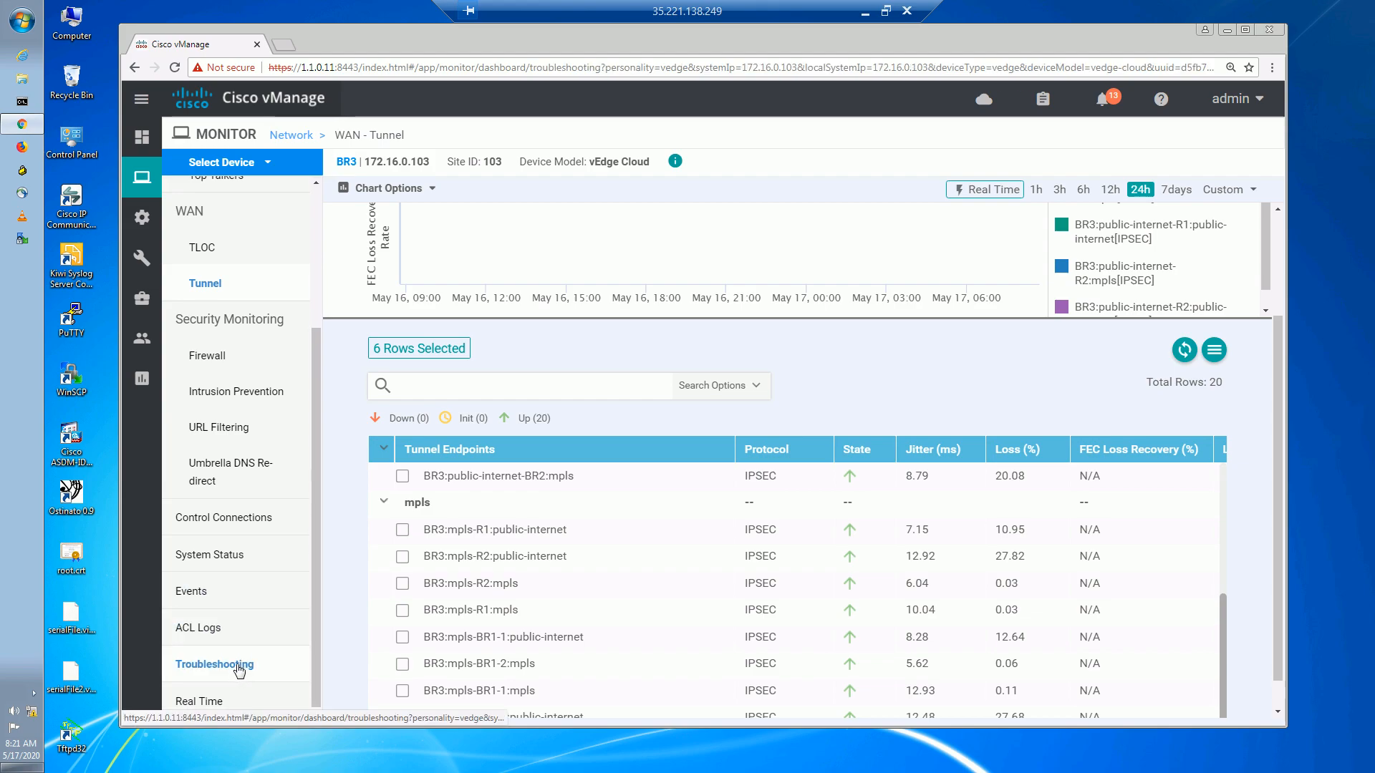
{"action": "left_click", "coordinate": [1072, 625]}
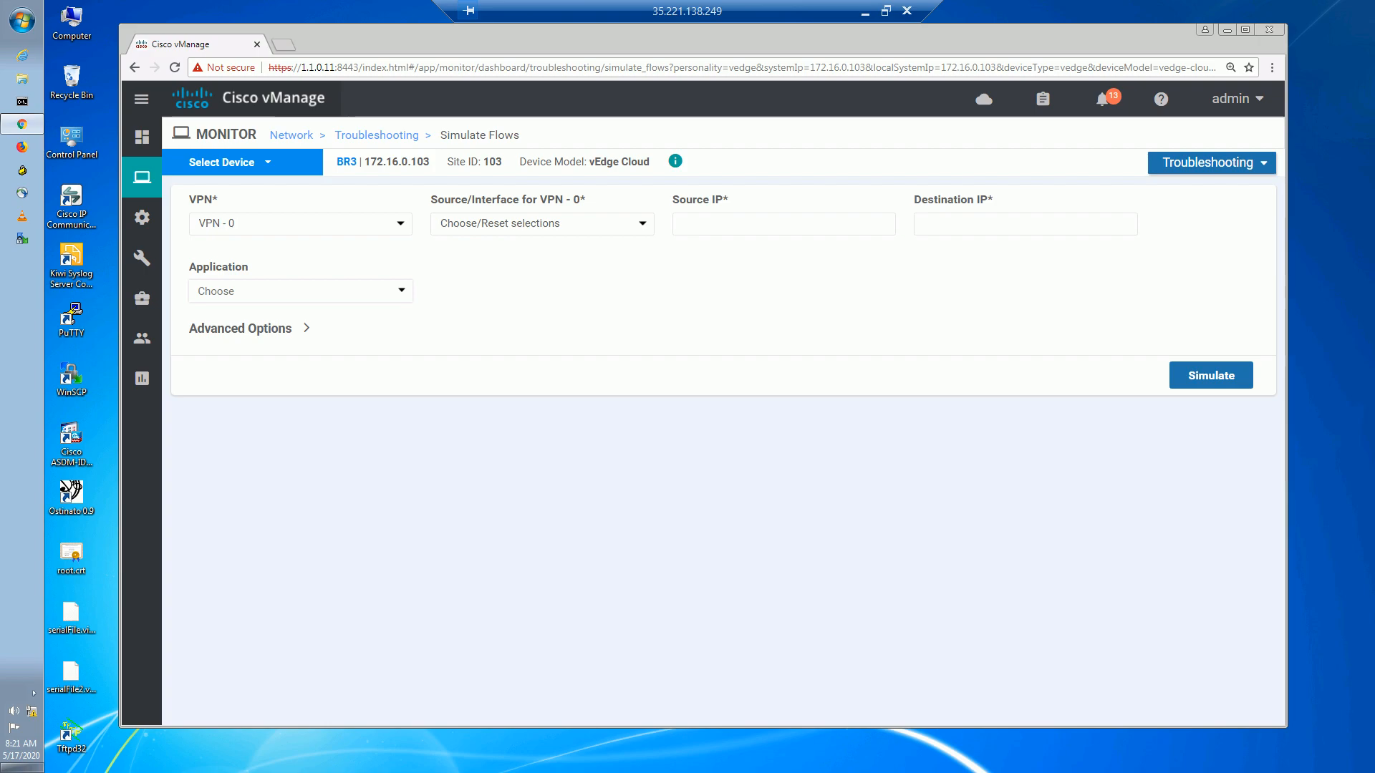
{"action": "left_click", "coordinate": [274, 224]}
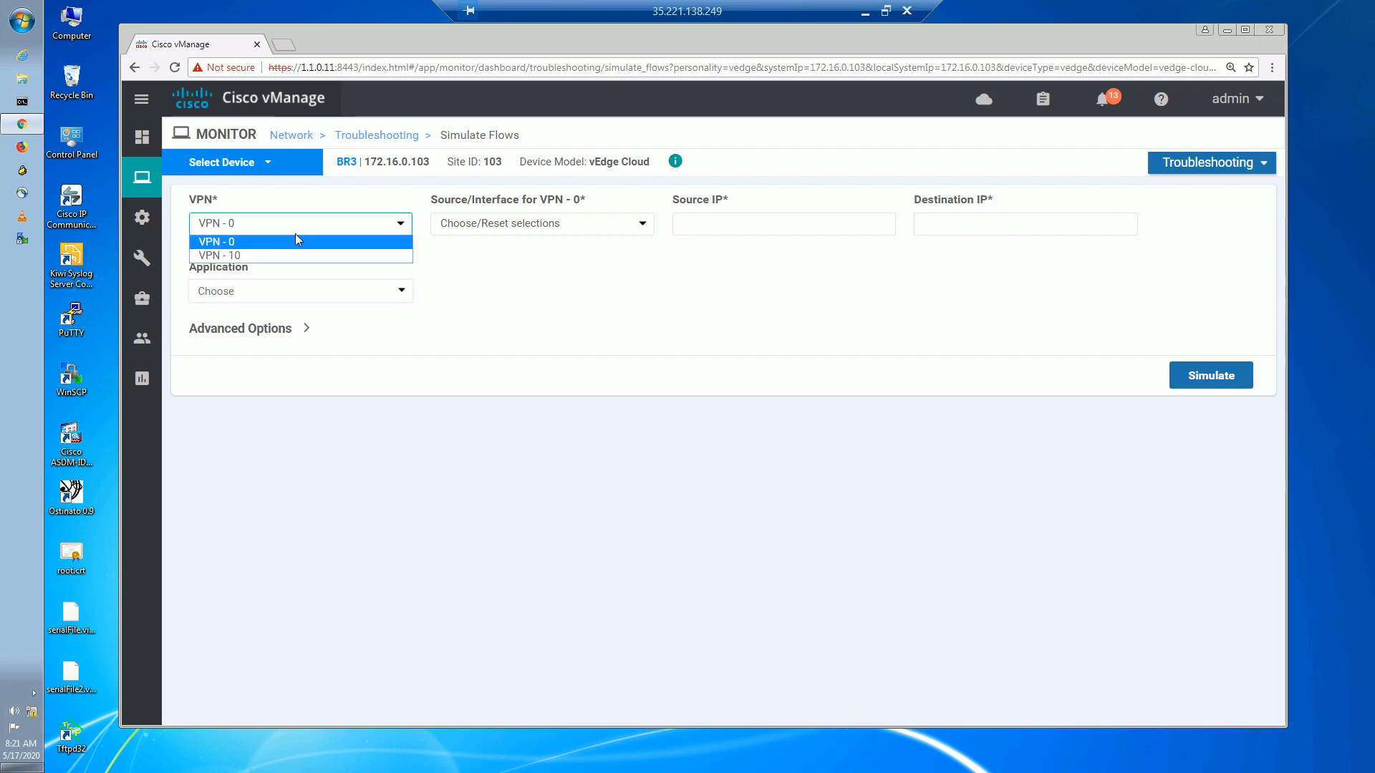
{"action": "left_click", "coordinate": [274, 256]}
{"action": "left_click", "coordinate": [506, 223]}
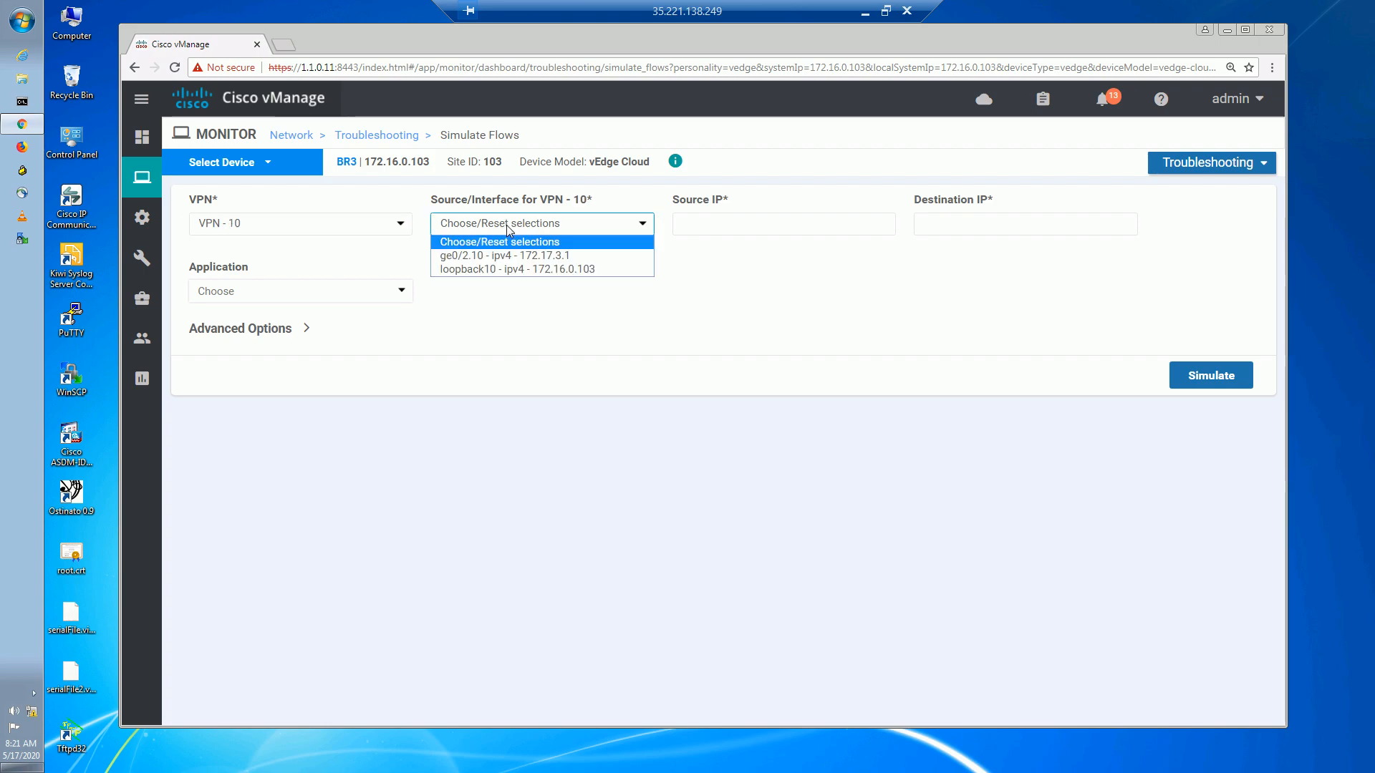
{"action": "left_click", "coordinate": [542, 257]}
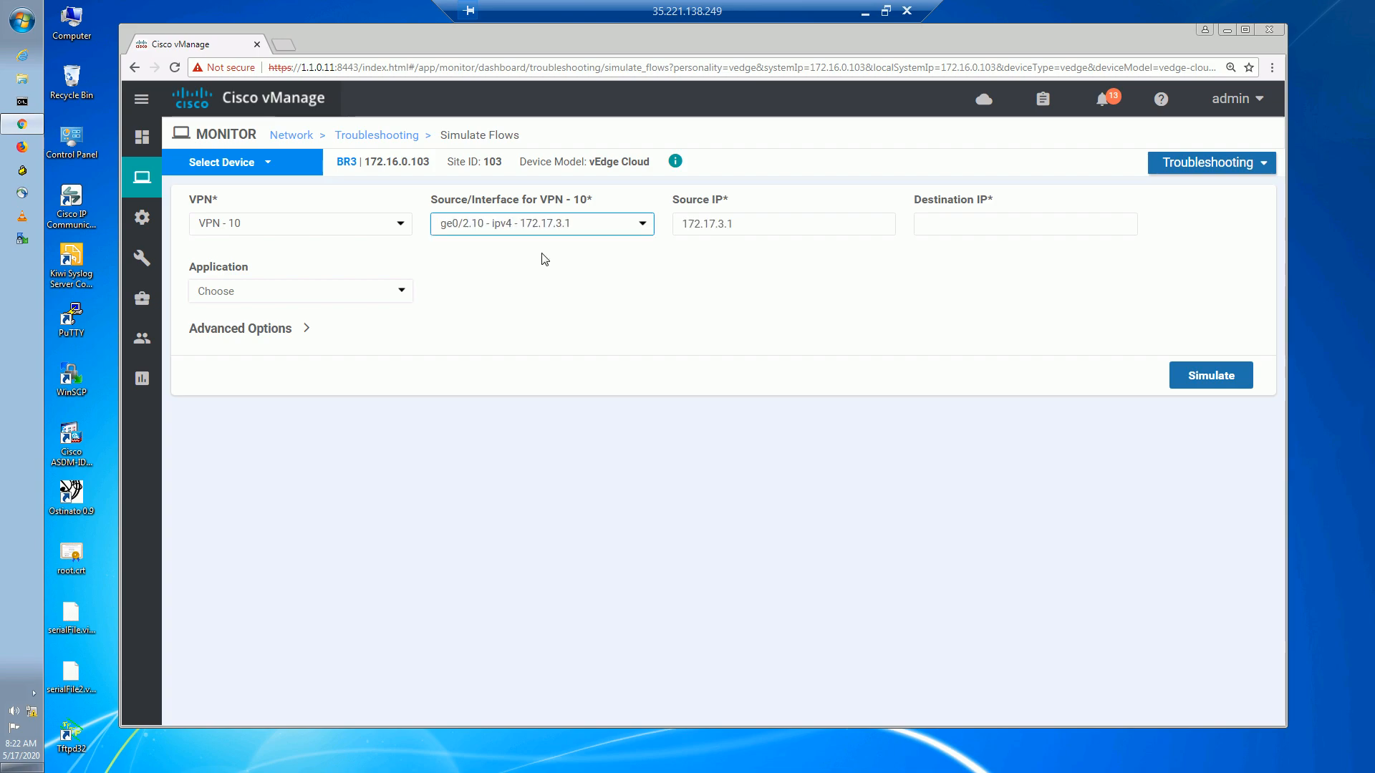
Set source IP 172.17.3.10 and destination IP 172.16.32.1, then run the simulation.
{"action": "left_click", "coordinate": [757, 230]}
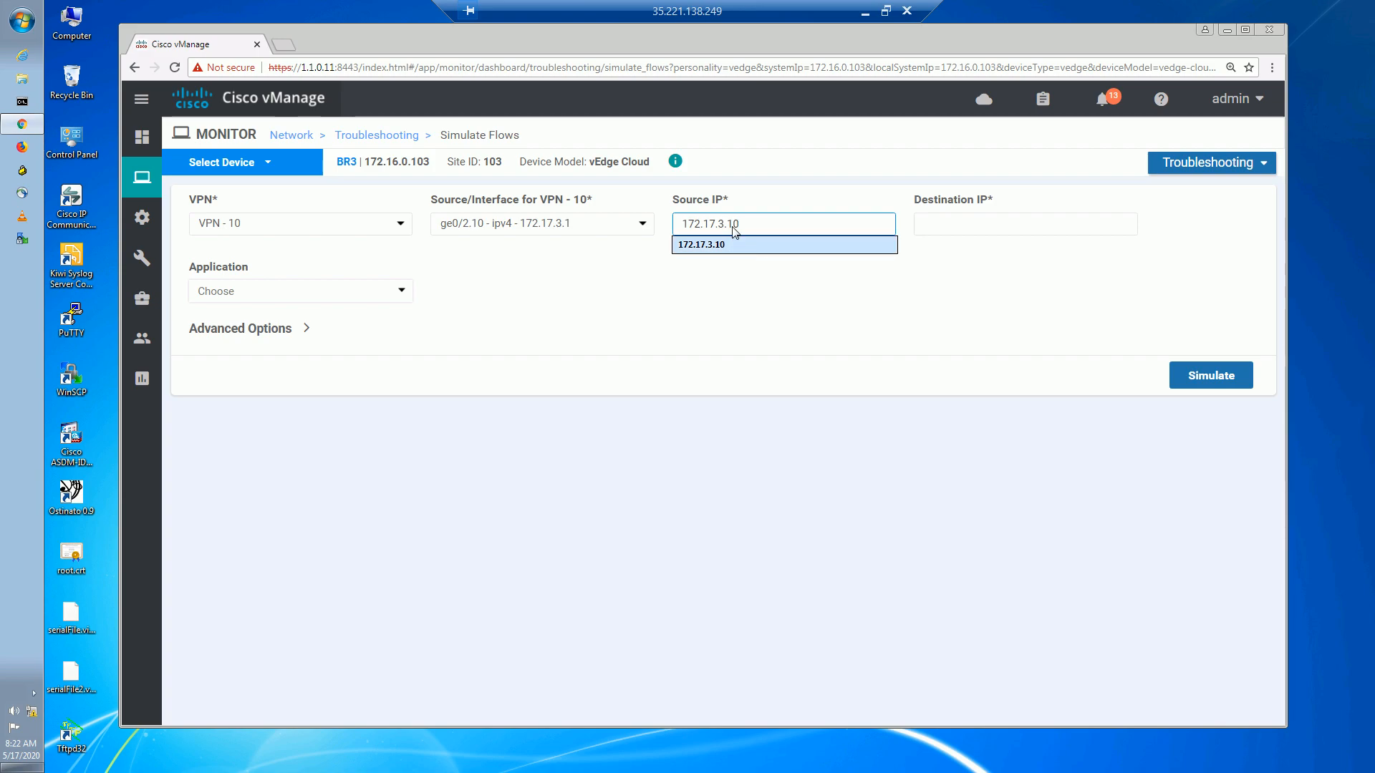
{"action": "type", "text": "172.17.3.1"}
{"action": "left_click", "coordinate": [737, 246]}
{"action": "left_click", "coordinate": [958, 223]}
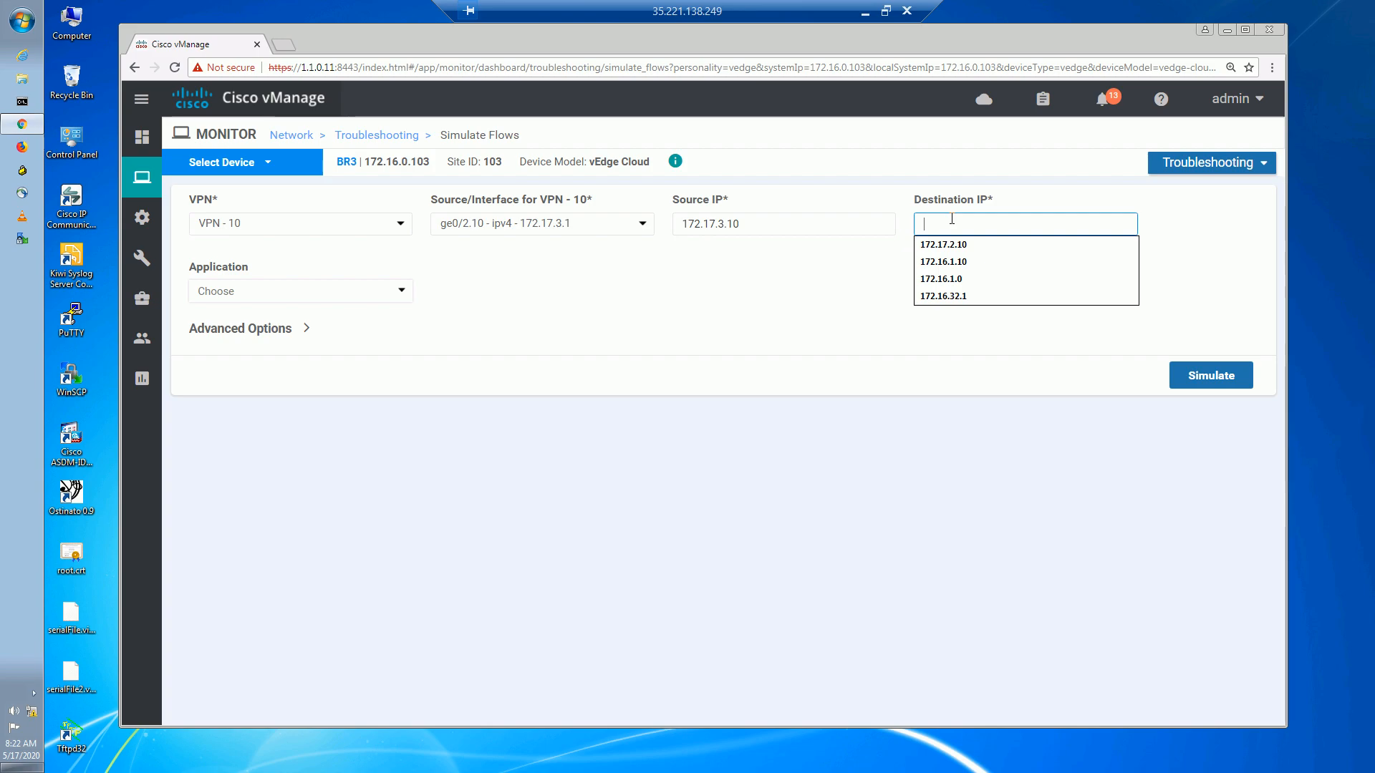
{"action": "left_click", "coordinate": [945, 295]}
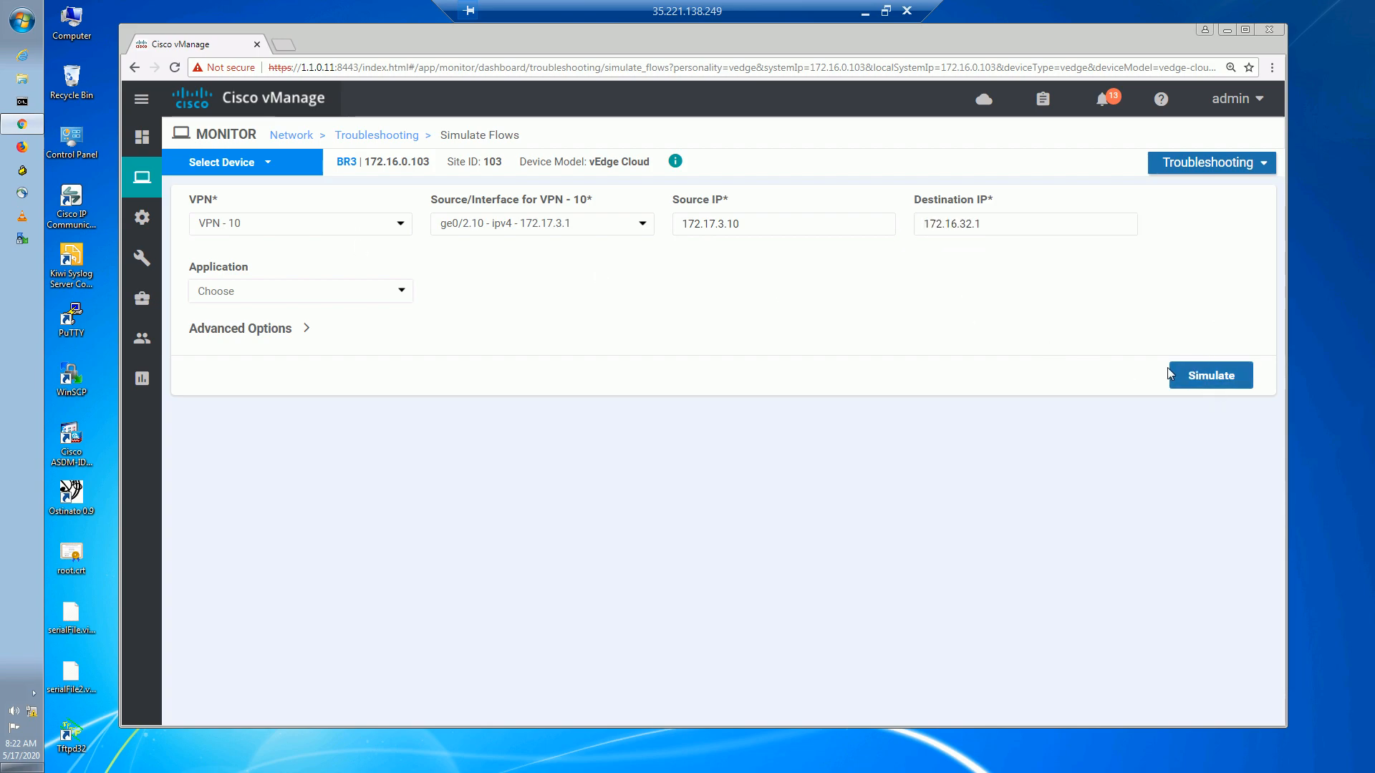
{"action": "left_click", "coordinate": [1211, 375]}
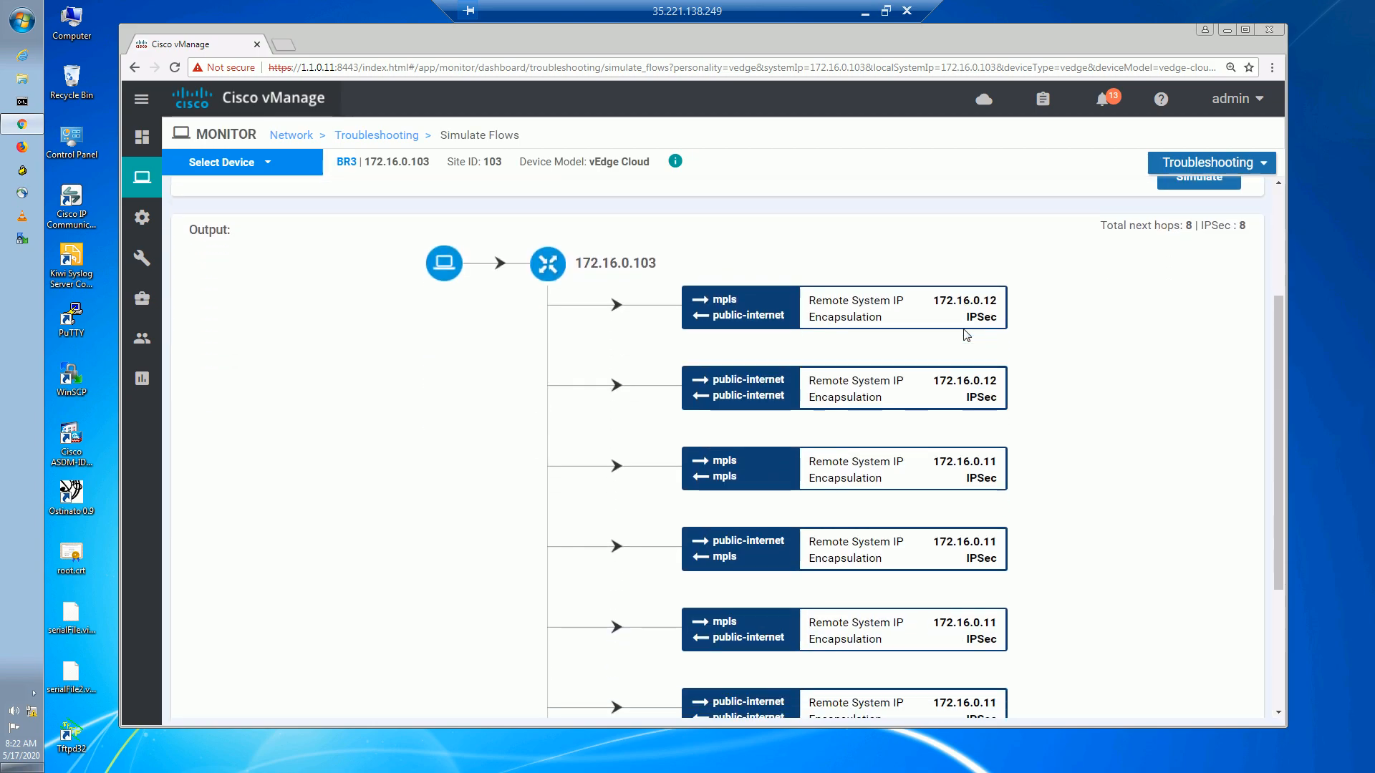
{"action": "scroll", "coordinate": [963, 333], "scroll_direction": "down", "scroll_amount": 5}
{"action": "mouse_move", "coordinate": [1280, 582]}
{"action": "left_mouse_down"}
{"action": "mouse_move", "coordinate": [1282, 435]}
{"action": "mouse_move", "coordinate": [1276, 594]}
{"action": "left_mouse_up"}
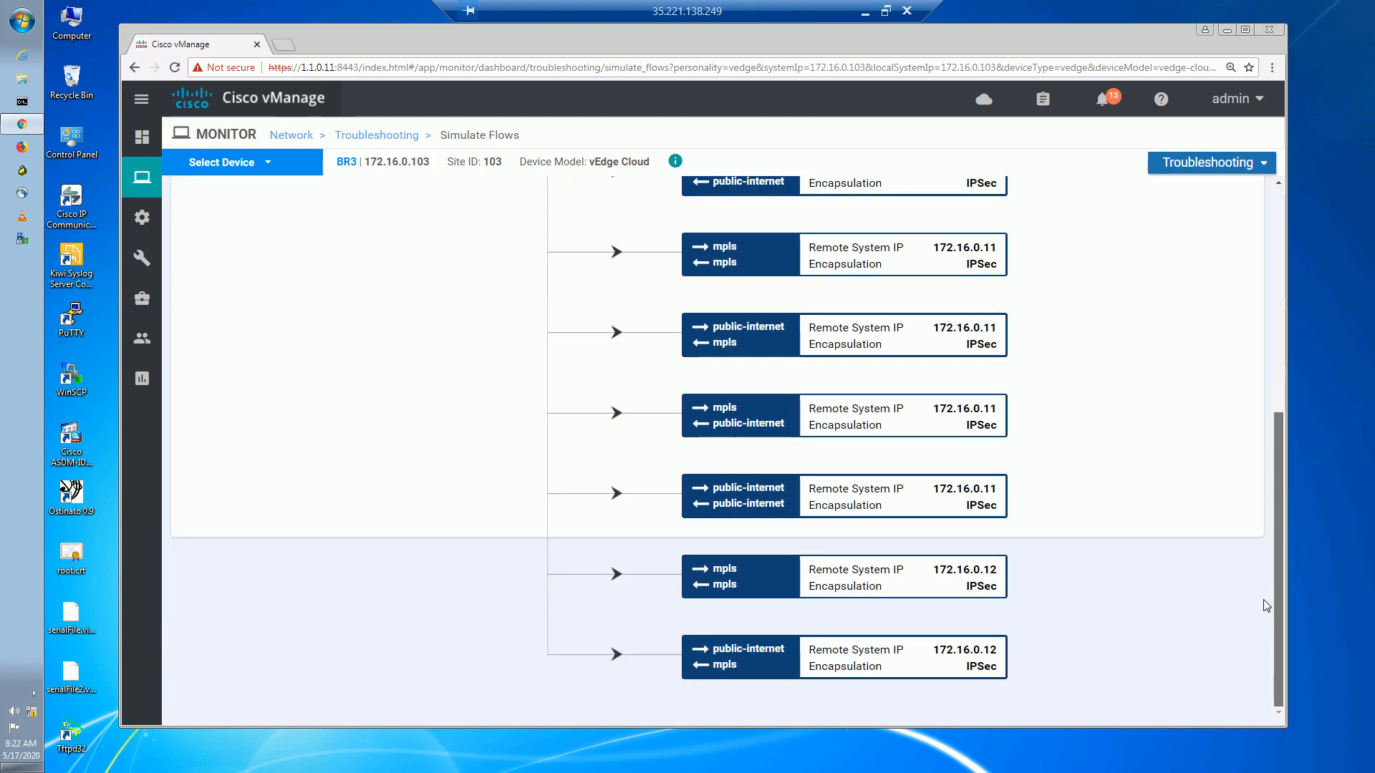
{"action": "scroll", "coordinate": [1264, 407], "scroll_direction": "up", "scroll_amount": 6}
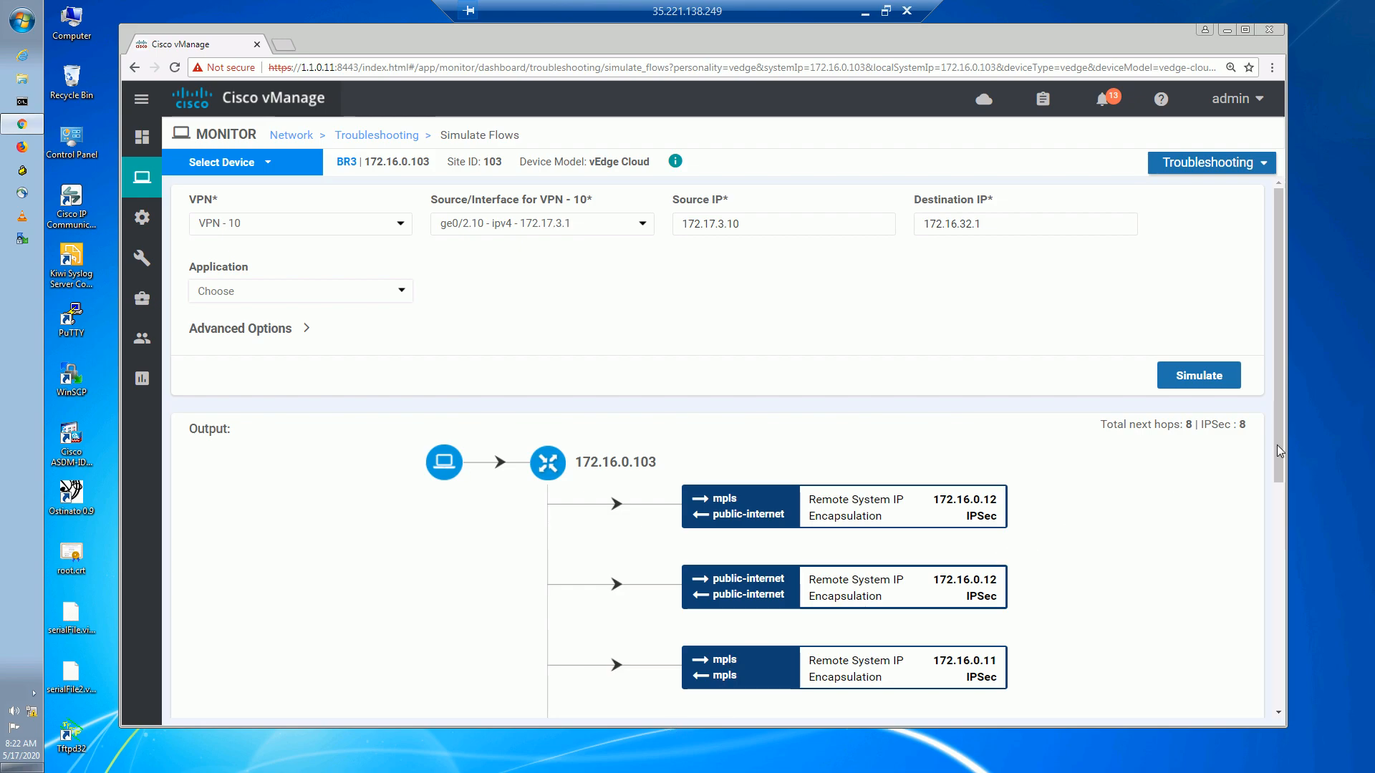
{"action": "scroll", "coordinate": [1278, 645], "scroll_direction": "down", "scroll_amount": 1}
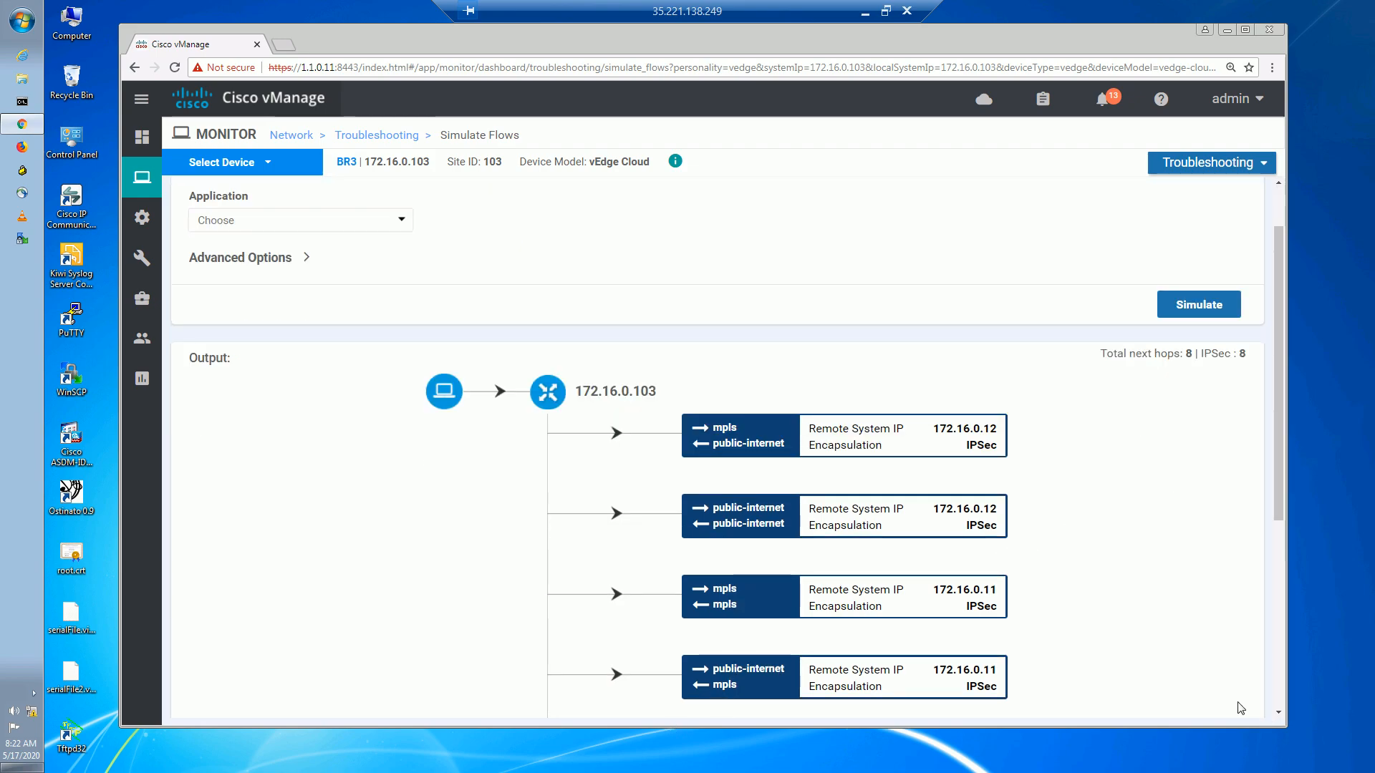
{"action": "scroll", "coordinate": [1107, 616], "scroll_direction": "down", "scroll_amount": 5}
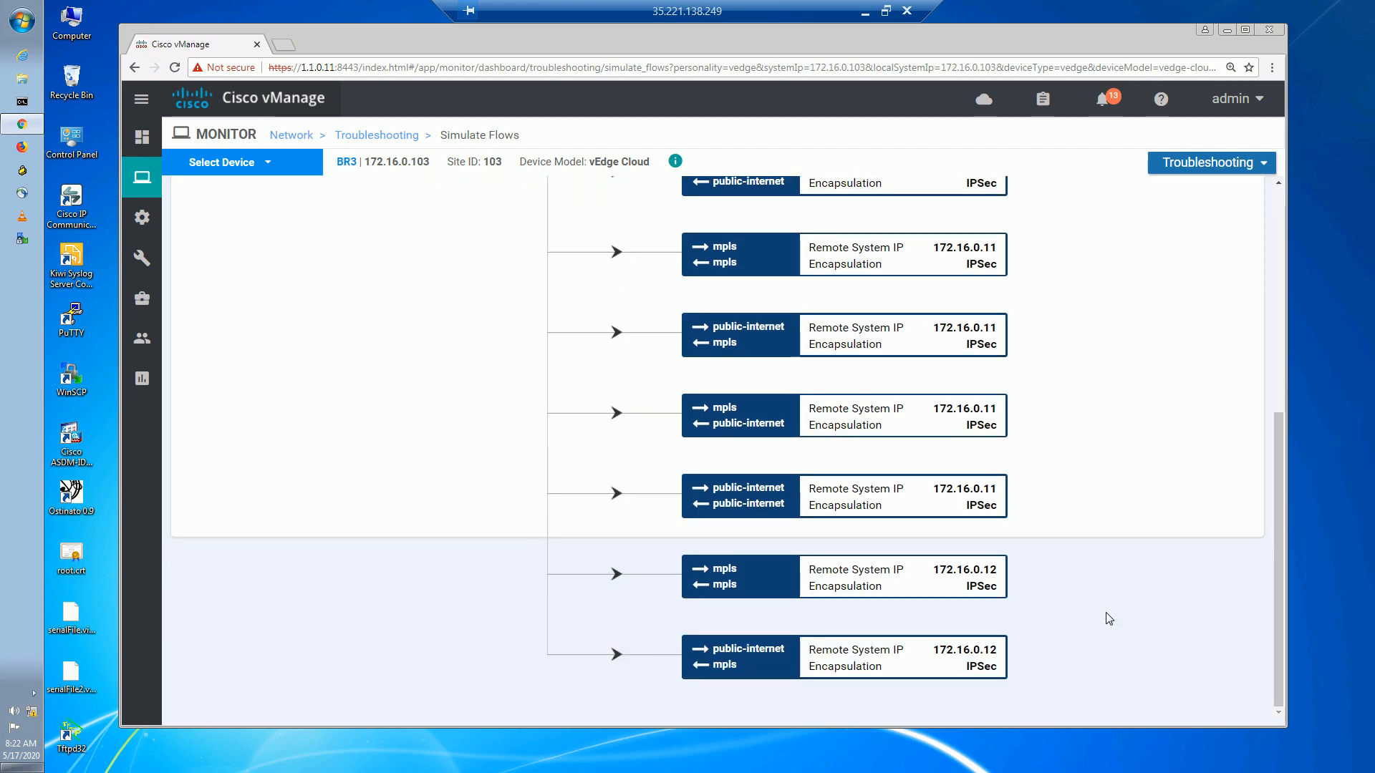
{"action": "scroll", "coordinate": [1109, 618], "scroll_direction": "up", "scroll_amount": 4}
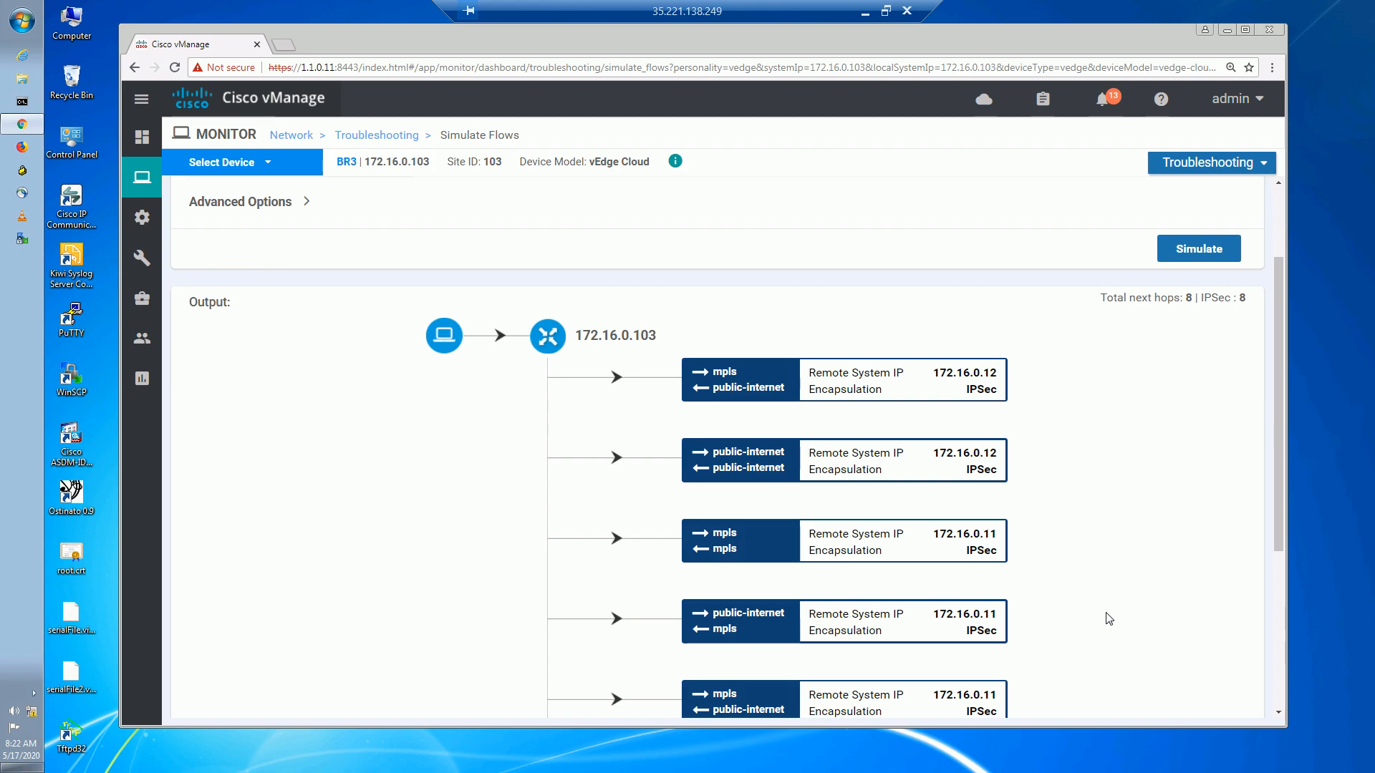
{"action": "scroll", "coordinate": [1109, 619], "scroll_direction": "down", "scroll_amount": 4}
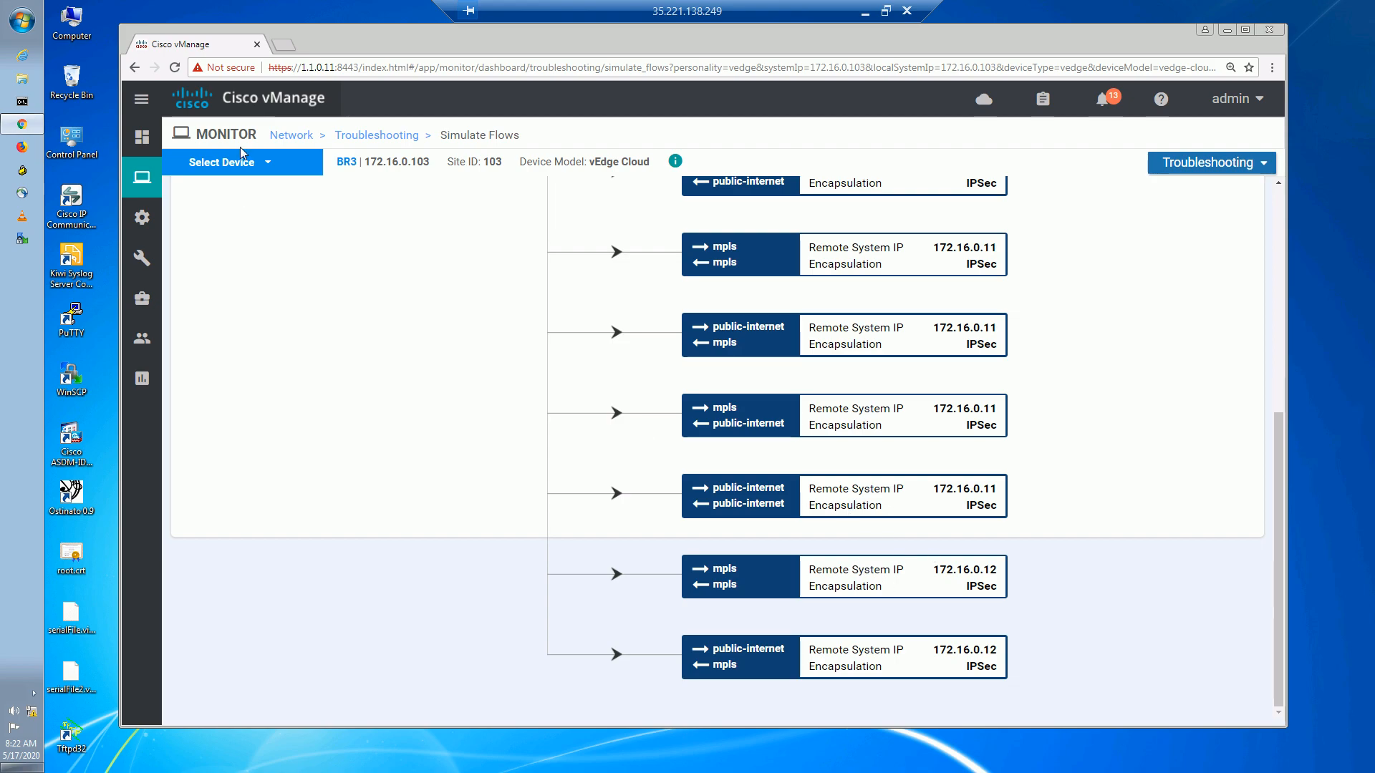
Open the Policies page in a new browser tab.
{"action": "mouse_move", "coordinate": [142, 217]}
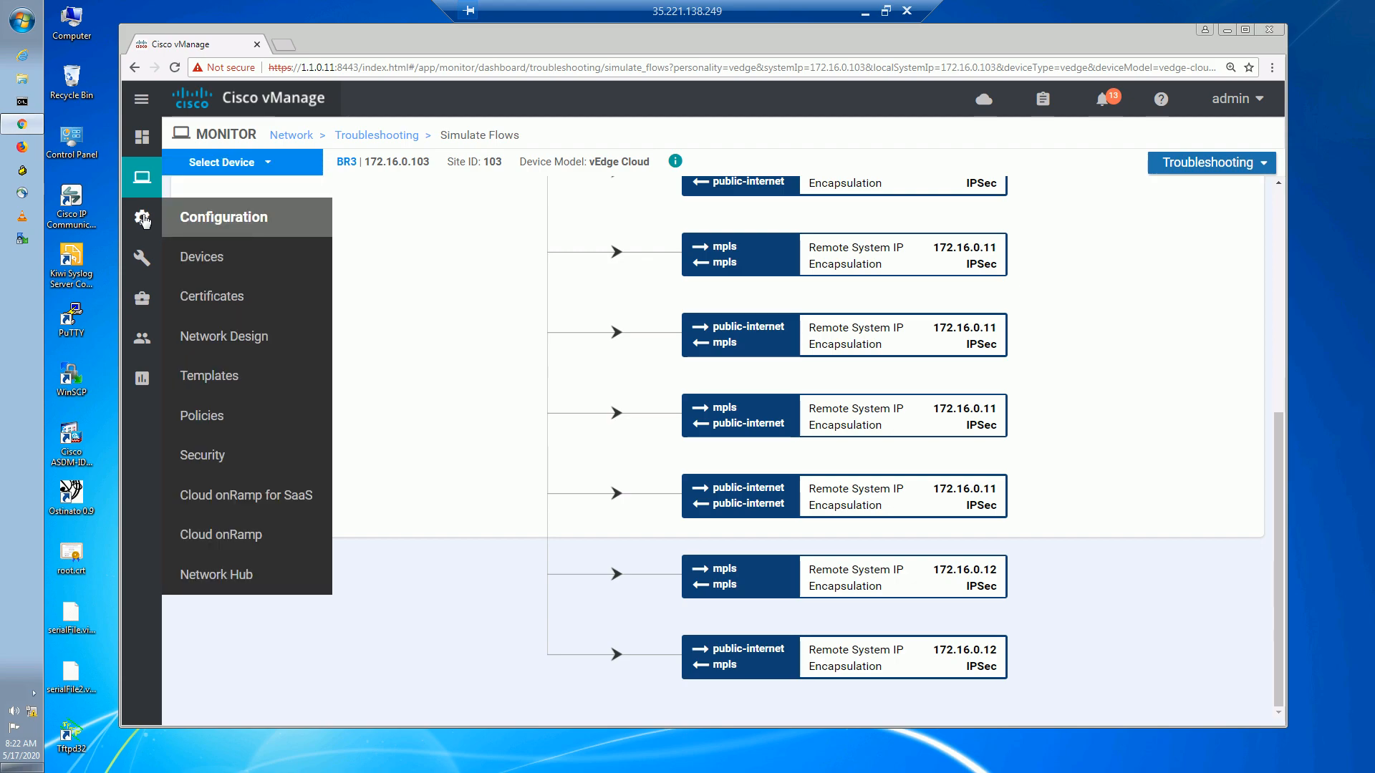
{"action": "right_click", "coordinate": [229, 415]}
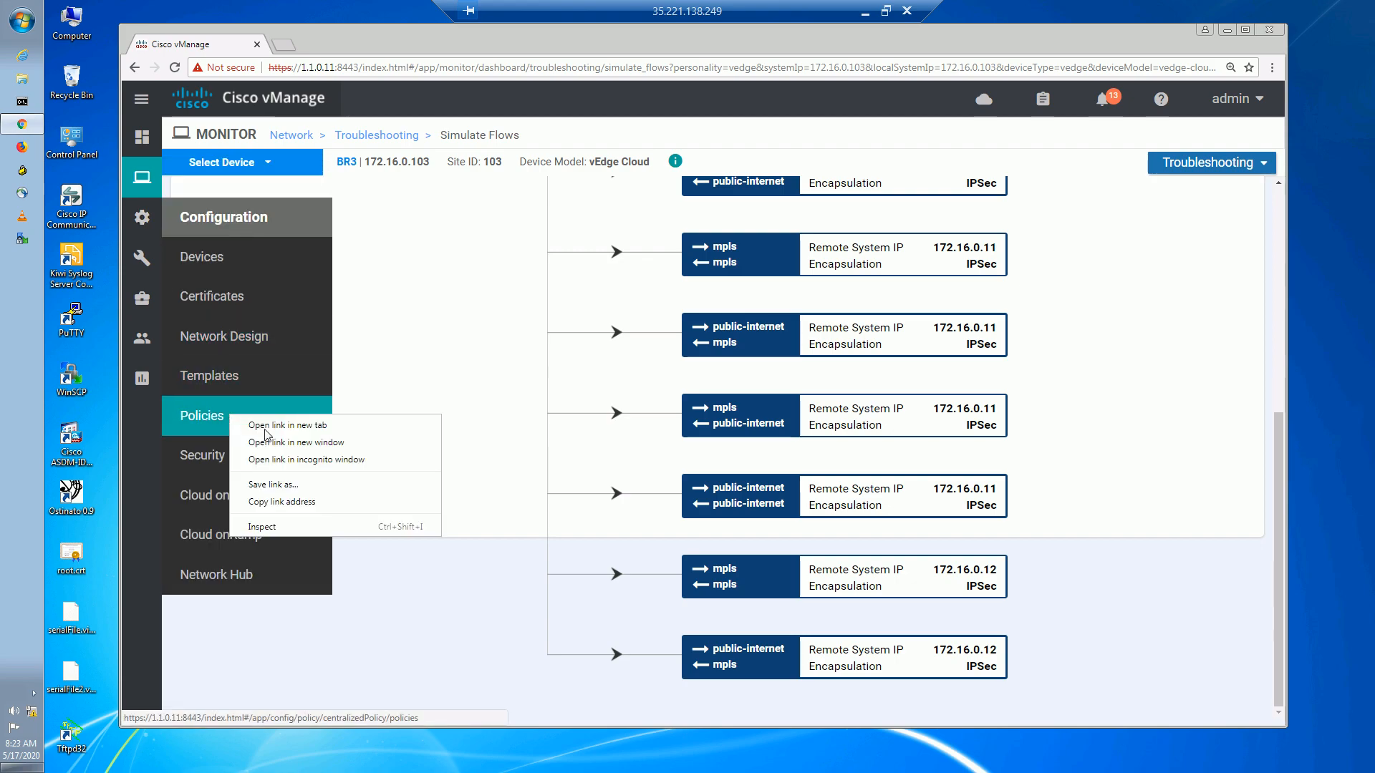
{"action": "left_click", "coordinate": [296, 424]}
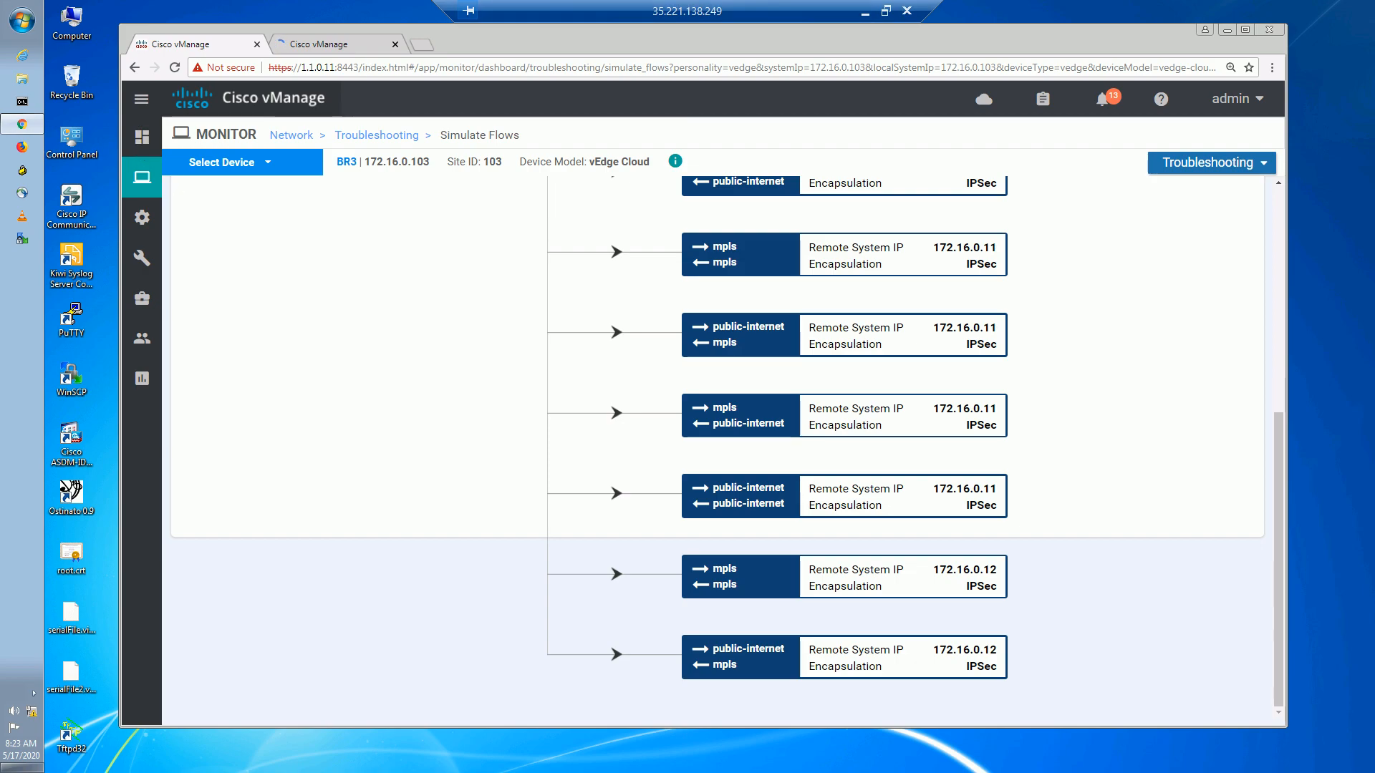
{"action": "left_click", "coordinate": [365, 47]}
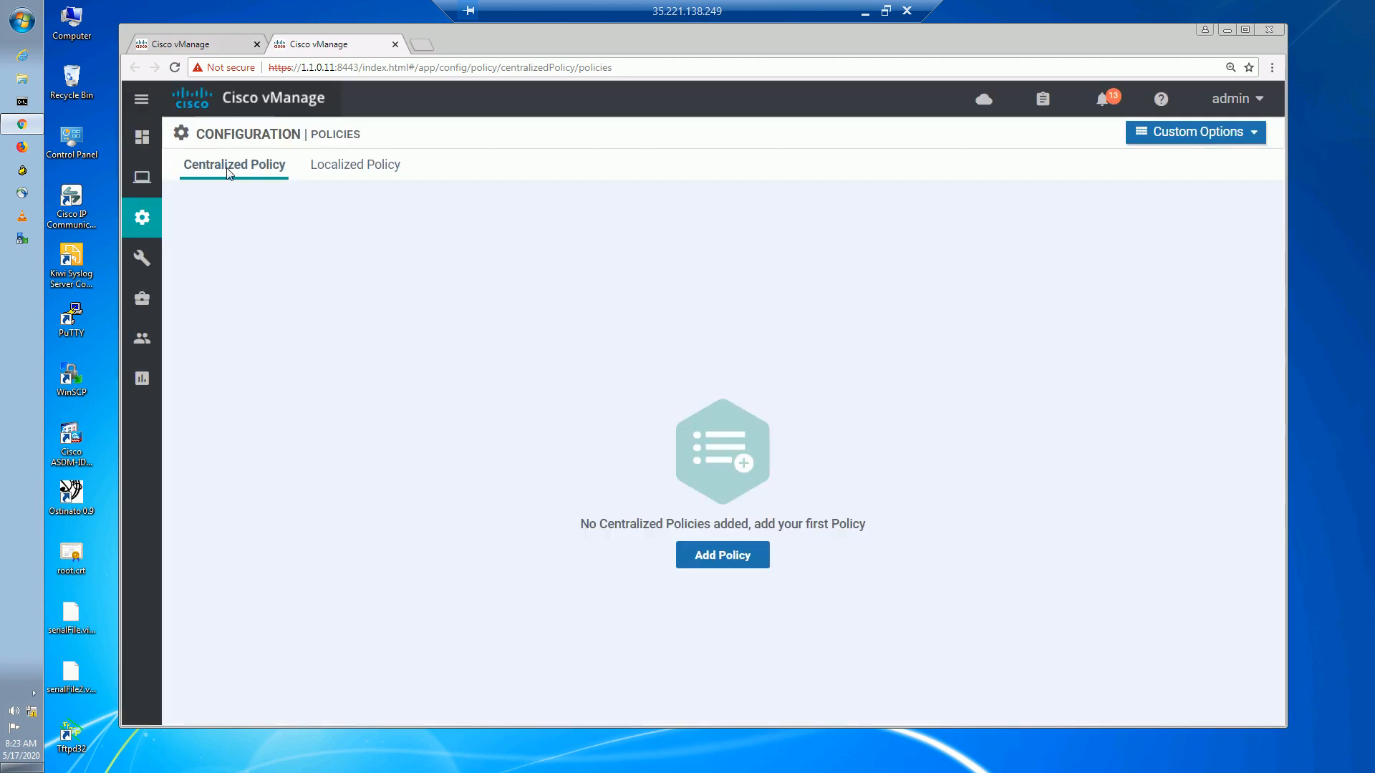
Look over the localized policies including LOCAL_OSPF_HQ, then switch to the empty Centralized Policy tab.
{"action": "left_click", "coordinate": [351, 173]}
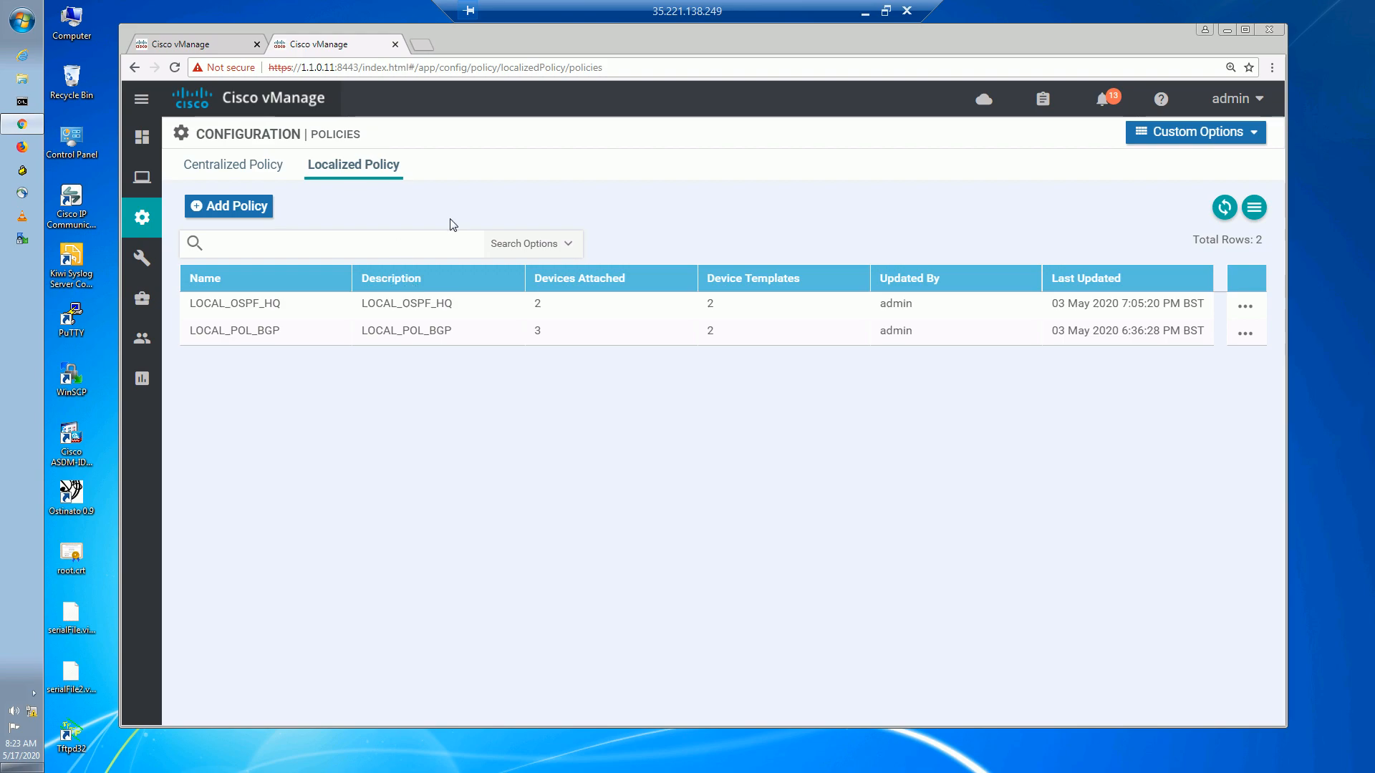
{"action": "left_click", "coordinate": [1245, 307]}
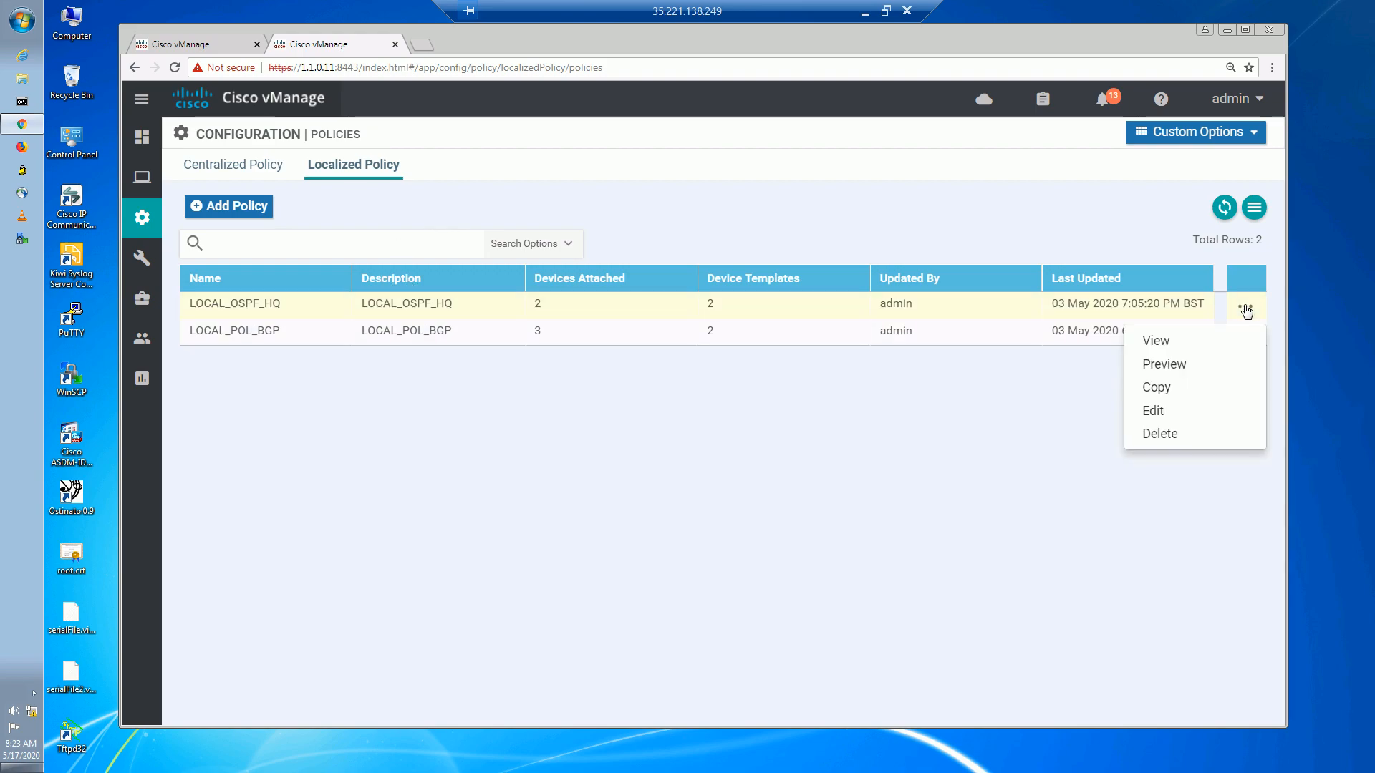
{"action": "left_click", "coordinate": [954, 466]}
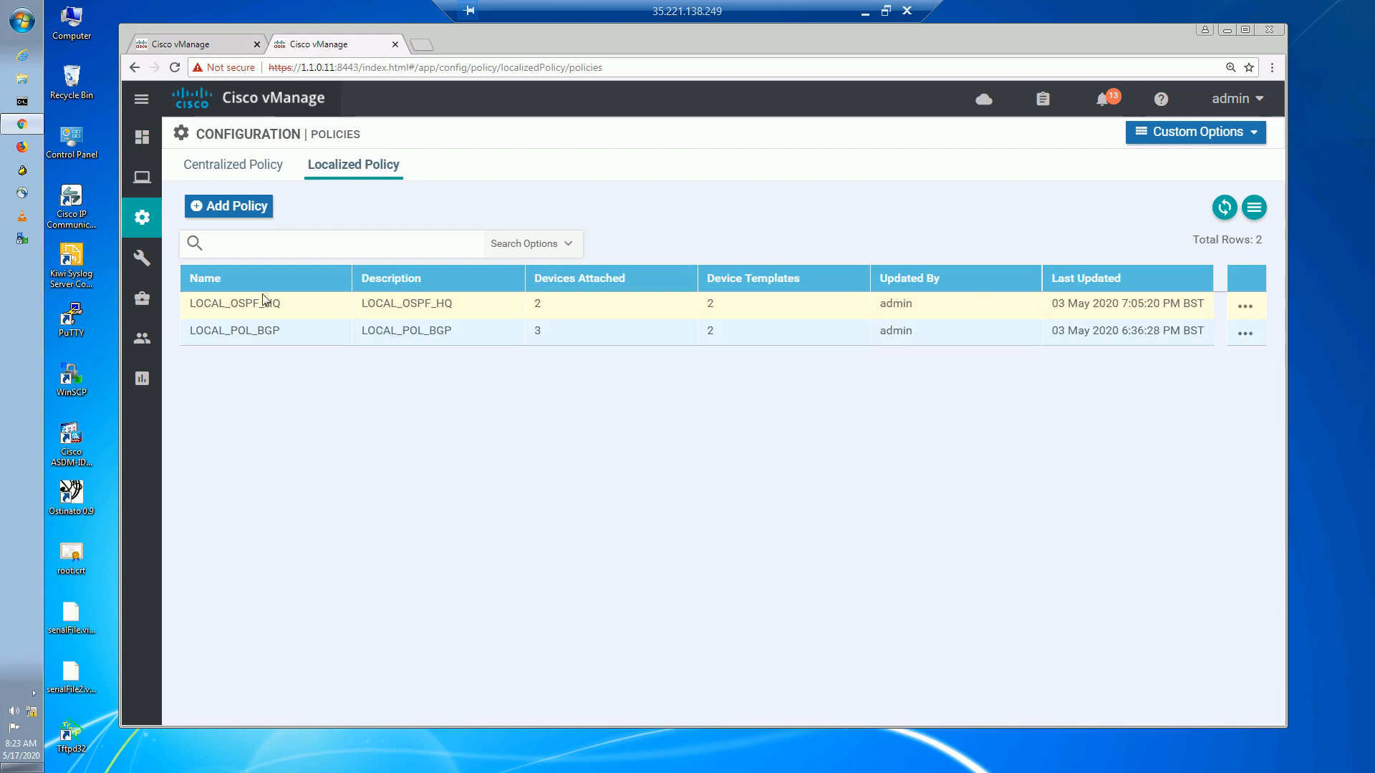
{"action": "left_click", "coordinate": [231, 166]}
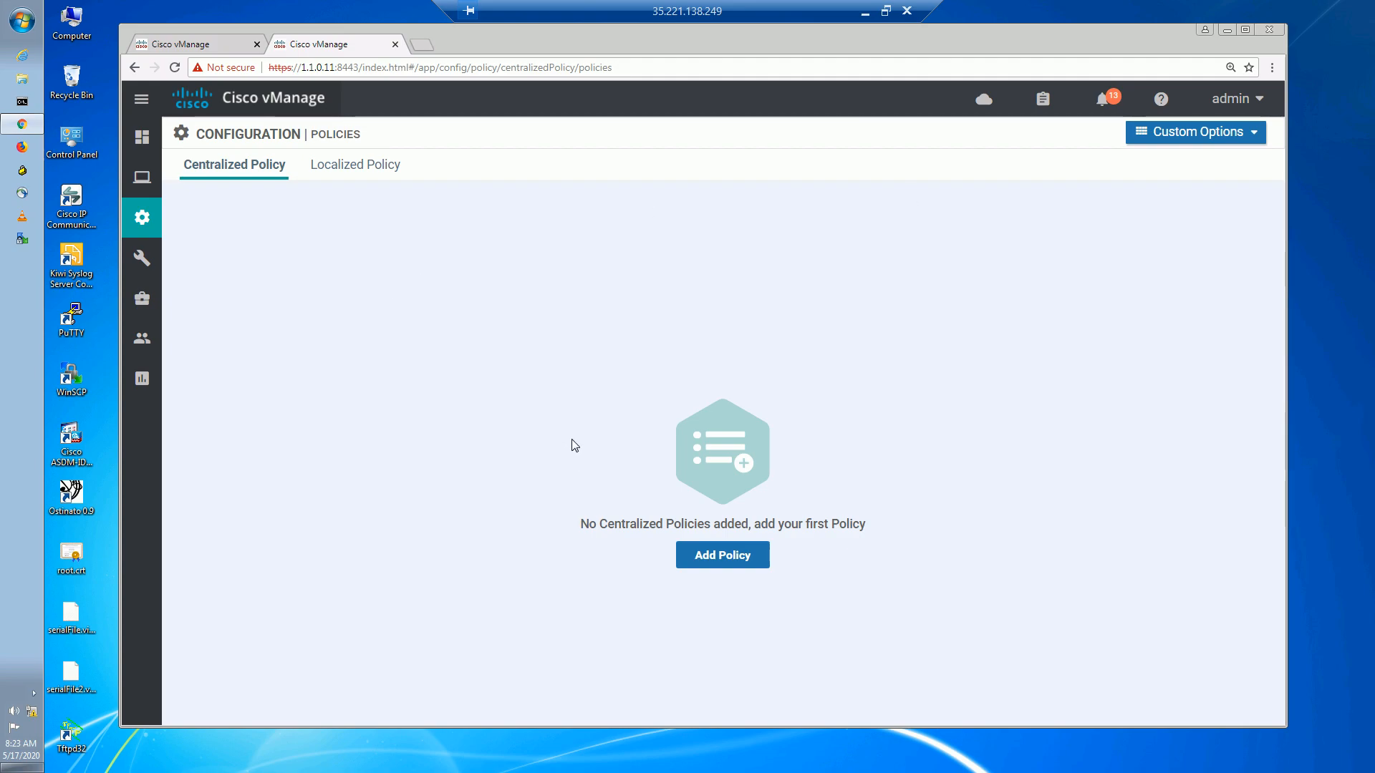
Start a new centralized policy, review the SITE_ALL site list and the colour lists, then continue to topology.
{"action": "left_click", "coordinate": [703, 557]}
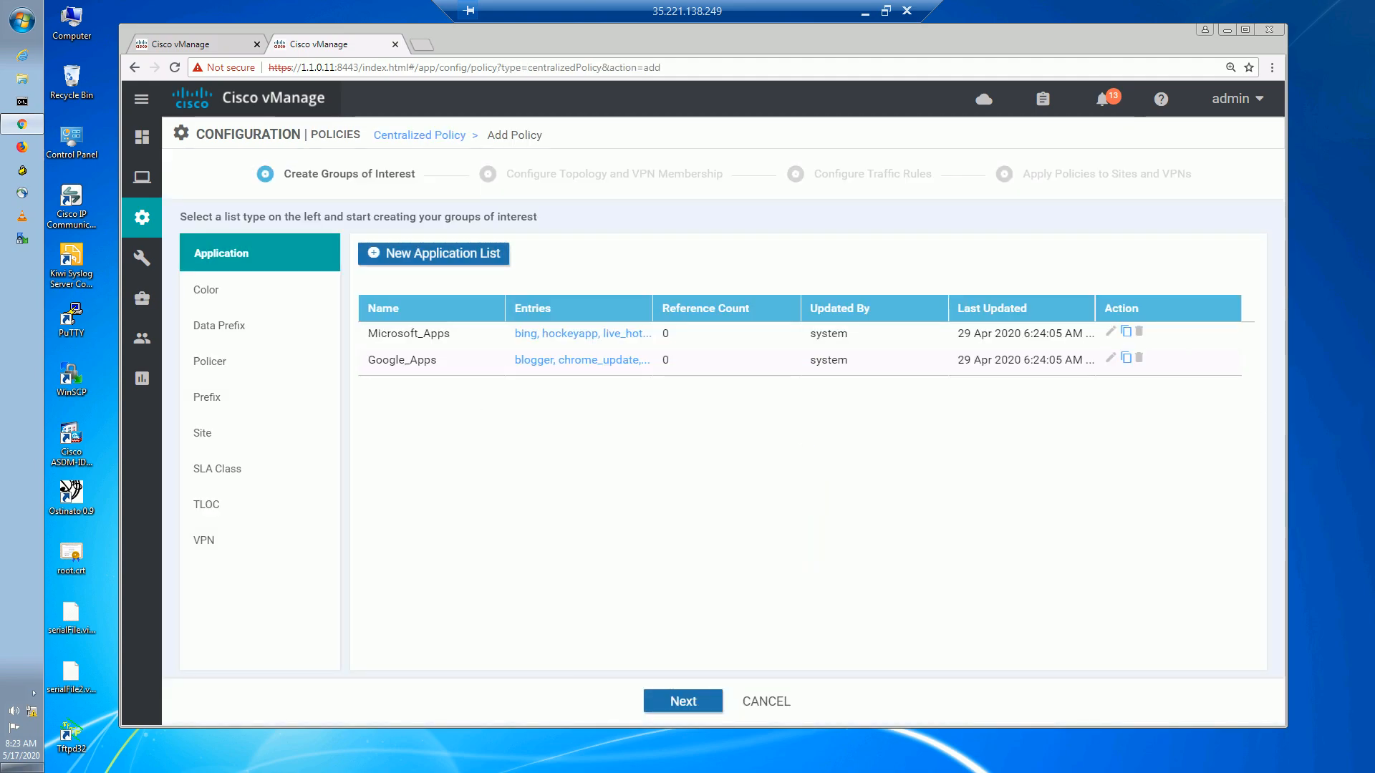
{"action": "left_click", "coordinate": [203, 432]}
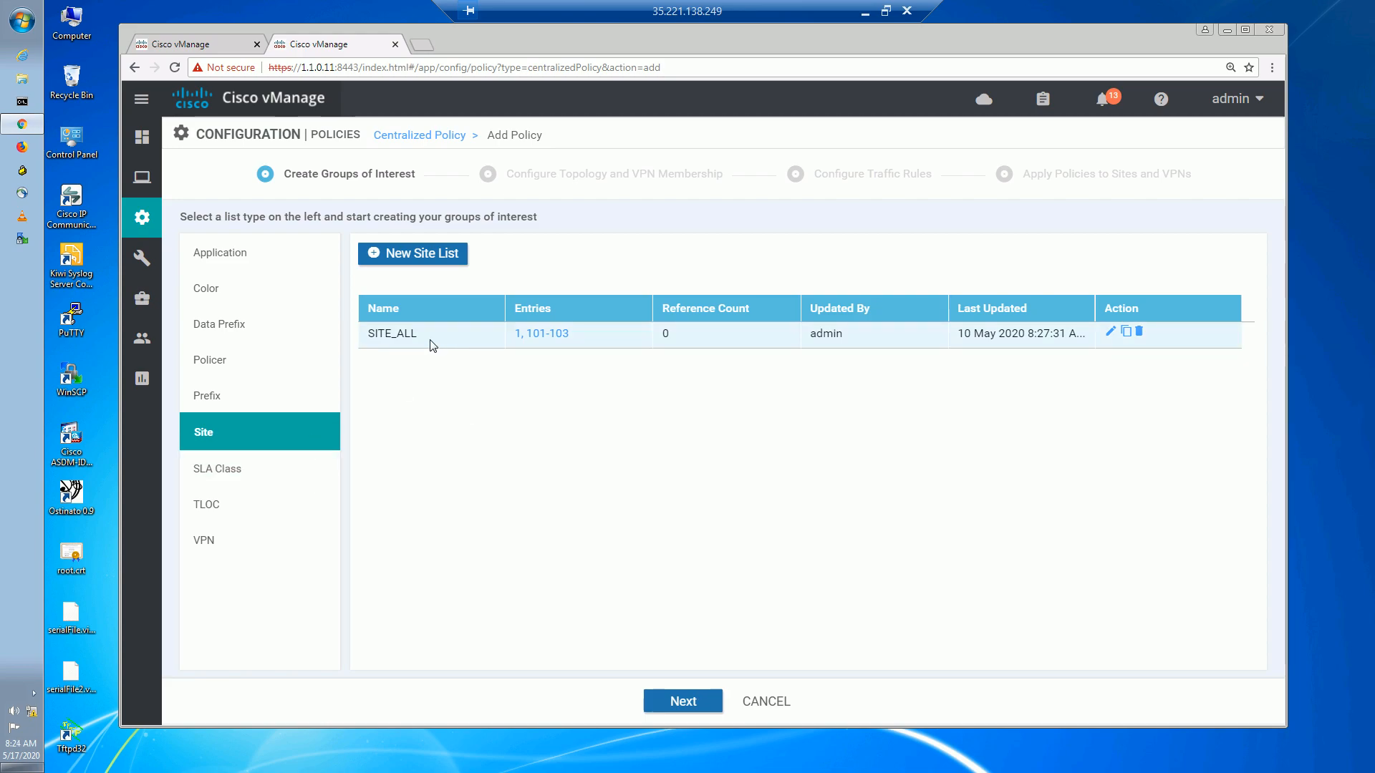
{"action": "left_click_drag", "start_coordinate": [433, 341], "coordinate": [363, 335]}
{"action": "left_click", "coordinate": [411, 352]}
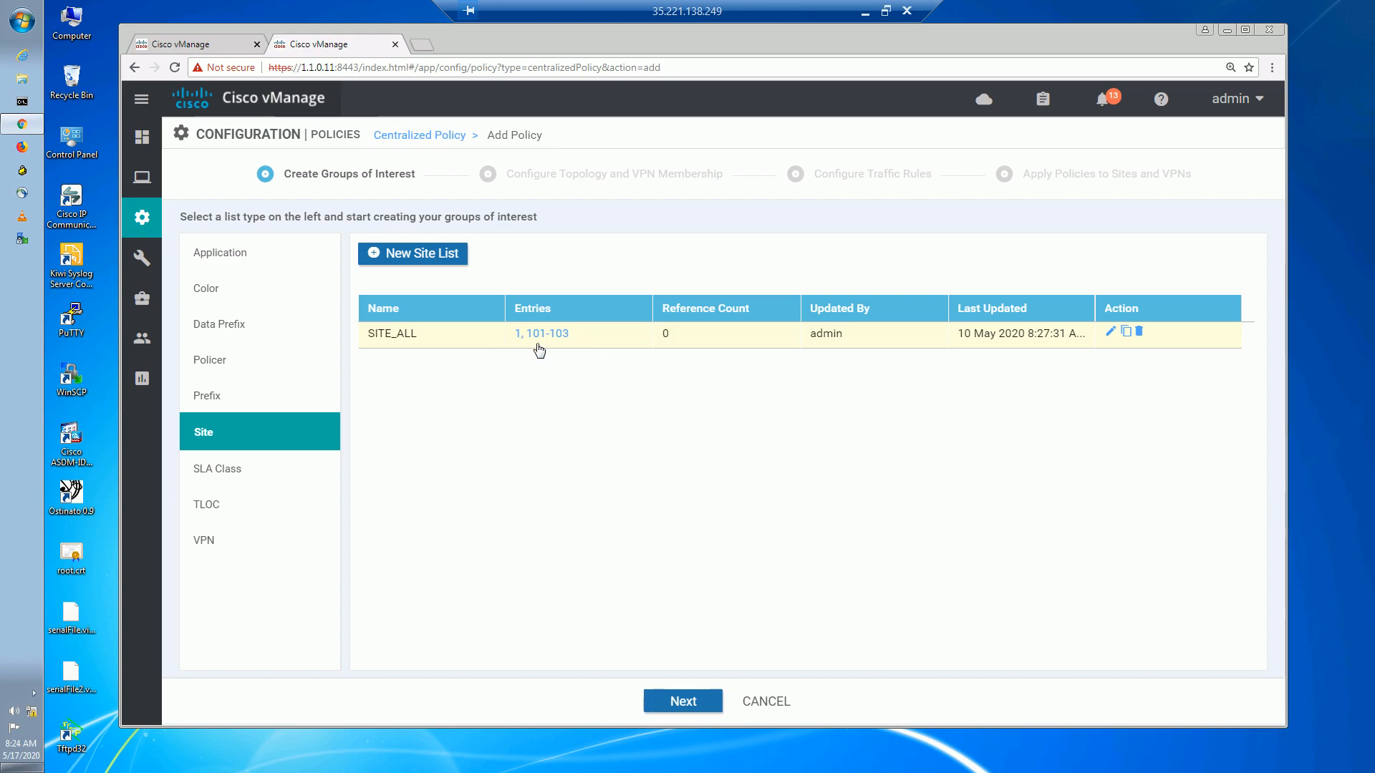
{"action": "left_click", "coordinate": [258, 295]}
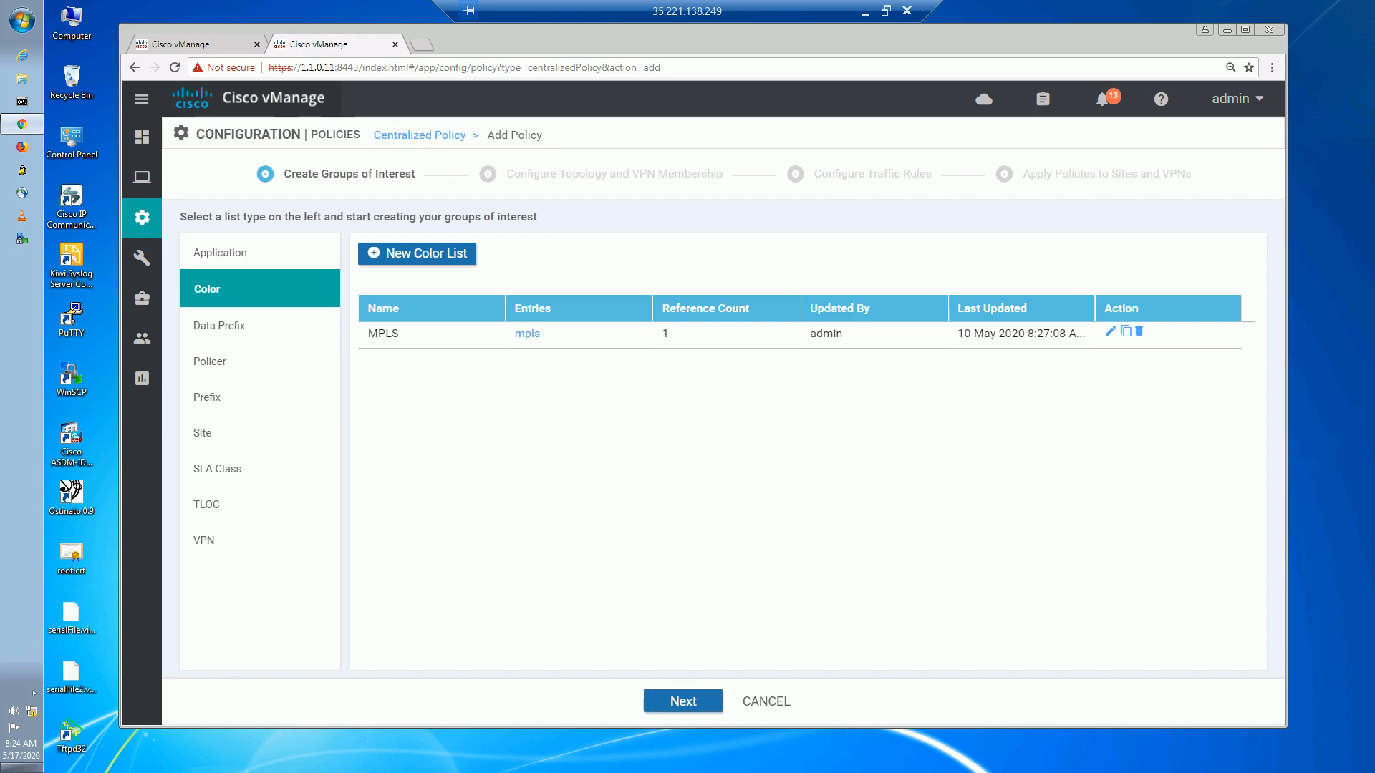
{"action": "left_click", "coordinate": [666, 711]}
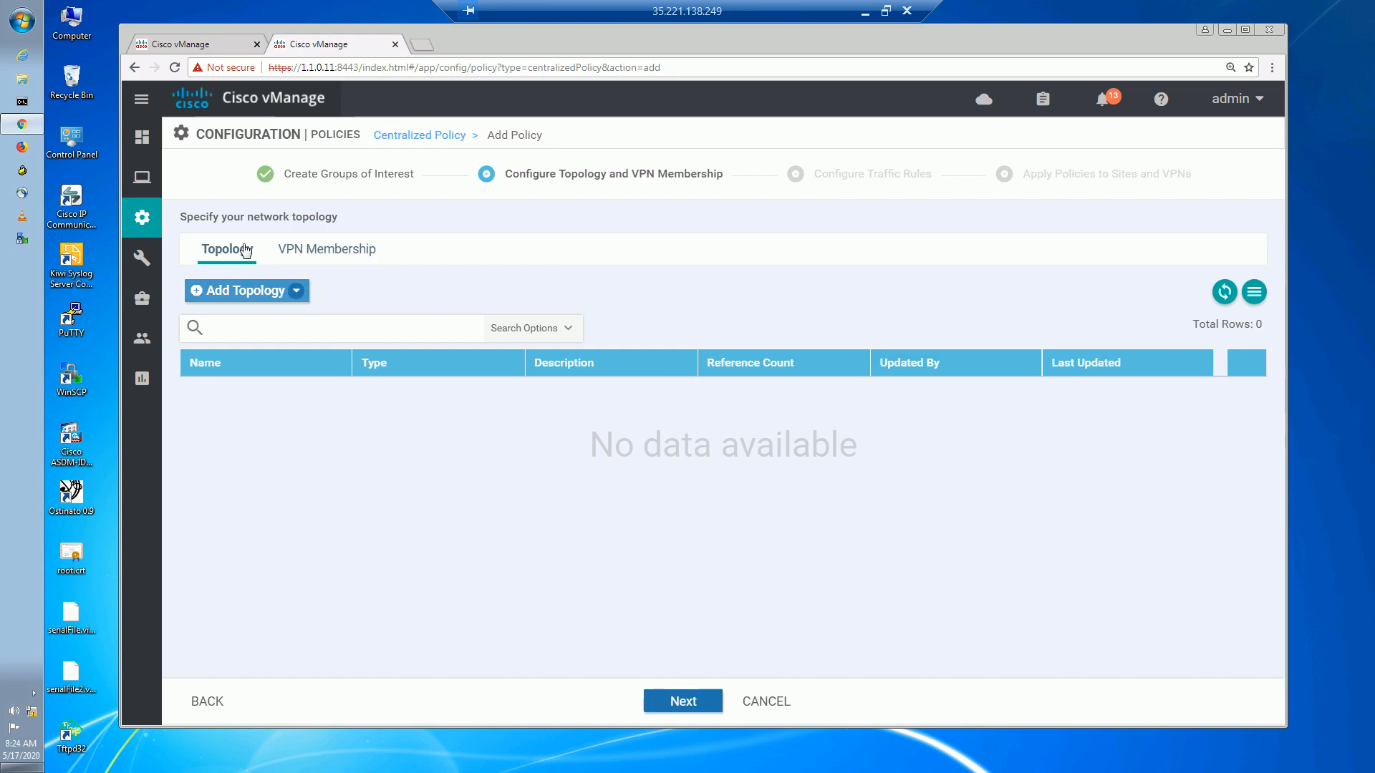
Add a Custom Control (Route & TLOC) topology named FROM_SITE, described 'Route policy inbuound to vSMART'.
{"action": "left_click", "coordinate": [291, 291]}
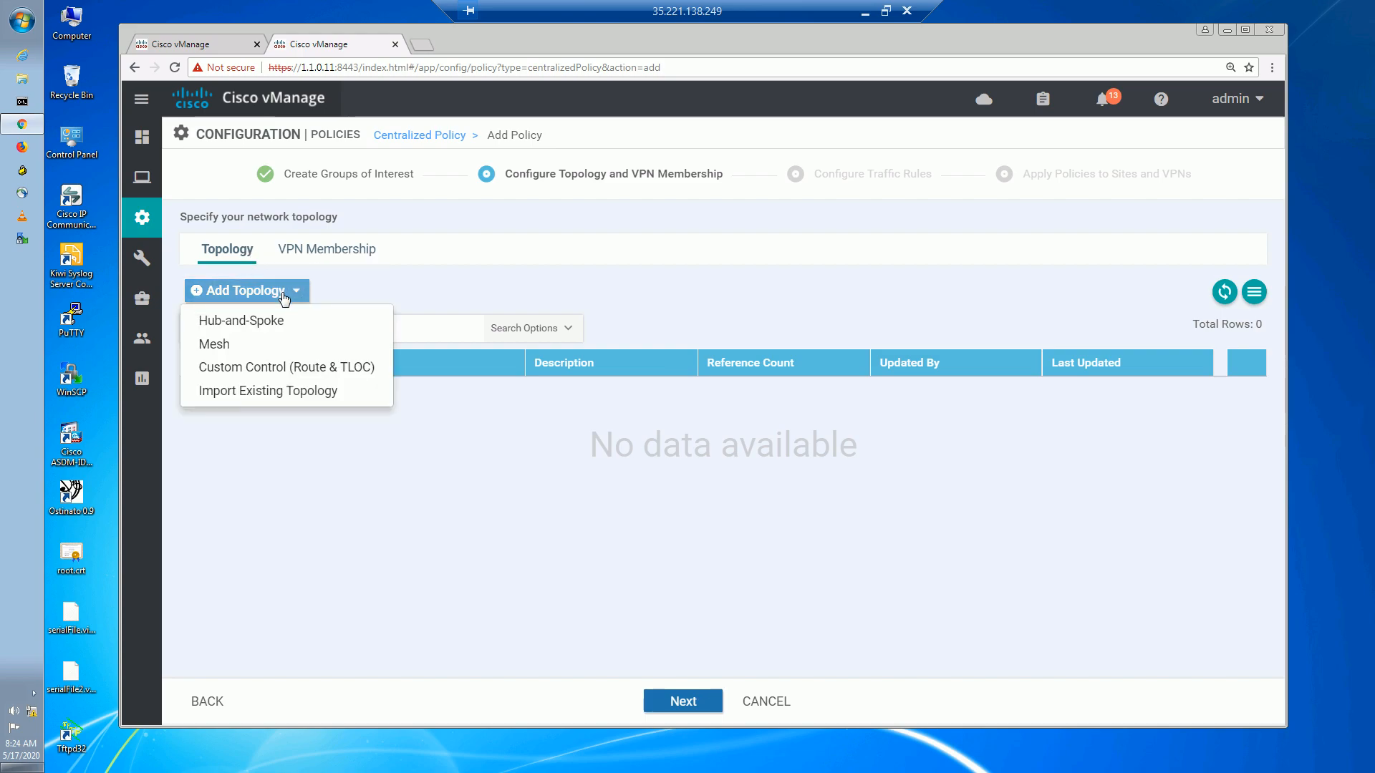
{"action": "left_click", "coordinate": [285, 368]}
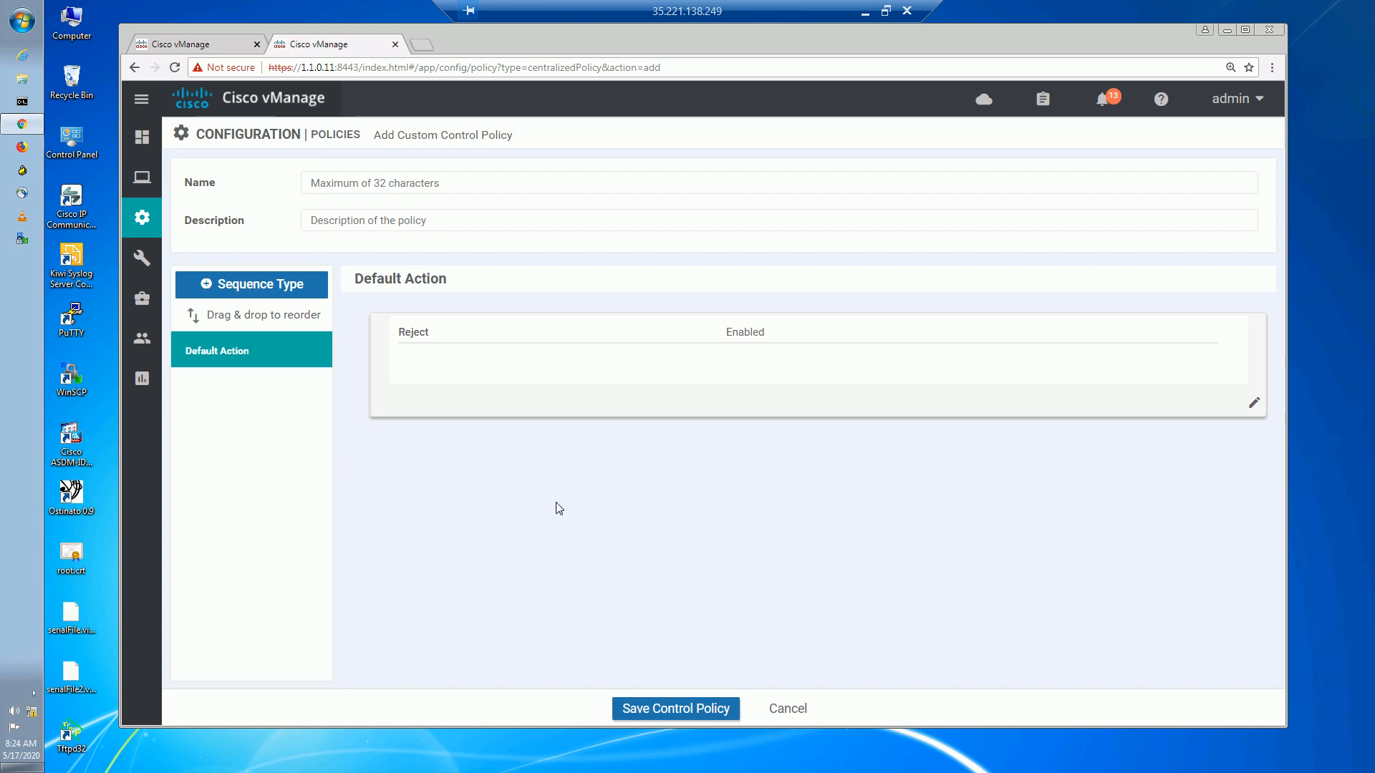
{"action": "left_click", "coordinate": [437, 184]}
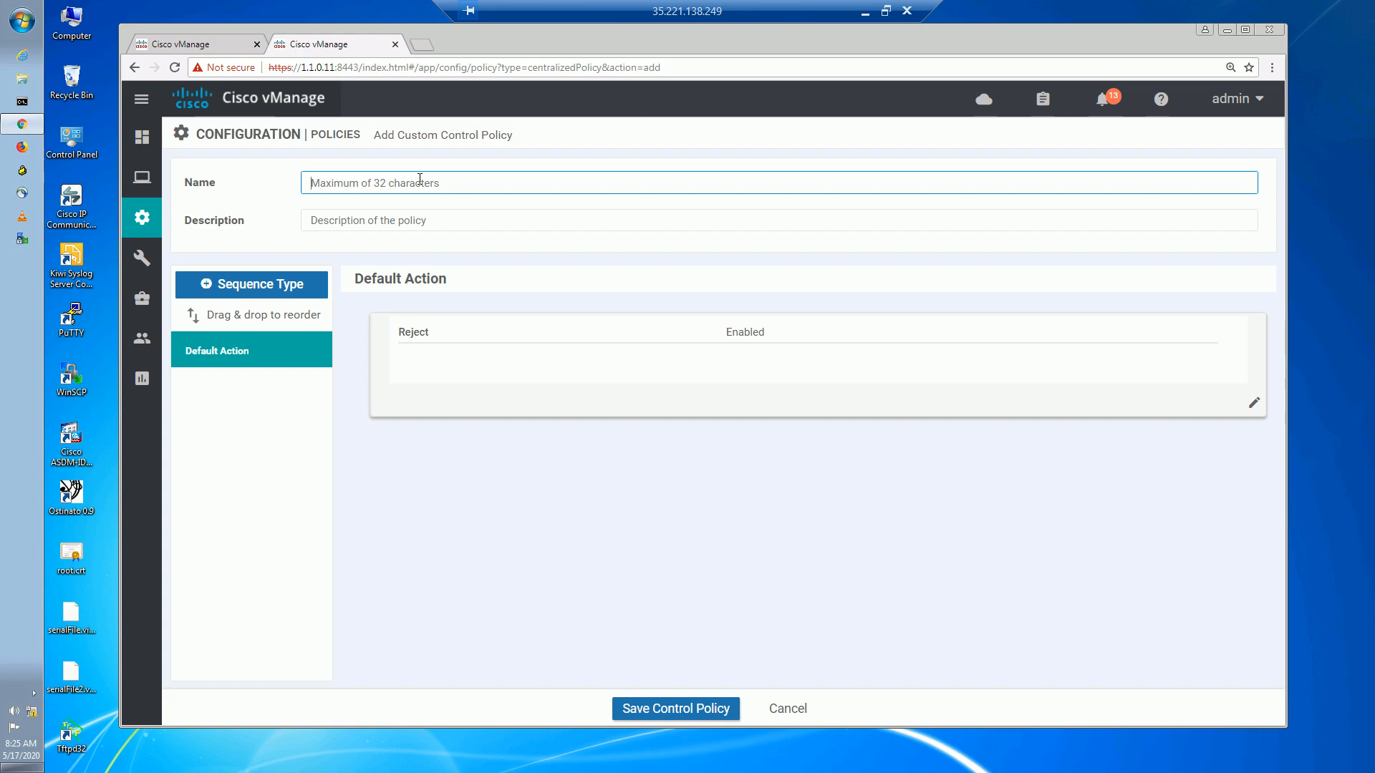
{"action": "type", "text": "FROM_SITE"}
{"action": "mouse_move", "coordinate": [133, 340]}
{"action": "left_click", "coordinate": [364, 222]}
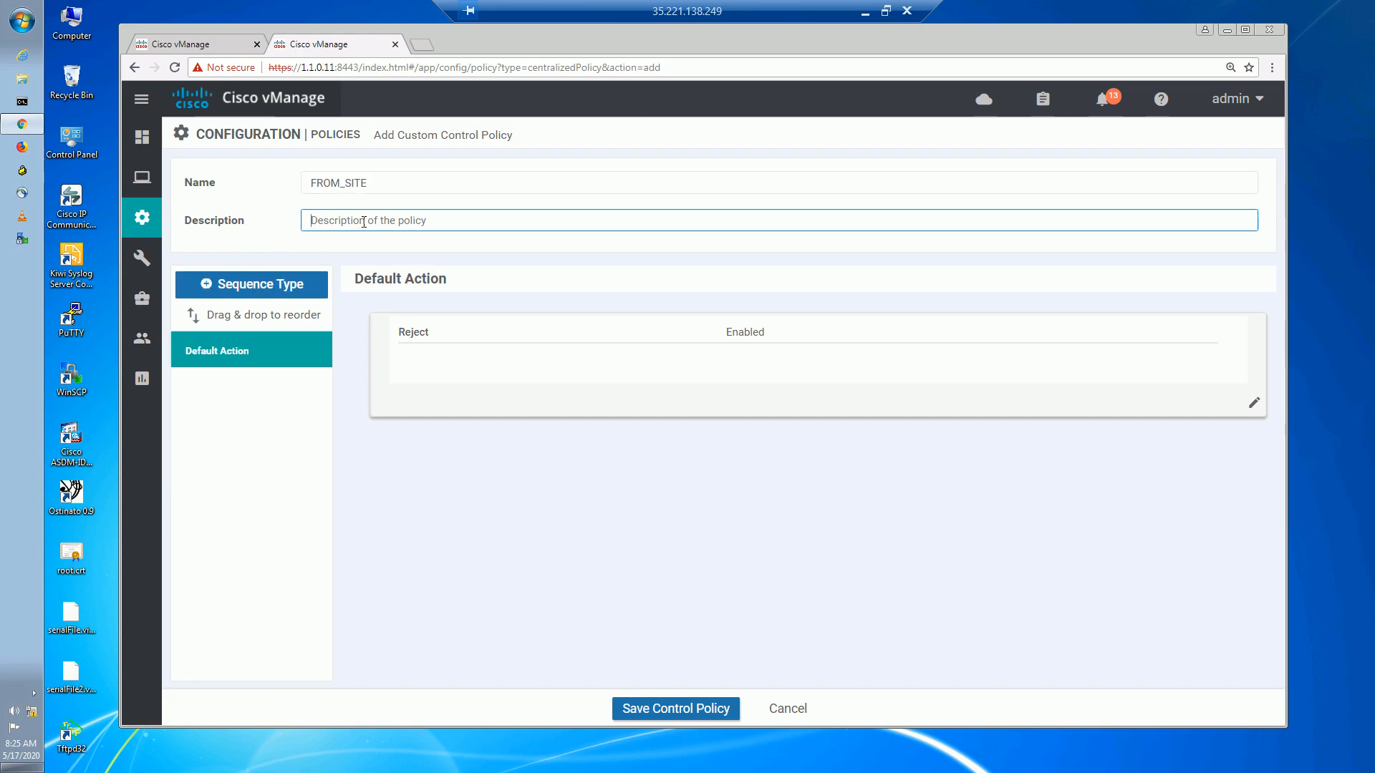
{"action": "type", "text": "Route p"}
{"action": "type", "text": "olicy inb"}
{"action": "type", "text": "u"}
{"action": "type", "text": "ound to "}
{"action": "type", "text": "vSMART"}
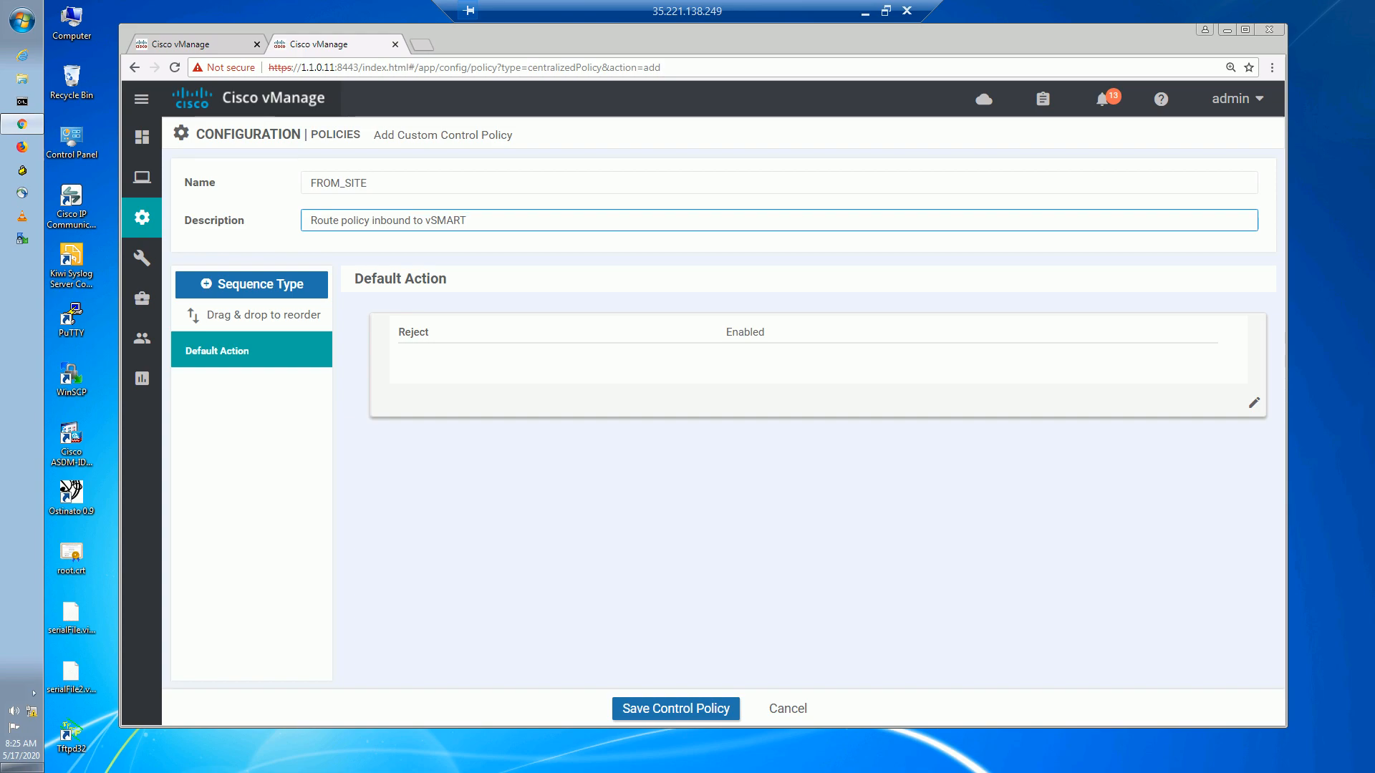
{"action": "left_click", "coordinate": [448, 541]}
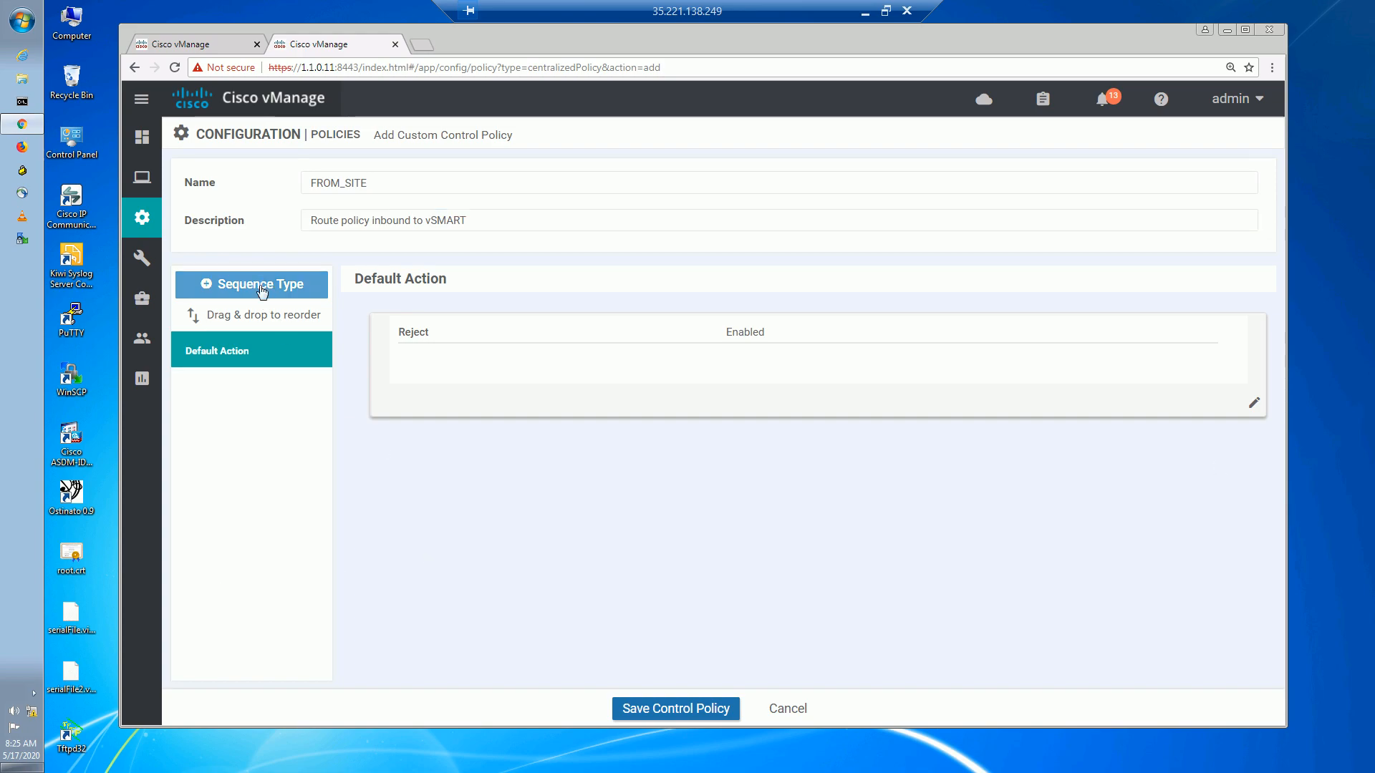
Add a TLOC sequence rule matching color list MPLS, with actions Accept and preference 200.
{"action": "left_click", "coordinate": [262, 290]}
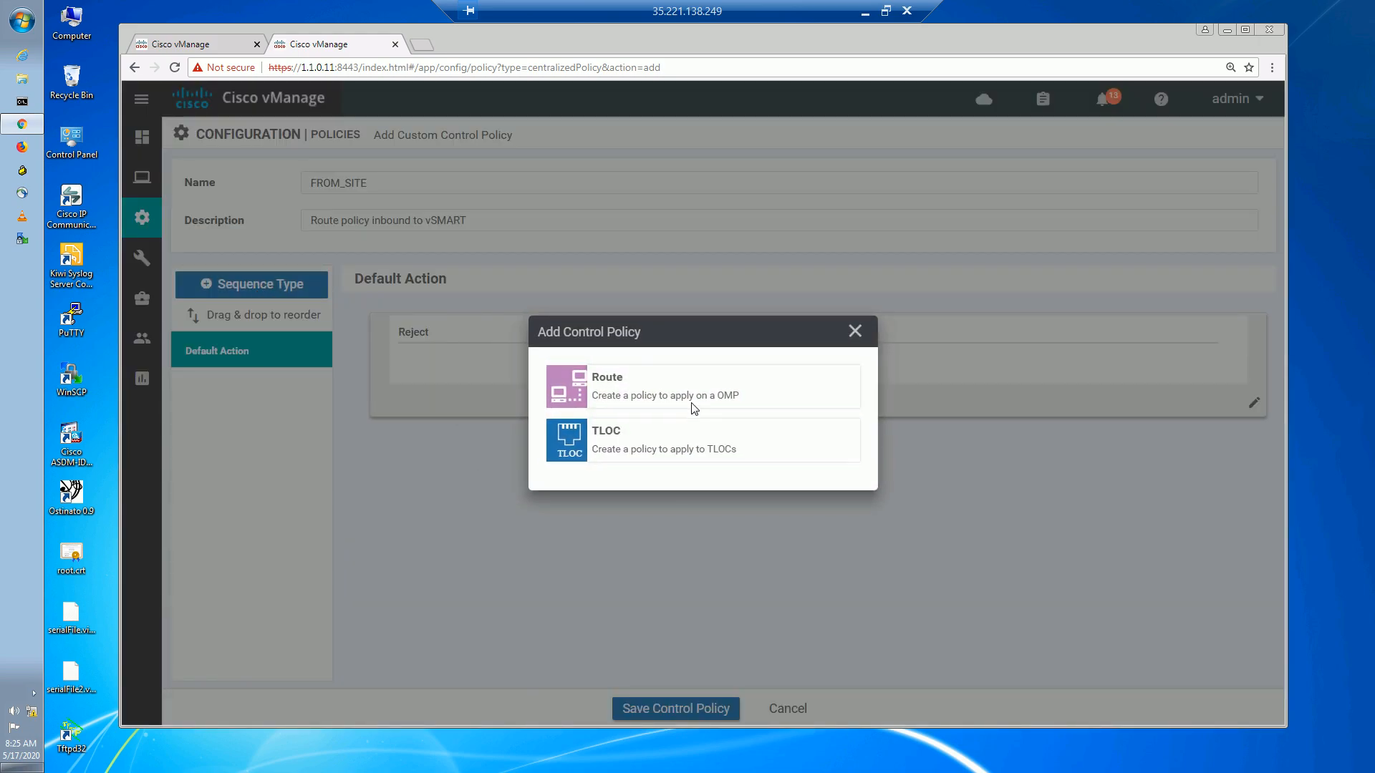
{"action": "left_click", "coordinate": [686, 445]}
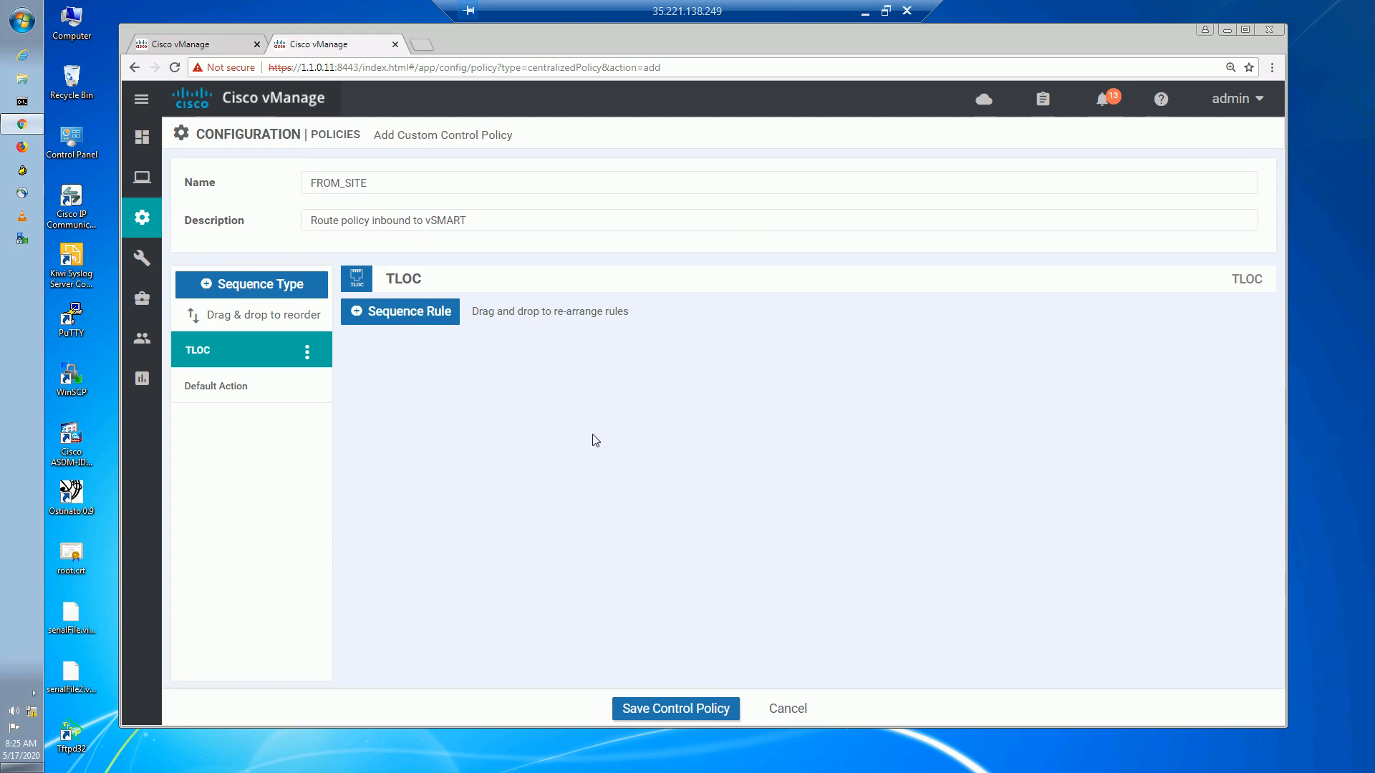
{"action": "left_click", "coordinate": [392, 312]}
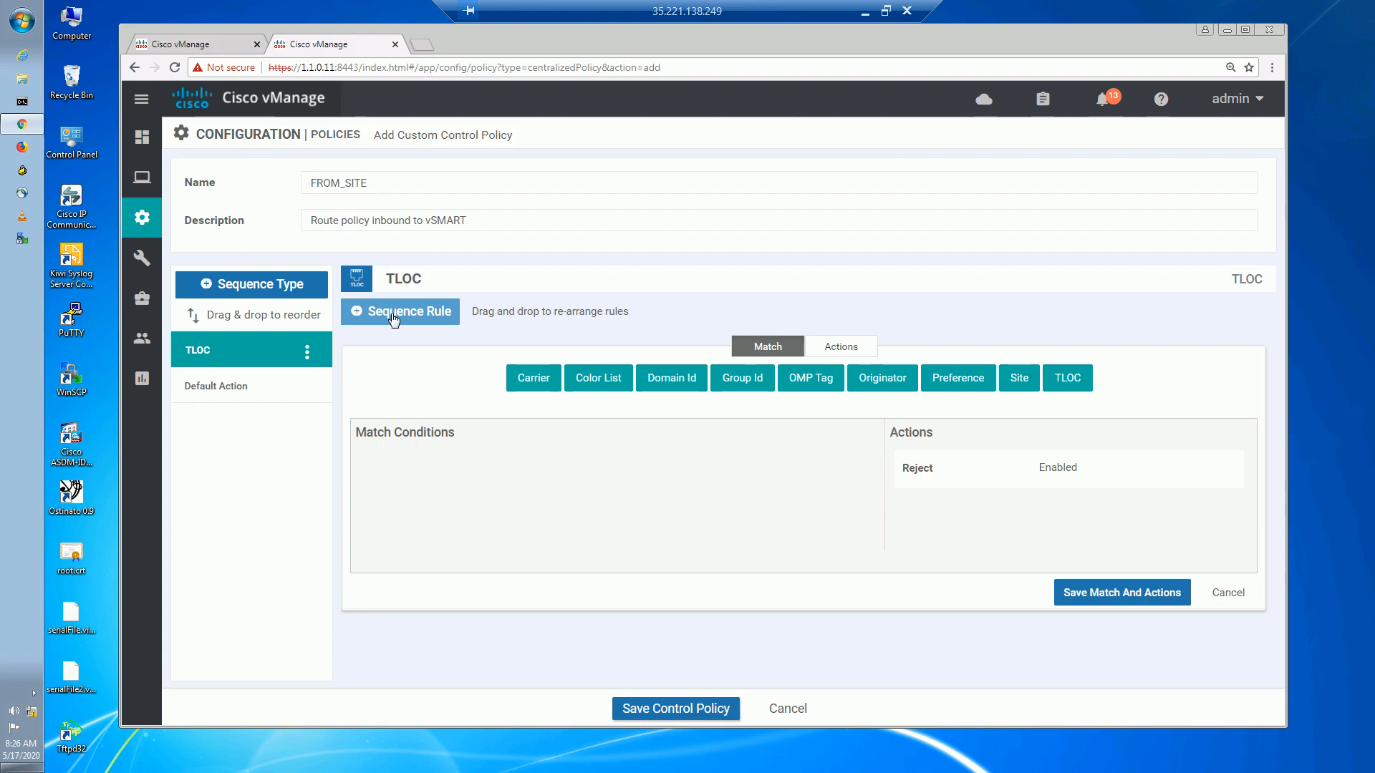
{"action": "left_click", "coordinate": [603, 383]}
{"action": "left_click", "coordinate": [471, 494]}
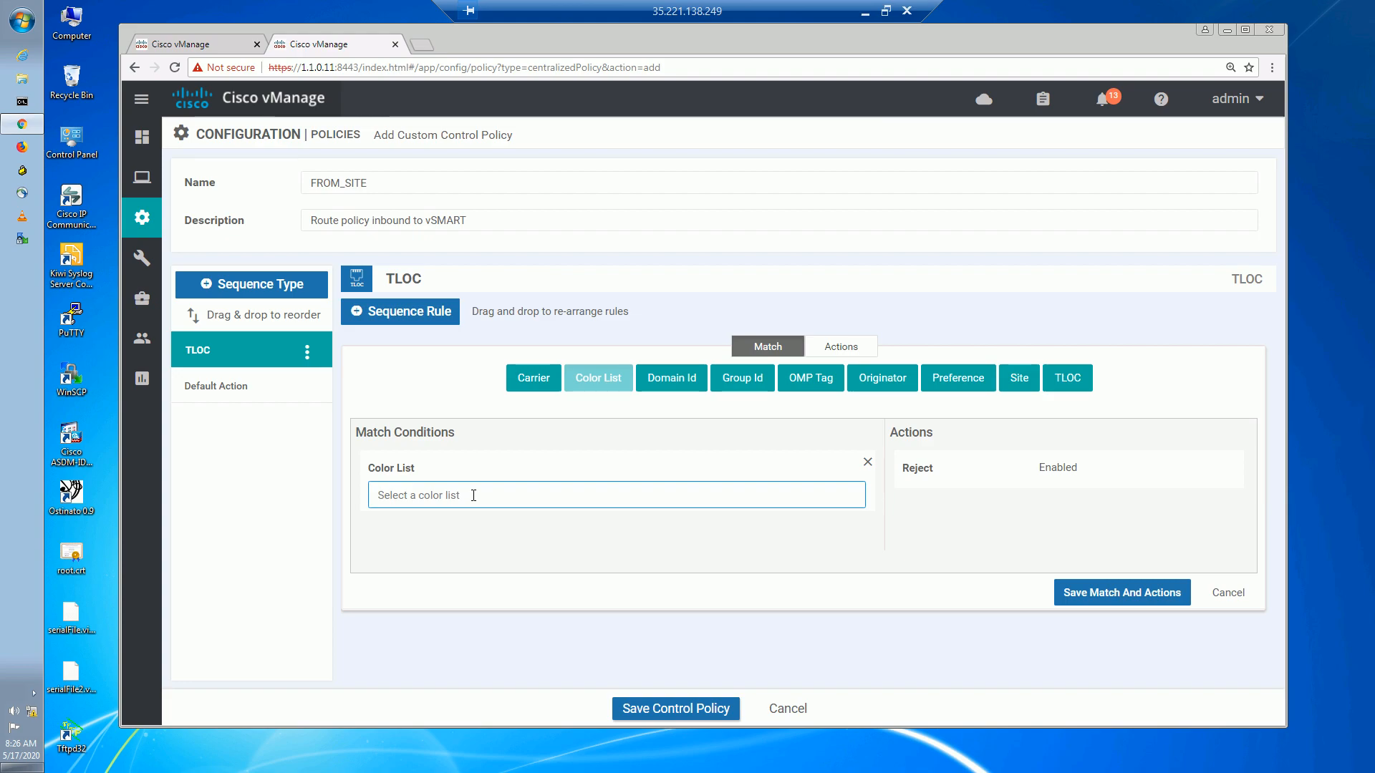
{"action": "left_click", "coordinate": [402, 566]}
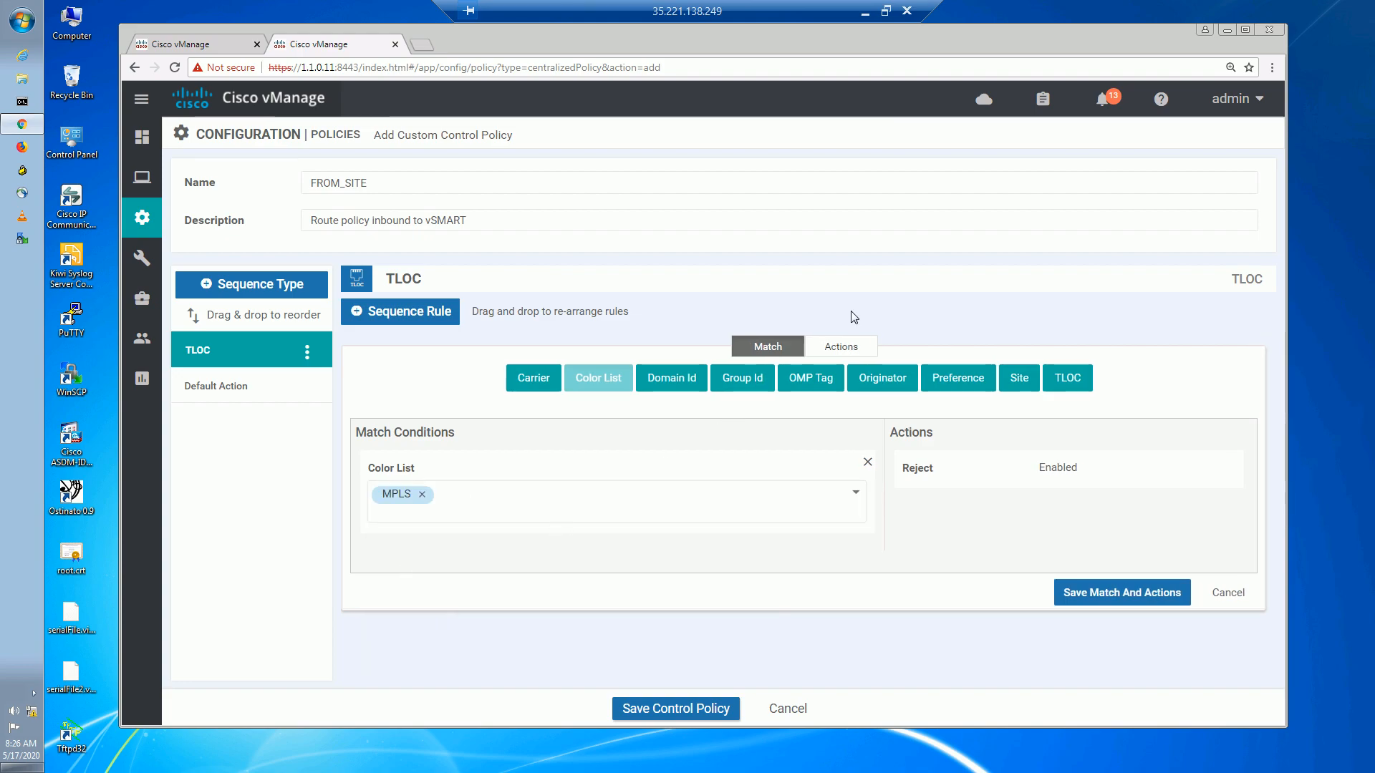
{"action": "left_click", "coordinate": [859, 347]}
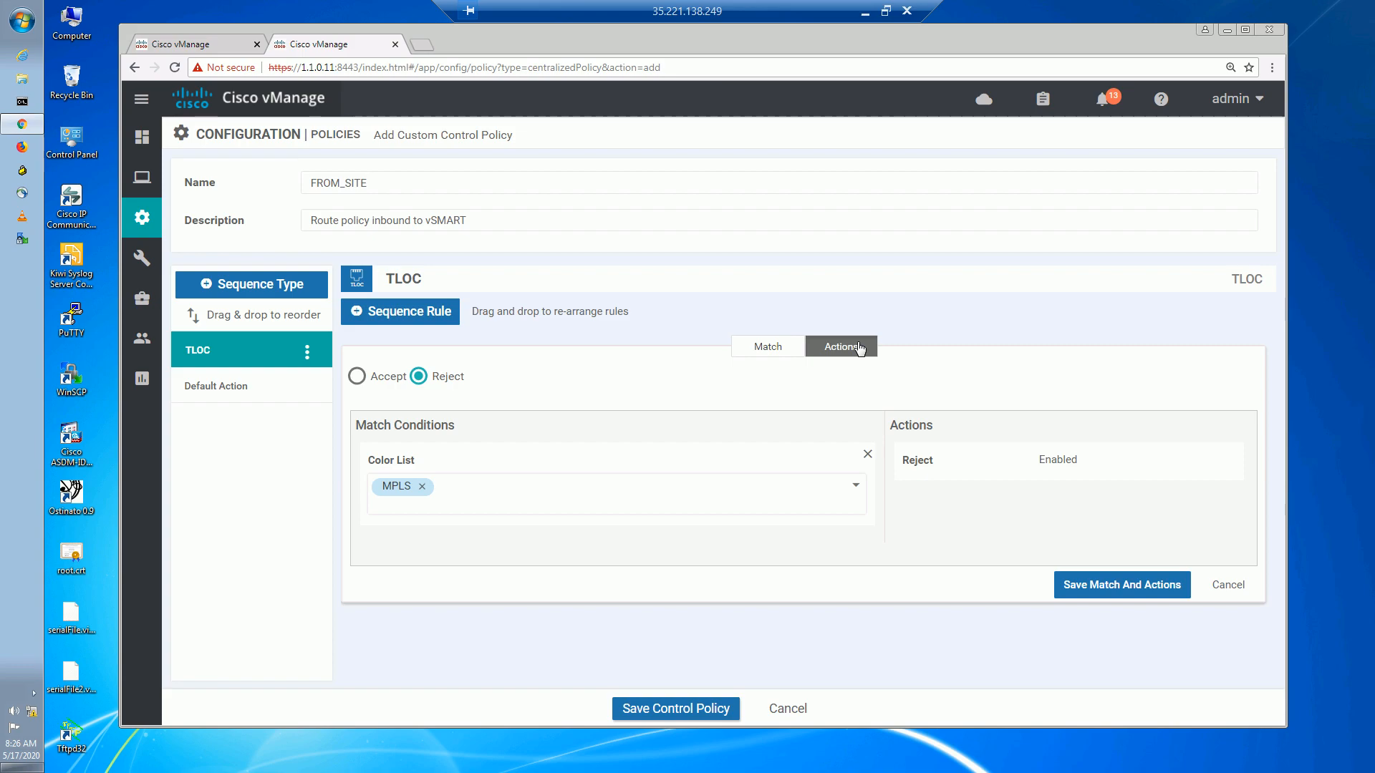
{"action": "left_click", "coordinate": [355, 376]}
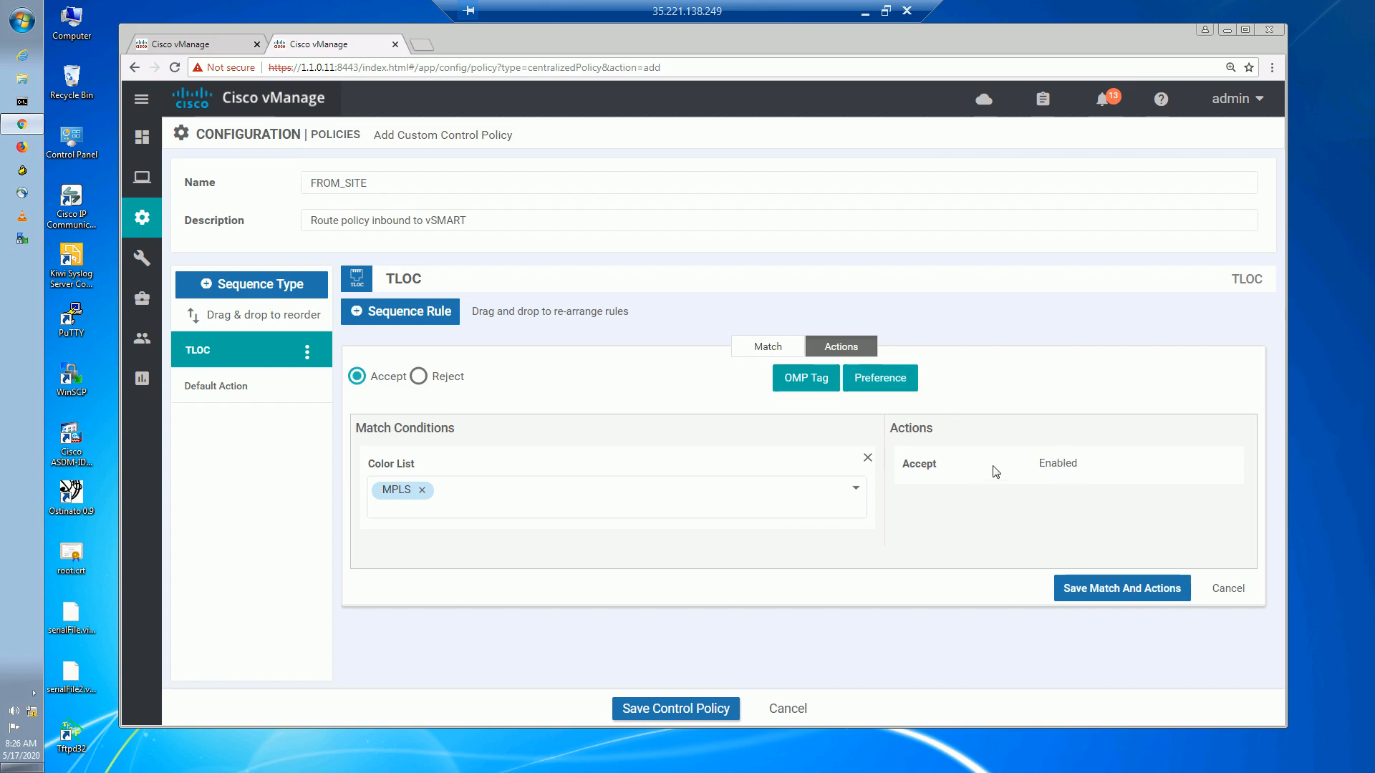
{"action": "left_click", "coordinate": [896, 383]}
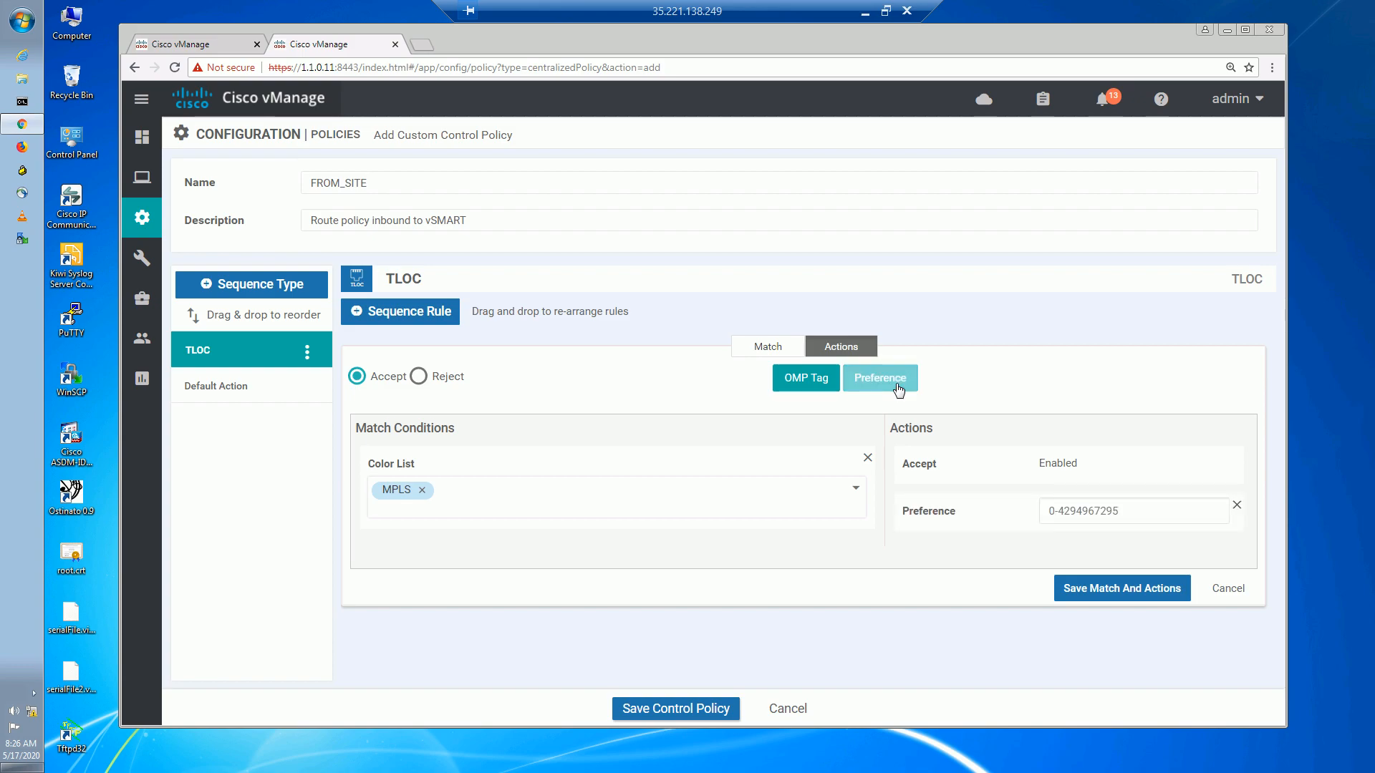
{"action": "left_click", "coordinate": [1072, 510]}
{"action": "type", "text": "200"}
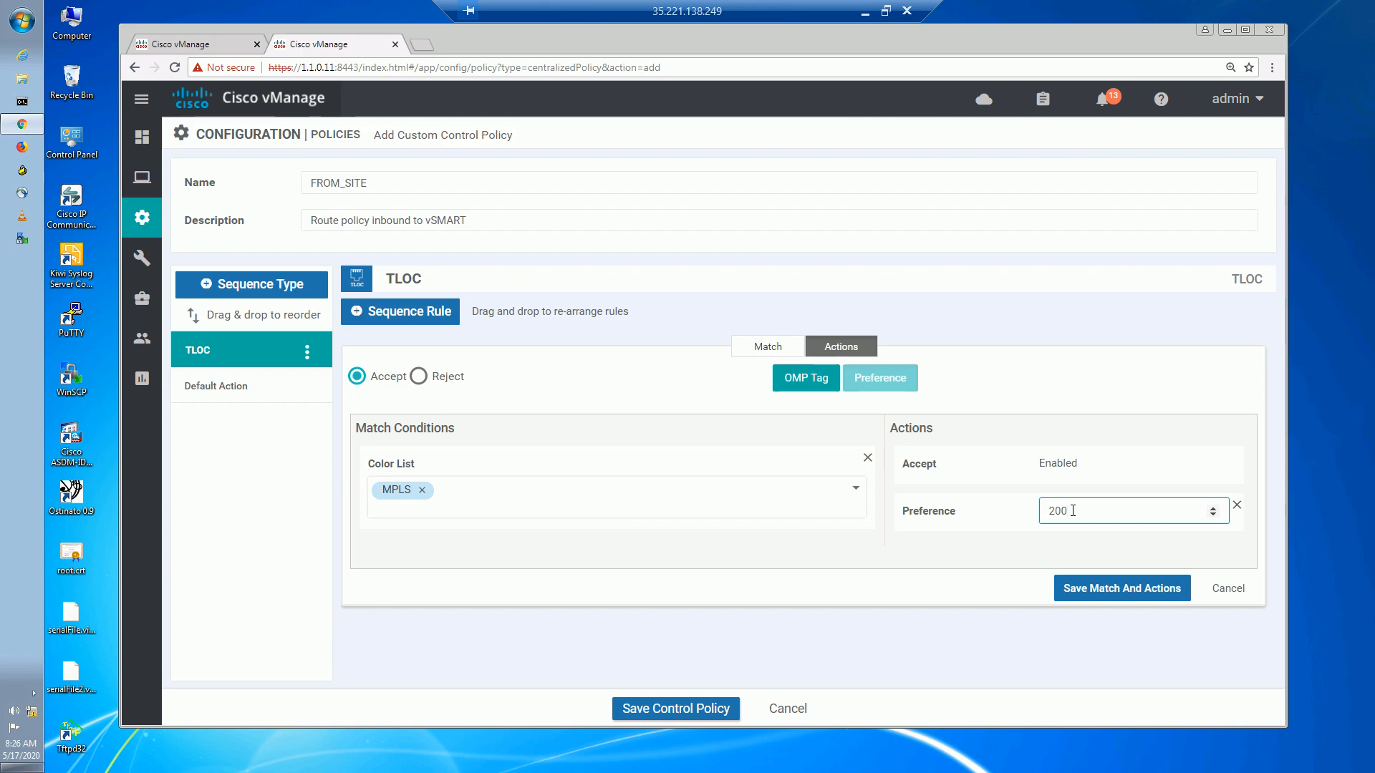
{"action": "left_click", "coordinate": [1121, 588]}
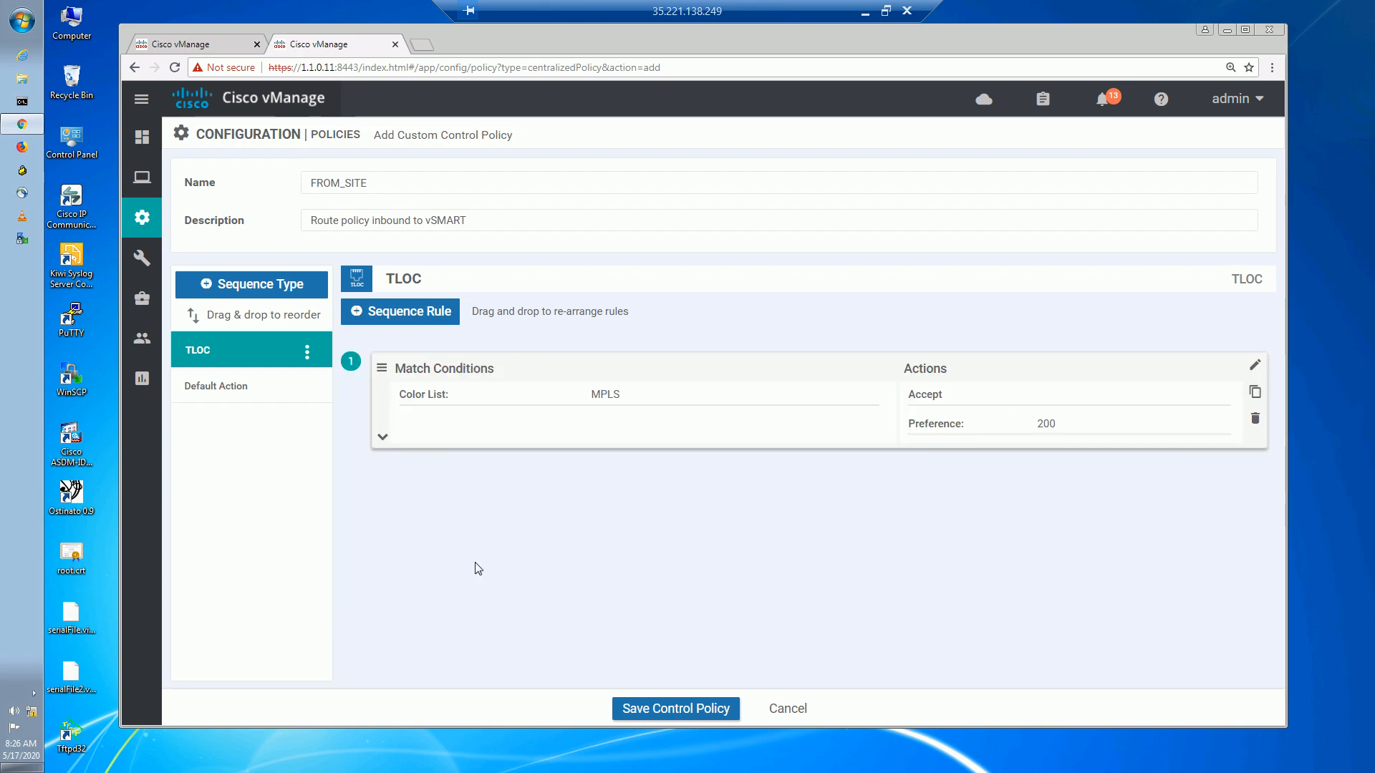
Change the FROM_SITE policy's default action from Reject to Accept.
{"action": "left_click", "coordinate": [245, 391]}
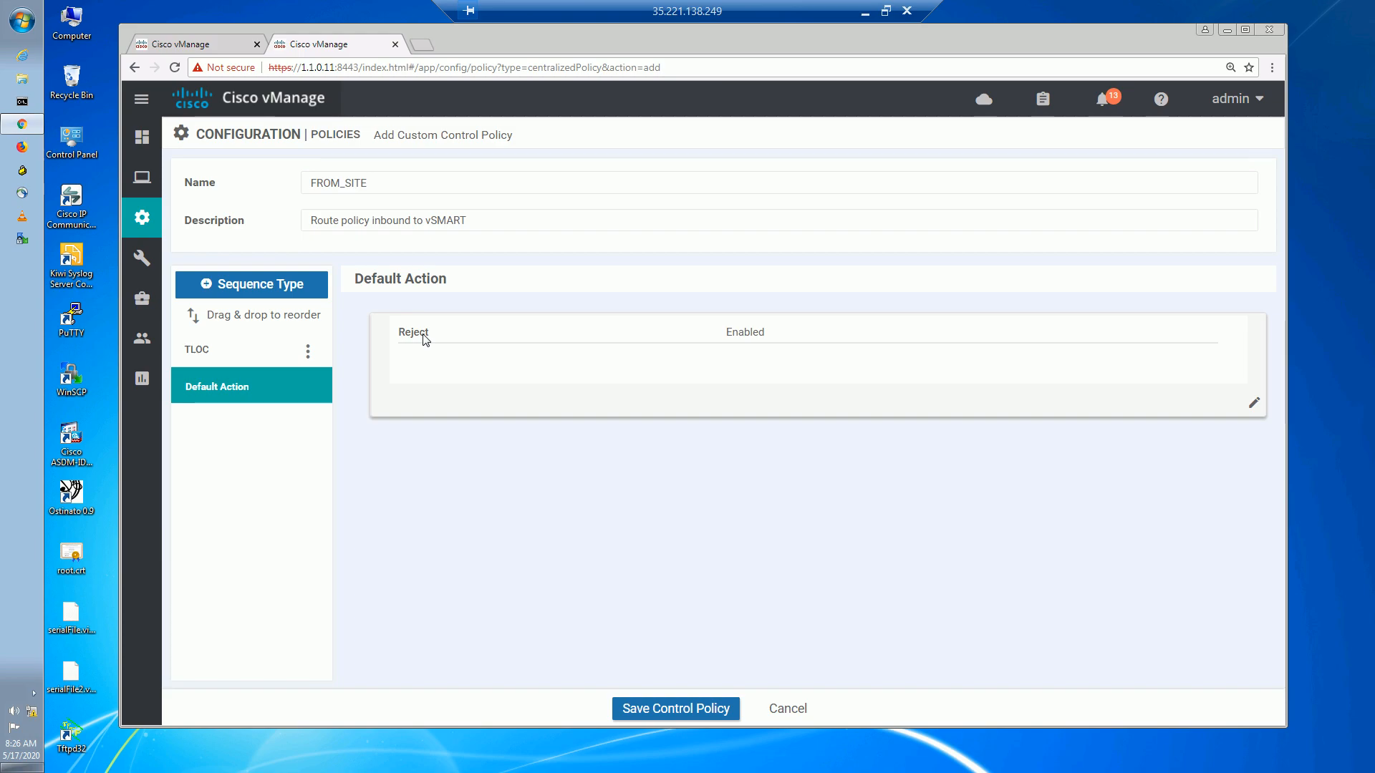
{"action": "left_click", "coordinate": [1254, 405]}
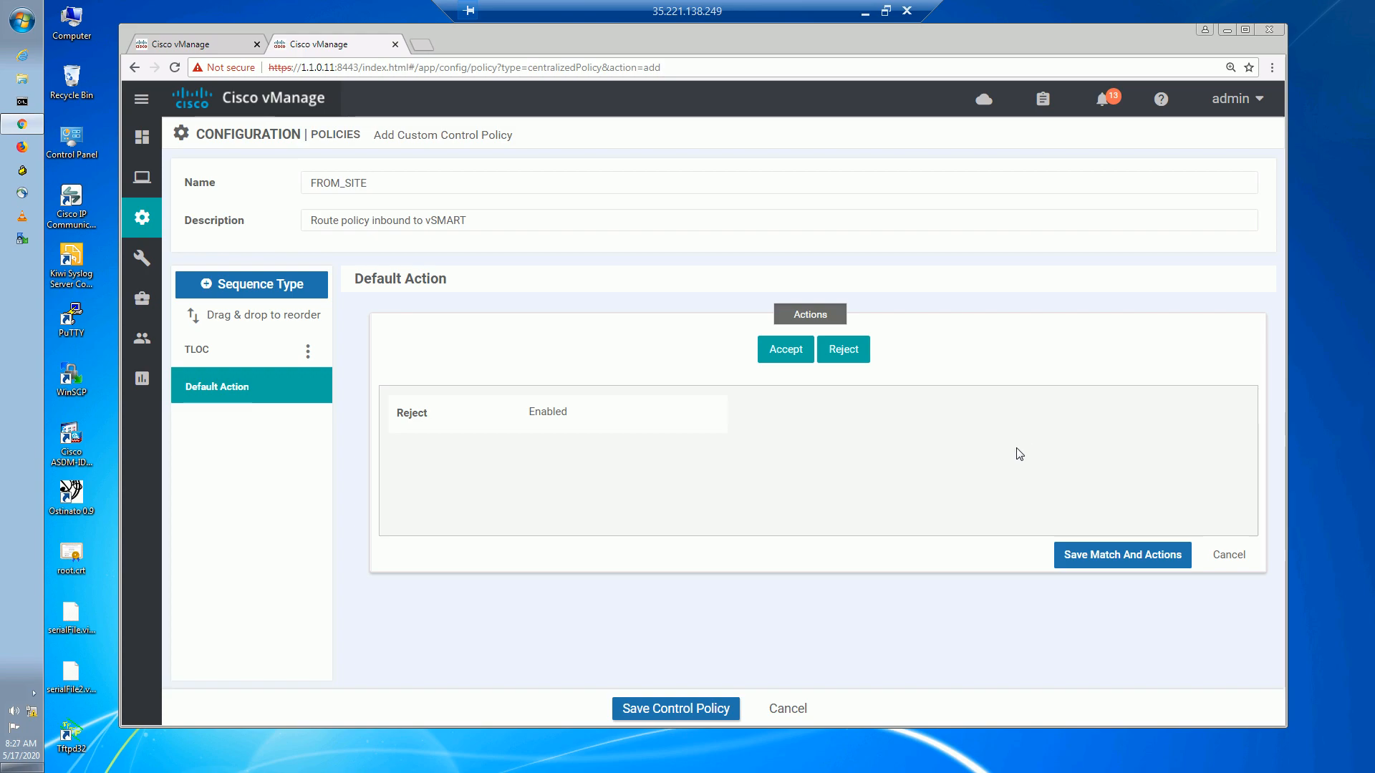
{"action": "left_click", "coordinate": [785, 364]}
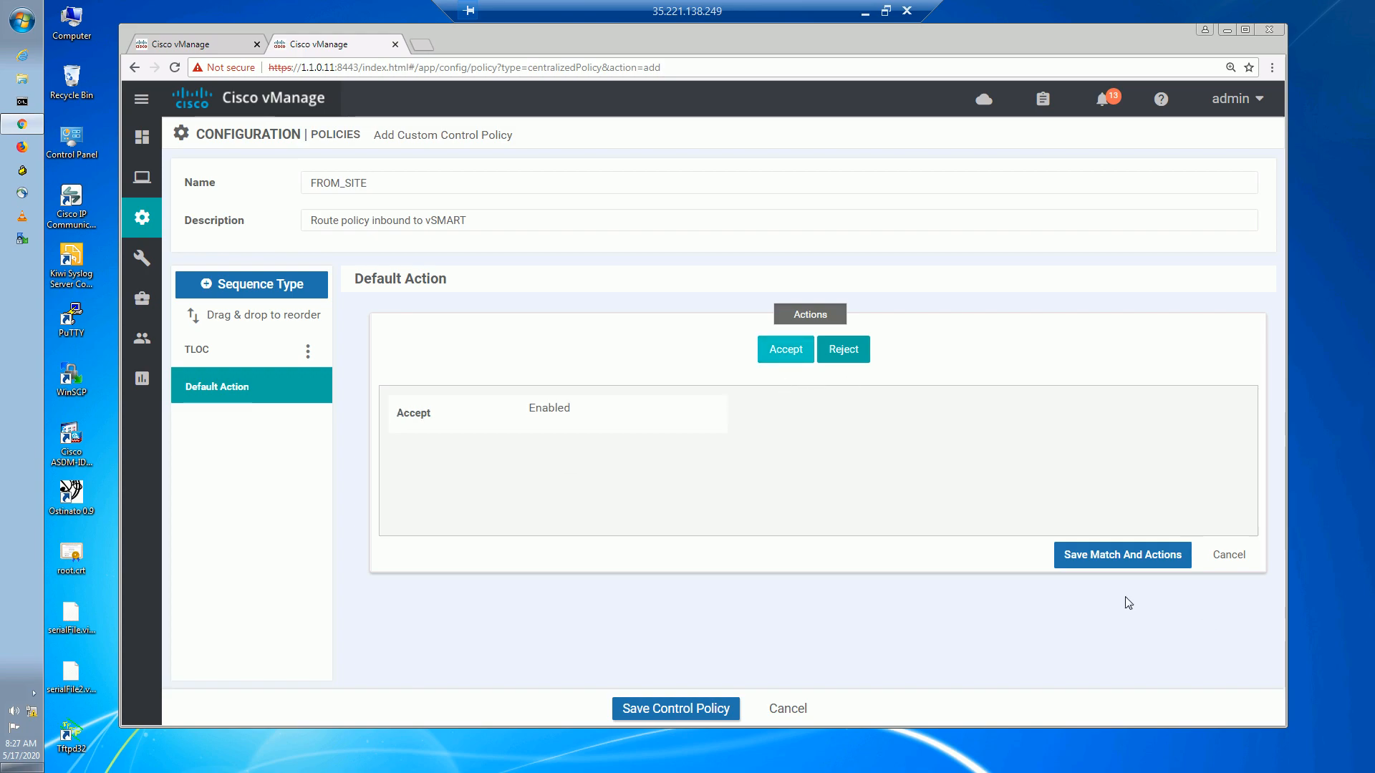
{"action": "left_click", "coordinate": [1139, 564]}
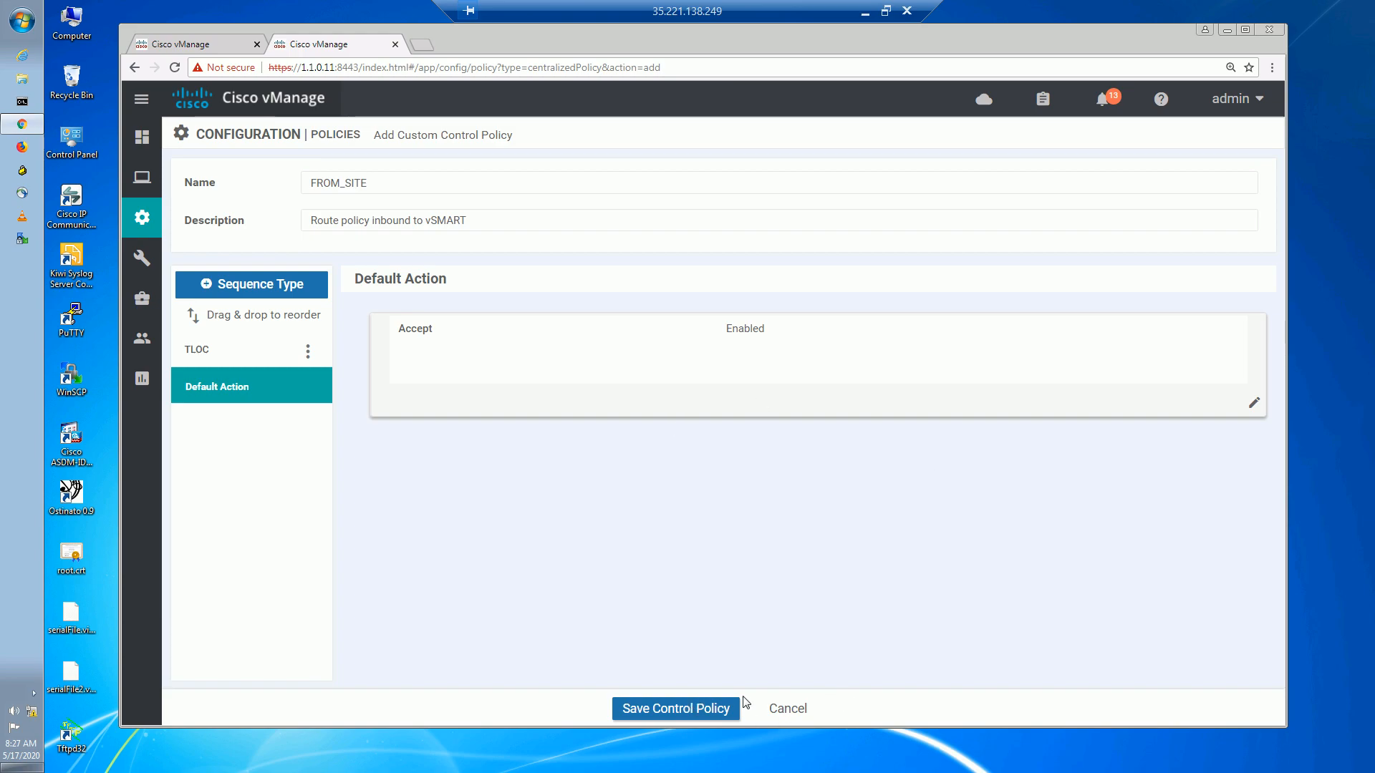
Try saving FROM_SITE, dismiss the duplicate-name error, and cancel back to topology.
{"action": "left_click", "coordinate": [701, 707]}
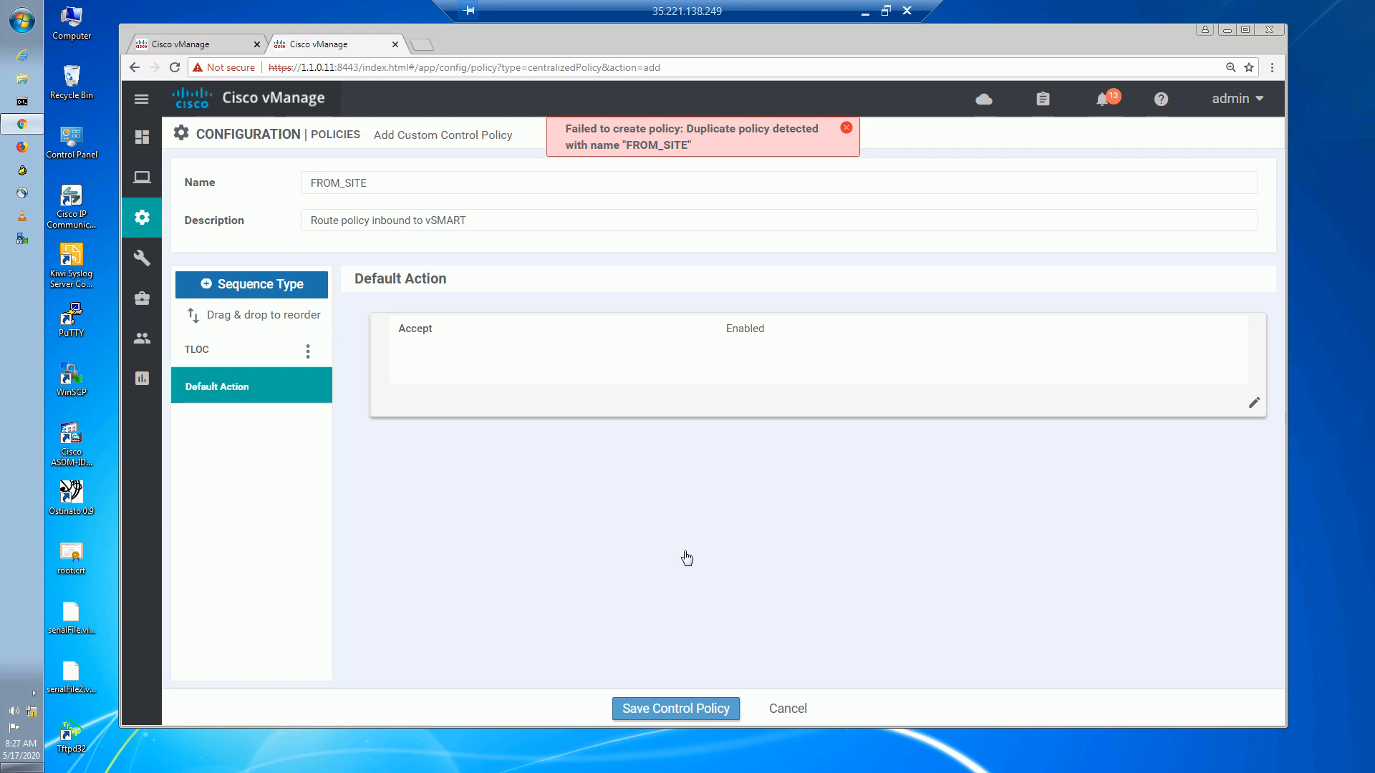
{"action": "left_click", "coordinate": [847, 131]}
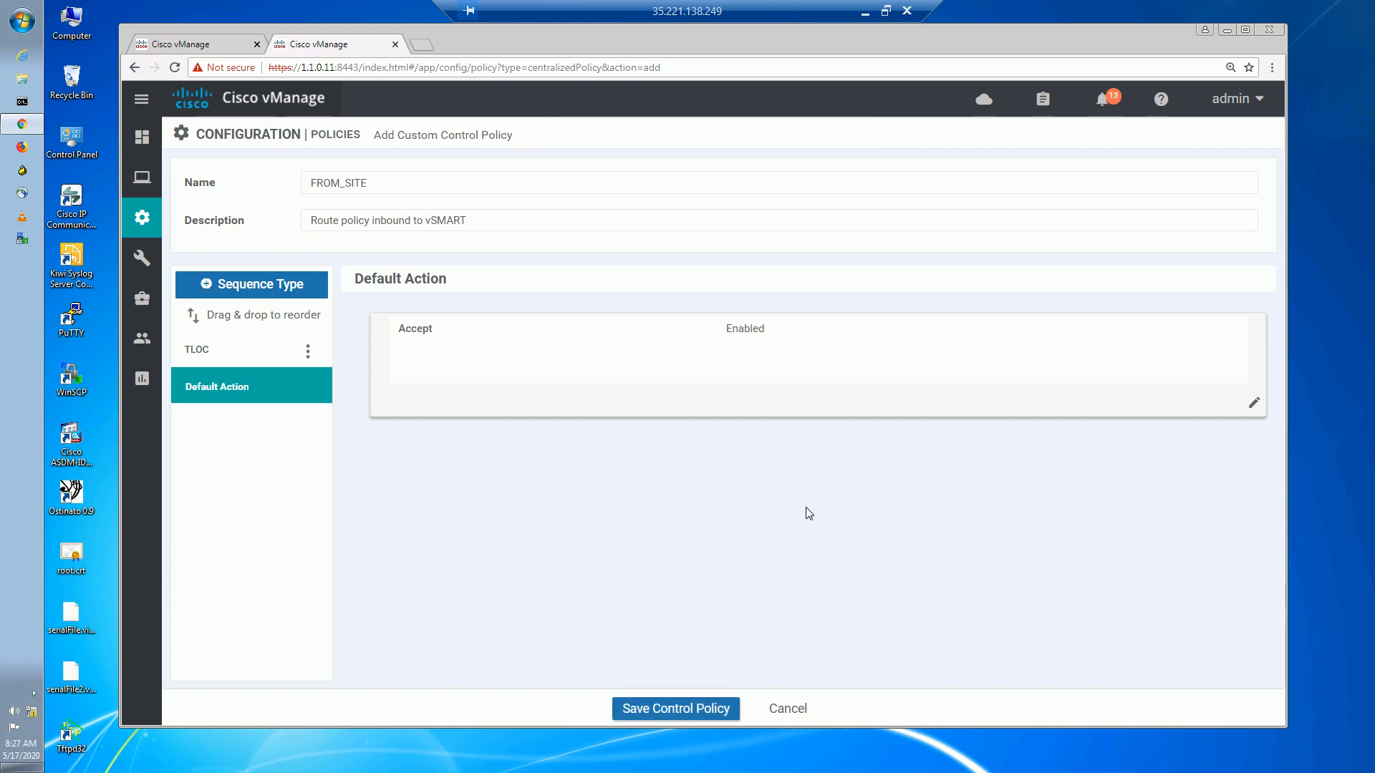
{"action": "left_click", "coordinate": [791, 709]}
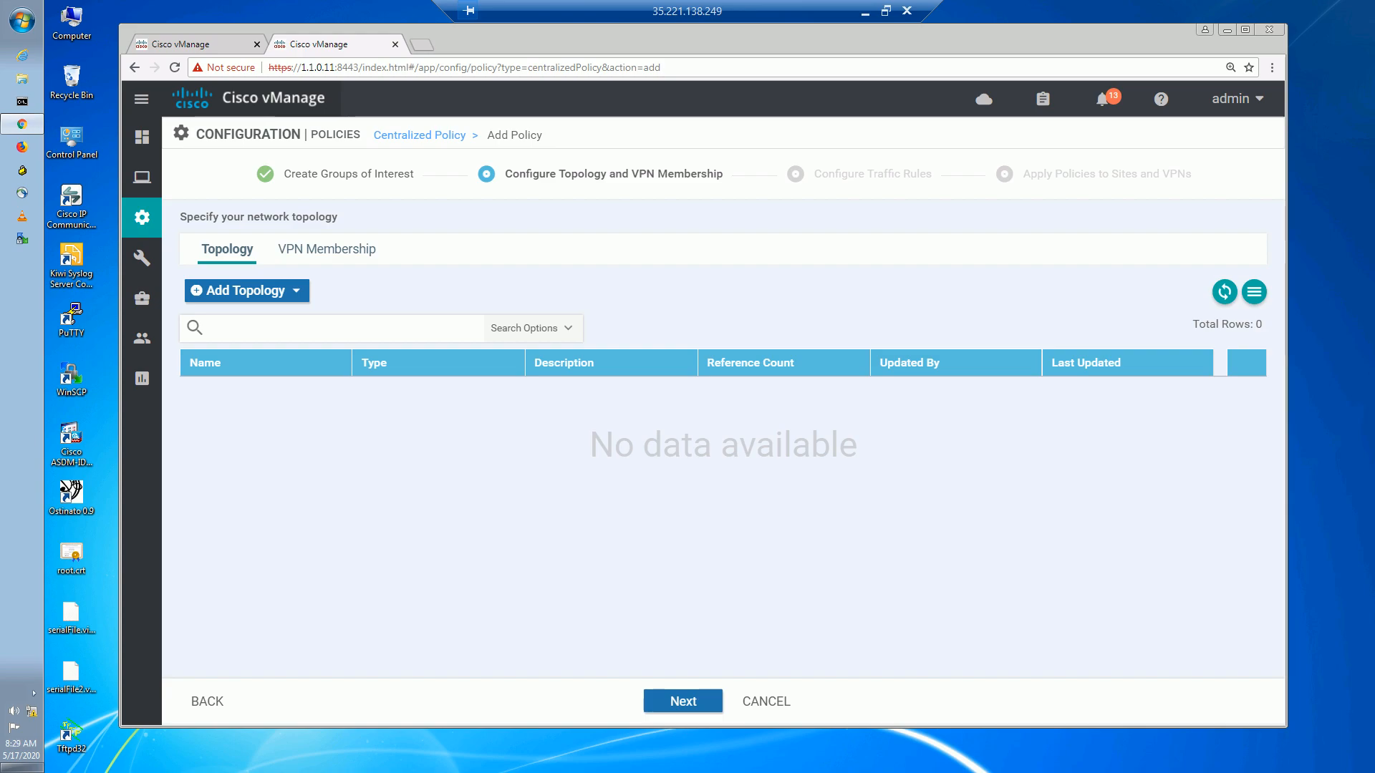
Import the existing FROM_SITE Custom Control topology and continue to Configure Traffic Rules.
{"action": "left_click", "coordinate": [296, 290]}
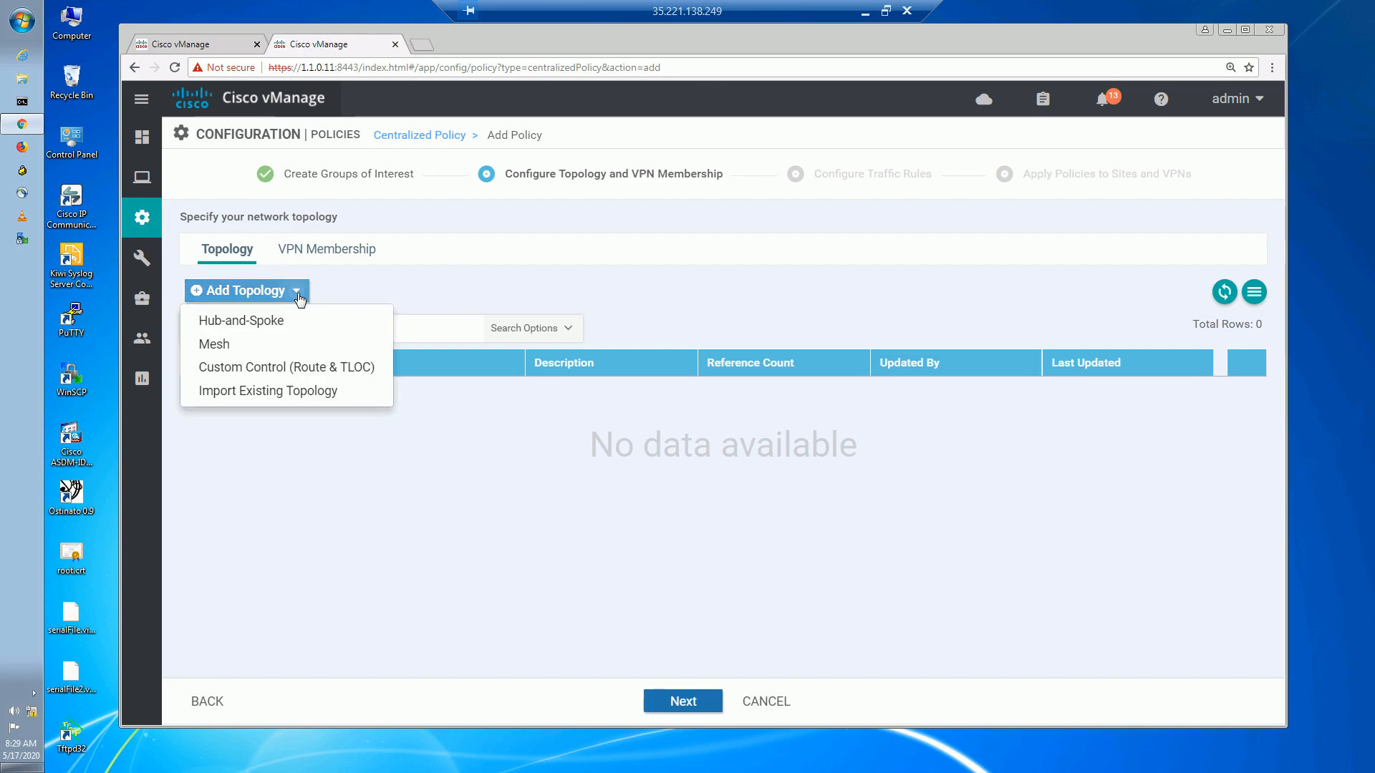
{"action": "left_click", "coordinate": [304, 391]}
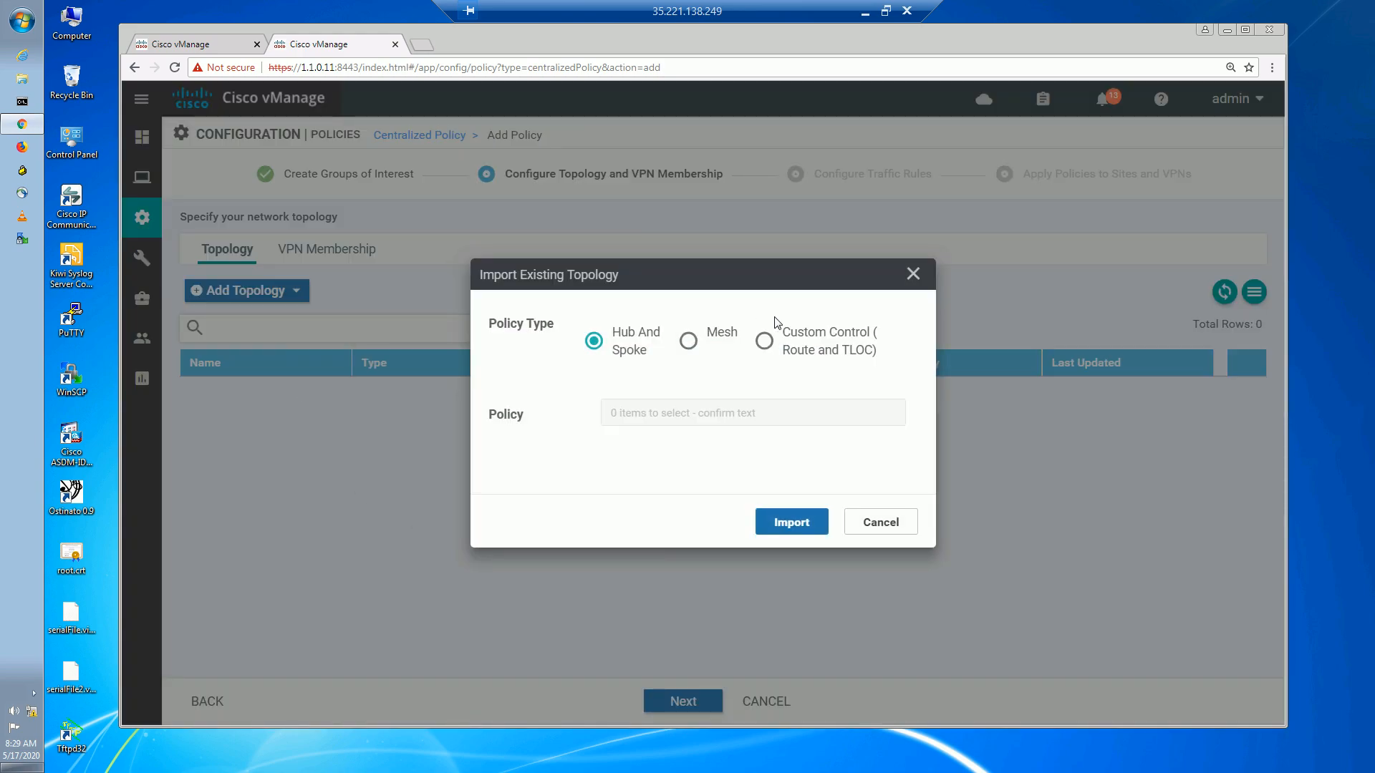
{"action": "left_click", "coordinate": [765, 342]}
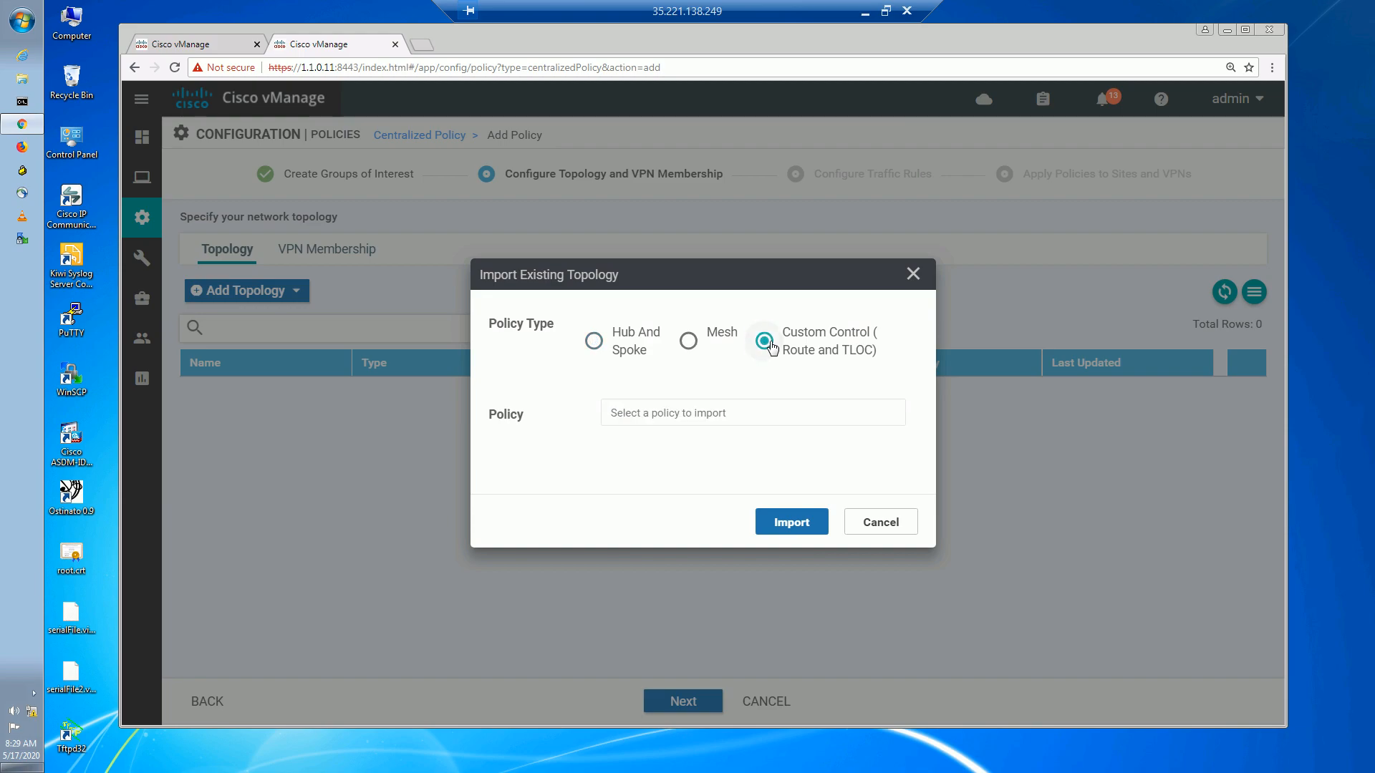
{"action": "left_click", "coordinate": [779, 419]}
{"action": "left_click", "coordinate": [711, 469]}
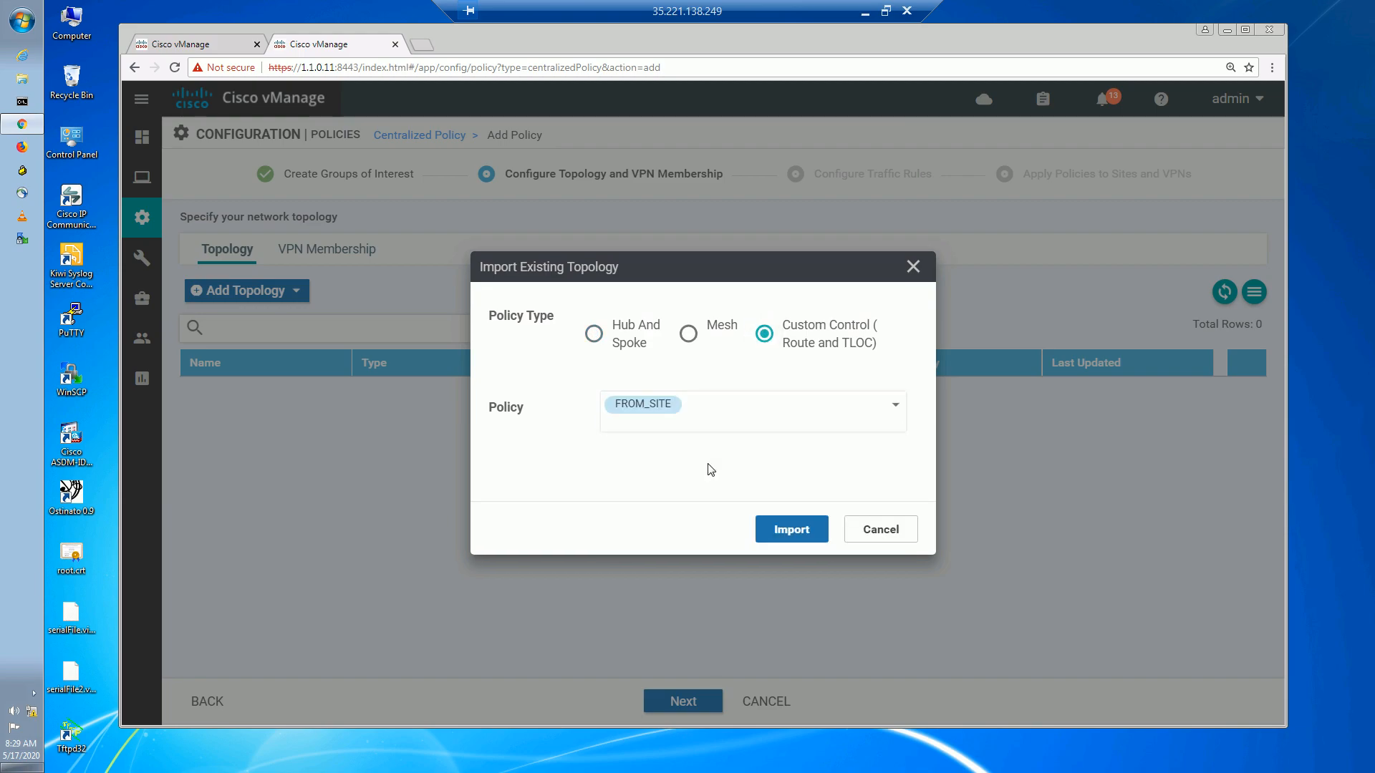
{"action": "left_click", "coordinate": [788, 534]}
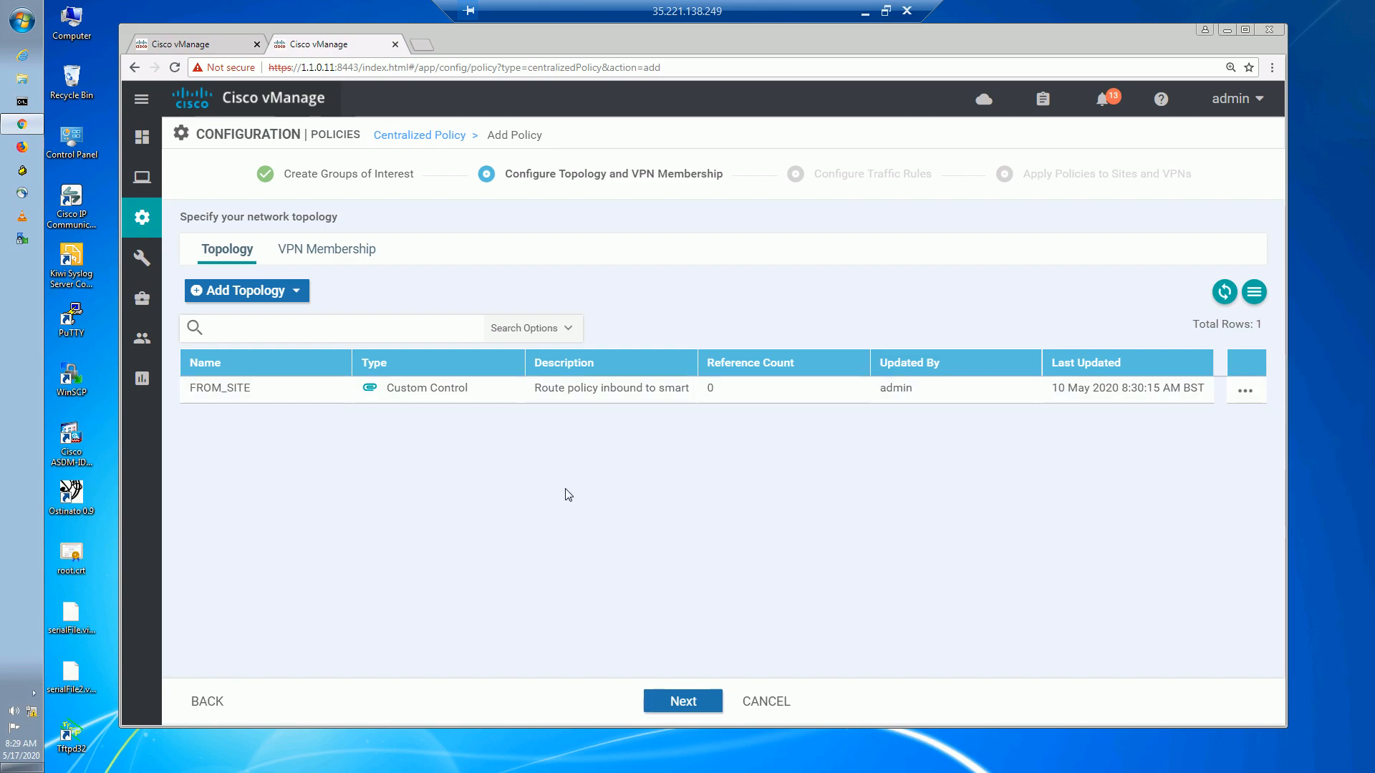
{"action": "left_click", "coordinate": [1243, 394]}
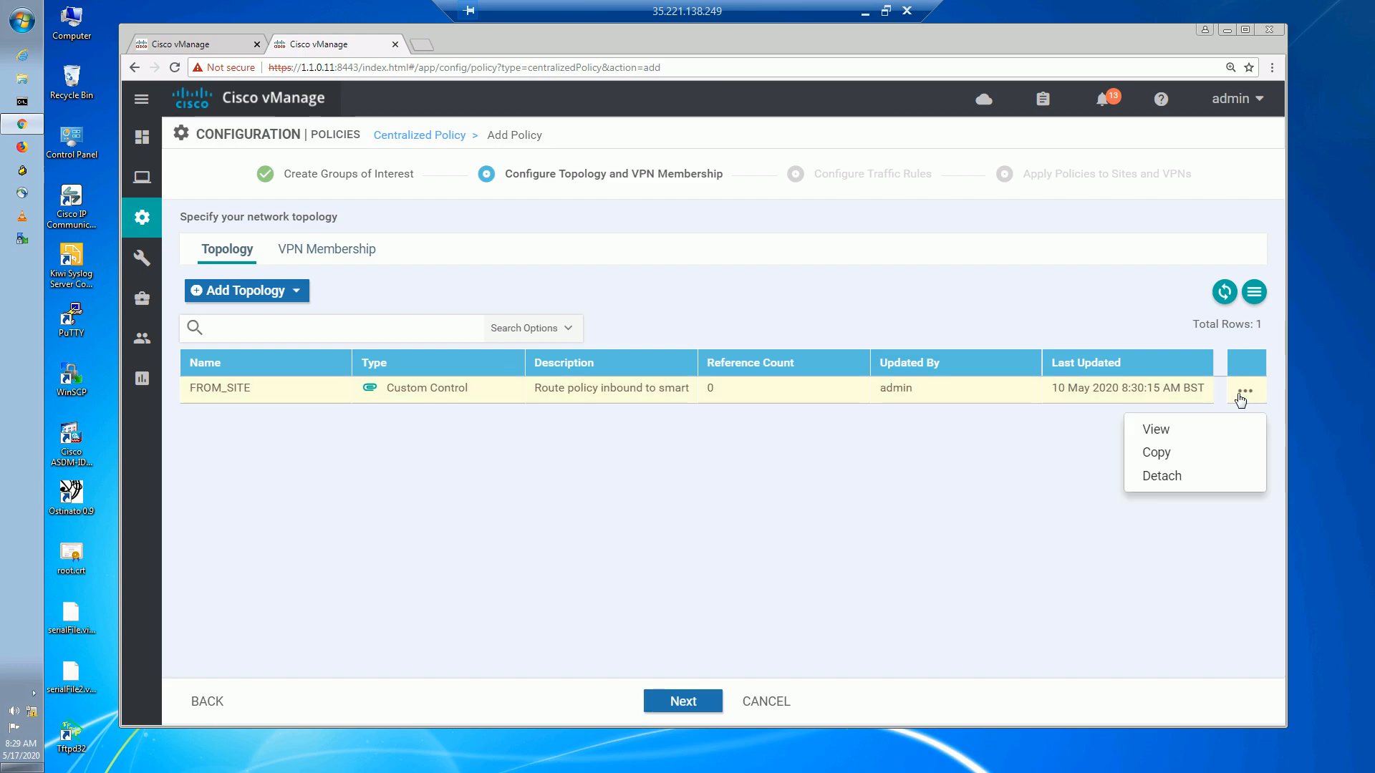
{"action": "left_click", "coordinate": [889, 534]}
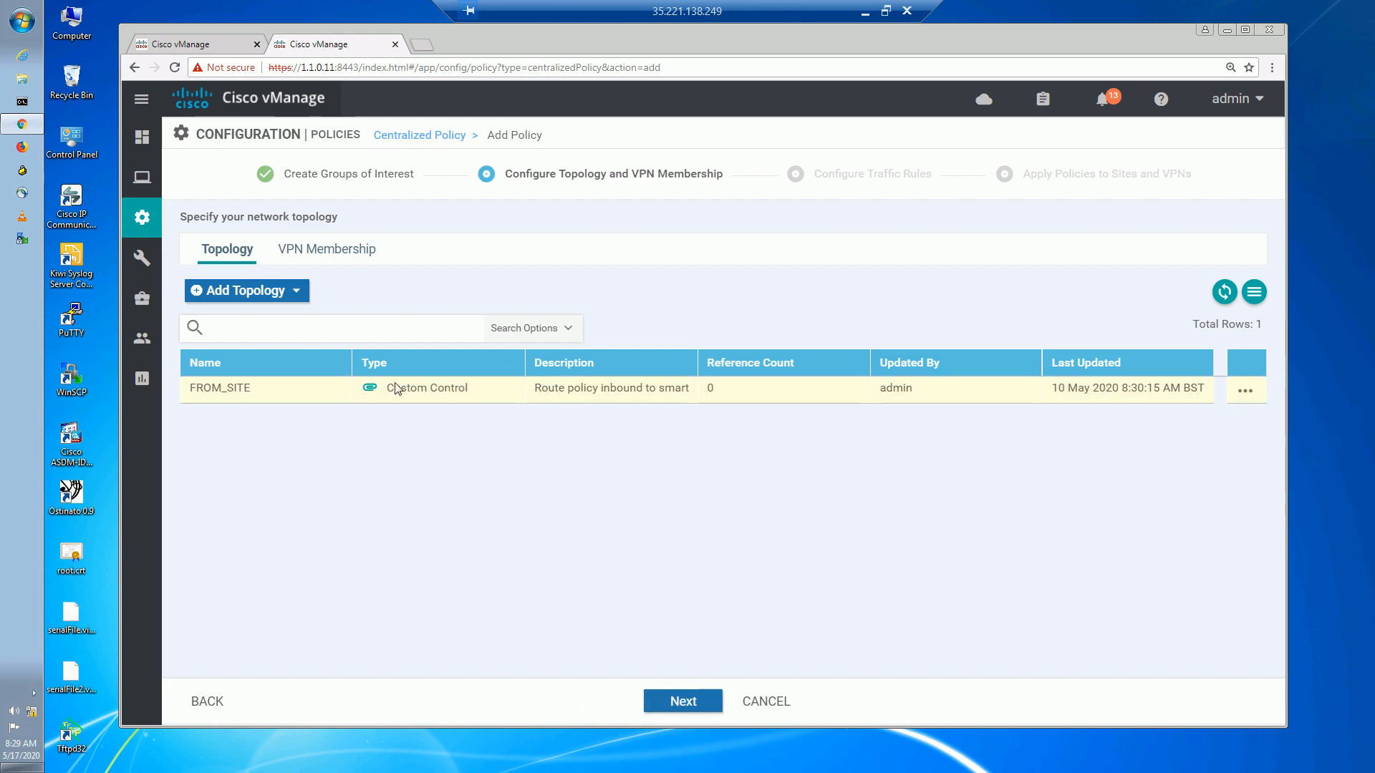
{"action": "left_click", "coordinate": [705, 702]}
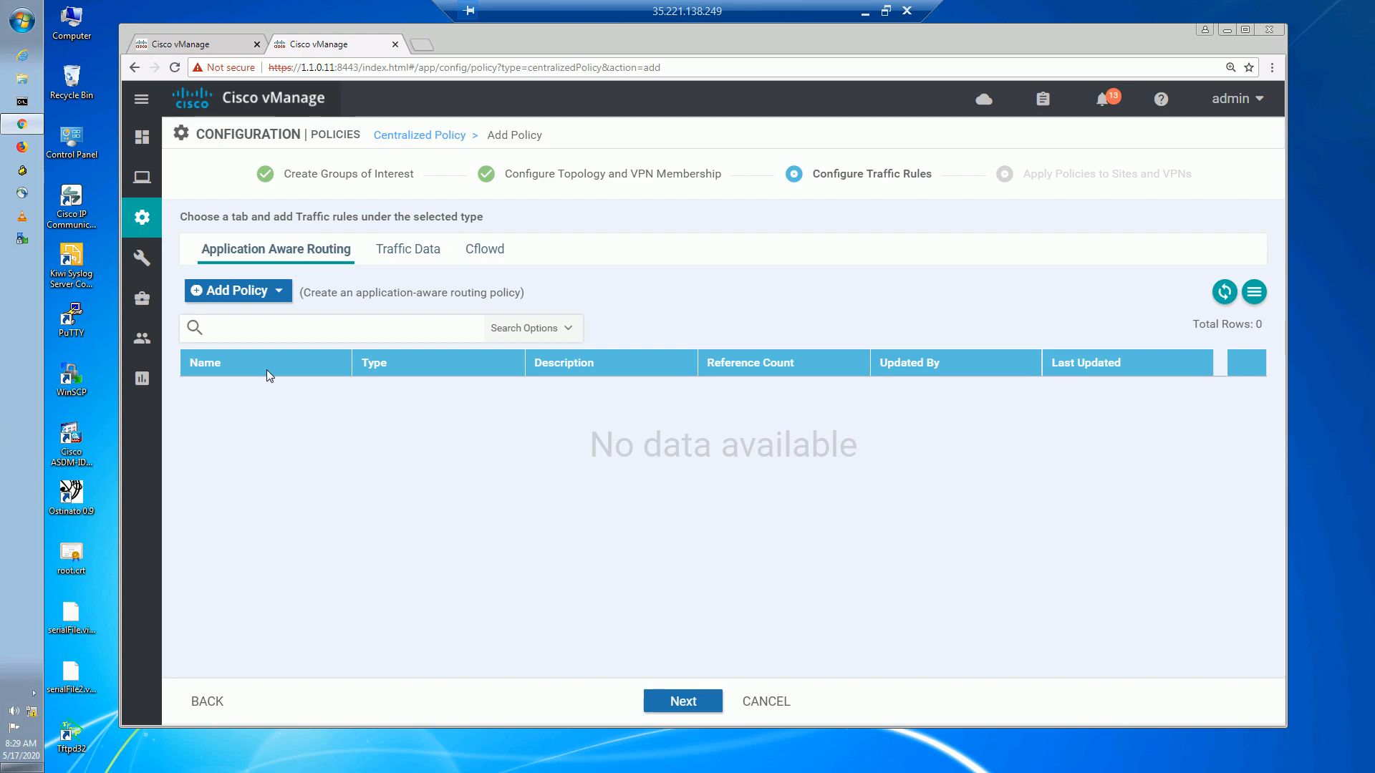
Go to Apply Policies to Sites and VPNs and add a new site list under FROM_SITE.
{"action": "left_click", "coordinate": [692, 701]}
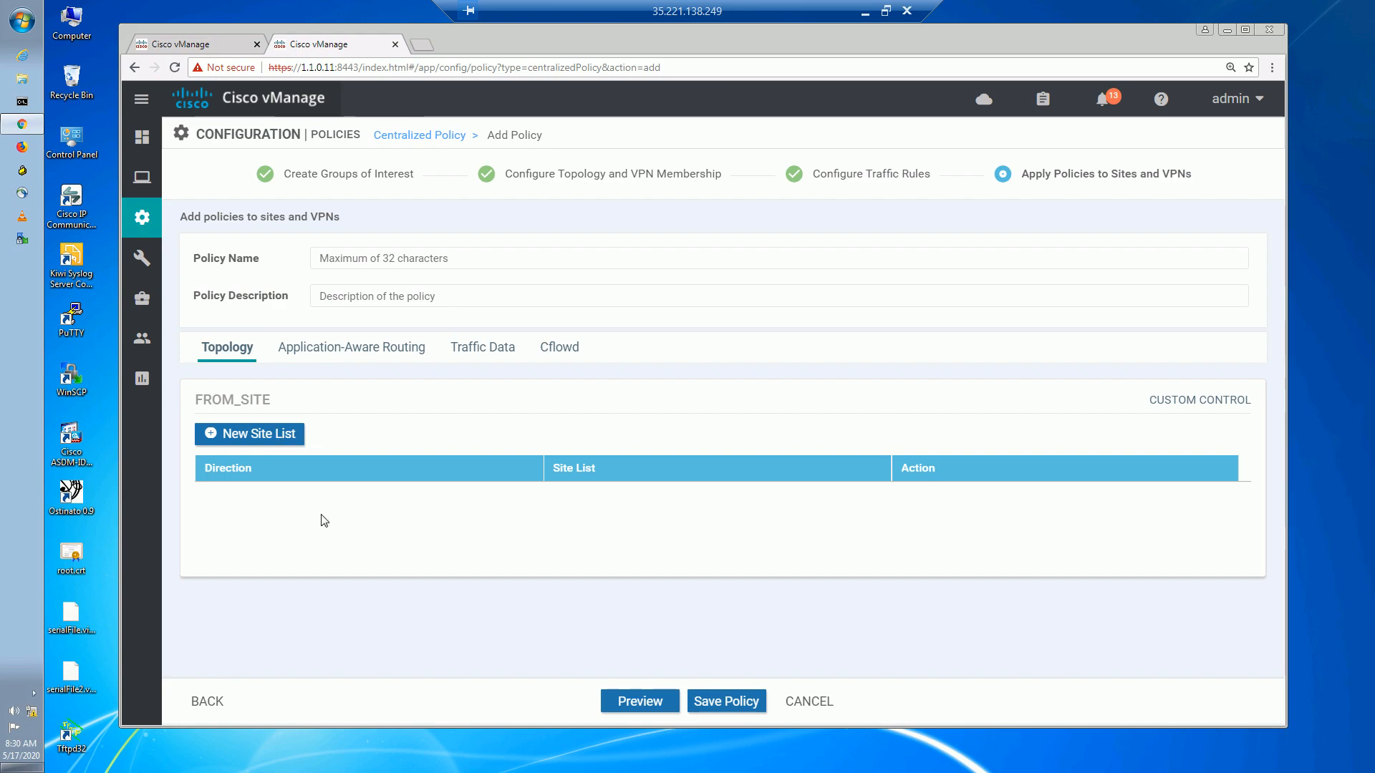
{"action": "left_click", "coordinate": [250, 435]}
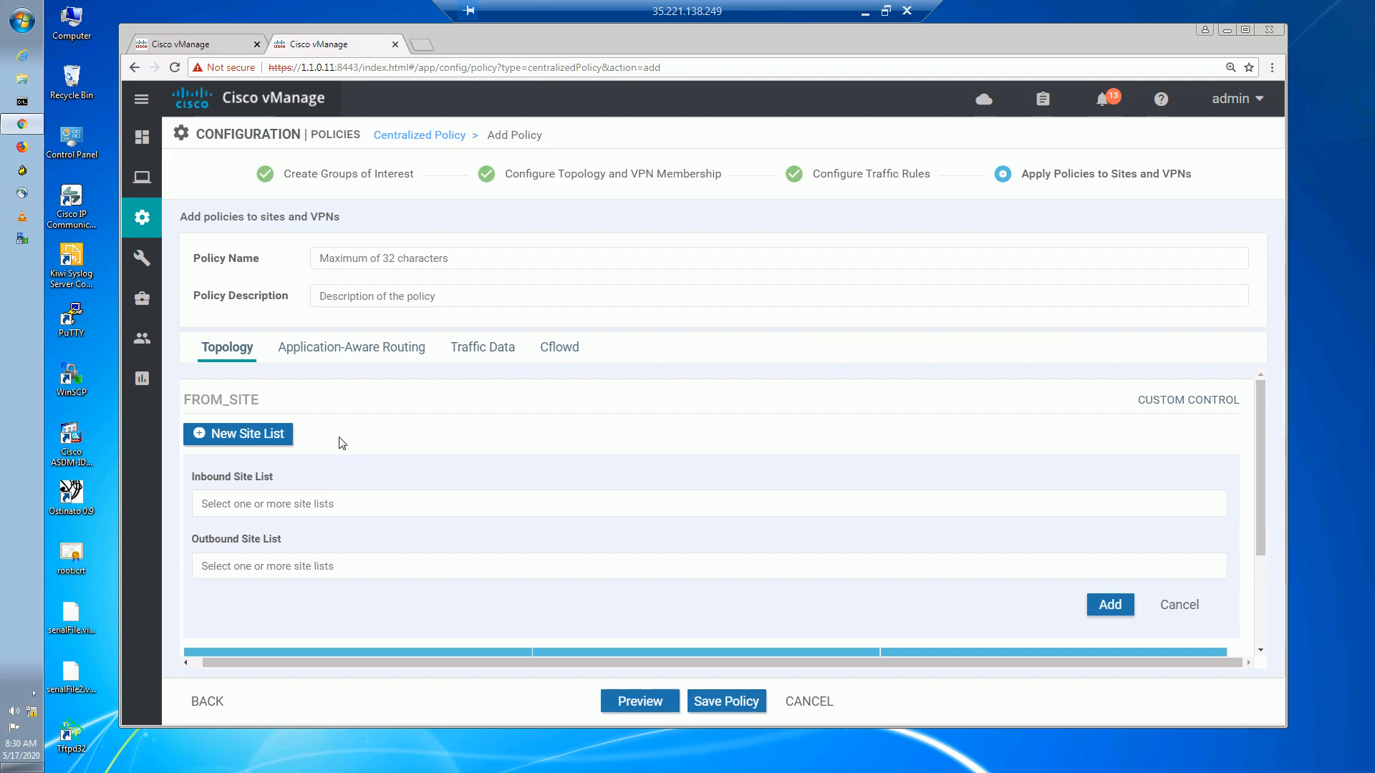
Apply FROM_SITE inbound to the SITE_ALL site list and attempt to save the policy.
{"action": "left_click", "coordinate": [263, 508]}
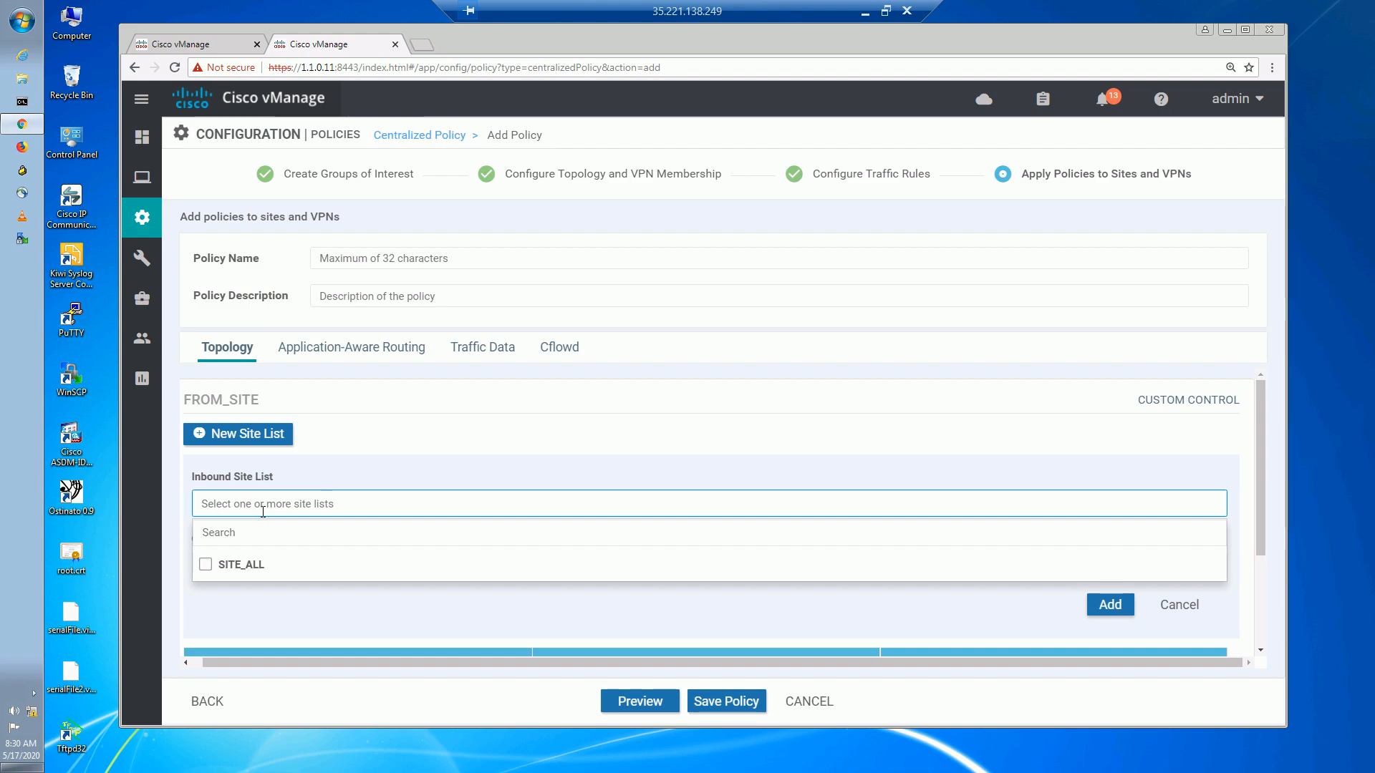
{"action": "left_click", "coordinate": [209, 565]}
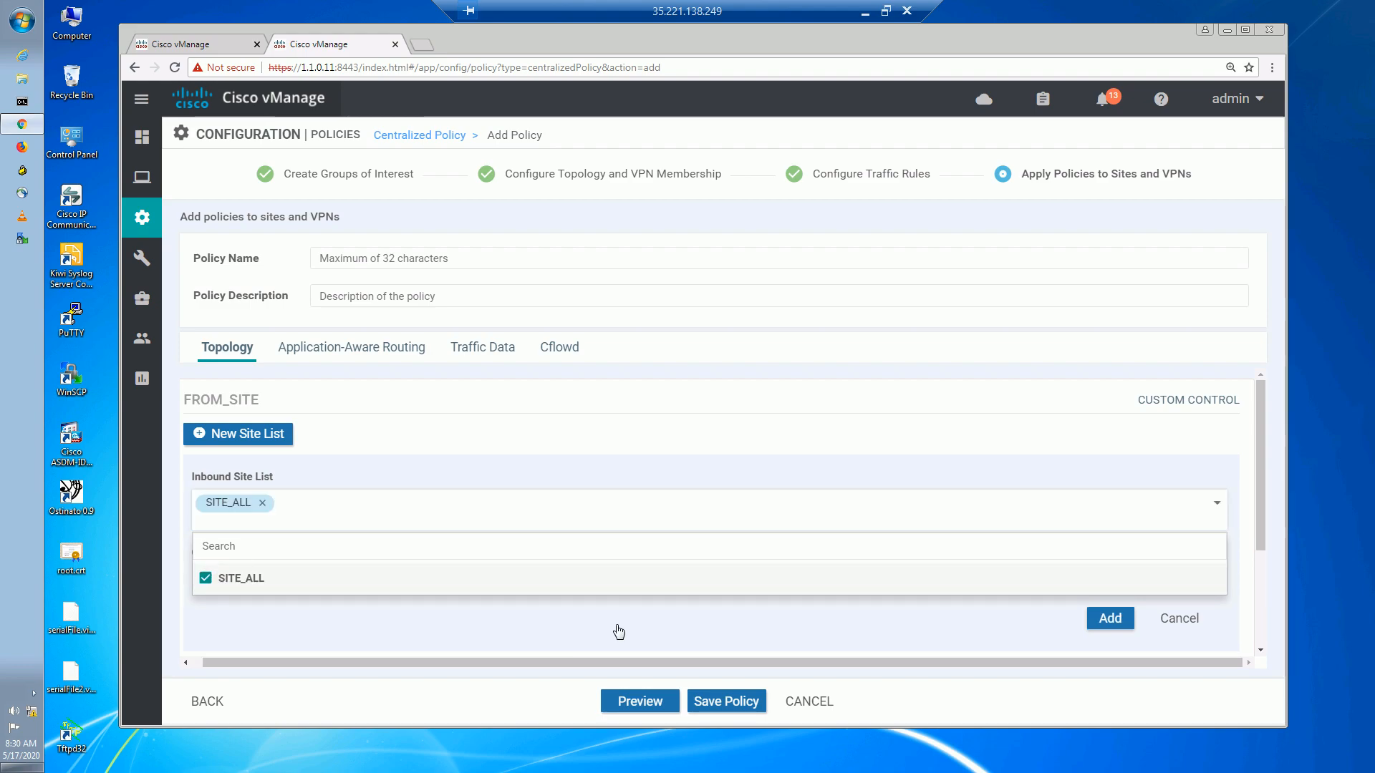
{"action": "left_click", "coordinate": [1070, 638]}
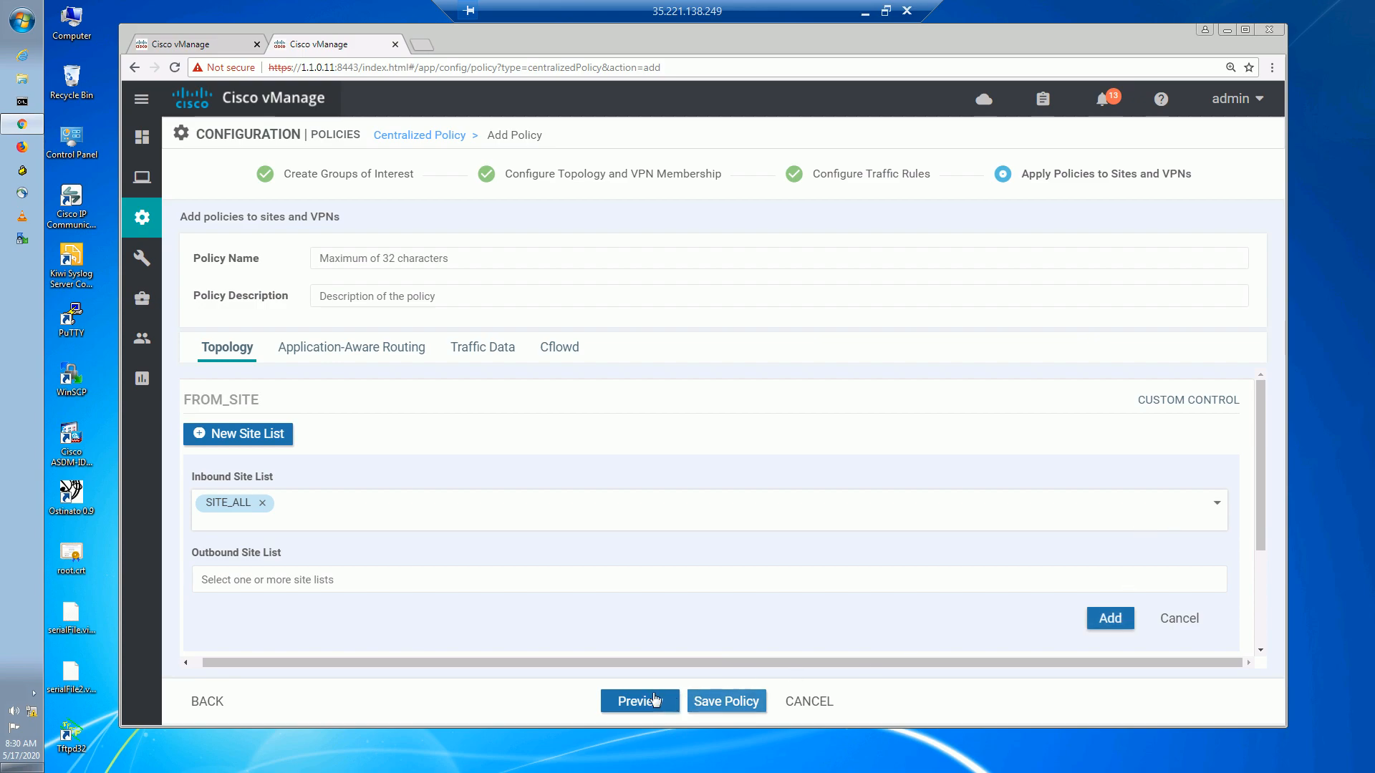
{"action": "scroll", "coordinate": [641, 485], "scroll_direction": "down", "scroll_amount": 2}
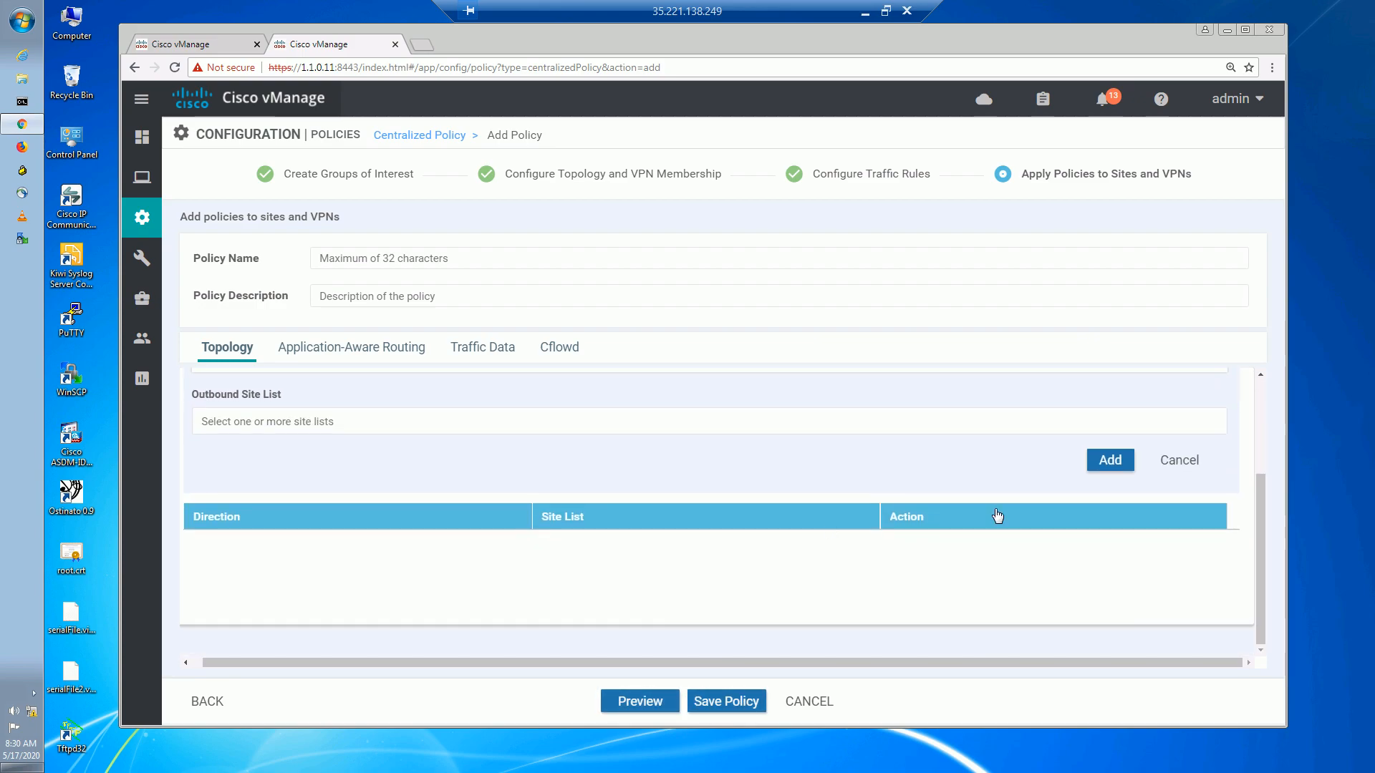
{"action": "left_click", "coordinate": [1111, 461]}
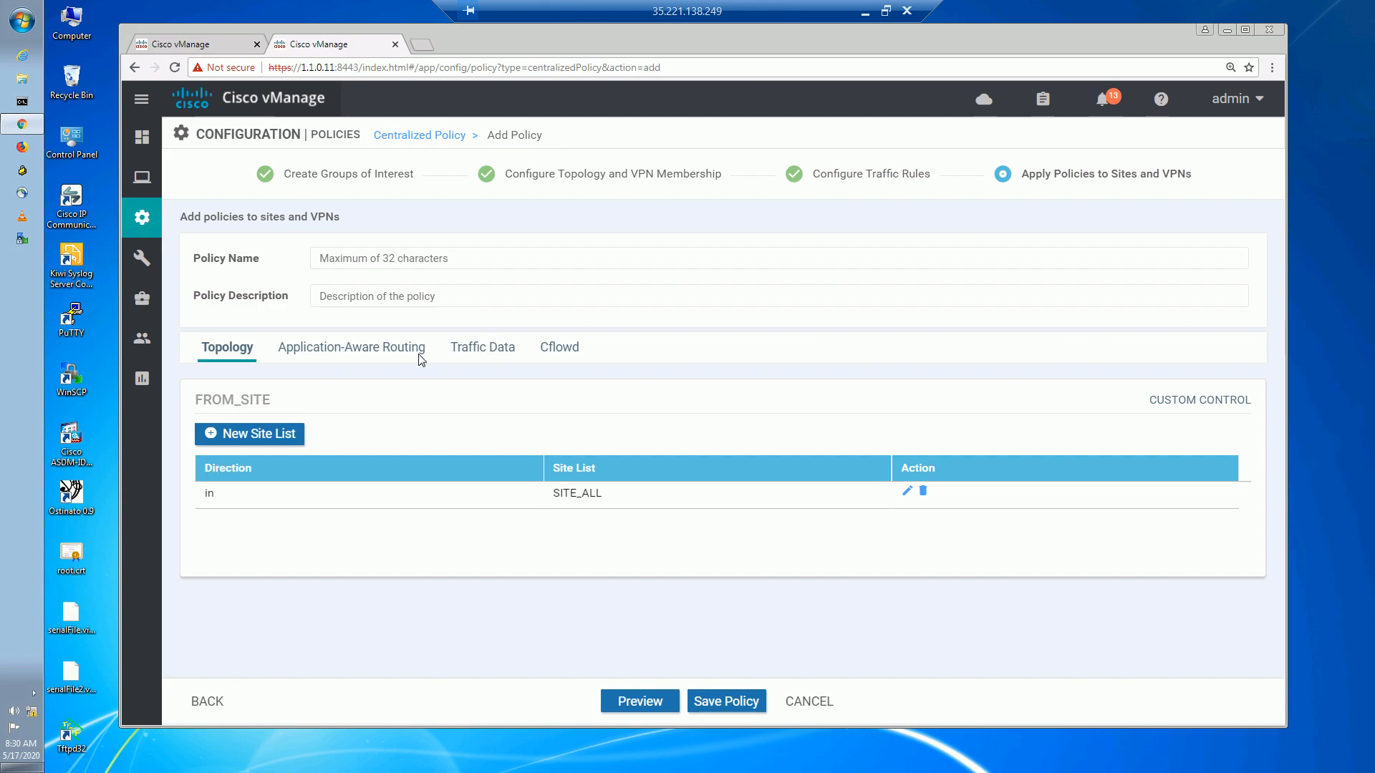
{"action": "left_click", "coordinate": [726, 704]}
Enter CTRL_POL as both the policy name and description, then save the centralized policy.
{"action": "left_click", "coordinate": [396, 260]}
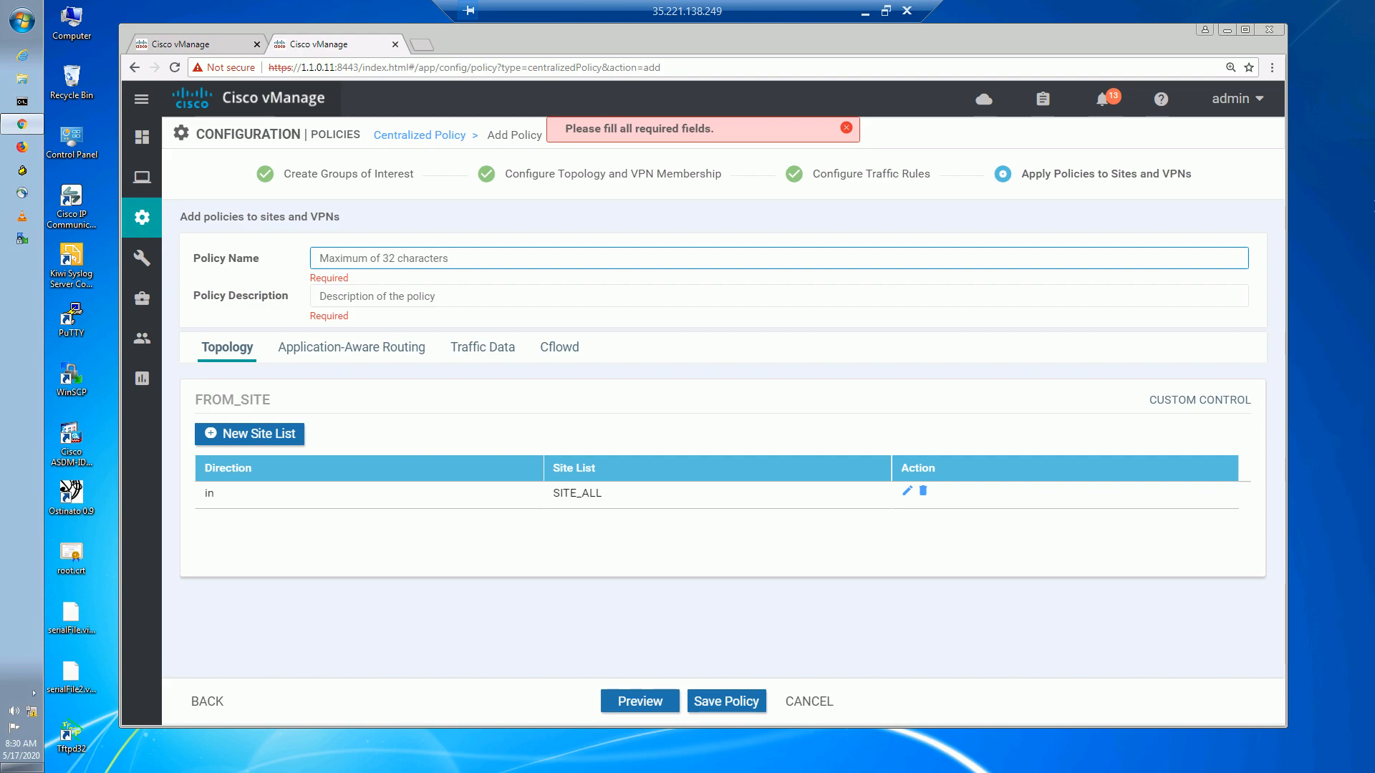
{"action": "type", "text": "CTRL"}
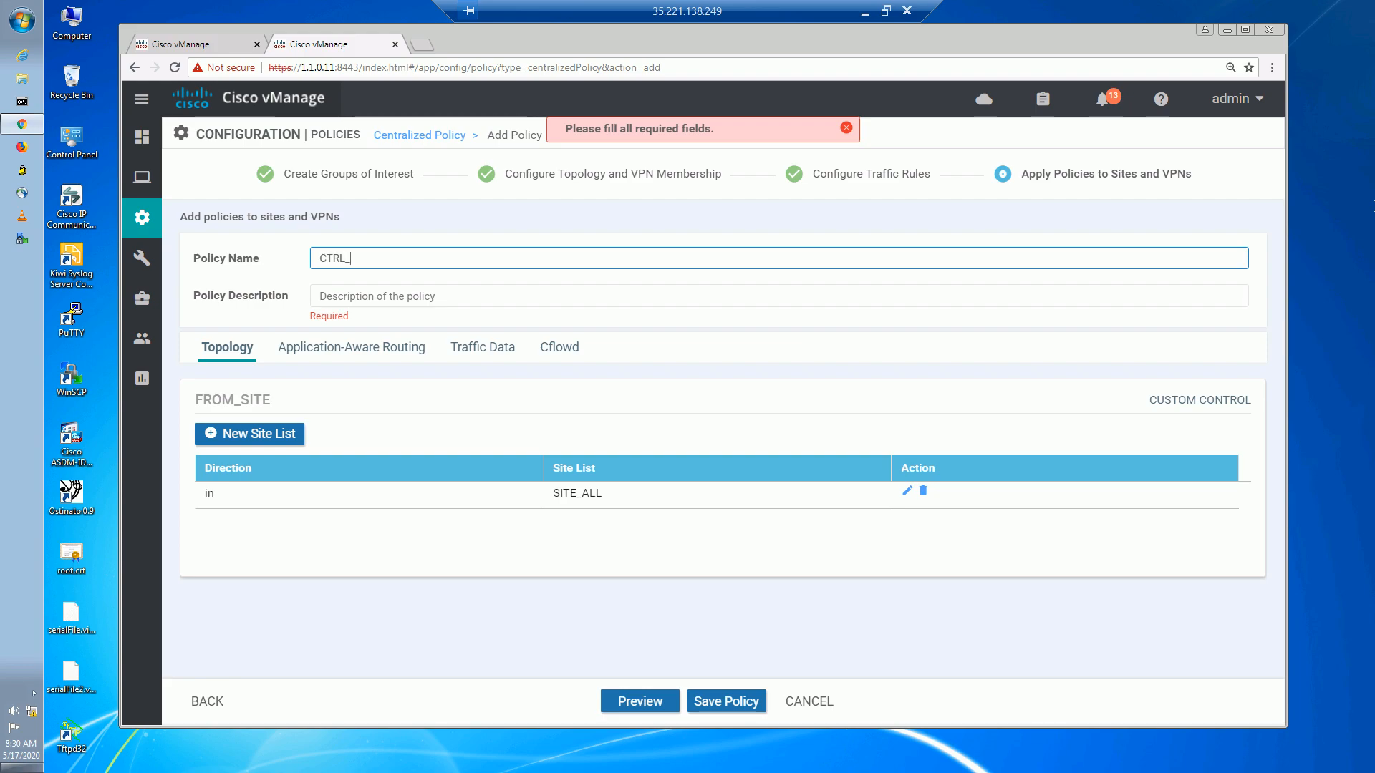
{"action": "type", "text": "_POL"}
{"action": "left_click_drag", "start_coordinate": [1224, 220], "coordinate": [422, 211]}
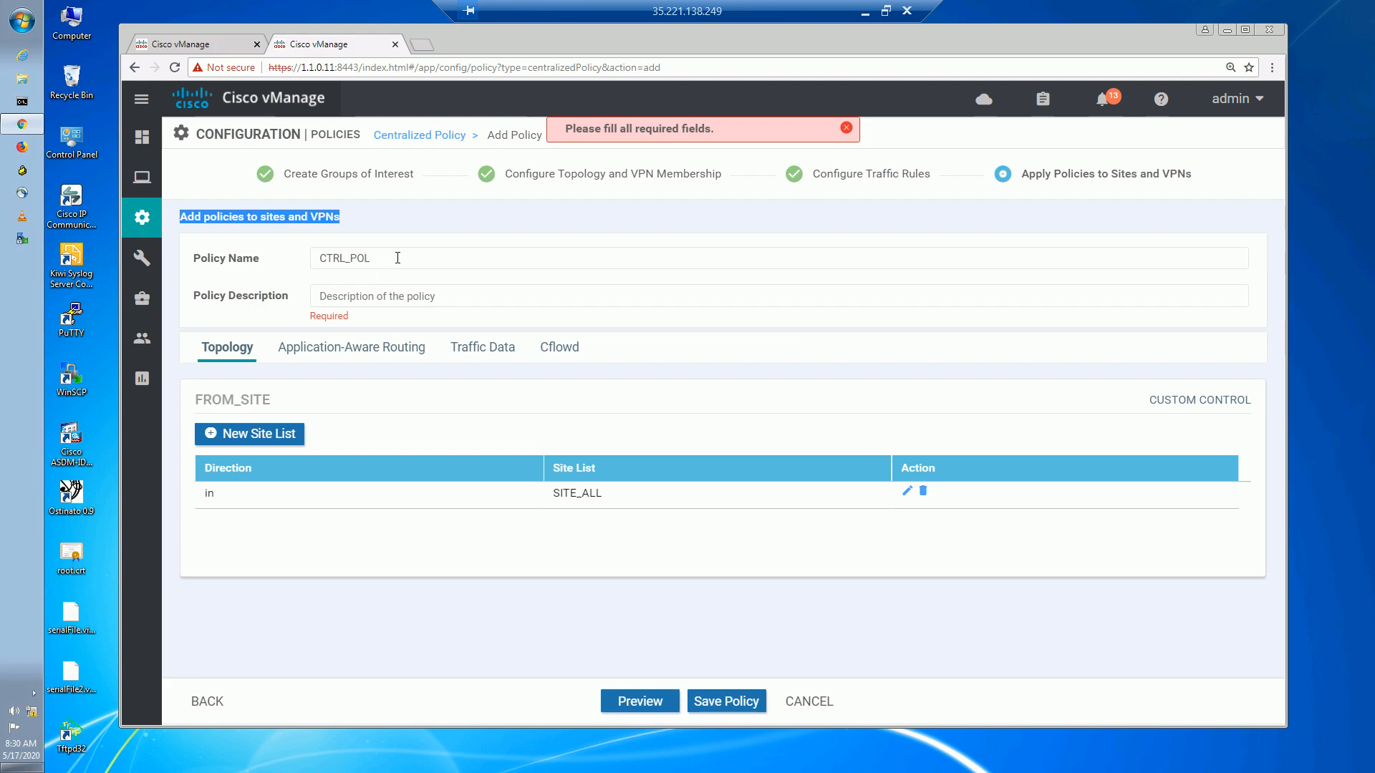
{"action": "left_click", "coordinate": [388, 258]}
{"action": "left_click_drag", "start_coordinate": [388, 258], "coordinate": [293, 269]}
{"action": "key", "text": "ctrl+c"}
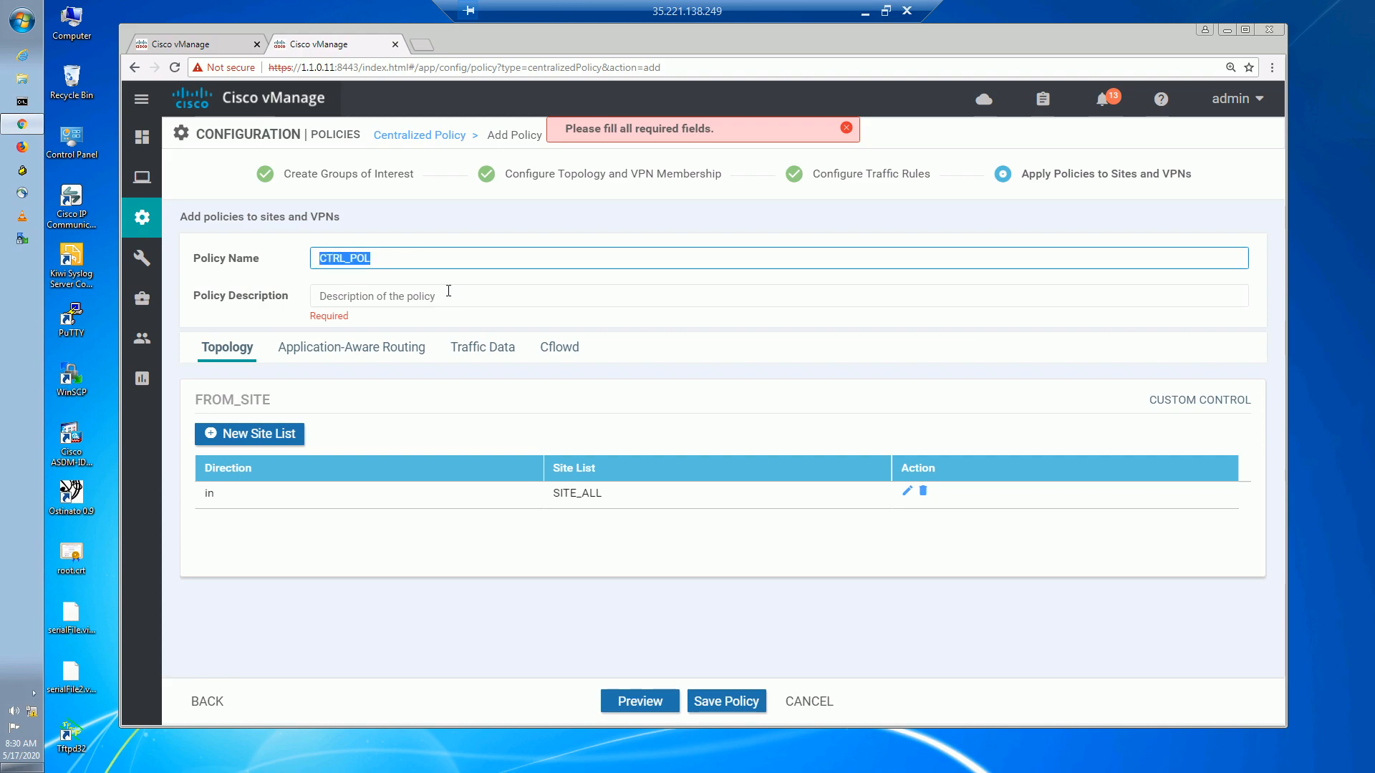
{"action": "left_click", "coordinate": [446, 293]}
{"action": "key", "text": "ctrl+v"}
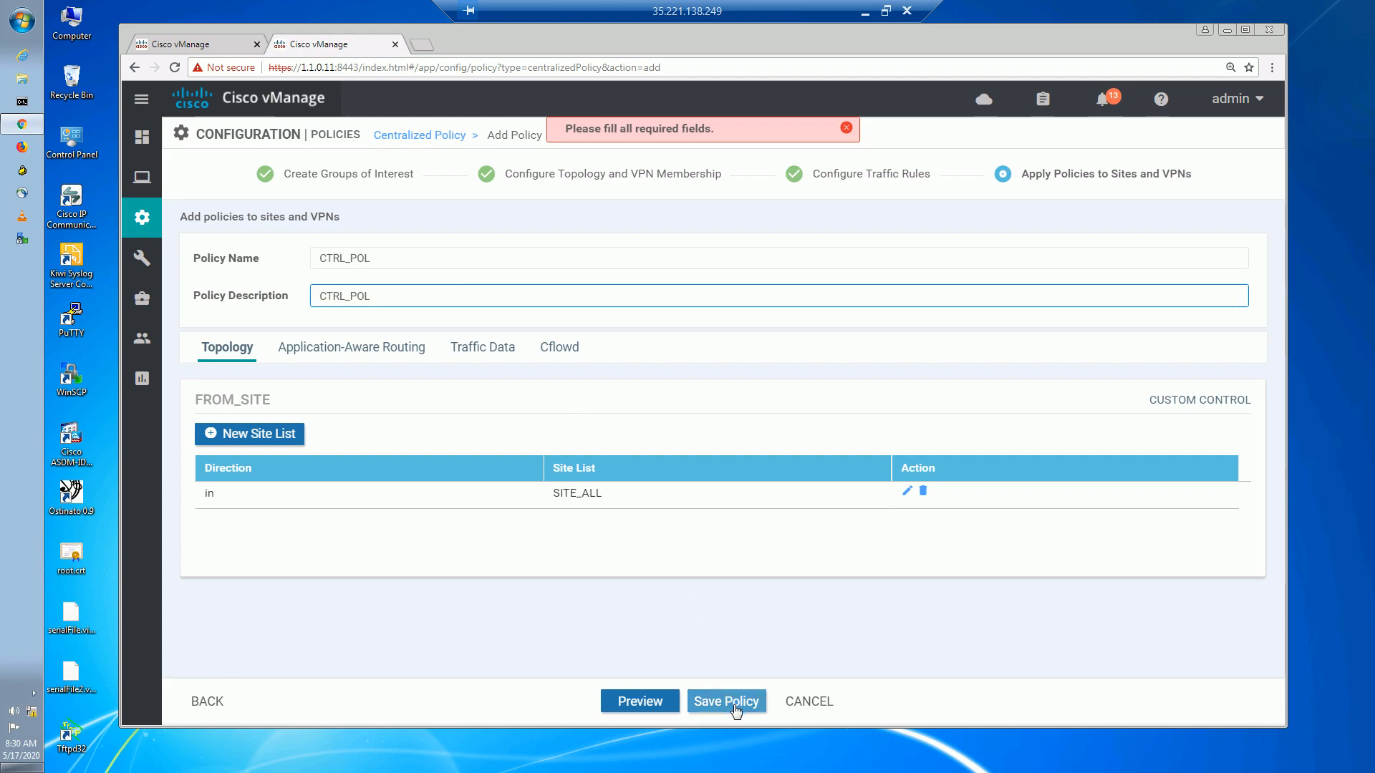
{"action": "left_click", "coordinate": [733, 705]}
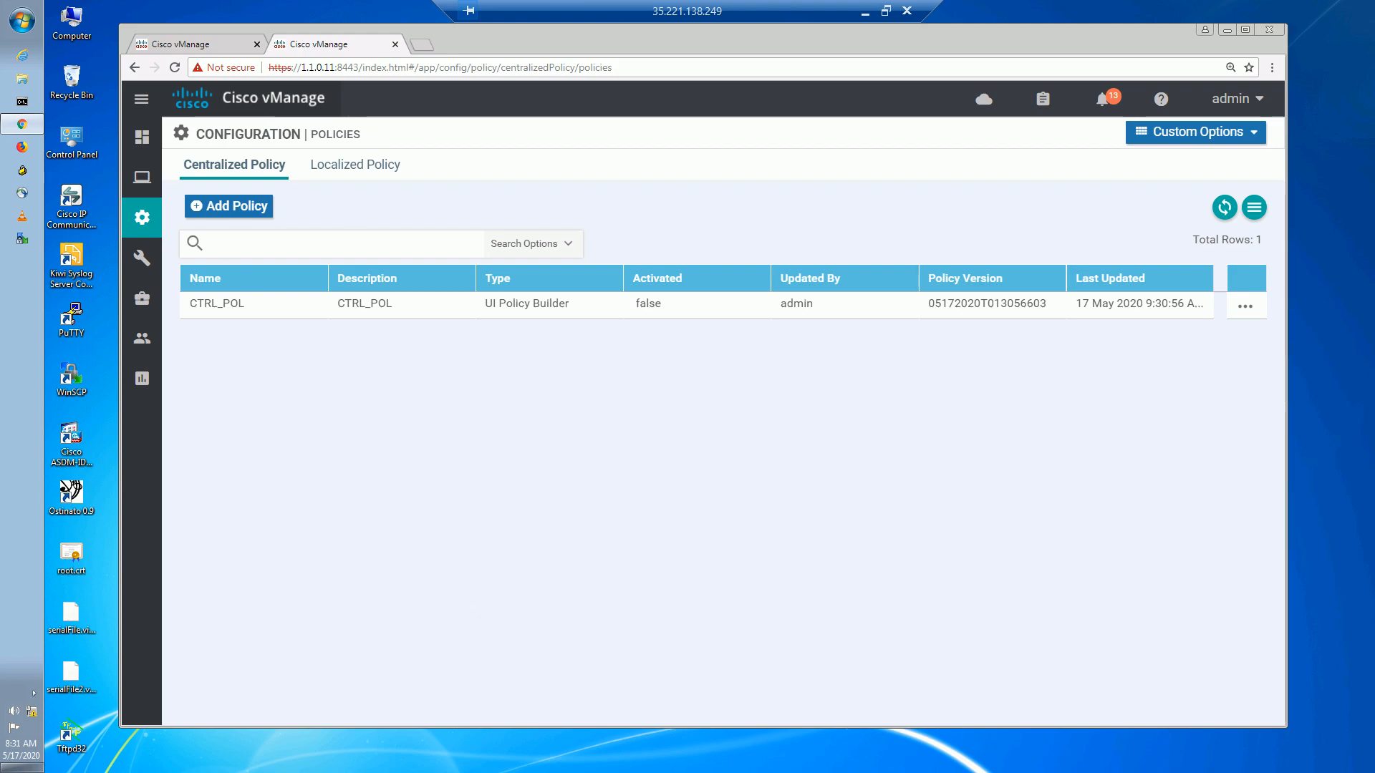
Activate the CTRL_POL policy, pushing it to VSMART1.
{"action": "left_click", "coordinate": [1245, 306]}
{"action": "left_click", "coordinate": [1172, 464]}
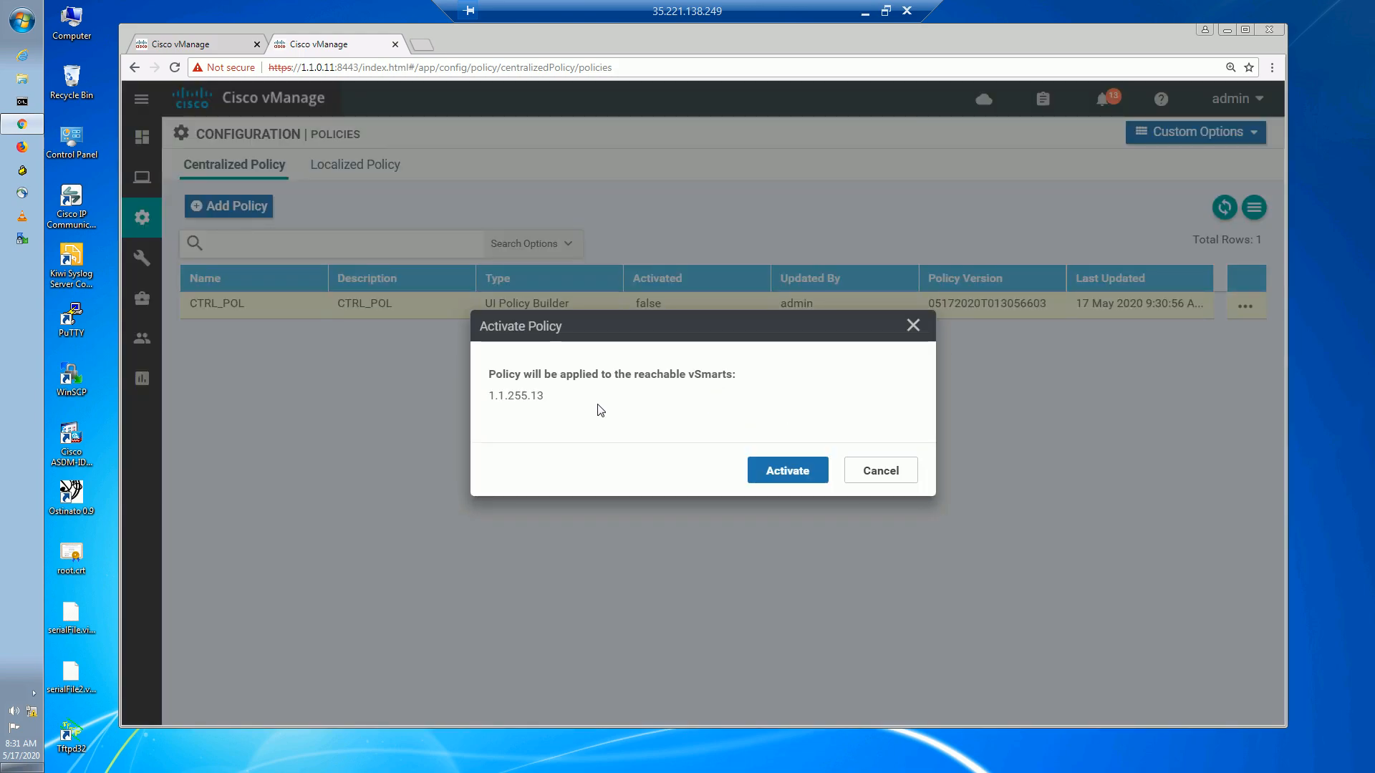
{"action": "left_click", "coordinate": [774, 467]}
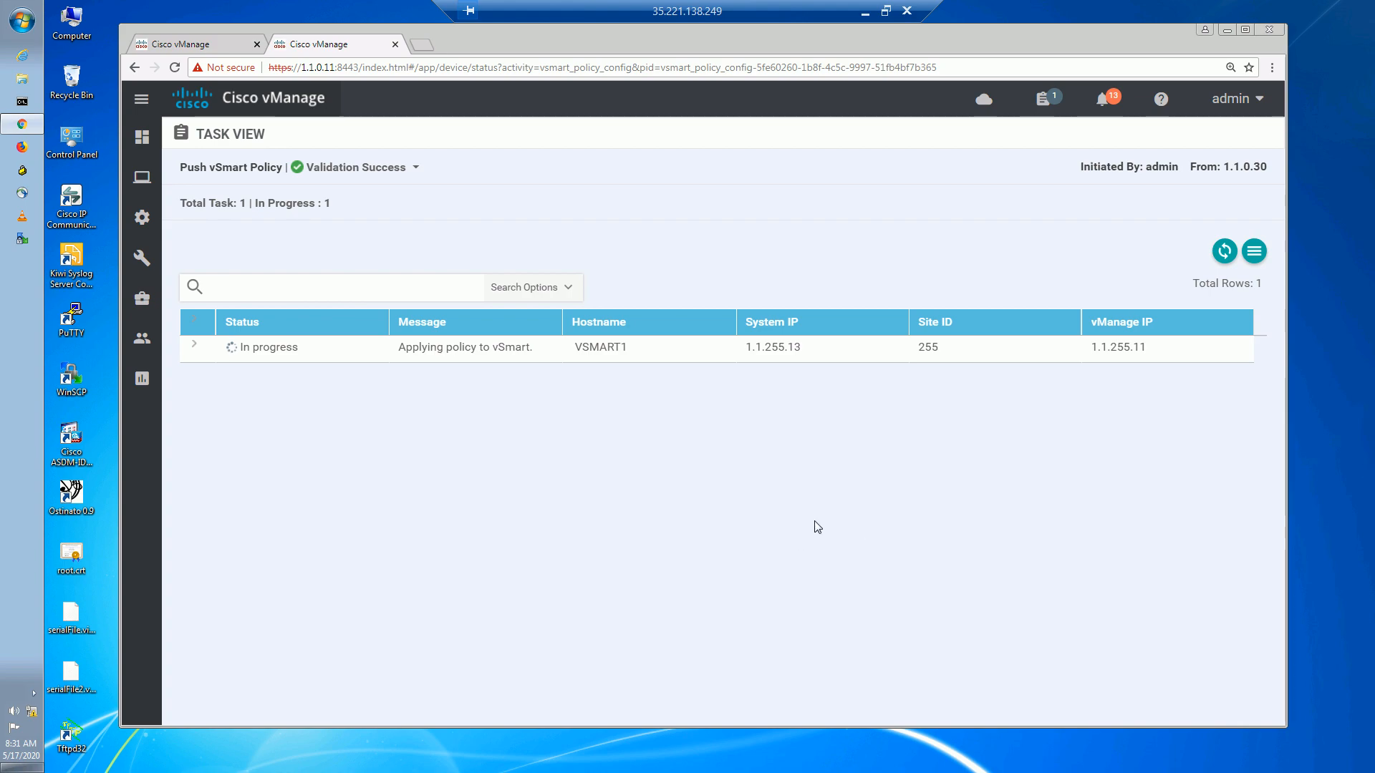
Log in to the VSMART1 session in SecureCRT and refresh the policy push status in vManage.
{"action": "left_click", "coordinate": [864, 13]}
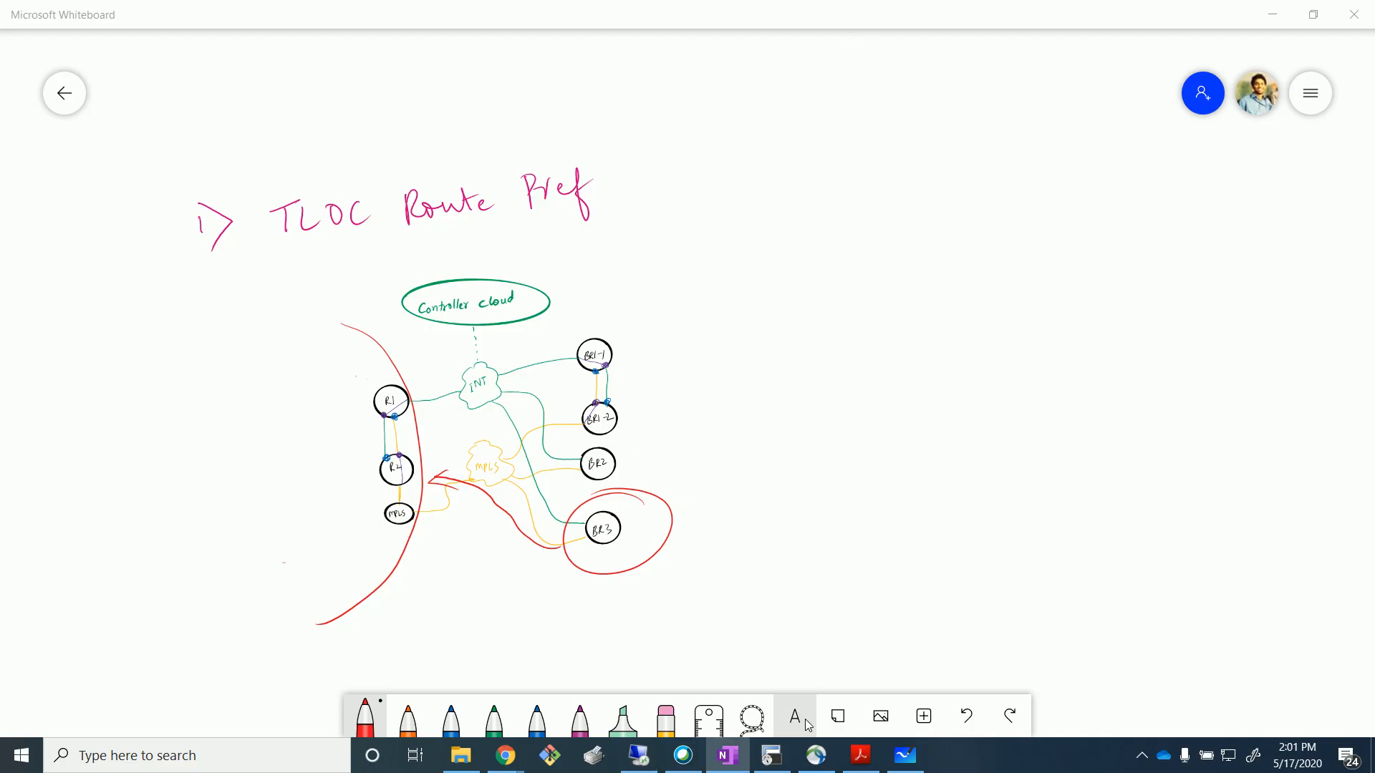
{"action": "left_click", "coordinate": [771, 755]}
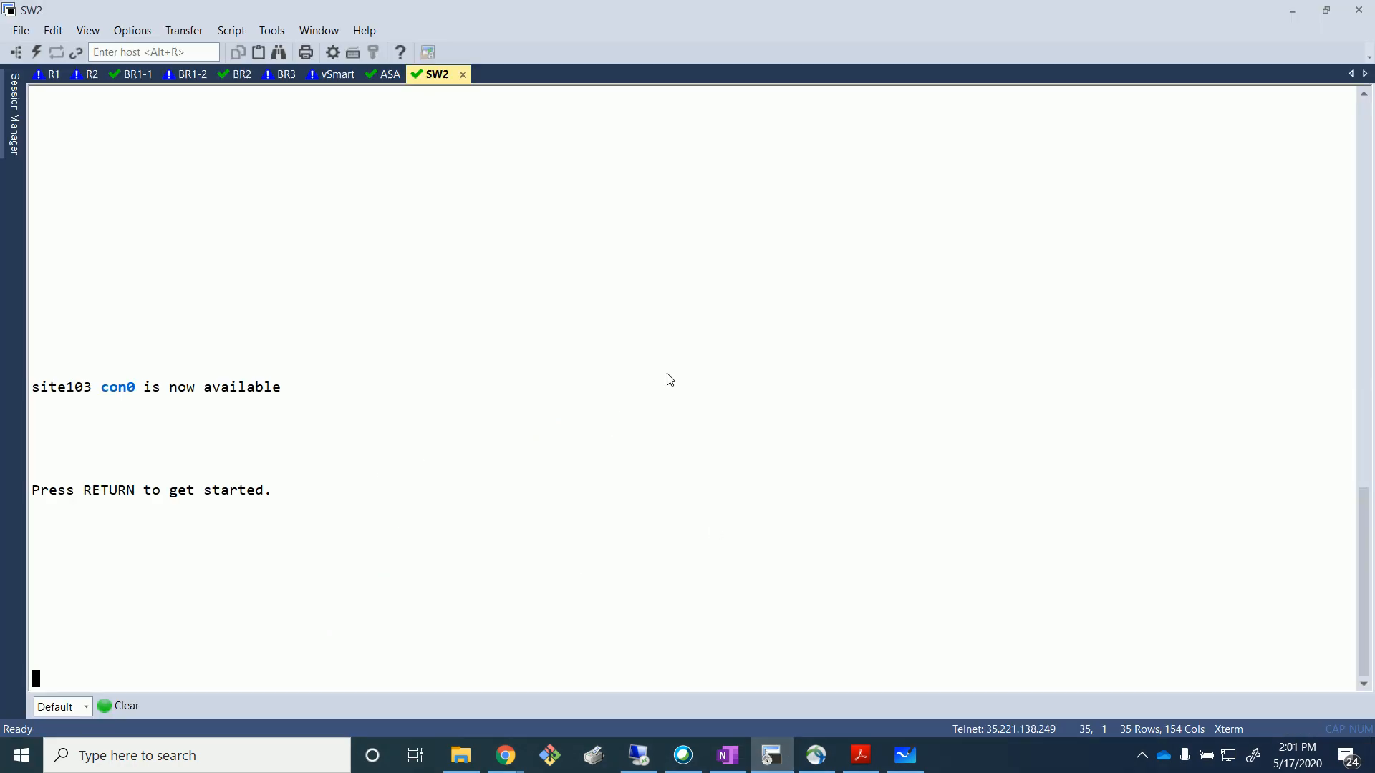
{"action": "left_click", "coordinate": [338, 76]}
{"action": "type", "text": "admin"}
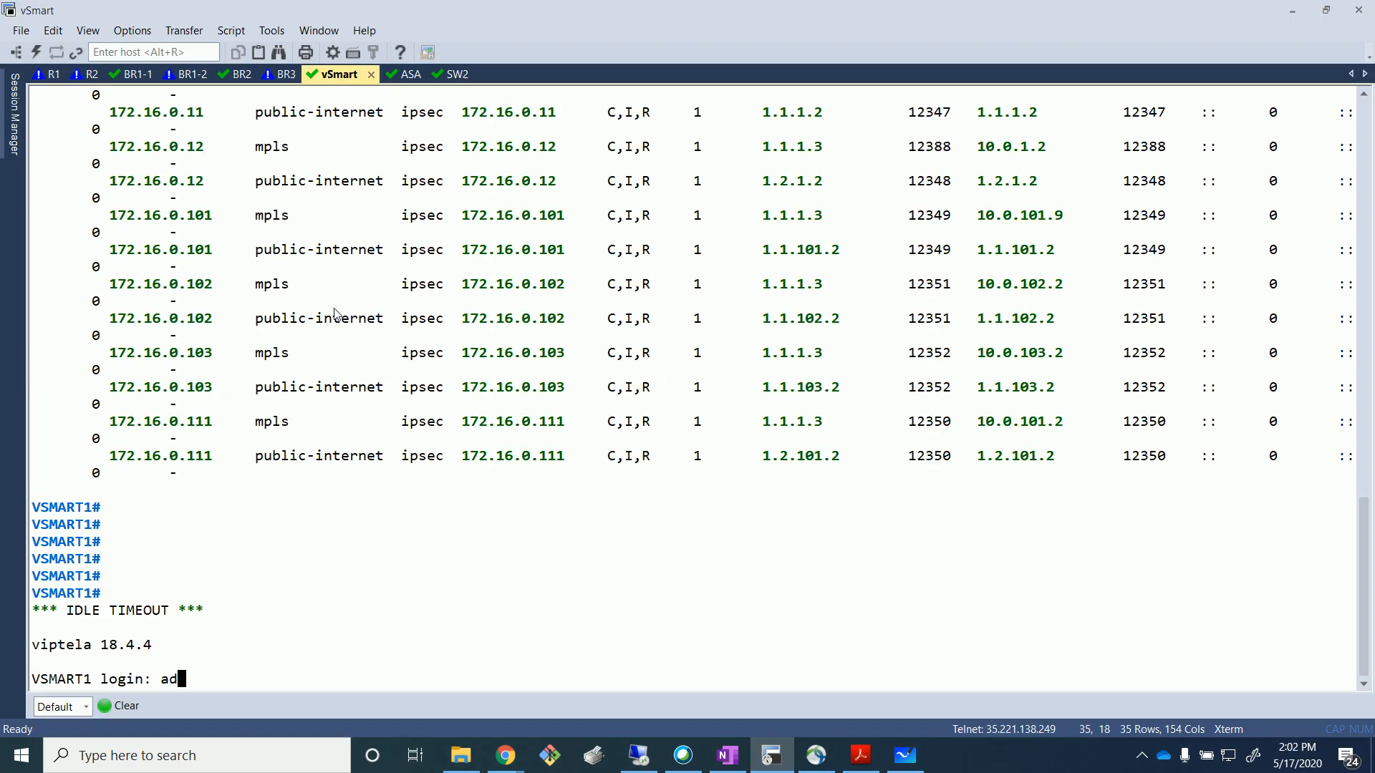
{"action": "key", "text": "Return"}
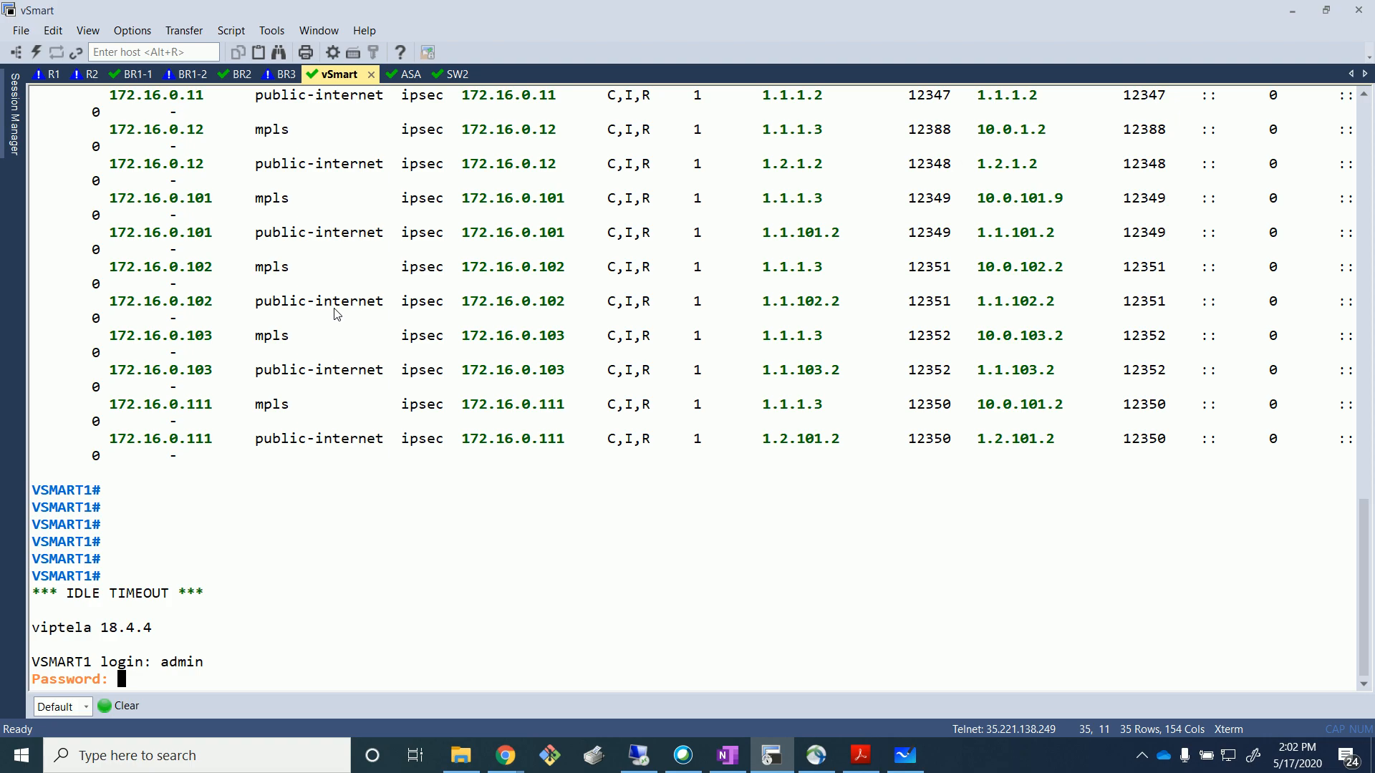
{"action": "type", "text": "admin"}
{"action": "key", "text": "Return"}
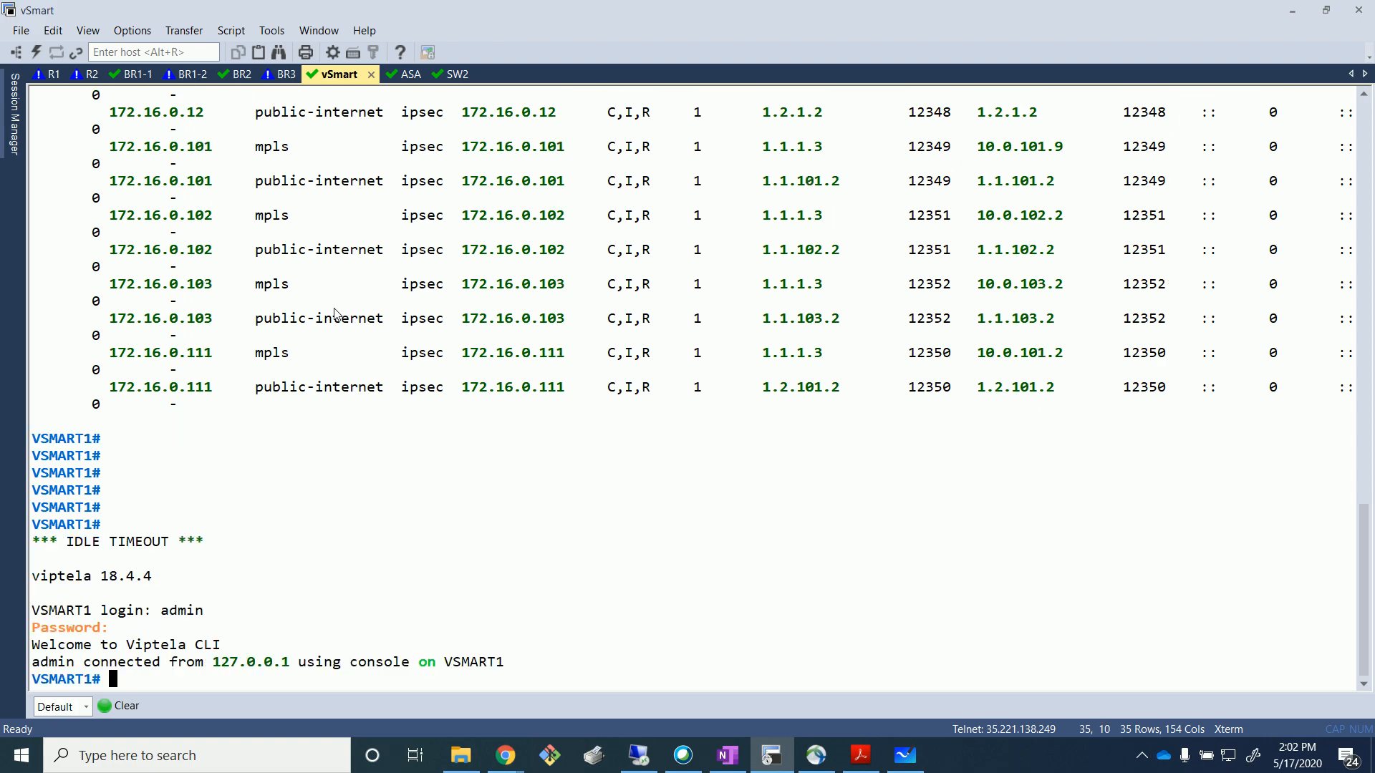
{"action": "left_click", "coordinate": [117, 705]}
{"action": "key", "text": "Return"}
{"action": "key", "text": "Return"}
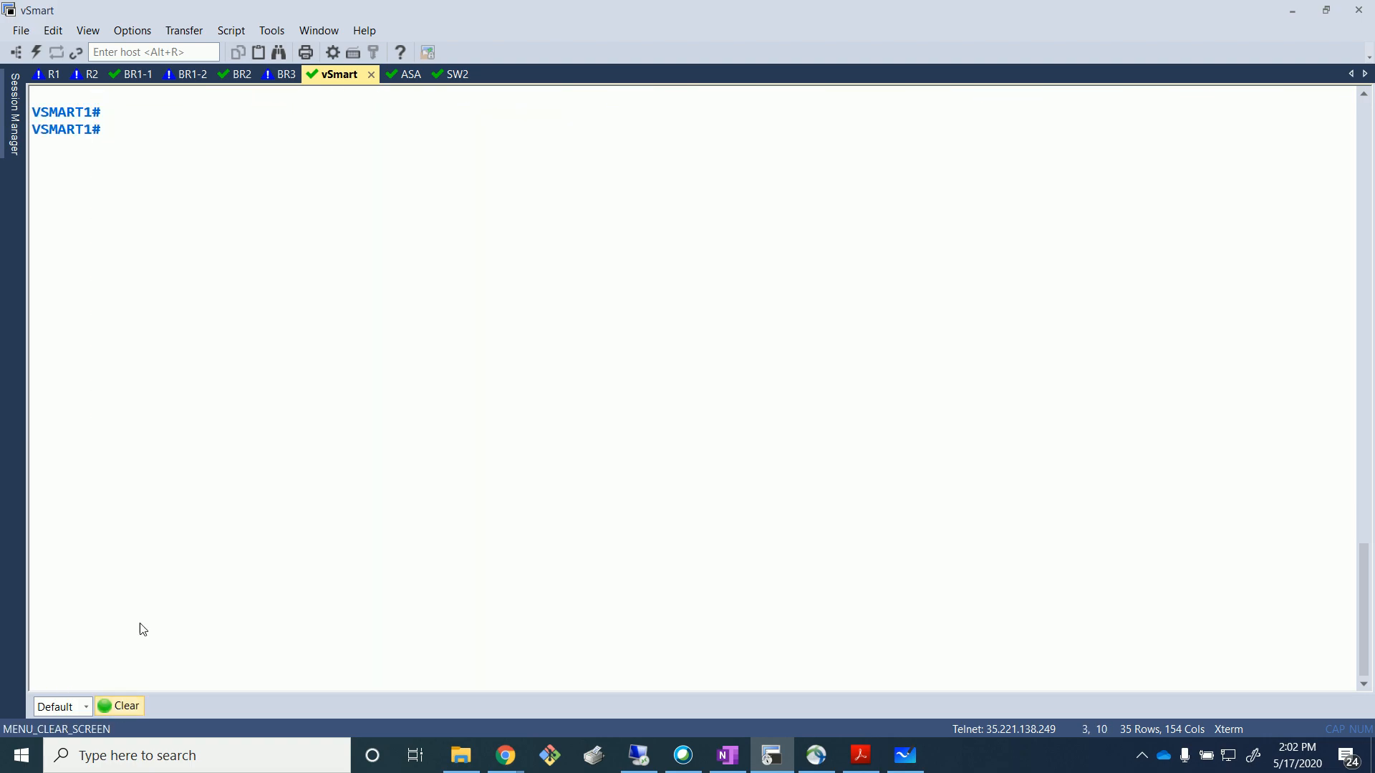
{"action": "left_click", "coordinate": [652, 753]}
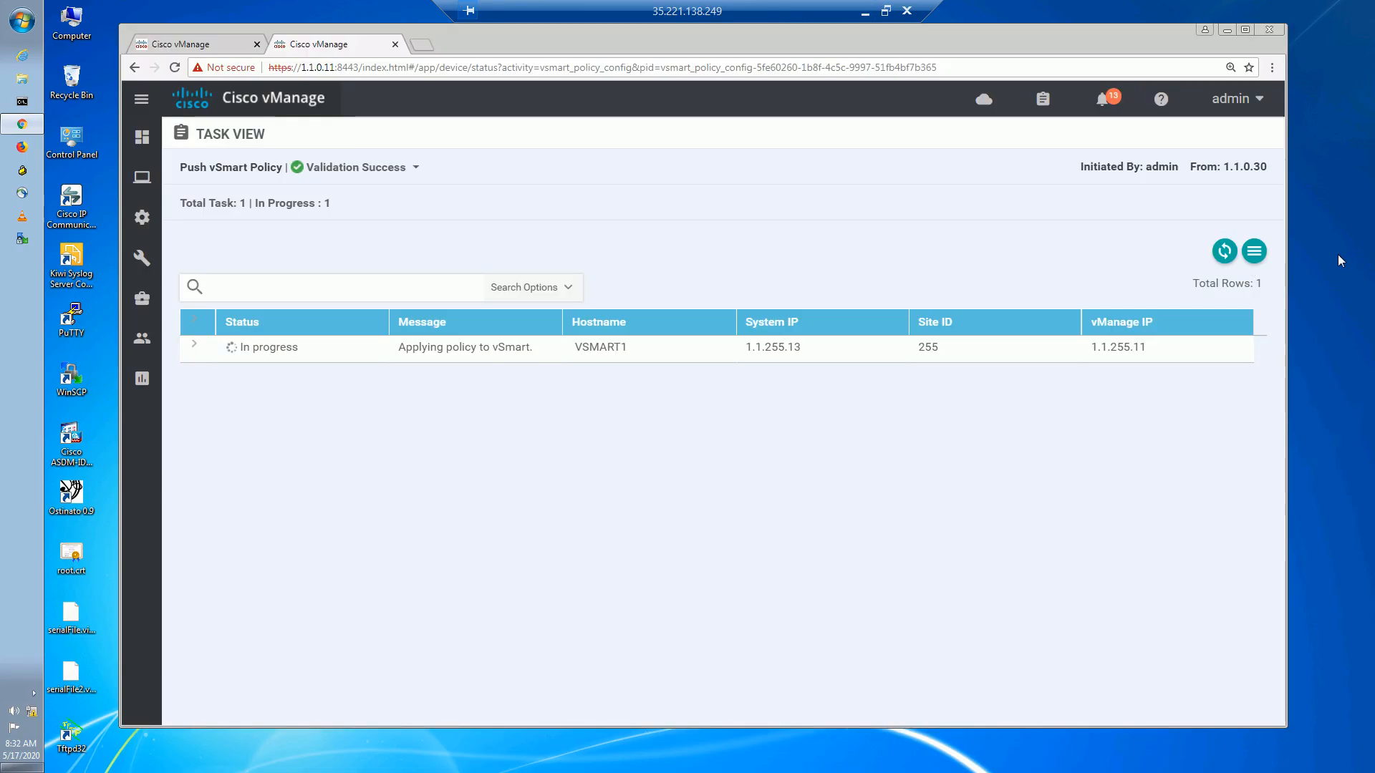
{"action": "left_click", "coordinate": [1223, 254]}
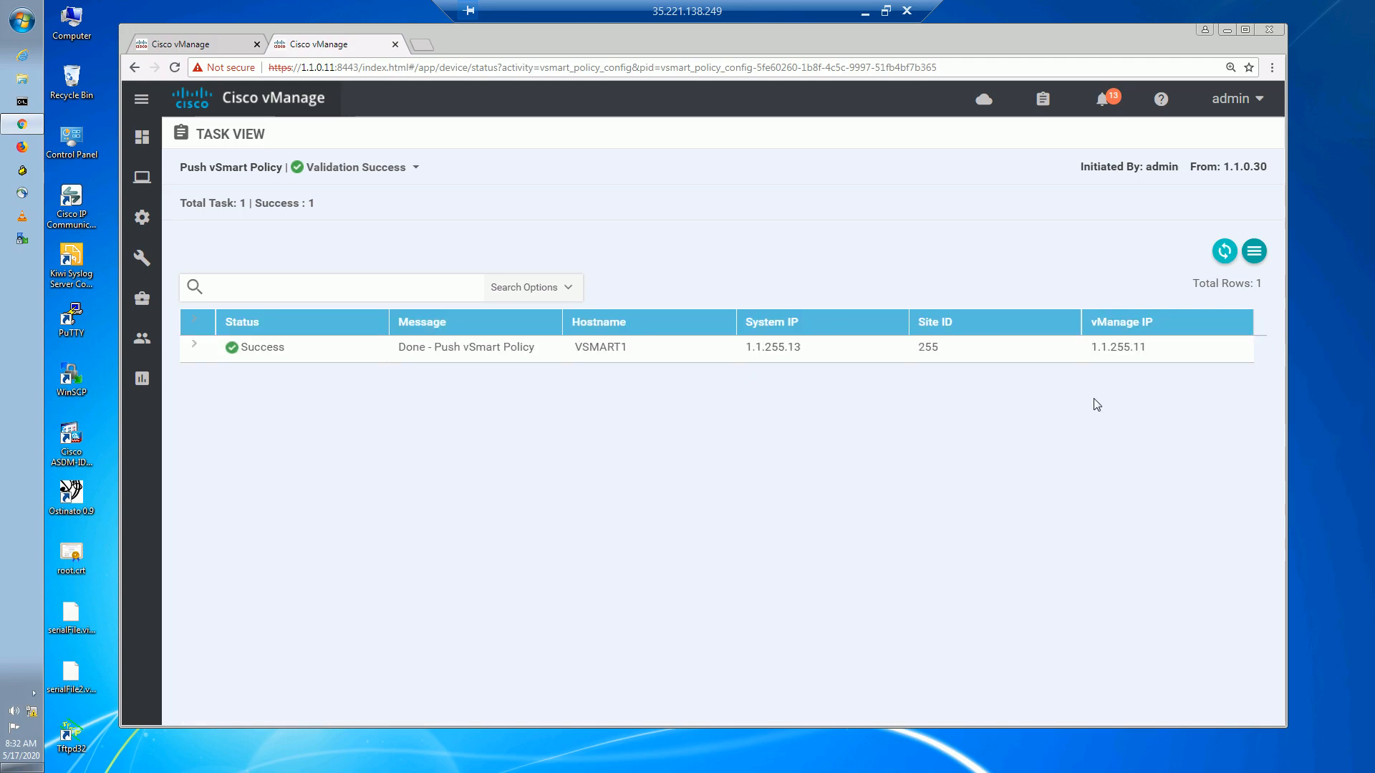
Run 'show running-config policy' on VSMART1 and page through the output.
{"action": "left_click", "coordinate": [865, 12]}
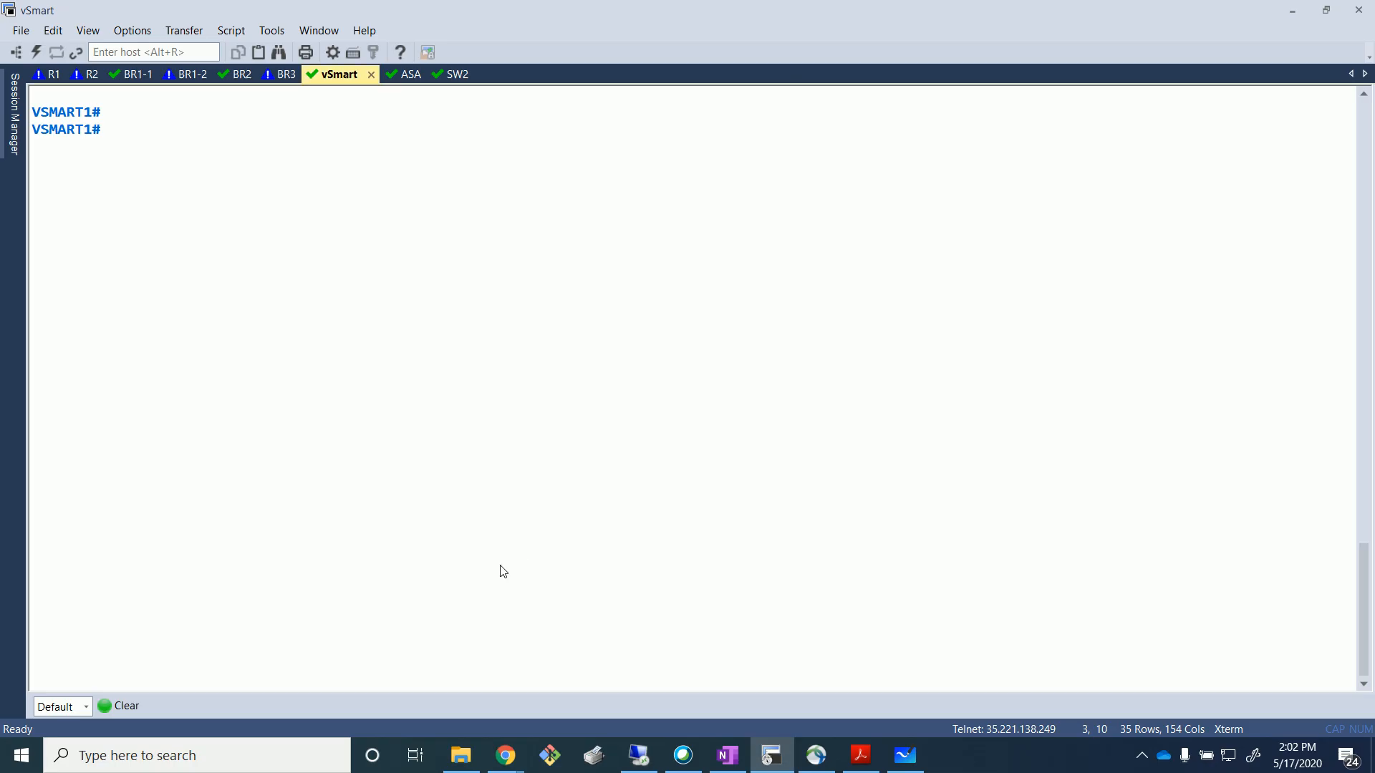
{"action": "type", "text": "show run"}
{"action": "key", "text": "Tab"}
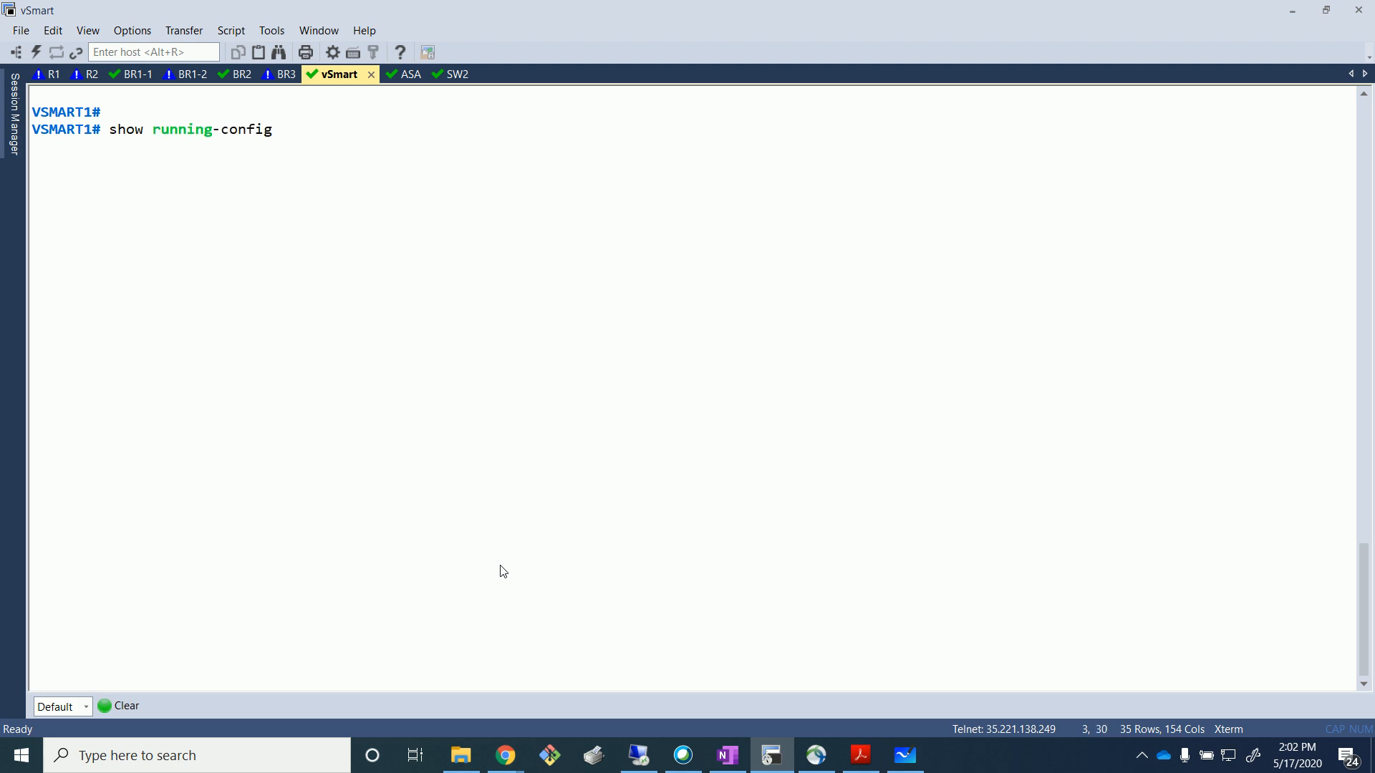
{"action": "type", "text": "policy"}
{"action": "key", "text": "Return"}
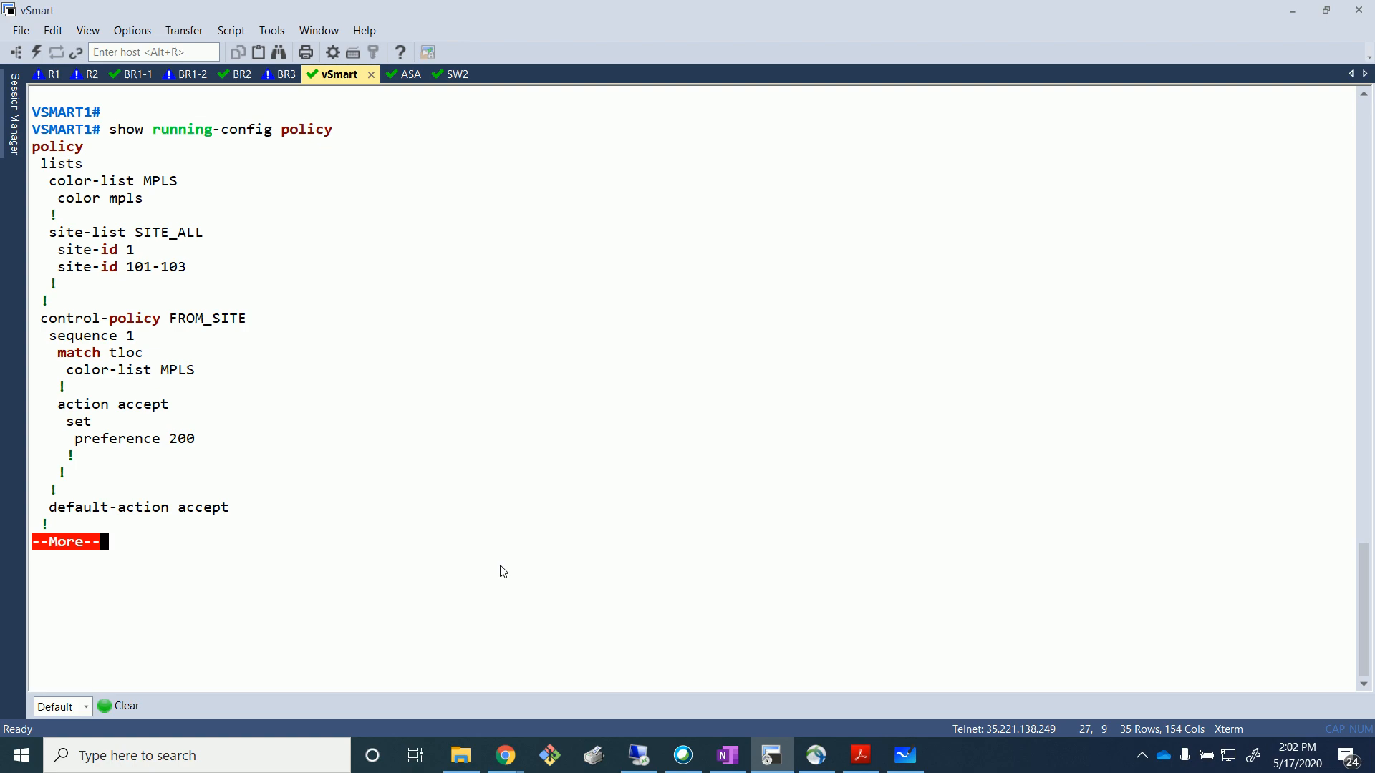
{"action": "key", "text": "space"}
{"action": "key", "text": "Return"}
{"action": "key", "text": "Return"}
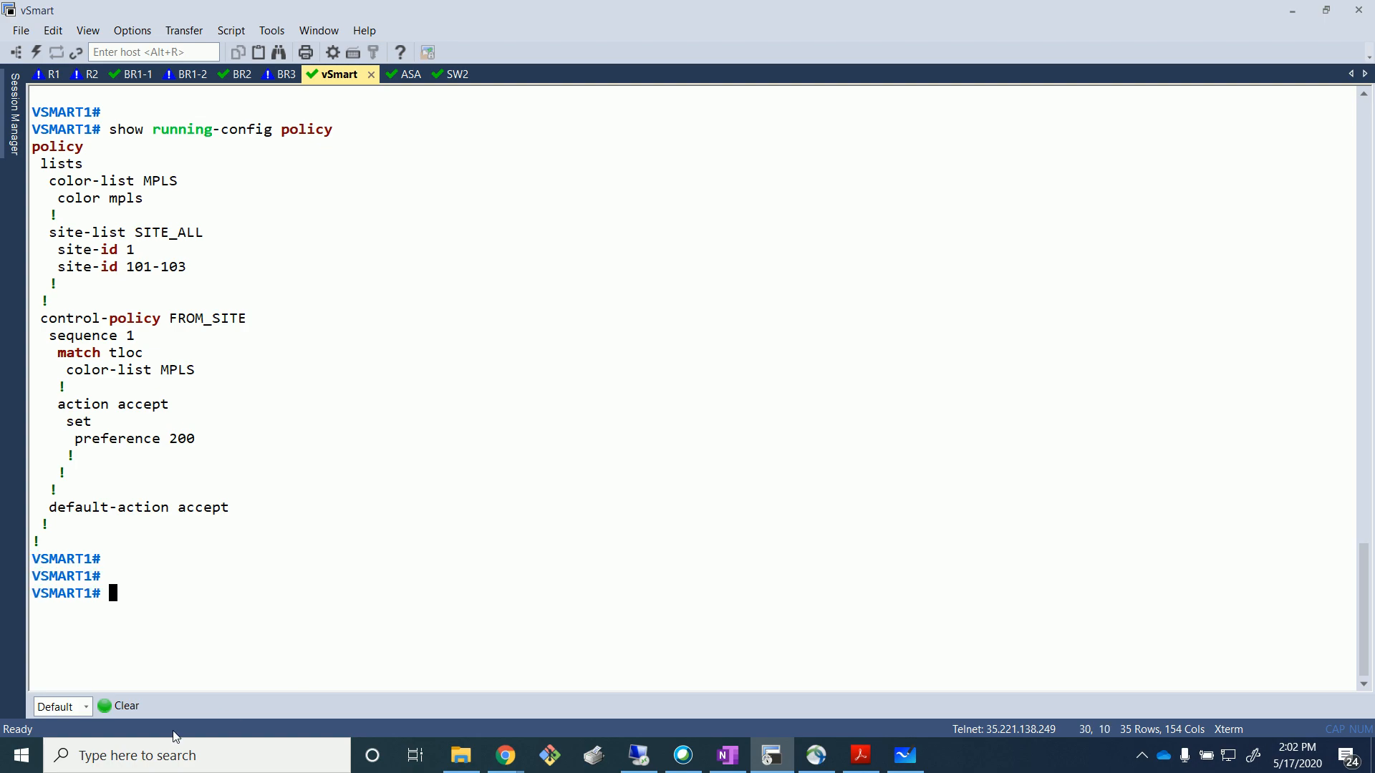
Highlight the FROM_SITE policy, match tloc, color-list MPLS and preference 200 lines.
{"action": "left_click_drag", "start_coordinate": [77, 323], "coordinate": [261, 320]}
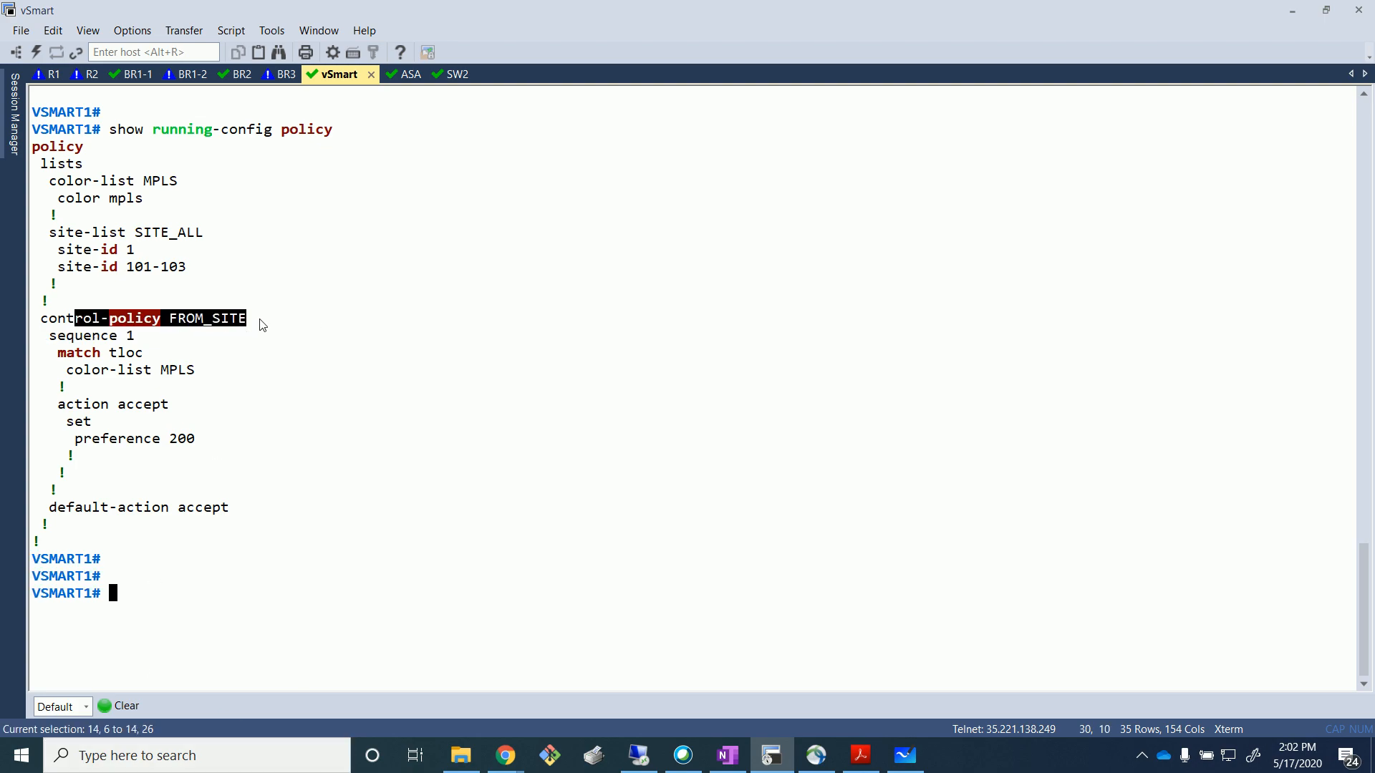
{"action": "left_click", "coordinate": [257, 338]}
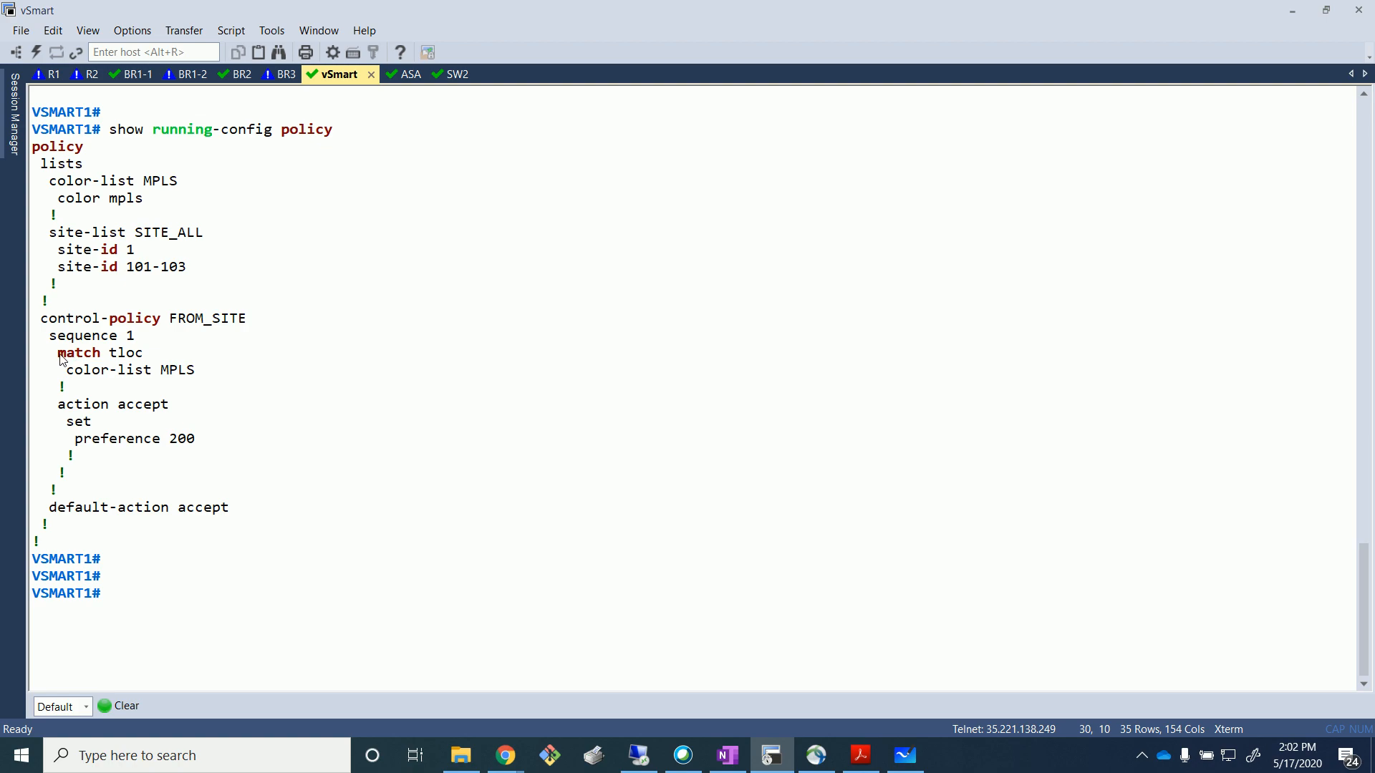
{"action": "left_click_drag", "start_coordinate": [59, 353], "coordinate": [145, 362]}
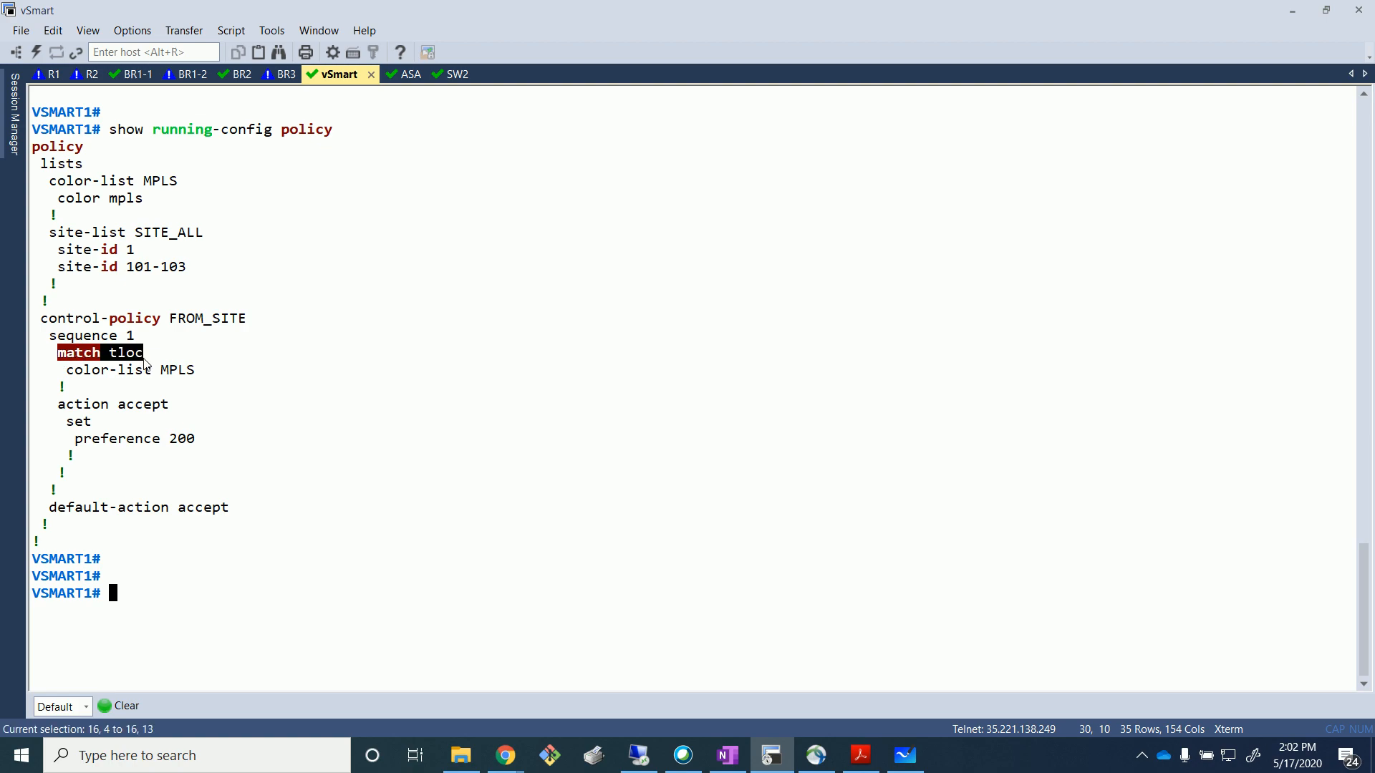
{"action": "left_click", "coordinate": [200, 414]}
{"action": "left_click_drag", "start_coordinate": [158, 369], "coordinate": [214, 374]}
{"action": "left_click", "coordinate": [179, 415]}
{"action": "left_click", "coordinate": [200, 371]}
{"action": "left_click", "coordinate": [209, 451]}
{"action": "left_click_drag", "start_coordinate": [74, 439], "coordinate": [218, 453]}
{"action": "left_click", "coordinate": [402, 442]}
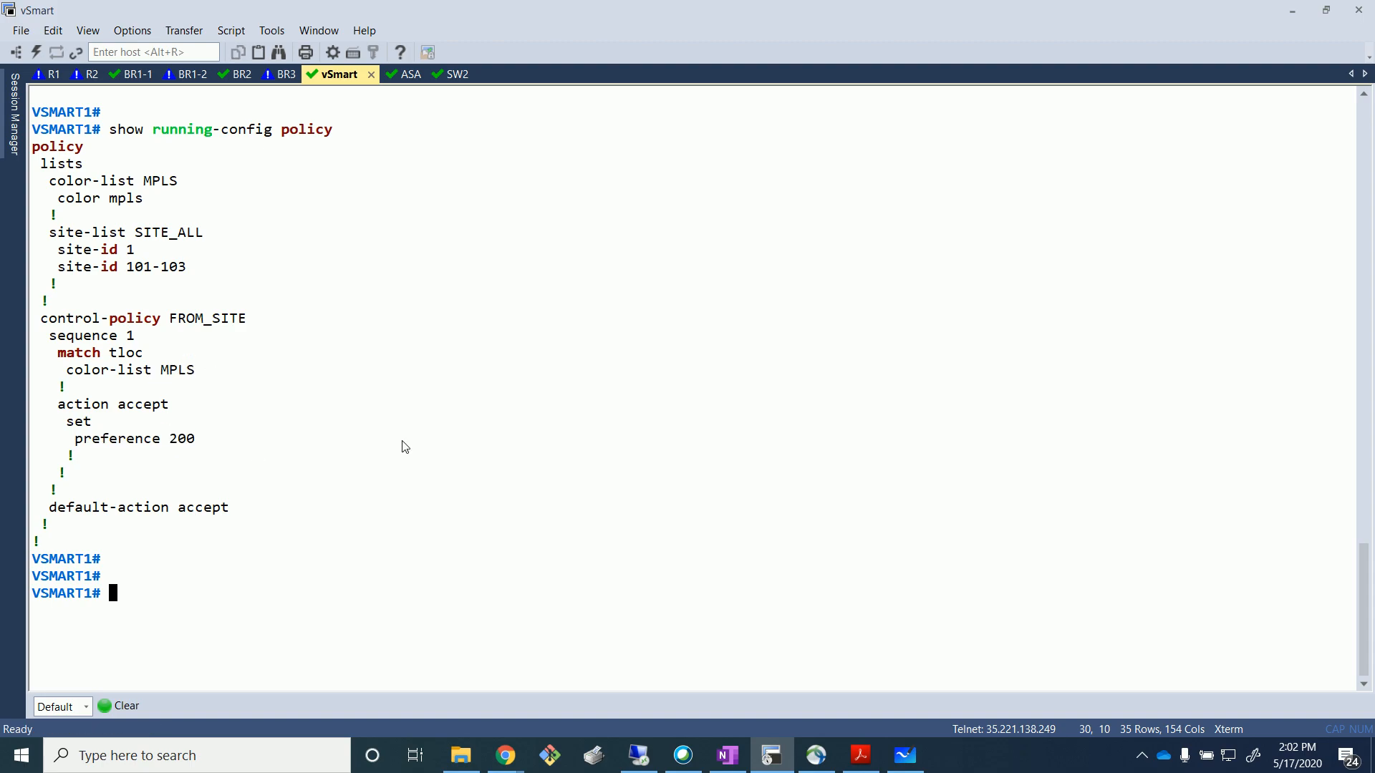
Return to the vManage remote desktop.
{"action": "key", "text": "alt+Tab"}
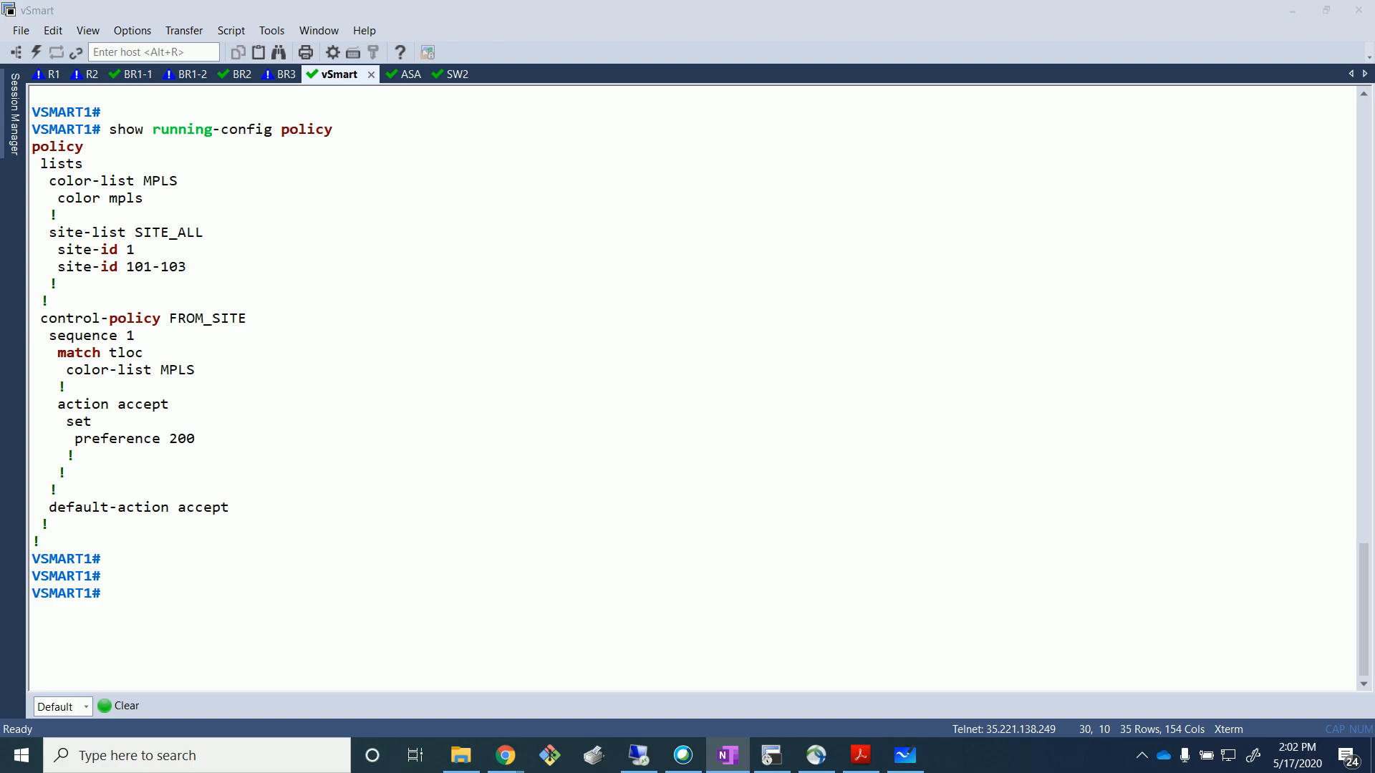
{"action": "left_click", "coordinate": [751, 544]}
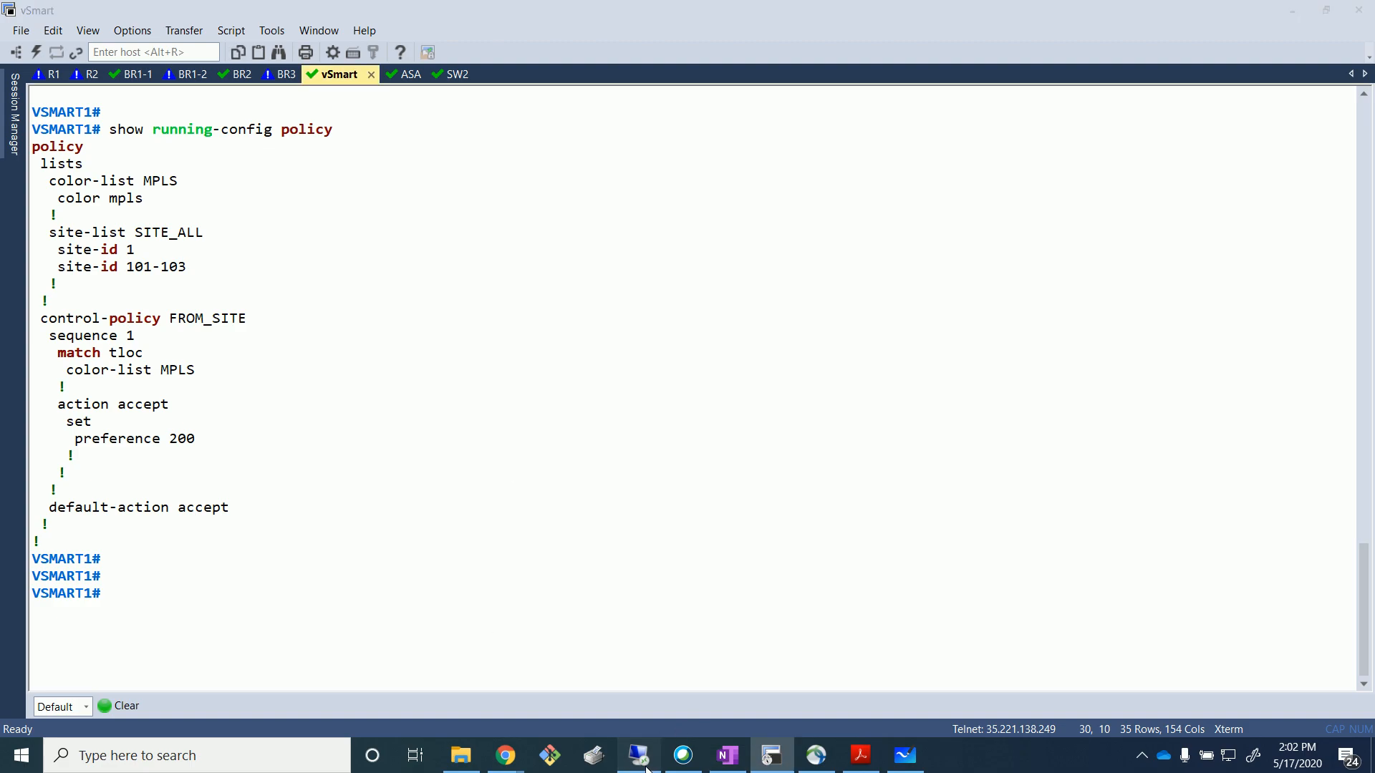
{"action": "left_click", "coordinate": [638, 755]}
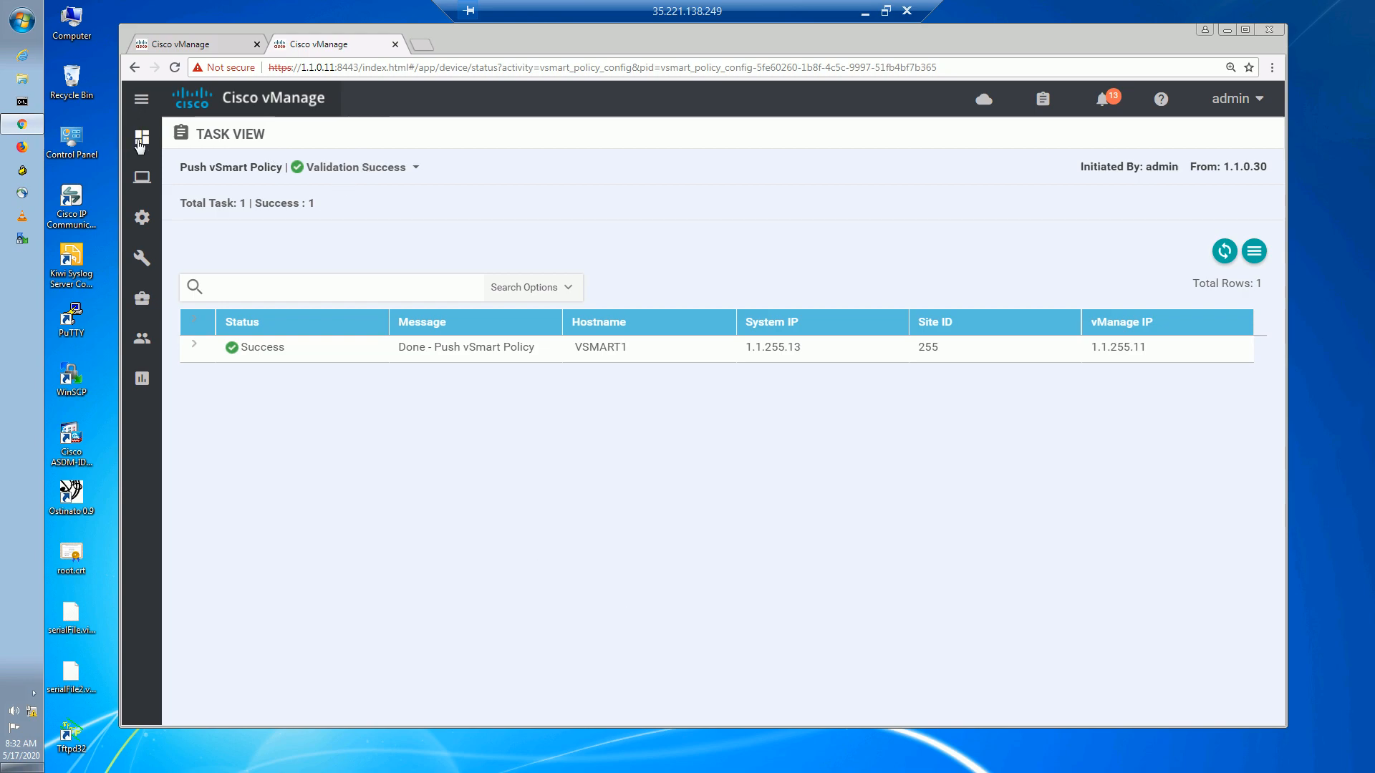
Open BR3's real-time device information from the Monitor network device list.
{"action": "mouse_move", "coordinate": [146, 187]}
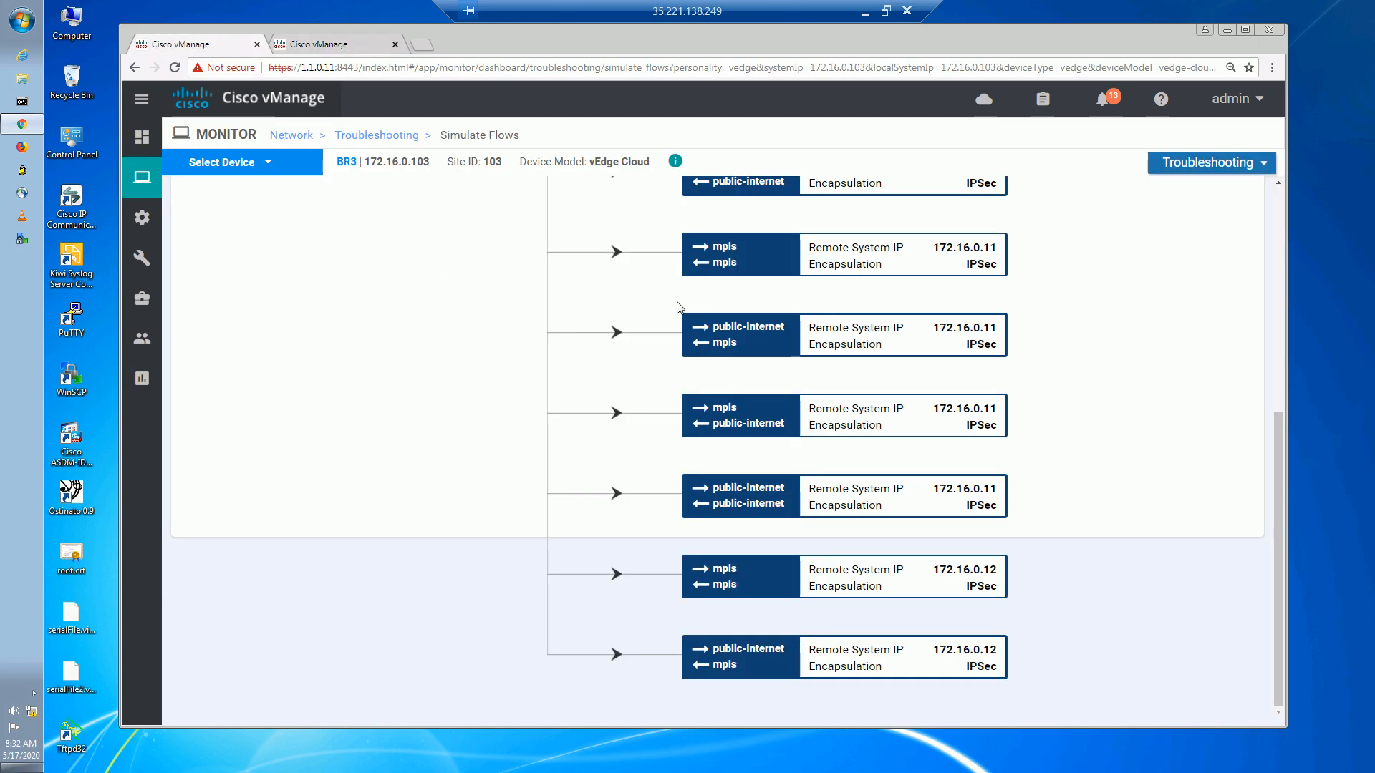
{"action": "left_click", "coordinate": [326, 43]}
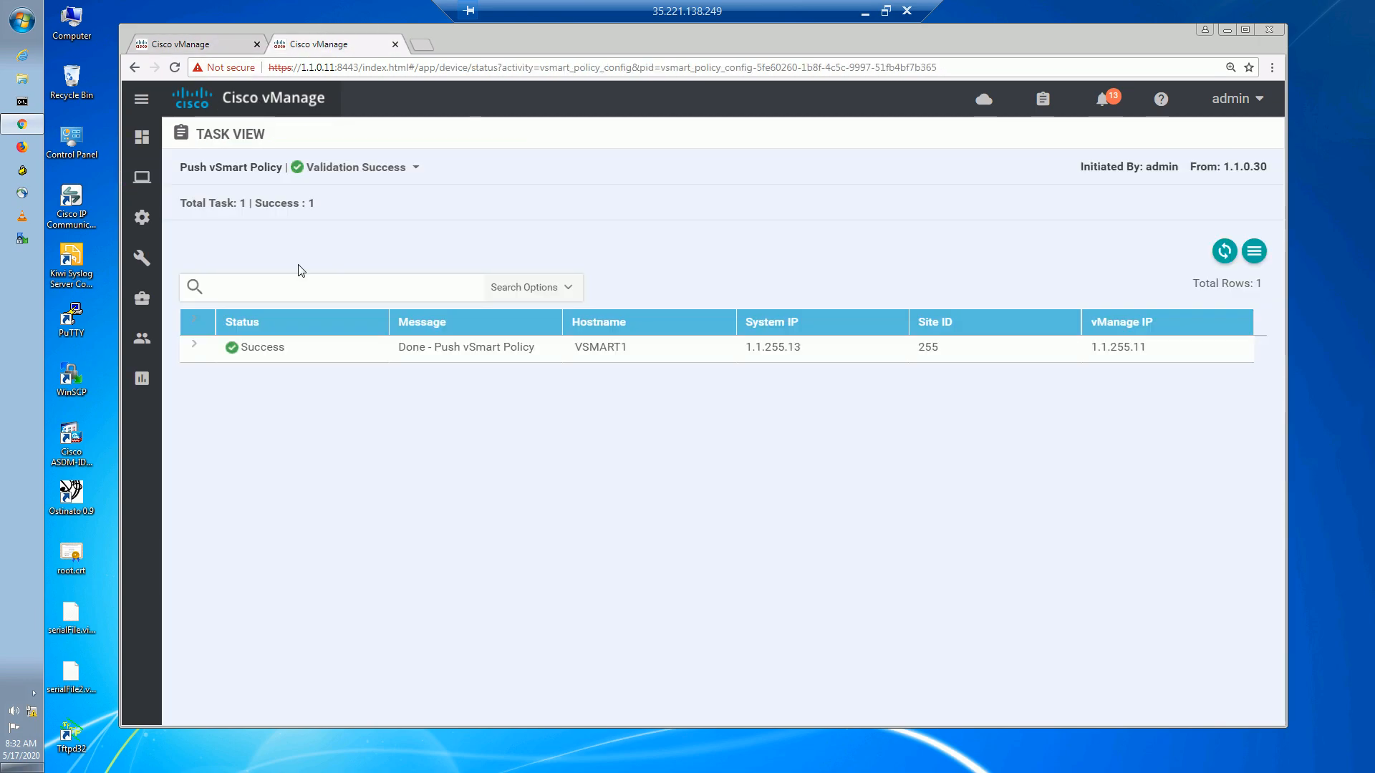
{"action": "mouse_move", "coordinate": [155, 186]}
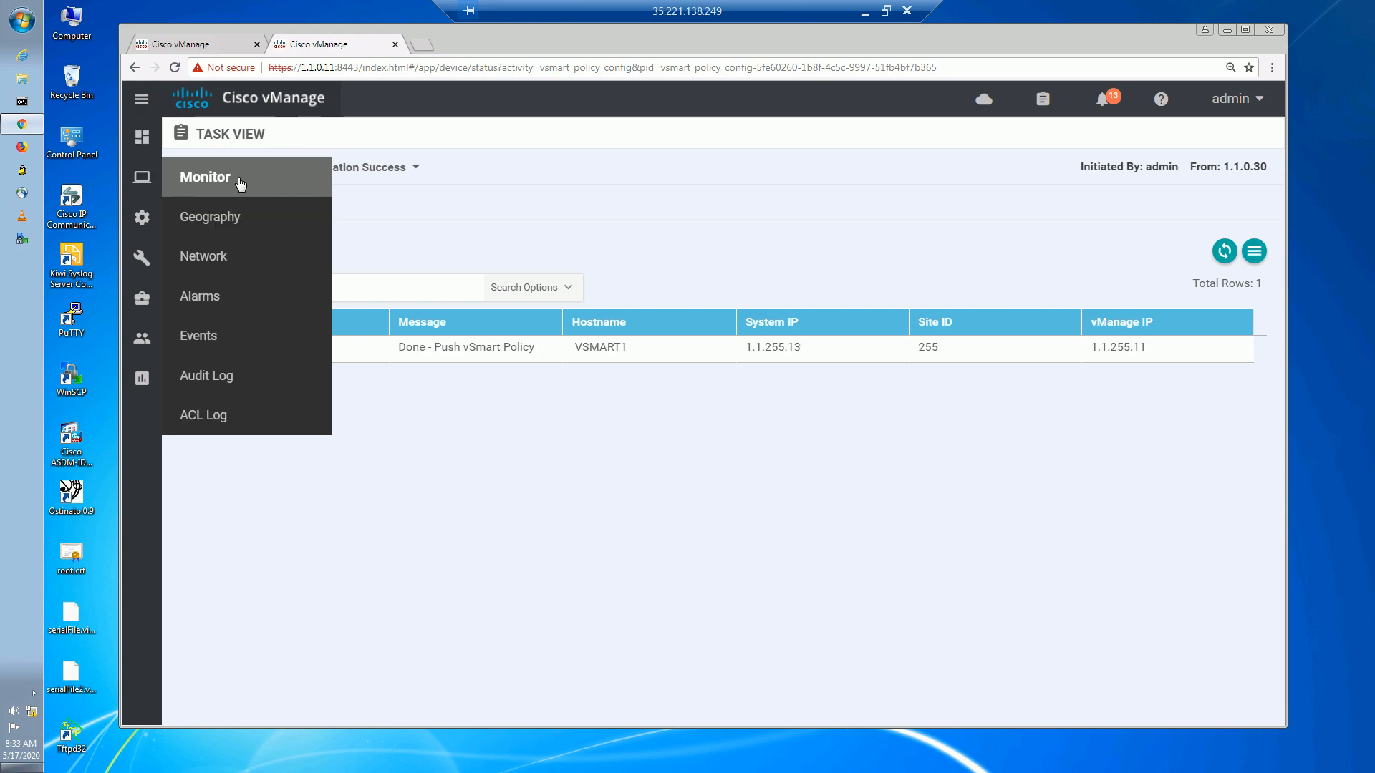
{"action": "left_click", "coordinate": [198, 271]}
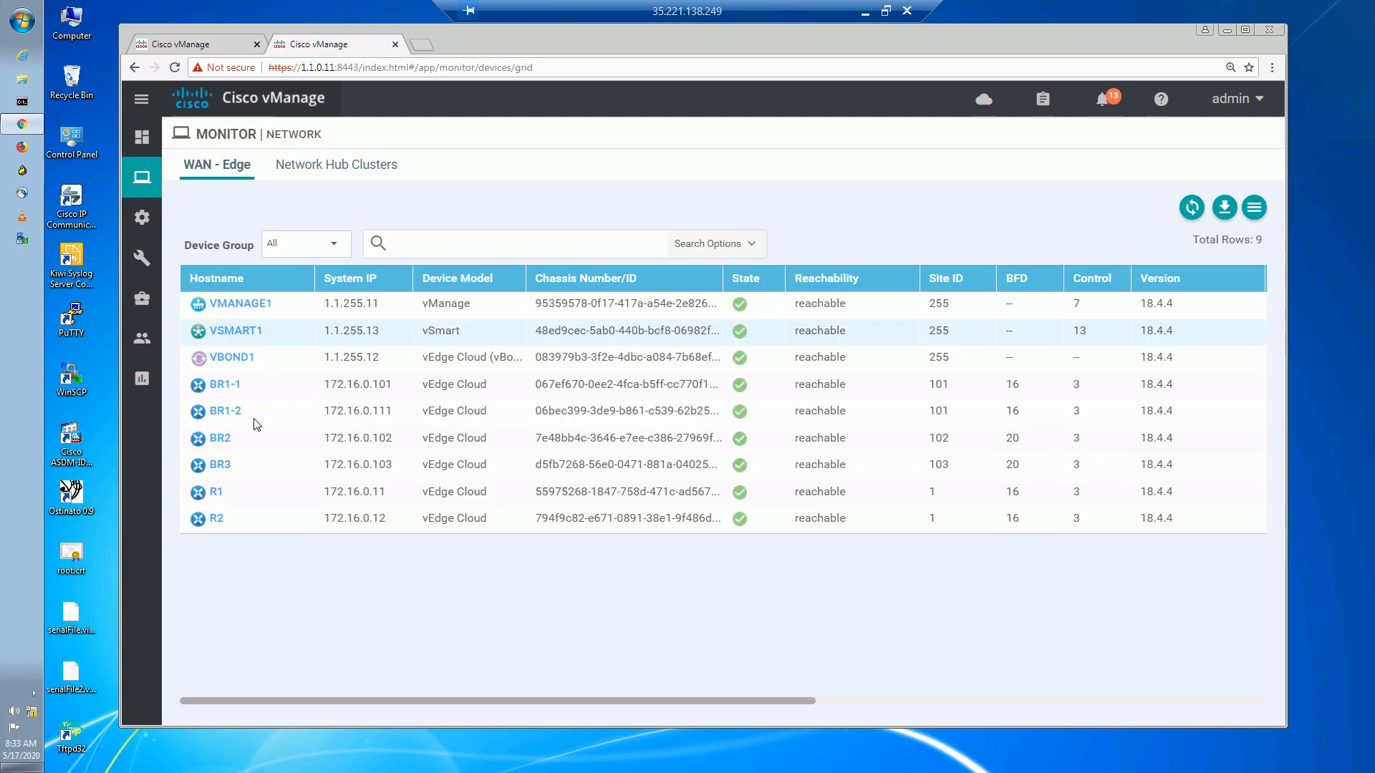
{"action": "left_click", "coordinate": [220, 465]}
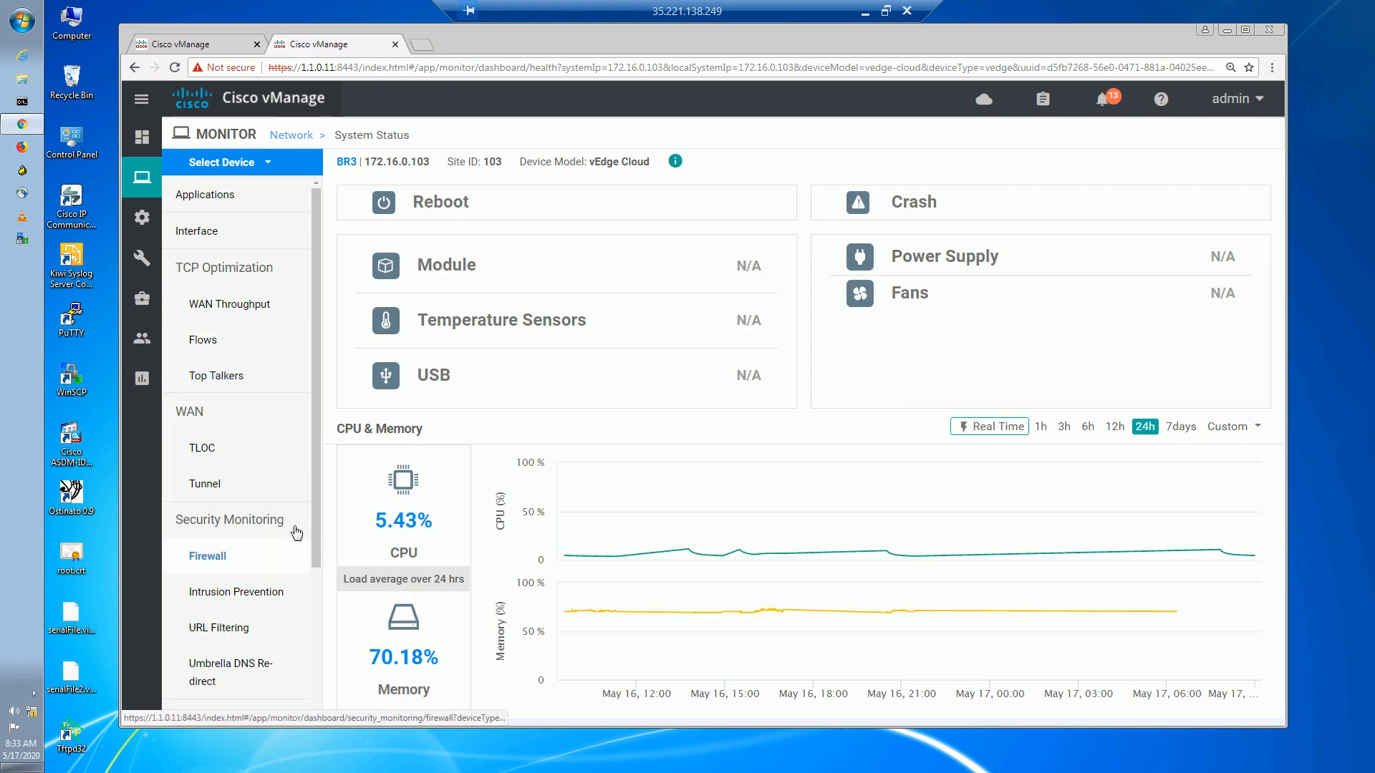
{"action": "left_click_drag", "start_coordinate": [315, 547], "coordinate": [325, 688]}
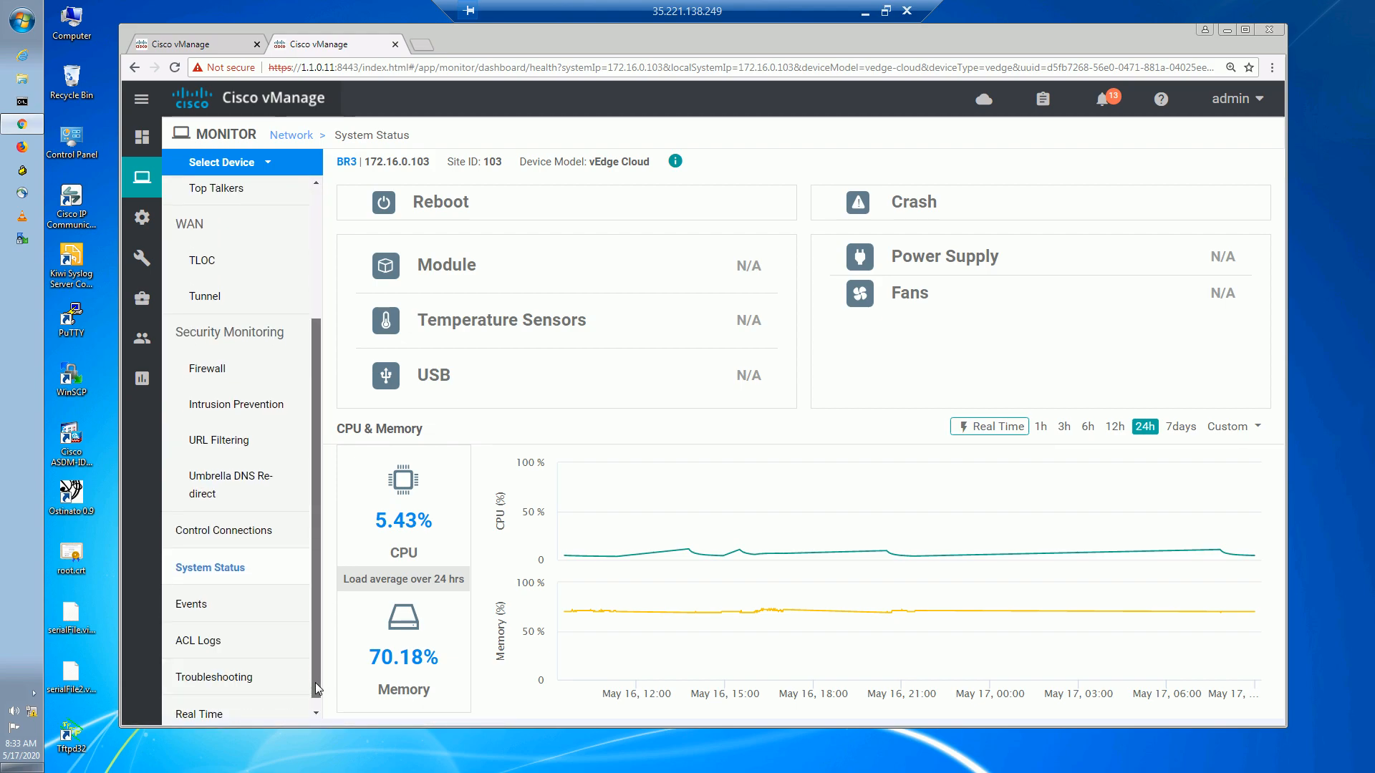
{"action": "scroll", "coordinate": [316, 686], "scroll_direction": "down", "scroll_amount": 1}
{"action": "left_click", "coordinate": [279, 700]}
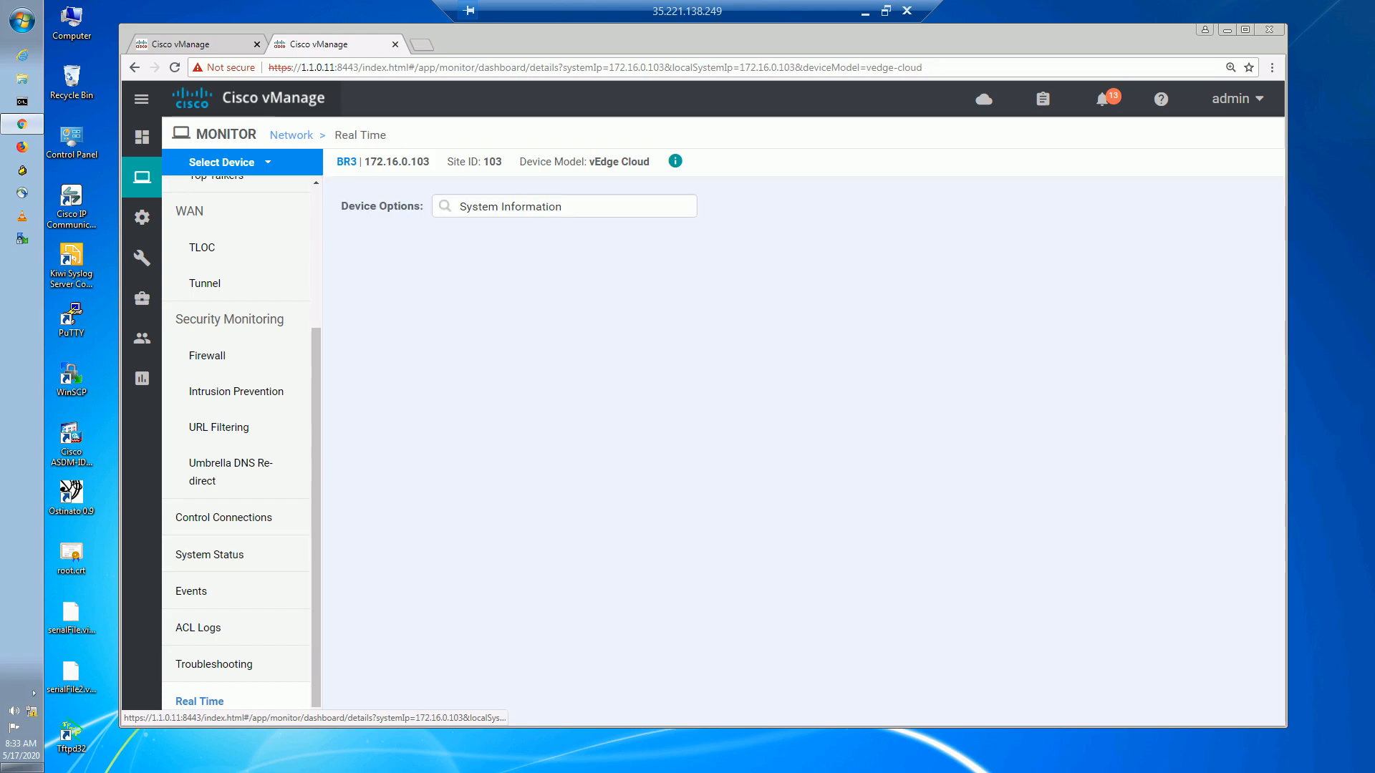
Show BR3's OMP Received TLOCs and confirm preference 200 on the MPLS TLOCs of 172.16.0.11 and 172.16.0.12.
{"action": "left_click", "coordinate": [489, 205]}
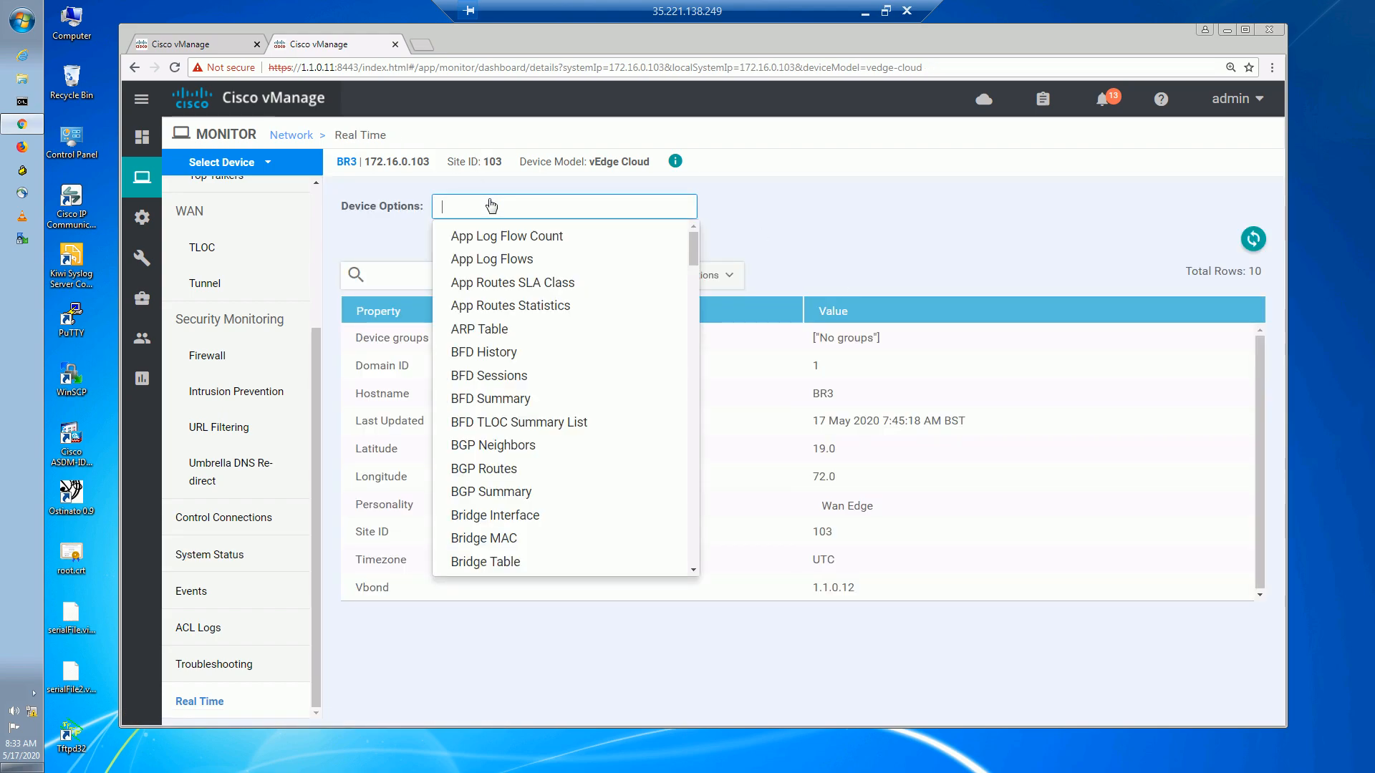
{"action": "type", "text": "omp rece"}
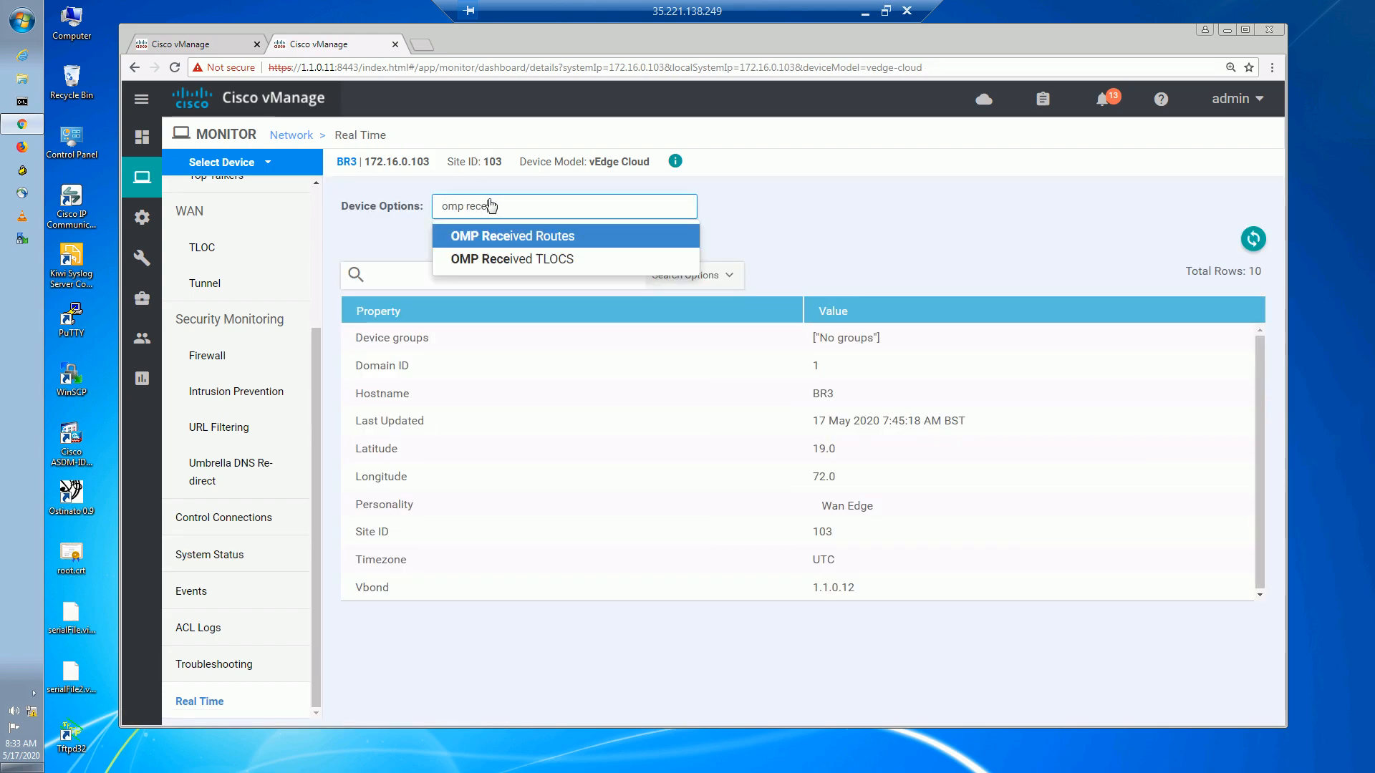
{"action": "left_click", "coordinate": [528, 262]}
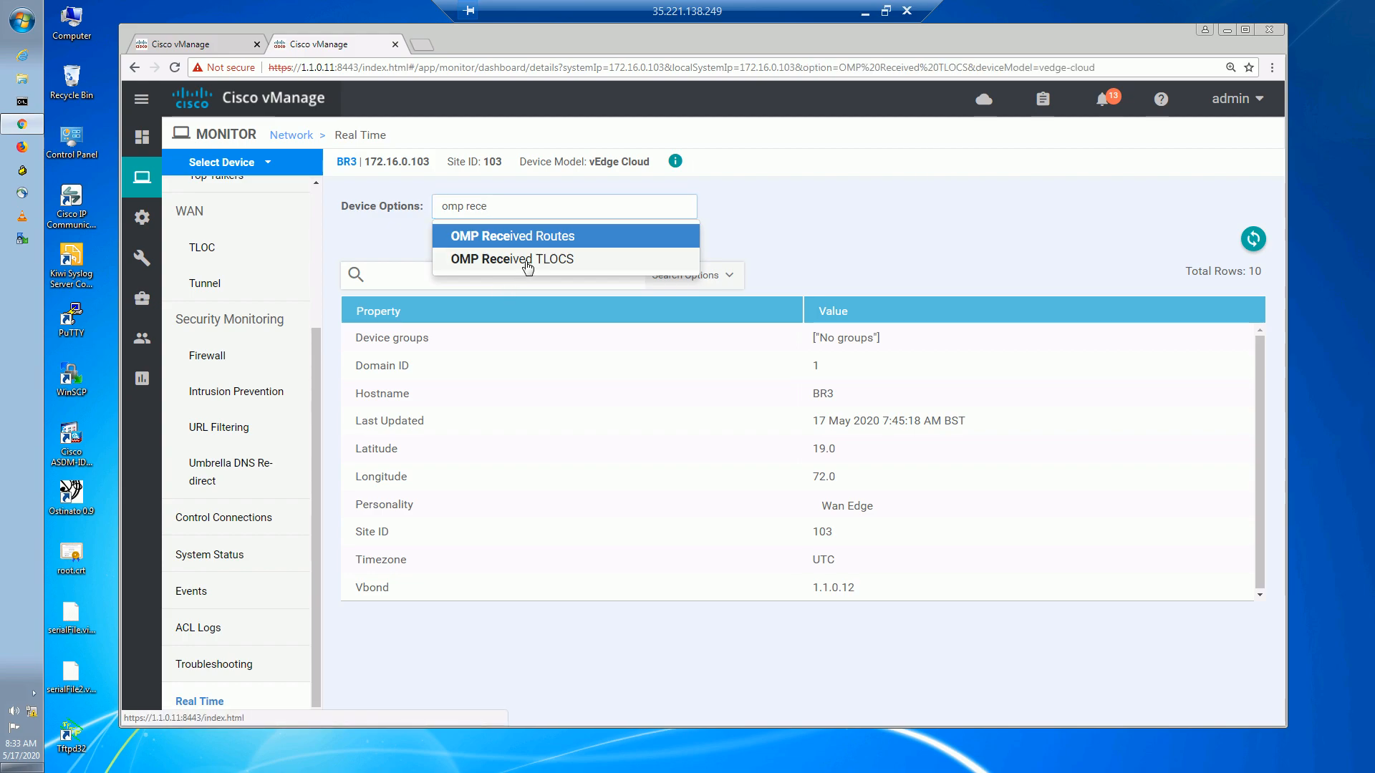
{"action": "left_click", "coordinate": [527, 262]}
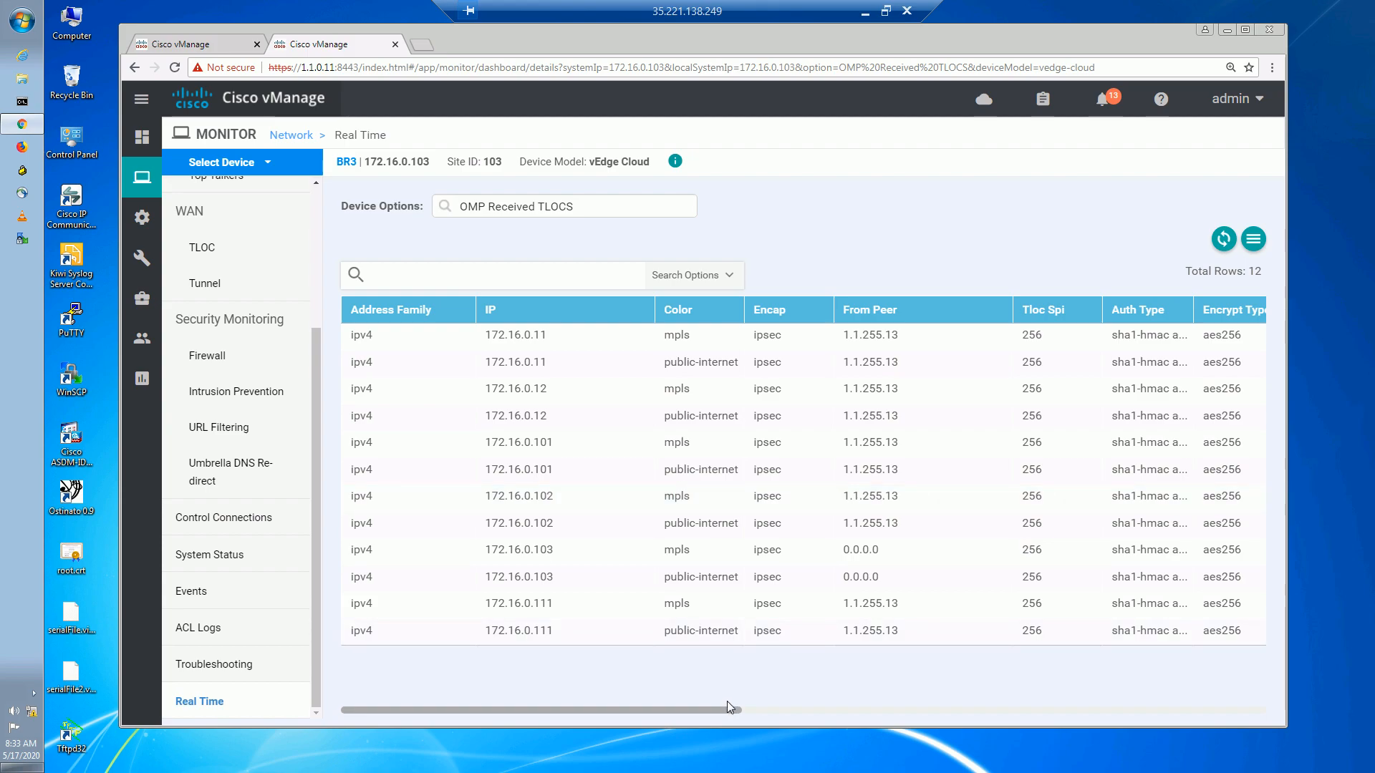
{"action": "left_click_drag", "start_coordinate": [485, 336], "coordinate": [547, 417]}
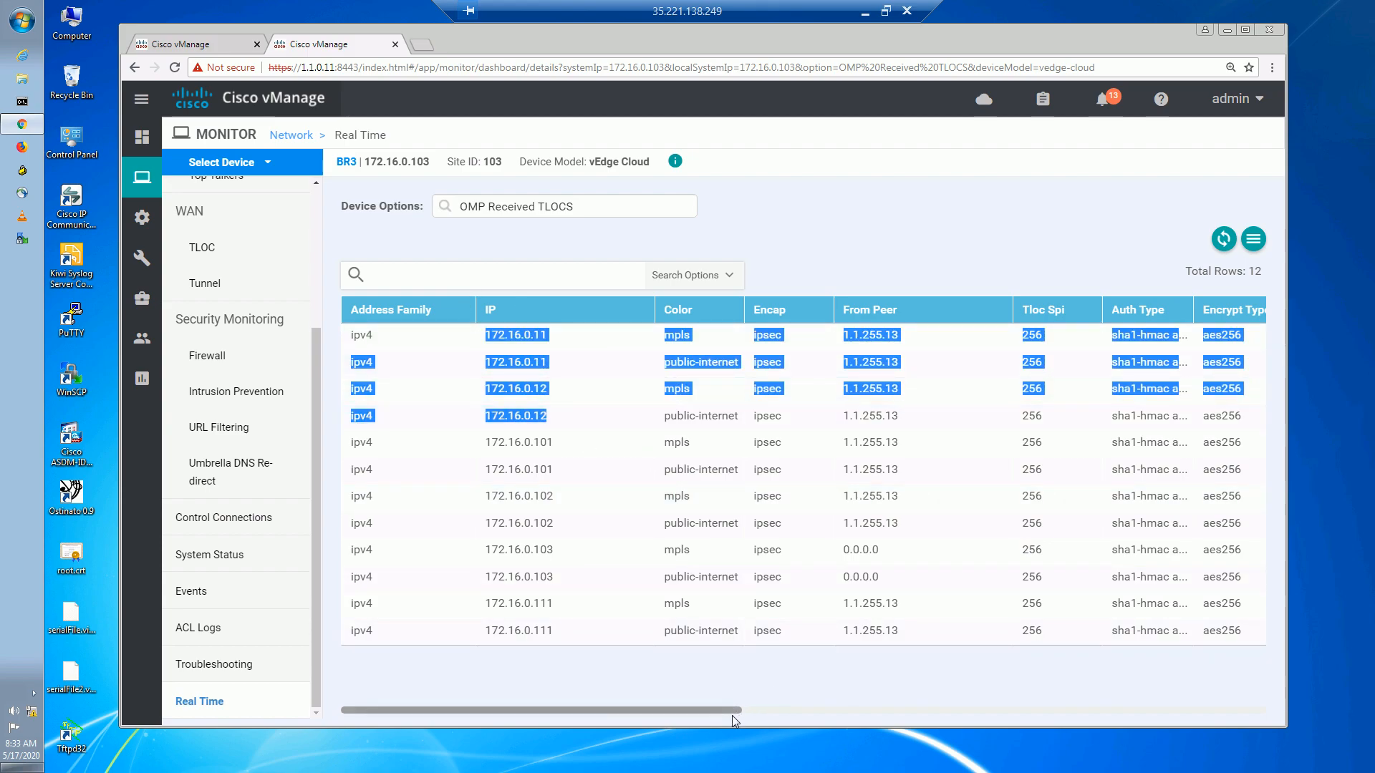
{"action": "left_click_drag", "start_coordinate": [729, 709], "coordinate": [1150, 687]}
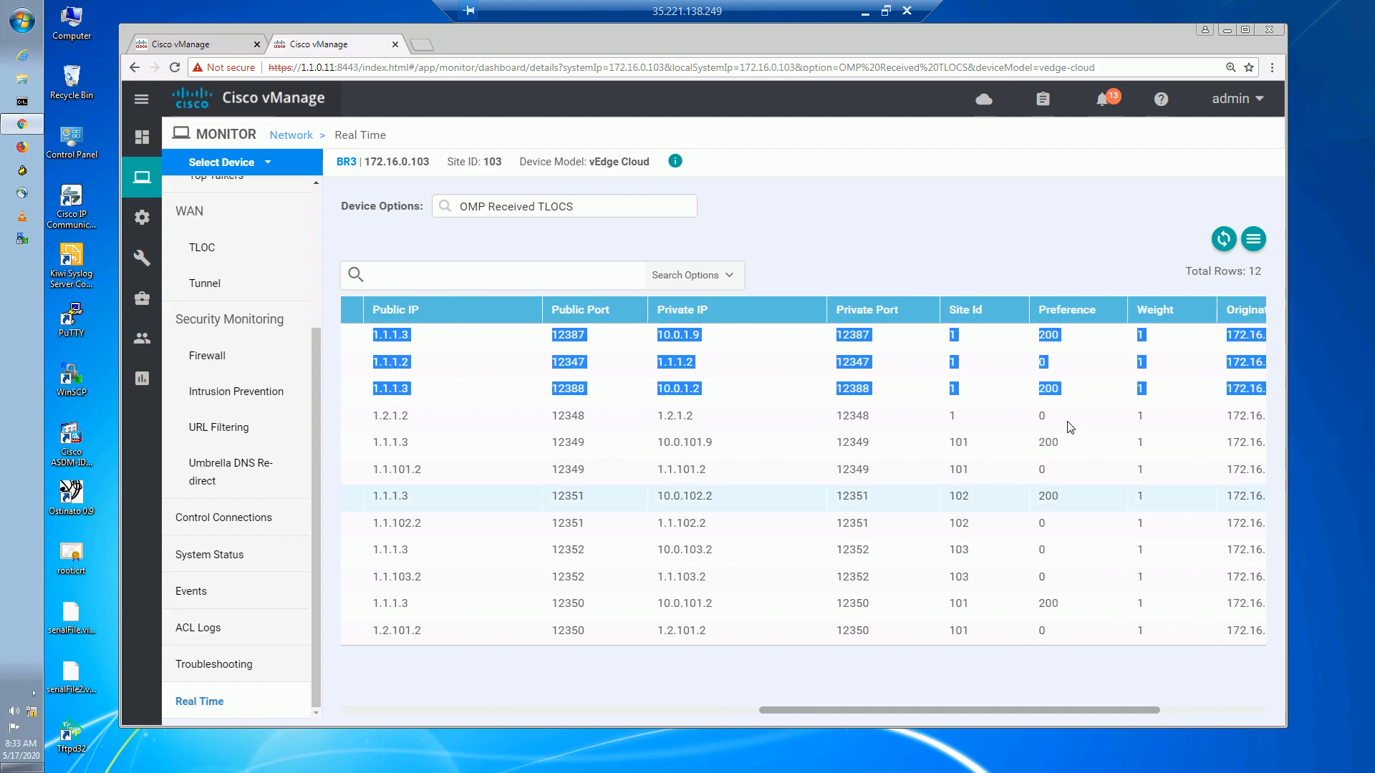
{"action": "left_click", "coordinate": [1045, 334]}
{"action": "left_click_drag", "start_coordinate": [1038, 334], "coordinate": [1060, 333]}
{"action": "left_click", "coordinate": [1047, 385]}
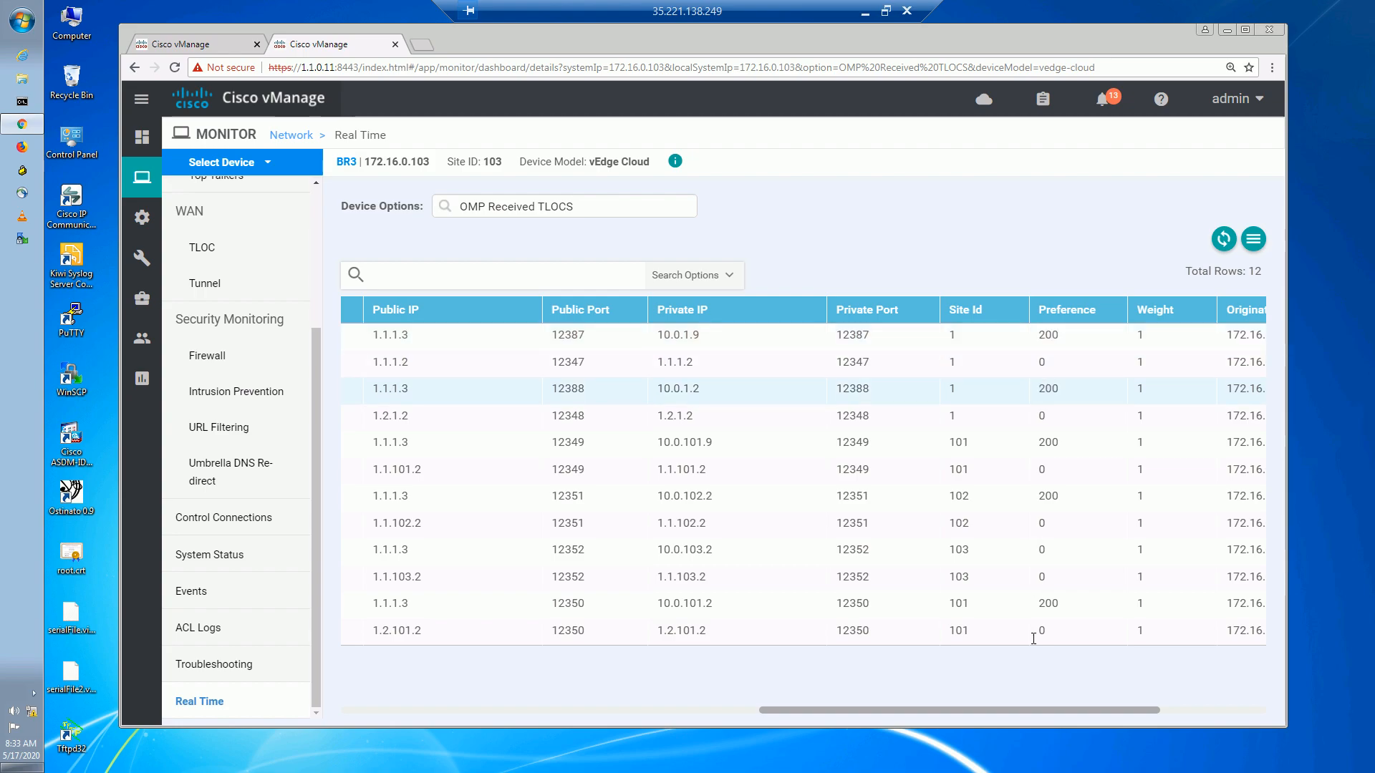
{"action": "left_click_drag", "start_coordinate": [1011, 710], "coordinate": [1050, 676]}
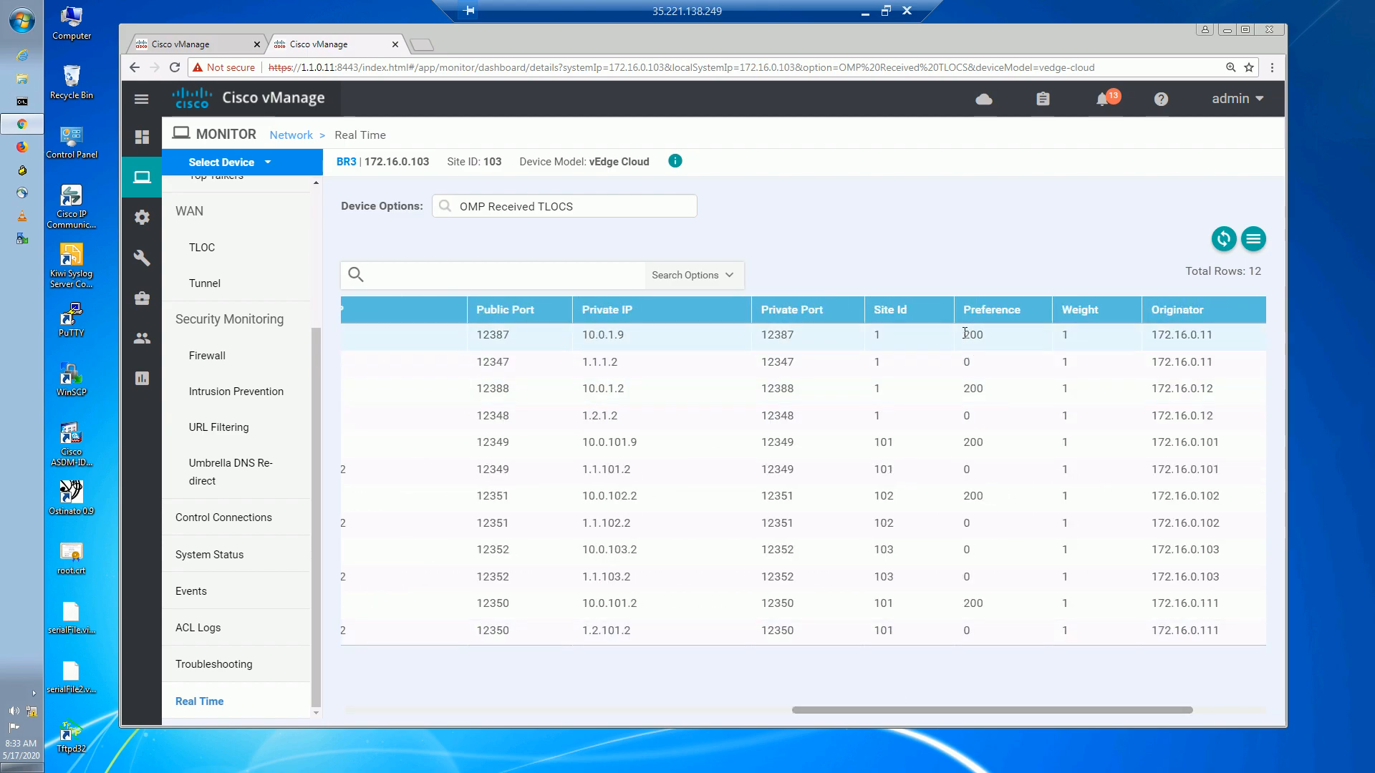
{"action": "left_click_drag", "start_coordinate": [962, 388], "coordinate": [976, 389]}
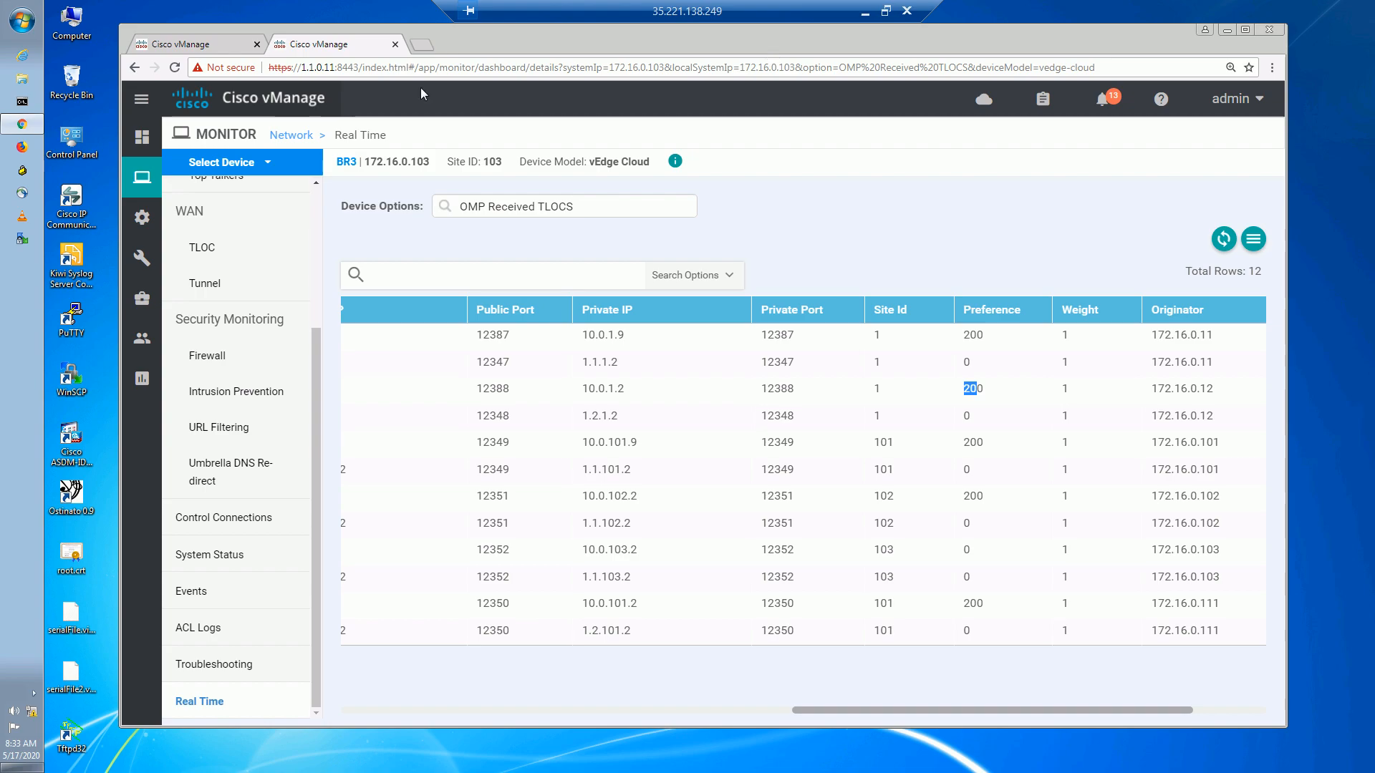
Search the device options again with 'omp rece' to reach OMP Received Routes.
{"action": "left_click", "coordinate": [605, 206]}
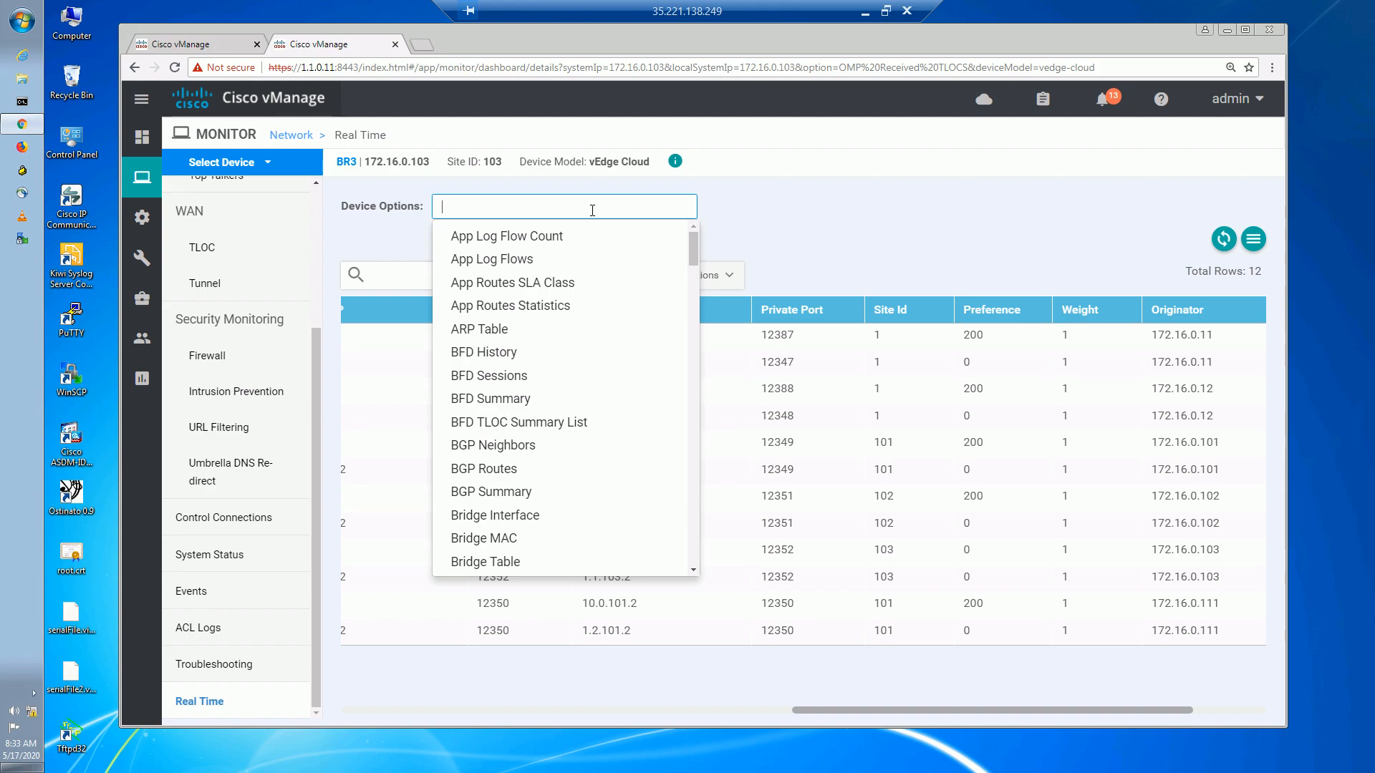
{"action": "type", "text": "omp rece"}
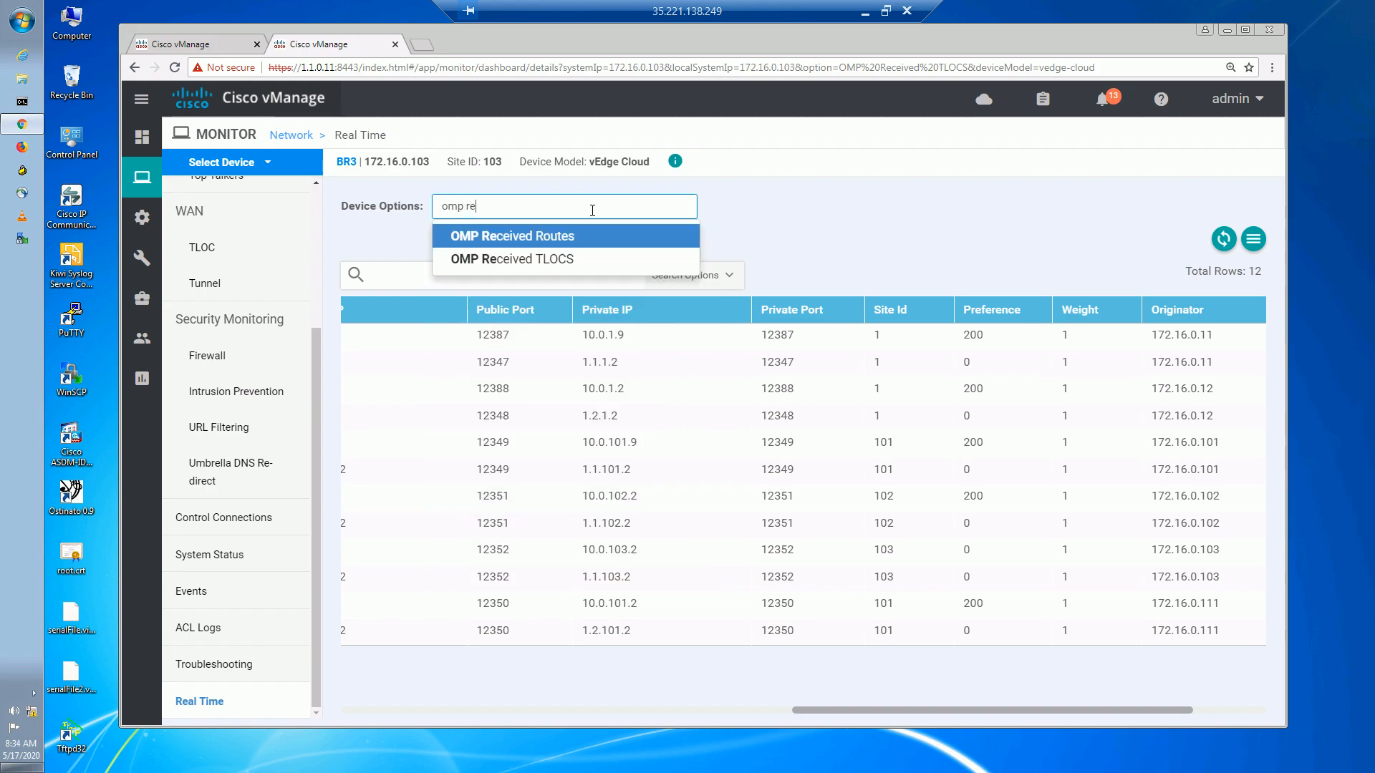
{"action": "left_click", "coordinate": [594, 259]}
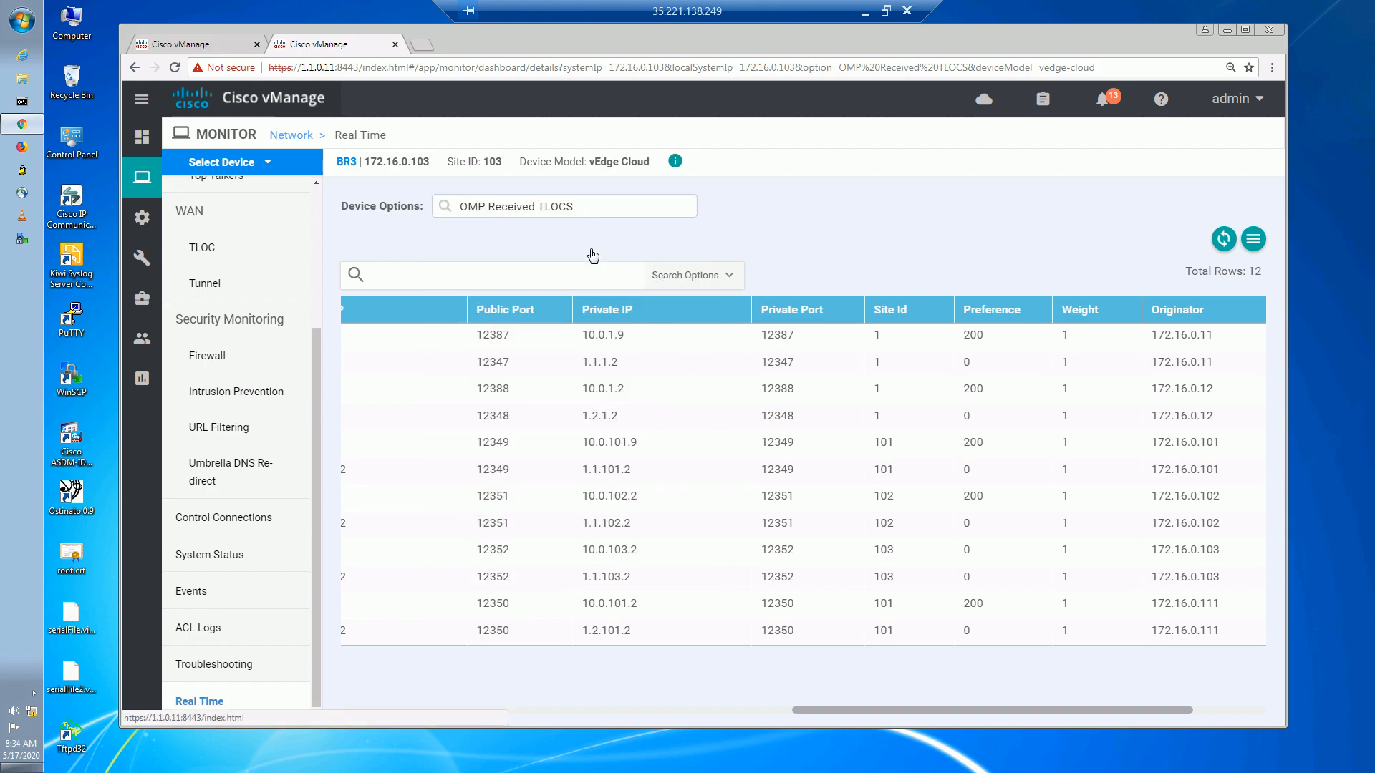
{"action": "left_click", "coordinate": [595, 206]}
{"action": "type", "text": "omp rece"}
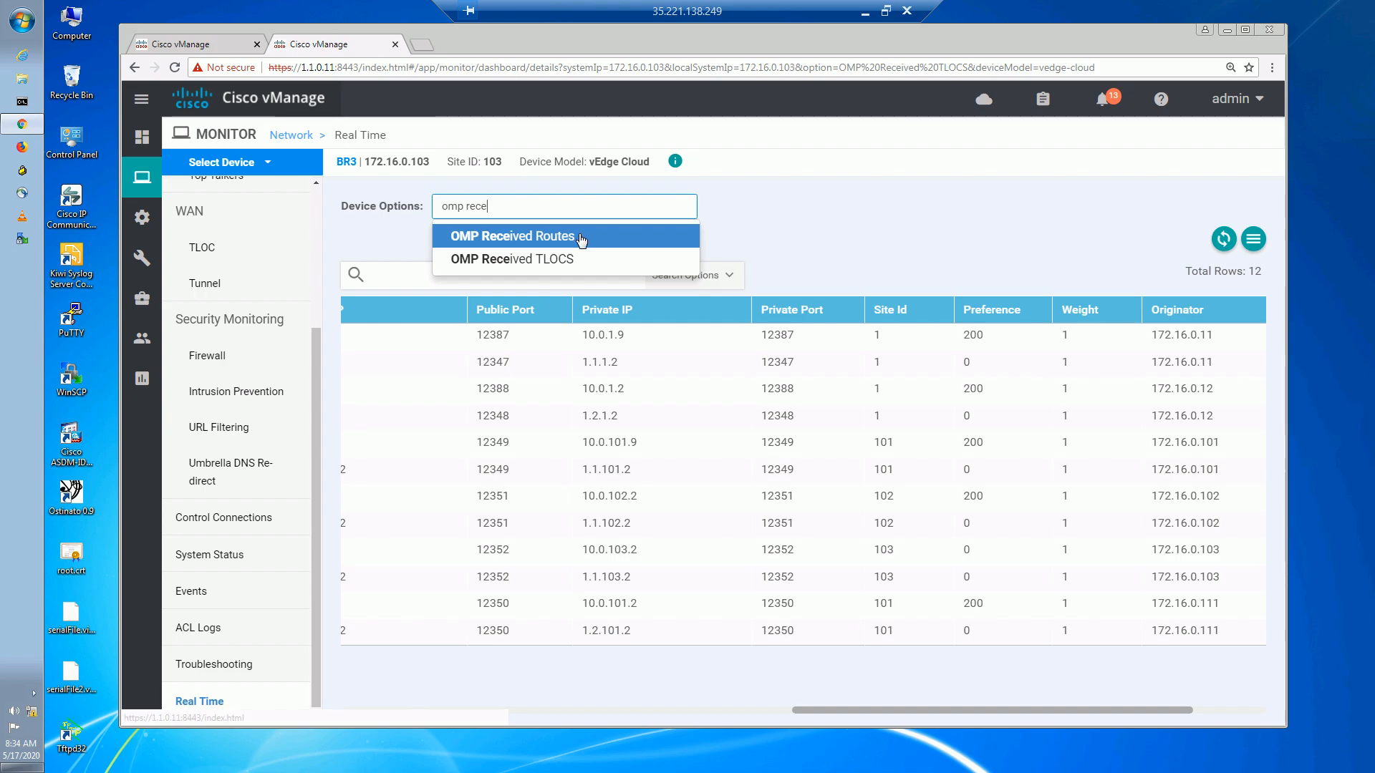
Load all OMP Received Routes with Do Not Filter and locate prefix 172.16.32.0/24.
{"action": "left_click", "coordinate": [582, 237]}
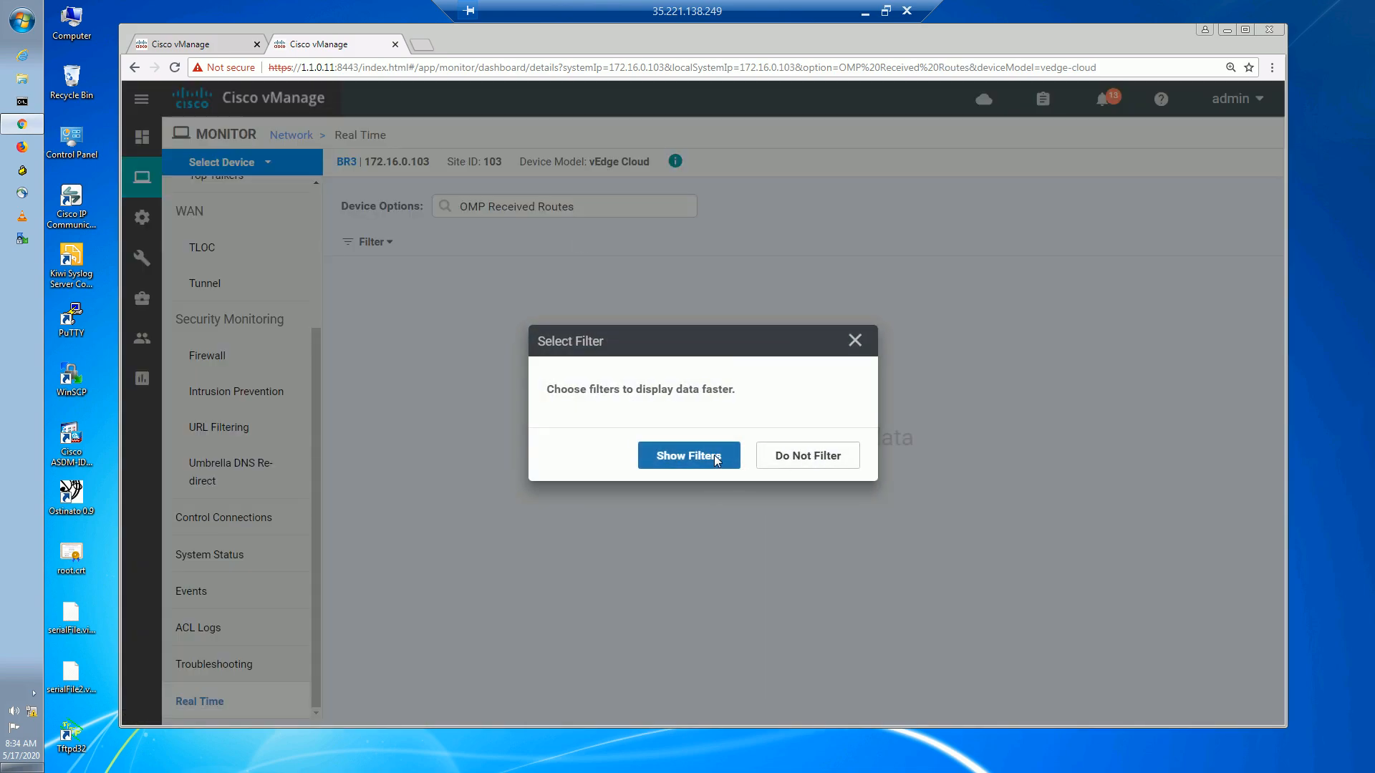
{"action": "left_click", "coordinate": [827, 457]}
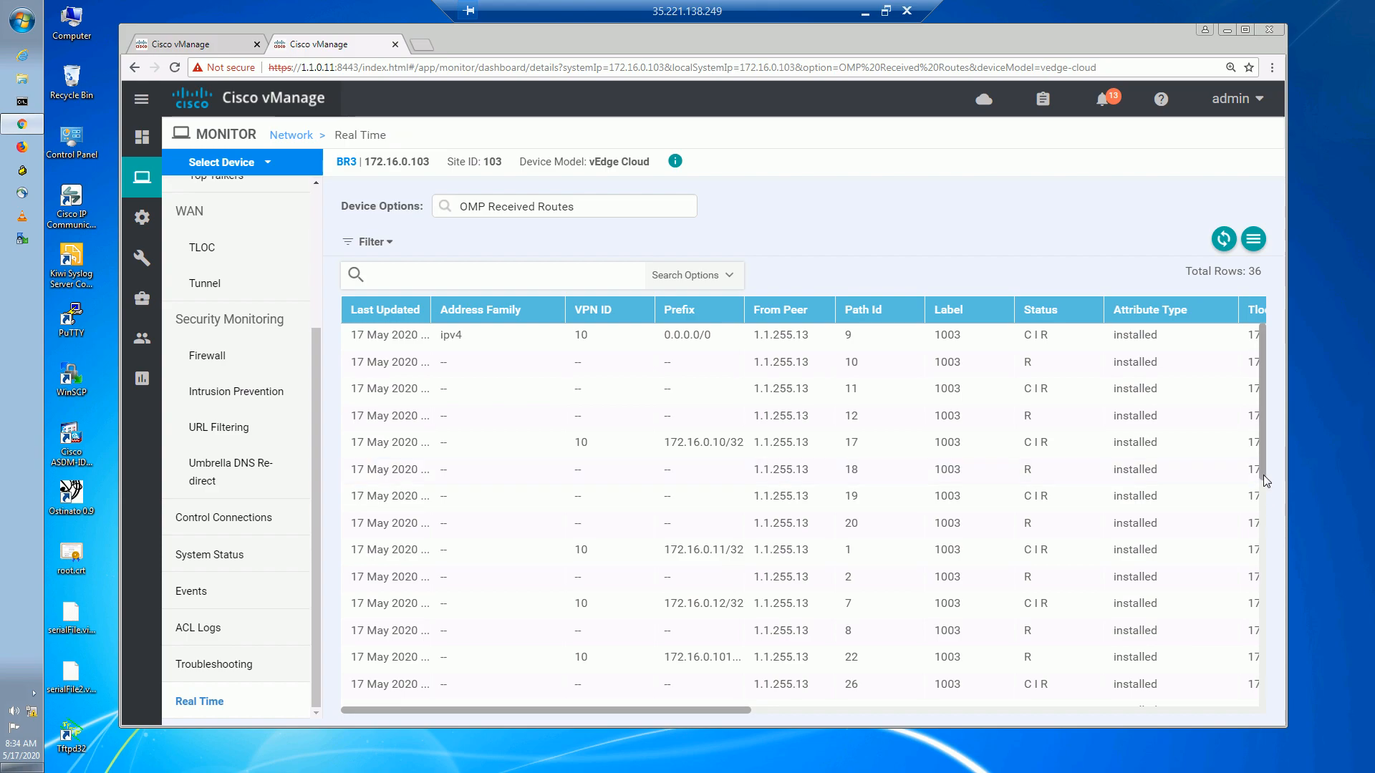
{"action": "left_click_drag", "start_coordinate": [1263, 471], "coordinate": [1264, 670]}
{"action": "left_click_drag", "start_coordinate": [665, 498], "coordinate": [747, 491]}
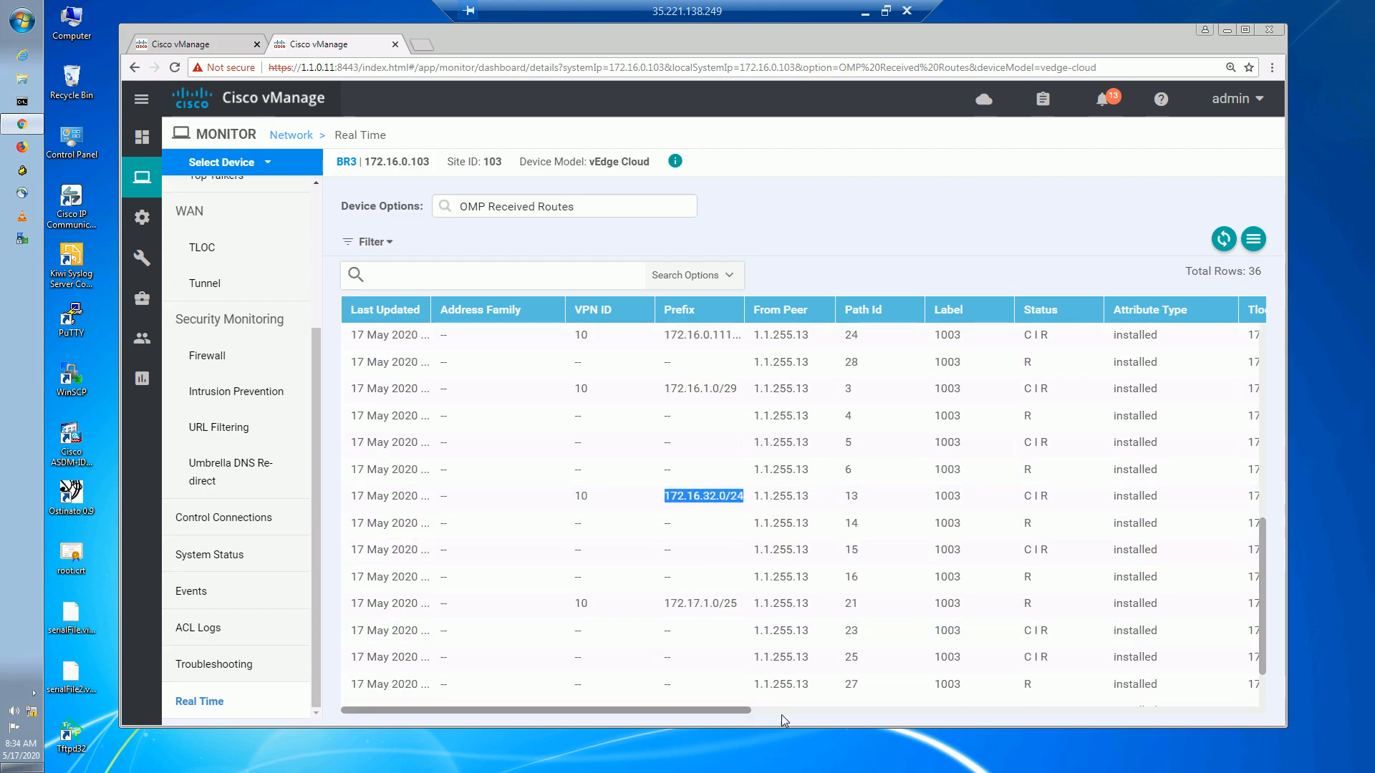
{"action": "left_click_drag", "start_coordinate": [754, 713], "coordinate": [823, 720]}
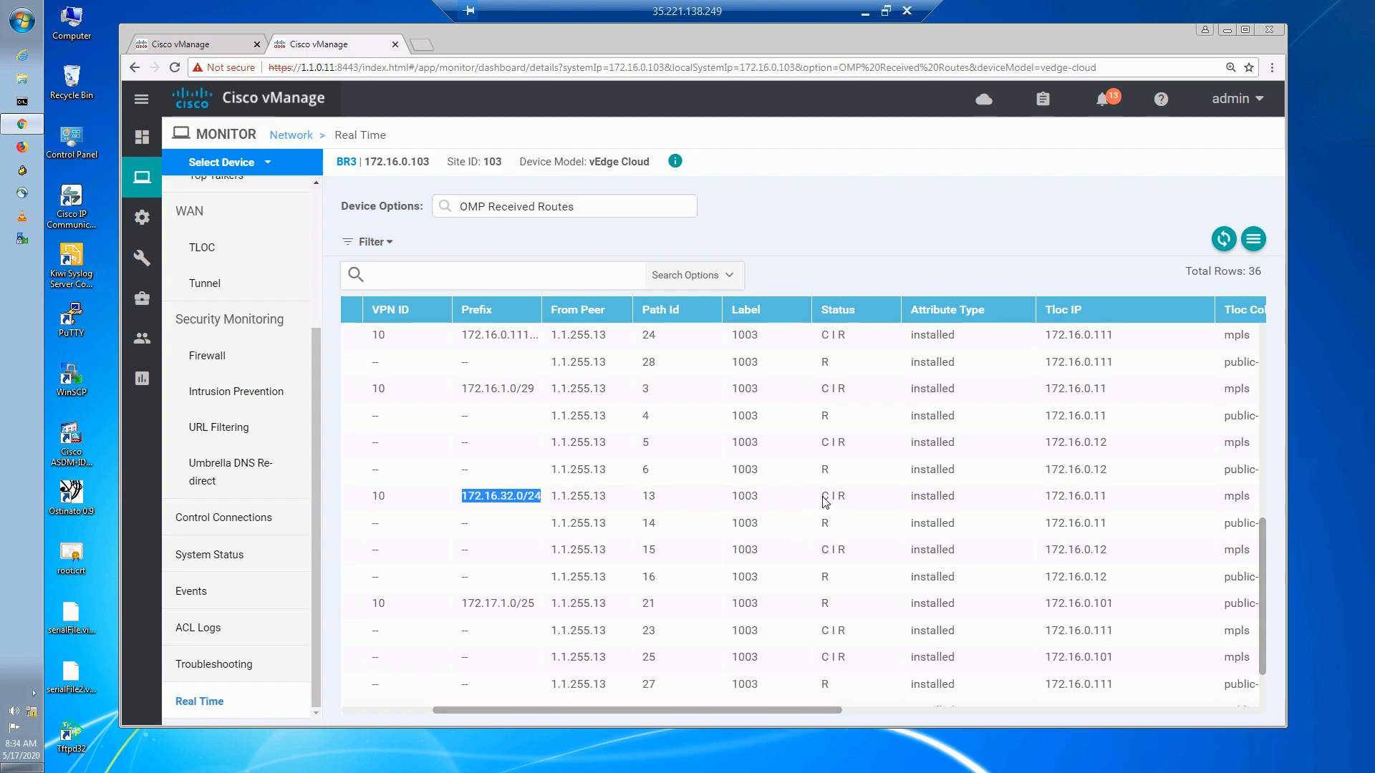
{"action": "left_click", "coordinate": [851, 489]}
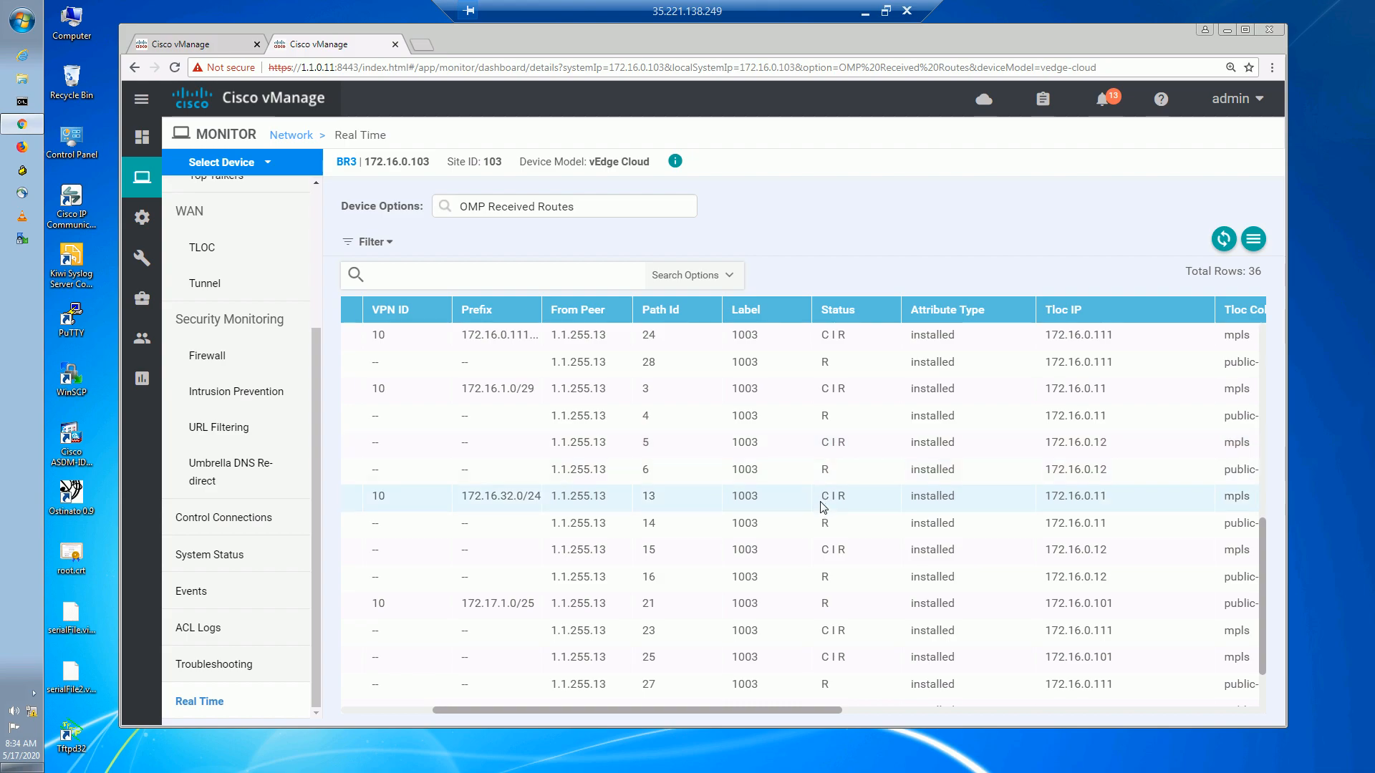
Verify paths 13 and 15 for 172.16.32.0/24 show C I R status and mpls TLOC colour.
{"action": "triple_click", "coordinate": [826, 499]}
{"action": "triple_click", "coordinate": [851, 555]}
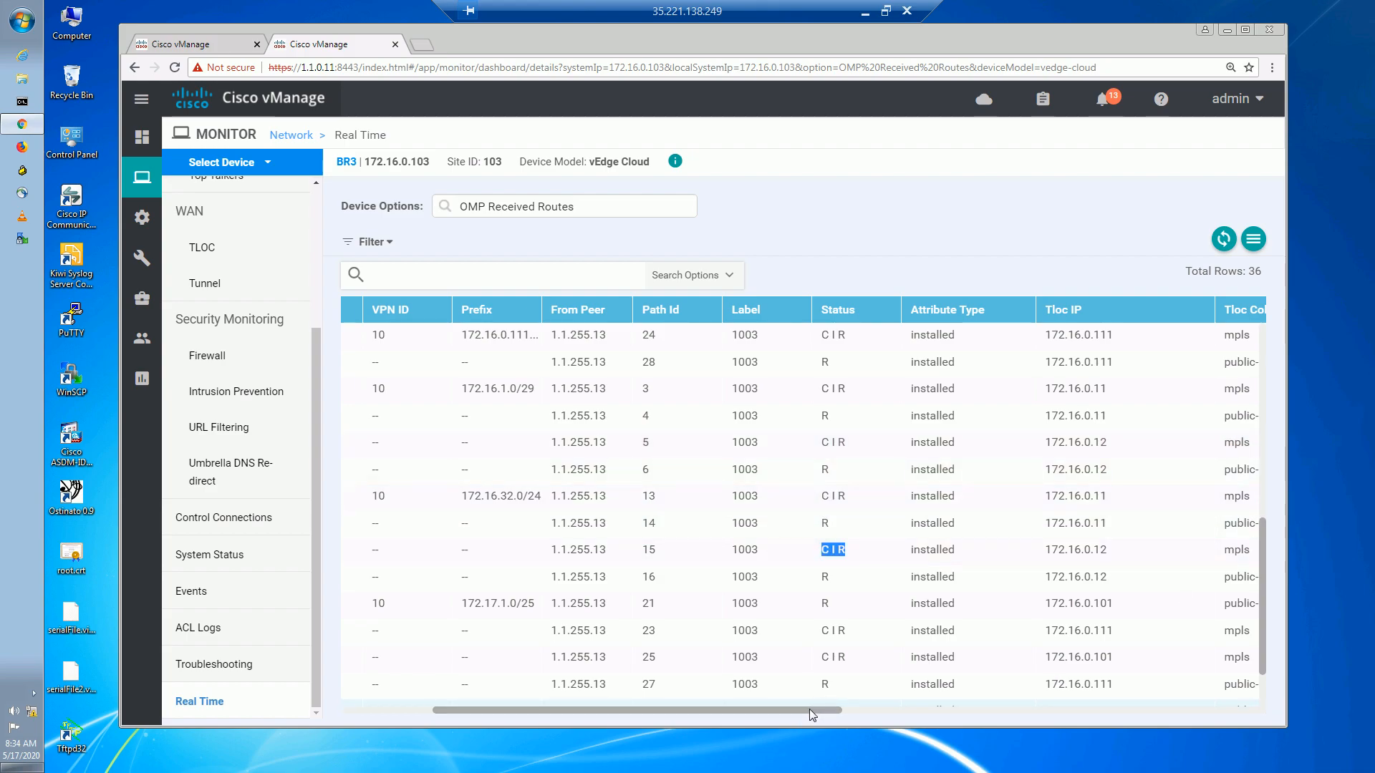
{"action": "left_click_drag", "start_coordinate": [826, 705], "coordinate": [862, 706]}
{"action": "left_click", "coordinate": [1137, 496]}
{"action": "double_click", "coordinate": [1145, 495]}
{"action": "double_click", "coordinate": [1145, 549]}
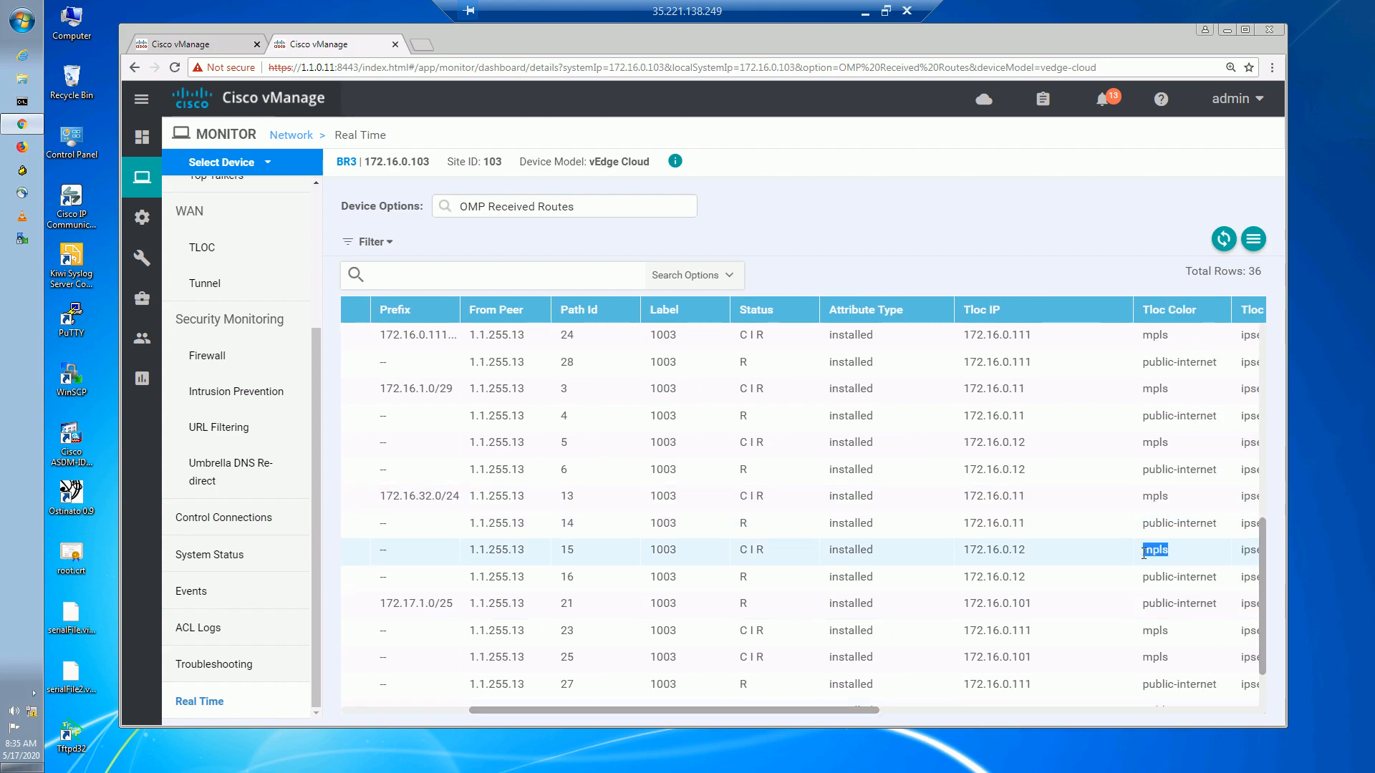
{"action": "left_click_drag", "start_coordinate": [775, 499], "coordinate": [737, 497]}
{"action": "left_click_drag", "start_coordinate": [767, 552], "coordinate": [755, 549]}
{"action": "left_click", "coordinate": [757, 551]}
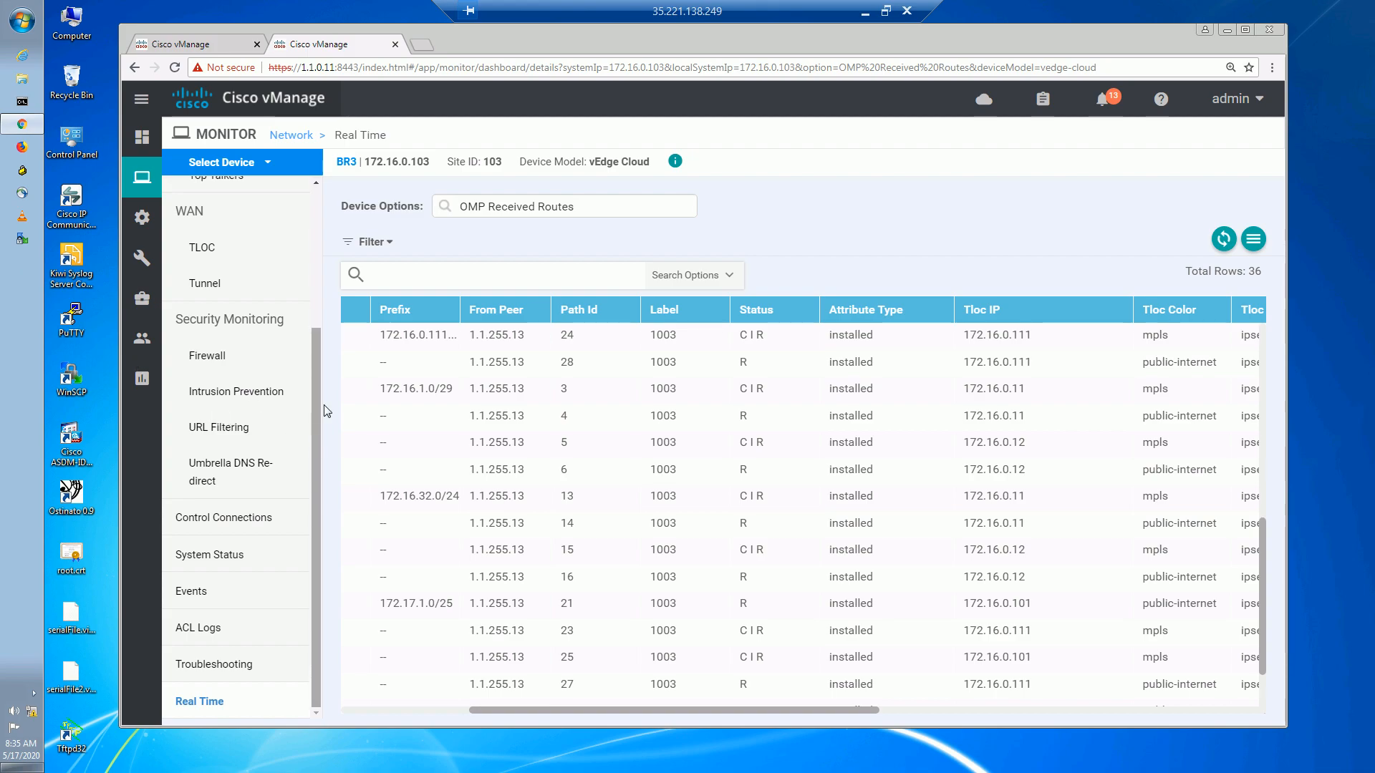
Review BR3's WAN tunnel table and limit the tunnel loss chart to the last hour (1h).
{"action": "left_click", "coordinate": [271, 289]}
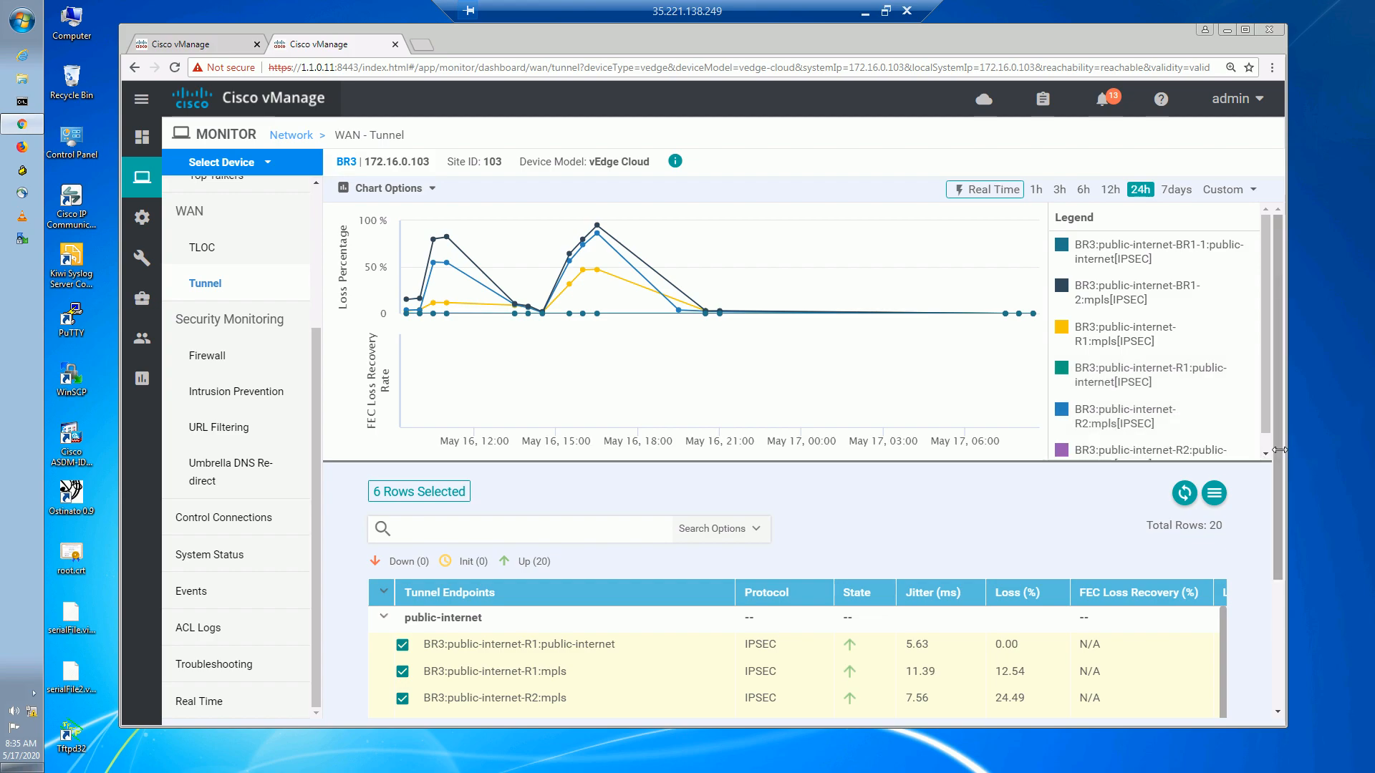
{"action": "left_click_drag", "start_coordinate": [1277, 454], "coordinate": [1281, 569]}
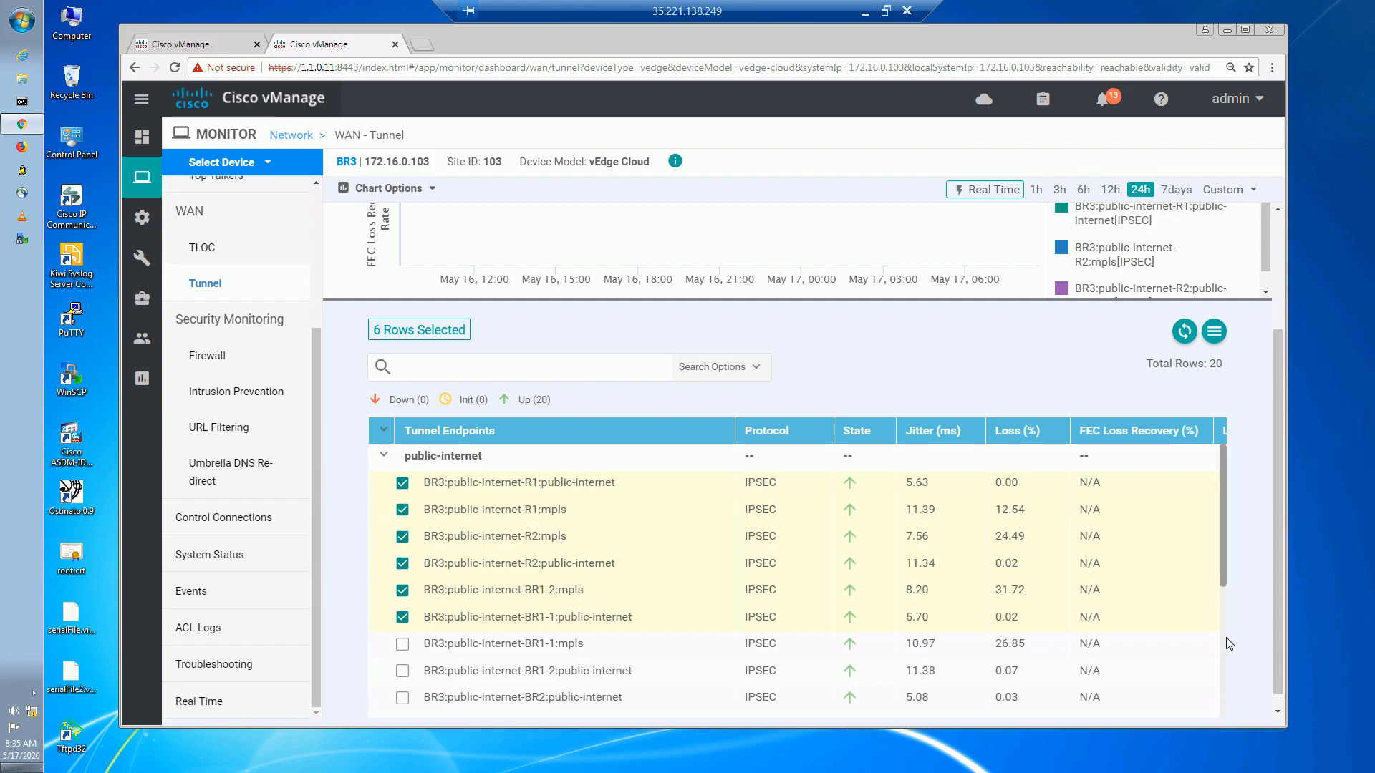
{"action": "left_click_drag", "start_coordinate": [1223, 571], "coordinate": [1212, 661]}
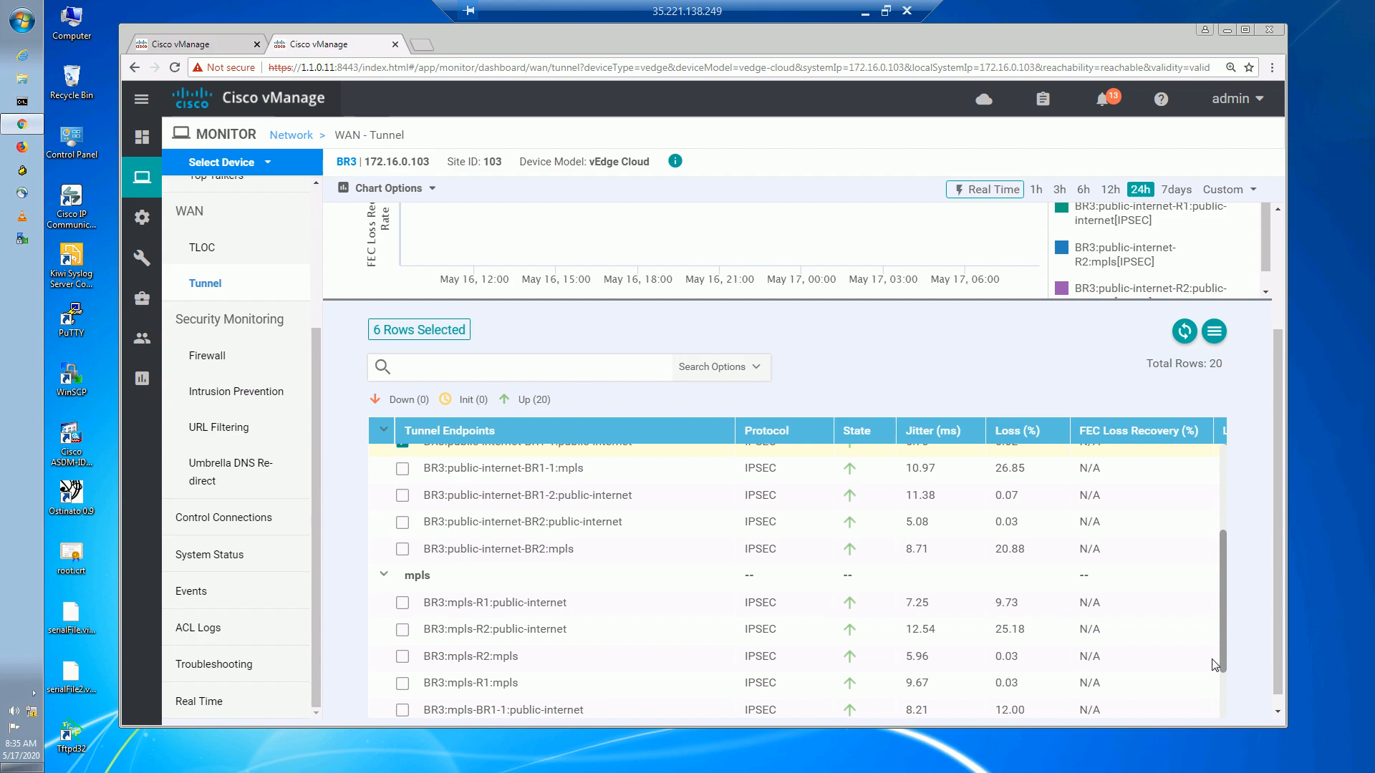
{"action": "left_click_drag", "start_coordinate": [1211, 659], "coordinate": [1213, 476]}
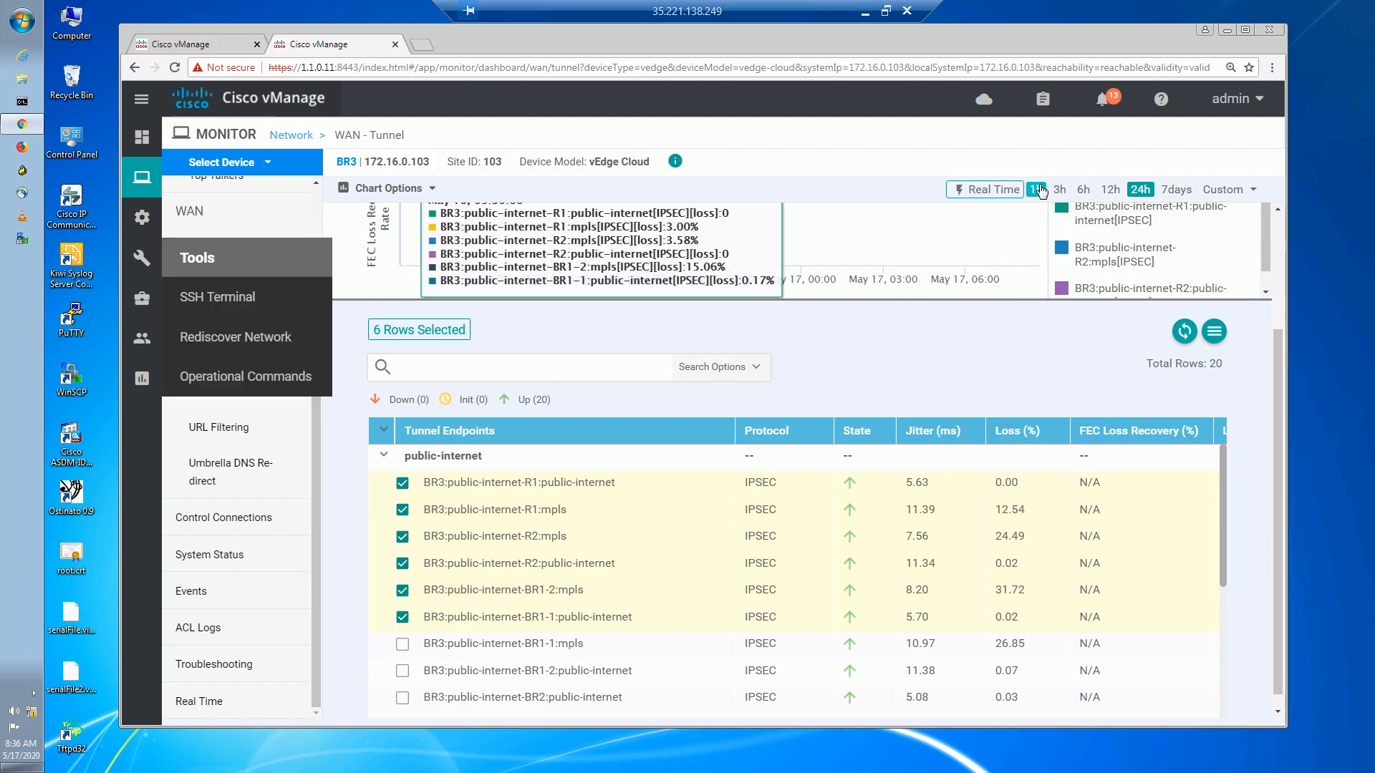
{"action": "left_click", "coordinate": [1036, 189]}
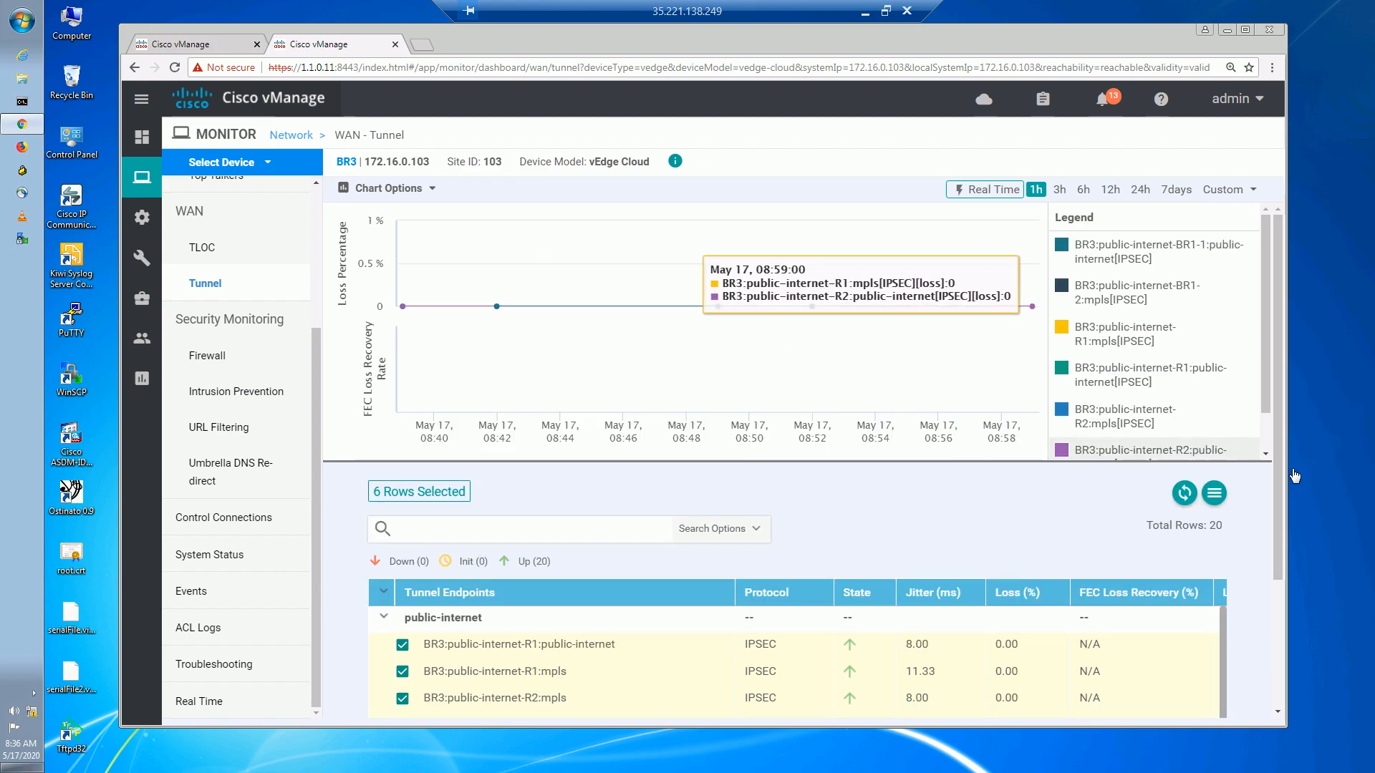
{"action": "left_click_drag", "start_coordinate": [1276, 485], "coordinate": [1285, 632]}
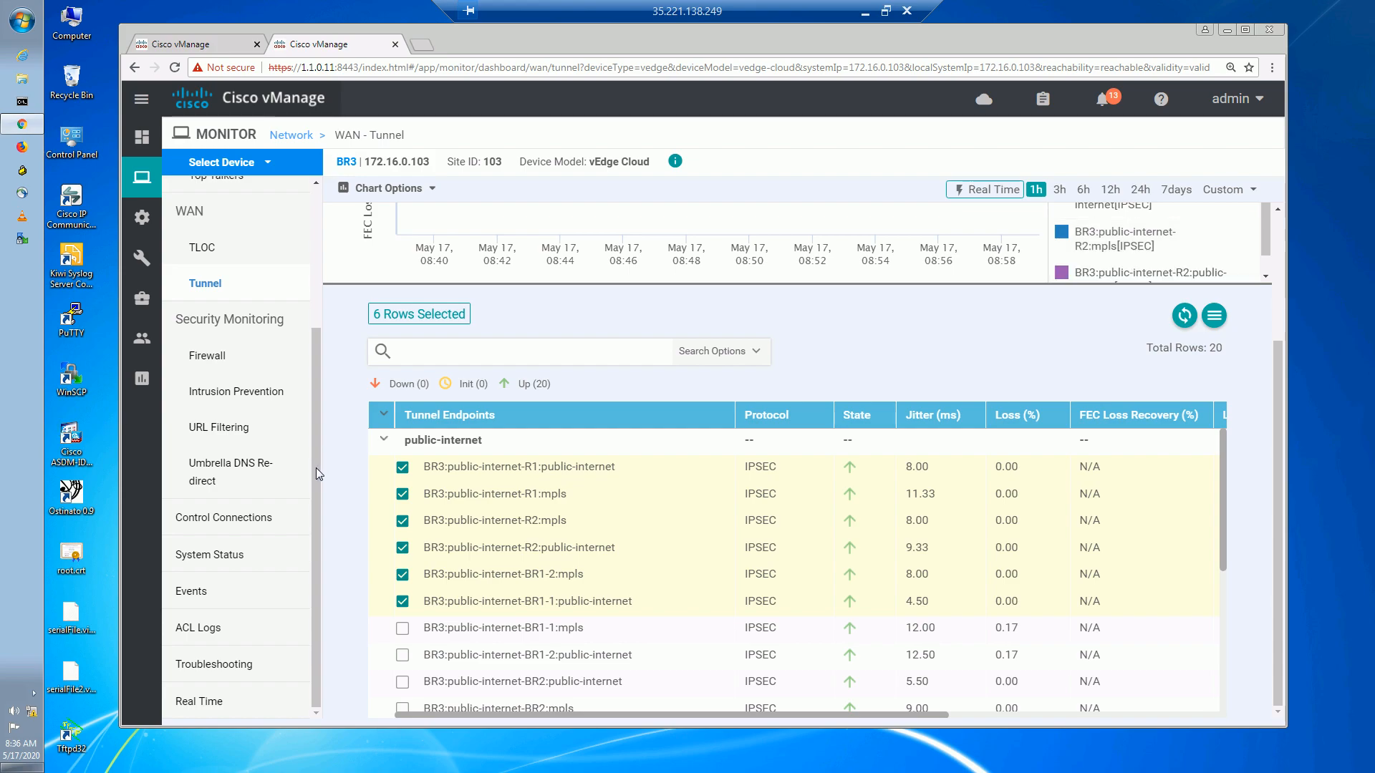
{"action": "left_click", "coordinate": [251, 665]}
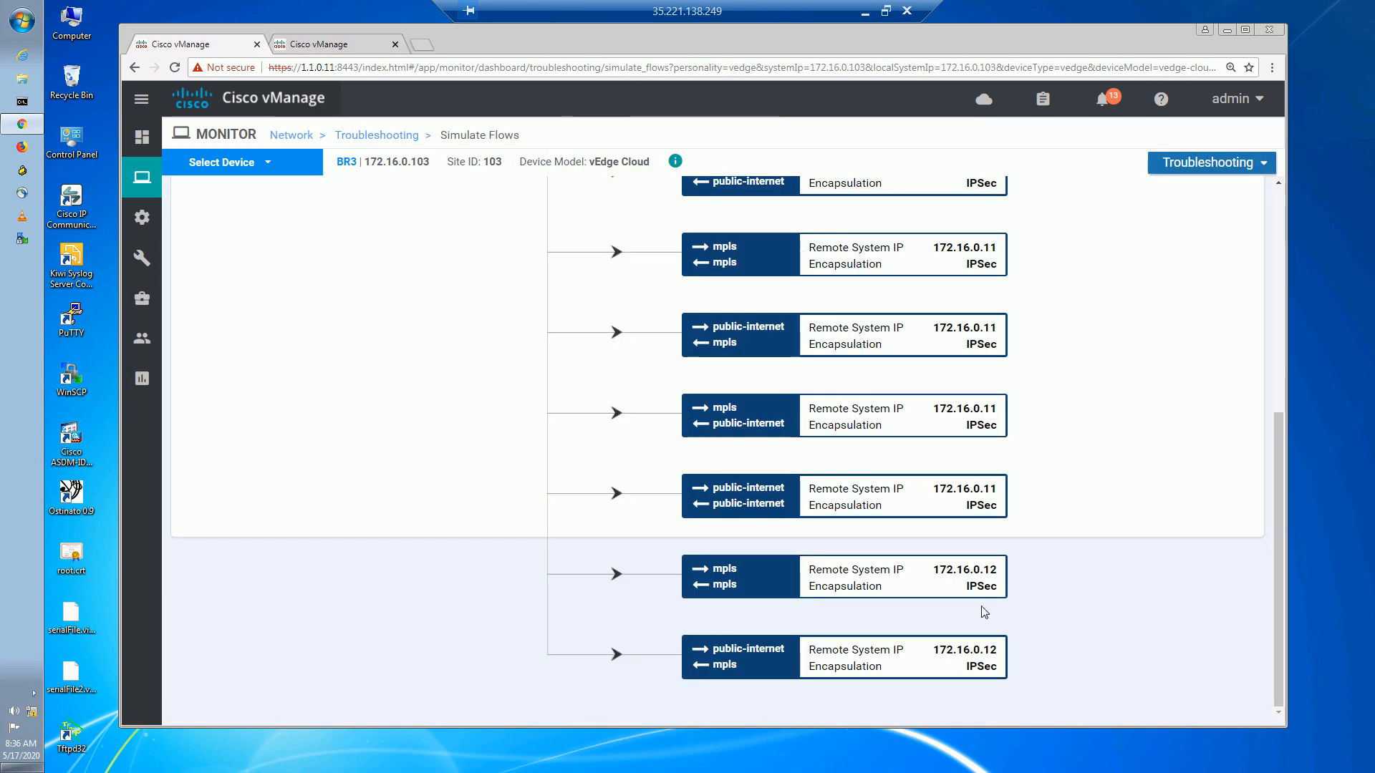
Bring up a blank Simulate Flows form for BR3 in the second vManage tab.
{"action": "left_click_drag", "start_coordinate": [1279, 616], "coordinate": [1313, 633]}
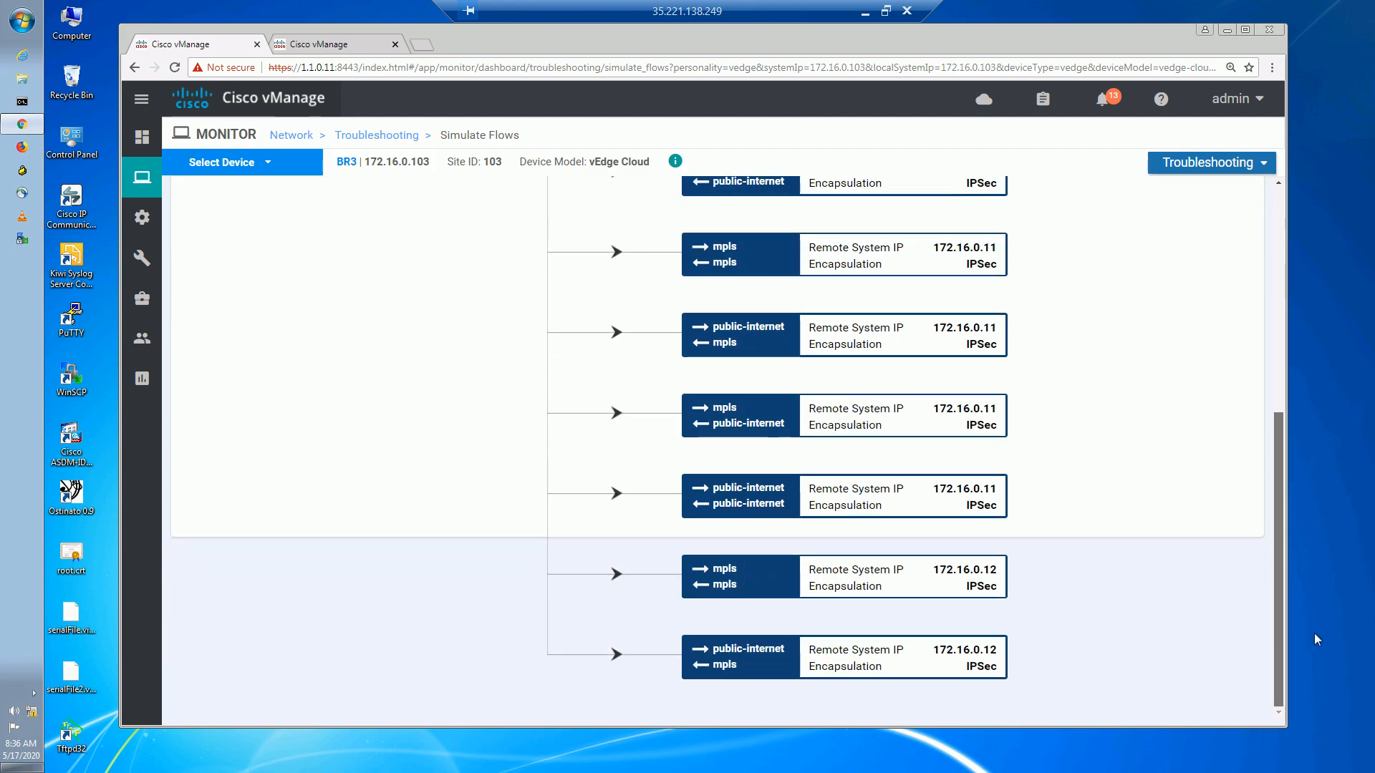
{"action": "left_click", "coordinate": [329, 45]}
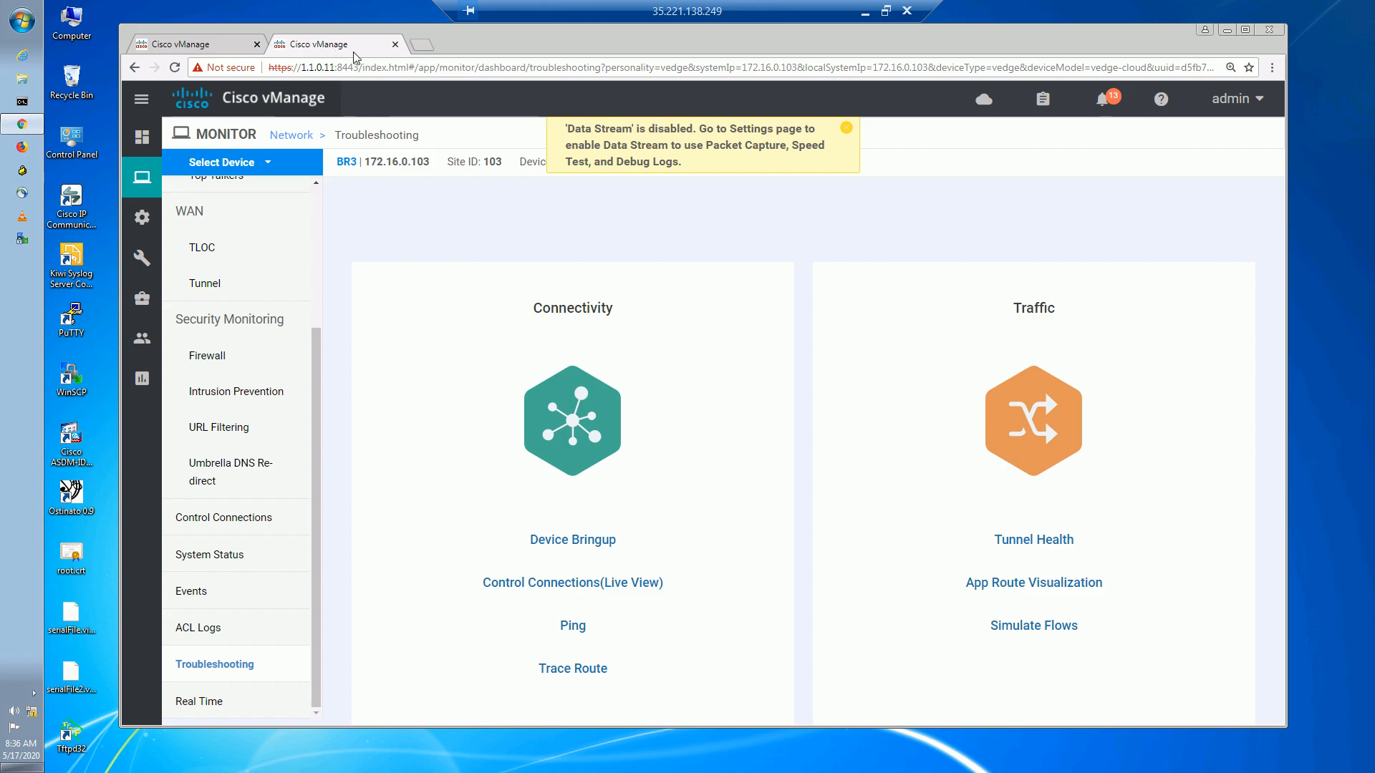
{"action": "left_click", "coordinate": [1034, 627]}
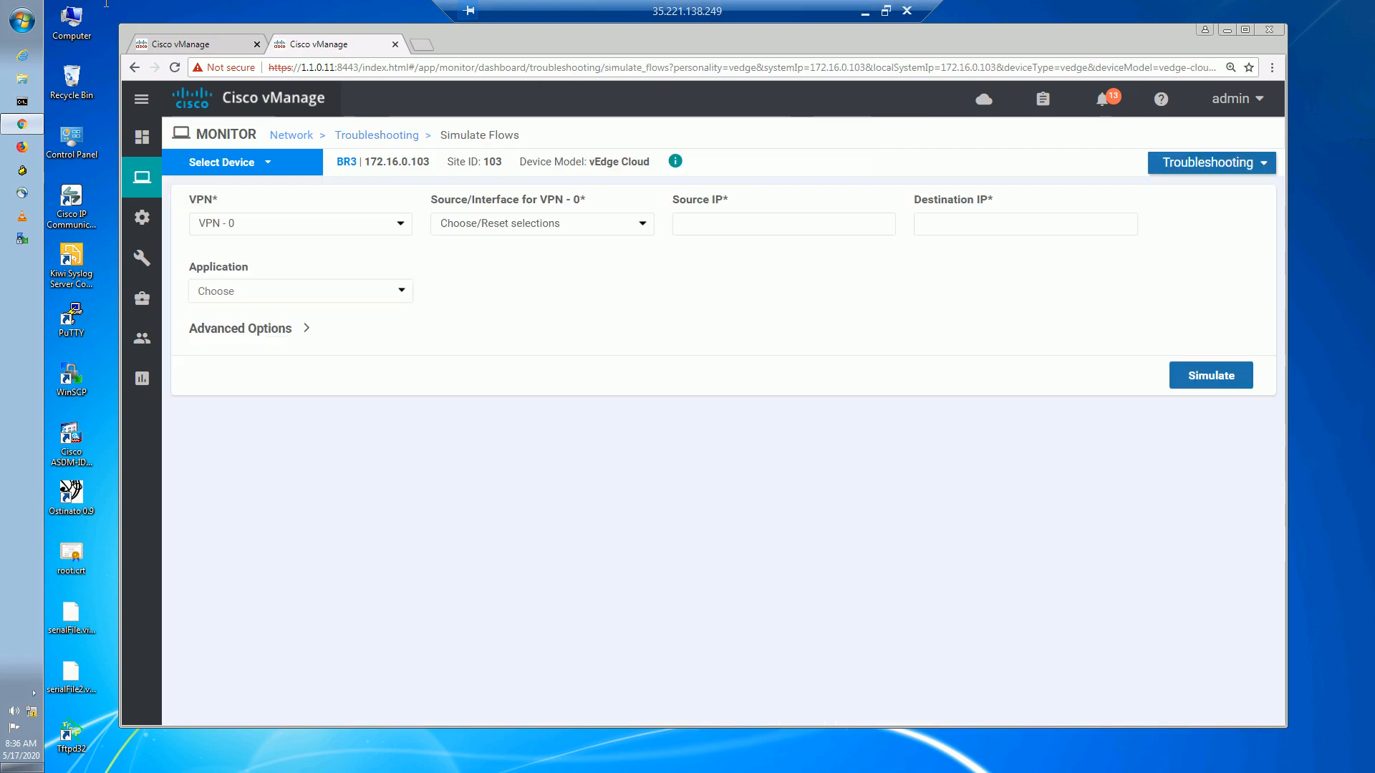
Simulate a VPN 10 flow from ge0/2.10, source 172.17.3.10, to destination 172.16.32.1.
{"action": "left_click", "coordinate": [313, 229]}
{"action": "left_click", "coordinate": [261, 262]}
{"action": "left_click", "coordinate": [470, 228]}
{"action": "left_click", "coordinate": [471, 255]}
{"action": "left_click", "coordinate": [740, 225]}
{"action": "type", "text": "172.17.3.1"}
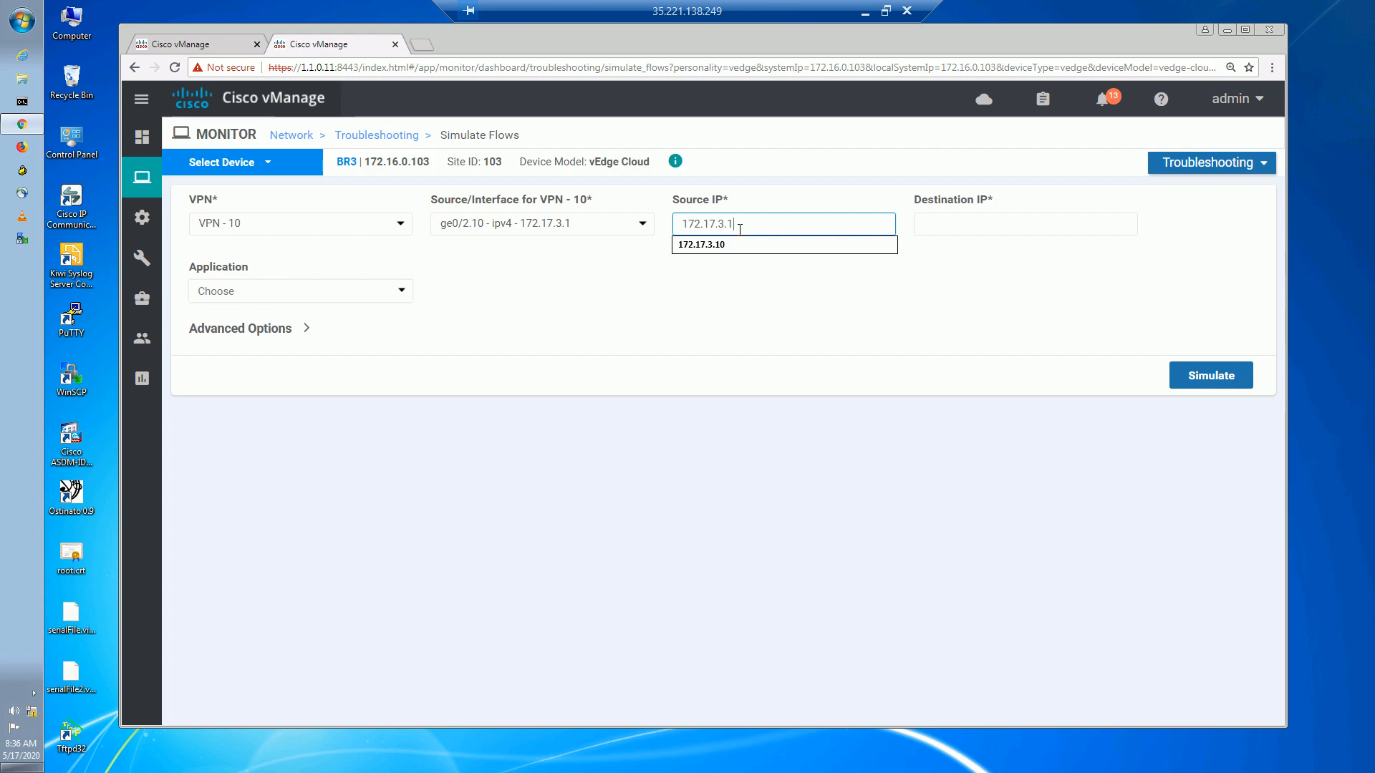
{"action": "left_click", "coordinate": [764, 298]}
{"action": "left_click", "coordinate": [816, 223]}
{"action": "left_click", "coordinate": [771, 246]}
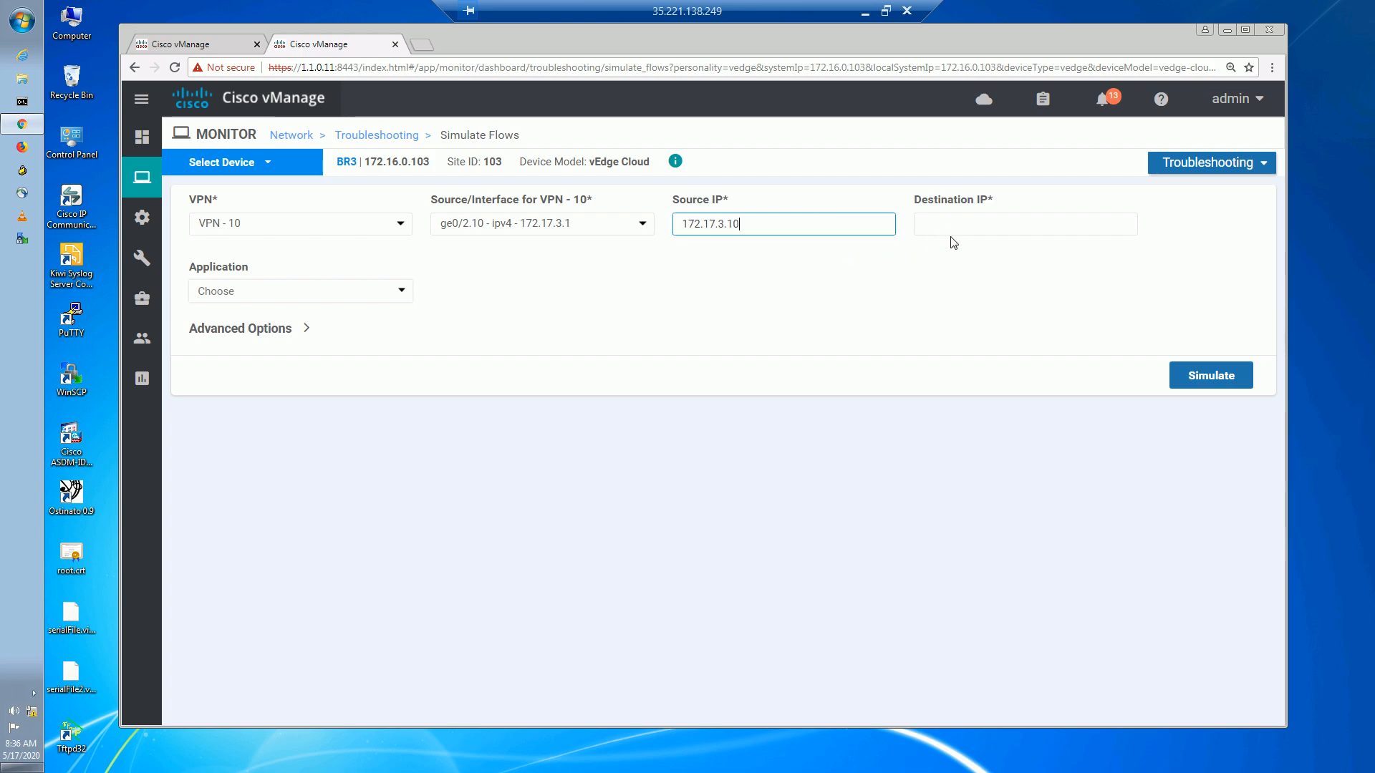
{"action": "left_click", "coordinate": [970, 224]}
{"action": "left_click", "coordinate": [970, 295]}
{"action": "left_click", "coordinate": [1209, 374]}
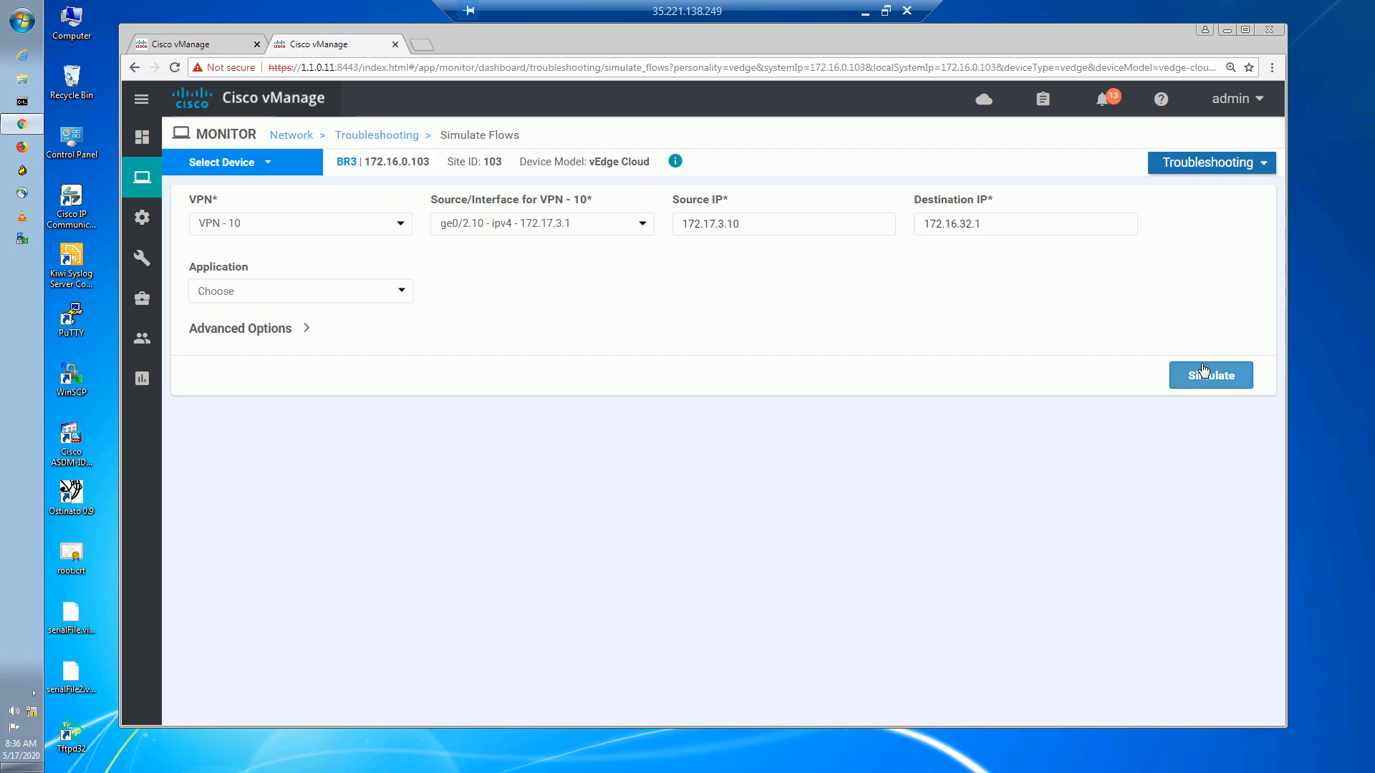
Review the result showing 4 next hops, all to mpls TLOCs on 172.16.0.11/12.
{"action": "scroll", "coordinate": [1260, 391], "scroll_direction": "down", "scroll_amount": 4}
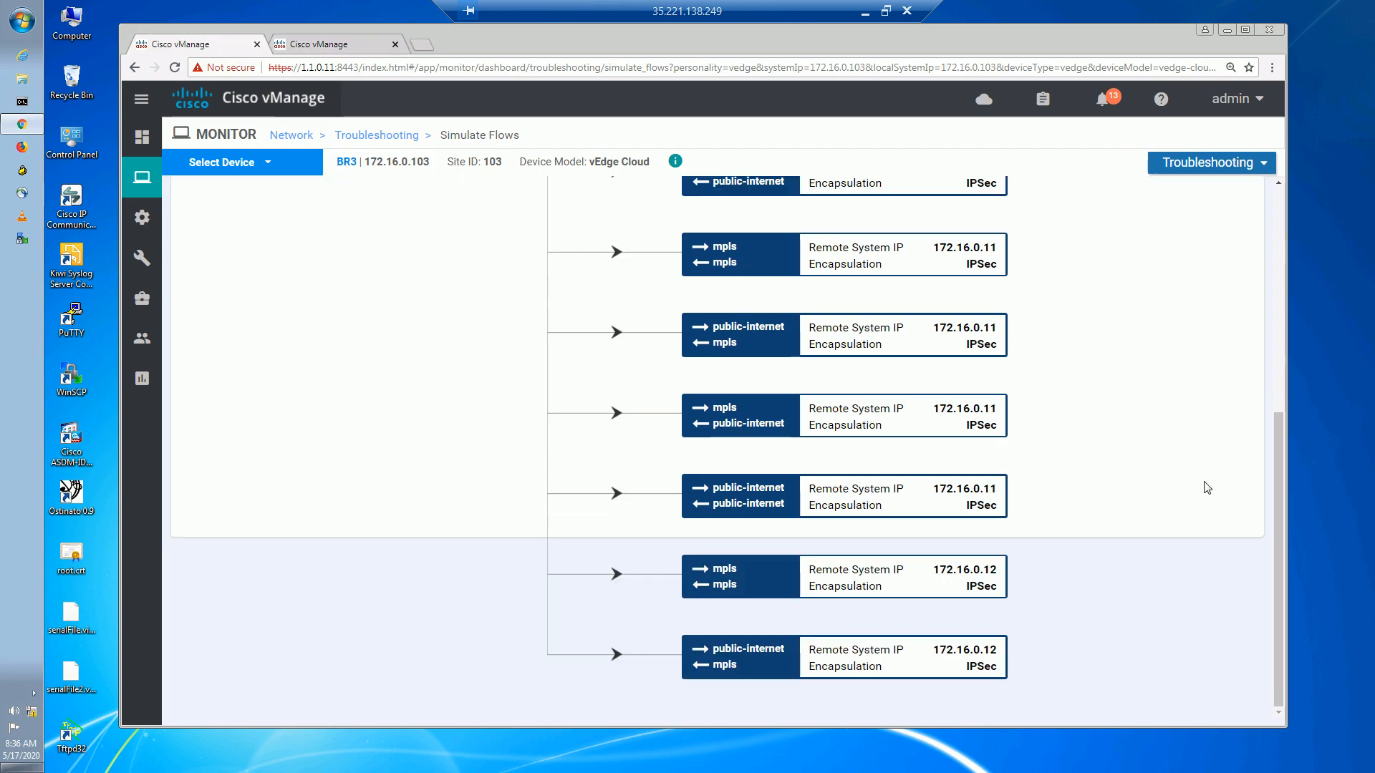
{"action": "left_click_drag", "start_coordinate": [1278, 519], "coordinate": [1300, 430]}
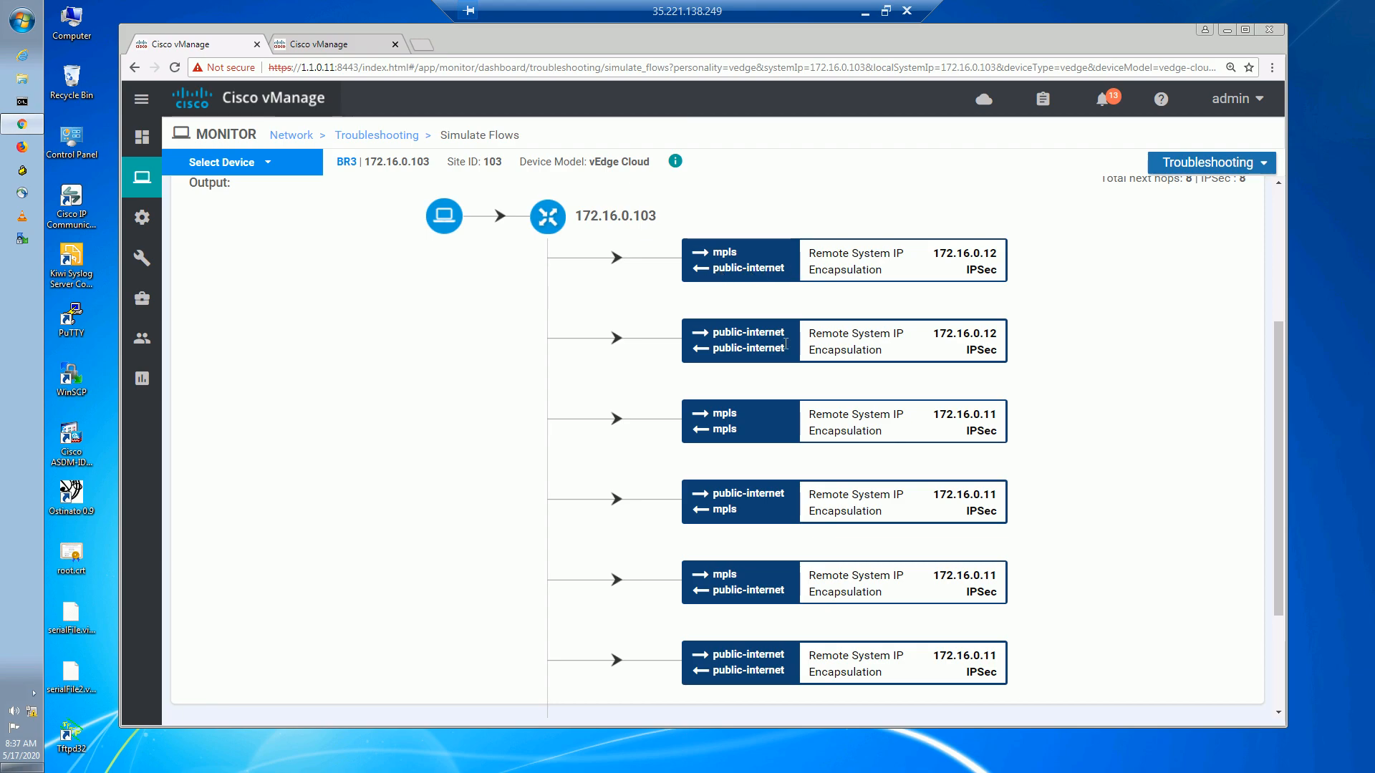
{"action": "left_click", "coordinate": [362, 50]}
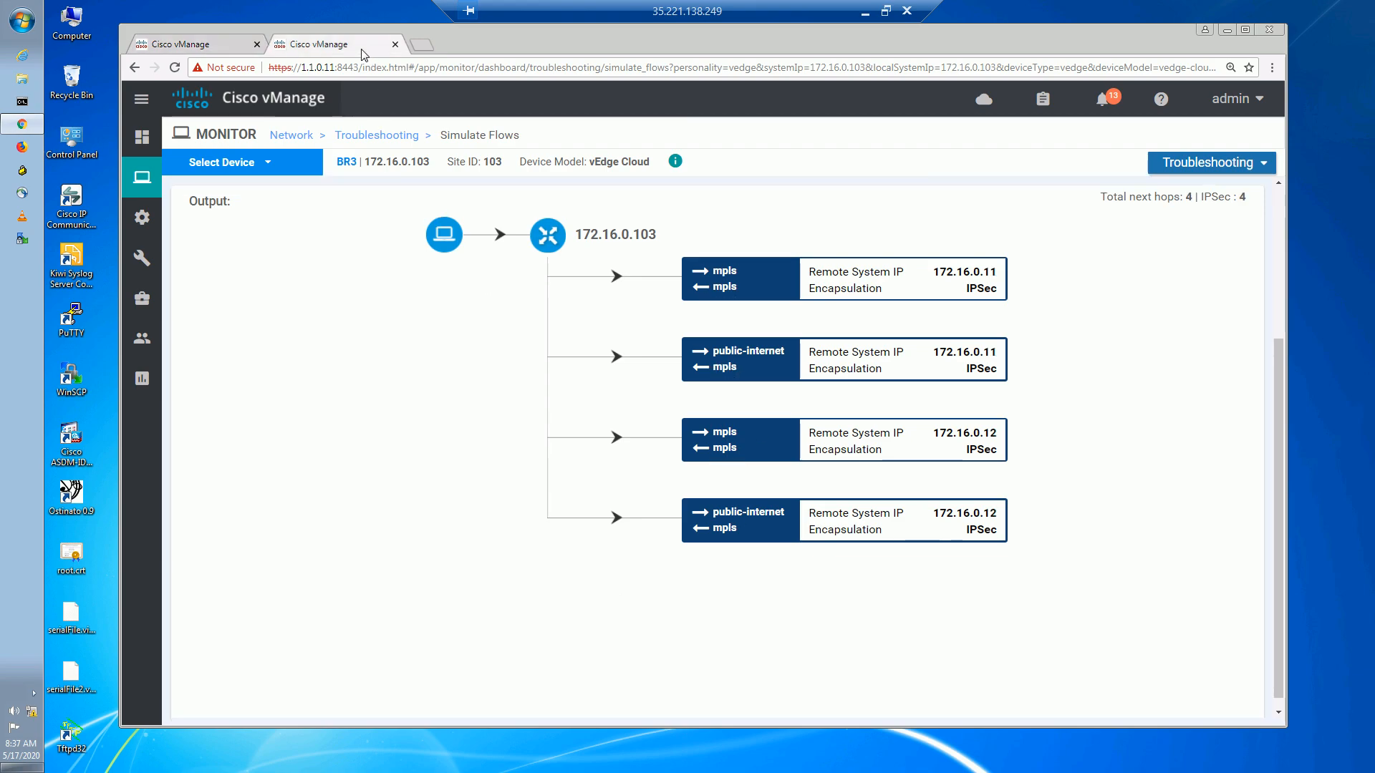
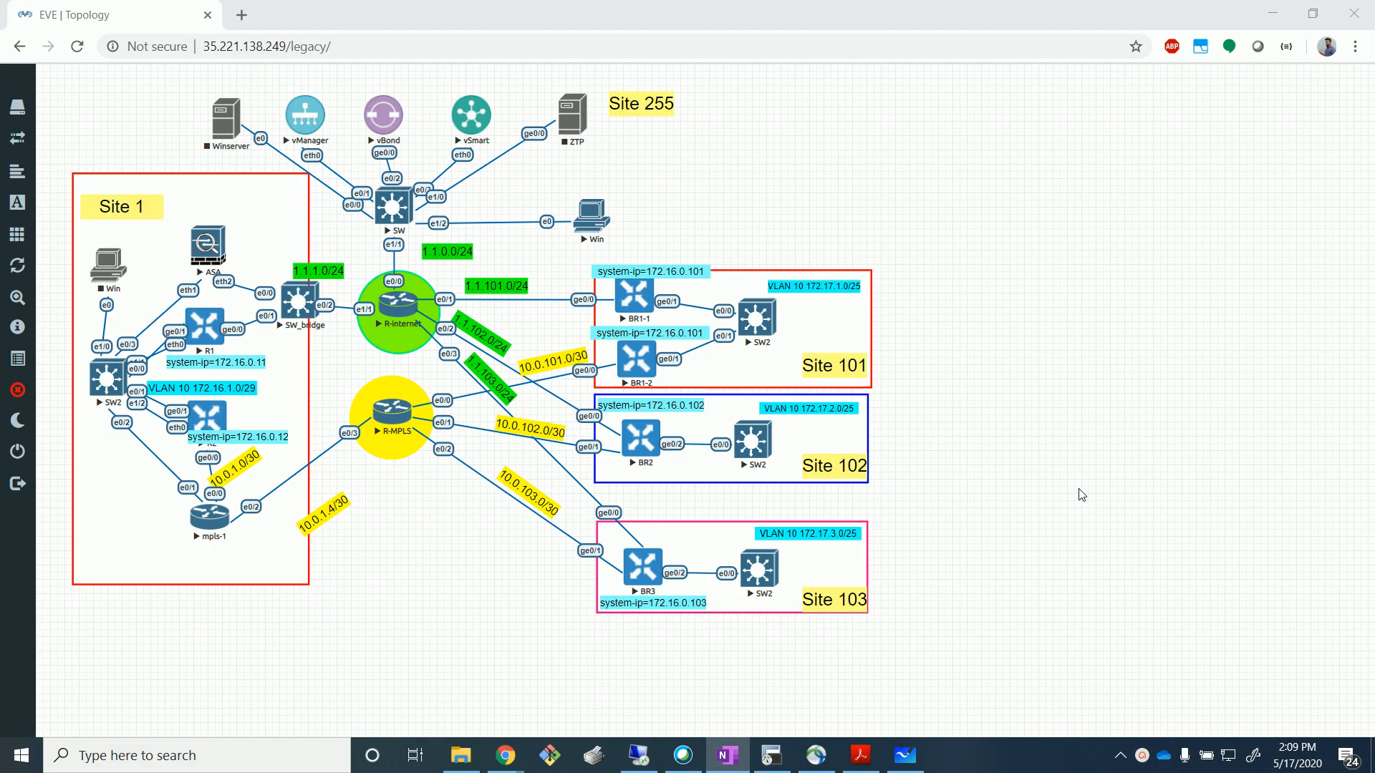
Leave the full-screen vManage session so the EVE lab topology diagram shows.
{"action": "left_click", "coordinate": [1081, 493]}
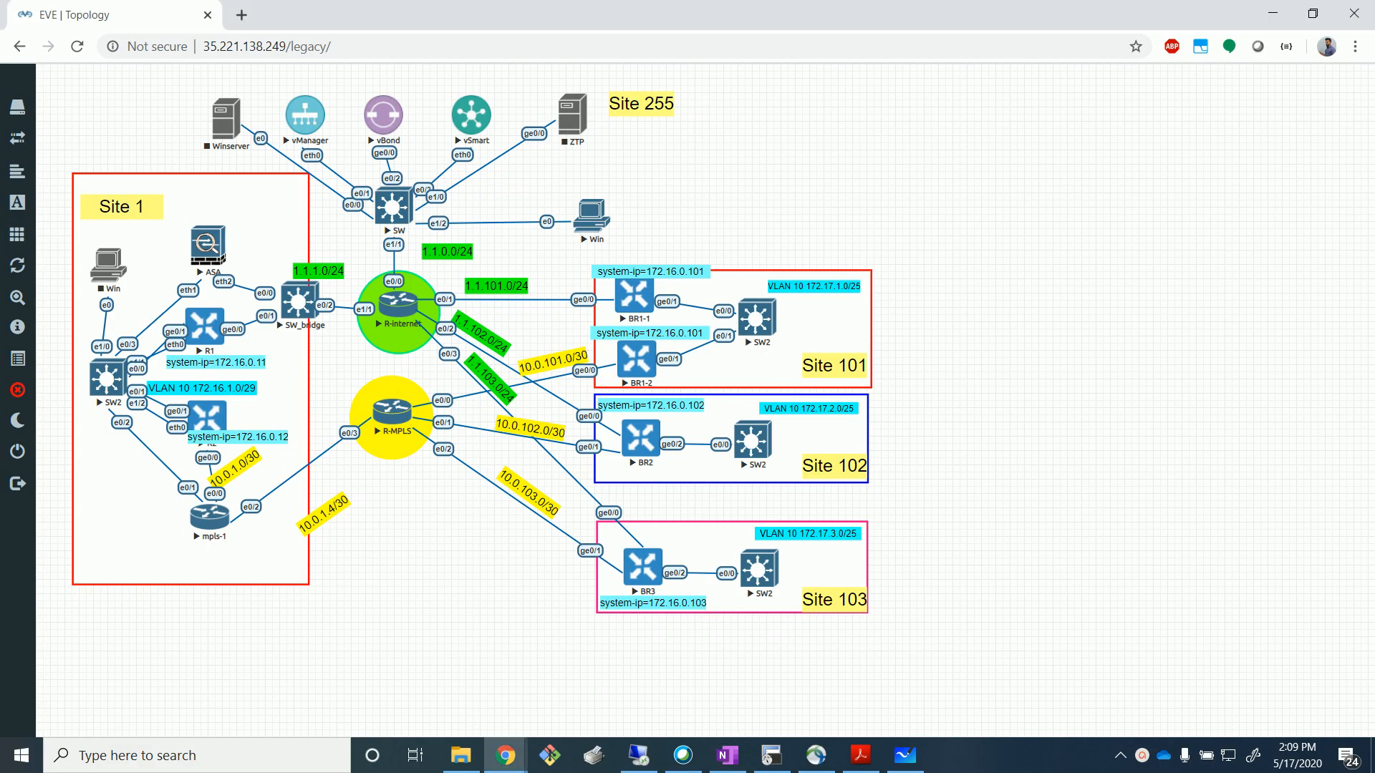
Look back at the vManage Simulate Flows result, then at the mpls-1 terminal session.
{"action": "key", "text": "alt+Tab"}
{"action": "key", "text": "alt+Tab"}
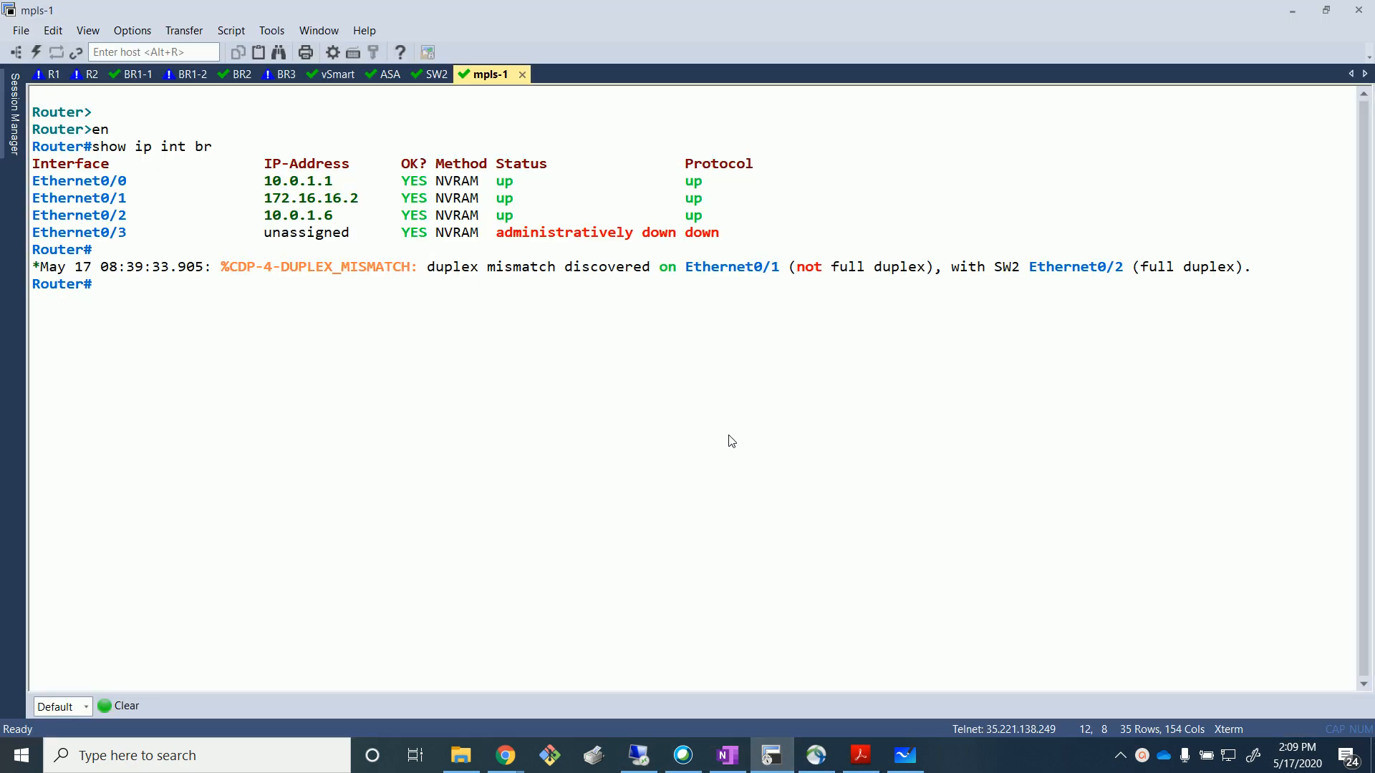
{"action": "left_click", "coordinate": [638, 755]}
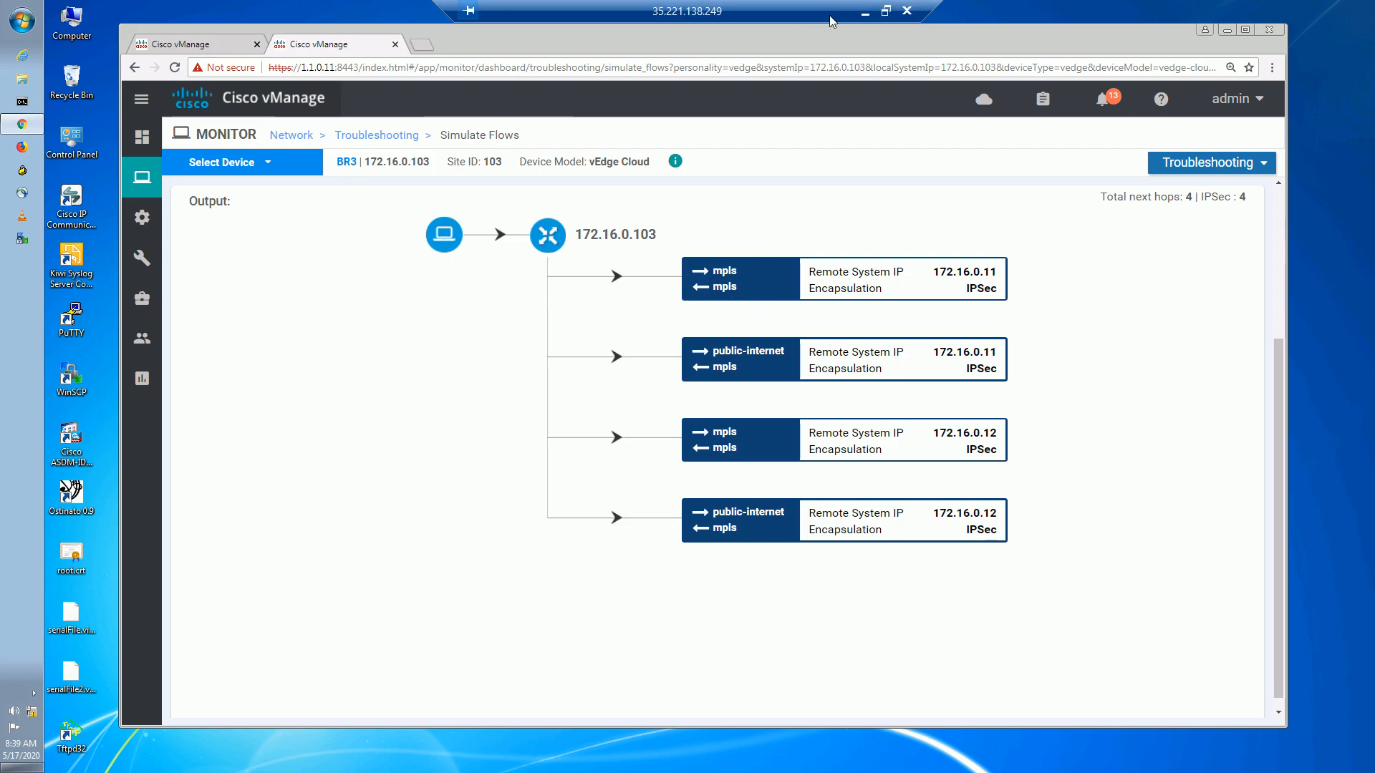
{"action": "left_click", "coordinate": [864, 12]}
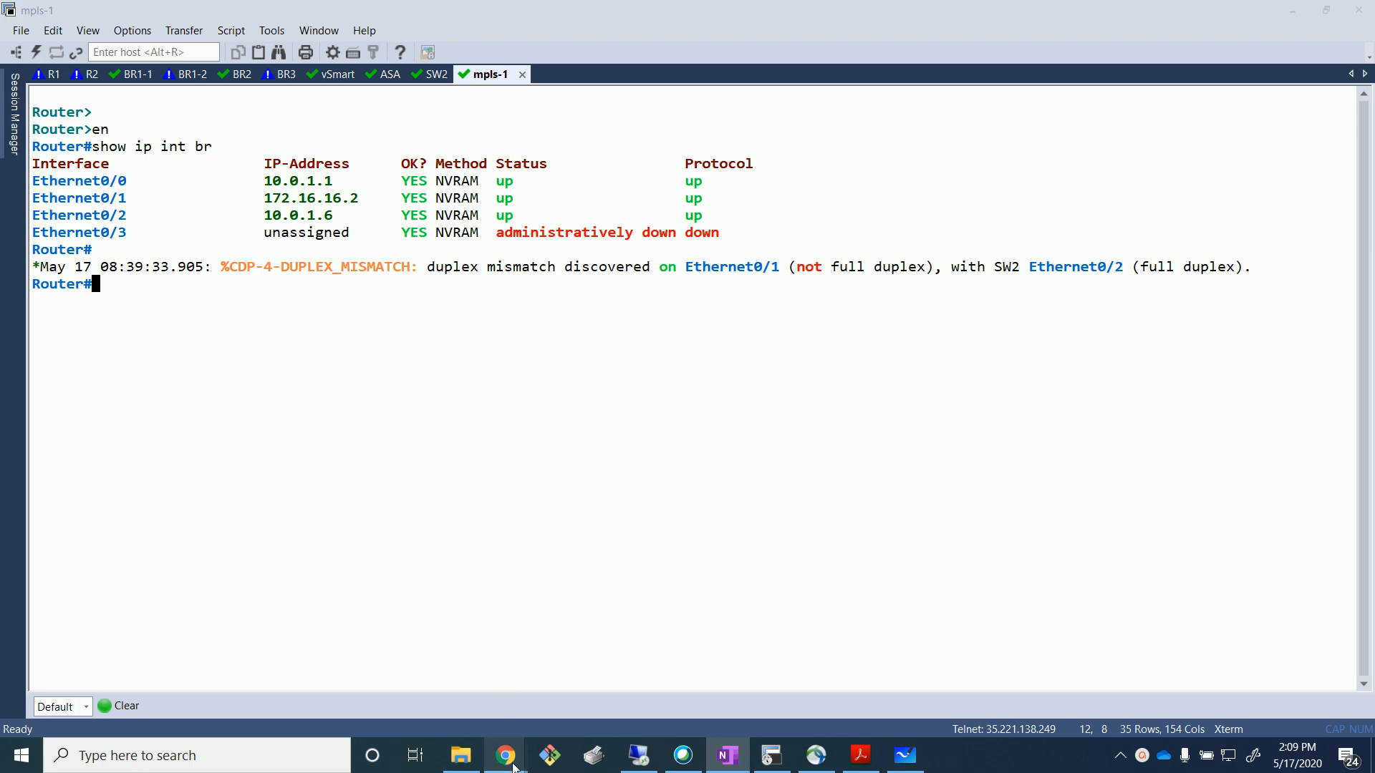
Bring up the 'TLOC Route Pref' whiteboard sketch with BR3's red path via MPLS to Site 1.
{"action": "mouse_move", "coordinate": [505, 755]}
{"action": "left_click", "coordinate": [607, 677]}
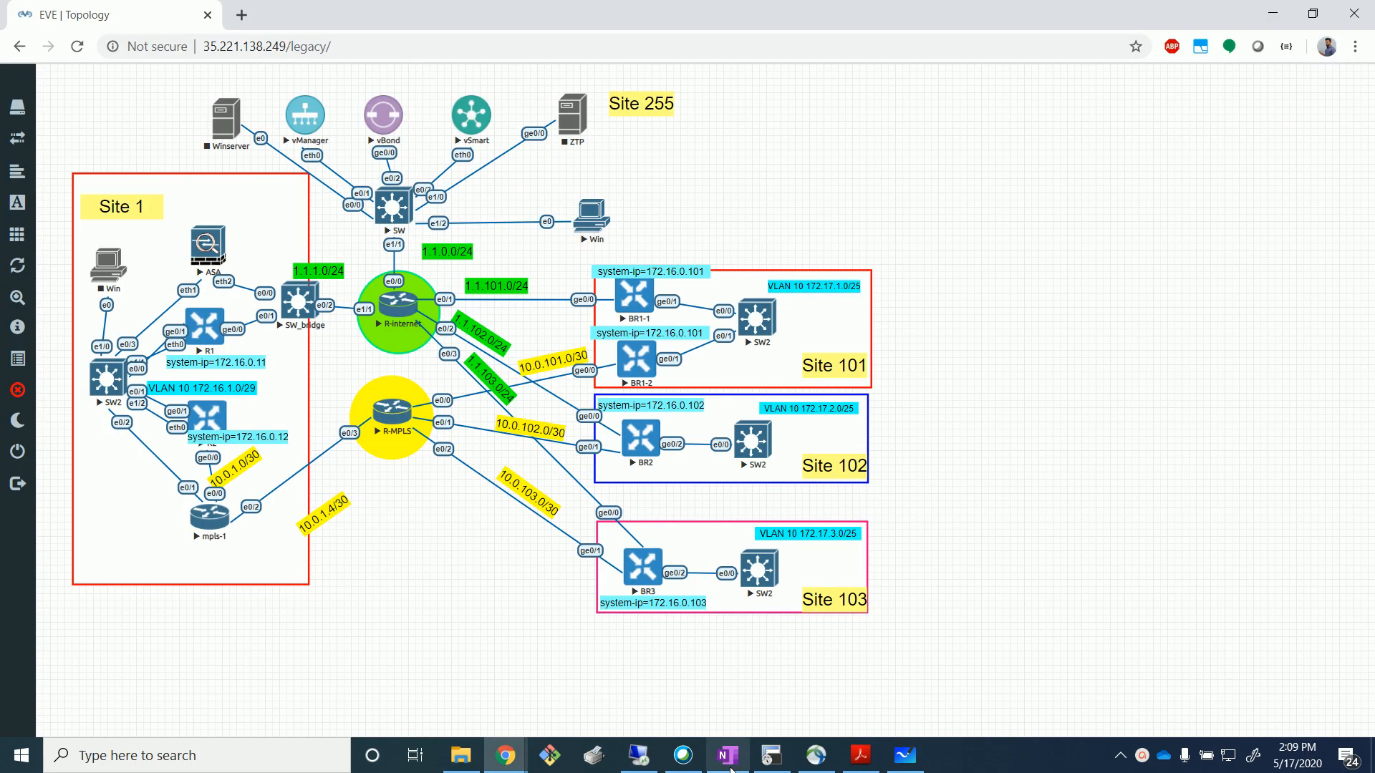
{"action": "left_click", "coordinate": [905, 755]}
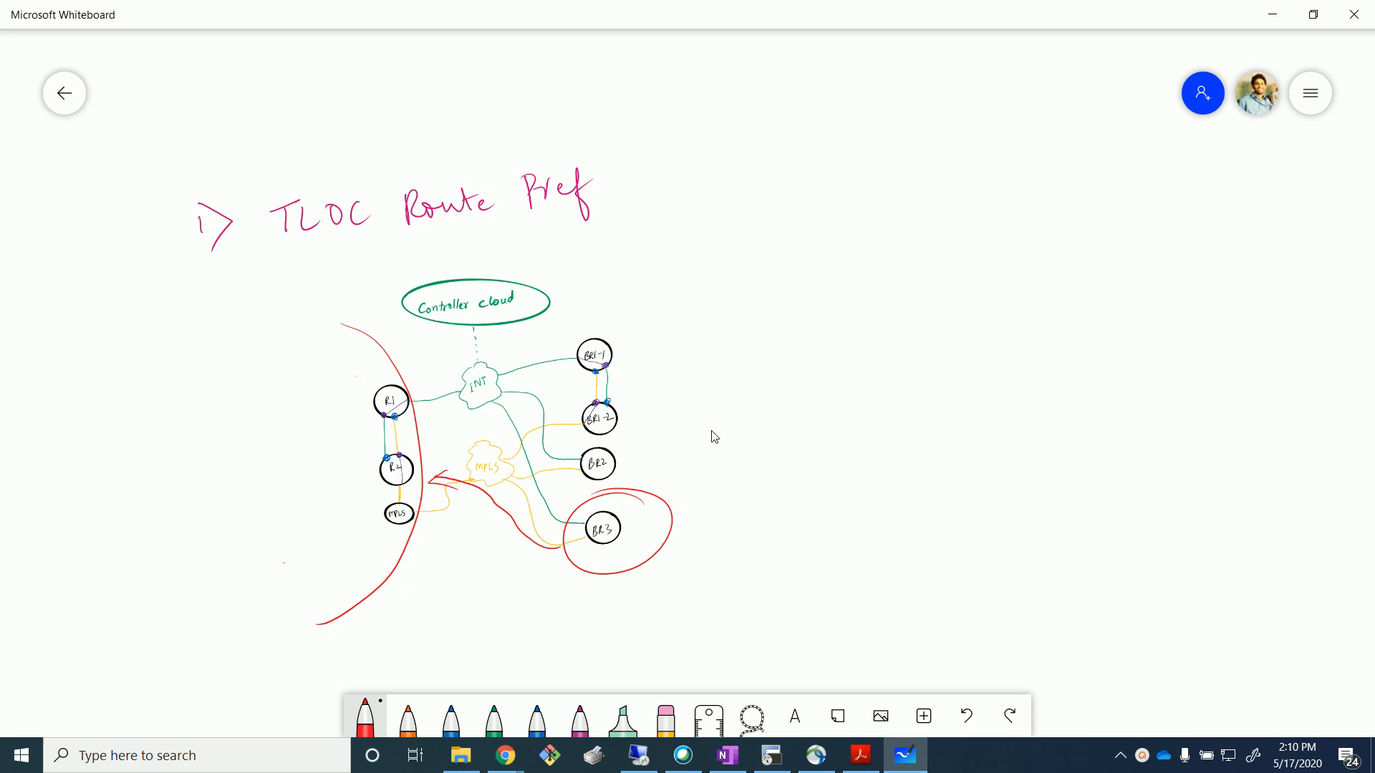
Go over the TLOC Route Pref sketch, then return to the EVE topology in Chrome.
{"action": "key", "text": "alt+Tab"}
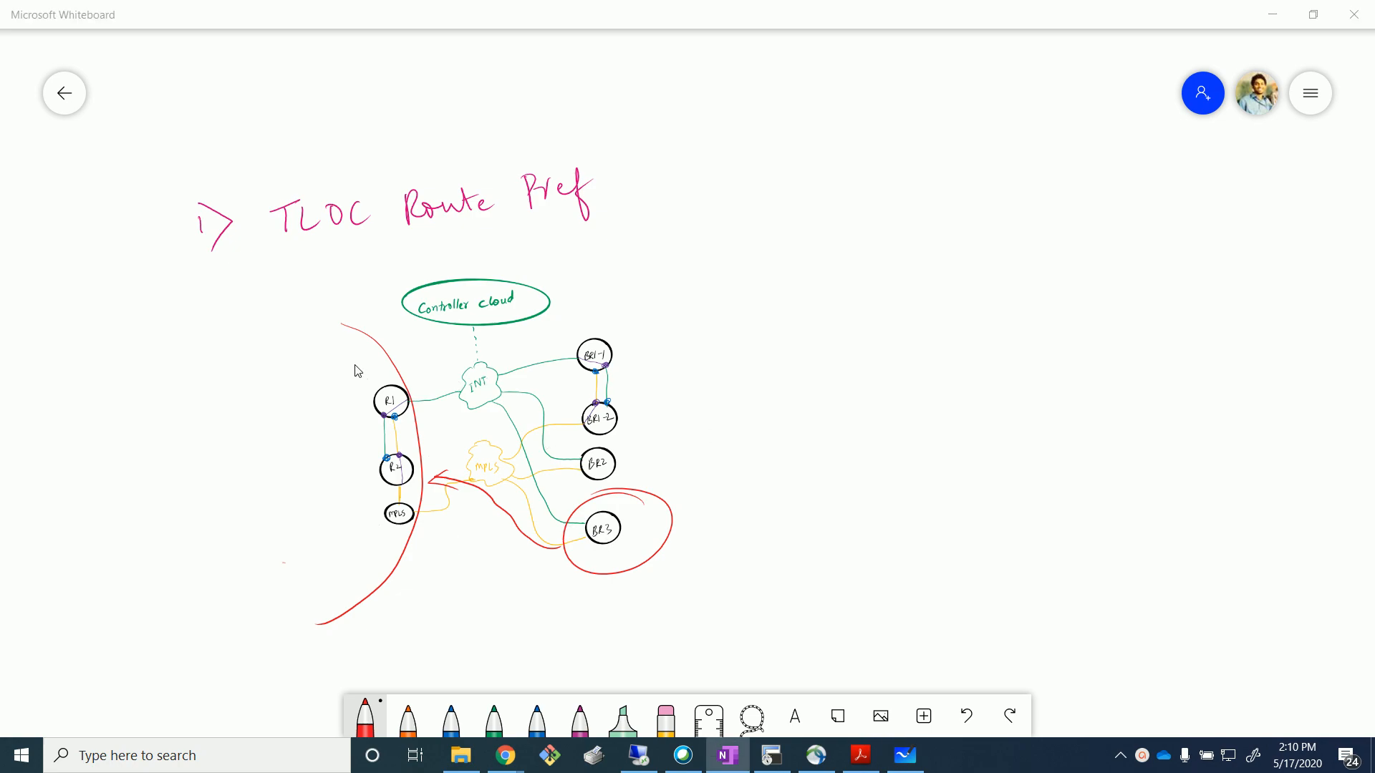
{"action": "left_click", "coordinate": [714, 384]}
{"action": "left_click", "coordinate": [1209, 418]}
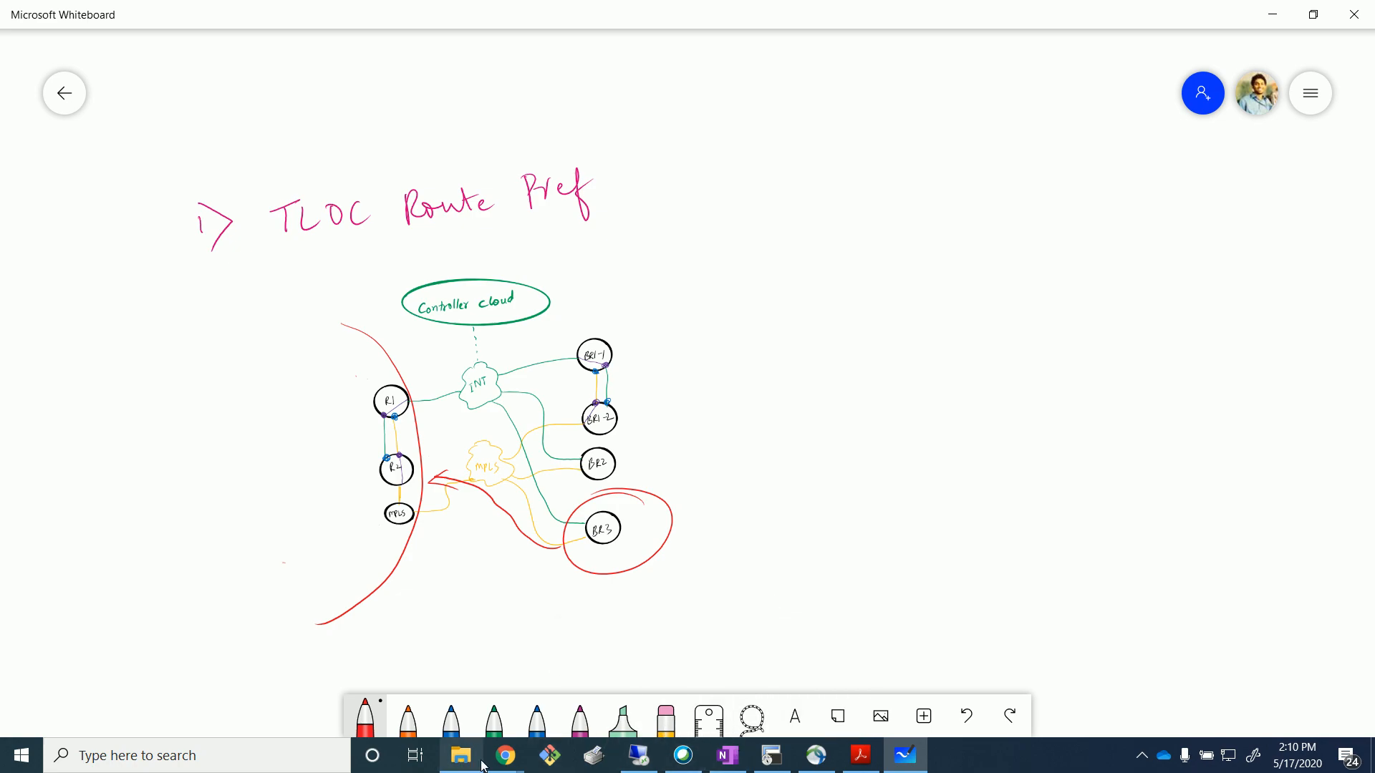
{"action": "mouse_move", "coordinate": [505, 755]}
{"action": "left_click", "coordinate": [600, 691]}
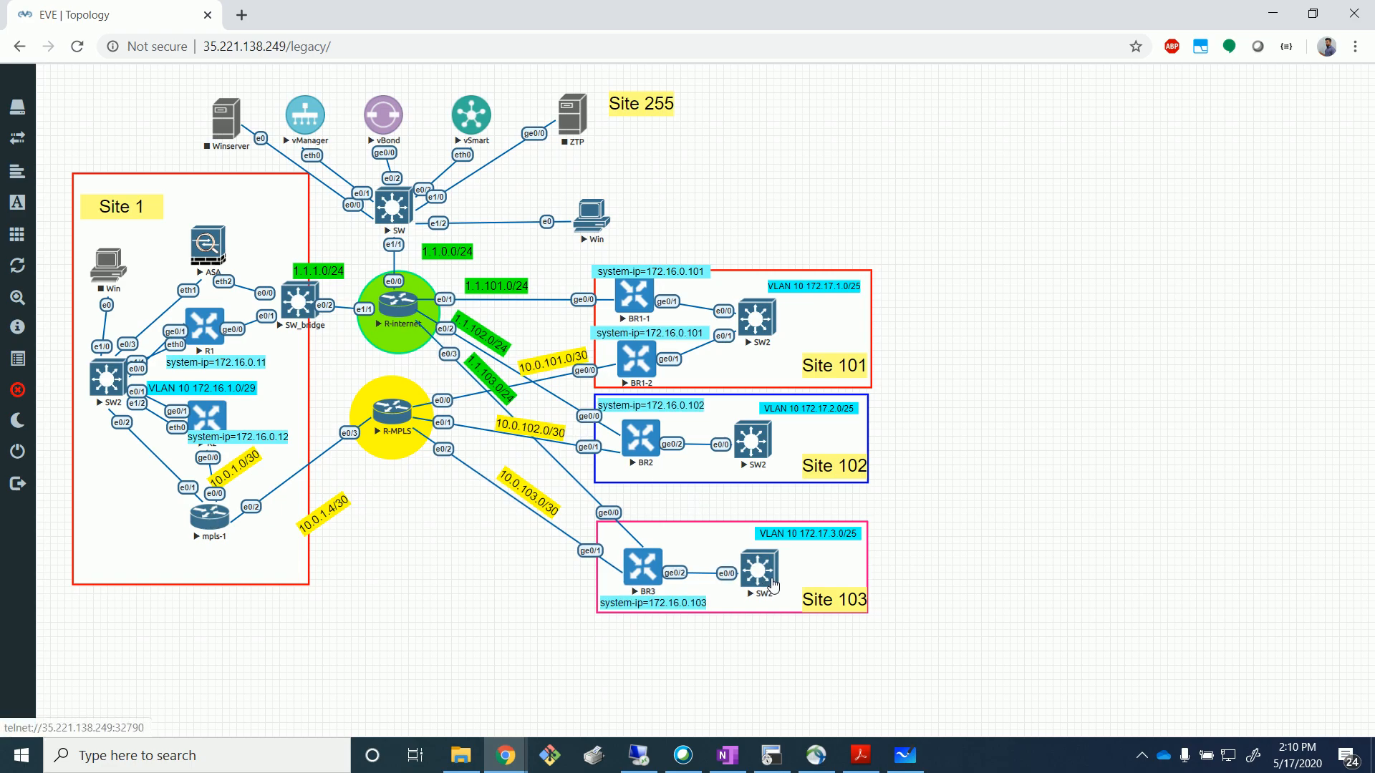
Put the site 103 SW2 console into privileged mode with 'en'.
{"action": "left_click", "coordinate": [778, 754]}
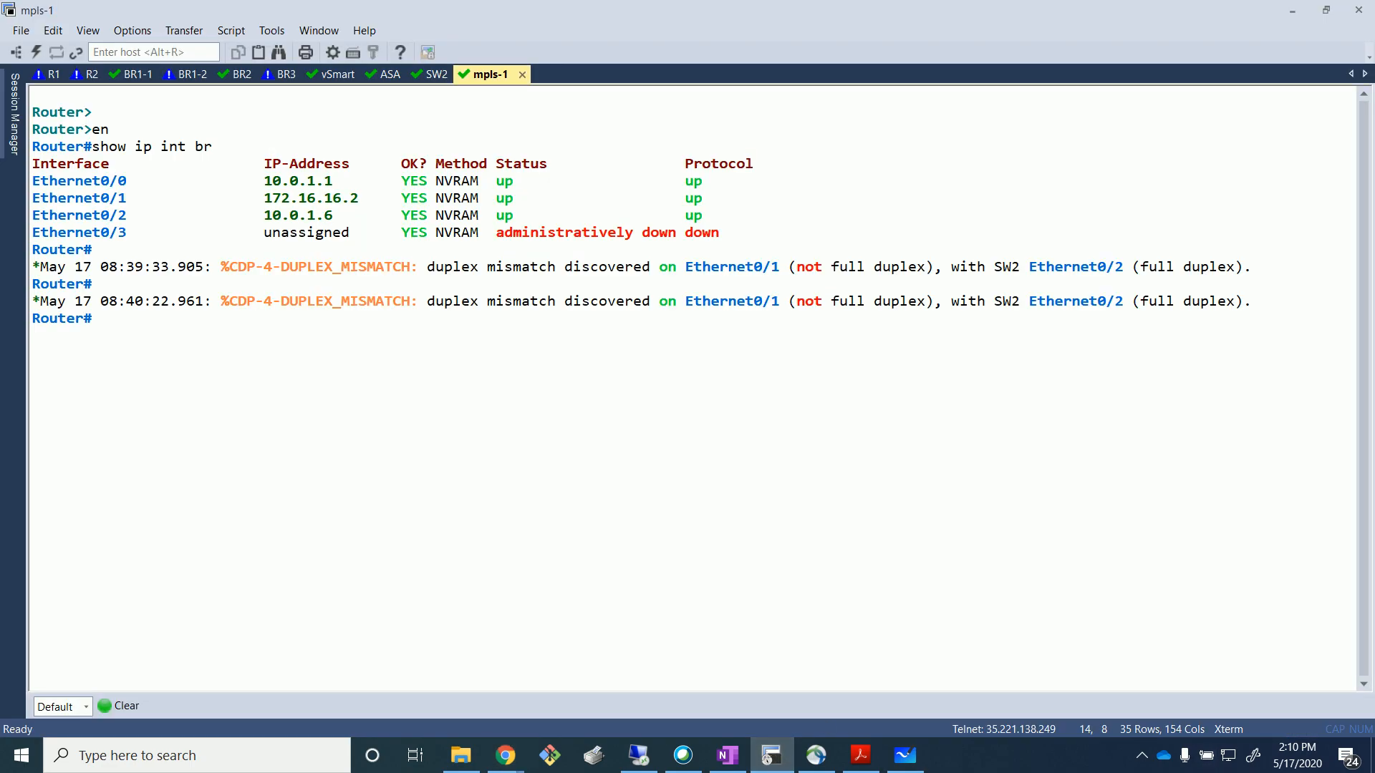
{"action": "left_click", "coordinate": [436, 80]}
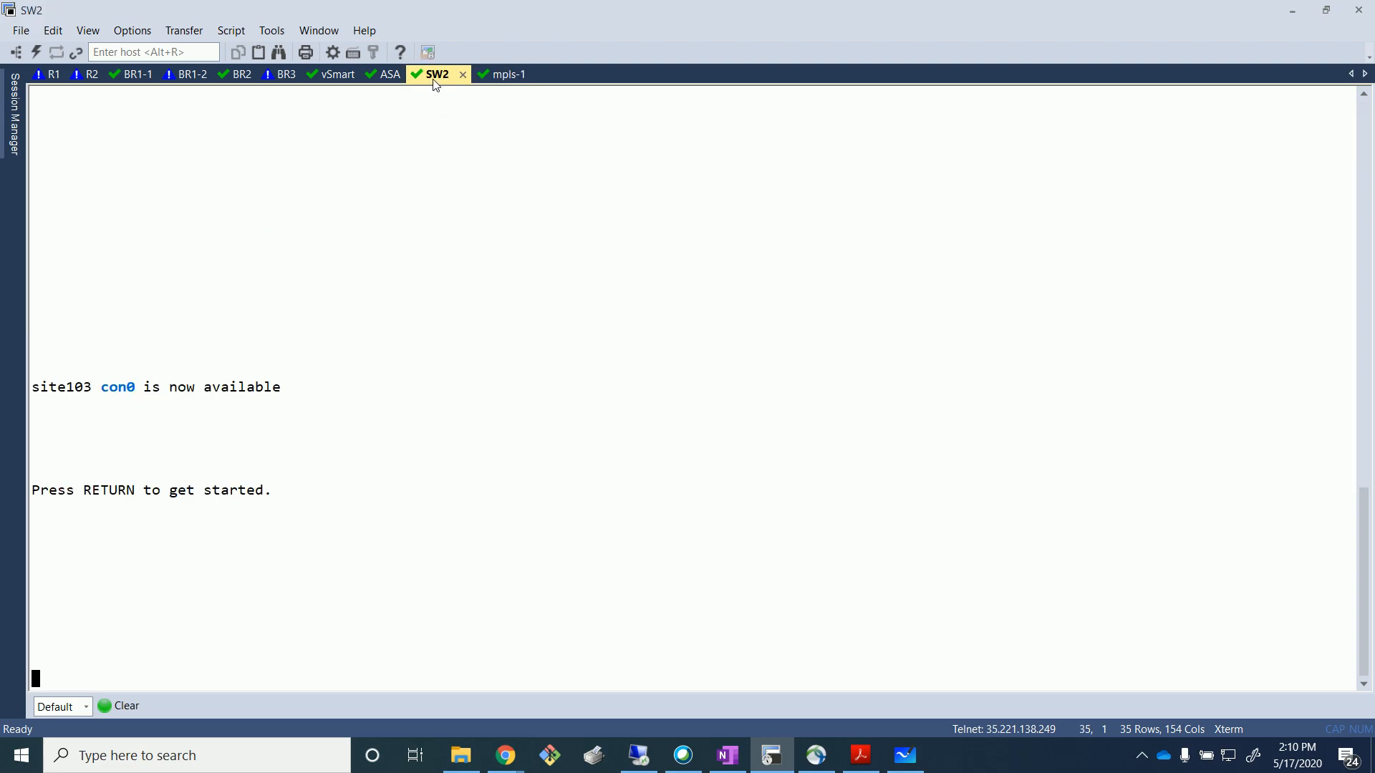
{"action": "key", "text": "Return"}
{"action": "key", "text": "Return"}
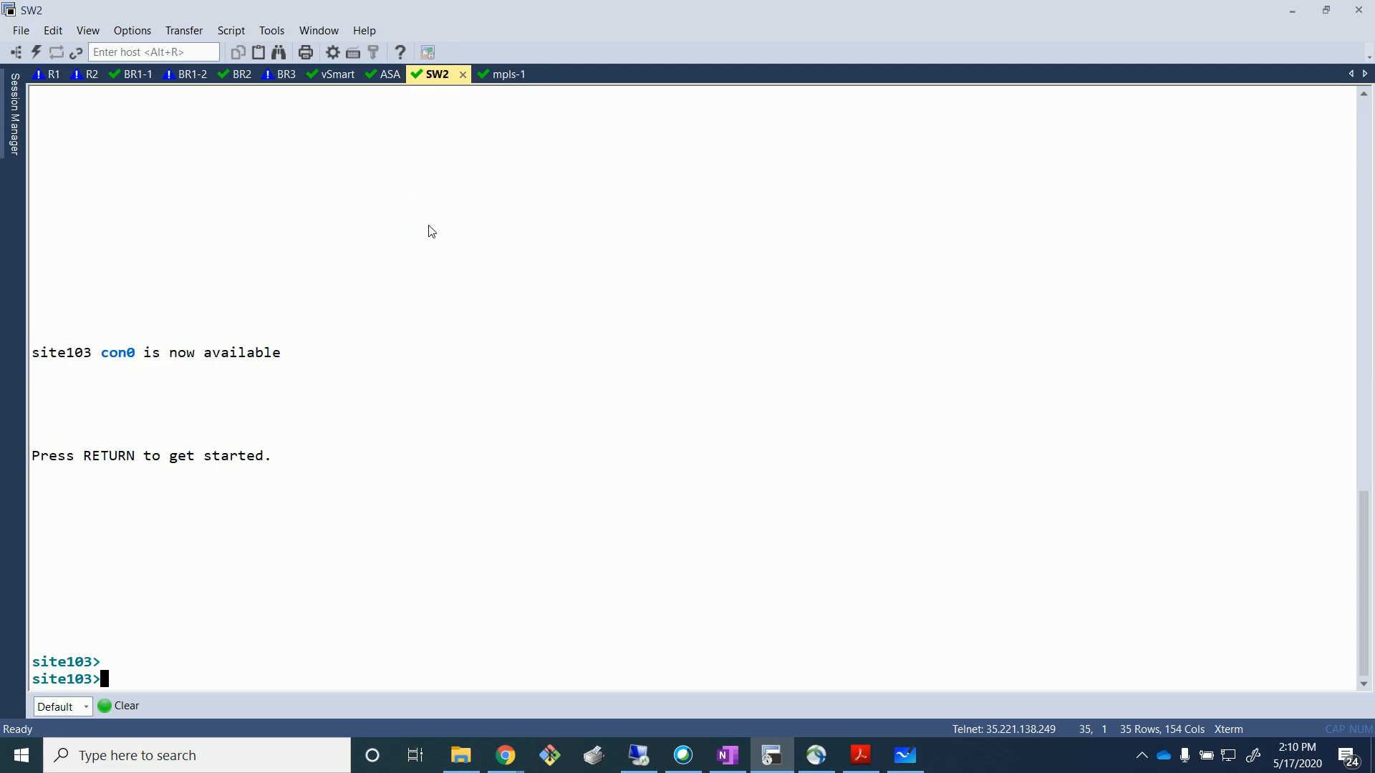
{"action": "type", "text": "en"}
{"action": "key", "text": "Return"}
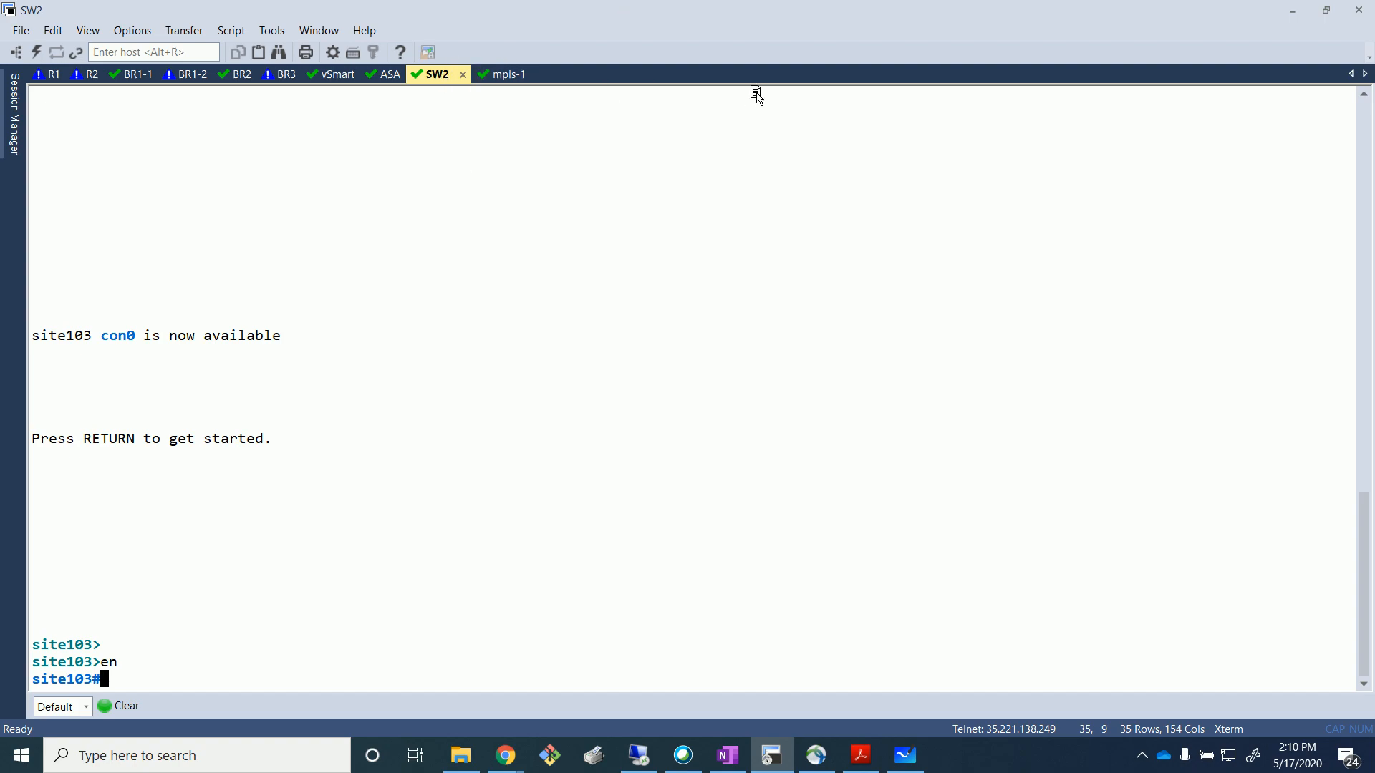
Dock SW2 in a right-hand split beside mpls-1 and clear its old output.
{"action": "left_click_drag", "start_coordinate": [437, 74], "coordinate": [778, 98]}
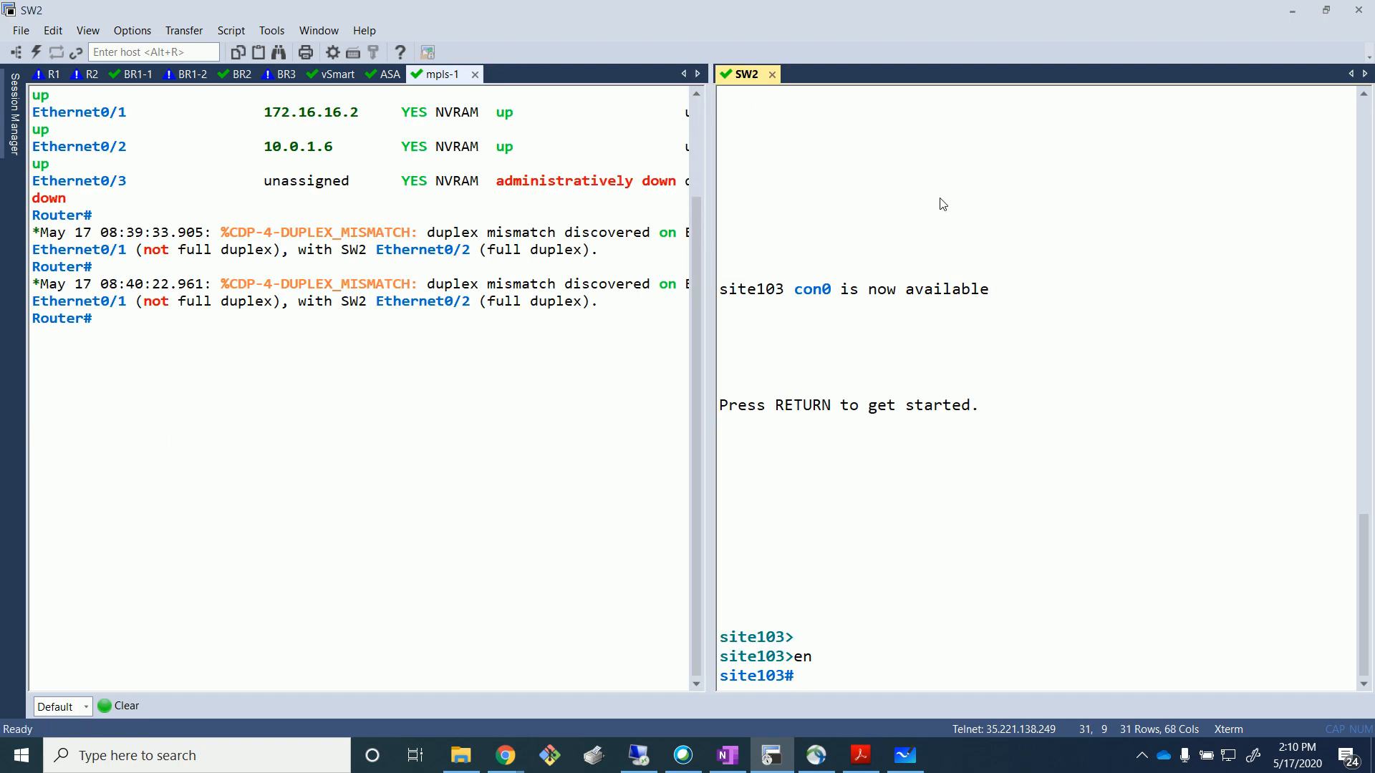
{"action": "key", "text": "Return"}
{"action": "key", "text": "Return"}
{"action": "key", "text": "Return"}
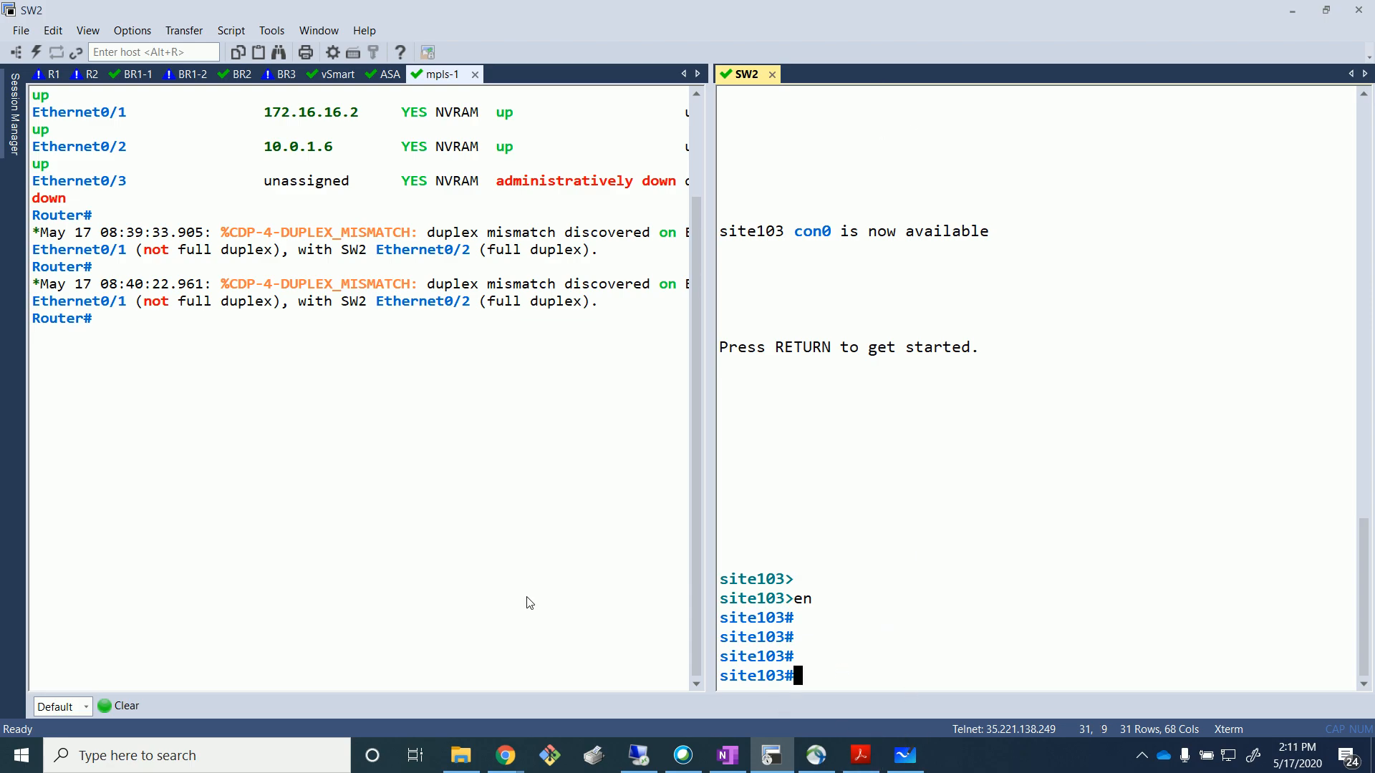
{"action": "left_click", "coordinate": [122, 712]}
{"action": "key", "text": "Return"}
{"action": "key", "text": "Return"}
Highlight Ethernet0/0's 10.0.1.1 address on mpls-1 and briefly check the EVE topology.
{"action": "left_click", "coordinate": [499, 415]}
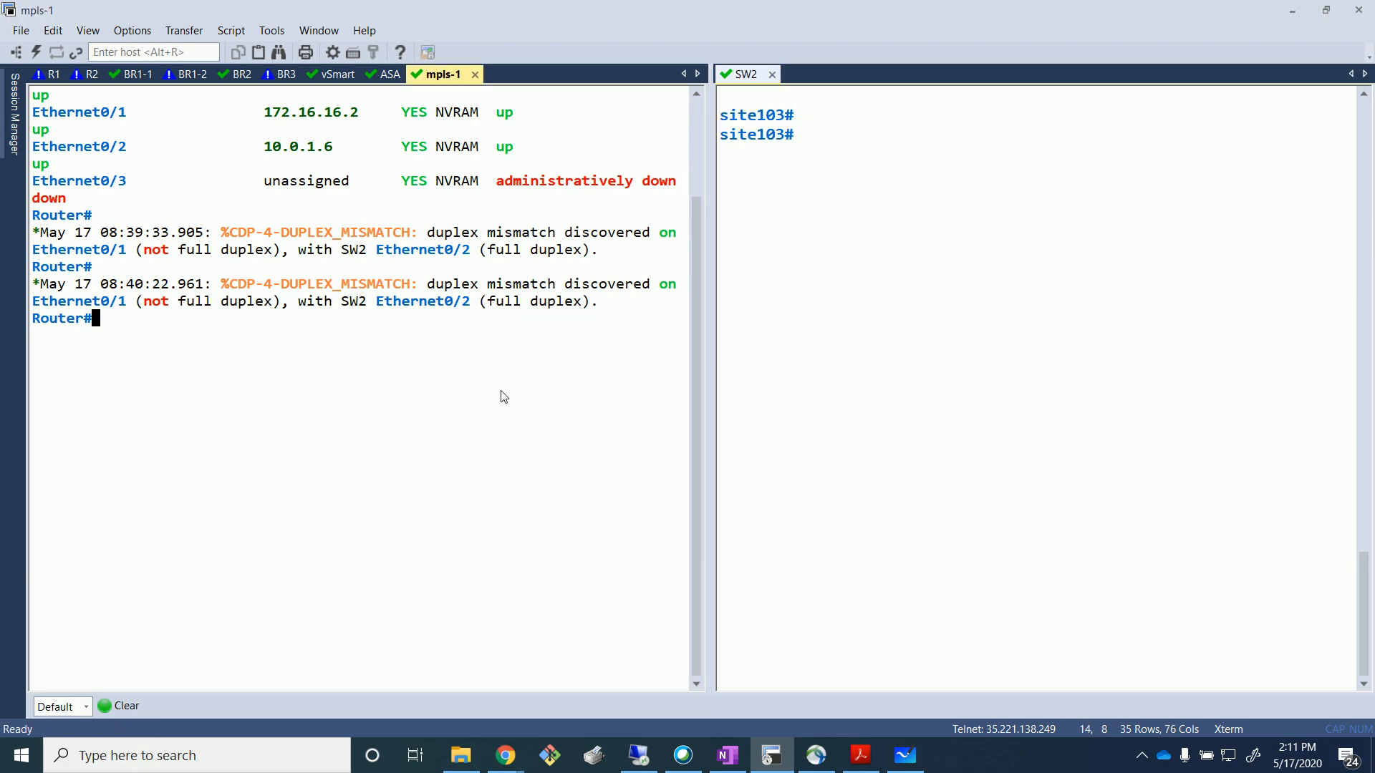
{"action": "scroll", "coordinate": [494, 379], "scroll_direction": "up", "scroll_amount": 2}
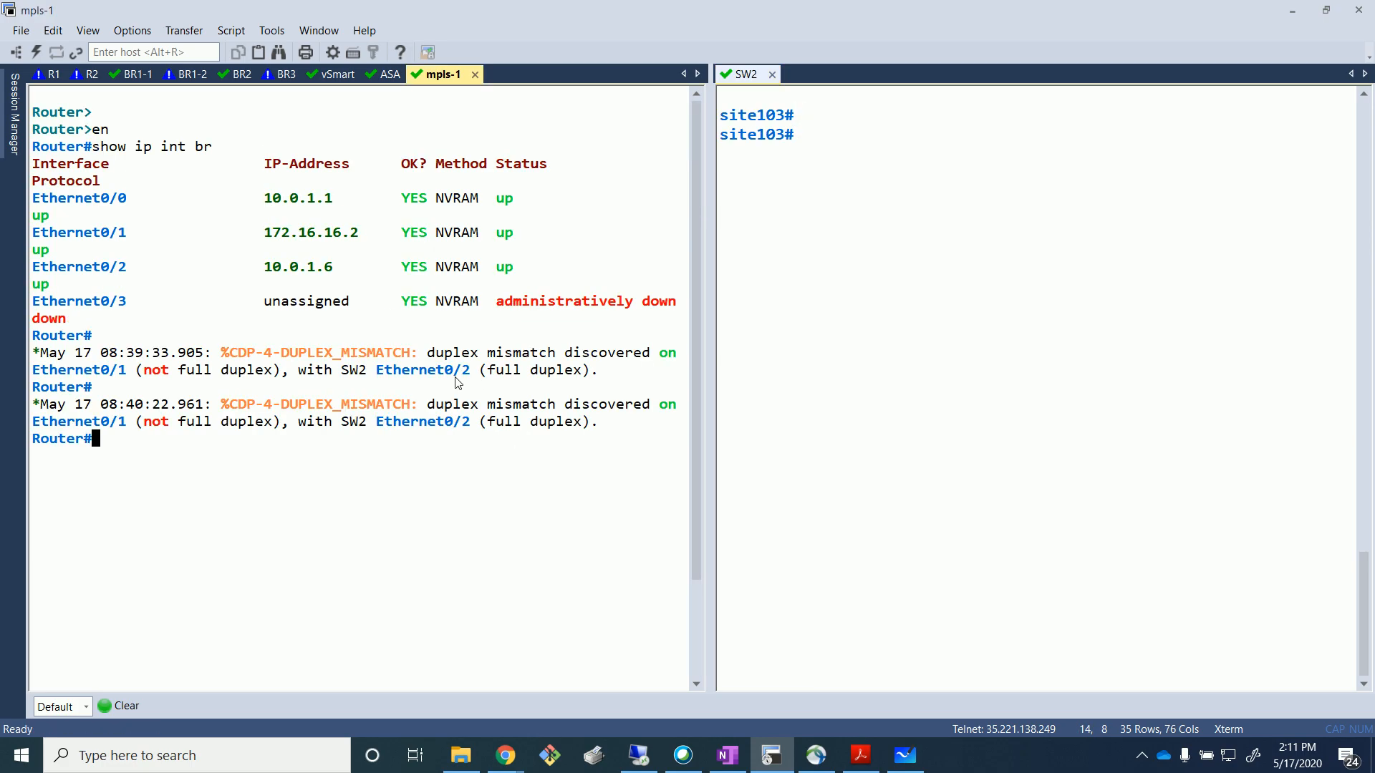
{"action": "left_click_drag", "start_coordinate": [258, 201], "coordinate": [338, 208]}
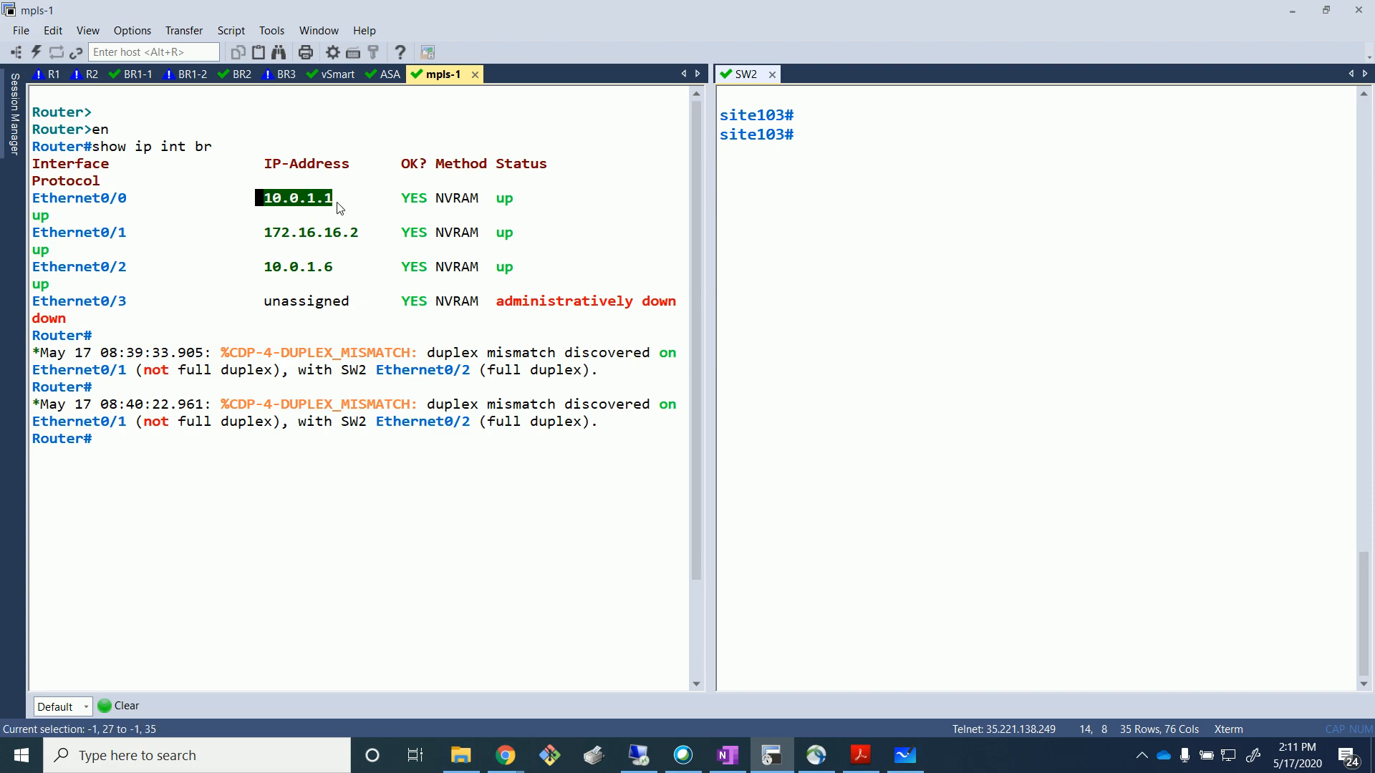
{"action": "mouse_move", "coordinate": [505, 755]}
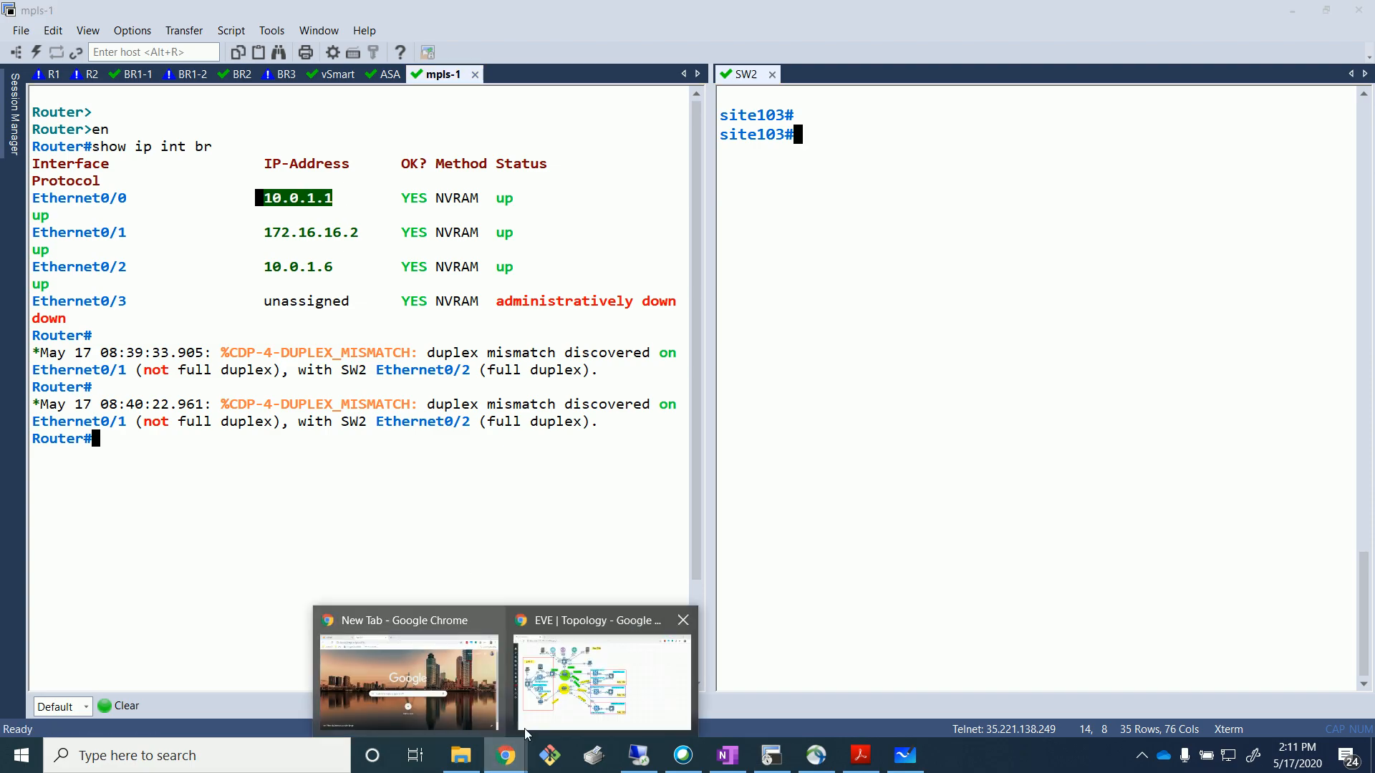
{"action": "left_click", "coordinate": [572, 676]}
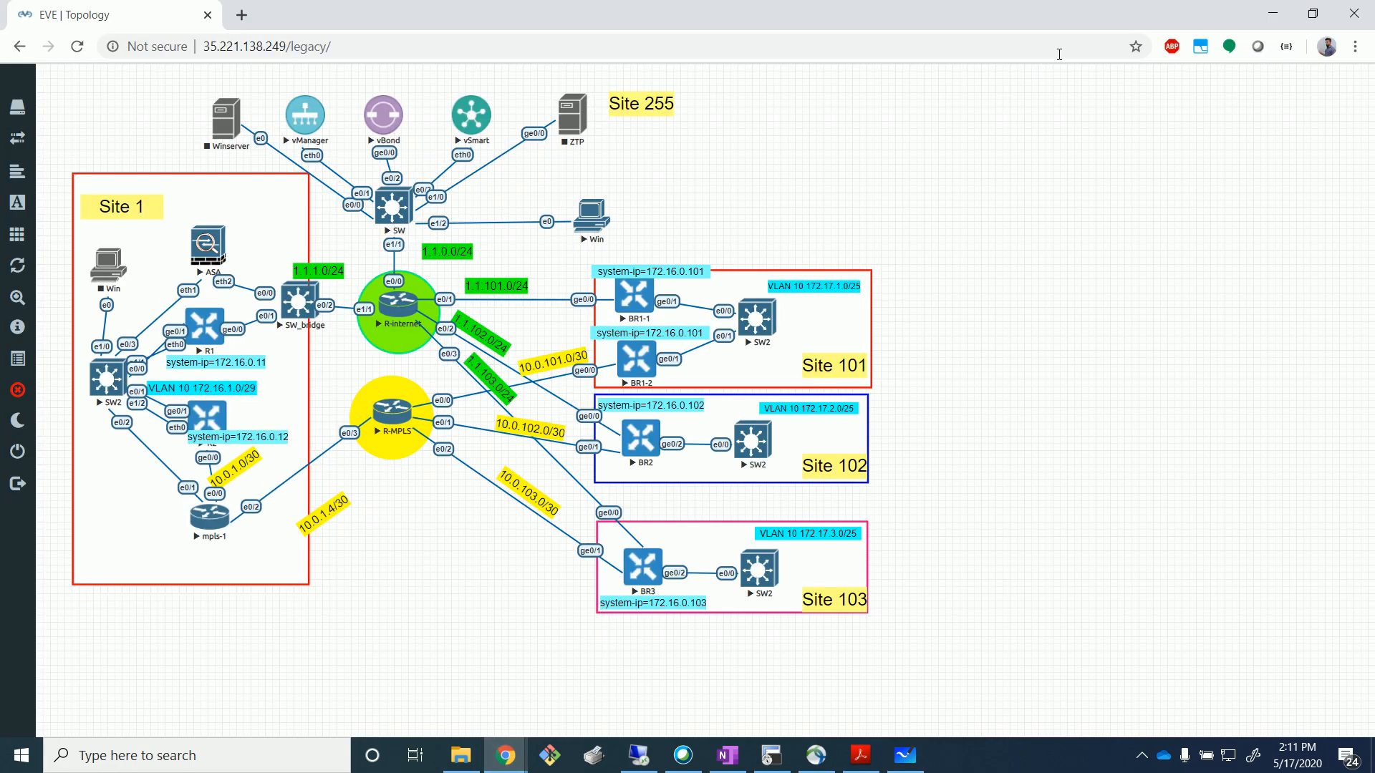
{"action": "left_click", "coordinate": [1273, 13]}
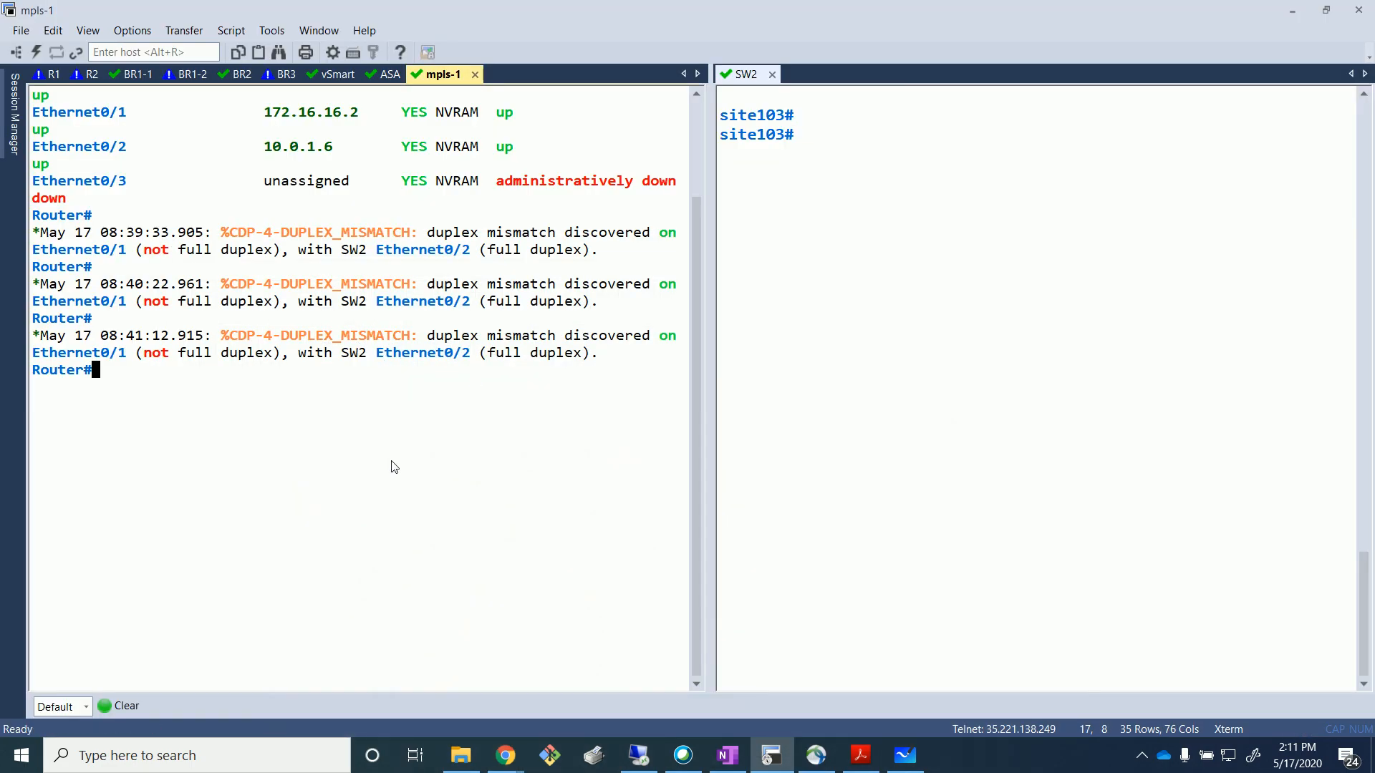
Enter config mode on mpls-1 and start a 100000-repeat ping from SW2 to 172.16.32.1.
{"action": "type", "text": "conf t"}
{"action": "key", "text": "Return"}
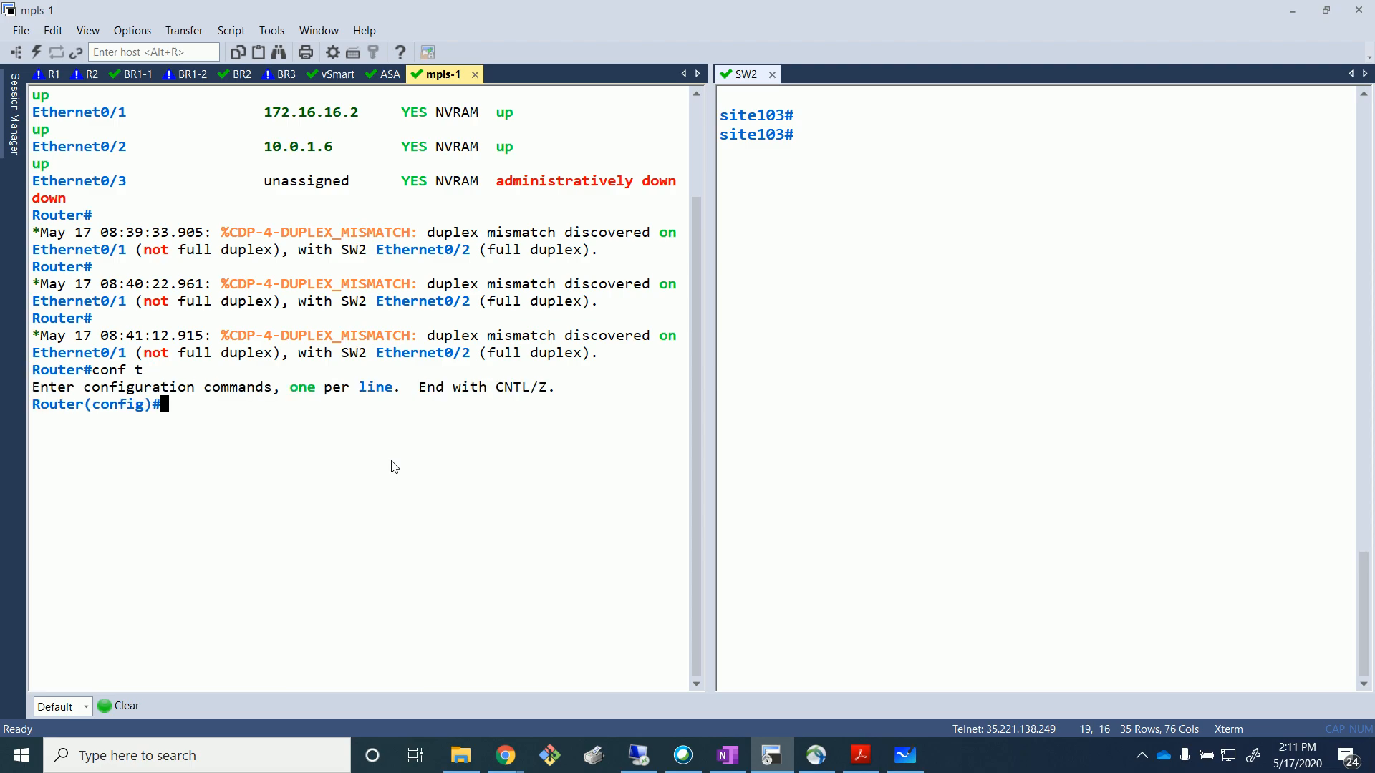
{"action": "left_click", "coordinate": [915, 369]}
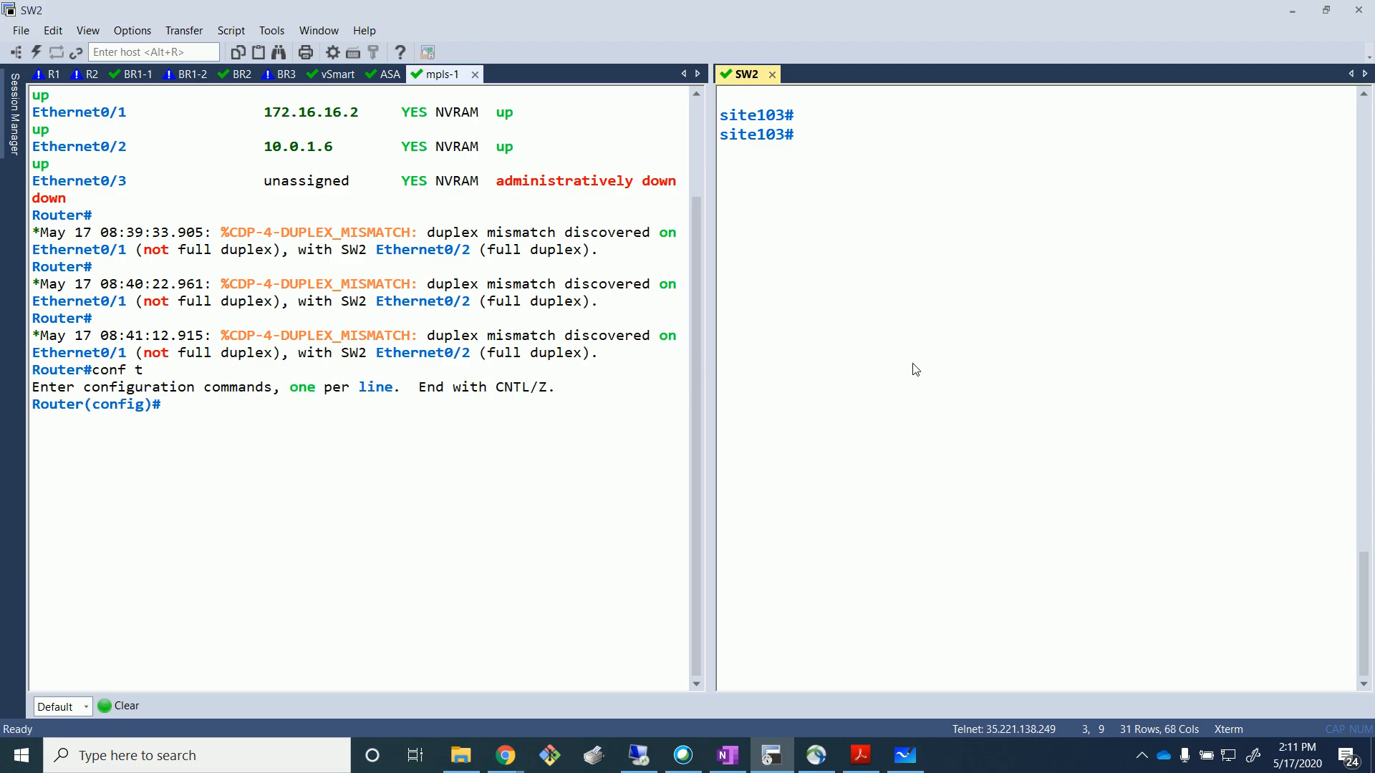
{"action": "type", "text": "ping 172.16.32.1"}
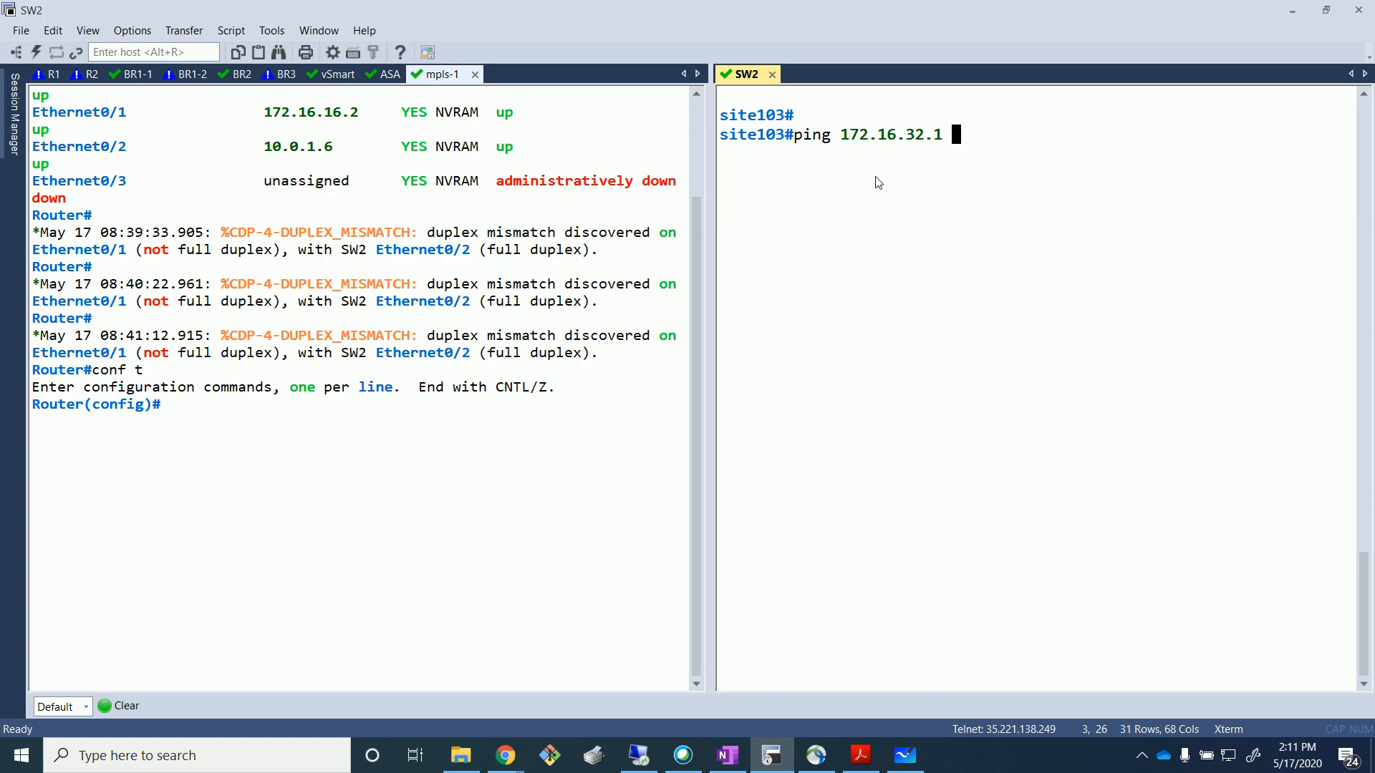
{"action": "type", "text": " re"}
{"action": "key", "text": "Tab"}
{"action": "type", "text": "100000"}
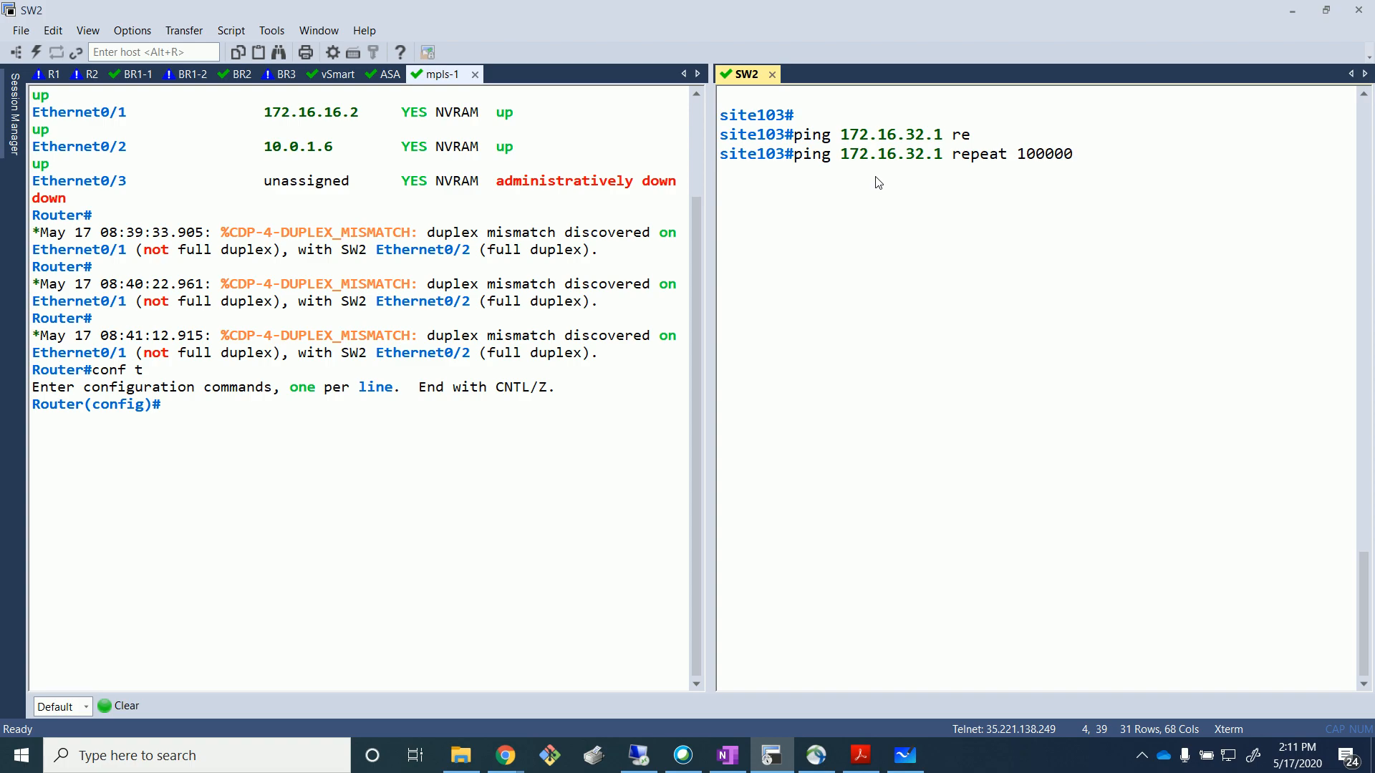
{"action": "key", "text": "Return"}
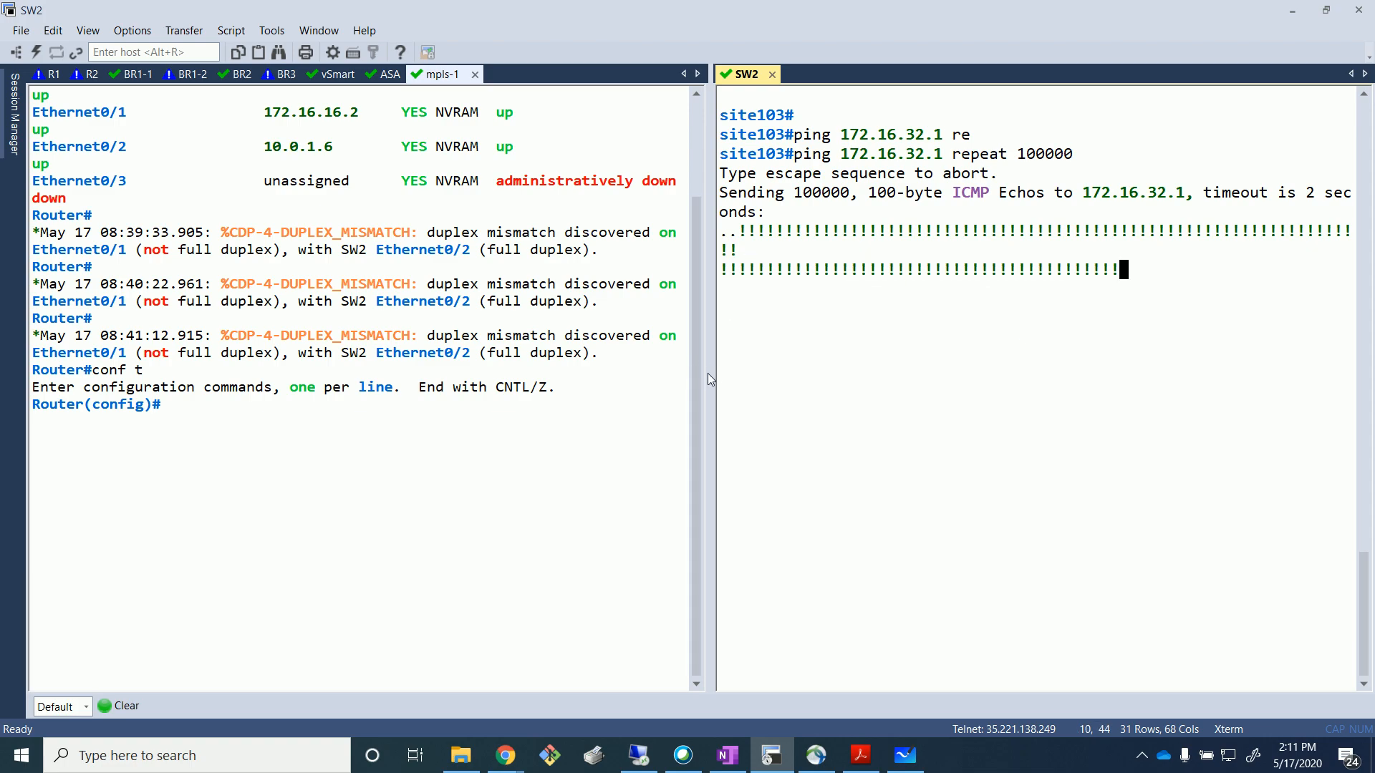
{"action": "left_click_drag", "start_coordinate": [707, 372], "coordinate": [680, 371]}
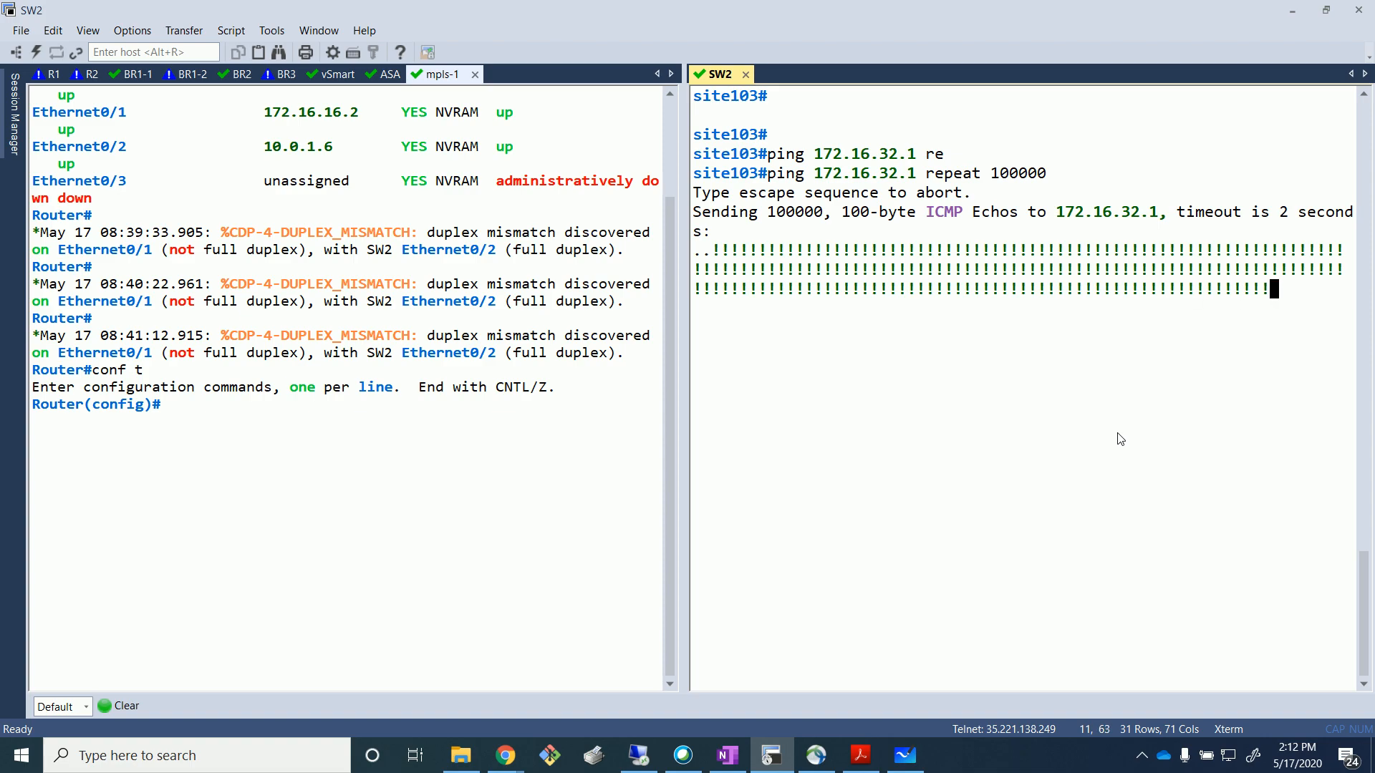
Shut down Ethernet0/0 on mpls-1 using 'int eth 0/0' and 'shut'.
{"action": "left_click", "coordinate": [538, 509]}
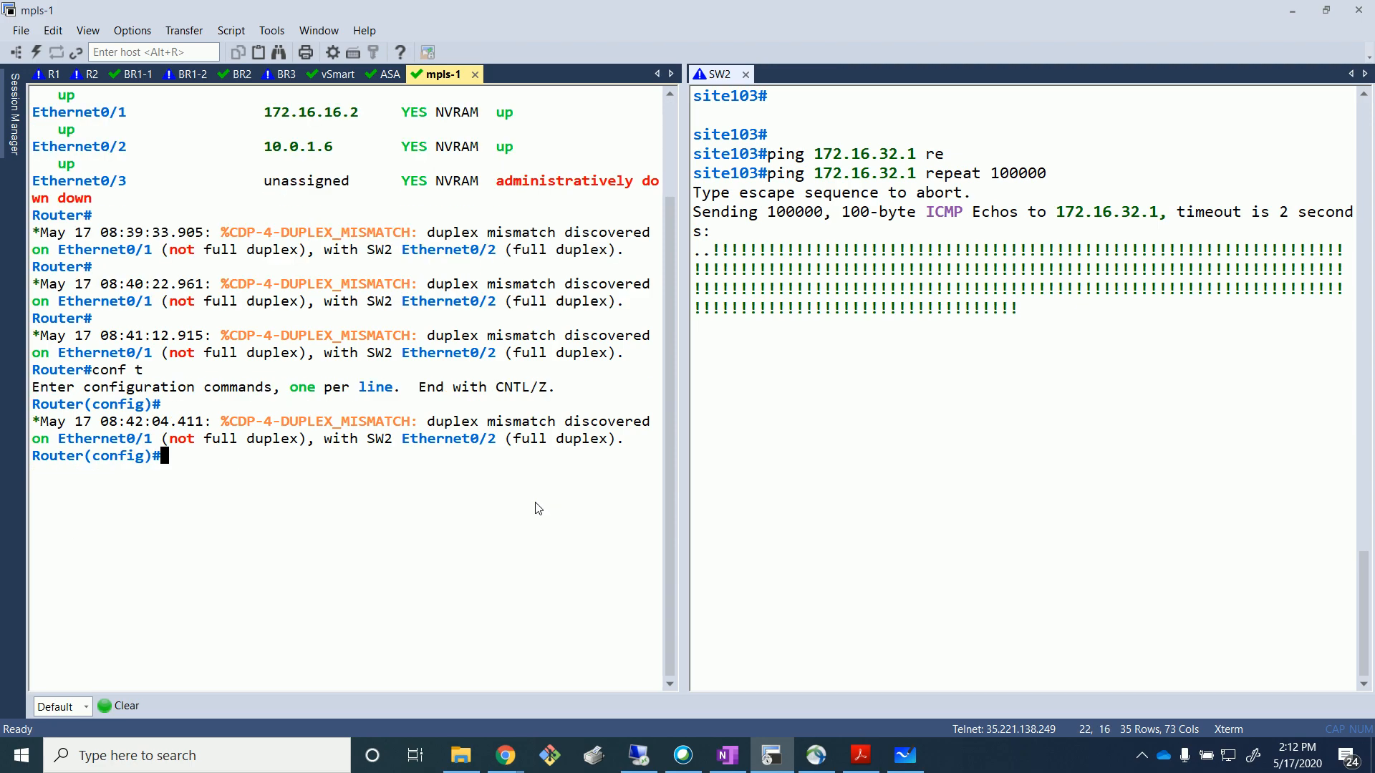
{"action": "scroll", "coordinate": [372, 458], "scroll_direction": "up", "scroll_amount": 2}
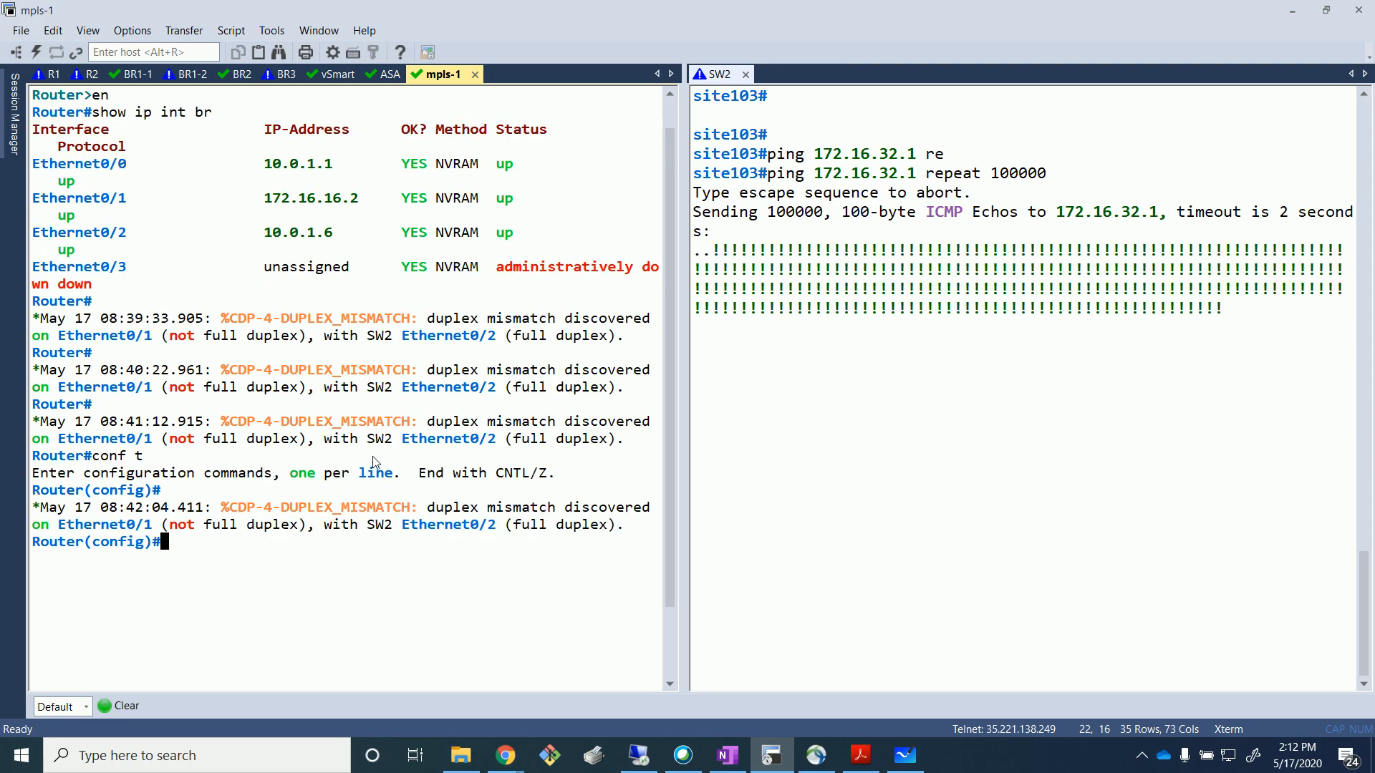
{"action": "scroll", "coordinate": [373, 461], "scroll_direction": "down", "scroll_amount": 2}
{"action": "type", "text": "e"}
{"action": "type", "text": "int"}
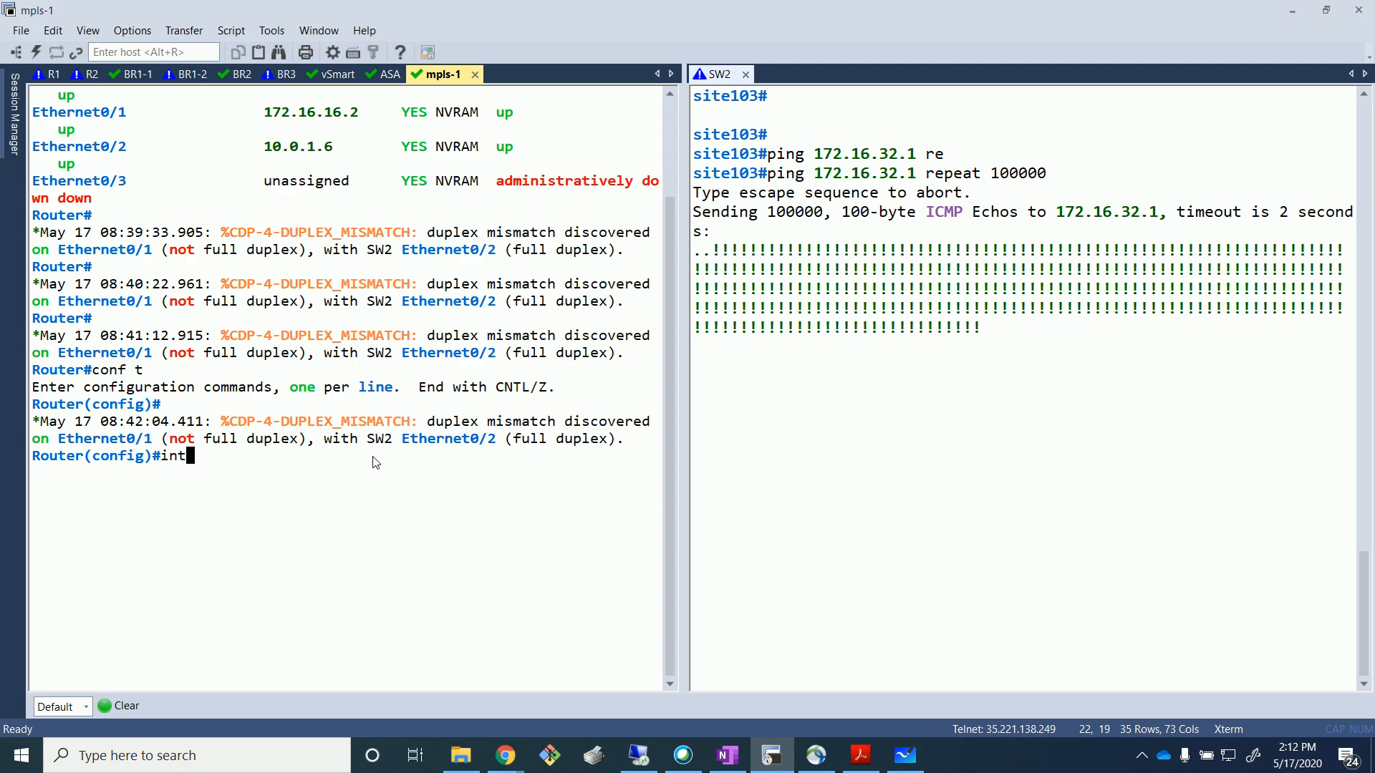
{"action": "type", "text": " eth"}
{"action": "scroll", "coordinate": [372, 451], "scroll_direction": "up", "scroll_amount": 1}
{"action": "scroll", "coordinate": [372, 442], "scroll_direction": "down", "scroll_amount": 1}
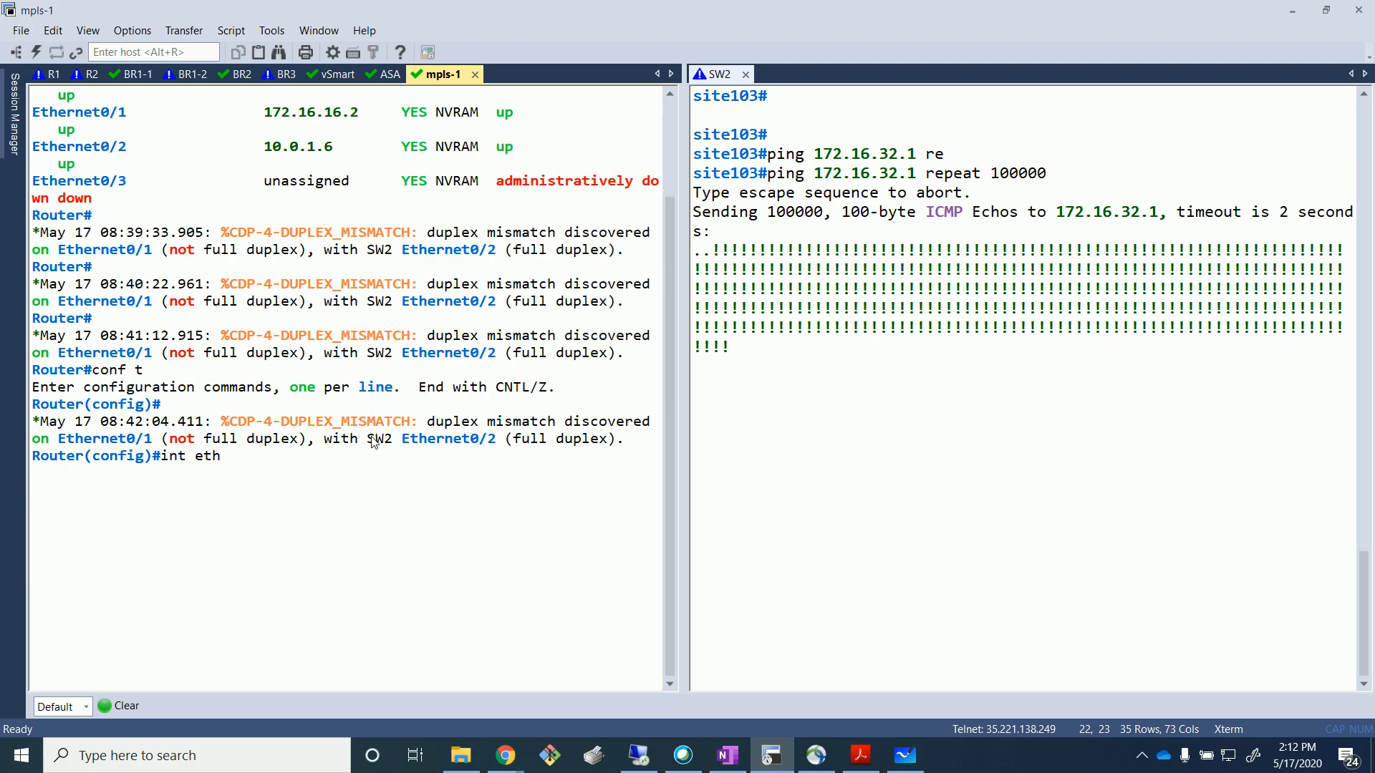
{"action": "type", "text": "0"}
{"action": "key", "text": "BackSpace"}
{"action": "type", "text": "0/0"}
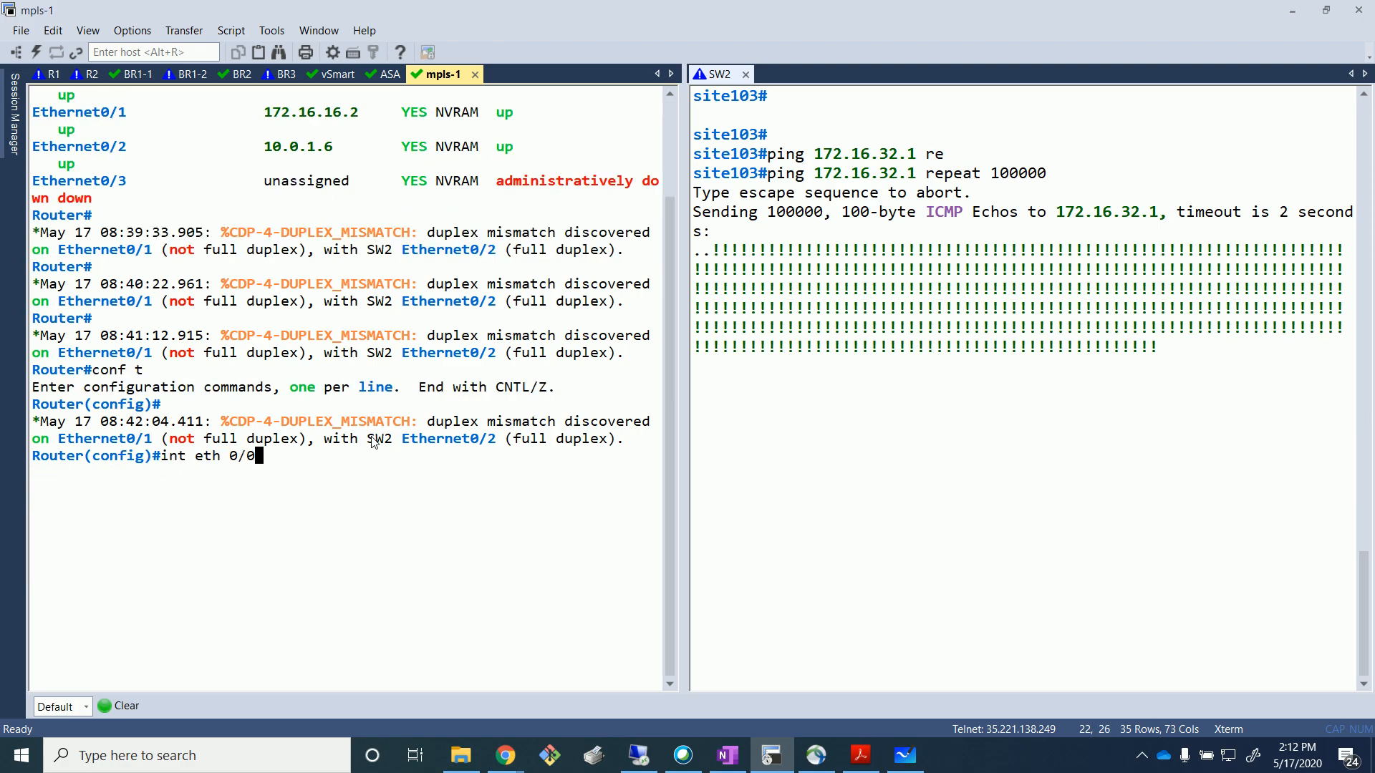
{"action": "key", "text": "Return"}
{"action": "type", "text": "shut"}
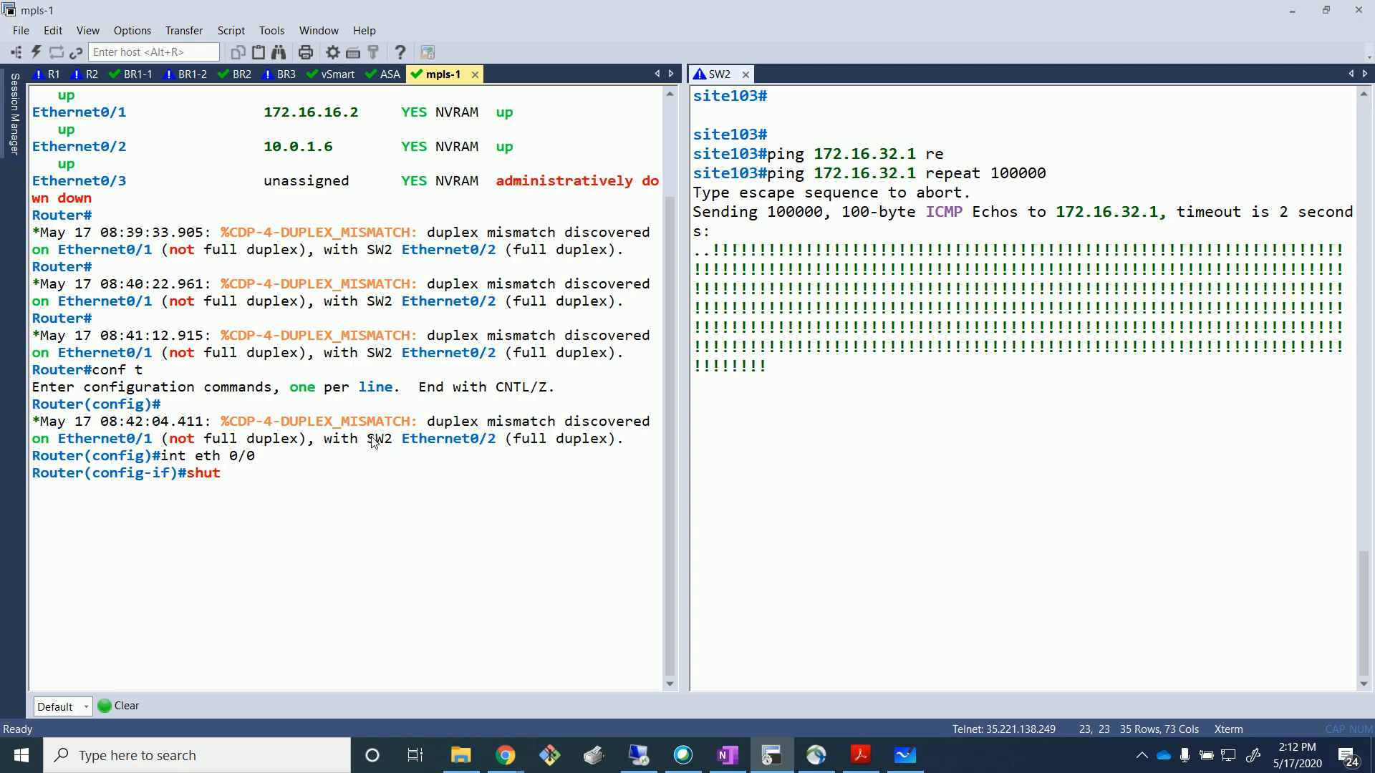
{"action": "key", "text": "Return"}
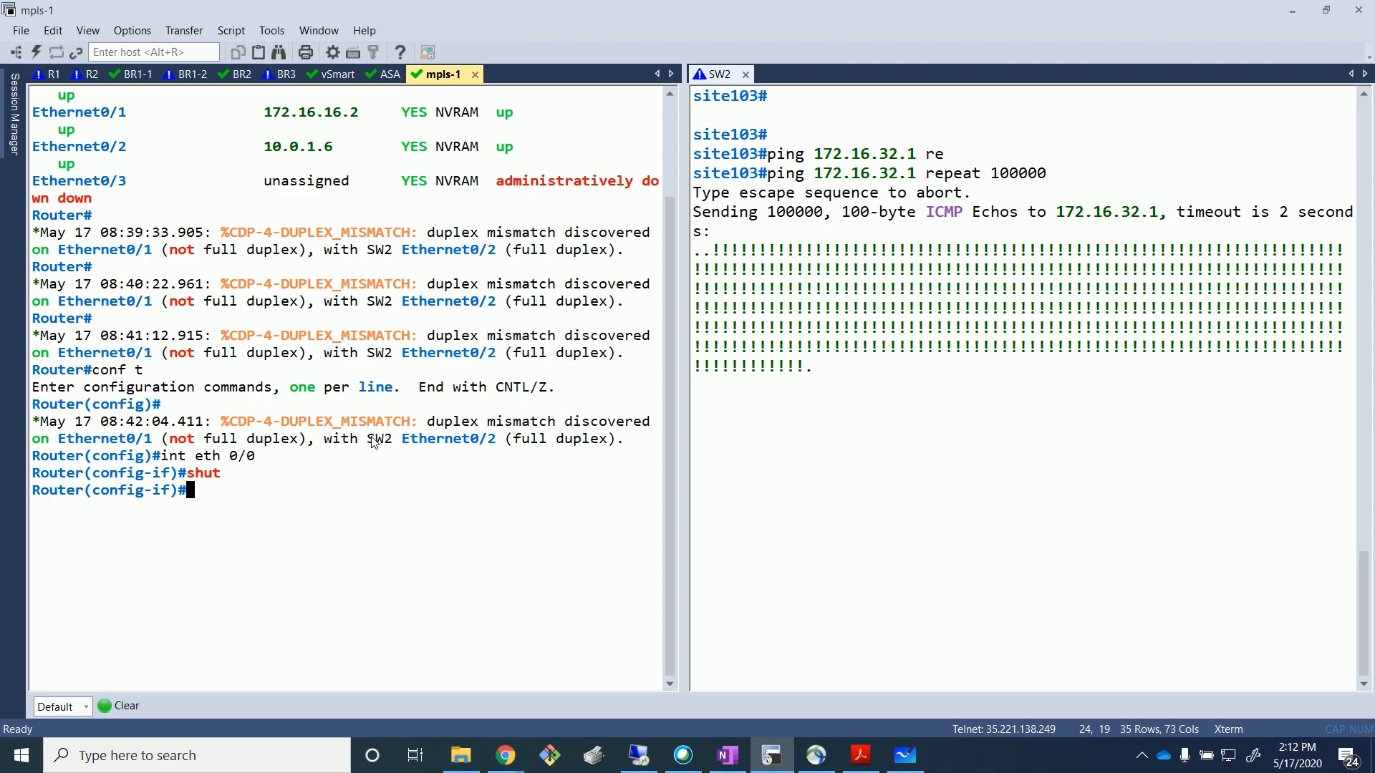
Highlight the run of timed-out pings in SW2's output, then return to vManage's BR3 flow result.
{"action": "left_click", "coordinate": [809, 374]}
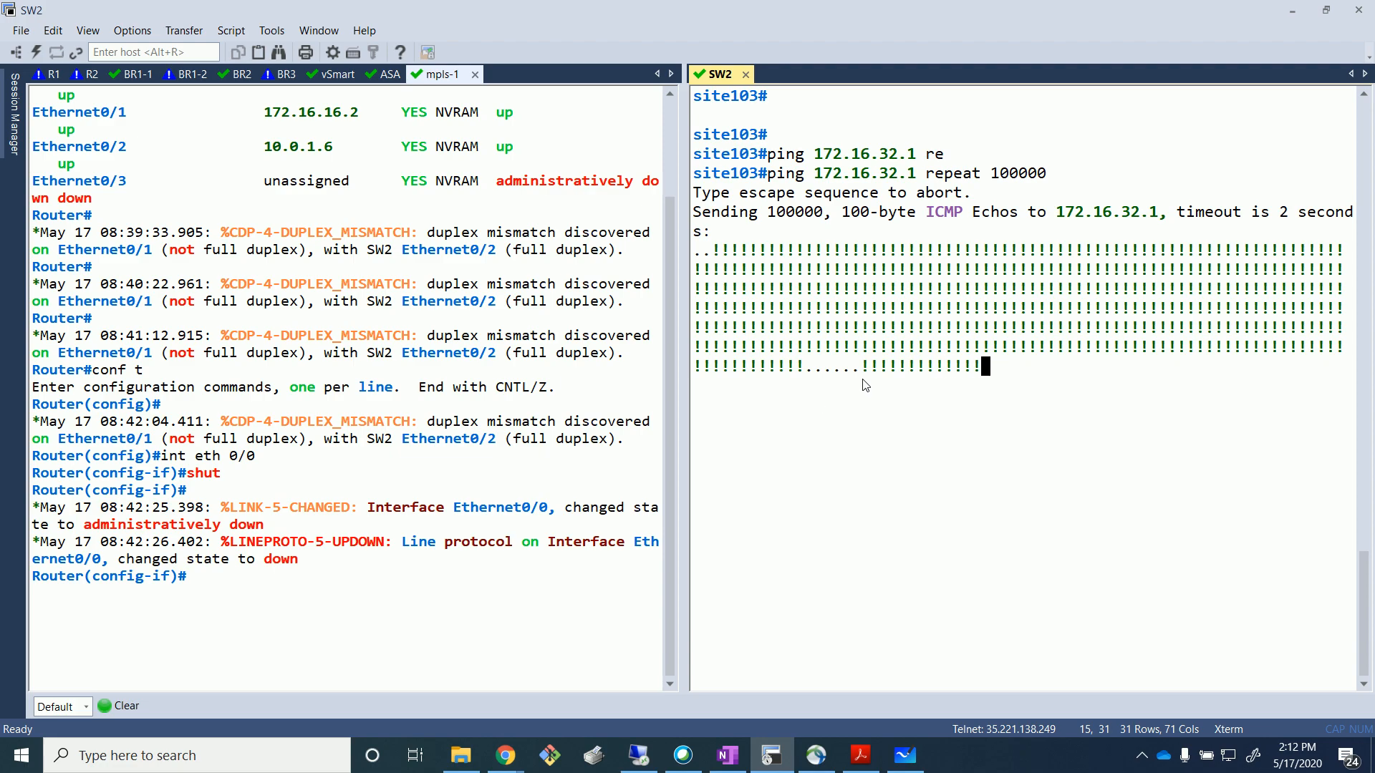
{"action": "left_click_drag", "start_coordinate": [870, 372], "coordinate": [1076, 383]}
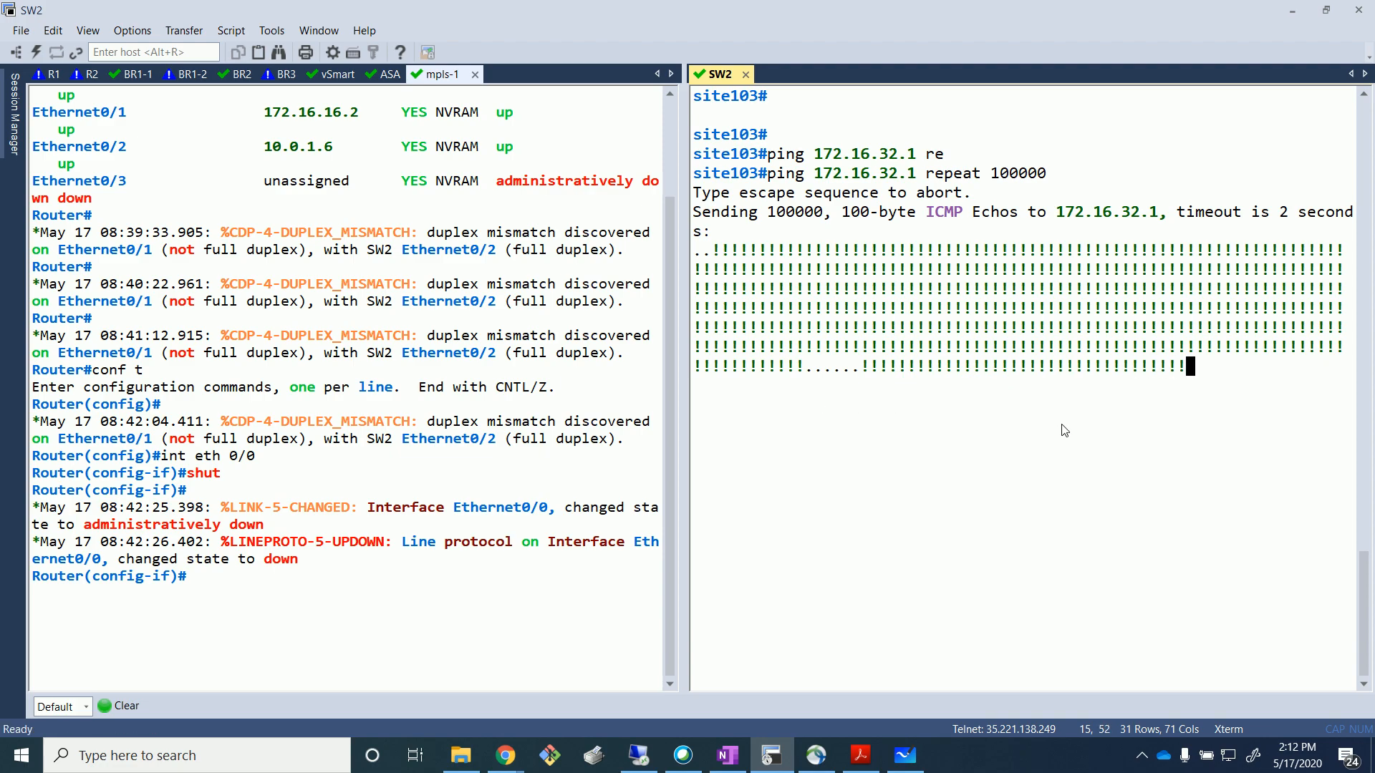
{"action": "left_click_drag", "start_coordinate": [864, 371], "coordinate": [1118, 392]}
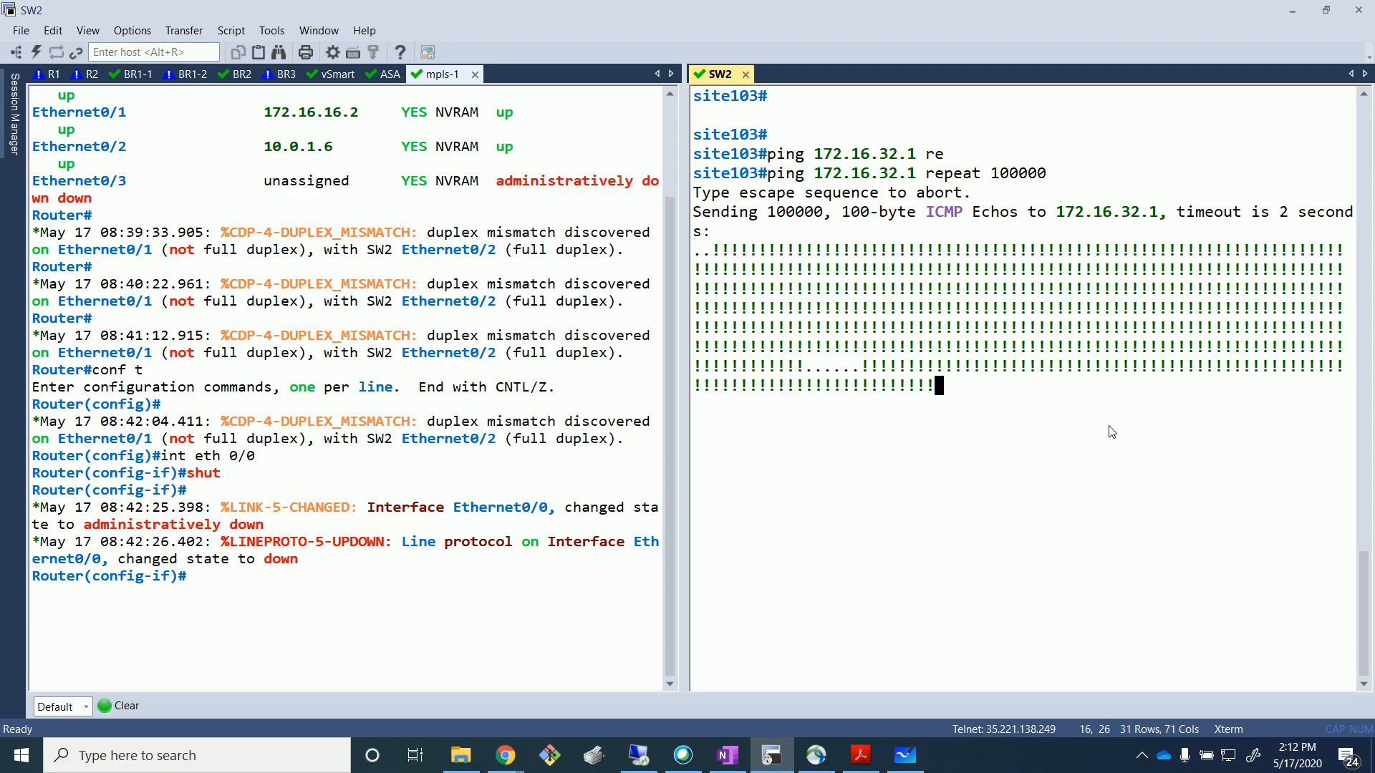
{"action": "left_click_drag", "start_coordinate": [859, 367], "coordinate": [809, 373]}
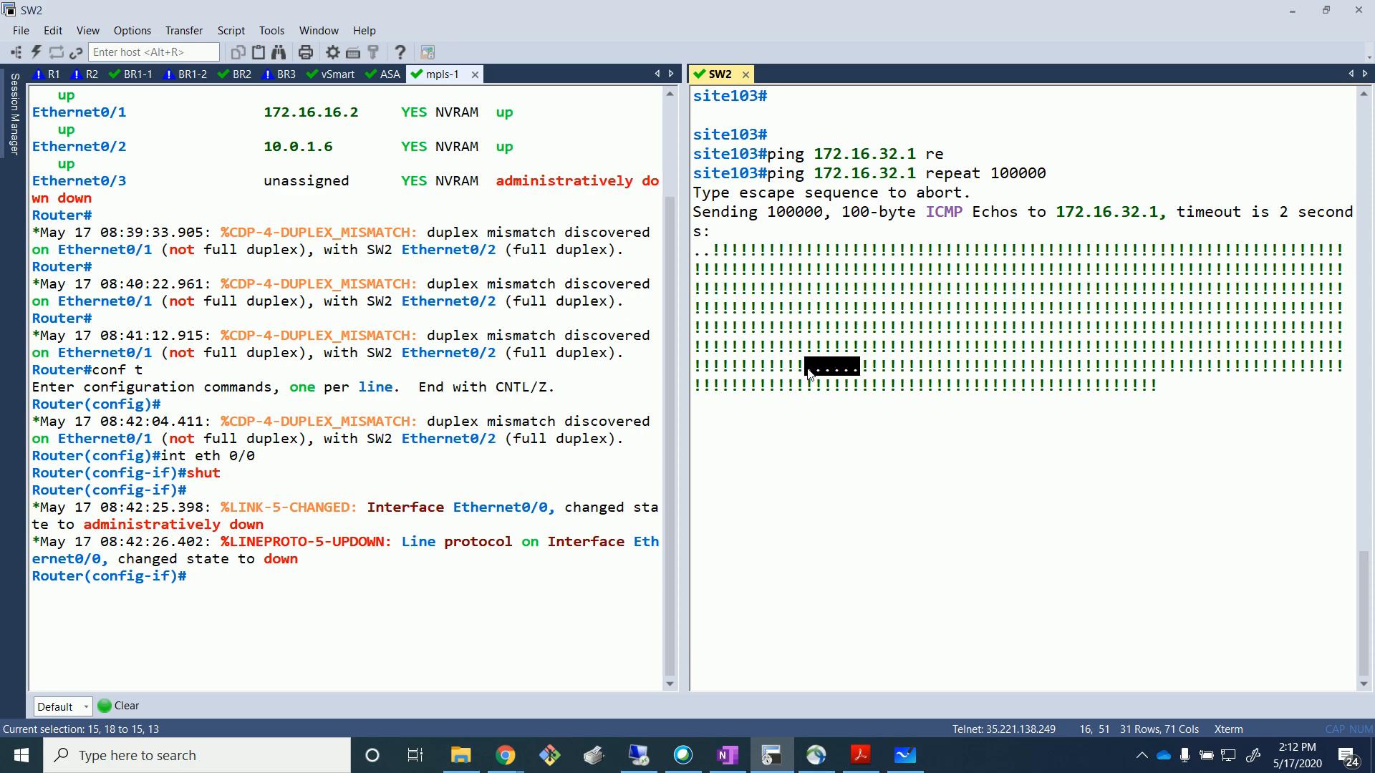
{"action": "left_click_drag", "start_coordinate": [813, 376], "coordinate": [1031, 413]}
{"action": "left_click", "coordinate": [865, 430]}
{"action": "left_click_drag", "start_coordinate": [858, 371], "coordinate": [816, 371]}
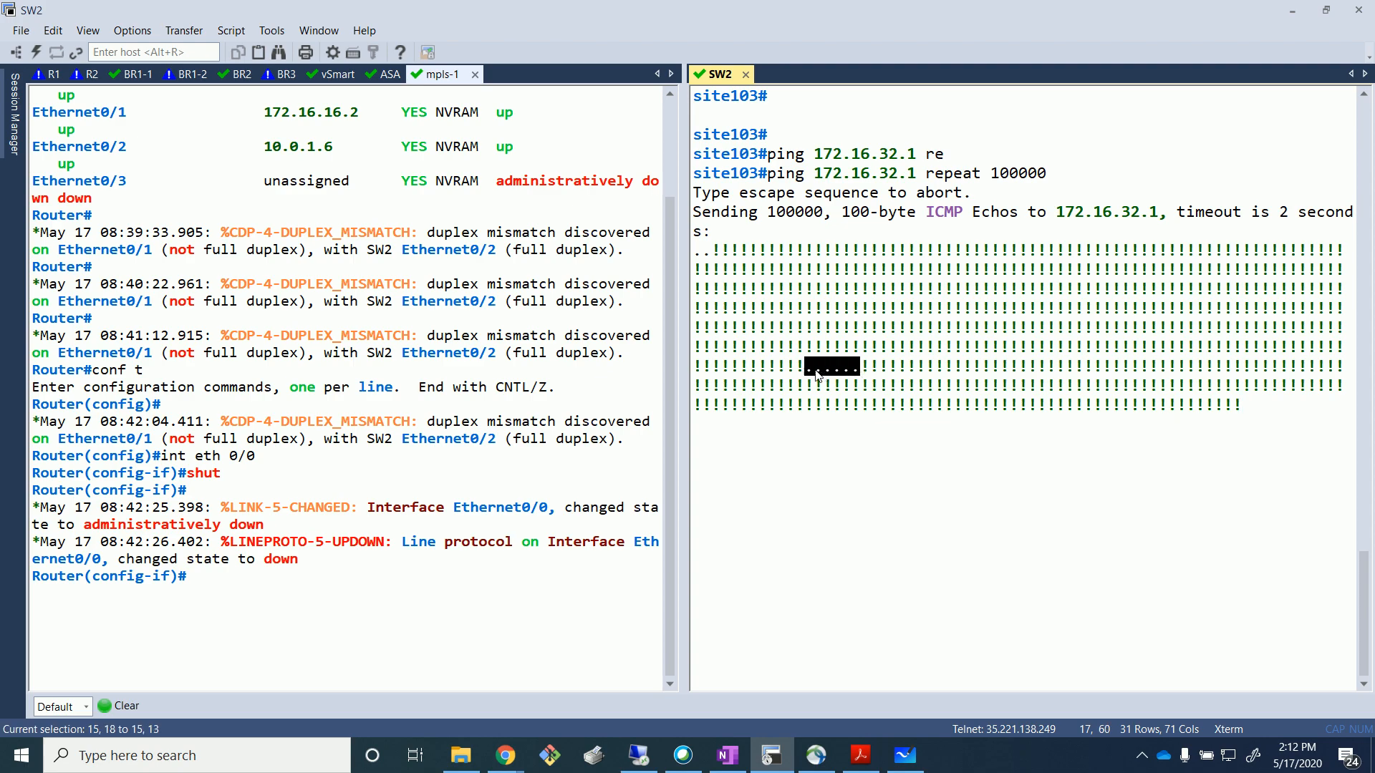
{"action": "left_click", "coordinate": [852, 371]}
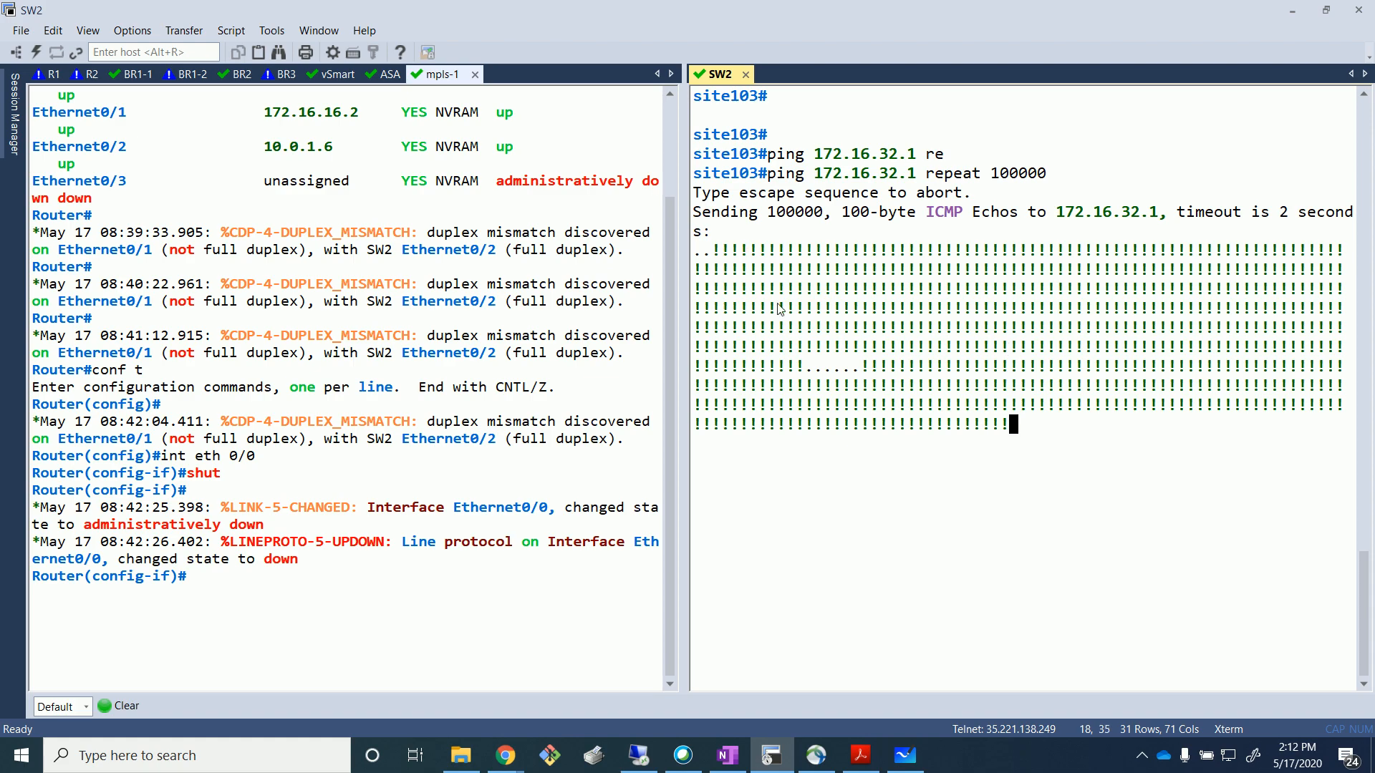
{"action": "left_click_drag", "start_coordinate": [861, 368], "coordinate": [814, 368]}
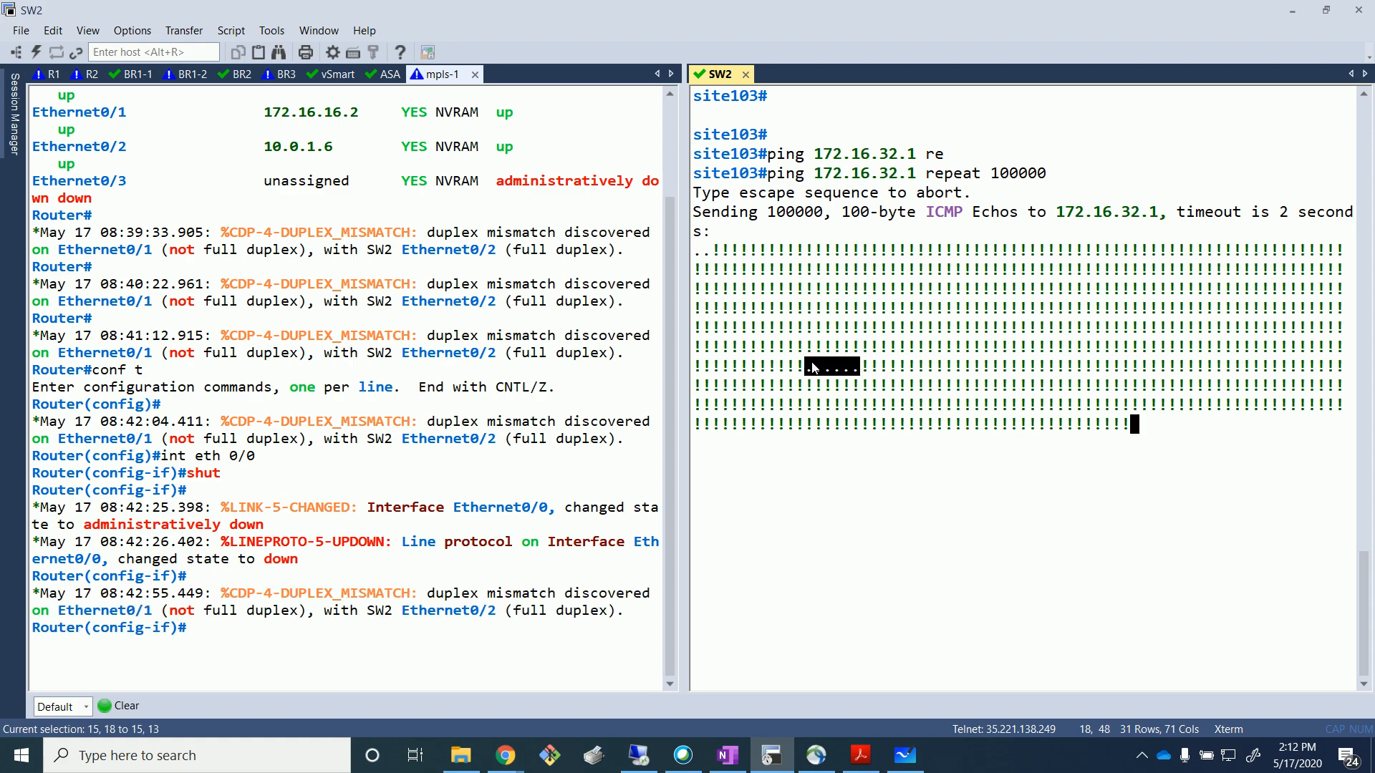
{"action": "left_click", "coordinate": [809, 371]}
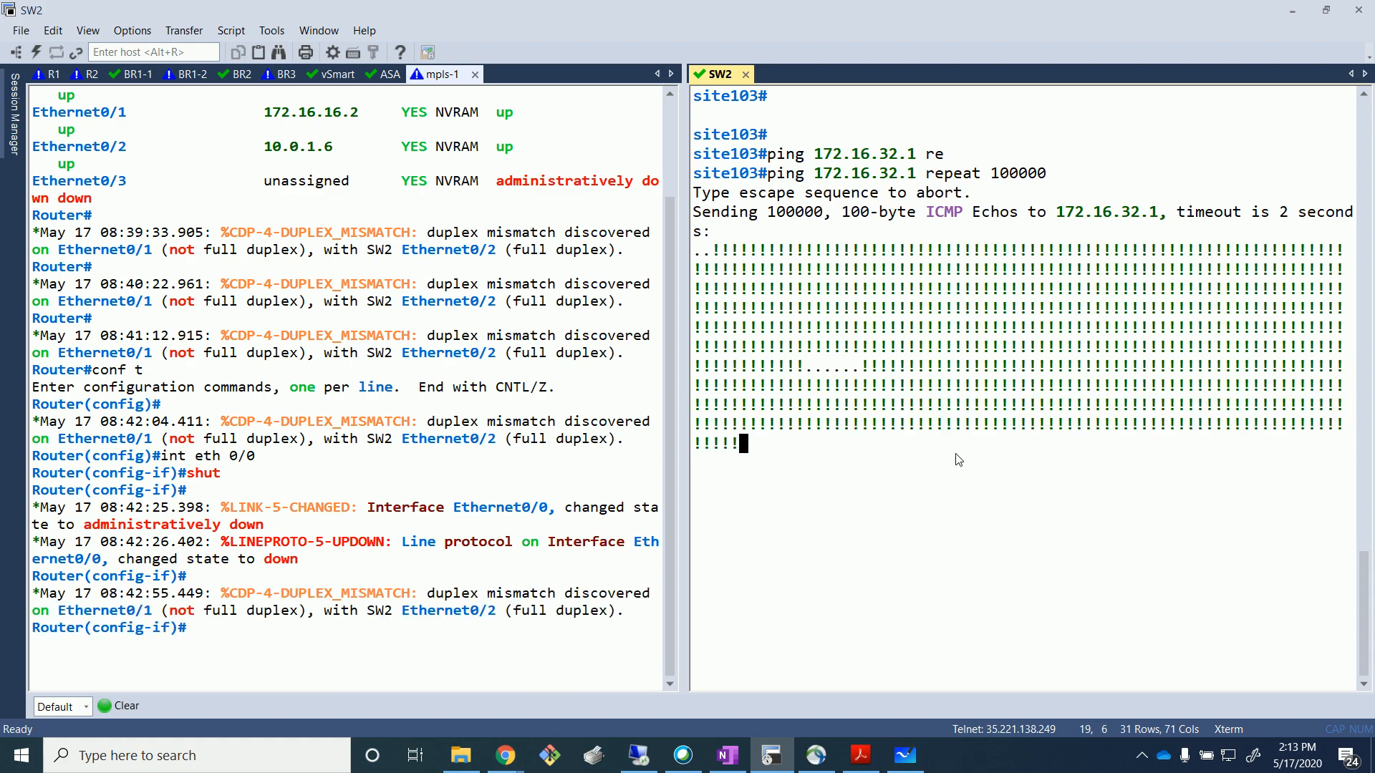
{"action": "left_click", "coordinate": [644, 757]}
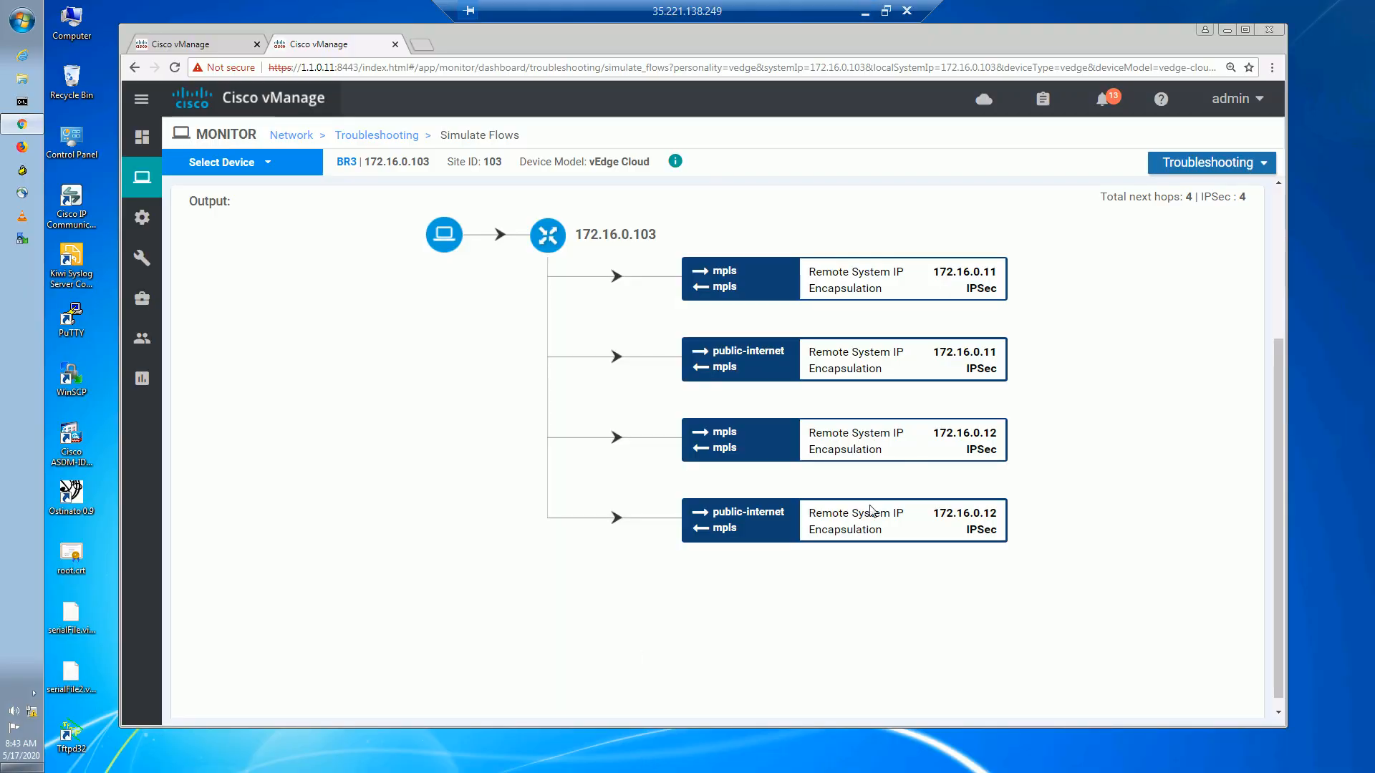
Open Monitor > Network in a new tab and select the BR3 device.
{"action": "mouse_move", "coordinate": [142, 177]}
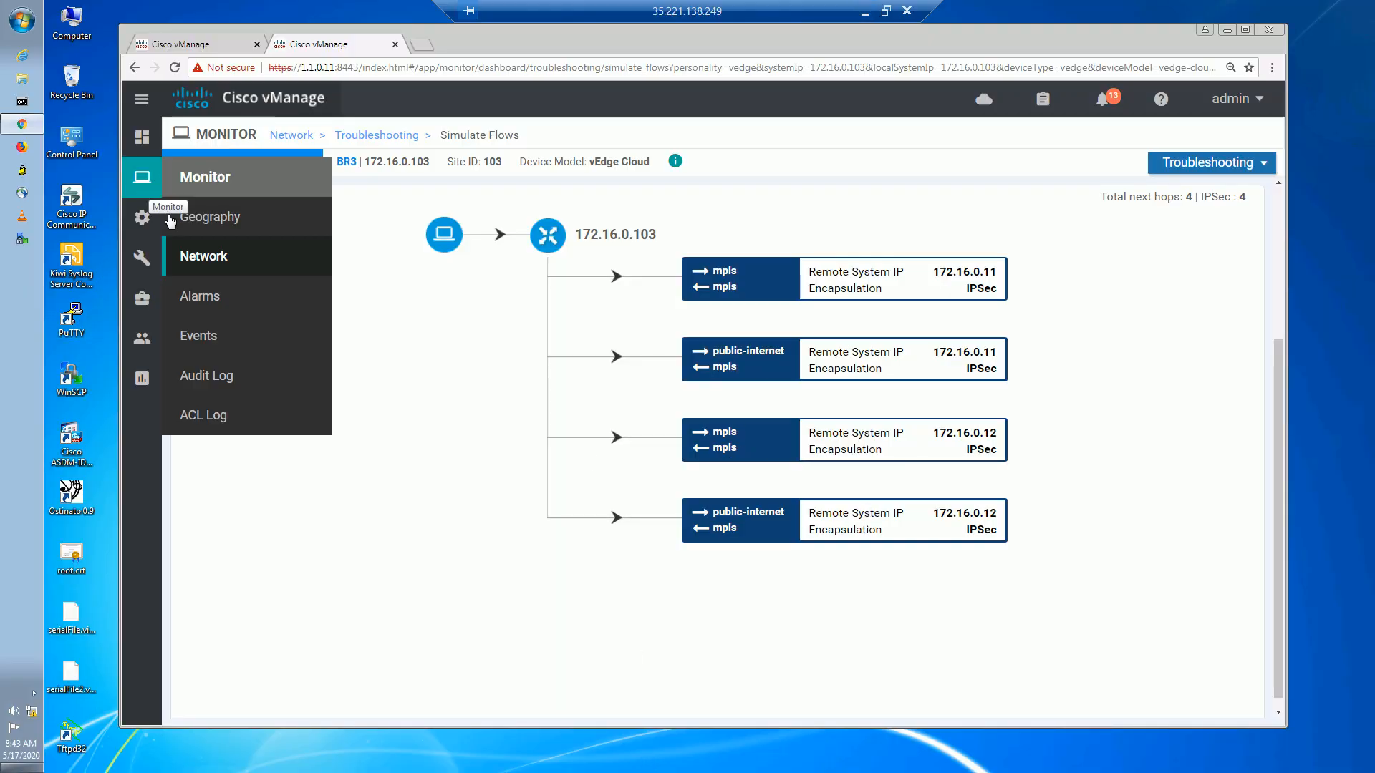
{"action": "right_click", "coordinate": [191, 263]}
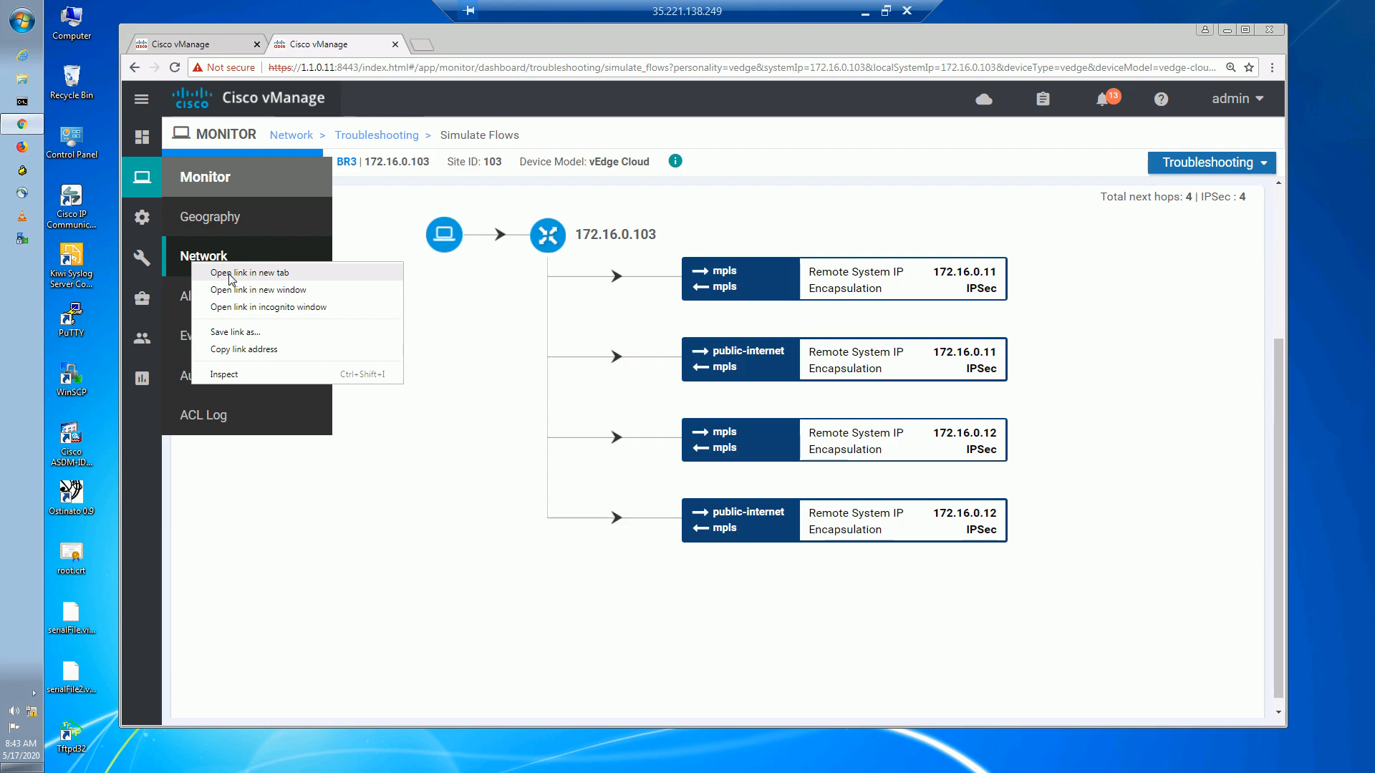
{"action": "left_click", "coordinate": [229, 273]}
{"action": "left_click", "coordinate": [469, 48]}
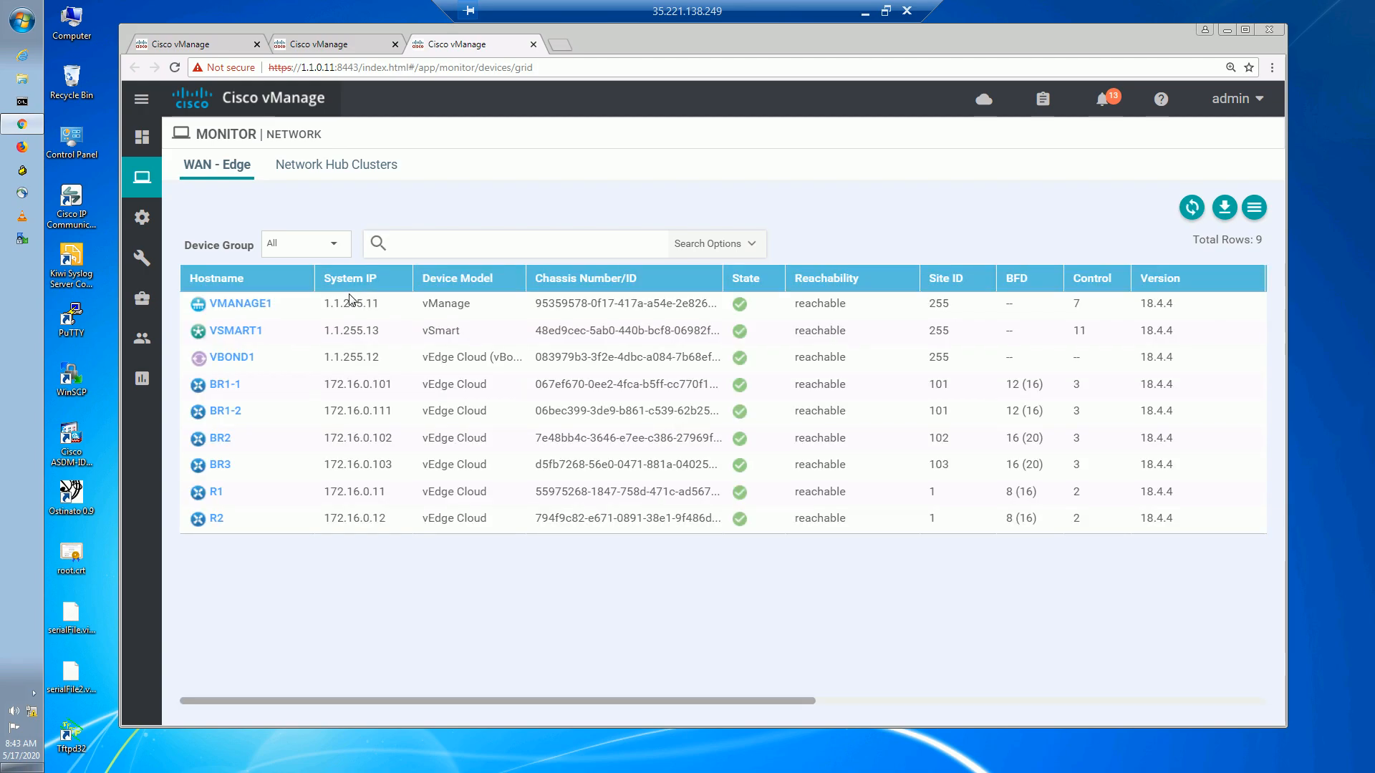
{"action": "left_click", "coordinate": [219, 465]}
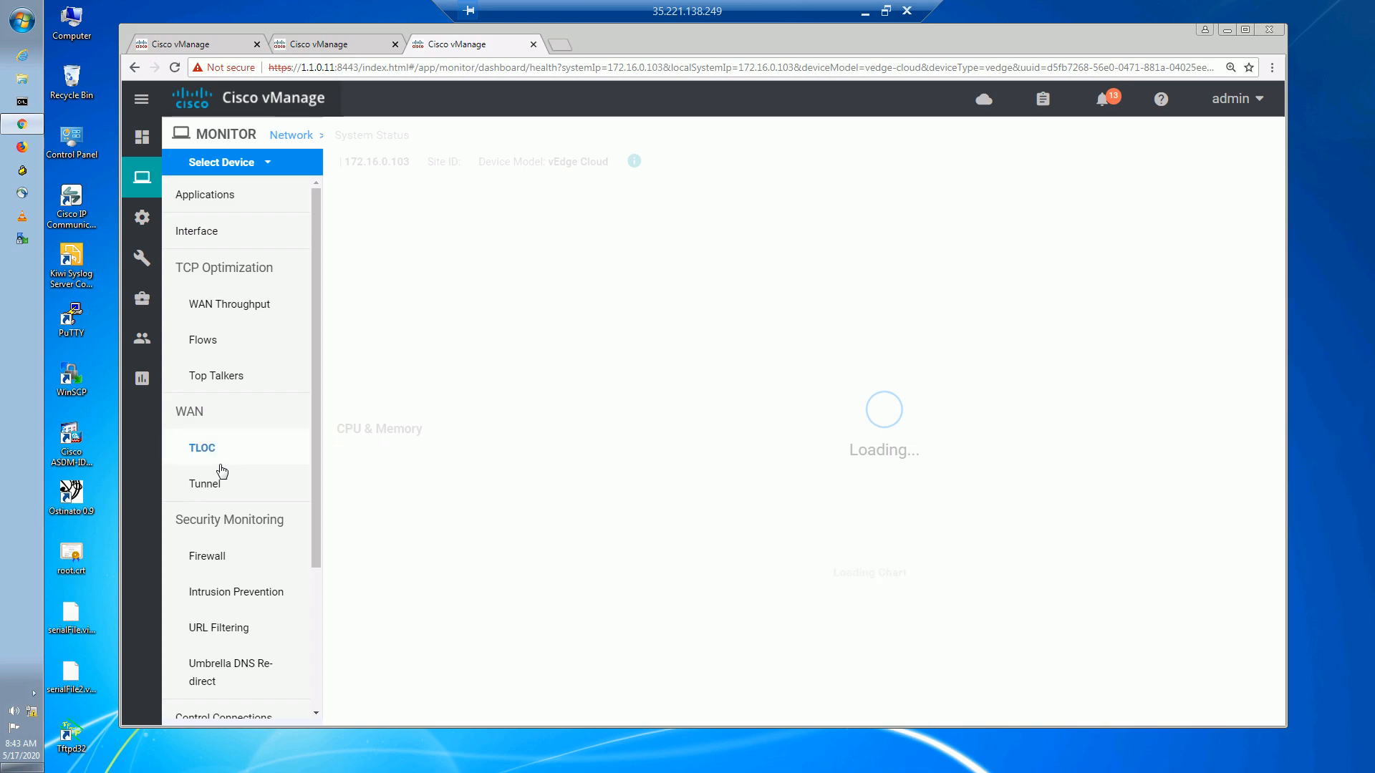
Choose BR3's Real Time view and pick OMP Received Routes by searching 'omp rece'.
{"action": "left_click_drag", "start_coordinate": [315, 492], "coordinate": [315, 670]}
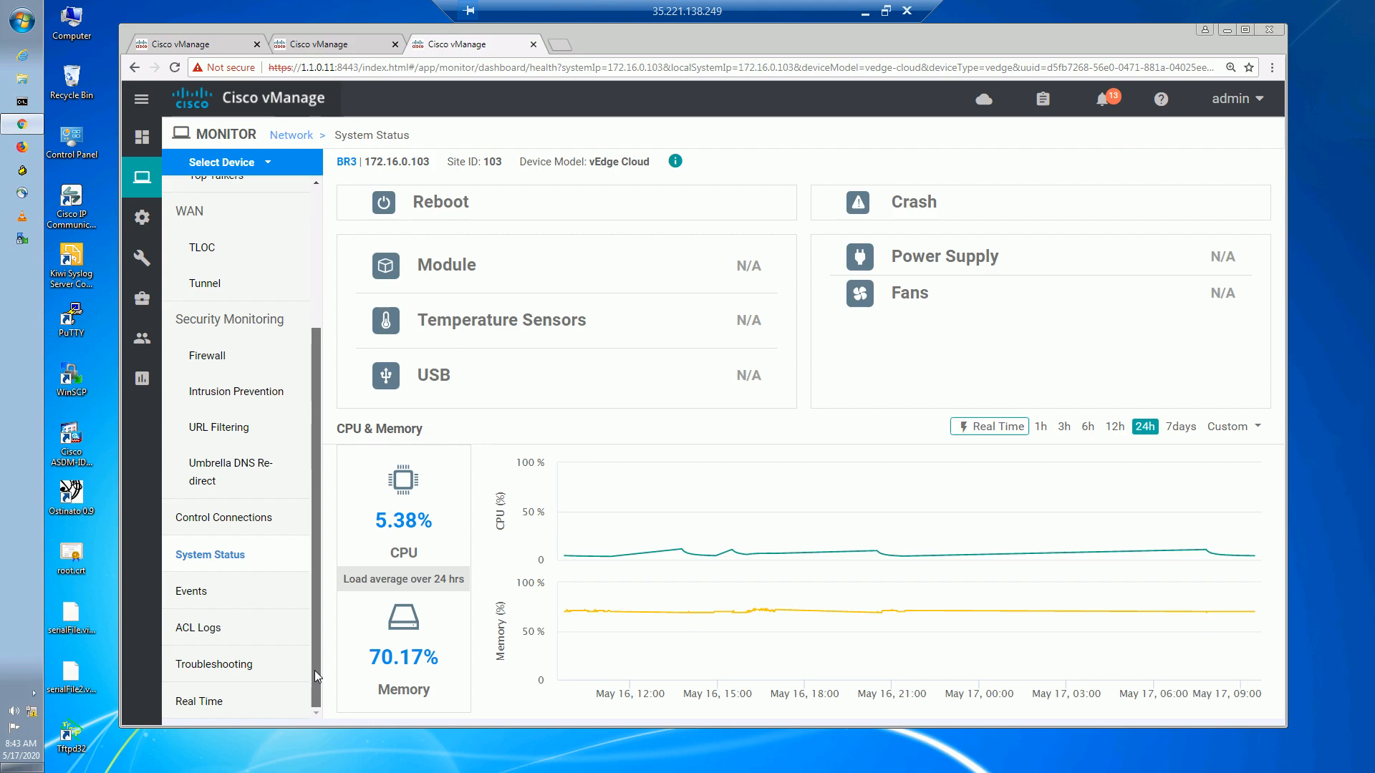
{"action": "left_click", "coordinate": [224, 700]}
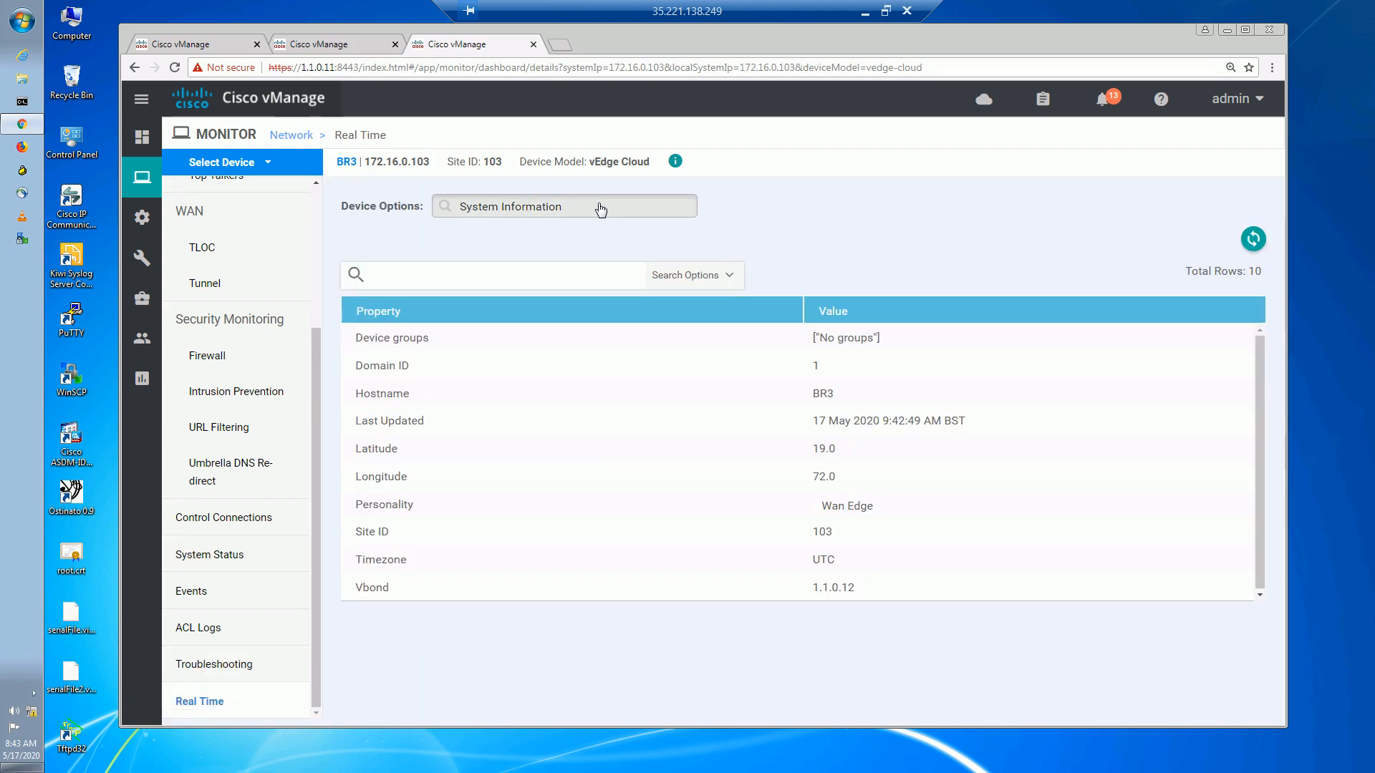
{"action": "left_click", "coordinate": [600, 209]}
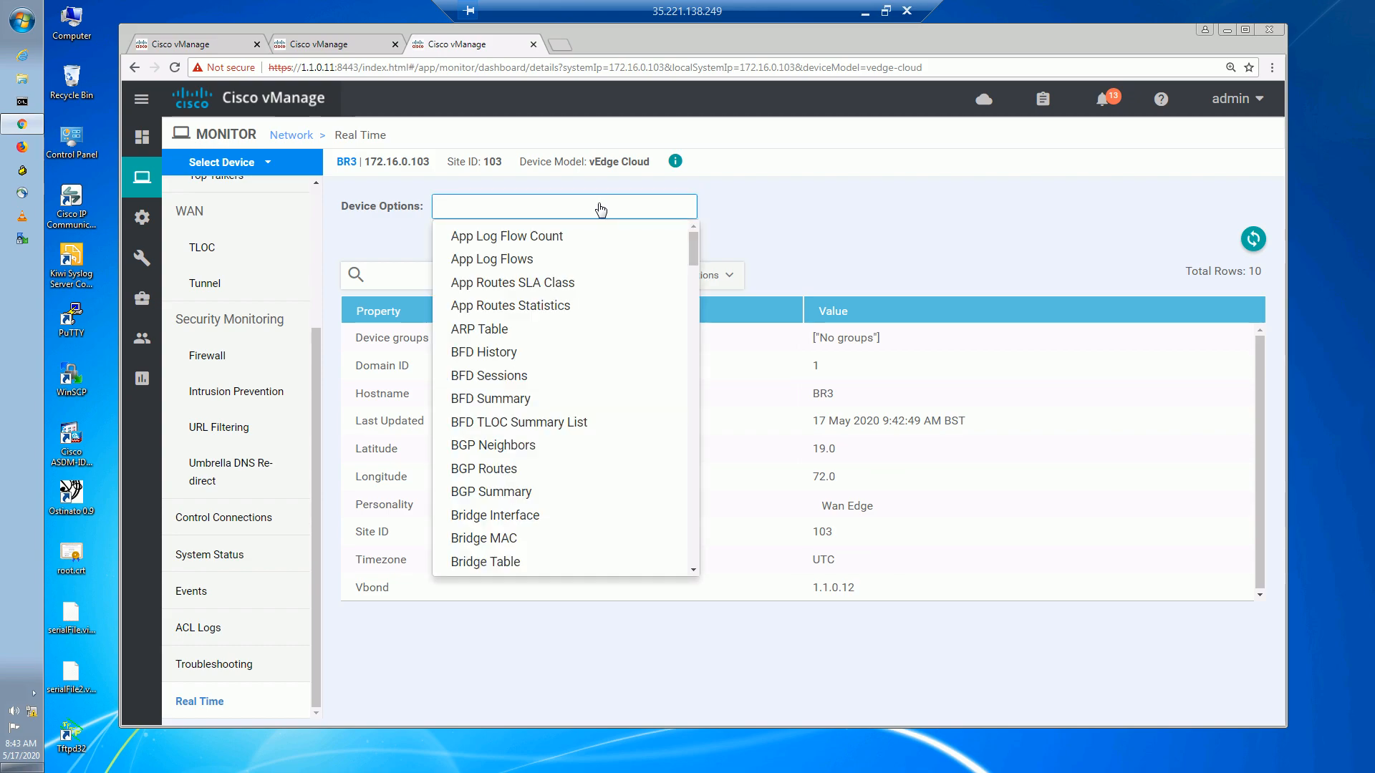
{"action": "type", "text": "omp rece"}
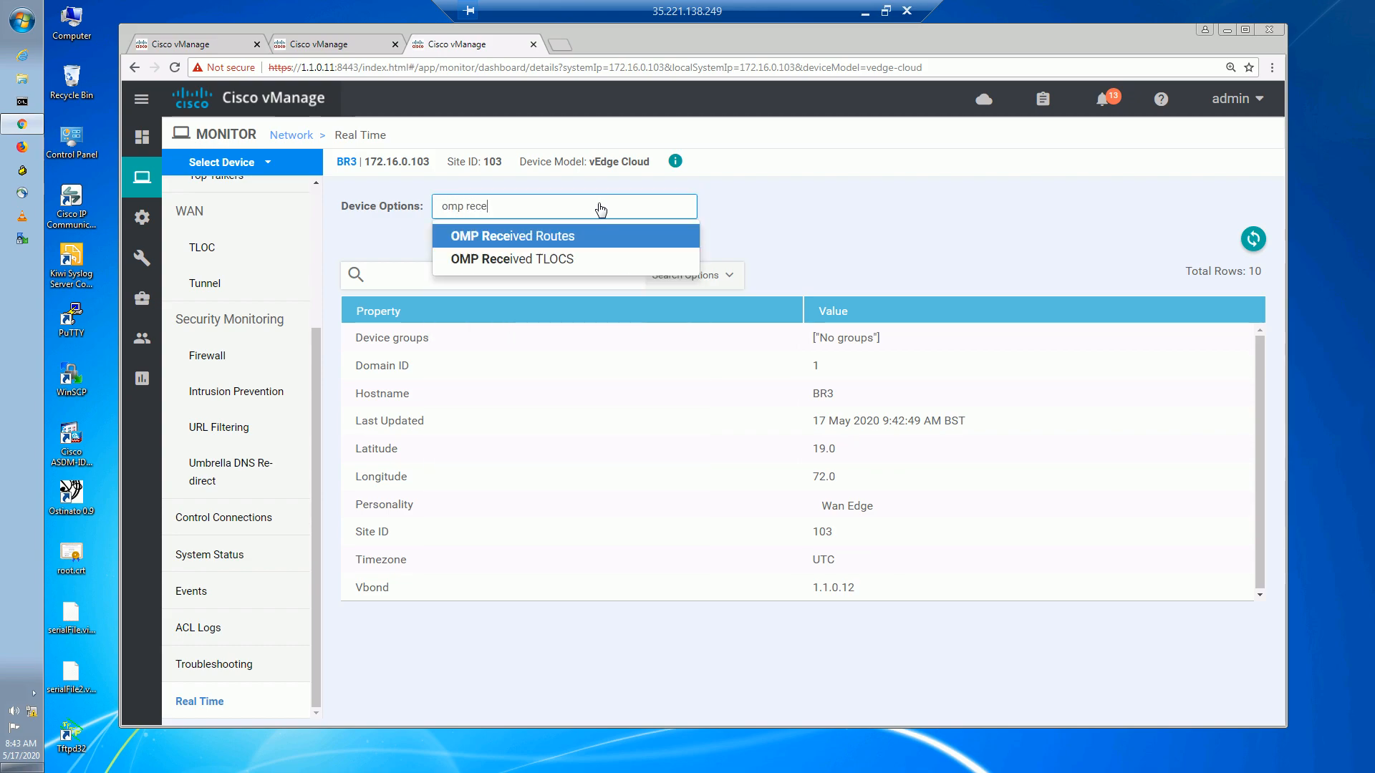
{"action": "left_click", "coordinate": [608, 236]}
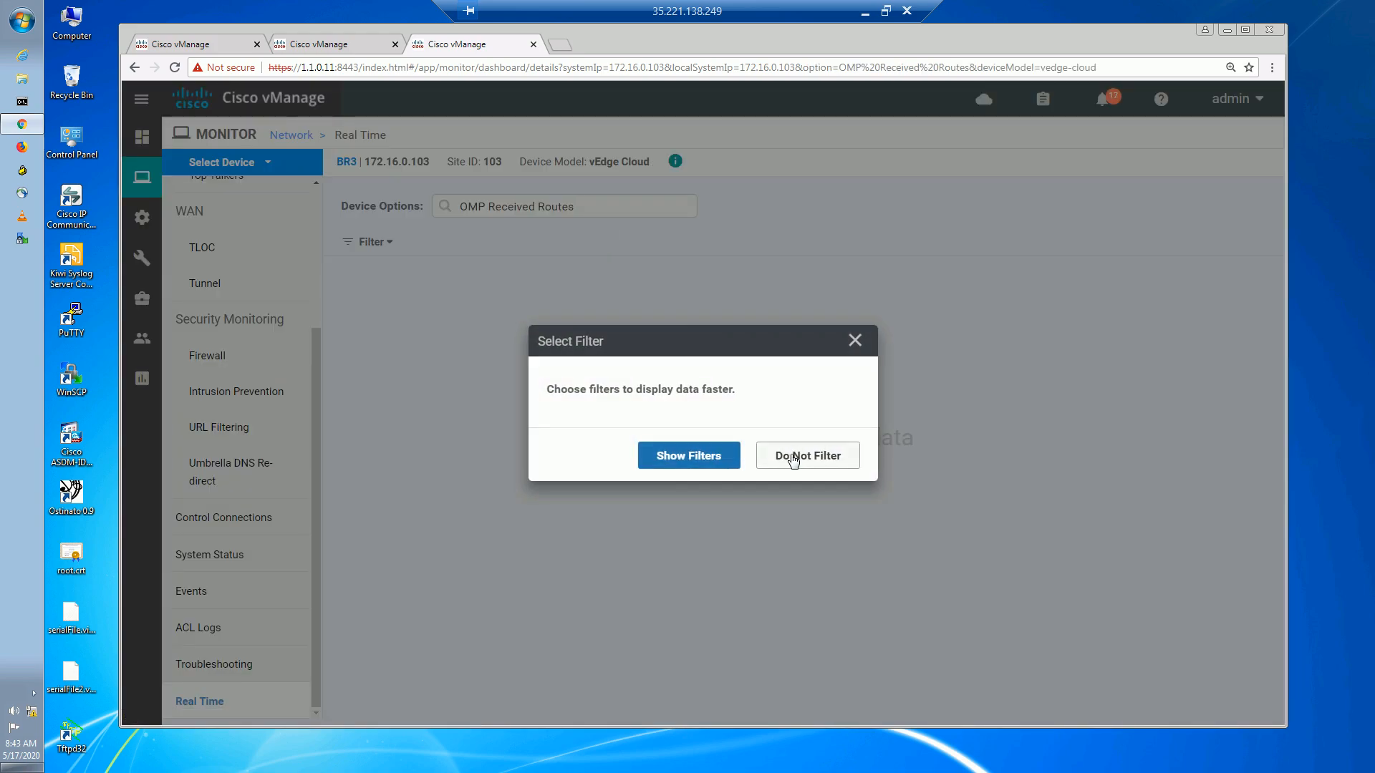
{"action": "left_click", "coordinate": [793, 461]}
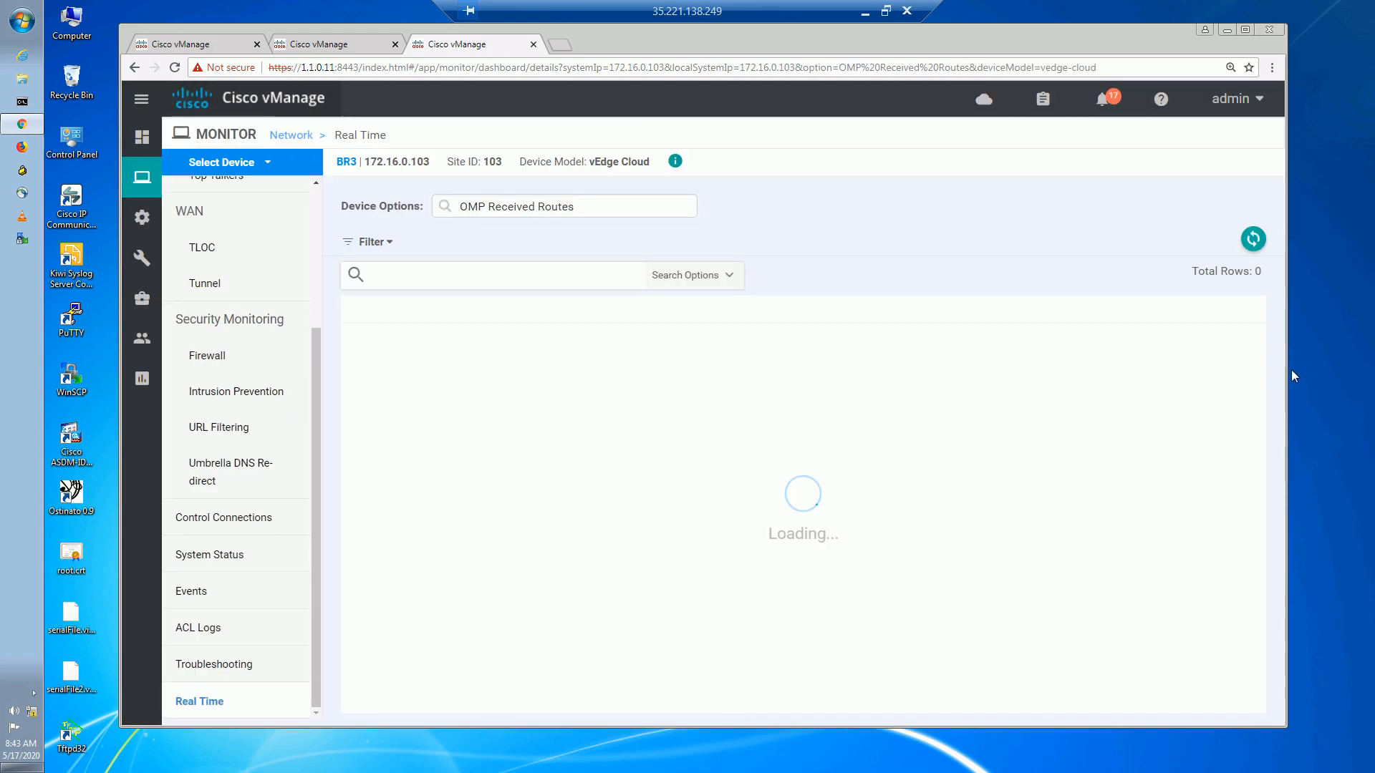
{"action": "left_click_drag", "start_coordinate": [1262, 413], "coordinate": [1278, 609]}
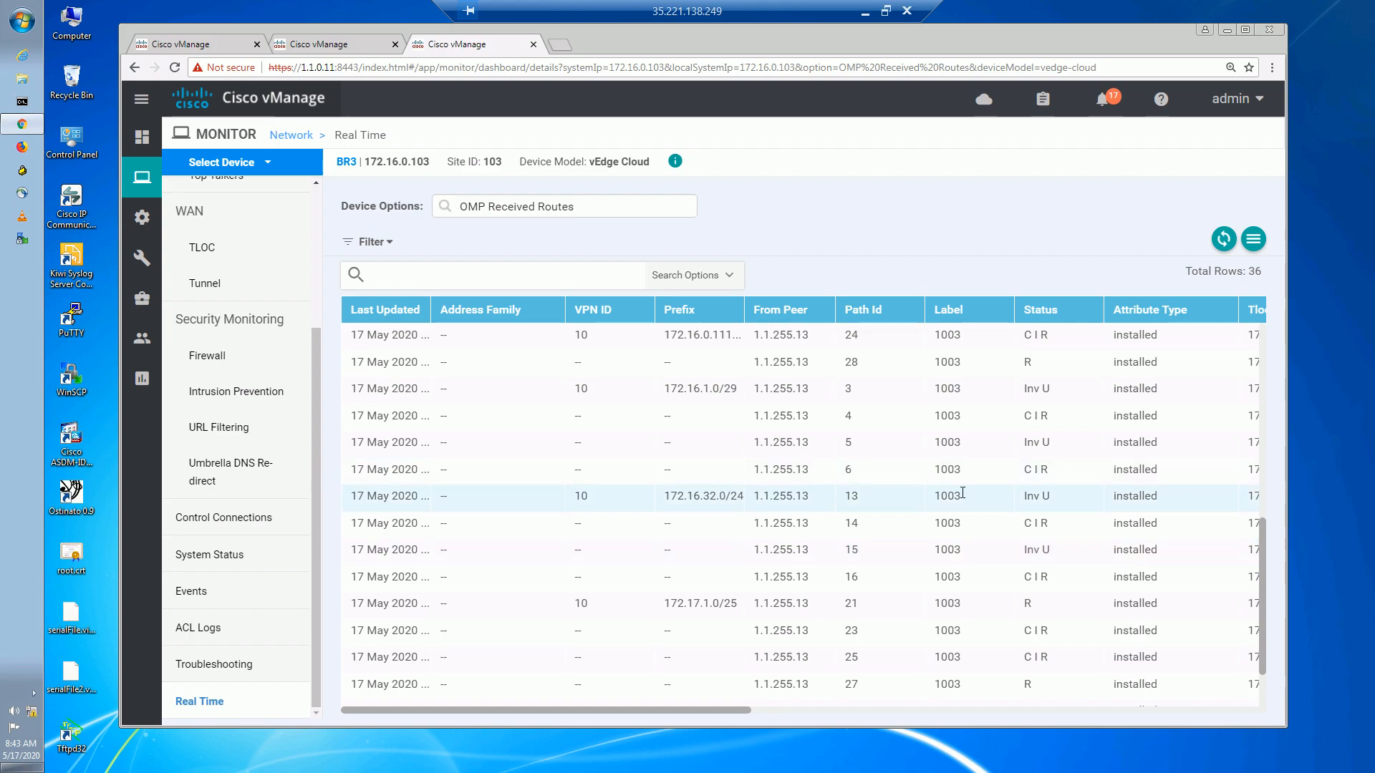
{"action": "left_click_drag", "start_coordinate": [1023, 496], "coordinate": [1053, 495]}
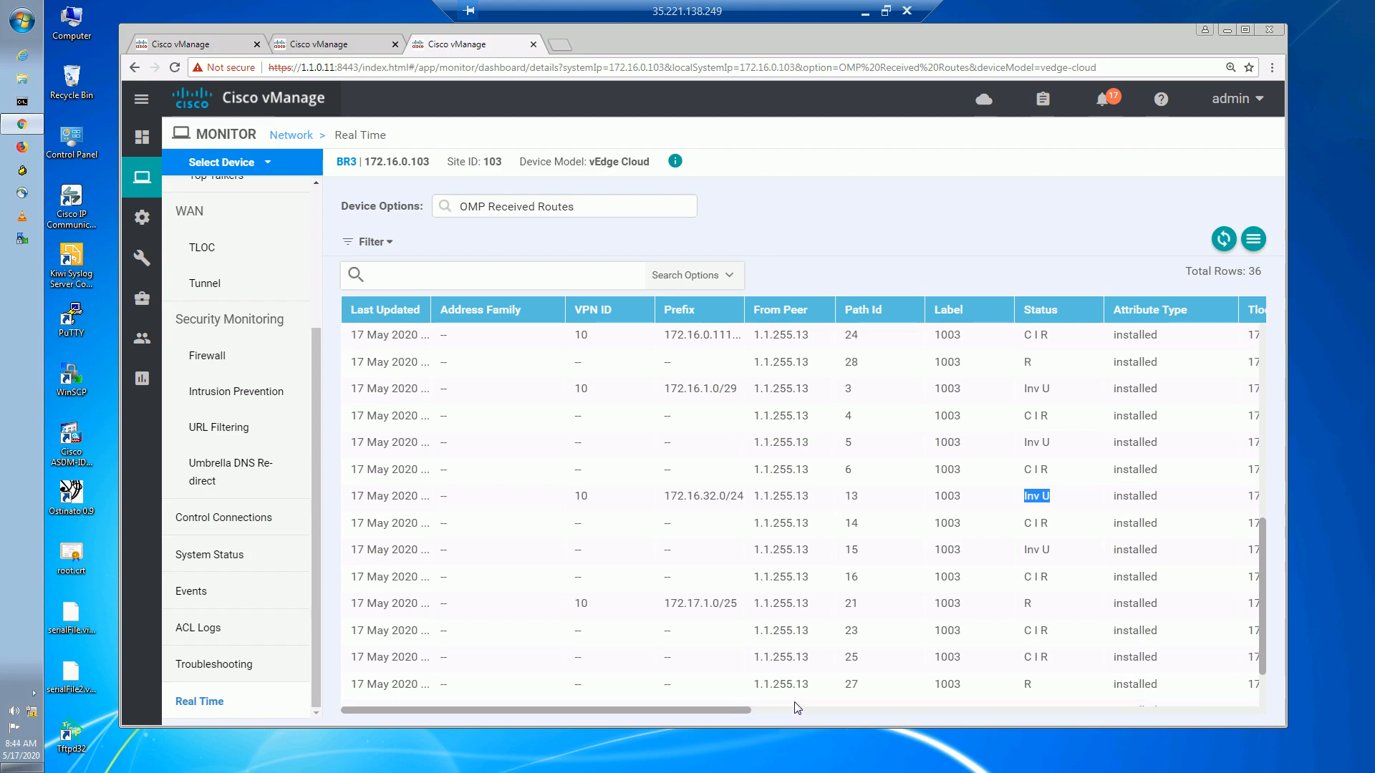
{"action": "scroll", "coordinate": [743, 711], "scroll_direction": "right", "scroll_amount": 3}
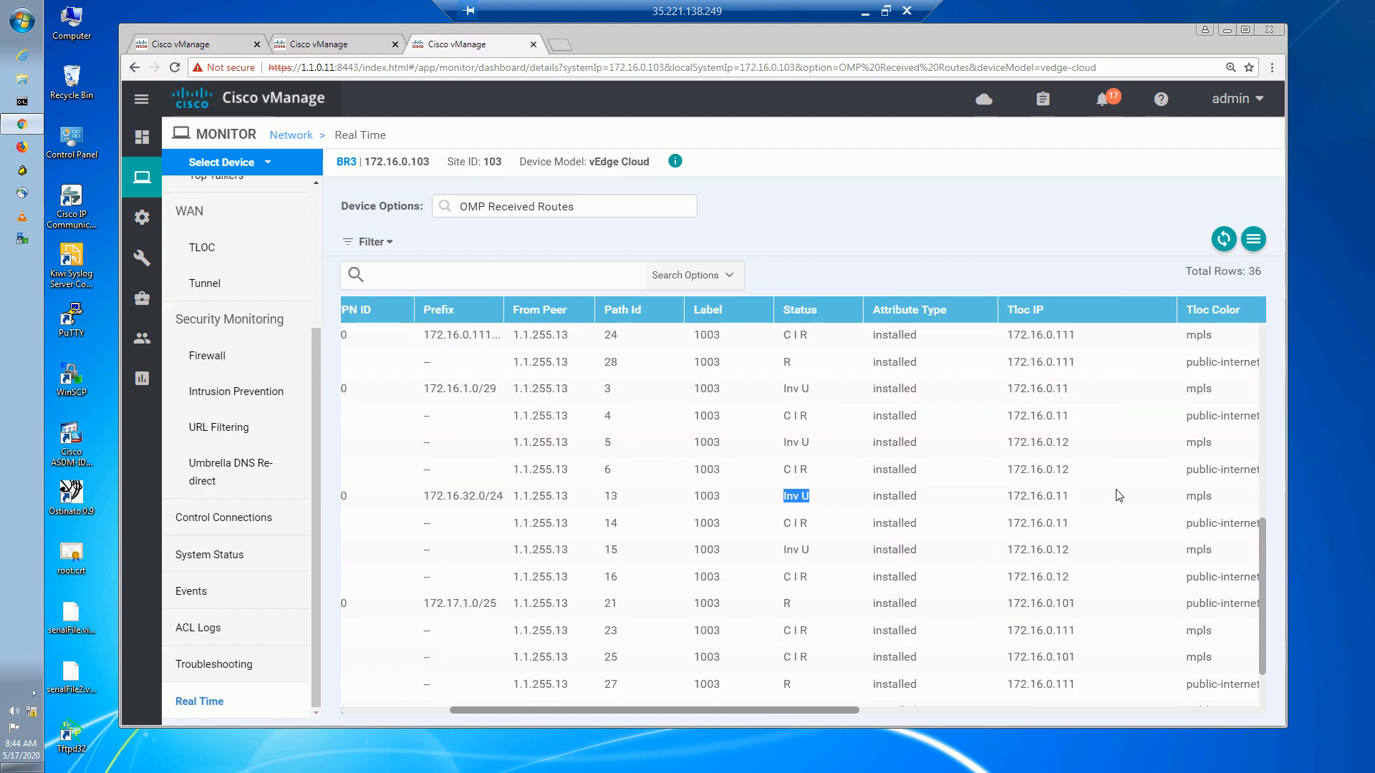
{"action": "left_click", "coordinate": [1187, 496]}
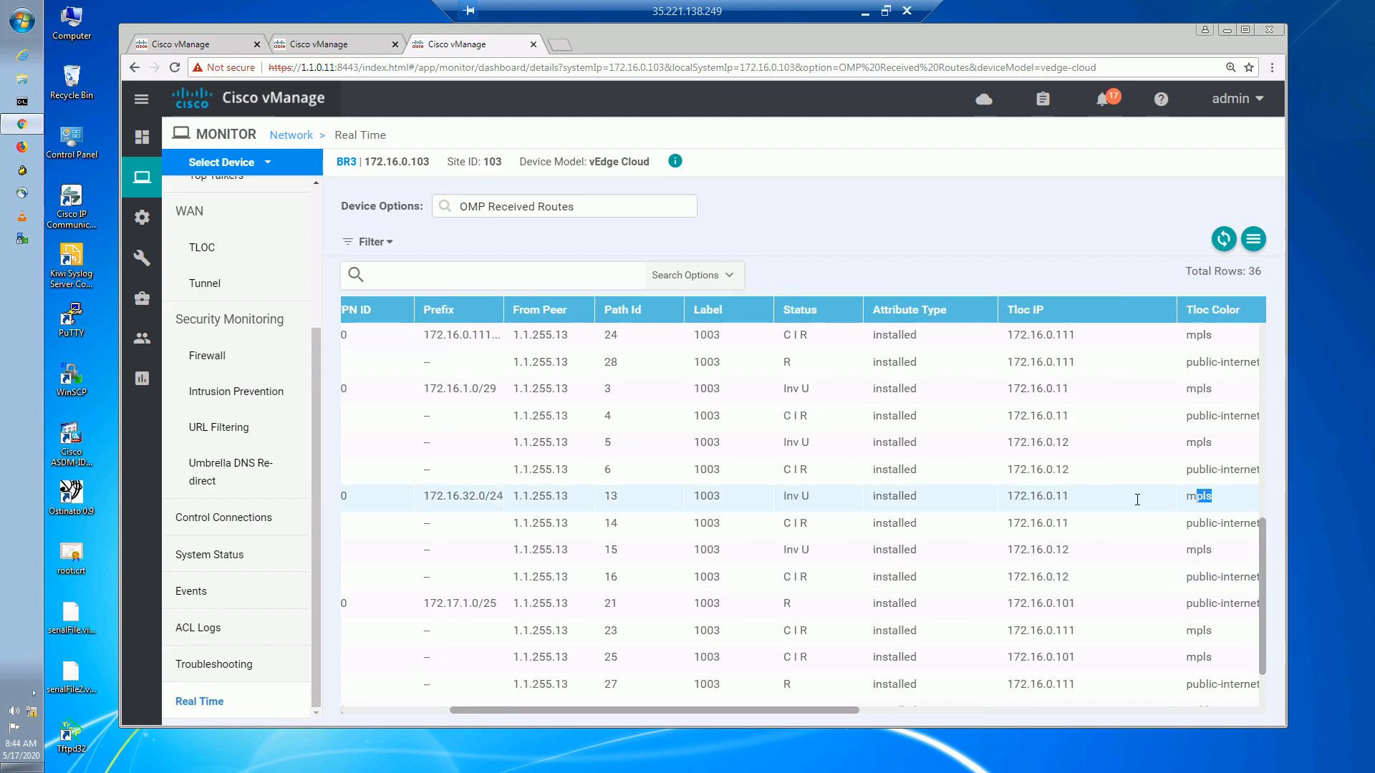
{"action": "left_click_drag", "start_coordinate": [800, 501], "coordinate": [780, 501]}
{"action": "triple_click", "coordinate": [804, 503]}
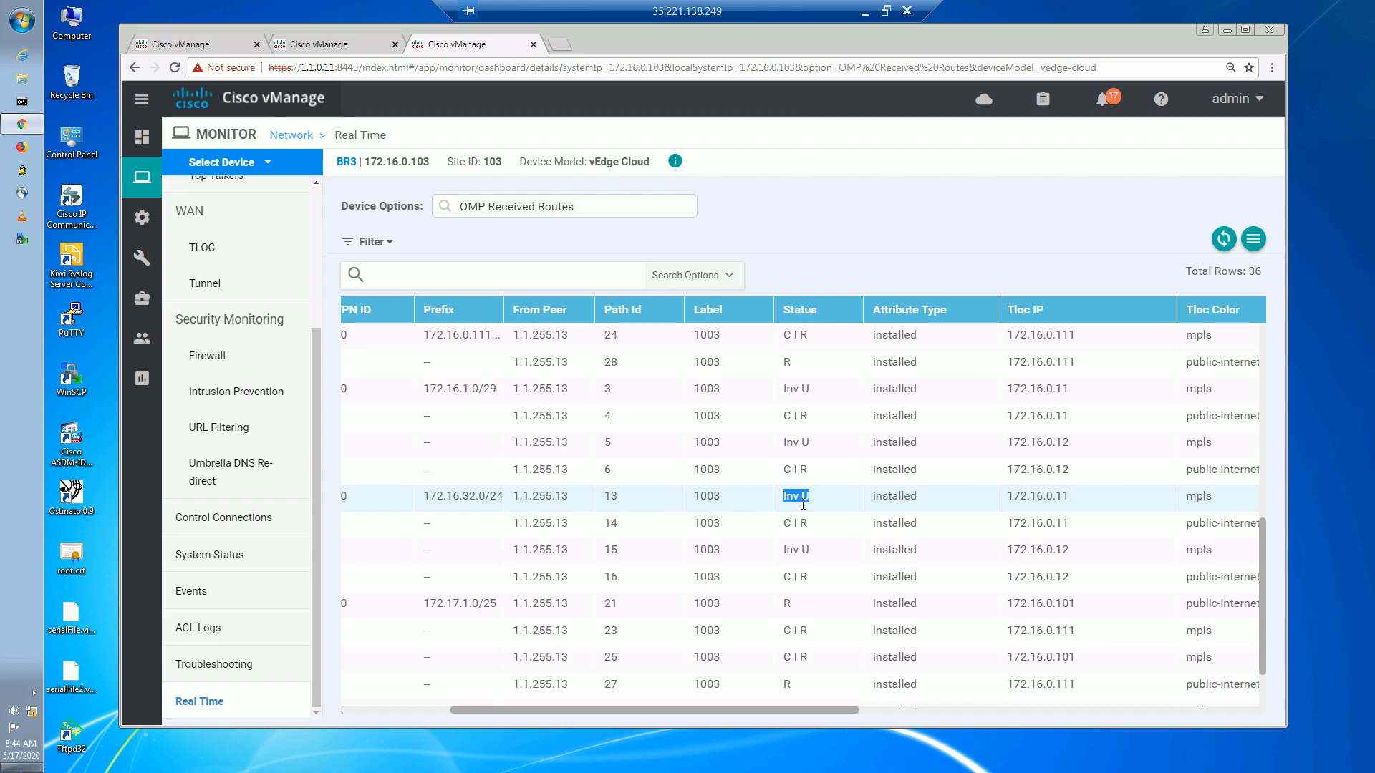
{"action": "left_click", "coordinate": [809, 553]}
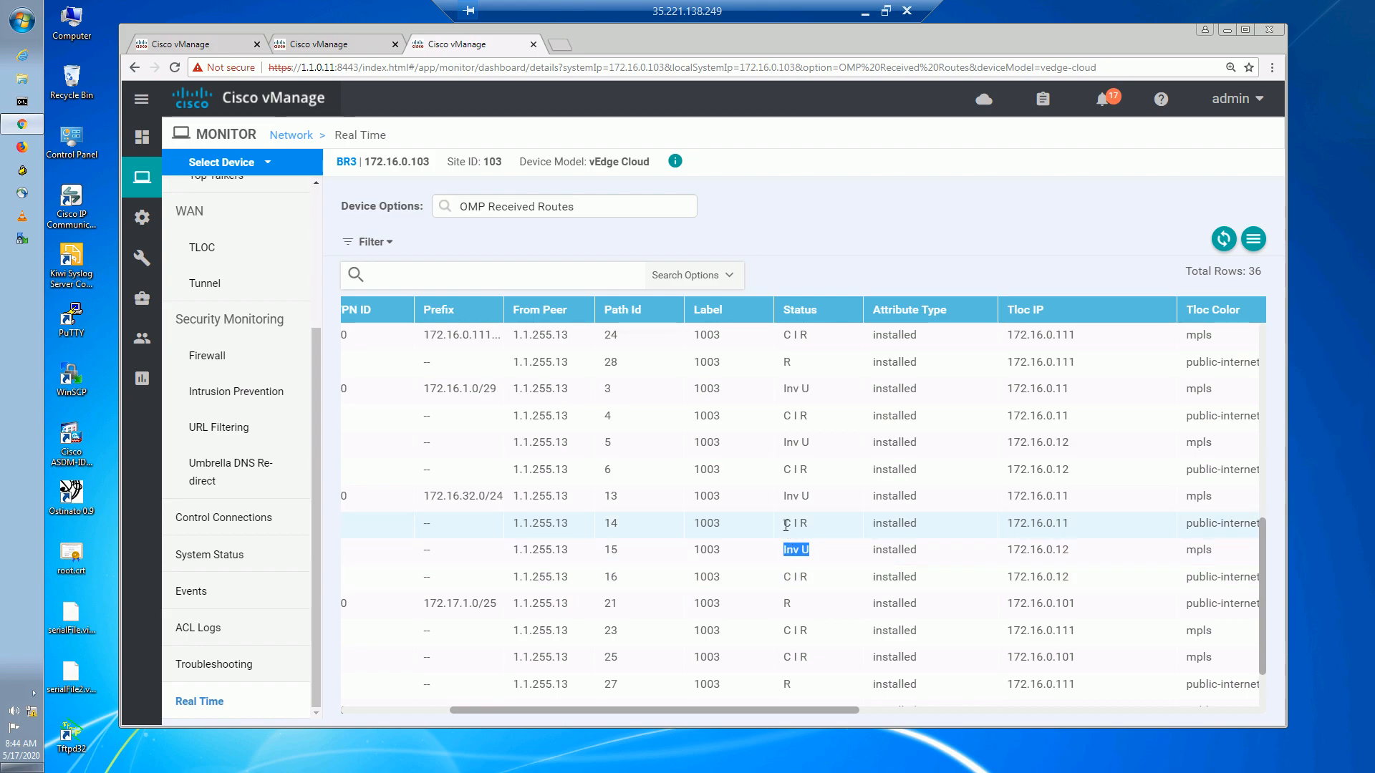
{"action": "left_click_drag", "start_coordinate": [785, 525], "coordinate": [826, 522]}
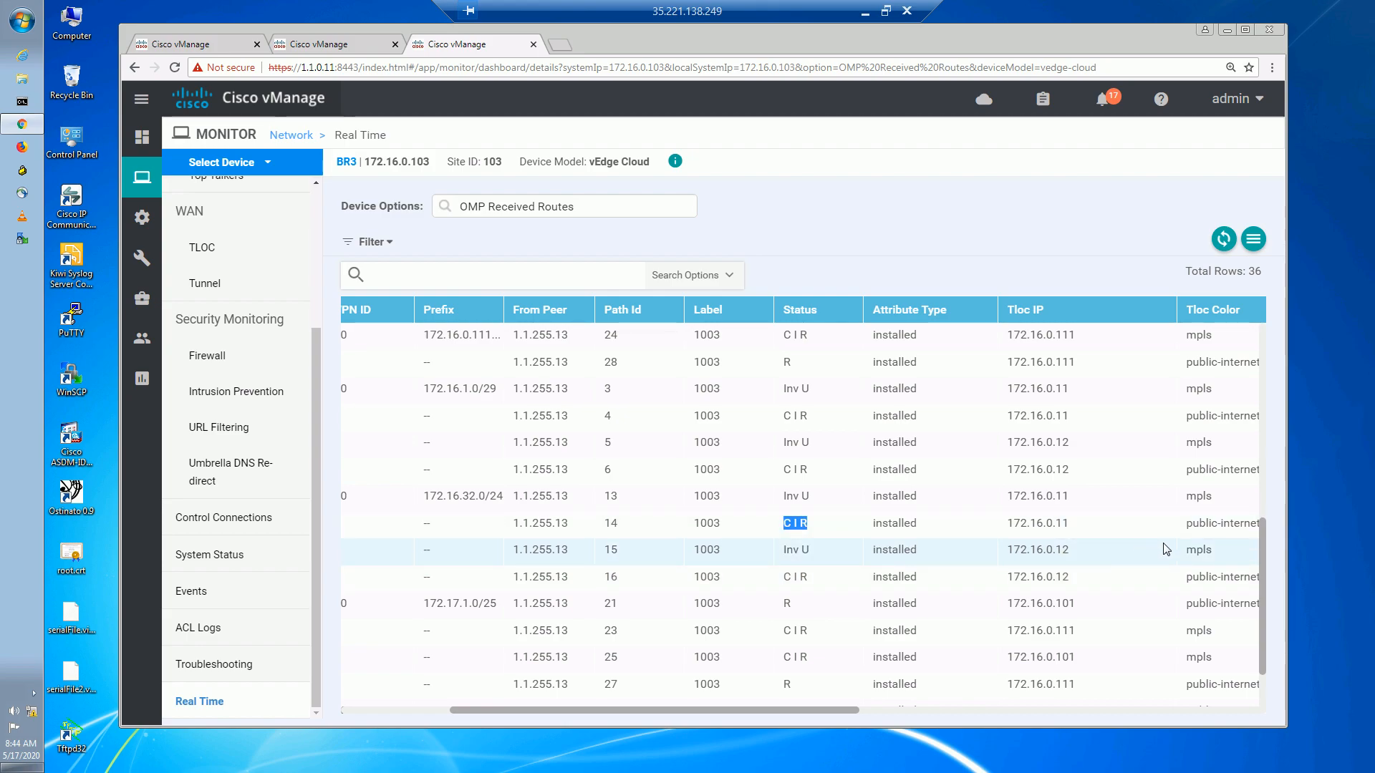
{"action": "left_click_drag", "start_coordinate": [1187, 524], "coordinate": [1229, 526]}
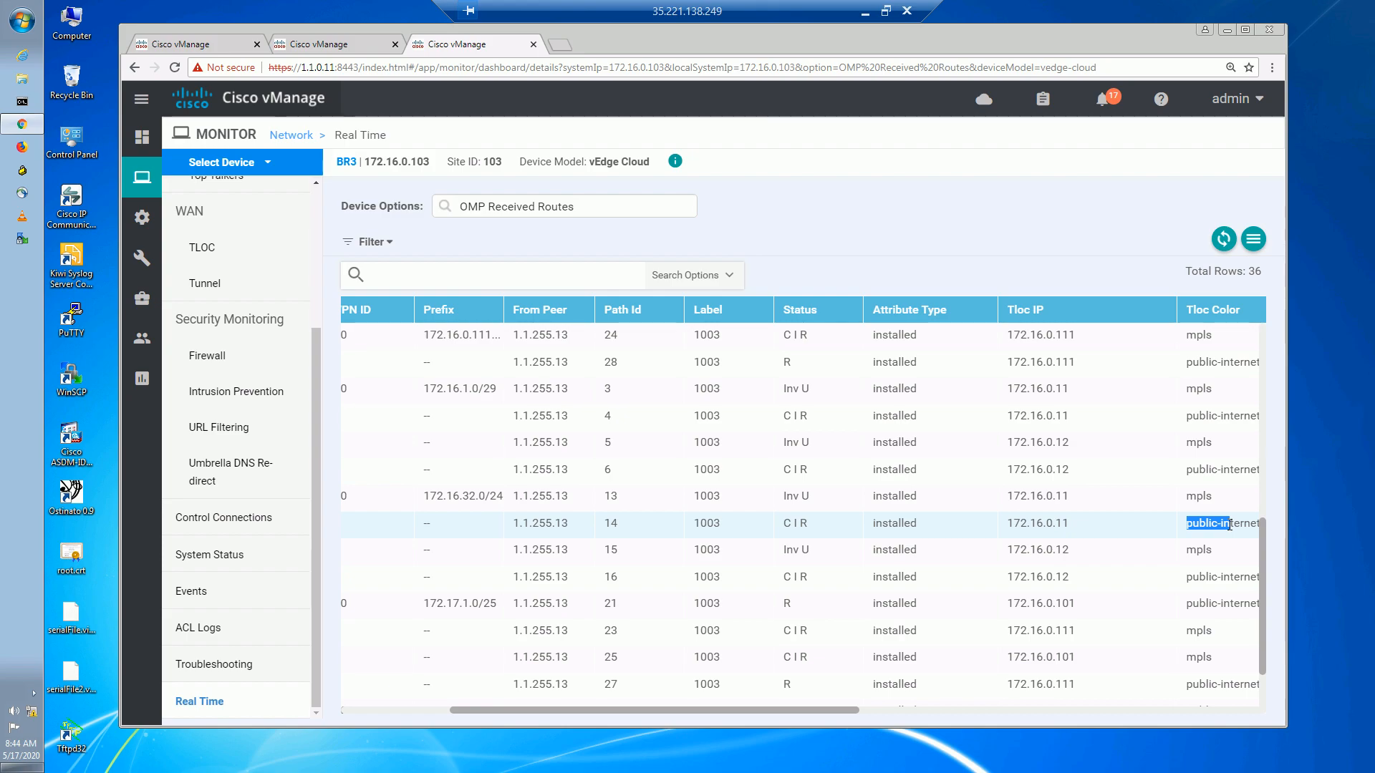
{"action": "left_click", "coordinate": [778, 522]}
{"action": "triple_click", "coordinate": [778, 522]}
{"action": "triple_click", "coordinate": [784, 578]}
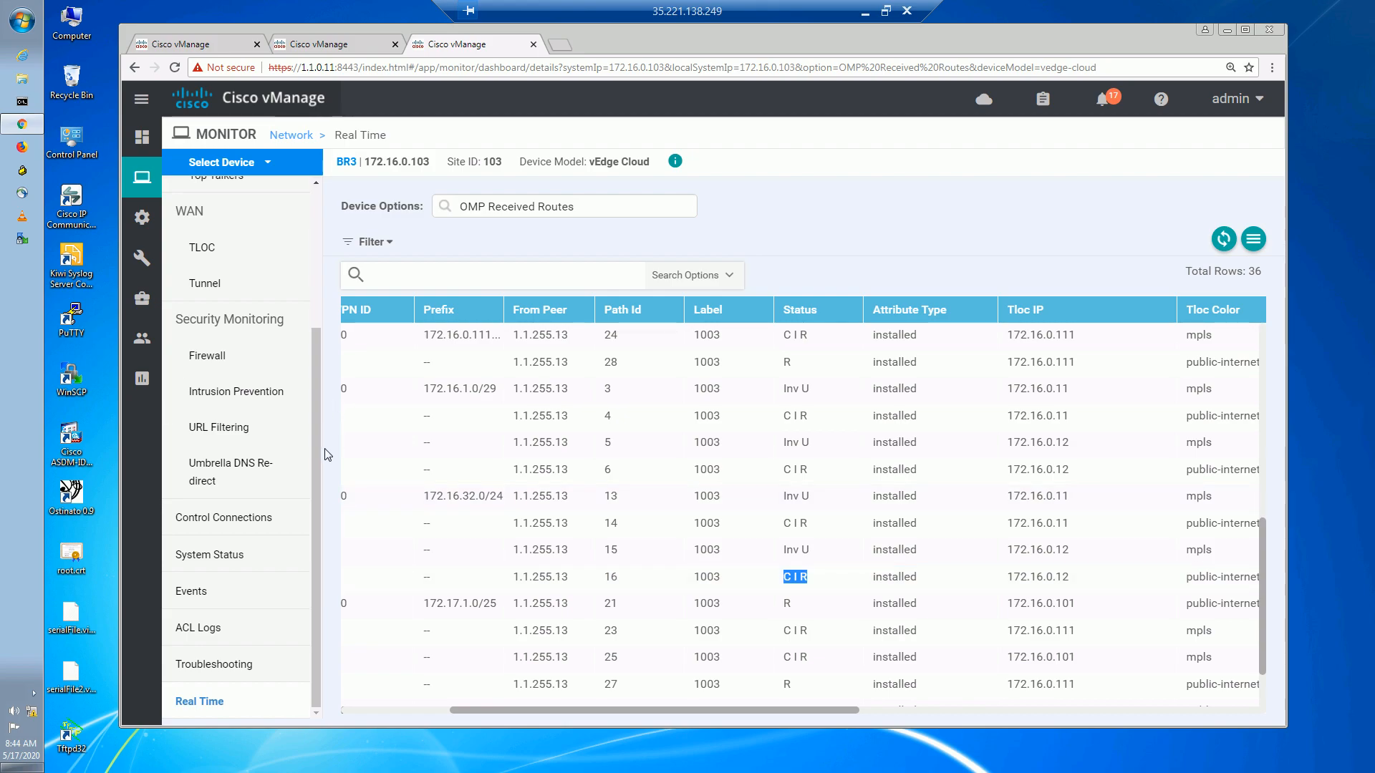
Run BR3's Simulate Flows for VPN 10, ge0/2.10, 172.17.3.10 to 172.16.32.1.
{"action": "left_click", "coordinate": [239, 664]}
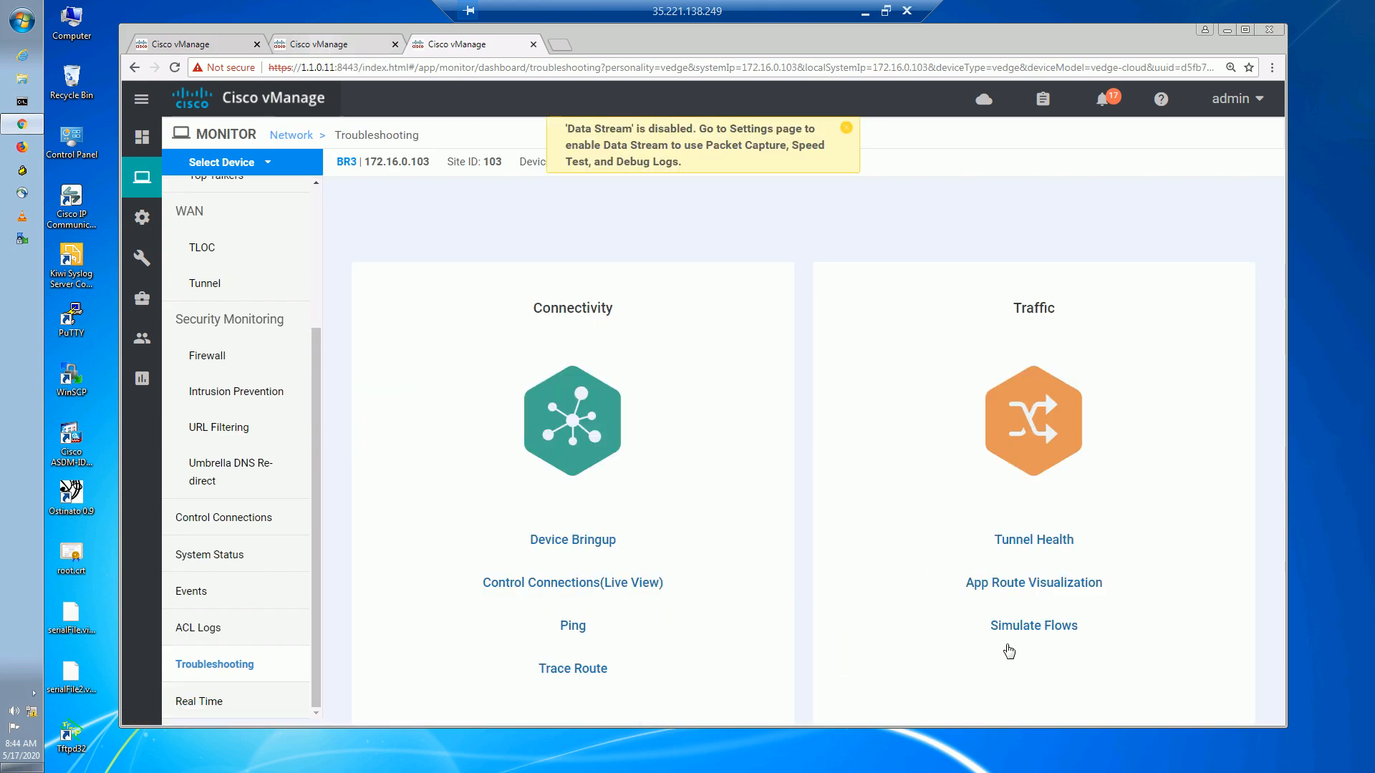
{"action": "left_click", "coordinate": [1020, 625]}
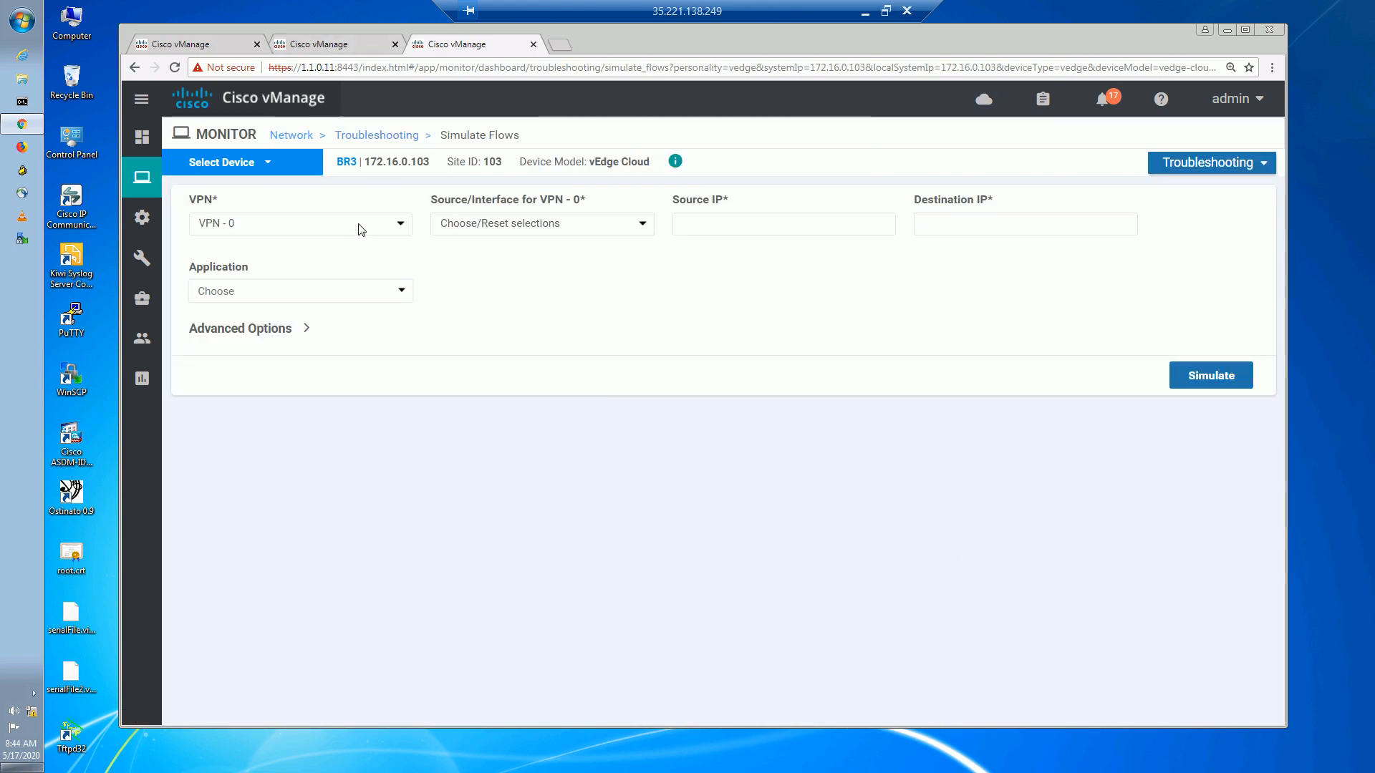
{"action": "left_click", "coordinate": [360, 225]}
{"action": "left_click", "coordinate": [323, 254]}
{"action": "left_click", "coordinate": [486, 226]}
{"action": "left_click", "coordinate": [494, 255]}
{"action": "left_click", "coordinate": [692, 228]}
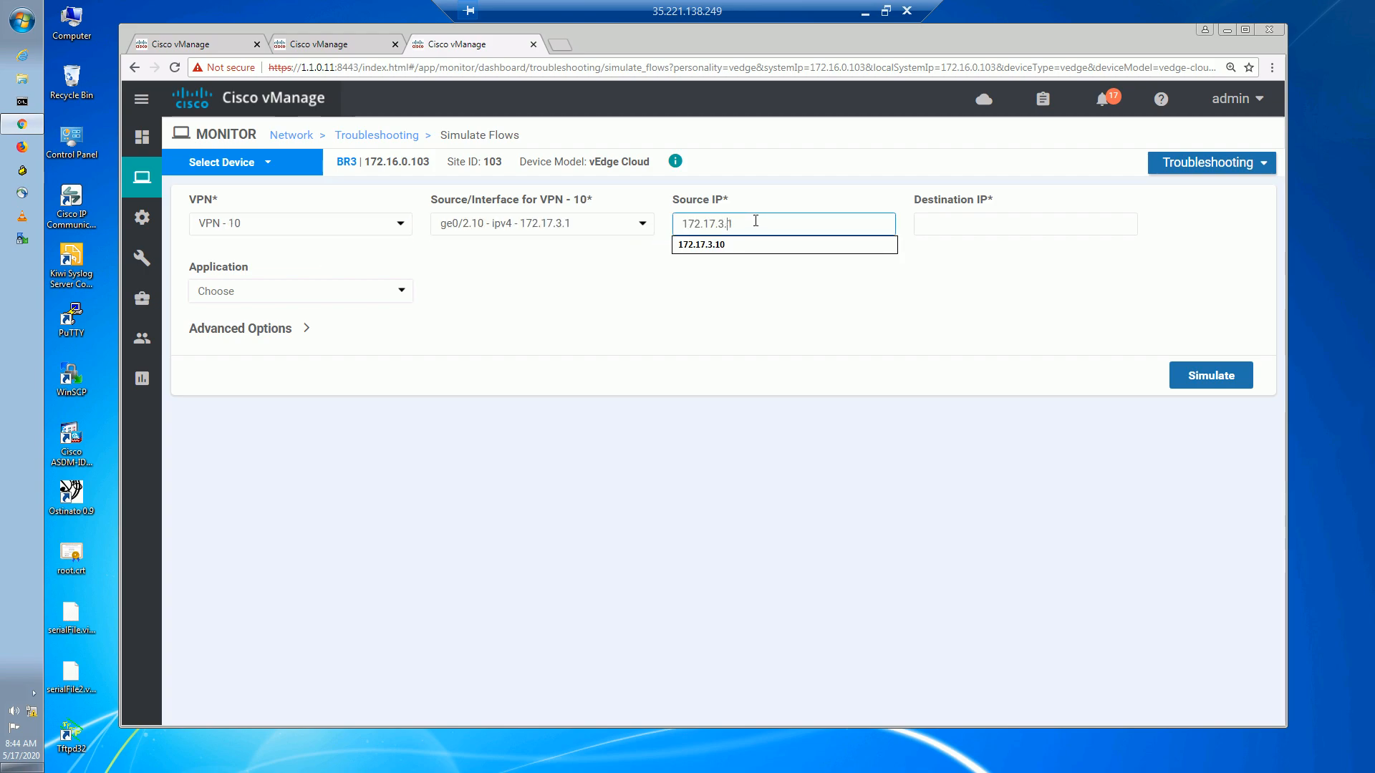
{"action": "left_click", "coordinate": [738, 252]}
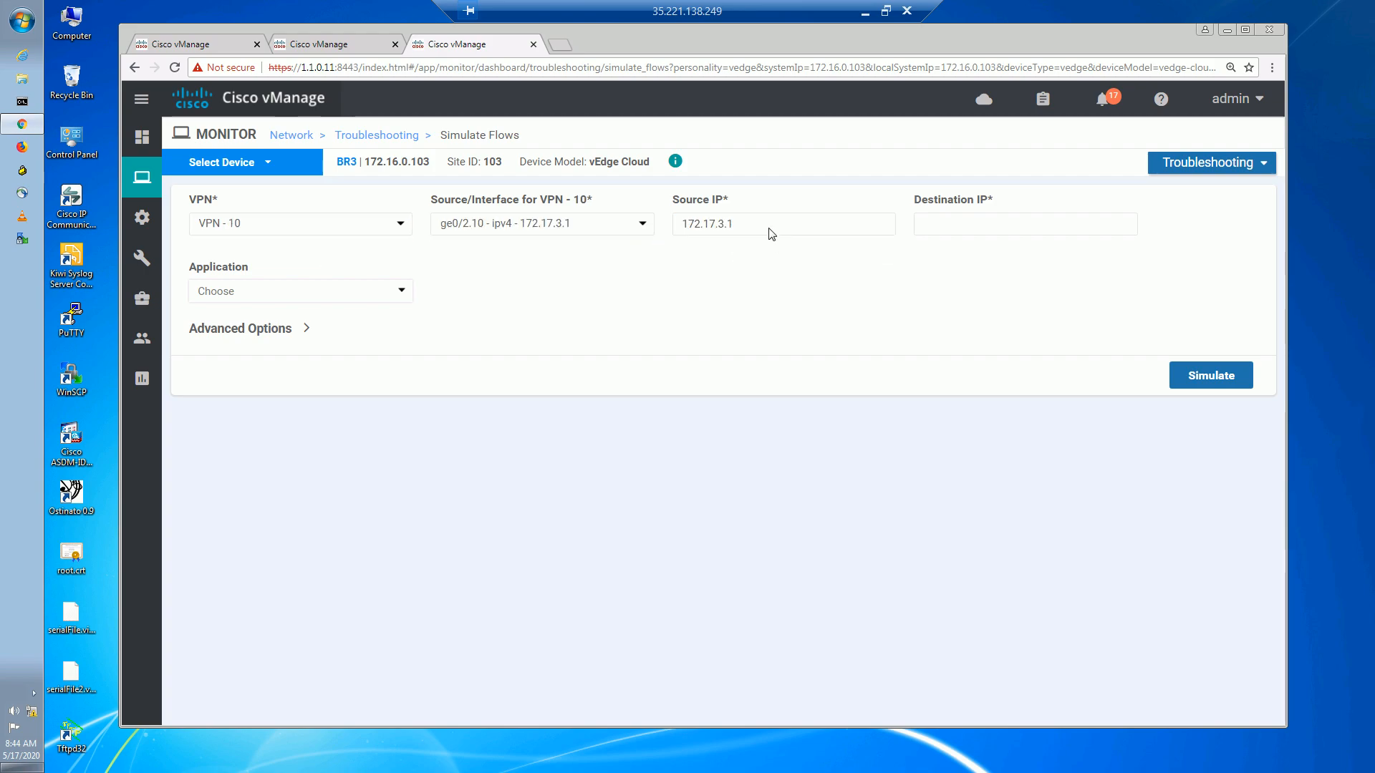
{"action": "left_click", "coordinate": [767, 230]}
{"action": "left_click", "coordinate": [731, 248]}
{"action": "left_click", "coordinate": [926, 224]}
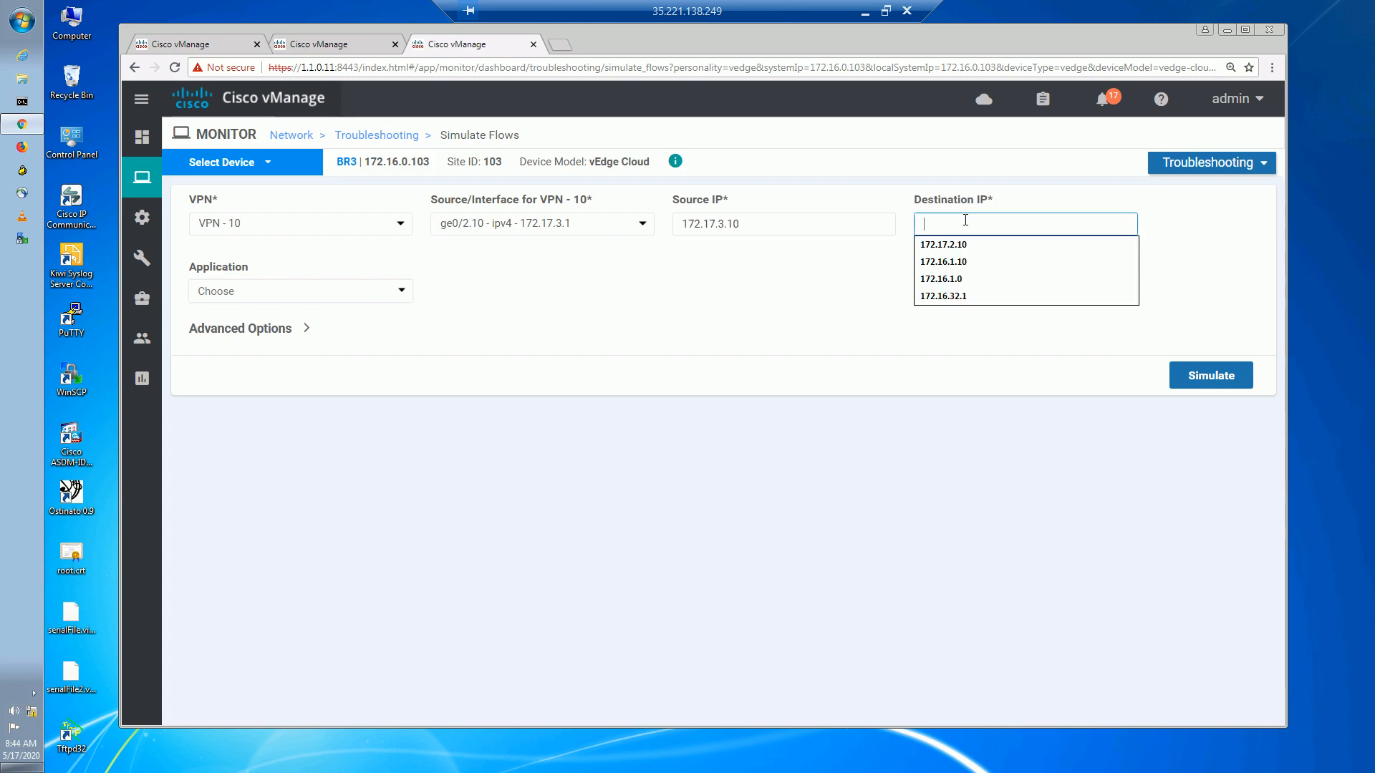
{"action": "left_click", "coordinate": [957, 298]}
{"action": "left_click", "coordinate": [1210, 375]}
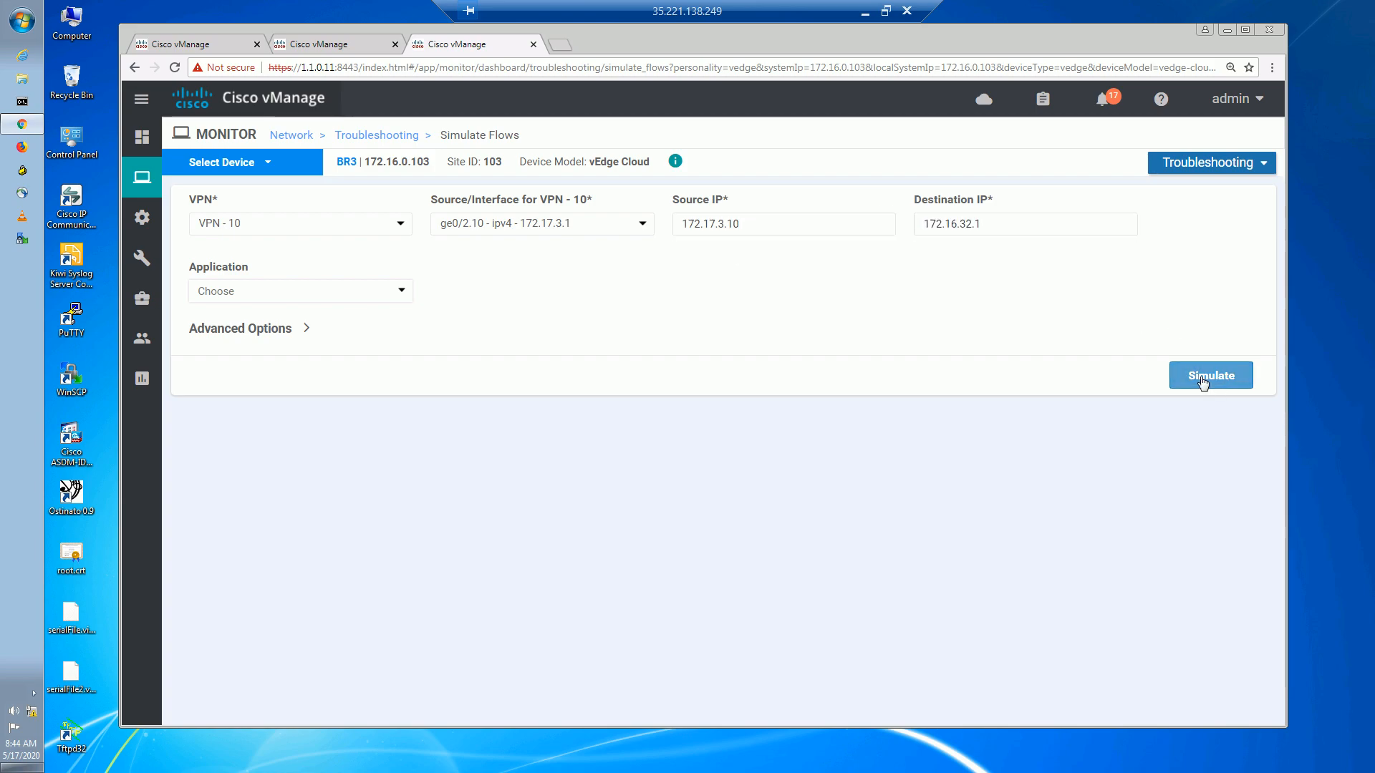
Compare the public-internet next hops against the earlier tab's mpls result, then dismiss the vAnalytics flyout.
{"action": "scroll", "coordinate": [1224, 494], "scroll_direction": "down", "scroll_amount": 3}
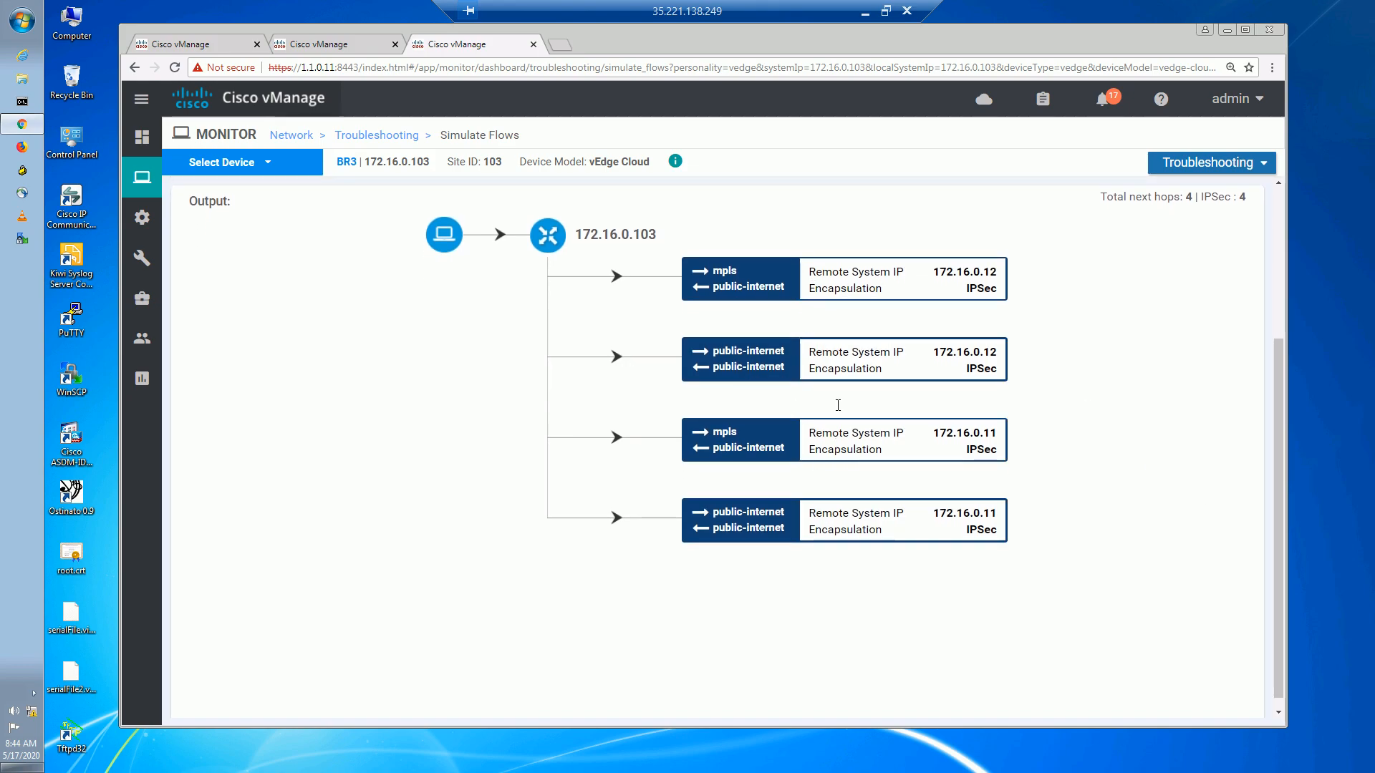
{"action": "left_click", "coordinate": [361, 44]}
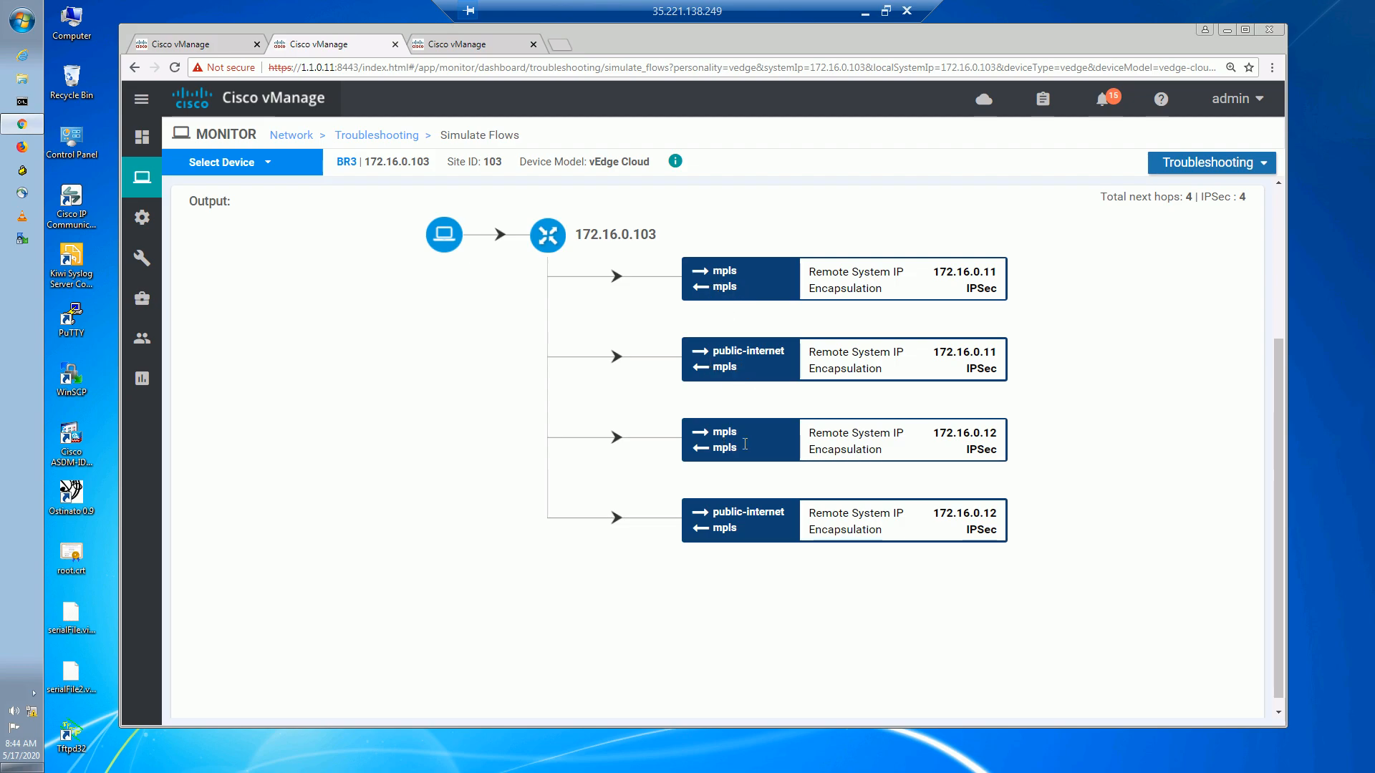
{"action": "left_click", "coordinate": [476, 47]}
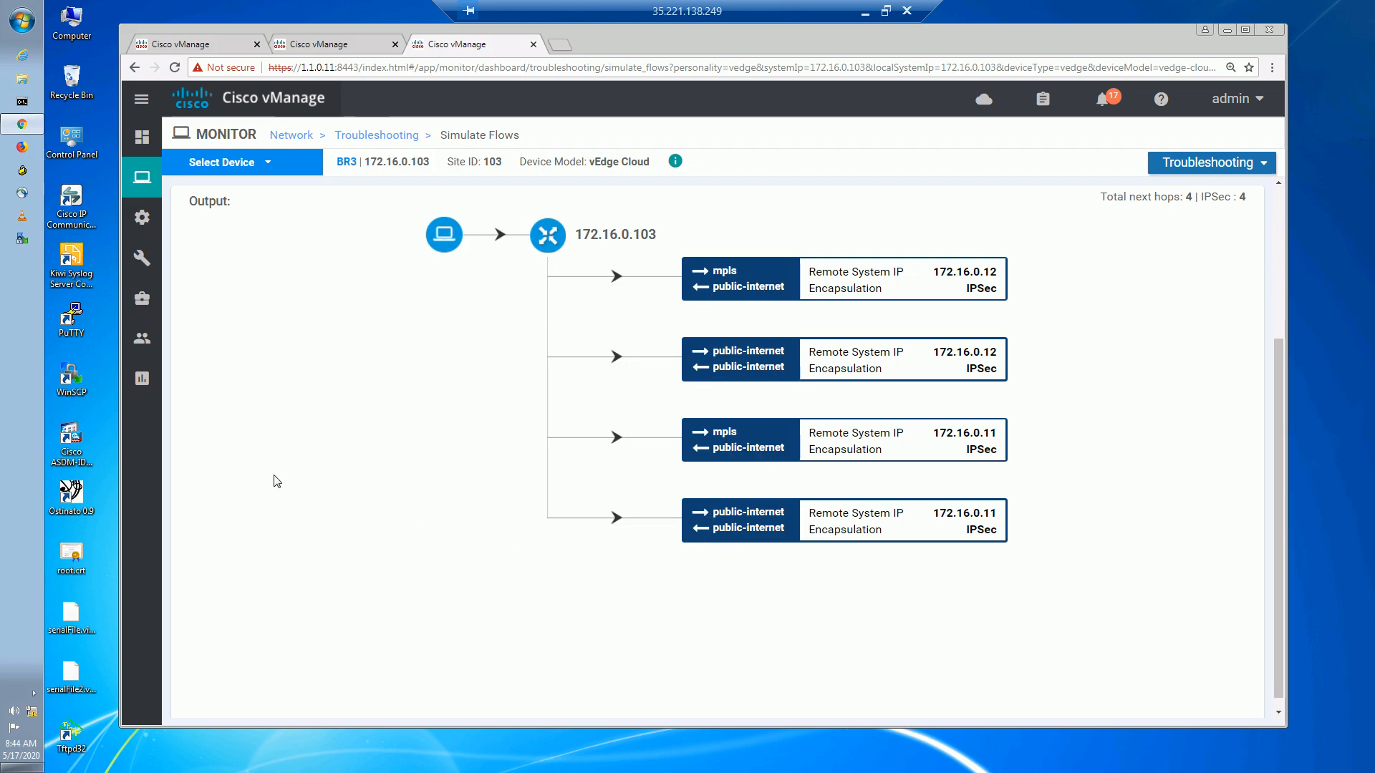
{"action": "mouse_move", "coordinate": [142, 378]}
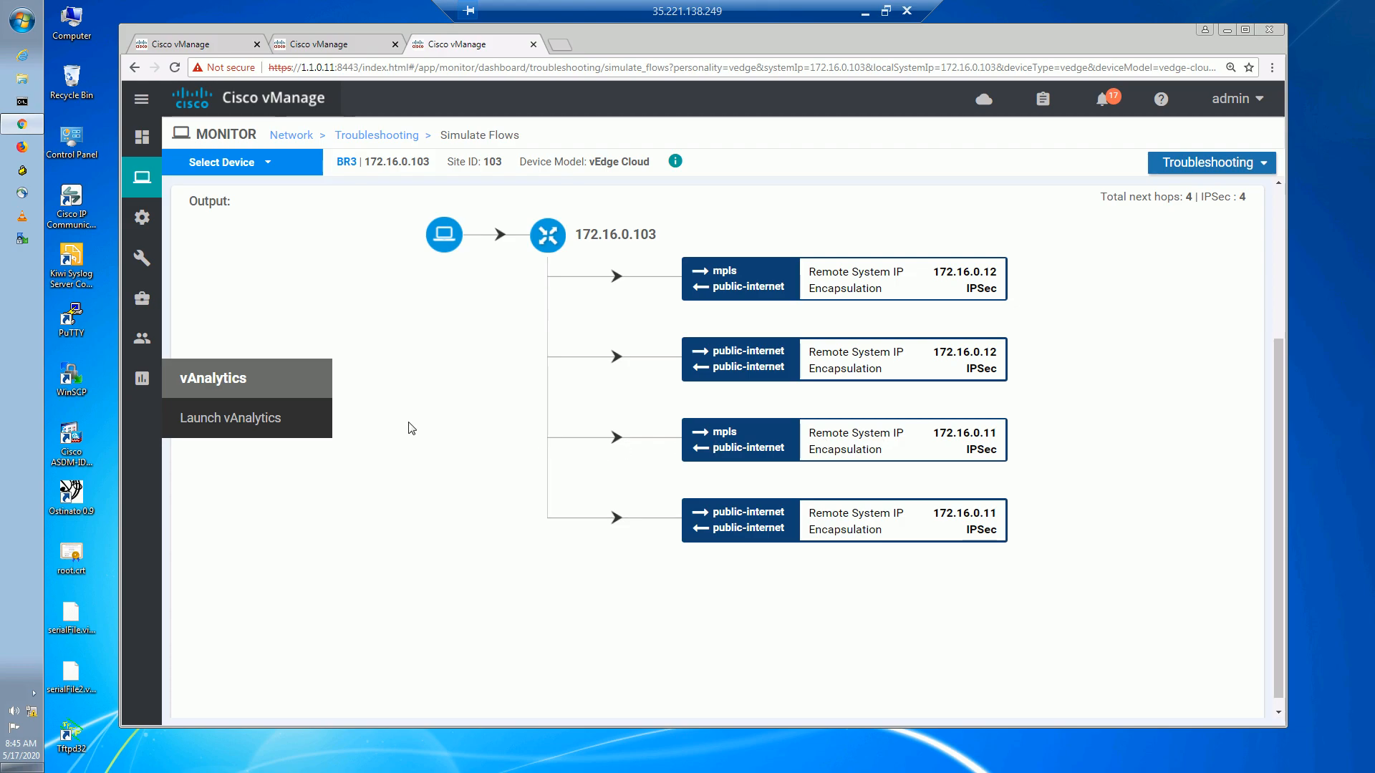
{"action": "left_click", "coordinate": [423, 377]}
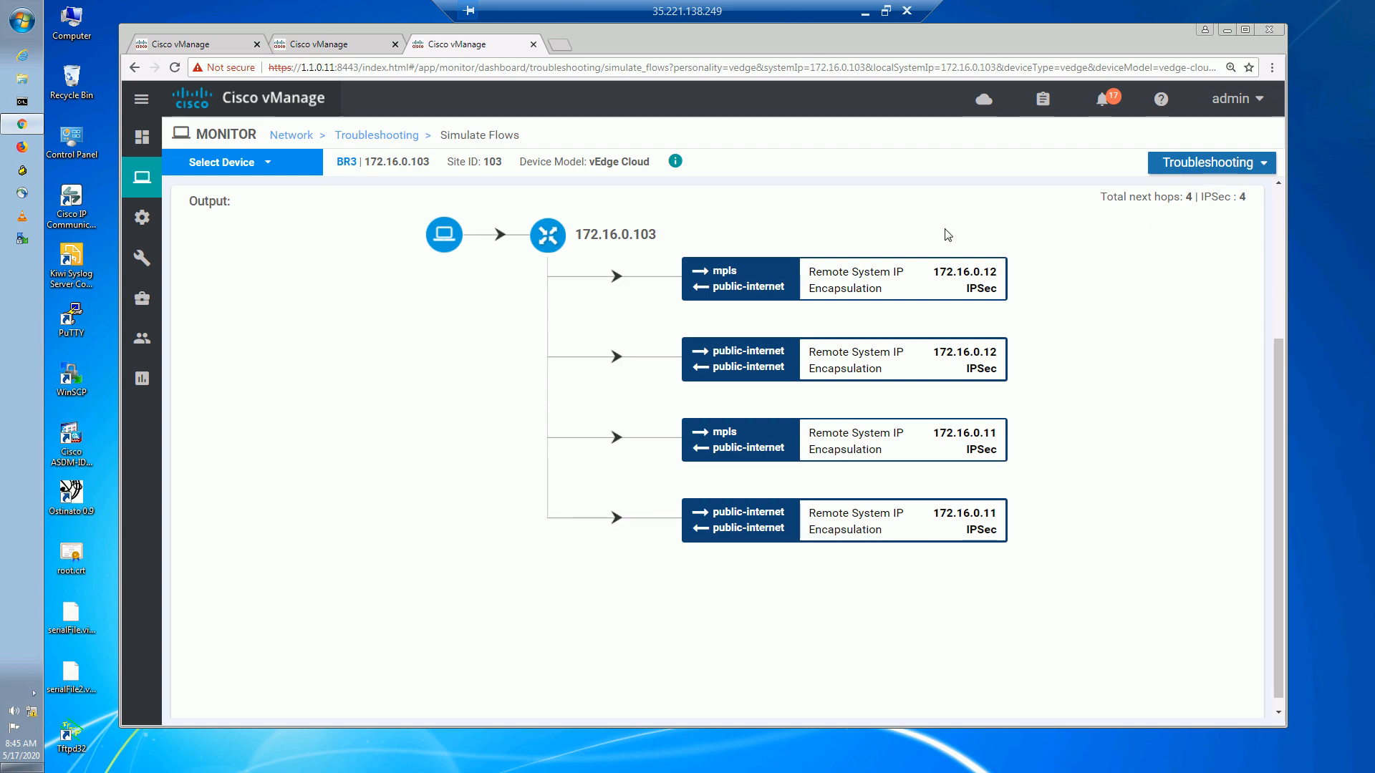
Stop the continuous ping on SW2 in SecureCRT.
{"action": "left_click", "coordinate": [863, 15]}
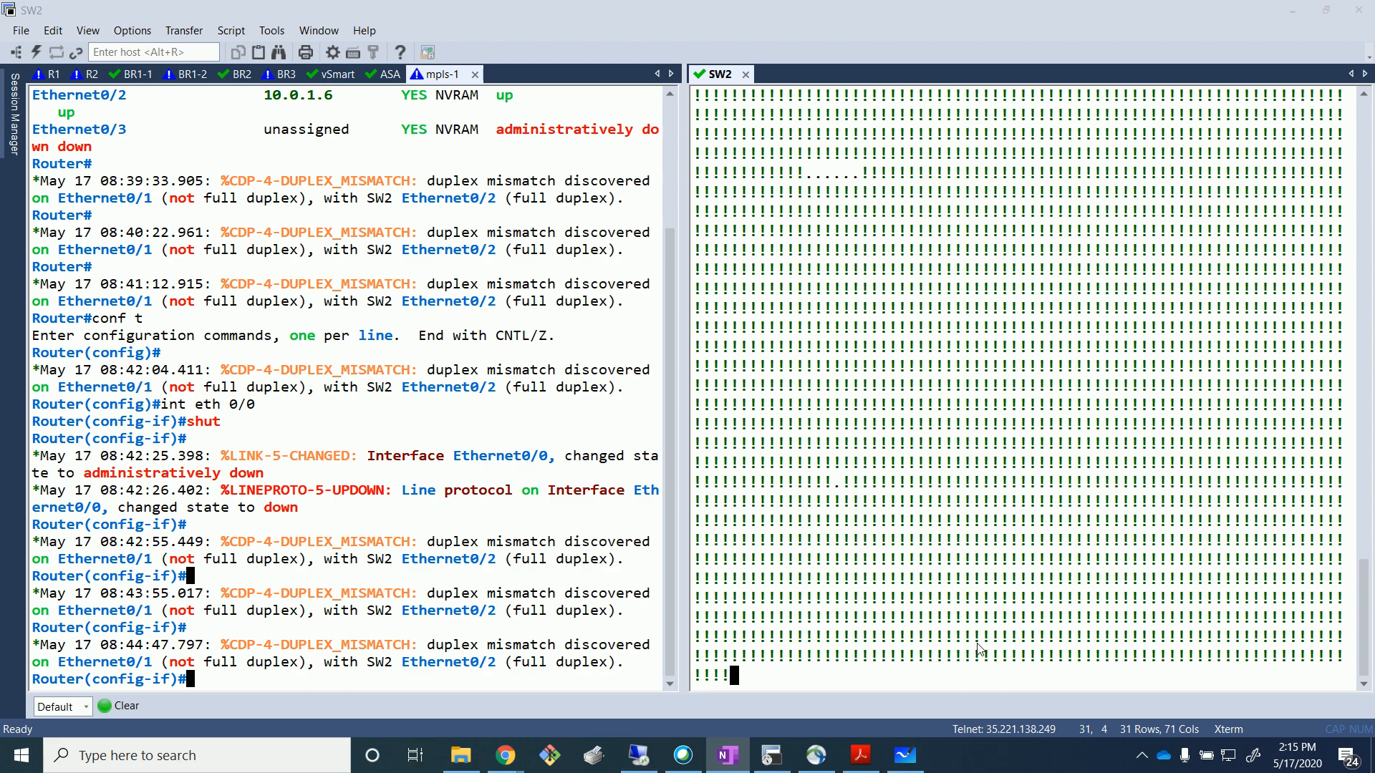
{"action": "left_click", "coordinate": [1142, 755]}
{"action": "left_click", "coordinate": [1123, 686]}
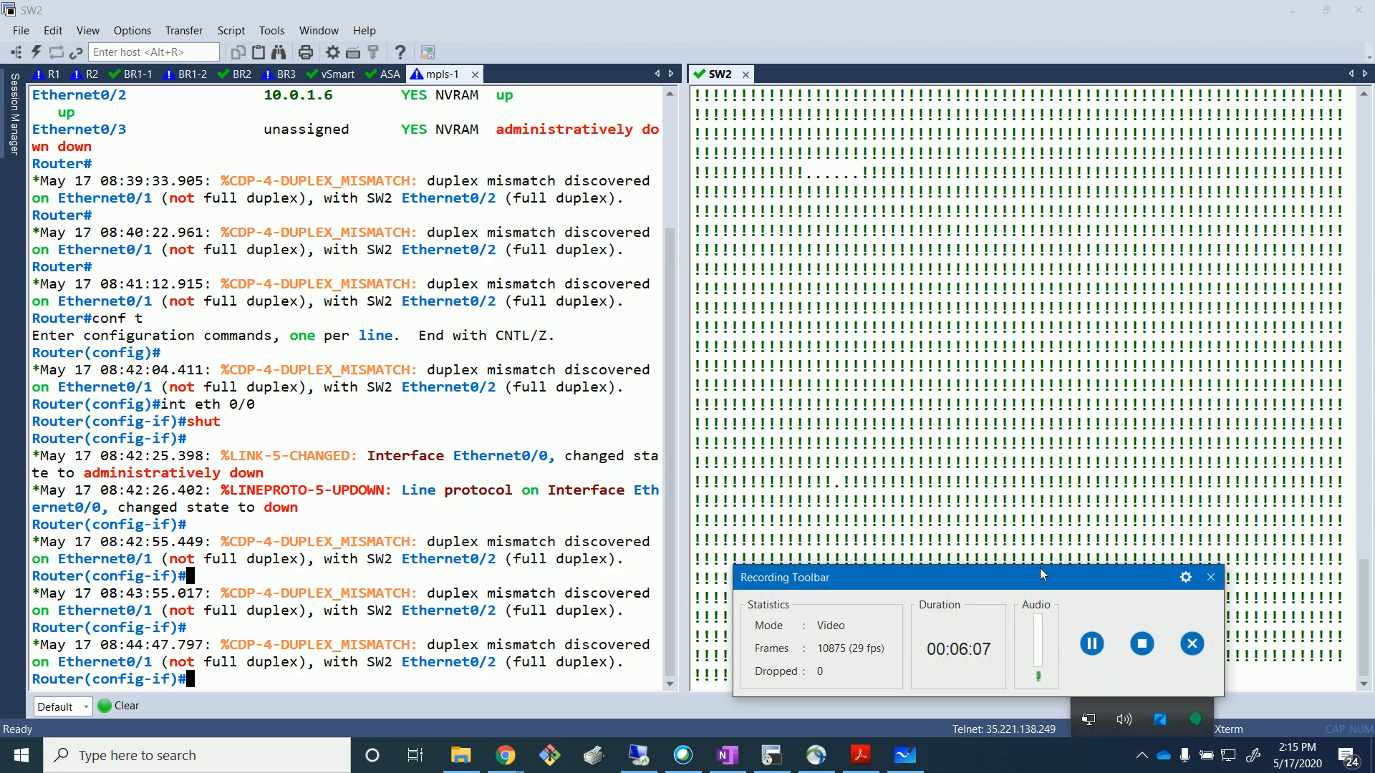
{"action": "left_click", "coordinate": [1141, 643]}
{"action": "left_click", "coordinate": [870, 375]}
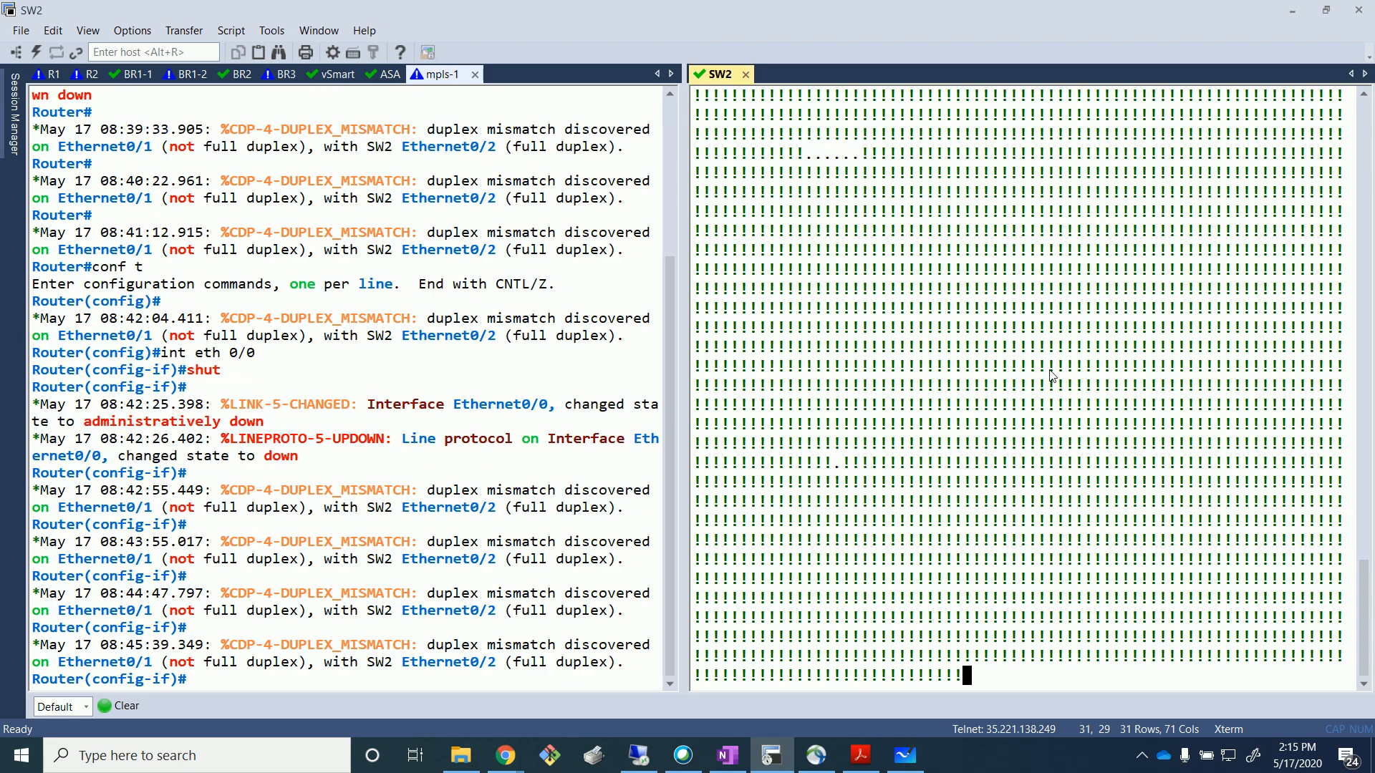
{"action": "key", "text": "Return"}
{"action": "key", "text": "Return"}
{"action": "key", "text": "Return"}
{"action": "key", "text": "Return"}
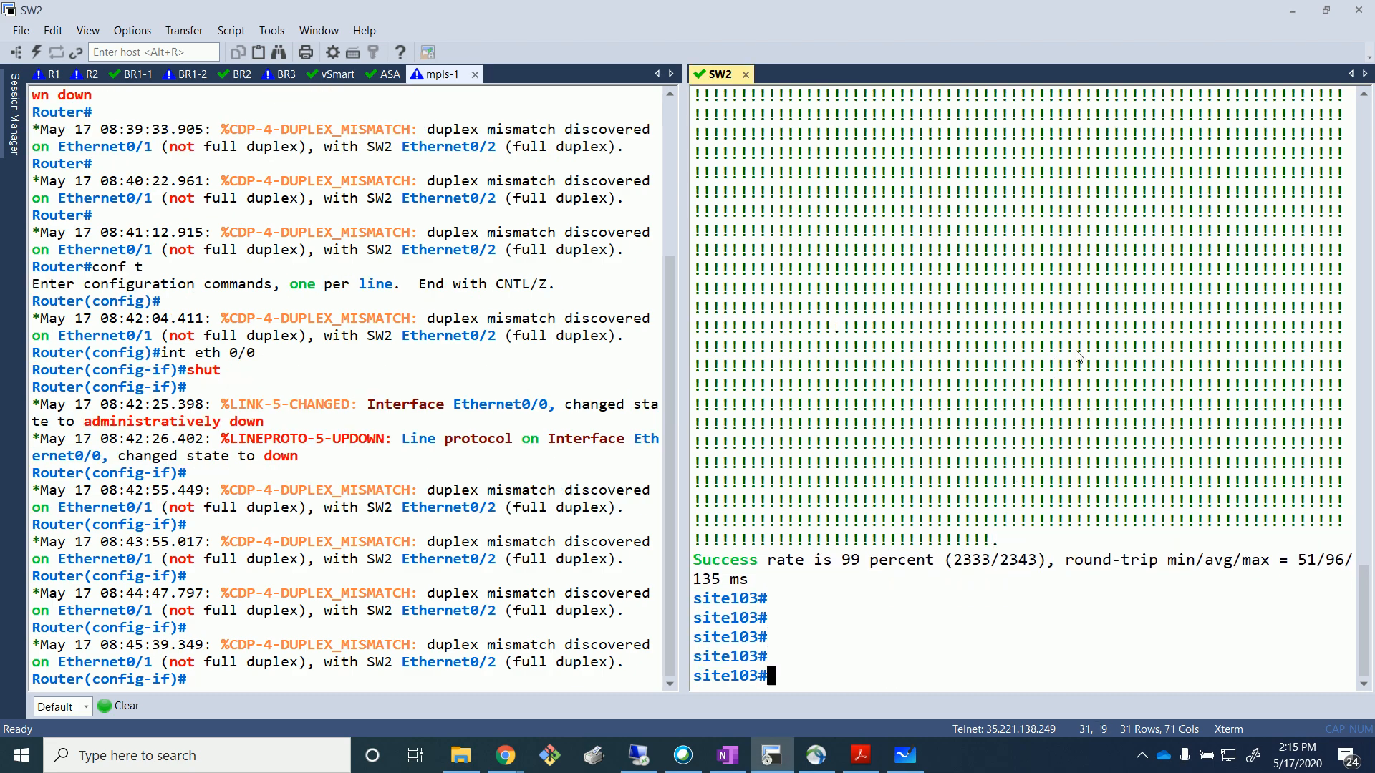
Re-enable Ethernet0/0 on mpls-1 with 'no shut', then return to vManage.
{"action": "left_click", "coordinate": [379, 499]}
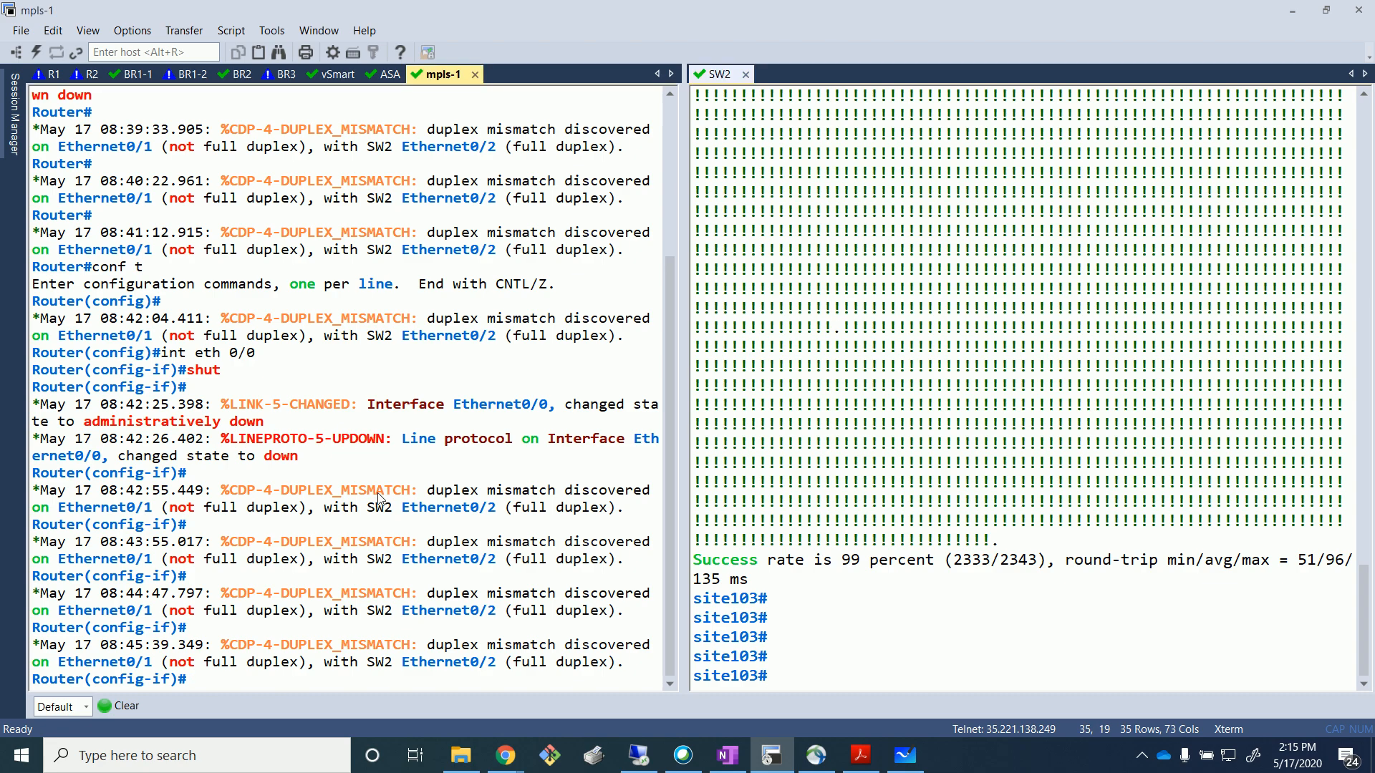
{"action": "left_click", "coordinate": [320, 336]}
{"action": "type", "text": "no shut"}
{"action": "key", "text": "Return"}
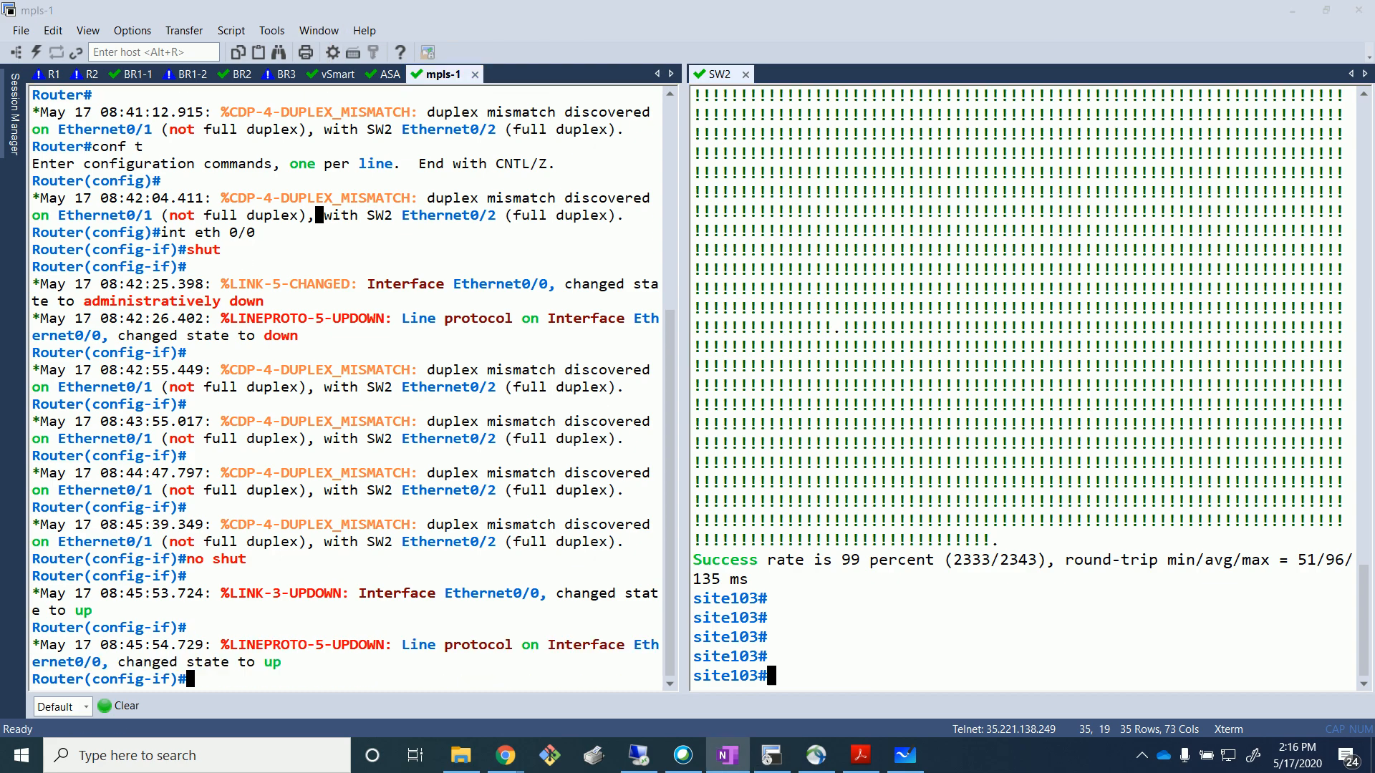
{"action": "left_click", "coordinate": [639, 754]}
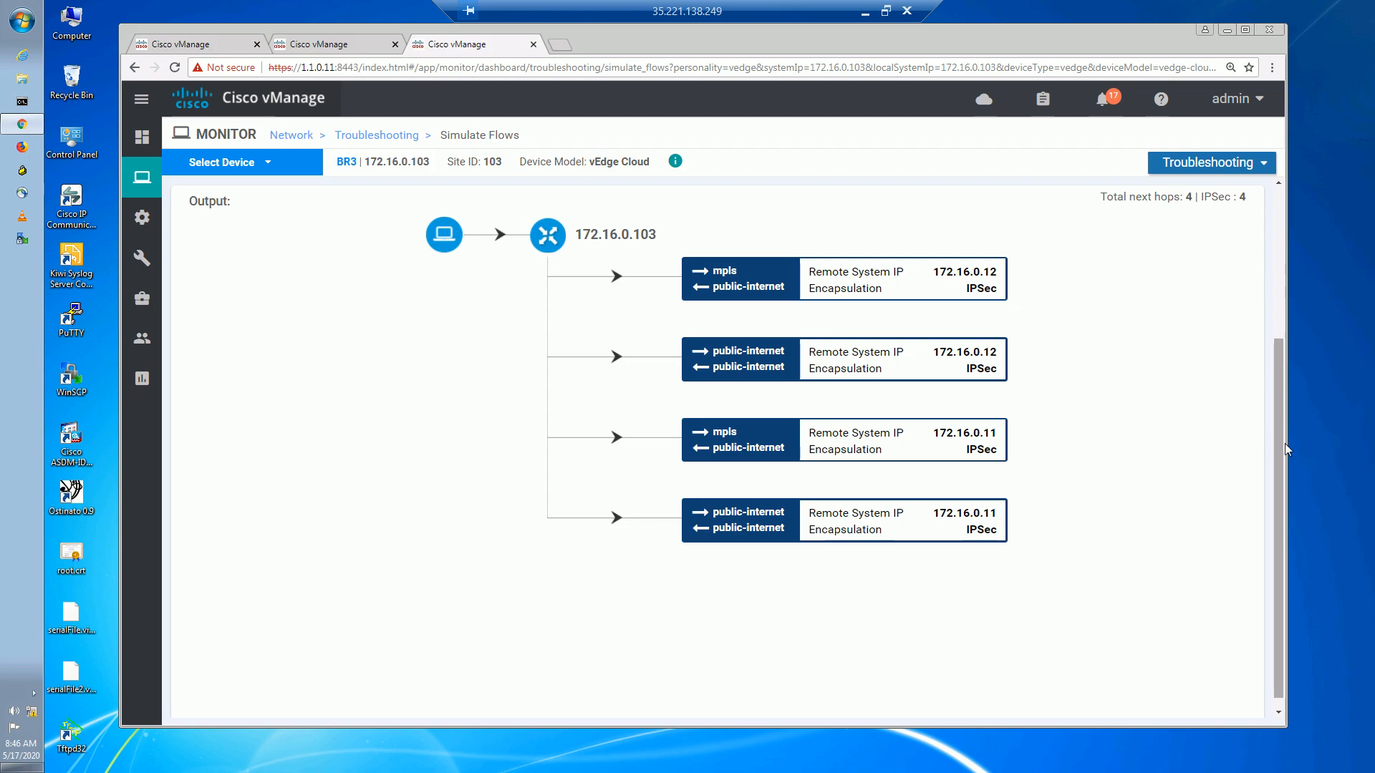
Rerun BR3's simulation and confirm all four next hops use mpls, led by 172.16.0.11.
{"action": "left_click_drag", "start_coordinate": [1284, 278], "coordinate": [1282, 279]}
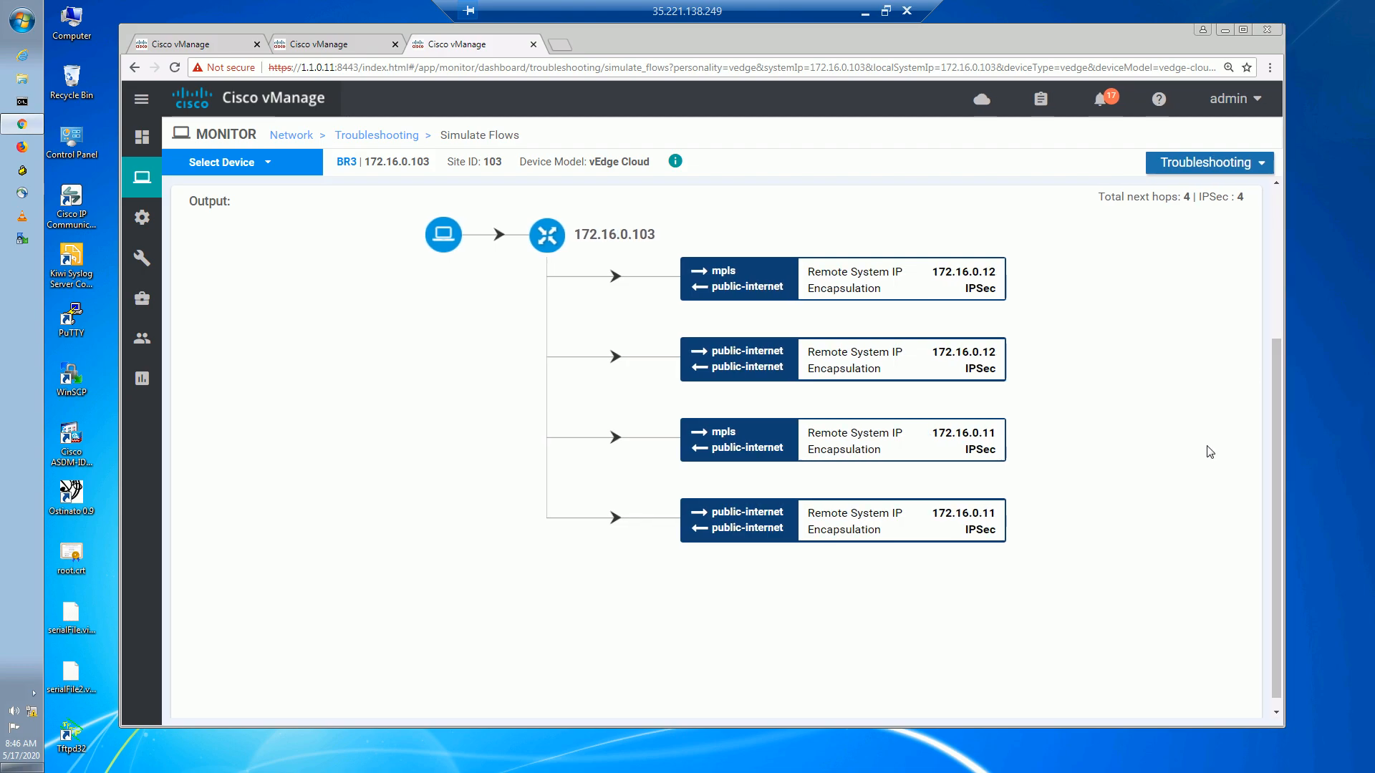
{"action": "left_click_drag", "start_coordinate": [1278, 488], "coordinate": [1278, 272]}
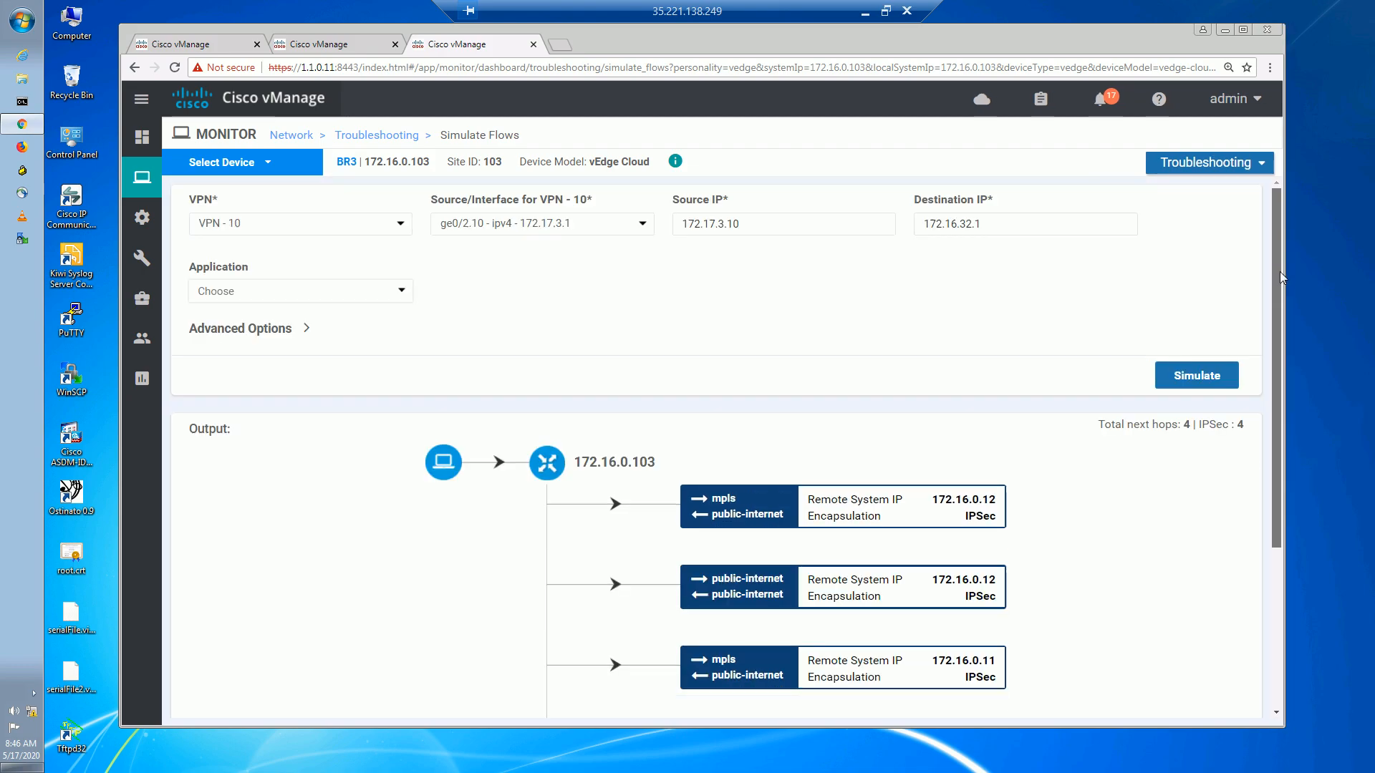
{"action": "left_click", "coordinate": [1200, 375]}
{"action": "scroll", "coordinate": [1196, 374], "scroll_direction": "down", "scroll_amount": 3}
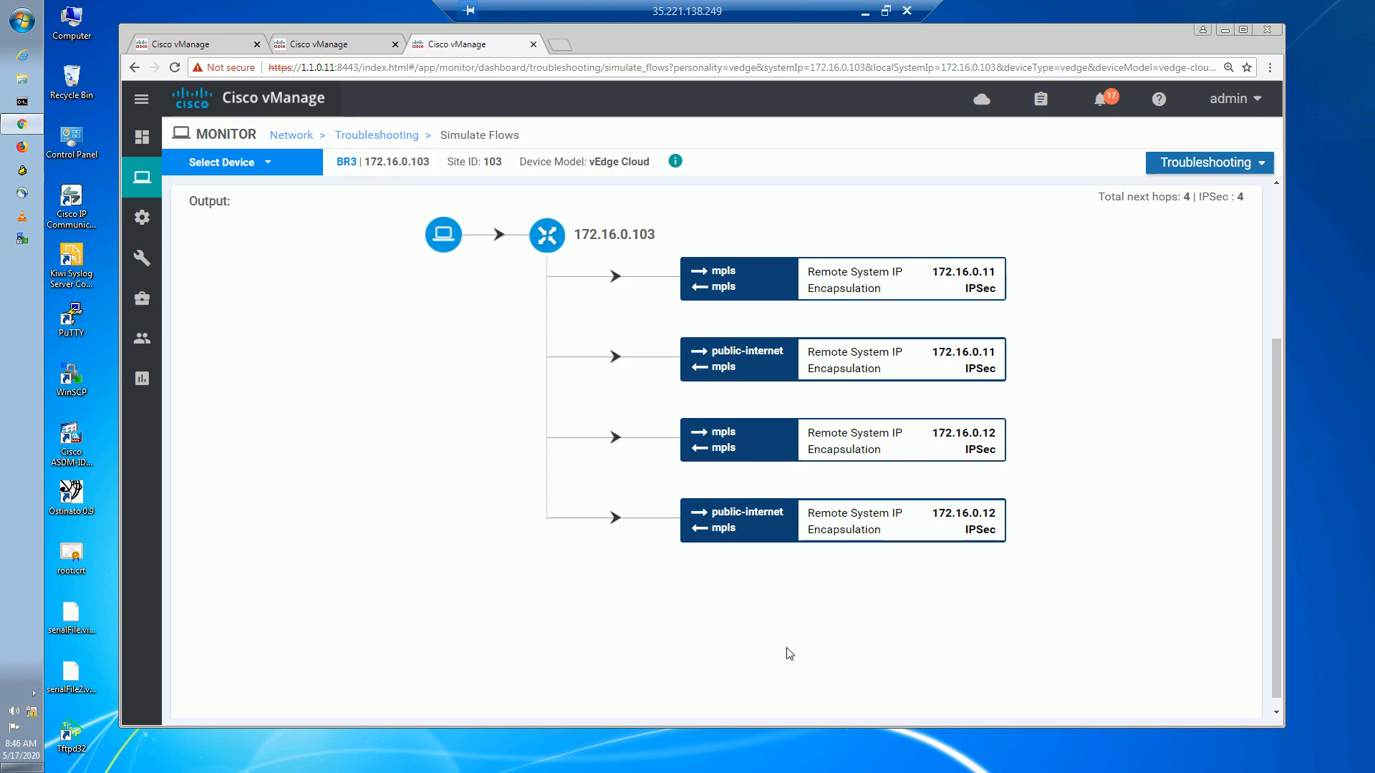
Rerun 'show omp tlocs | tab' on the vSmart in SecureCRT and widen its terminal pane.
{"action": "left_click", "coordinate": [865, 10]}
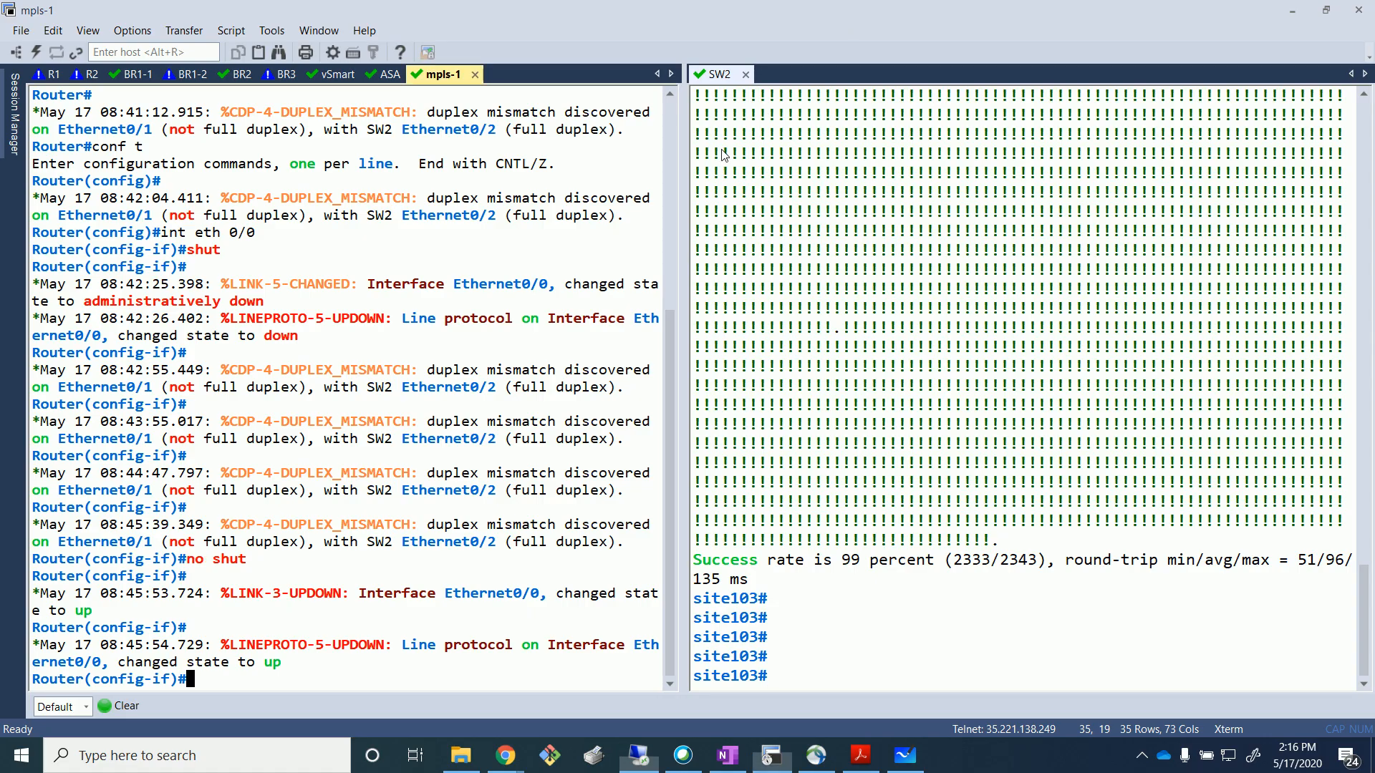
{"action": "left_click", "coordinate": [337, 77]}
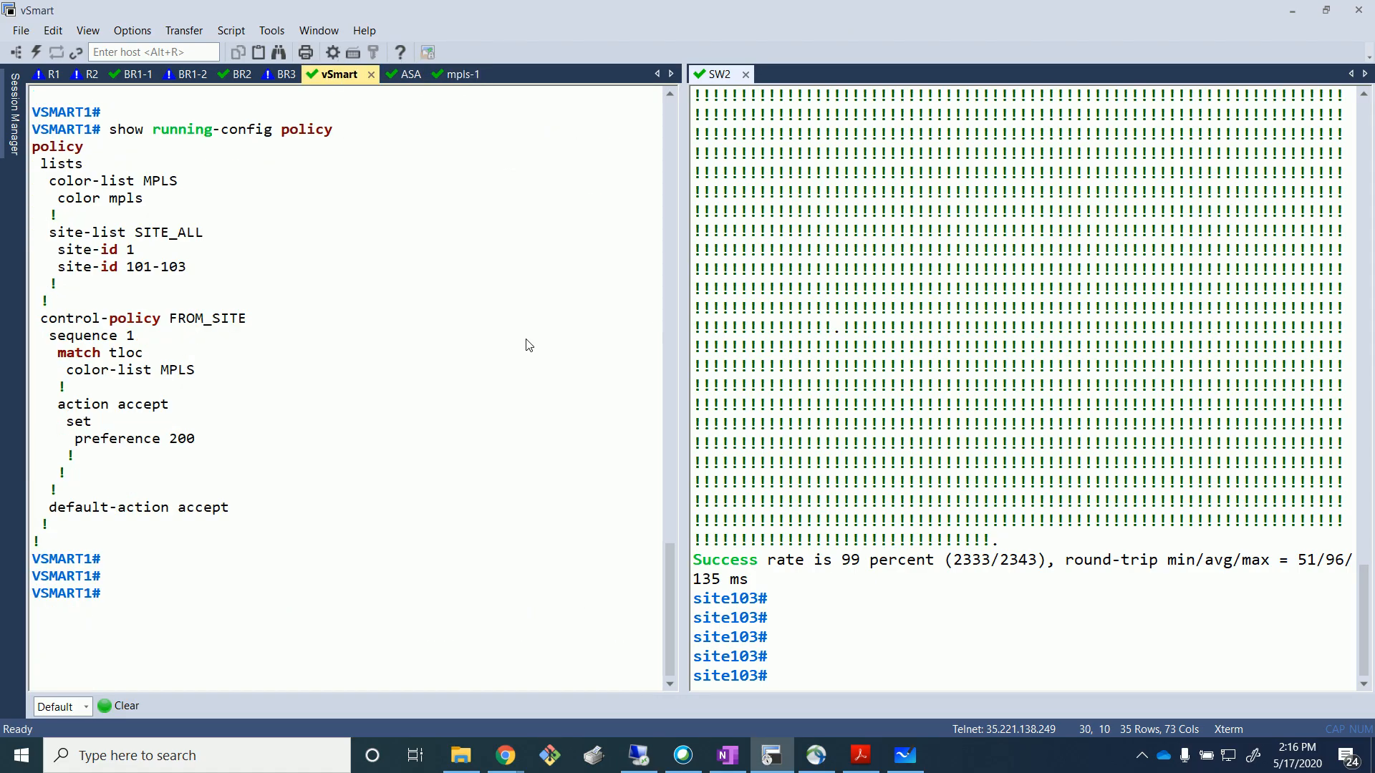
{"action": "type", "text": "show"}
{"action": "key", "text": "BackSpace"}
{"action": "key", "text": "BackSpace"}
{"action": "key", "text": "BackSpace"}
{"action": "key", "text": "BackSpace"}
{"action": "key", "text": "Up"}
{"action": "key", "text": "Up"}
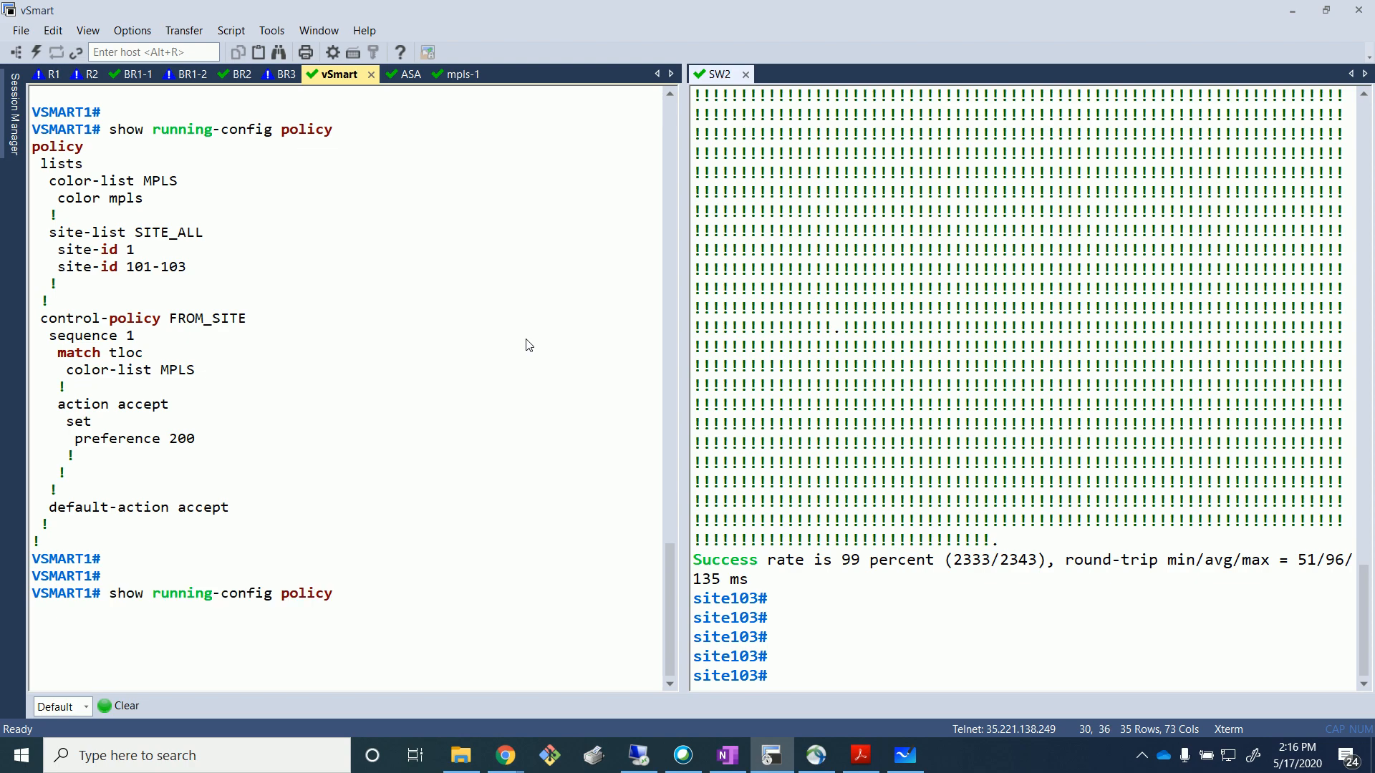
{"action": "key", "text": "Return"}
{"action": "key", "text": "Return"}
{"action": "key", "text": "Return"}
{"action": "key", "text": "Return"}
{"action": "key", "text": "Return"}
{"action": "key", "text": "Return"}
{"action": "key", "text": "Return"}
{"action": "key", "text": "Return"}
{"action": "key", "text": "Return"}
{"action": "key", "text": "Return"}
{"action": "key", "text": "Return"}
{"action": "key", "text": "Return"}
{"action": "key", "text": "Return"}
{"action": "key", "text": "Return"}
{"action": "key", "text": "Return"}
{"action": "key", "text": "Return"}
{"action": "key", "text": "Return"}
{"action": "key", "text": "Return"}
{"action": "key", "text": "Return"}
{"action": "key", "text": "Return"}
{"action": "key", "text": "Return"}
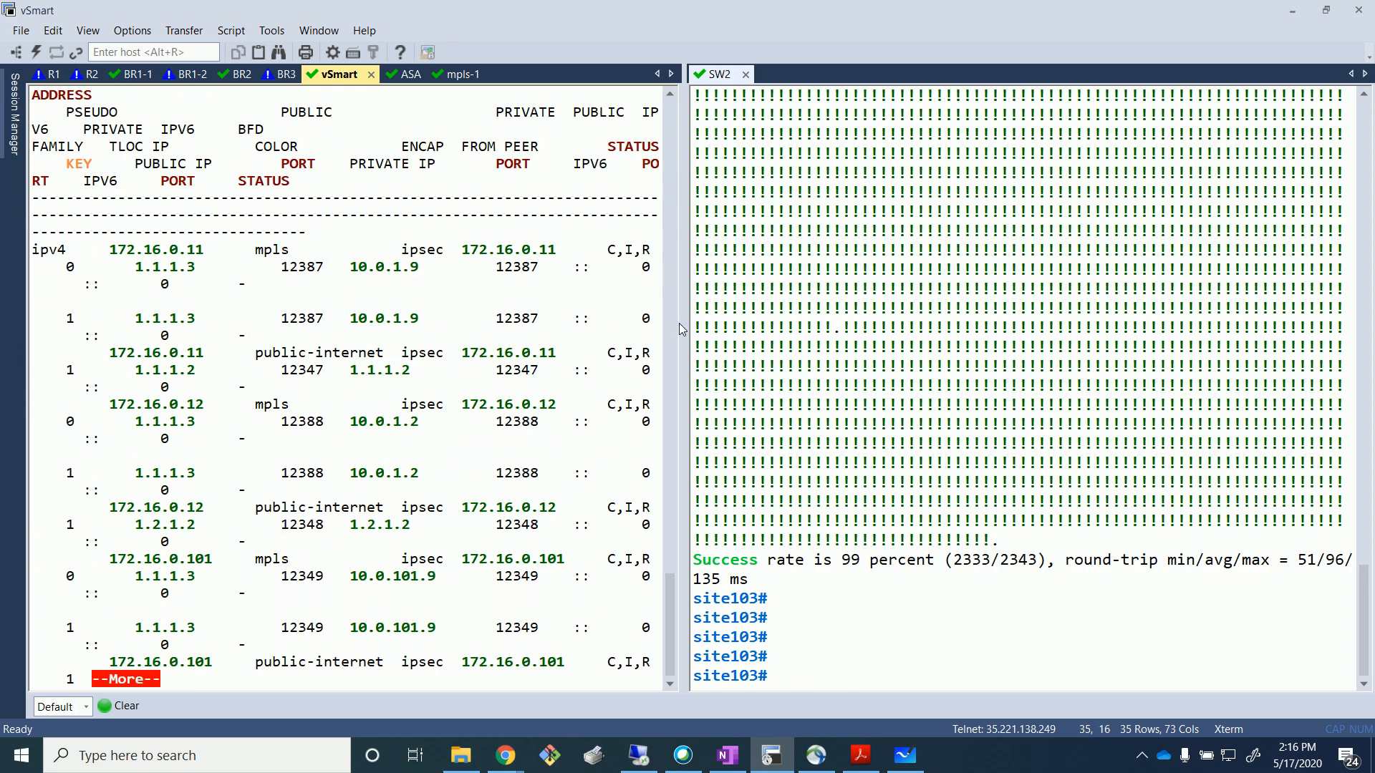
{"action": "left_click_drag", "start_coordinate": [681, 328], "coordinate": [1042, 337]}
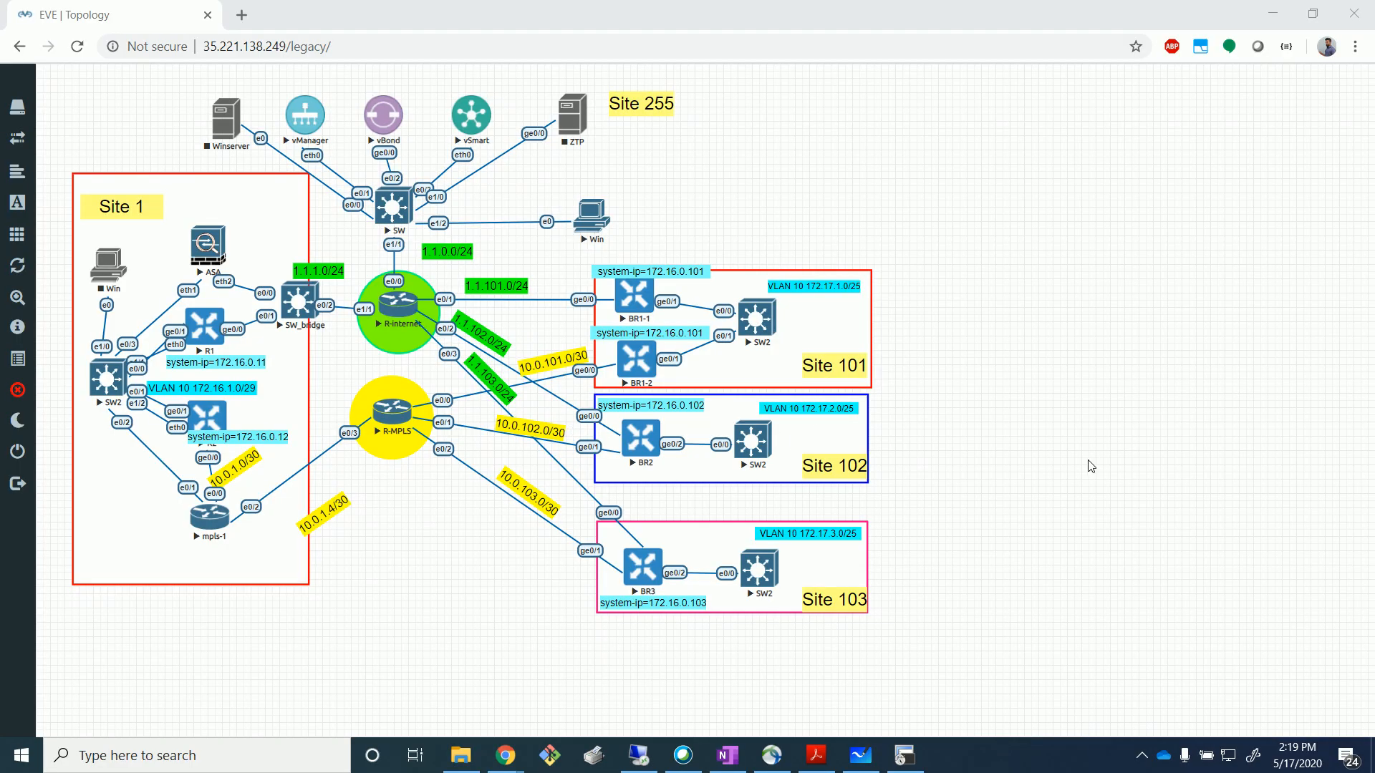
Bring the 'TLOC Route Pref' sketch in Microsoft Whiteboard back to the front.
{"action": "left_click", "coordinate": [858, 752]}
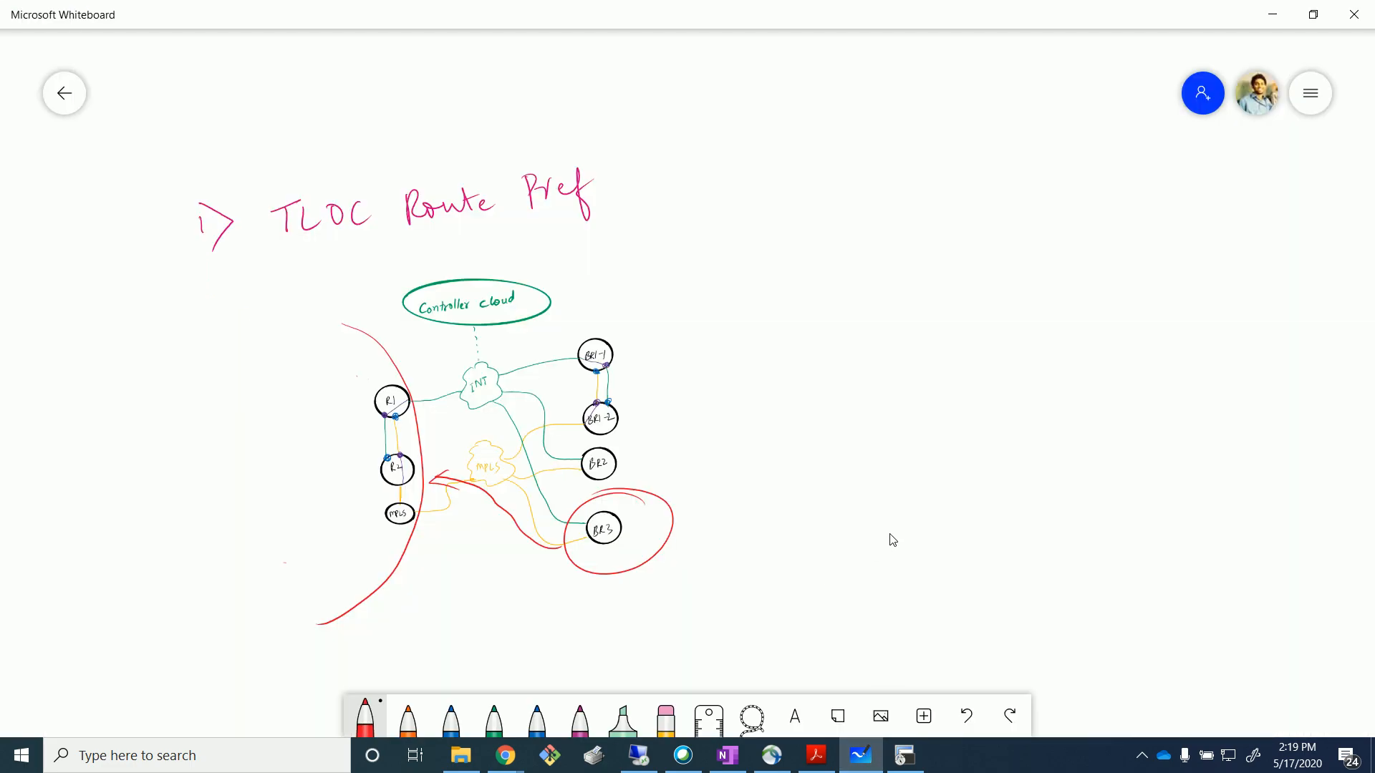
Move the first topology sketch to the top-left of the whiteboard canvas.
{"action": "scroll", "coordinate": [893, 539], "scroll_direction": "down", "scroll_amount": 3}
{"action": "left_click_drag", "start_coordinate": [733, 494], "coordinate": [701, 517]}
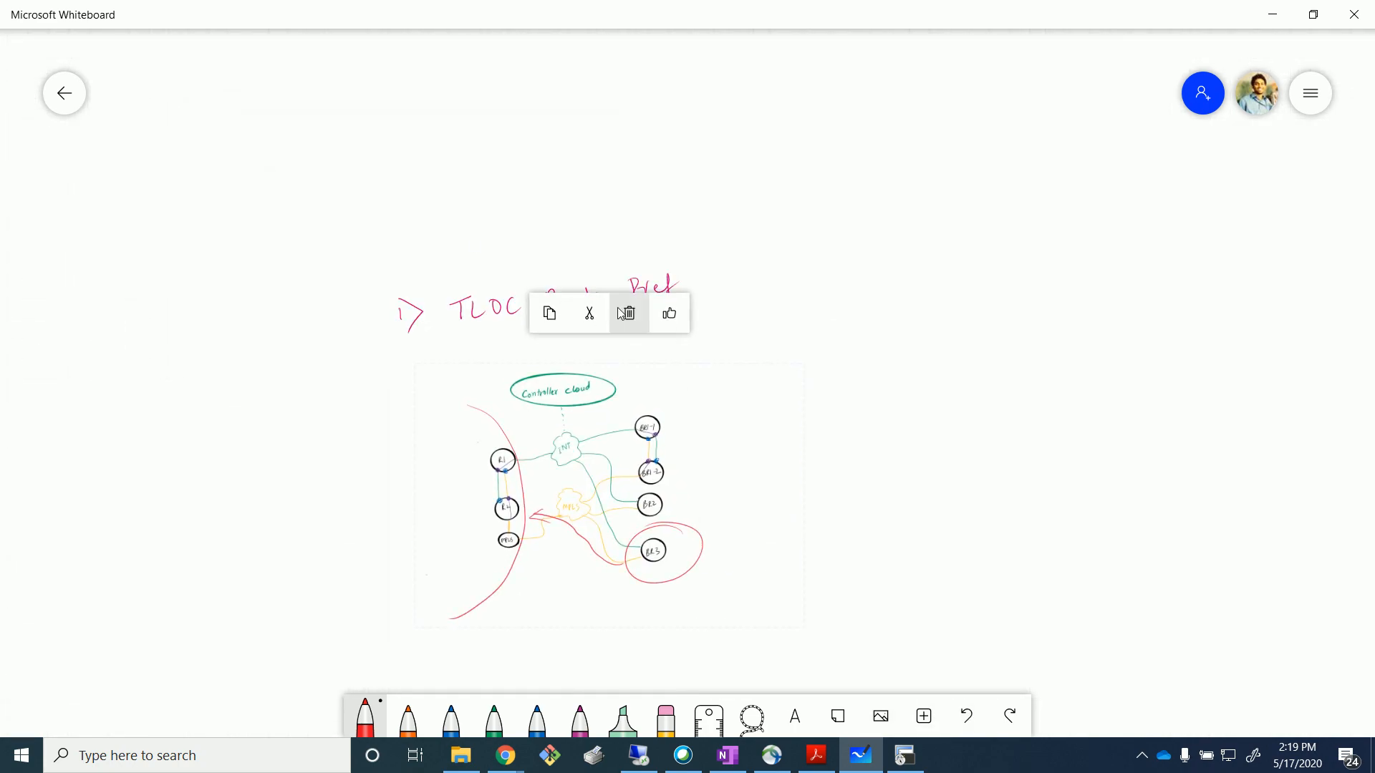
{"action": "left_click", "coordinate": [290, 204]}
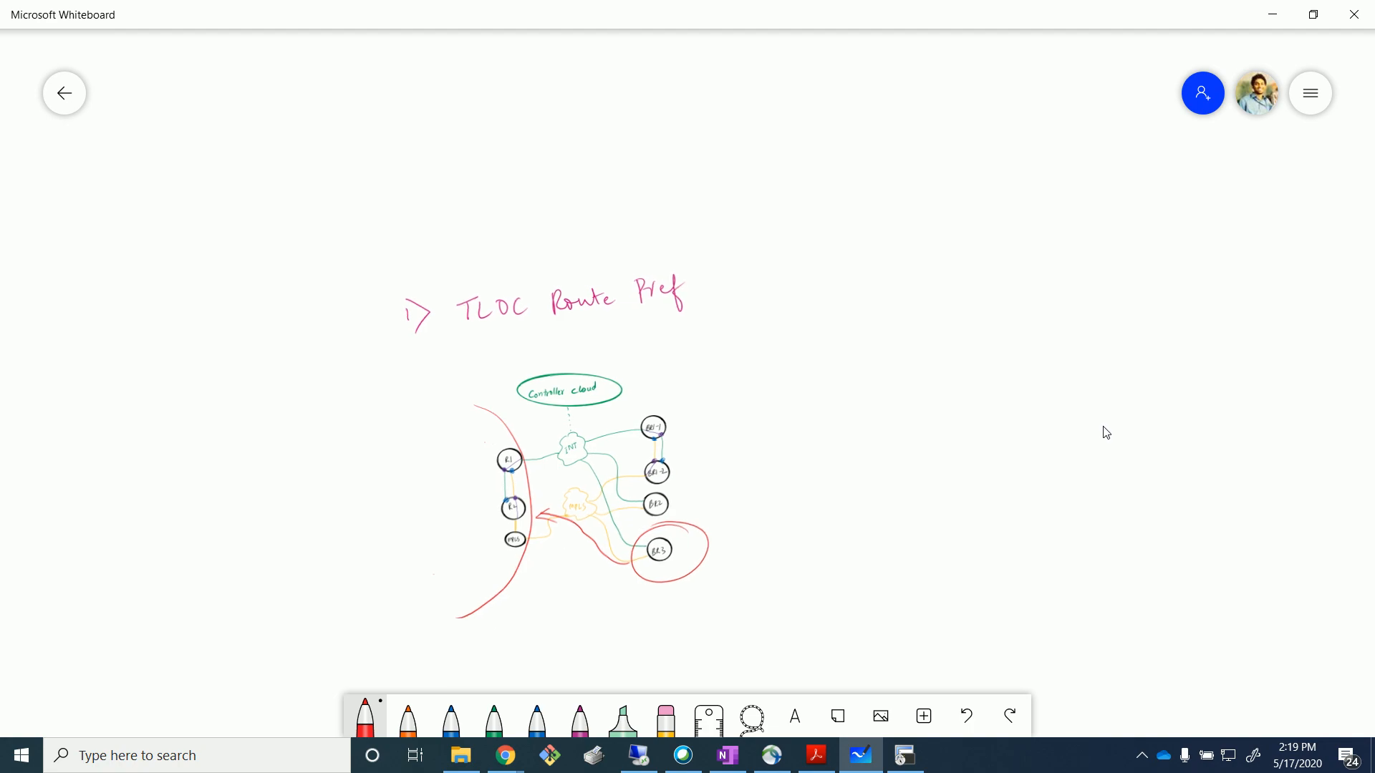
{"action": "mouse_move", "coordinate": [1102, 620]}
{"action": "left_mouse_down"}
{"action": "mouse_move", "coordinate": [829, 408]}
{"action": "mouse_move", "coordinate": [815, 417]}
{"action": "left_mouse_up"}
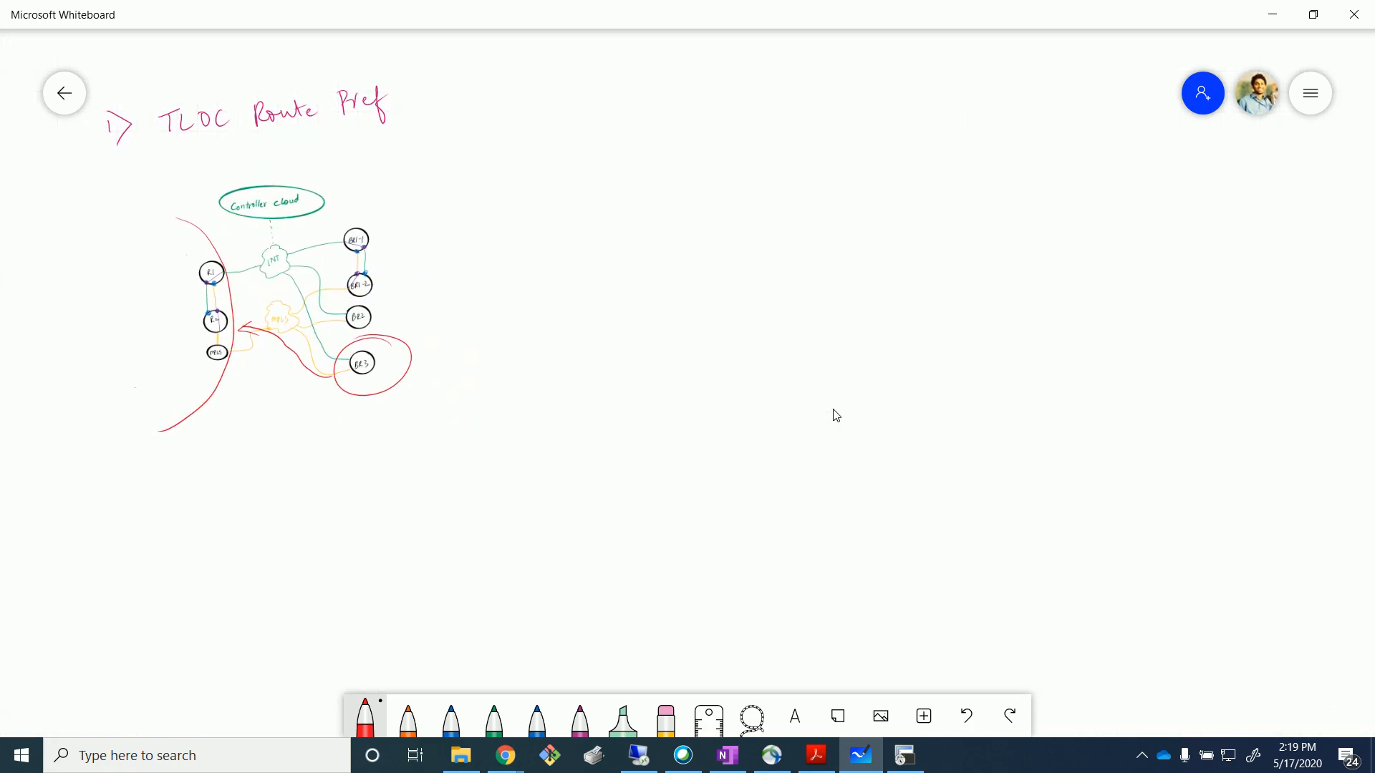
Handwrite the magenta heading '2) OMP Route Pref' beside the first sketch.
{"action": "left_click", "coordinate": [365, 718]}
{"action": "left_click", "coordinate": [494, 587]}
{"action": "mouse_move", "coordinate": [562, 72]}
{"action": "left_mouse_down"}
{"action": "mouse_move", "coordinate": [572, 117]}
{"action": "mouse_move", "coordinate": [667, 91]}
{"action": "left_mouse_up"}
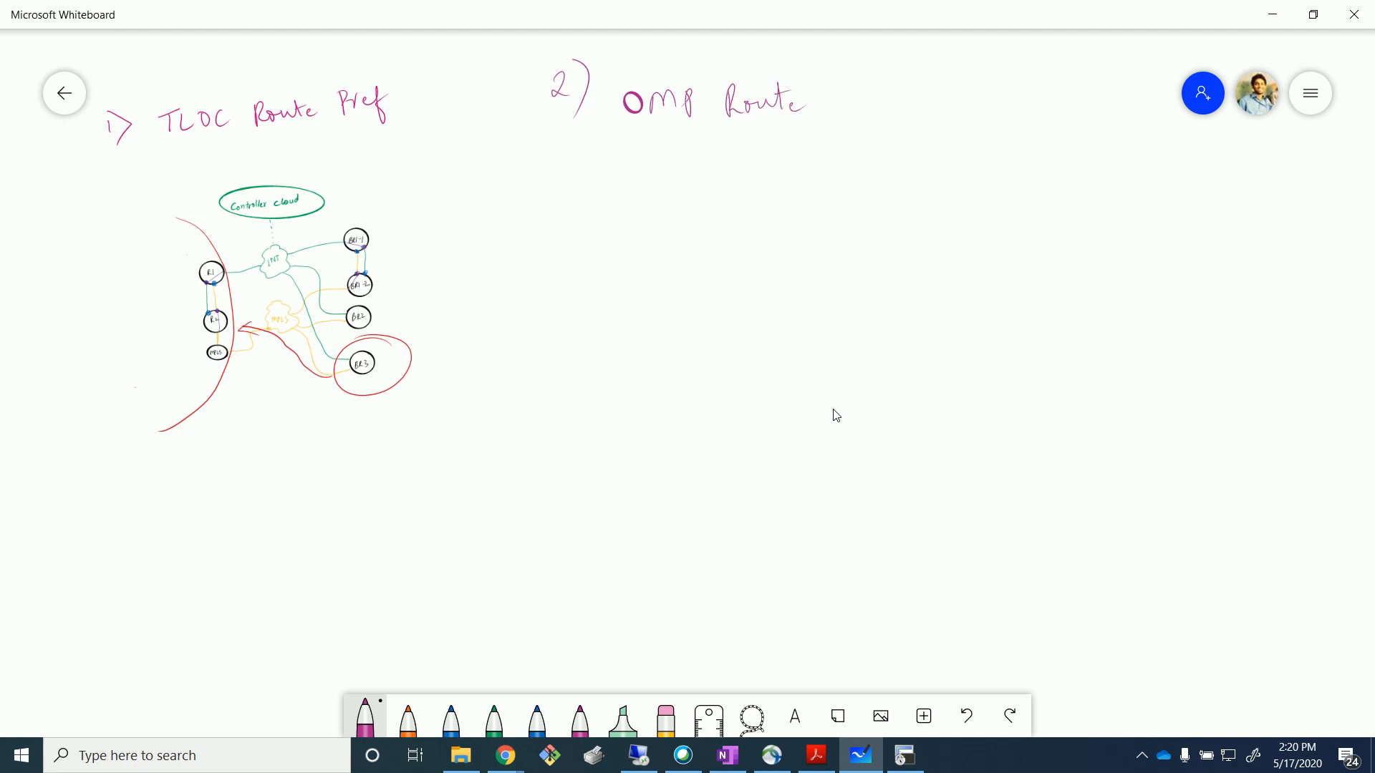
{"action": "left_click_drag", "start_coordinate": [864, 107], "coordinate": [891, 134]}
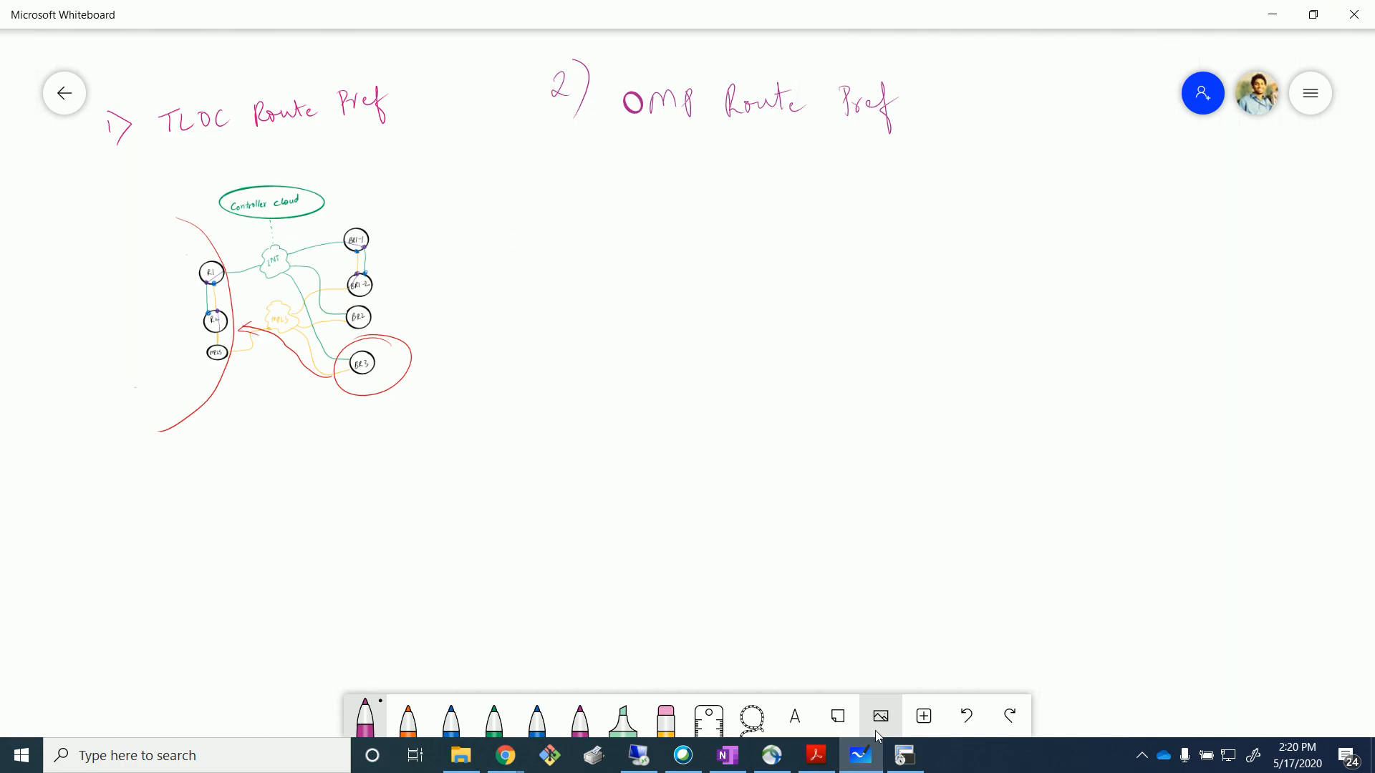
Insert the sdwan_topo image from Downloads below the heading and enlarge it.
{"action": "left_click", "coordinate": [923, 718]}
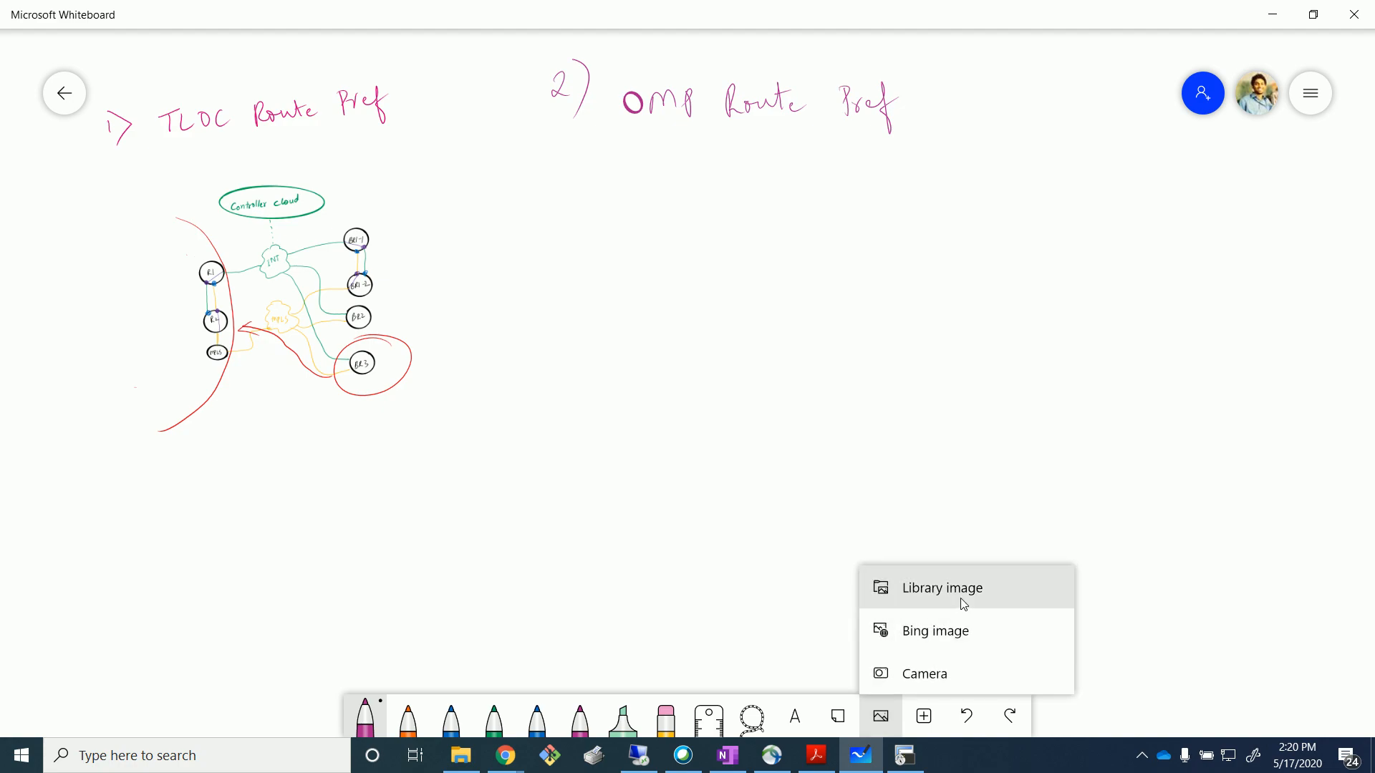
{"action": "left_click", "coordinate": [963, 605]}
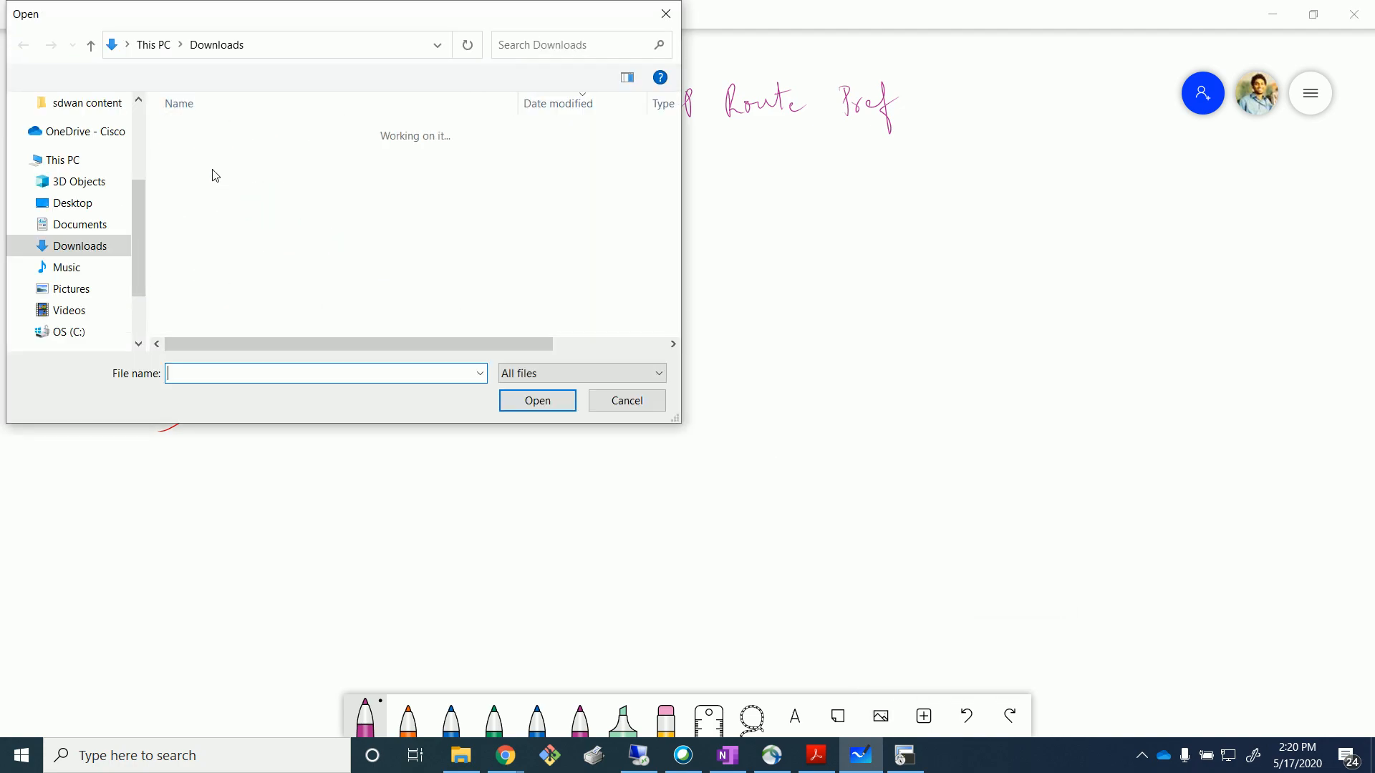
{"action": "scroll", "coordinate": [215, 259], "scroll_direction": "down", "scroll_amount": 3}
{"action": "left_click", "coordinate": [212, 227]}
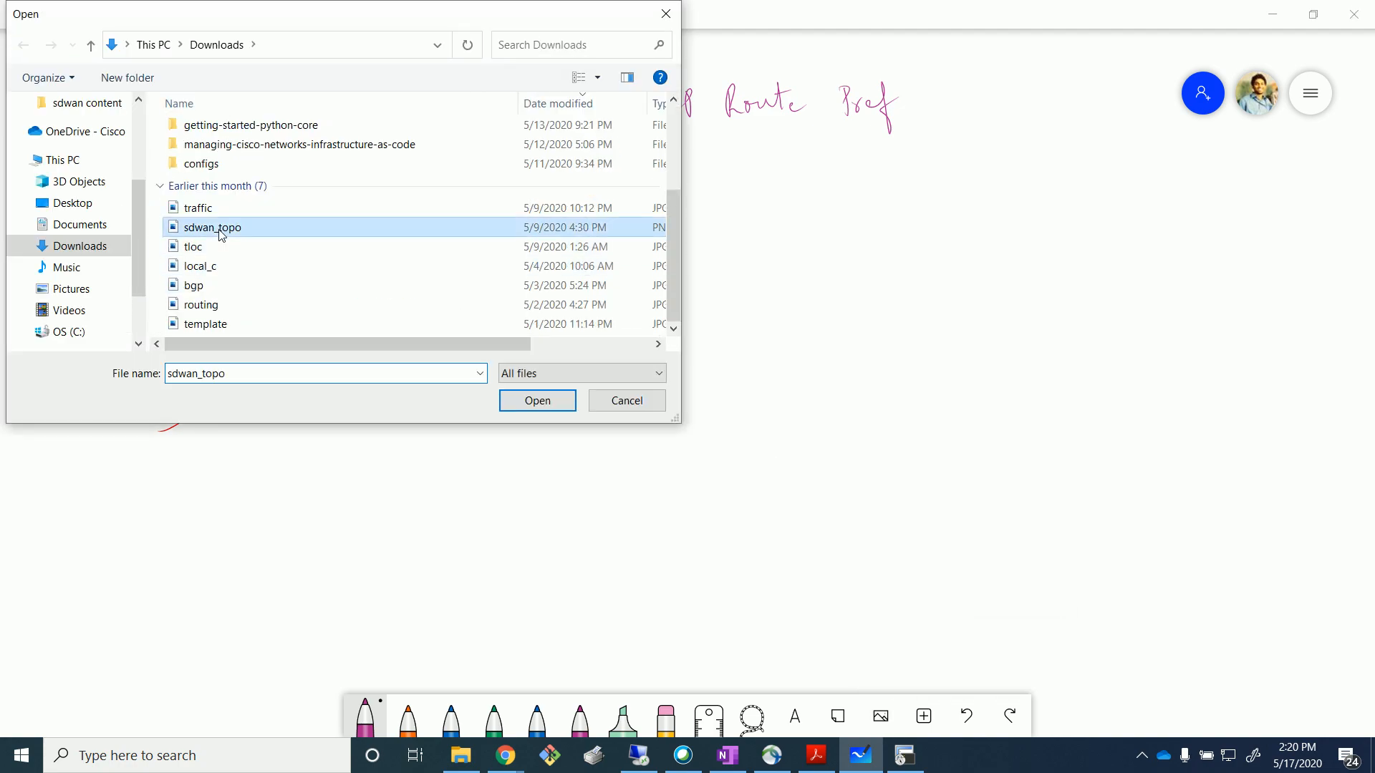
{"action": "left_click", "coordinate": [510, 394]}
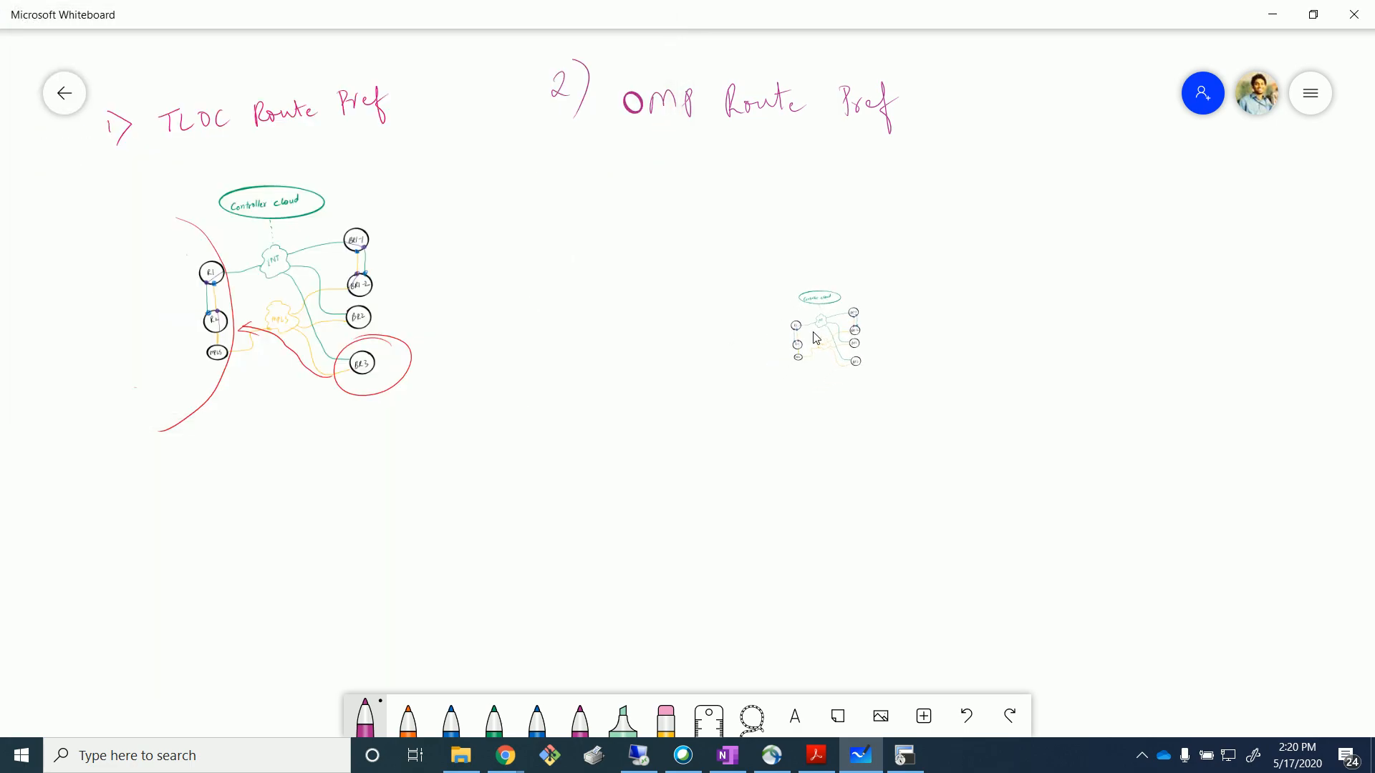
{"action": "left_click_drag", "start_coordinate": [920, 396], "coordinate": [1100, 515]}
Switch the whiteboard pen colour to red.
{"action": "left_click", "coordinate": [1193, 466]}
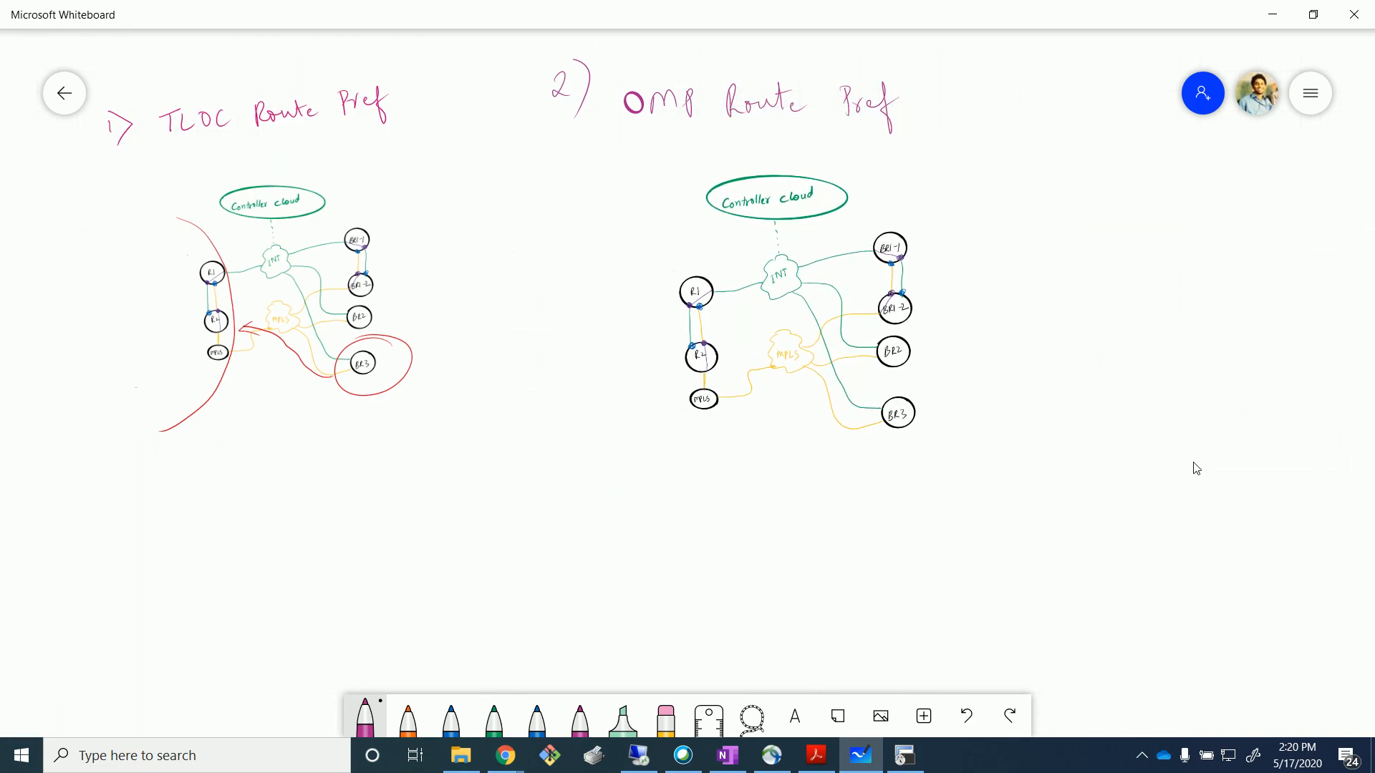
{"action": "left_click", "coordinate": [366, 718]}
{"action": "left_click", "coordinate": [537, 544]}
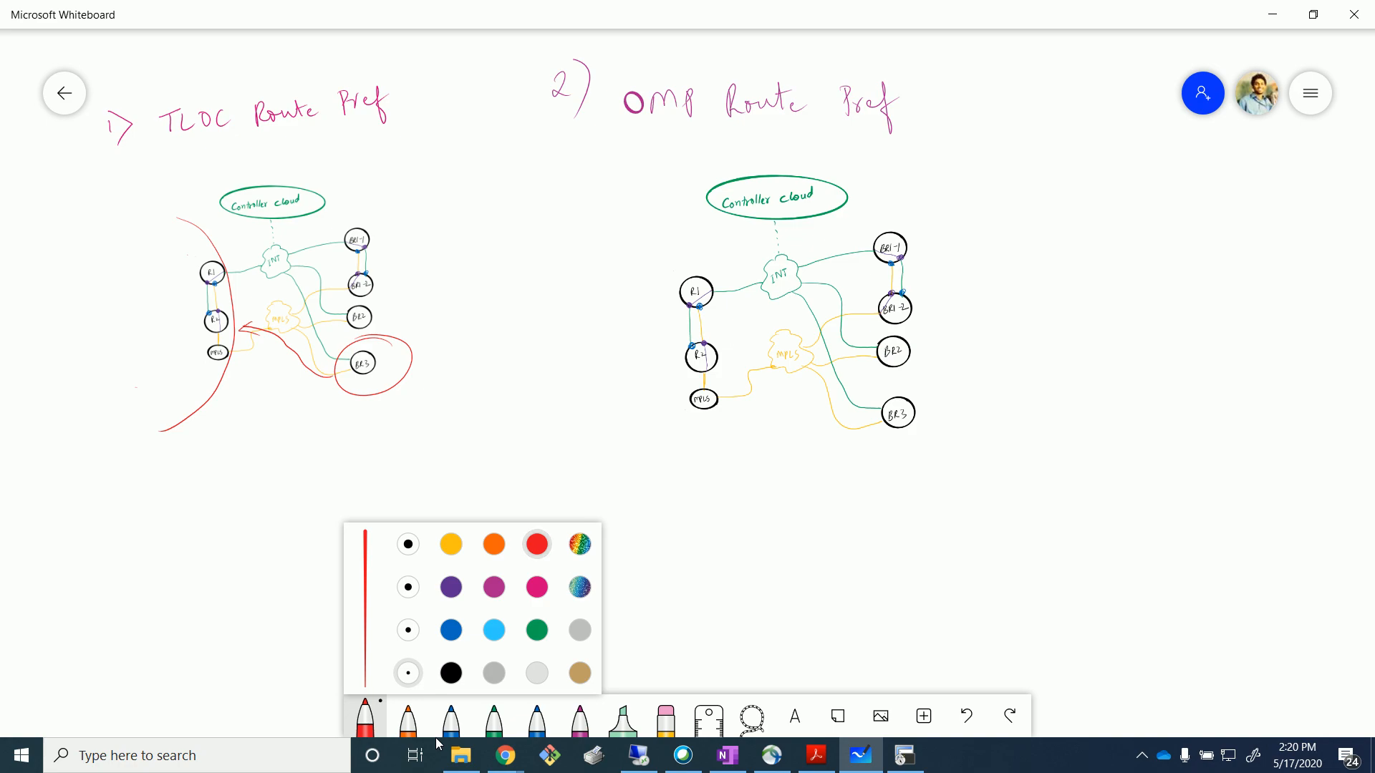
Draw red arcs around R1 and BR3, an arrow from BR3 to R4, and circle R1.
{"action": "left_click", "coordinate": [723, 577]}
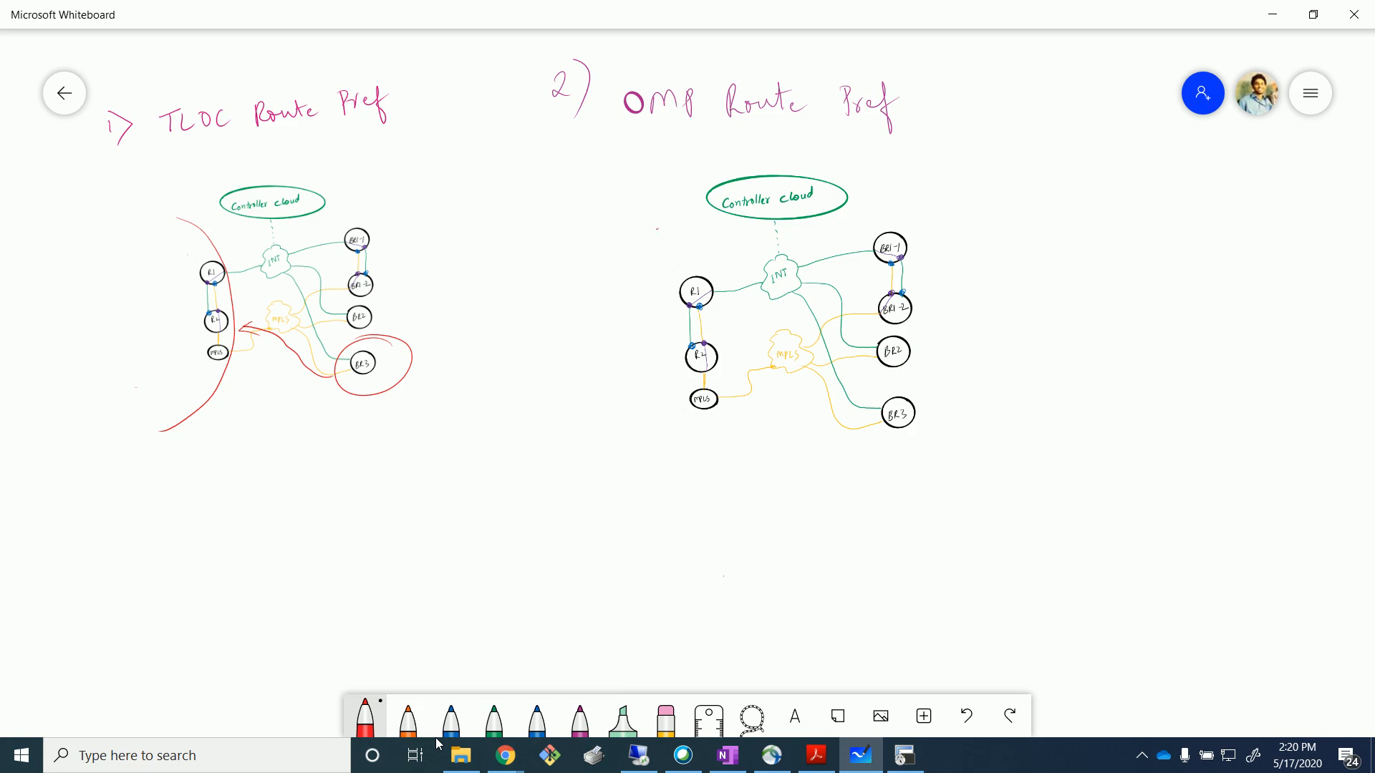
{"action": "mouse_move", "coordinate": [627, 238]}
{"action": "left_mouse_down"}
{"action": "mouse_move", "coordinate": [675, 239]}
{"action": "mouse_move", "coordinate": [636, 415]}
{"action": "left_mouse_up"}
{"action": "left_click_drag", "start_coordinate": [985, 381], "coordinate": [941, 524]}
{"action": "mouse_move", "coordinate": [888, 424]}
{"action": "left_mouse_down"}
{"action": "mouse_move", "coordinate": [779, 358]}
{"action": "mouse_move", "coordinate": [724, 350]}
{"action": "mouse_move", "coordinate": [749, 362]}
{"action": "left_mouse_up"}
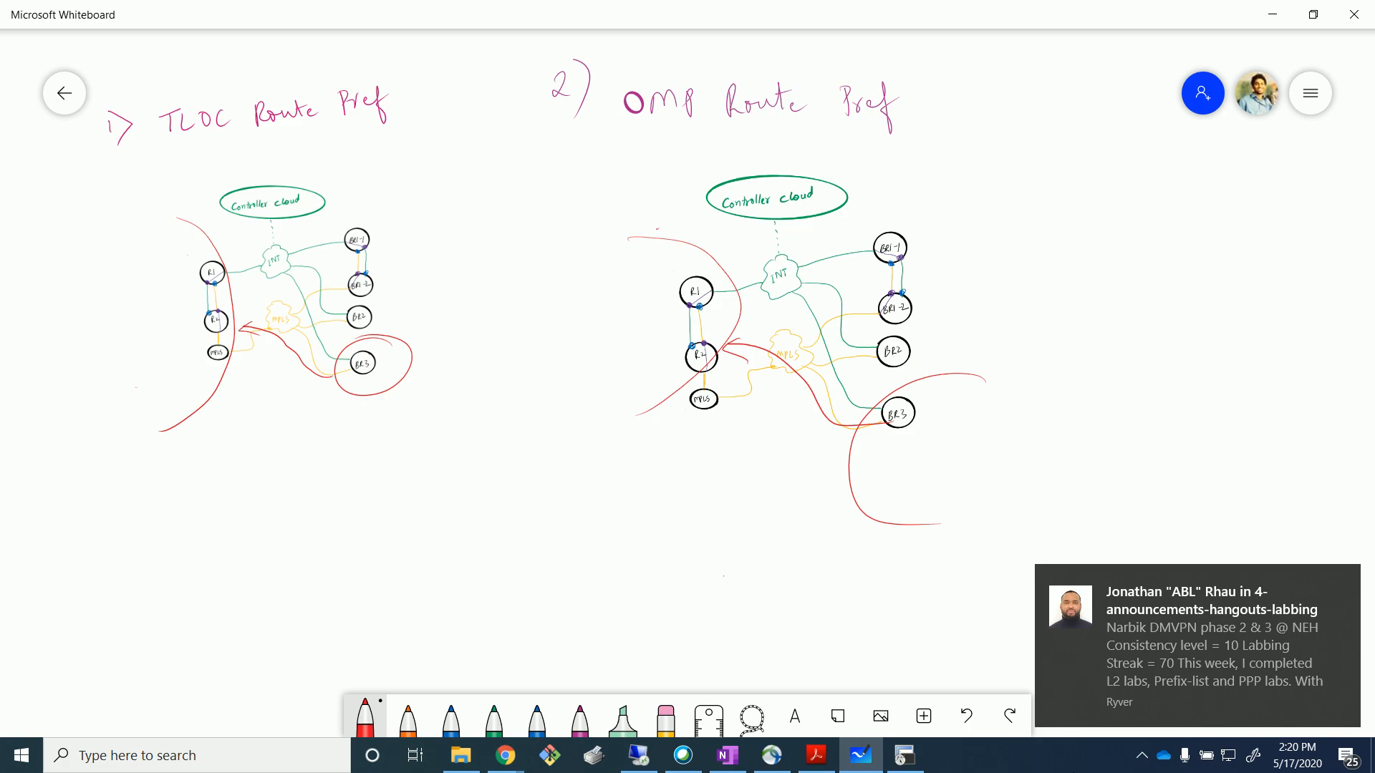
{"action": "mouse_move", "coordinate": [662, 266]}
{"action": "left_mouse_down"}
{"action": "mouse_move", "coordinate": [696, 320]}
{"action": "mouse_move", "coordinate": [665, 261]}
{"action": "left_mouse_up"}
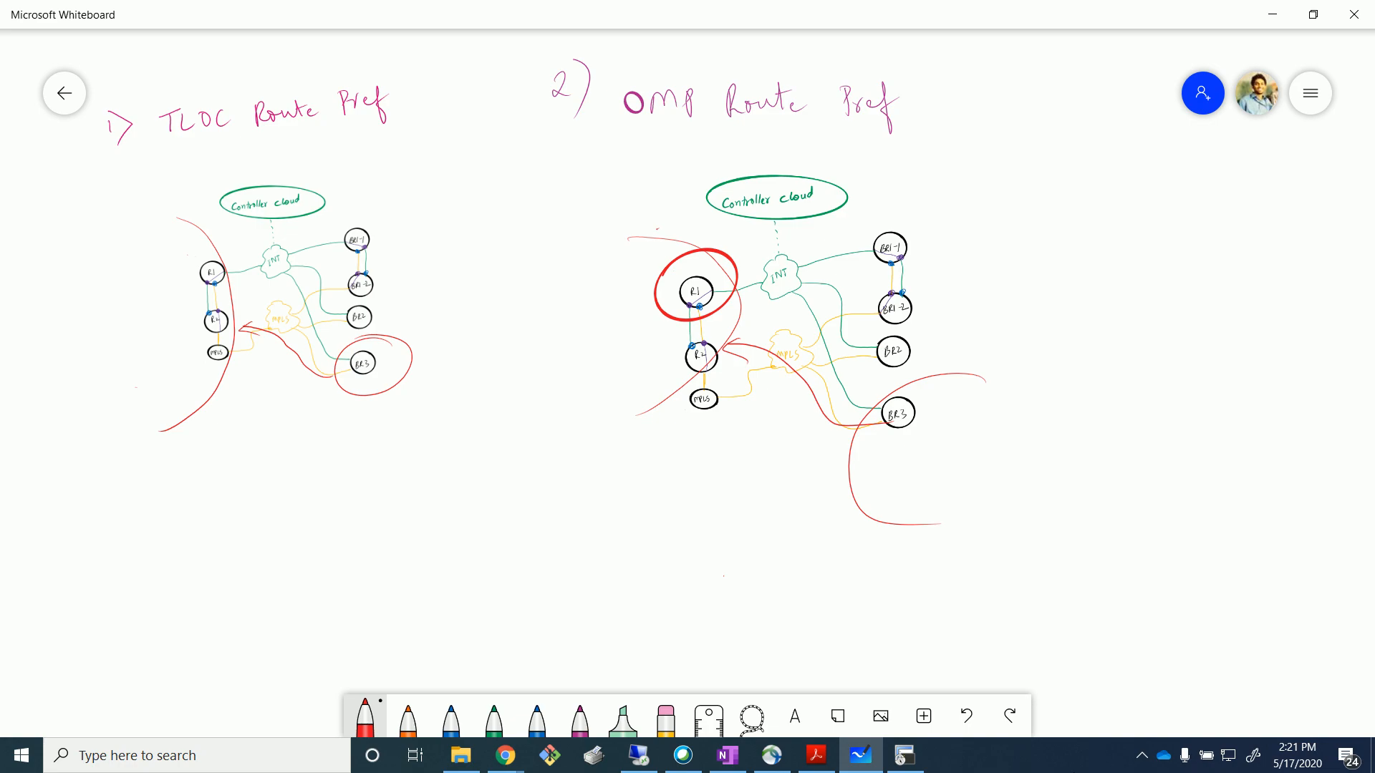
{"action": "left_click_drag", "start_coordinate": [586, 327], "coordinate": [654, 297]}
{"action": "left_click_drag", "start_coordinate": [654, 305], "coordinate": [644, 325]}
Write the red list R1 - MPLS, R1 - INT, R2 - MPLS, R2 - INT beside the diagram.
{"action": "mouse_move", "coordinate": [1047, 246]}
{"action": "left_mouse_down"}
{"action": "mouse_move", "coordinate": [1049, 278]}
{"action": "mouse_move", "coordinate": [1120, 265]}
{"action": "mouse_move", "coordinate": [1137, 247]}
{"action": "mouse_move", "coordinate": [1151, 265]}
{"action": "left_mouse_up"}
{"action": "left_click_drag", "start_coordinate": [1033, 315], "coordinate": [1035, 338]}
{"action": "left_click_drag", "start_coordinate": [1033, 315], "coordinate": [1058, 333]}
{"action": "left_click_drag", "start_coordinate": [1071, 323], "coordinate": [1123, 304]}
{"action": "mouse_move", "coordinate": [1109, 326]}
{"action": "left_mouse_down"}
{"action": "mouse_move", "coordinate": [1142, 299]}
{"action": "mouse_move", "coordinate": [1153, 317]}
{"action": "left_mouse_up"}
{"action": "left_click_drag", "start_coordinate": [1143, 303], "coordinate": [1164, 300]}
{"action": "left_click_drag", "start_coordinate": [1054, 410], "coordinate": [1055, 429]}
{"action": "mouse_move", "coordinate": [1055, 410]}
{"action": "left_mouse_down"}
{"action": "mouse_move", "coordinate": [1087, 425]}
{"action": "mouse_move", "coordinate": [1111, 409]}
{"action": "left_mouse_up"}
{"action": "left_click_drag", "start_coordinate": [1119, 418], "coordinate": [1153, 402]}
{"action": "left_click_drag", "start_coordinate": [1159, 393], "coordinate": [1182, 407]}
{"action": "left_click_drag", "start_coordinate": [1049, 474], "coordinate": [1050, 493]}
{"action": "mouse_move", "coordinate": [1050, 472]}
{"action": "left_mouse_down"}
{"action": "mouse_move", "coordinate": [1066, 493]}
{"action": "mouse_move", "coordinate": [1156, 457]}
{"action": "mouse_move", "coordinate": [1129, 483]}
{"action": "left_mouse_up"}
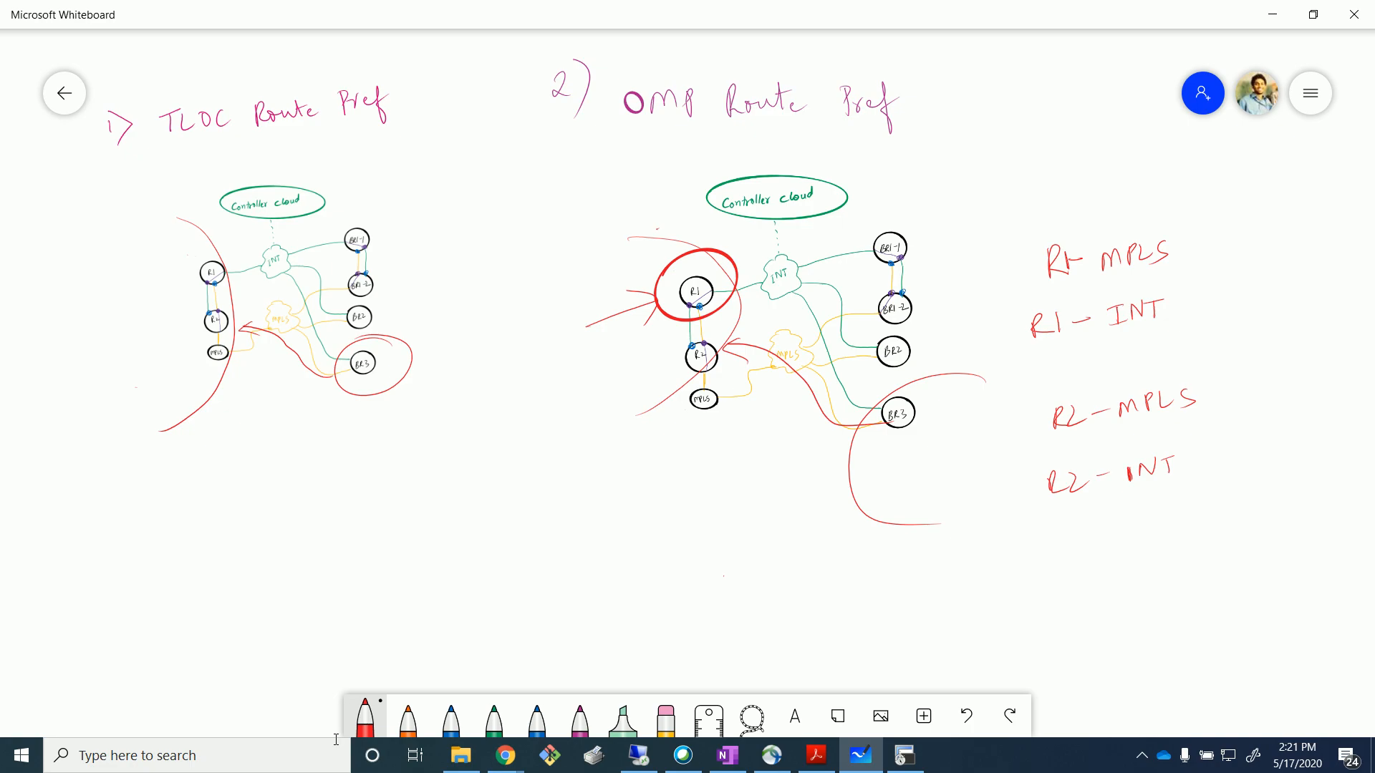
Underline the TLOC Route Pref heading and highlight both MPLS lines in green.
{"action": "mouse_move", "coordinate": [165, 160]}
{"action": "left_mouse_down"}
{"action": "mouse_move", "coordinate": [304, 148]}
{"action": "mouse_move", "coordinate": [285, 162]}
{"action": "left_mouse_up"}
{"action": "left_click", "coordinate": [623, 718]}
{"action": "left_click_drag", "start_coordinate": [1029, 267], "coordinate": [1174, 247]}
{"action": "left_click_drag", "start_coordinate": [1028, 424], "coordinate": [1209, 398]}
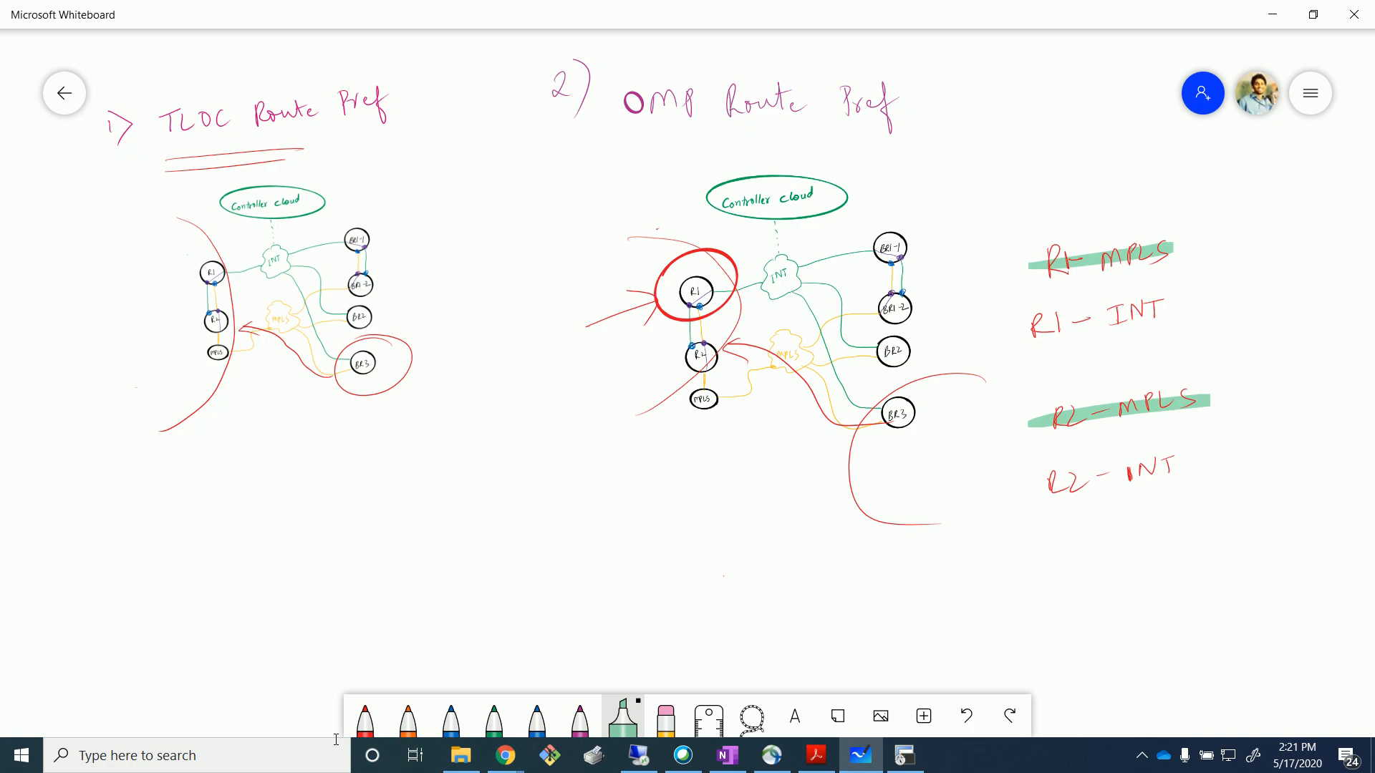
In orange, ring R1-MPLS, underline OMP Route, and add an arrow with a numbered list.
{"action": "left_click", "coordinate": [408, 716]}
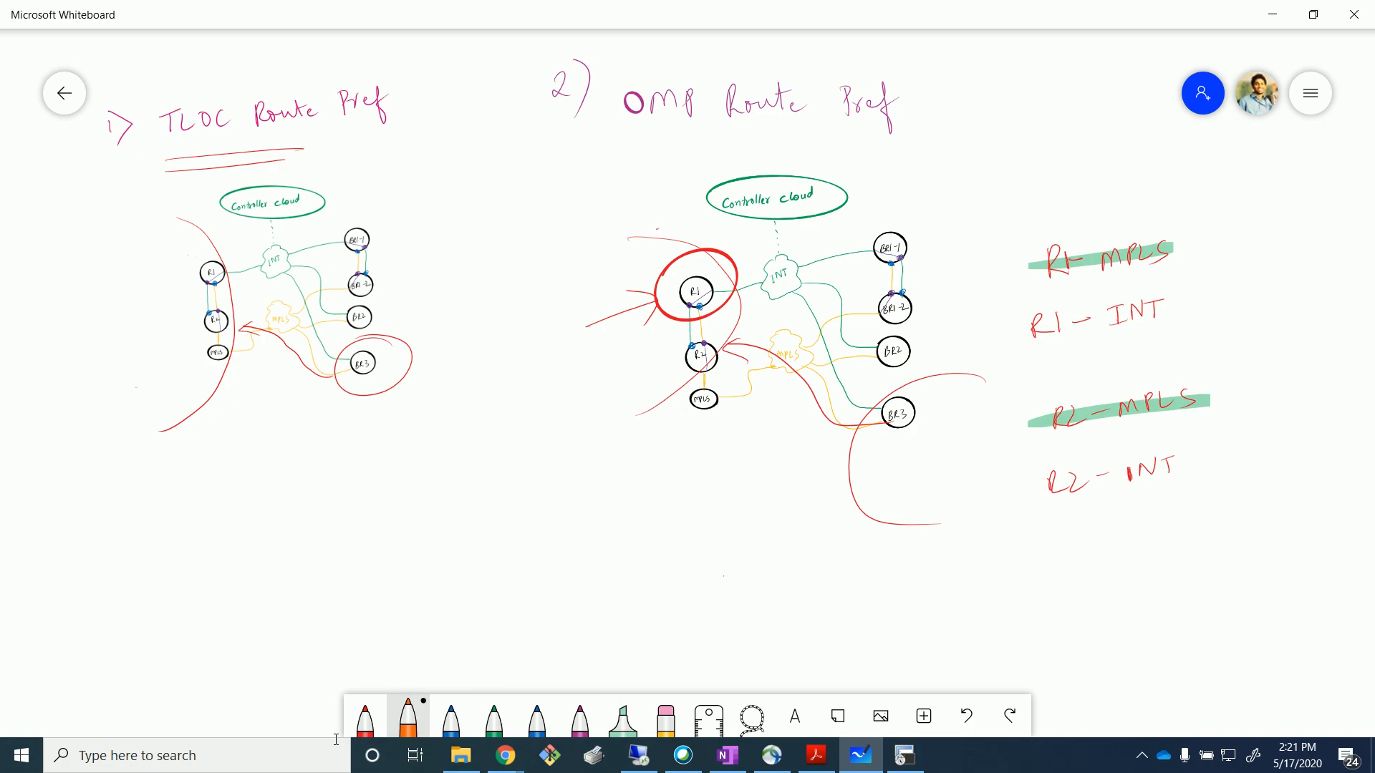
{"action": "mouse_move", "coordinate": [1174, 199]}
{"action": "left_mouse_down"}
{"action": "mouse_move", "coordinate": [1009, 297]}
{"action": "mouse_move", "coordinate": [1203, 215]}
{"action": "left_mouse_up"}
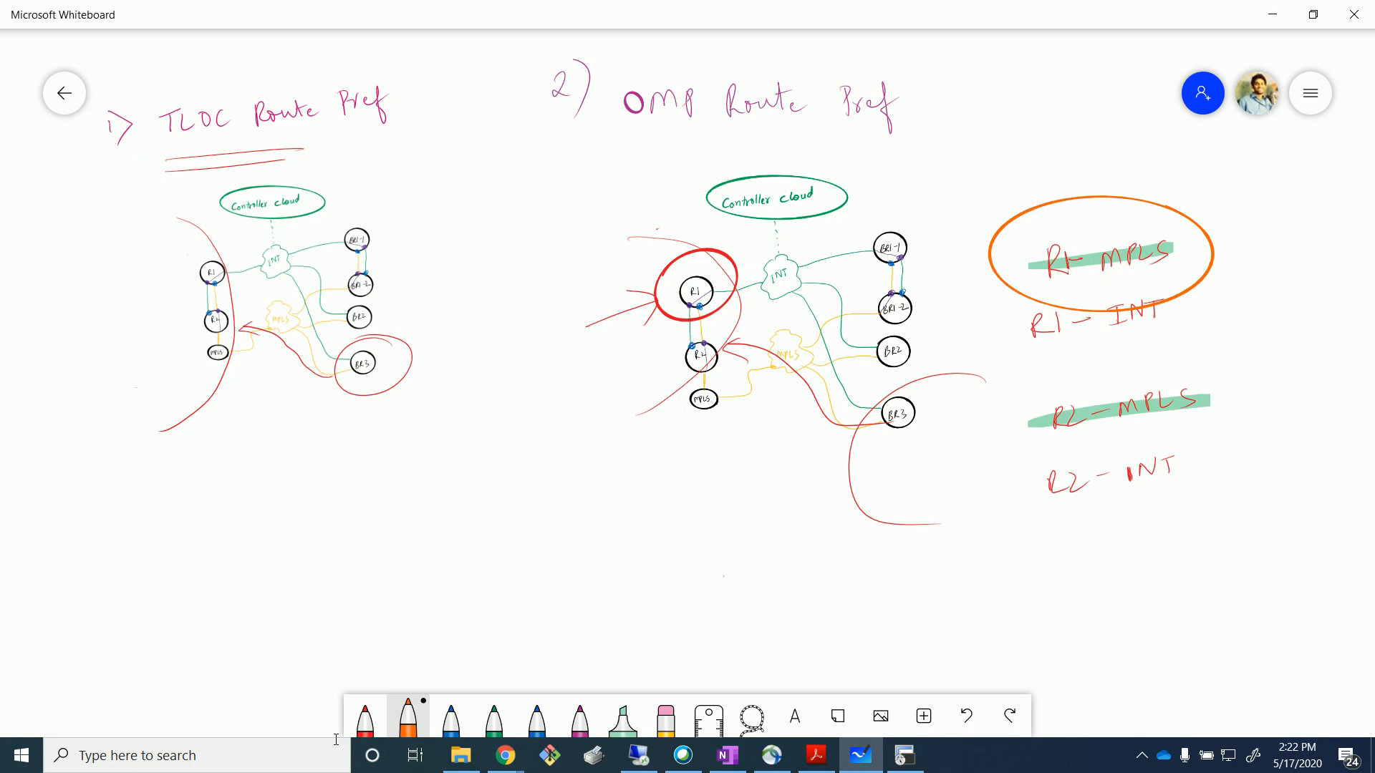
{"action": "left_click_drag", "start_coordinate": [783, 118], "coordinate": [623, 140]}
{"action": "left_click_drag", "start_coordinate": [610, 144], "coordinate": [761, 126]}
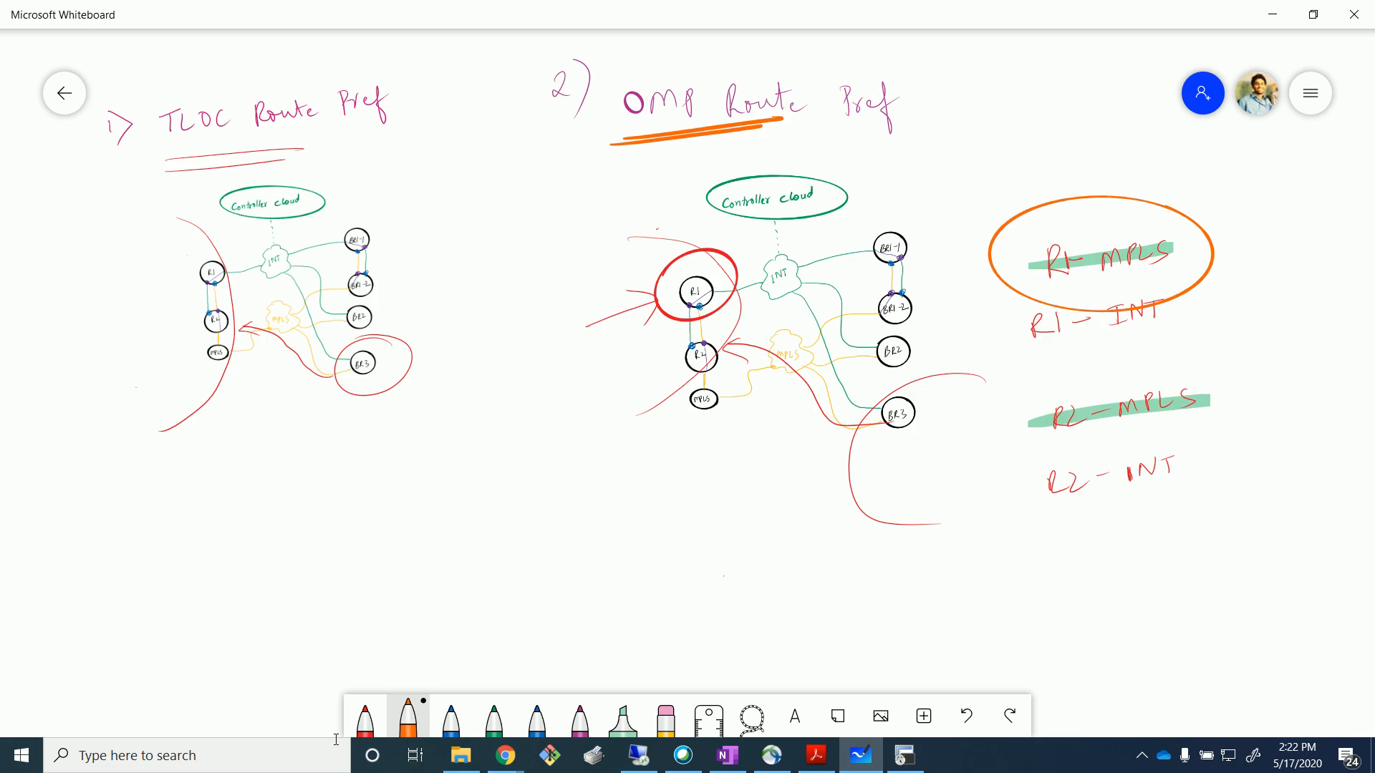
{"action": "mouse_move", "coordinate": [186, 527]}
{"action": "left_mouse_down"}
{"action": "mouse_move", "coordinate": [230, 522]}
{"action": "mouse_move", "coordinate": [211, 537]}
{"action": "left_mouse_up"}
{"action": "left_click_drag", "start_coordinate": [268, 482], "coordinate": [308, 600]}
{"action": "left_click_drag", "start_coordinate": [303, 593], "coordinate": [300, 657]}
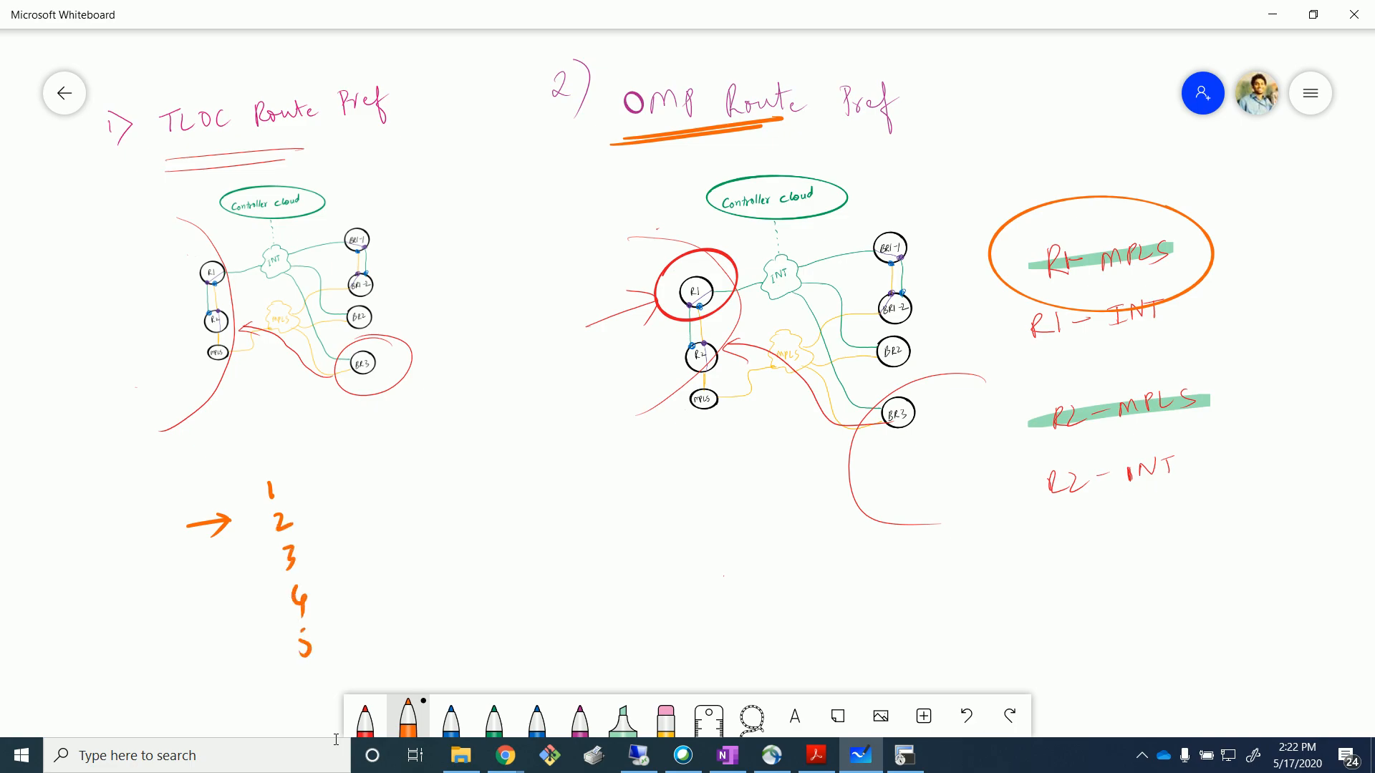
In black, write the omr and TLOC notes beside the numbers with arrows after each.
{"action": "left_click", "coordinate": [365, 718]}
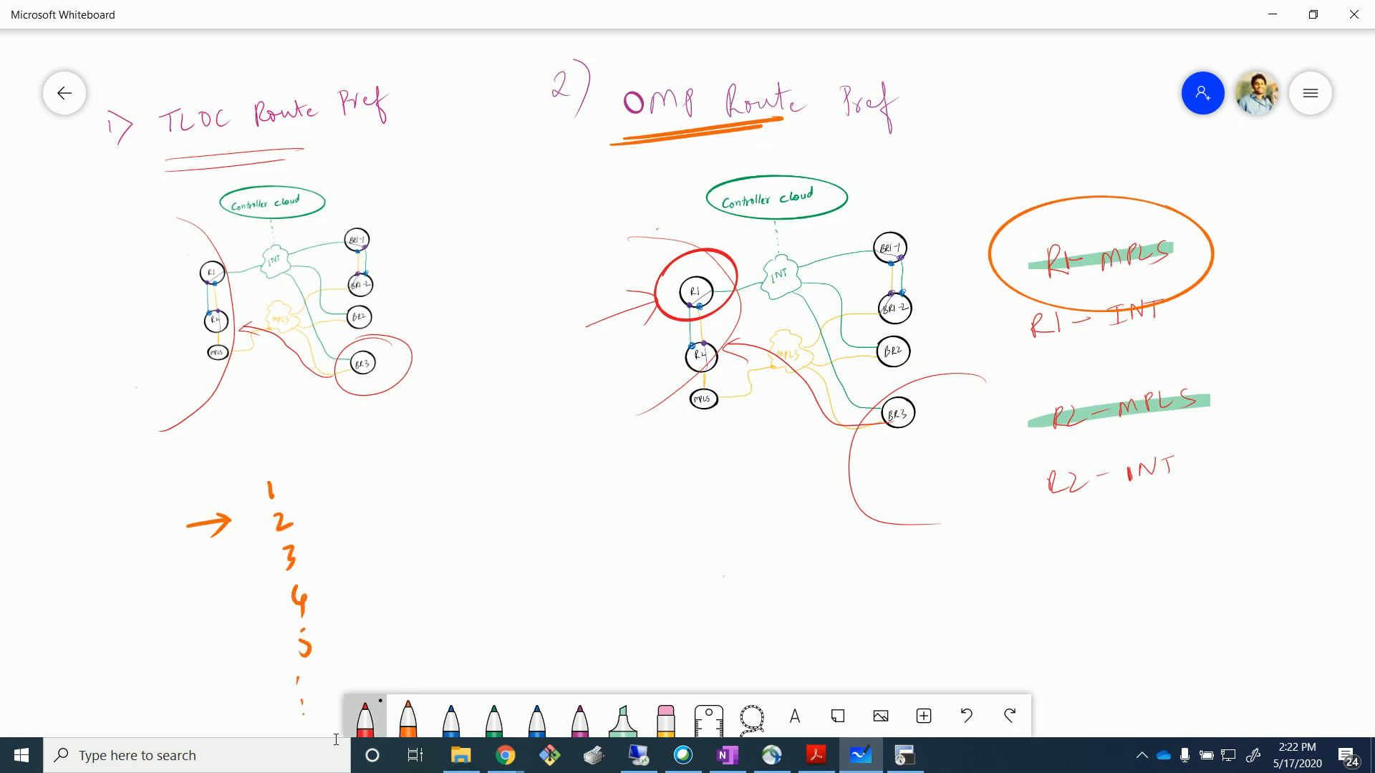
{"action": "left_click", "coordinate": [365, 718]}
{"action": "left_click", "coordinate": [451, 672]}
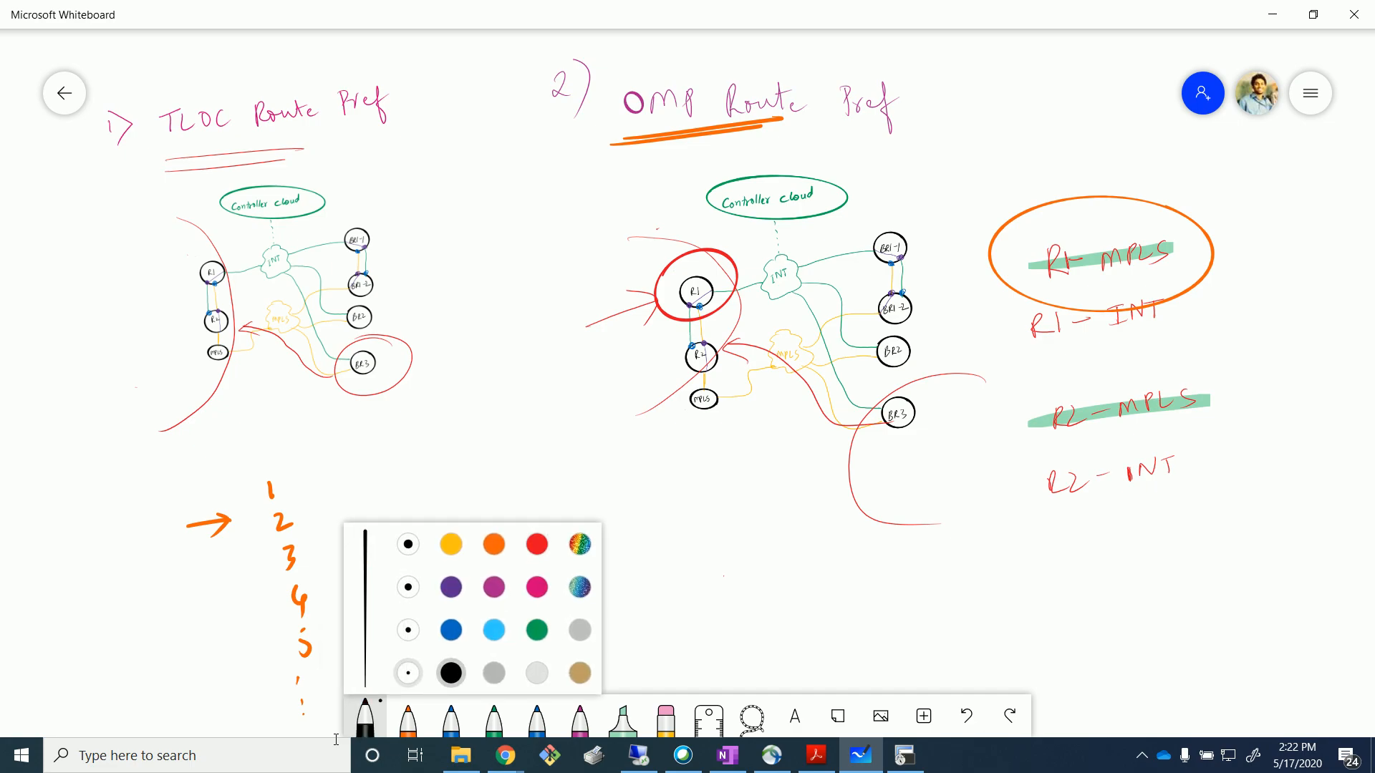
{"action": "left_click", "coordinate": [353, 466]}
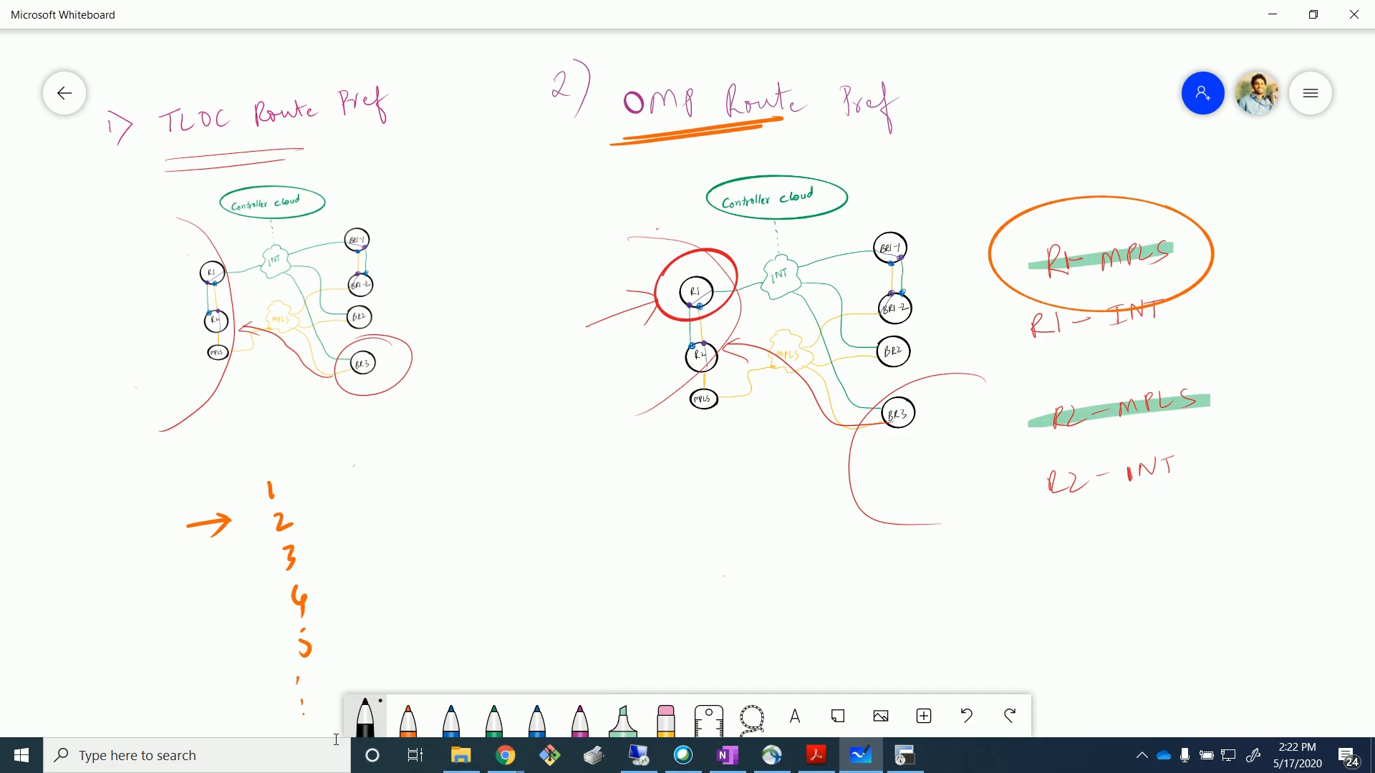
{"action": "left_click_drag", "start_coordinate": [343, 530], "coordinate": [373, 543]}
{"action": "left_click_drag", "start_coordinate": [378, 541], "coordinate": [387, 517]}
{"action": "left_click_drag", "start_coordinate": [361, 574], "coordinate": [365, 595]}
{"action": "left_click_drag", "start_coordinate": [347, 578], "coordinate": [395, 572]}
{"action": "mouse_move", "coordinate": [413, 566]}
{"action": "left_mouse_down"}
{"action": "mouse_move", "coordinate": [402, 580]}
{"action": "mouse_move", "coordinate": [414, 567]}
{"action": "left_mouse_up"}
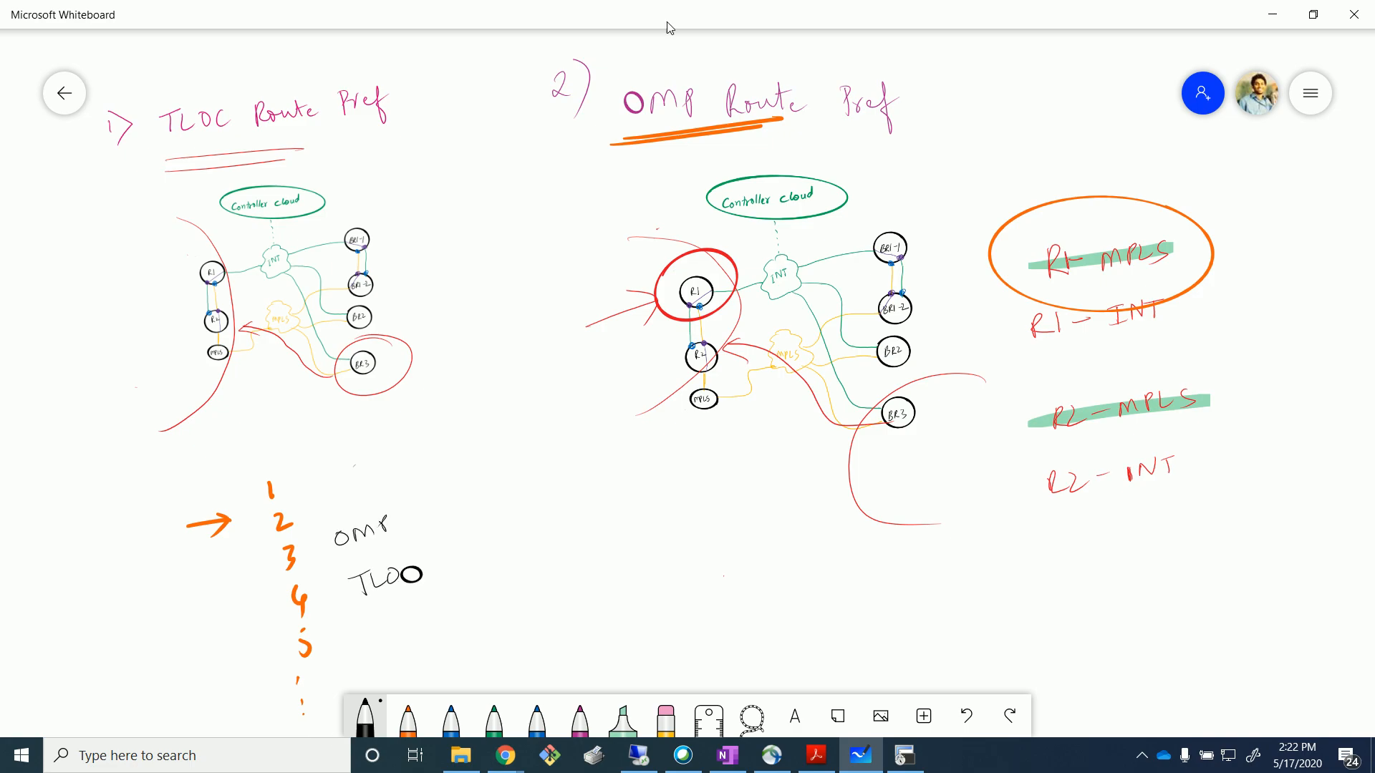
{"action": "left_click_drag", "start_coordinate": [412, 506], "coordinate": [417, 517]}
{"action": "left_click_drag", "start_coordinate": [430, 564], "coordinate": [455, 554]}
{"action": "left_click_drag", "start_coordinate": [443, 552], "coordinate": [449, 563]}
Add a black arrow pointing at the orange R1-MPLS ring, then bring up vManage.
{"action": "left_click_drag", "start_coordinate": [110, 146], "coordinate": [127, 174]}
{"action": "mouse_move", "coordinate": [1279, 169]}
{"action": "left_mouse_down"}
{"action": "mouse_move", "coordinate": [1231, 206]}
{"action": "mouse_move", "coordinate": [1257, 201]}
{"action": "left_mouse_up"}
{"action": "left_click", "coordinate": [627, 759]}
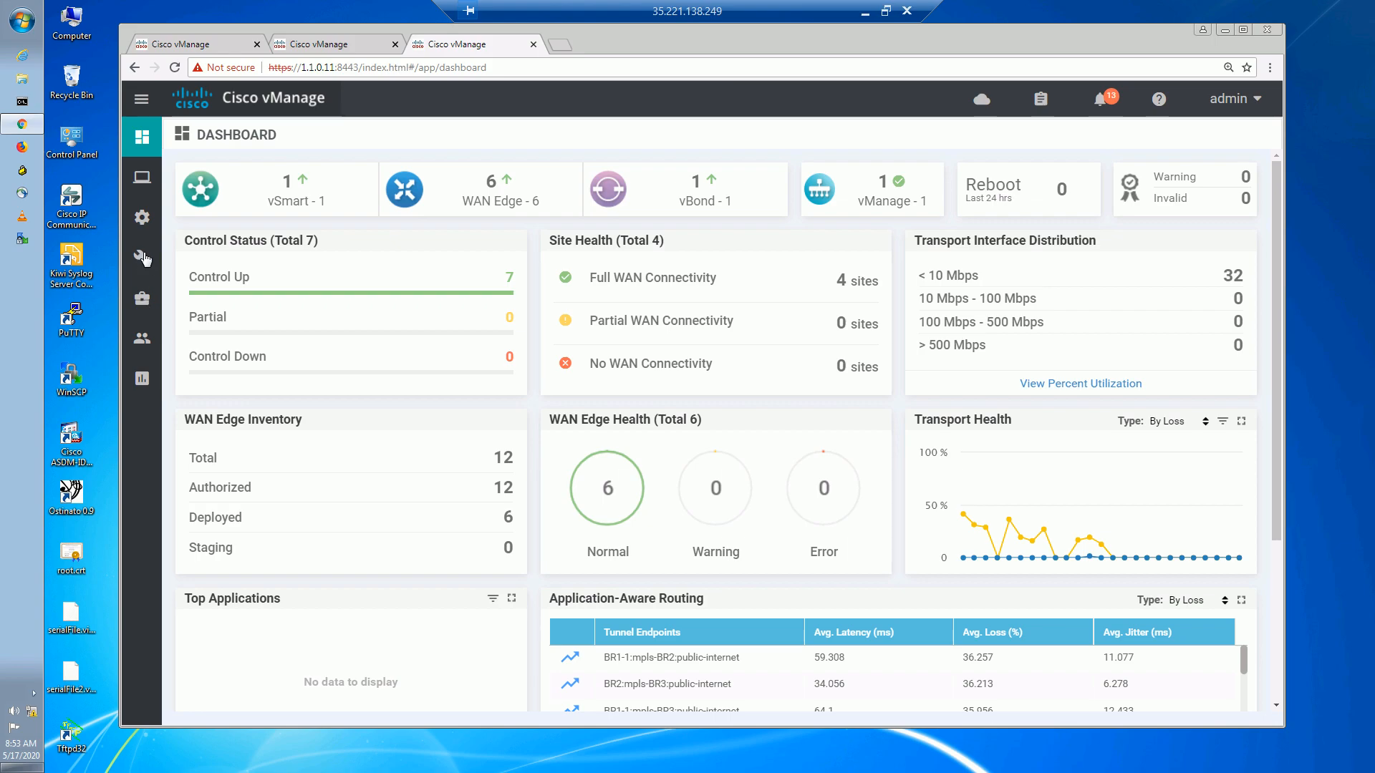
Go to Configuration > Policies > Custom Options > Centralized Policy > Lists.
{"action": "mouse_move", "coordinate": [142, 264]}
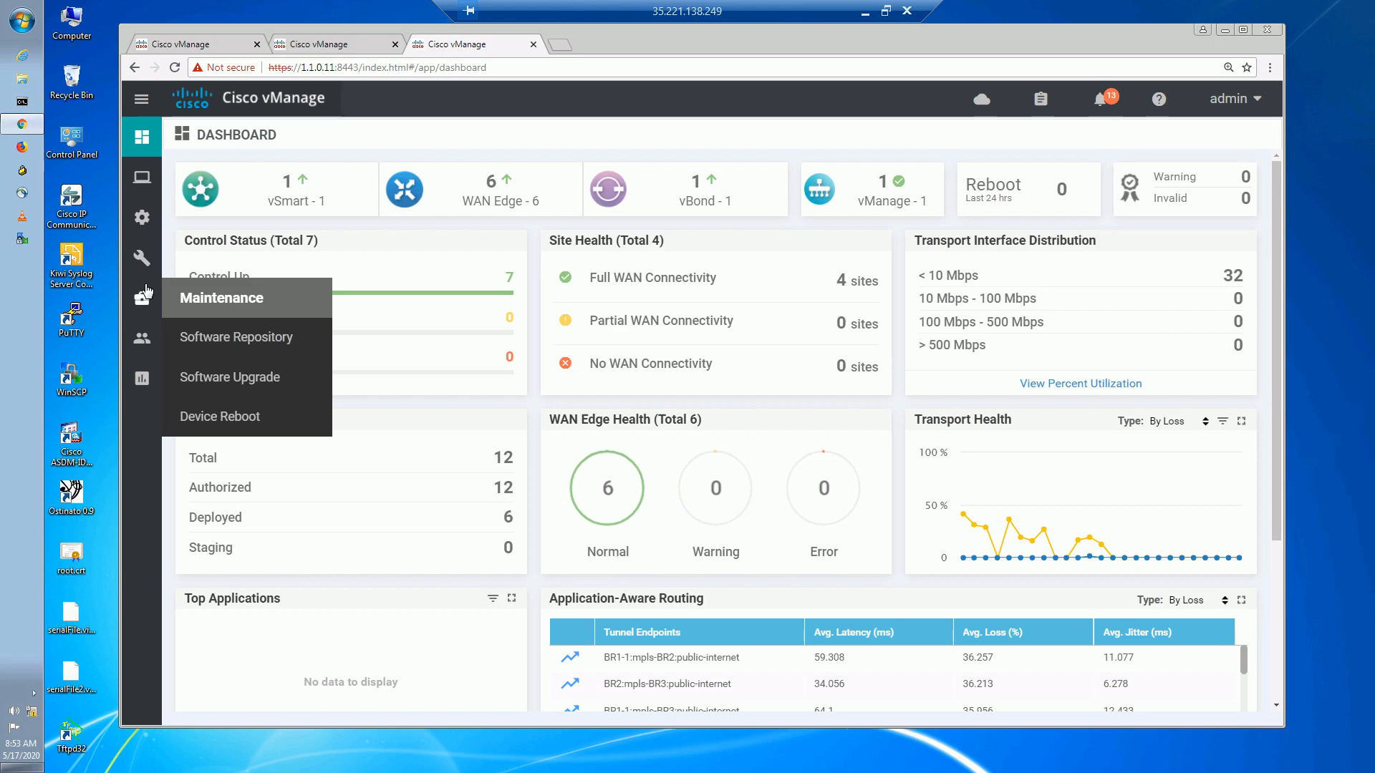
{"action": "mouse_move", "coordinate": [144, 228]}
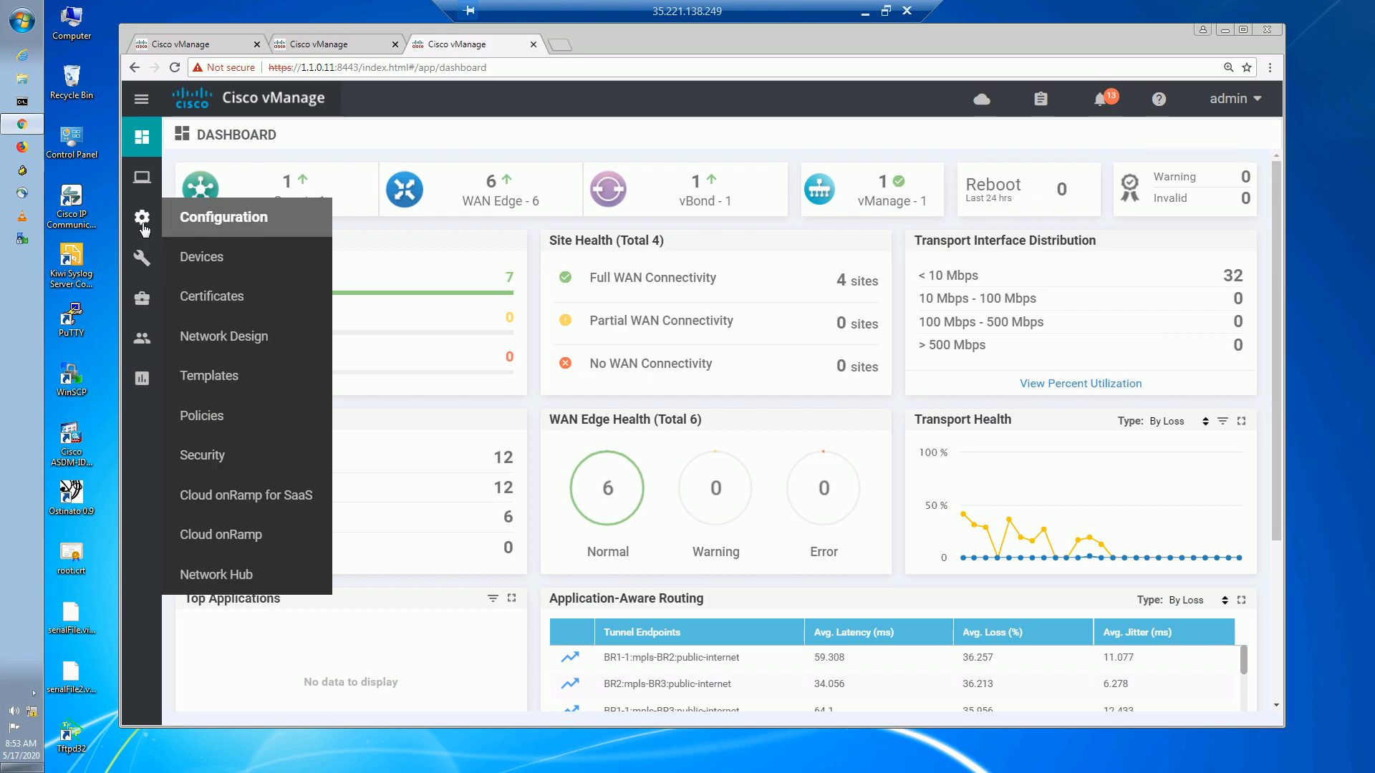
{"action": "left_click", "coordinate": [201, 416]}
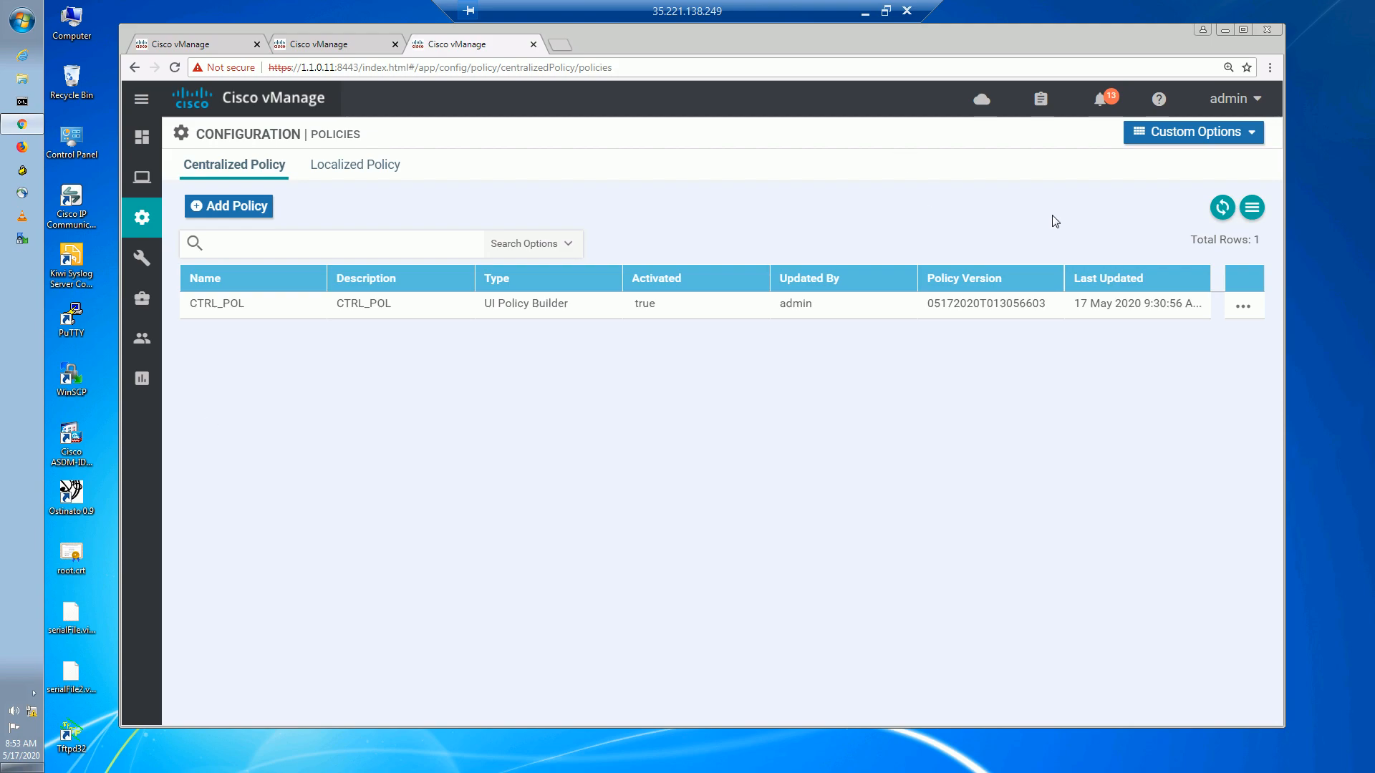
{"action": "left_click", "coordinate": [1244, 136]}
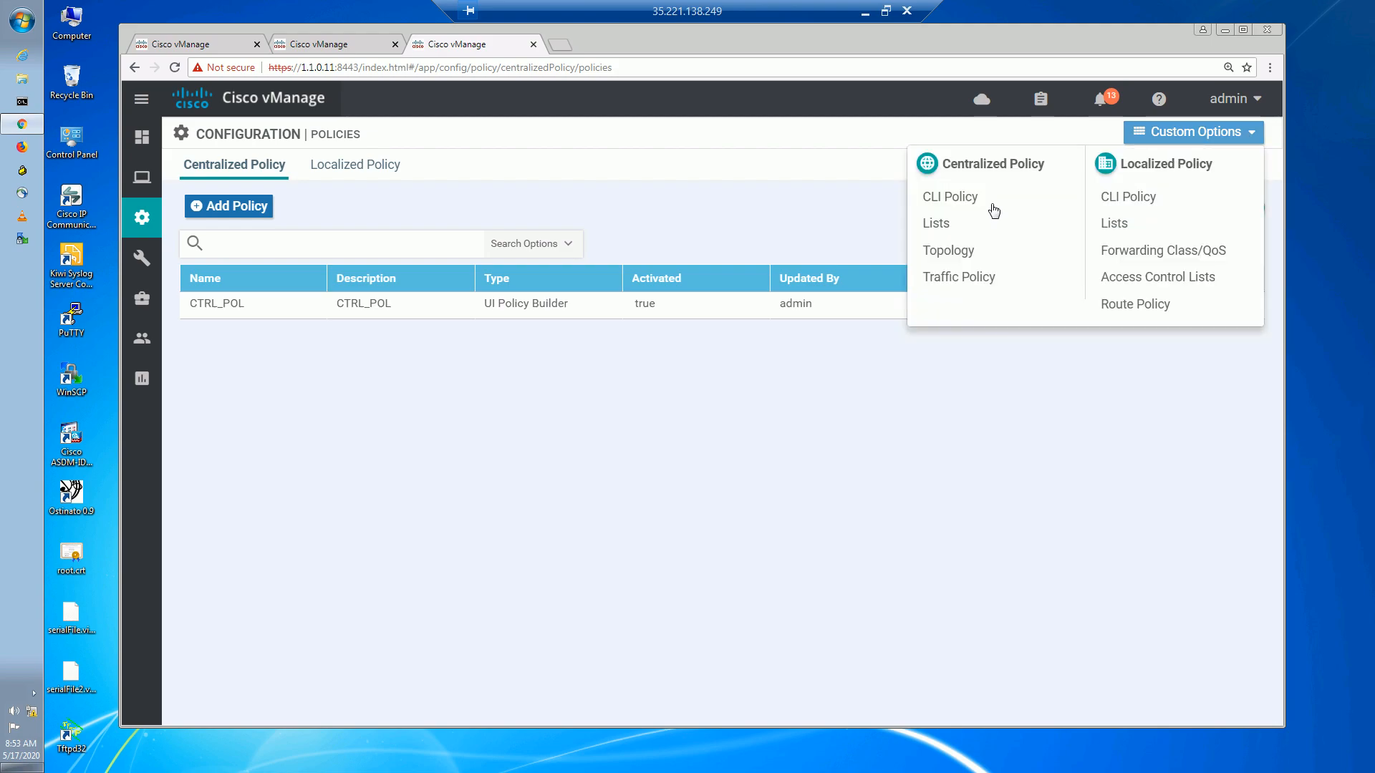
{"action": "left_click", "coordinate": [947, 225]}
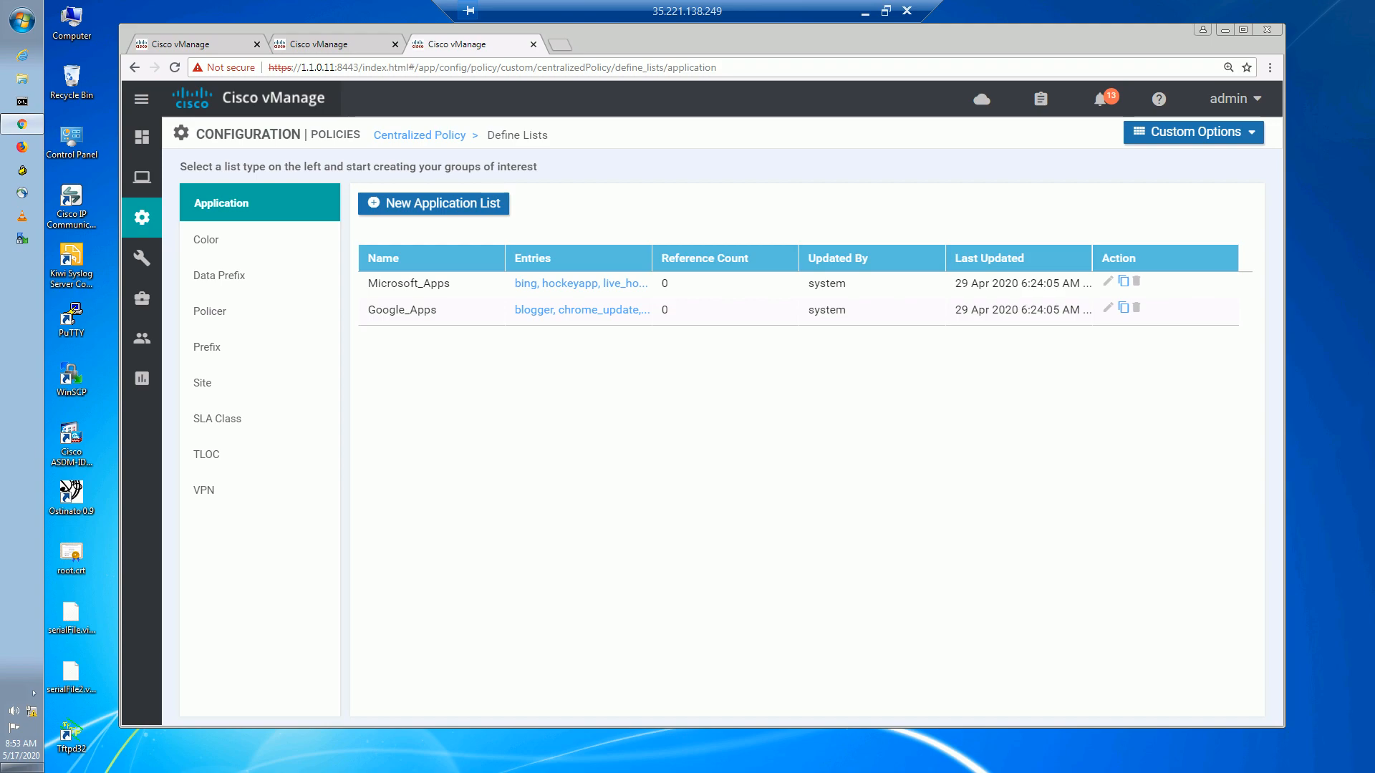
Add color list INTERNET with public-internet, then return to the Centralized Policy list.
{"action": "left_click", "coordinate": [206, 240]}
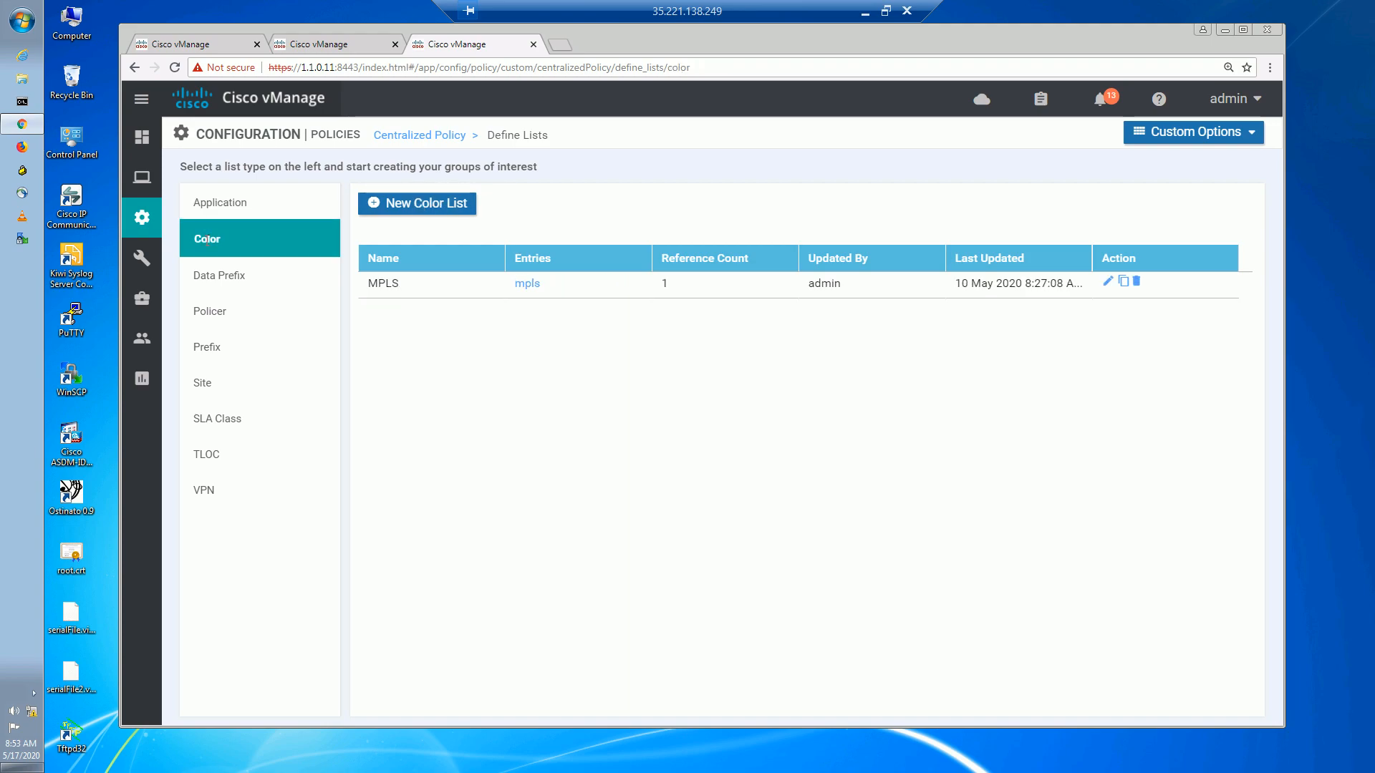
{"action": "left_click", "coordinate": [424, 205]}
{"action": "left_click", "coordinate": [501, 277]}
{"action": "type", "text": "INTERNET"}
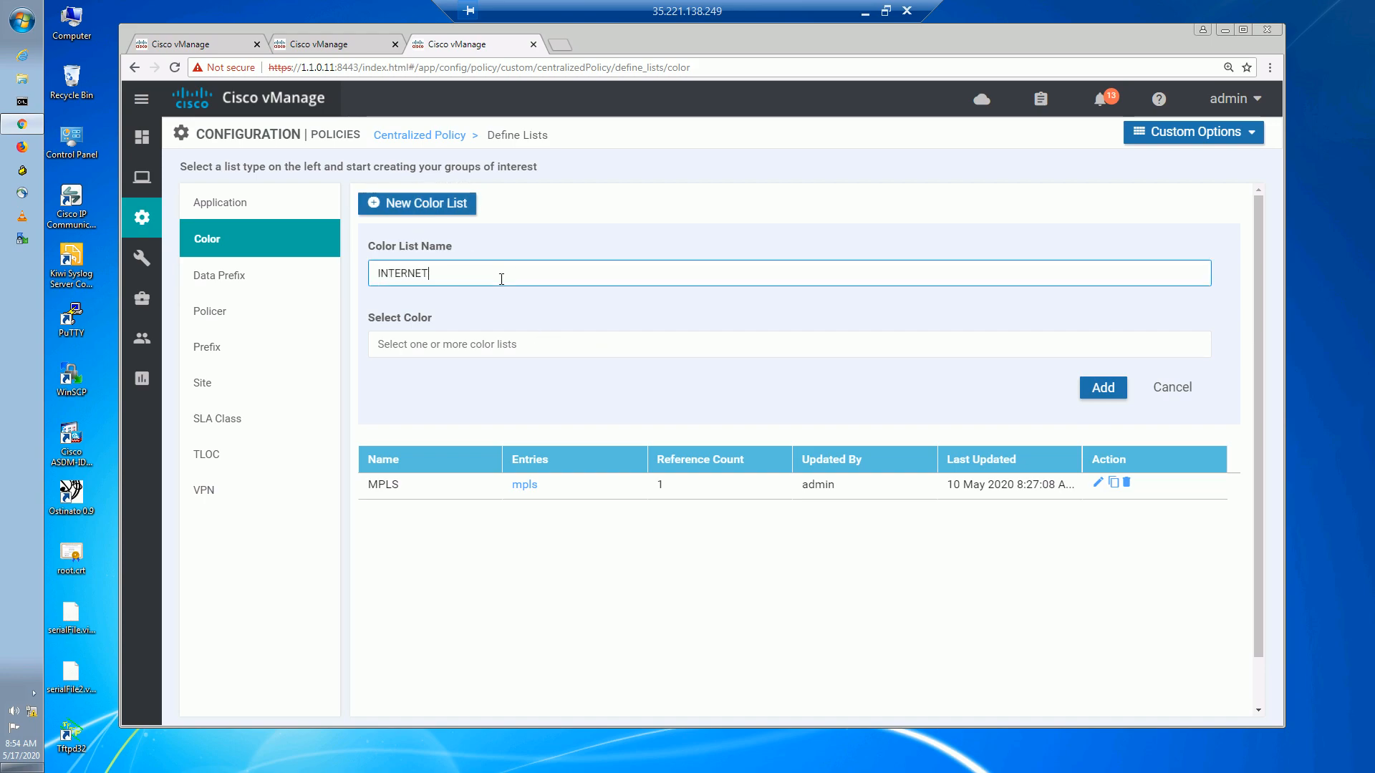
{"action": "left_click", "coordinate": [476, 345]}
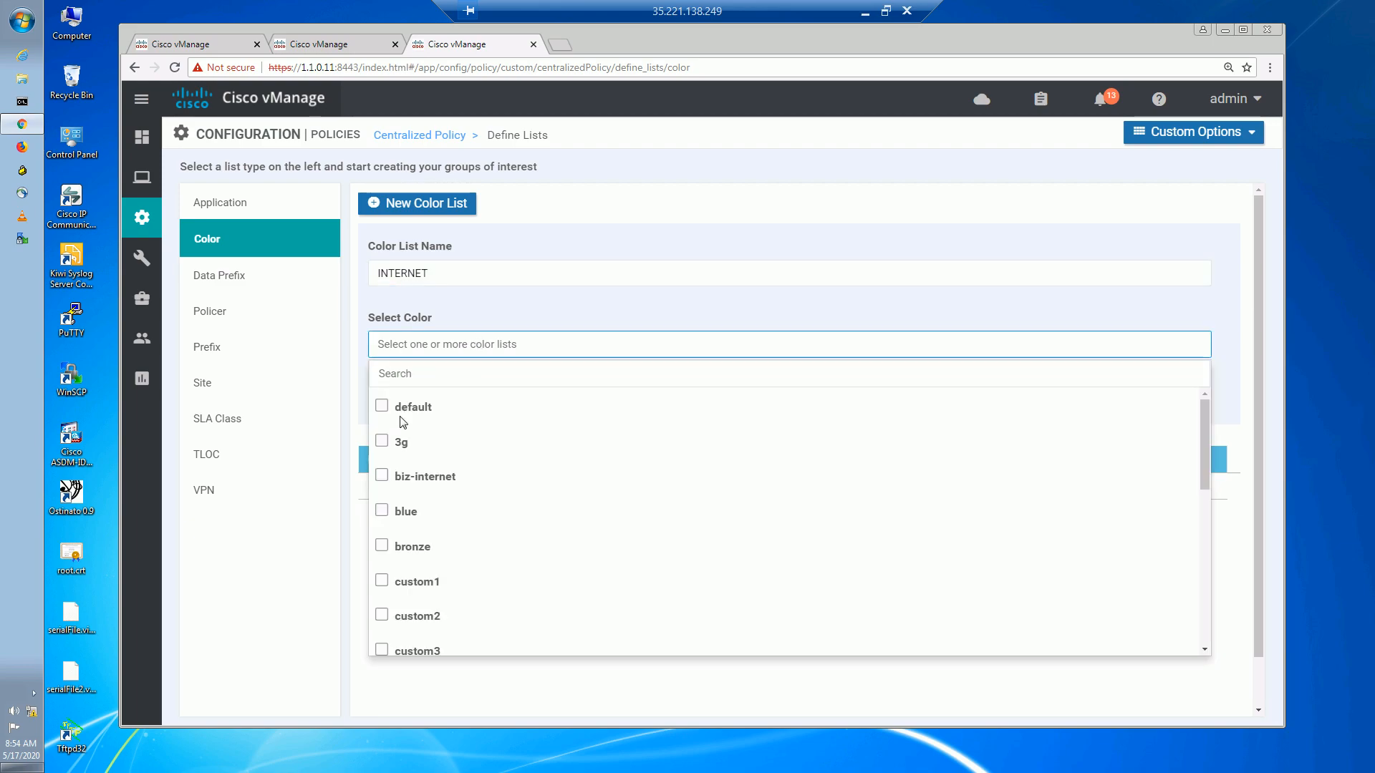
{"action": "scroll", "coordinate": [415, 541], "scroll_direction": "down", "scroll_amount": 3}
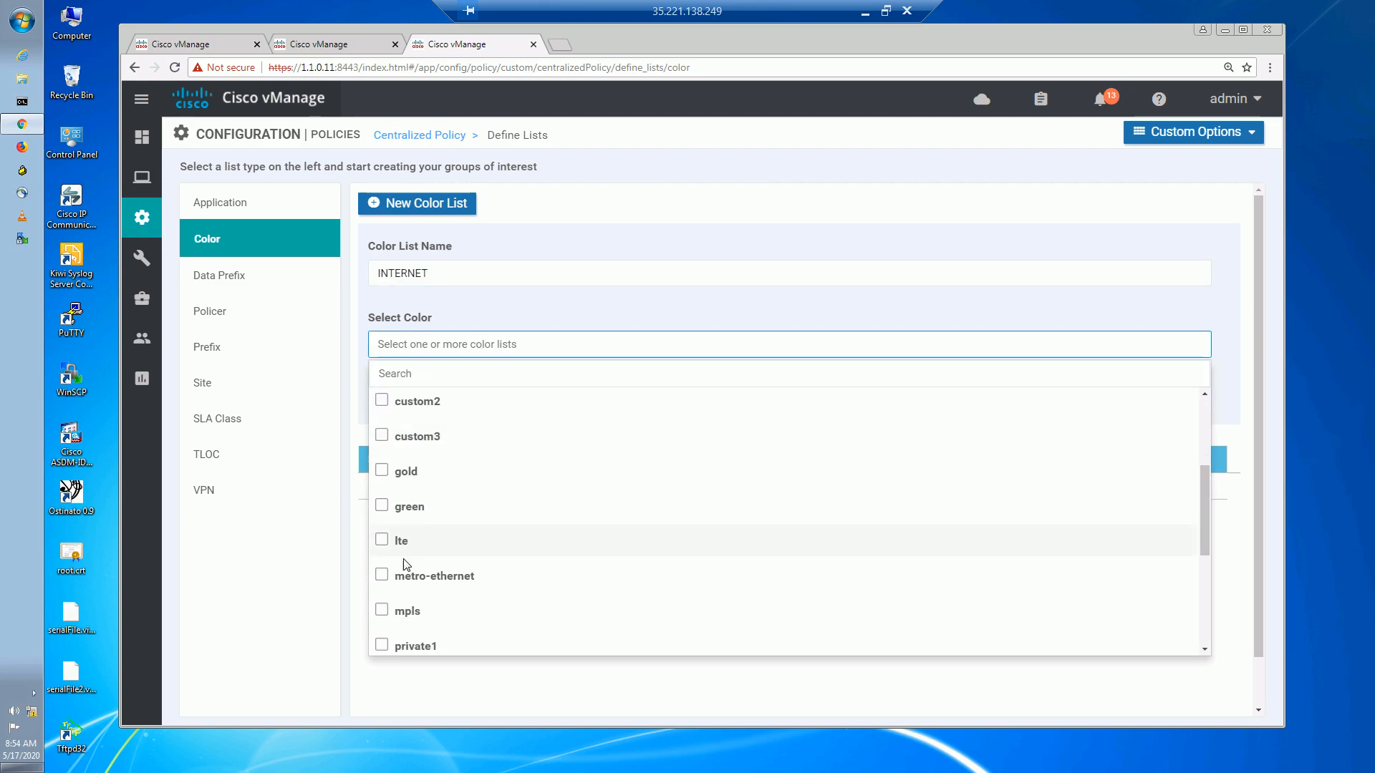
{"action": "scroll", "coordinate": [405, 562], "scroll_direction": "down", "scroll_amount": 2}
{"action": "scroll", "coordinate": [387, 569], "scroll_direction": "down", "scroll_amount": 2}
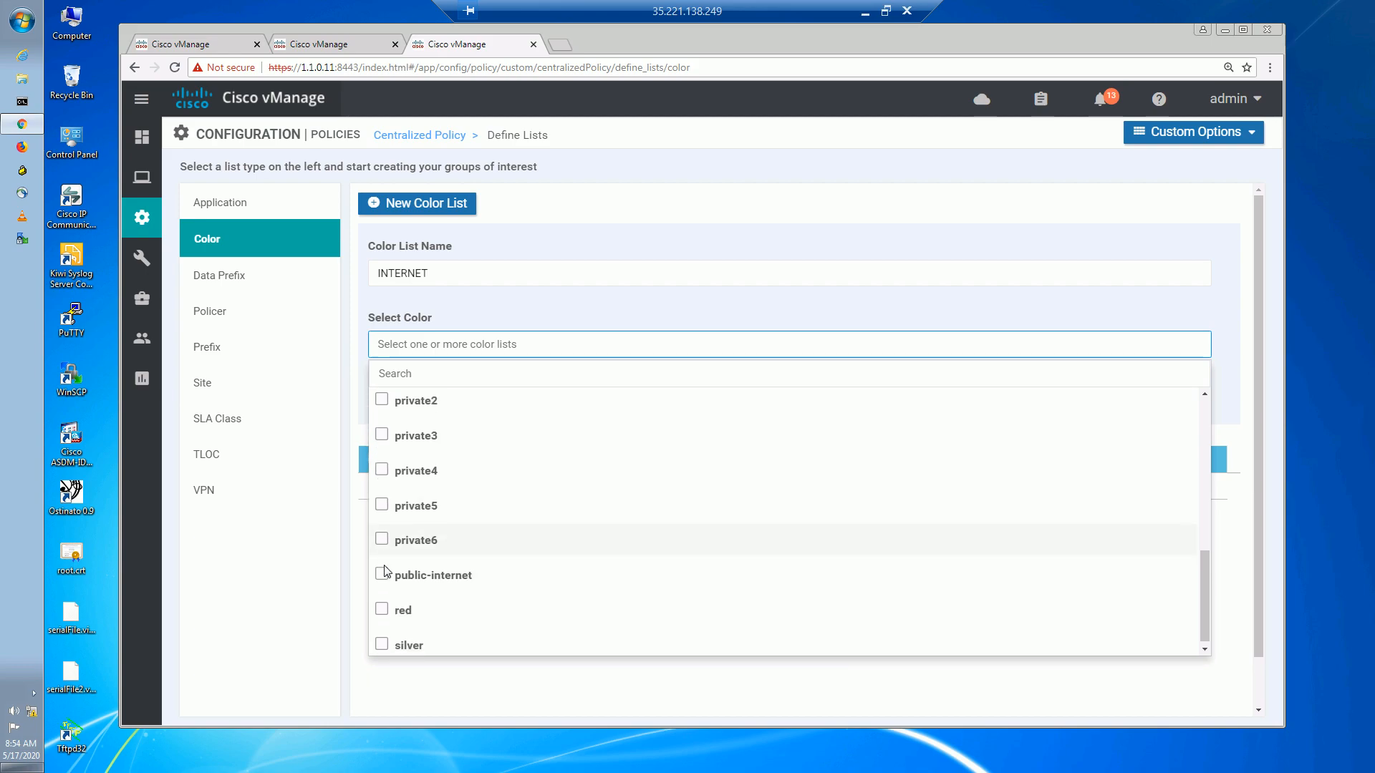
{"action": "left_click", "coordinate": [382, 576]}
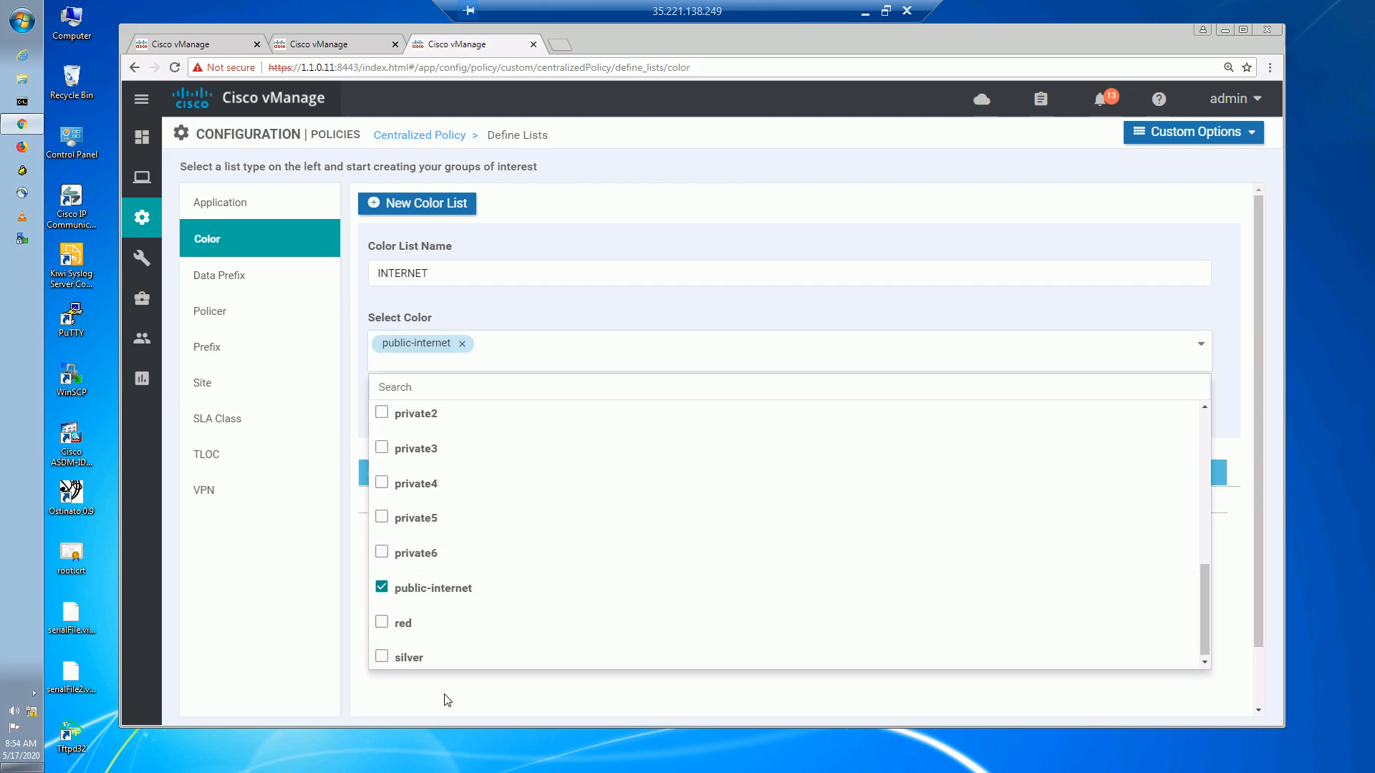
{"action": "left_click", "coordinate": [448, 701]}
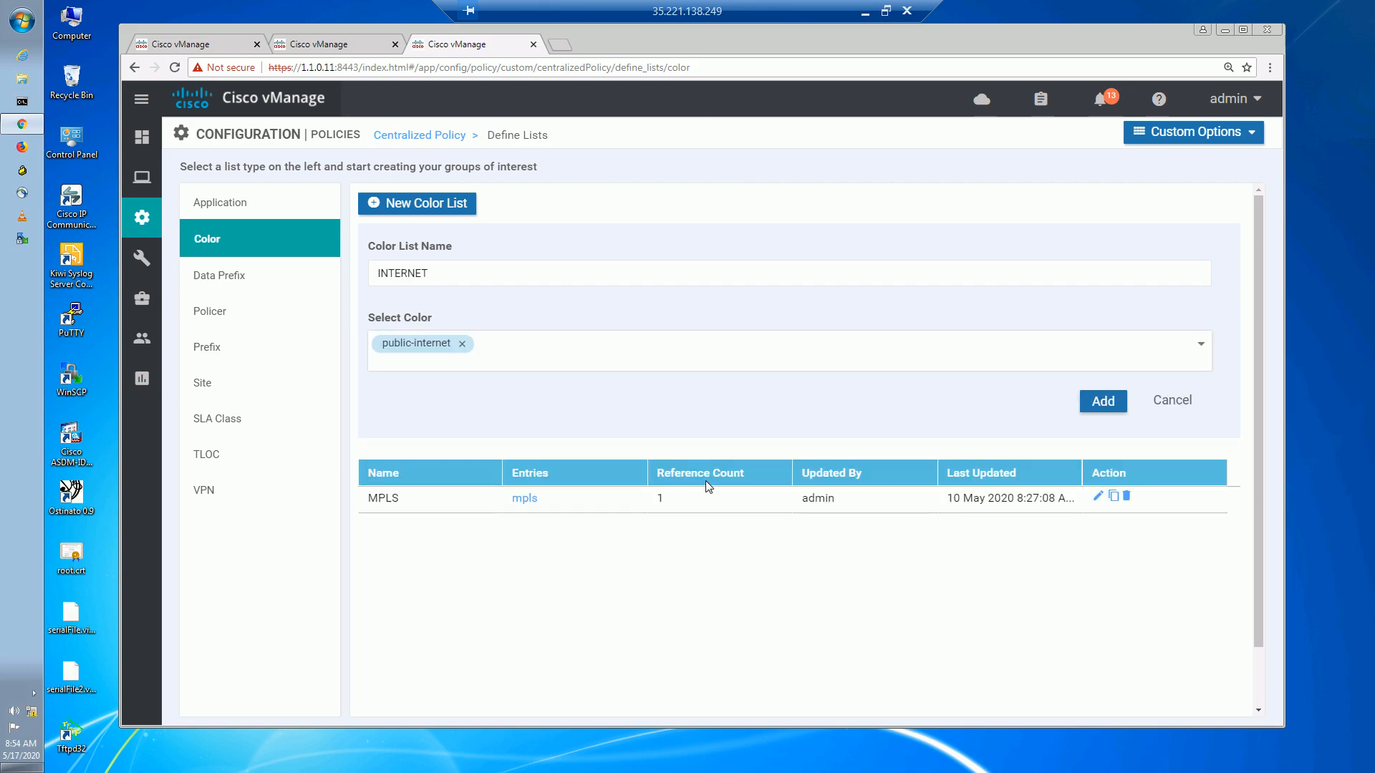
{"action": "left_click", "coordinate": [1099, 406]}
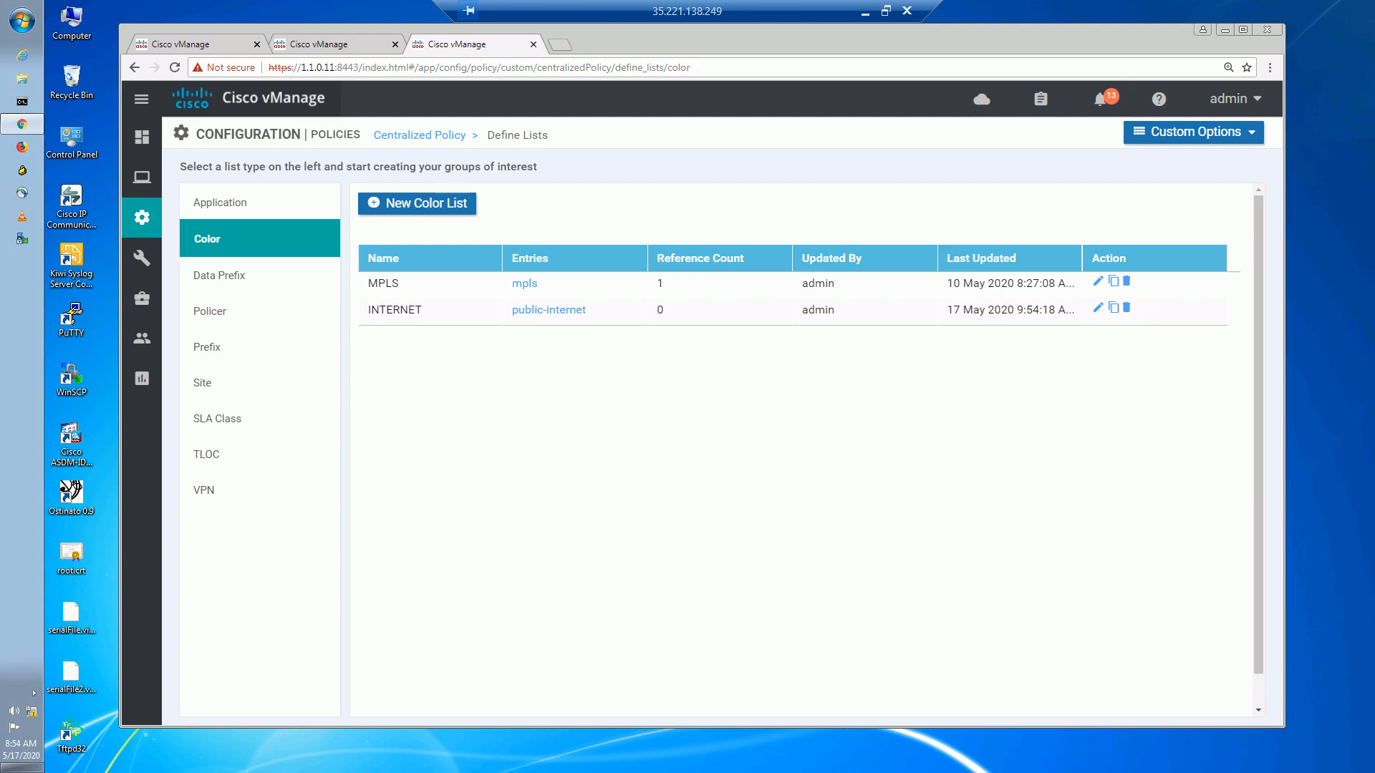
{"action": "left_click", "coordinate": [412, 136]}
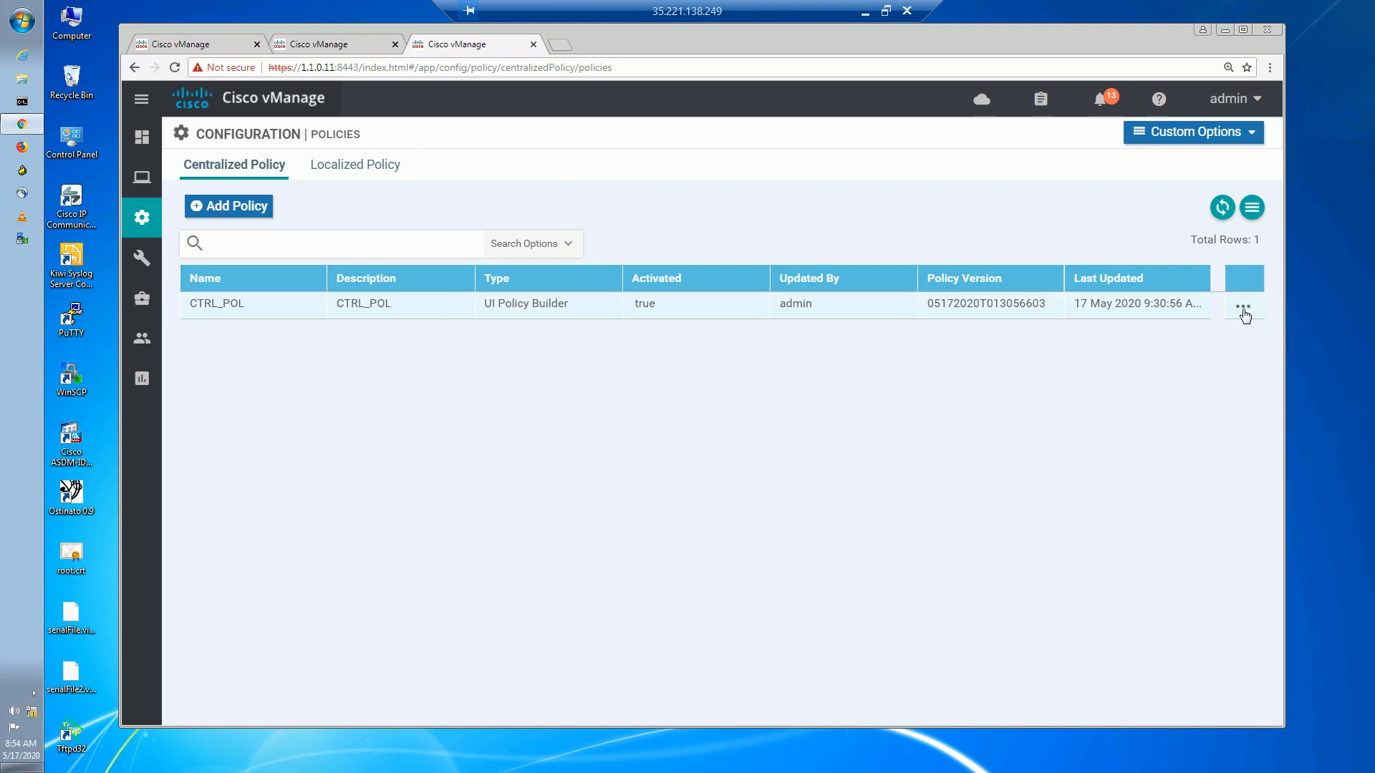
Edit the CTRL_POL centralized policy and go to its Topology step.
{"action": "left_click", "coordinate": [1243, 308]}
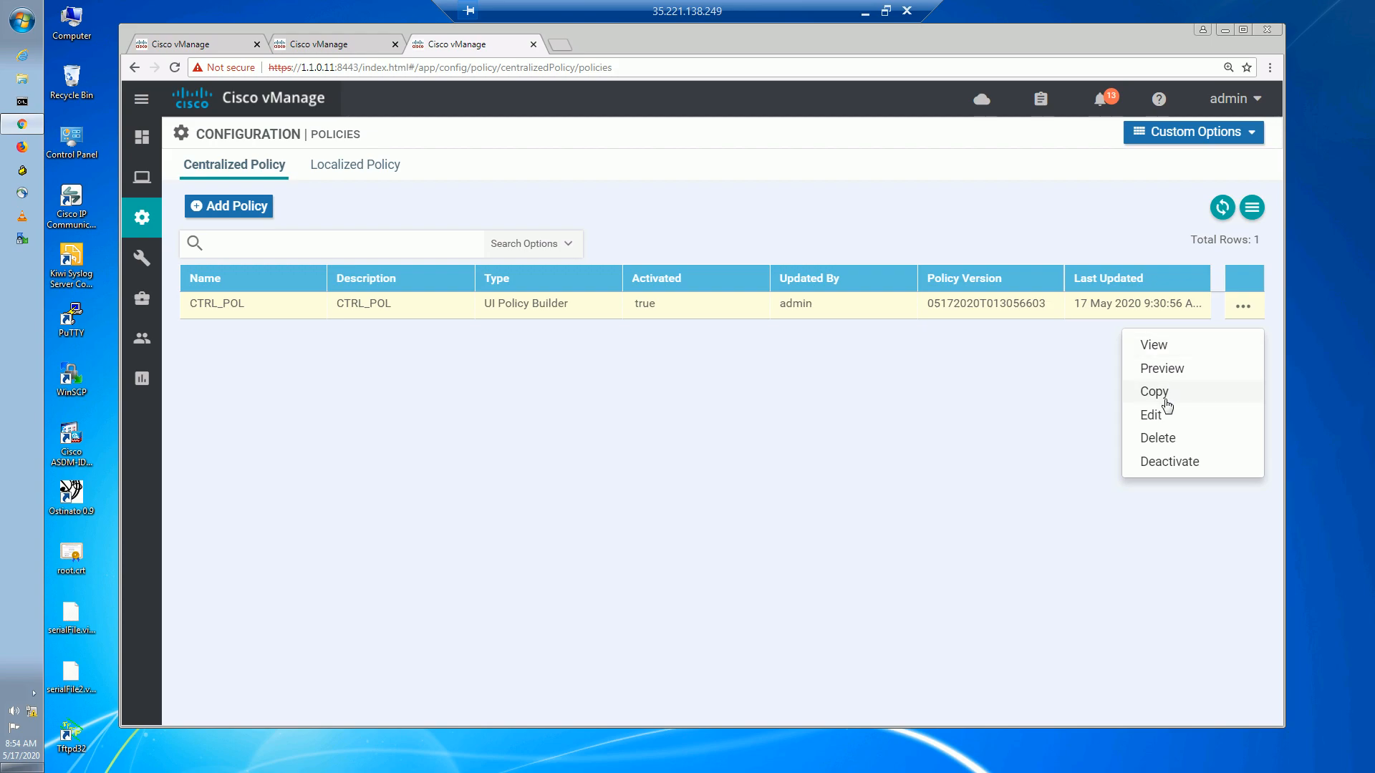
{"action": "left_click", "coordinate": [1159, 421]}
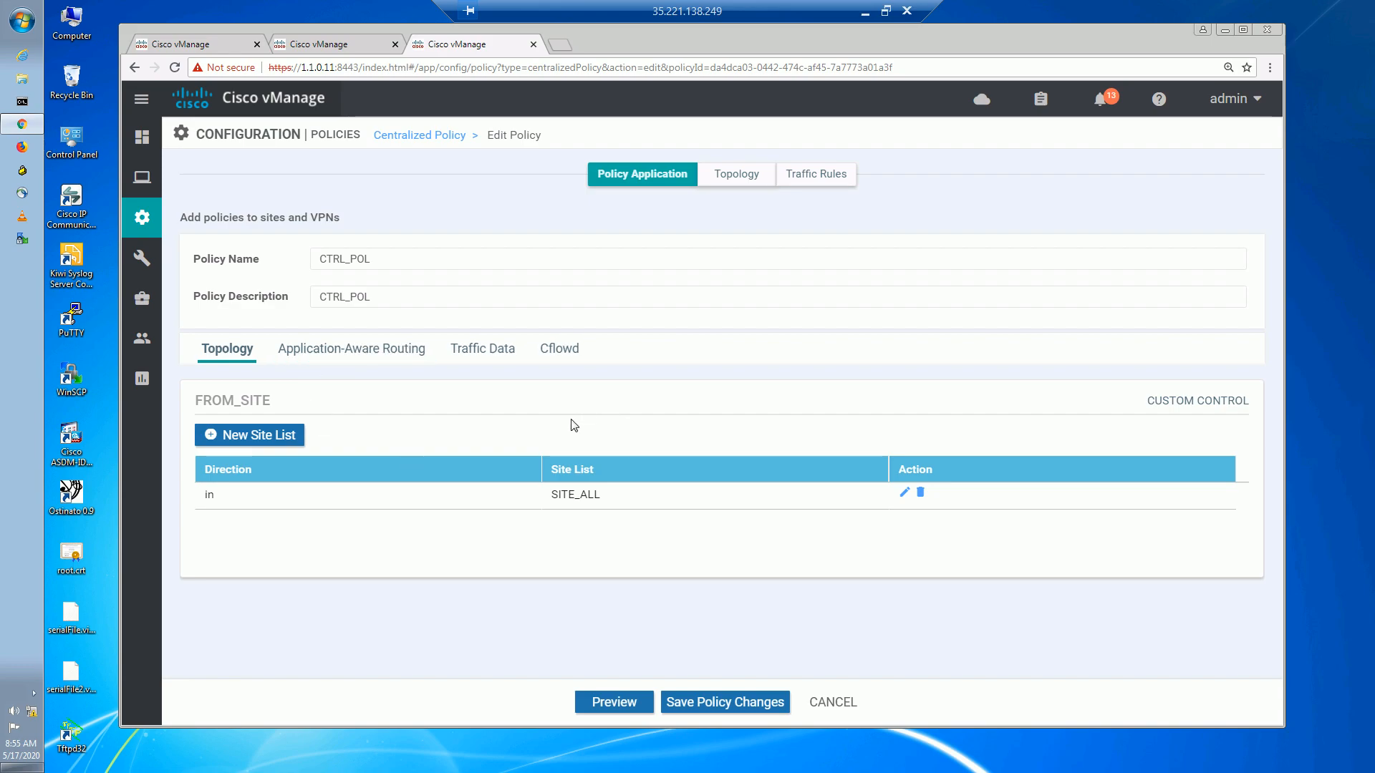
{"action": "left_click", "coordinate": [736, 174]}
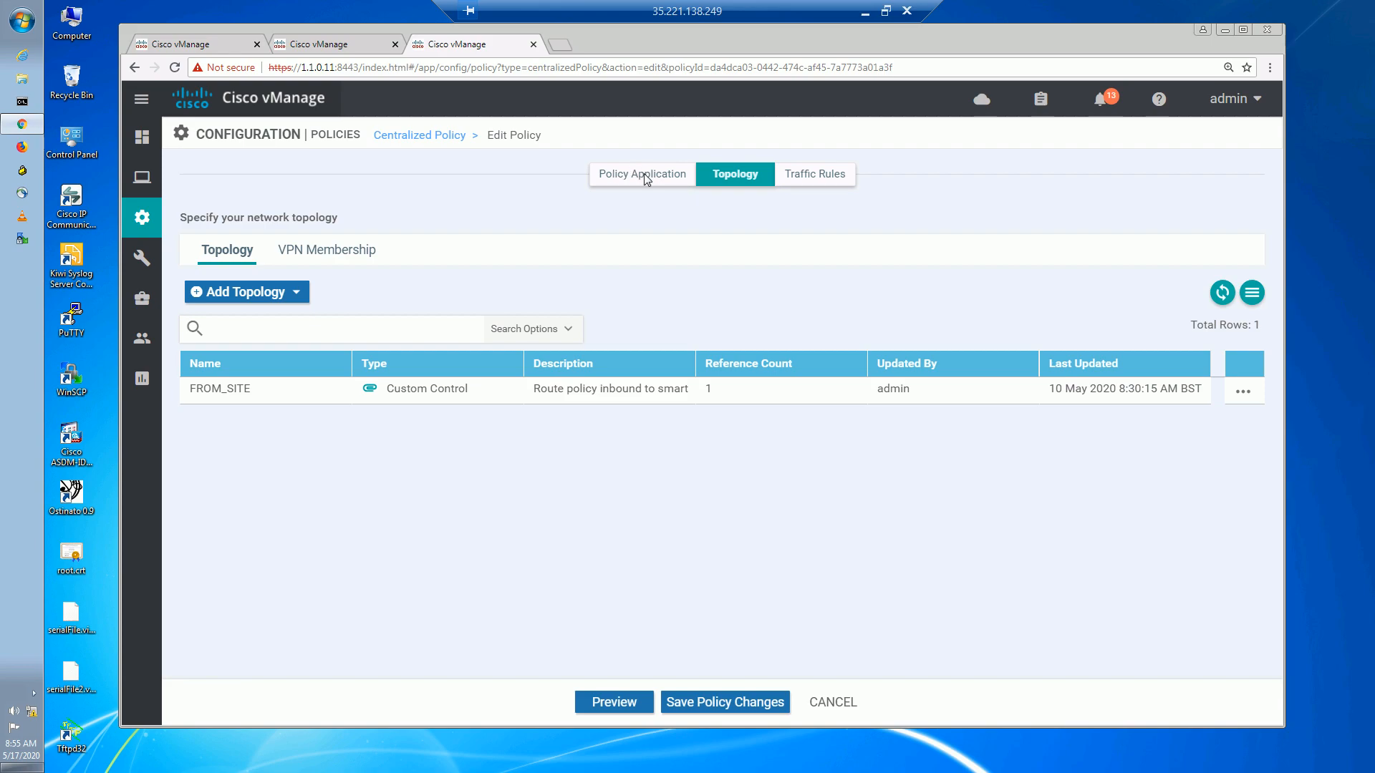
Add a Custom Control (Route & TLOC) topology named TO_SITE with description TO_SITE.
{"action": "left_click", "coordinate": [300, 298]}
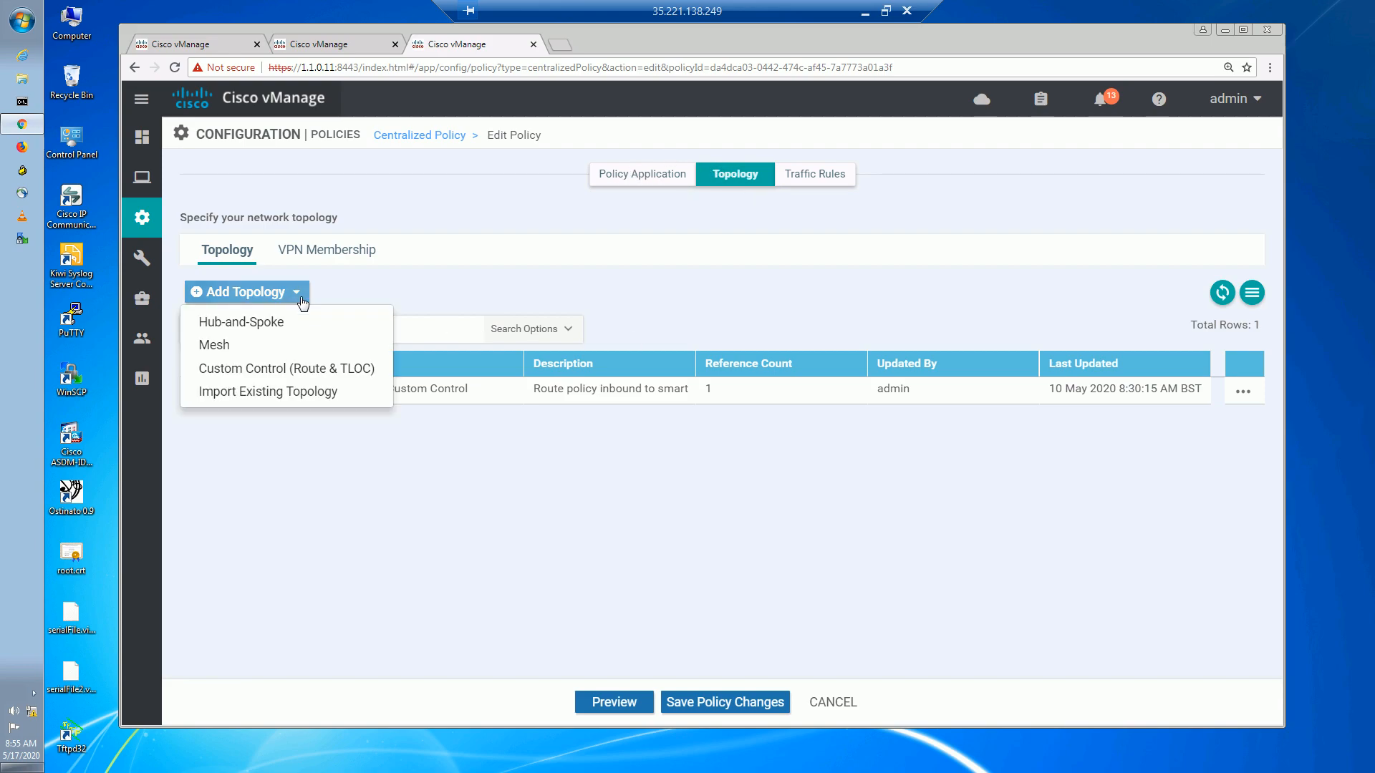
{"action": "left_click", "coordinate": [305, 371]}
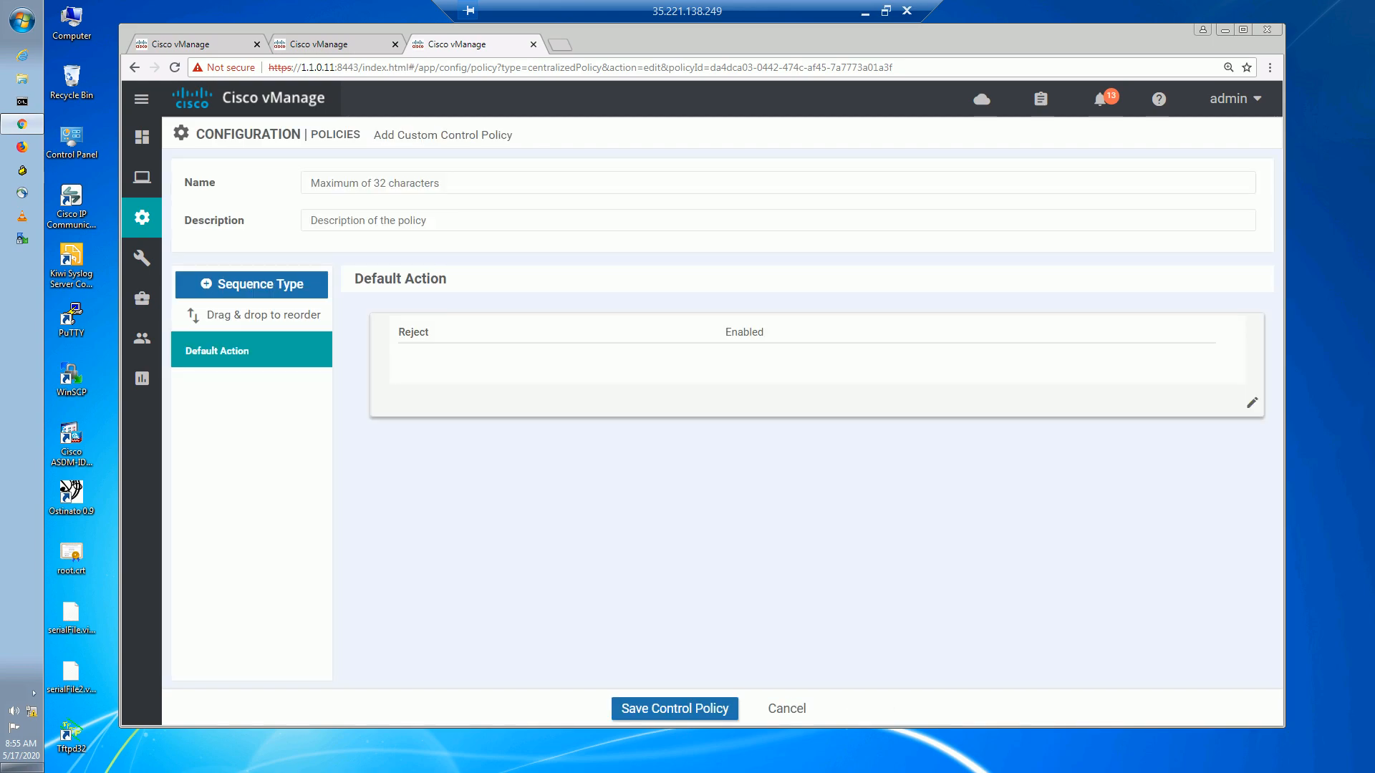
{"action": "left_click", "coordinate": [396, 184]}
{"action": "type", "text": "TO"}
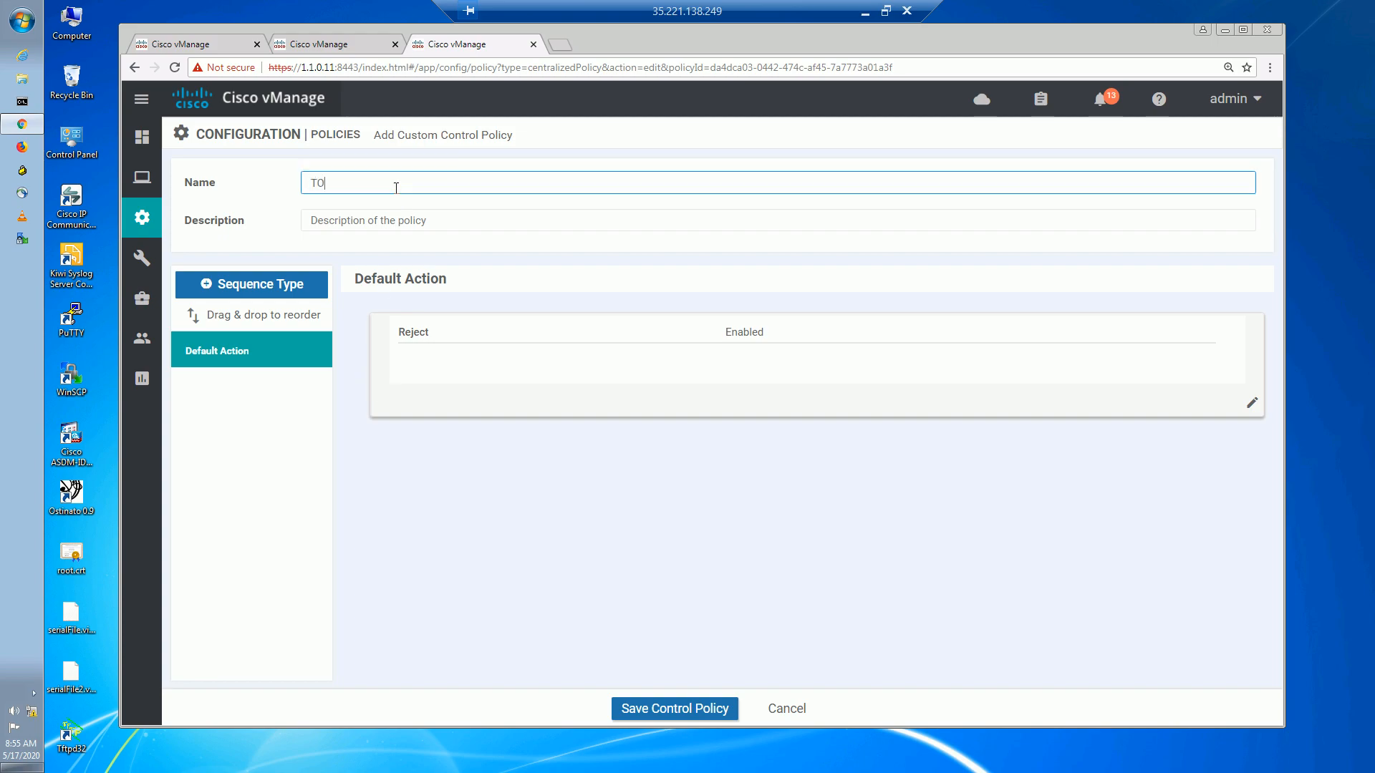
{"action": "type", "text": "_OUT"}
{"action": "key", "text": "BackSpace"}
{"action": "key", "text": "BackSpace"}
{"action": "key", "text": "BackSpace"}
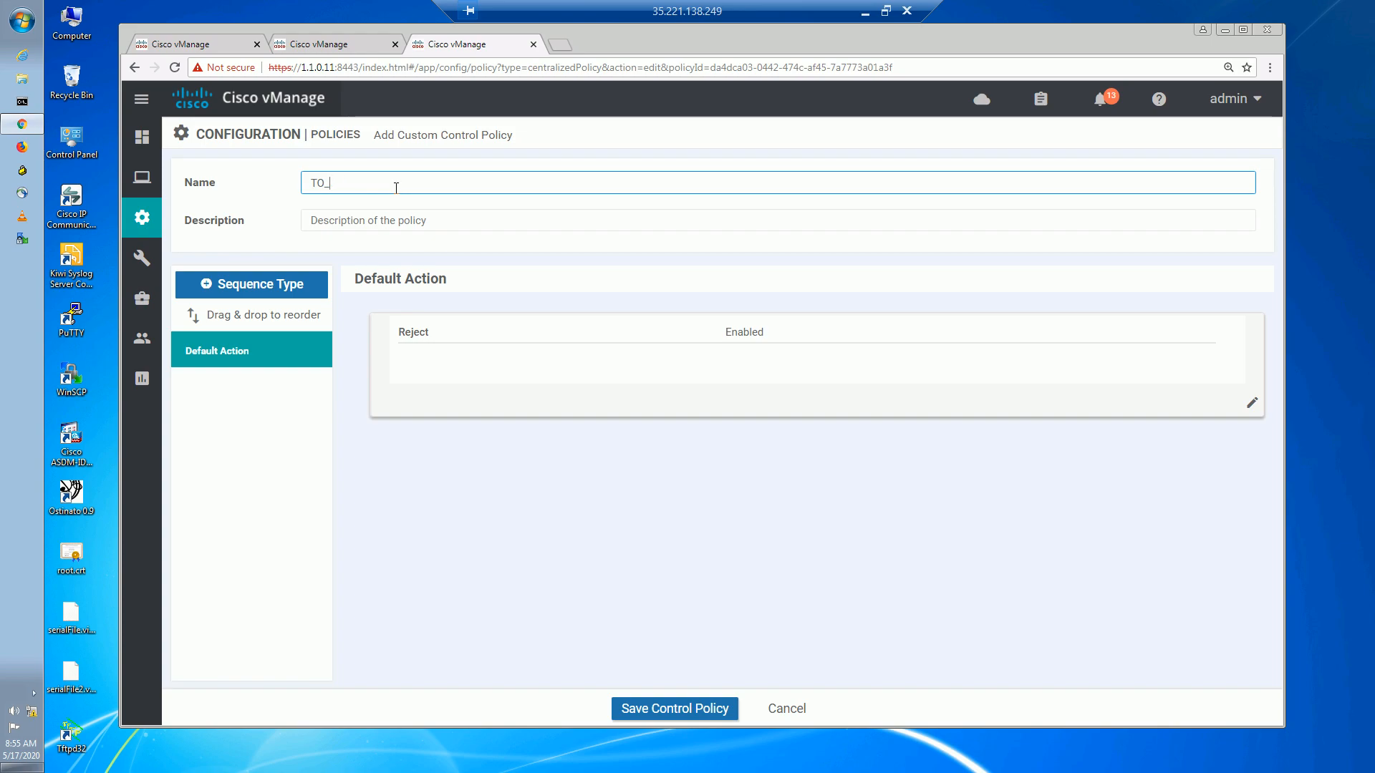
{"action": "type", "text": "SITE"}
{"action": "left_click_drag", "start_coordinate": [396, 188], "coordinate": [292, 167]}
{"action": "key", "text": "ctrl+c"}
{"action": "left_click", "coordinate": [449, 220]}
{"action": "key", "text": "ctrl+v"}
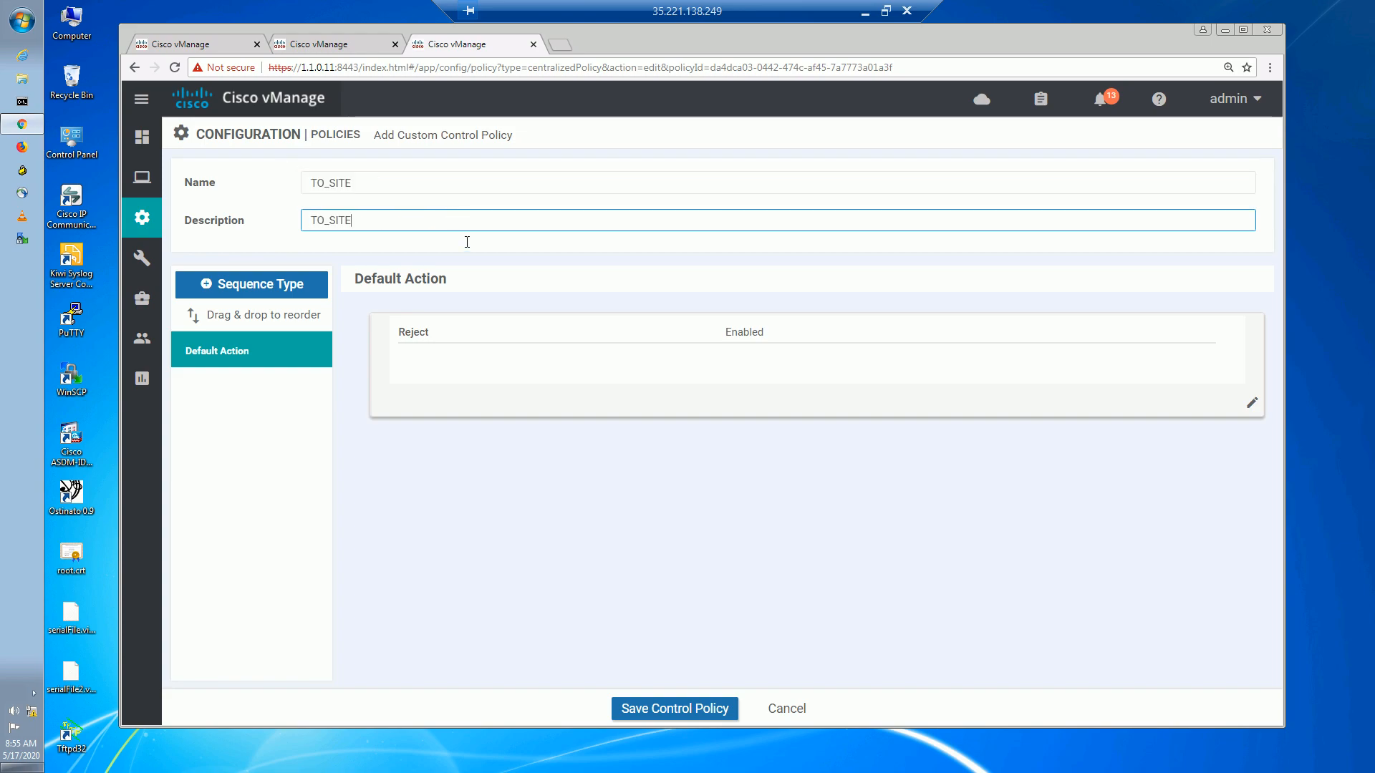
{"action": "left_click", "coordinate": [577, 559]}
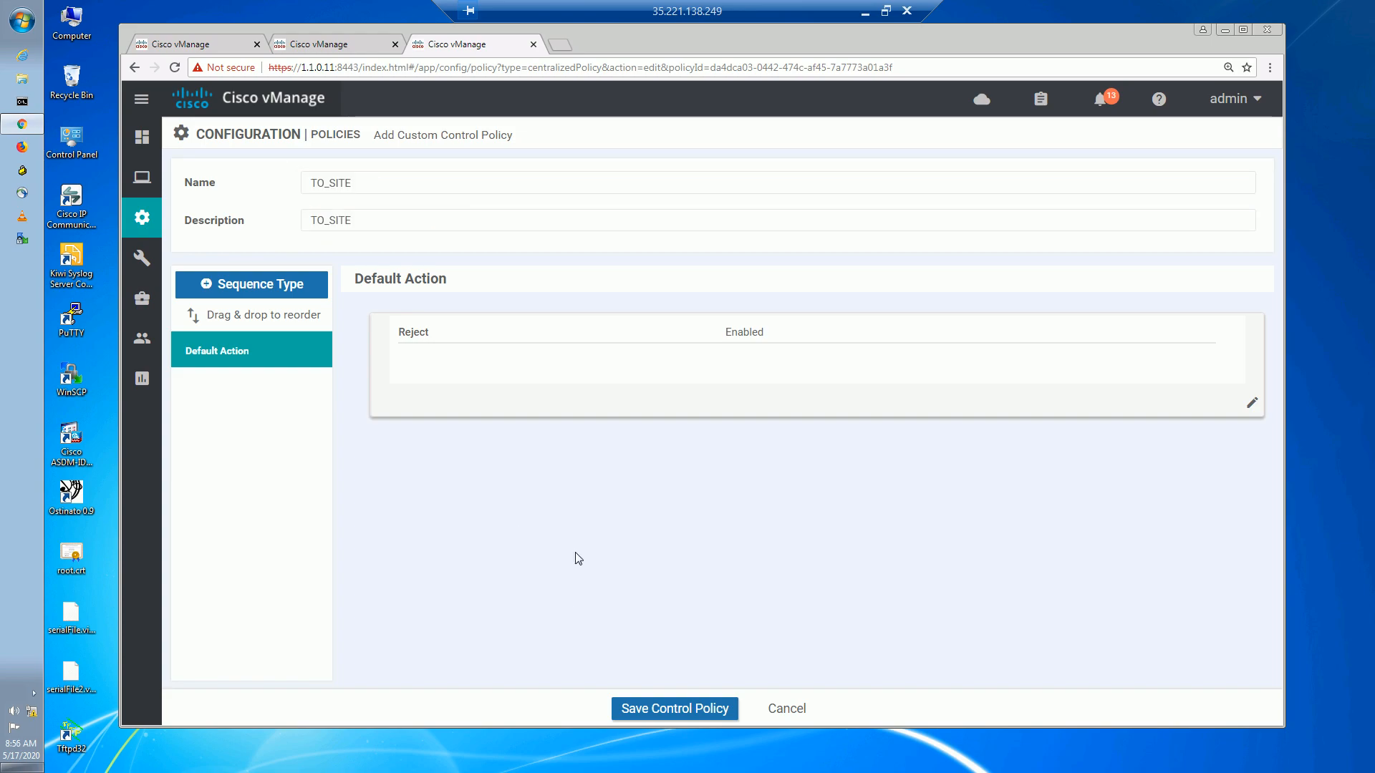
Add a Route sequence to TO_SITE with a rule matching the MPLS color list.
{"action": "left_click", "coordinate": [243, 286]}
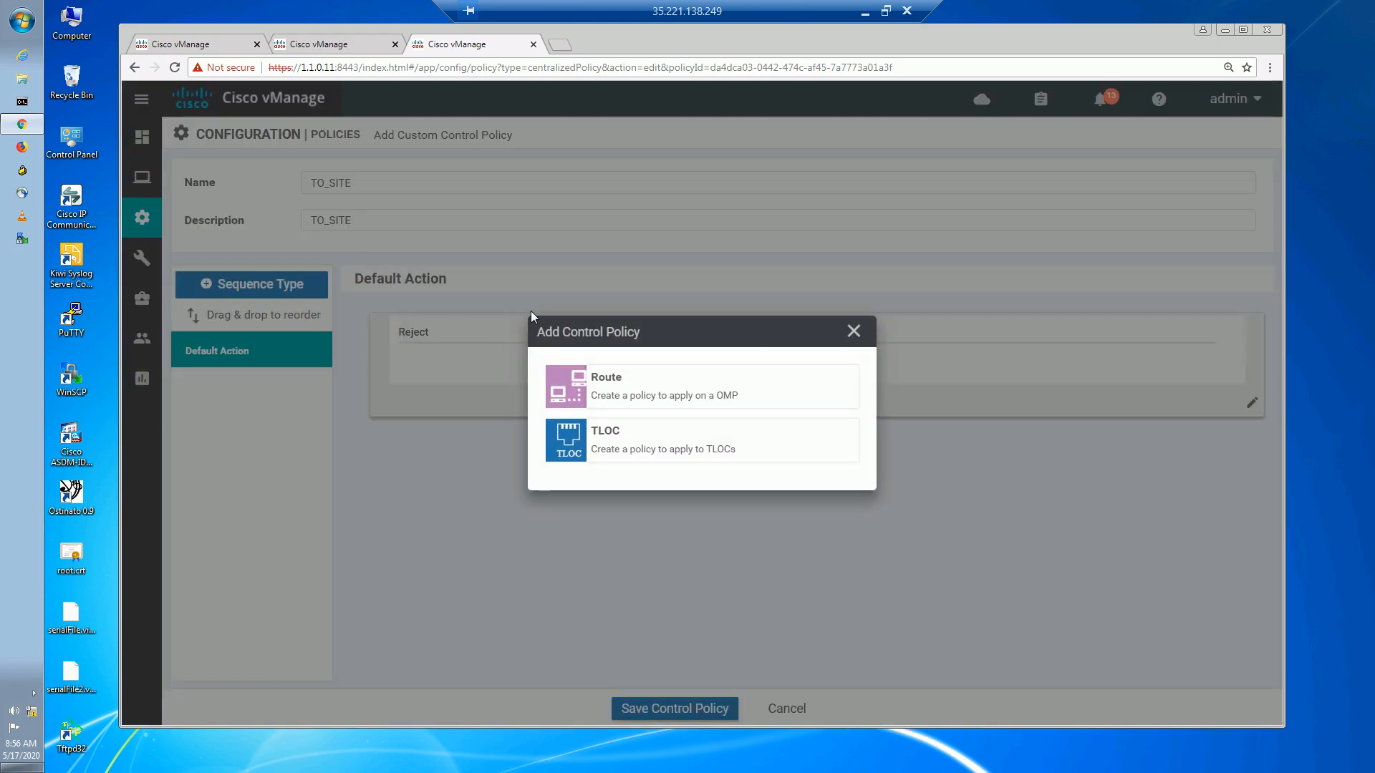
{"action": "left_click", "coordinate": [614, 384]}
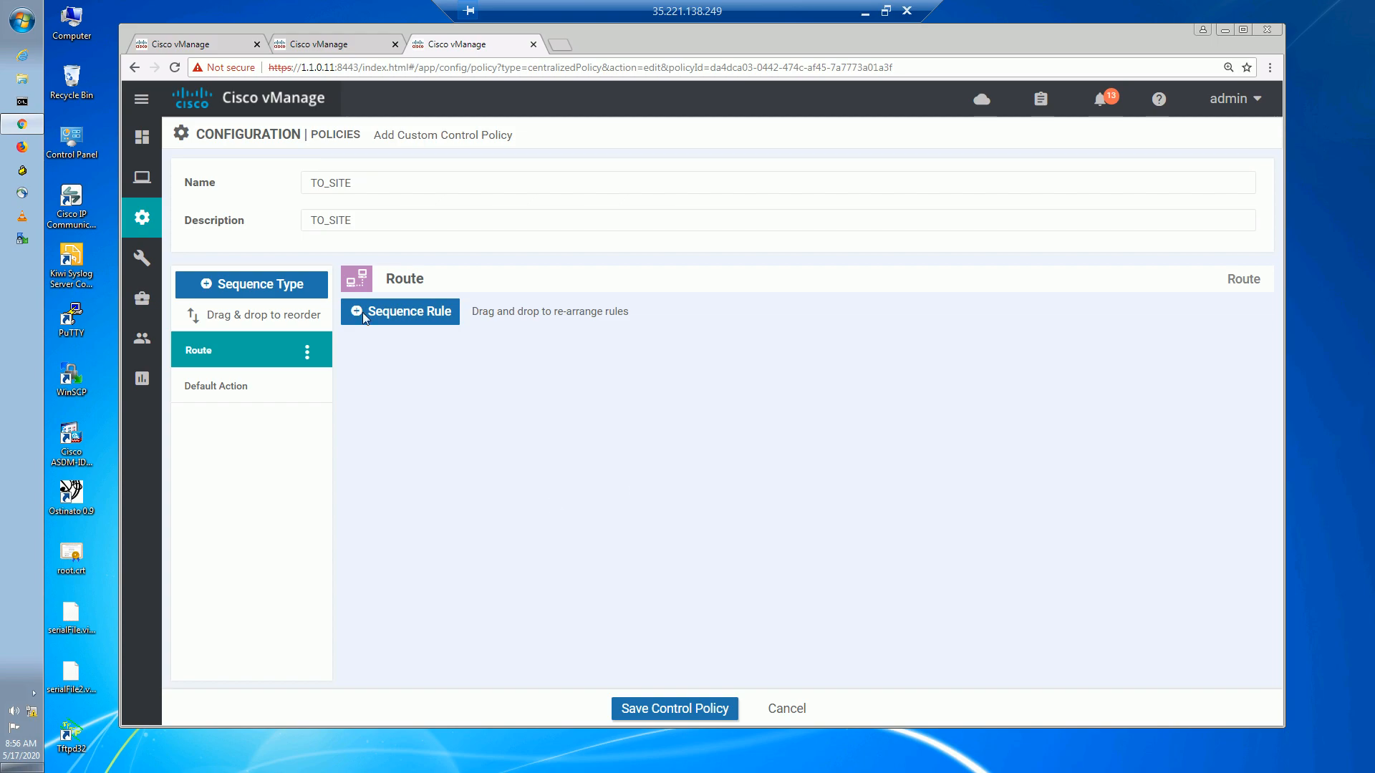
{"action": "left_click", "coordinate": [382, 309]}
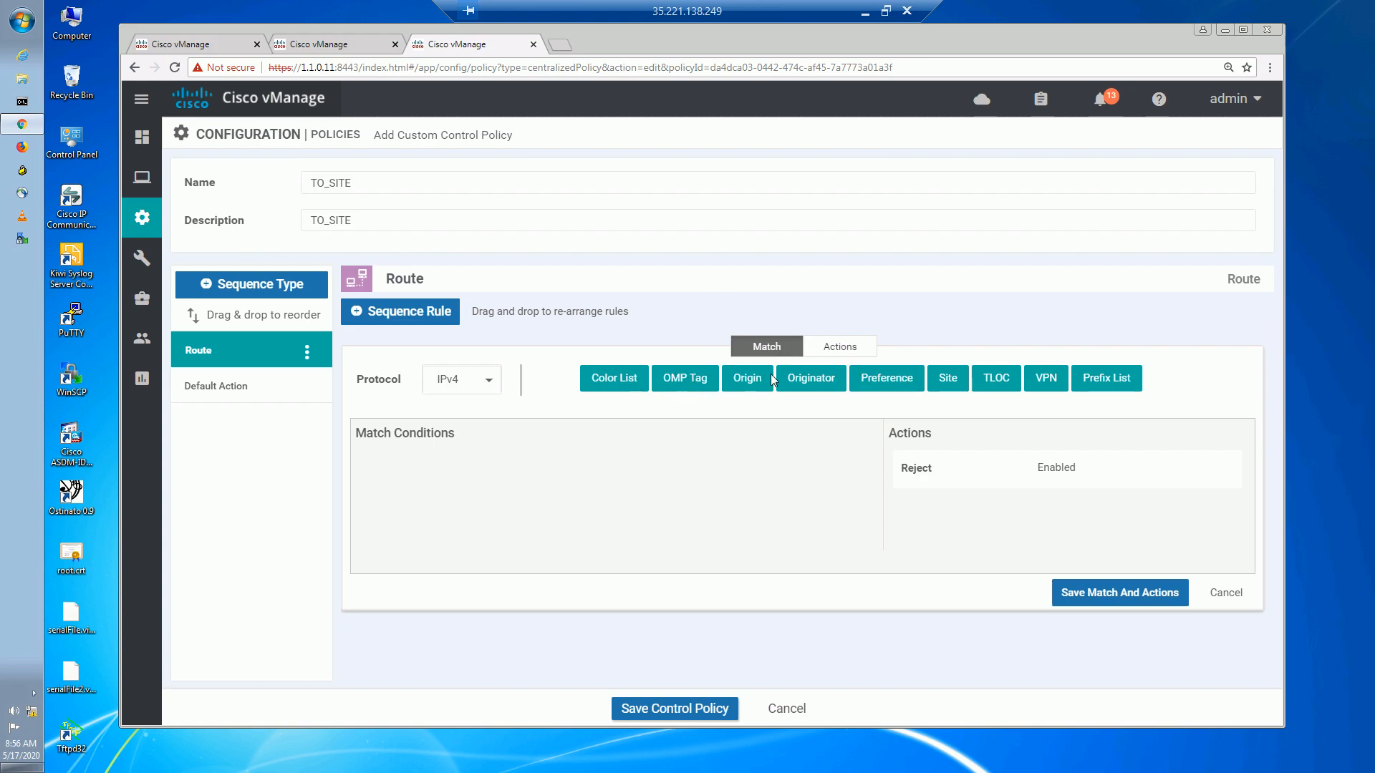
{"action": "left_click", "coordinate": [630, 383]}
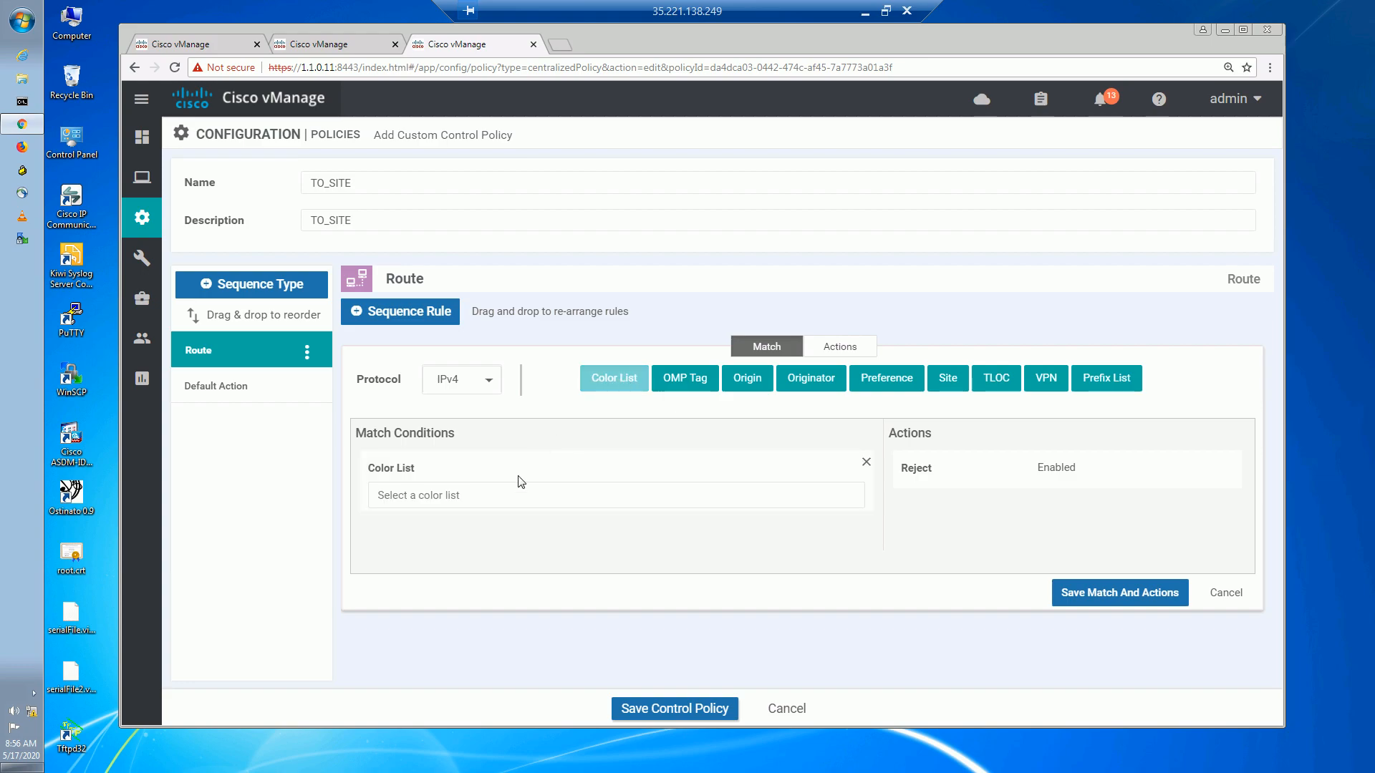
{"action": "left_click", "coordinate": [502, 493]}
{"action": "left_click", "coordinate": [424, 566]}
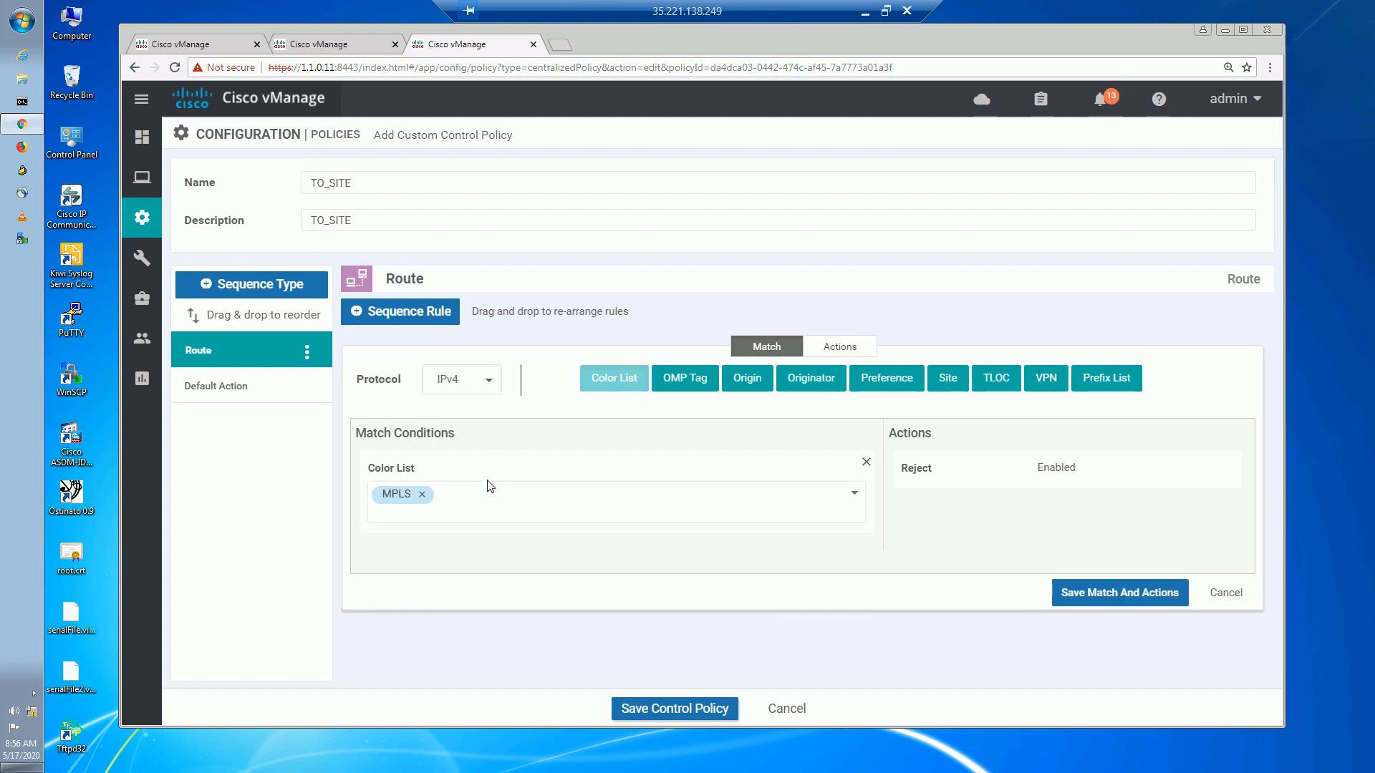
Make the rule accept with preference 200, save it, start a second rule, and minimise the remote desktop.
{"action": "left_click", "coordinate": [843, 348]}
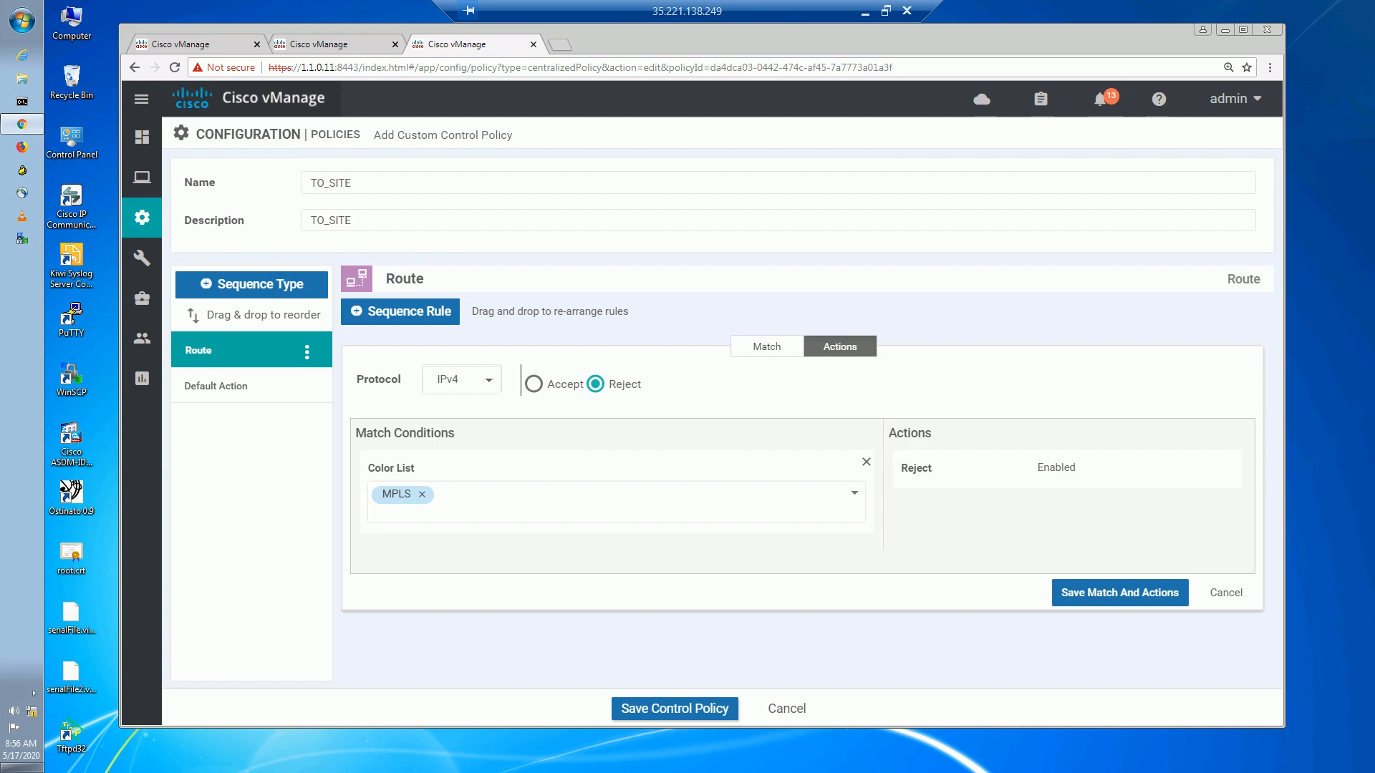
{"action": "left_click", "coordinate": [536, 385]}
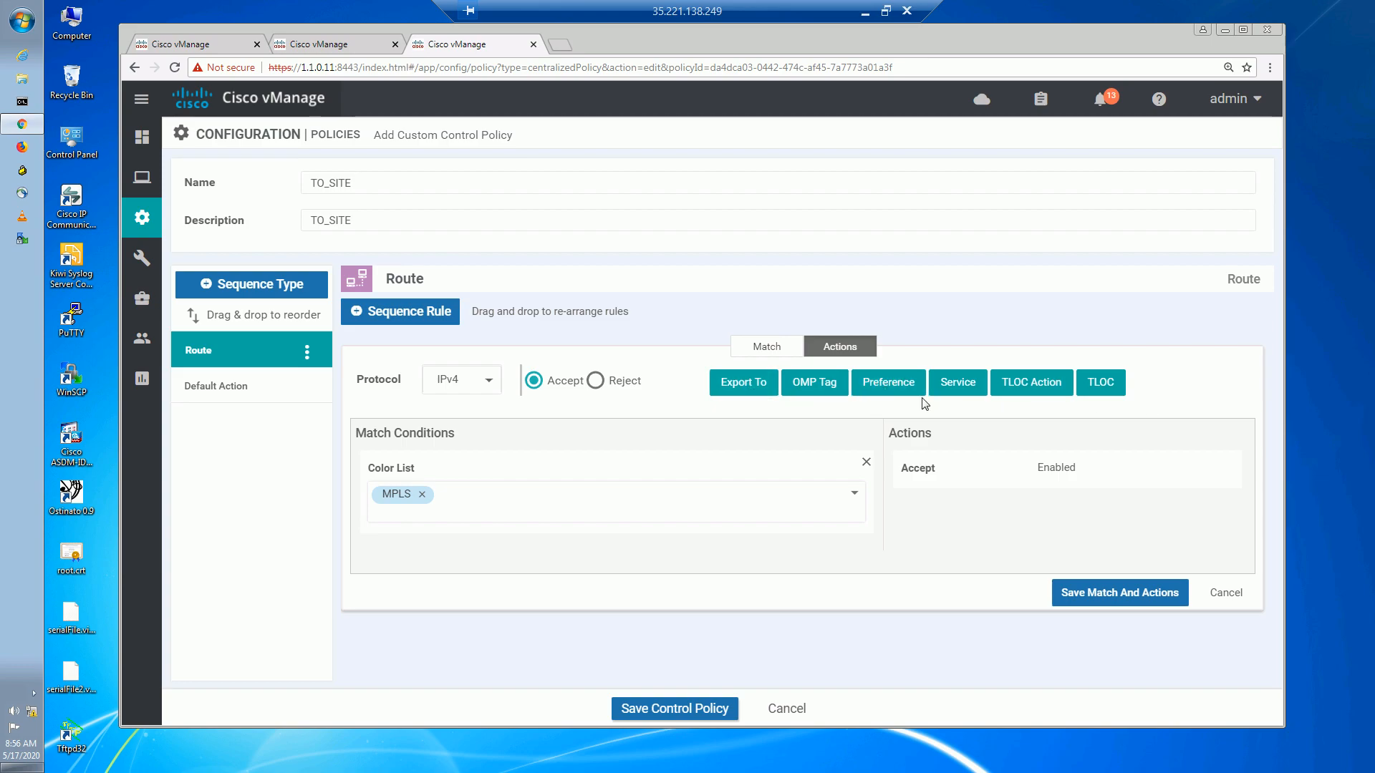
{"action": "left_click", "coordinate": [887, 384]}
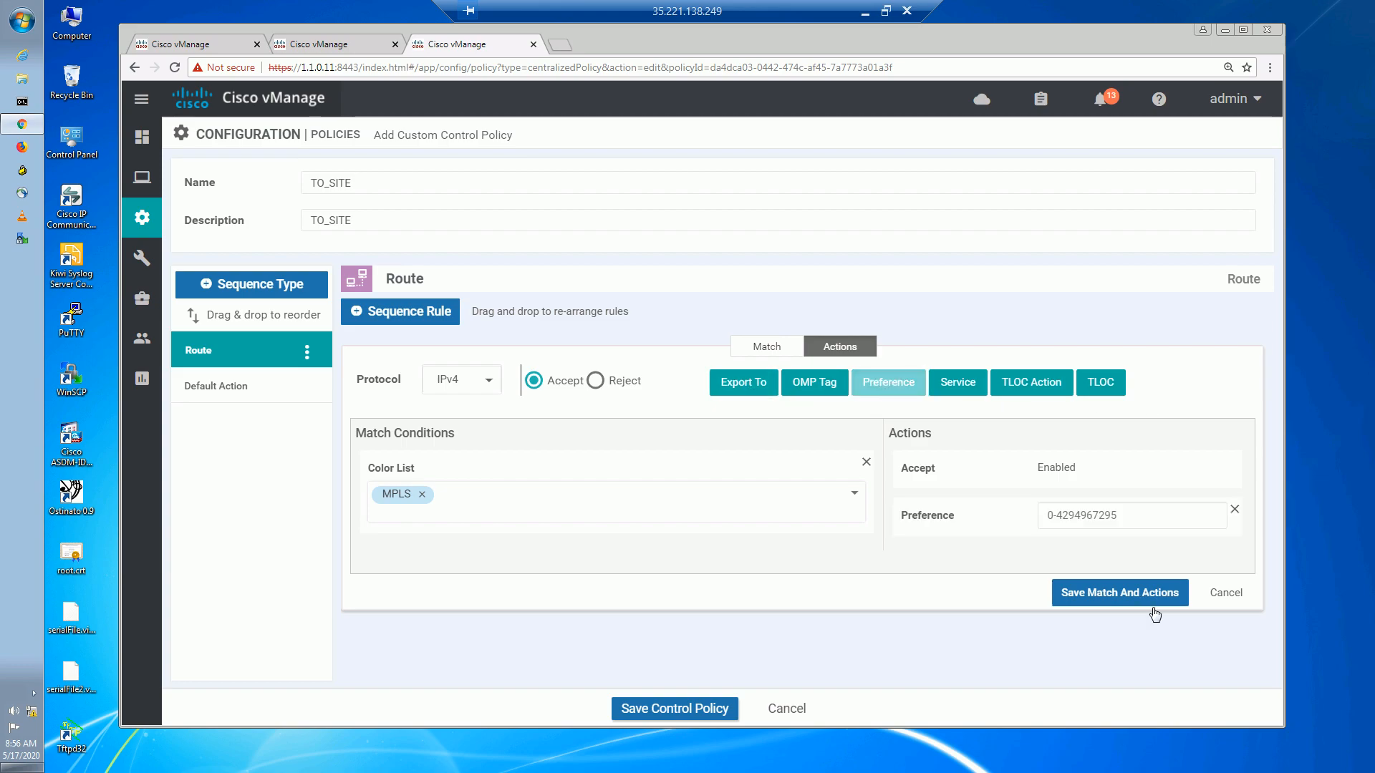
{"action": "left_click", "coordinate": [1104, 510]}
{"action": "type", "text": "200"}
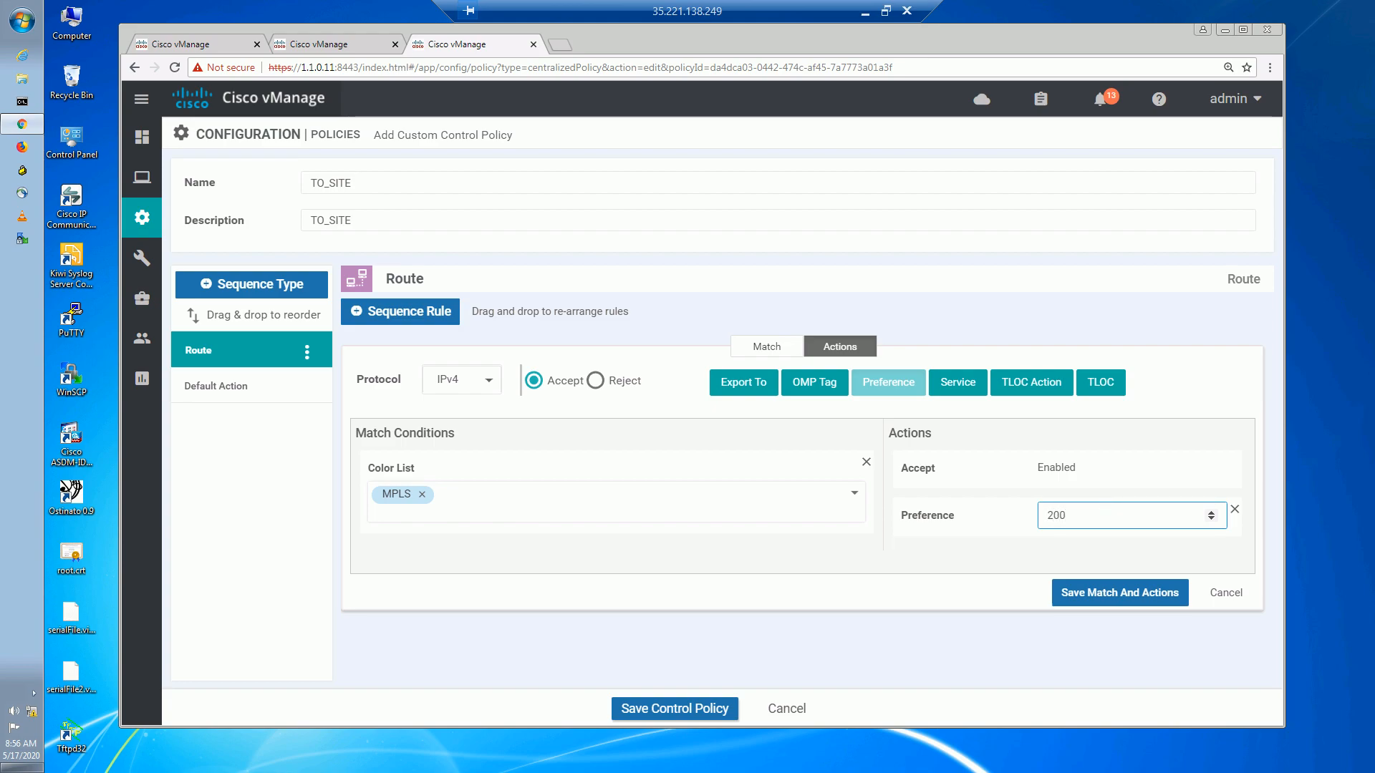
{"action": "left_click", "coordinate": [1092, 594]}
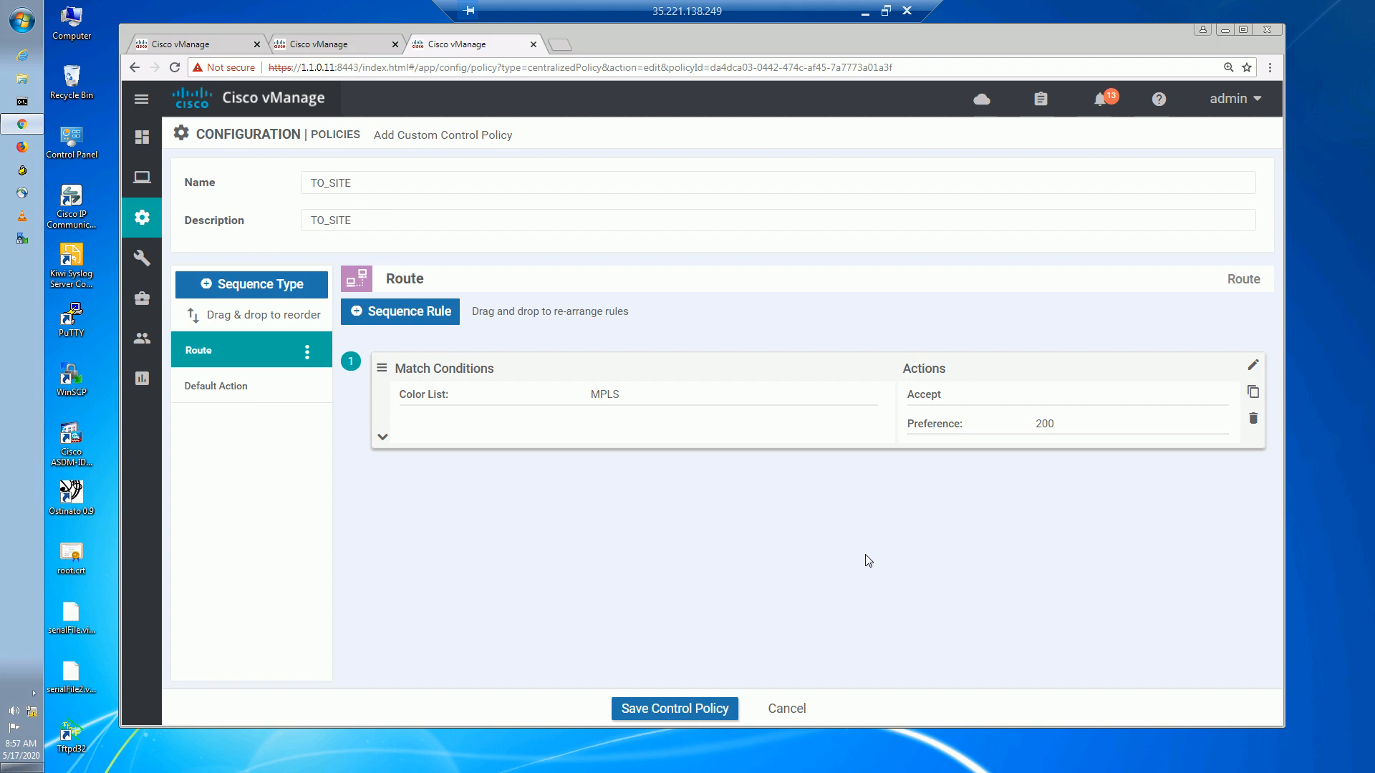
{"action": "left_click", "coordinate": [432, 315]}
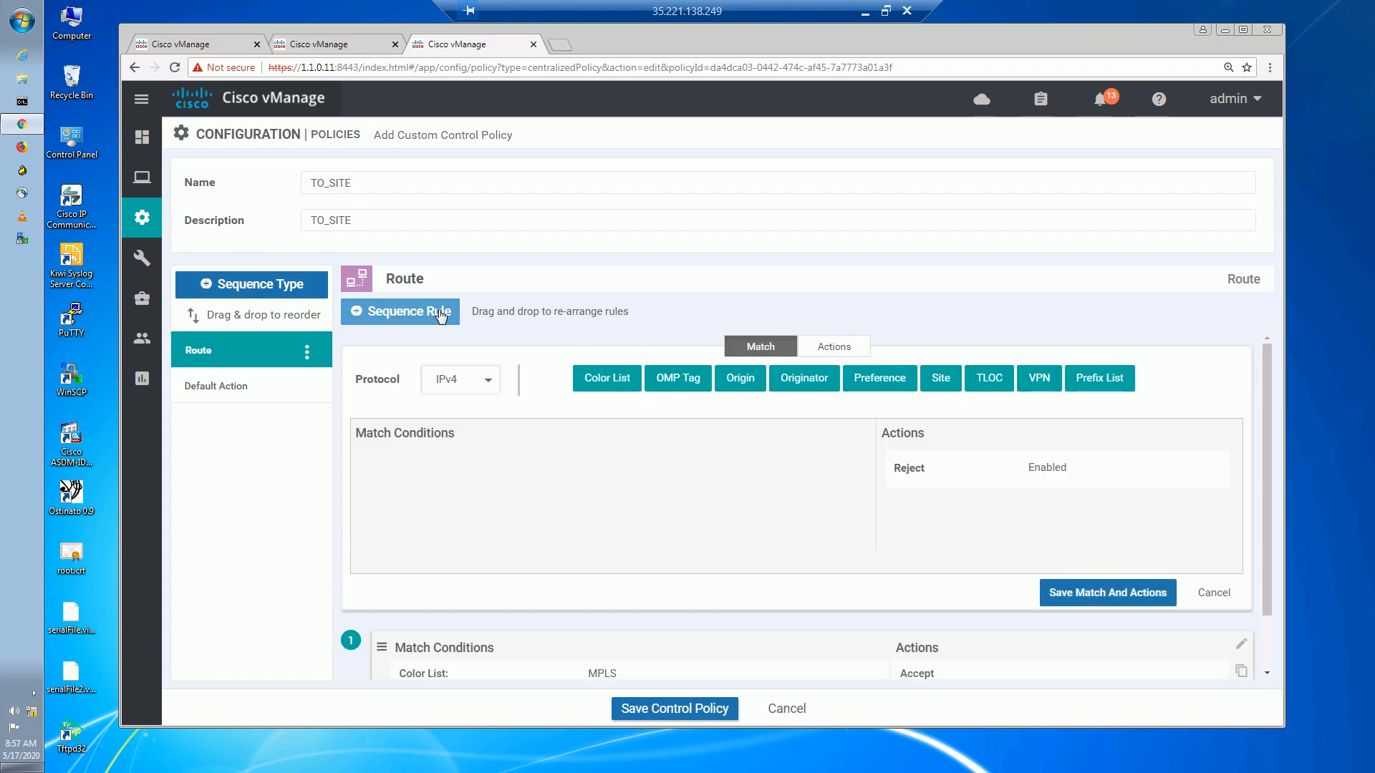
{"action": "left_click", "coordinate": [865, 11]}
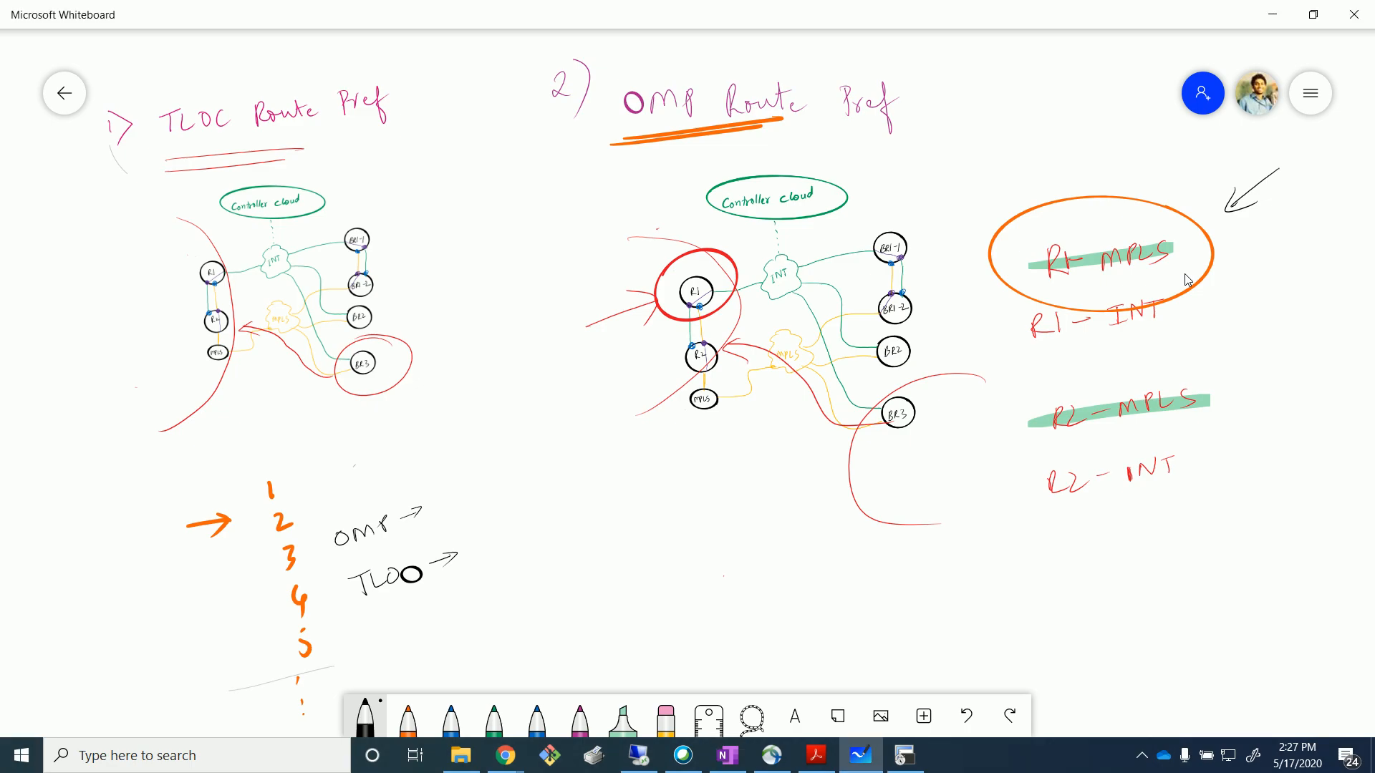
Circle R1 - INT and highlight the omp note in cyan, then return to vManage.
{"action": "left_click", "coordinate": [623, 718]}
{"action": "left_click", "coordinate": [623, 718]}
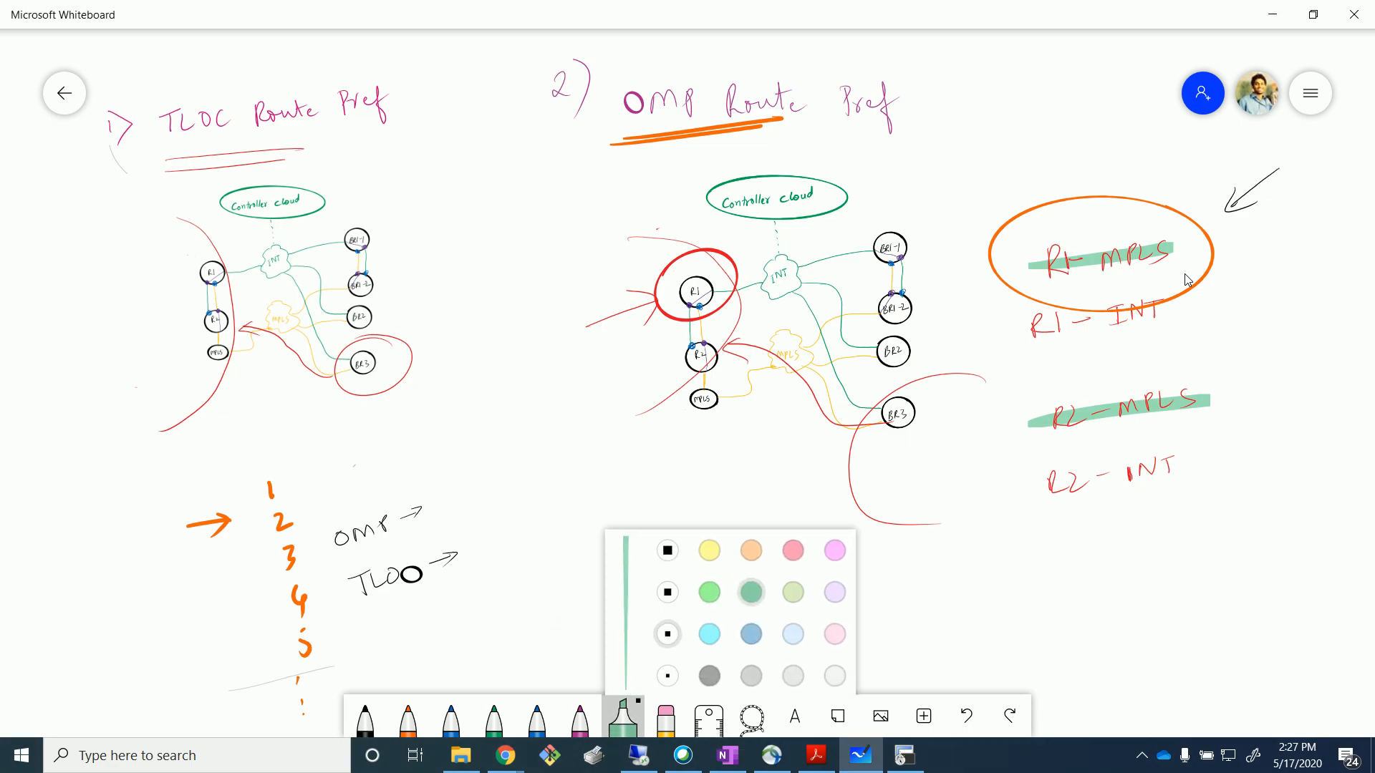
{"action": "left_click", "coordinate": [709, 630]}
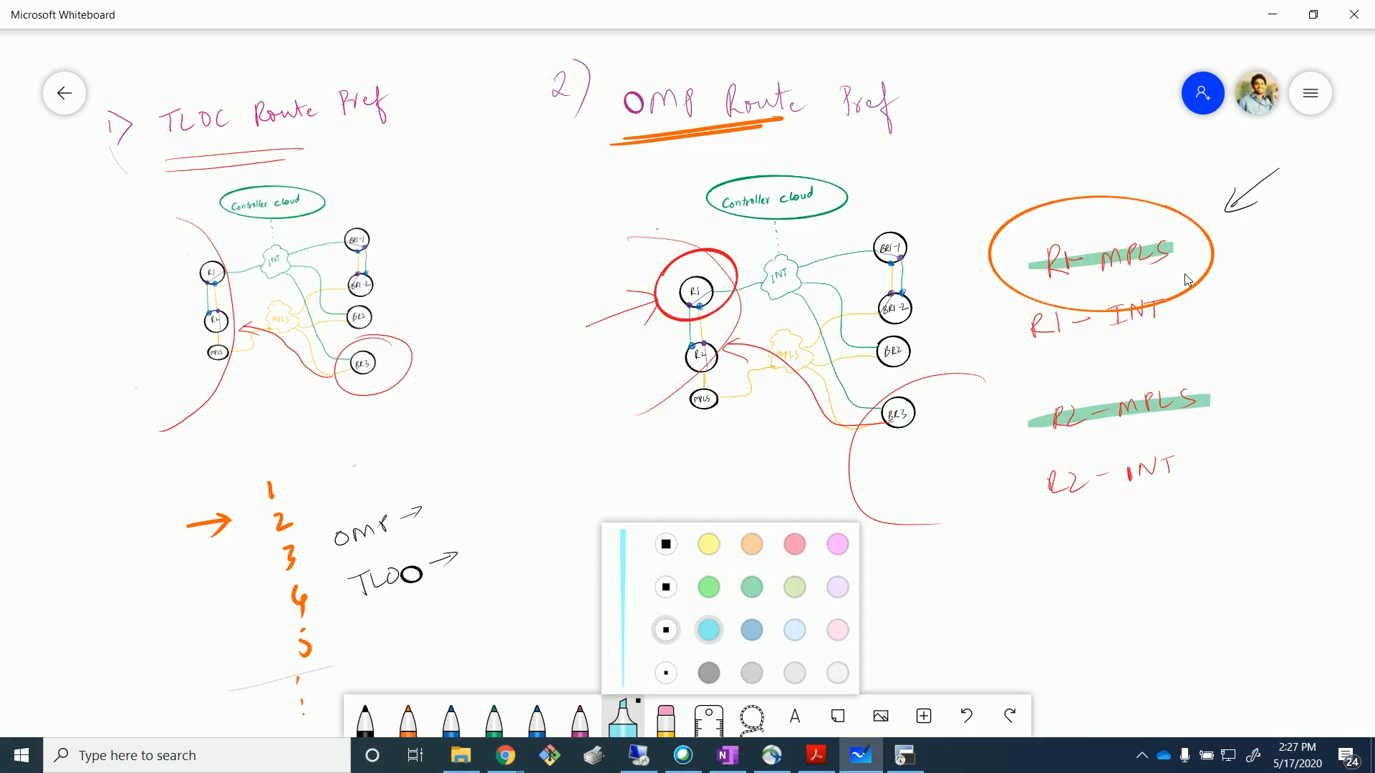
{"action": "mouse_move", "coordinate": [1182, 281]}
{"action": "left_mouse_down"}
{"action": "mouse_move", "coordinate": [1002, 358]}
{"action": "mouse_move", "coordinate": [1192, 285]}
{"action": "left_mouse_up"}
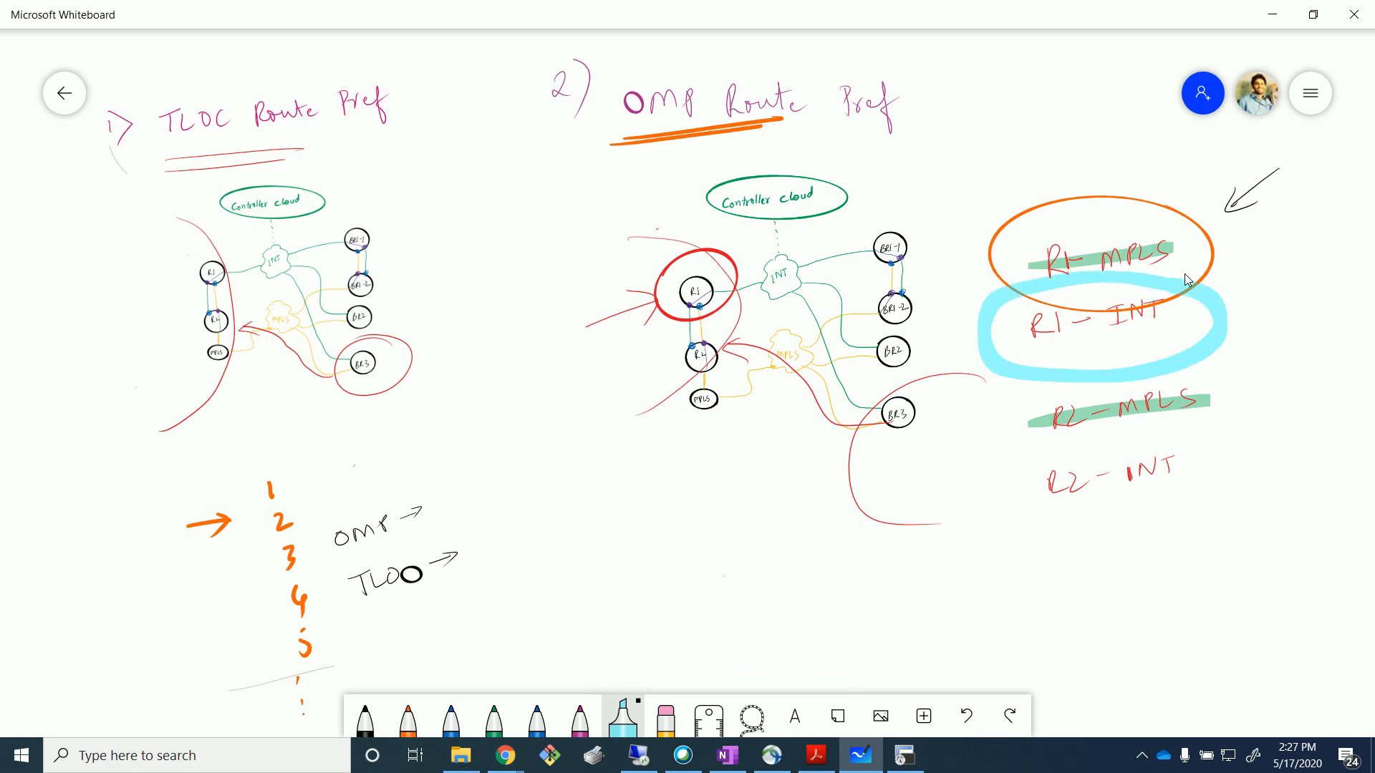
{"action": "left_click_drag", "start_coordinate": [316, 548], "coordinate": [426, 522]}
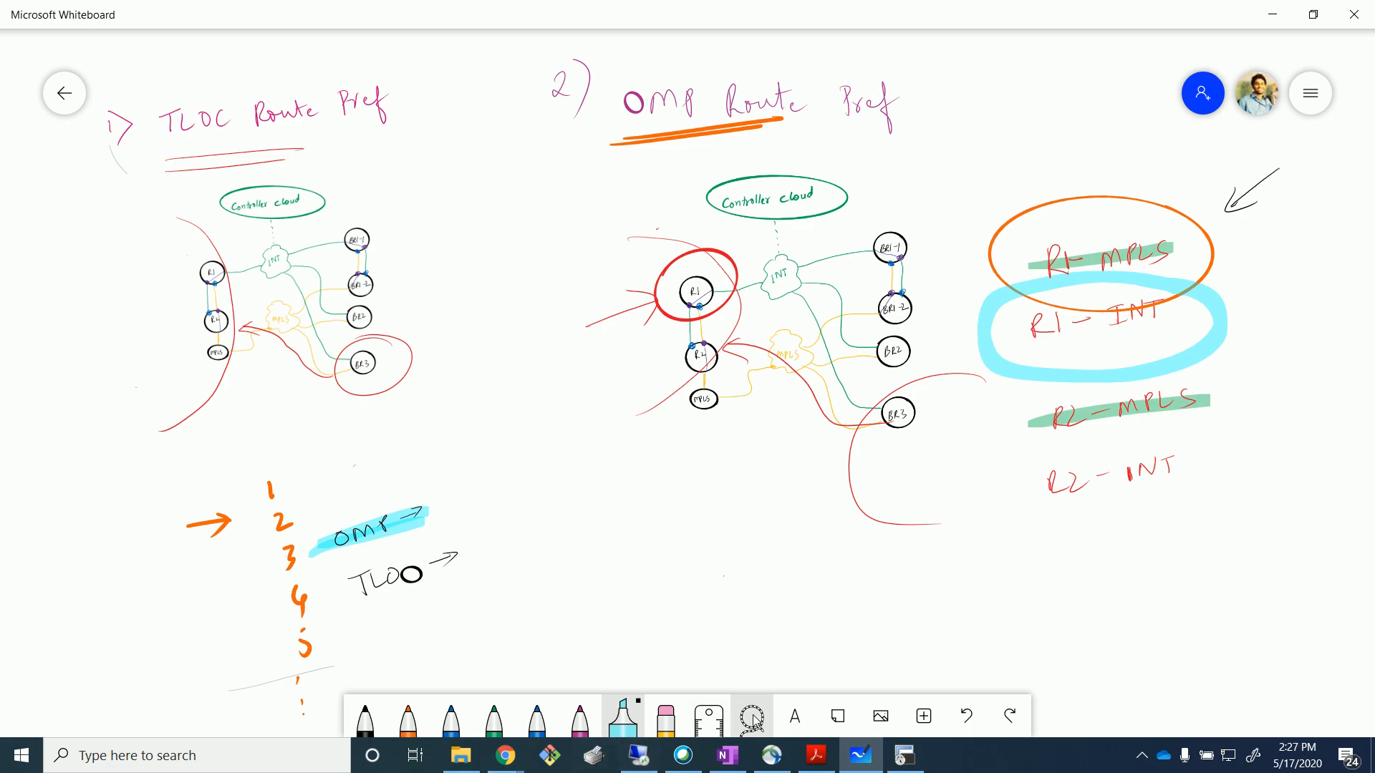
{"action": "left_click", "coordinate": [638, 756]}
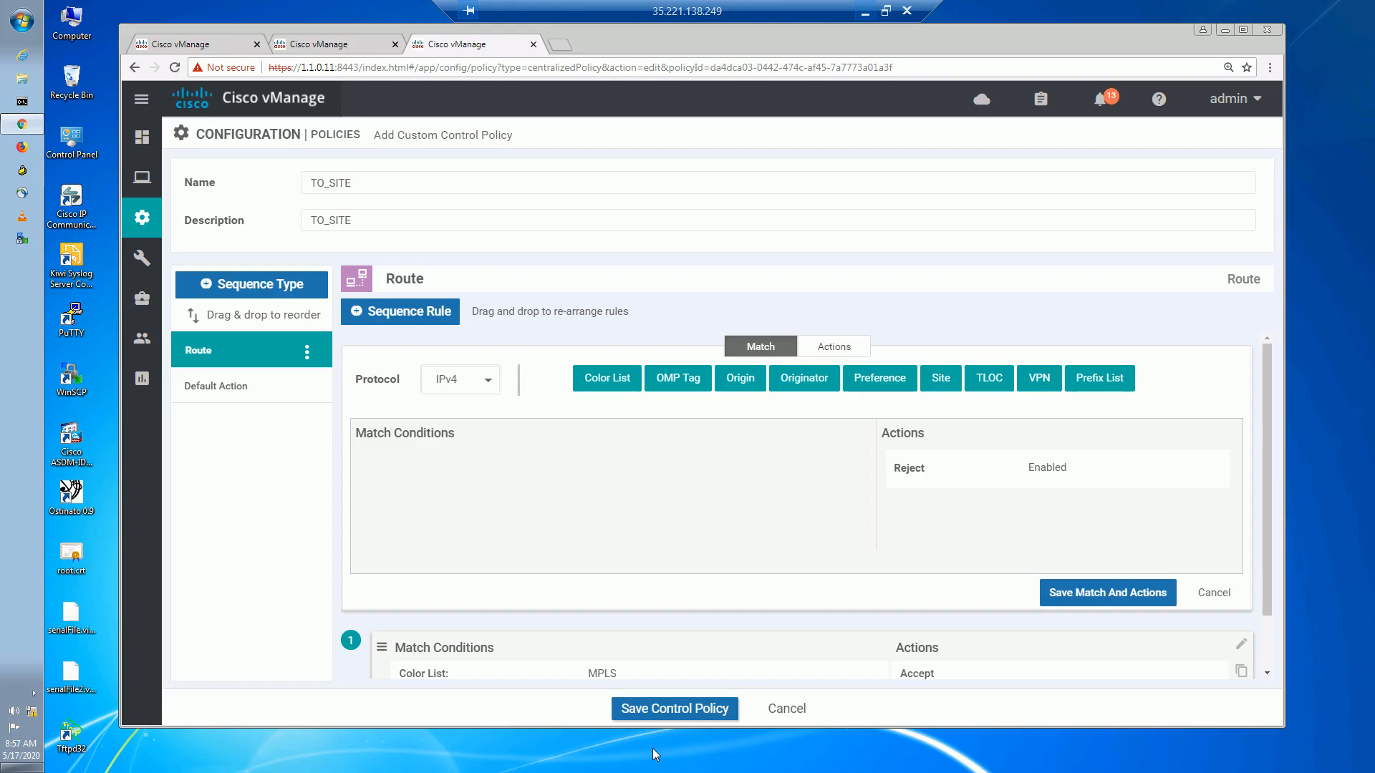
Save rule 2 matching the INTERNET color list, accepting with preference 100.
{"action": "left_click", "coordinate": [632, 384]}
{"action": "left_click", "coordinate": [544, 495]}
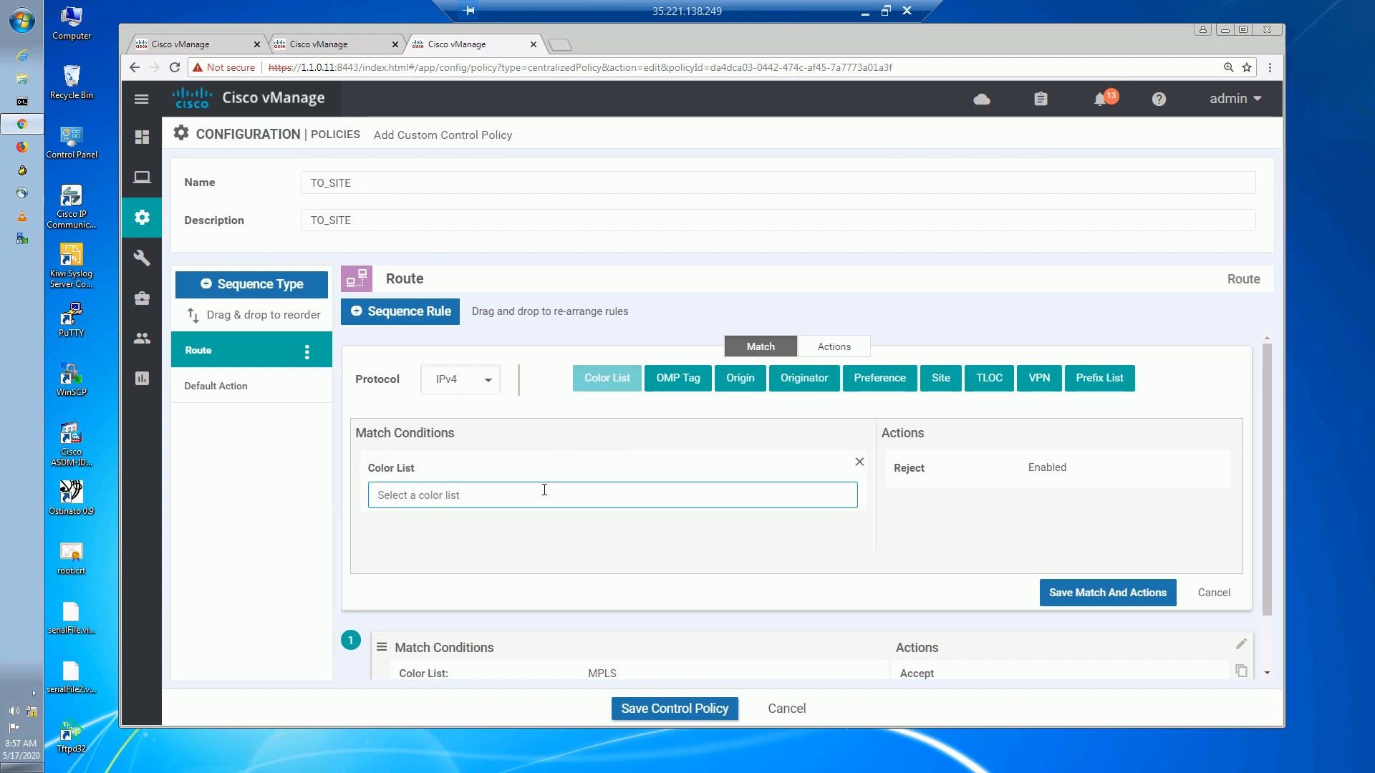
{"action": "left_click", "coordinate": [412, 593]}
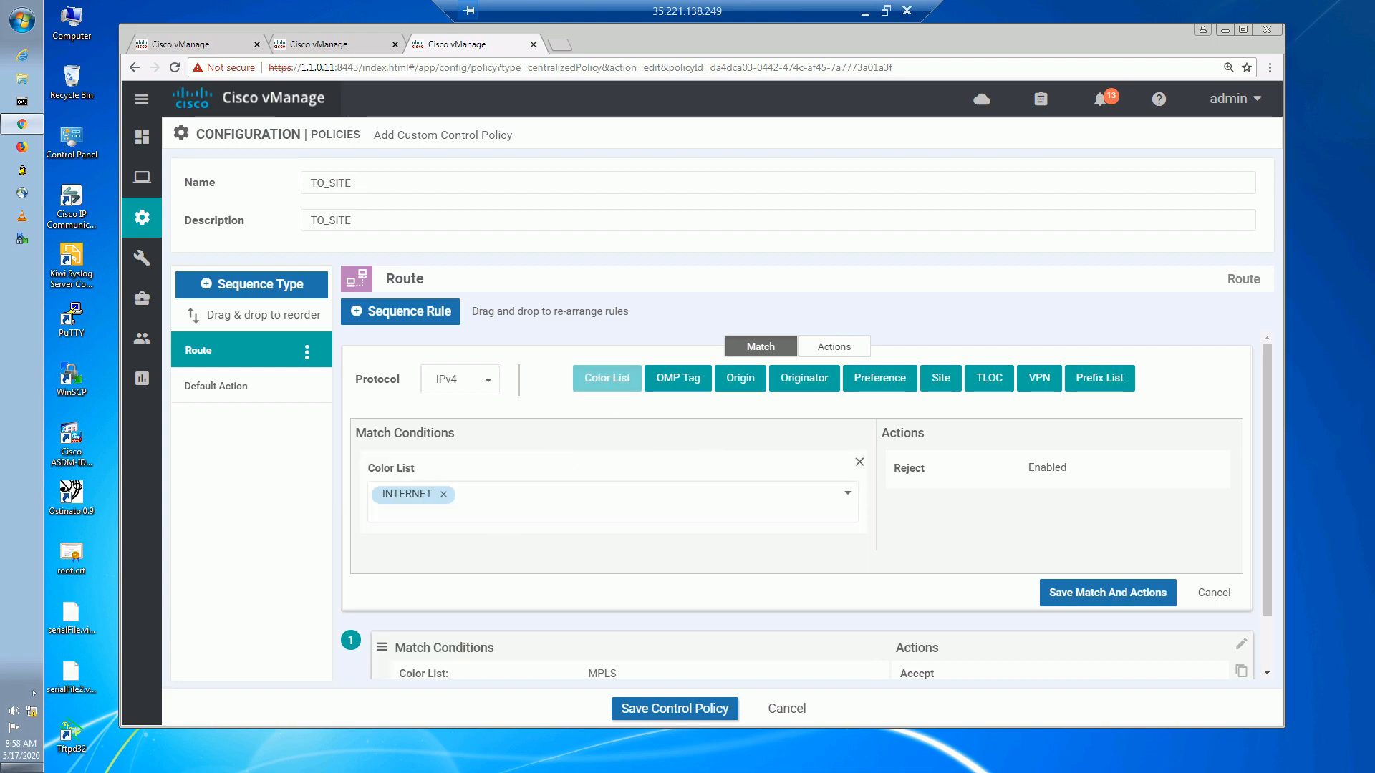
{"action": "left_click", "coordinate": [834, 349]}
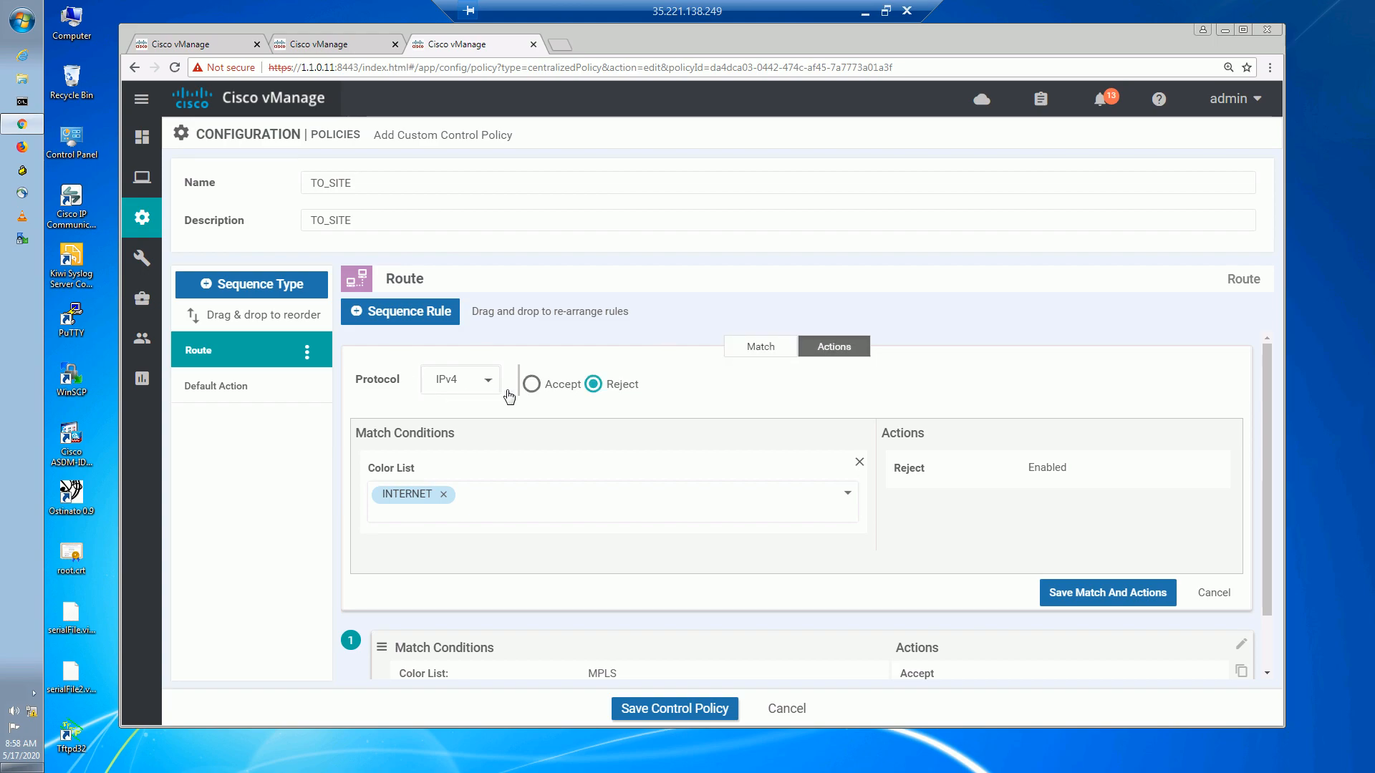
{"action": "left_click", "coordinate": [532, 390]}
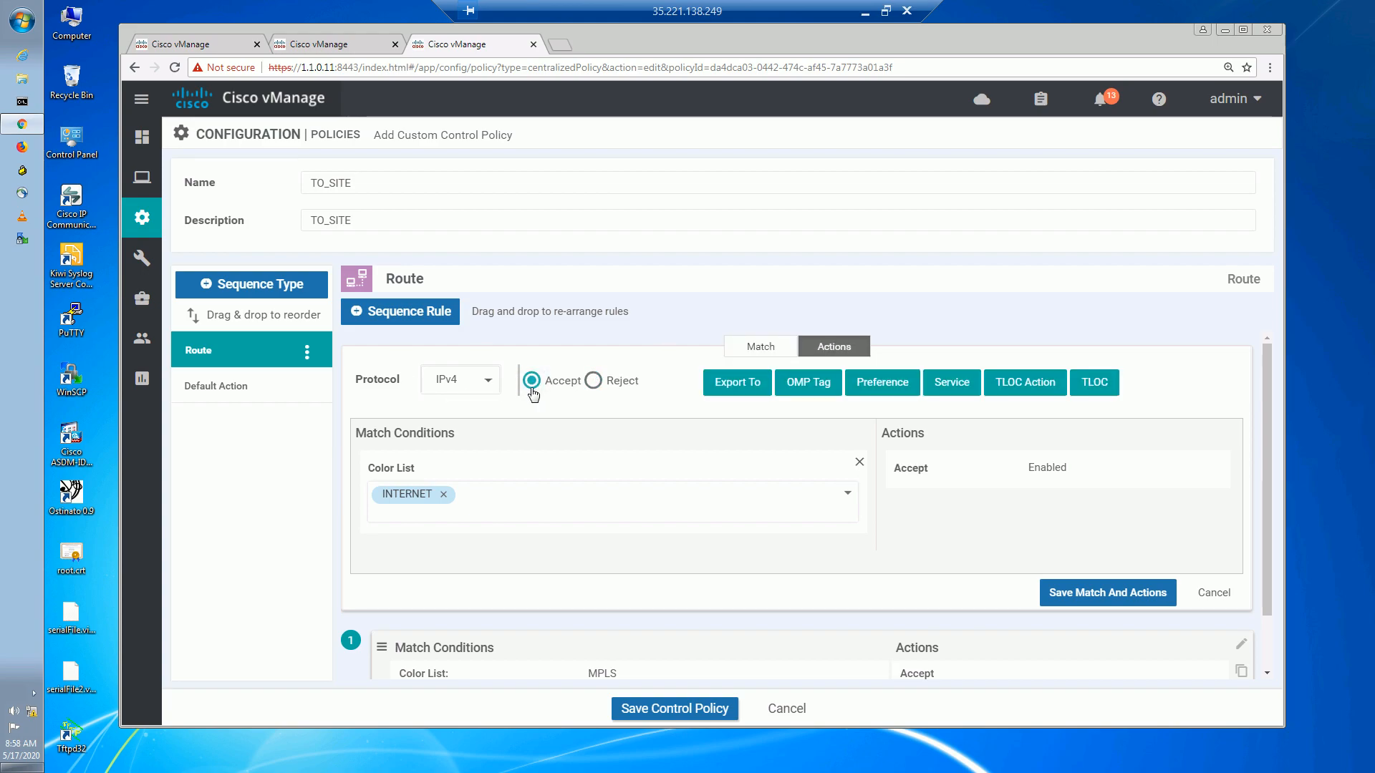
{"action": "left_click", "coordinate": [898, 390]}
{"action": "left_click", "coordinate": [1064, 538]}
{"action": "type", "text": "100"}
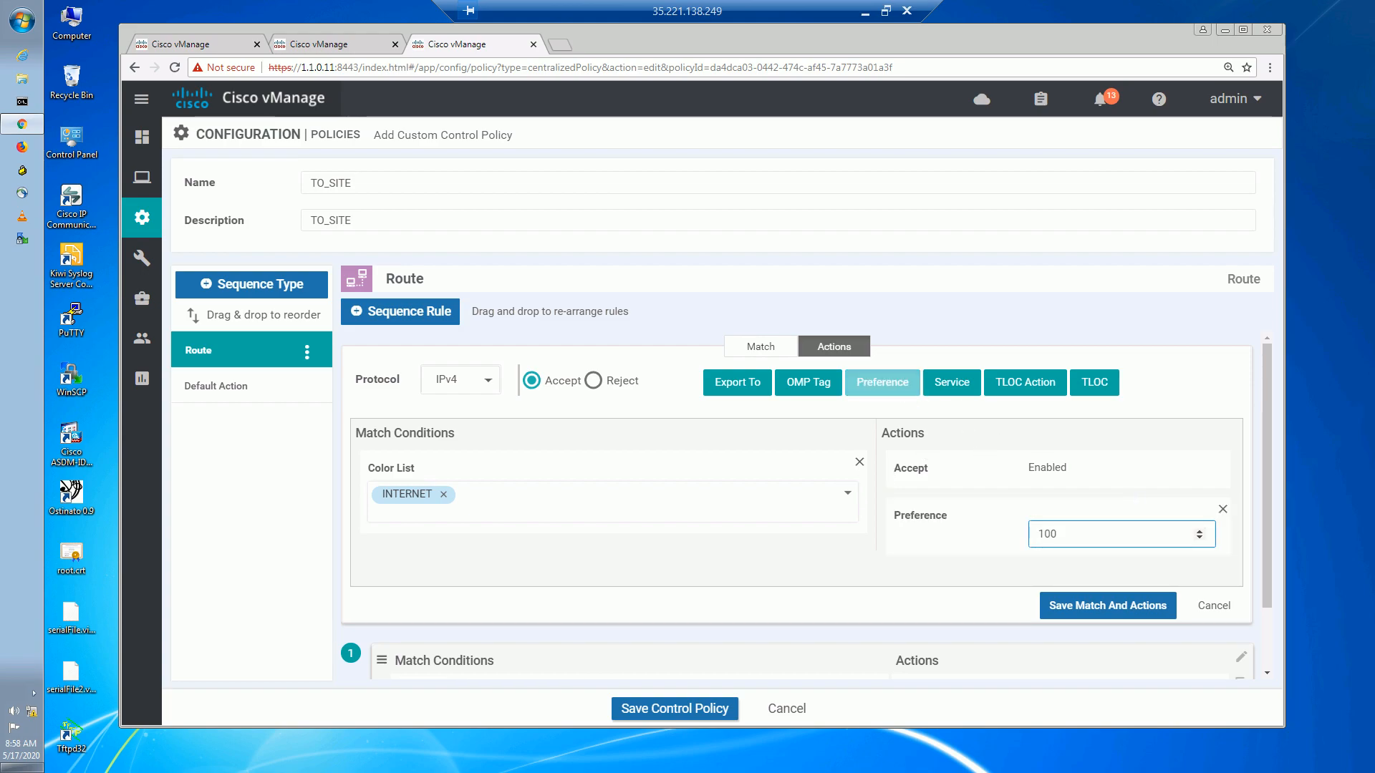
{"action": "left_click", "coordinate": [1090, 610]}
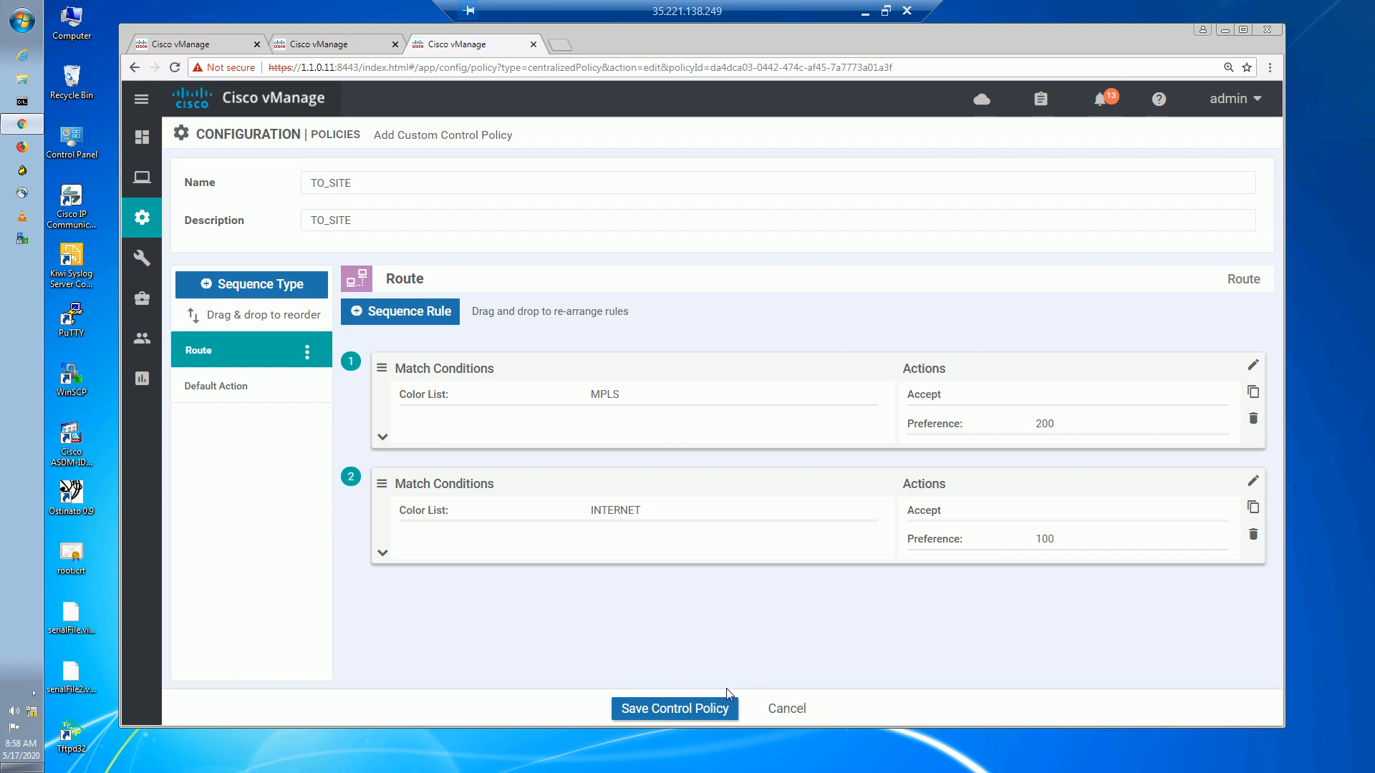
Save the TO_SITE control policy and the centralized policy changes.
{"action": "left_click", "coordinate": [653, 705]}
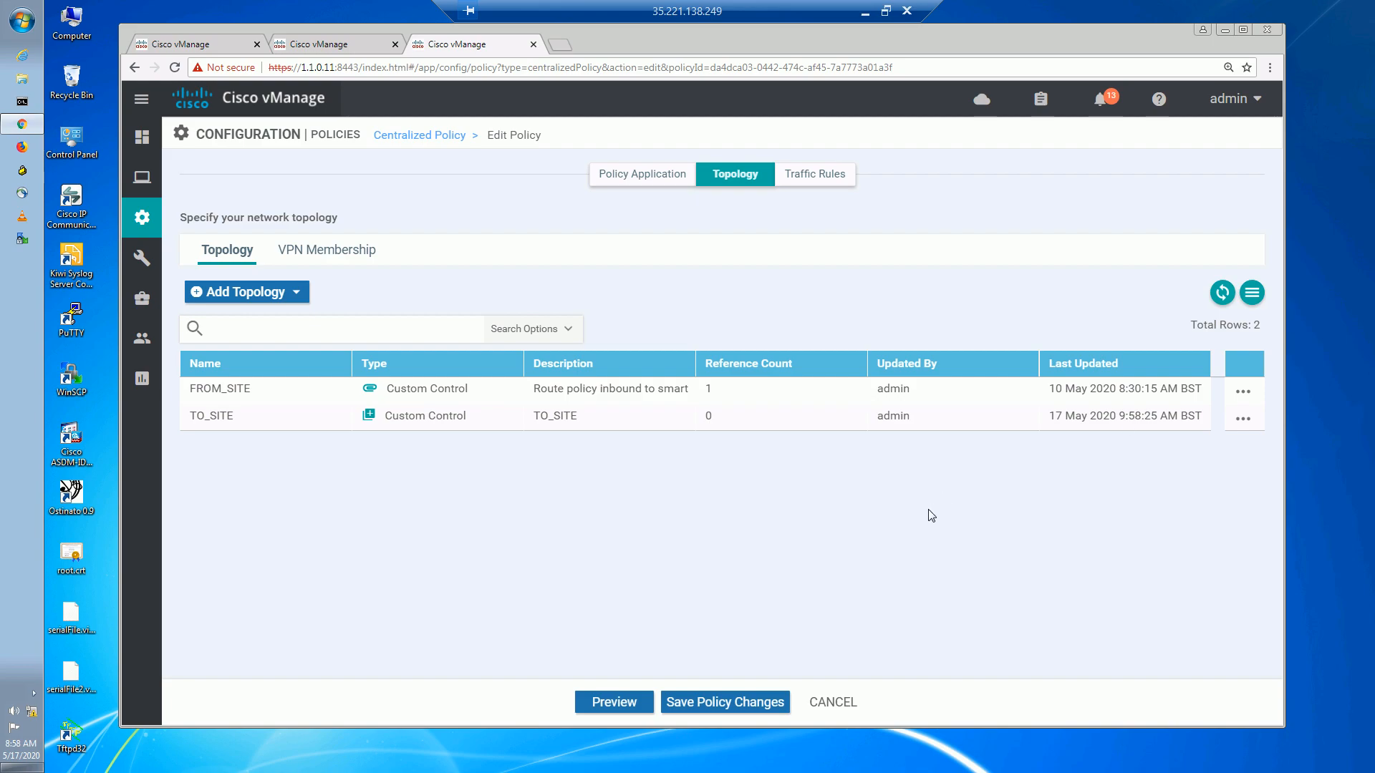
{"action": "left_click", "coordinate": [706, 699]}
{"action": "left_click", "coordinate": [660, 178]}
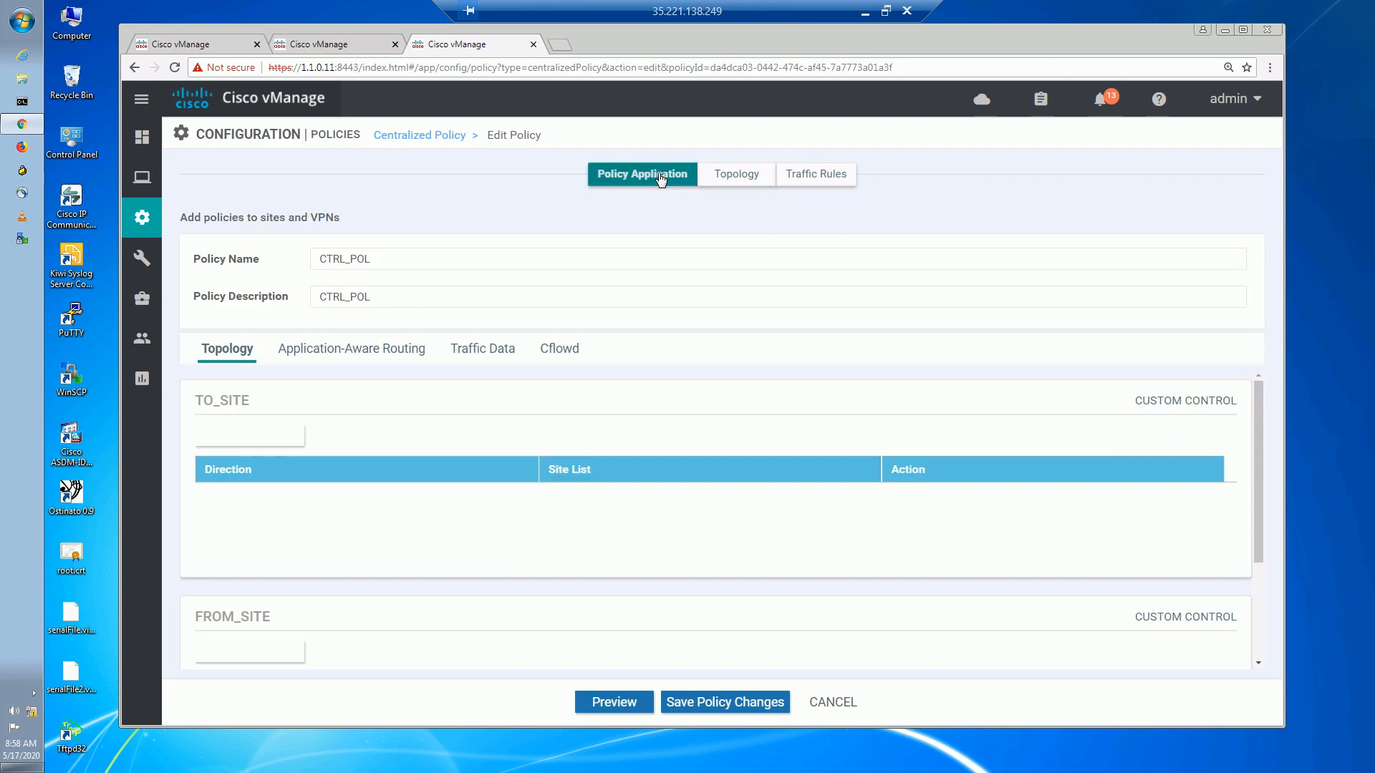
{"action": "scroll", "coordinate": [346, 571], "scroll_direction": "down", "scroll_amount": 2}
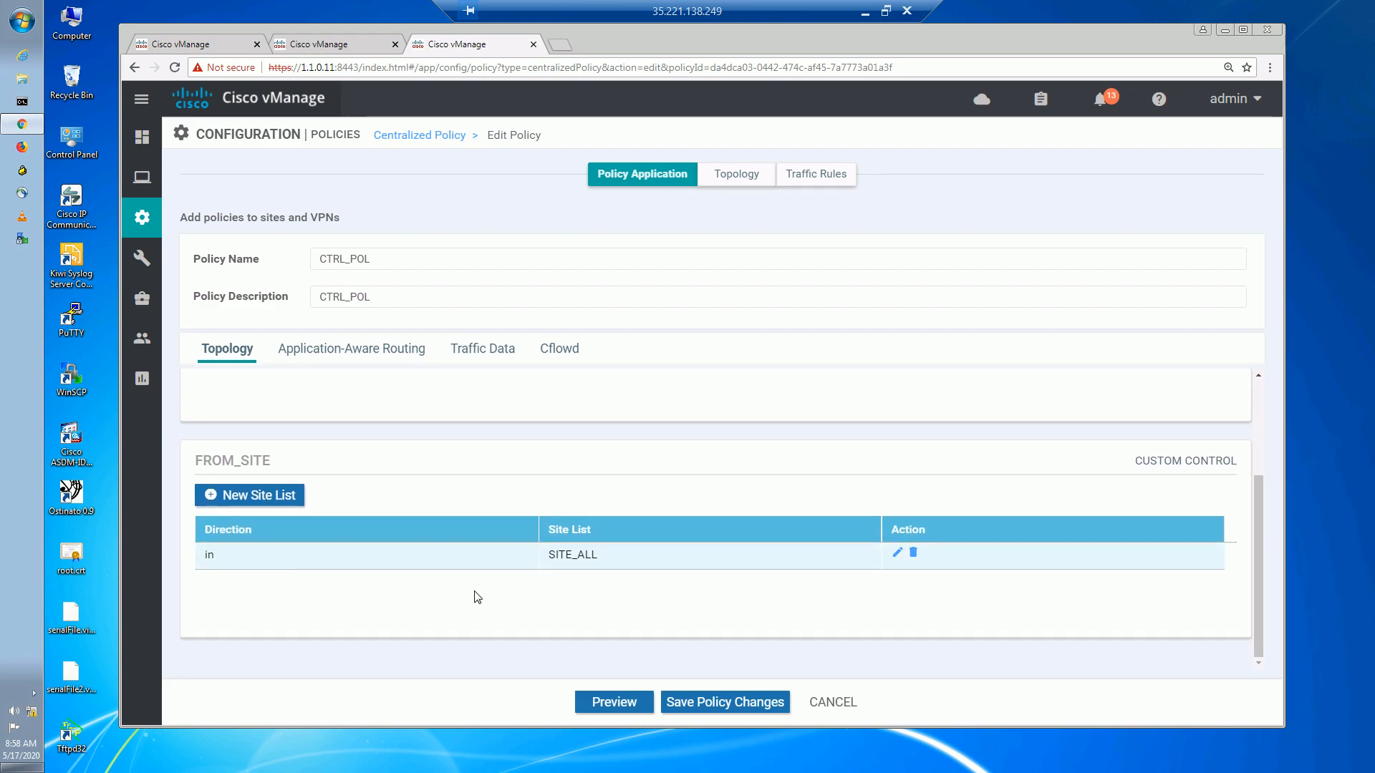
{"action": "scroll", "coordinate": [456, 587], "scroll_direction": "up", "scroll_amount": 2}
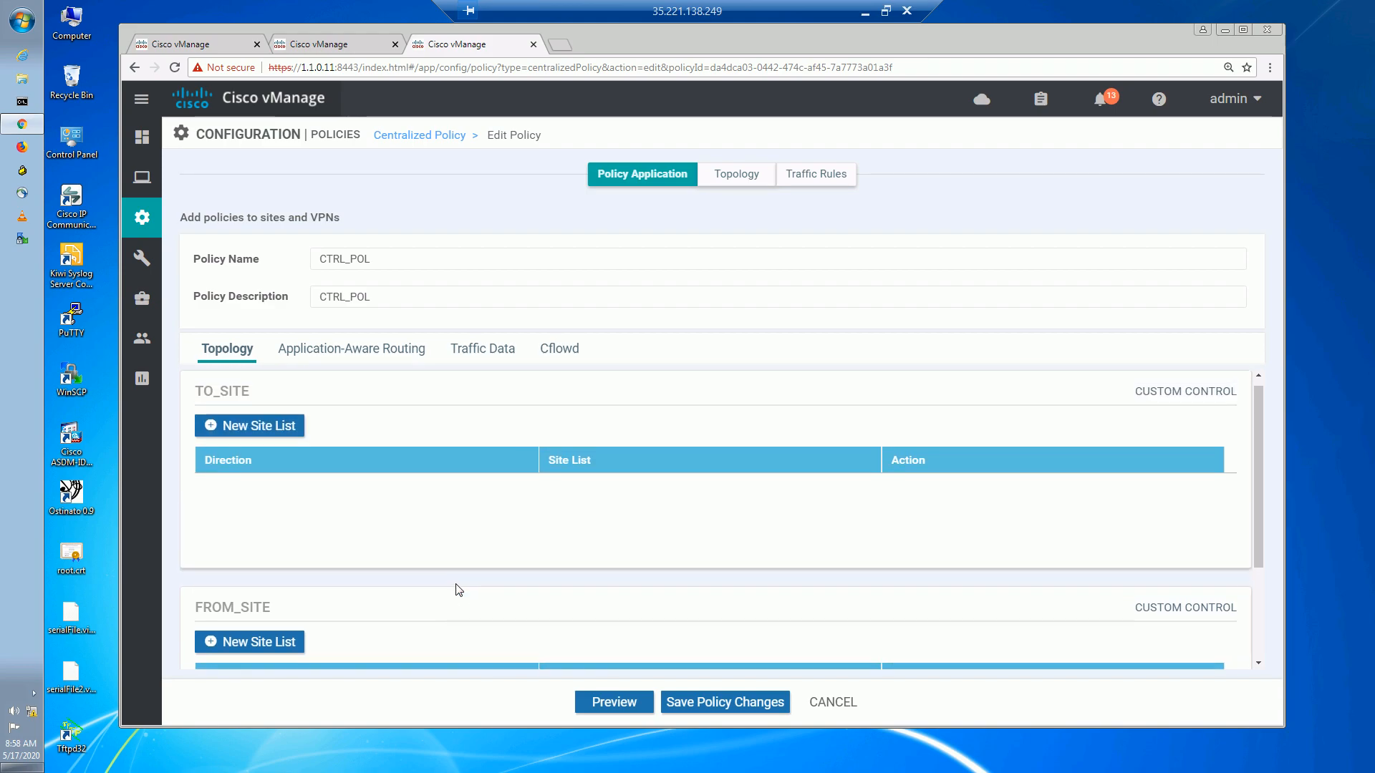
Add a new site list under TO_SITE, removing SITE_ALL mistakenly set as inbound.
{"action": "left_click", "coordinate": [216, 445]}
{"action": "left_click", "coordinate": [310, 389]}
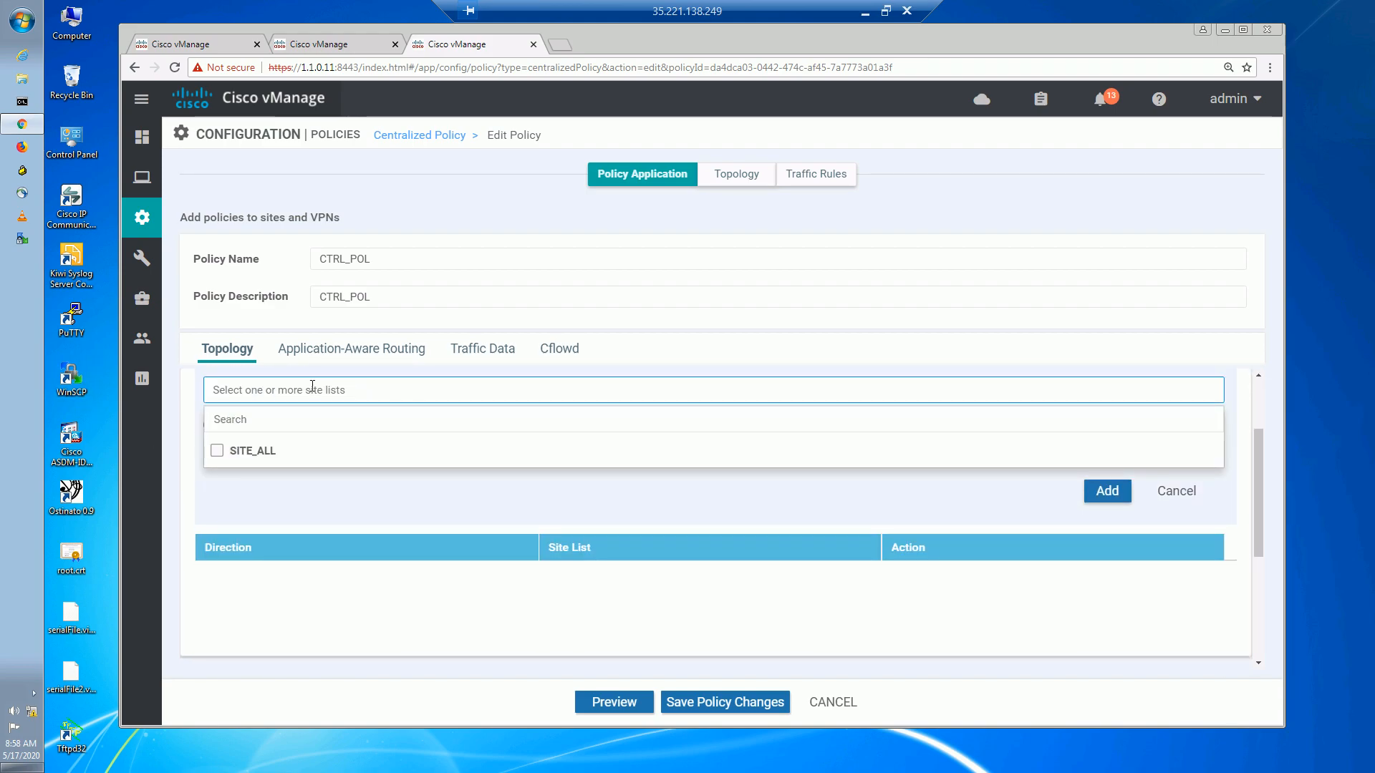
{"action": "left_click", "coordinate": [217, 451]}
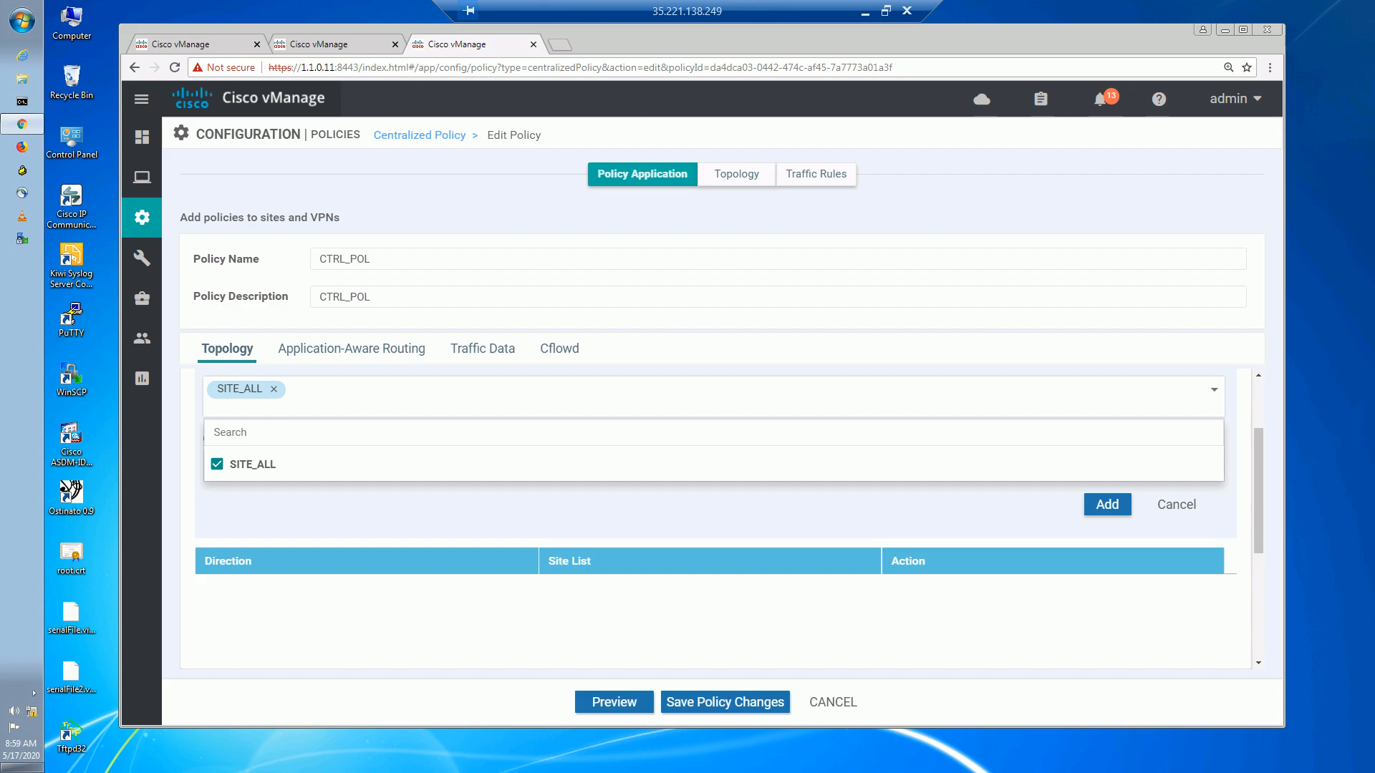
{"action": "left_click", "coordinate": [432, 491]}
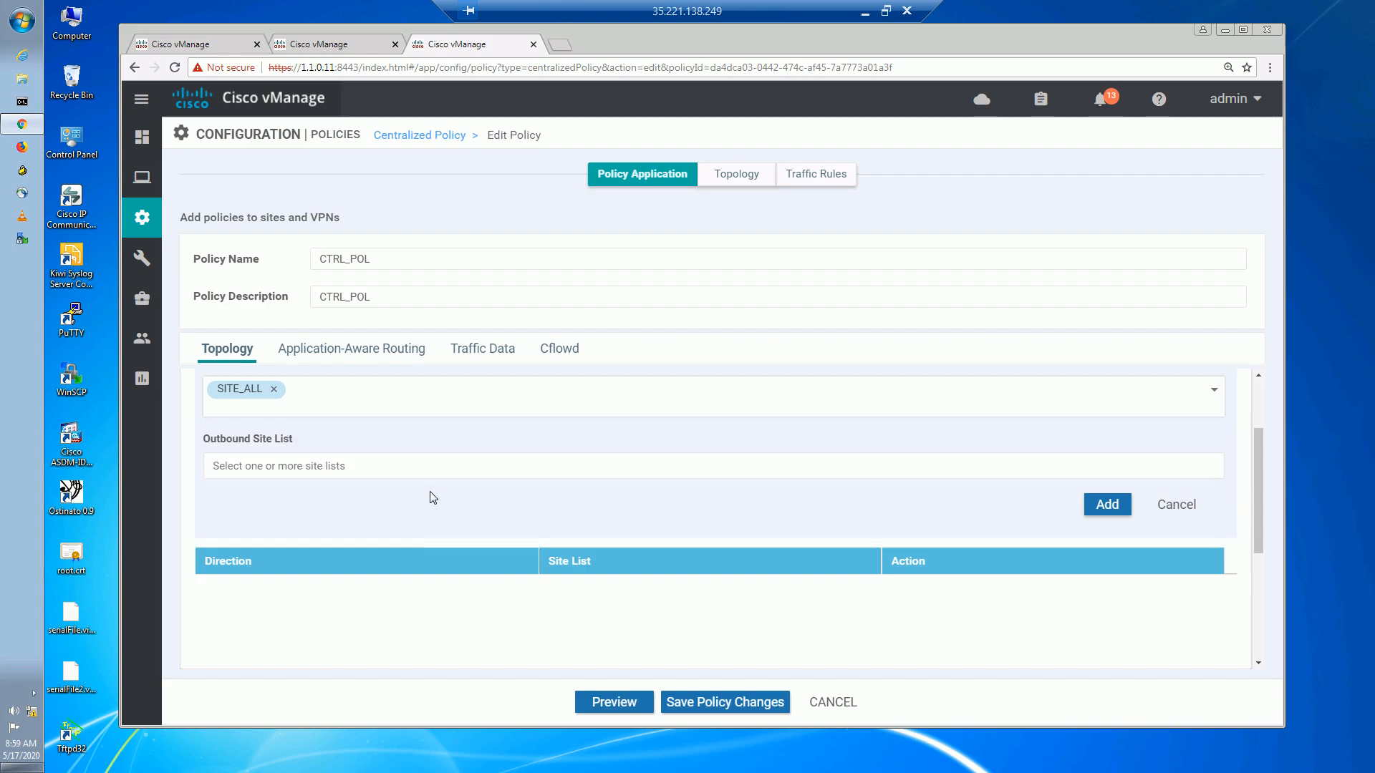
{"action": "left_click", "coordinate": [323, 465]}
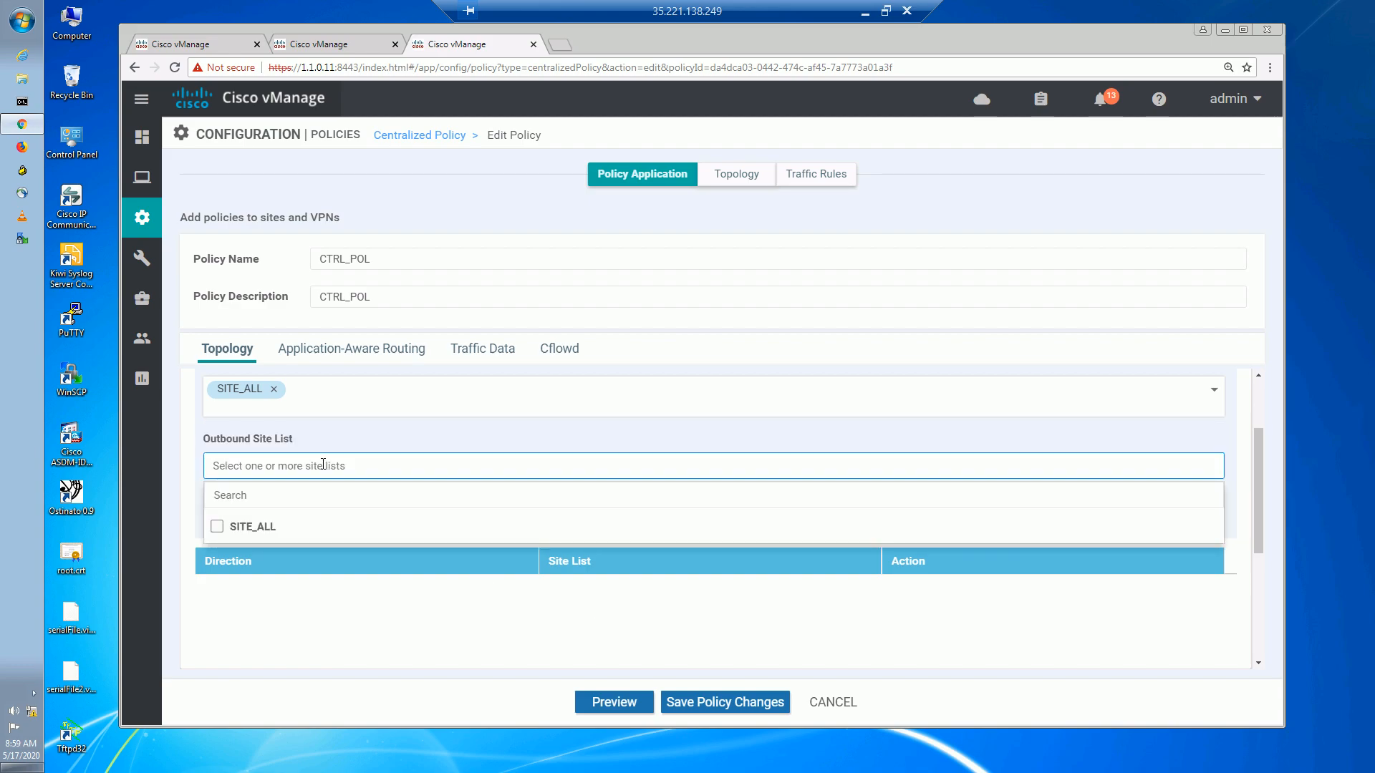
{"action": "scroll", "coordinate": [337, 437], "scroll_direction": "up", "scroll_amount": 2}
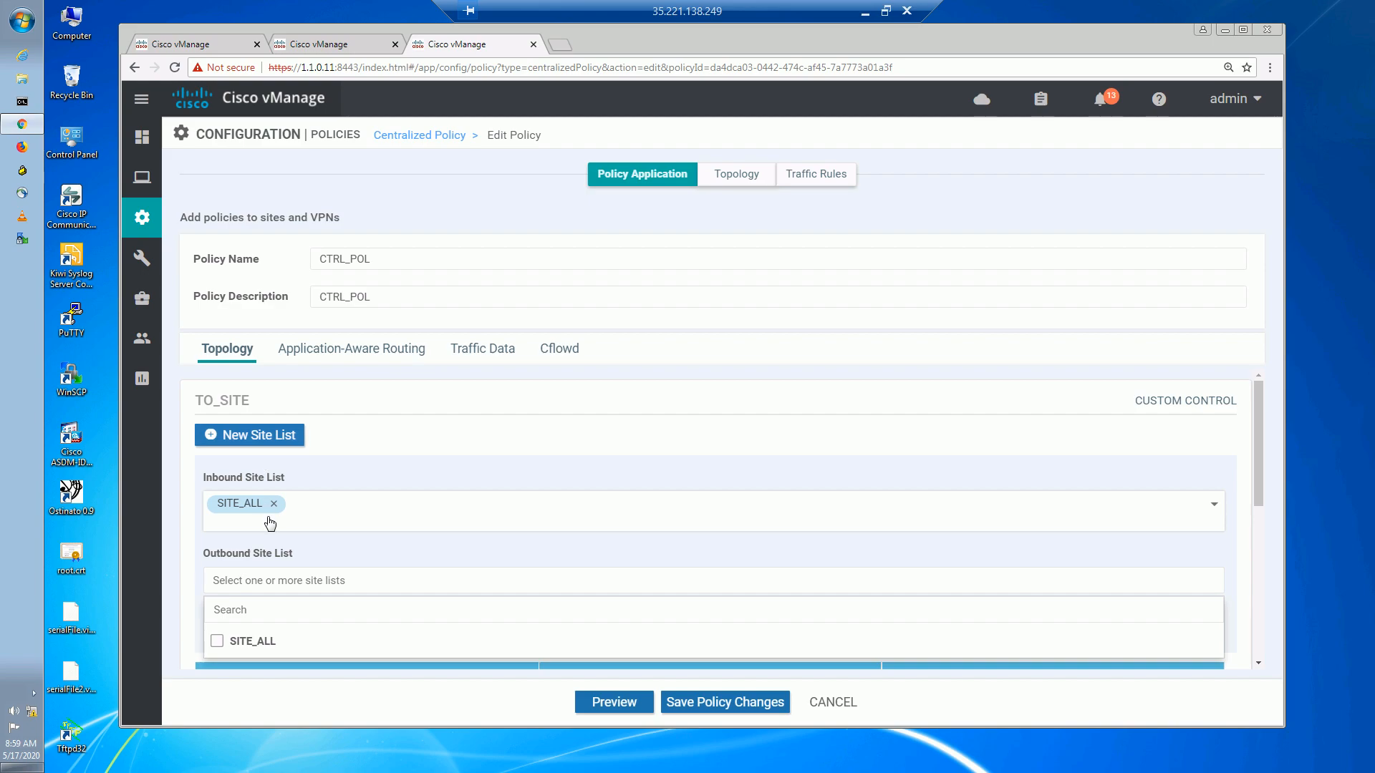
{"action": "left_click", "coordinate": [273, 504]}
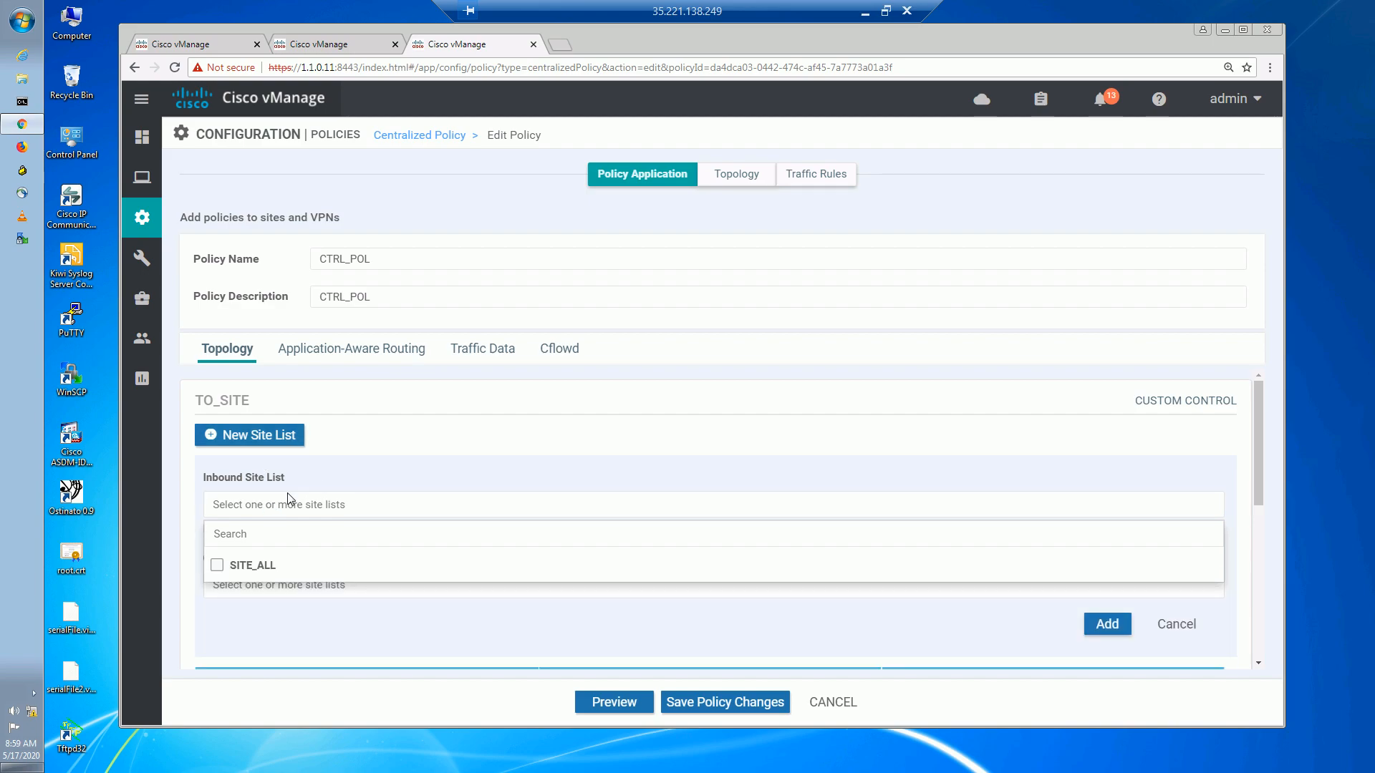
{"action": "left_click", "coordinate": [427, 467]}
Apply TO_SITE outbound to SITE_ALL and save the policy changes for activation.
{"action": "left_click", "coordinate": [282, 584]}
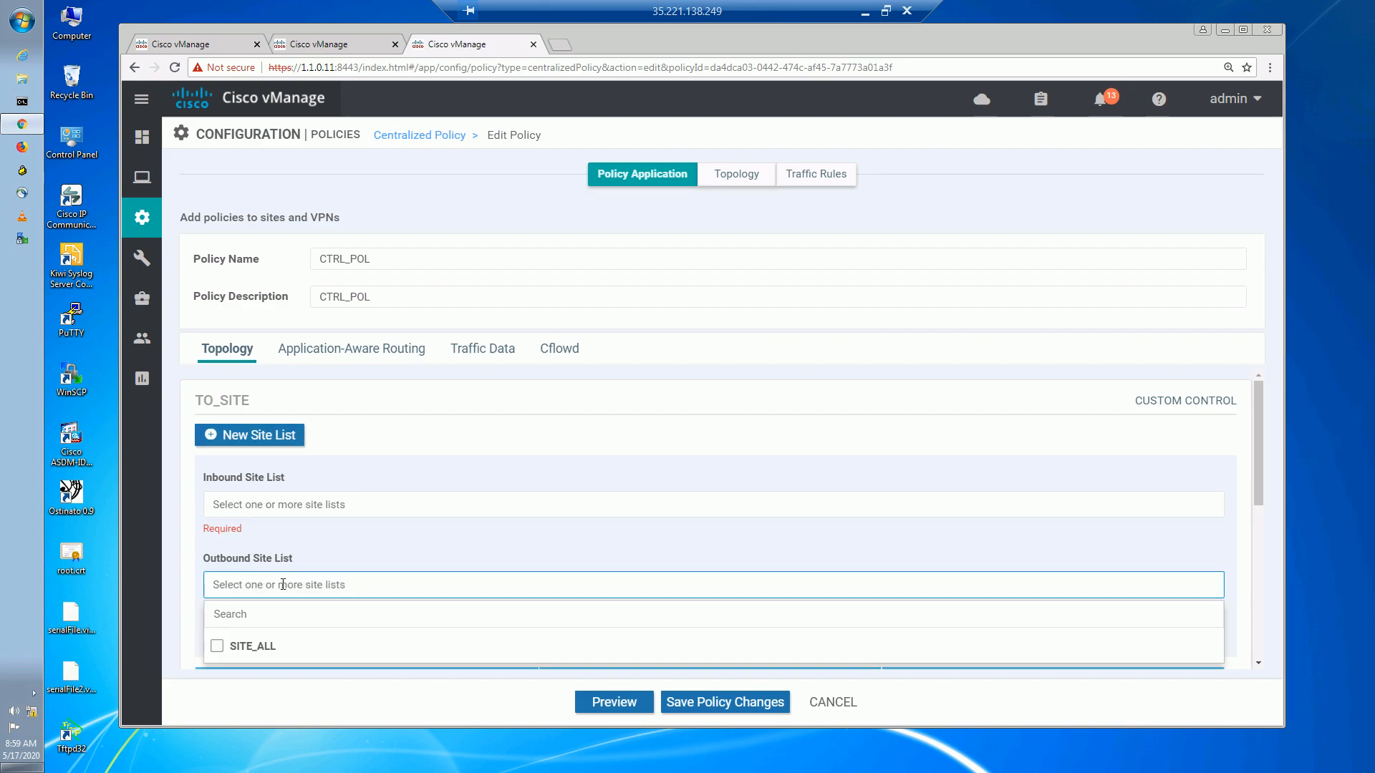
{"action": "left_click", "coordinate": [216, 645]}
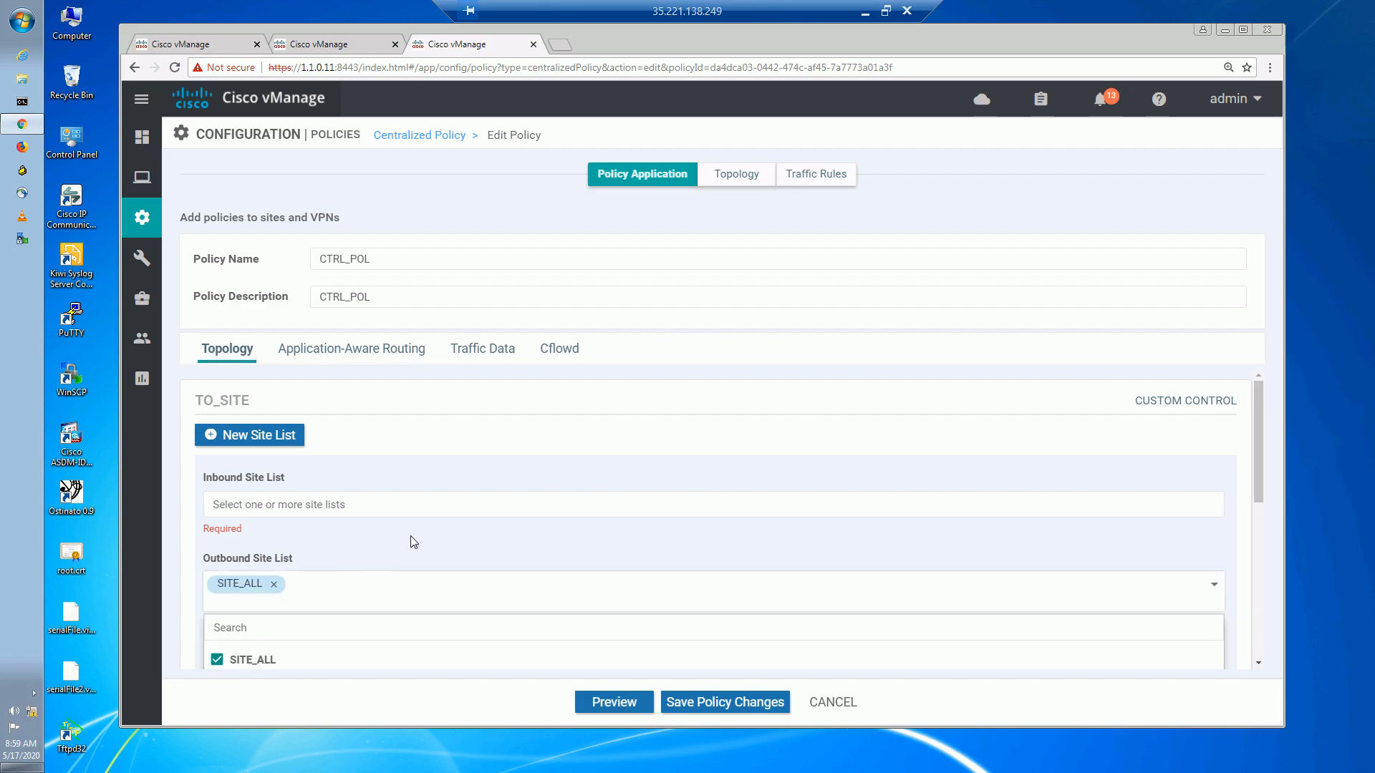
{"action": "left_click", "coordinate": [414, 540]}
{"action": "left_click", "coordinate": [366, 660]}
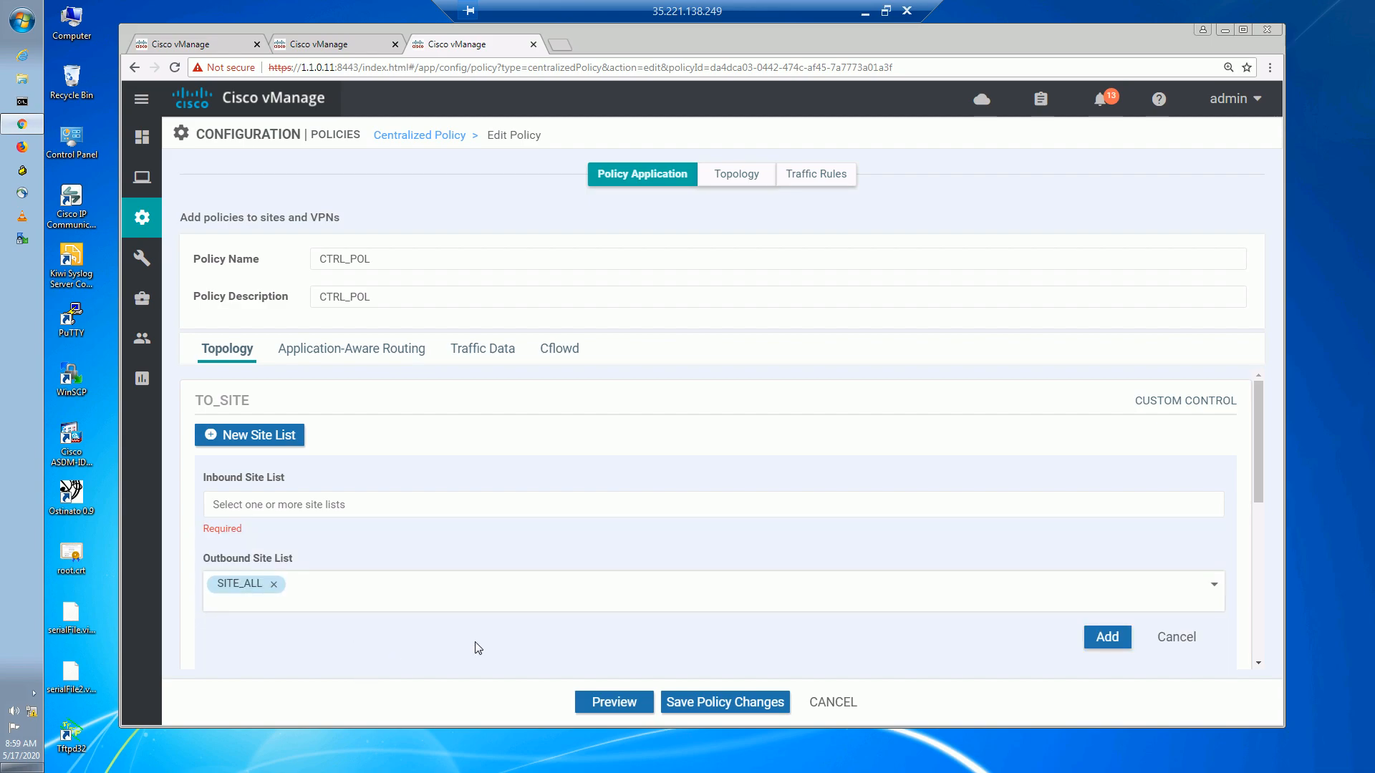
{"action": "left_click", "coordinate": [1106, 637]}
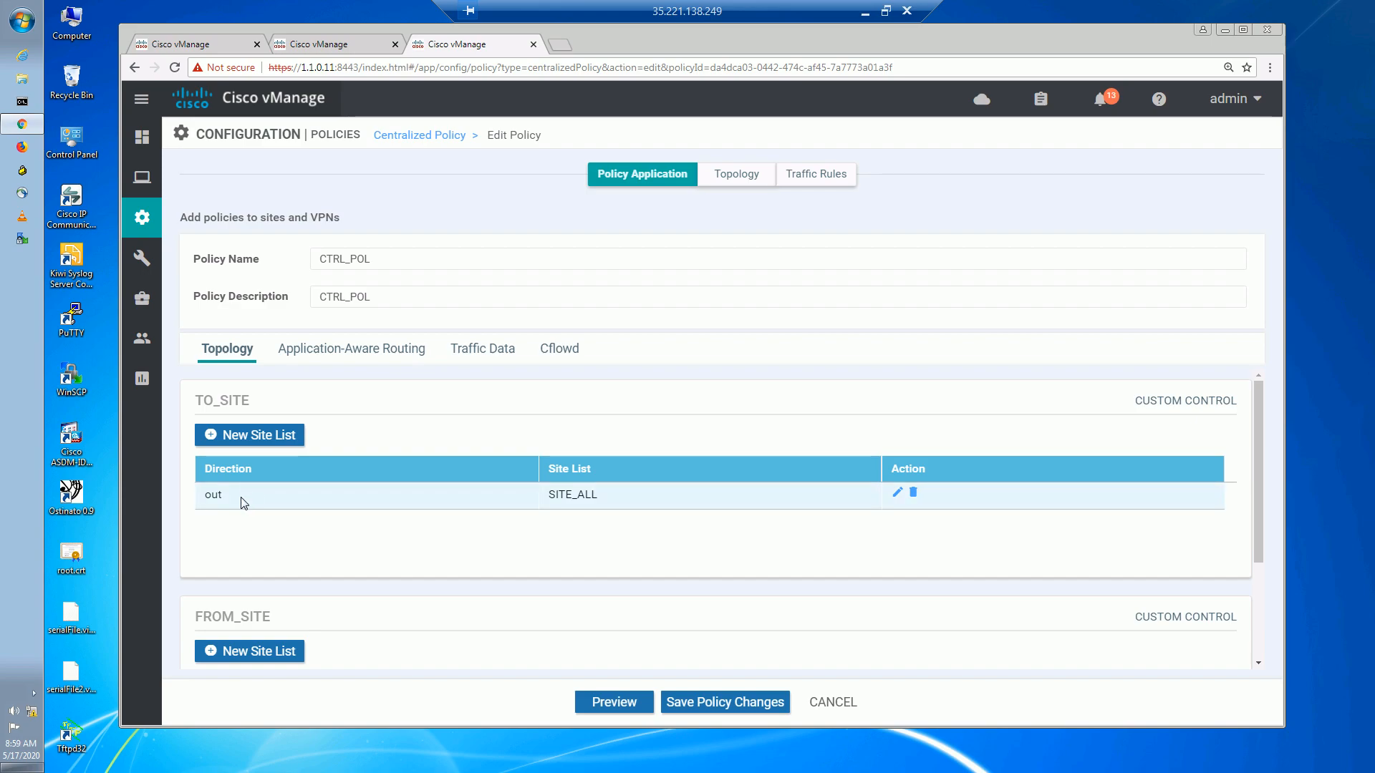
{"action": "scroll", "coordinate": [241, 501], "scroll_direction": "down", "scroll_amount": 2}
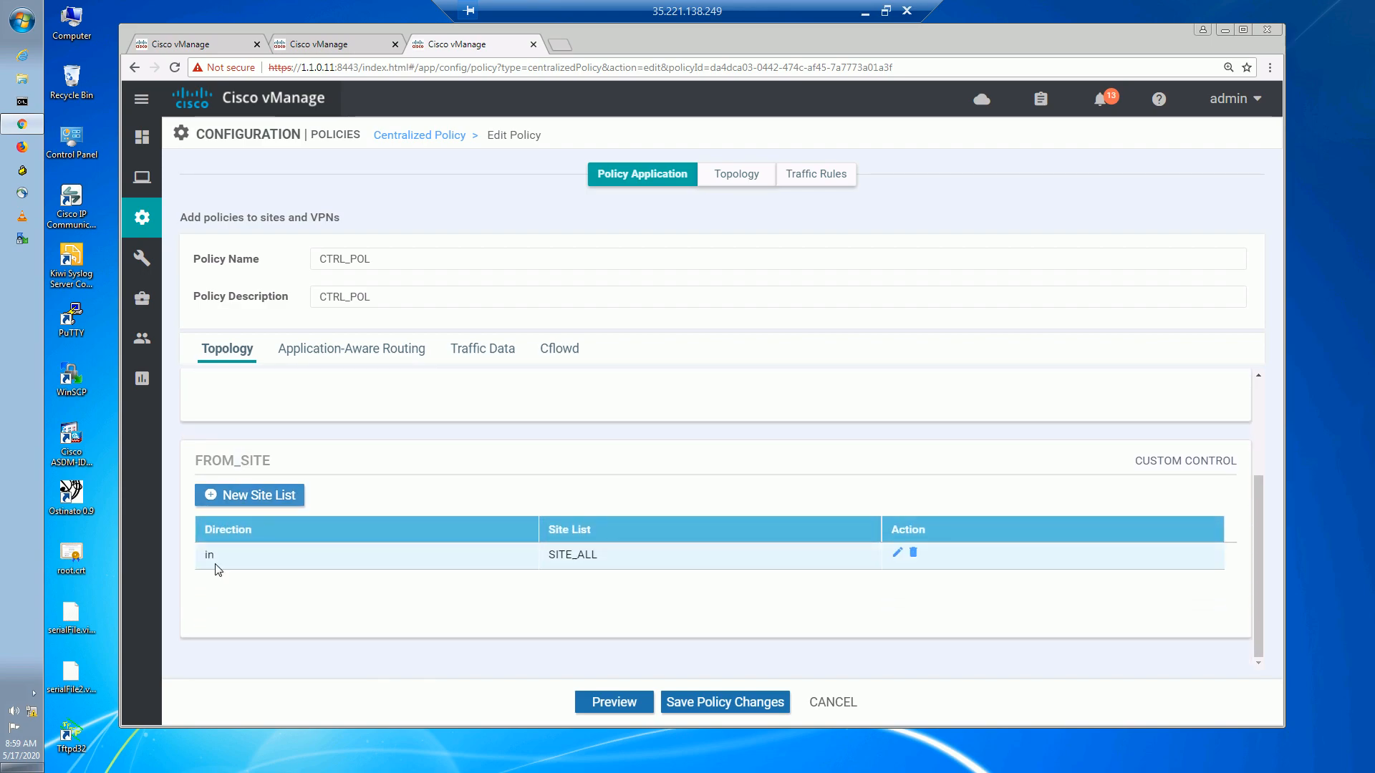
{"action": "scroll", "coordinate": [564, 421], "scroll_direction": "up", "scroll_amount": 3}
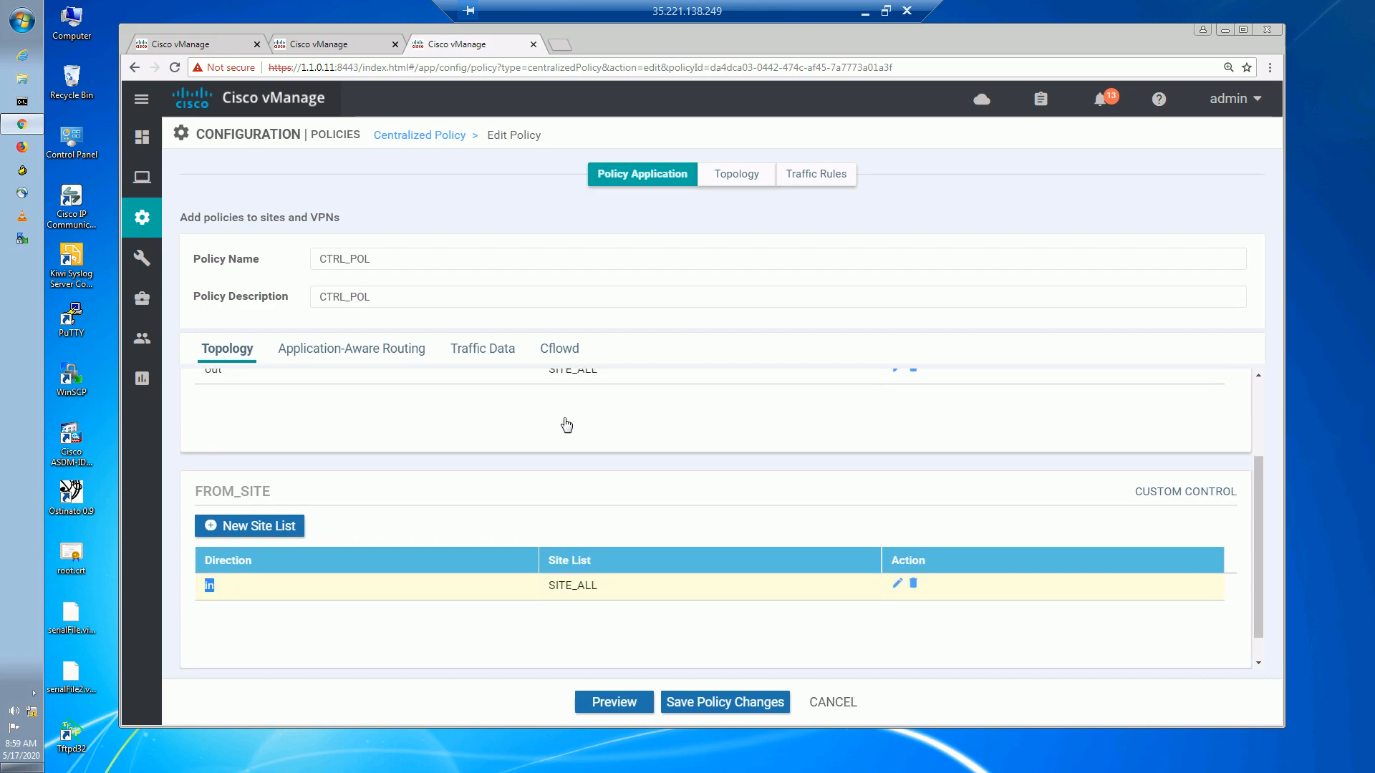
{"action": "left_click", "coordinate": [714, 702]}
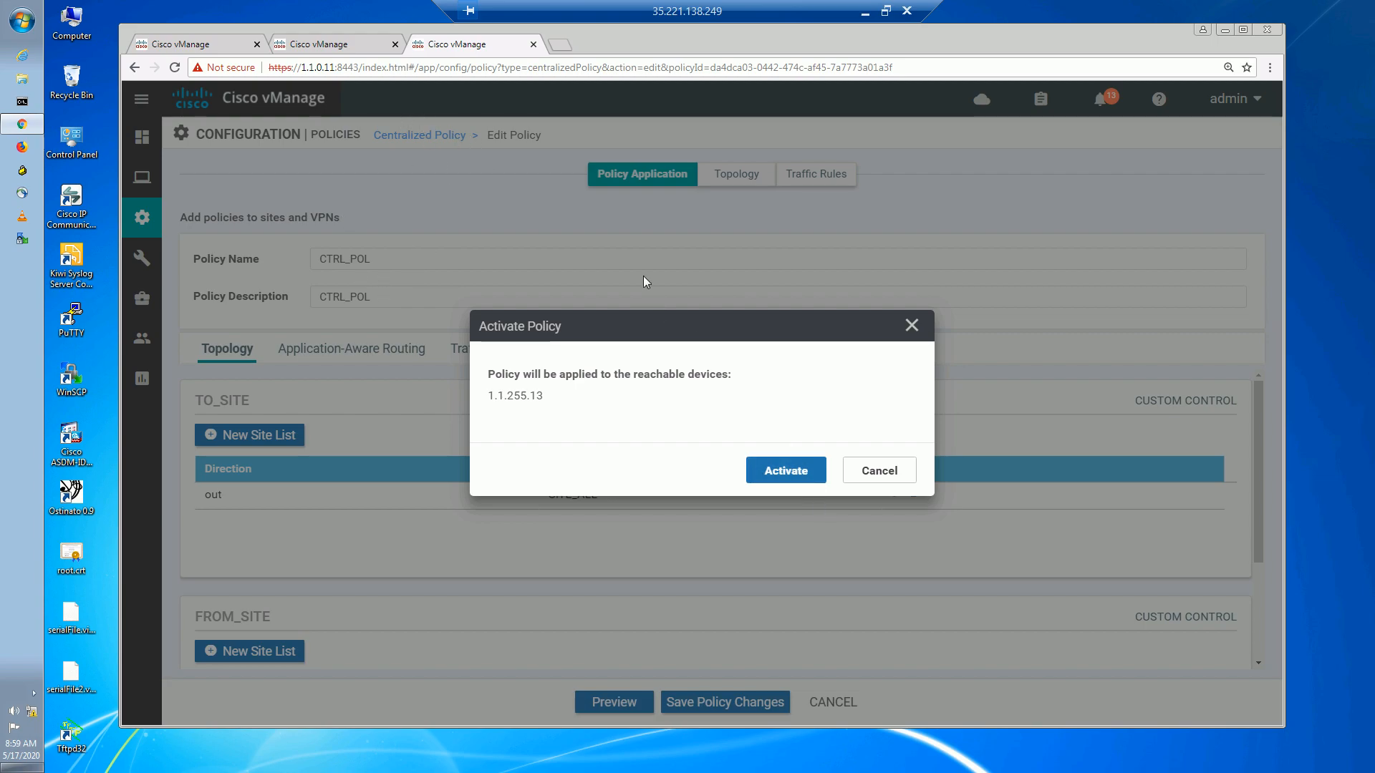
Activate the policy on VSMART1 (1.1.255.13) and wait for the push to succeed.
{"action": "left_click", "coordinate": [756, 470]}
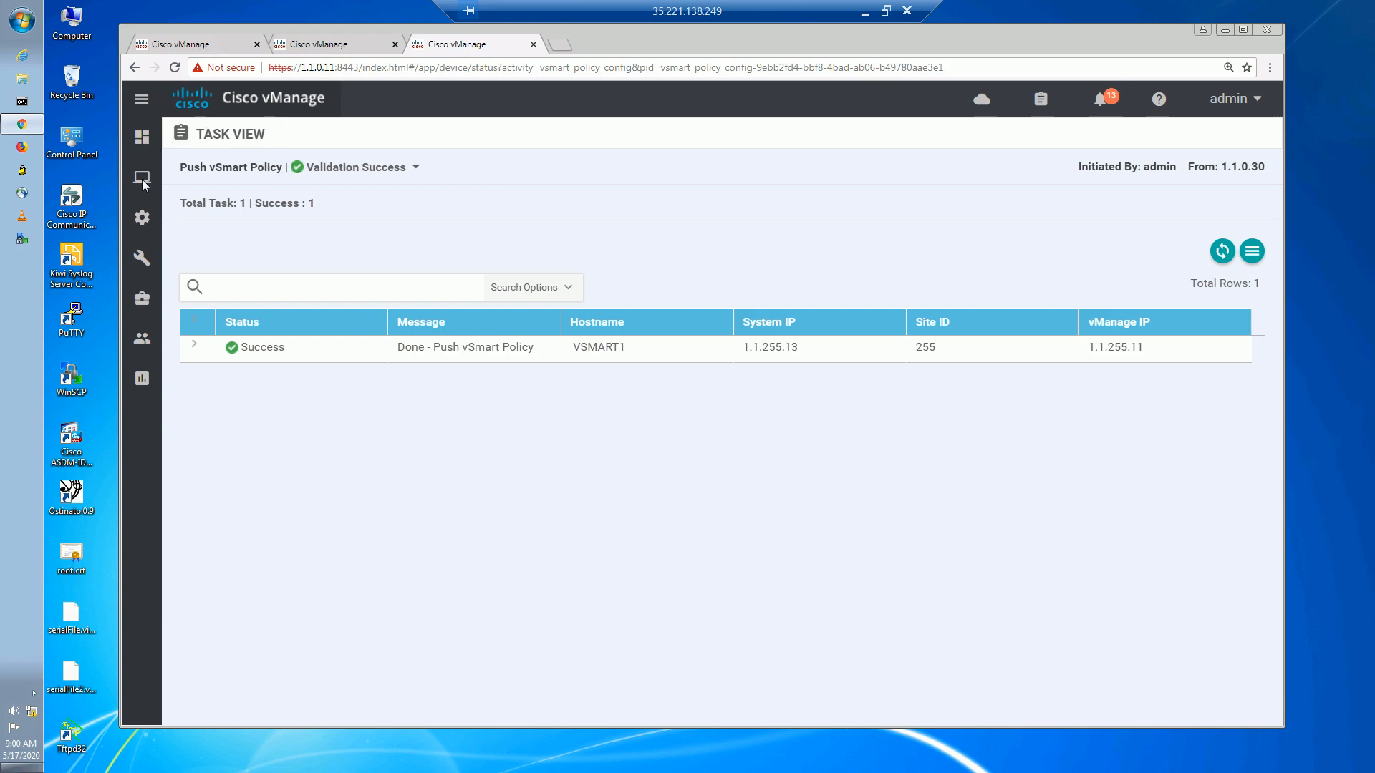
Open BR3's (172.16.0.103) dashboard from Monitor > Network and go to its Real Time view.
{"action": "mouse_move", "coordinate": [141, 217]}
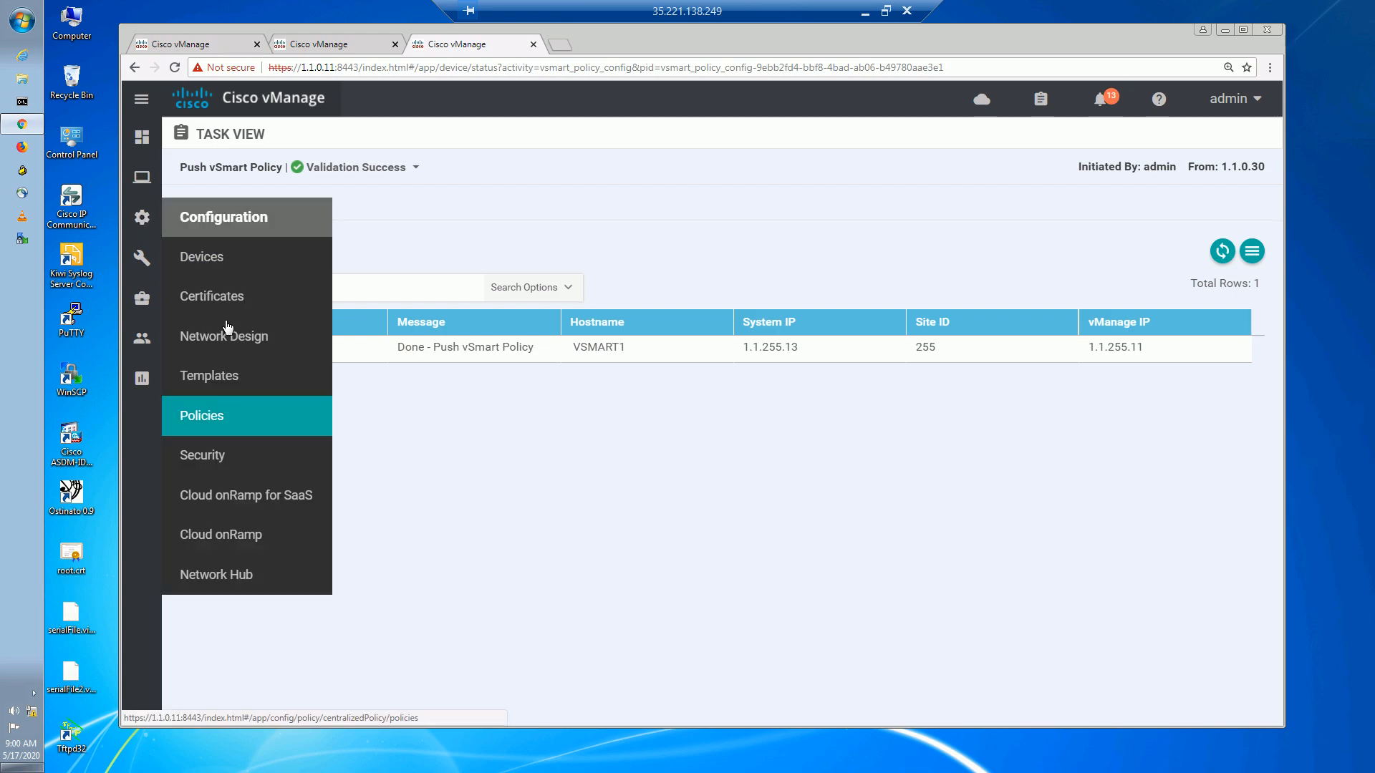
{"action": "mouse_move", "coordinate": [142, 177]}
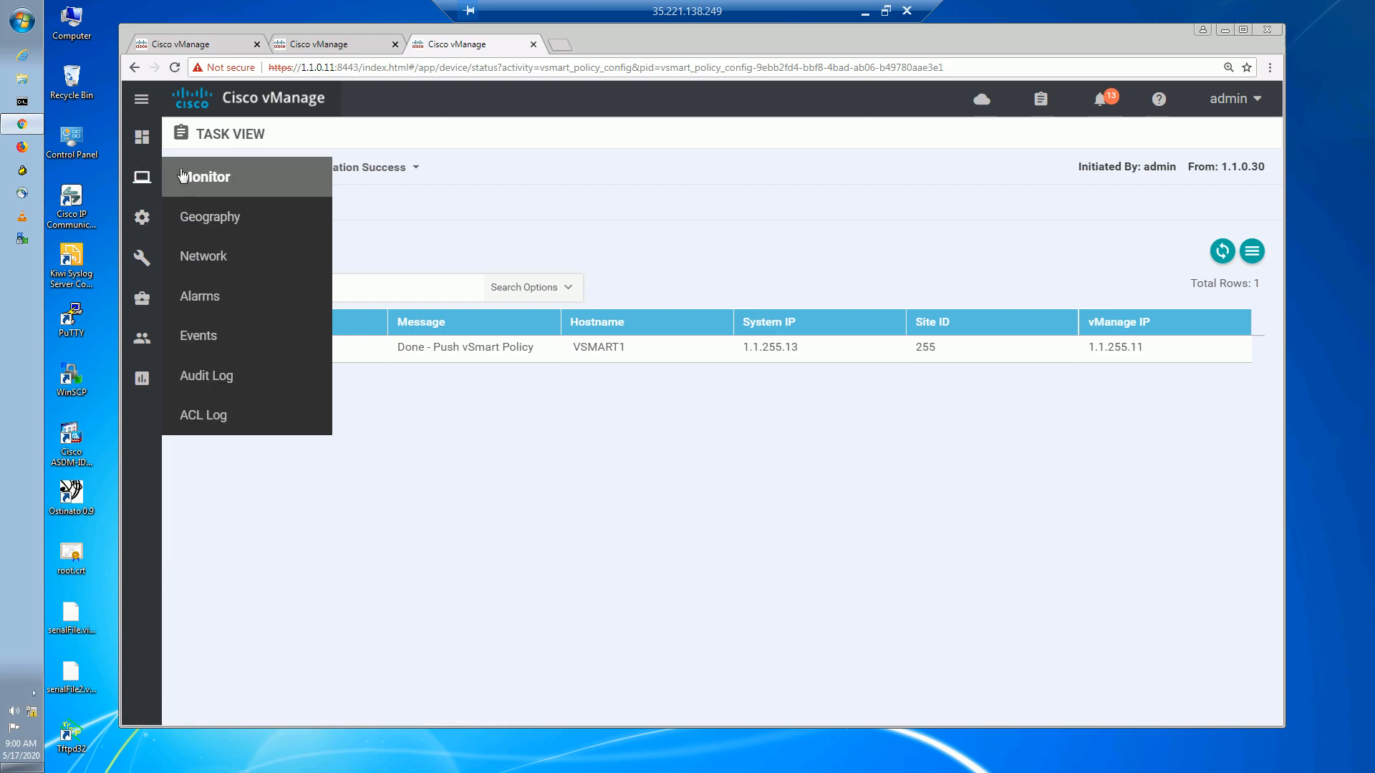
{"action": "left_click", "coordinate": [219, 258]}
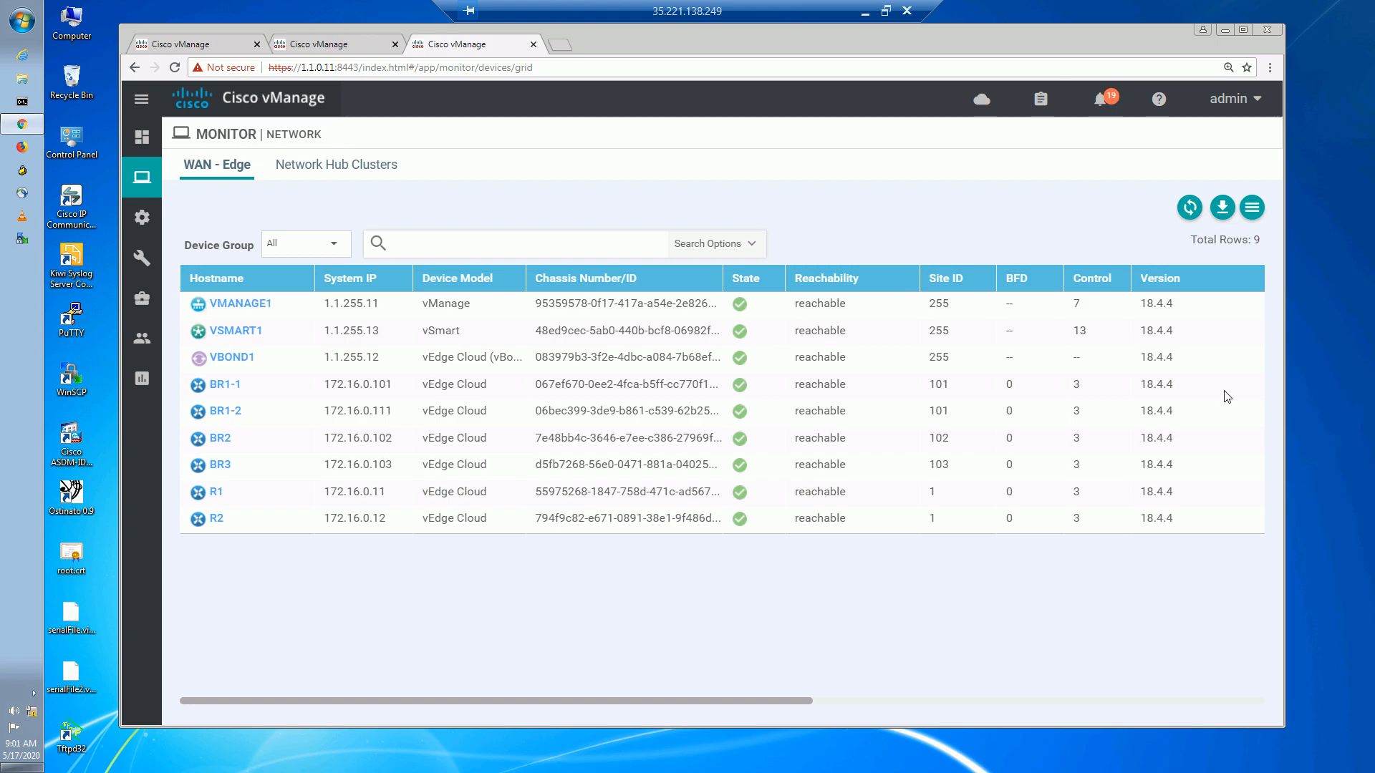
{"action": "left_click", "coordinate": [221, 465]}
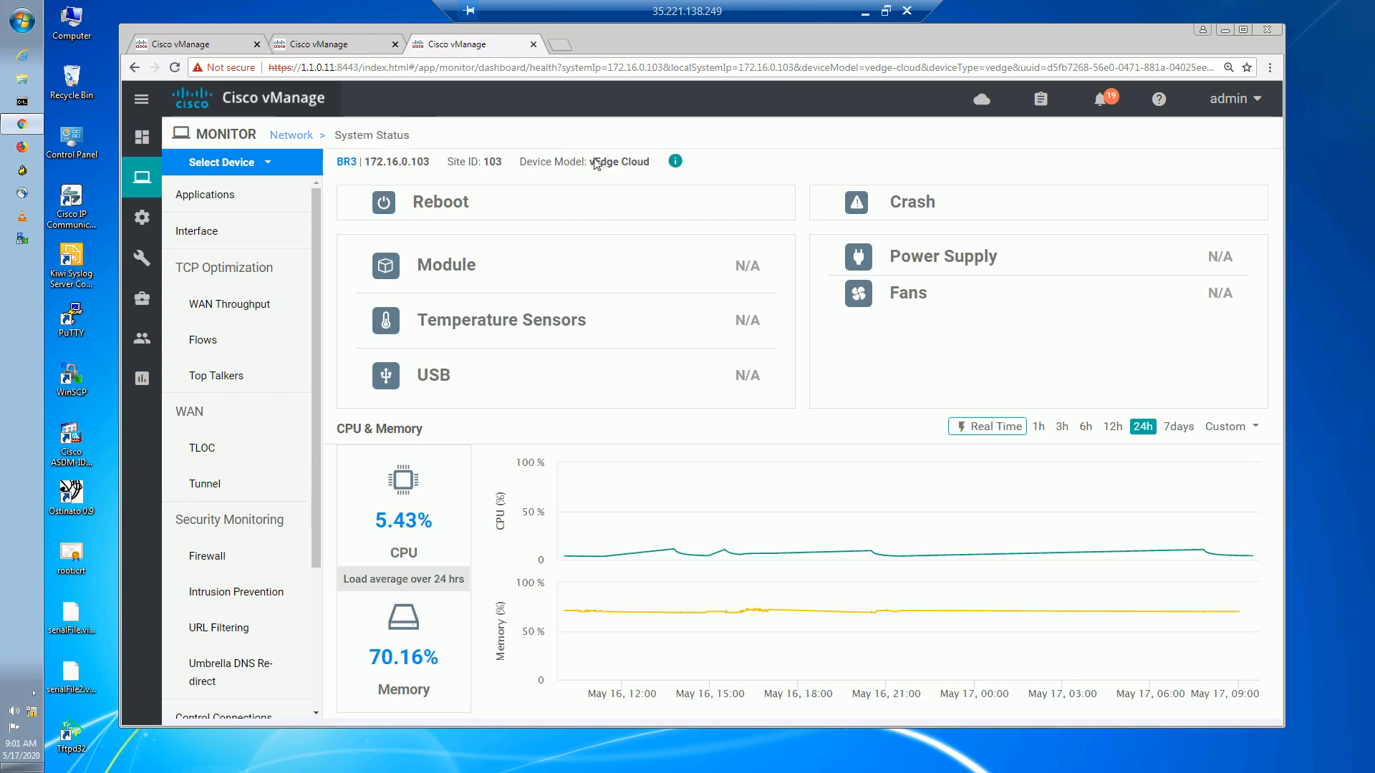
{"action": "left_click_drag", "start_coordinate": [317, 552], "coordinate": [308, 708]}
{"action": "left_click", "coordinate": [255, 704]}
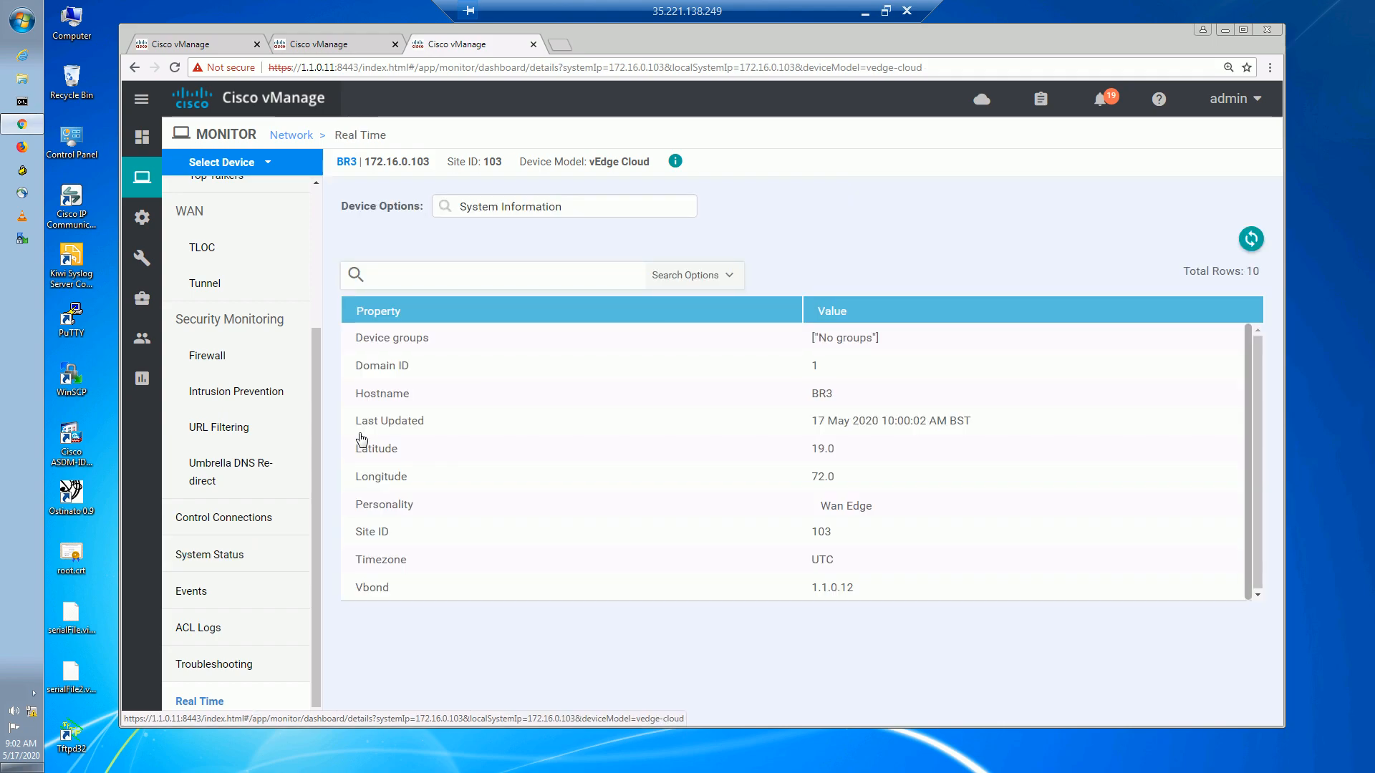
Show BR3's OMP Received TLOCs table, with its mpls and public-internet TLOCs, and scroll its columns.
{"action": "left_click", "coordinate": [523, 209]}
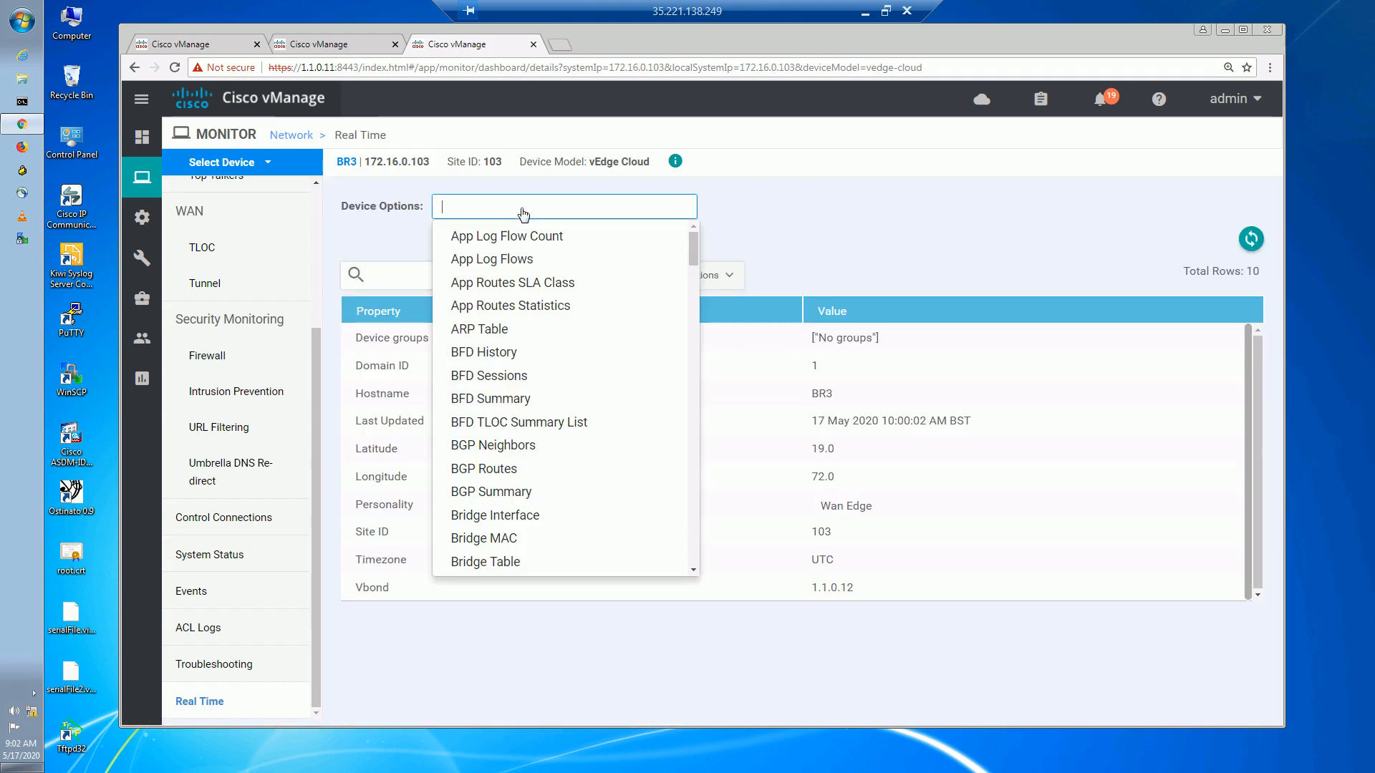
{"action": "type", "text": "omp rece"}
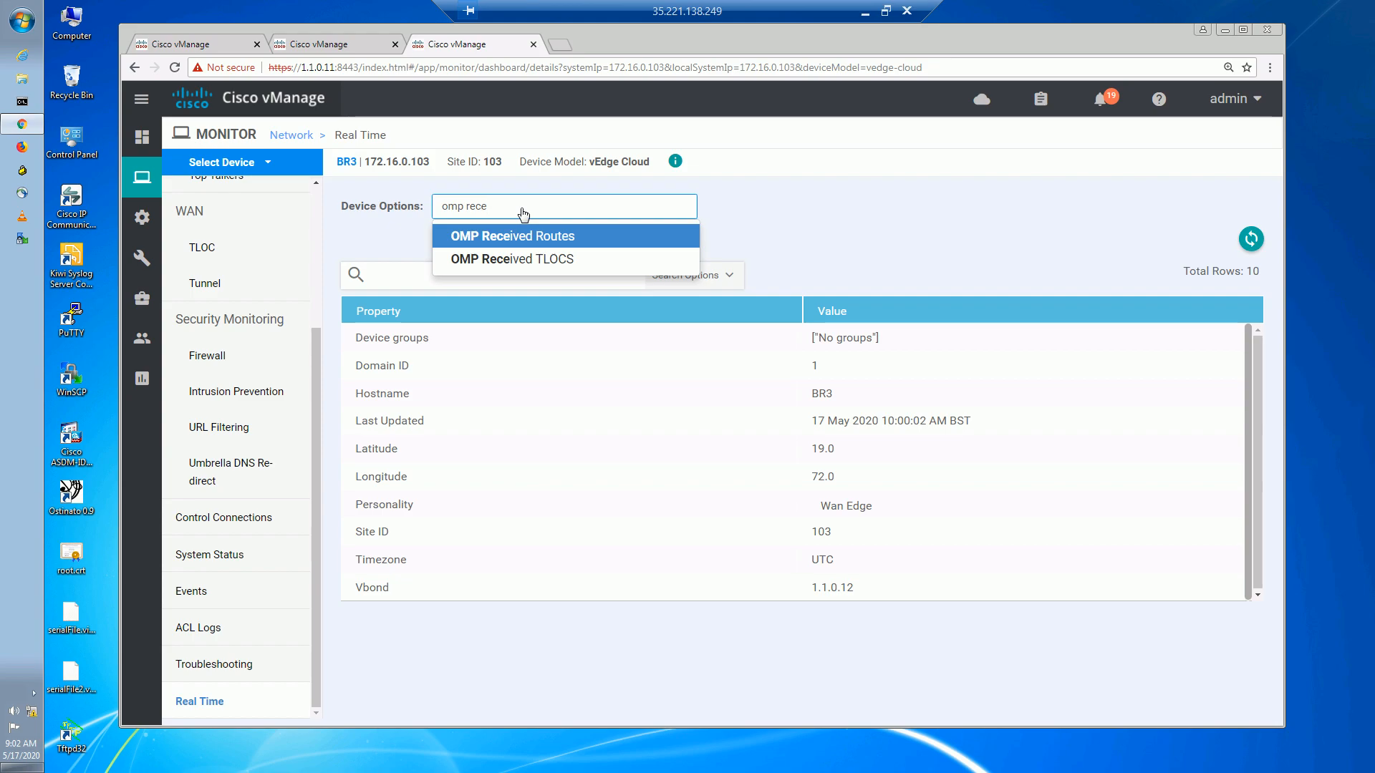
{"action": "left_click", "coordinate": [528, 262]}
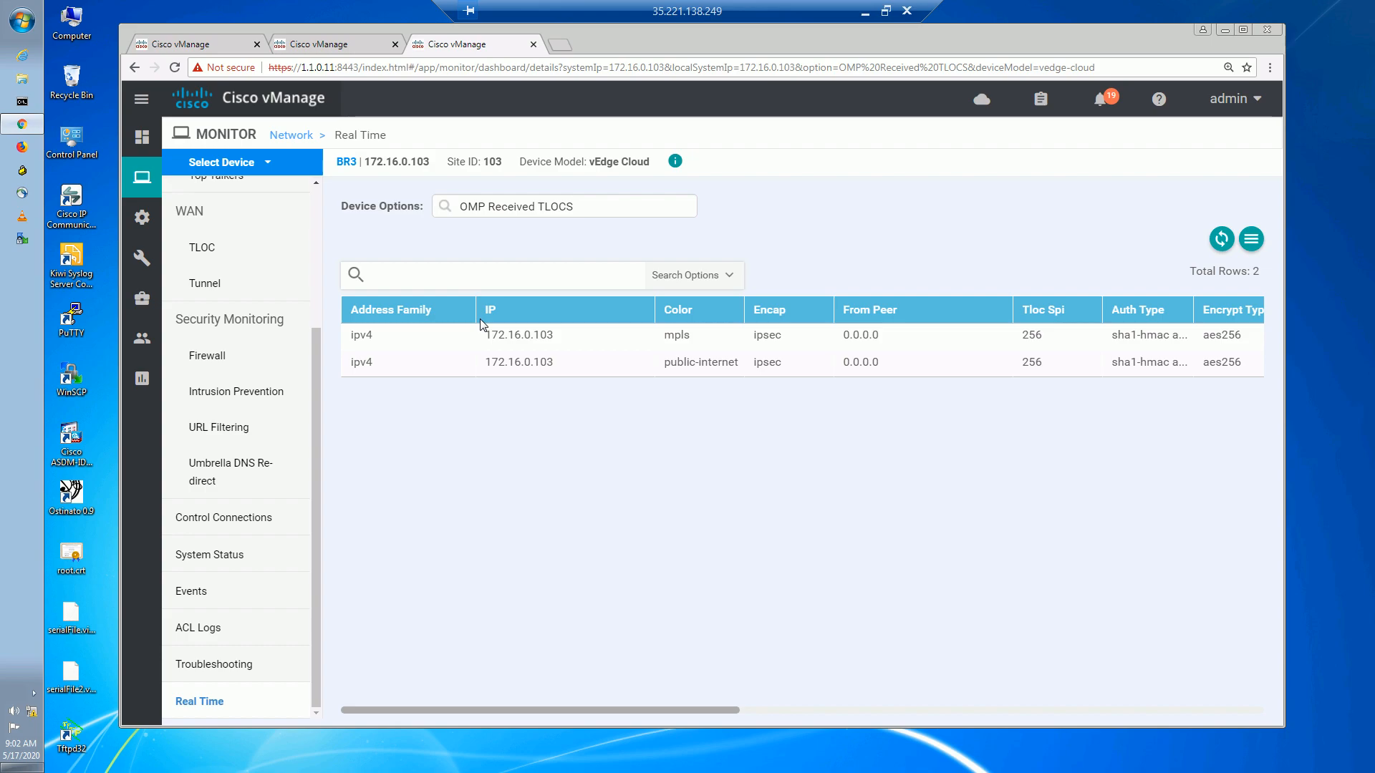
{"action": "left_click_drag", "start_coordinate": [720, 707], "coordinate": [862, 690]}
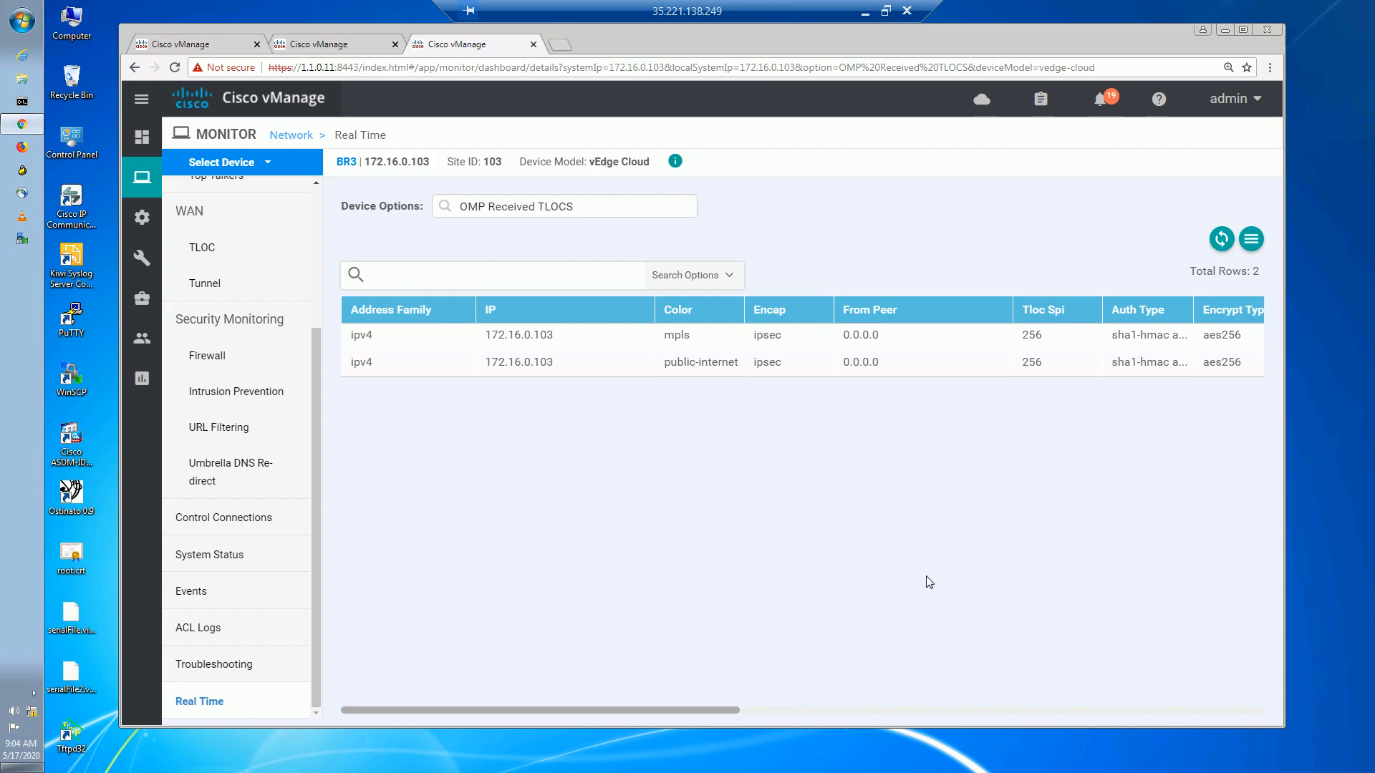
{"action": "left_click_drag", "start_coordinate": [721, 708], "coordinate": [902, 712]}
{"action": "left_click", "coordinate": [870, 562]}
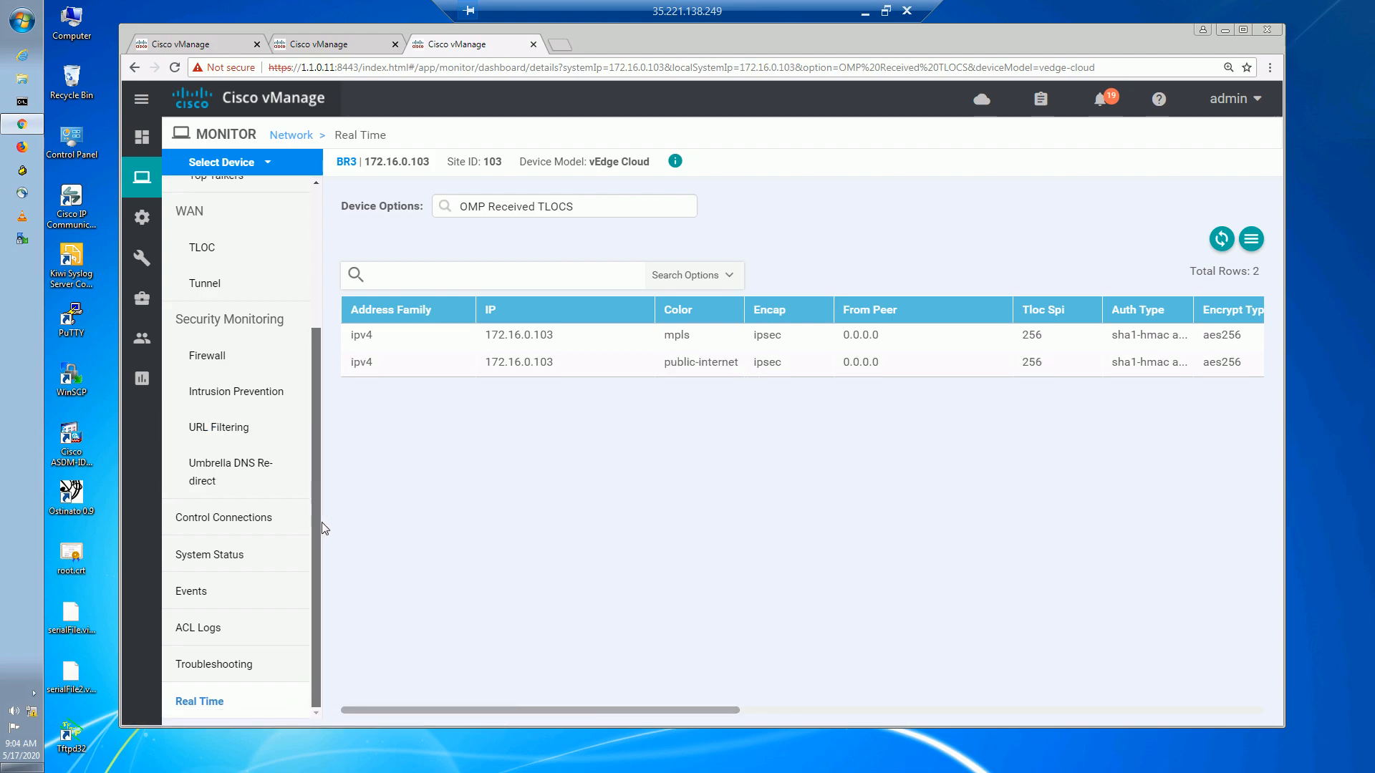
Open Configuration > Policies in a new tab and go to the centralized policy Topology list.
{"action": "mouse_move", "coordinate": [143, 218]}
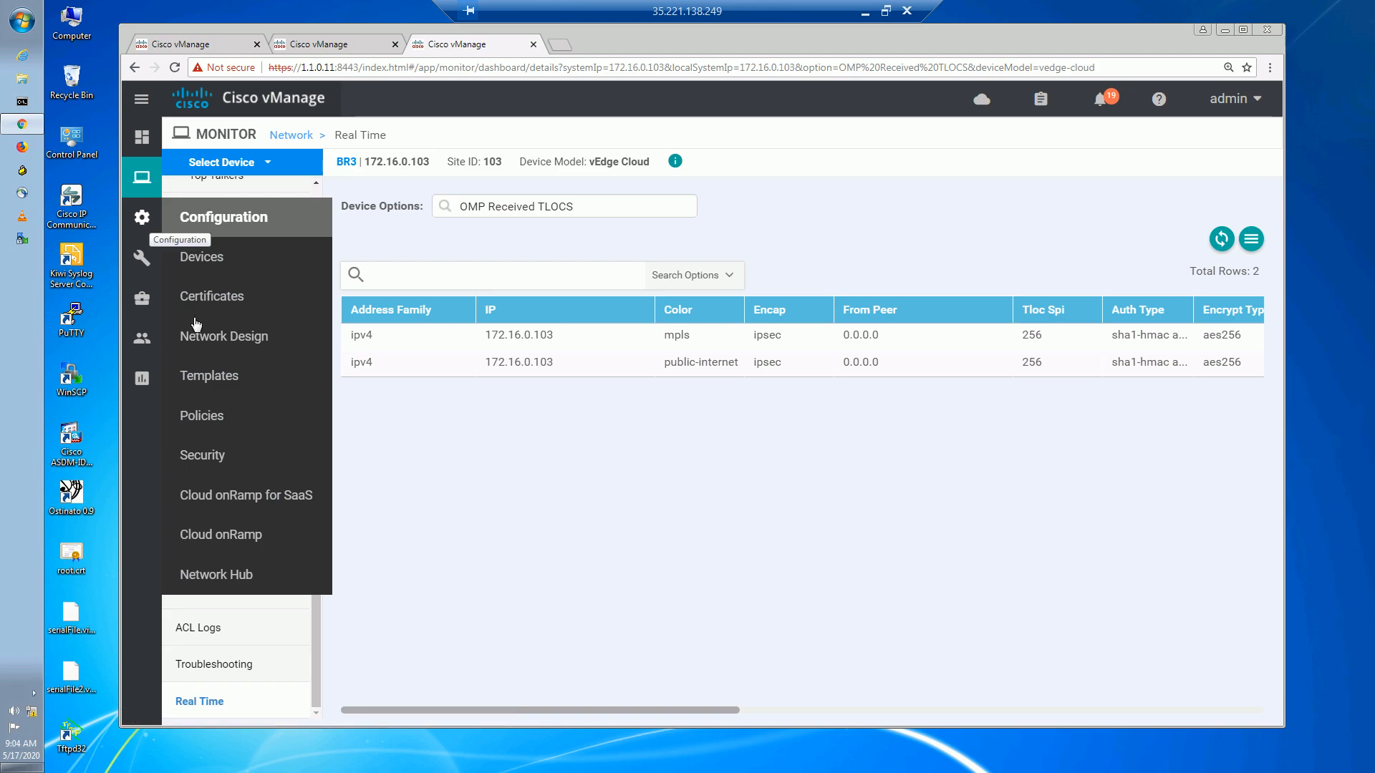
{"action": "right_click", "coordinate": [219, 416]}
{"action": "left_click", "coordinate": [250, 425]}
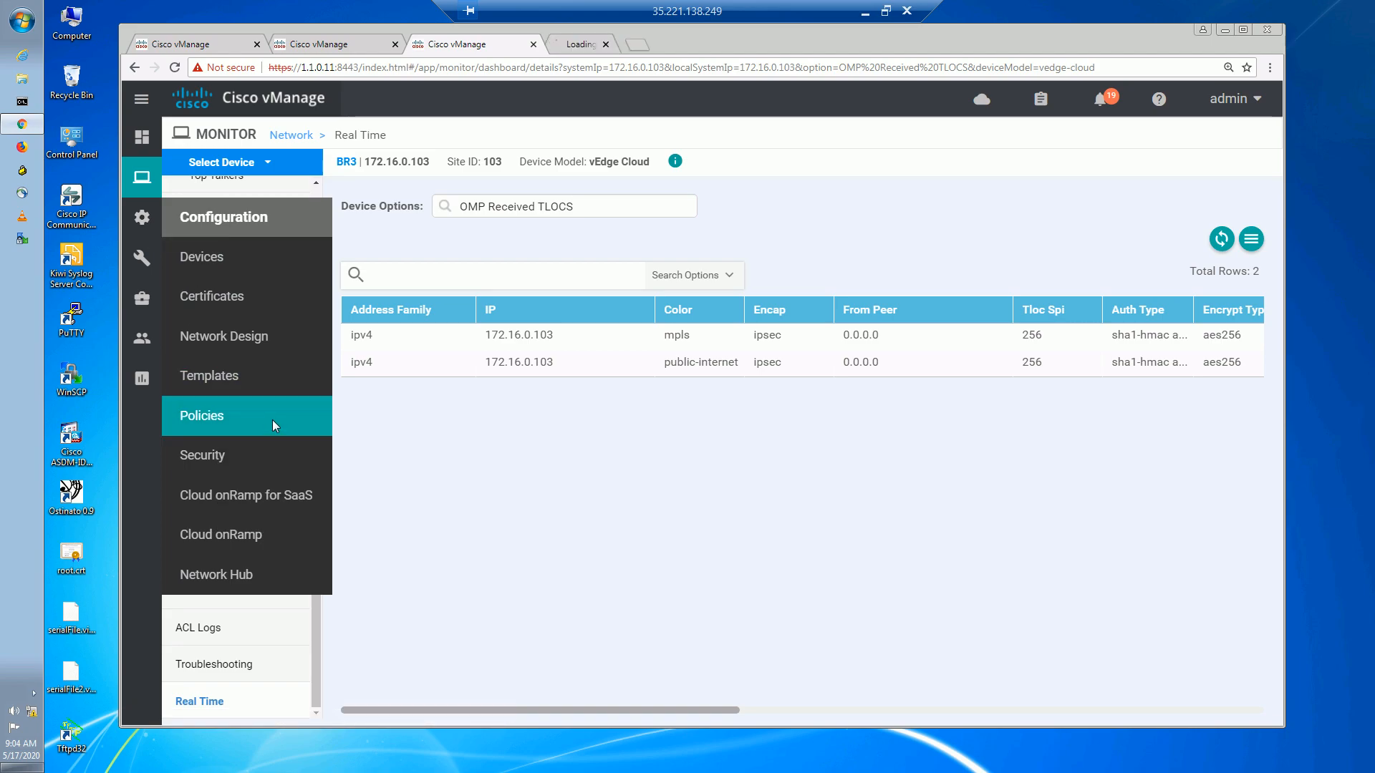
{"action": "left_click", "coordinate": [622, 41]}
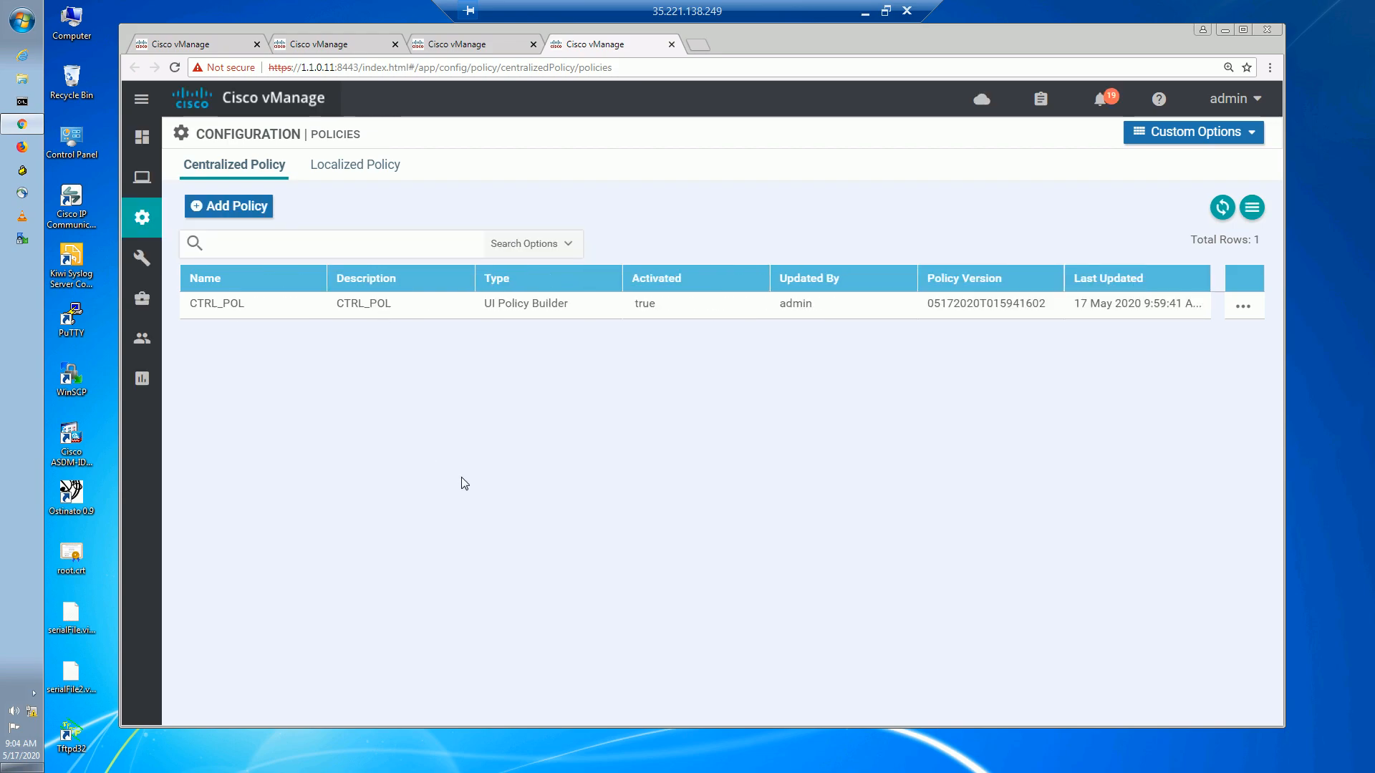
{"action": "left_click", "coordinate": [1204, 136]}
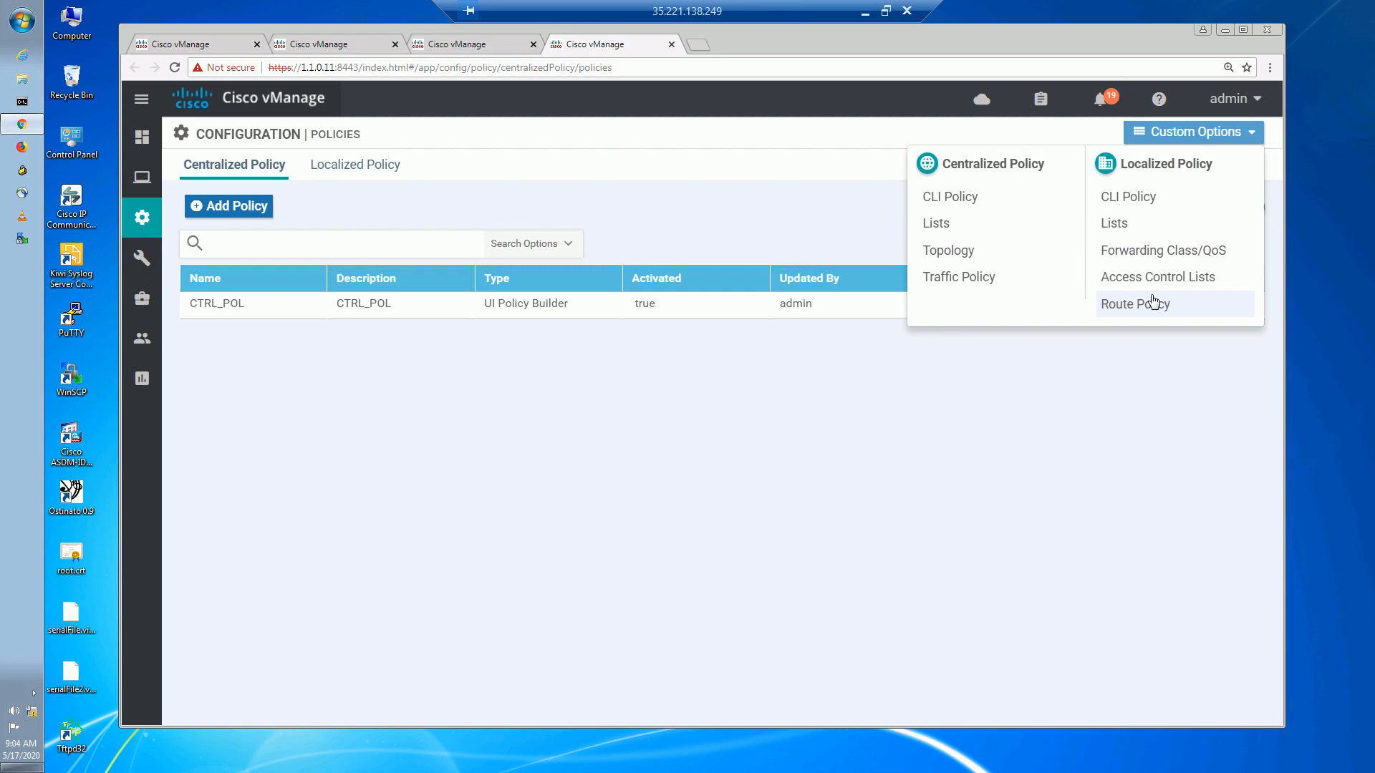
{"action": "left_click", "coordinate": [929, 252]}
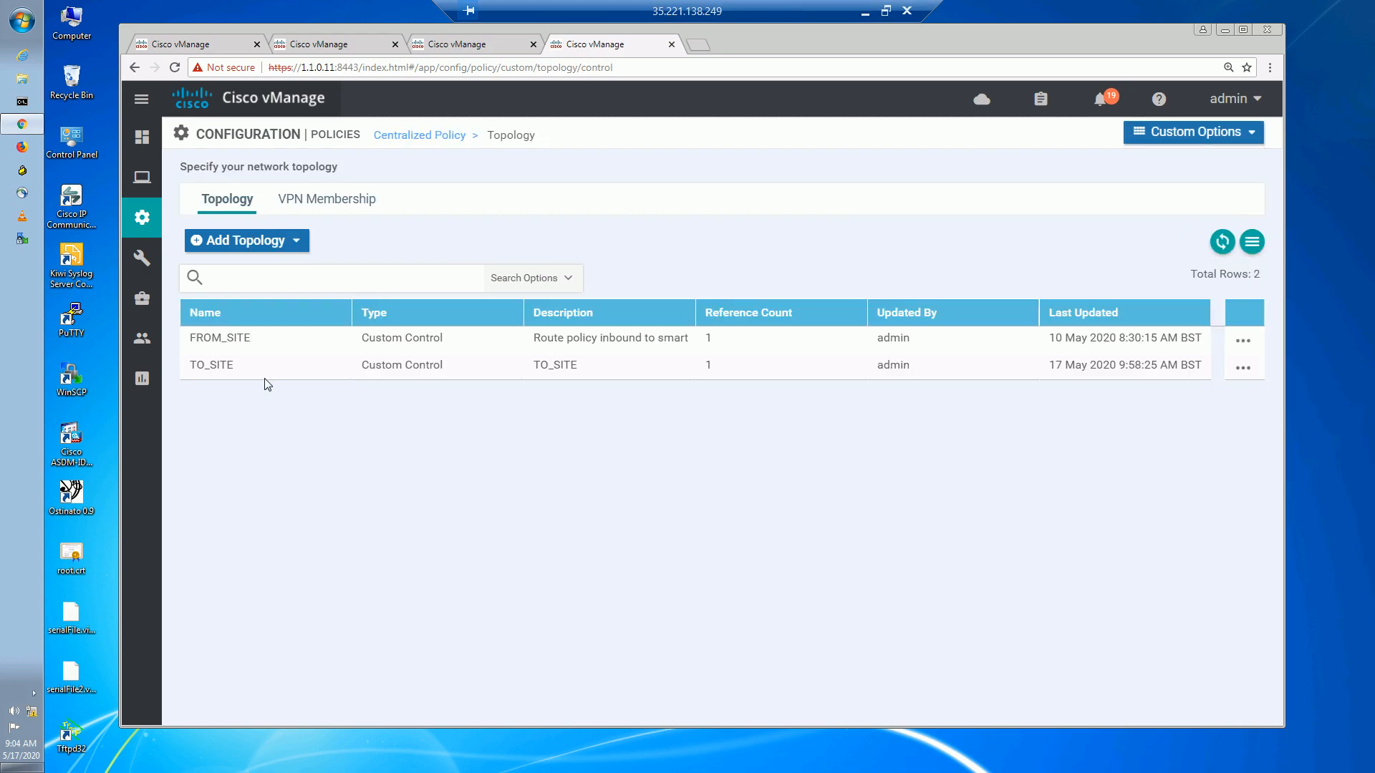
Set TO_SITE's default action to Accept, save the control policy, and activate it.
{"action": "left_click", "coordinate": [1243, 368]}
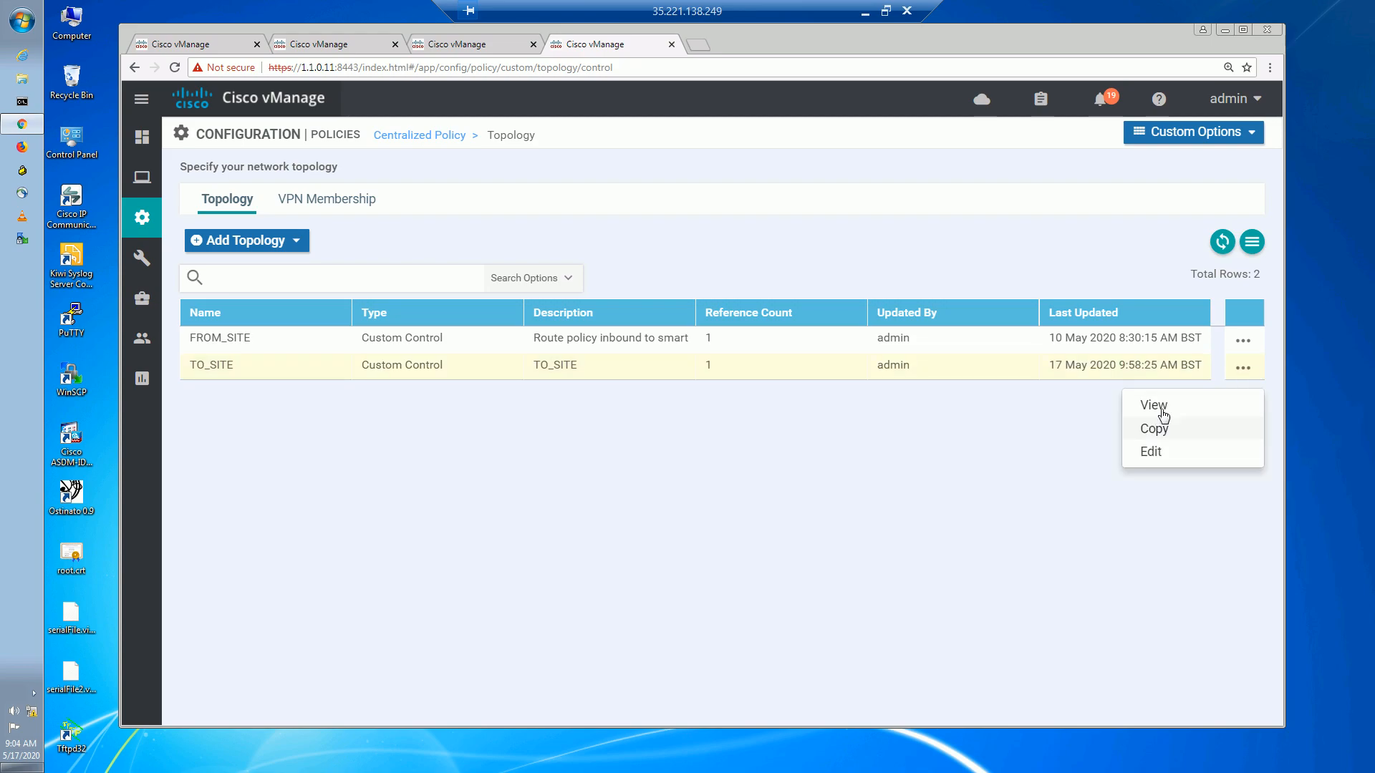
{"action": "left_click", "coordinate": [1151, 451]}
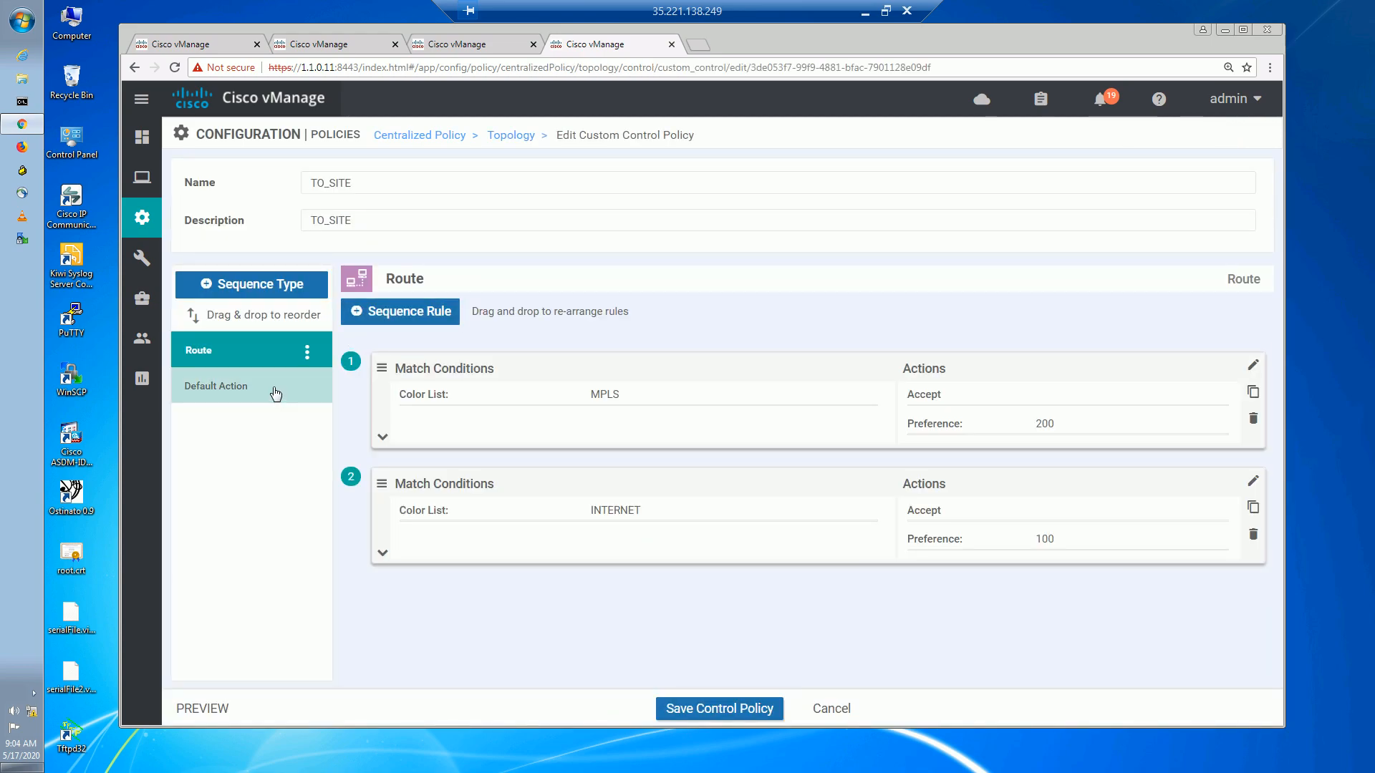
{"action": "left_click", "coordinate": [275, 394]}
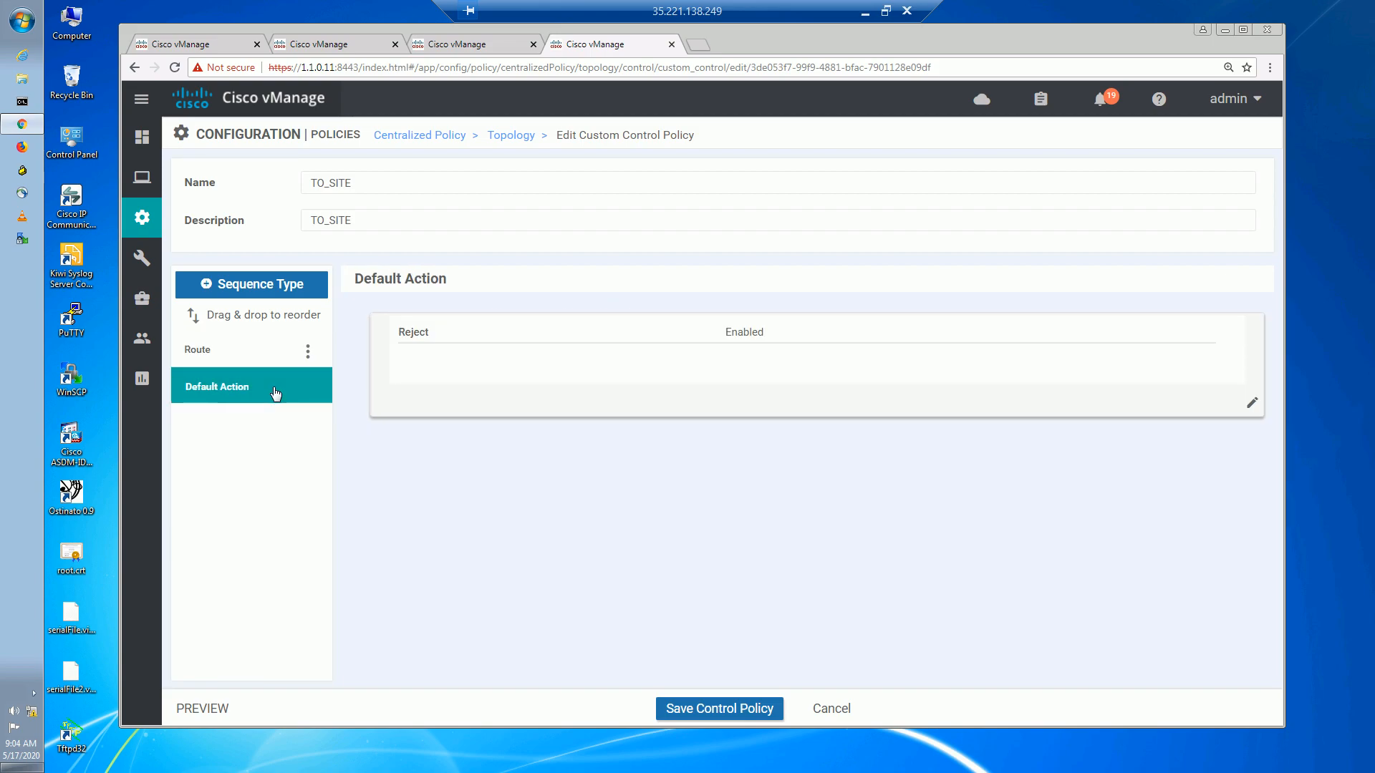
{"action": "left_click", "coordinate": [1251, 405]}
{"action": "left_click", "coordinate": [782, 351]}
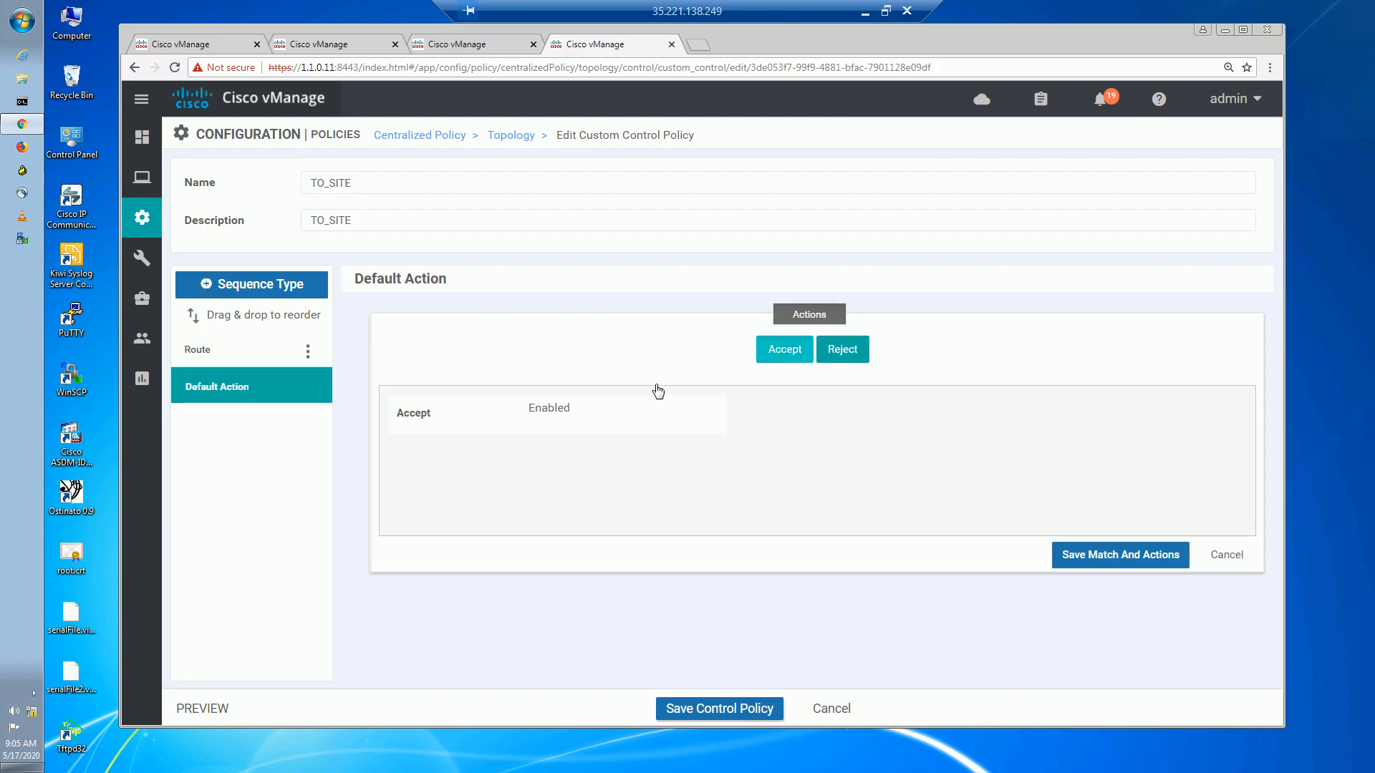
{"action": "left_click", "coordinate": [1118, 558]}
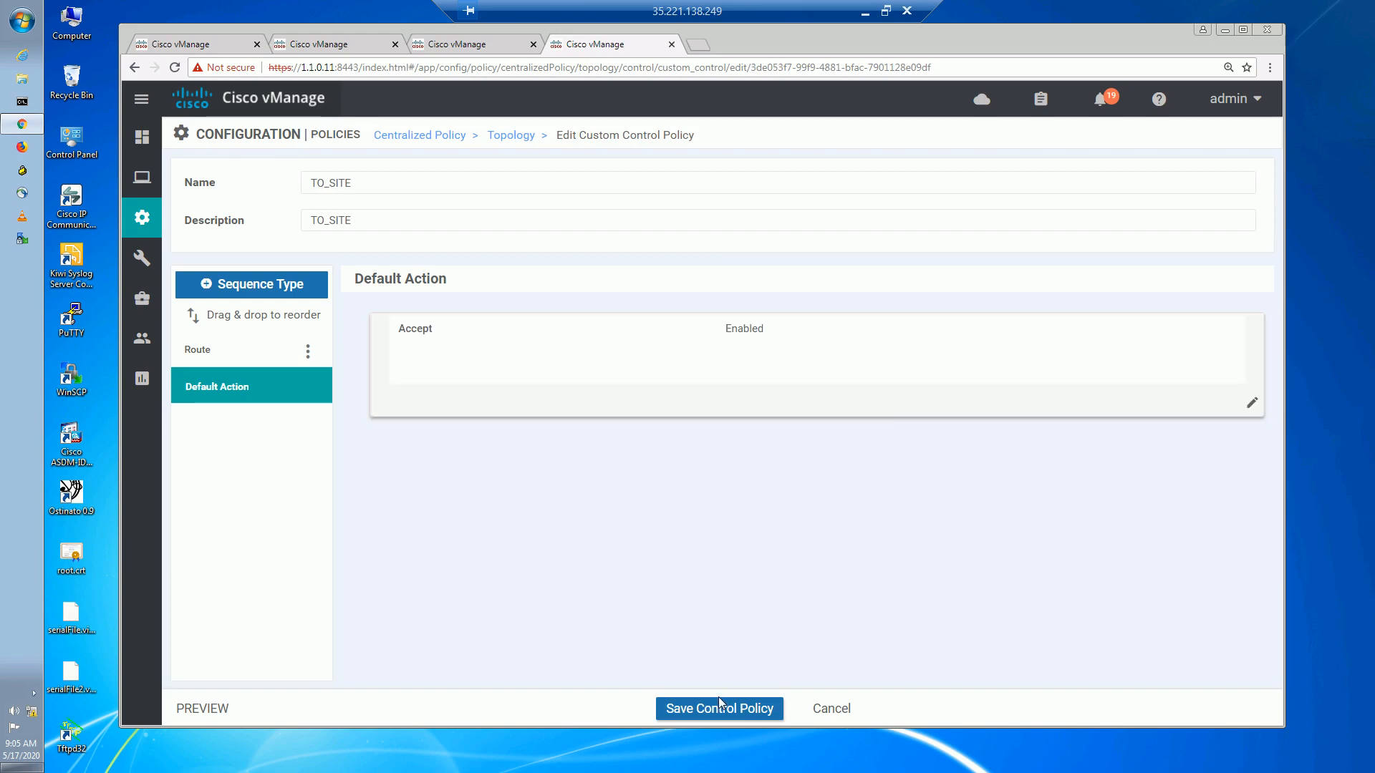
{"action": "left_click", "coordinate": [722, 709]}
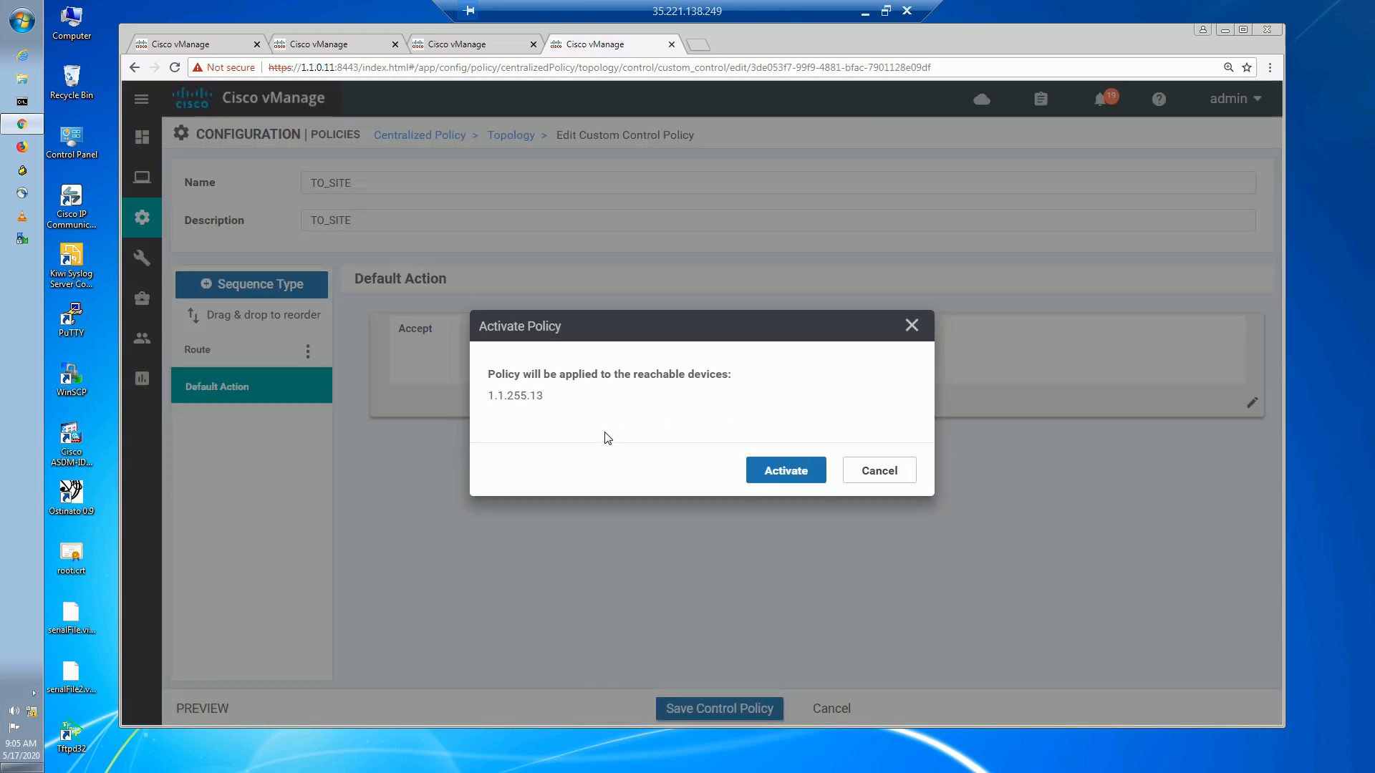
{"action": "left_click", "coordinate": [788, 469]}
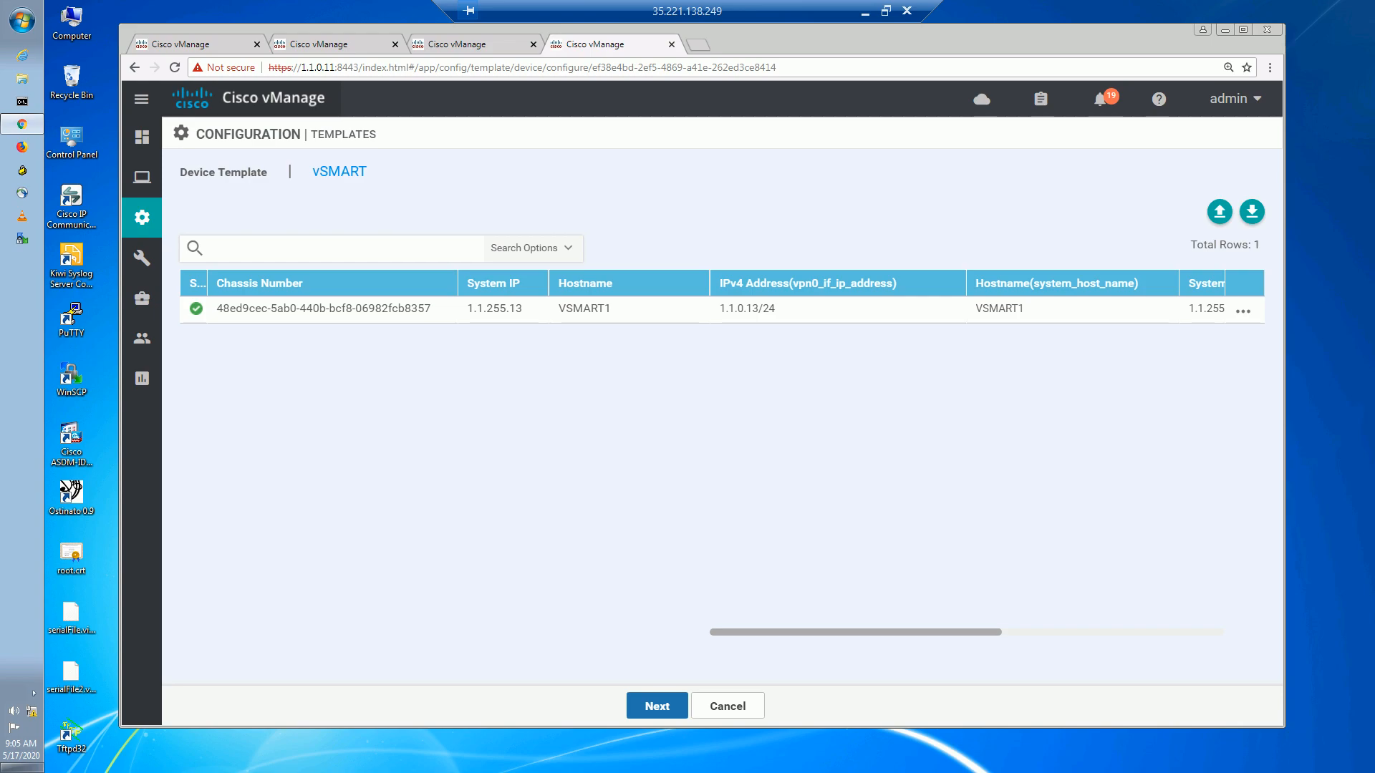
Push the configuration to VSMART1, confirm success, and return to BR3's received TLOCs tab.
{"action": "left_click", "coordinate": [650, 699]}
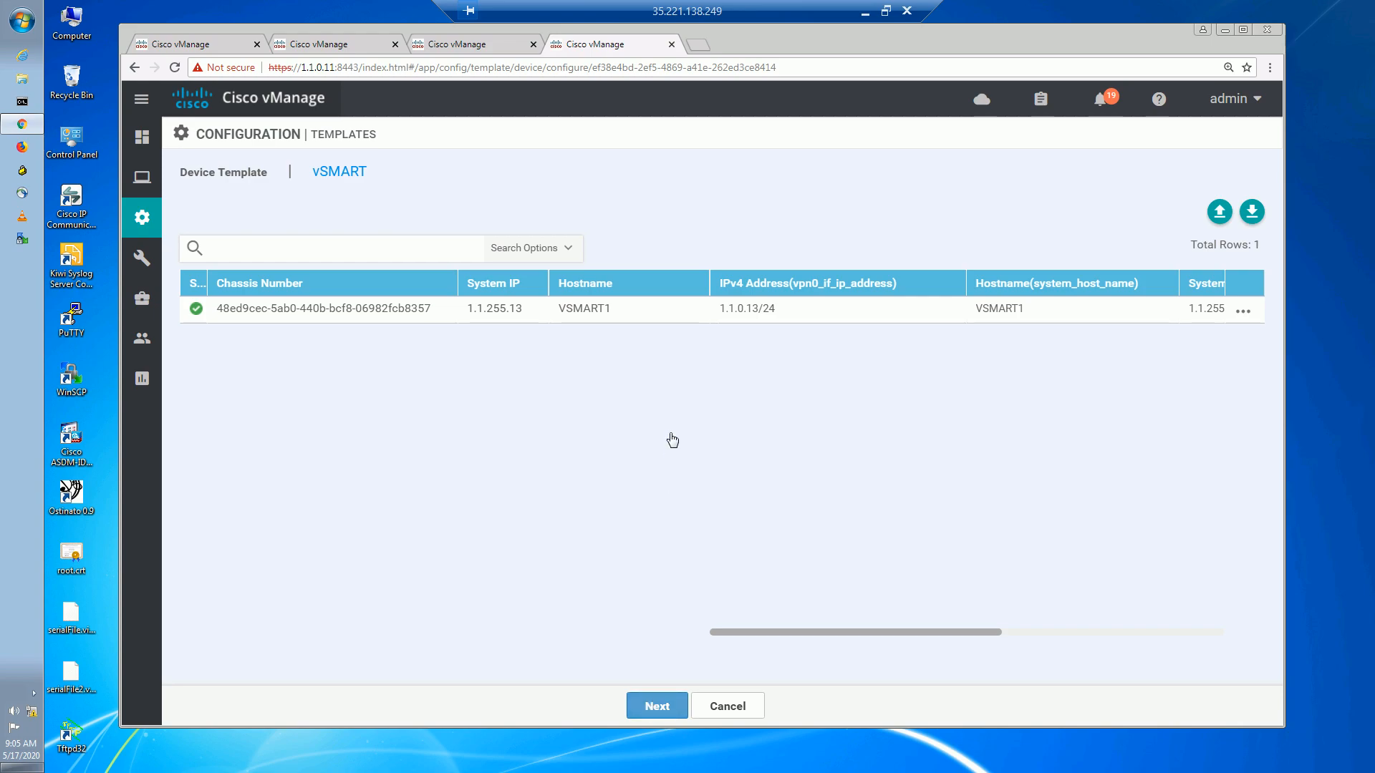
{"action": "left_click", "coordinate": [842, 711]}
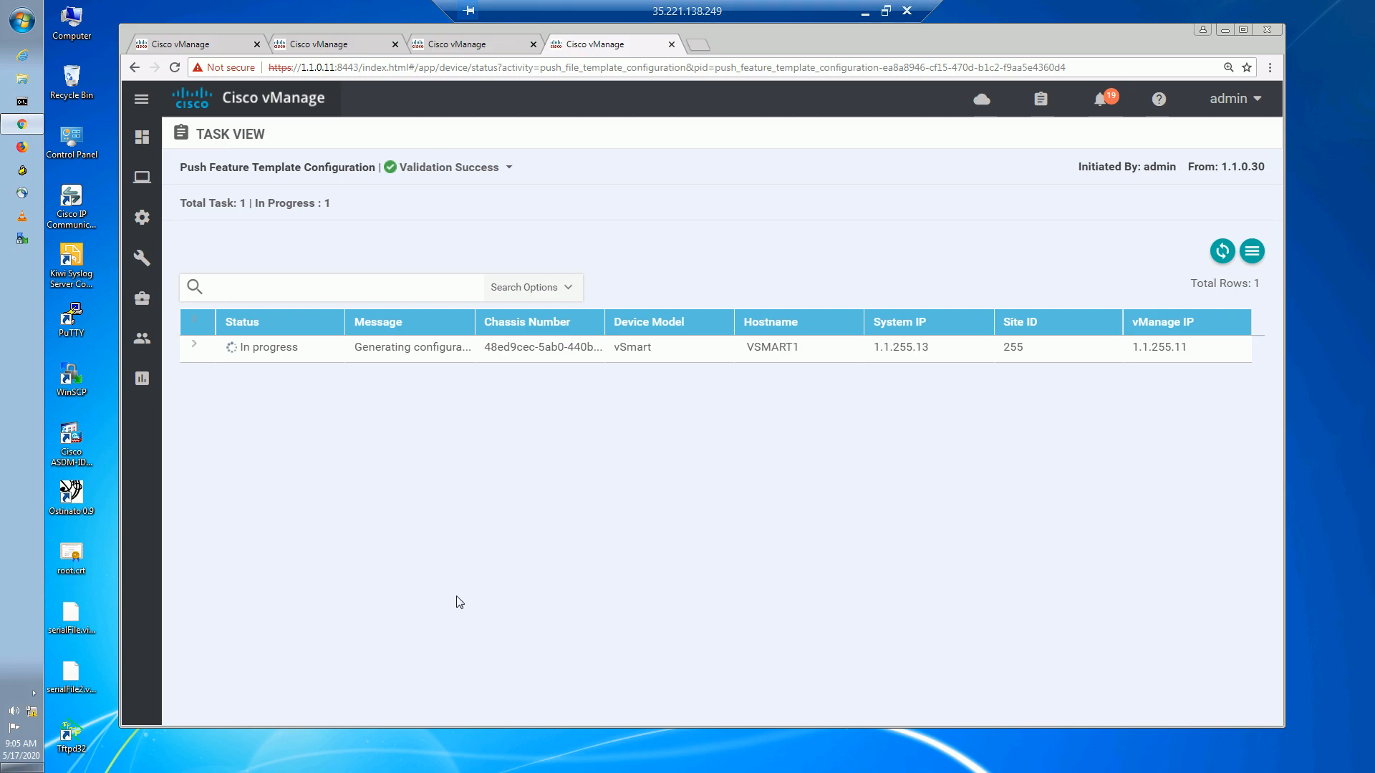
{"action": "left_click", "coordinate": [1222, 256]}
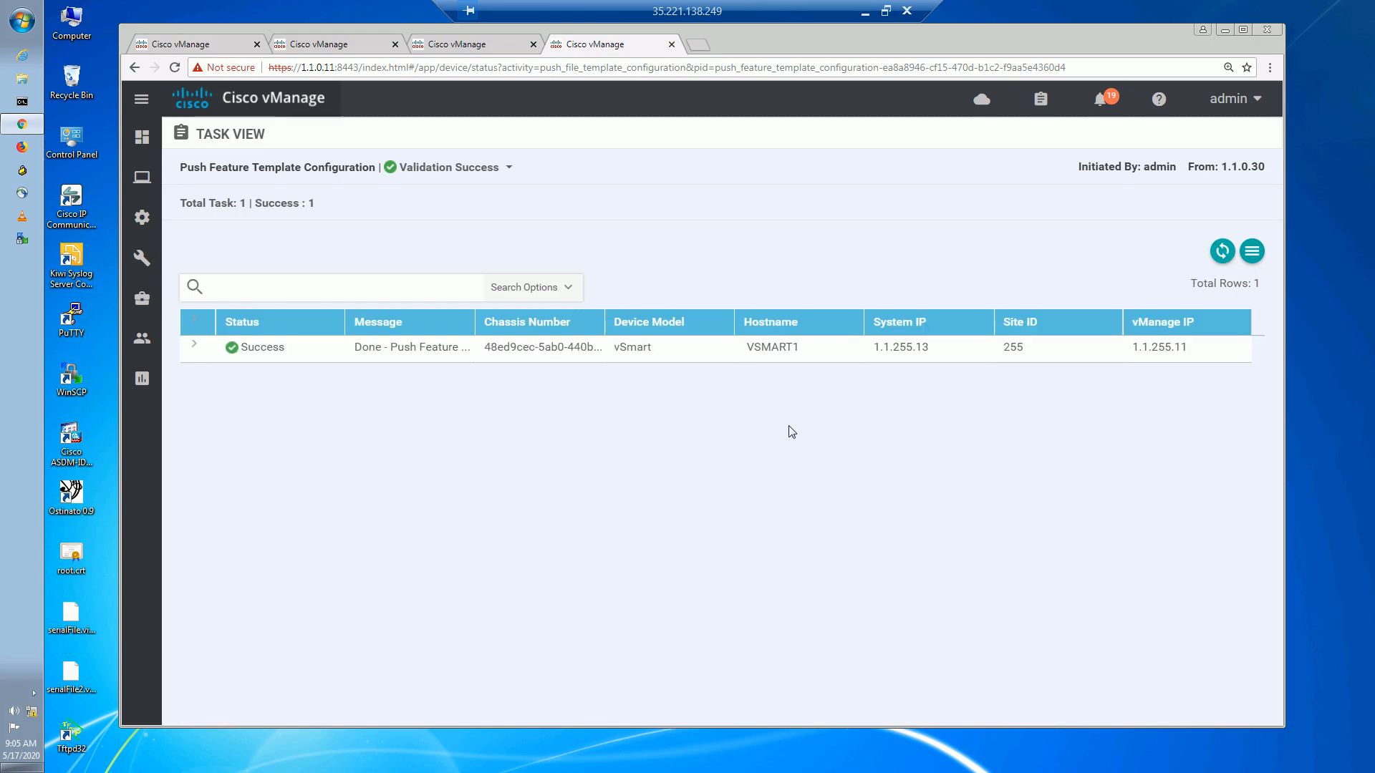
{"action": "left_click", "coordinate": [499, 47]}
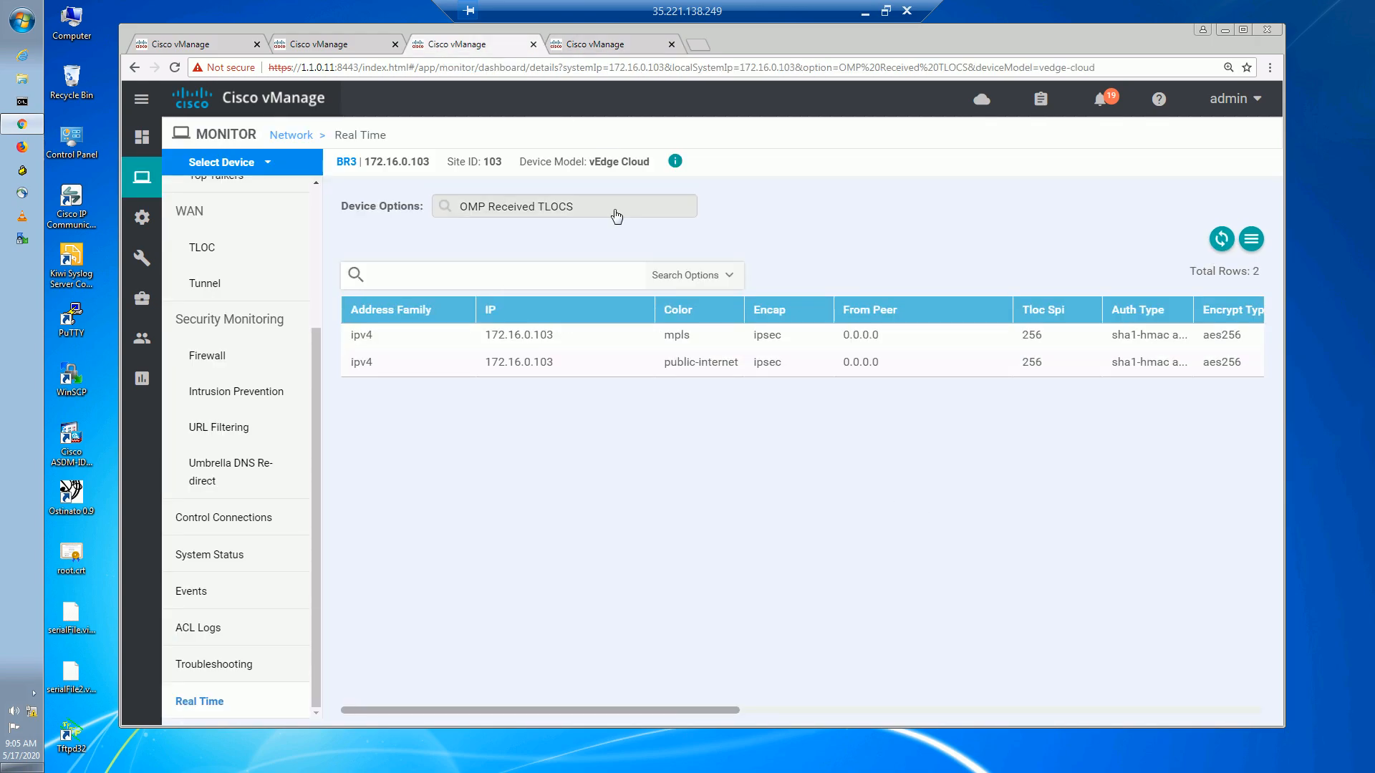
Refresh BR3's received TLOCs to show all 12, with remote mpls TLOCs at preference 200.
{"action": "left_click", "coordinate": [1222, 240]}
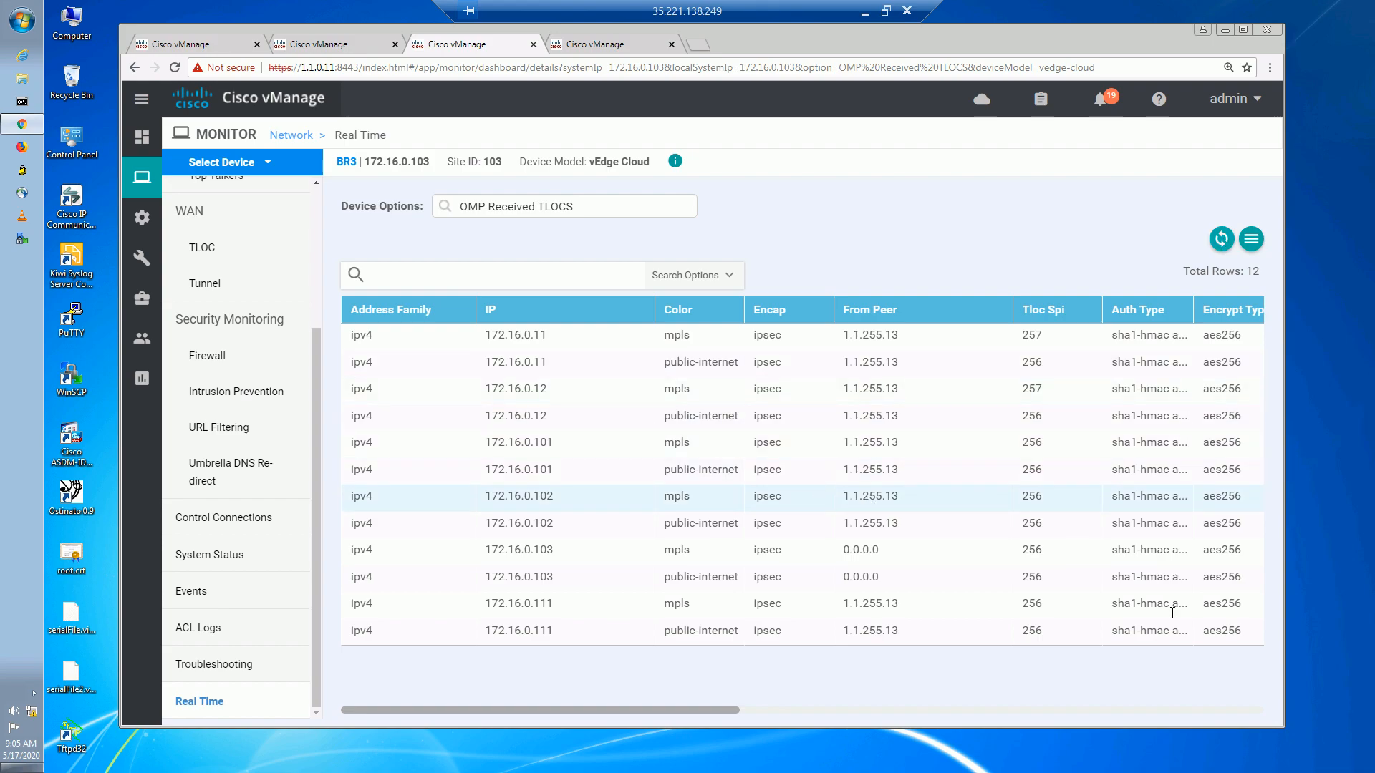
{"action": "left_click_drag", "start_coordinate": [748, 709], "coordinate": [1130, 712]}
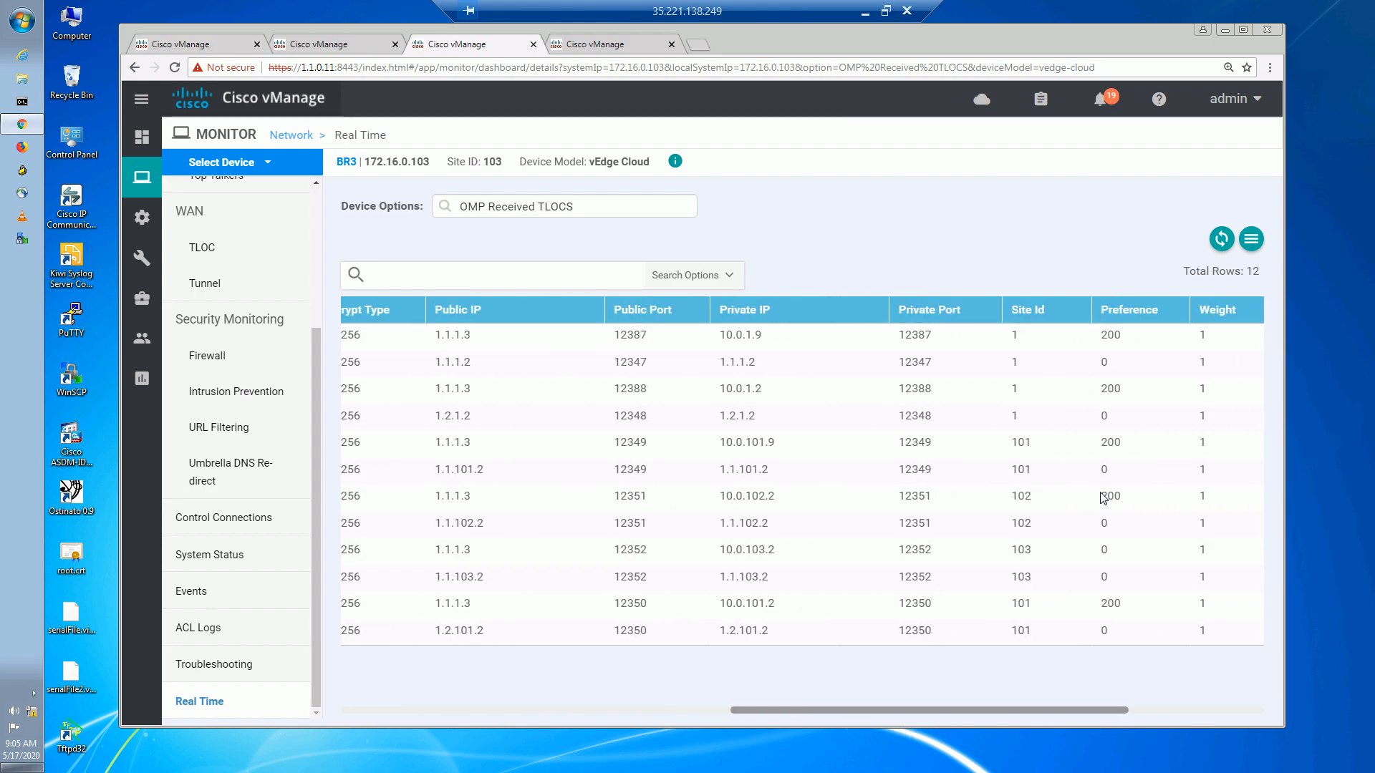
{"action": "double_click", "coordinate": [1118, 344]}
{"action": "left_click", "coordinate": [1118, 396]}
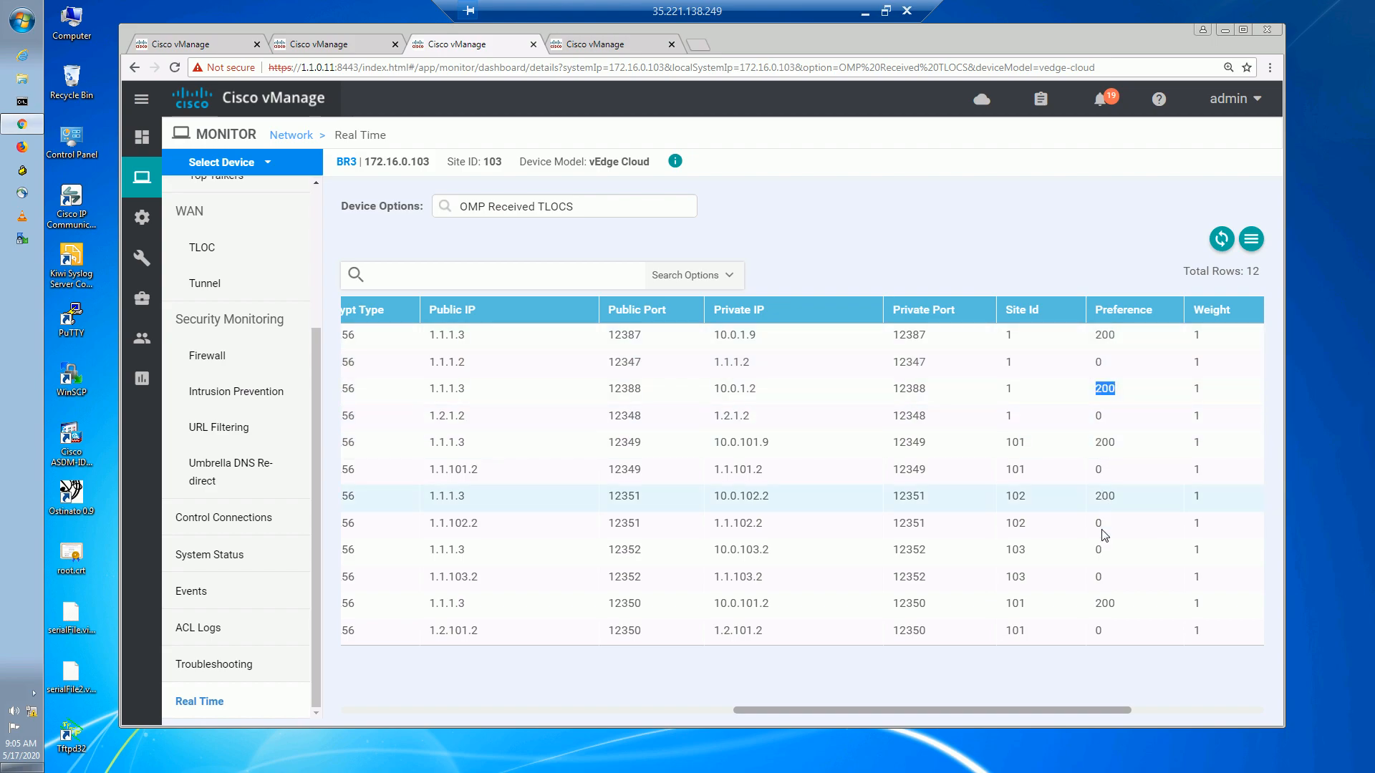
{"action": "left_click_drag", "start_coordinate": [1020, 707], "coordinate": [598, 713]}
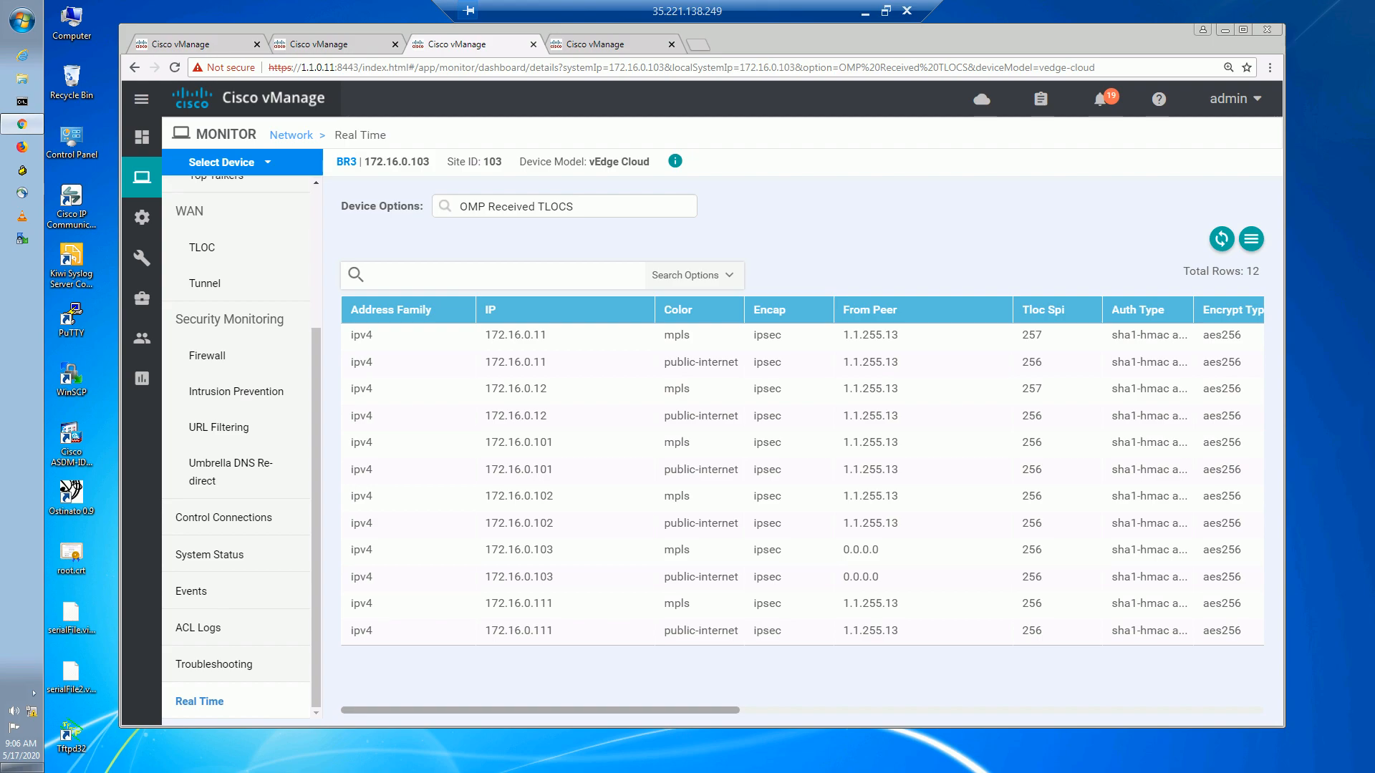
Display BR3's OMP Received Routes unfiltered and scroll through all 36 routes.
{"action": "left_click", "coordinate": [602, 203]}
{"action": "left_click", "coordinate": [602, 203]}
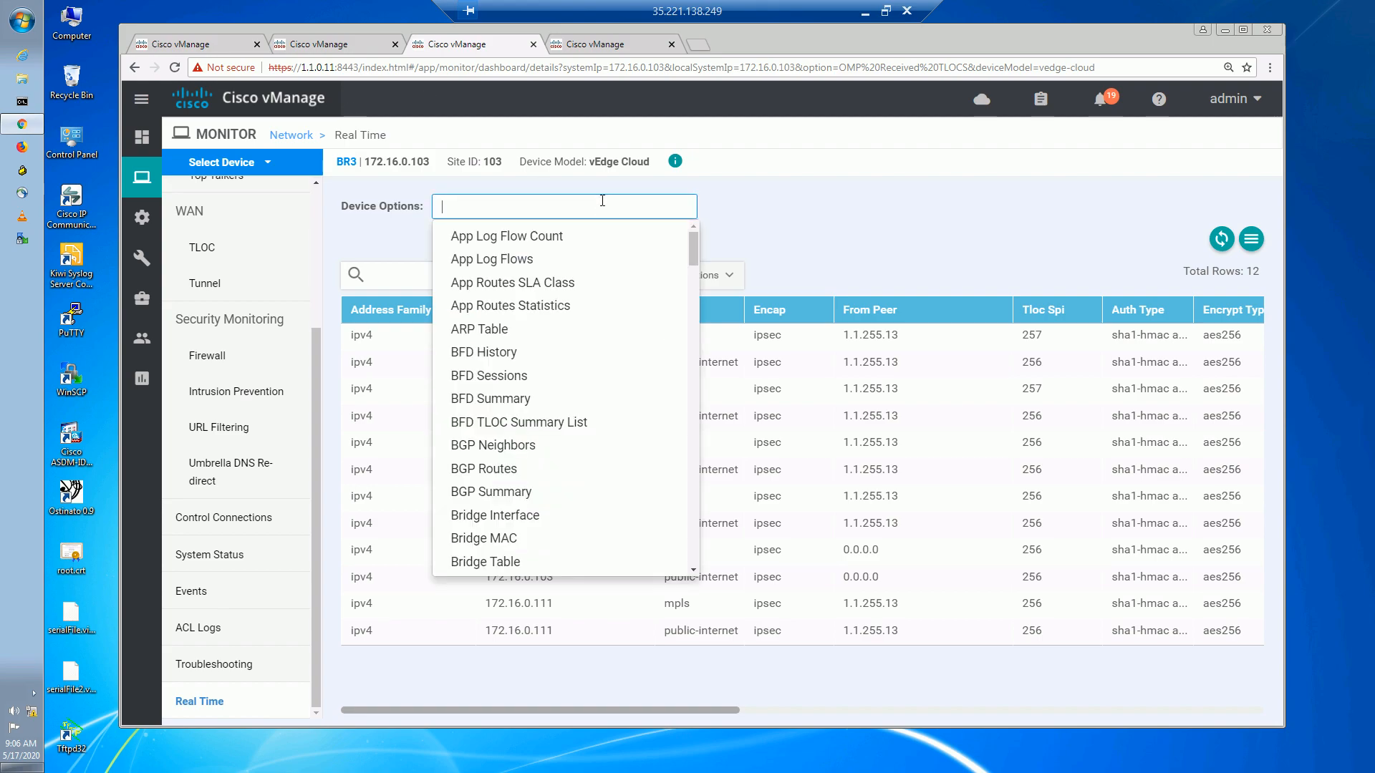
{"action": "type", "text": "omp rece"}
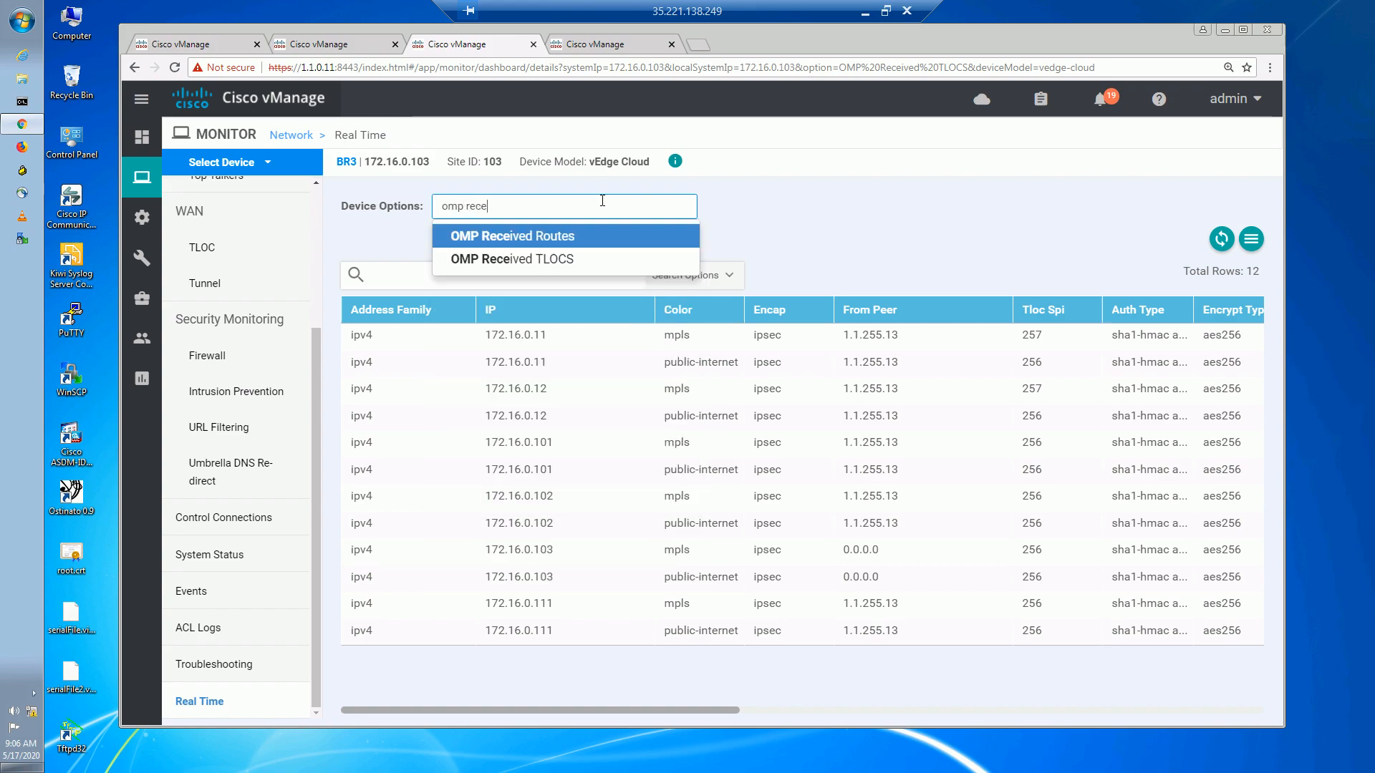
{"action": "left_click", "coordinate": [601, 242]}
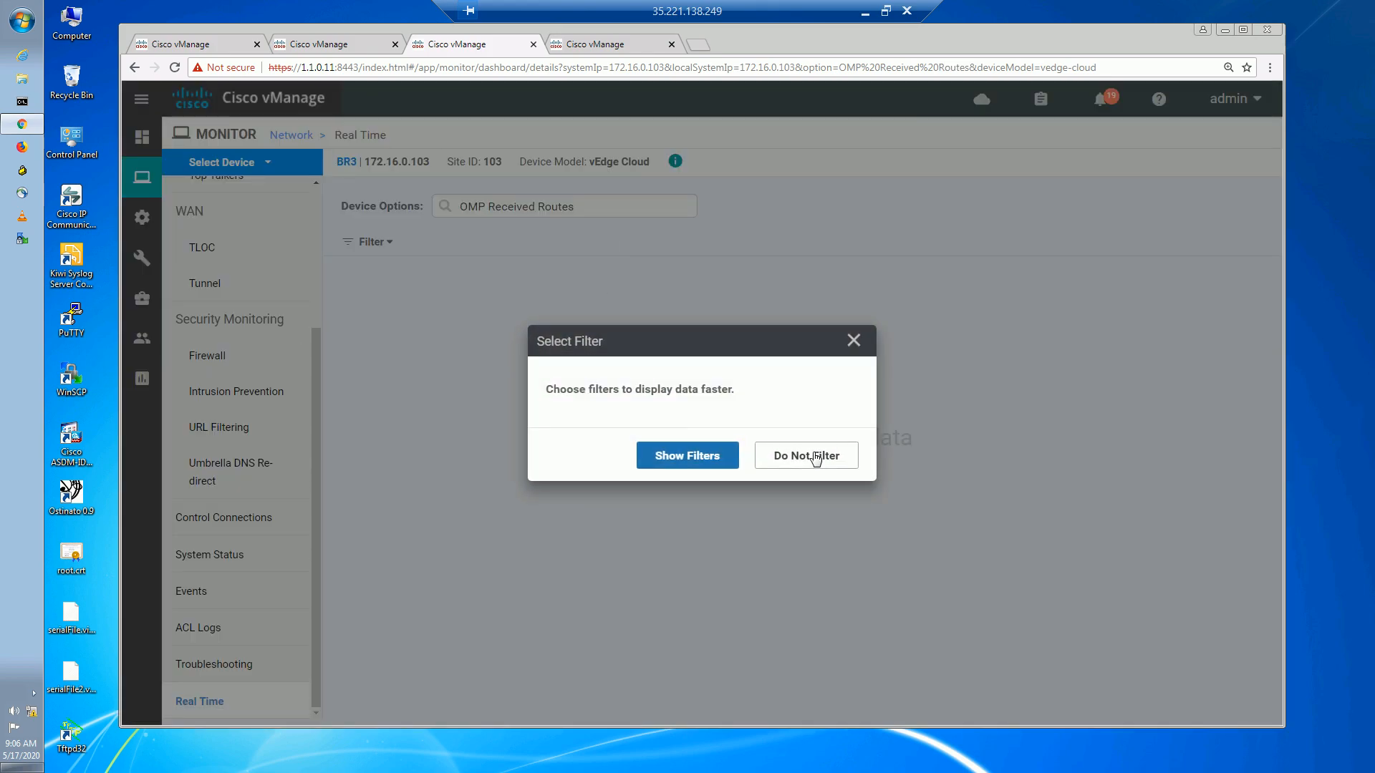
{"action": "left_click", "coordinate": [814, 459]}
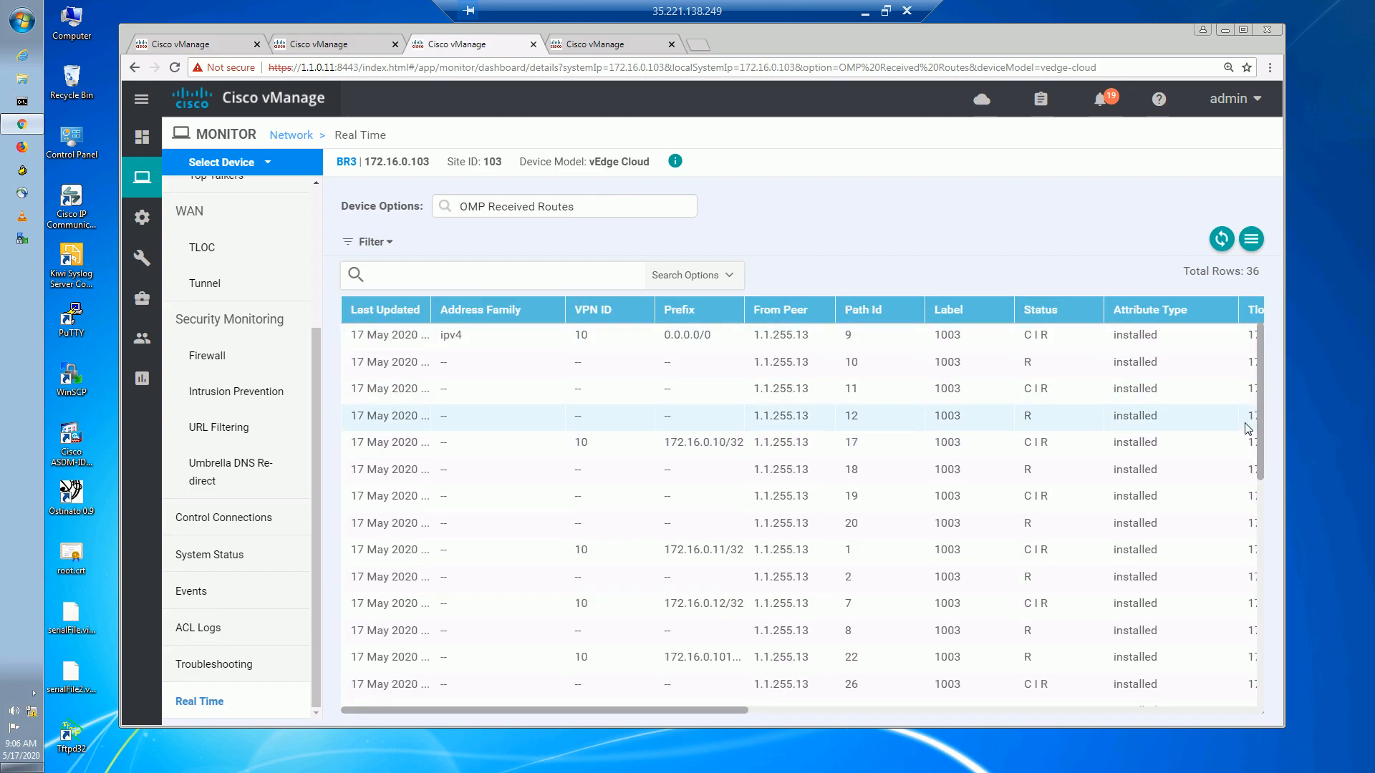
{"action": "scroll", "coordinate": [1263, 505], "scroll_direction": "down", "scroll_amount": 1}
{"action": "left_click_drag", "start_coordinate": [1263, 505], "coordinate": [1262, 556]}
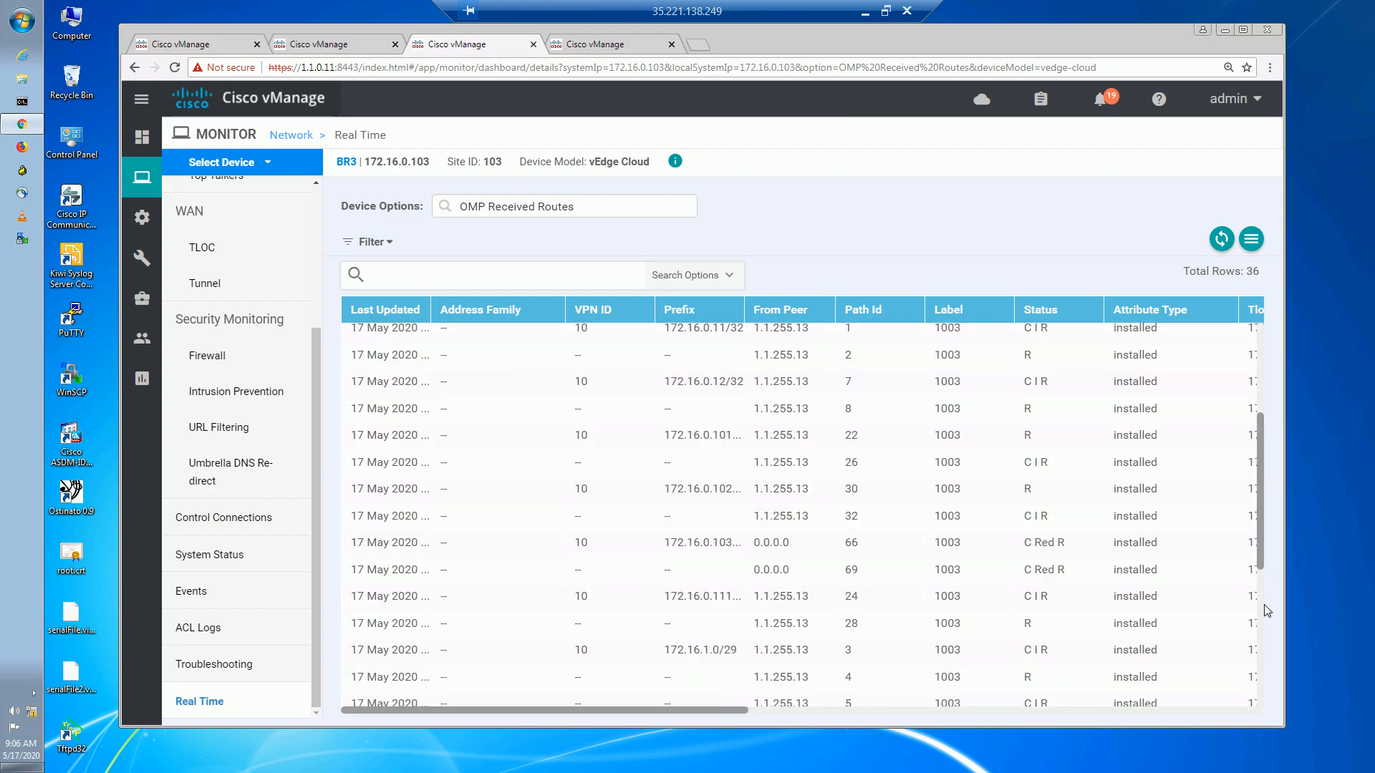
{"action": "scroll", "coordinate": [1254, 545], "scroll_direction": "down", "scroll_amount": 1}
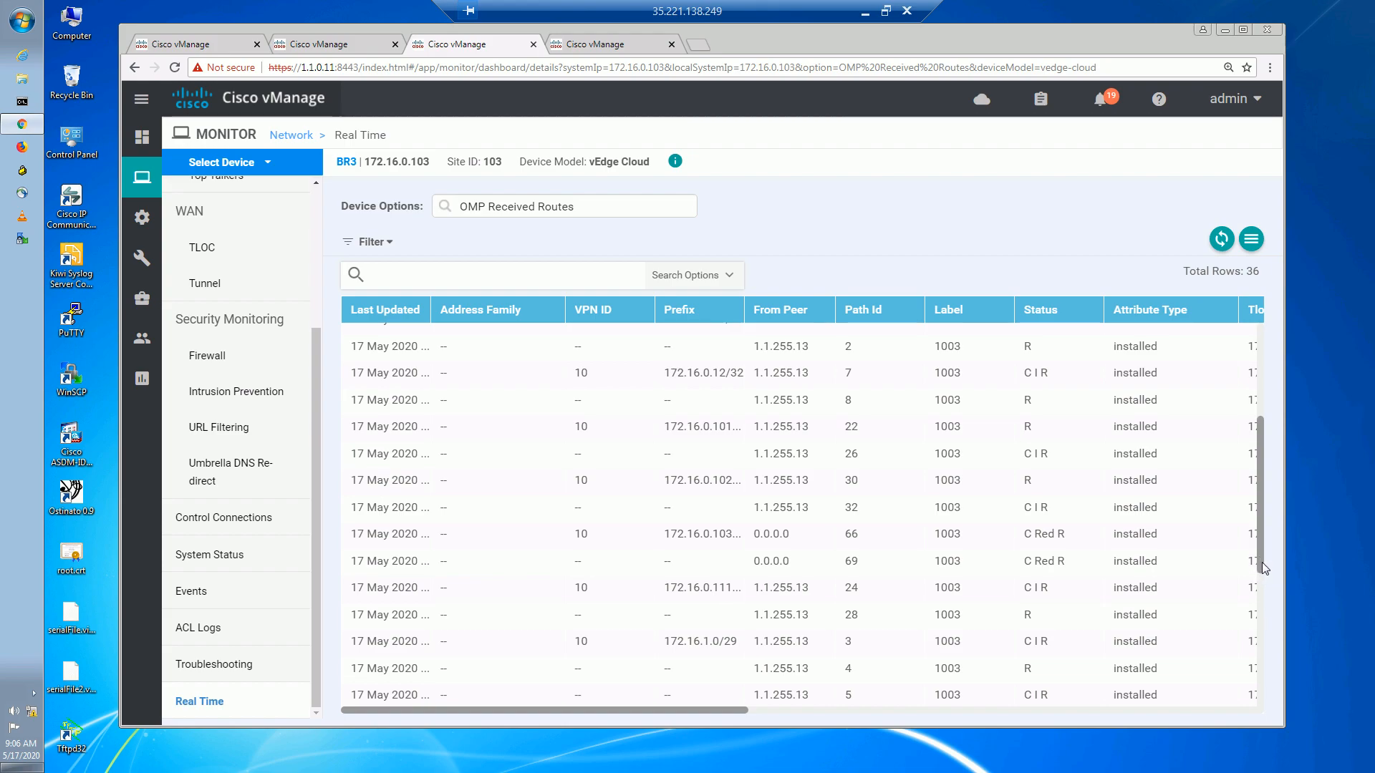
{"action": "left_click", "coordinate": [1260, 626]}
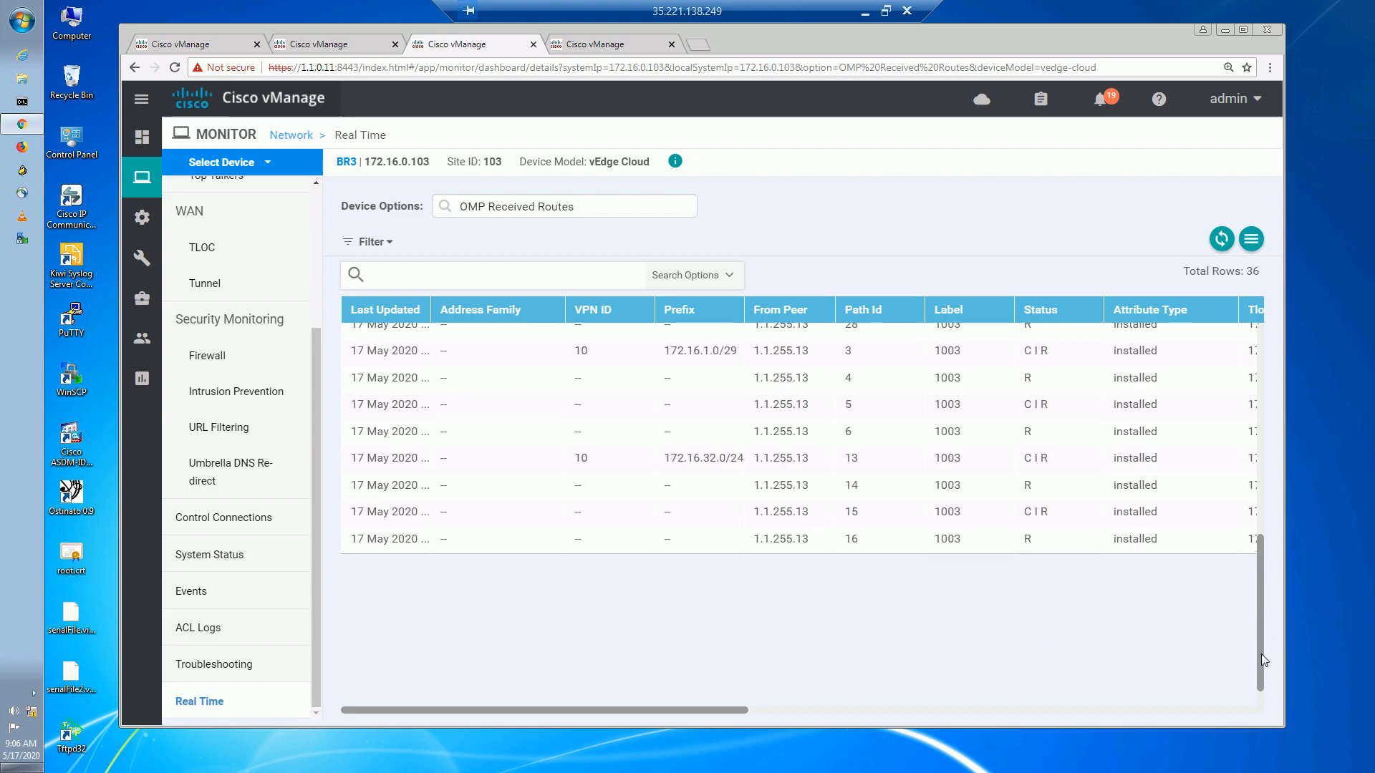
{"action": "scroll", "coordinate": [1275, 544], "scroll_direction": "up", "scroll_amount": 3}
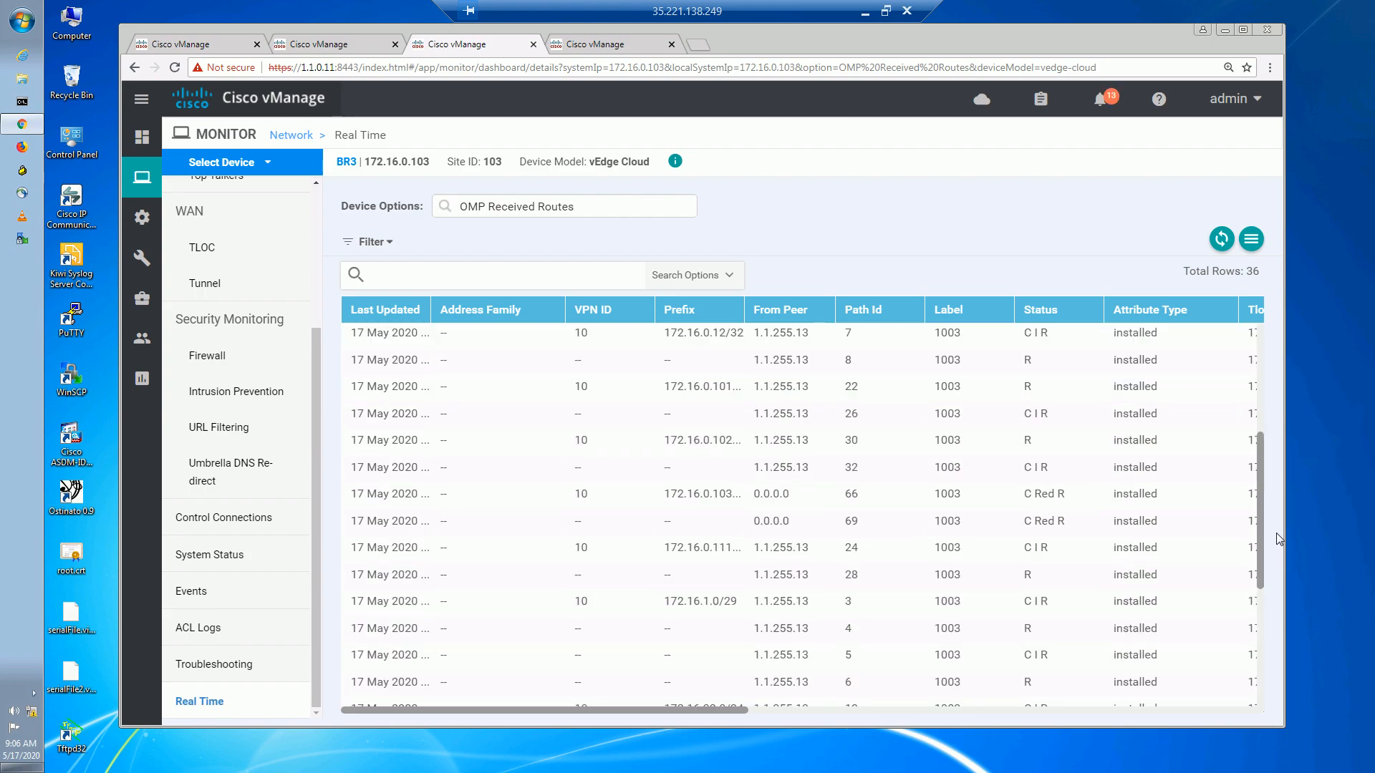
{"action": "scroll", "coordinate": [1276, 532], "scroll_direction": "up", "scroll_amount": 5}
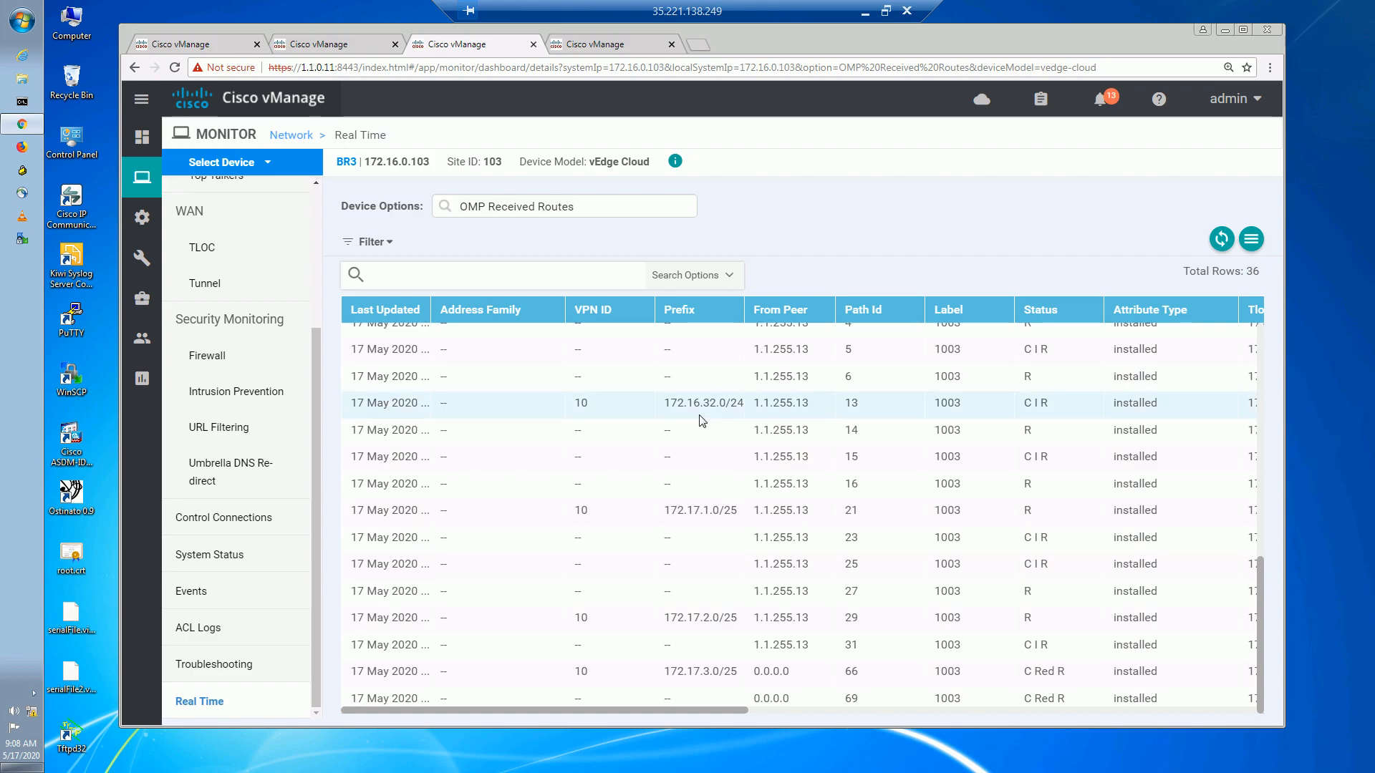
Point out the 172.16.32.0/24 prefix and the status of its paths.
{"action": "left_click_drag", "start_coordinate": [665, 405], "coordinate": [741, 402]}
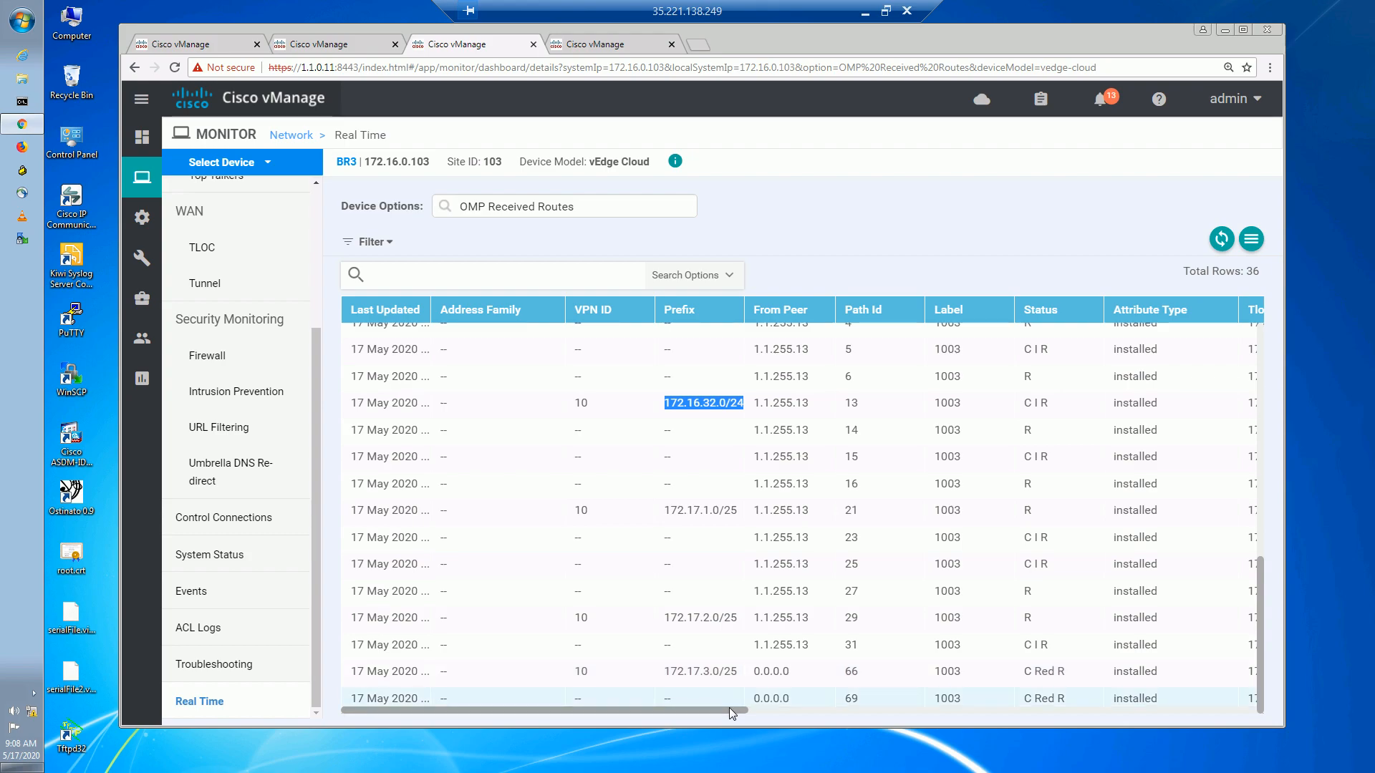
{"action": "left_click_drag", "start_coordinate": [796, 714], "coordinate": [845, 719]}
{"action": "left_click_drag", "start_coordinate": [766, 403], "coordinate": [791, 403]}
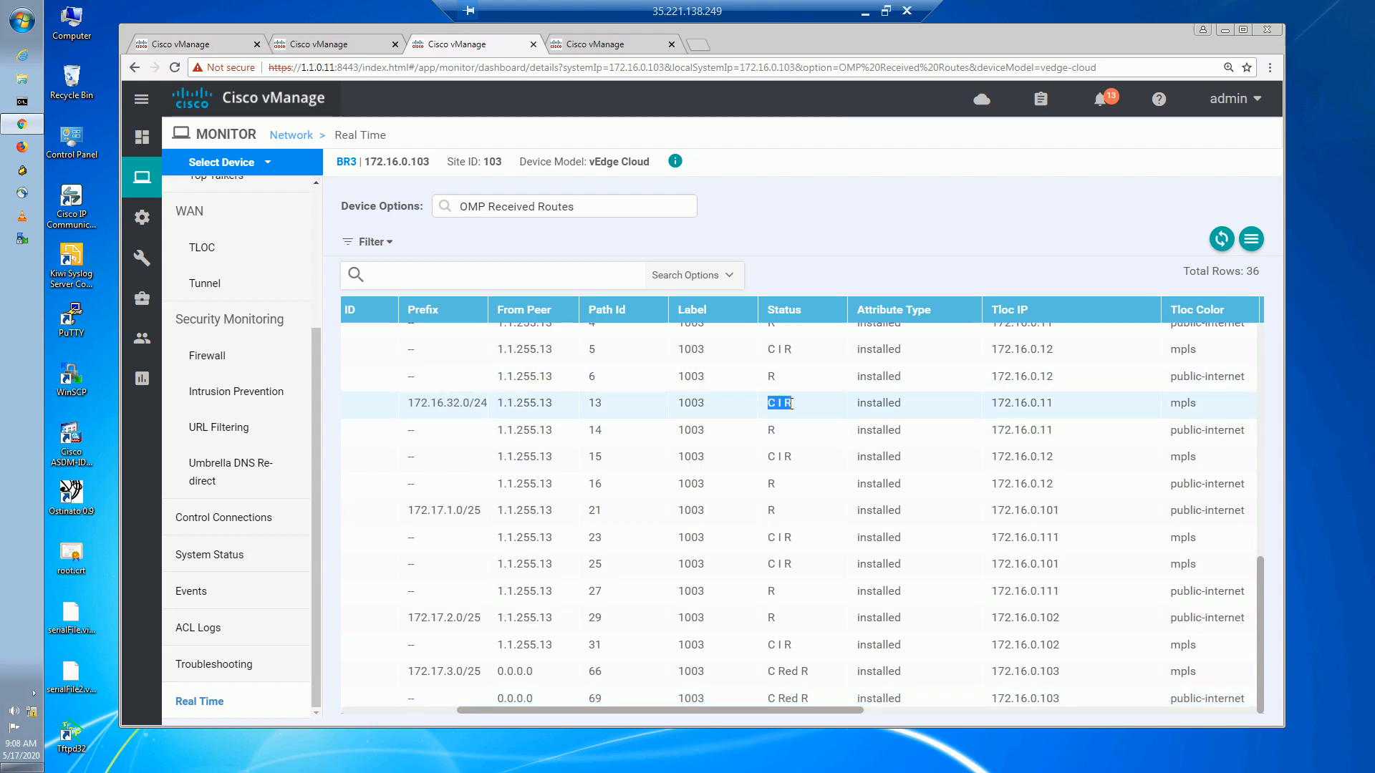
{"action": "left_click_drag", "start_coordinate": [766, 456], "coordinate": [807, 475]}
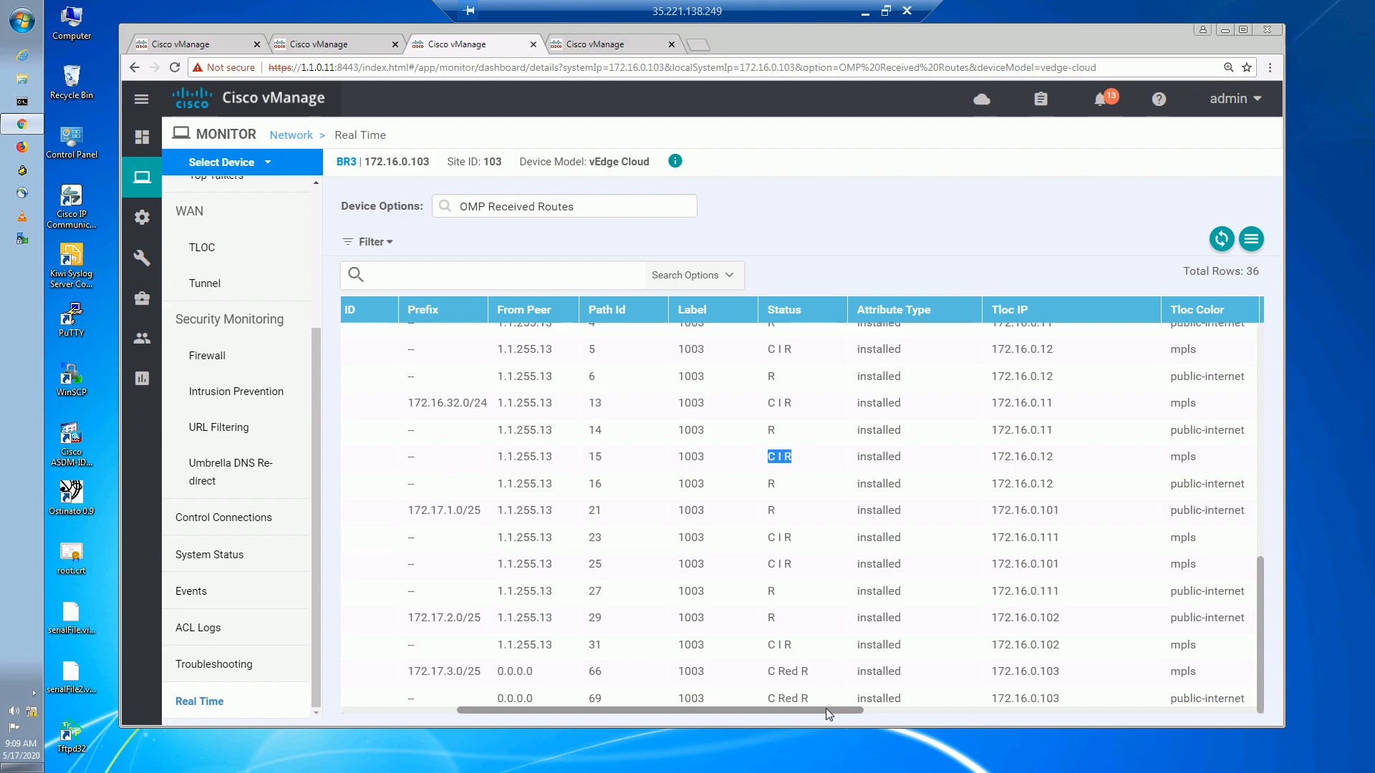
Compare OMP preferences: mpls routes at 200 versus public-internet routes at 100.
{"action": "left_click_drag", "start_coordinate": [847, 706], "coordinate": [1197, 711]}
{"action": "left_click_drag", "start_coordinate": [1127, 403], "coordinate": [1151, 402]}
{"action": "left_click_drag", "start_coordinate": [1126, 456], "coordinate": [1161, 455]}
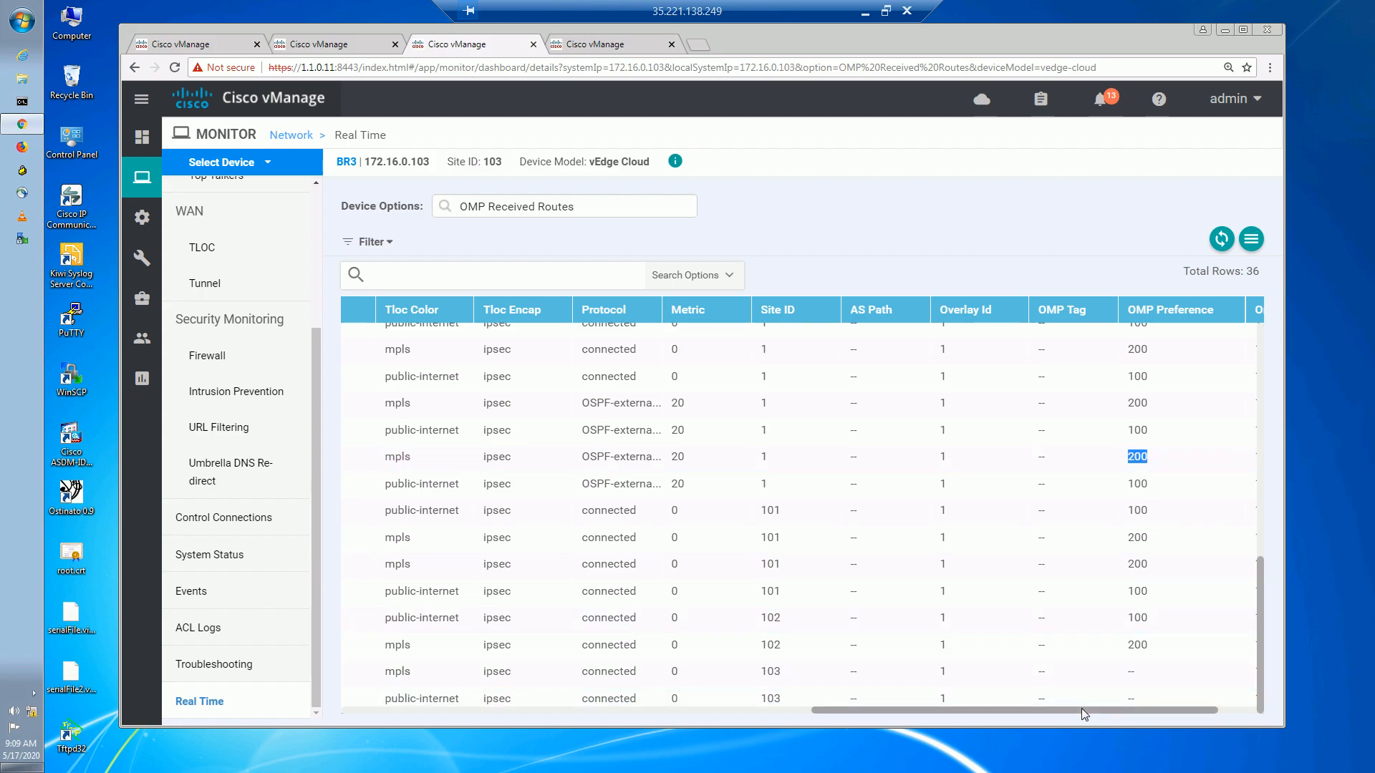
{"action": "left_click_drag", "start_coordinate": [1127, 404], "coordinate": [1175, 396]}
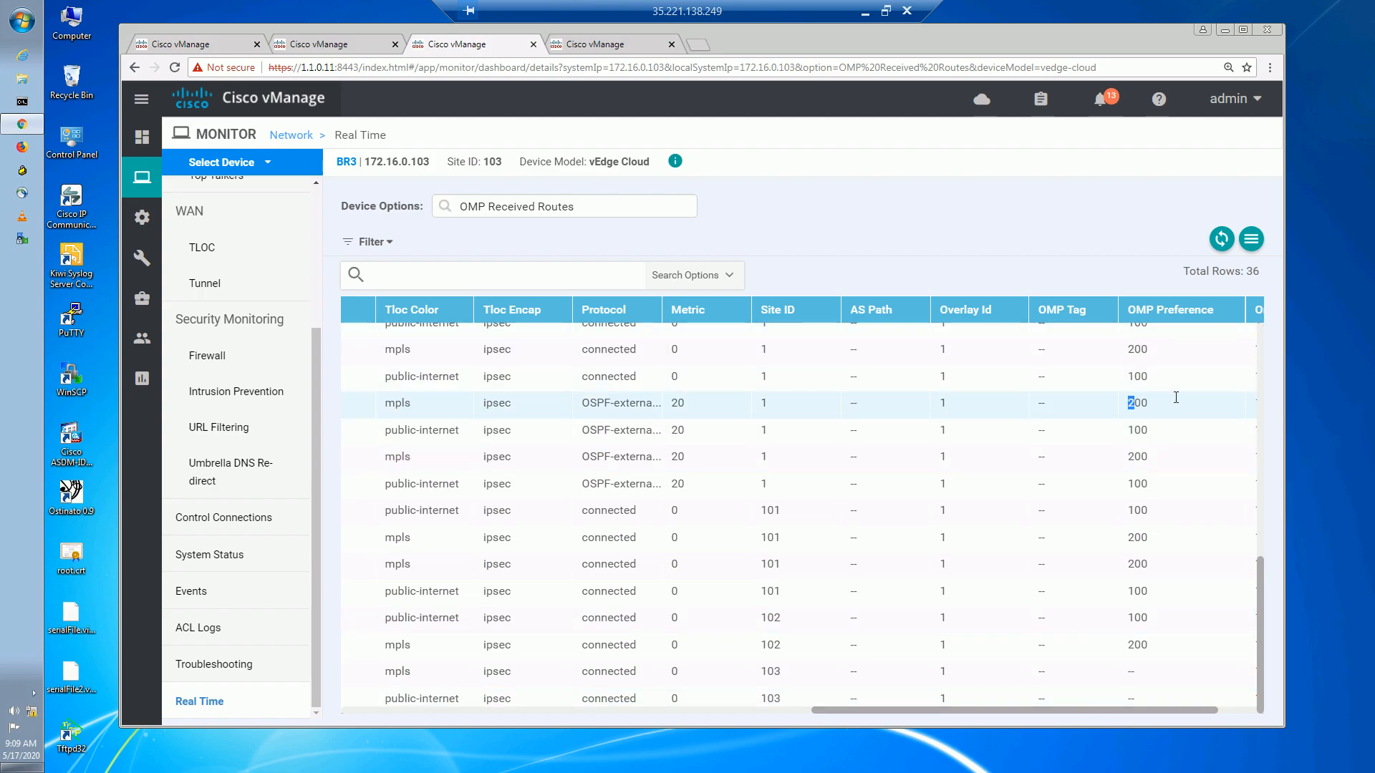
{"action": "left_click", "coordinate": [1142, 429]}
{"action": "left_click_drag", "start_coordinate": [1134, 403], "coordinate": [1146, 432]}
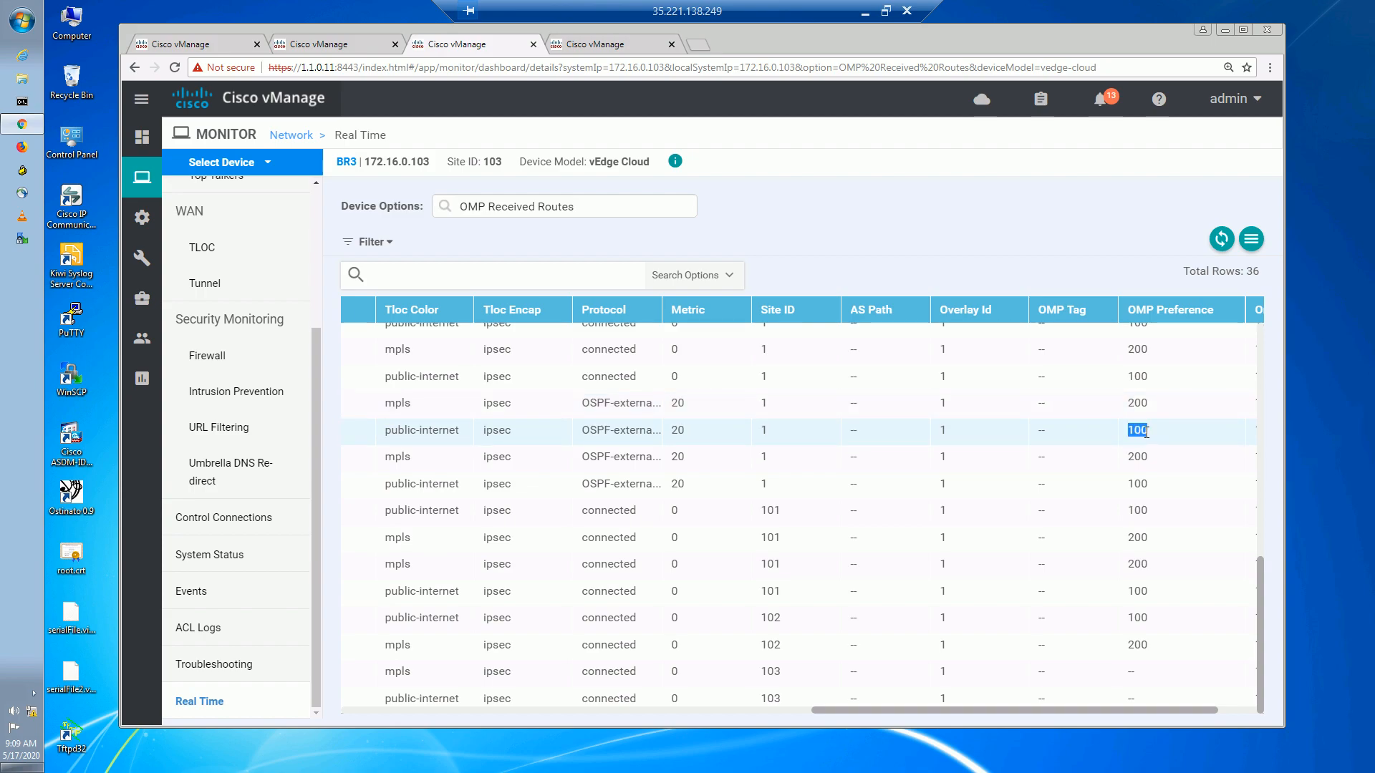
{"action": "left_click", "coordinate": [1149, 459]}
{"action": "double_click", "coordinate": [1149, 459]}
{"action": "left_click_drag", "start_coordinate": [1128, 480], "coordinate": [1148, 476]}
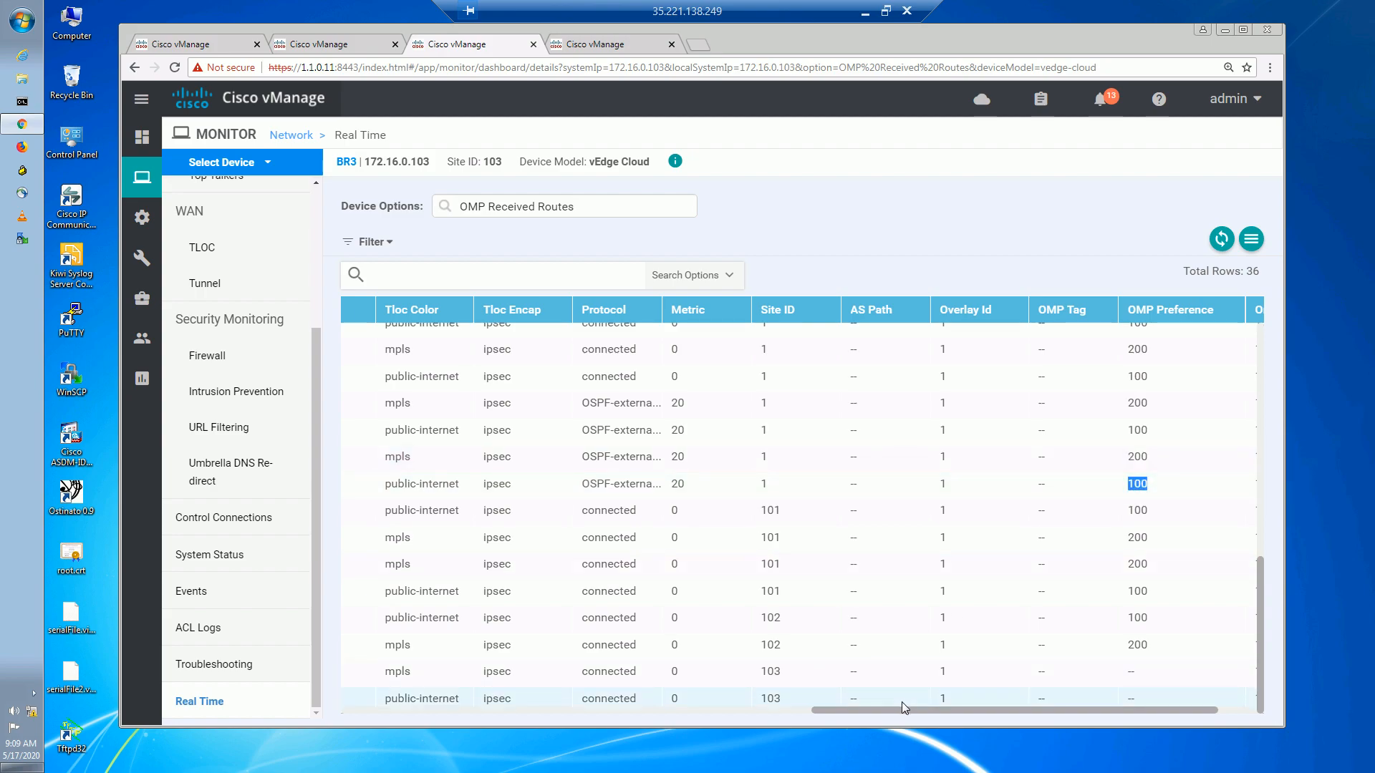
{"action": "left_click", "coordinate": [596, 44]}
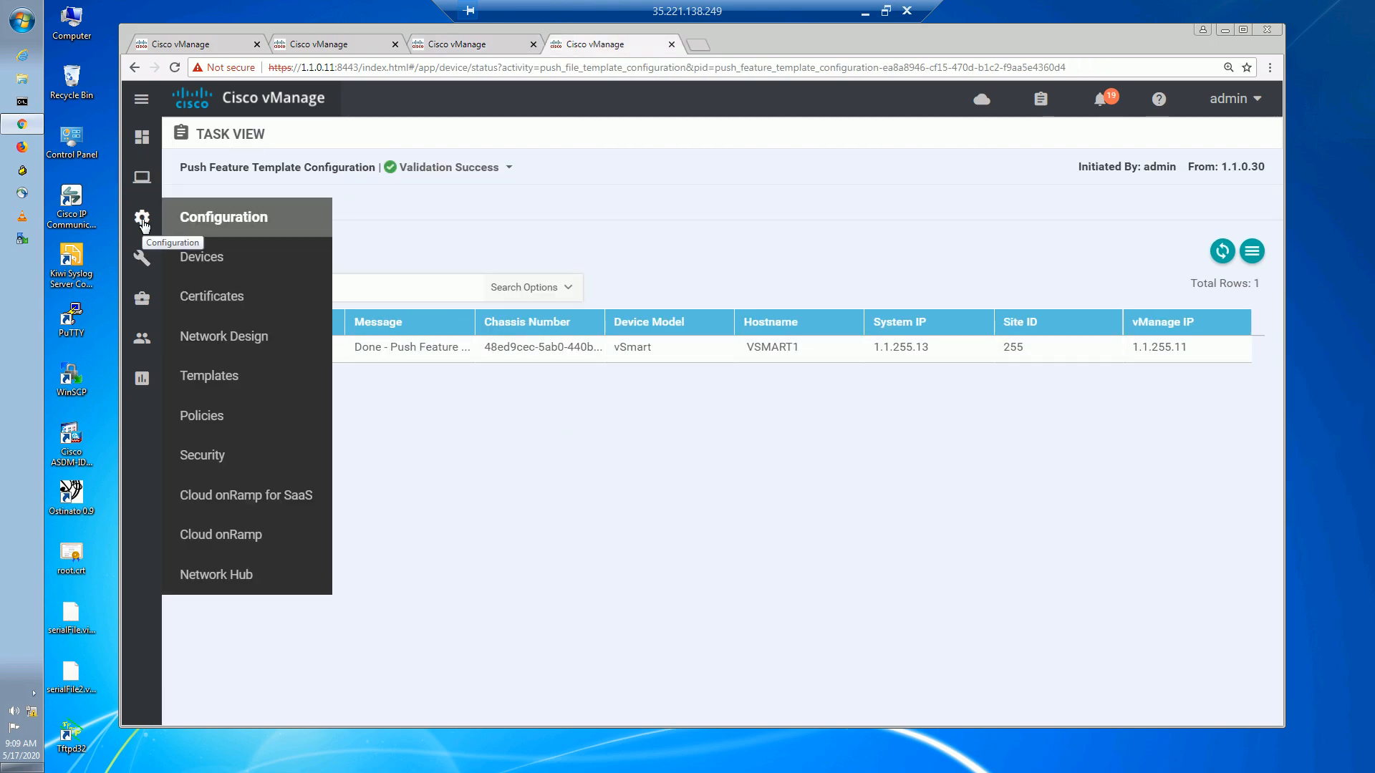
Open the TO_SITE topology policy for editing, with its first MPLS route rule in edit mode.
{"action": "mouse_move", "coordinate": [143, 222]}
{"action": "left_click", "coordinate": [207, 424]}
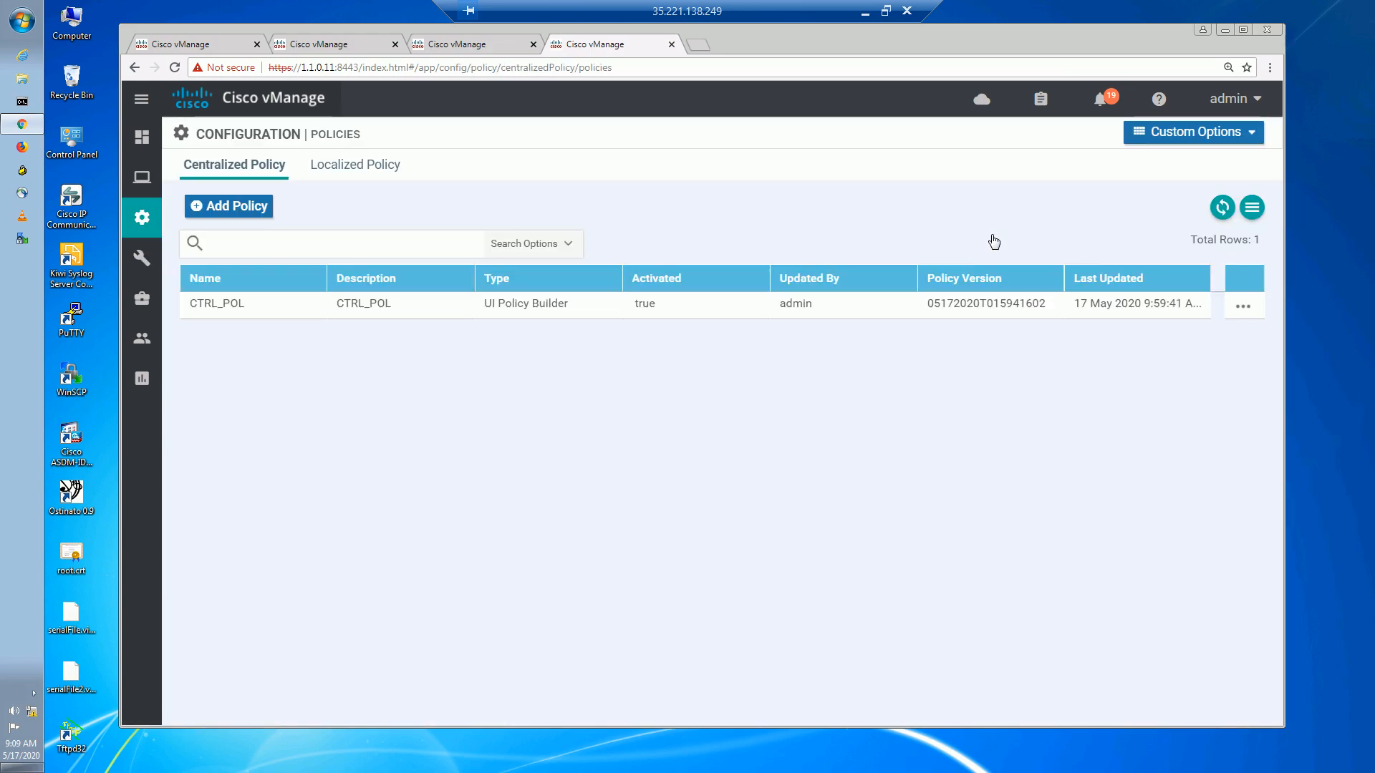
{"action": "left_click", "coordinate": [1240, 143]}
{"action": "left_click", "coordinate": [938, 251]}
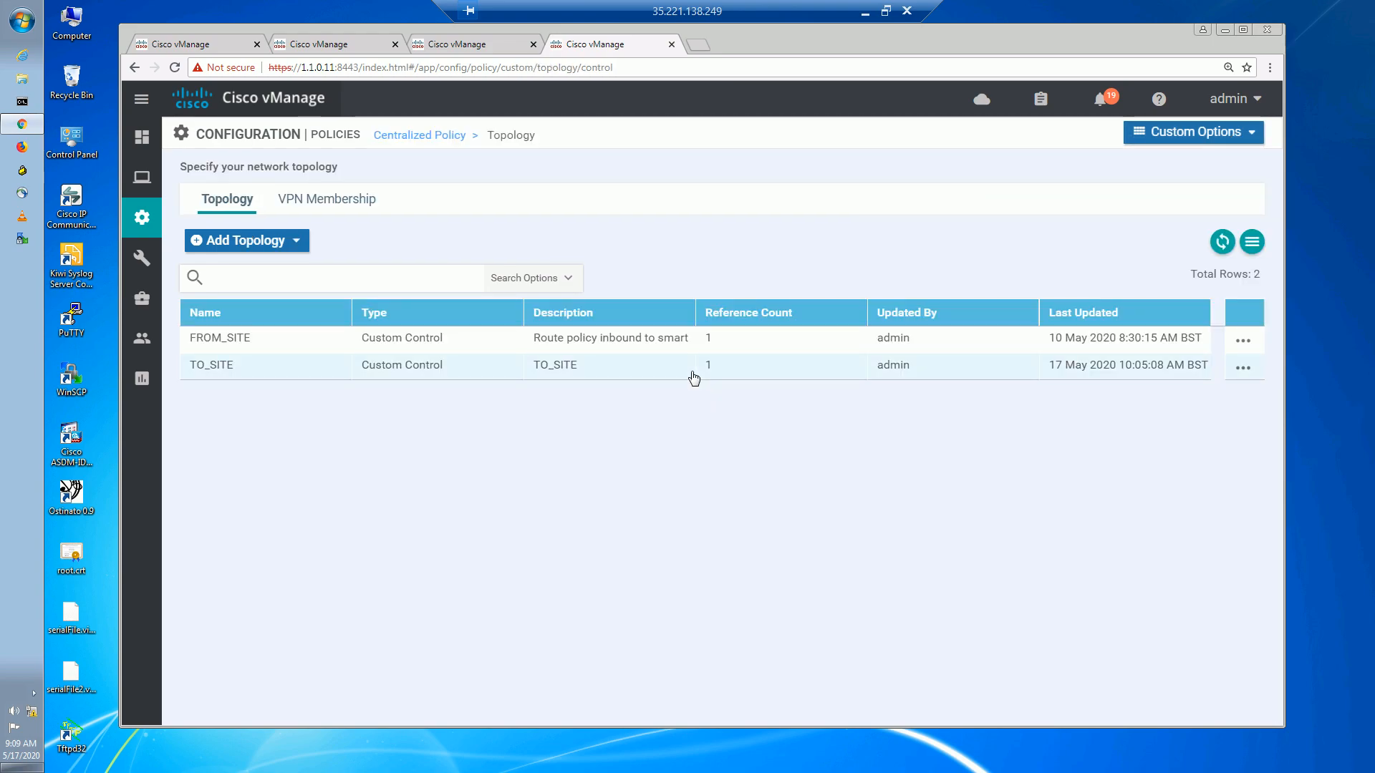
{"action": "left_click", "coordinate": [1243, 371]}
{"action": "left_click", "coordinate": [1161, 455]}
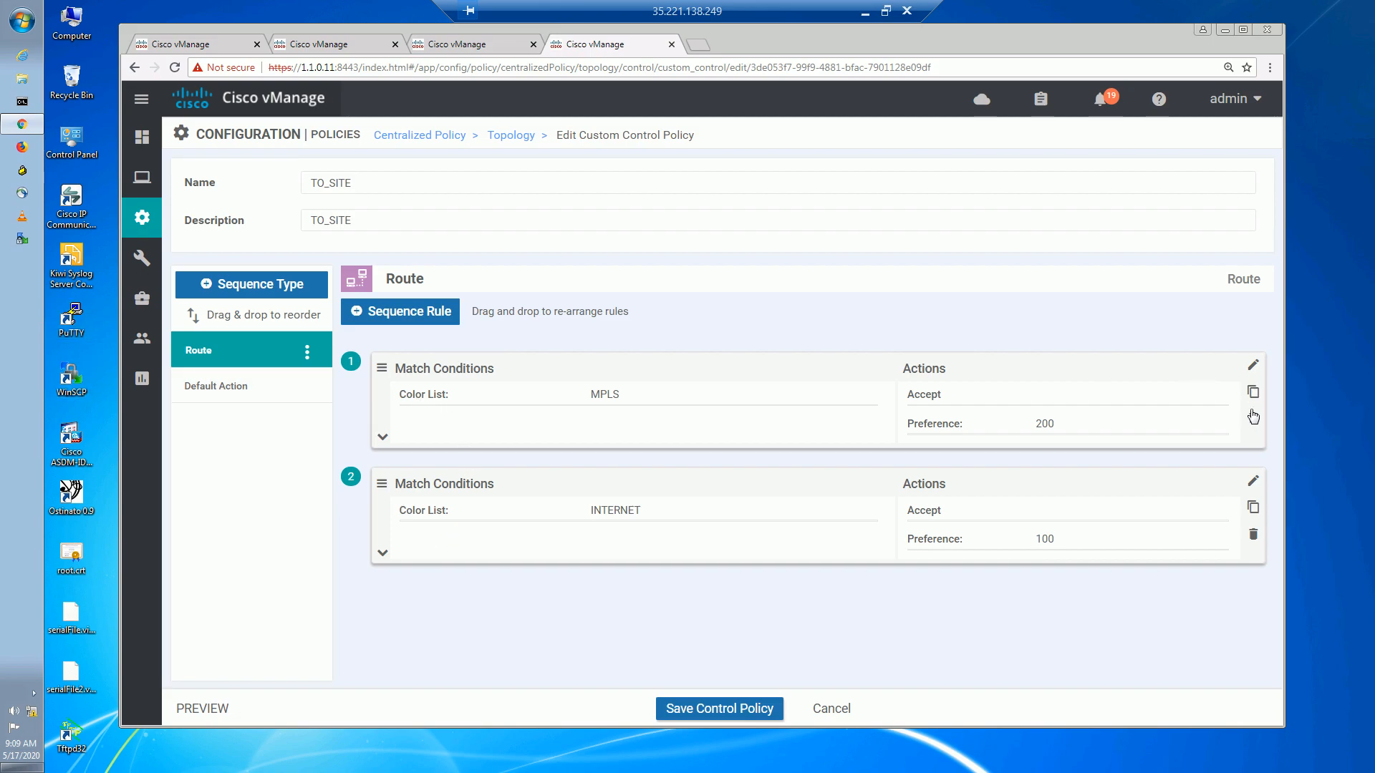
{"action": "left_click", "coordinate": [1253, 365]}
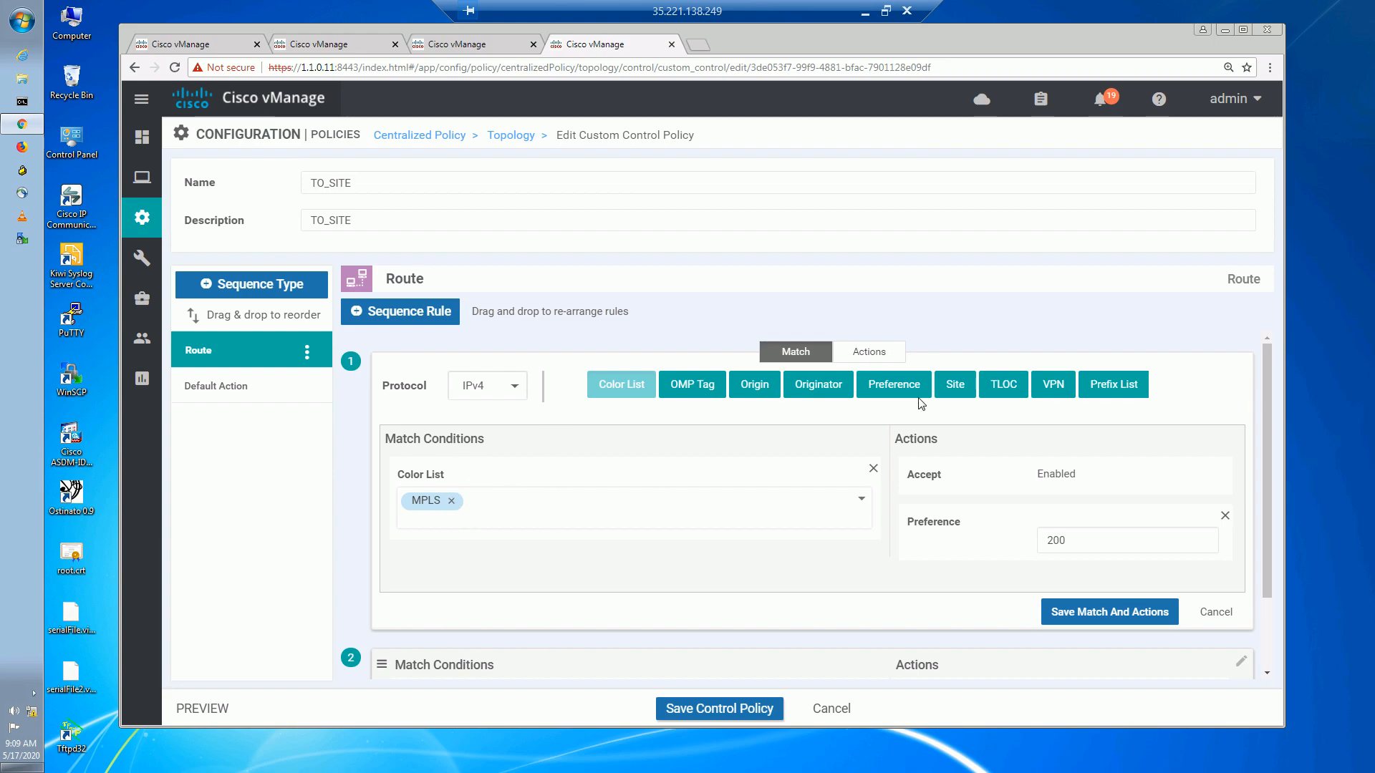
Add originator 172.16.0.11 to rule 1's match and save the rule.
{"action": "left_click", "coordinate": [820, 387]}
{"action": "left_click", "coordinate": [632, 569]}
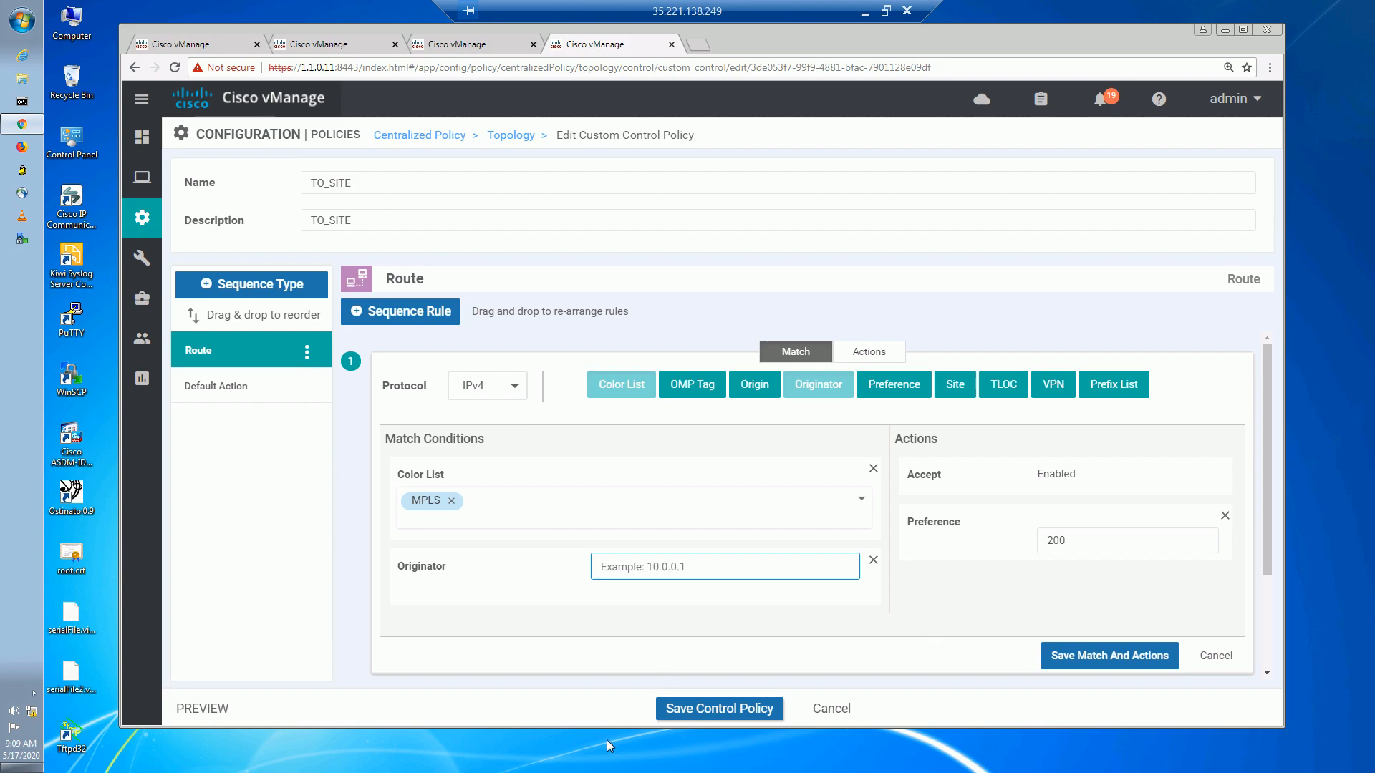
{"action": "type", "text": "172.16.0.11"}
{"action": "left_click", "coordinate": [1114, 659]}
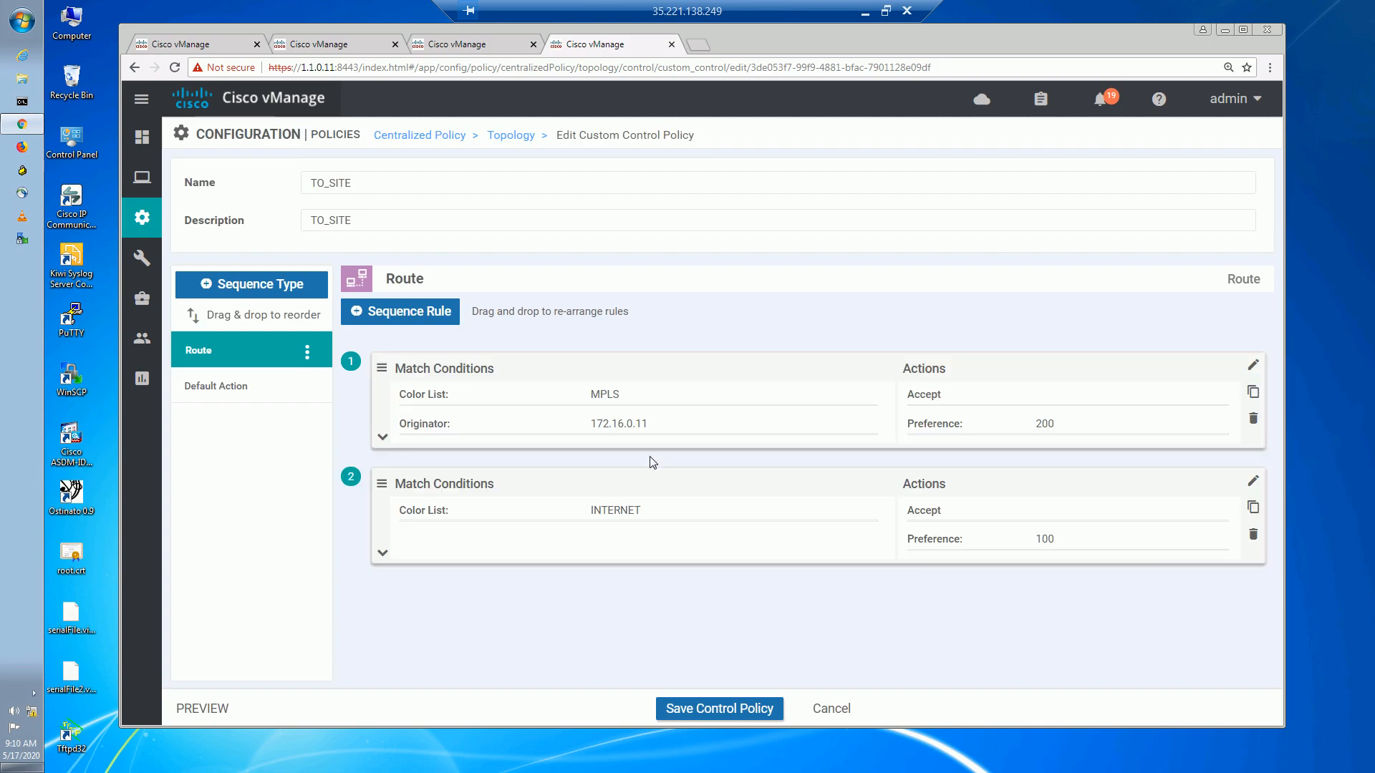
Add originator 172.16.0.11 to rule 2 alongside the INTERNET colour list and save it.
{"action": "left_click", "coordinate": [1252, 482]}
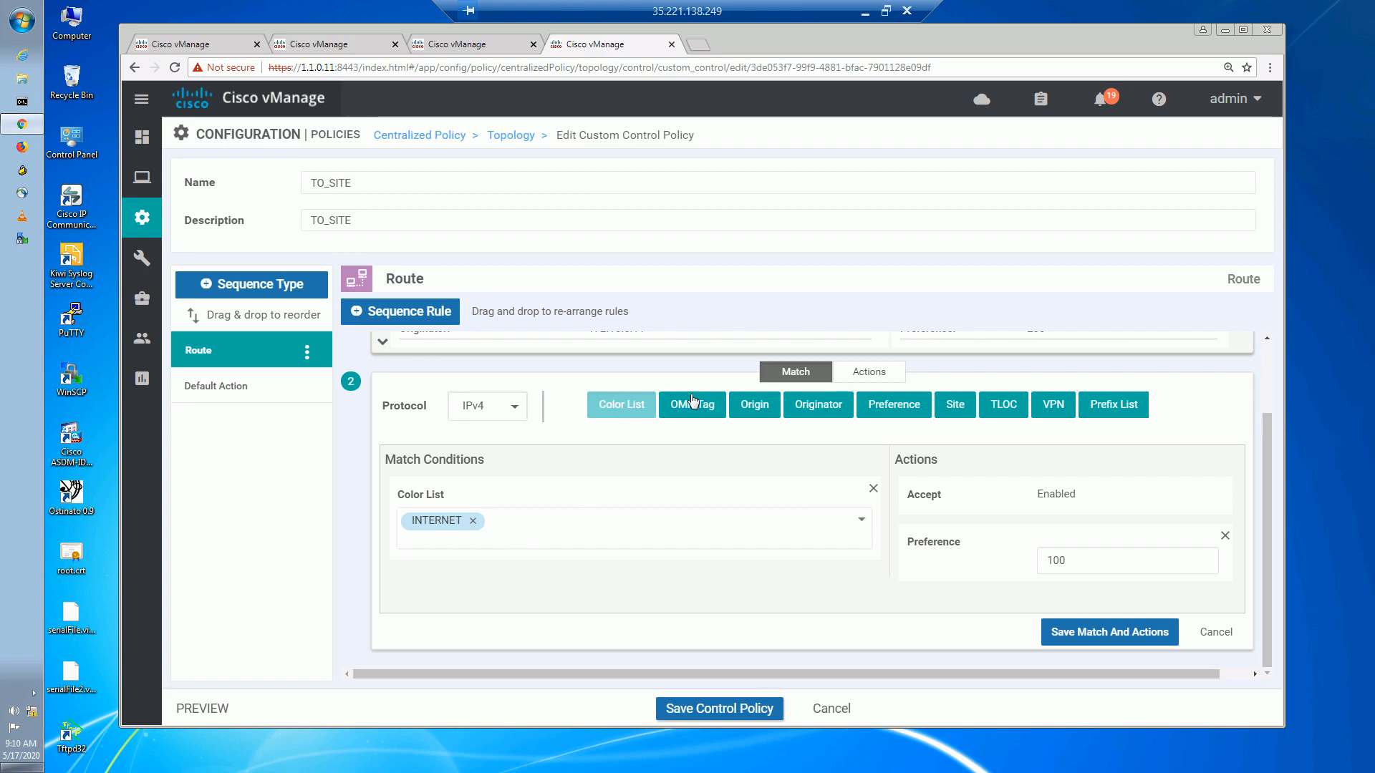
{"action": "left_click", "coordinate": [815, 405]}
{"action": "left_click", "coordinate": [637, 588]}
{"action": "type", "text": "172.16.0.11"}
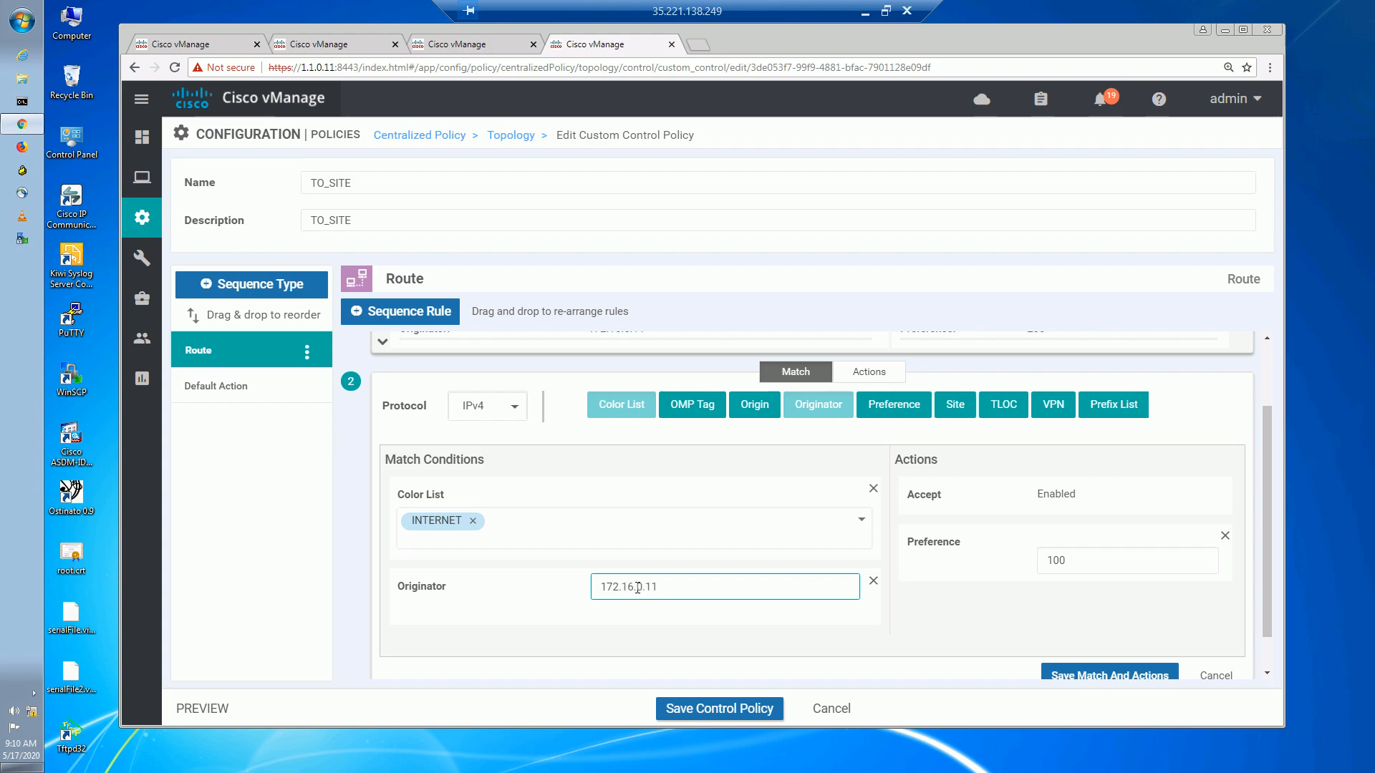
{"action": "left_click", "coordinate": [1067, 674]}
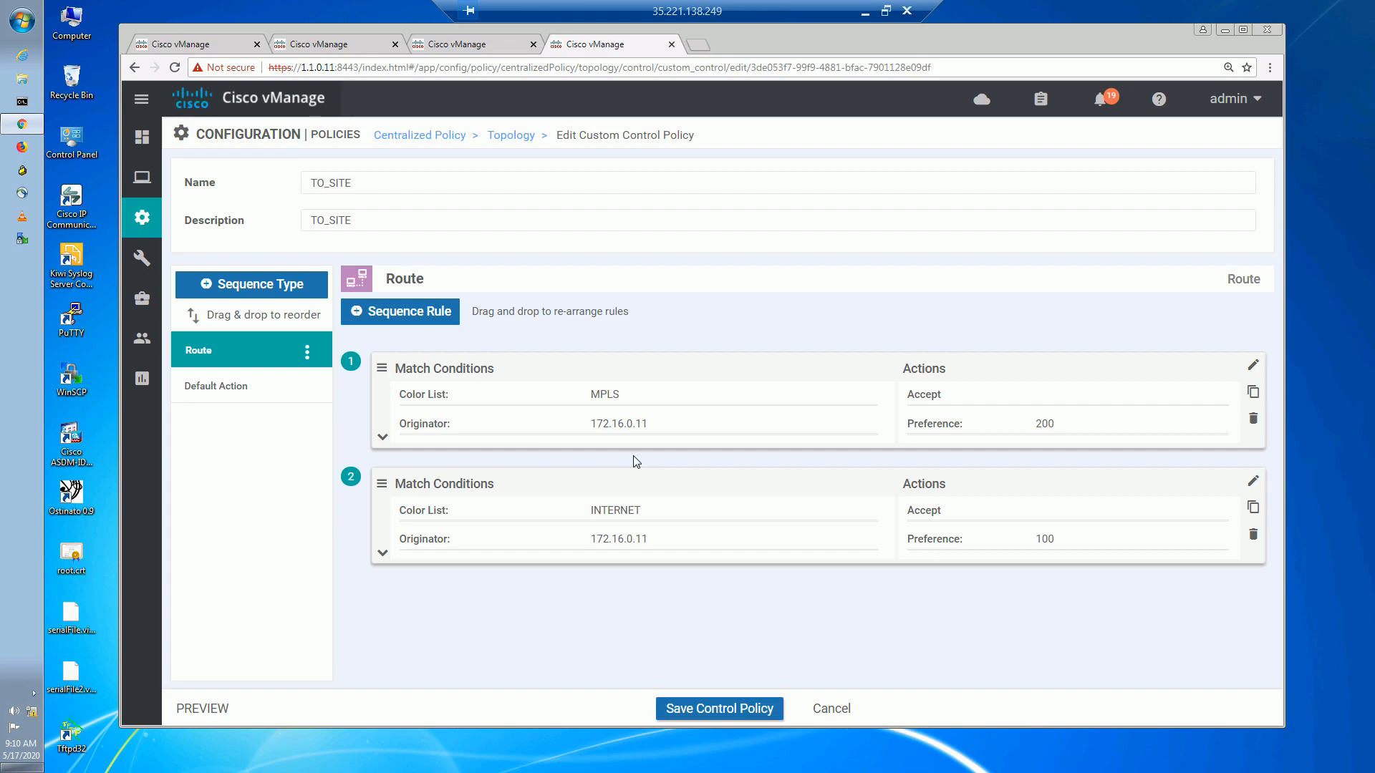
Save TO_SITE, activate it on vSmart 1.1.255.13, and push the configuration.
{"action": "left_click", "coordinate": [749, 714]}
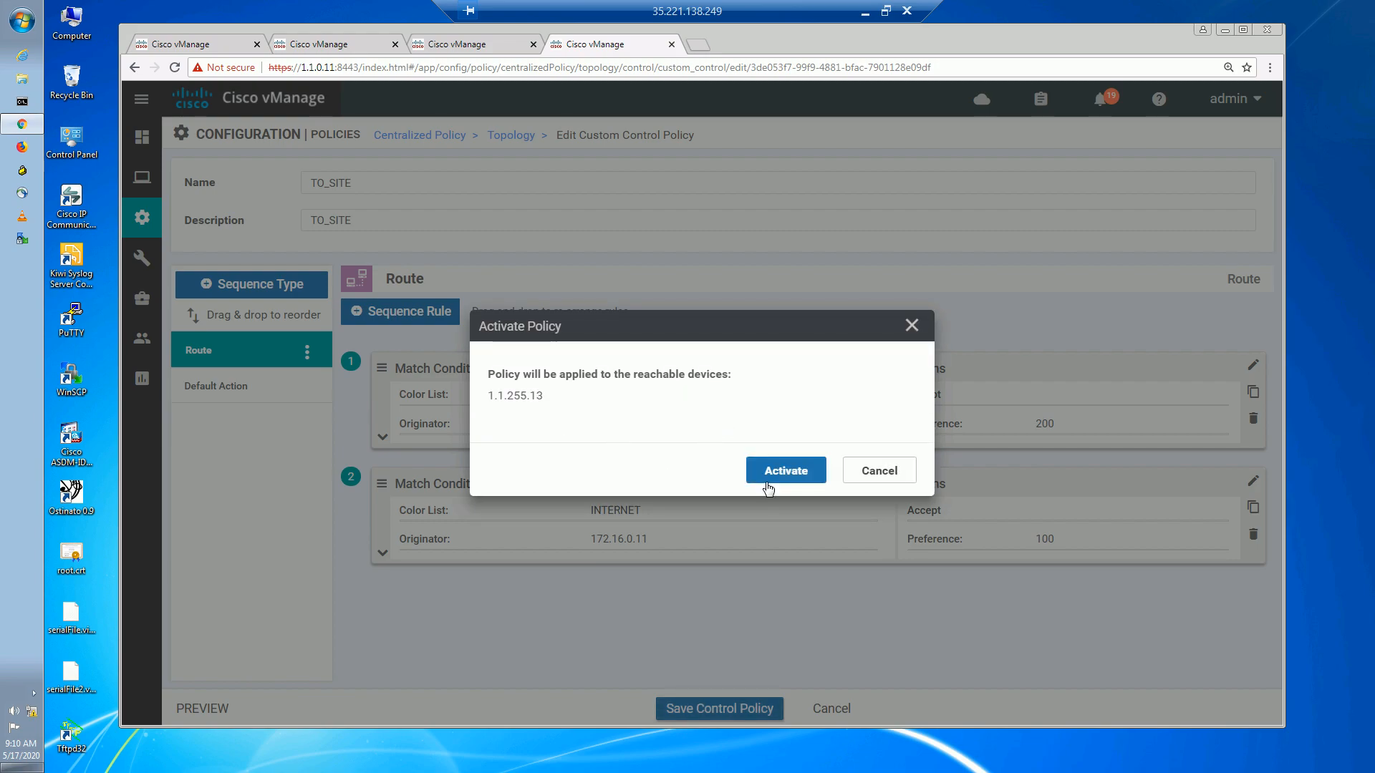
{"action": "left_click", "coordinate": [768, 489]}
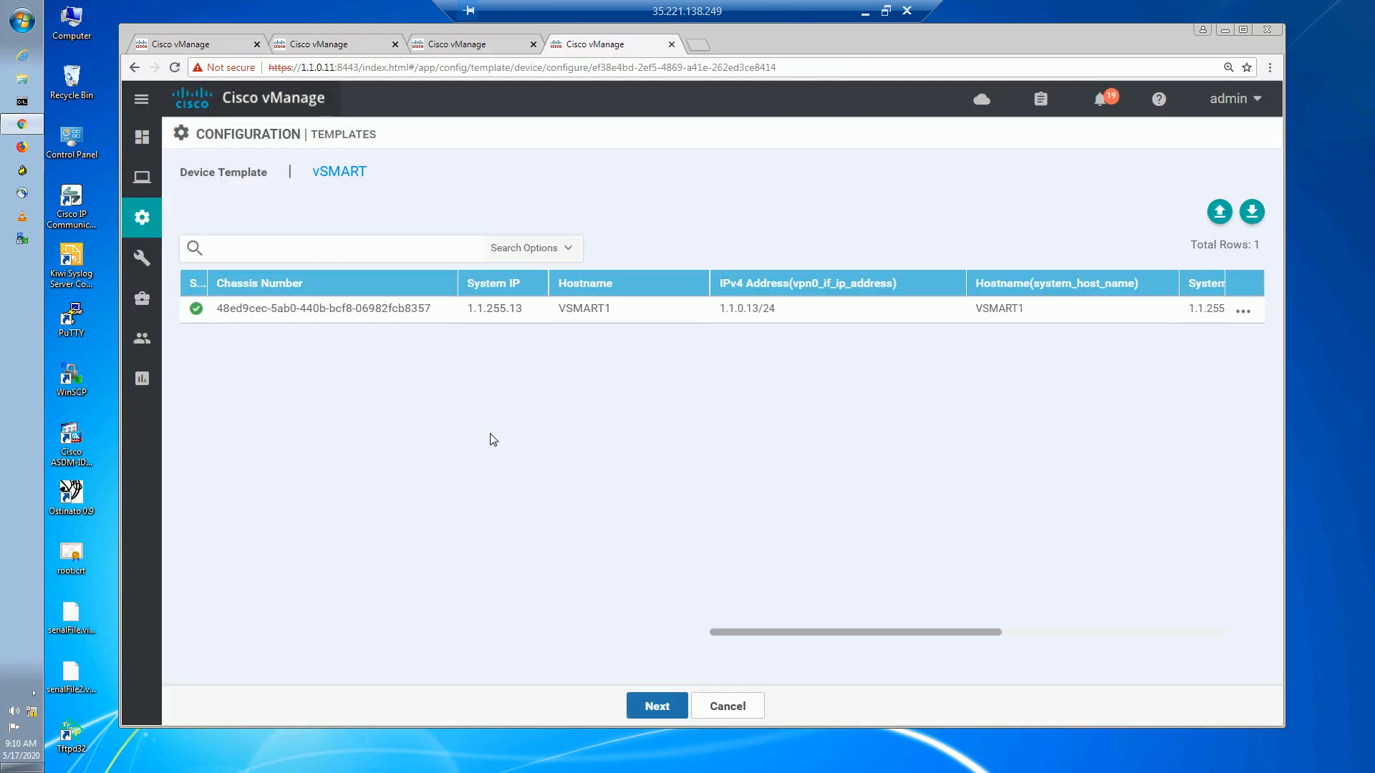
{"action": "left_click", "coordinate": [657, 706]}
{"action": "left_click", "coordinate": [888, 718]}
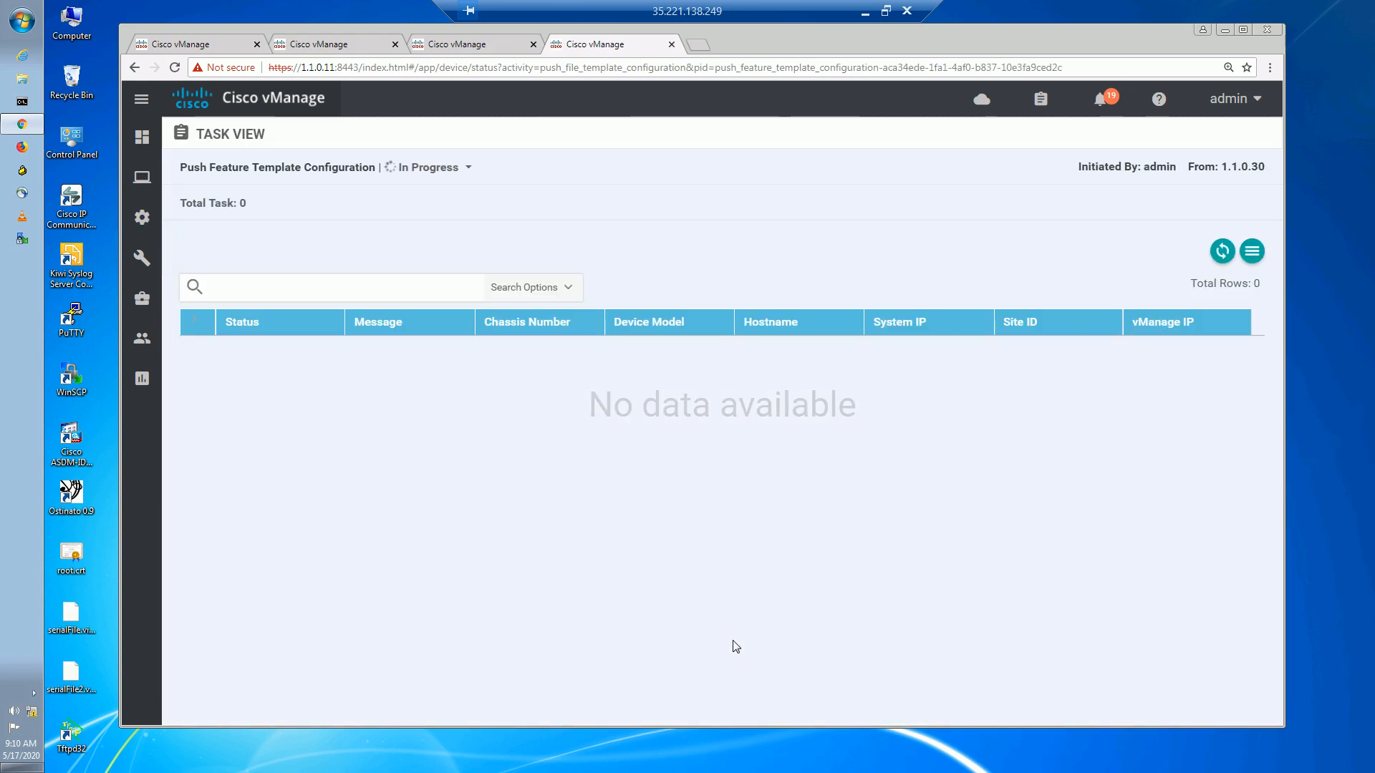
Highlight the 172.16.32.0/24 route and the C I R status of paths 13 and 15.
{"action": "left_click", "coordinate": [506, 45]}
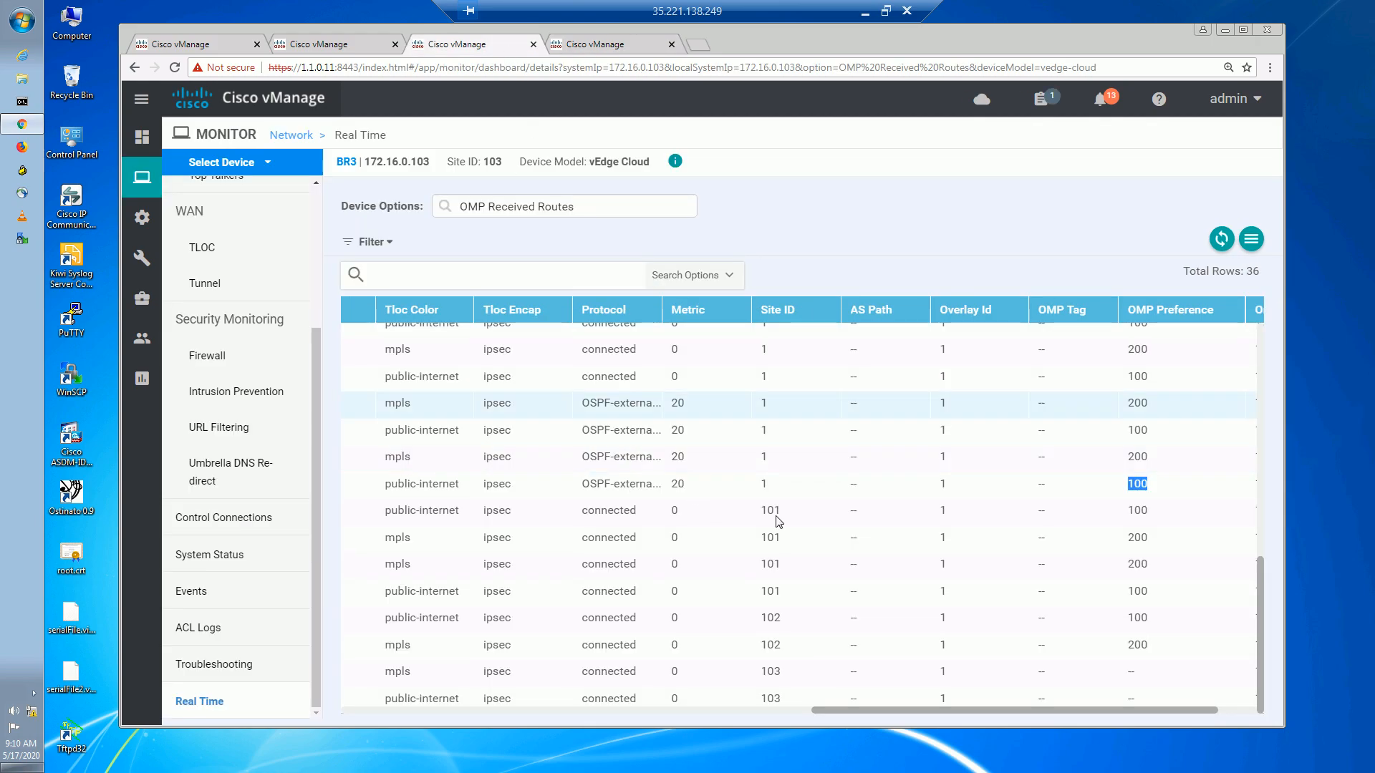
{"action": "left_click_drag", "start_coordinate": [920, 711], "coordinate": [510, 724]}
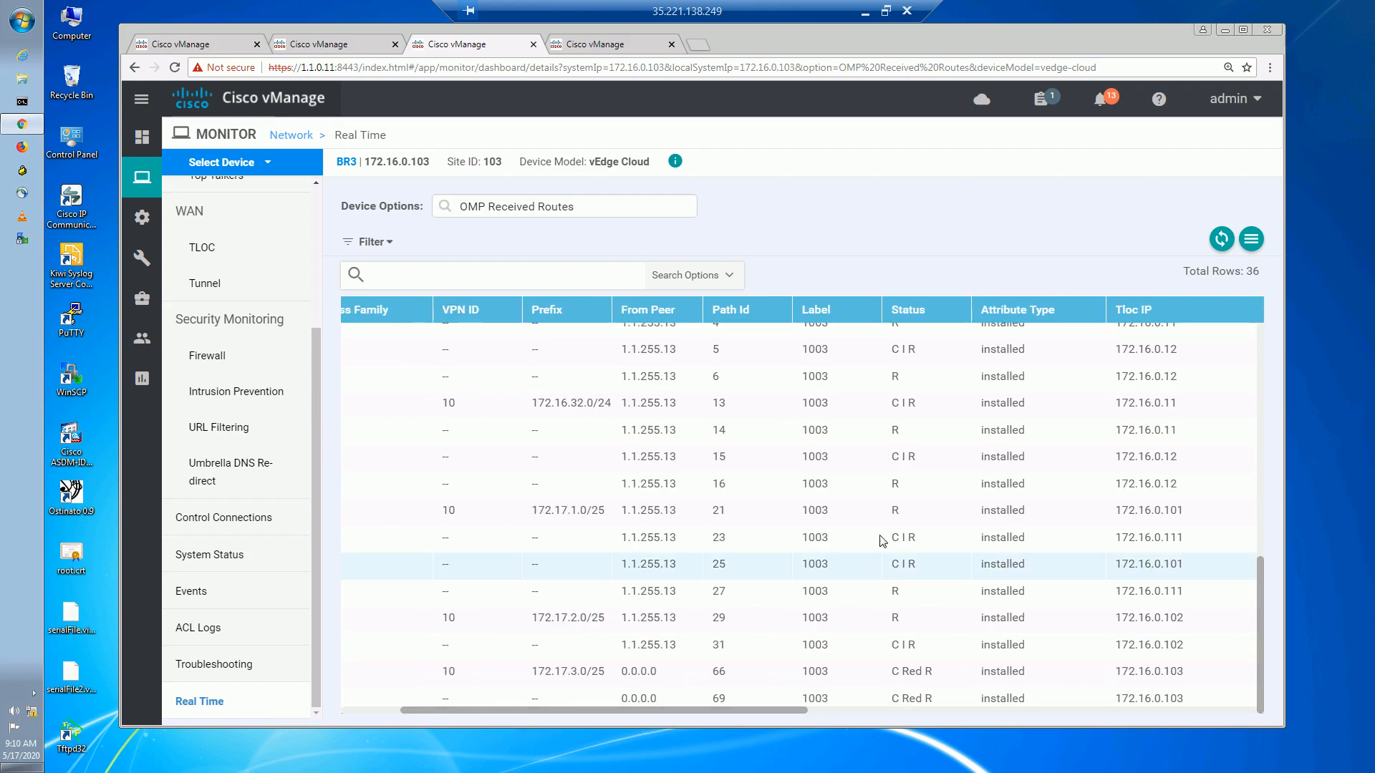
{"action": "left_click_drag", "start_coordinate": [568, 403], "coordinate": [610, 405]}
{"action": "left_click_drag", "start_coordinate": [932, 405], "coordinate": [891, 405]}
{"action": "left_click_drag", "start_coordinate": [882, 460], "coordinate": [932, 460]}
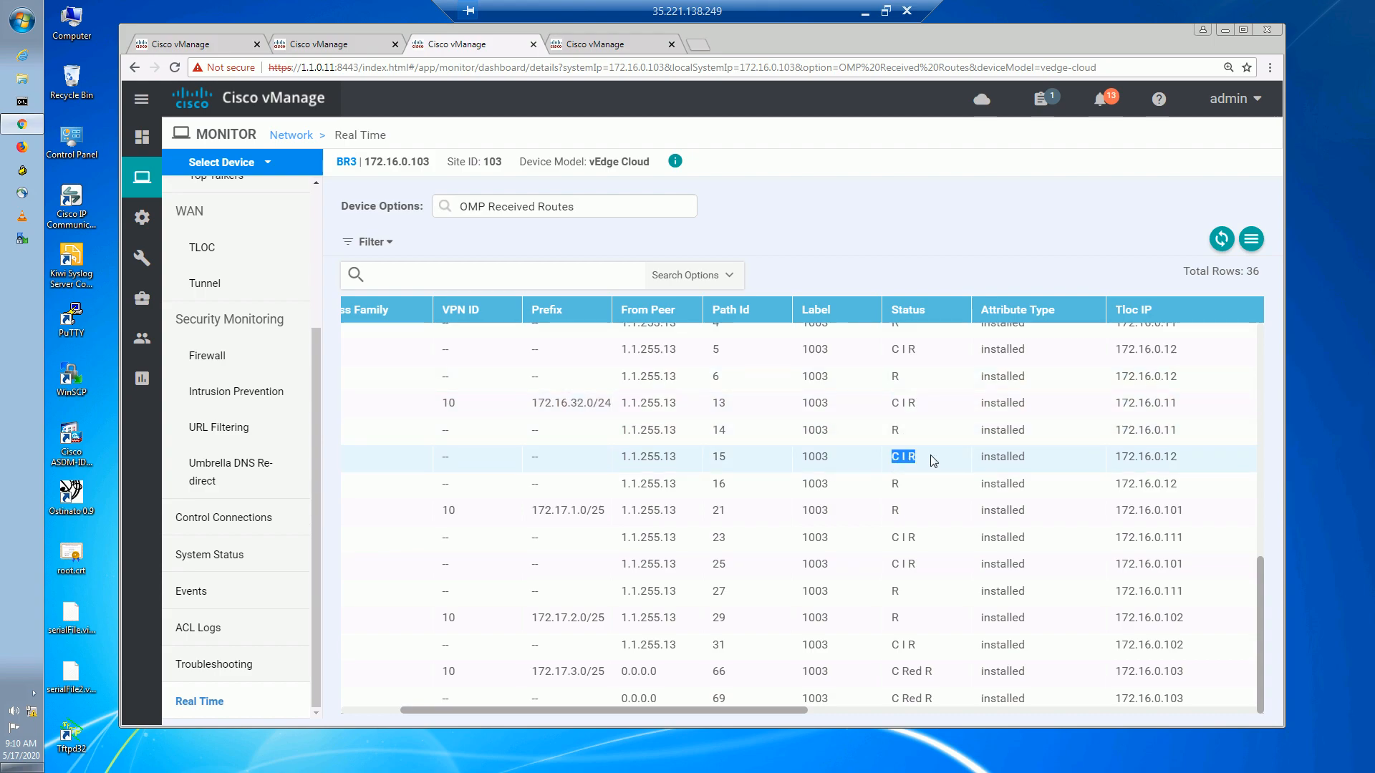
{"action": "left_click_drag", "start_coordinate": [882, 404], "coordinate": [936, 410]}
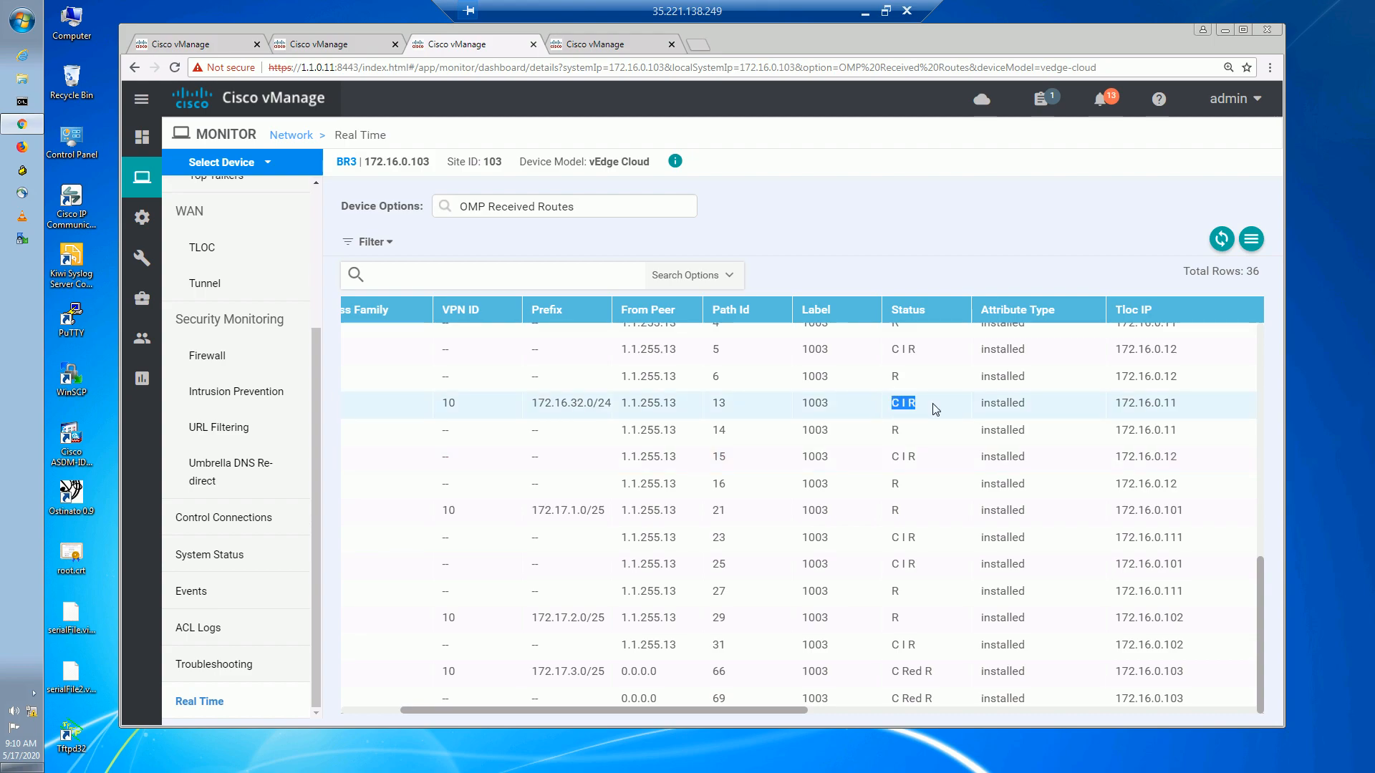
{"action": "left_click", "coordinate": [597, 48]}
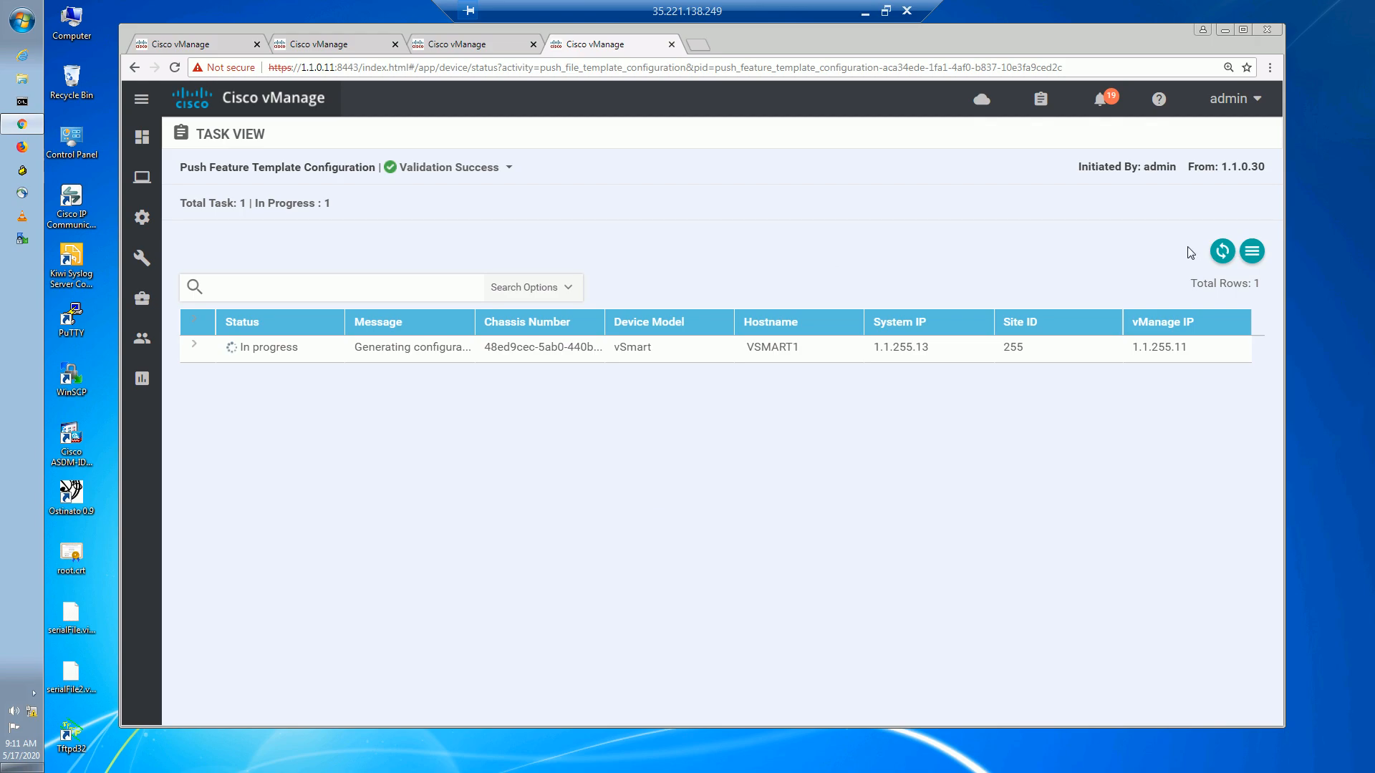
Confirm 172.16.32.0/24's C I R best path uses TLOC 172.16.0.11 with mpls colour.
{"action": "left_click", "coordinate": [503, 53]}
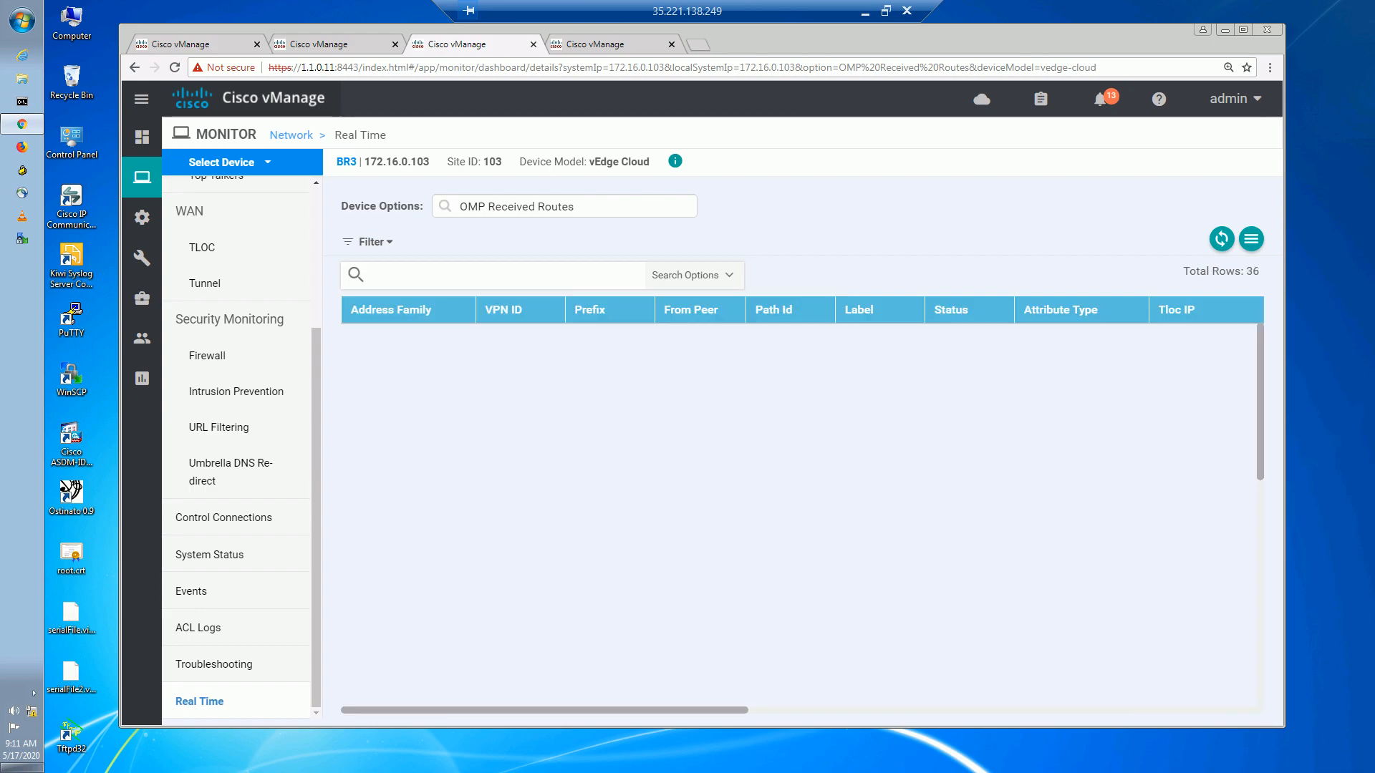
{"action": "scroll", "coordinate": [802, 516], "scroll_direction": "up", "scroll_amount": 2}
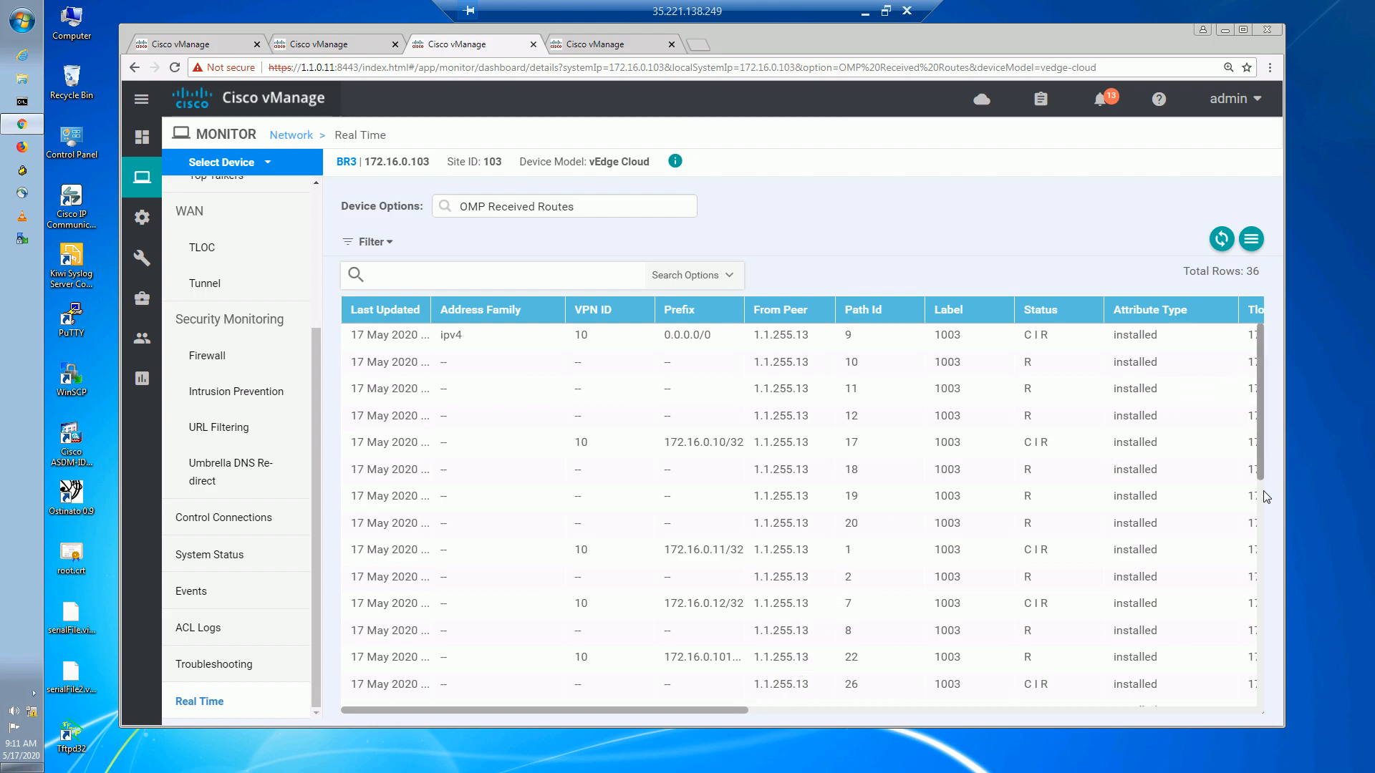
{"action": "left_click_drag", "start_coordinate": [1258, 465], "coordinate": [1245, 638]}
{"action": "left_click_drag", "start_coordinate": [665, 549], "coordinate": [750, 555]}
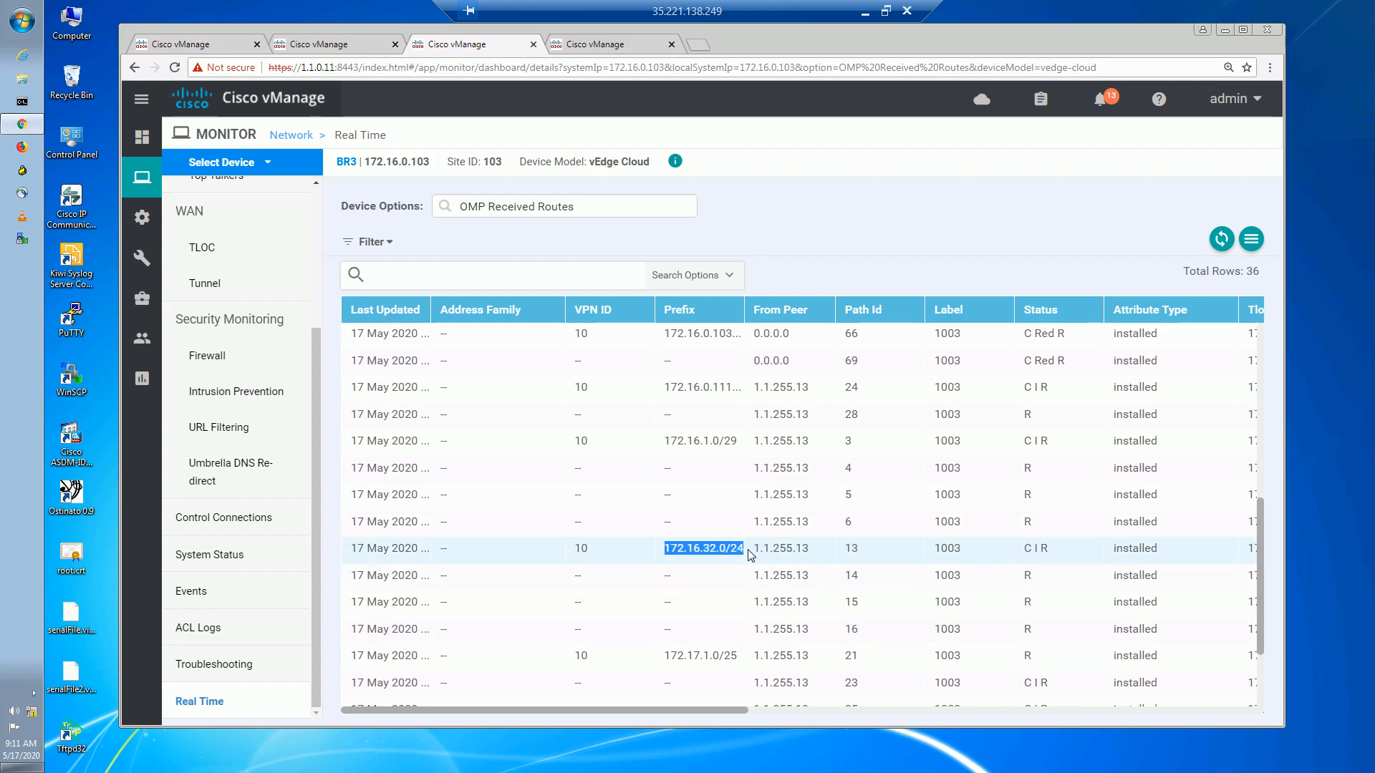
{"action": "left_click_drag", "start_coordinate": [1022, 547], "coordinate": [1052, 547]}
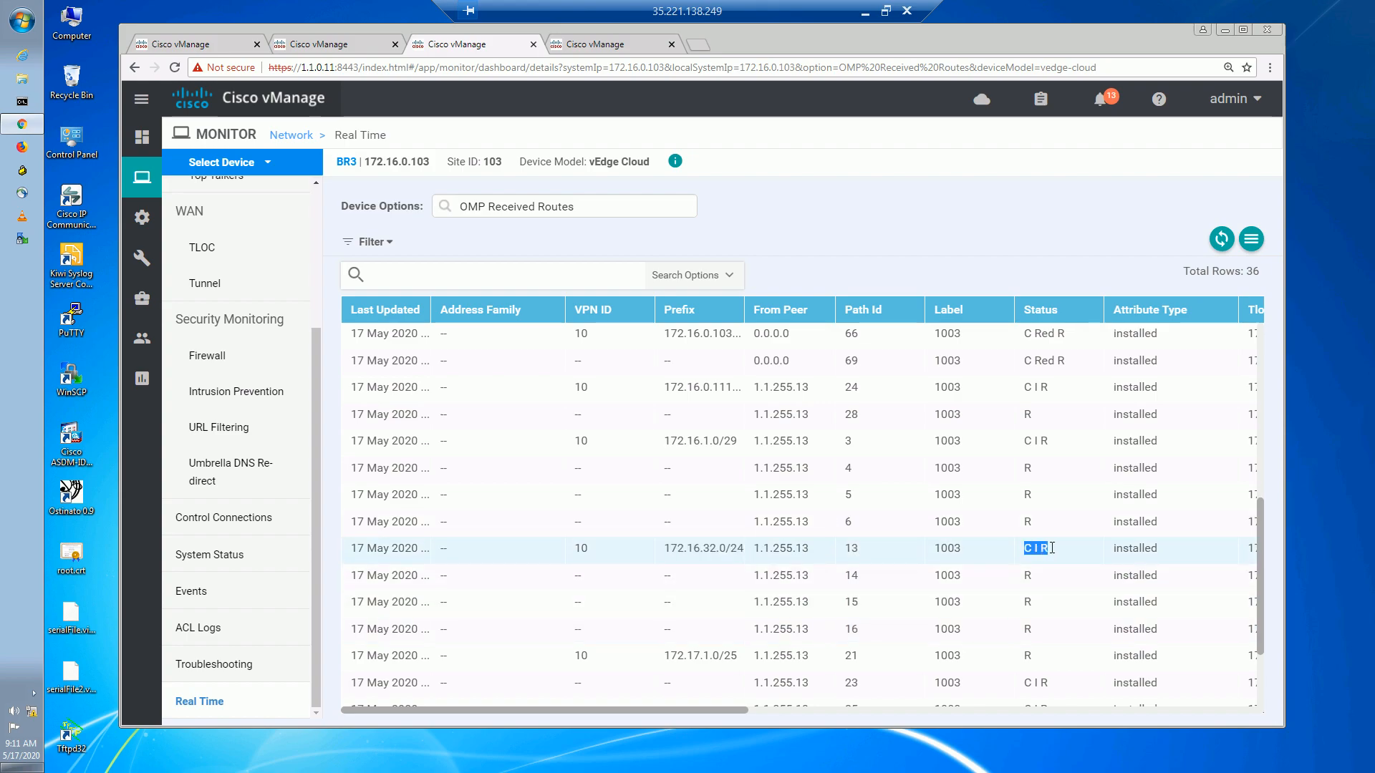
{"action": "left_click_drag", "start_coordinate": [728, 710], "coordinate": [1035, 711]}
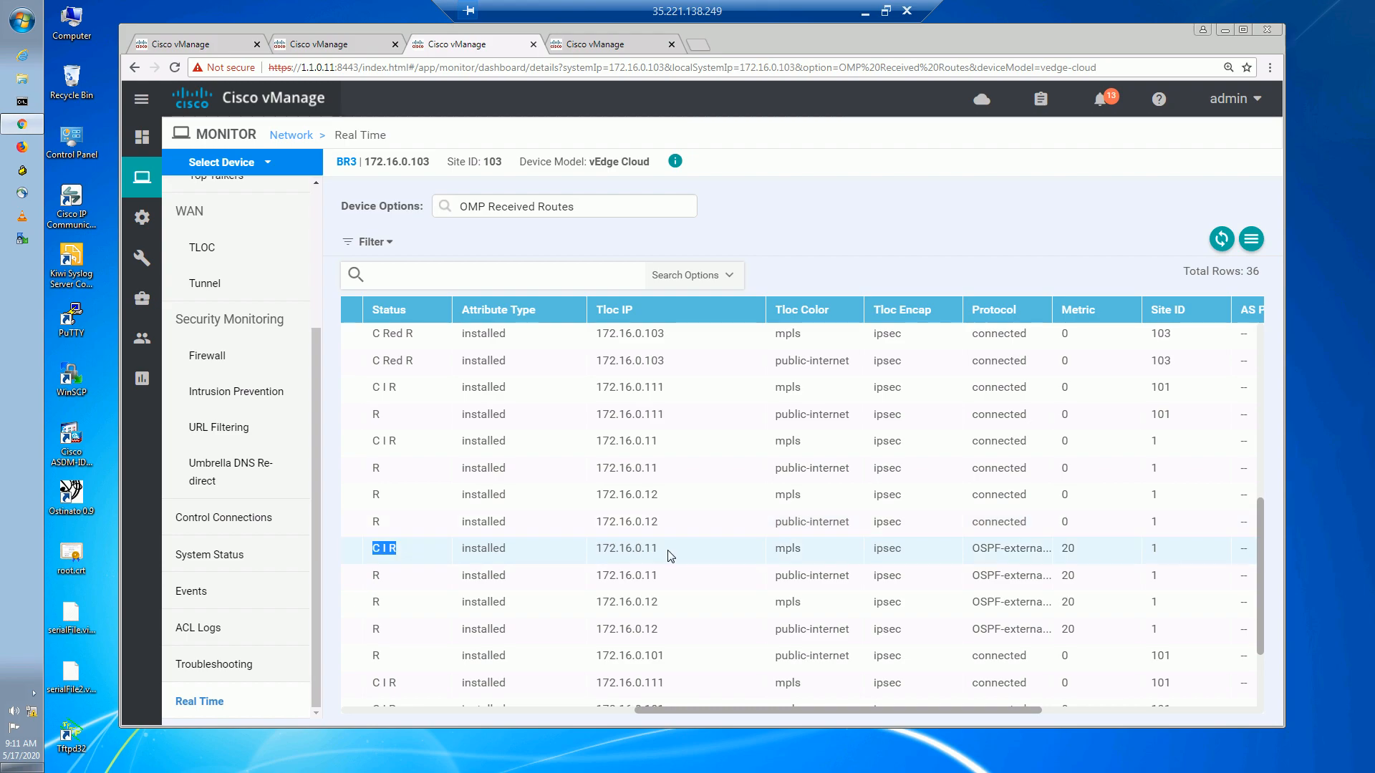
{"action": "left_click_drag", "start_coordinate": [673, 550], "coordinate": [572, 546]}
{"action": "left_click_drag", "start_coordinate": [814, 551], "coordinate": [750, 553]}
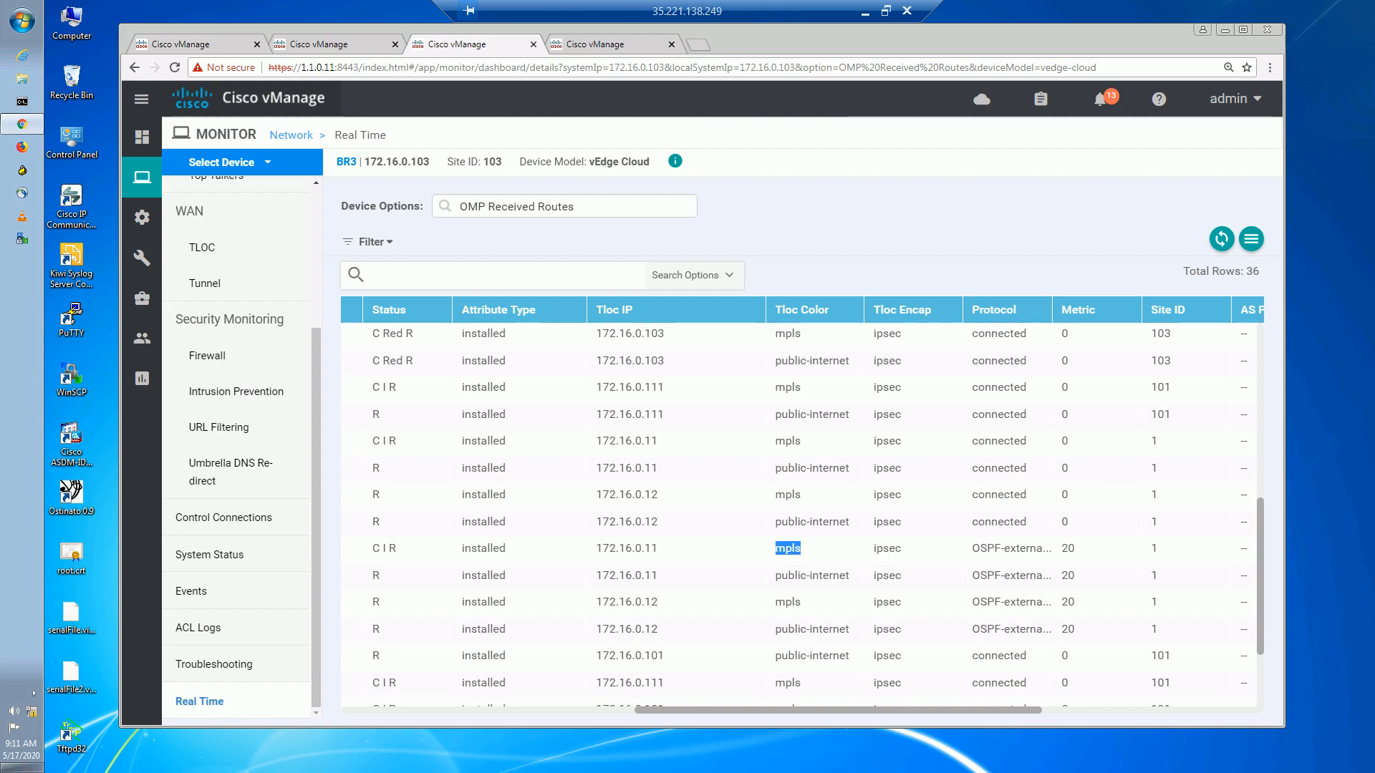
{"action": "left_click", "coordinate": [630, 44]}
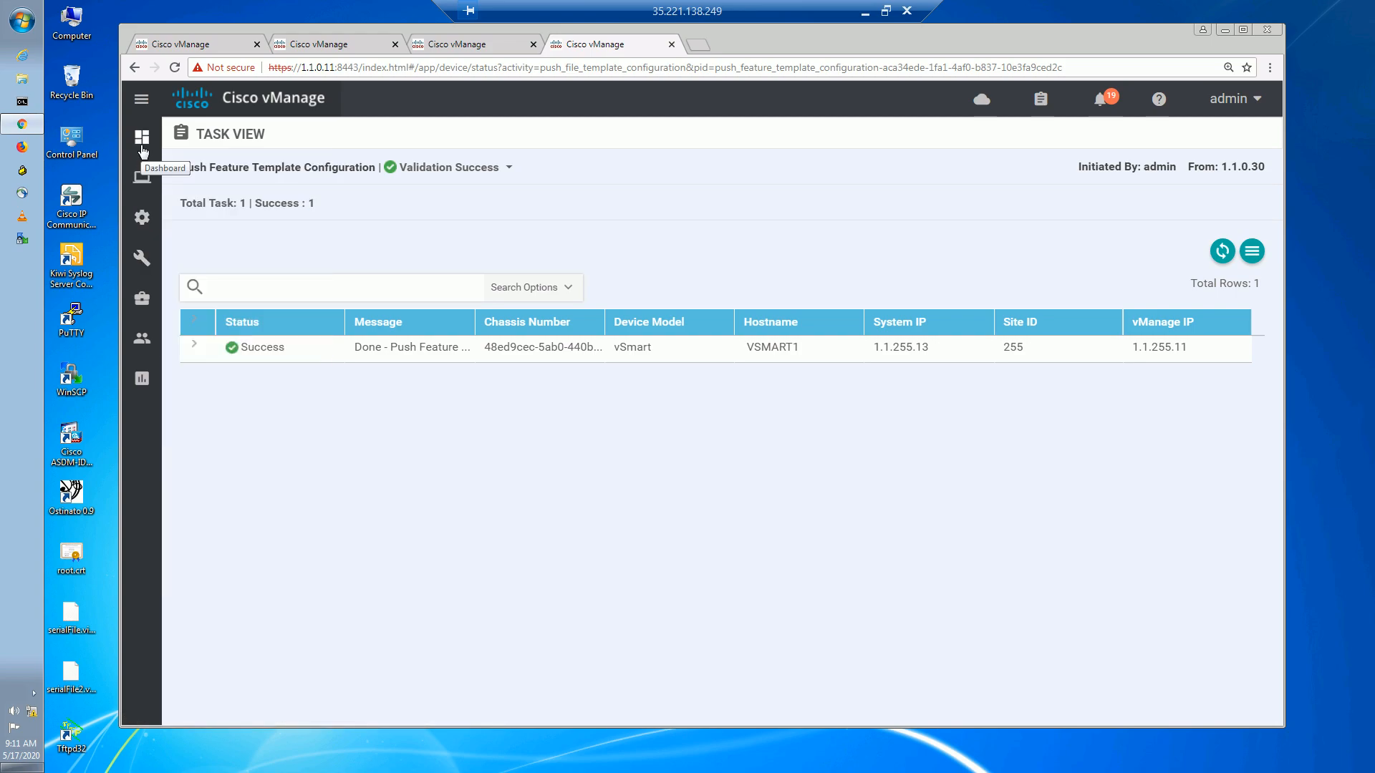
Open BR3's dashboard from the Monitor > Network device list and reach its troubleshooting tools.
{"action": "mouse_move", "coordinate": [142, 177]}
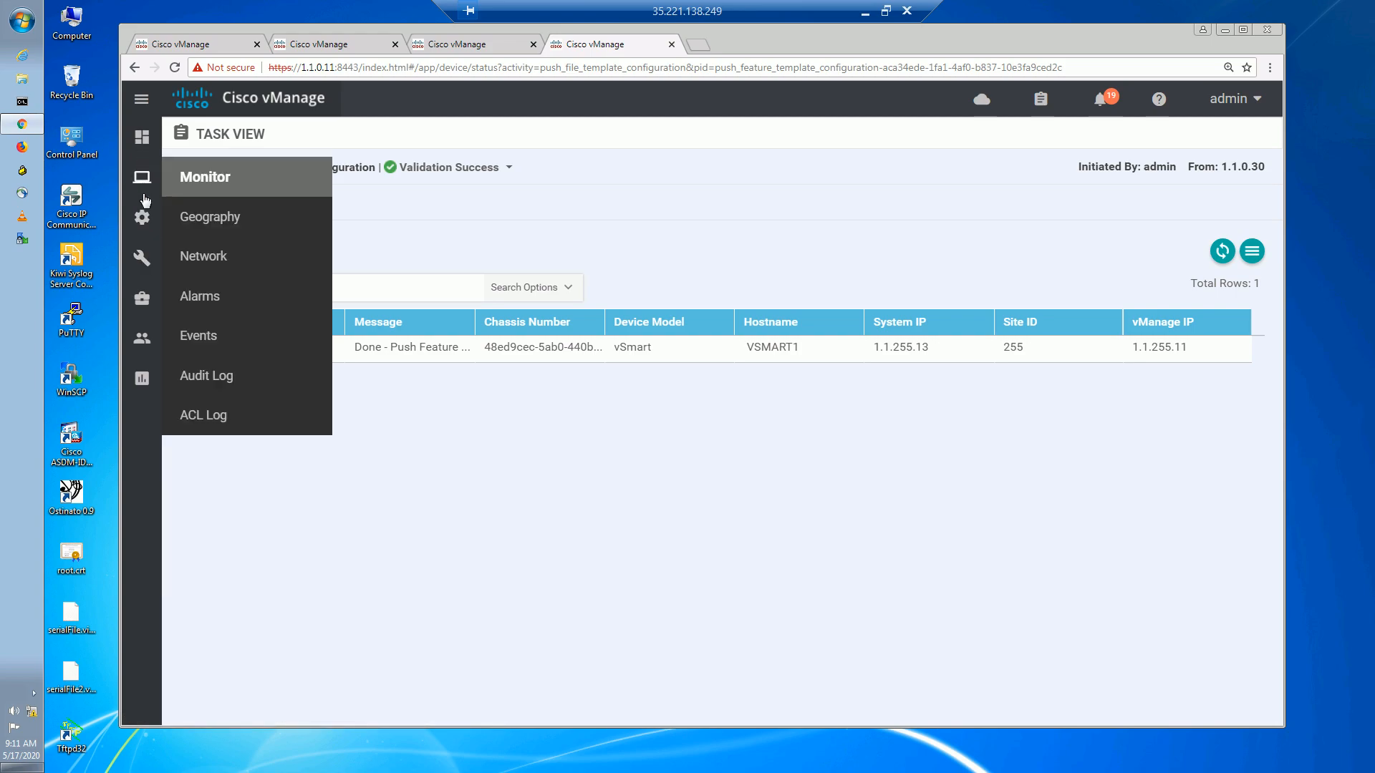
{"action": "left_click", "coordinate": [204, 260]}
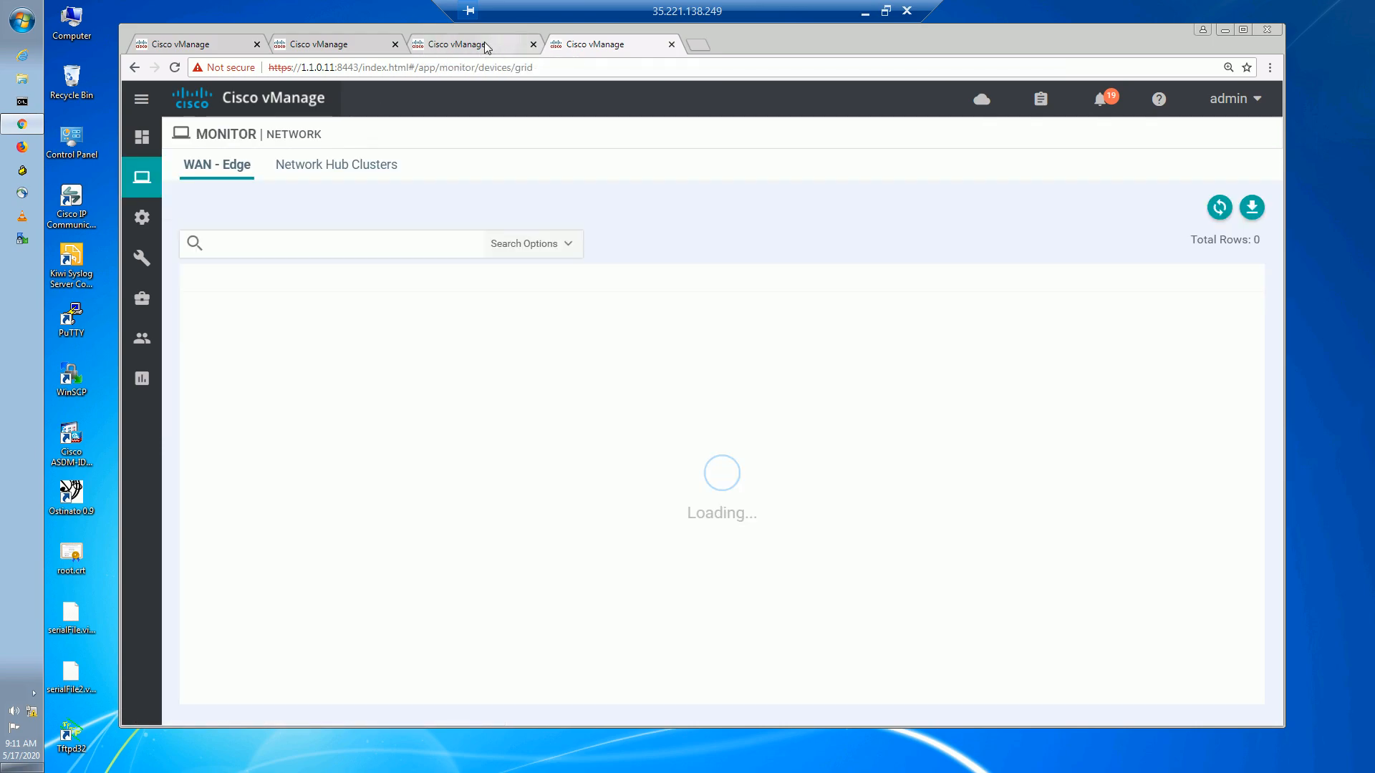
{"action": "left_click", "coordinate": [485, 48]}
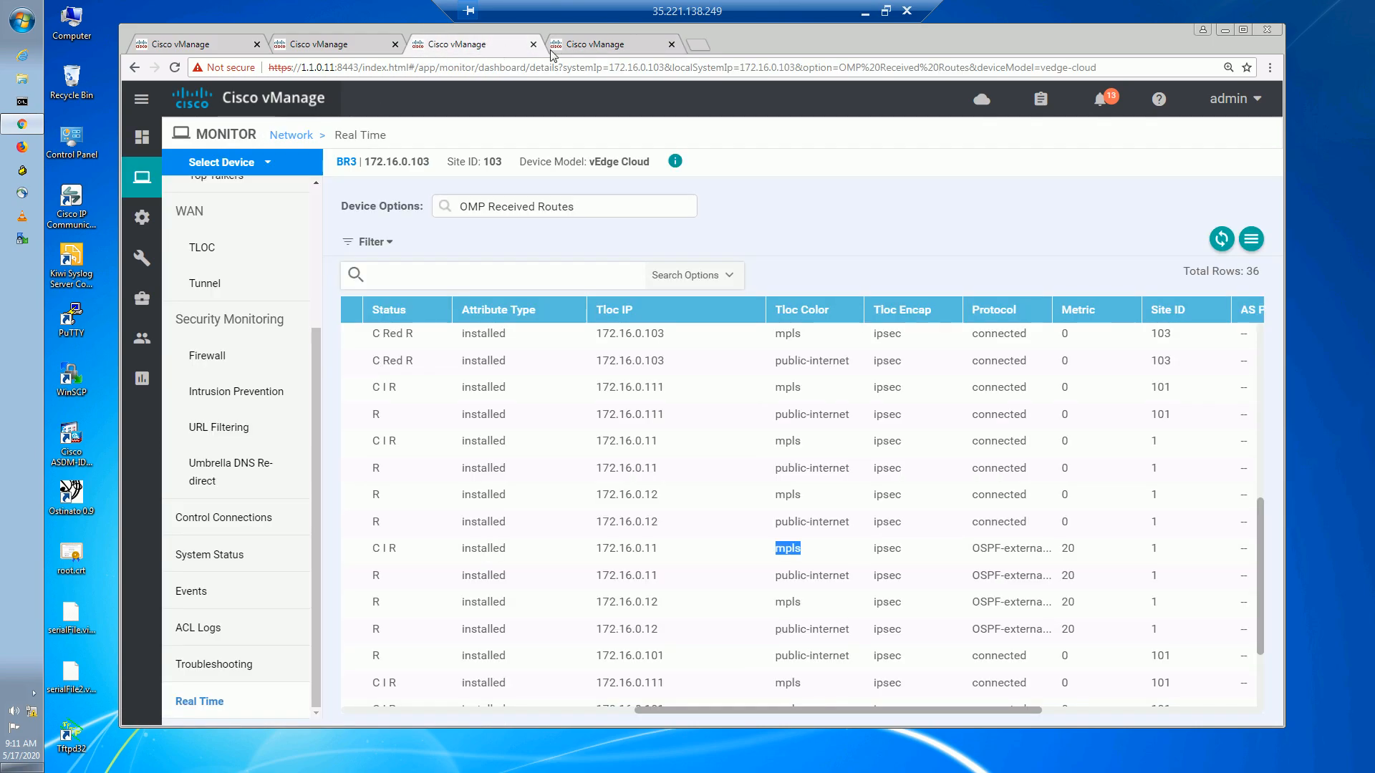
{"action": "left_click", "coordinate": [590, 47]}
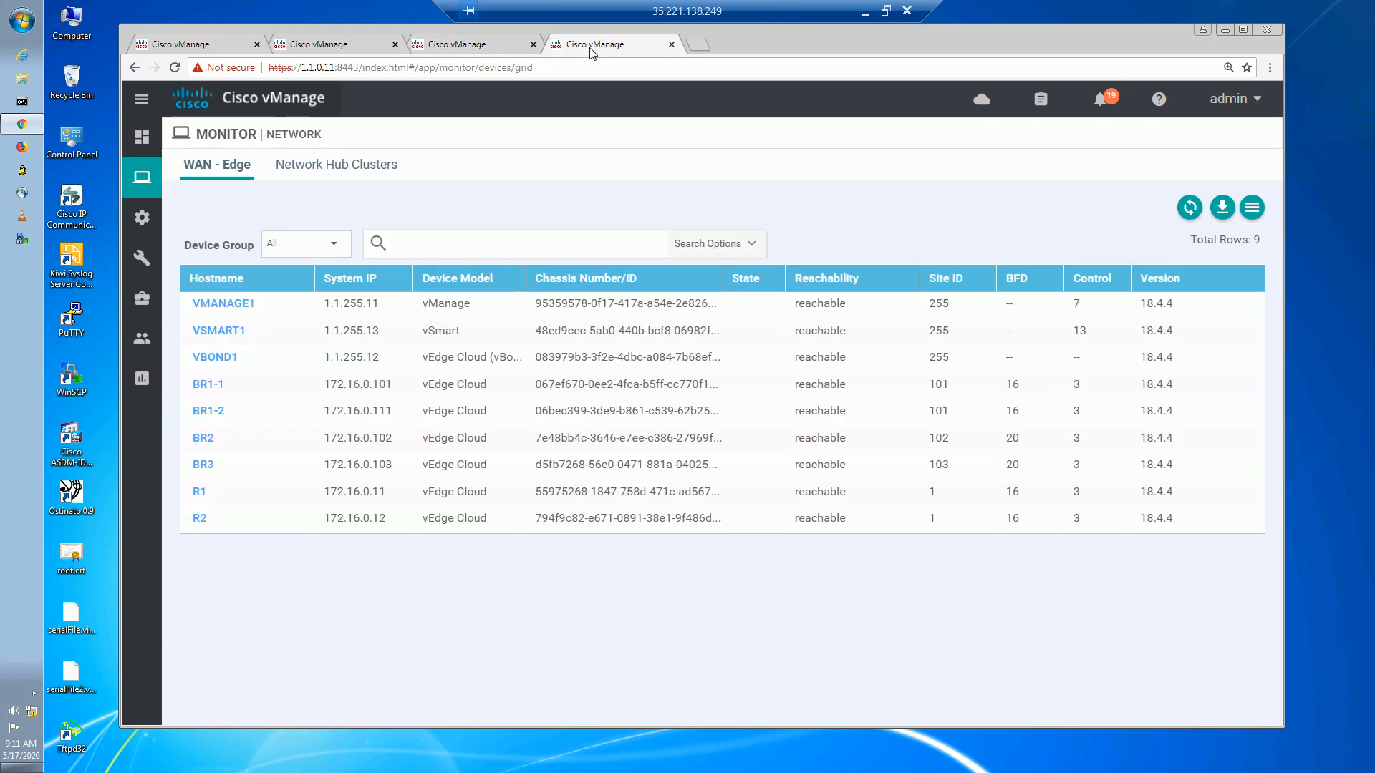
{"action": "left_click", "coordinate": [220, 464]}
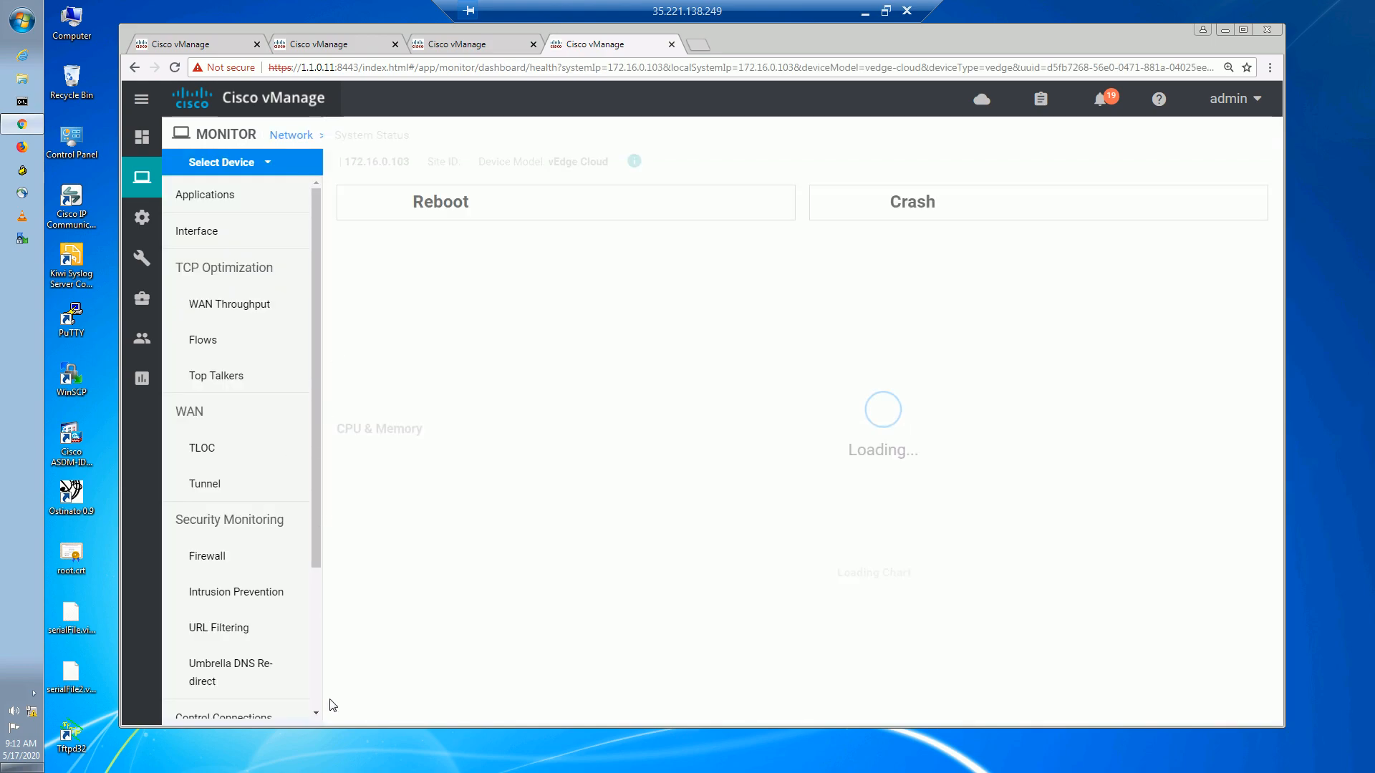
{"action": "scroll", "coordinate": [319, 573], "scroll_direction": "down", "scroll_amount": 3}
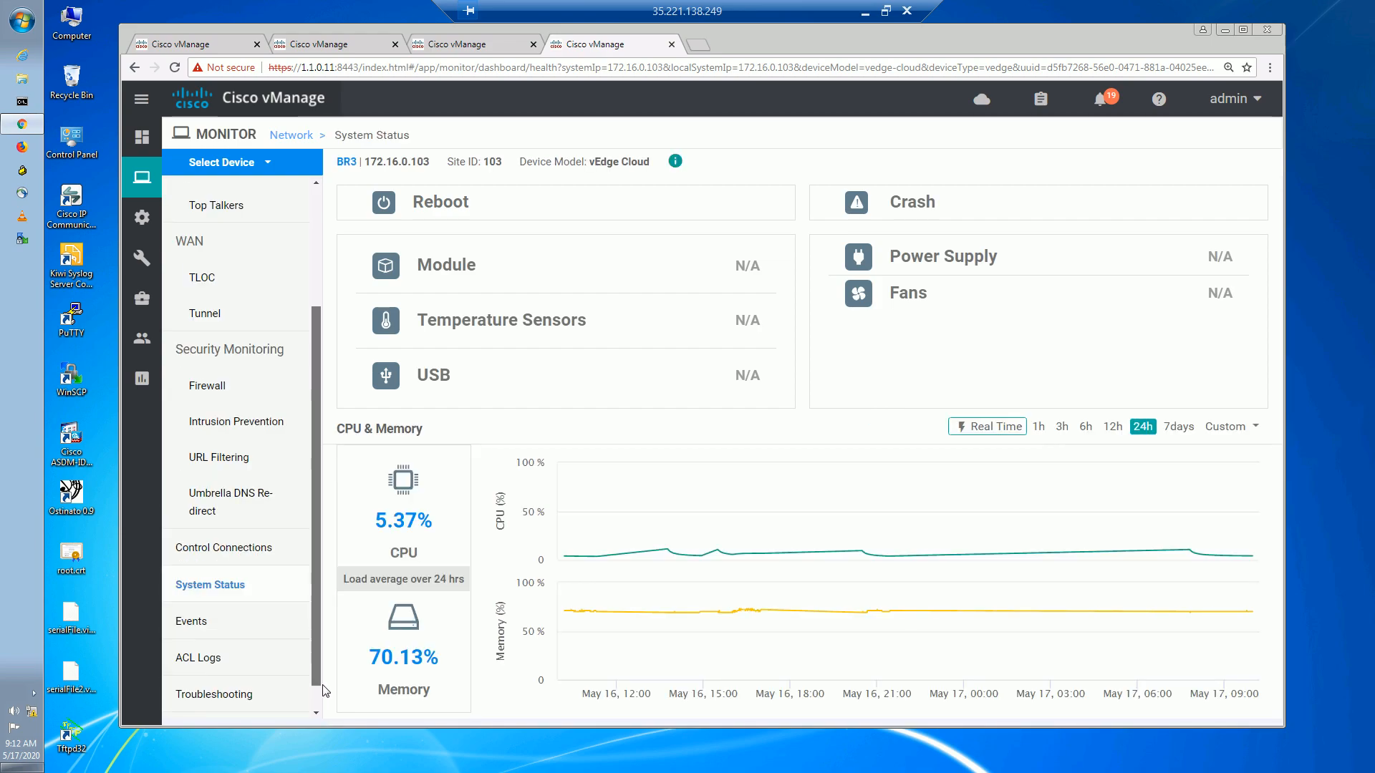
{"action": "left_click", "coordinate": [225, 691]}
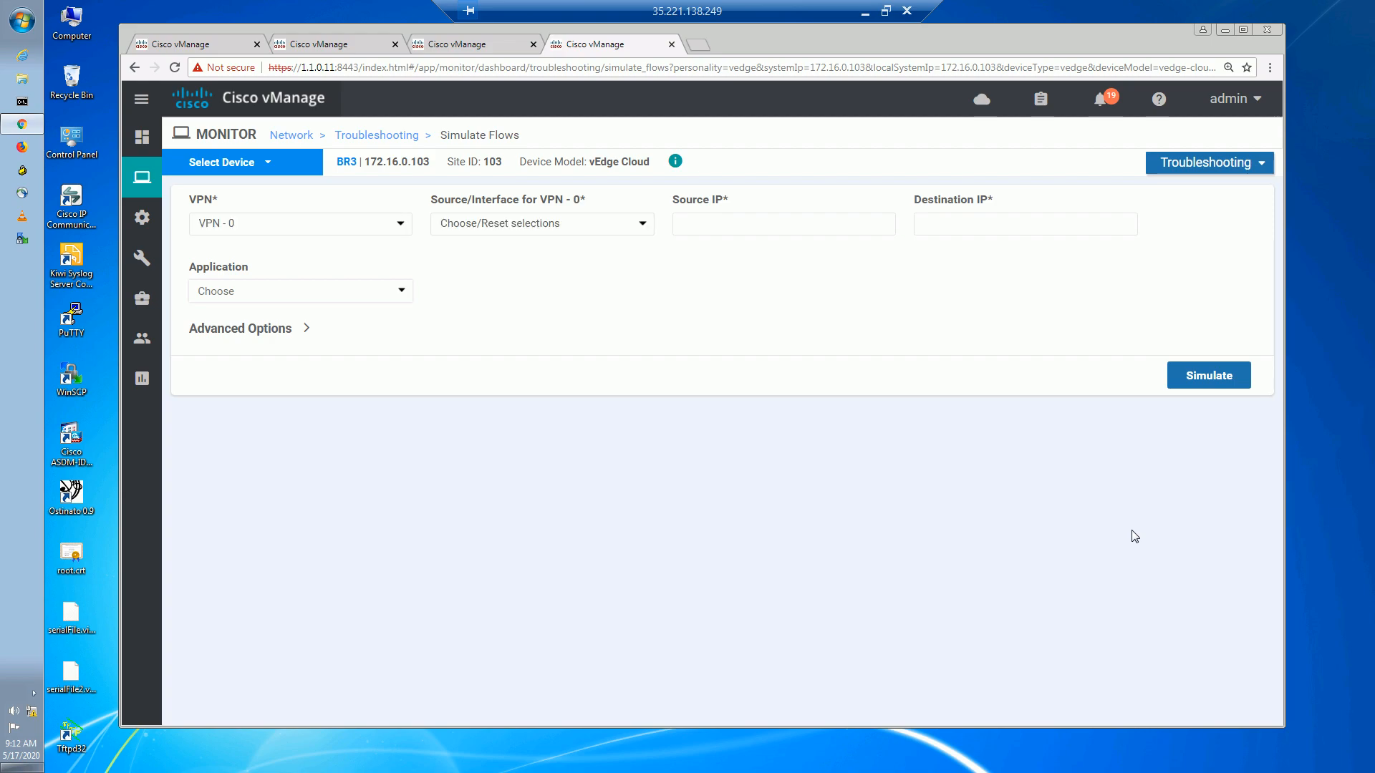
Simulate a VPN 10 flow on ge0/2.10 from 172.17.3.10 to 172.16.32.1.
{"action": "left_click", "coordinate": [332, 224]}
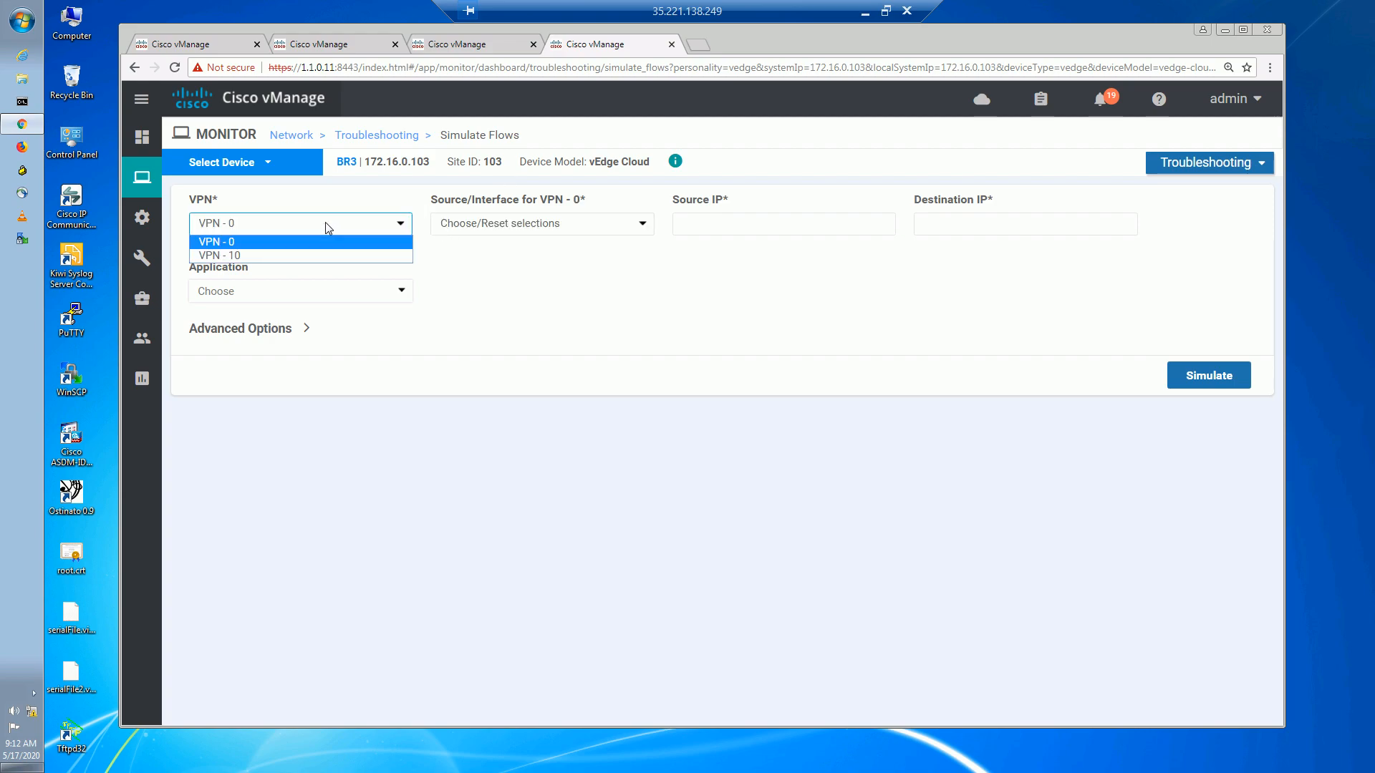
{"action": "left_click", "coordinate": [276, 256]}
{"action": "left_click", "coordinate": [556, 225]}
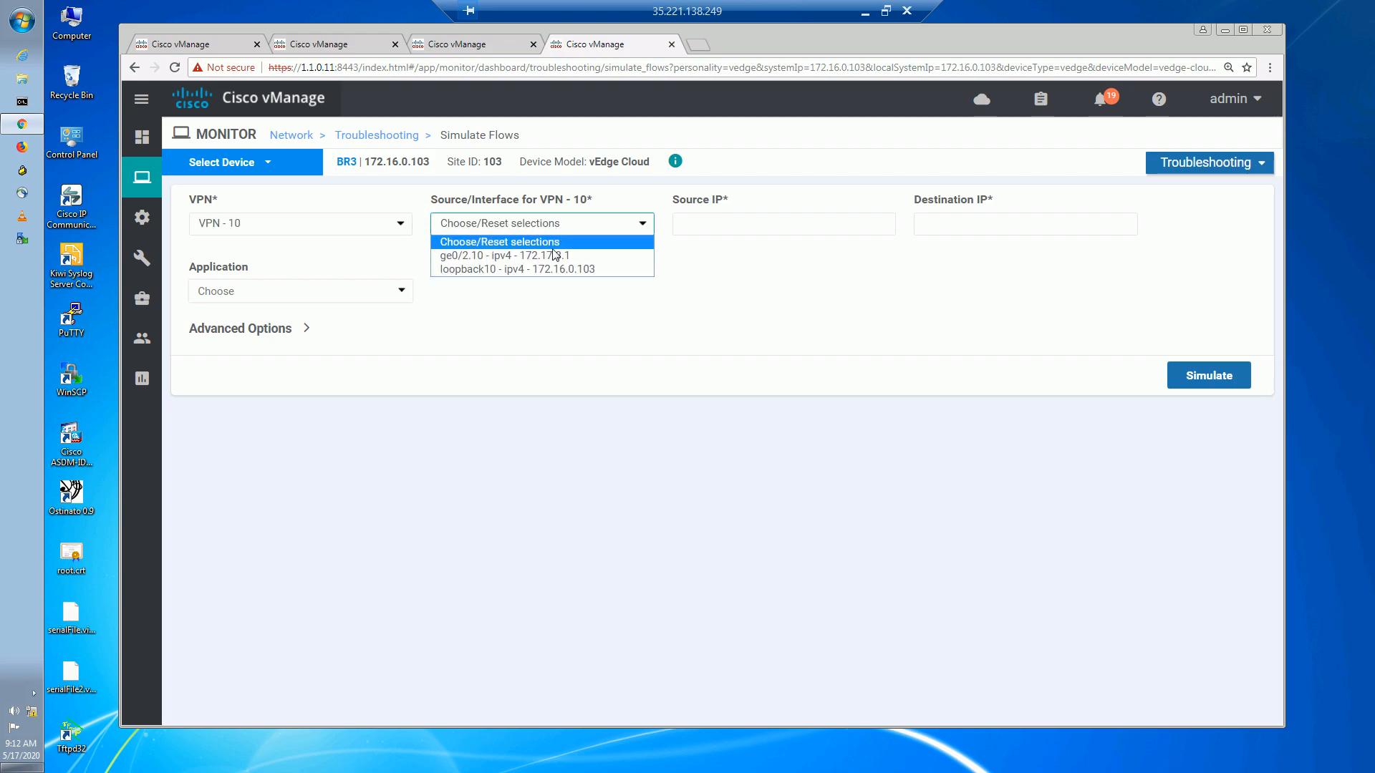
{"action": "left_click", "coordinate": [554, 256]}
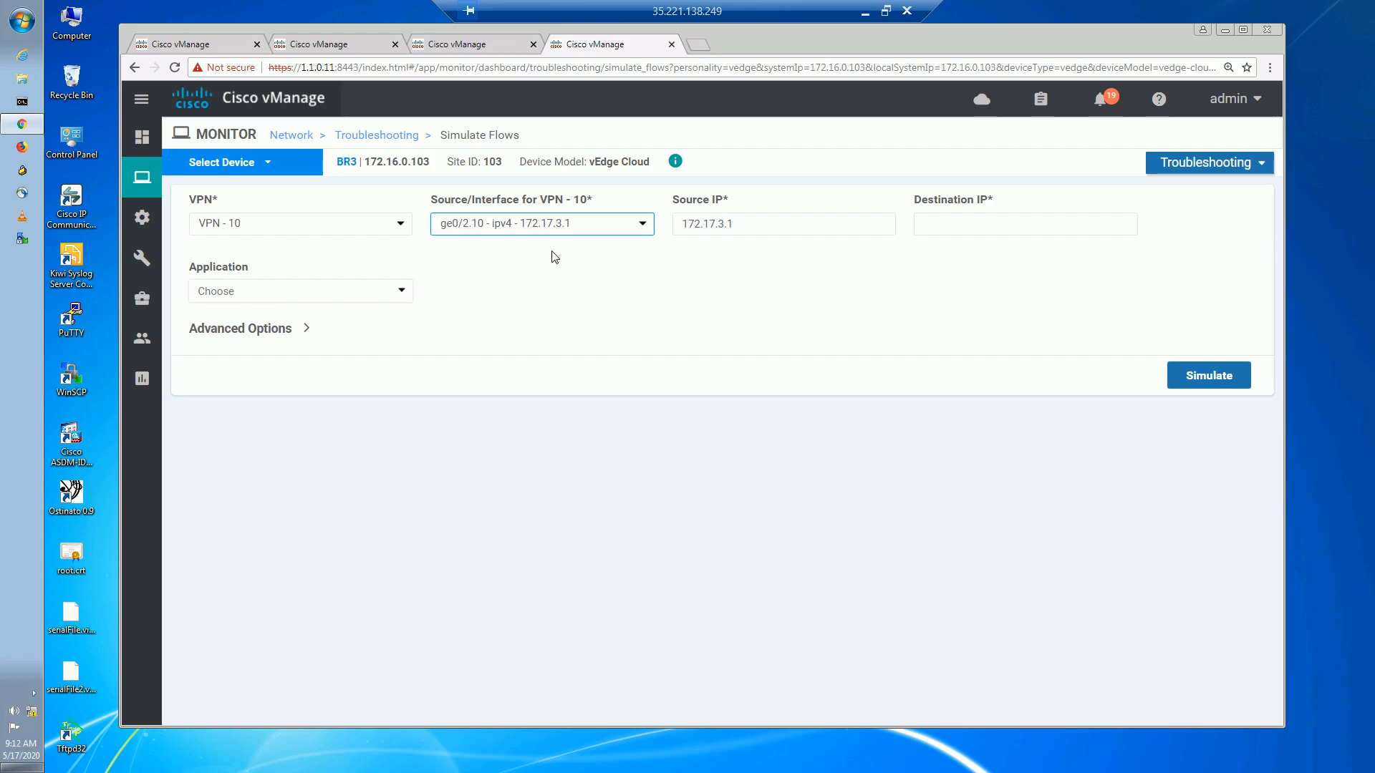
{"action": "left_click", "coordinate": [766, 228]}
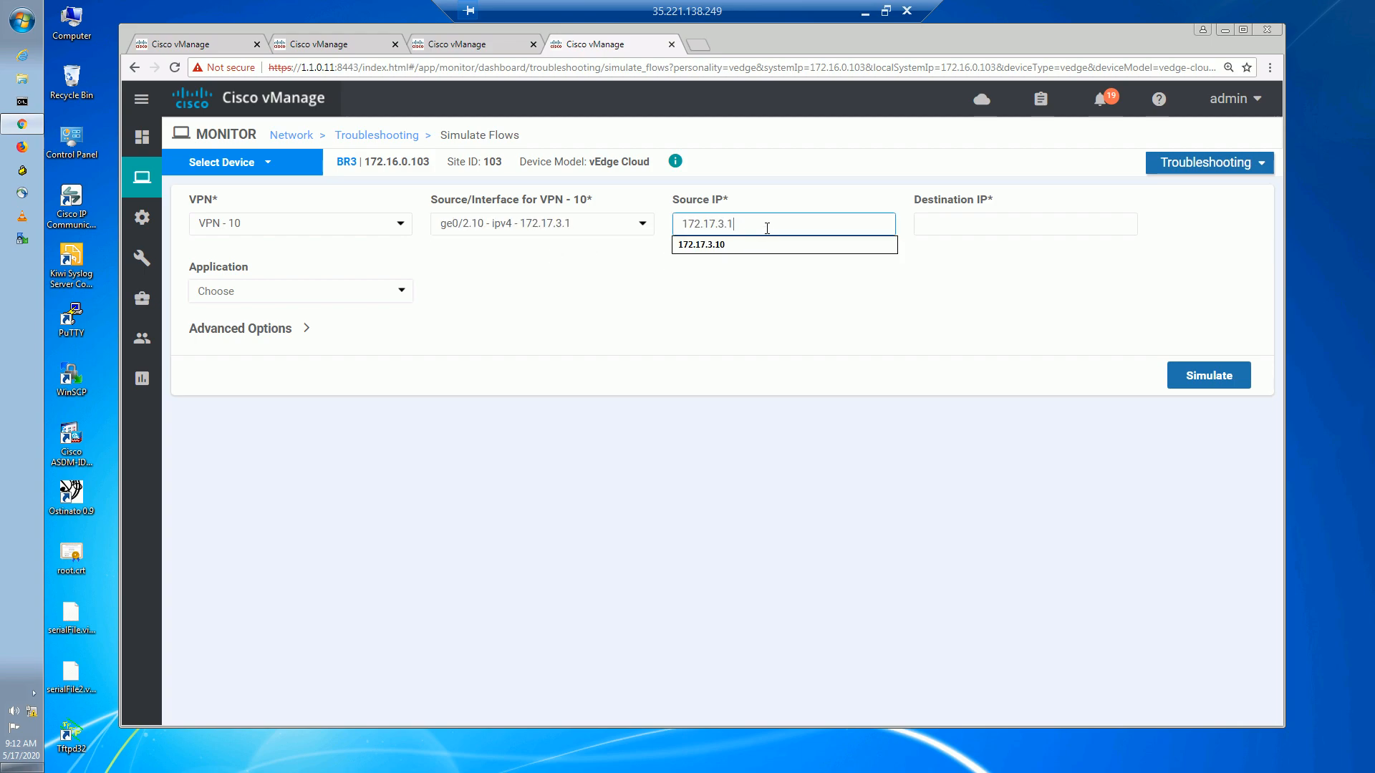
{"action": "left_click", "coordinate": [773, 245]}
{"action": "left_click", "coordinate": [937, 224]}
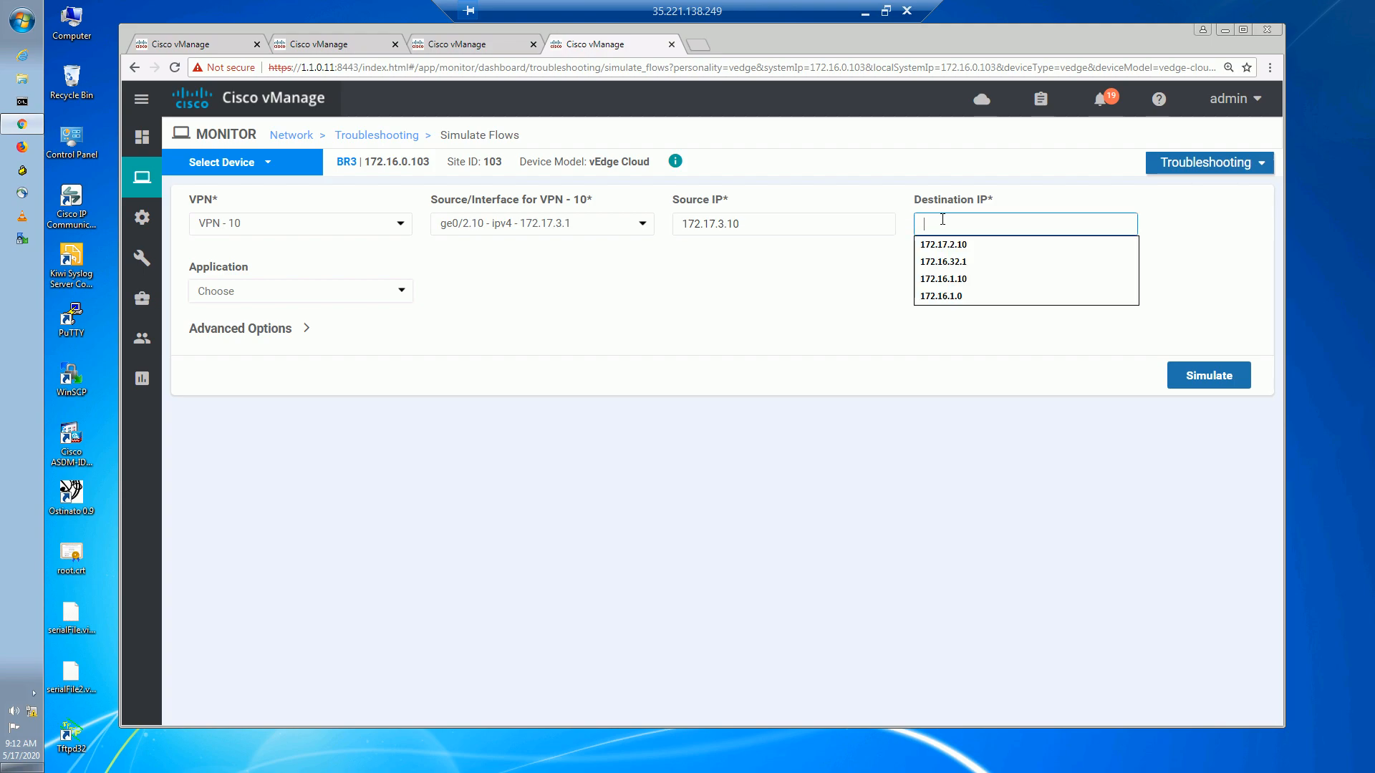
{"action": "left_click", "coordinate": [968, 263]}
{"action": "left_click", "coordinate": [1189, 374]}
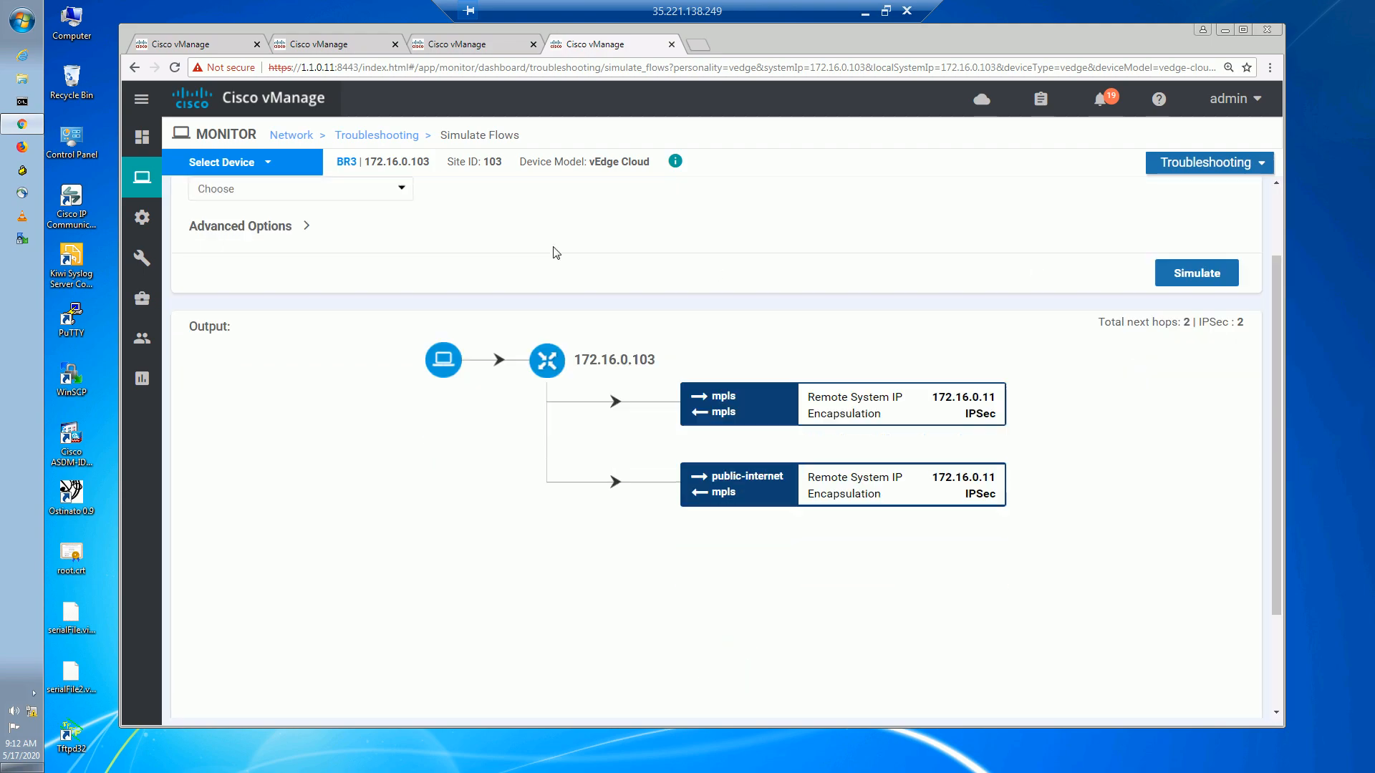
Highlight the next hops to remote system 172.16.0.11 and the mpls path.
{"action": "left_click_drag", "start_coordinate": [936, 273], "coordinate": [1004, 273]}
{"action": "left_click_drag", "start_coordinate": [735, 288], "coordinate": [712, 287]}
{"action": "left_click", "coordinate": [749, 377]}
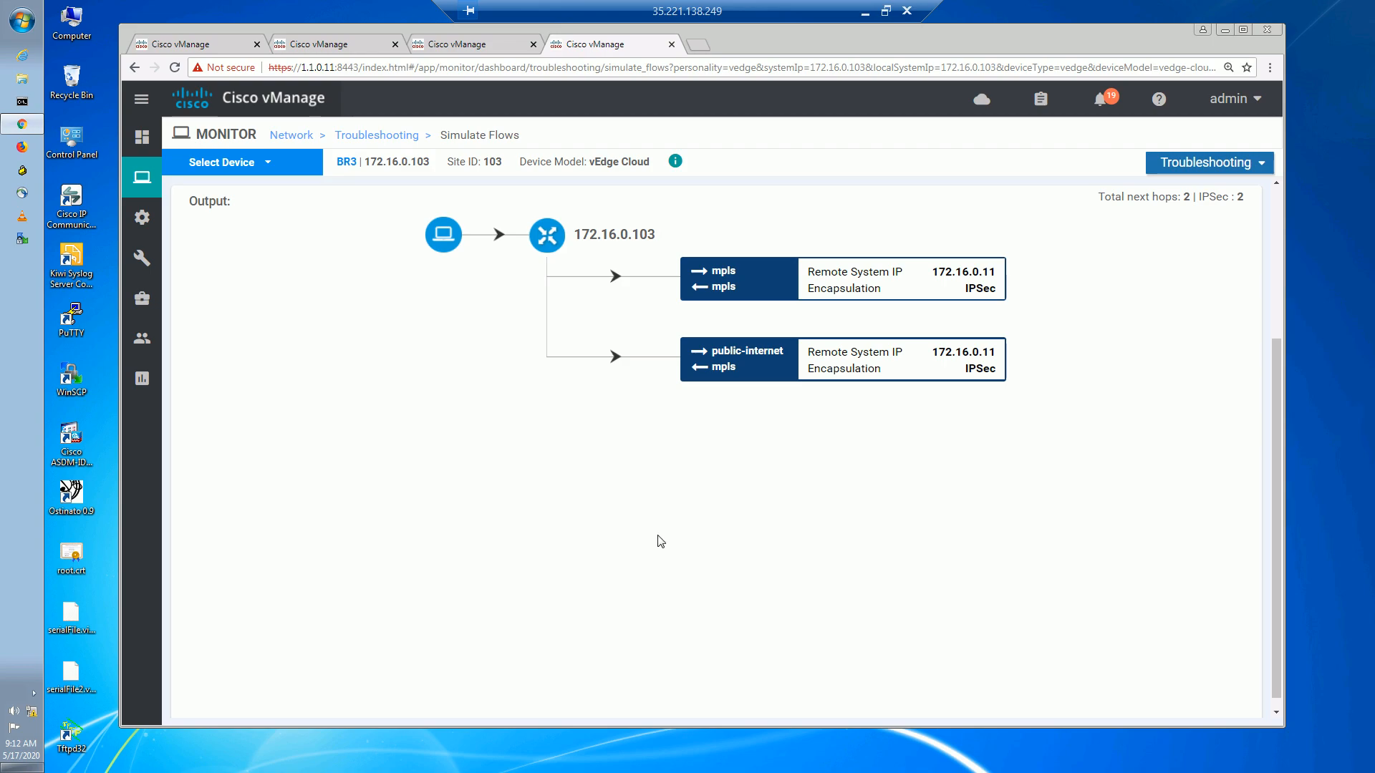
Minimize the remote vManage session to get back to the local Whiteboard route-preference sketch.
{"action": "left_click", "coordinate": [865, 10]}
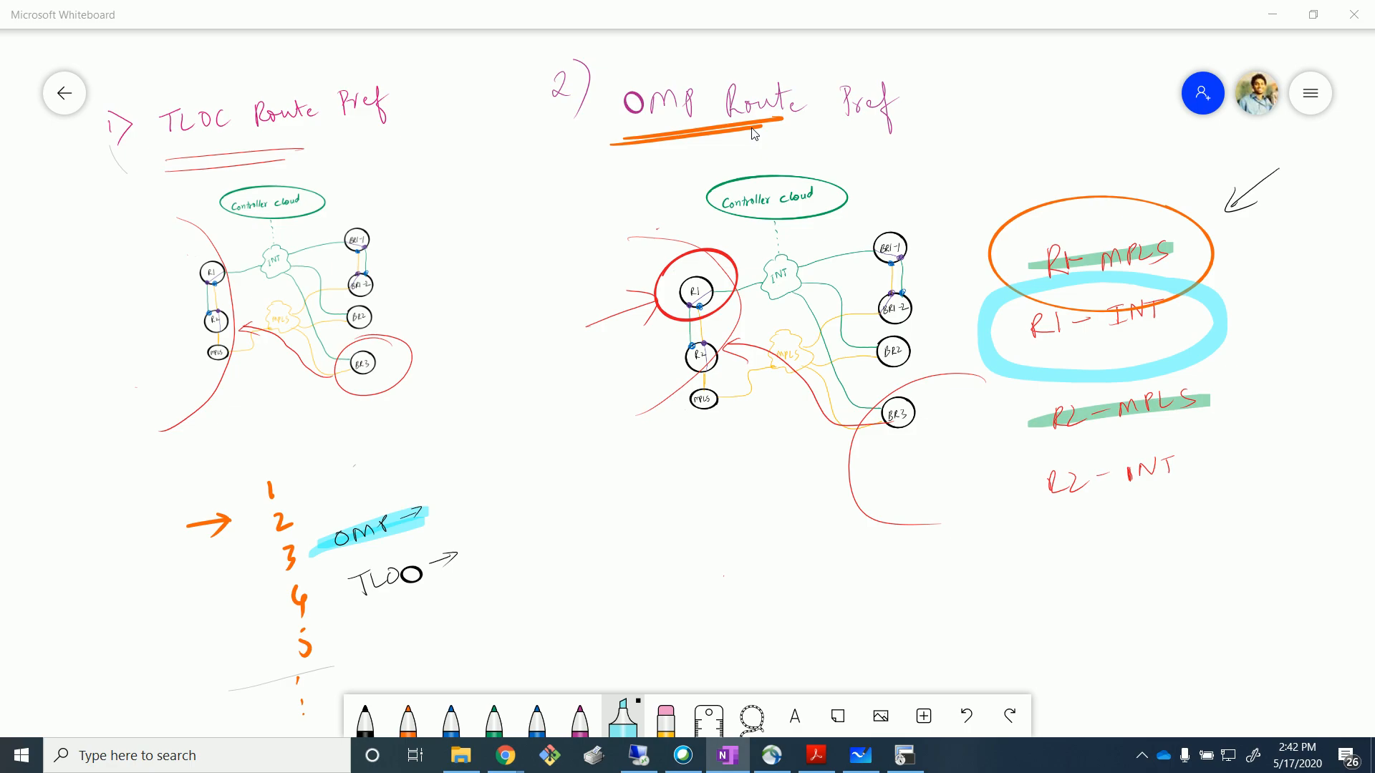
Draw a cyan arrow pointing at the circled R1 - INT entry of the OMP Route Pref sketch.
{"action": "mouse_move", "coordinate": [1272, 279]}
{"action": "left_mouse_down"}
{"action": "mouse_move", "coordinate": [1226, 301]}
{"action": "mouse_move", "coordinate": [1250, 306]}
{"action": "left_mouse_up"}
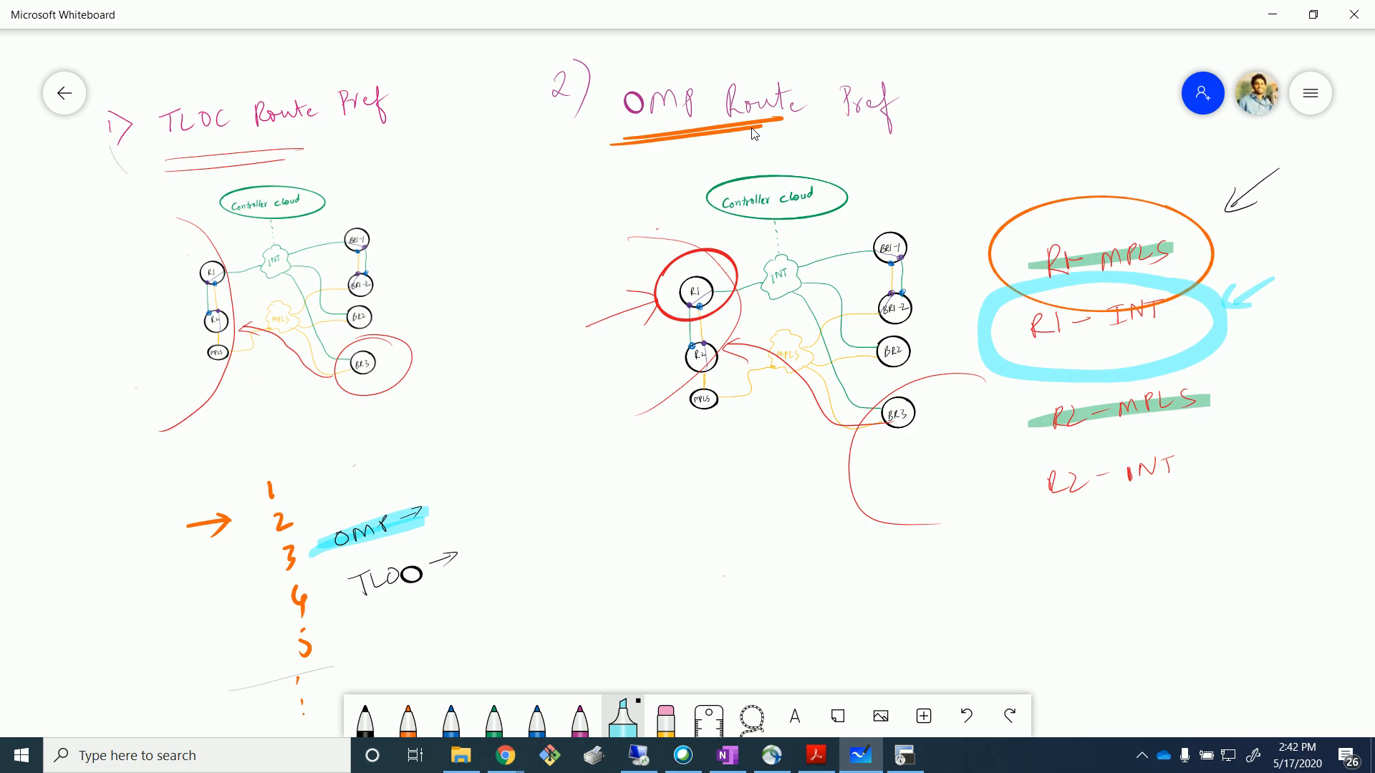
{"action": "key", "text": "alt+Tab"}
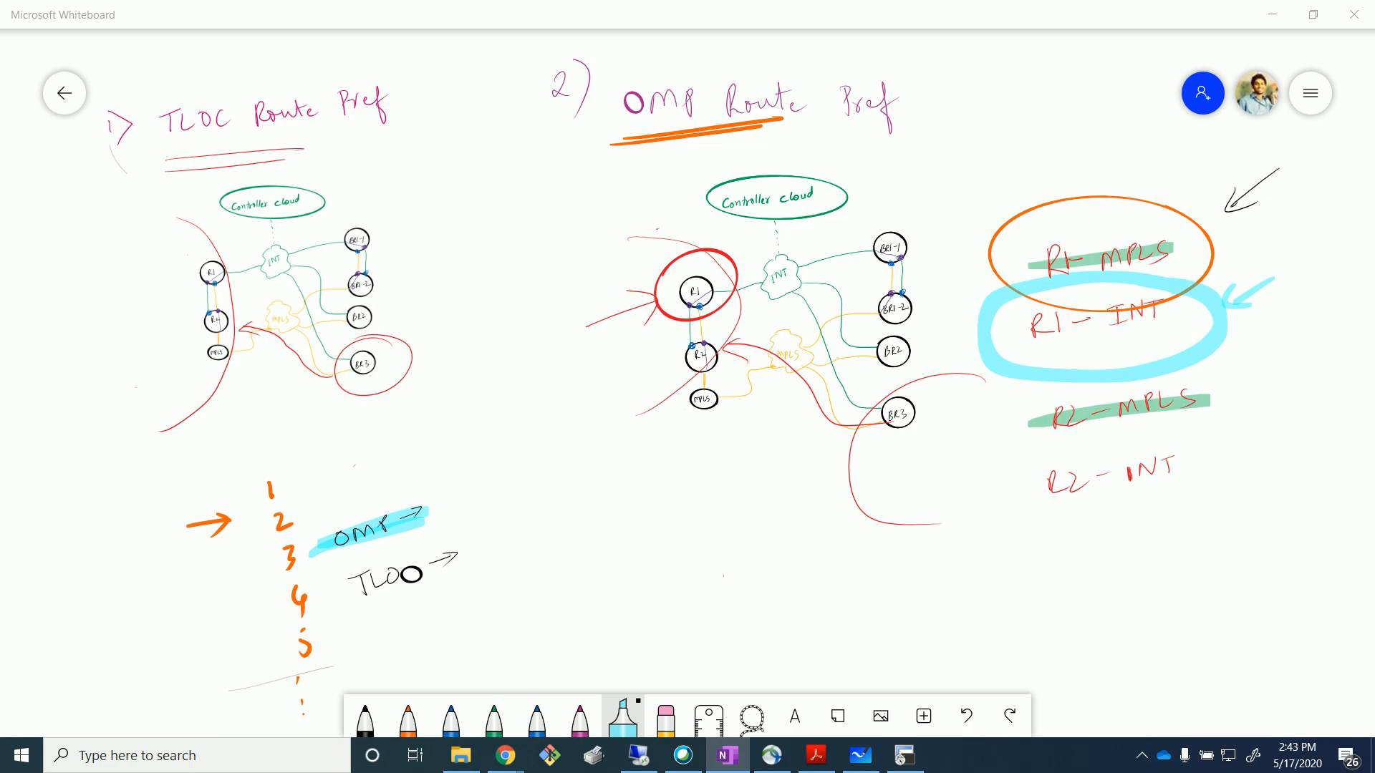
{"action": "left_click", "coordinate": [724, 575]}
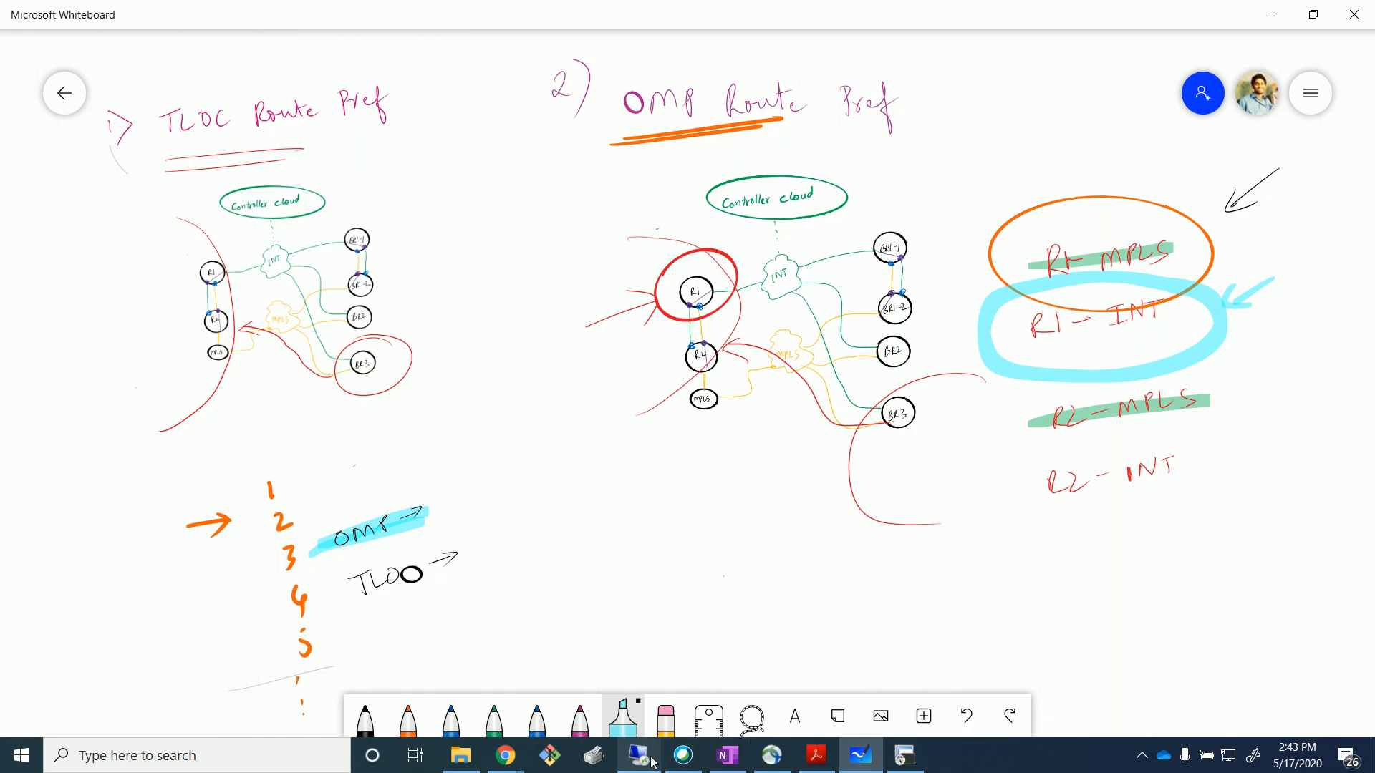
Open a SecureCRT console to Site 103's SW2 and place it beside the BR3 session.
{"action": "mouse_move", "coordinate": [507, 765]}
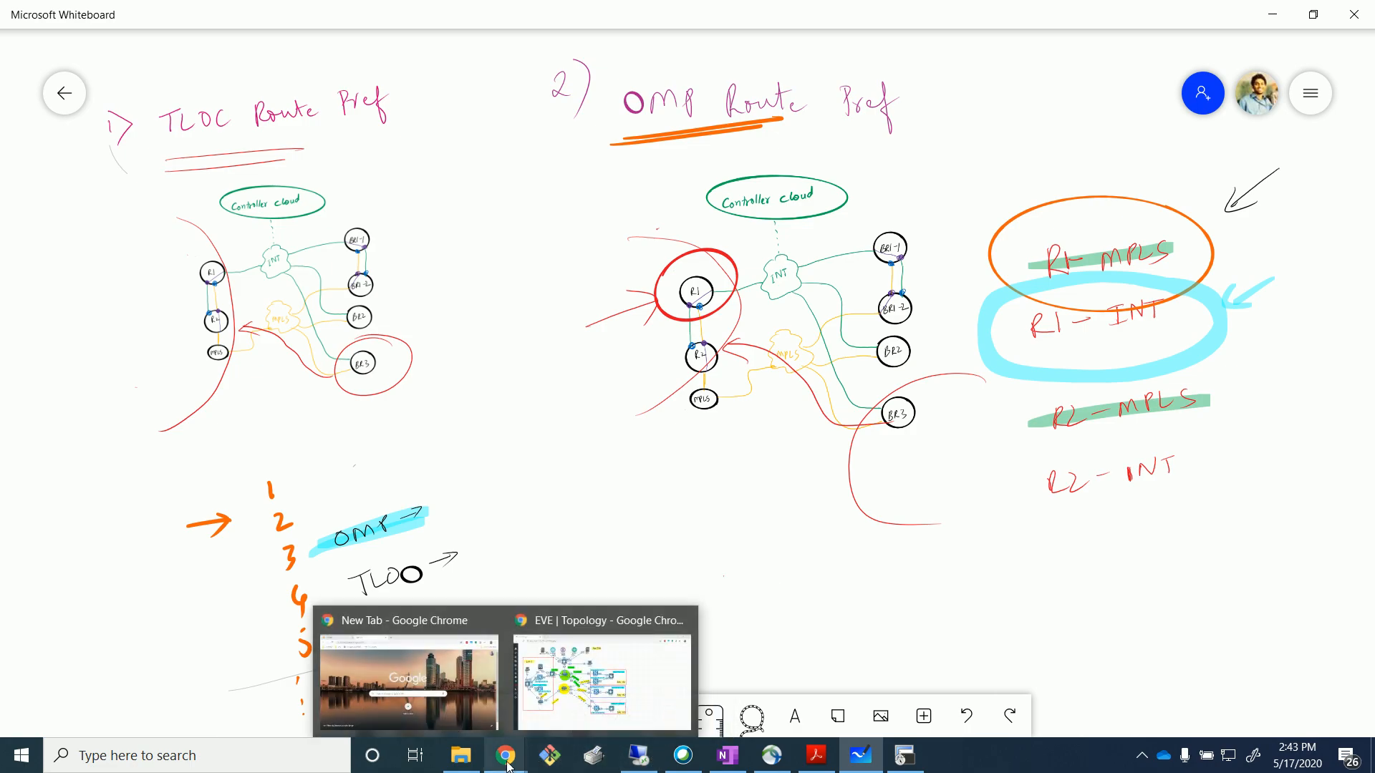
{"action": "left_click", "coordinate": [646, 700]}
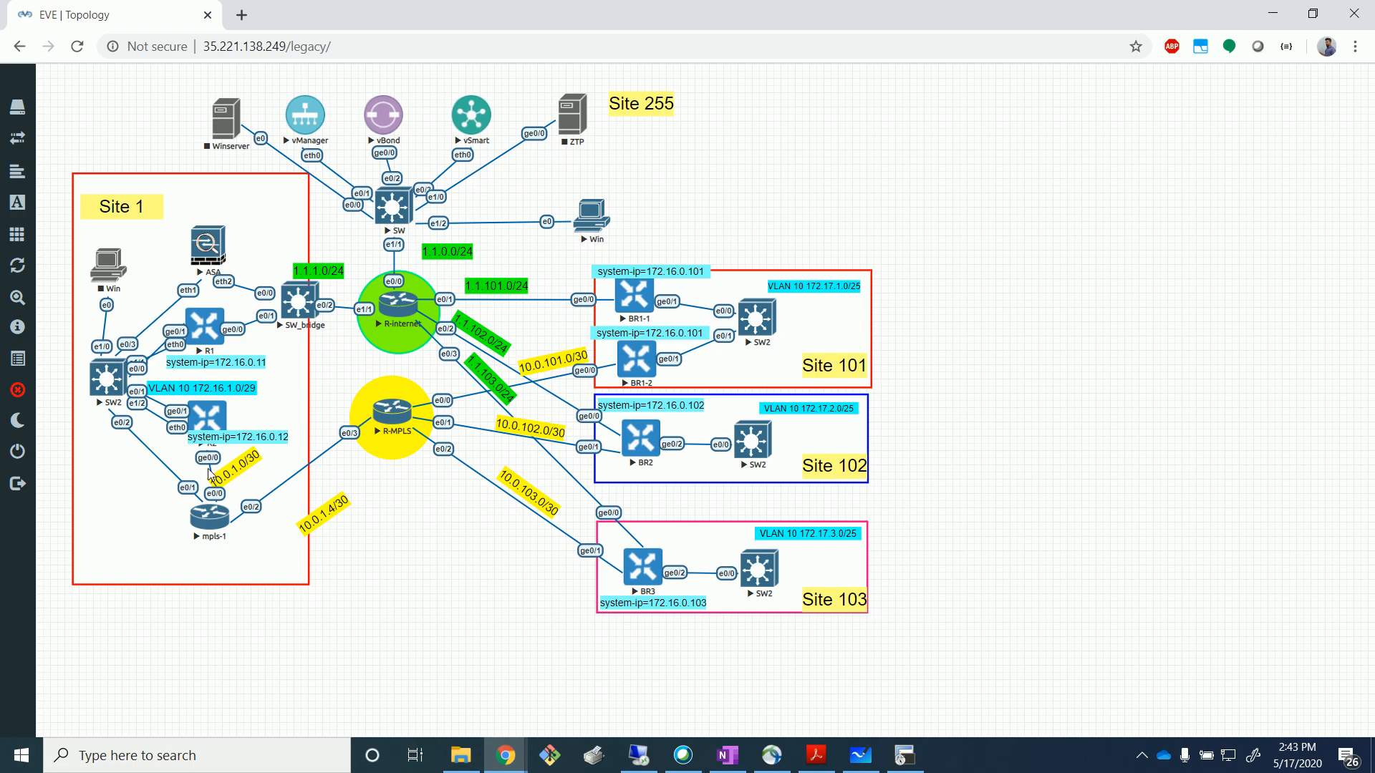
{"action": "left_click", "coordinate": [902, 758]}
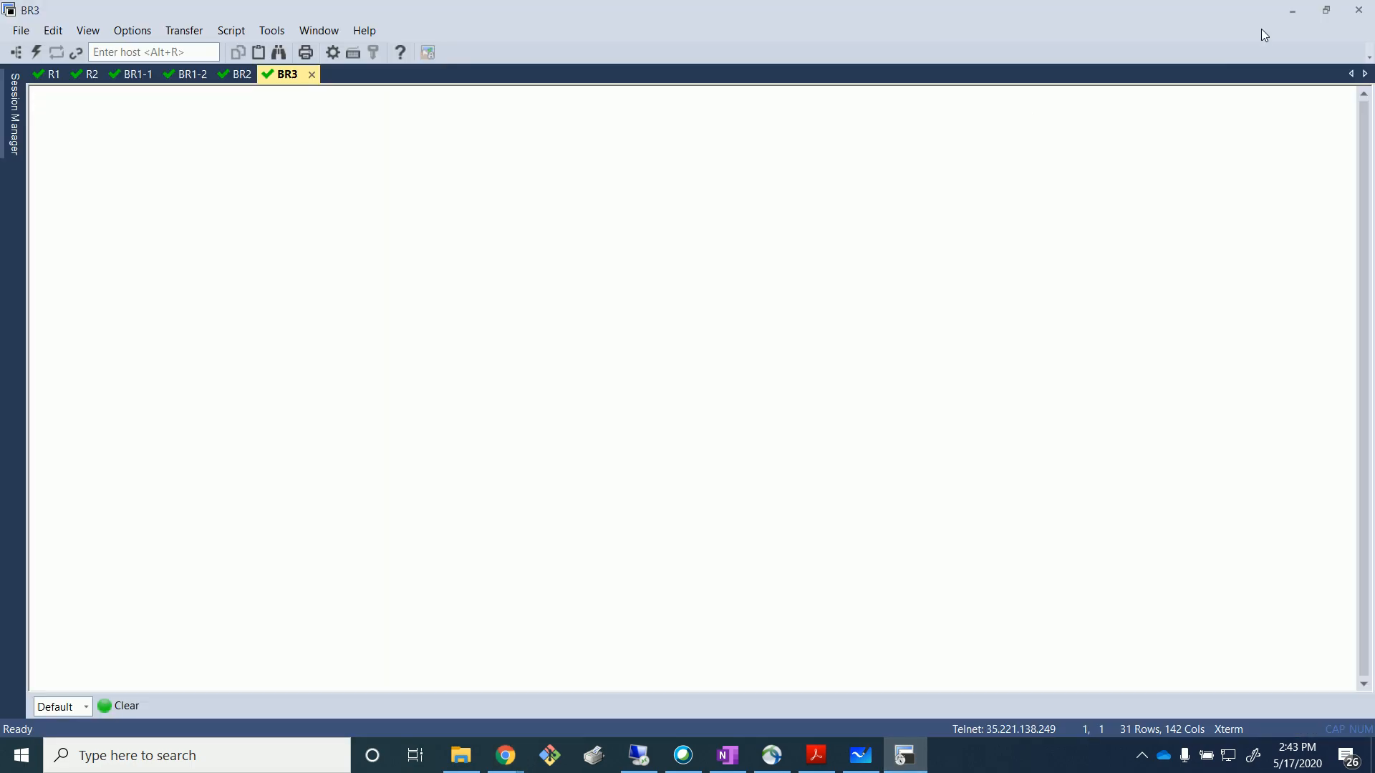
{"action": "left_click", "coordinate": [1292, 10]}
{"action": "left_click", "coordinate": [760, 565]}
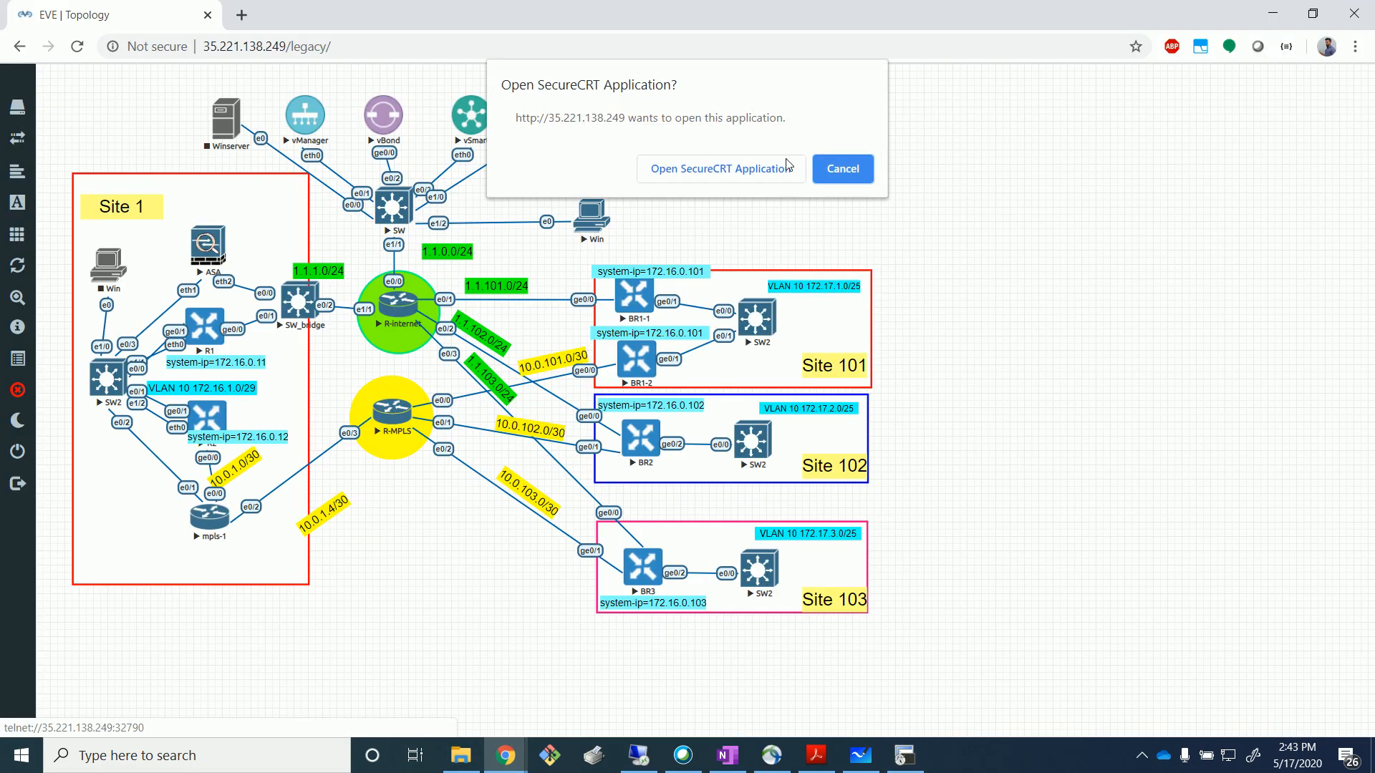
{"action": "left_click", "coordinate": [769, 172]}
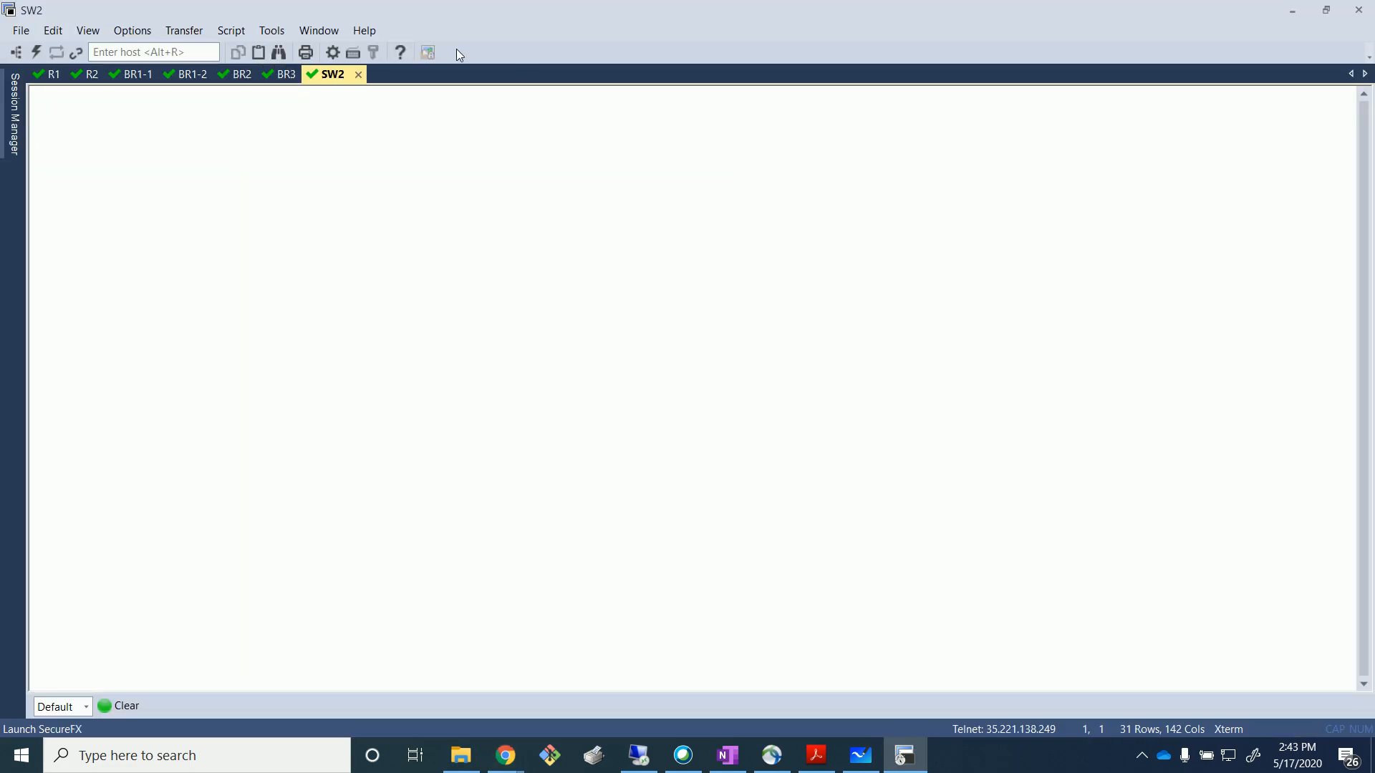
{"action": "left_click_drag", "start_coordinate": [333, 74], "coordinate": [830, 126]}
Open a SecureCRT console to the mpls-1 router from the EVE topology.
{"action": "left_click", "coordinate": [516, 175]}
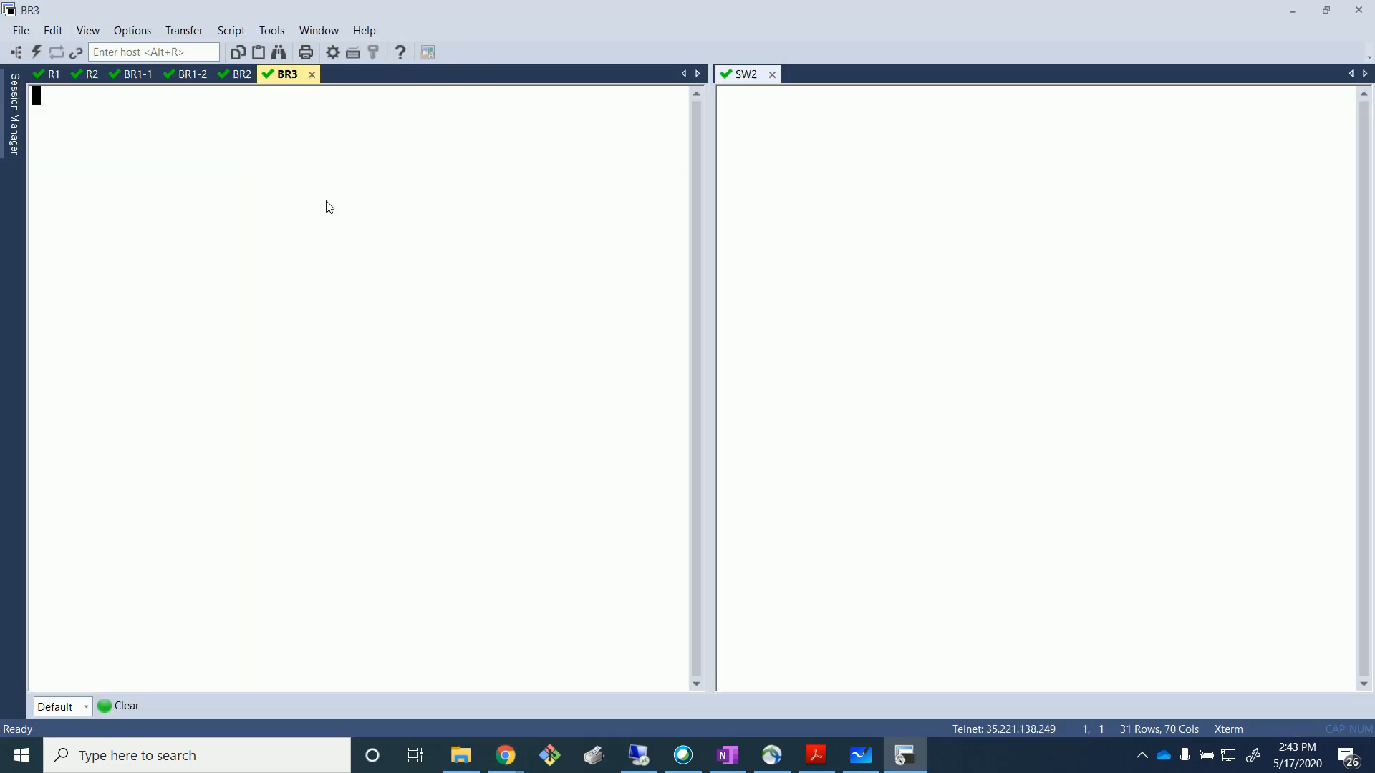
{"action": "left_click", "coordinate": [1293, 13]}
{"action": "left_click", "coordinate": [206, 416]}
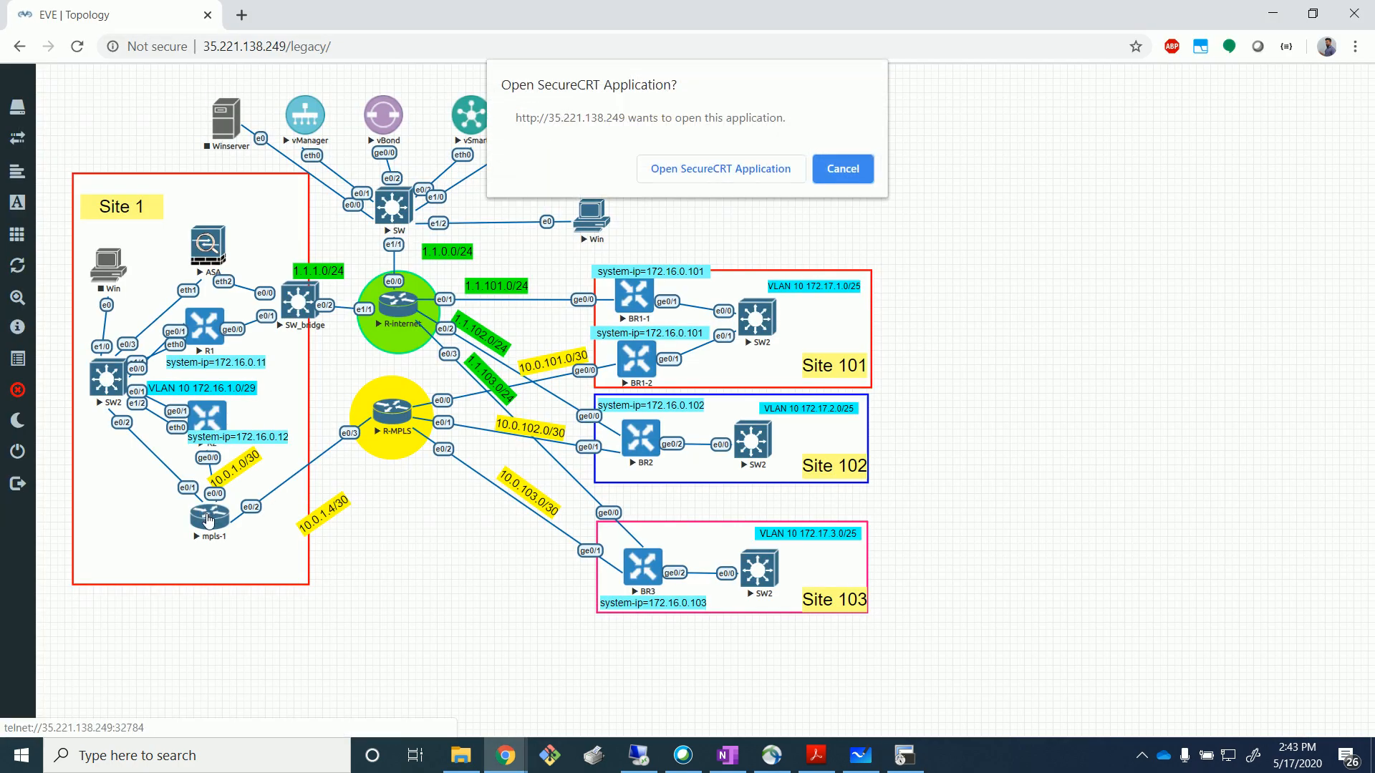
{"action": "left_click", "coordinate": [712, 170]}
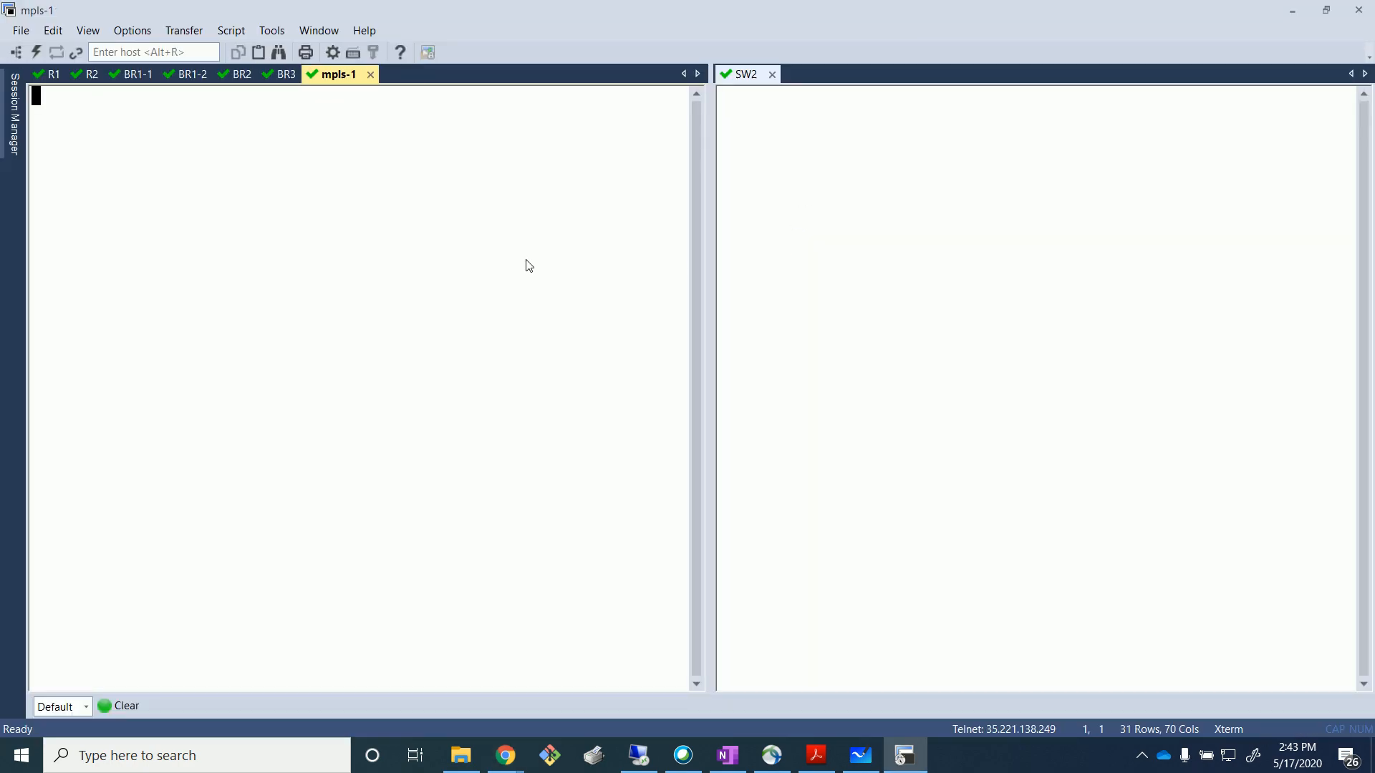
On mpls-1, enter enable mode and list interfaces with show ip int br.
{"action": "key", "text": "Return"}
{"action": "key", "text": "Return"}
{"action": "type", "text": "en"}
{"action": "key", "text": "Return"}
{"action": "type", "text": "sh"}
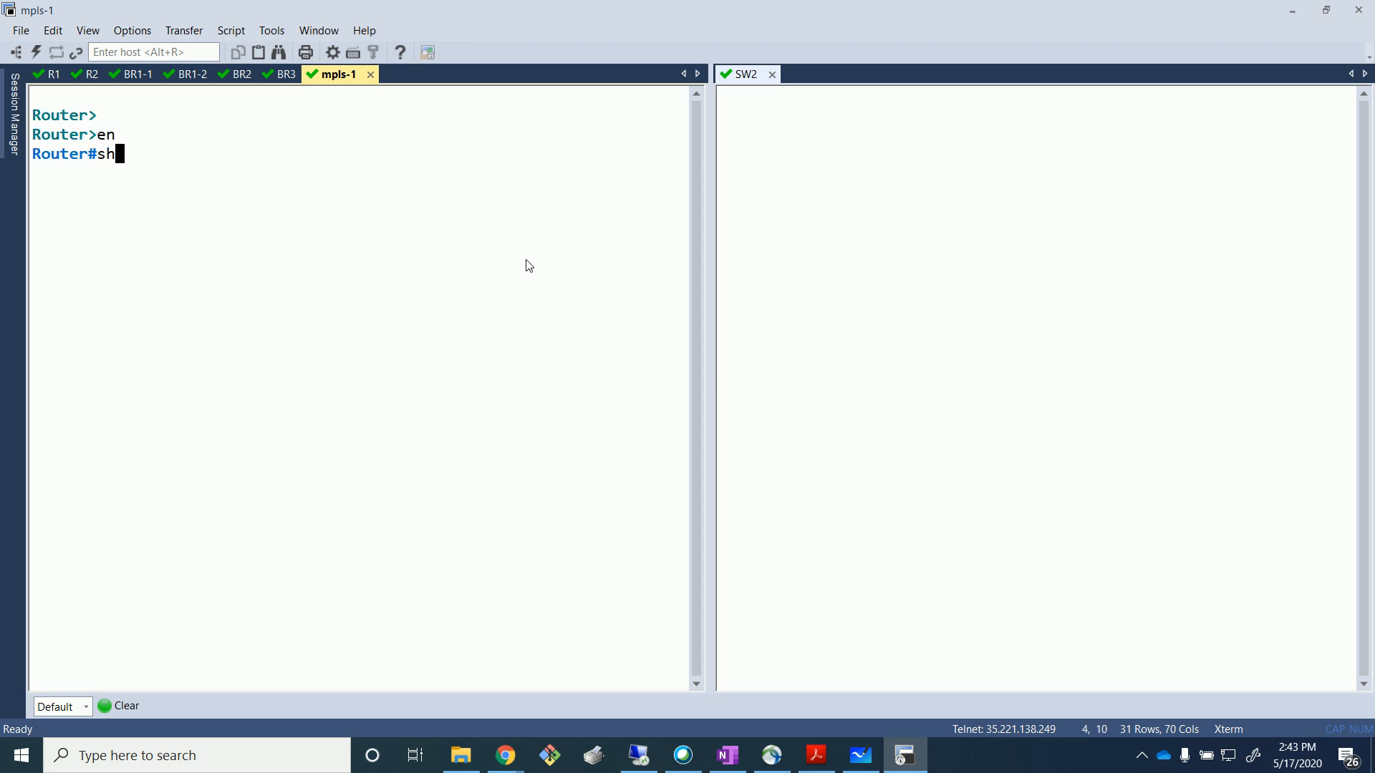
{"action": "type", "text": "o wip int br"}
{"action": "key", "text": "Return"}
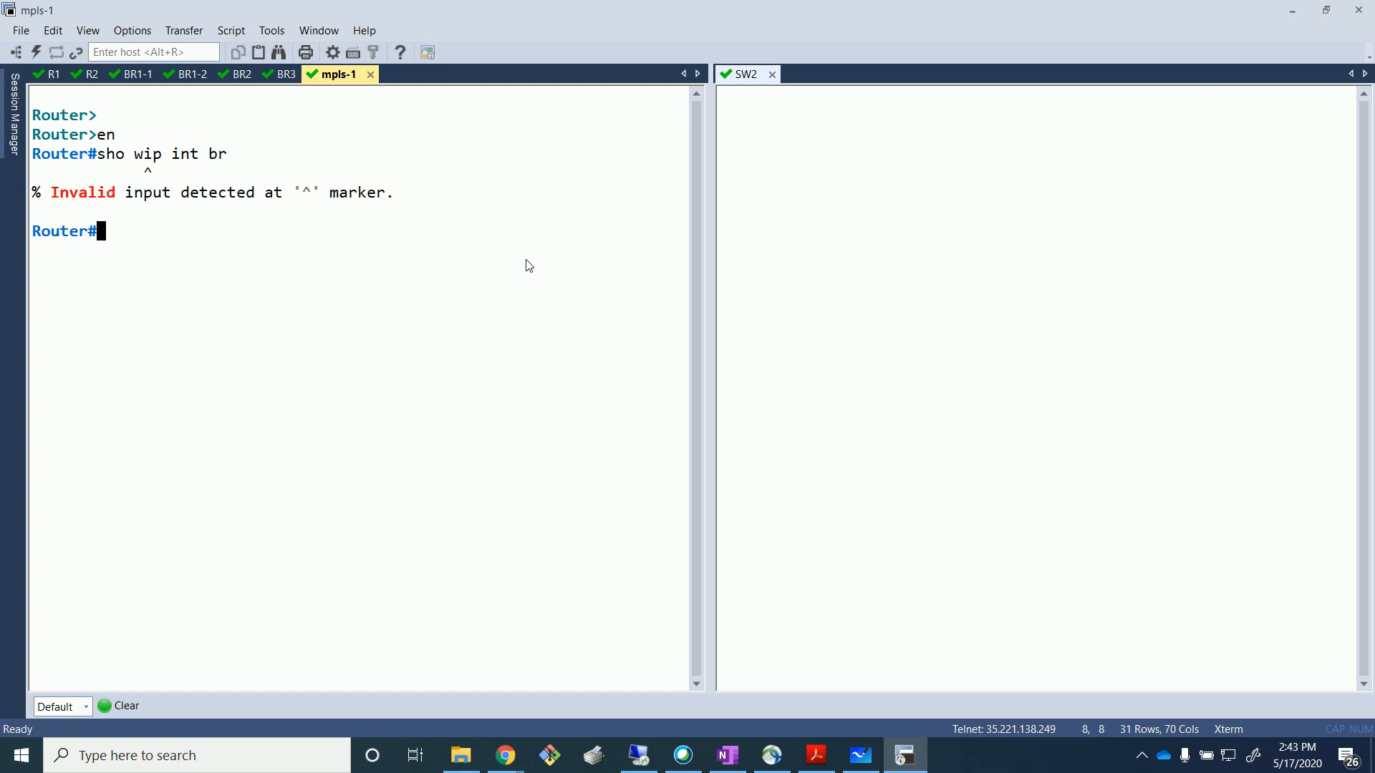
{"action": "type", "text": "show ip int br"}
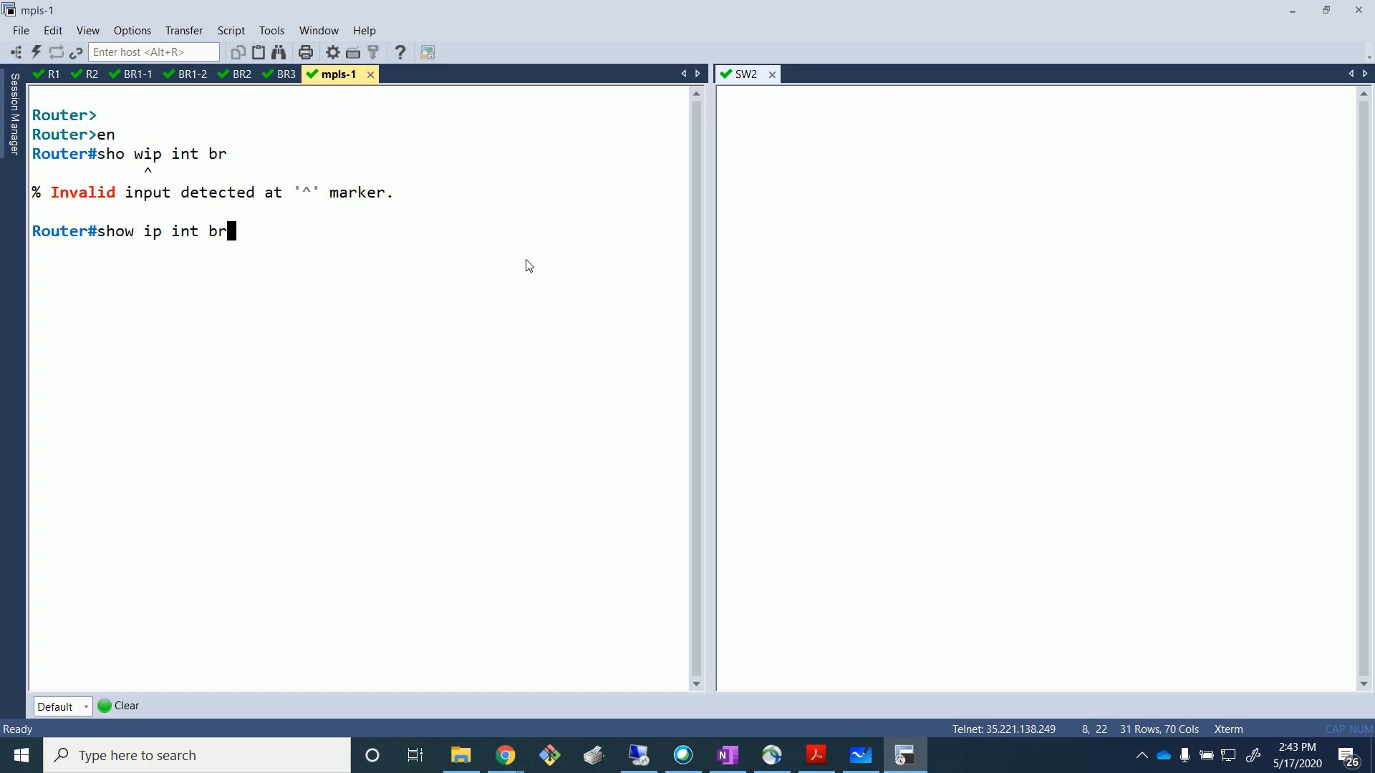
{"action": "key", "text": "Return"}
On SW2, enter enable mode and ping 172.16.32.1.
{"action": "left_click", "coordinate": [862, 267]}
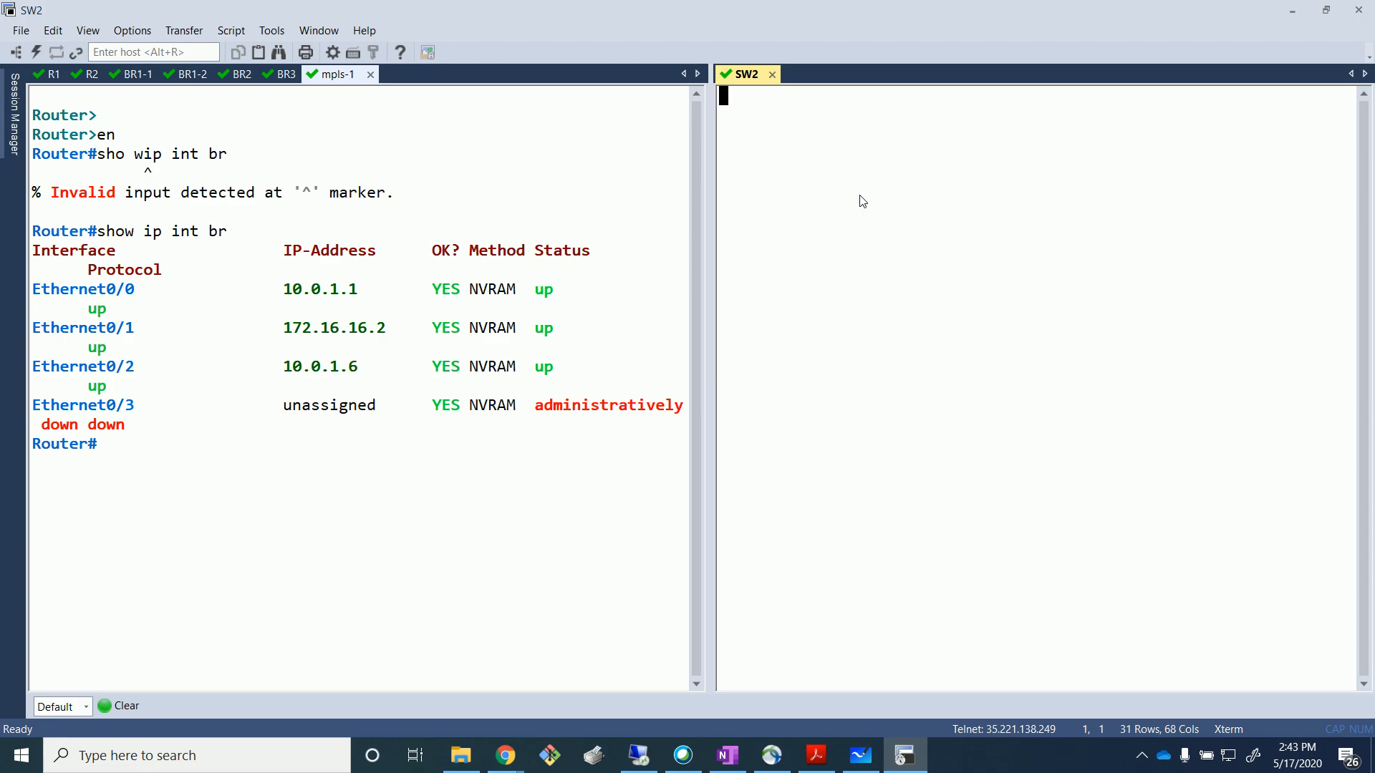
{"action": "key", "text": "Return"}
{"action": "key", "text": "Return"}
{"action": "type", "text": "en"}
{"action": "key", "text": "Return"}
{"action": "type", "text": "ping 172.1"}
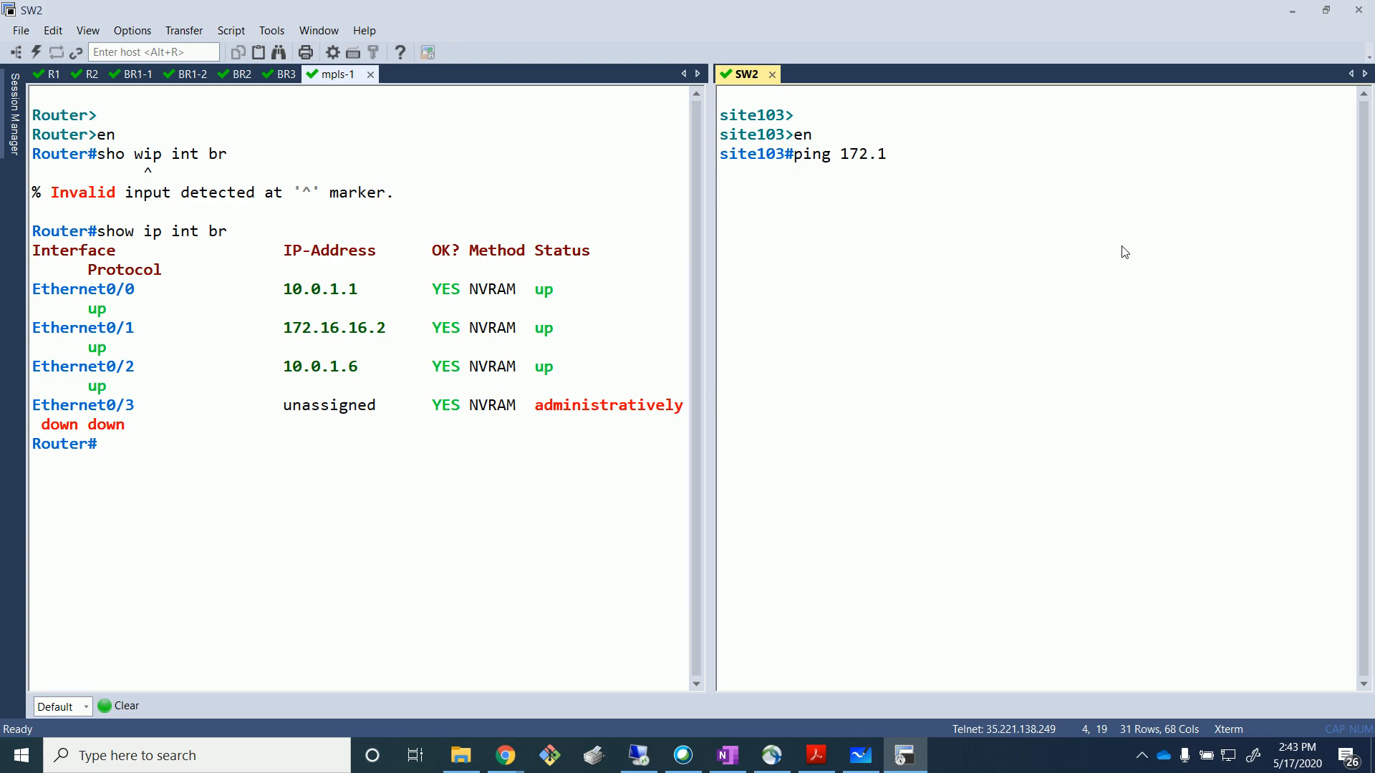
{"action": "type", "text": "6.32.1"}
{"action": "key", "text": "Return"}
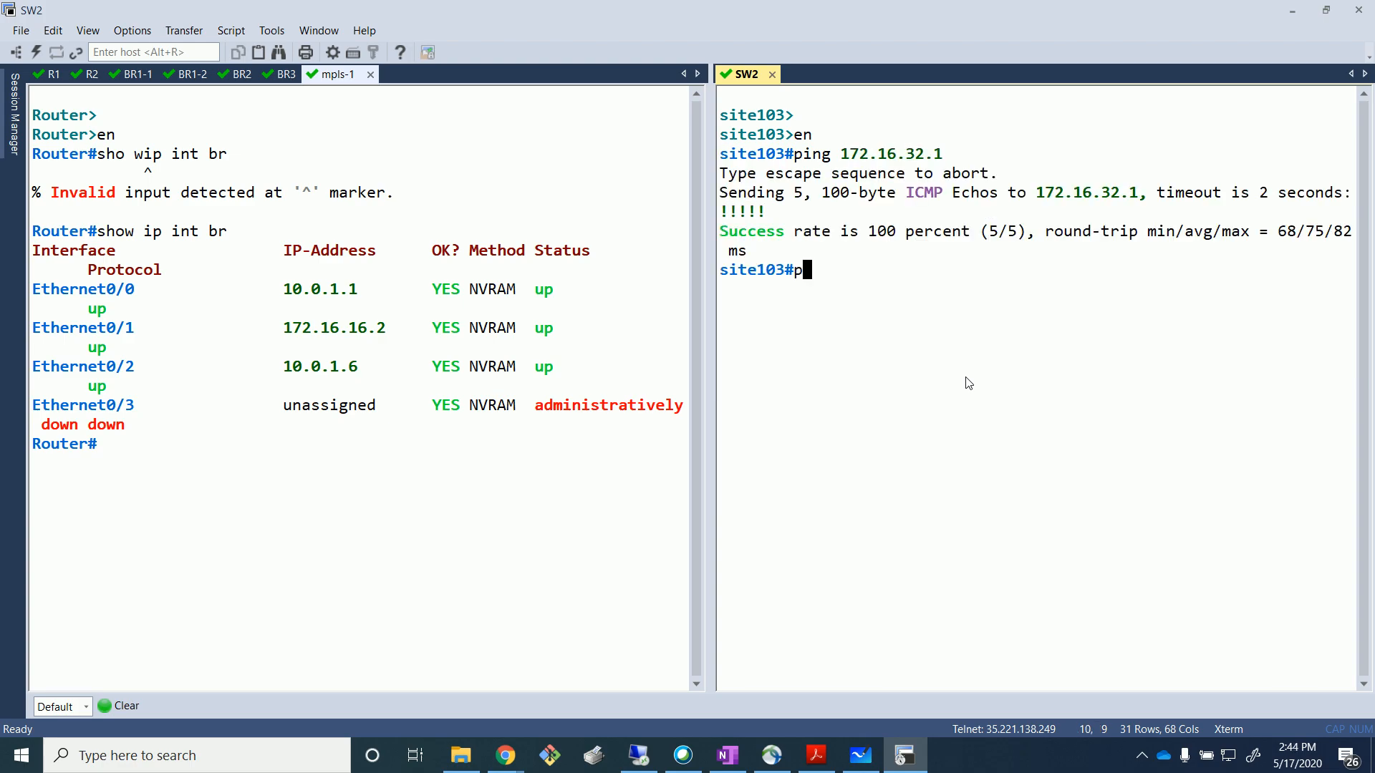
Start a continuous ping to 172.16.32.1 with repeat 10000 from SW2.
{"action": "key", "text": "Up"}
{"action": "type", "text": "rep"}
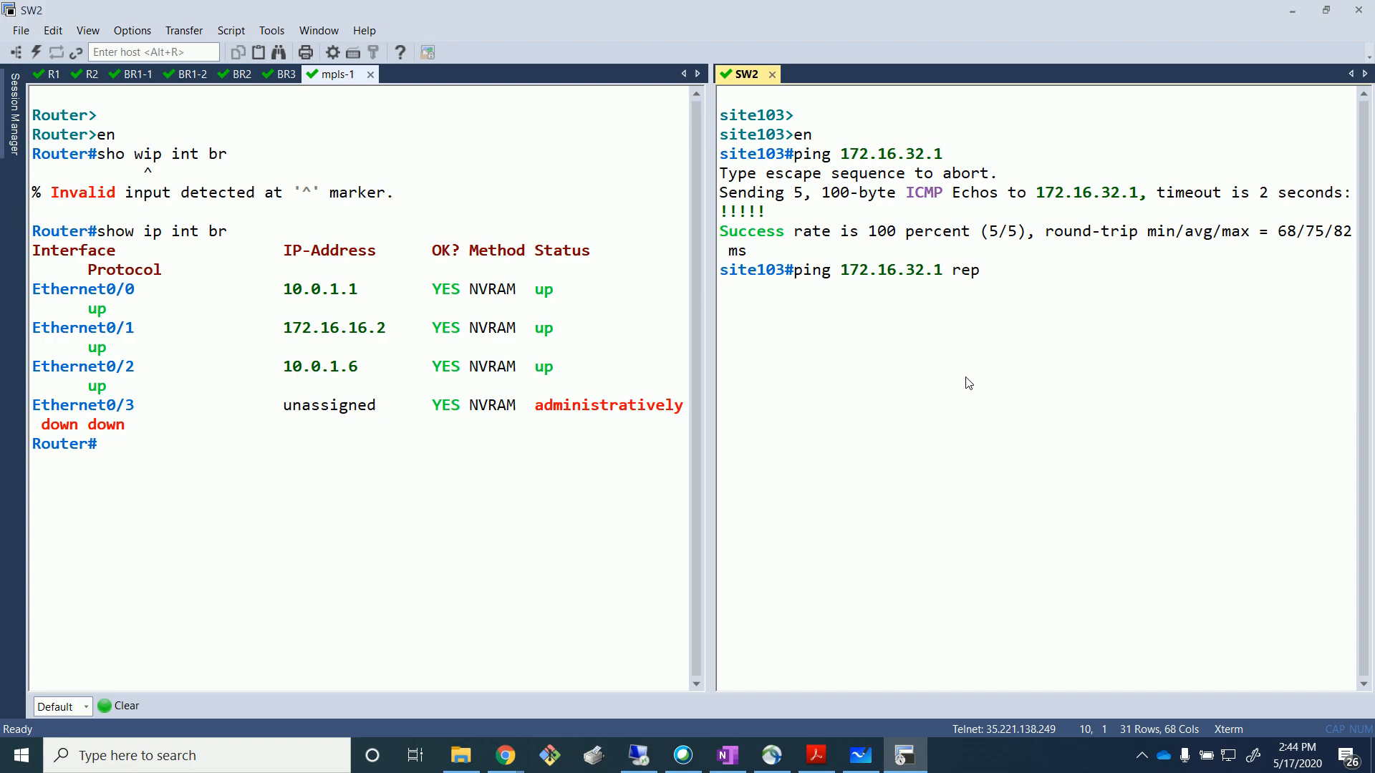
{"action": "key", "text": "Tab"}
{"action": "type", "text": "1000"}
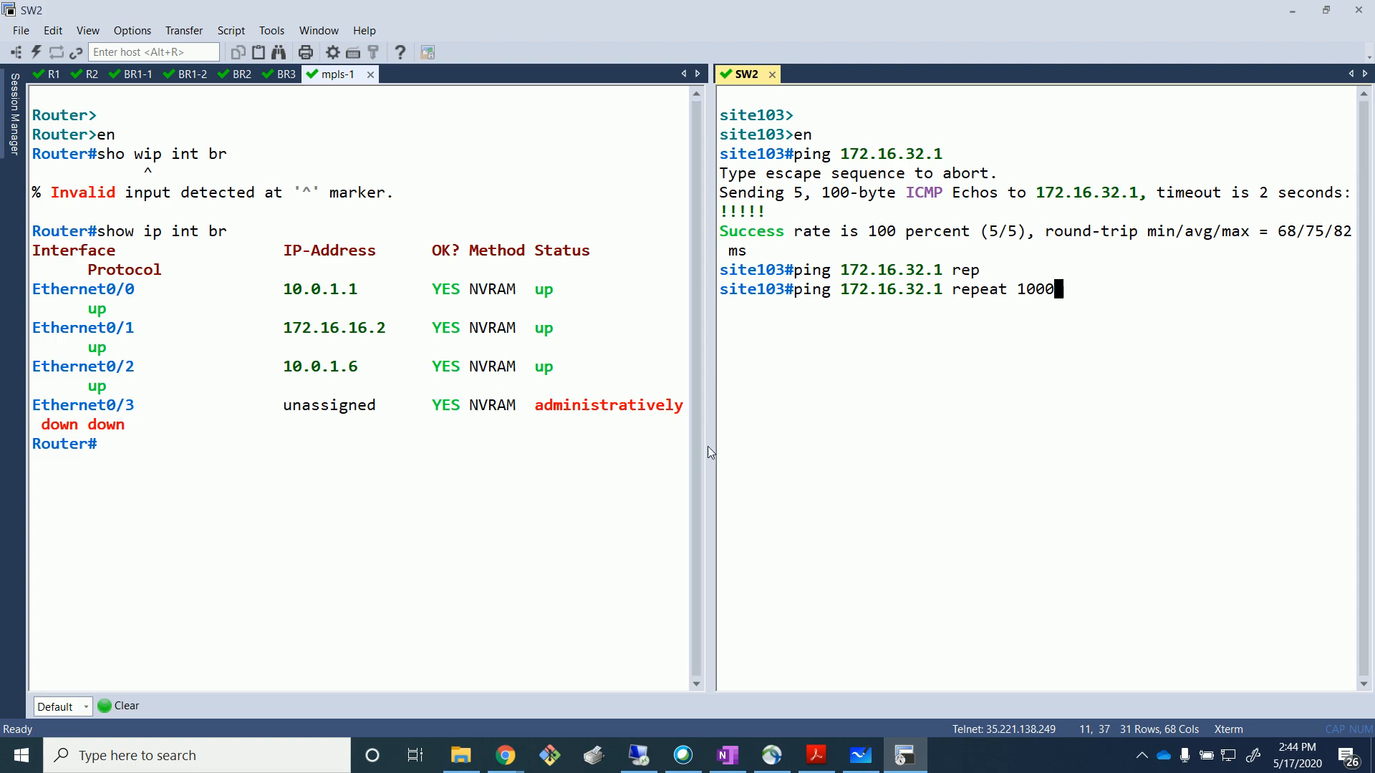
{"action": "left_click_drag", "start_coordinate": [703, 449], "coordinate": [612, 451]}
{"action": "type", "text": "0"}
{"action": "key", "text": "Return"}
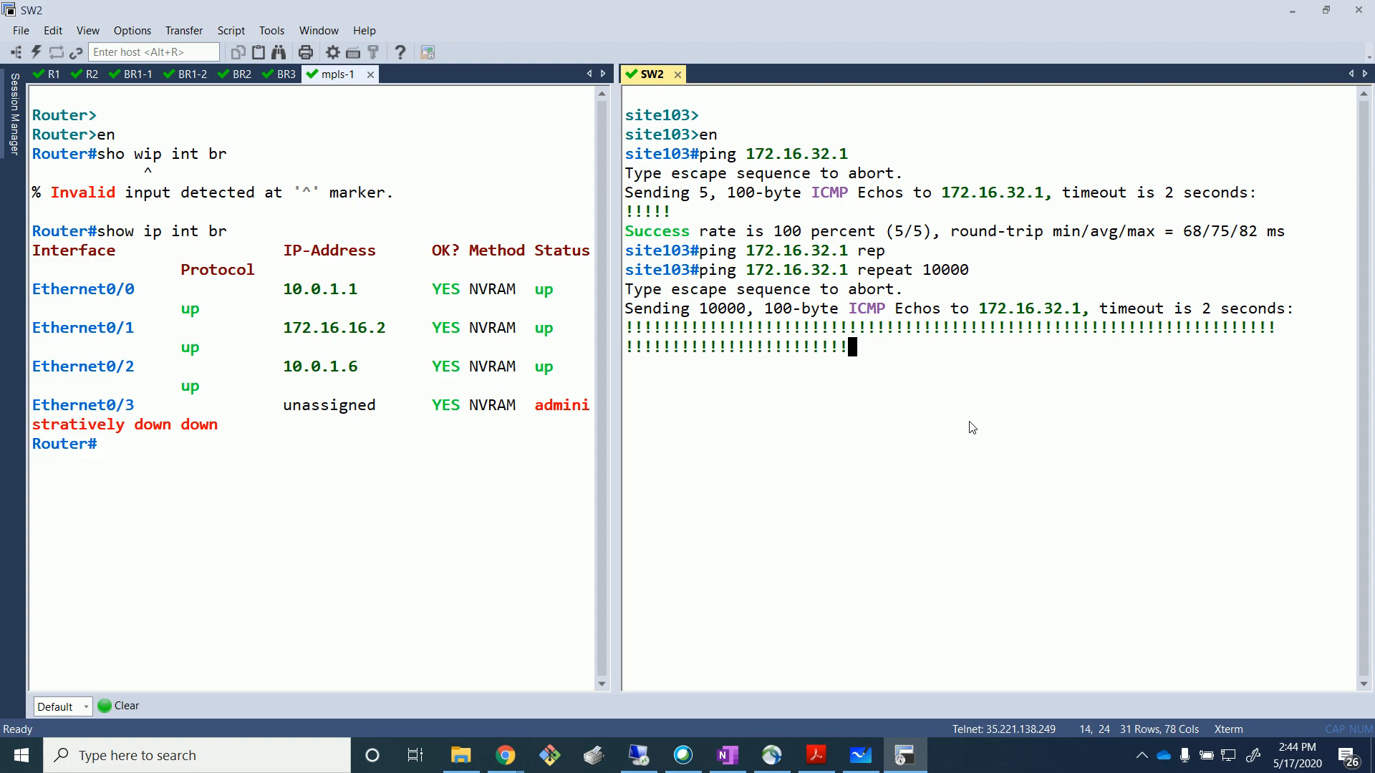
On mpls-1, enter conf t and interface Ethernet0/0, and type the shut command.
{"action": "left_click", "coordinate": [462, 452]}
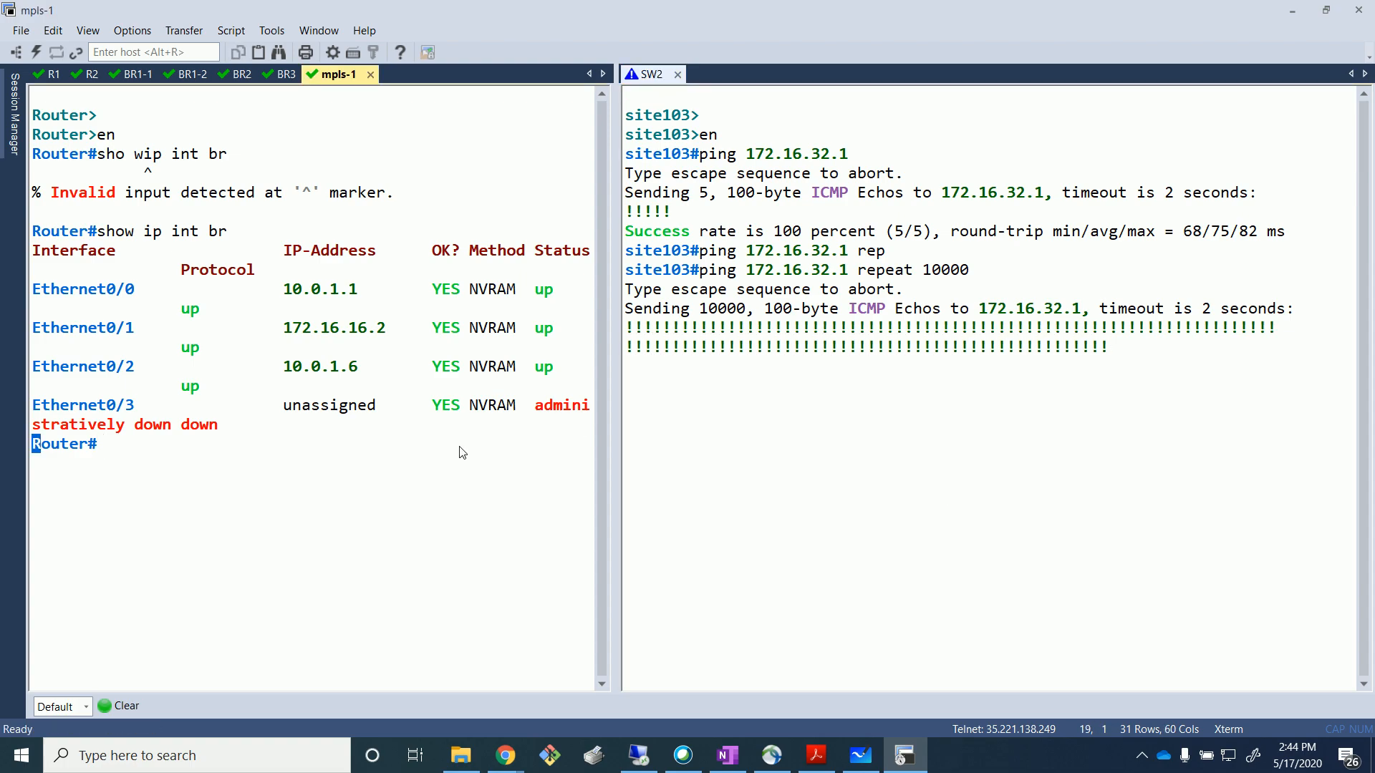
{"action": "type", "text": "conf t"}
{"action": "key", "text": "Return"}
{"action": "type", "text": "int eth"}
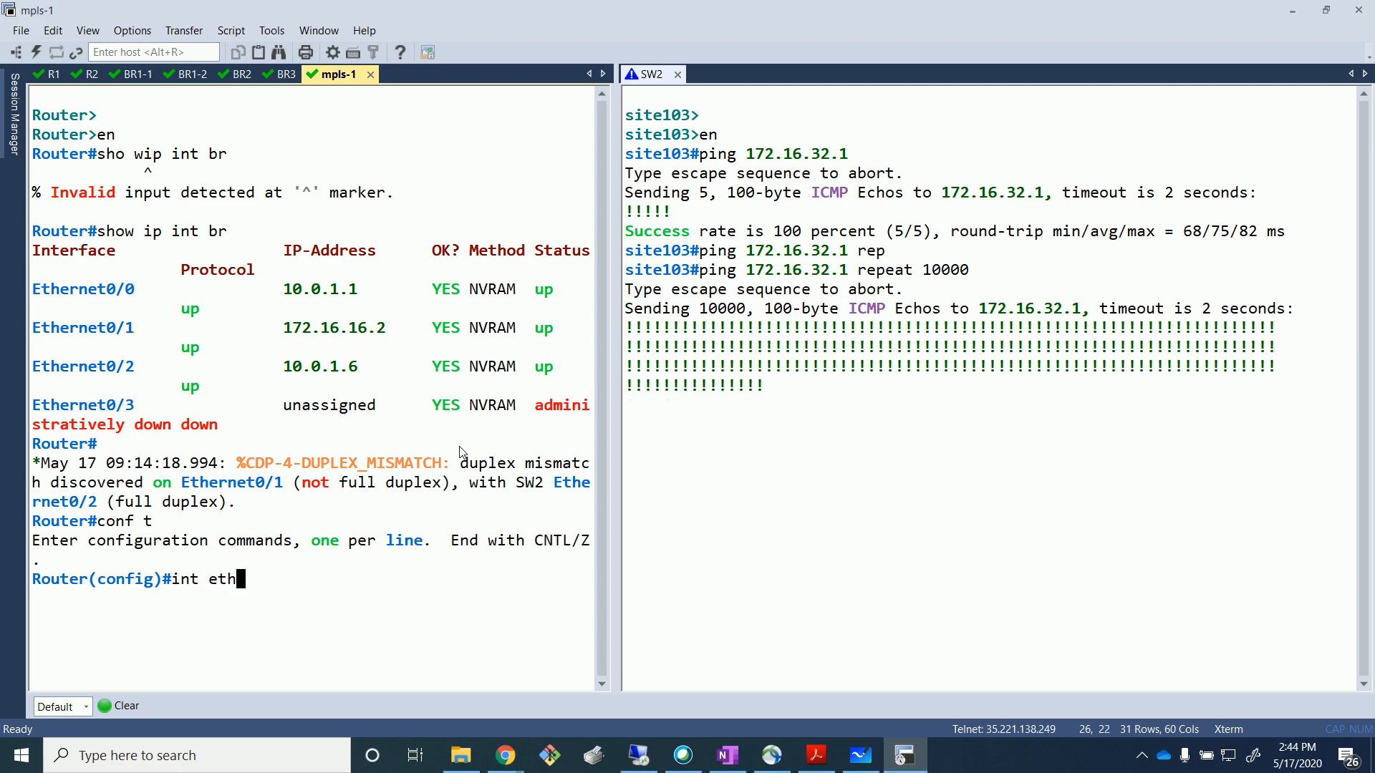
{"action": "type", "text": " 0/0/"}
{"action": "key", "text": "Return"}
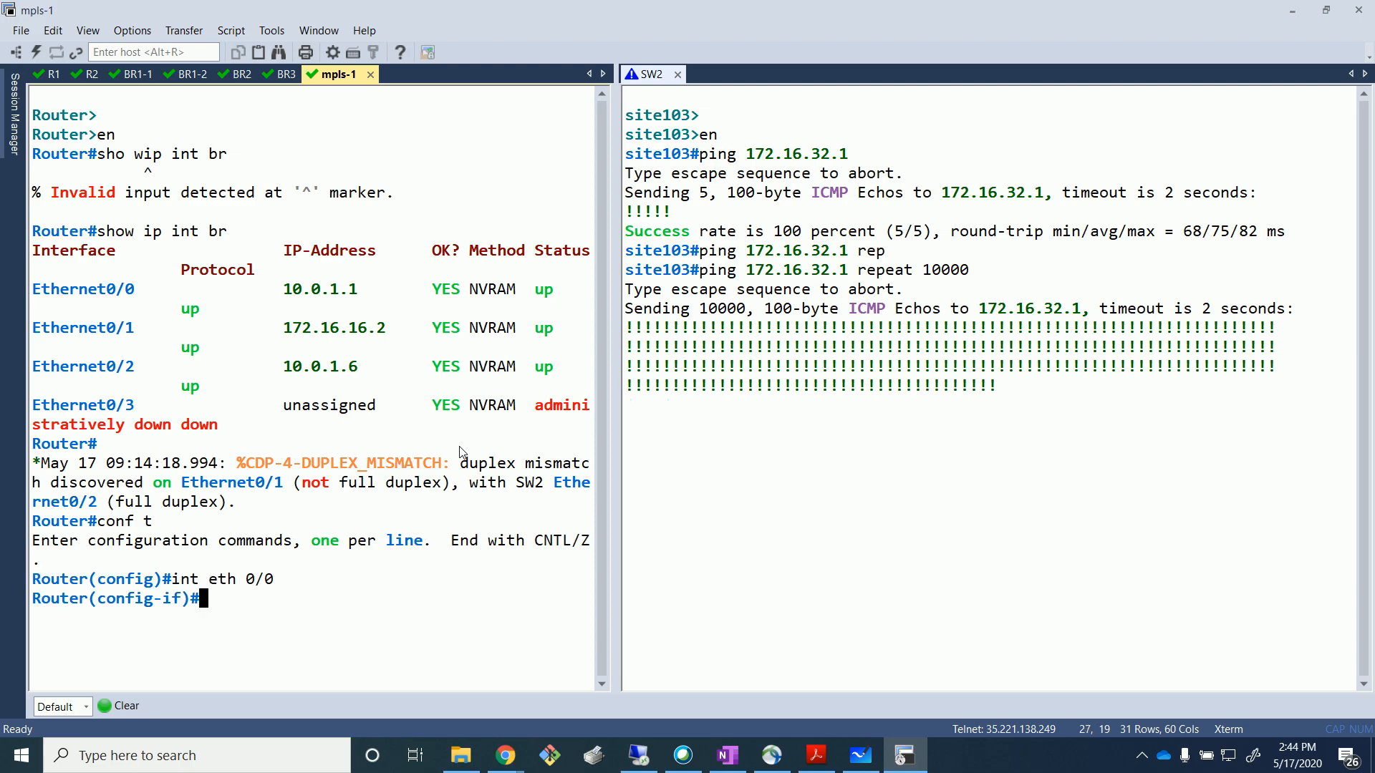
{"action": "type", "text": "shut"}
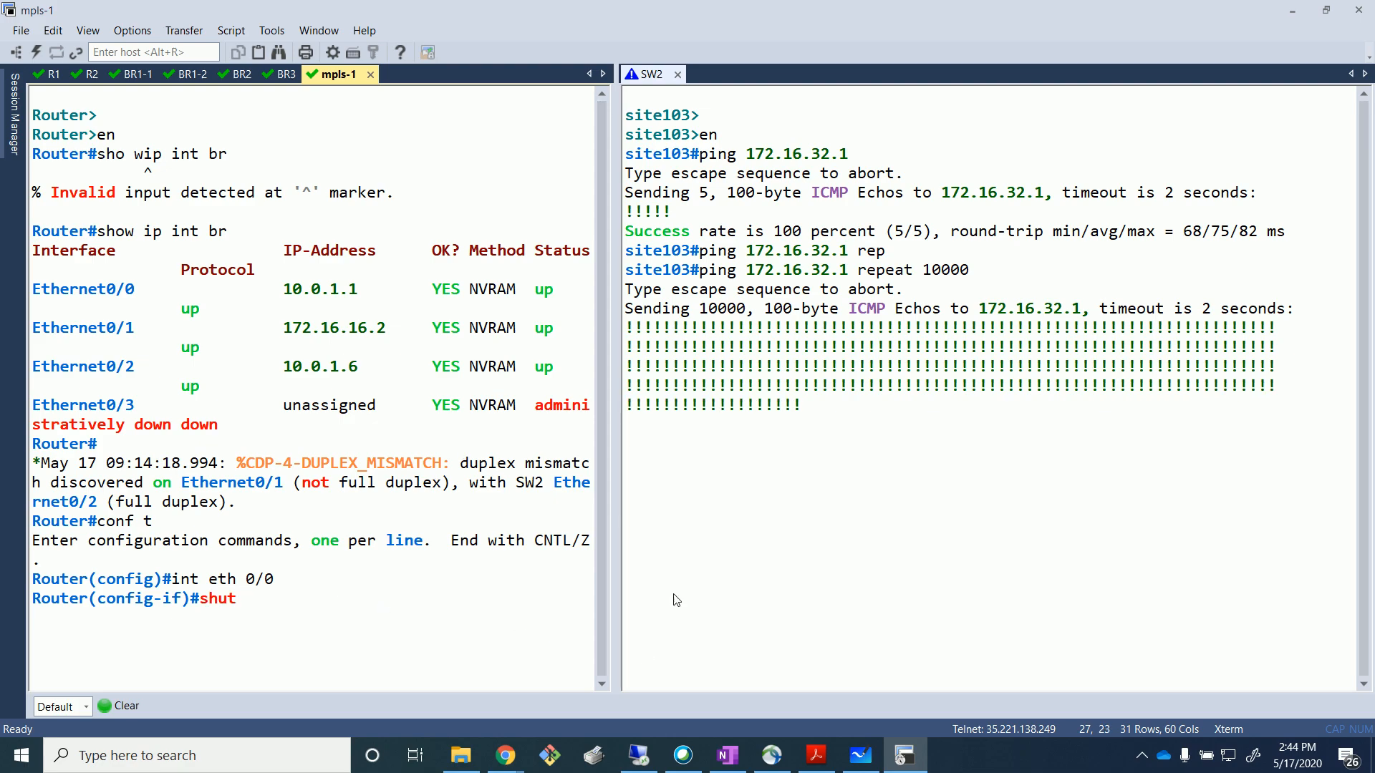
Apply shut on Ethernet0/0 and mark the four dropped replies in SW2's ping output.
{"action": "mouse_move", "coordinate": [507, 753]}
{"action": "left_click", "coordinate": [616, 676]}
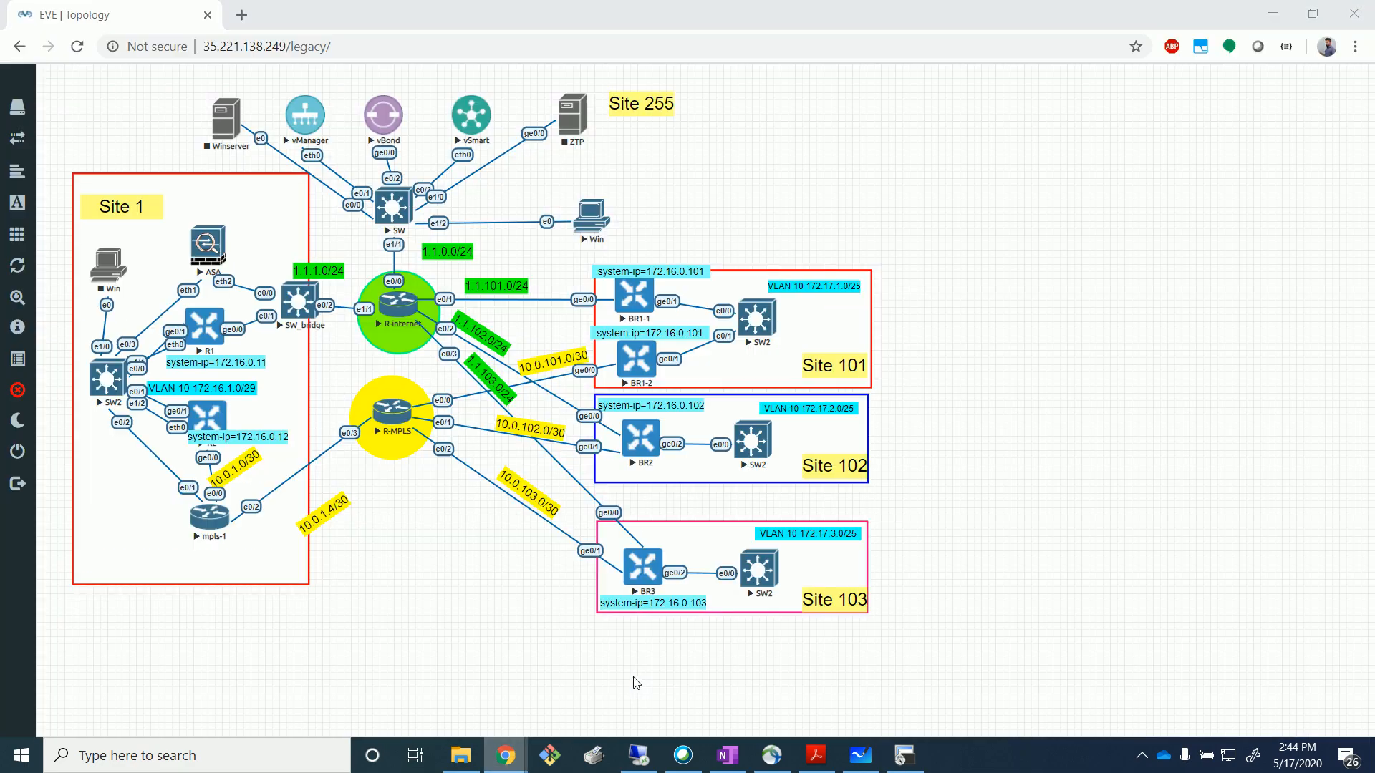
{"action": "left_click", "coordinate": [860, 756]}
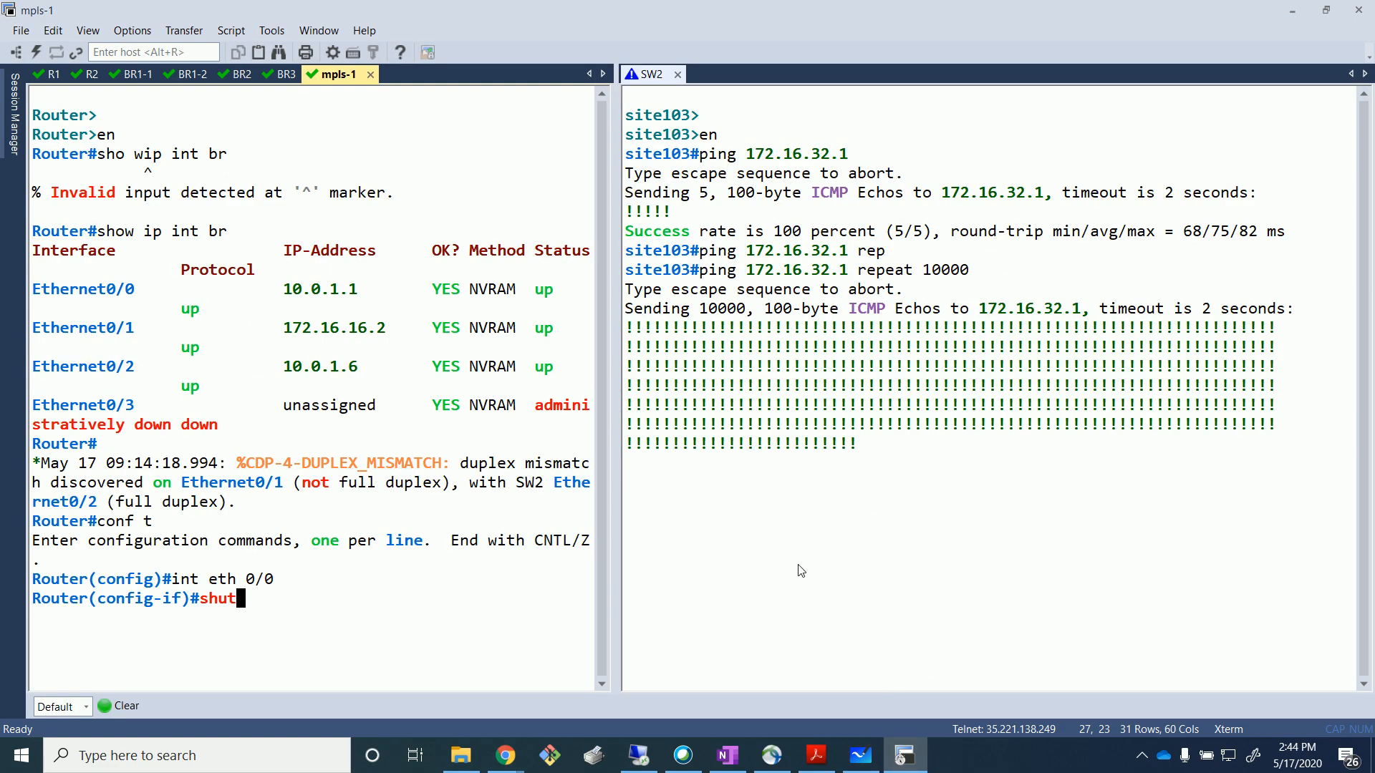
{"action": "left_click", "coordinate": [905, 755]}
{"action": "key", "text": "Return"}
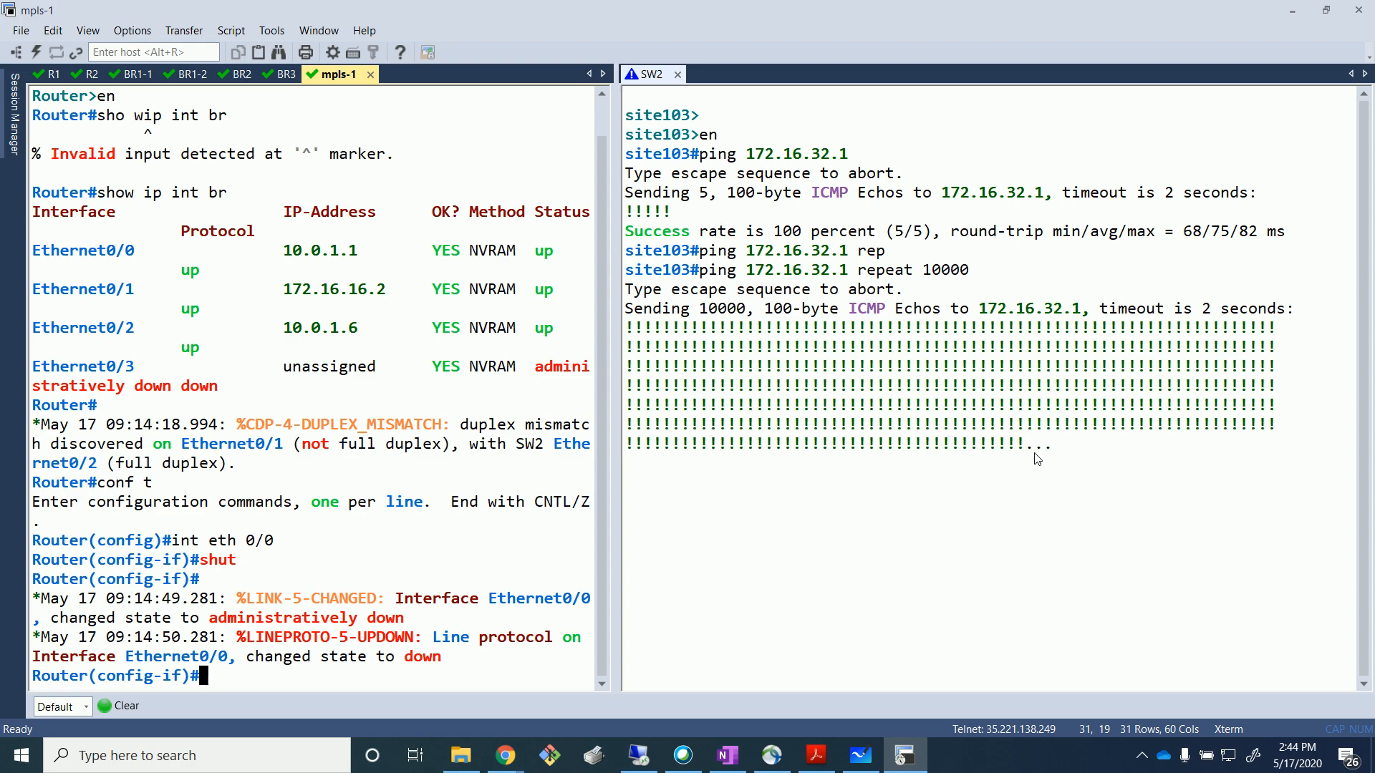
{"action": "left_click_drag", "start_coordinate": [1062, 443], "coordinate": [1214, 473]}
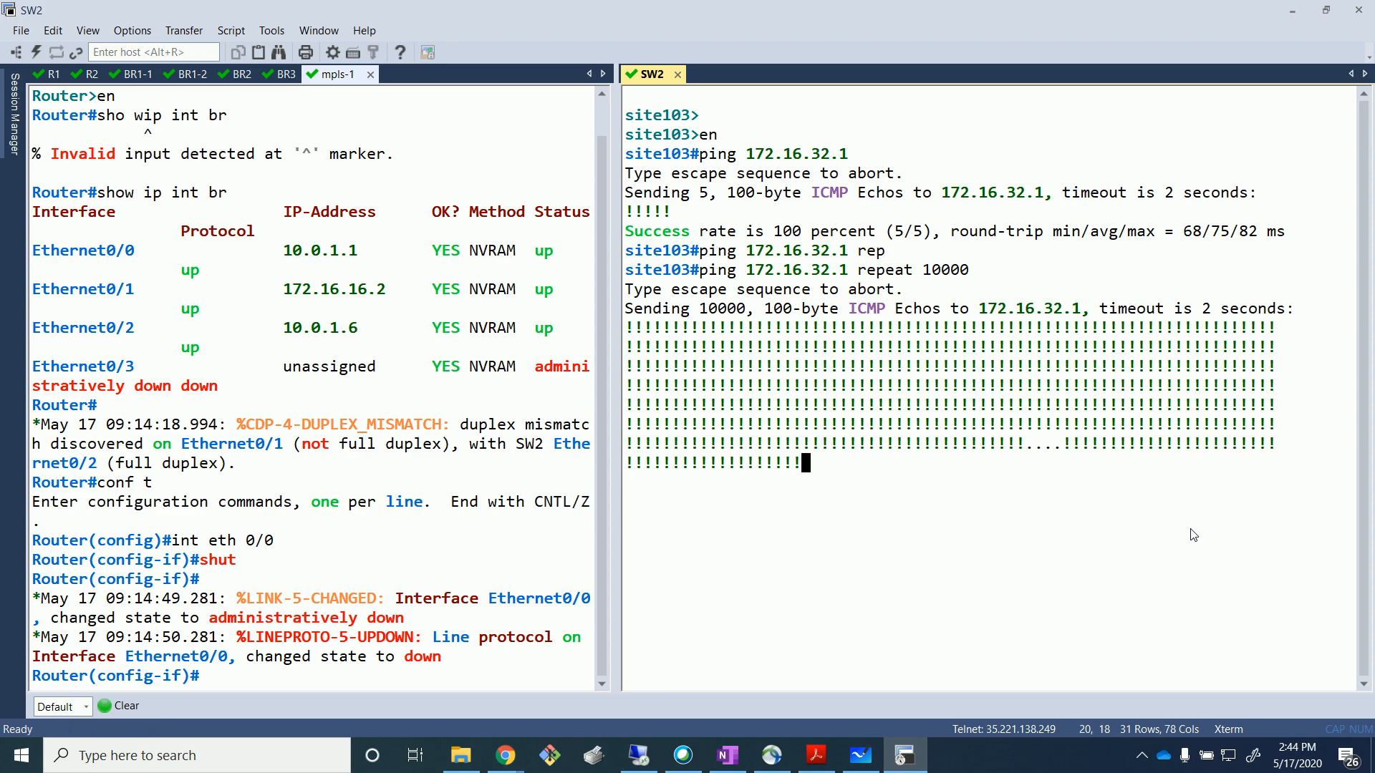
{"action": "left_click", "coordinate": [648, 757]}
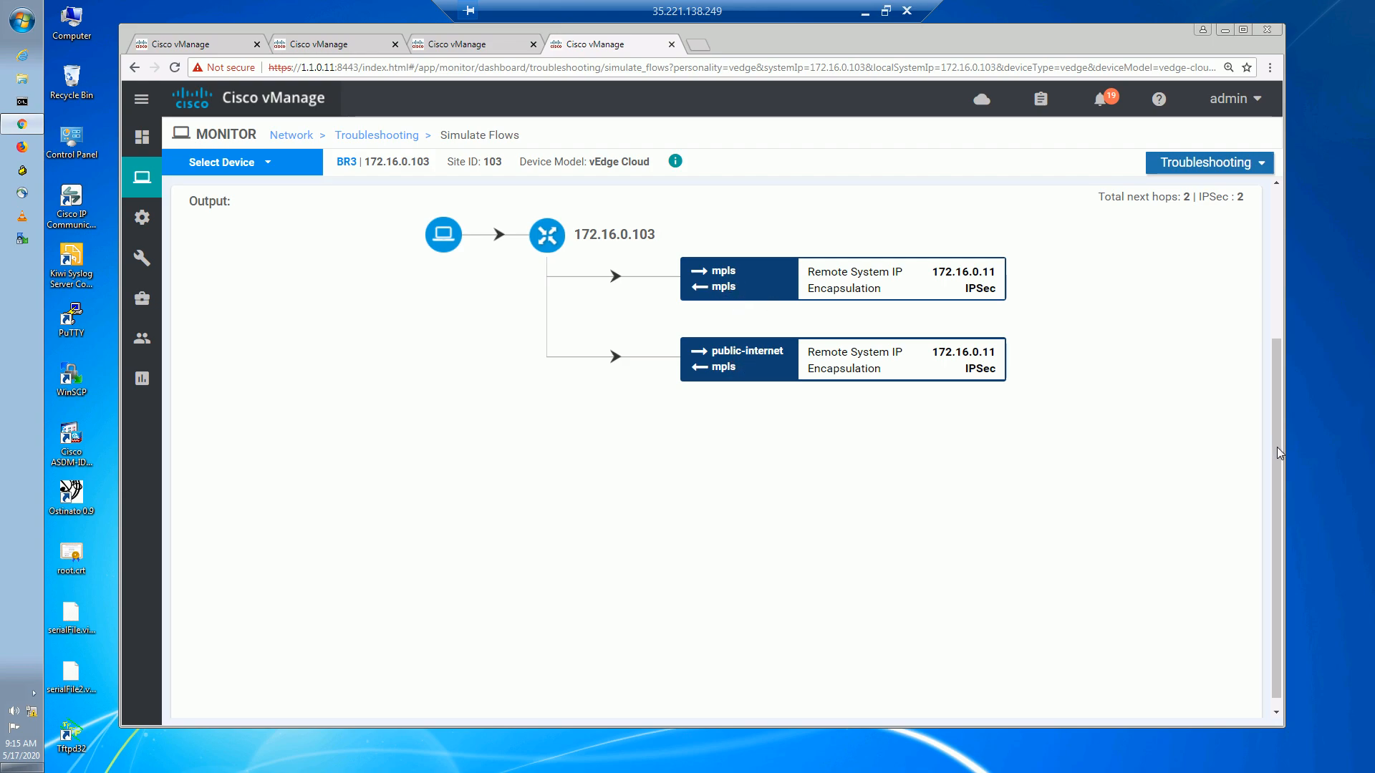
Re-run BR3's flow simulation, now showing both tunnels to 172.16.0.11 over public-internet.
{"action": "scroll", "coordinate": [1286, 354], "scroll_direction": "up", "scroll_amount": 2}
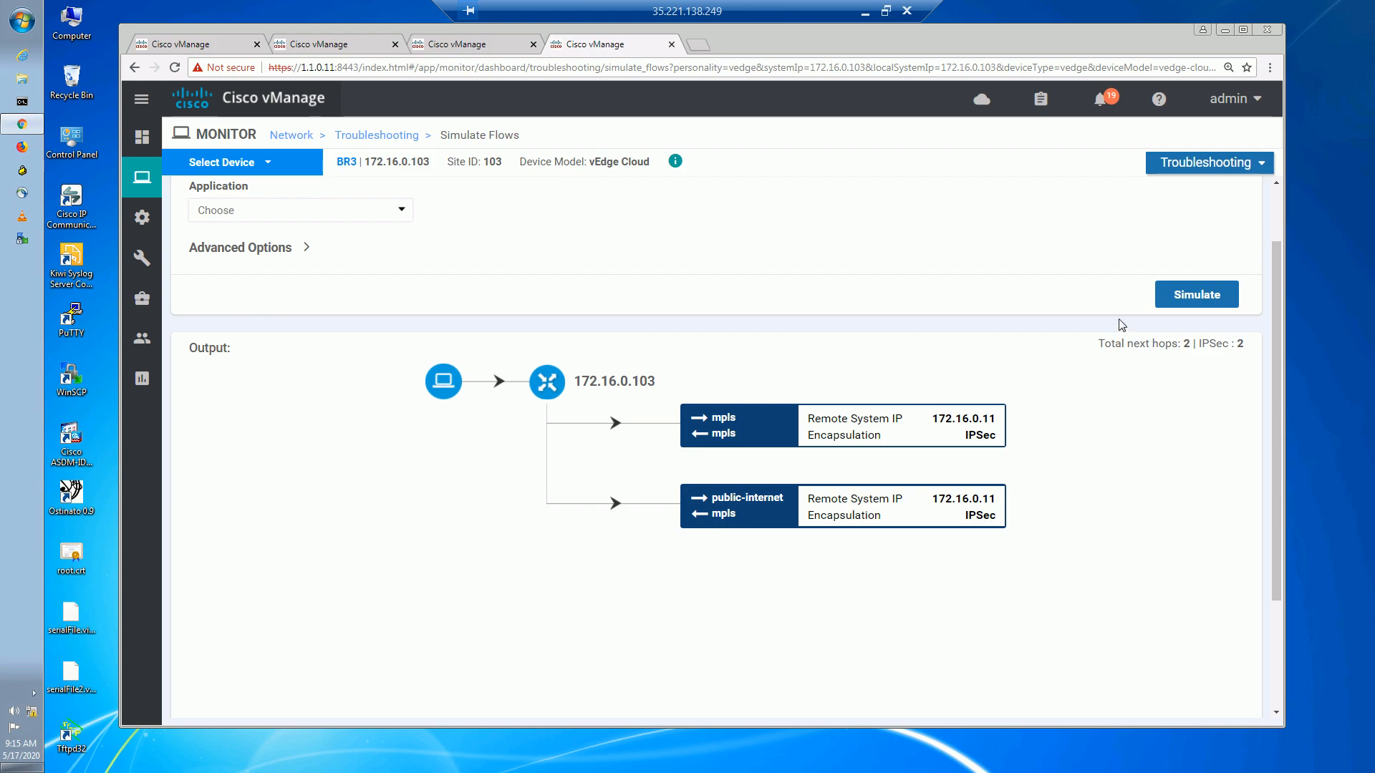
{"action": "left_click", "coordinate": [1164, 299]}
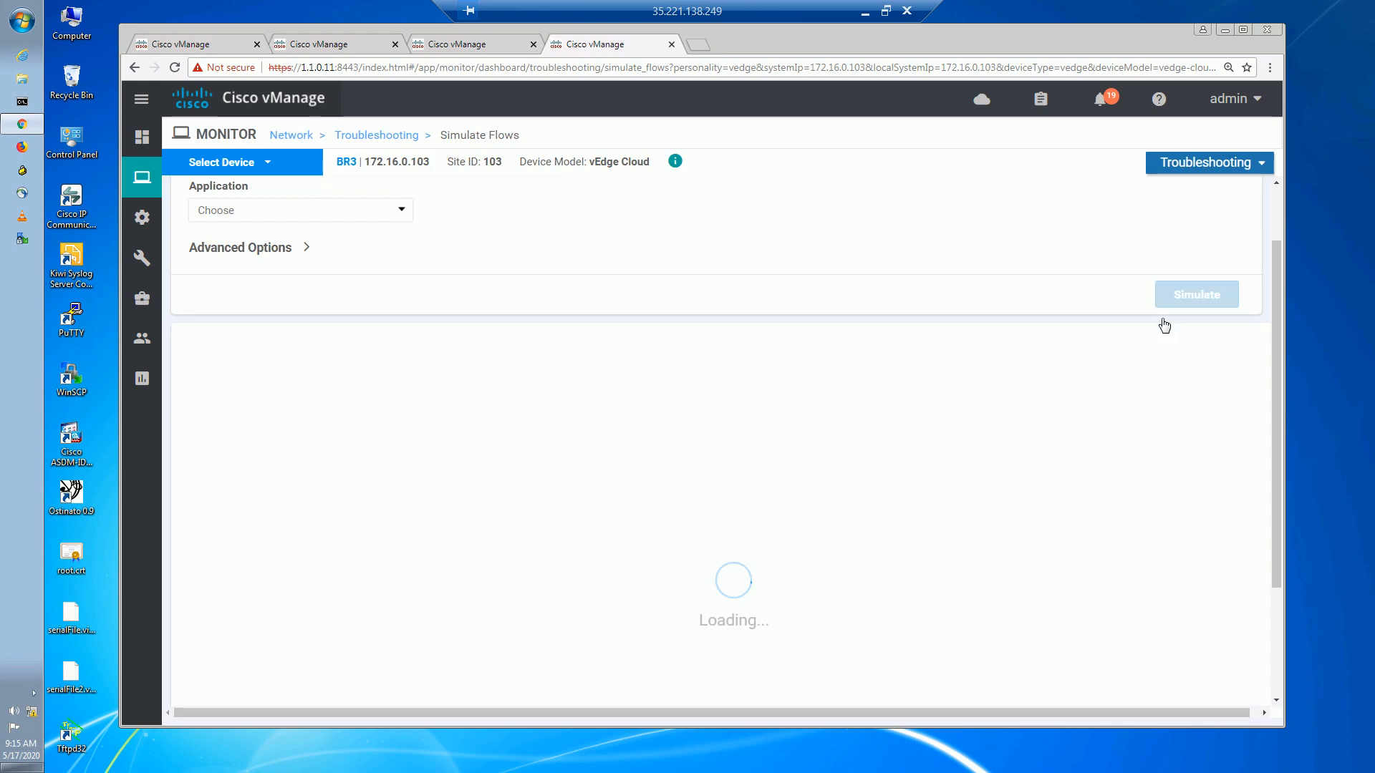
{"action": "scroll", "coordinate": [728, 335], "scroll_direction": "down", "scroll_amount": 2}
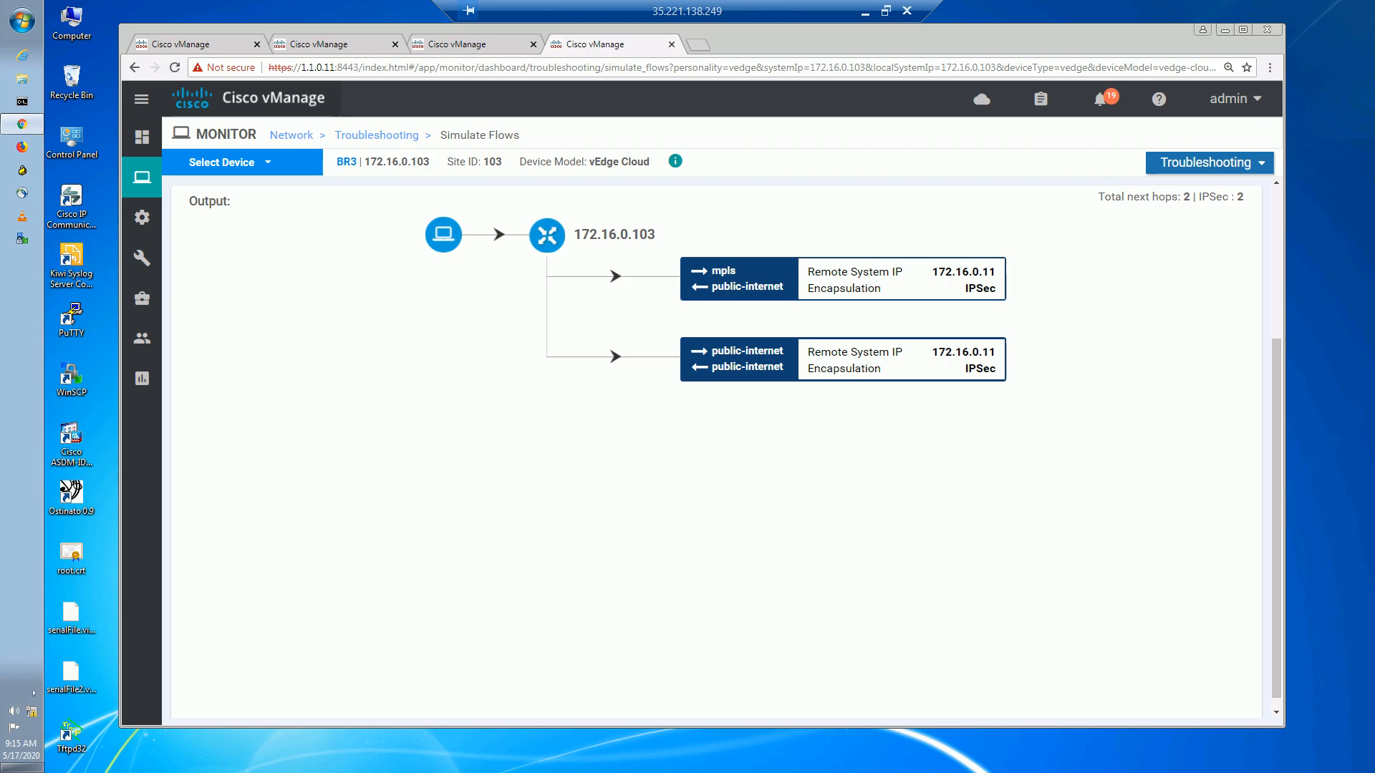
{"action": "left_click", "coordinate": [863, 16]}
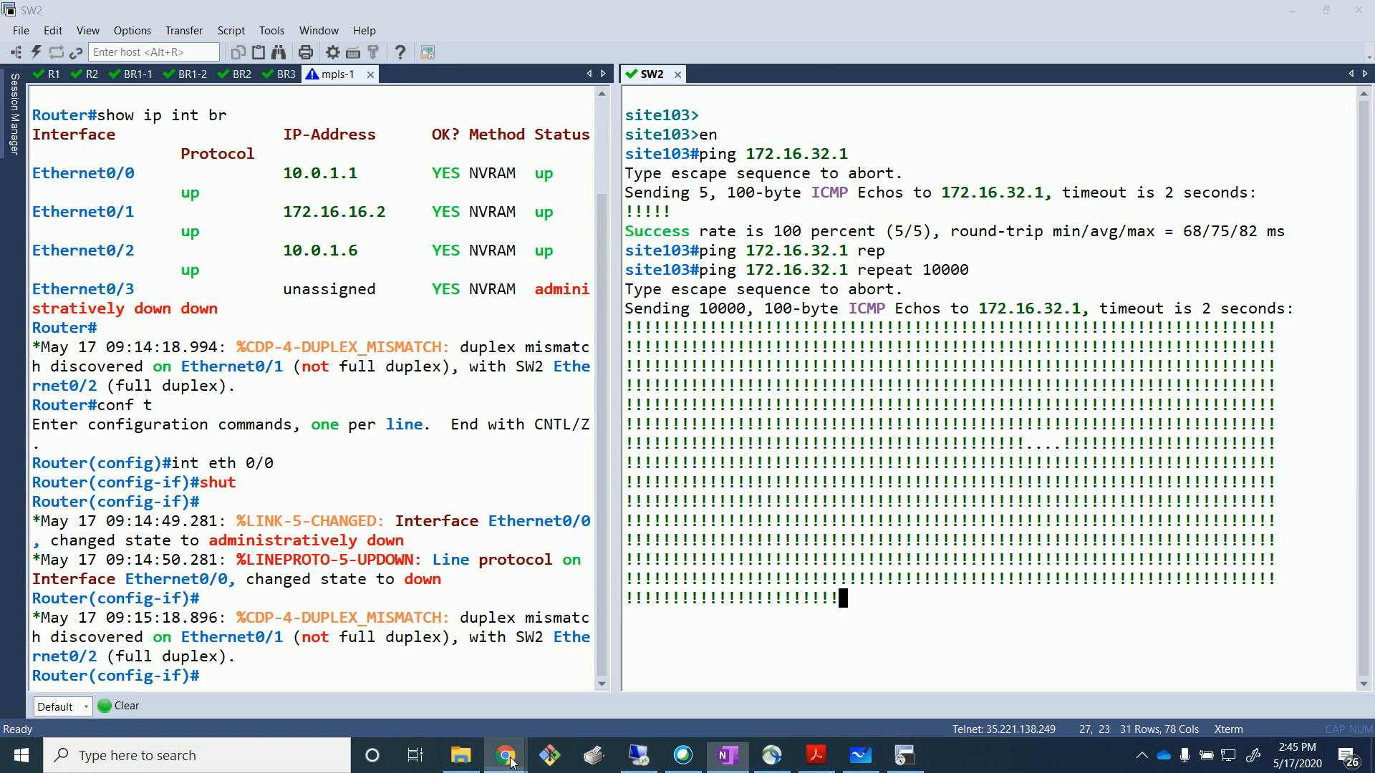
Review the EVE lab topology, deselect R2 and mpls-1, and recheck the vManage simulation results.
{"action": "mouse_move", "coordinate": [509, 760]}
{"action": "left_click", "coordinate": [587, 709]}
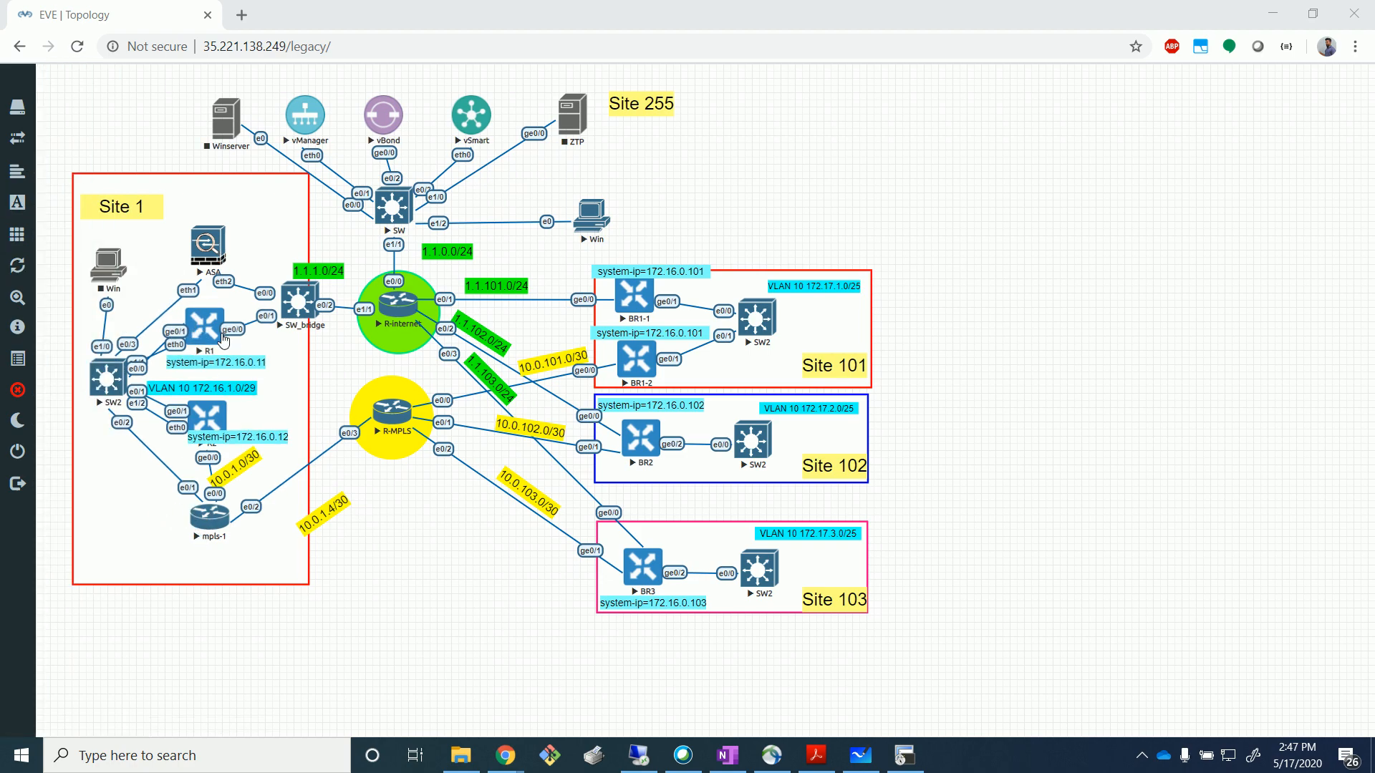
{"action": "left_click", "coordinate": [231, 475]}
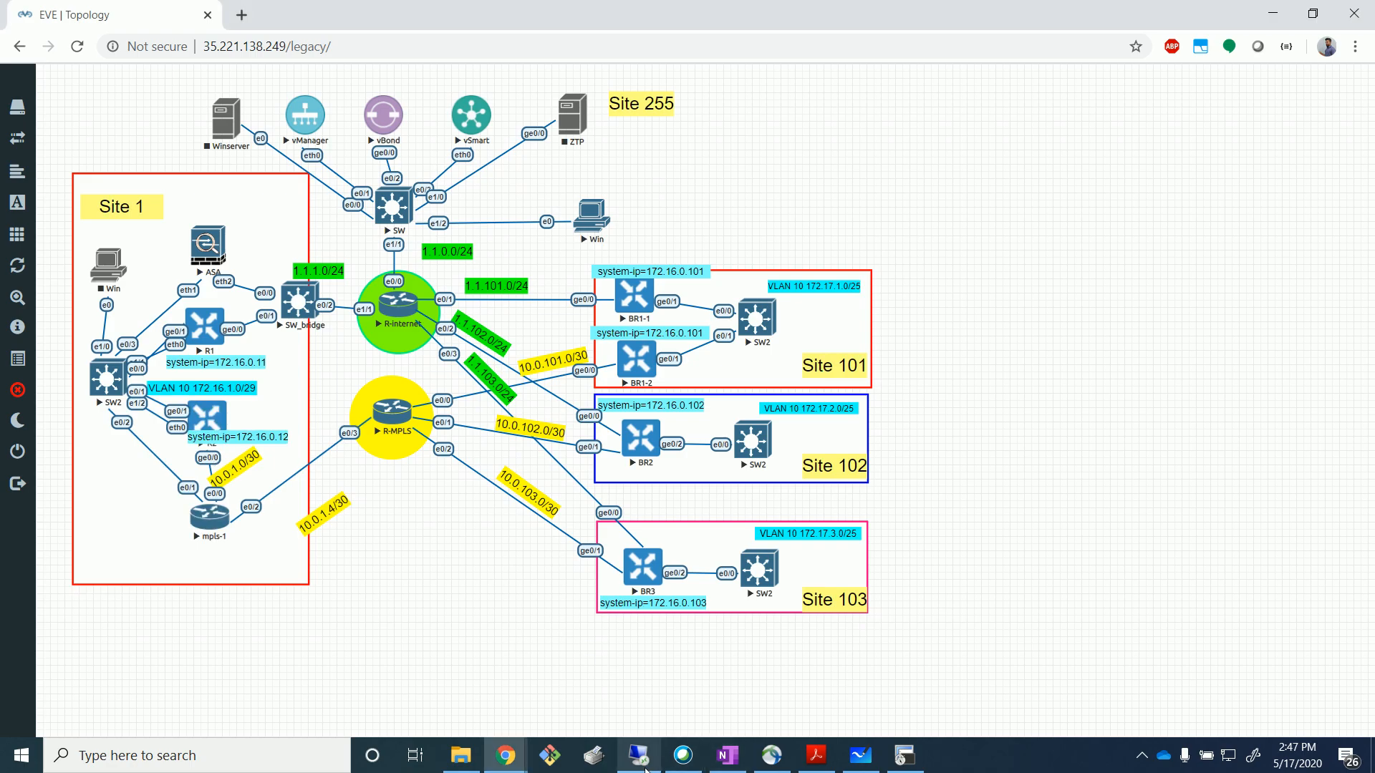
{"action": "left_click", "coordinate": [638, 755]}
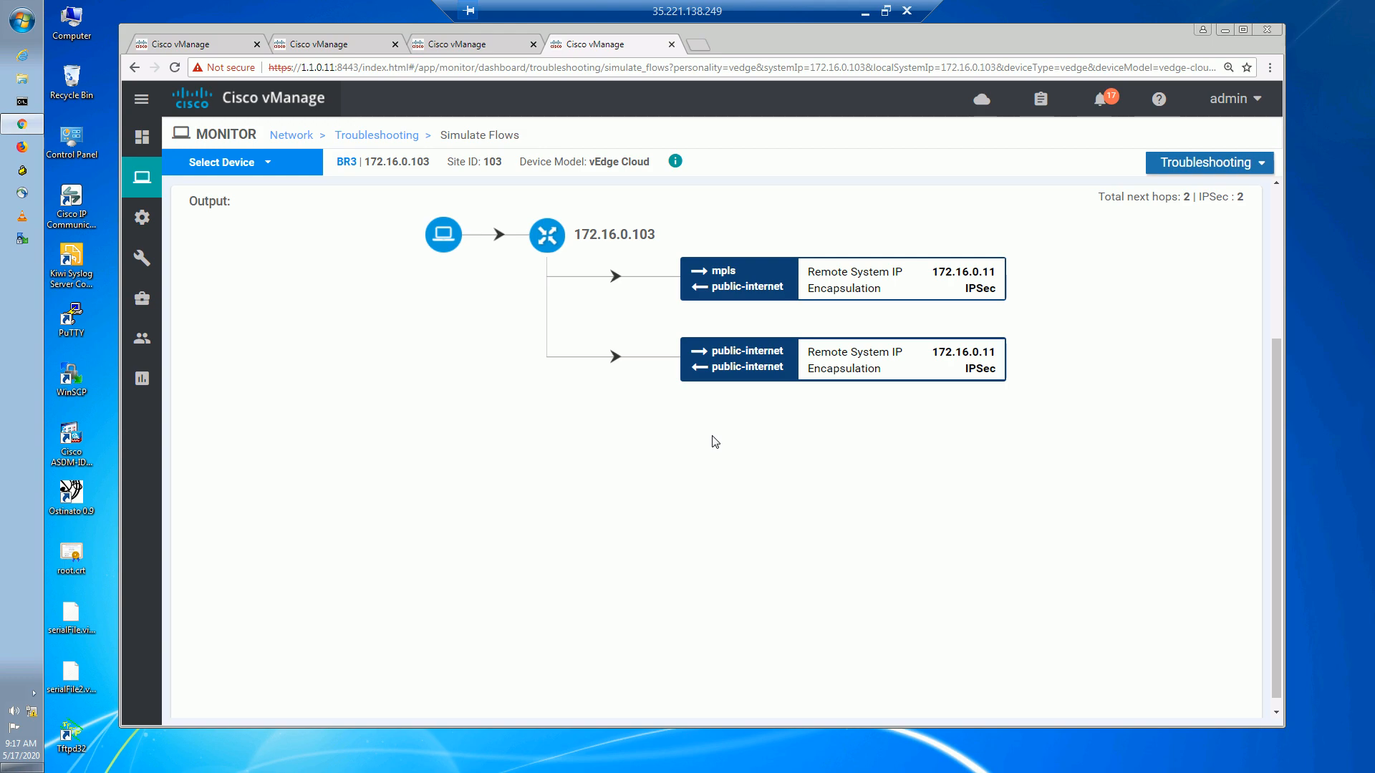
{"action": "left_click", "coordinate": [866, 12]}
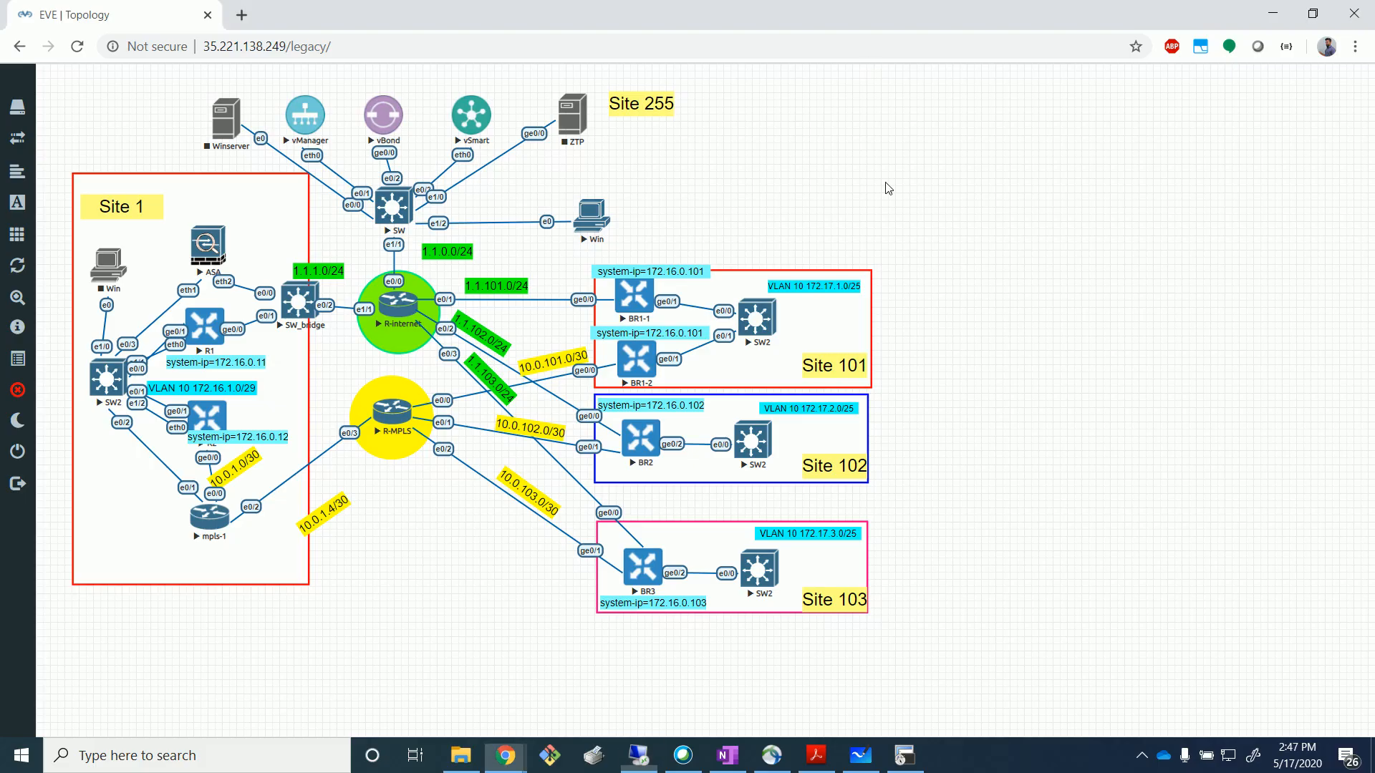
{"action": "left_click", "coordinate": [860, 755]}
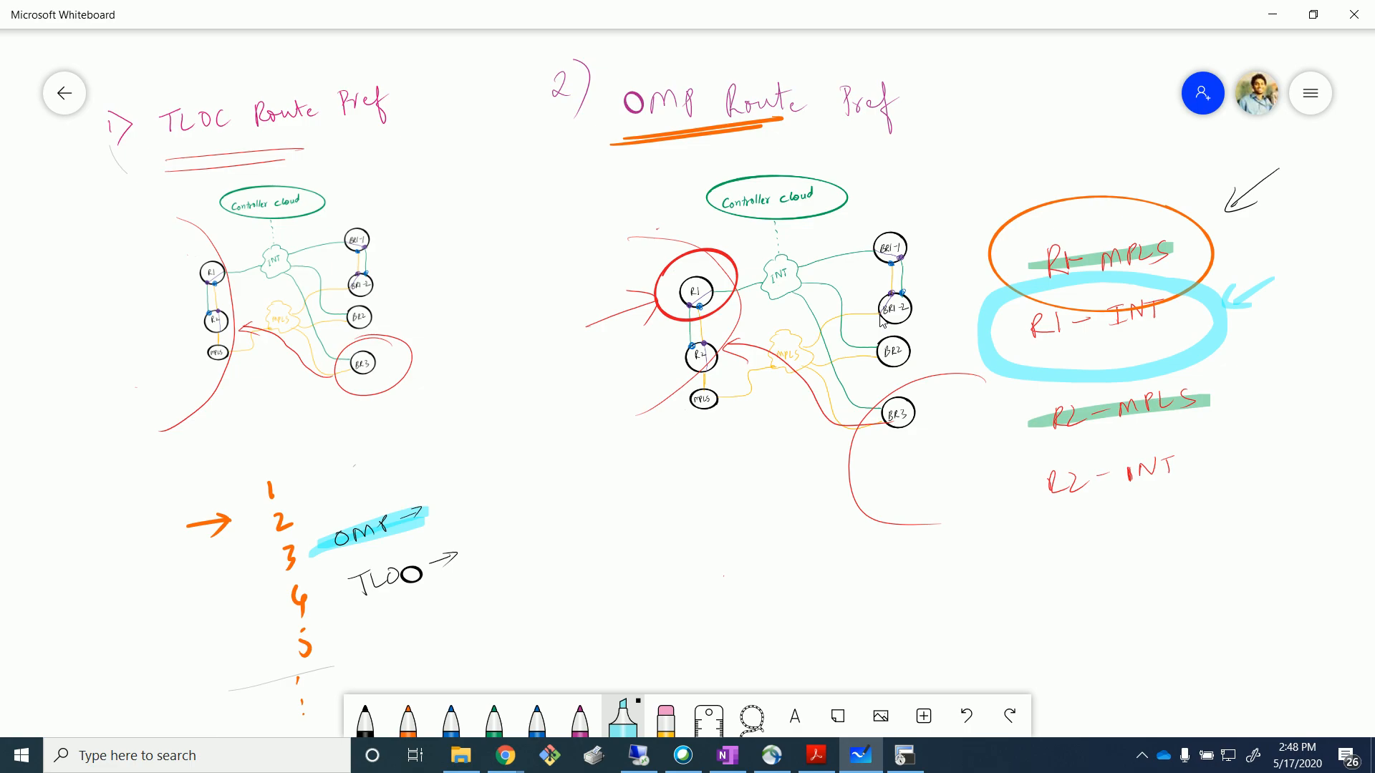
Draw a cyan arrow at item 4 and switch the pen to black.
{"action": "mouse_move", "coordinate": [221, 641]}
{"action": "left_mouse_down"}
{"action": "mouse_move", "coordinate": [264, 614]}
{"action": "mouse_move", "coordinate": [263, 630]}
{"action": "left_mouse_up"}
{"action": "left_click", "coordinate": [408, 718]}
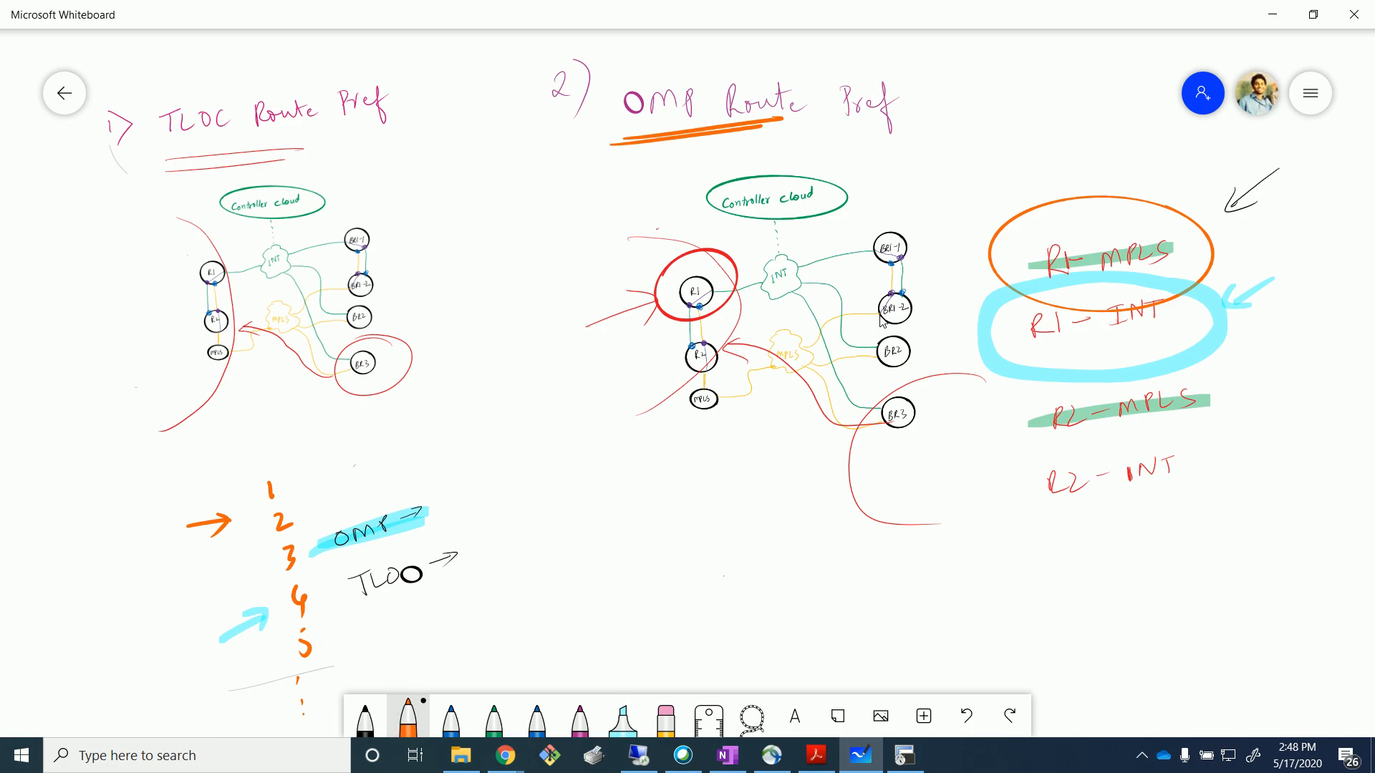
{"action": "left_click", "coordinate": [365, 718]}
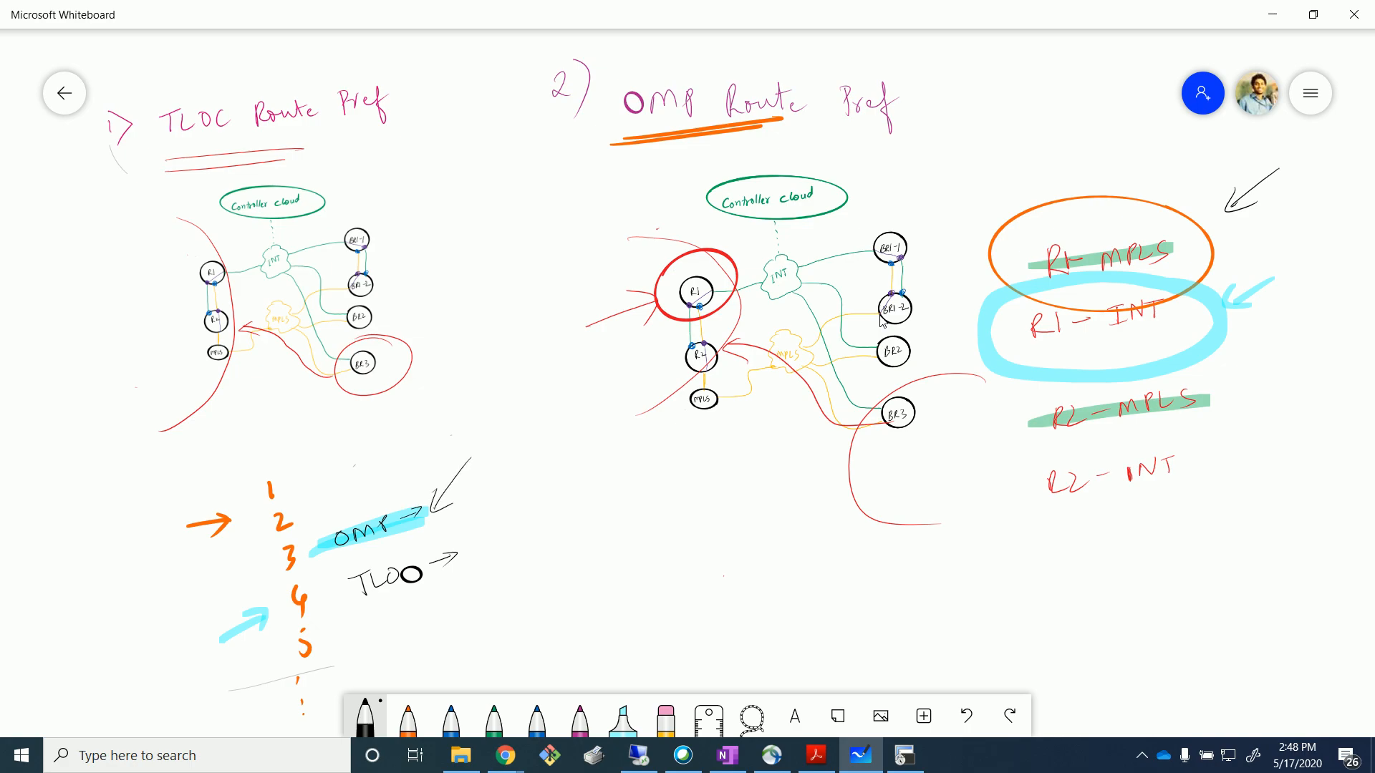
Circle the TLOC entry in black and draw a black arrow at R2-INT.
{"action": "left_click_drag", "start_coordinate": [418, 538], "coordinate": [436, 539]}
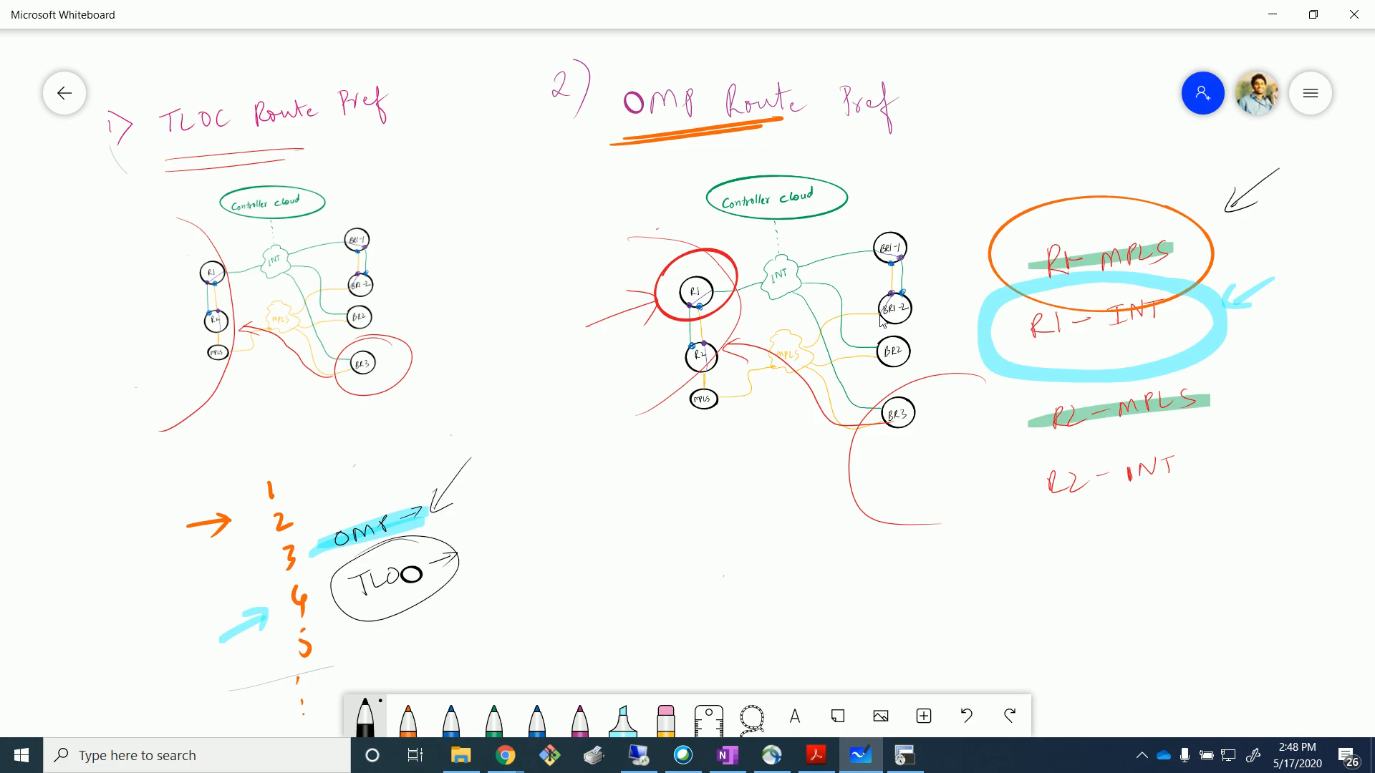
{"action": "mouse_move", "coordinate": [1285, 440]}
{"action": "left_mouse_down"}
{"action": "mouse_move", "coordinate": [1220, 458]}
{"action": "mouse_move", "coordinate": [1254, 469]}
{"action": "left_mouse_up"}
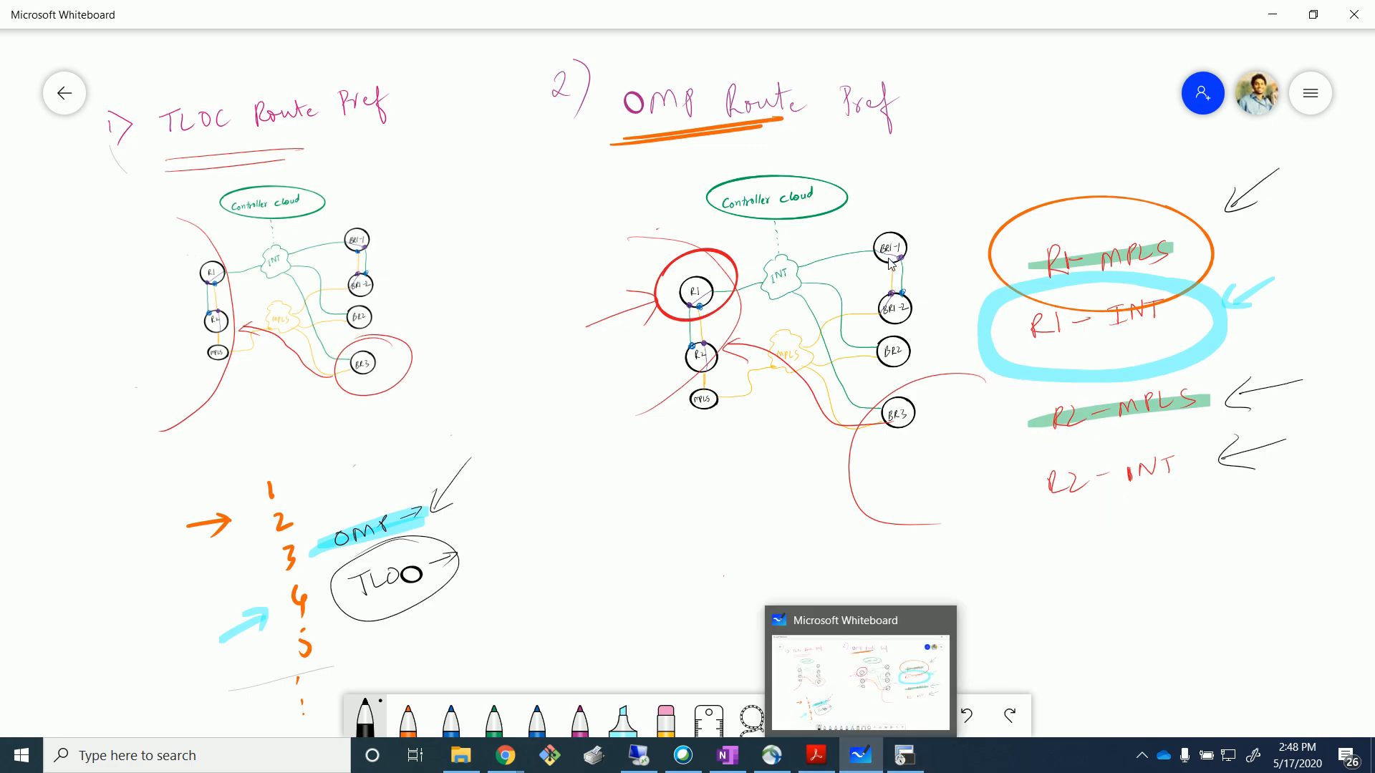
{"action": "left_click", "coordinate": [934, 265]}
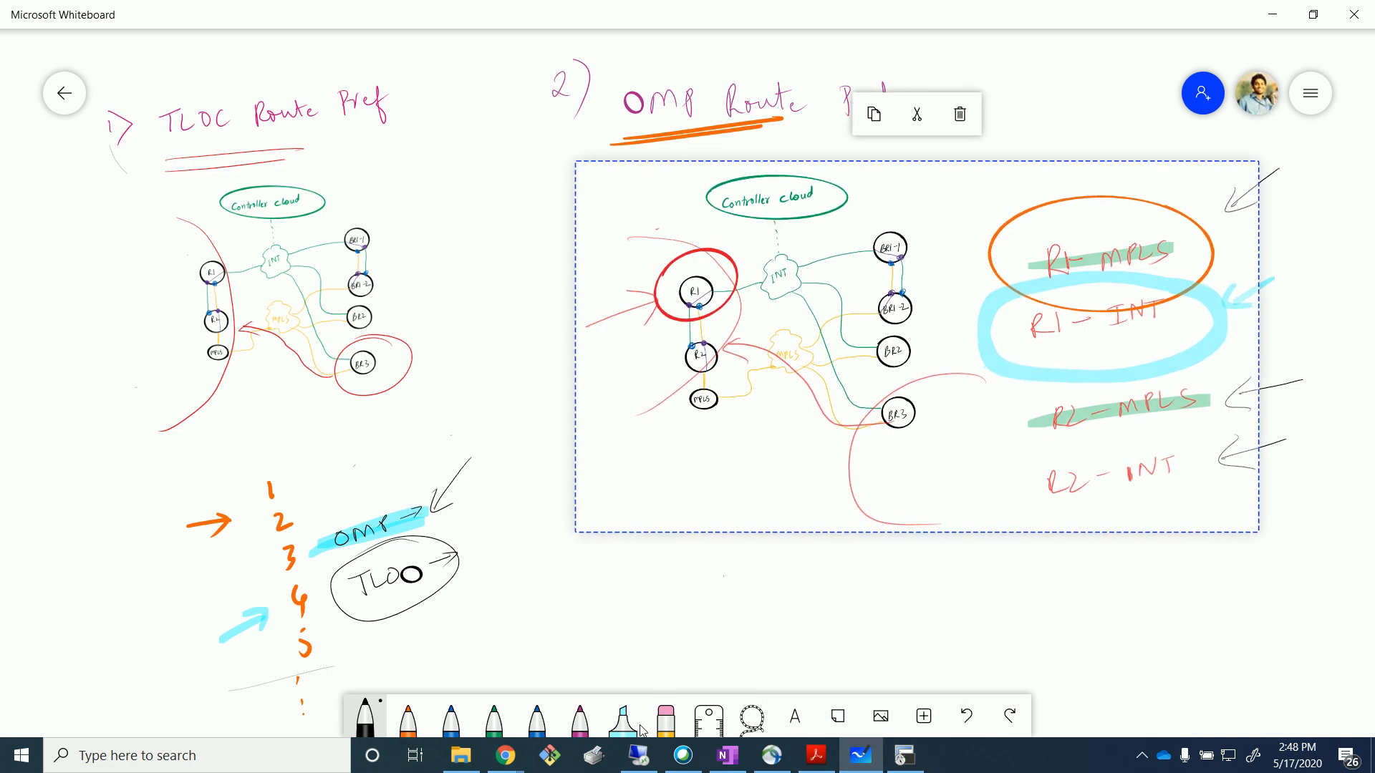
{"action": "left_click", "coordinate": [645, 550]}
{"action": "key", "text": "alt+Tab"}
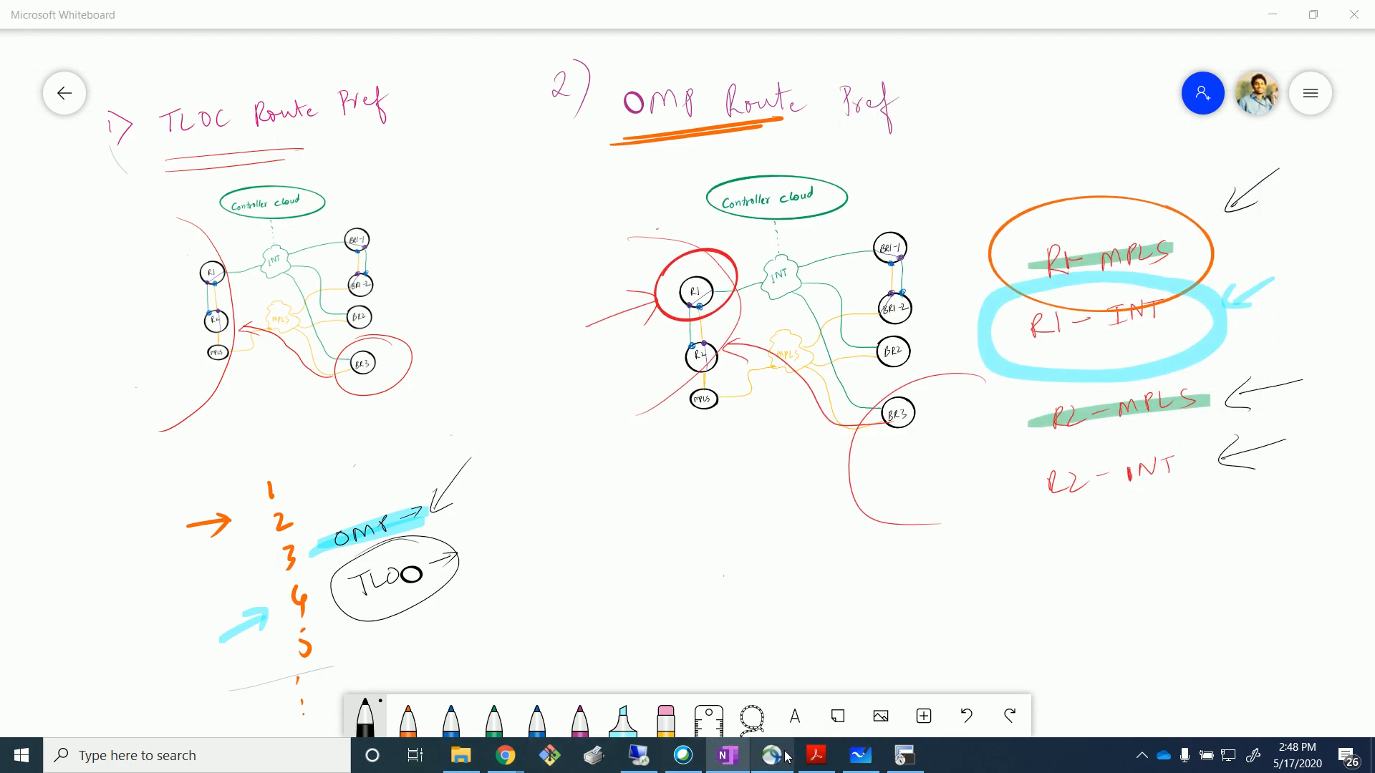
Run no shut on mpls-1's Ethernet0/0, ending SW2's ping at 99 percent success.
{"action": "left_click", "coordinate": [904, 756]}
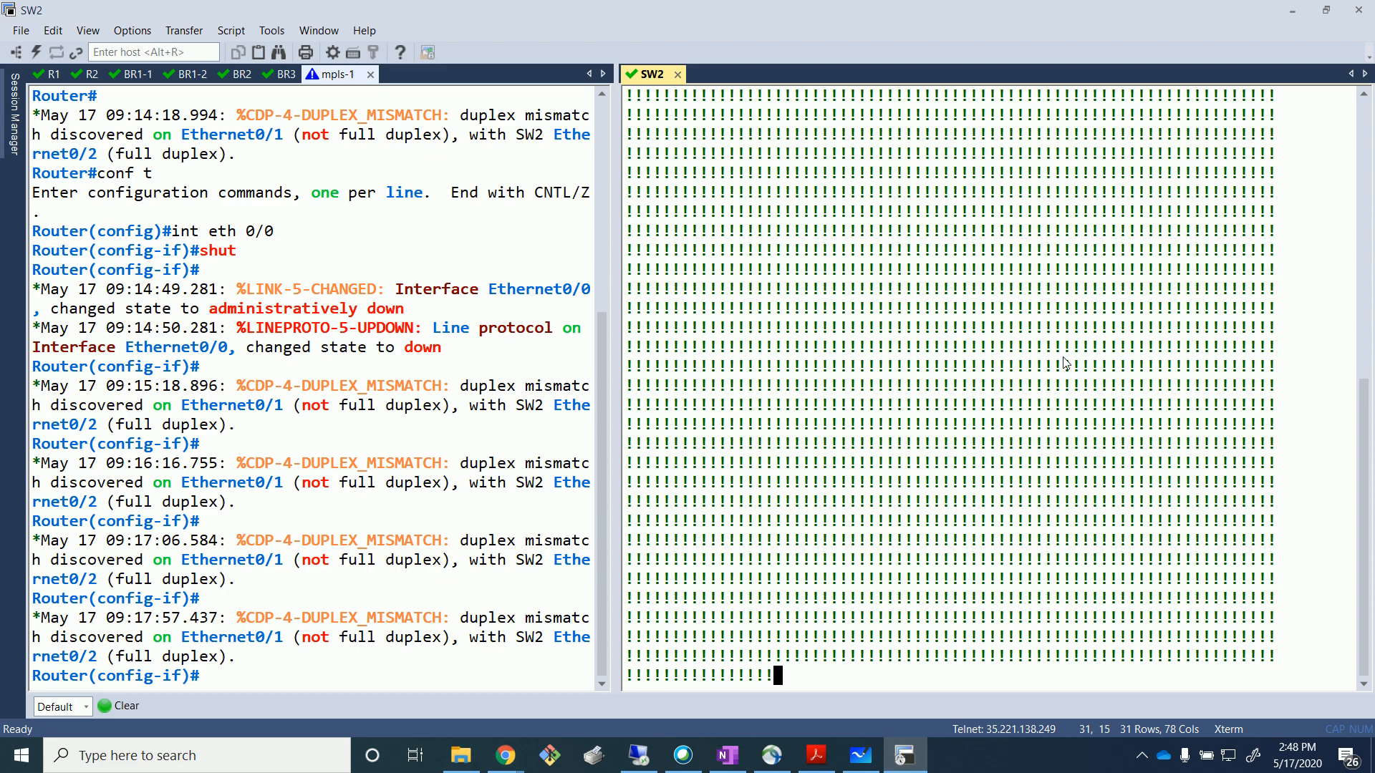
{"action": "left_click", "coordinate": [336, 519]}
{"action": "type", "text": "no shu"}
{"action": "type", "text": "t"}
{"action": "key", "text": "Return"}
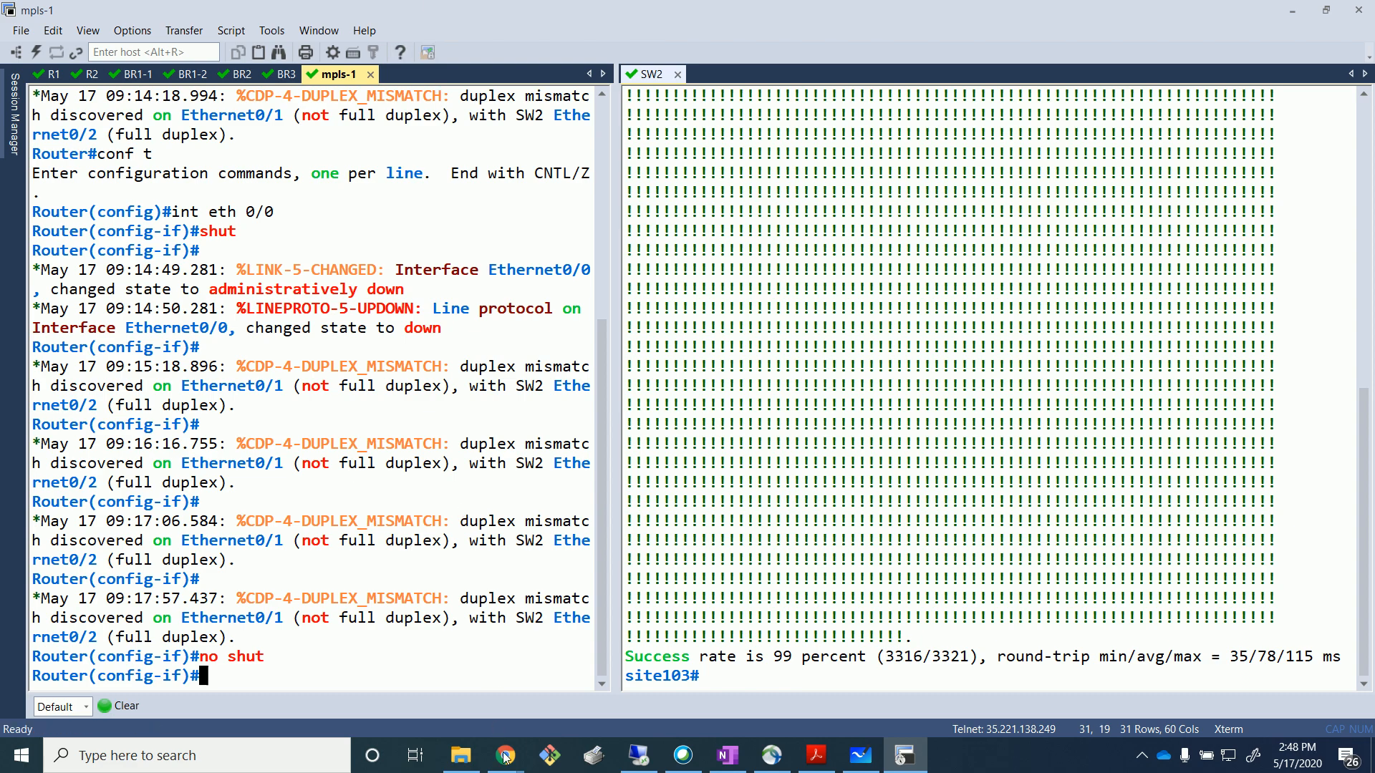
{"action": "mouse_move", "coordinate": [505, 755]}
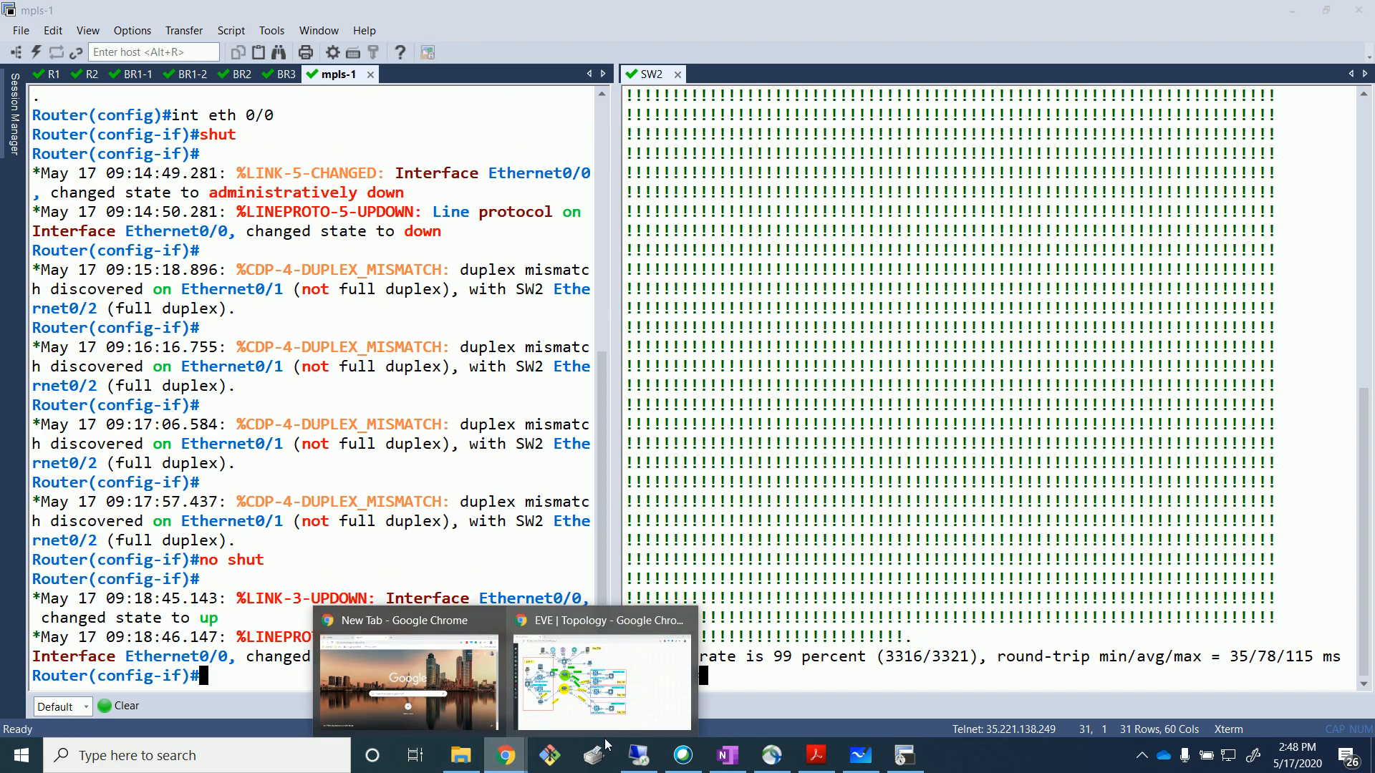
{"action": "left_click", "coordinate": [638, 756]}
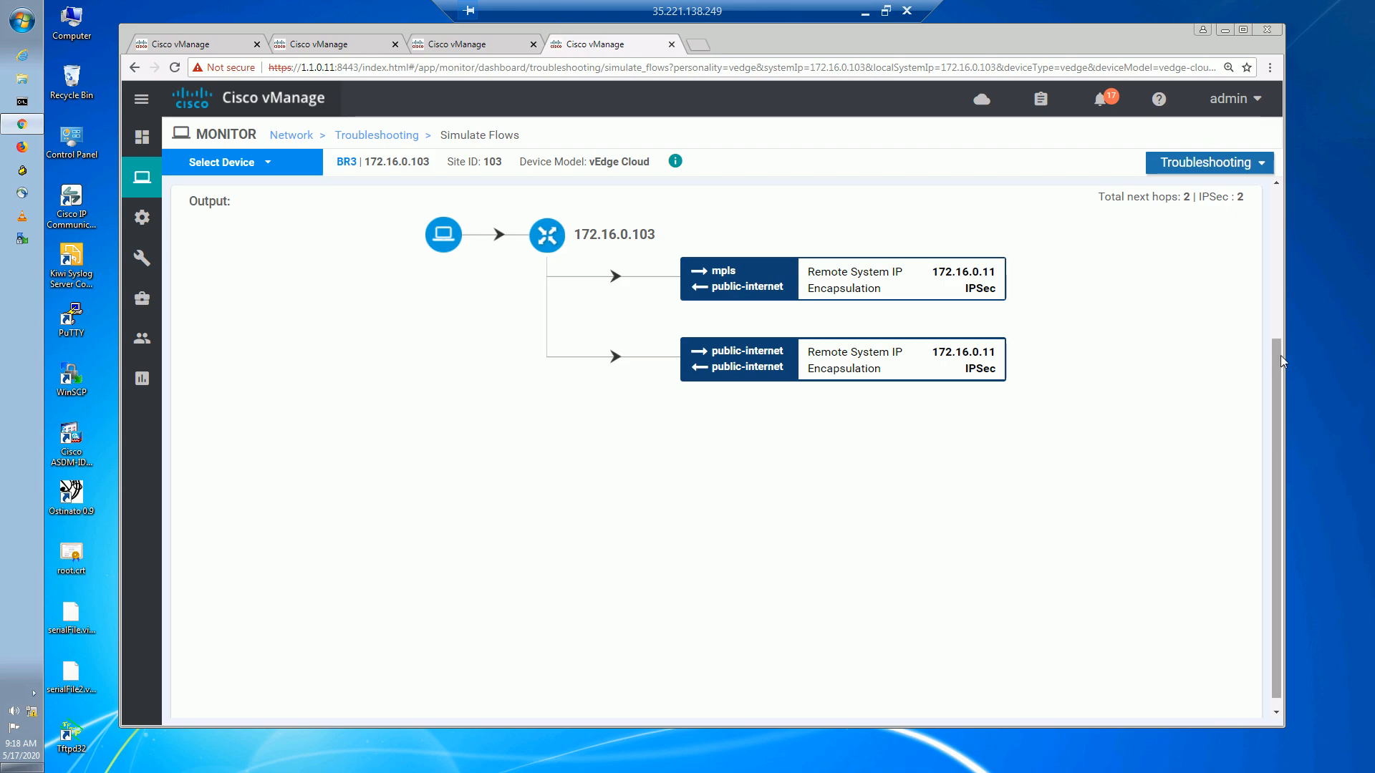
Re-simulate BR3's flow until both tunnels to 172.16.0.11 show mpls, then open the Dashboard.
{"action": "left_click_drag", "start_coordinate": [1278, 354], "coordinate": [1275, 179]}
{"action": "left_click", "coordinate": [1197, 379]}
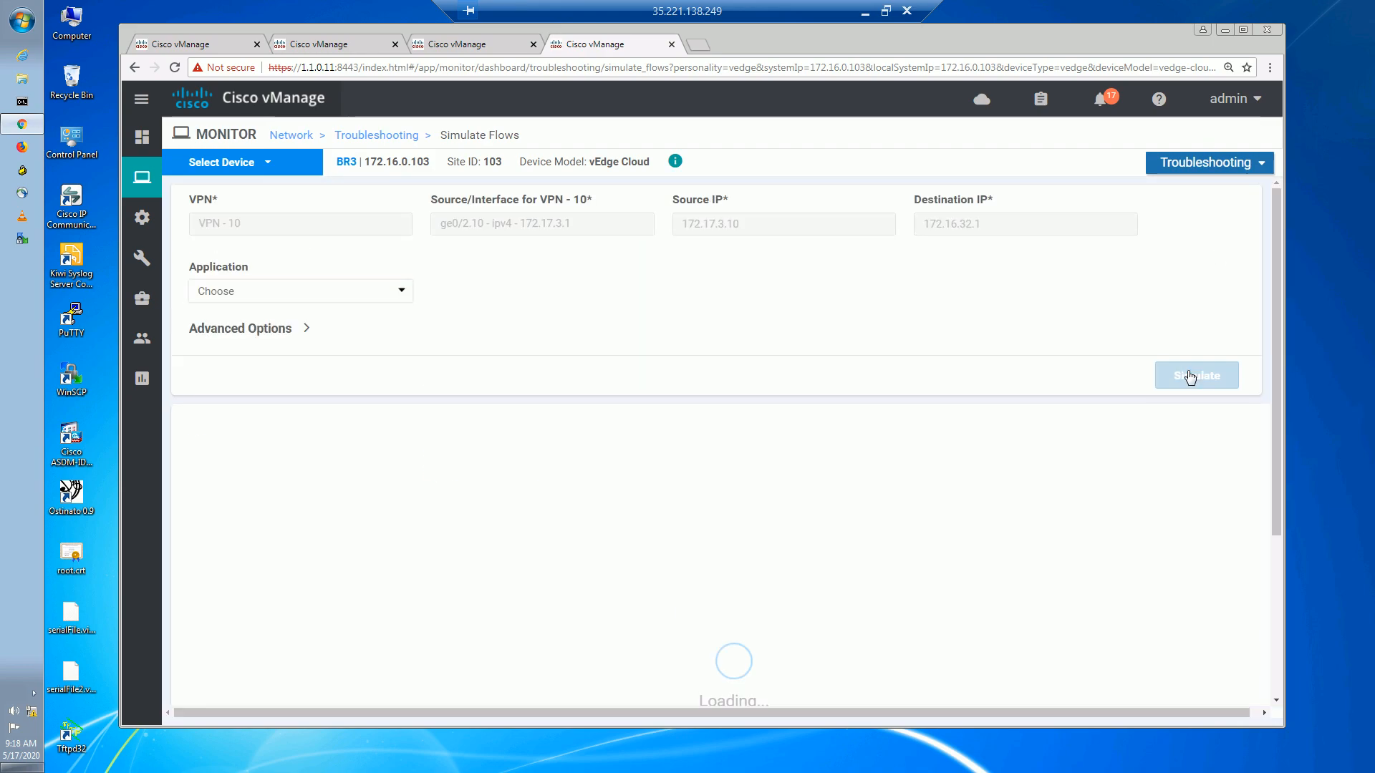
{"action": "scroll", "coordinate": [1138, 422], "scroll_direction": "down", "scroll_amount": 3}
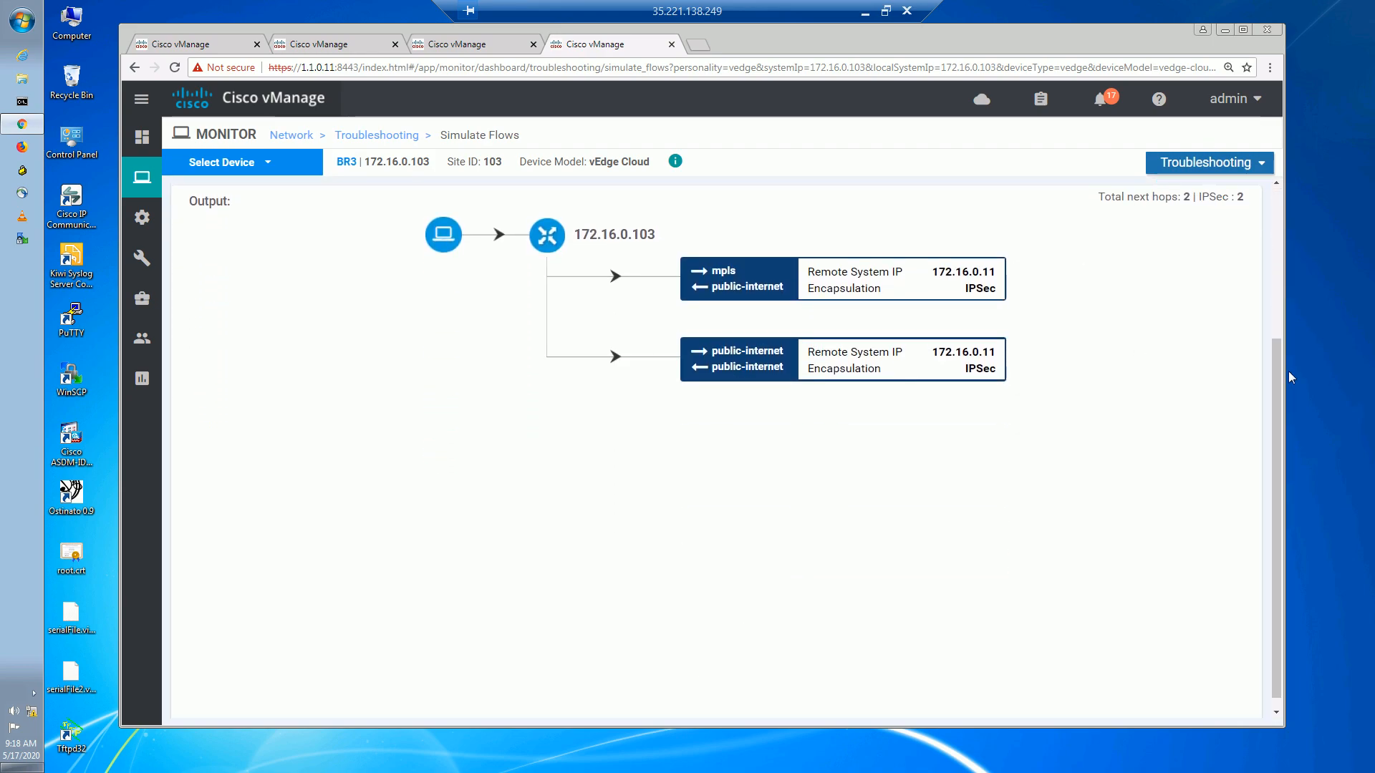
{"action": "left_click_drag", "start_coordinate": [1282, 342], "coordinate": [1279, 277]}
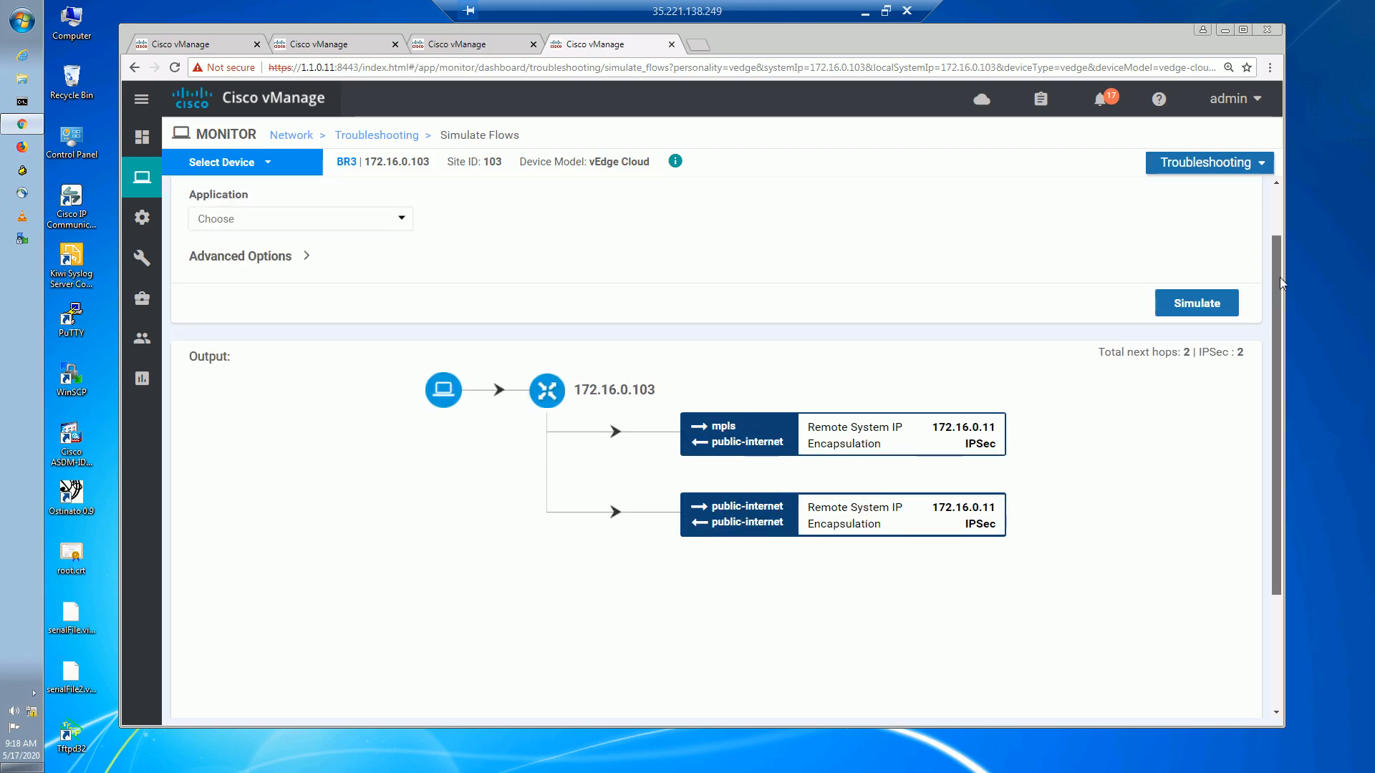
{"action": "left_click", "coordinate": [1197, 303]}
{"action": "scroll", "coordinate": [1203, 306], "scroll_direction": "down", "scroll_amount": 3}
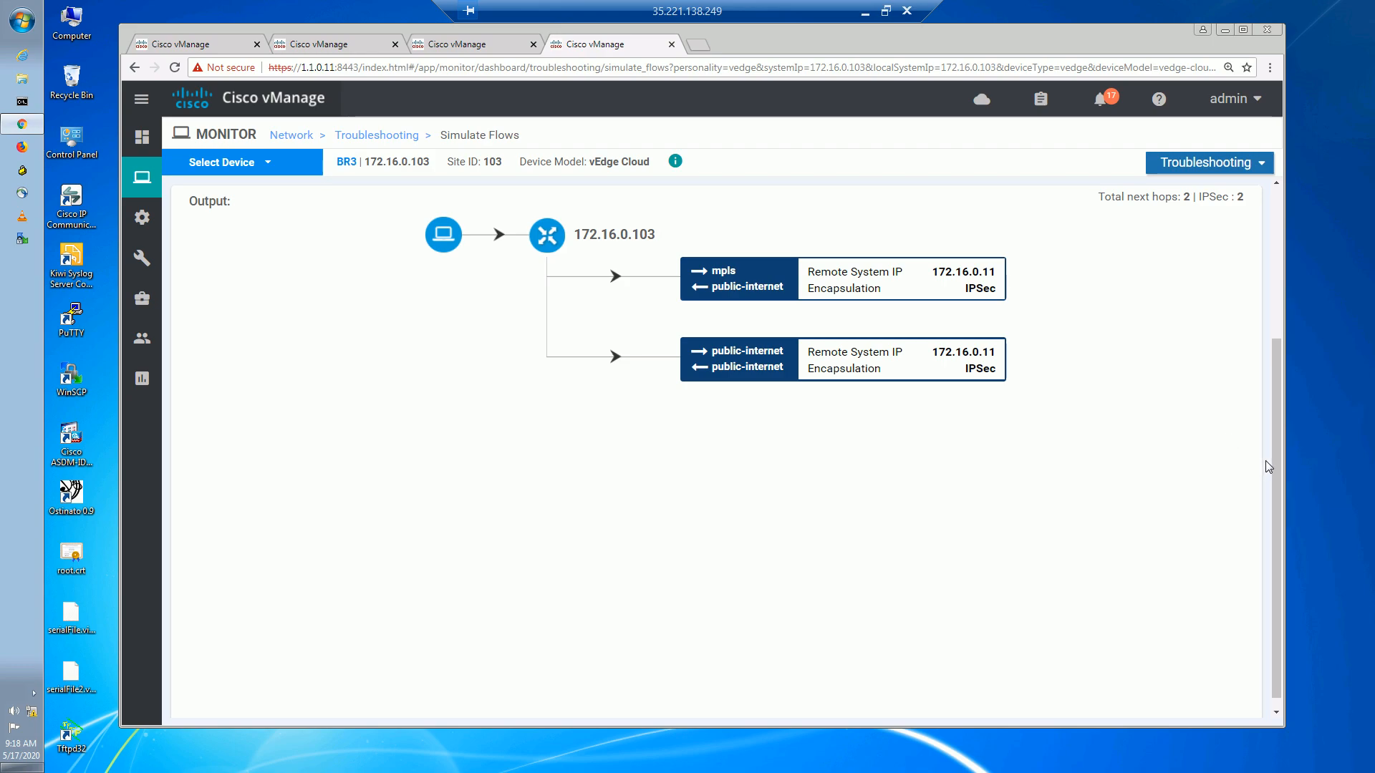
{"action": "left_click_drag", "start_coordinate": [1273, 458], "coordinate": [1285, 401]}
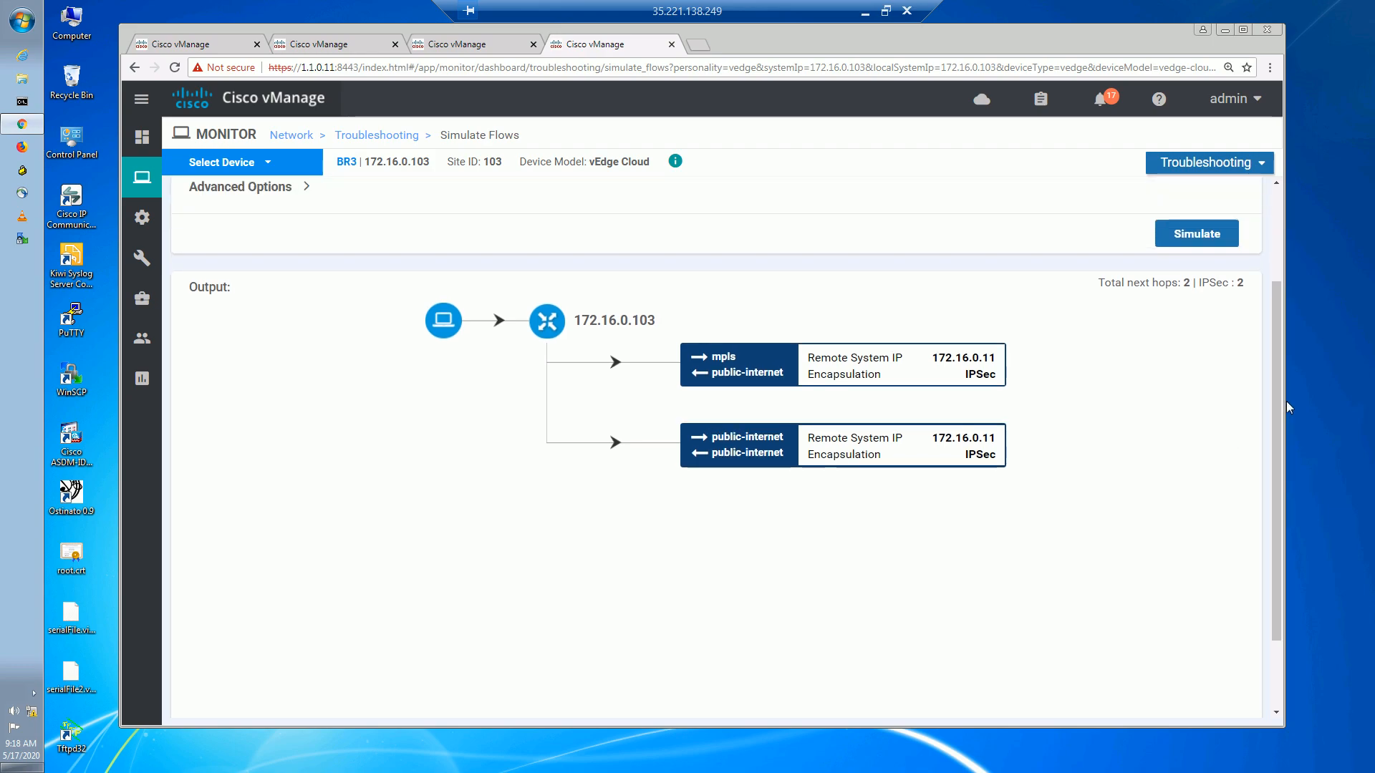
{"action": "scroll", "coordinate": [1350, 308], "scroll_direction": "down", "scroll_amount": 1}
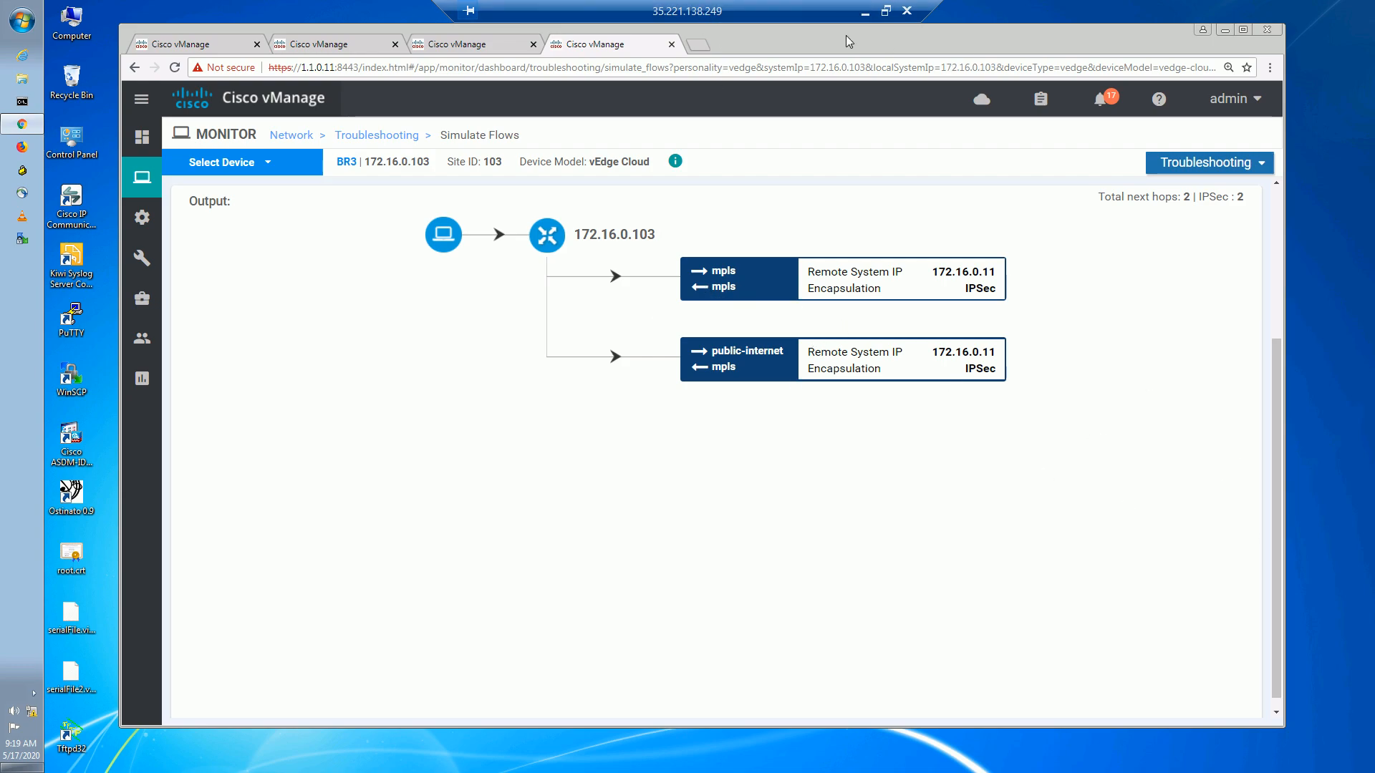
{"action": "left_click", "coordinate": [142, 137]}
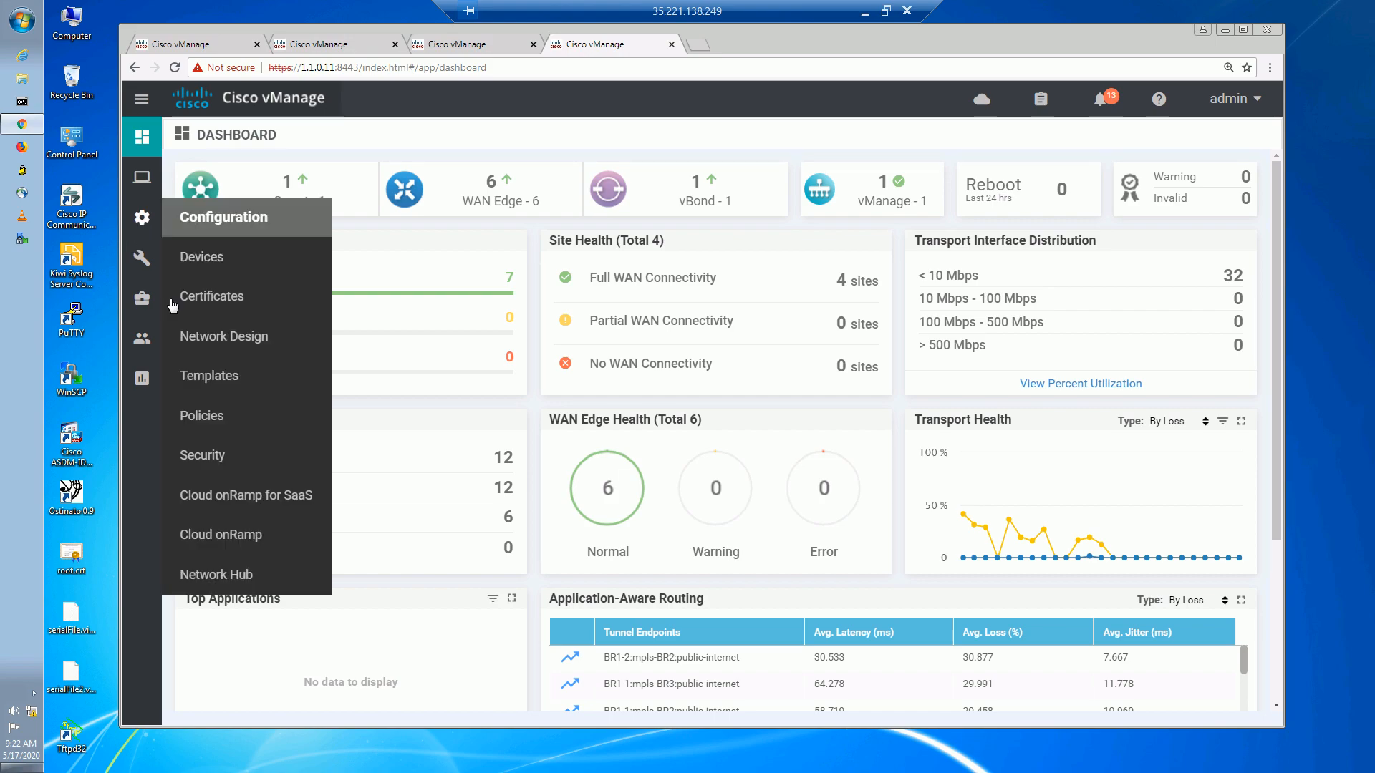
Deactivate the CTRL_POL centralized policy and minimize the Remote Desktop session.
{"action": "mouse_move", "coordinate": [141, 298]}
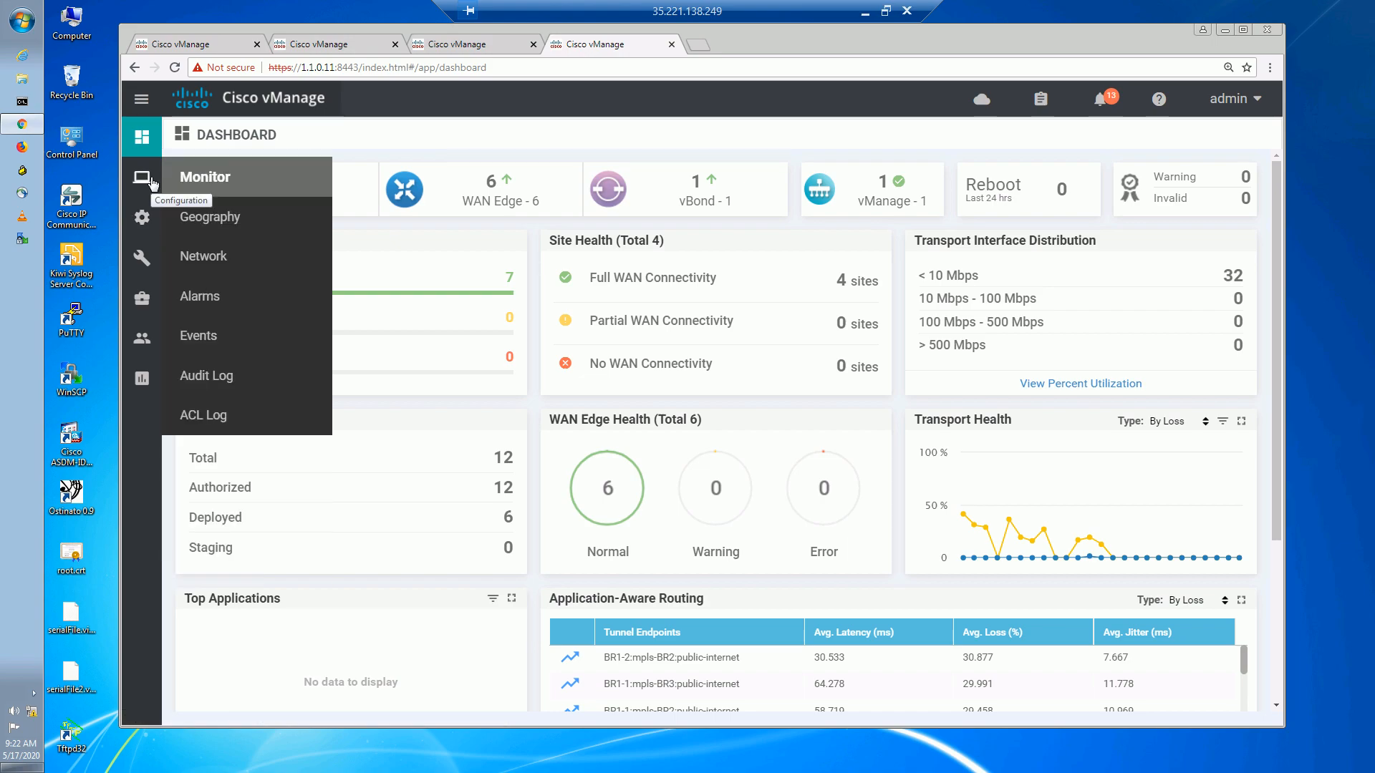
{"action": "mouse_move", "coordinate": [141, 215]}
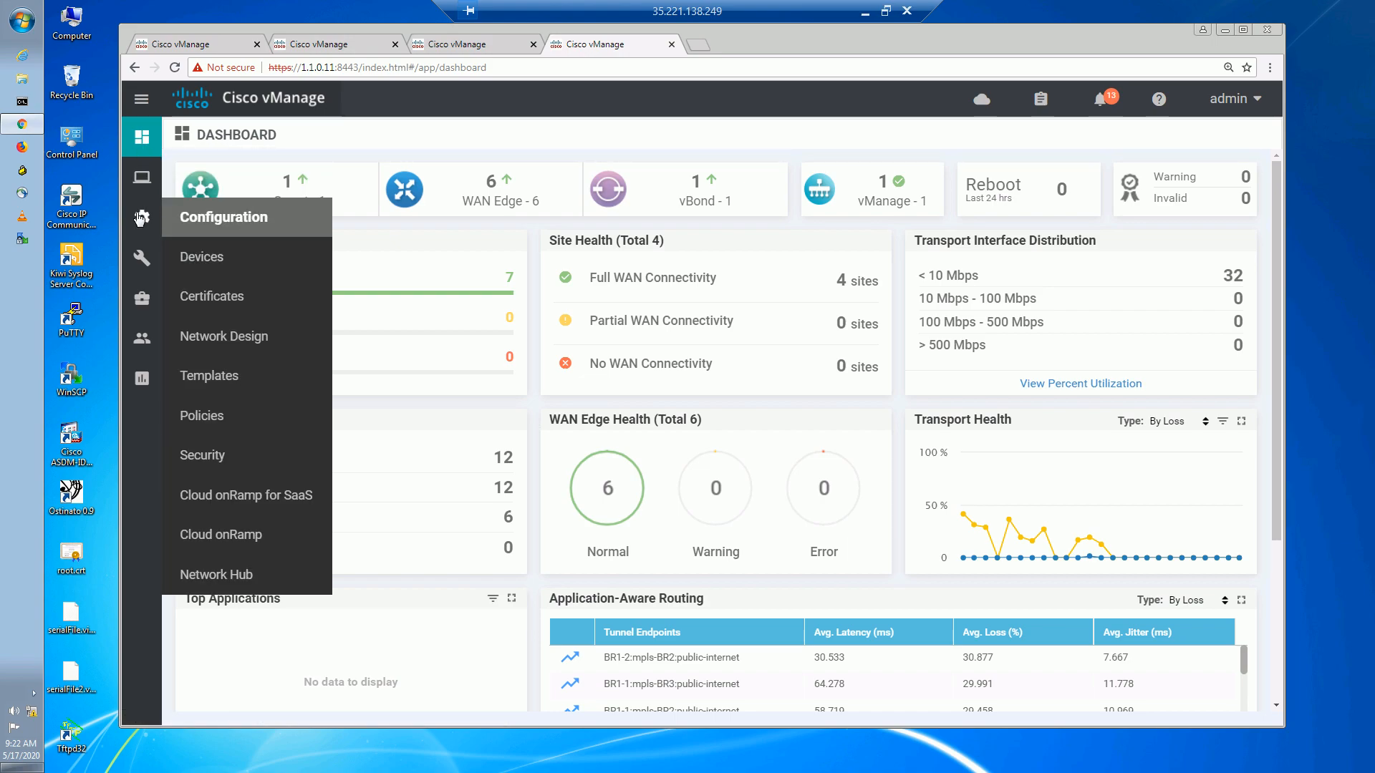
{"action": "left_click", "coordinate": [226, 418]}
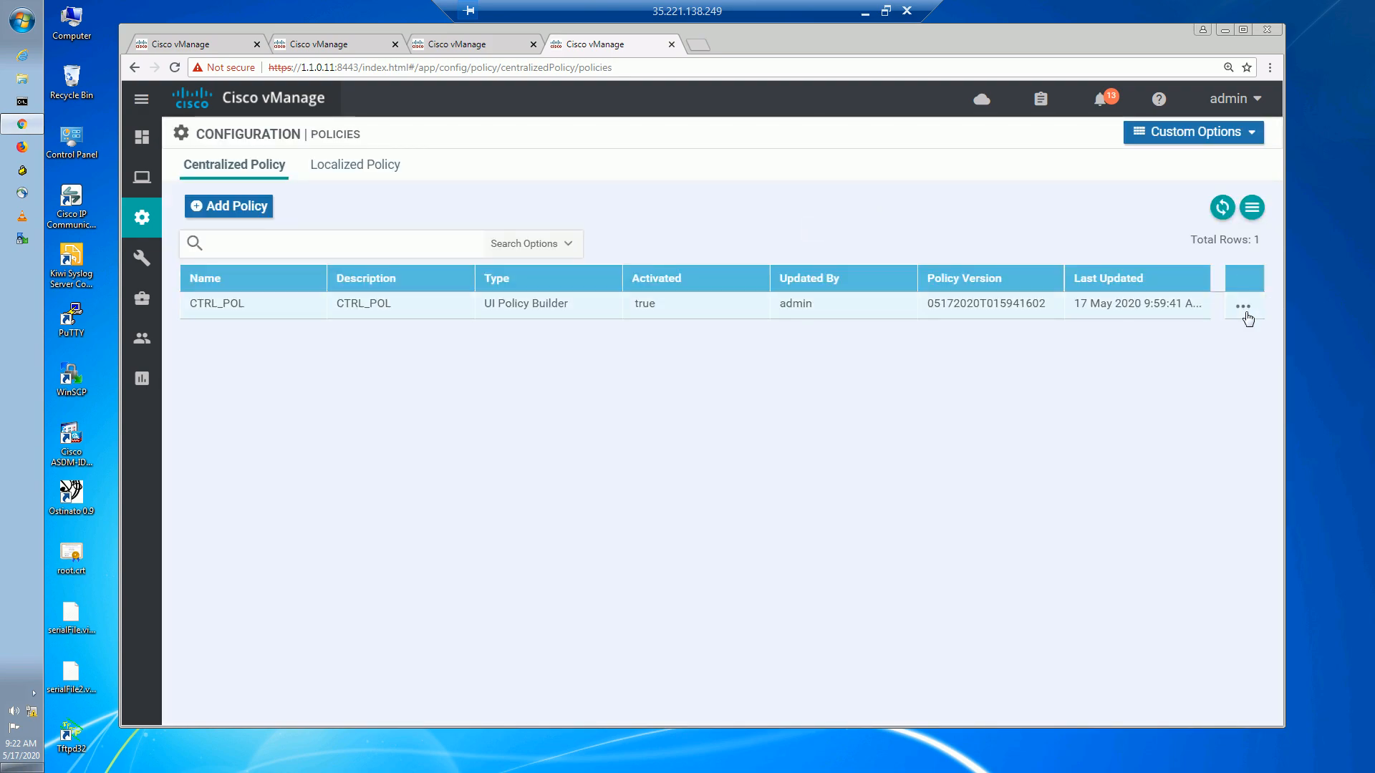
{"action": "left_click", "coordinate": [1246, 313]}
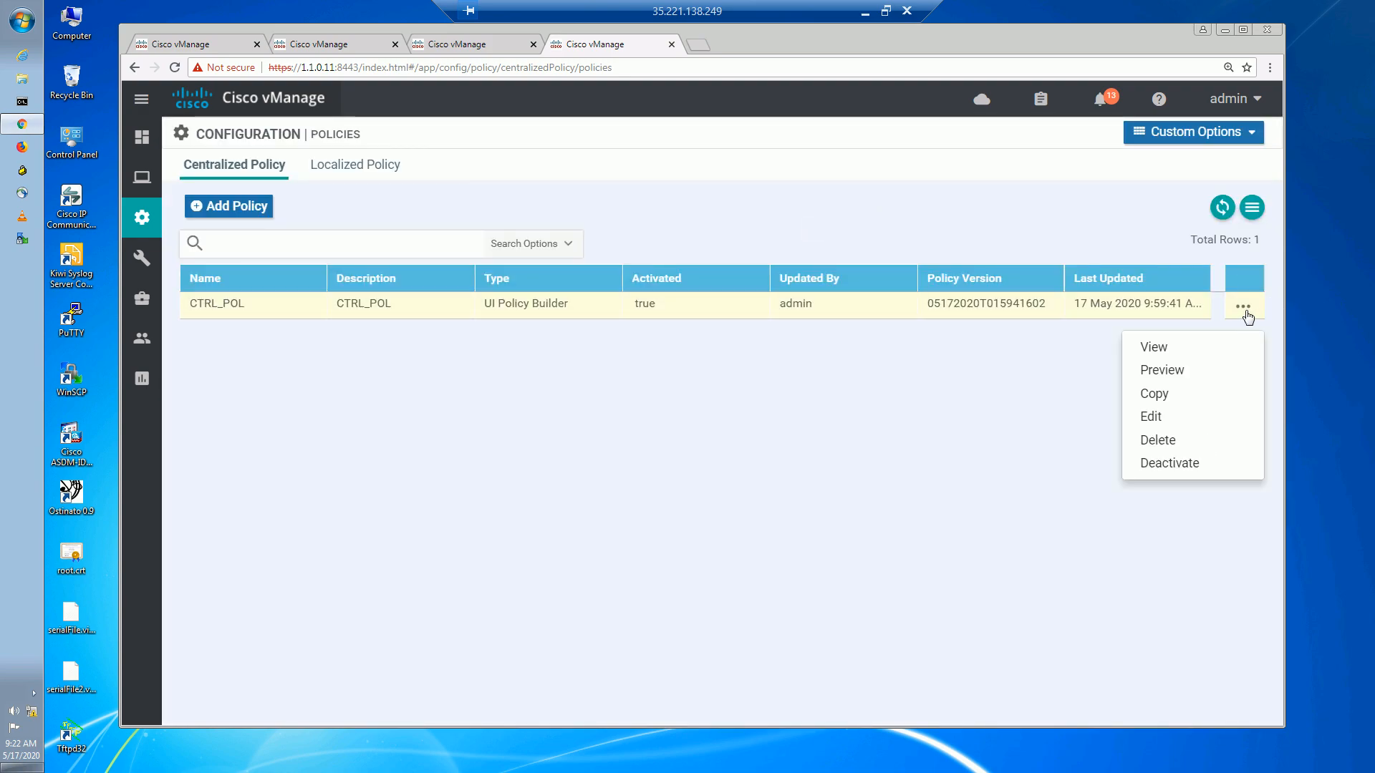
{"action": "left_click", "coordinate": [1199, 466]}
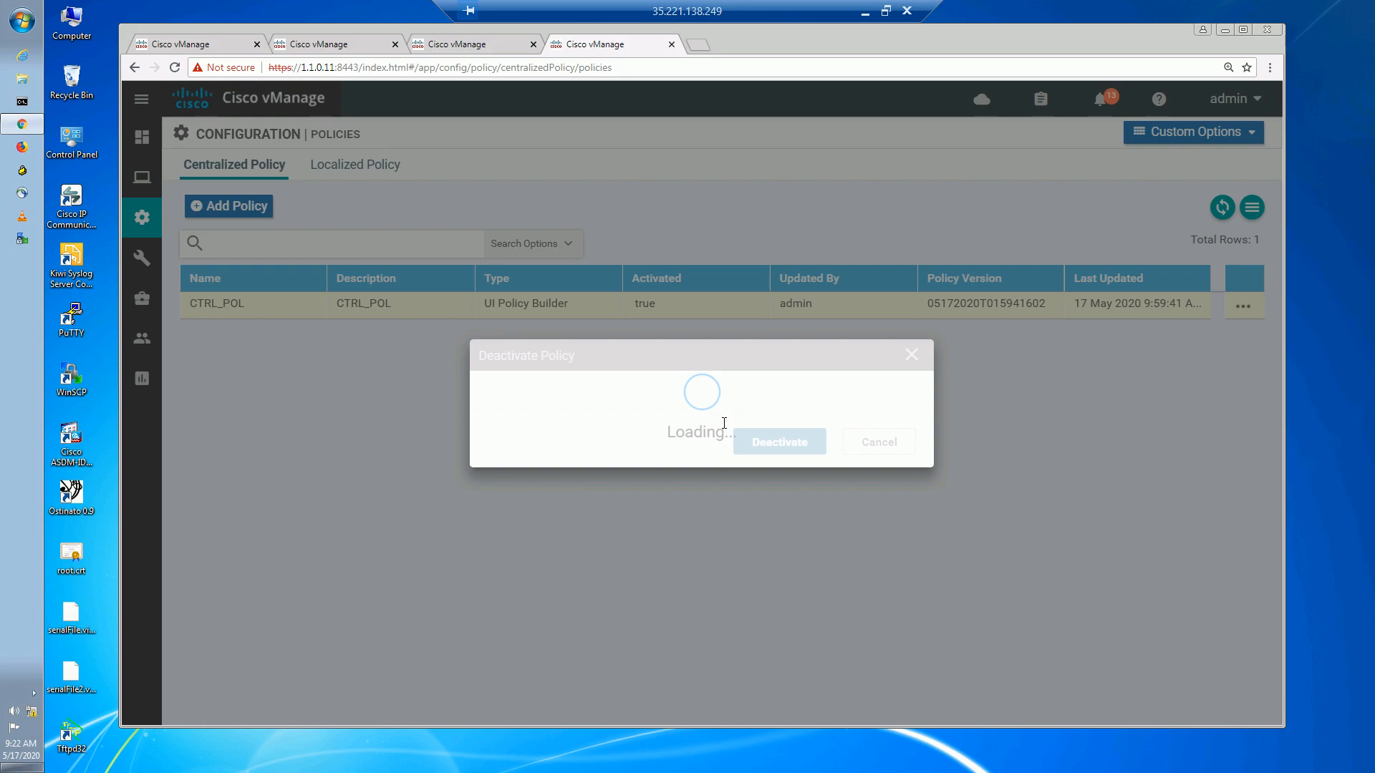
{"action": "left_click", "coordinate": [788, 493]}
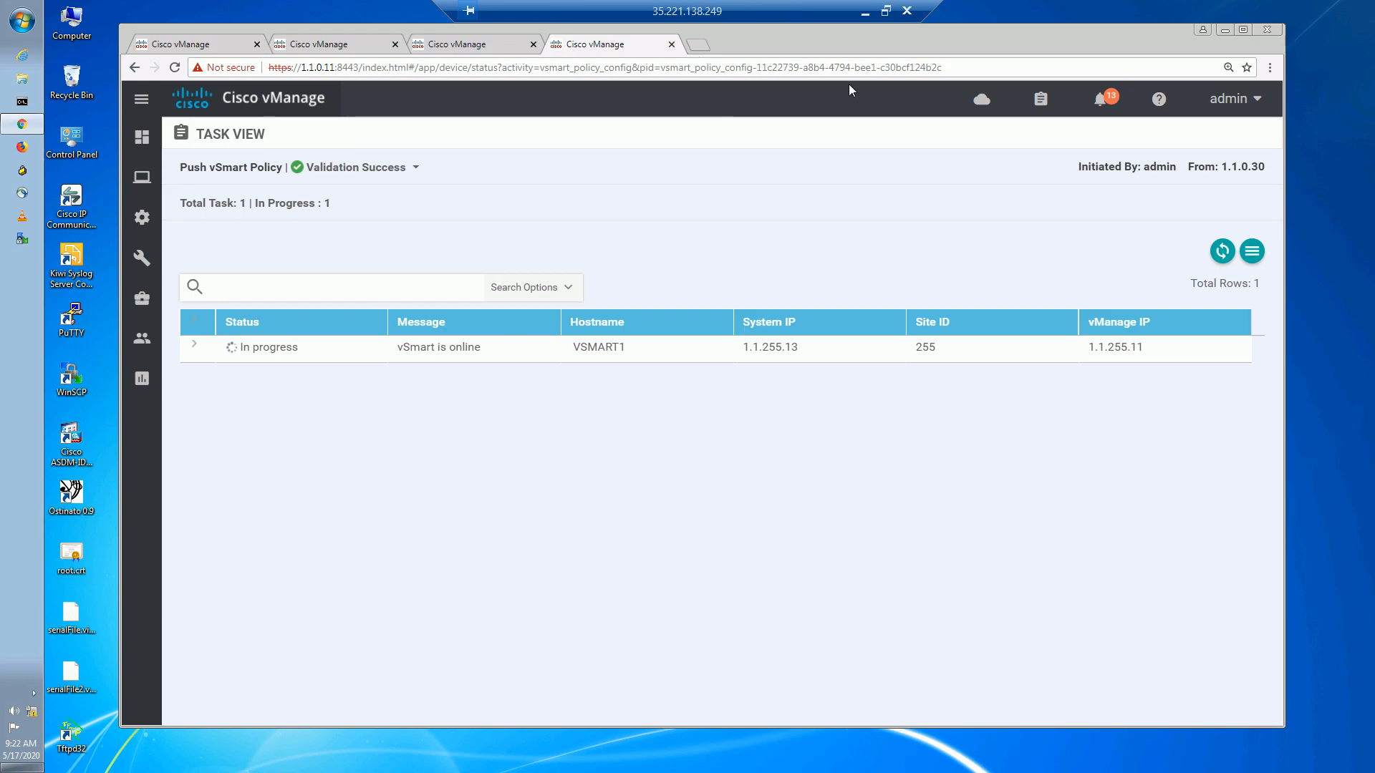
{"action": "left_click", "coordinate": [865, 11]}
Clear everything off the Whiteboard canvas.
{"action": "left_click", "coordinate": [859, 754]}
{"action": "left_click", "coordinate": [1312, 100]}
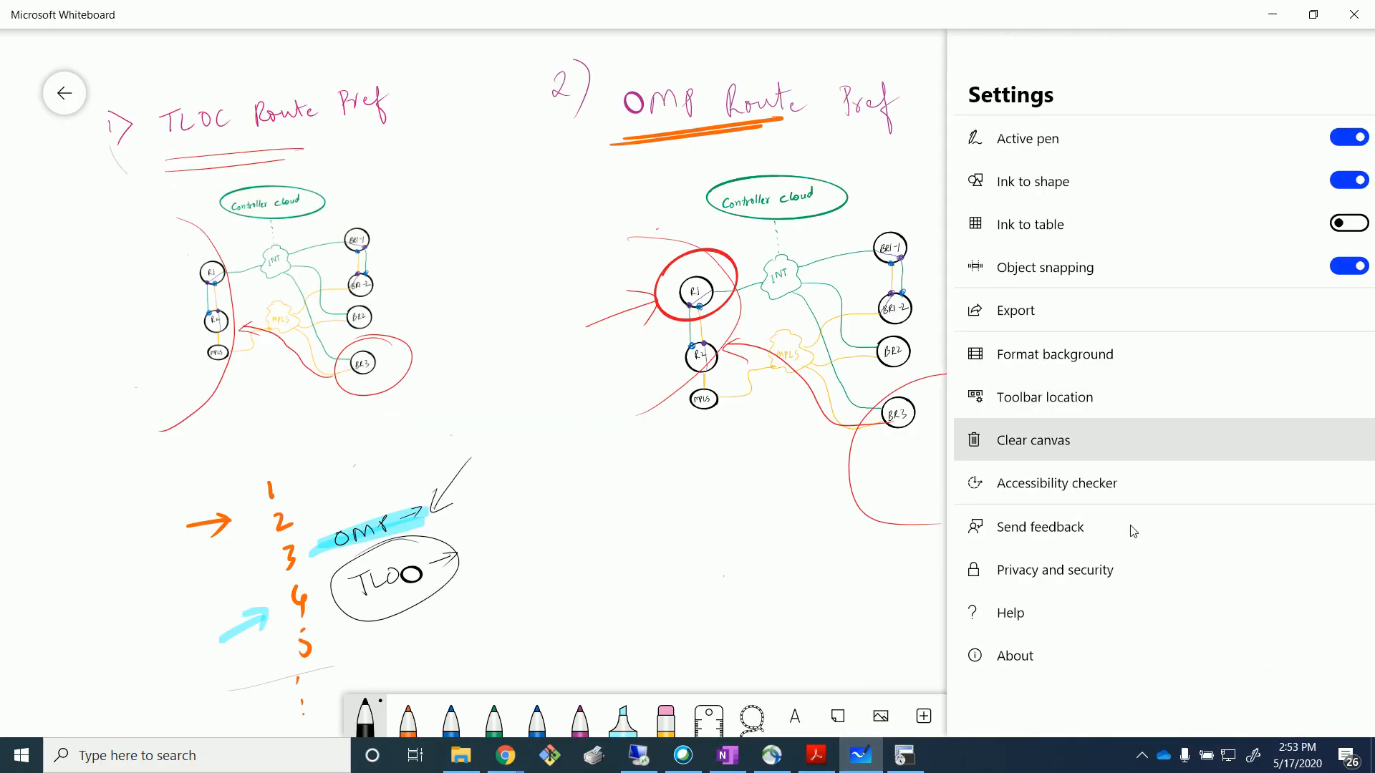
{"action": "left_click", "coordinate": [1071, 439]}
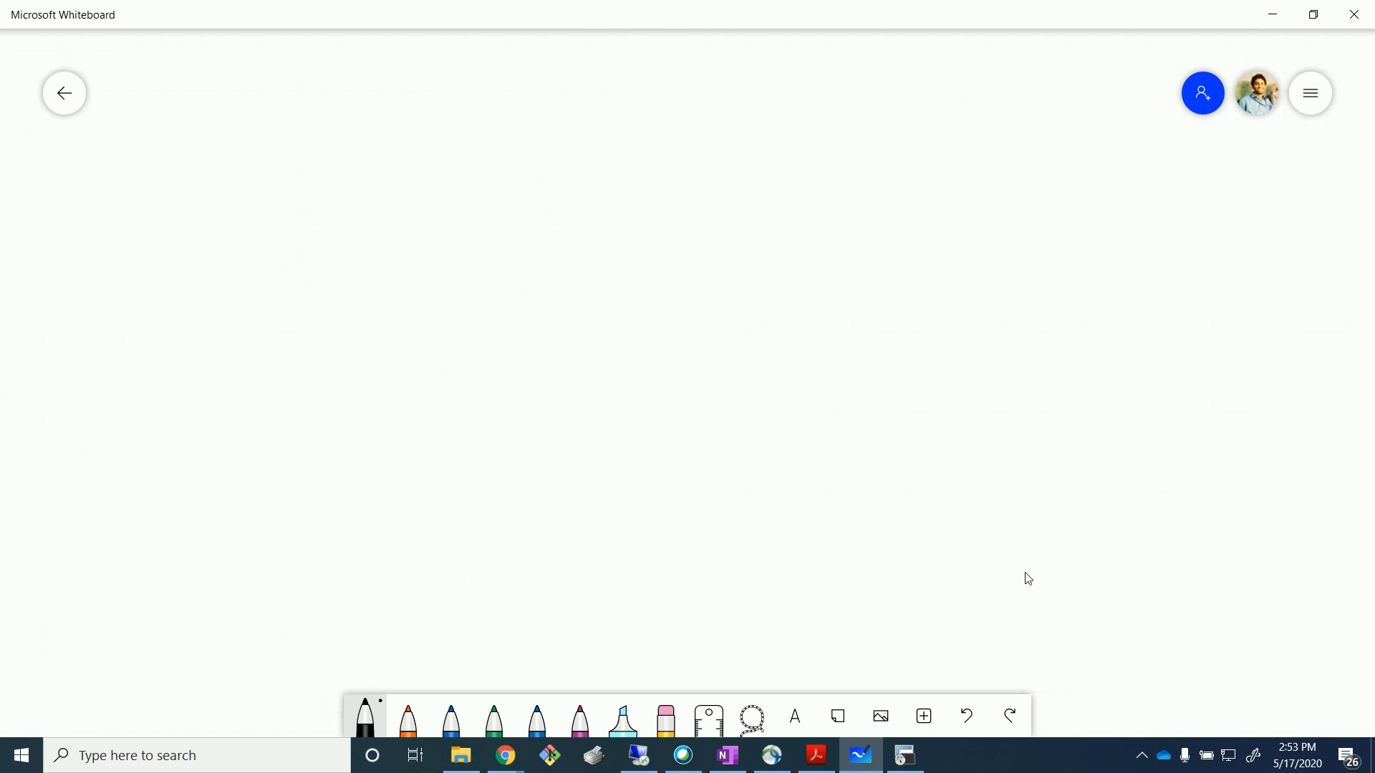
Insert the sdwan_topo picture from the computer's files onto the board.
{"action": "left_click", "coordinate": [882, 716]}
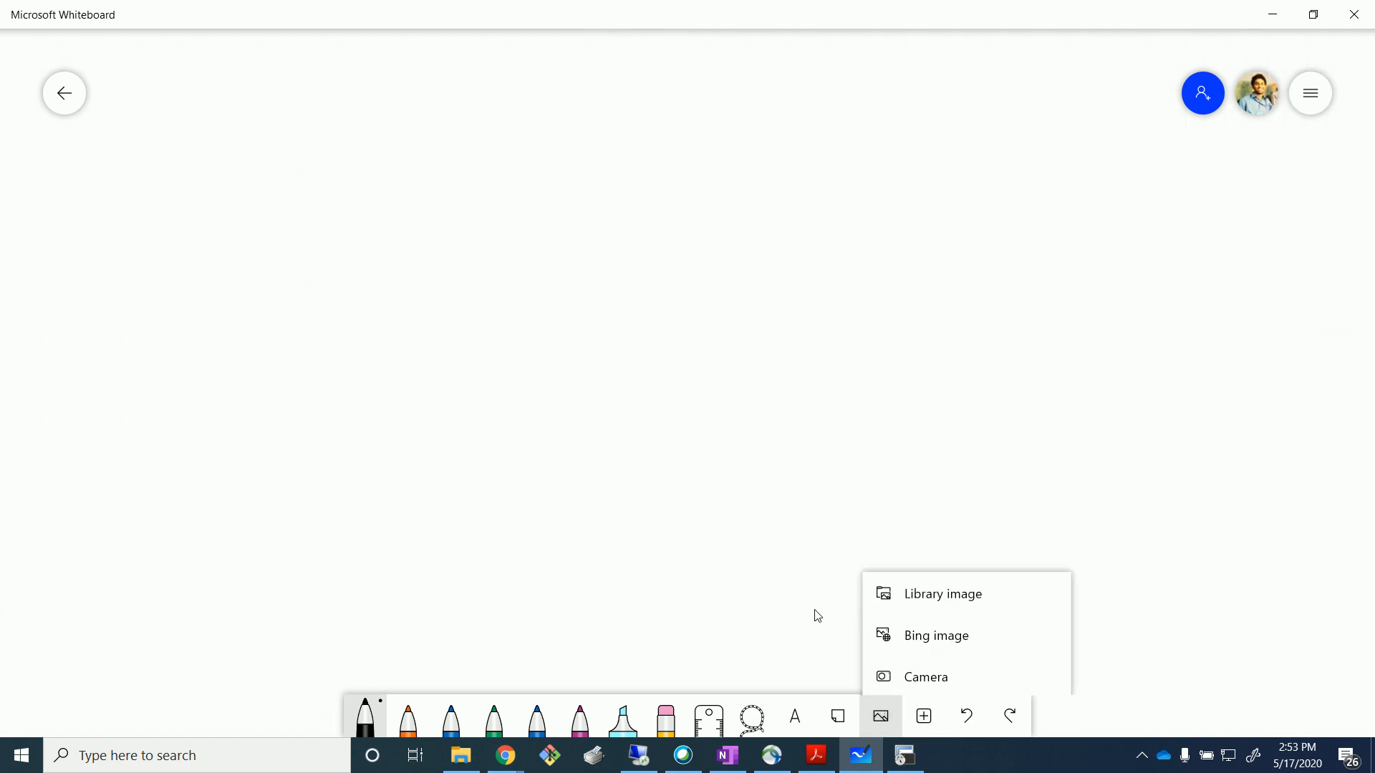
{"action": "left_click", "coordinate": [933, 602]}
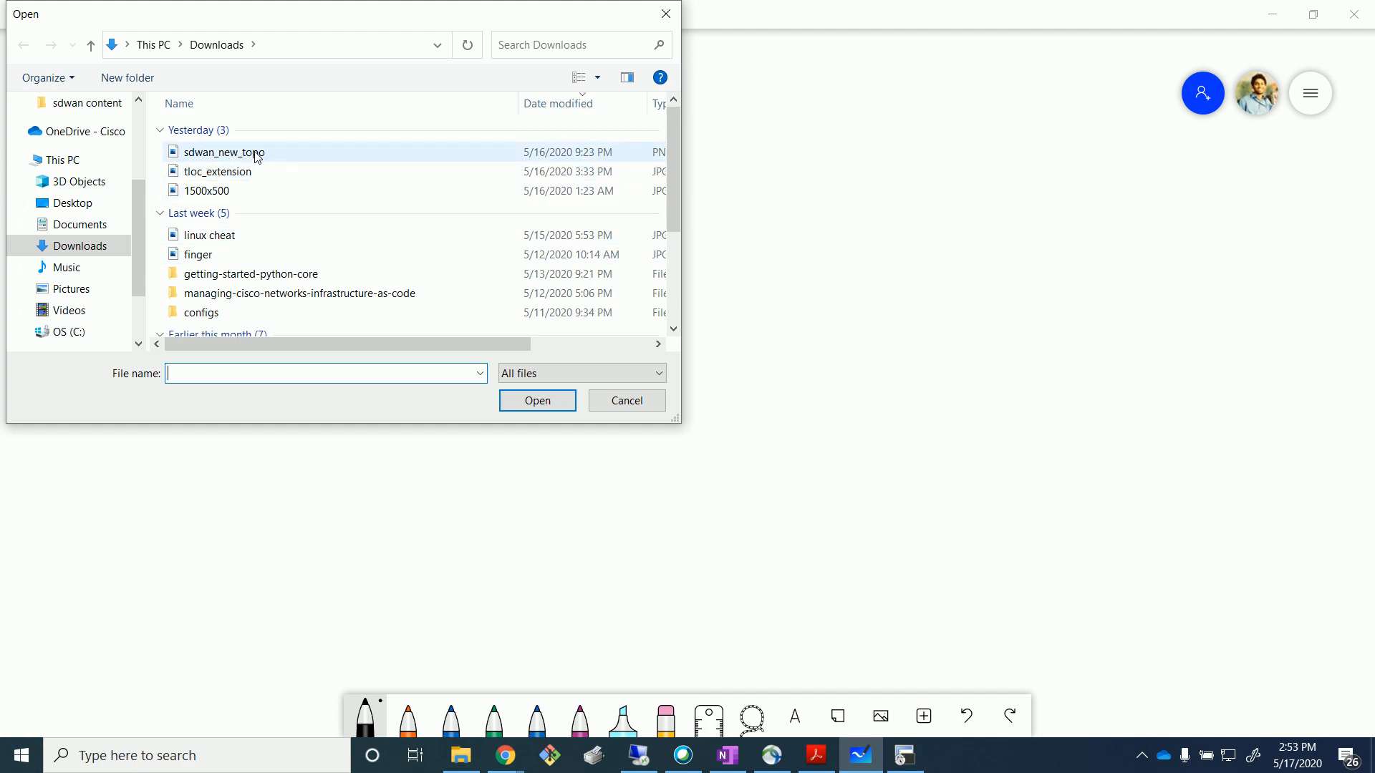
{"action": "scroll", "coordinate": [670, 229], "scroll_direction": "down", "scroll_amount": 2}
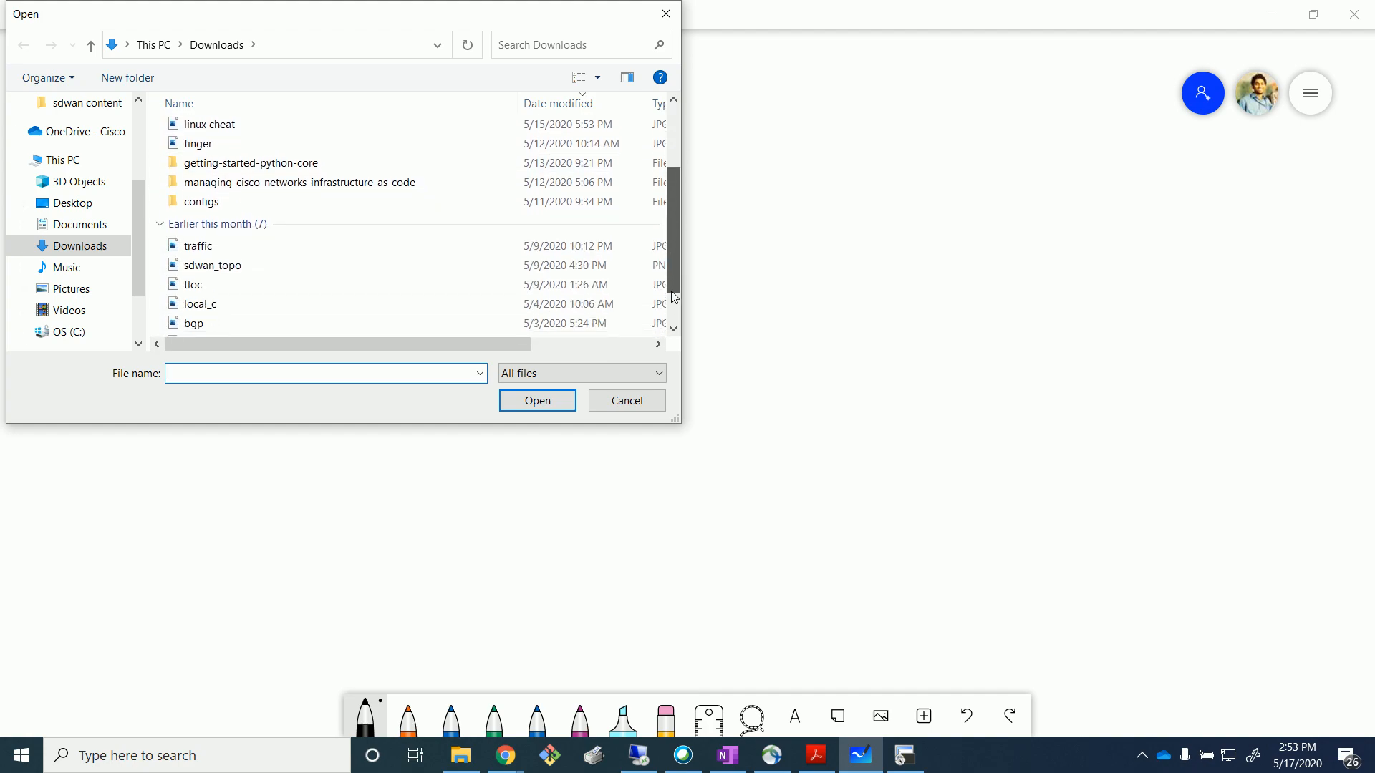
{"action": "left_click", "coordinate": [214, 265]}
{"action": "left_click", "coordinate": [569, 400]}
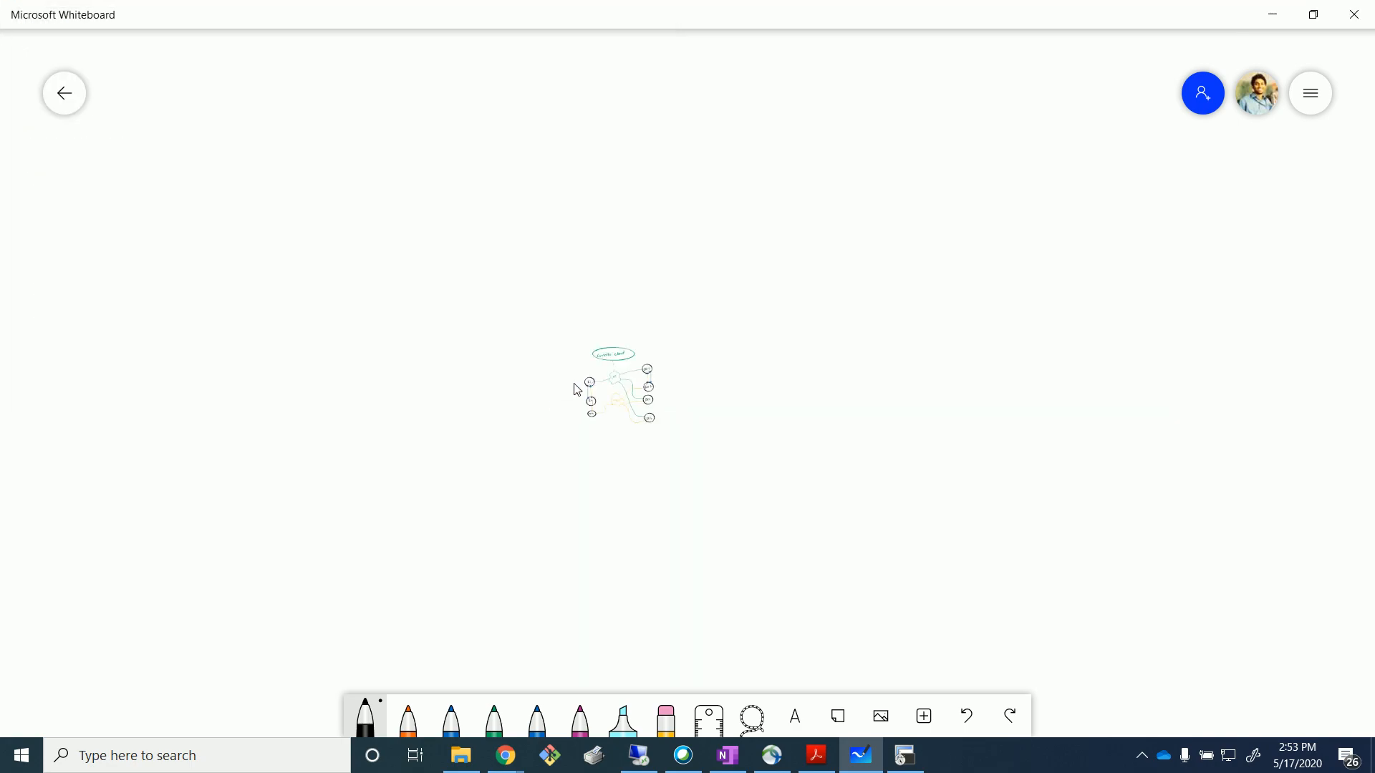
Drag the sdwan_topo diagram into the middle of the canvas.
{"action": "left_click_drag", "start_coordinate": [650, 443], "coordinate": [1056, 594]}
{"action": "left_click_drag", "start_coordinate": [642, 362], "coordinate": [826, 468]}
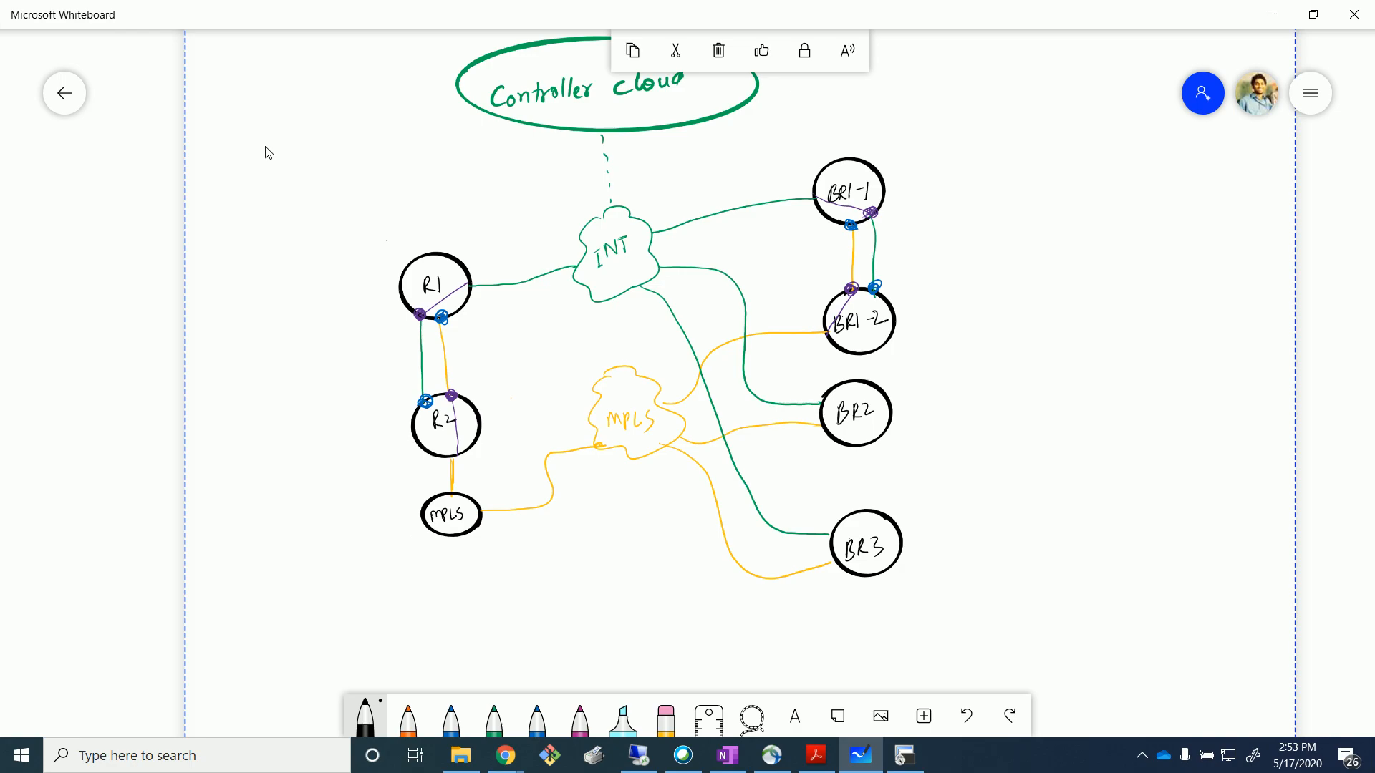
{"action": "left_click_drag", "start_coordinate": [311, 177], "coordinate": [338, 354]}
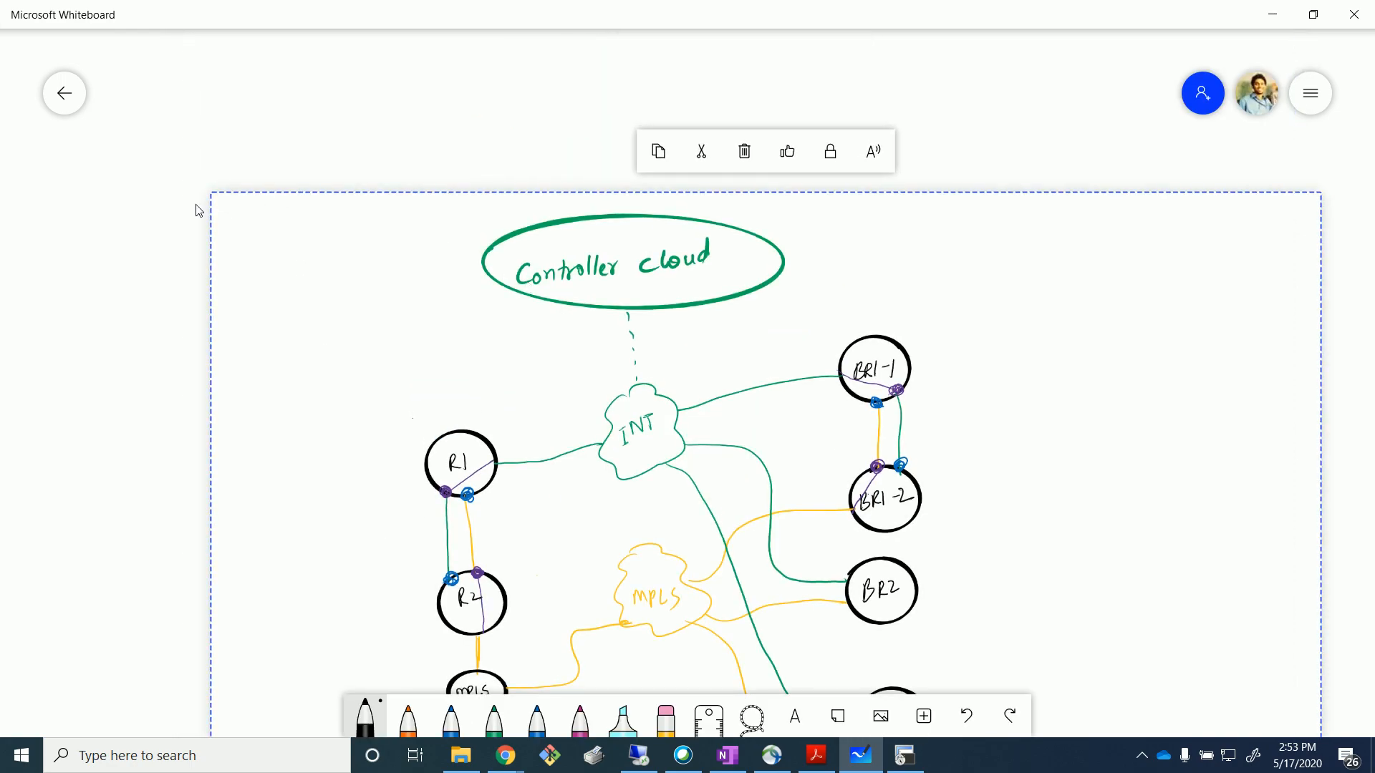
{"action": "left_click", "coordinate": [164, 199]}
{"action": "left_click_drag", "start_coordinate": [503, 382], "coordinate": [445, 256]}
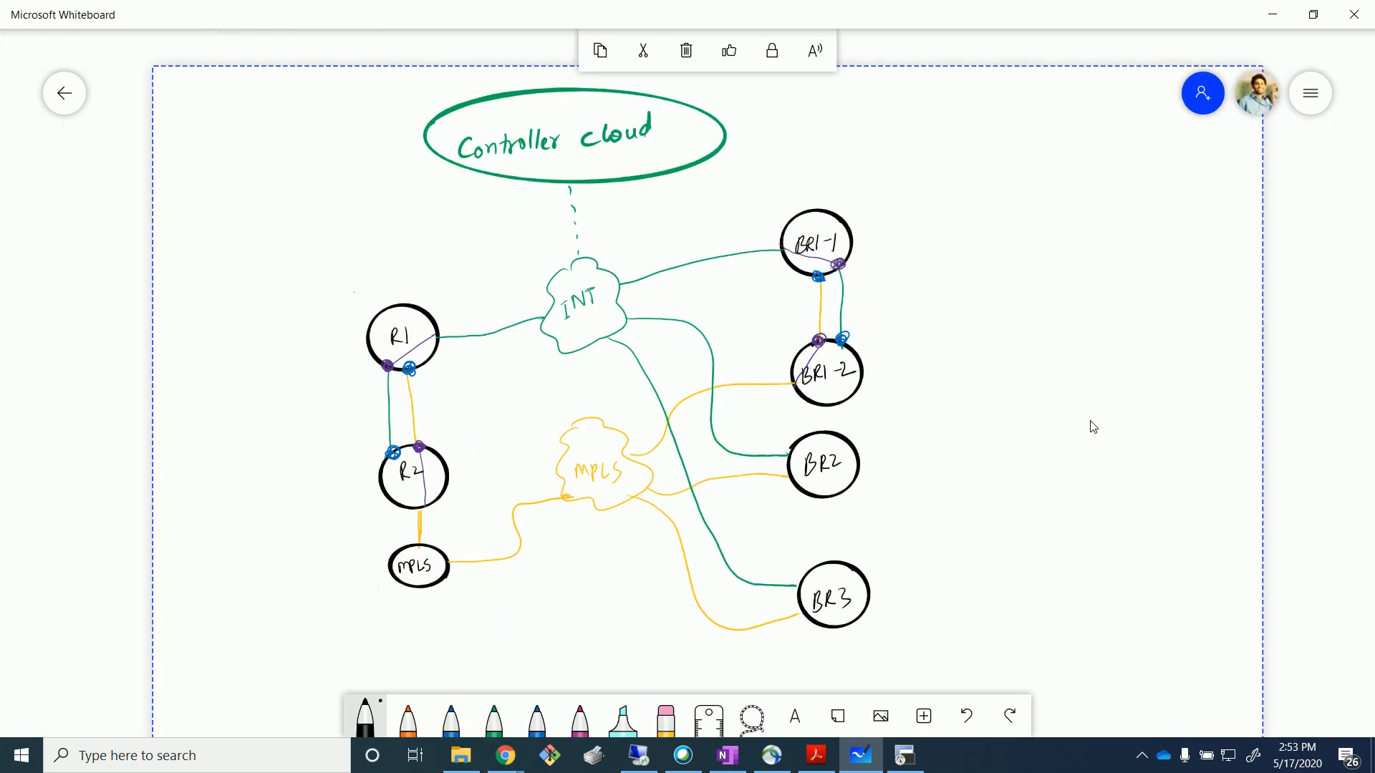
{"action": "left_click_drag", "start_coordinate": [1278, 581], "coordinate": [1280, 581]}
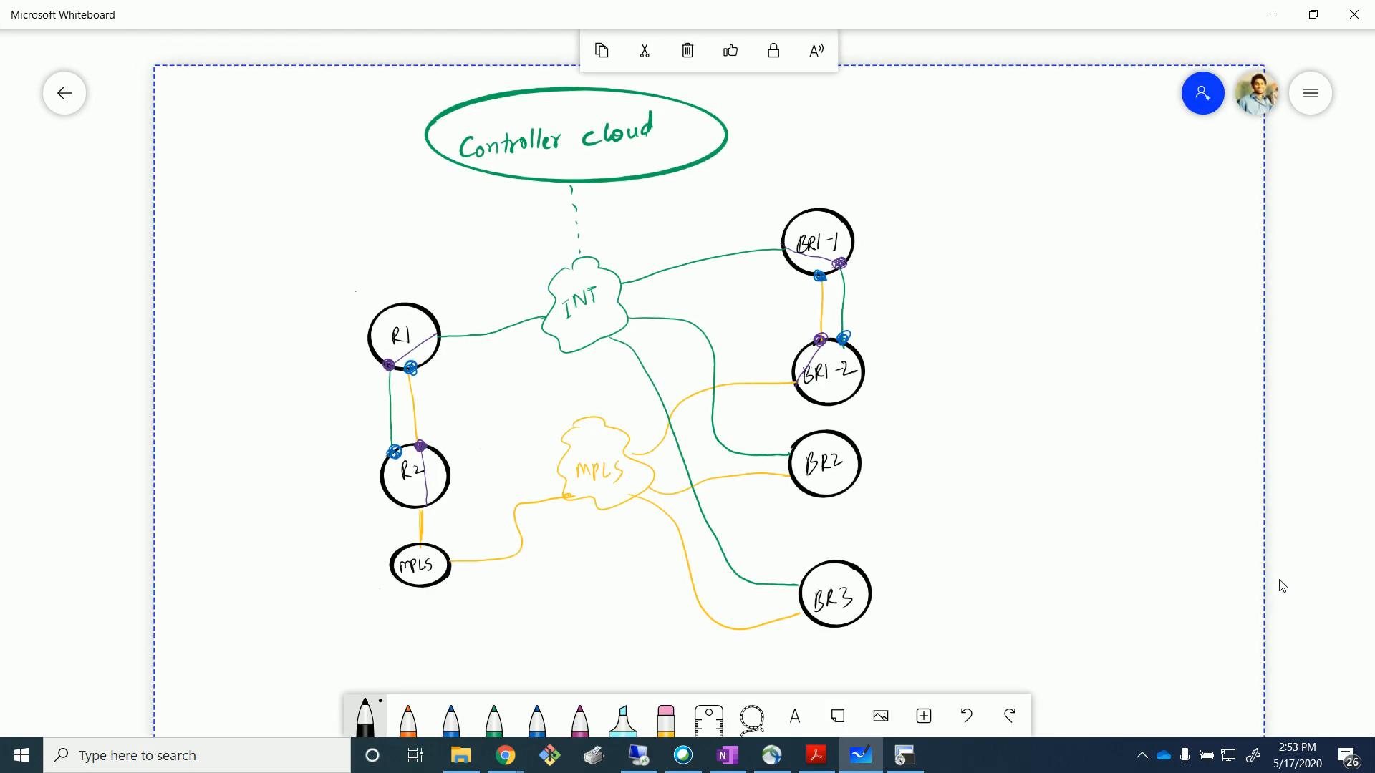
{"action": "scroll", "coordinate": [1319, 493], "scroll_direction": "down", "scroll_amount": 5}
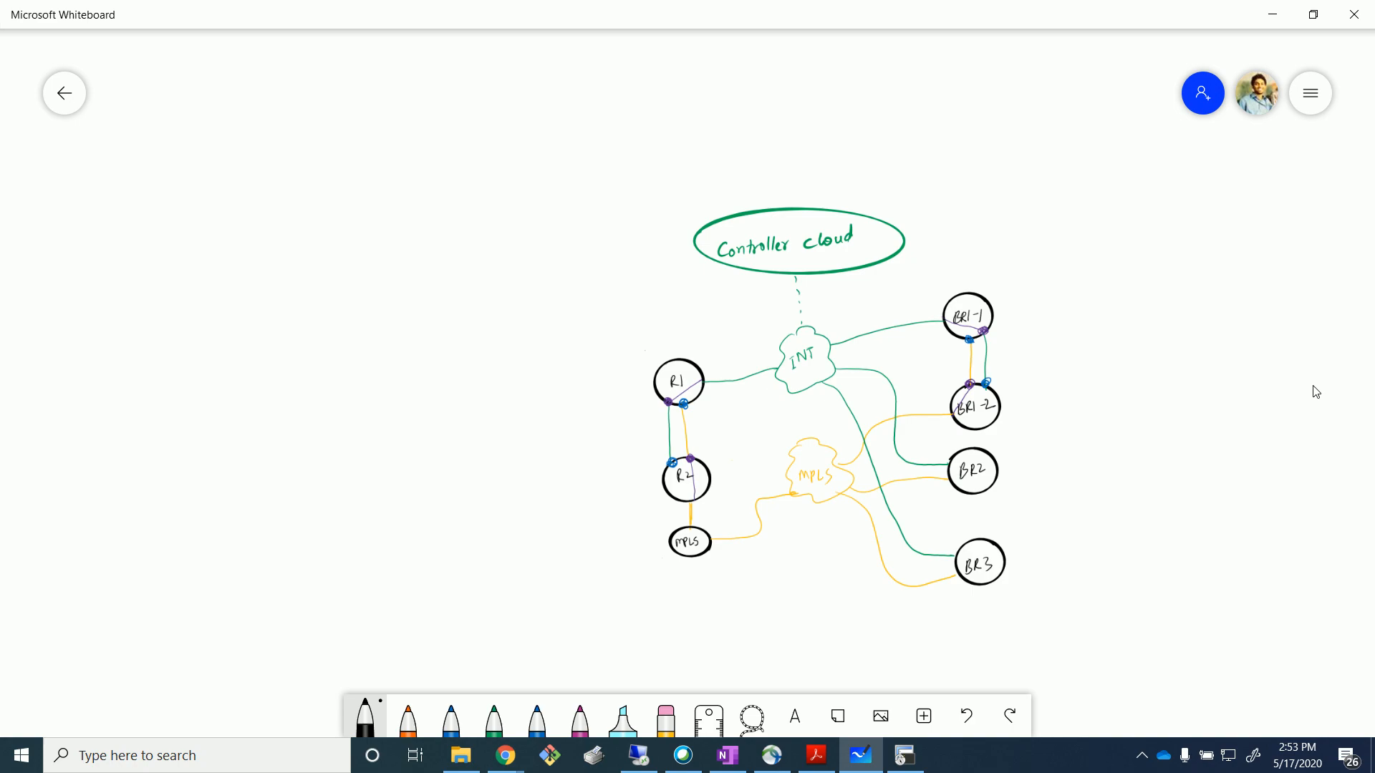
In red ink, outline the HQ (R1, R2, MPLS) and BR1 sites and label site 101.
{"action": "left_click", "coordinate": [365, 717]}
{"action": "left_click", "coordinate": [537, 544]}
{"action": "mouse_move", "coordinate": [636, 301]}
{"action": "left_mouse_down"}
{"action": "mouse_move", "coordinate": [740, 466]}
{"action": "mouse_move", "coordinate": [593, 590]}
{"action": "left_mouse_up"}
{"action": "mouse_move", "coordinate": [967, 230]}
{"action": "left_mouse_down"}
{"action": "mouse_move", "coordinate": [928, 292]}
{"action": "mouse_move", "coordinate": [949, 414]}
{"action": "mouse_move", "coordinate": [1102, 421]}
{"action": "left_mouse_up"}
{"action": "left_click_drag", "start_coordinate": [1085, 232], "coordinate": [1081, 259]}
{"action": "mouse_move", "coordinate": [1102, 222]}
{"action": "left_mouse_down"}
{"action": "mouse_move", "coordinate": [1122, 249]}
{"action": "mouse_move", "coordinate": [1081, 258]}
{"action": "mouse_move", "coordinate": [1105, 223]}
{"action": "mouse_move", "coordinate": [1125, 246]}
{"action": "left_mouse_up"}
In orange ink, write HQ beside R1 and draw two paths from R1 to BR1-1.
{"action": "left_click", "coordinate": [408, 722]}
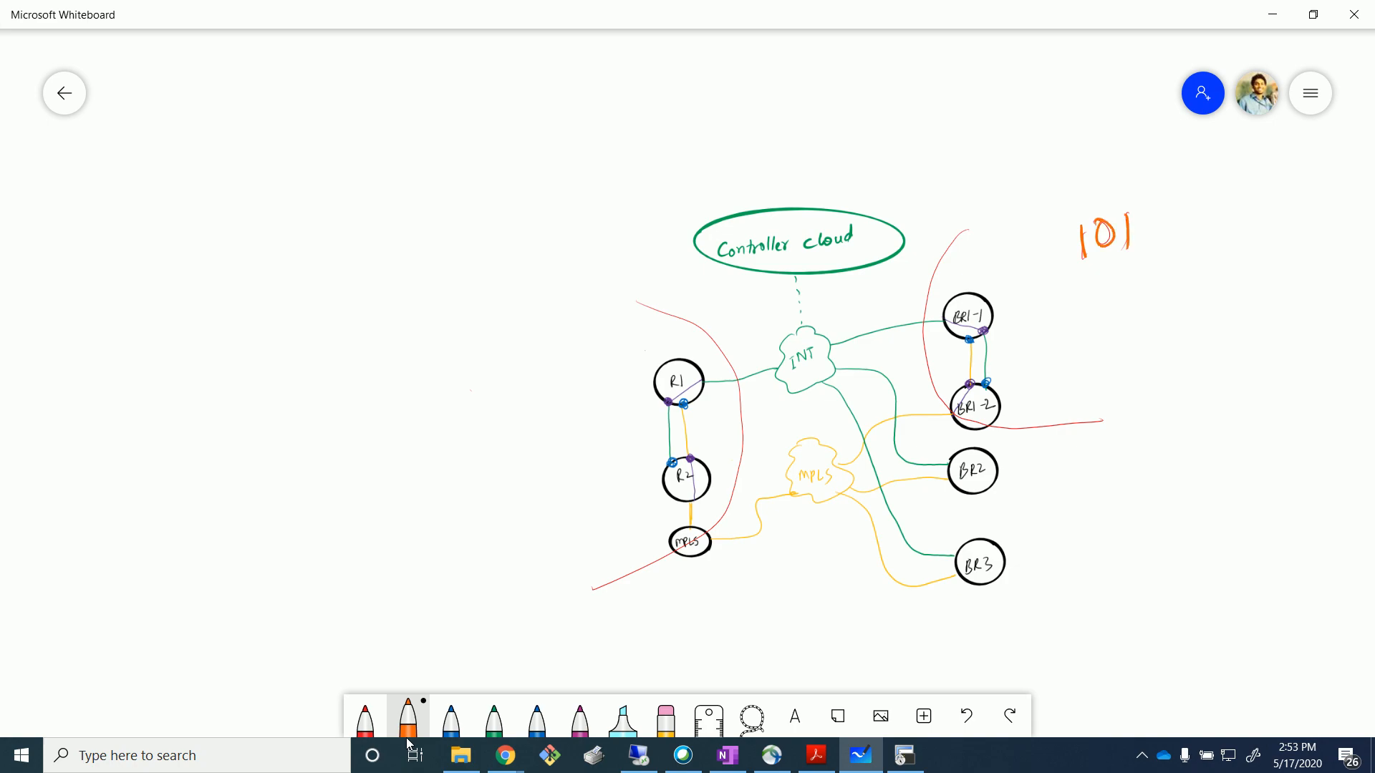
{"action": "left_click_drag", "start_coordinate": [463, 388], "coordinate": [459, 412]}
{"action": "mouse_move", "coordinate": [477, 377]}
{"action": "left_mouse_down"}
{"action": "mouse_move", "coordinate": [472, 409]}
{"action": "mouse_move", "coordinate": [483, 391]}
{"action": "left_mouse_up"}
{"action": "mouse_move", "coordinate": [511, 379]}
{"action": "left_mouse_down"}
{"action": "mouse_move", "coordinate": [504, 405]}
{"action": "mouse_move", "coordinate": [526, 415]}
{"action": "left_mouse_up"}
{"action": "mouse_move", "coordinate": [706, 380]}
{"action": "left_mouse_down"}
{"action": "mouse_move", "coordinate": [863, 307]}
{"action": "mouse_move", "coordinate": [934, 299]}
{"action": "left_mouse_up"}
{"action": "left_click_drag", "start_coordinate": [700, 374], "coordinate": [935, 313]}
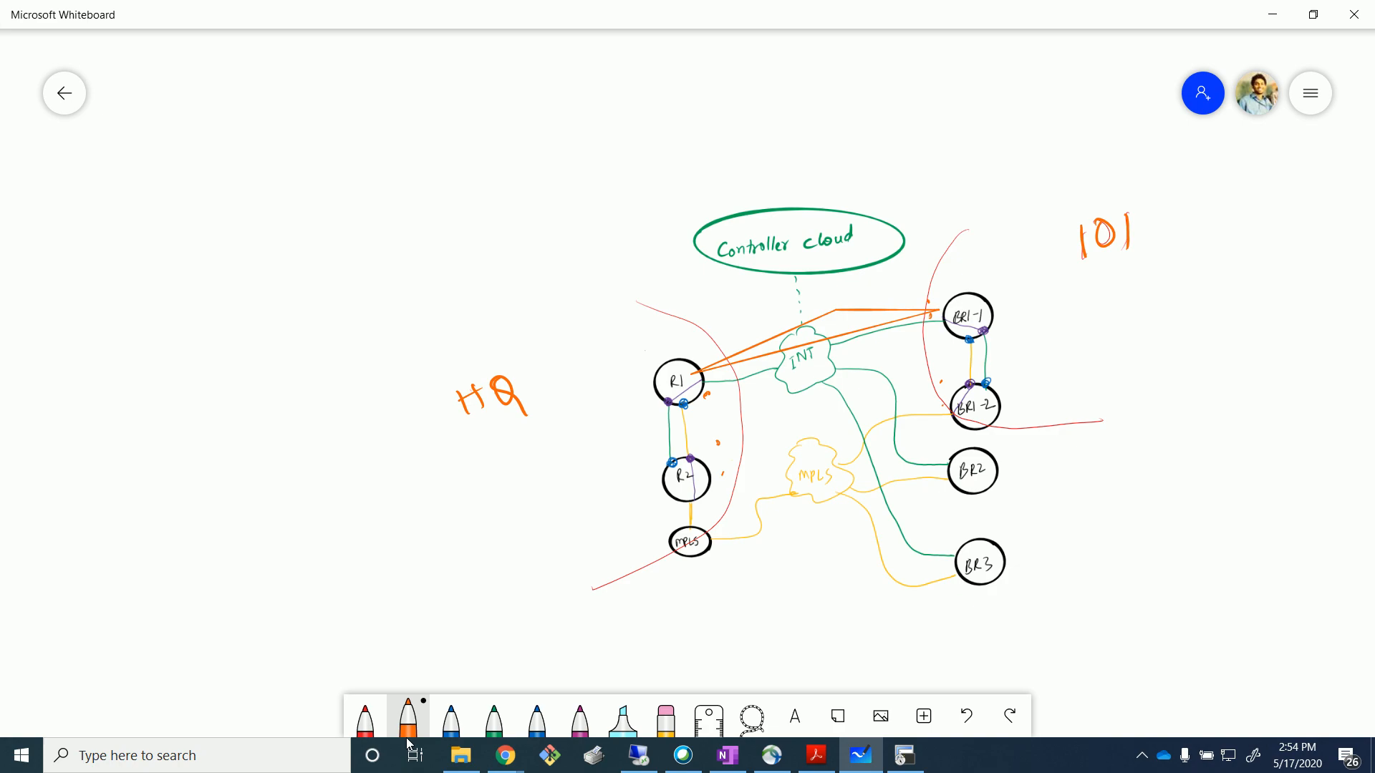
Write R1-MPLS linked by a dashed line to INT-BR-1 at the upper left.
{"action": "left_click_drag", "start_coordinate": [41, 222], "coordinate": [40, 242]}
{"action": "left_click_drag", "start_coordinate": [39, 219], "coordinate": [58, 239]}
{"action": "left_click_drag", "start_coordinate": [66, 230], "coordinate": [104, 233]}
{"action": "mouse_move", "coordinate": [112, 215]}
{"action": "left_mouse_down"}
{"action": "mouse_move", "coordinate": [109, 234]}
{"action": "mouse_move", "coordinate": [117, 223]}
{"action": "left_mouse_up"}
{"action": "mouse_move", "coordinate": [126, 211]}
{"action": "left_mouse_down"}
{"action": "mouse_move", "coordinate": [132, 233]}
{"action": "mouse_move", "coordinate": [205, 211]}
{"action": "left_mouse_up"}
{"action": "left_click_drag", "start_coordinate": [235, 204], "coordinate": [245, 199]}
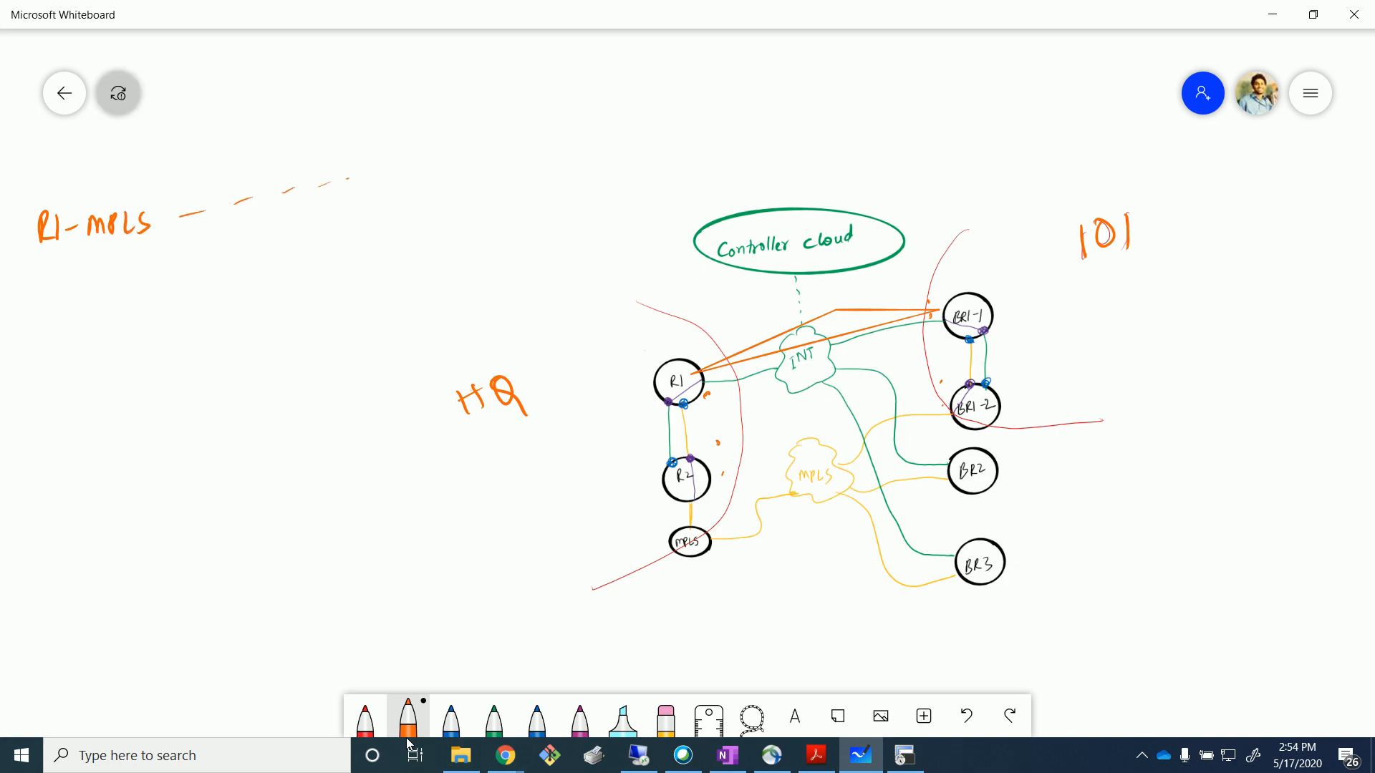
{"action": "left_click_drag", "start_coordinate": [398, 154], "coordinate": [395, 175]}
{"action": "mouse_move", "coordinate": [404, 170]}
{"action": "left_mouse_down"}
{"action": "mouse_move", "coordinate": [408, 154]}
{"action": "mouse_move", "coordinate": [477, 141]}
{"action": "left_mouse_up"}
{"action": "left_click_drag", "start_coordinate": [477, 123], "coordinate": [492, 147]}
{"action": "mouse_move", "coordinate": [488, 118]}
{"action": "left_mouse_down"}
{"action": "mouse_move", "coordinate": [496, 141]}
{"action": "mouse_move", "coordinate": [517, 126]}
{"action": "left_mouse_up"}
{"action": "left_click_drag", "start_coordinate": [522, 107], "coordinate": [530, 132]}
Circle MPLS and INT, underline both notes and label each TLOC.
{"action": "mouse_move", "coordinate": [125, 172]}
{"action": "left_mouse_down"}
{"action": "mouse_move", "coordinate": [90, 187]}
{"action": "mouse_move", "coordinate": [120, 169]}
{"action": "left_mouse_up"}
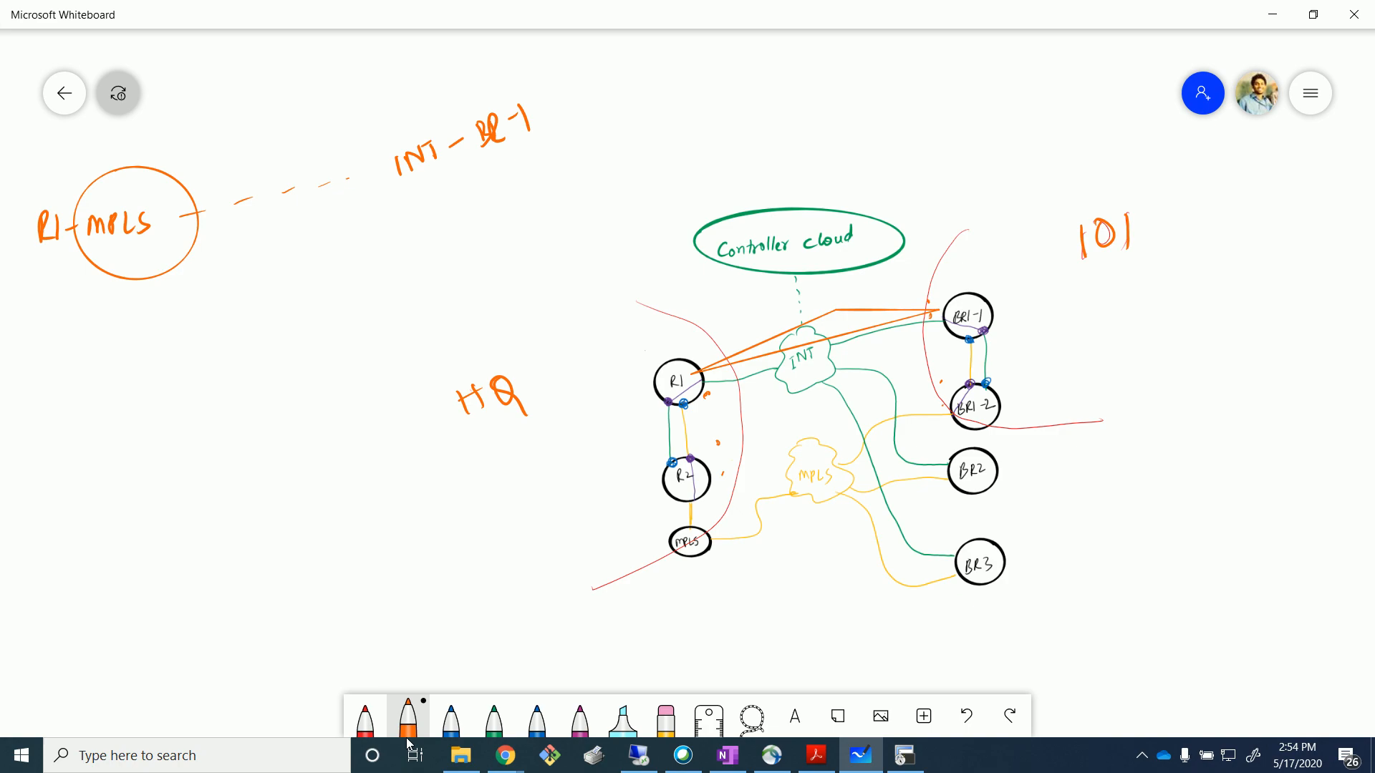
{"action": "mouse_move", "coordinate": [401, 112]}
{"action": "left_mouse_down"}
{"action": "mouse_move", "coordinate": [390, 212]}
{"action": "mouse_move", "coordinate": [402, 111]}
{"action": "left_mouse_up"}
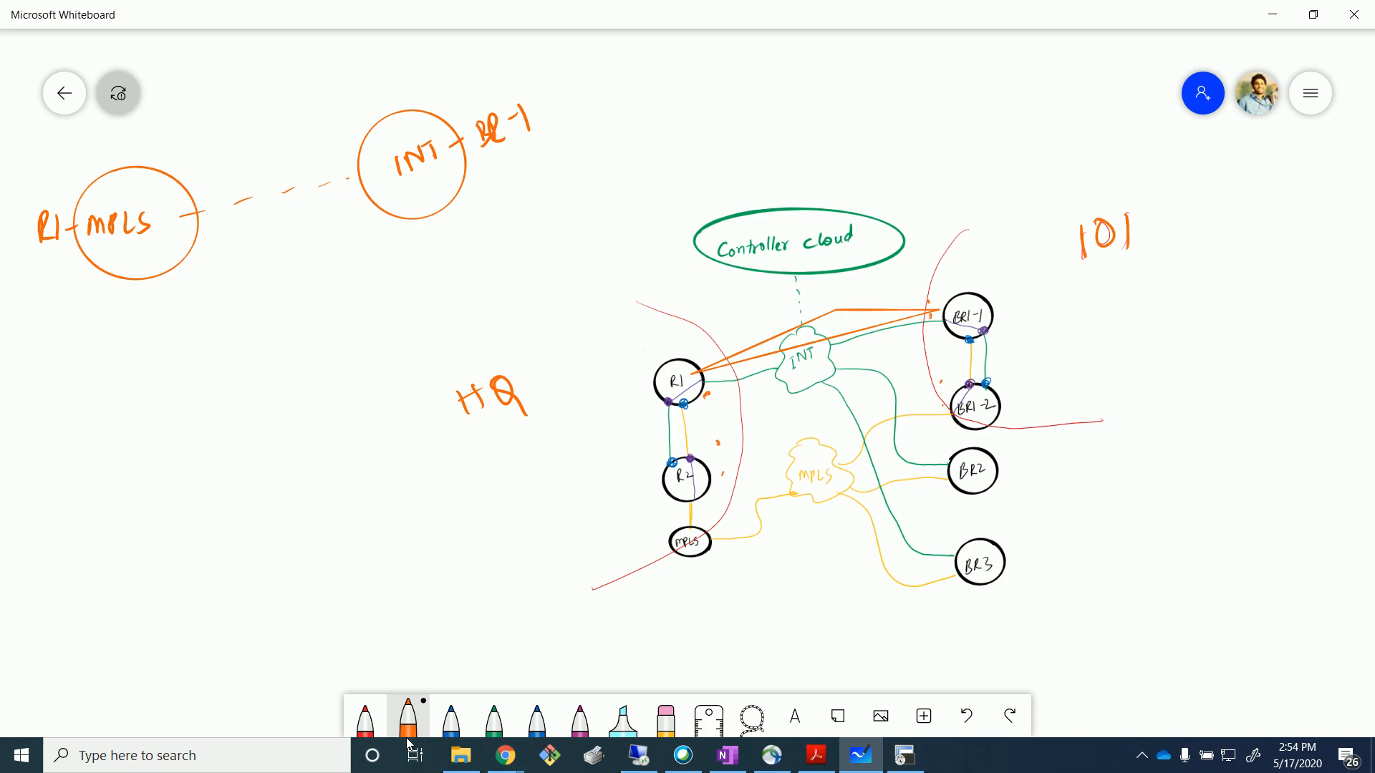
{"action": "left_click_drag", "start_coordinate": [38, 286], "coordinate": [146, 250]}
{"action": "mouse_move", "coordinate": [65, 306]}
{"action": "left_mouse_down"}
{"action": "mouse_move", "coordinate": [68, 328]}
{"action": "mouse_move", "coordinate": [72, 305]}
{"action": "mouse_move", "coordinate": [98, 320]}
{"action": "left_mouse_up"}
{"action": "left_click_drag", "start_coordinate": [101, 304], "coordinate": [112, 294]}
{"action": "left_click_drag", "start_coordinate": [129, 288], "coordinate": [133, 306]}
{"action": "mouse_move", "coordinate": [452, 179]}
{"action": "left_mouse_down"}
{"action": "mouse_move", "coordinate": [533, 145]}
{"action": "mouse_move", "coordinate": [501, 194]}
{"action": "left_mouse_up"}
{"action": "left_click_drag", "start_coordinate": [489, 184], "coordinate": [533, 184]}
{"action": "left_click_drag", "start_coordinate": [542, 164], "coordinate": [571, 176]}
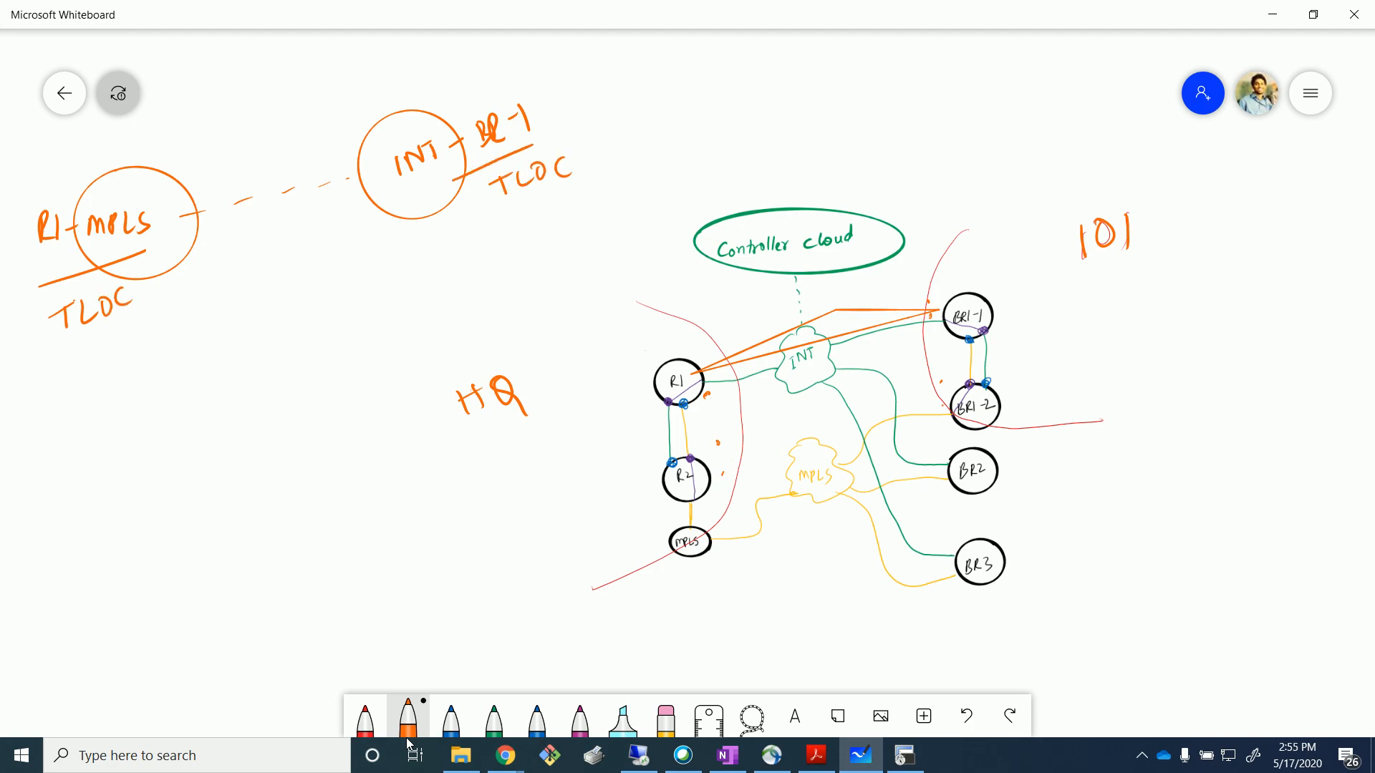
Add a dashed curve from R1-MPLS to a circled MPLS BR-1 note and double-underline INT.
{"action": "left_click_drag", "start_coordinate": [215, 237], "coordinate": [246, 268]}
{"action": "left_click_drag", "start_coordinate": [262, 281], "coordinate": [278, 281]}
{"action": "left_click_drag", "start_coordinate": [295, 283], "coordinate": [352, 273]}
{"action": "mouse_move", "coordinate": [373, 271]}
{"action": "left_mouse_down"}
{"action": "mouse_move", "coordinate": [391, 265]}
{"action": "mouse_move", "coordinate": [428, 321]}
{"action": "mouse_move", "coordinate": [441, 231]}
{"action": "left_mouse_up"}
{"action": "mouse_move", "coordinate": [410, 292]}
{"action": "left_mouse_down"}
{"action": "mouse_move", "coordinate": [417, 276]}
{"action": "mouse_move", "coordinate": [433, 287]}
{"action": "mouse_move", "coordinate": [433, 265]}
{"action": "left_mouse_up"}
{"action": "left_click_drag", "start_coordinate": [446, 263], "coordinate": [459, 278]}
{"action": "left_click_drag", "start_coordinate": [527, 242], "coordinate": [546, 230]}
{"action": "left_click_drag", "start_coordinate": [545, 217], "coordinate": [546, 246]}
{"action": "mouse_move", "coordinate": [559, 214]}
{"action": "left_mouse_down"}
{"action": "mouse_move", "coordinate": [558, 236]}
{"action": "mouse_move", "coordinate": [574, 229]}
{"action": "left_mouse_up"}
{"action": "left_click_drag", "start_coordinate": [576, 209], "coordinate": [593, 218]}
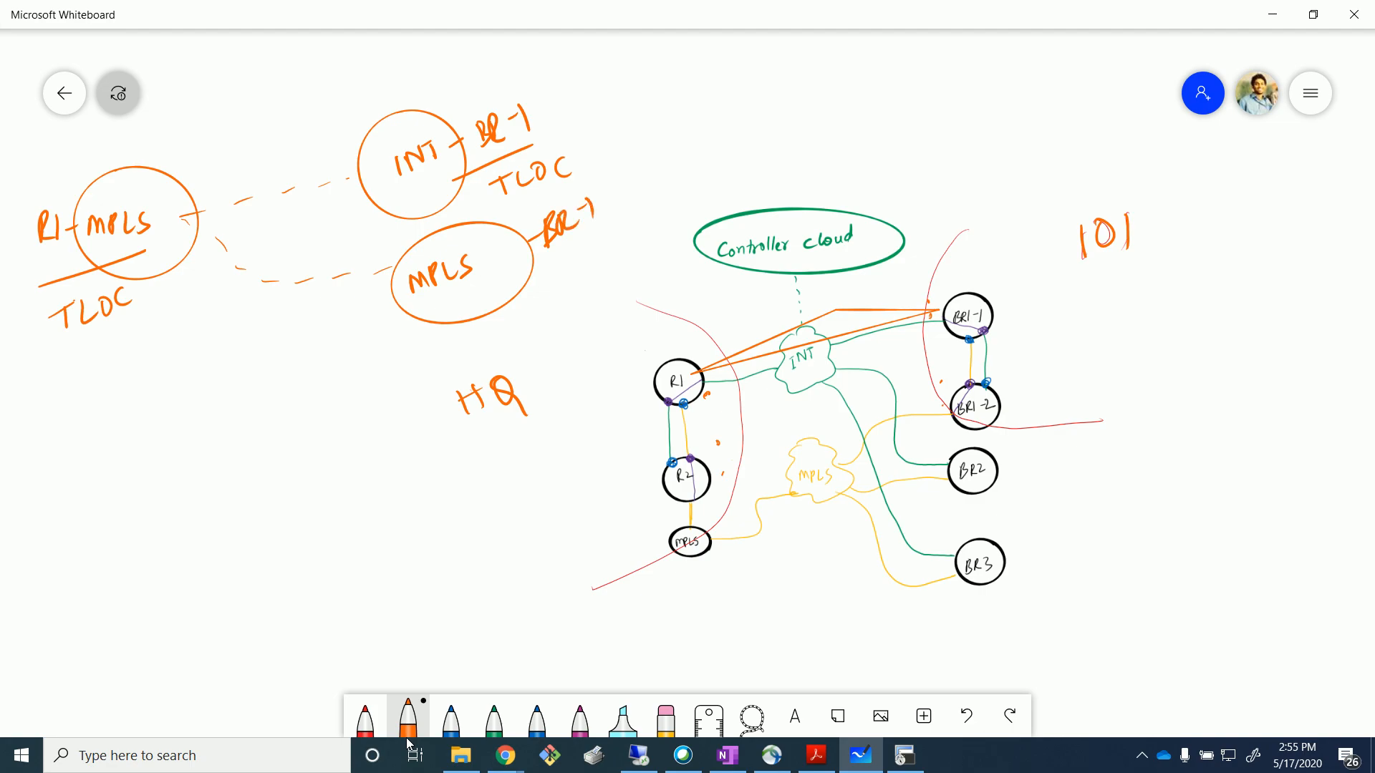
{"action": "left_click_drag", "start_coordinate": [397, 184], "coordinate": [453, 170]}
{"action": "left_click_drag", "start_coordinate": [398, 196], "coordinate": [447, 183]}
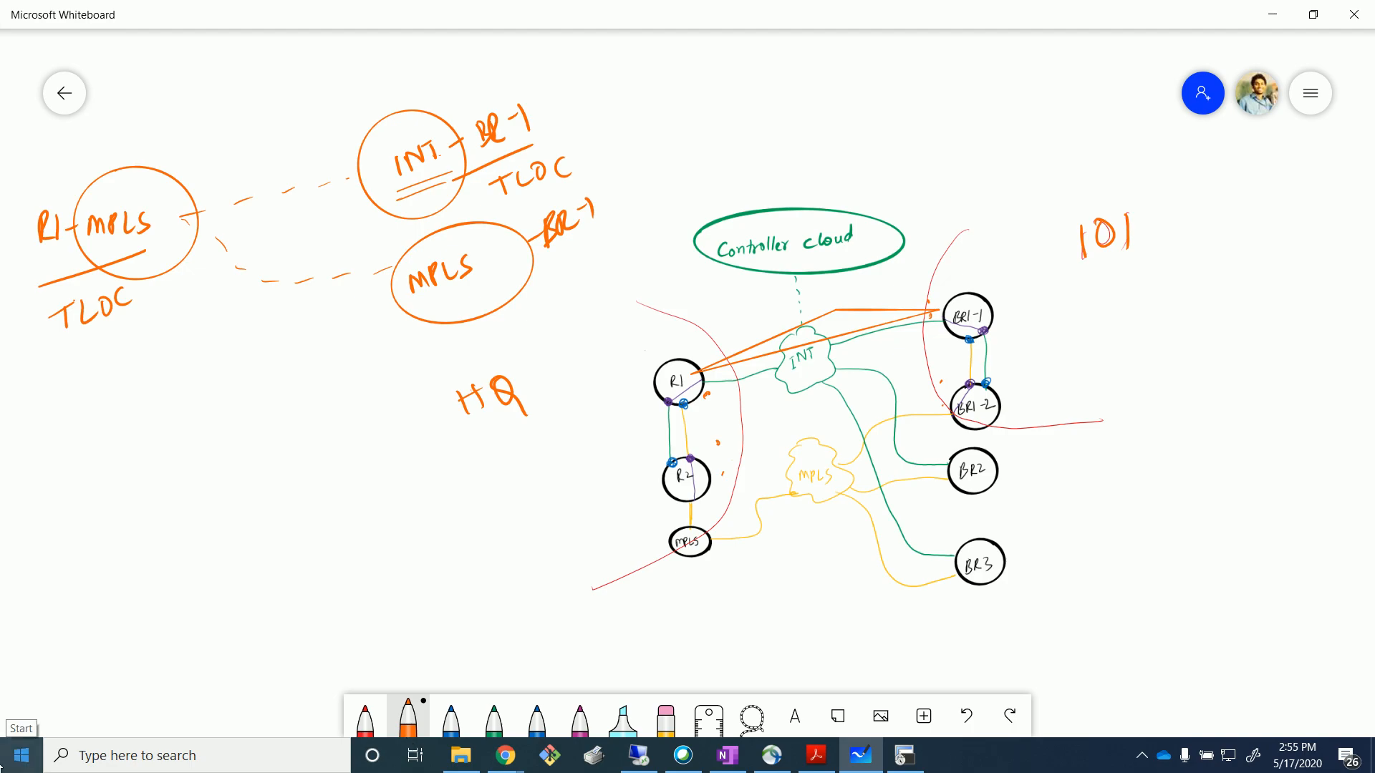
Highlight the R1-MPLS to MPLS BR-1 path in cyan.
{"action": "left_click_drag", "start_coordinate": [571, 640], "coordinate": [594, 667]}
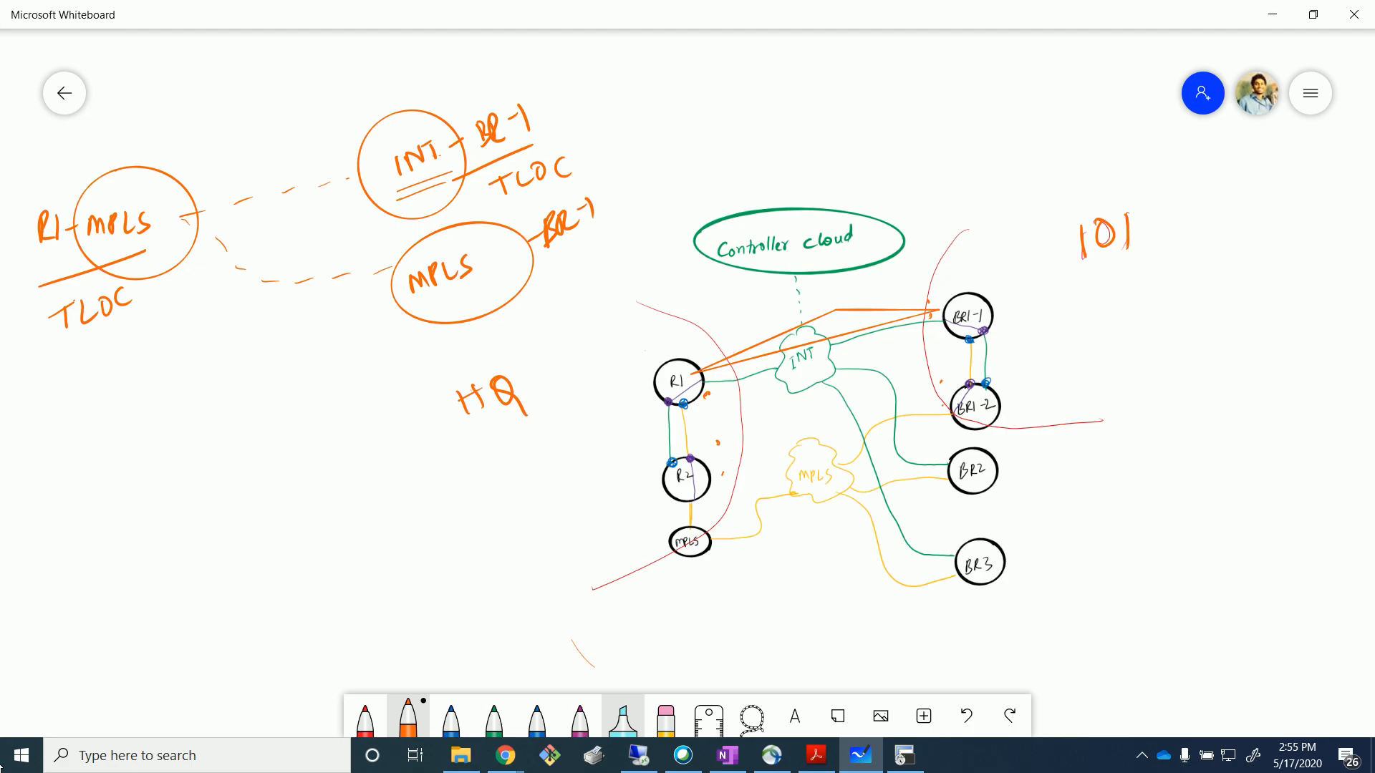
{"action": "left_click", "coordinate": [623, 720]}
{"action": "mouse_move", "coordinate": [27, 229]}
{"action": "left_mouse_down"}
{"action": "mouse_move", "coordinate": [192, 216]}
{"action": "mouse_move", "coordinate": [343, 292]}
{"action": "mouse_move", "coordinate": [565, 223]}
{"action": "left_mouse_up"}
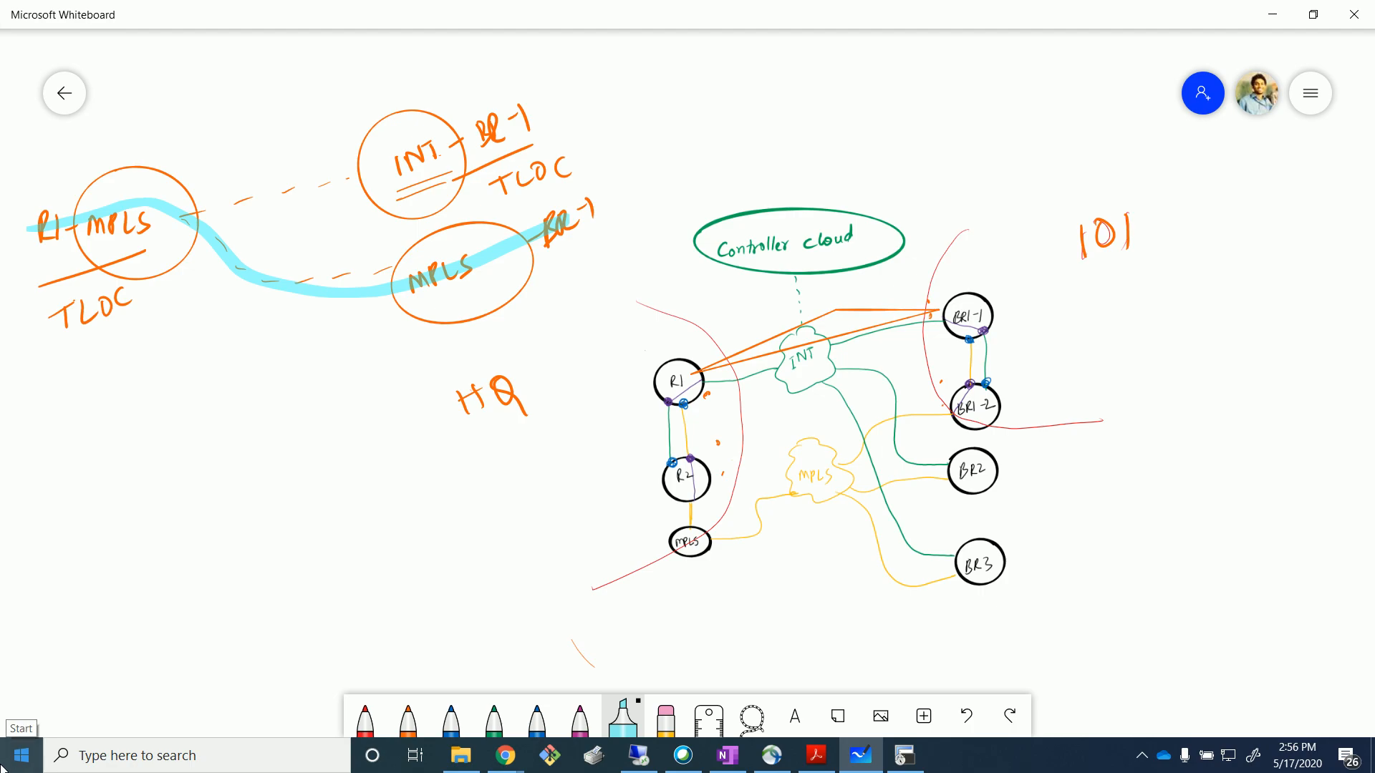
Lasso the R1, R2 and MPLS nodes, then bring up BR3's OMP received routes in vManage.
{"action": "key", "text": "alt+Tab"}
{"action": "left_click_drag", "start_coordinate": [599, 608], "coordinate": [749, 595]}
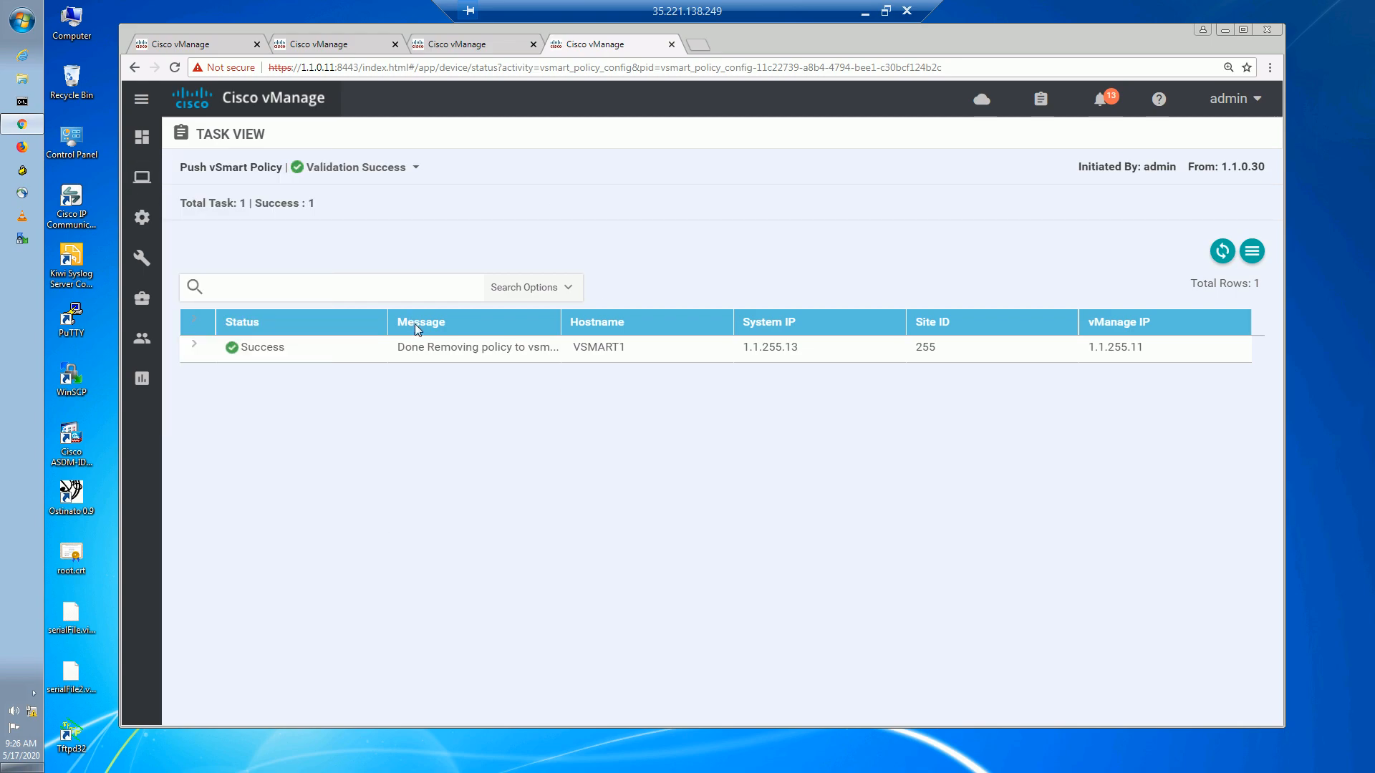
{"action": "left_click", "coordinate": [504, 51]}
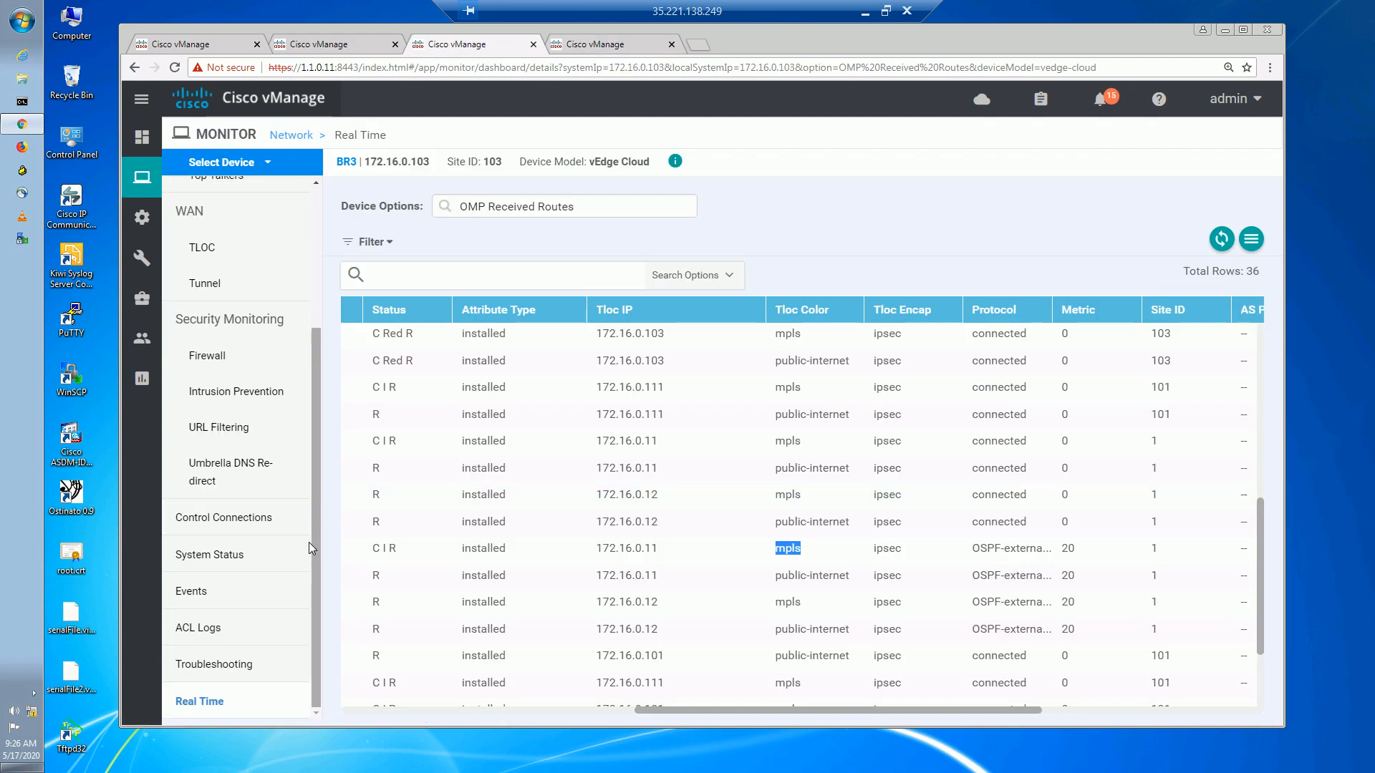
Rerun the BR3 flow simulation showing eight IPSec next hops, then go to Configuration > Templates.
{"action": "left_click", "coordinate": [348, 46]}
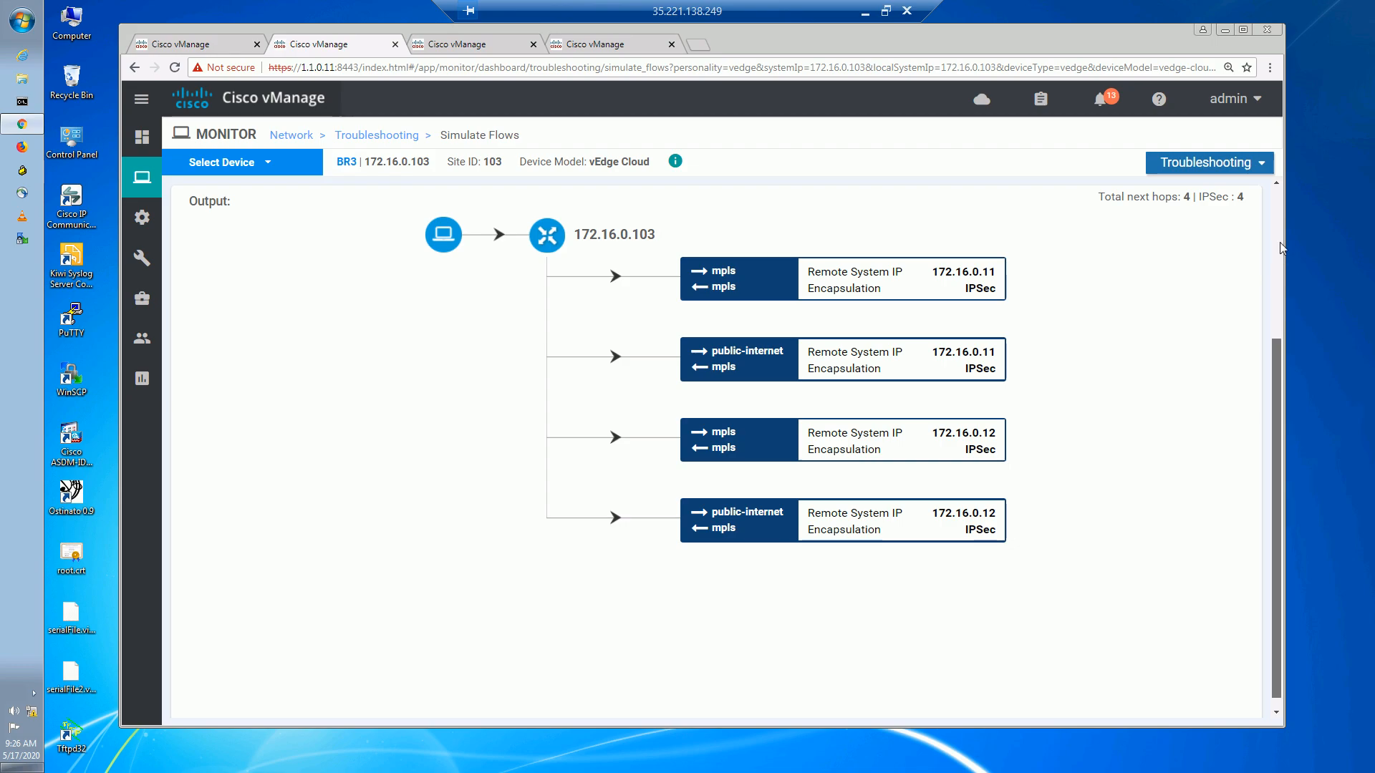
{"action": "scroll", "coordinate": [1281, 264], "scroll_direction": "up", "scroll_amount": 5}
{"action": "left_click", "coordinate": [1174, 374]}
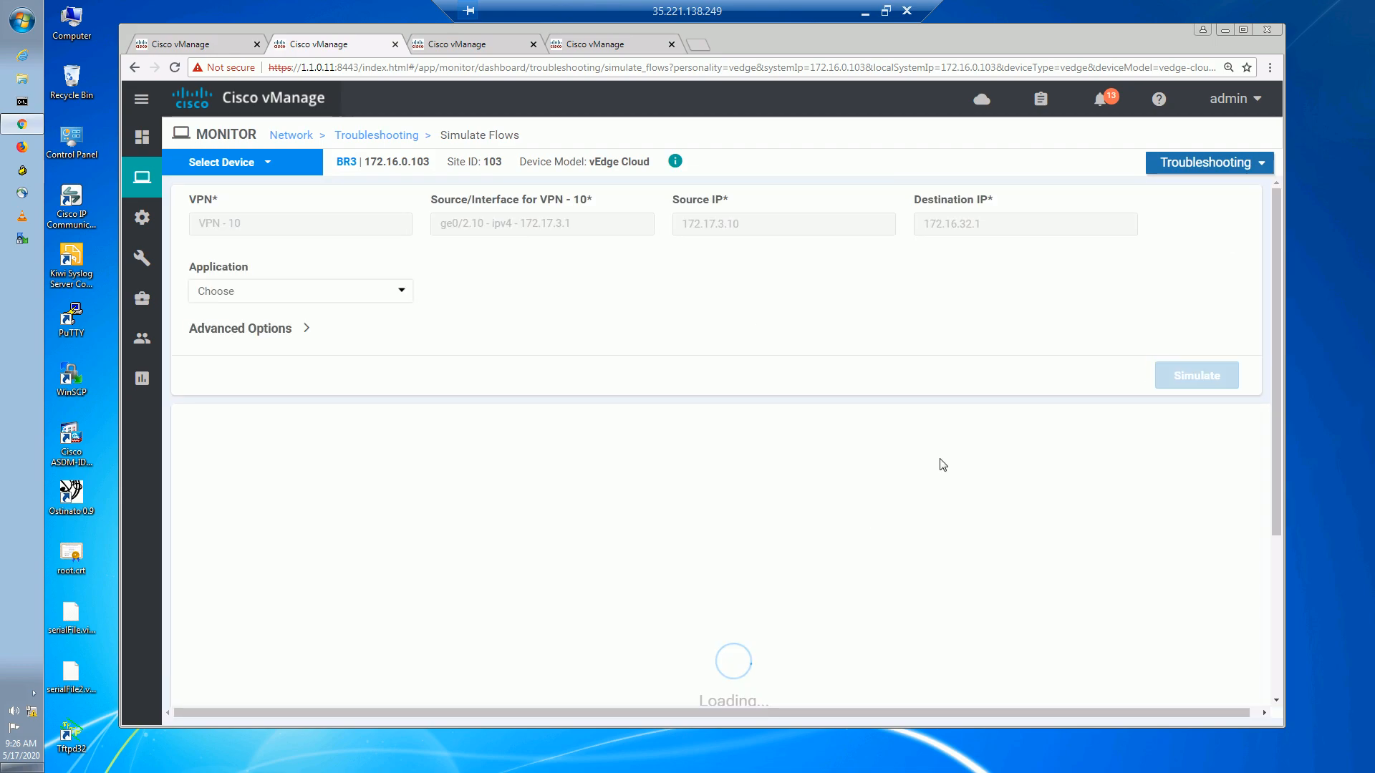
{"action": "scroll", "coordinate": [1275, 302], "scroll_direction": "down", "scroll_amount": 5}
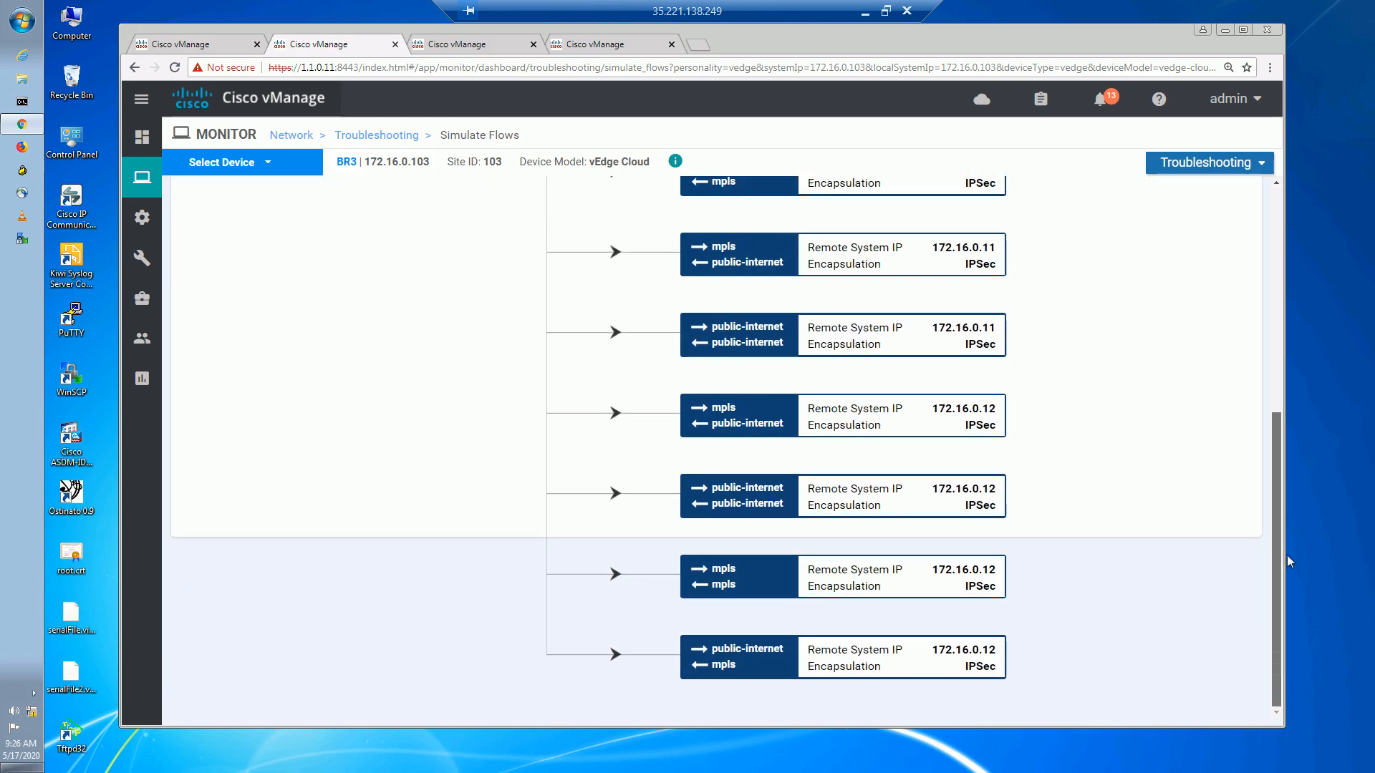
{"action": "scroll", "coordinate": [503, 347], "scroll_direction": "up", "scroll_amount": 5}
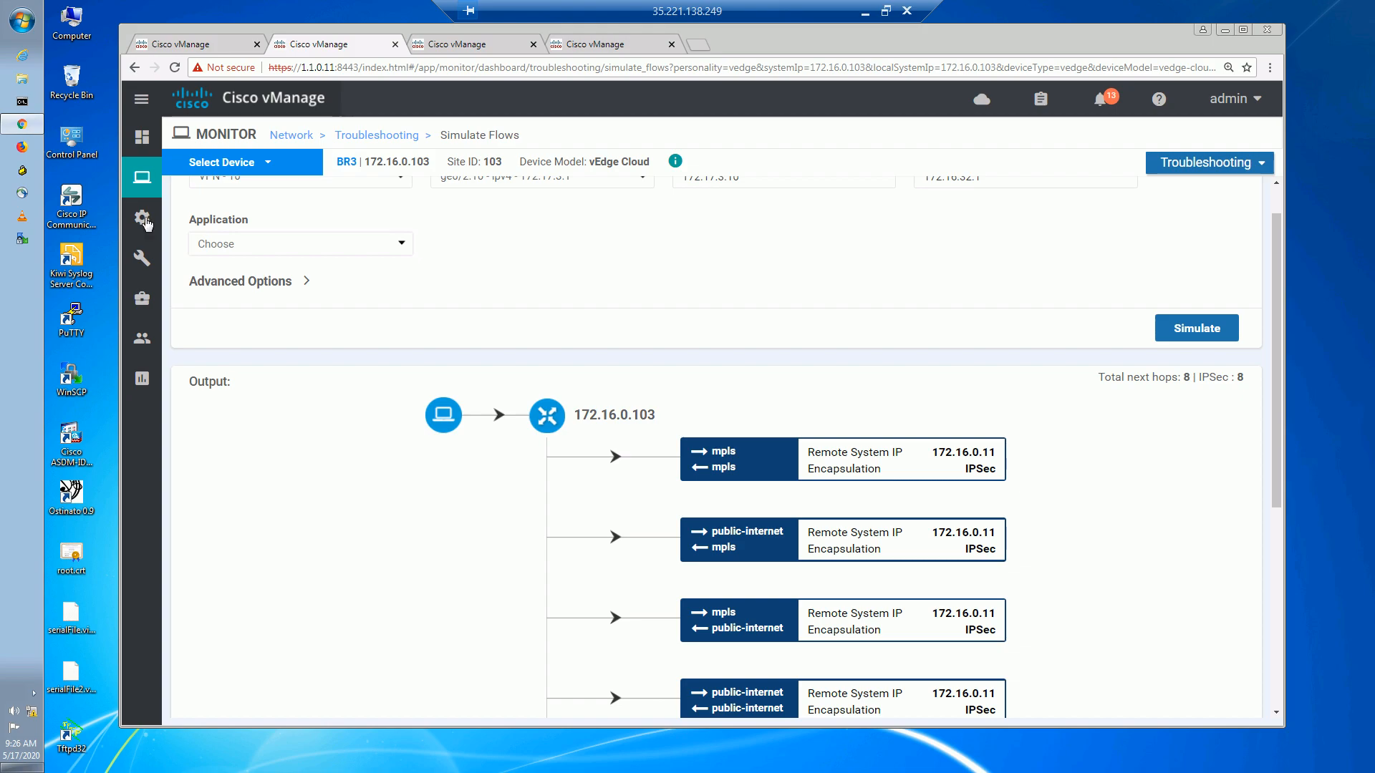
{"action": "mouse_move", "coordinate": [146, 223]}
{"action": "left_click", "coordinate": [191, 378]}
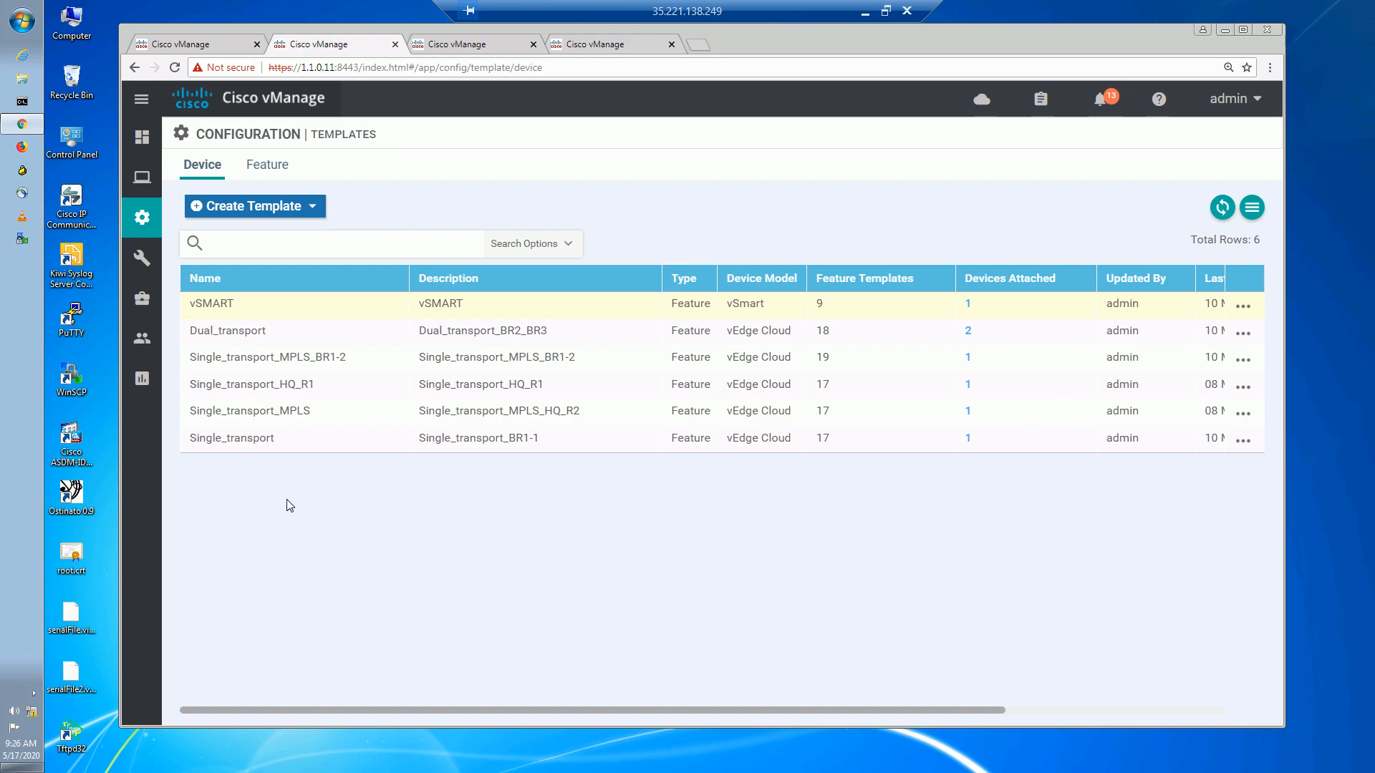
Filter the feature templates by INET and open vedge_INET for editing.
{"action": "left_click", "coordinate": [267, 168]}
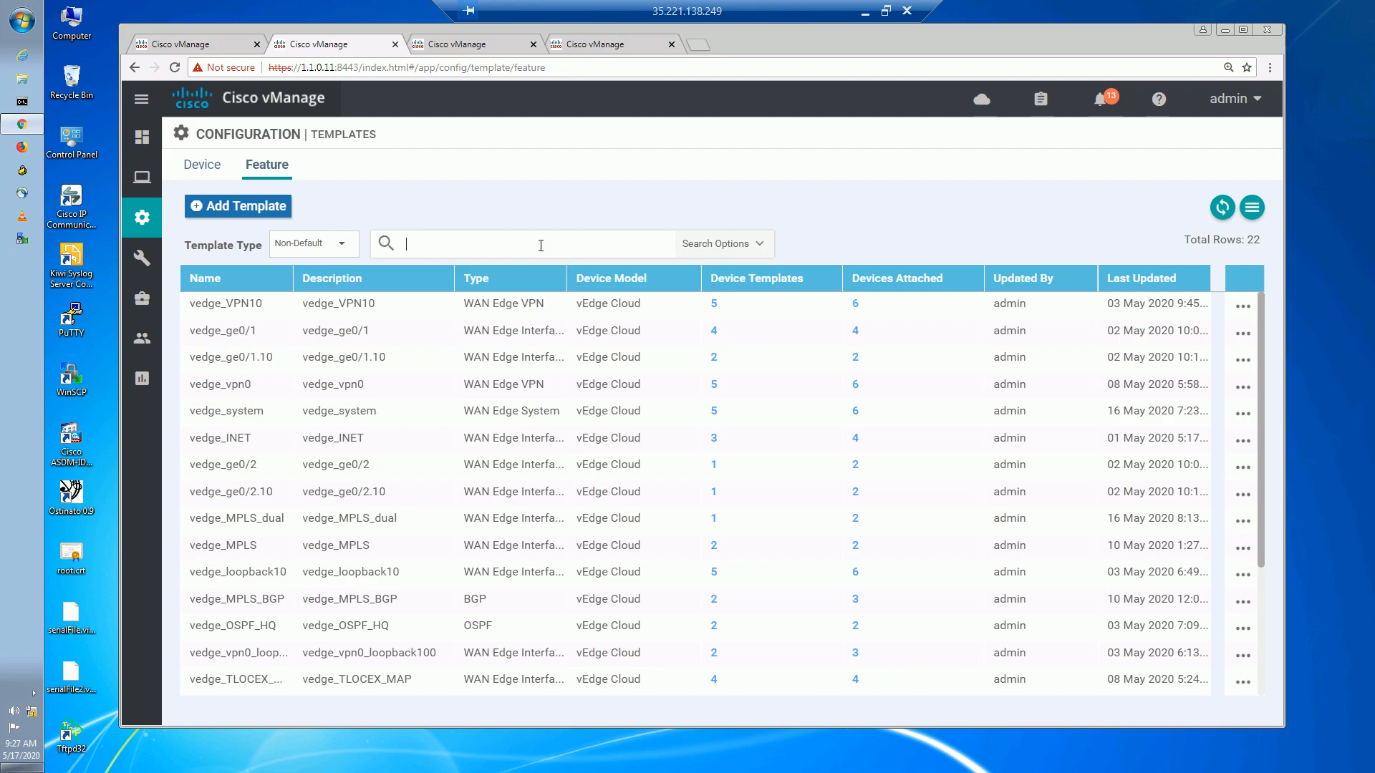
{"action": "type", "text": "INET"}
{"action": "key", "text": "Return"}
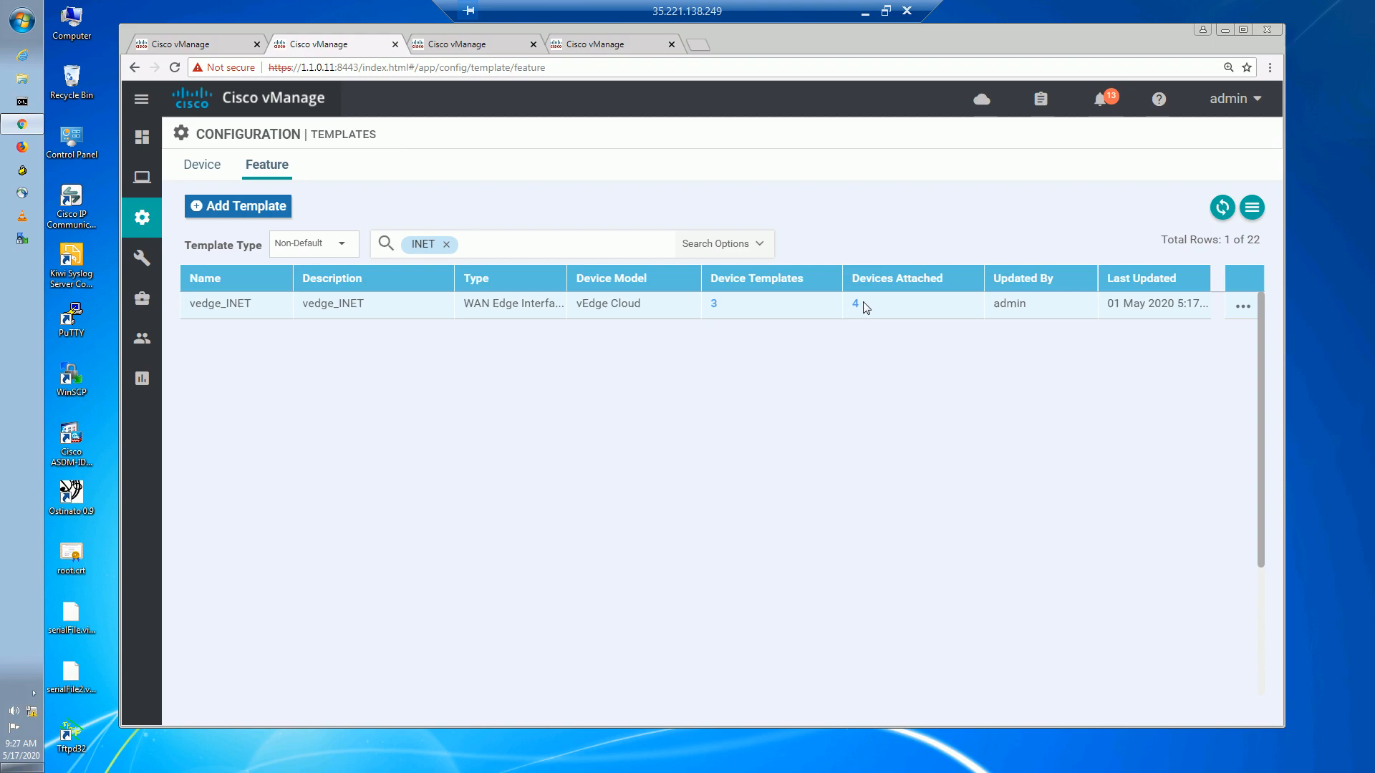
{"action": "left_click", "coordinate": [447, 249]}
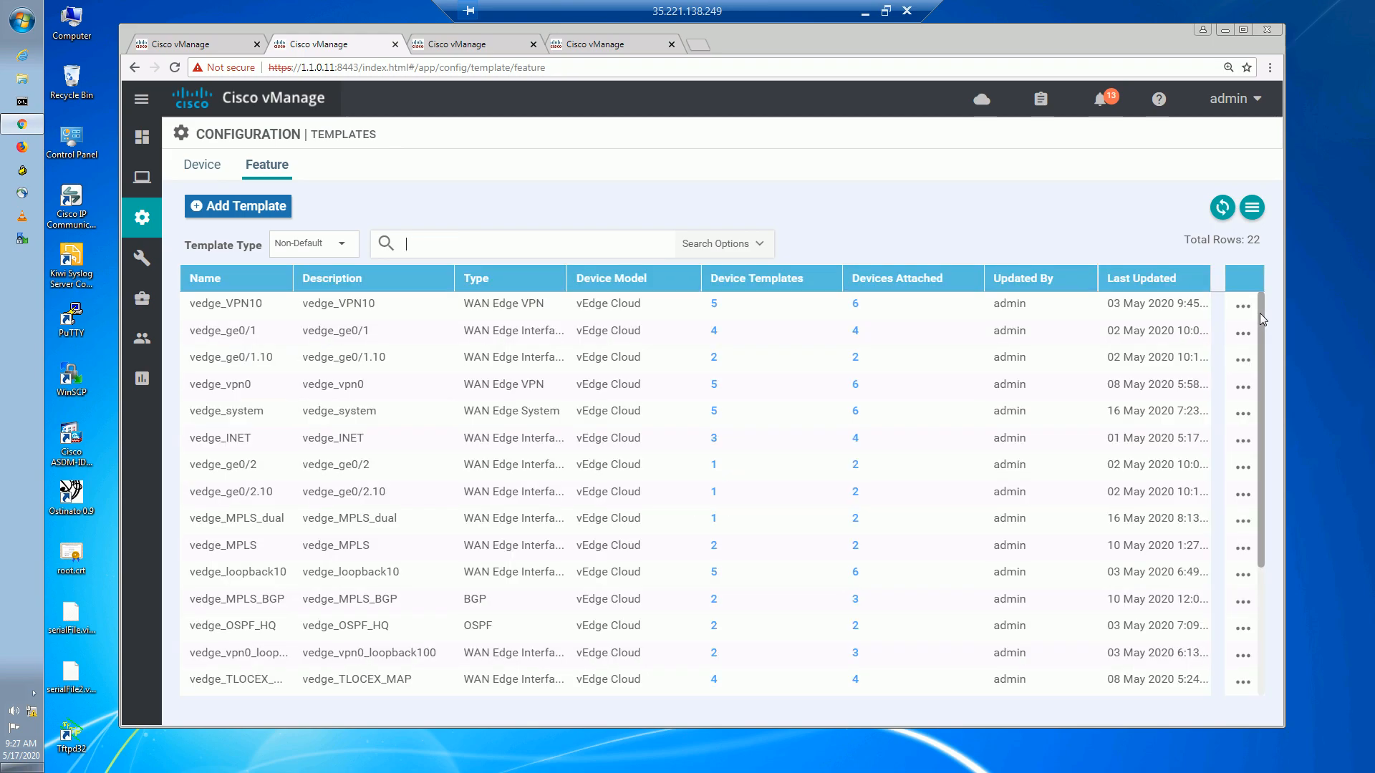
{"action": "left_click_drag", "start_coordinate": [368, 438], "coordinate": [301, 440]}
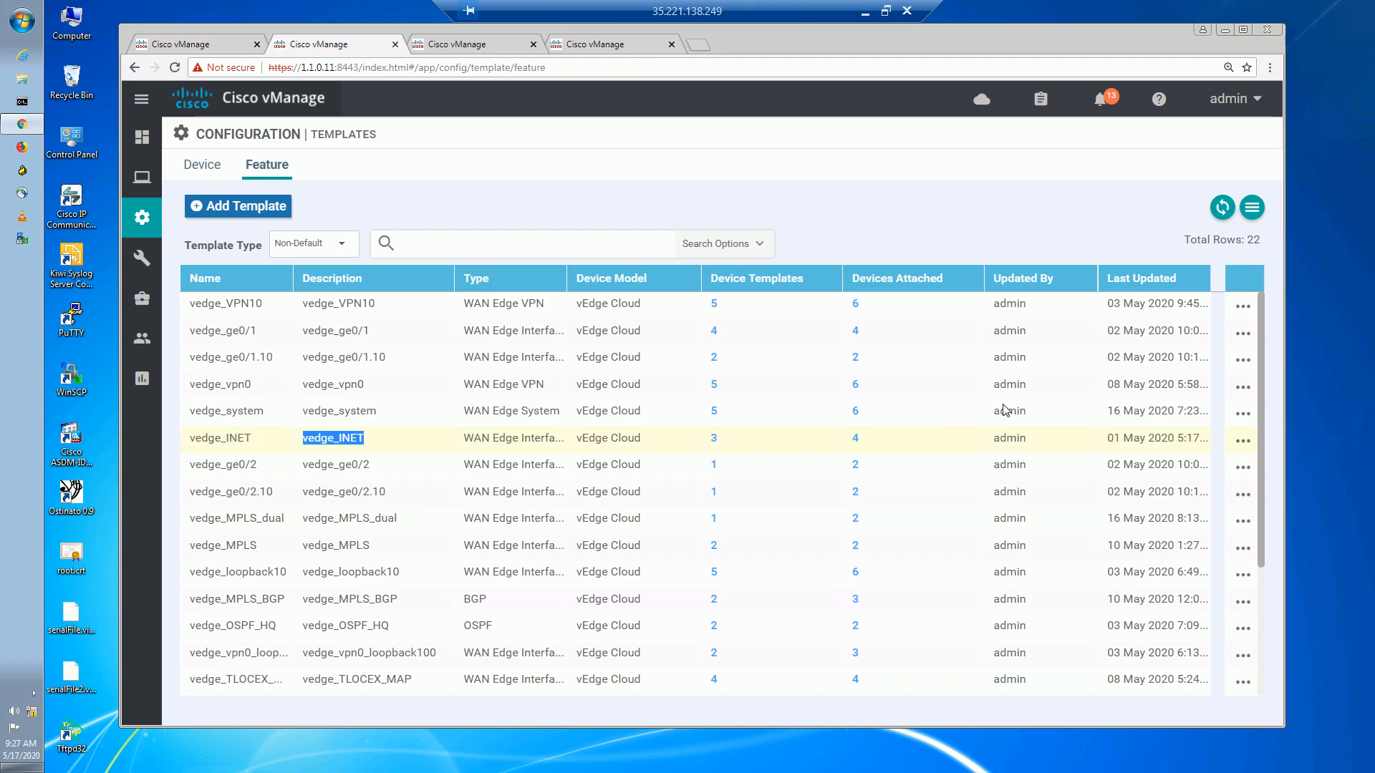
{"action": "left_click_drag", "start_coordinate": [1261, 414], "coordinate": [1283, 380]}
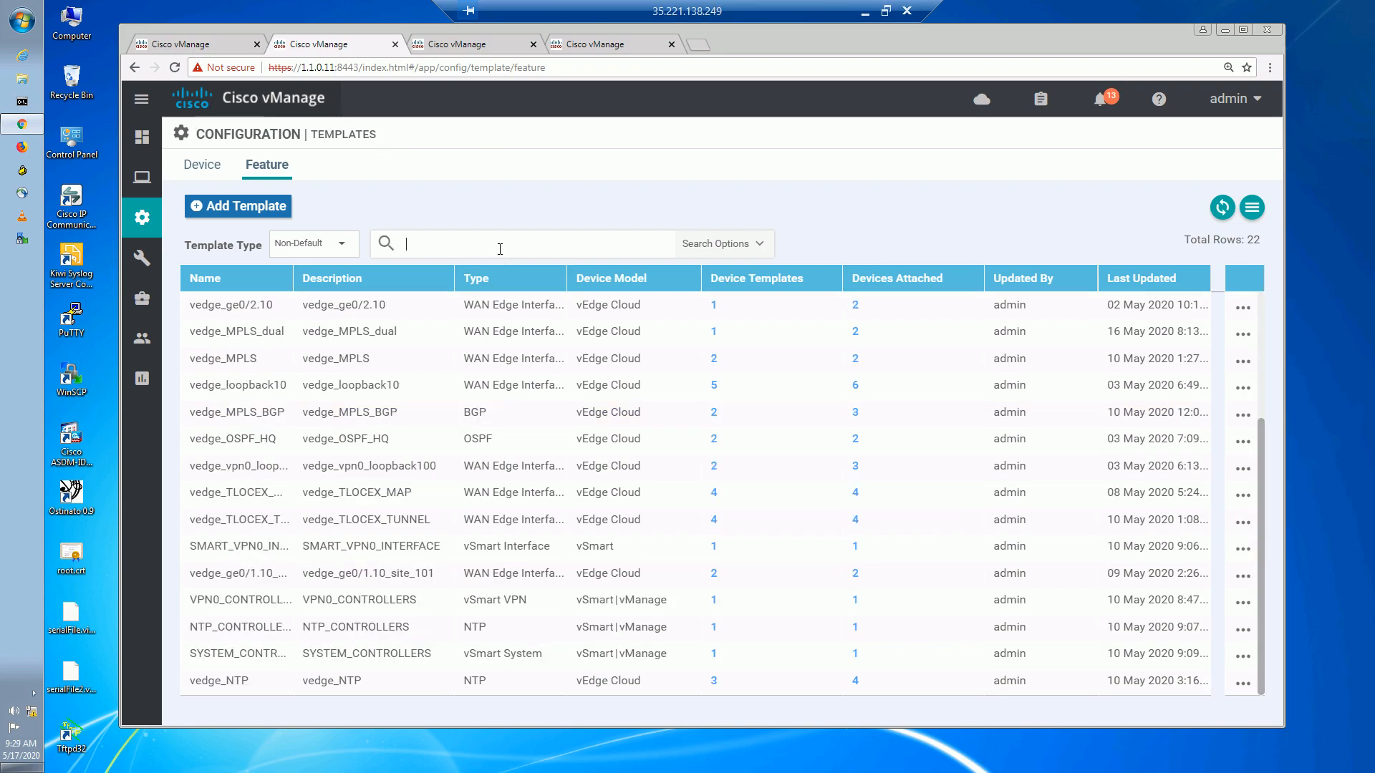
{"action": "type", "text": "INET"}
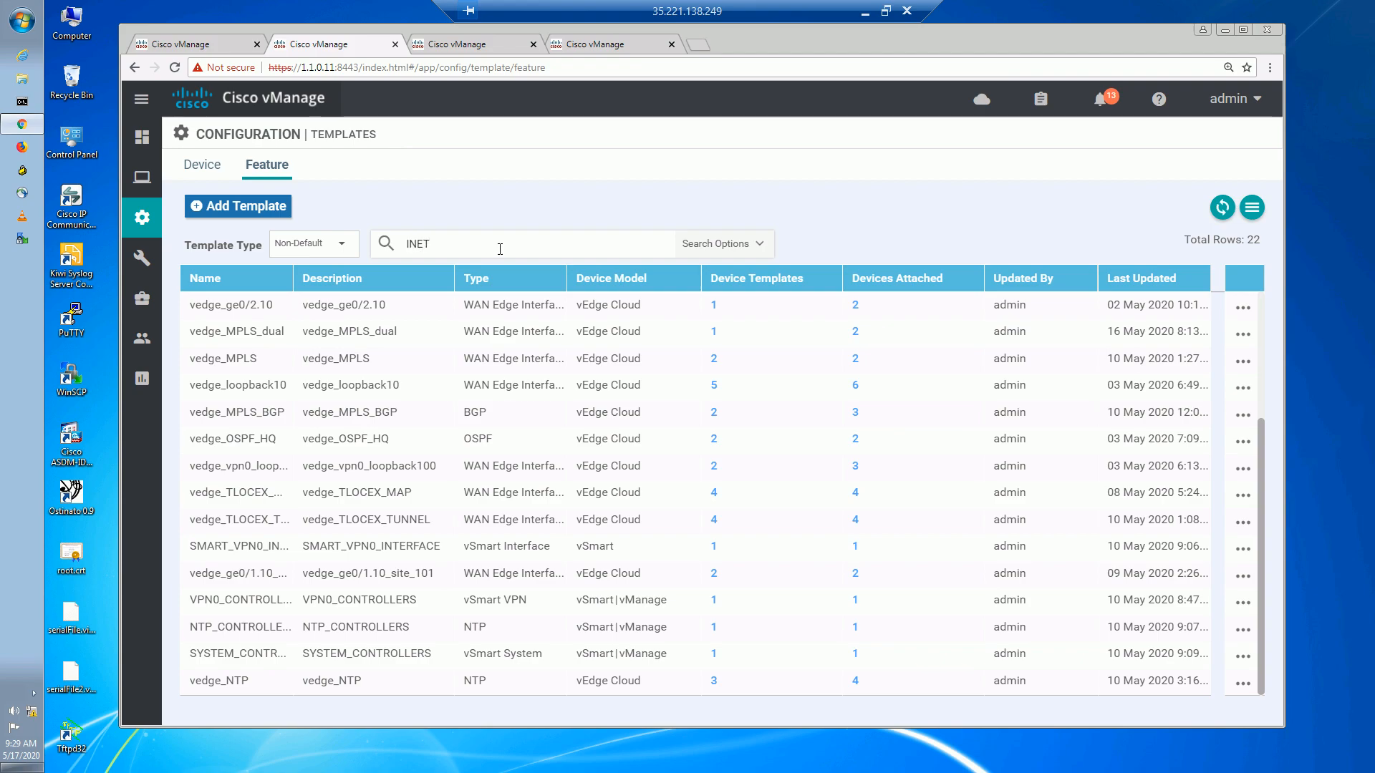
{"action": "key", "text": "Return"}
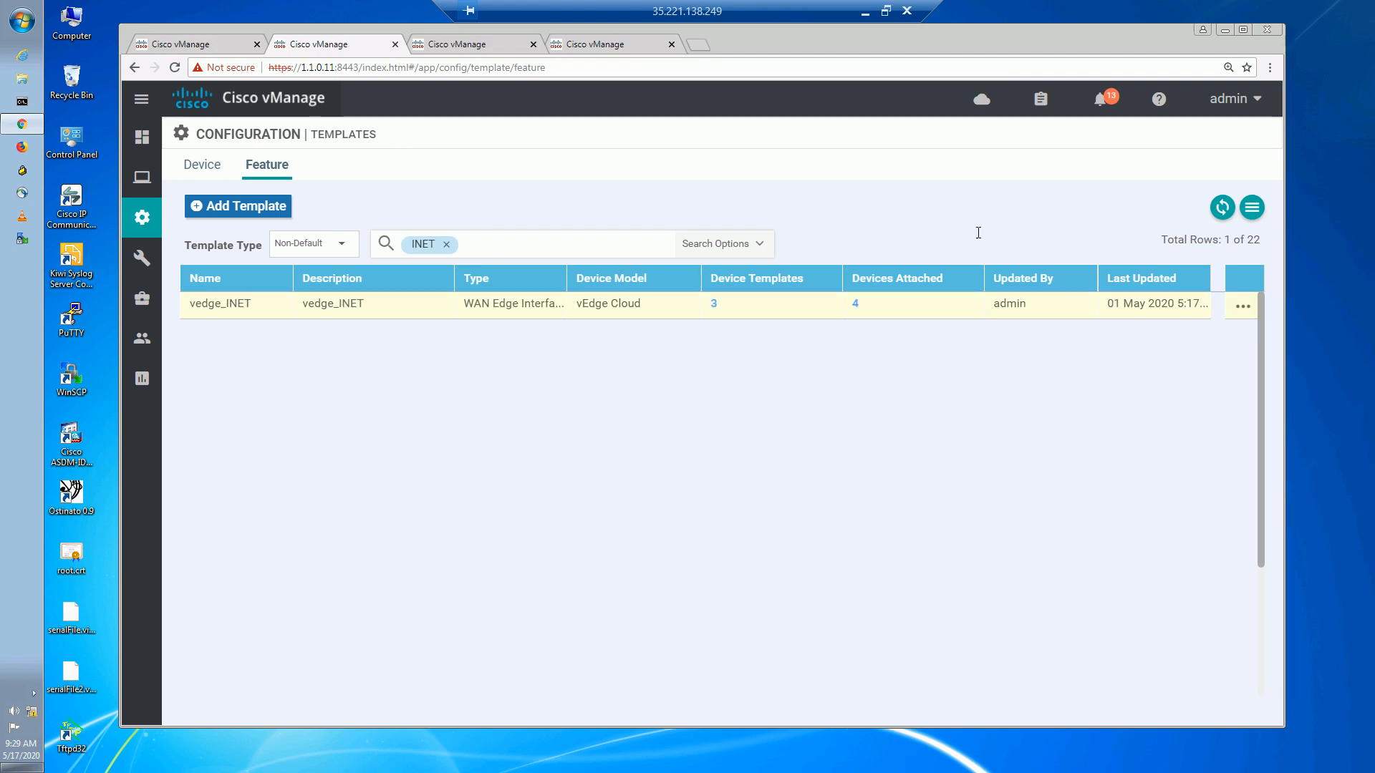
{"action": "left_click", "coordinate": [1243, 308]}
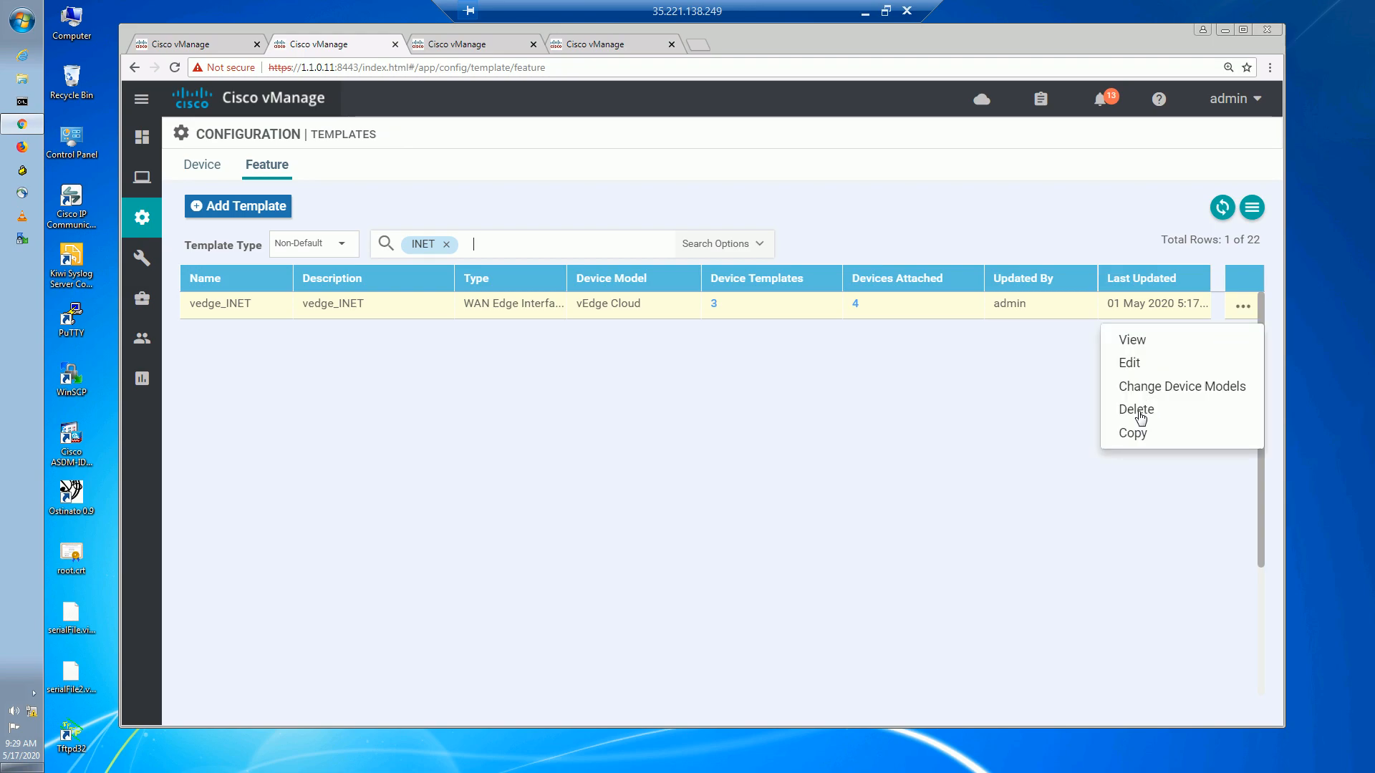
{"action": "left_click", "coordinate": [1143, 365]}
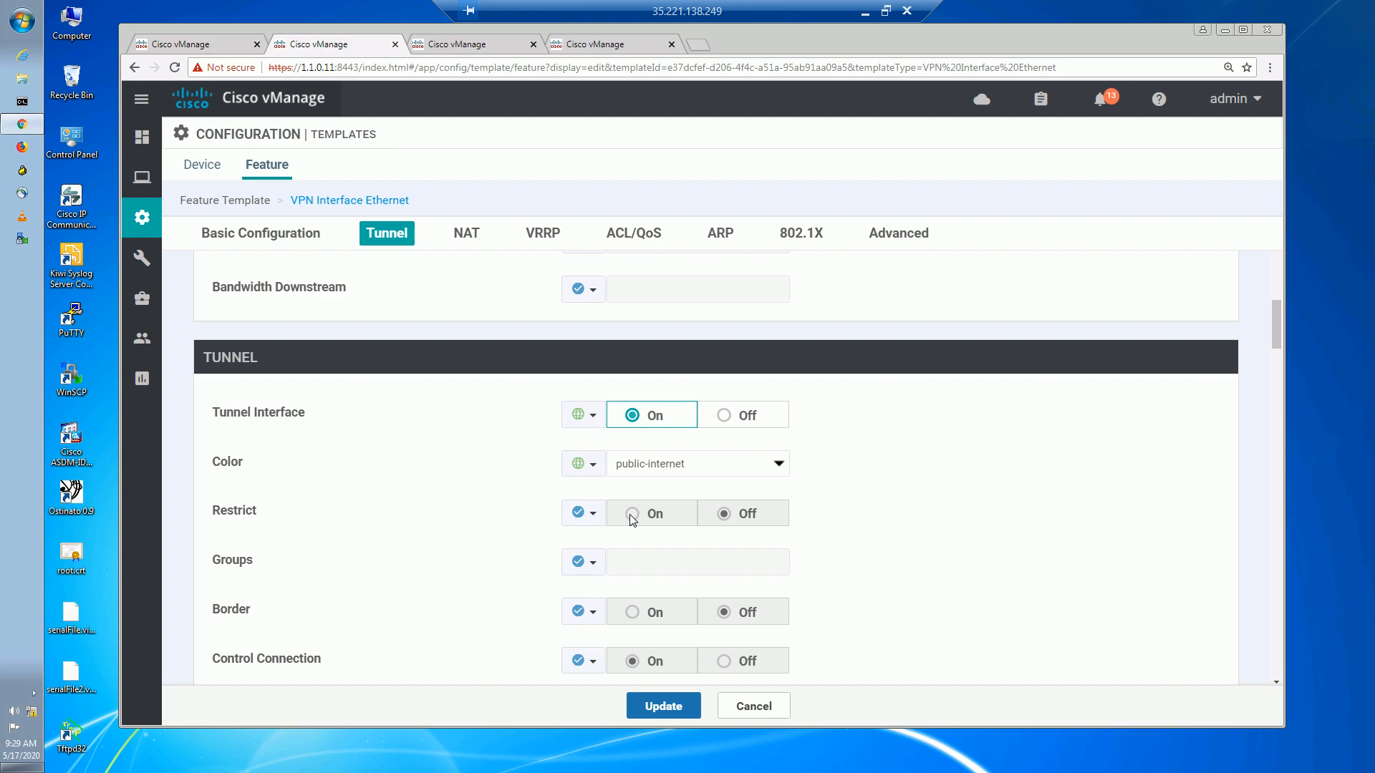
Set the public-internet tunnel's Restrict to Global On and update vedge_INET.
{"action": "left_click", "coordinate": [578, 512]}
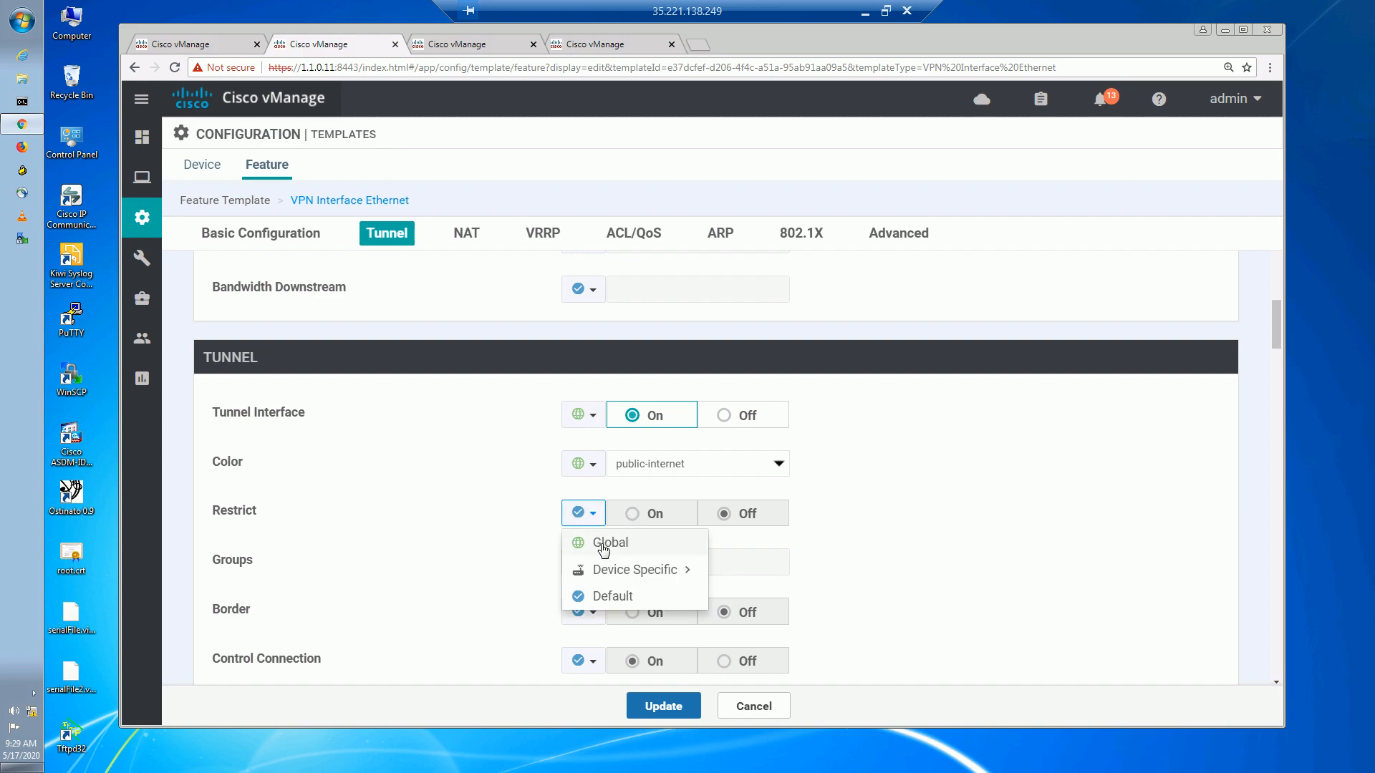
{"action": "left_click", "coordinate": [606, 544]}
{"action": "left_click", "coordinate": [645, 516]}
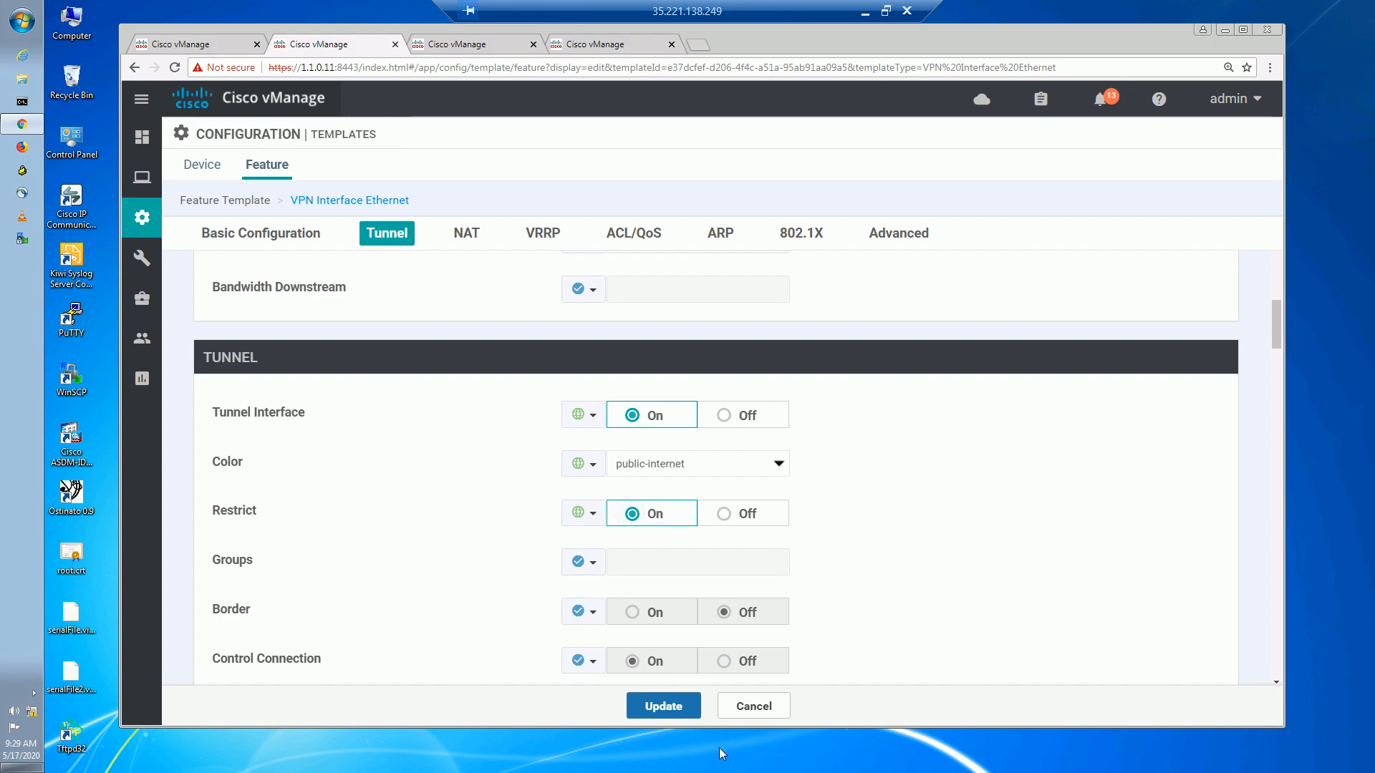
{"action": "left_click", "coordinate": [669, 707]}
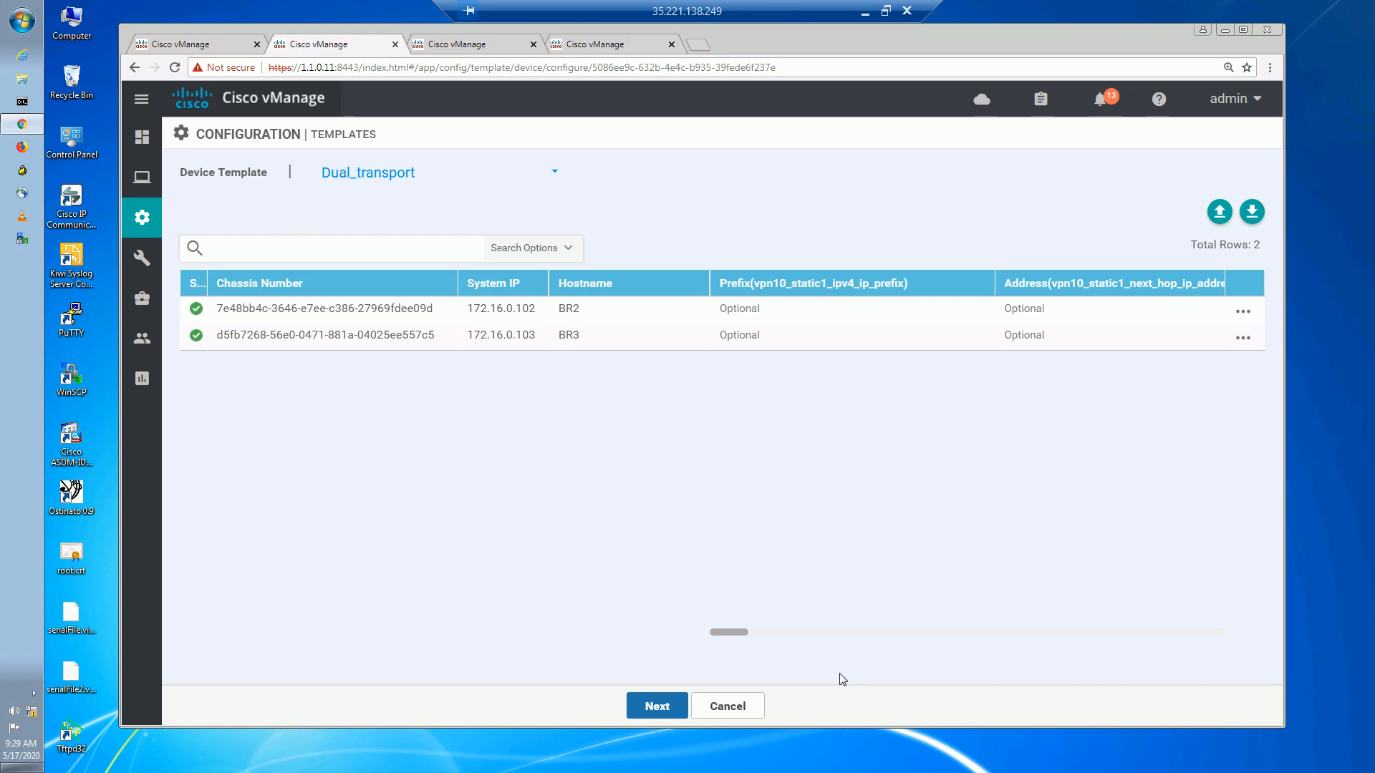
Push the updated configuration to the 4 devices BR2, BR3, R1 and BR1-1.
{"action": "left_click", "coordinate": [467, 170]}
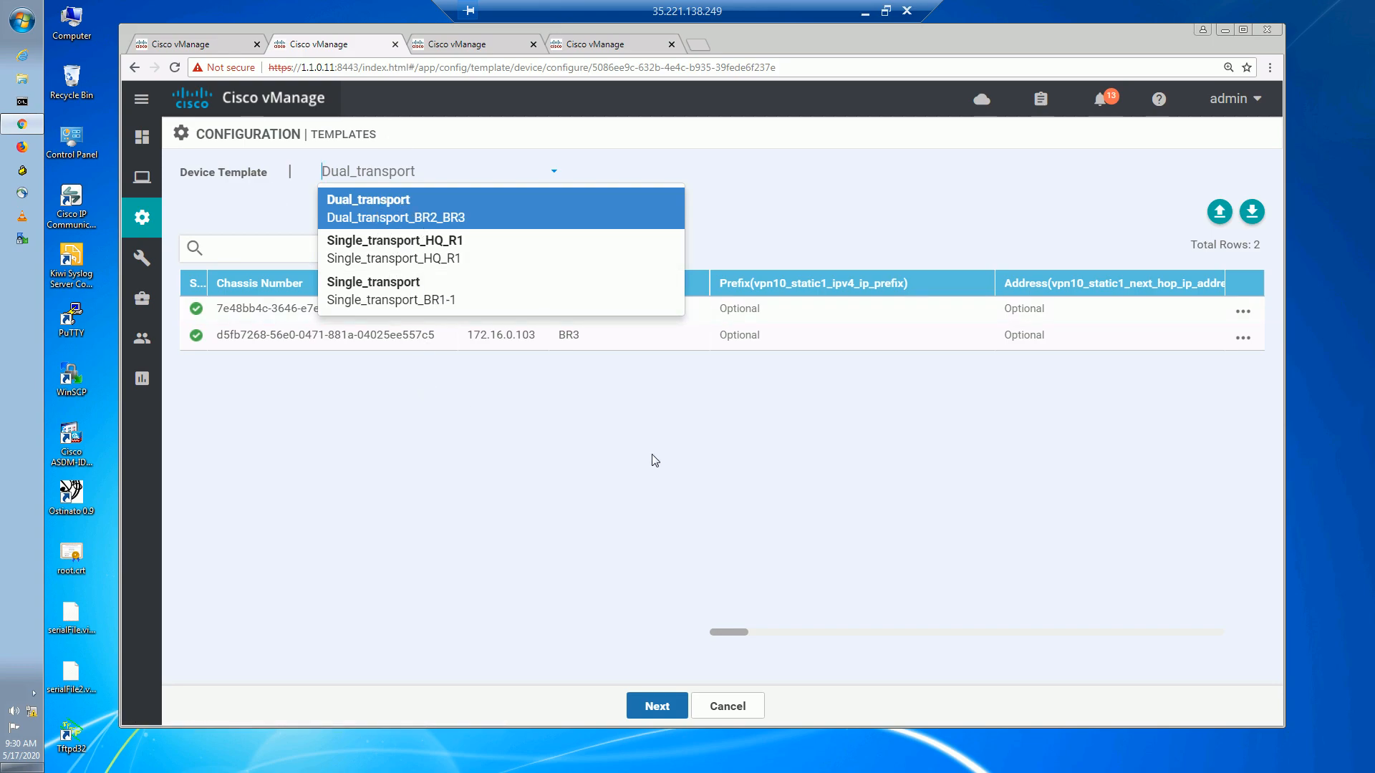
{"action": "left_click", "coordinate": [625, 629]}
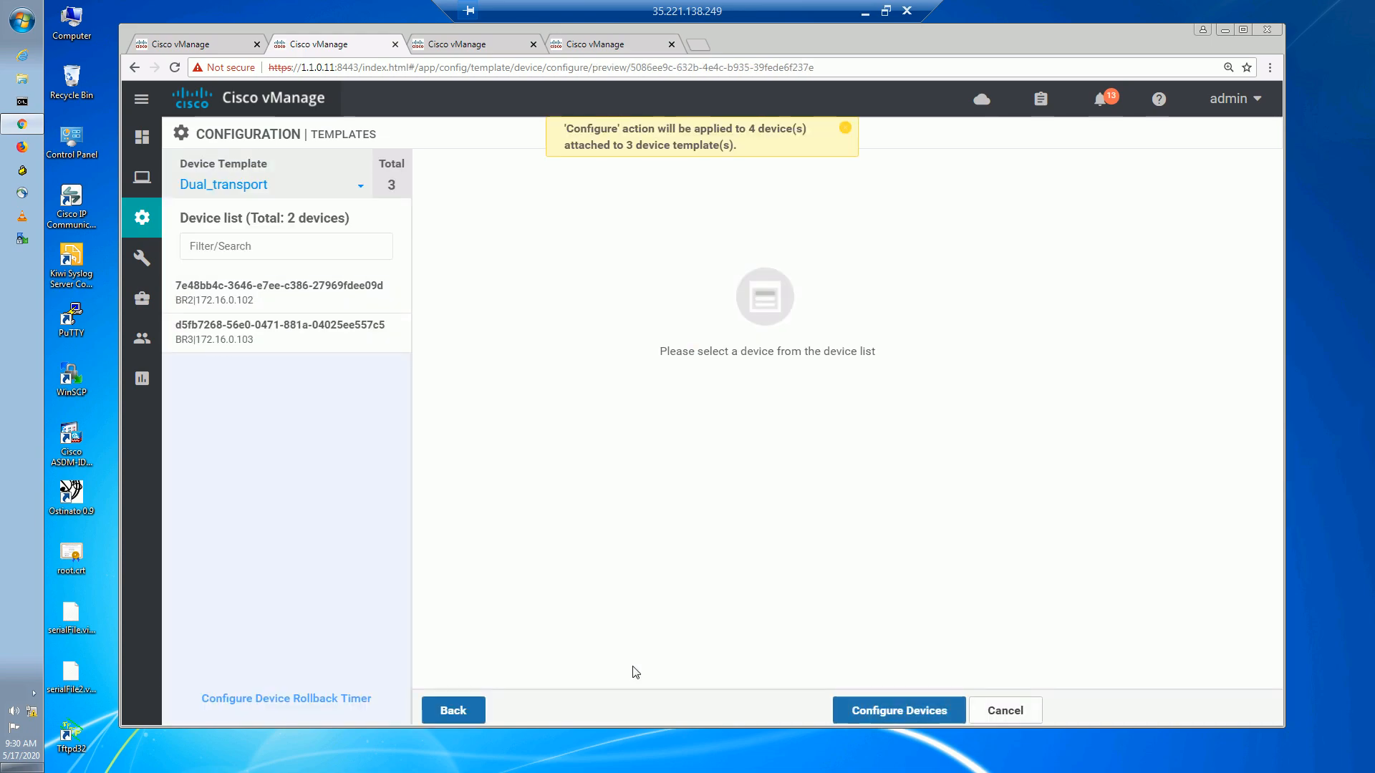
{"action": "left_click", "coordinate": [854, 718]}
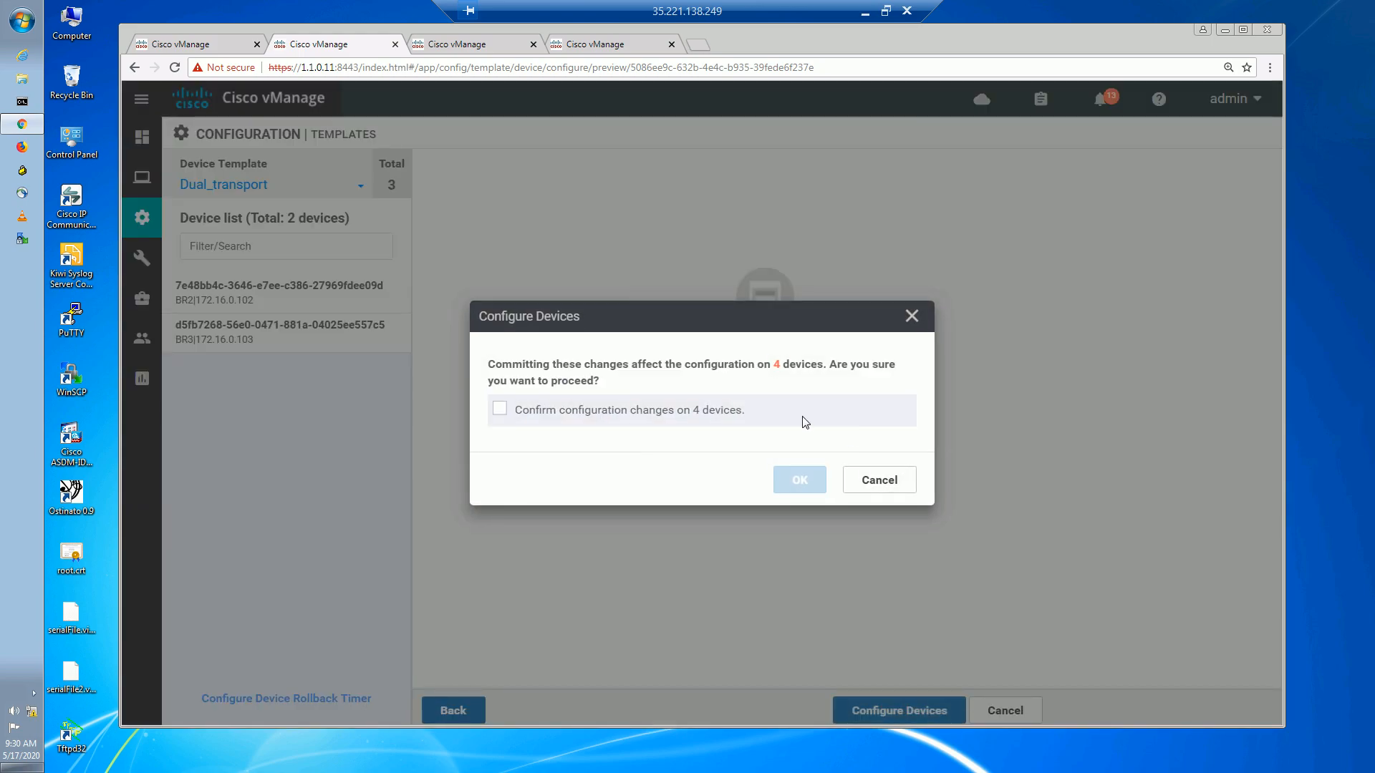
{"action": "left_click", "coordinate": [700, 419]}
{"action": "left_click", "coordinate": [796, 482]}
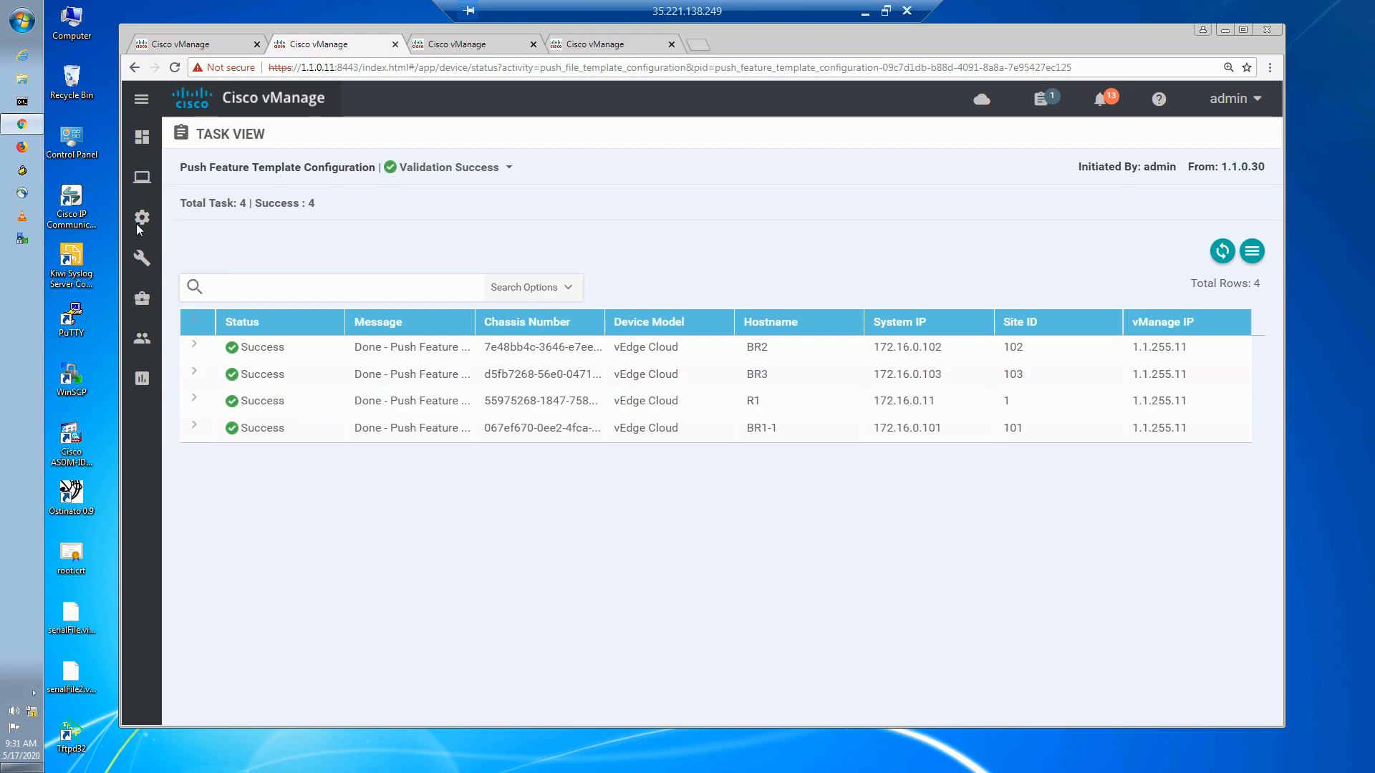
{"action": "mouse_move", "coordinate": [142, 223]}
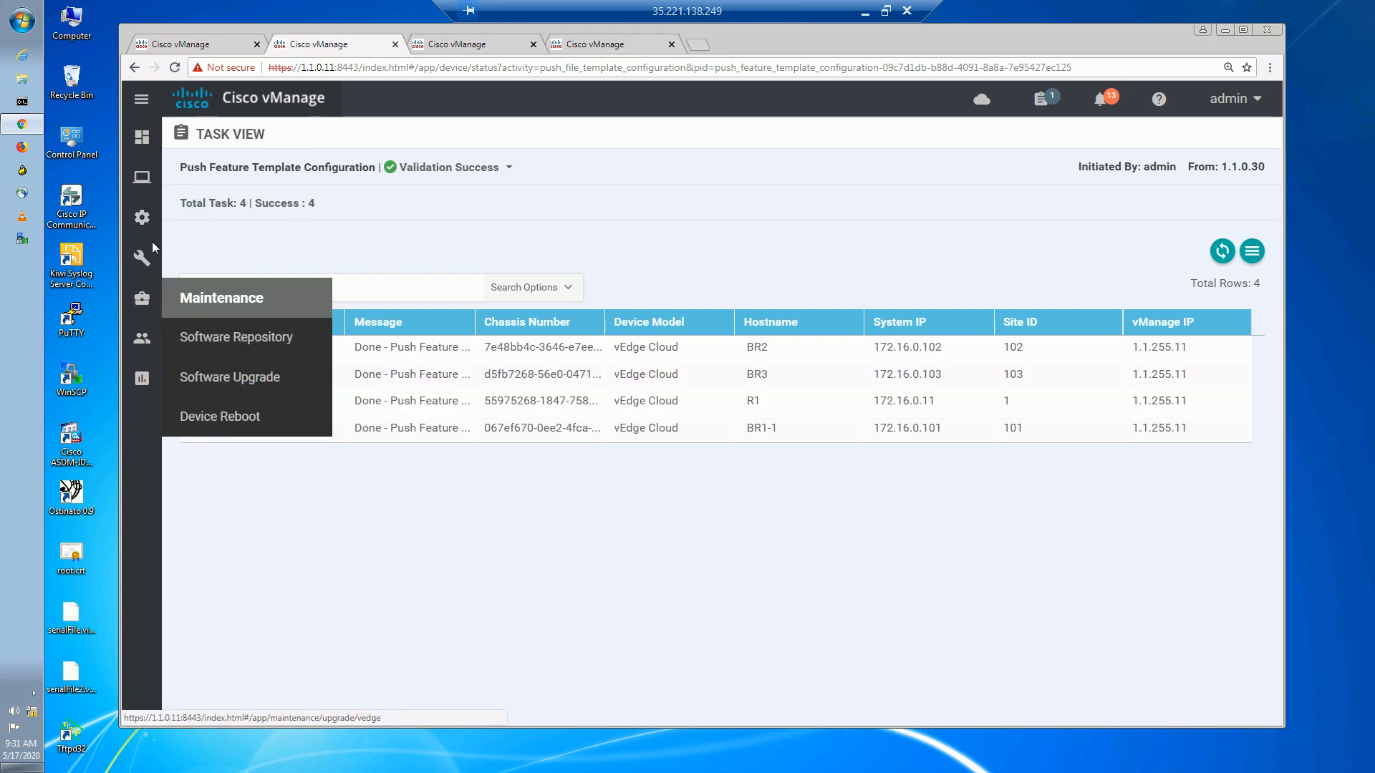
Filter the feature templates by MPLS and open vedge_MPLS_dual for editing.
{"action": "left_click", "coordinate": [206, 374]}
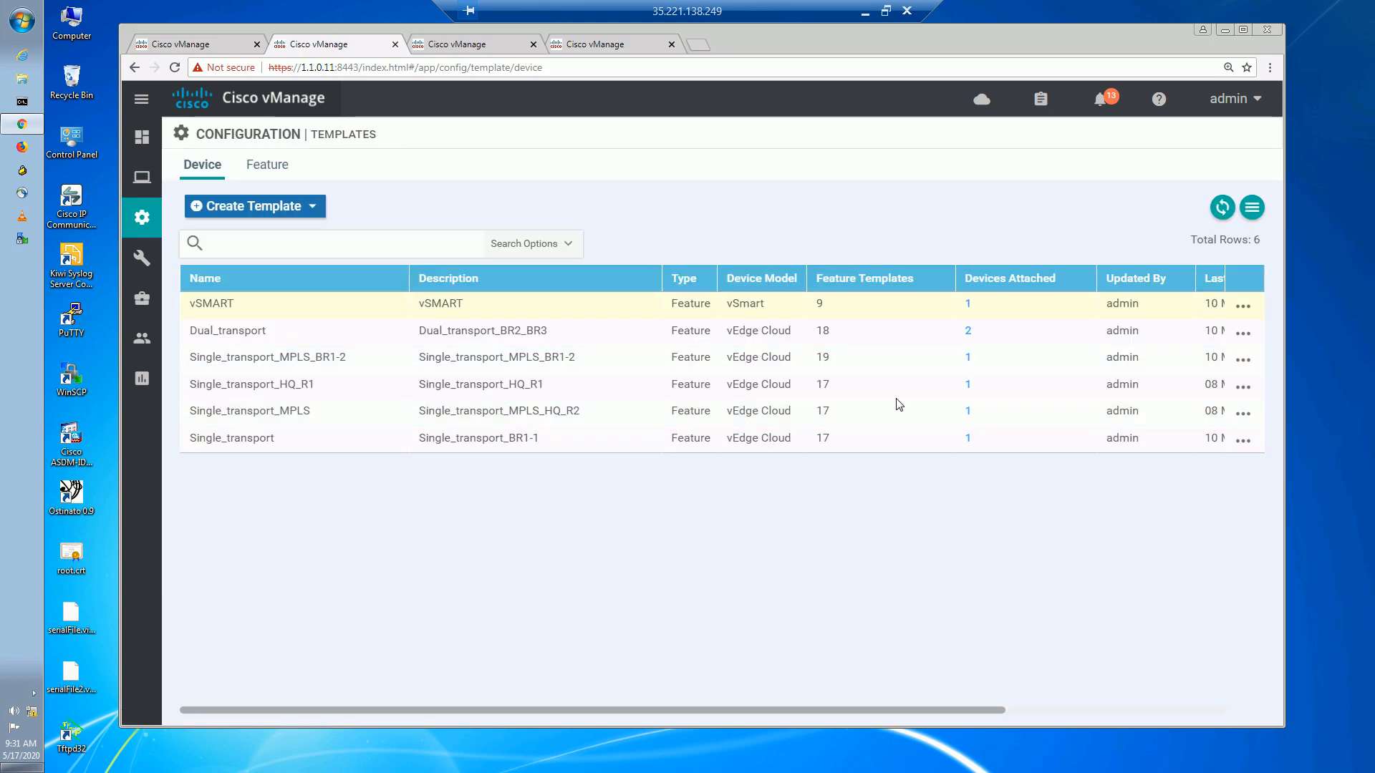
{"action": "left_click", "coordinate": [278, 170]}
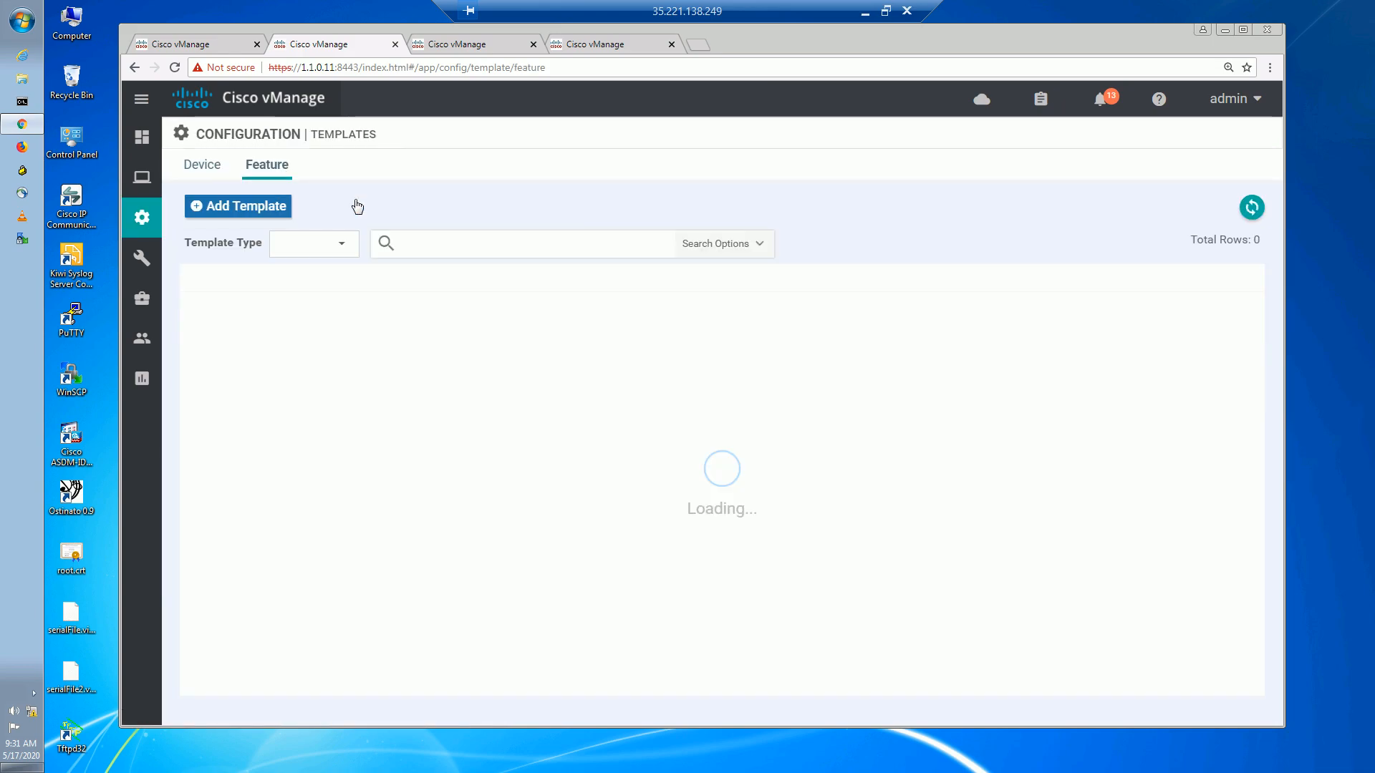
{"action": "left_click", "coordinate": [456, 239]}
{"action": "type", "text": "MPLS"}
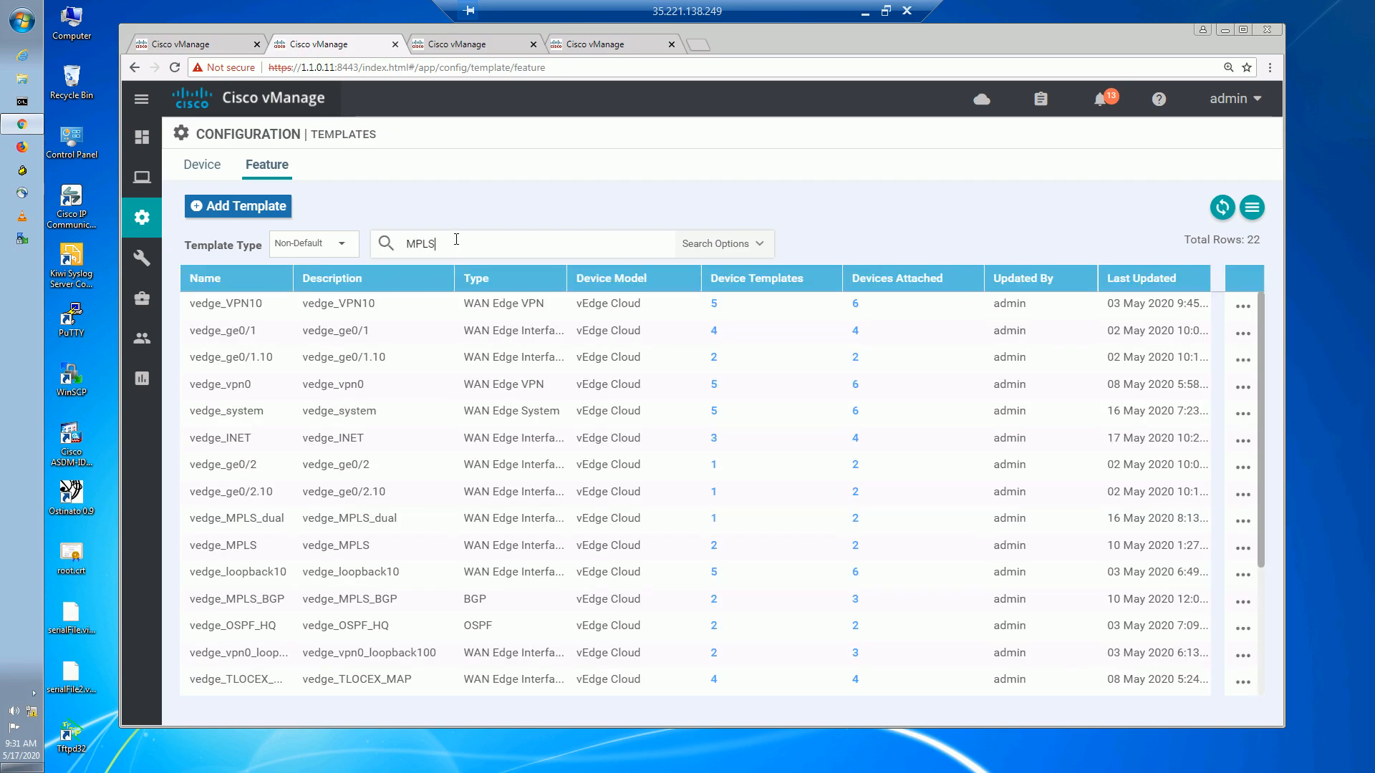
{"action": "key", "text": "Return"}
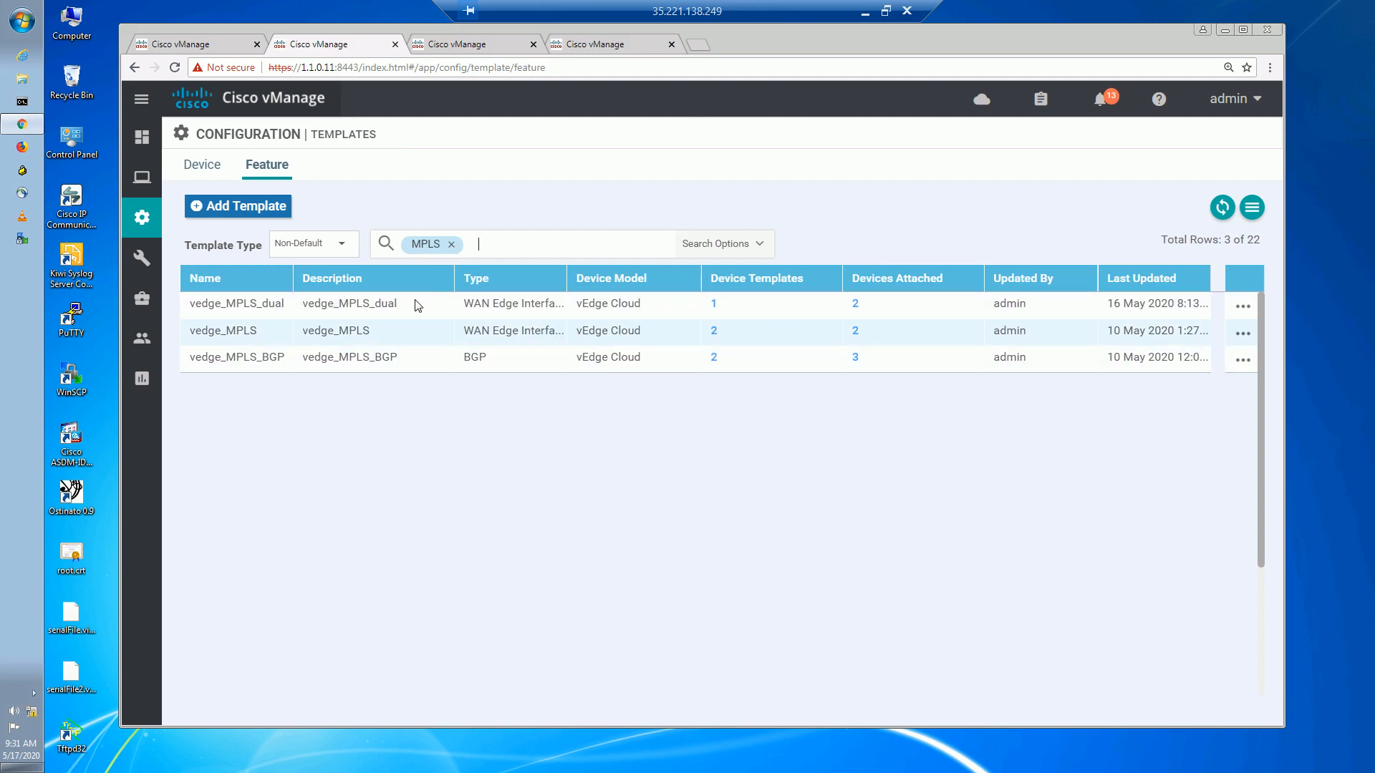
{"action": "left_click", "coordinate": [1241, 309]}
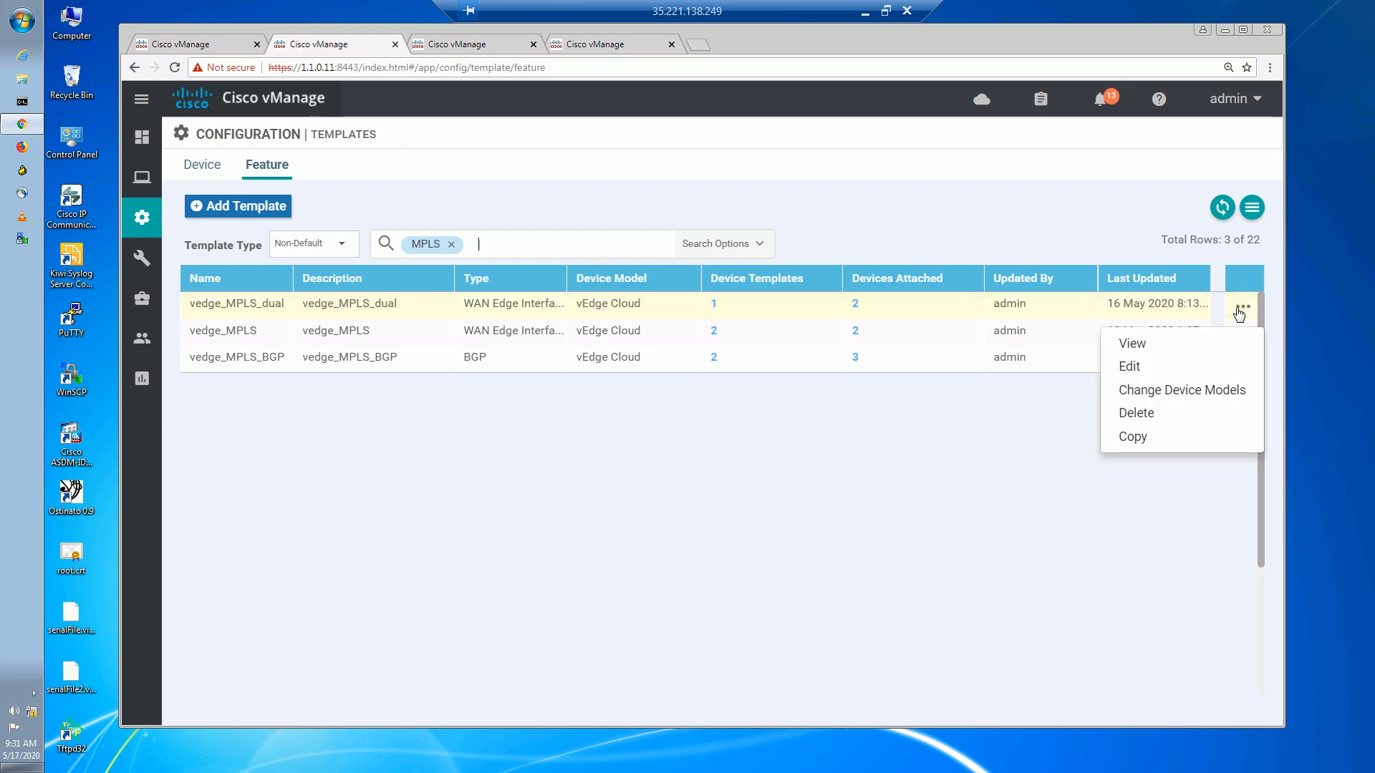
{"action": "left_click", "coordinate": [1131, 367]}
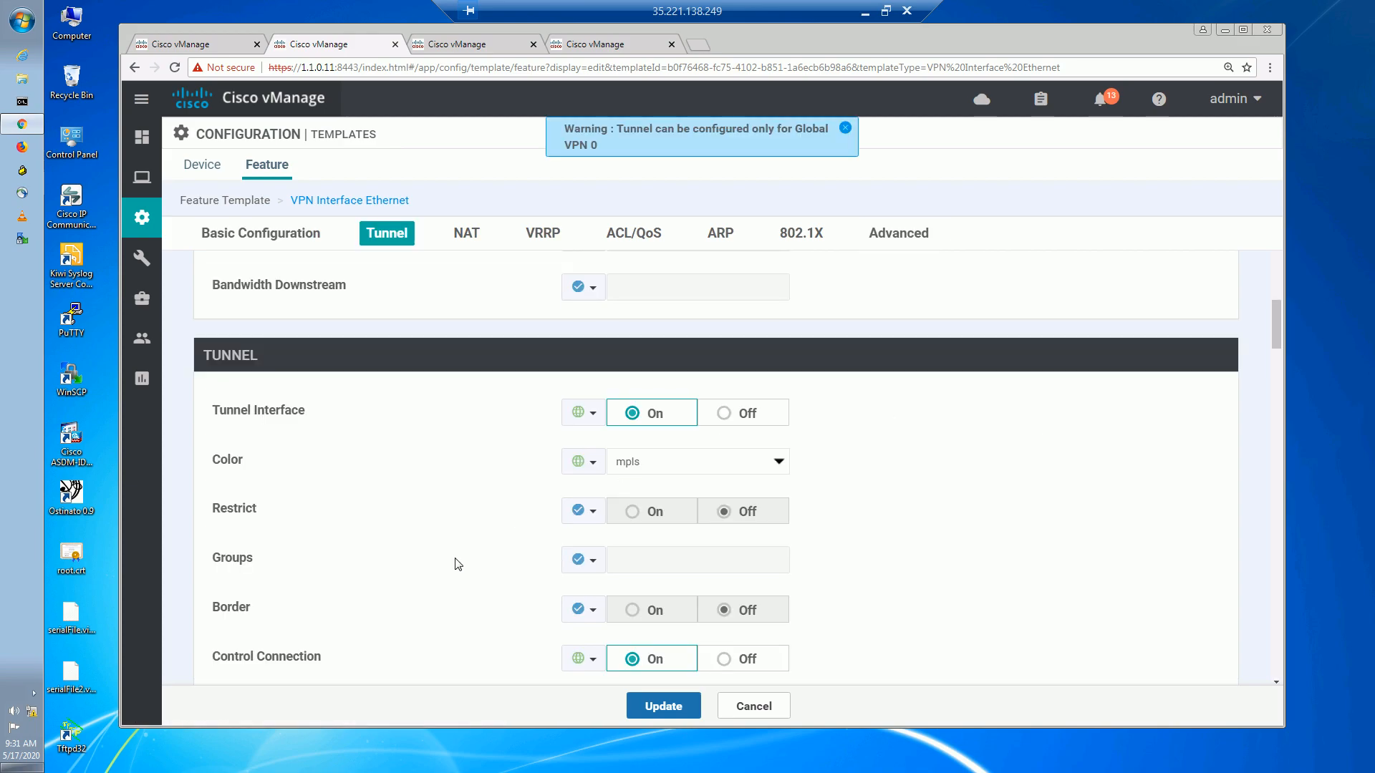
Set the mpls tunnel's Restrict to Global On and push it to BR2 and BR3.
{"action": "left_click", "coordinate": [591, 513]}
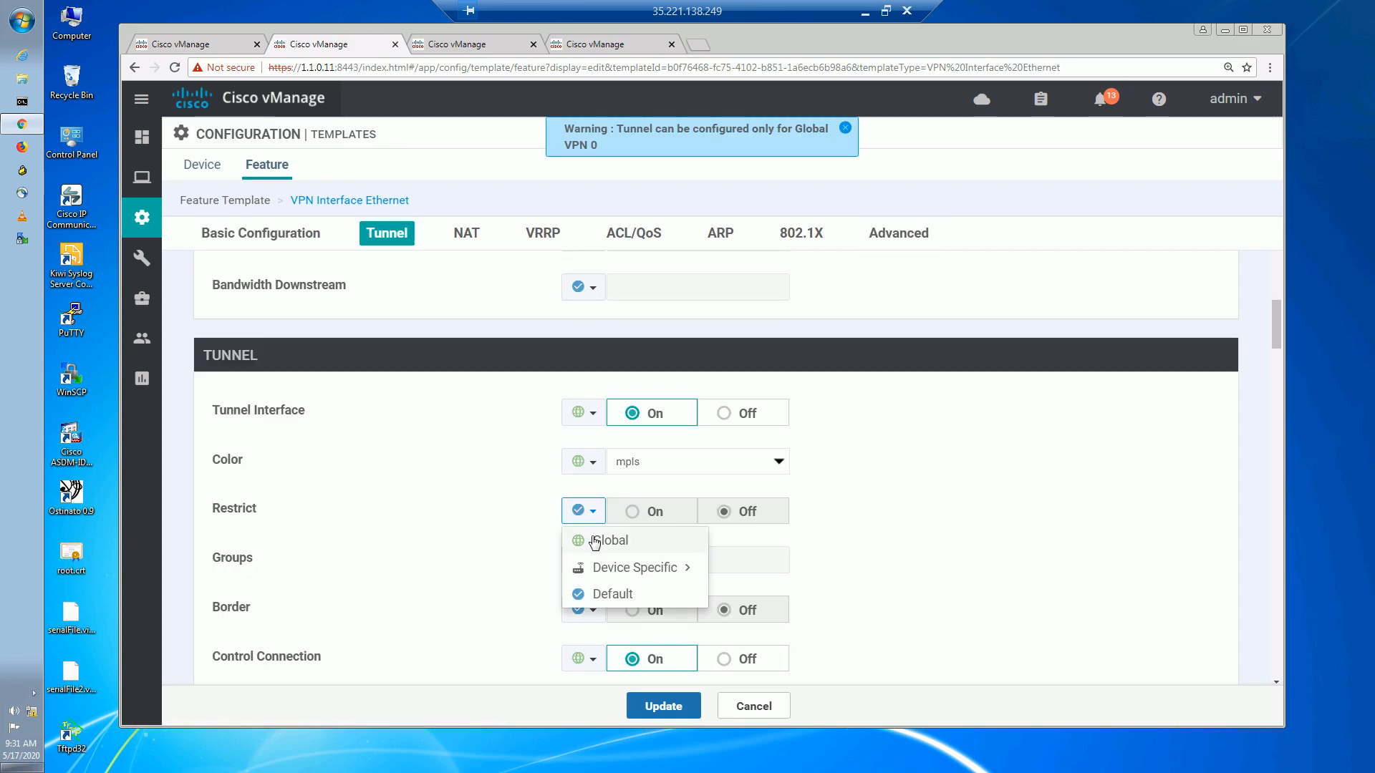
{"action": "left_click", "coordinate": [595, 540]}
{"action": "left_click", "coordinate": [648, 512]}
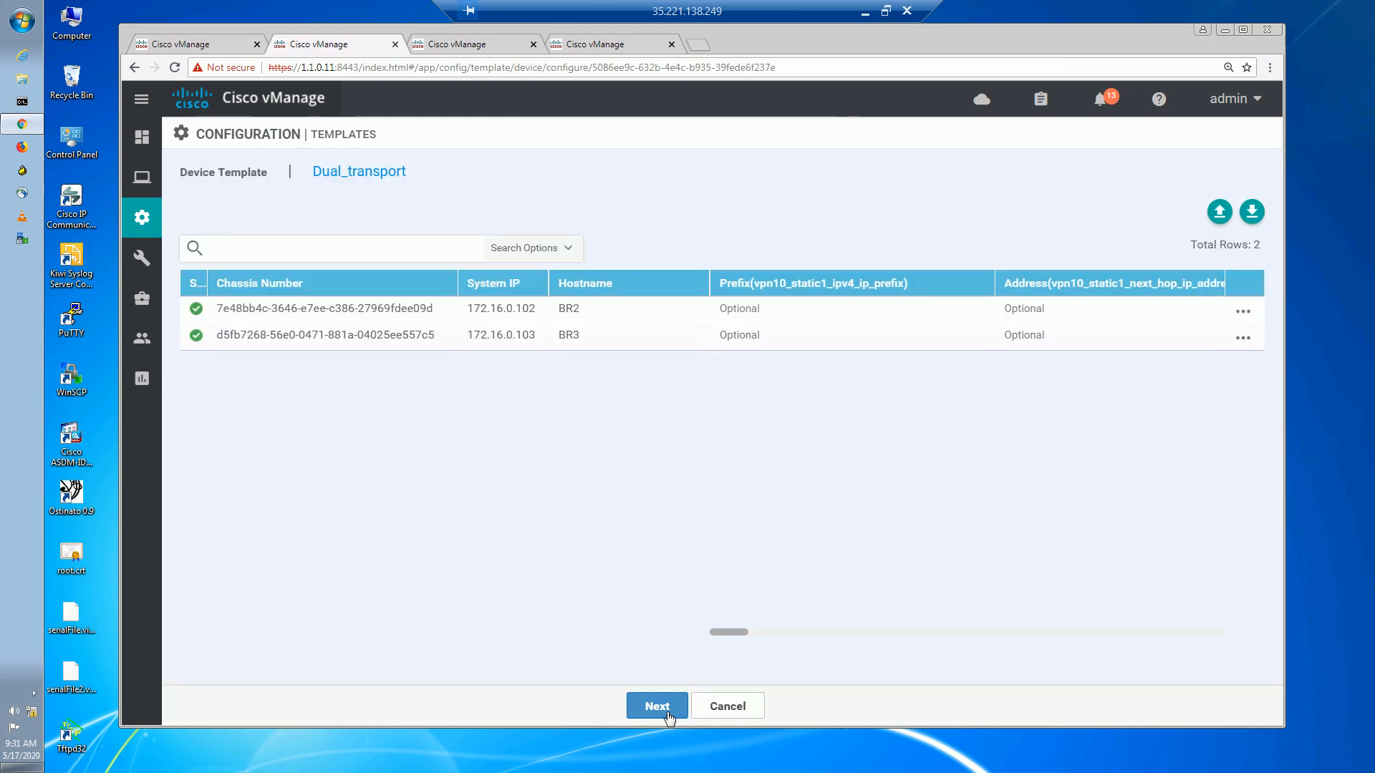
{"action": "left_click", "coordinate": [665, 707]}
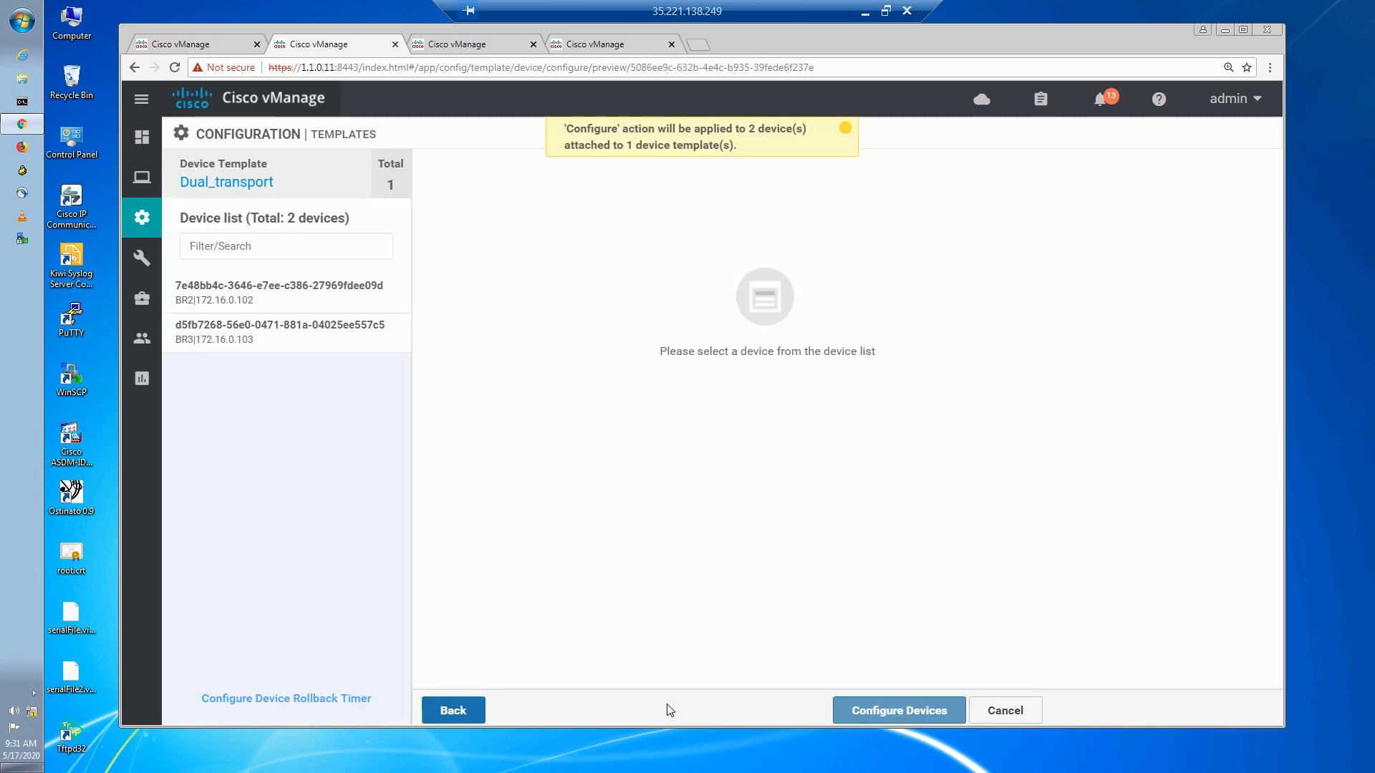
{"action": "left_click", "coordinate": [845, 711]}
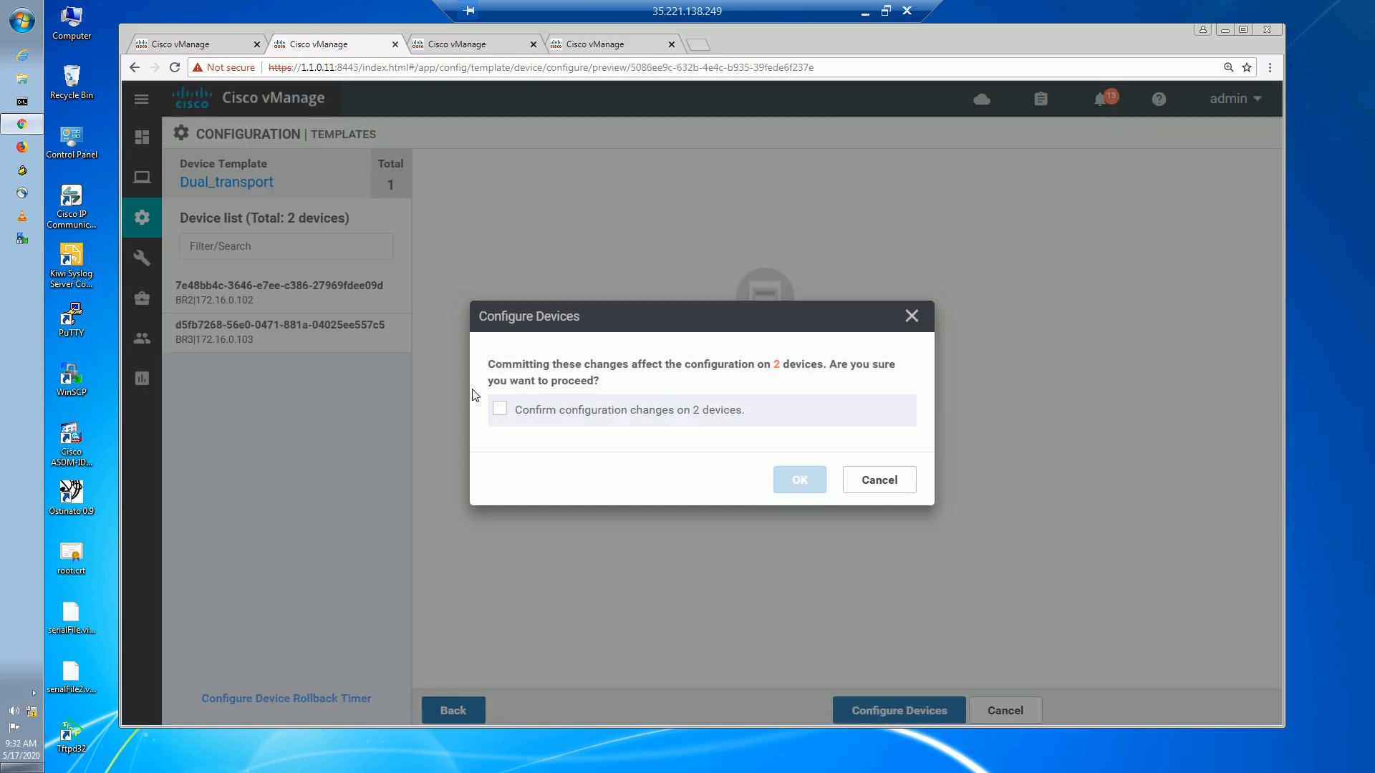
{"action": "left_click", "coordinate": [500, 409]}
{"action": "left_click", "coordinate": [783, 479]}
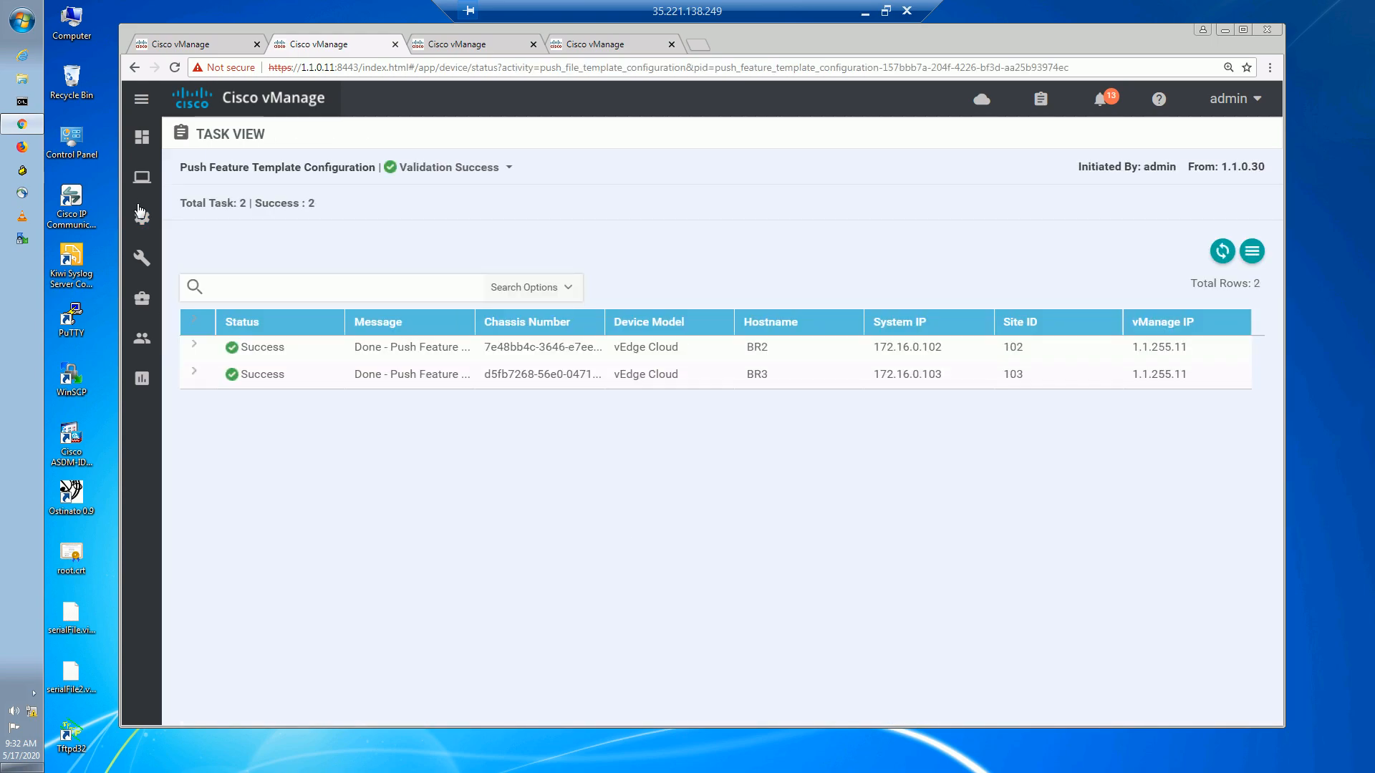
Edit the vedge_MPLS feature template to set tunnel Restrict globally On, and save it.
{"action": "mouse_move", "coordinate": [143, 222]}
{"action": "left_click", "coordinate": [214, 380]}
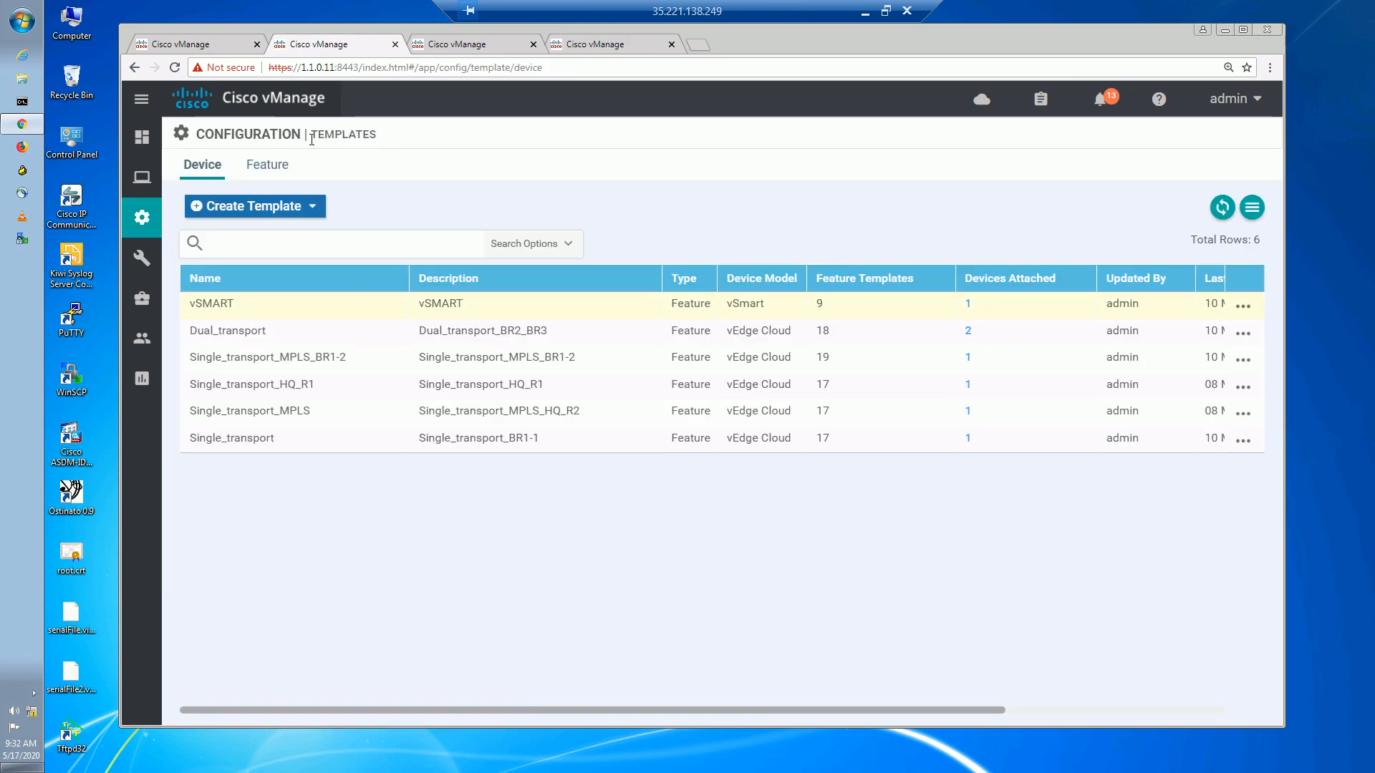
{"action": "left_click", "coordinate": [279, 171]}
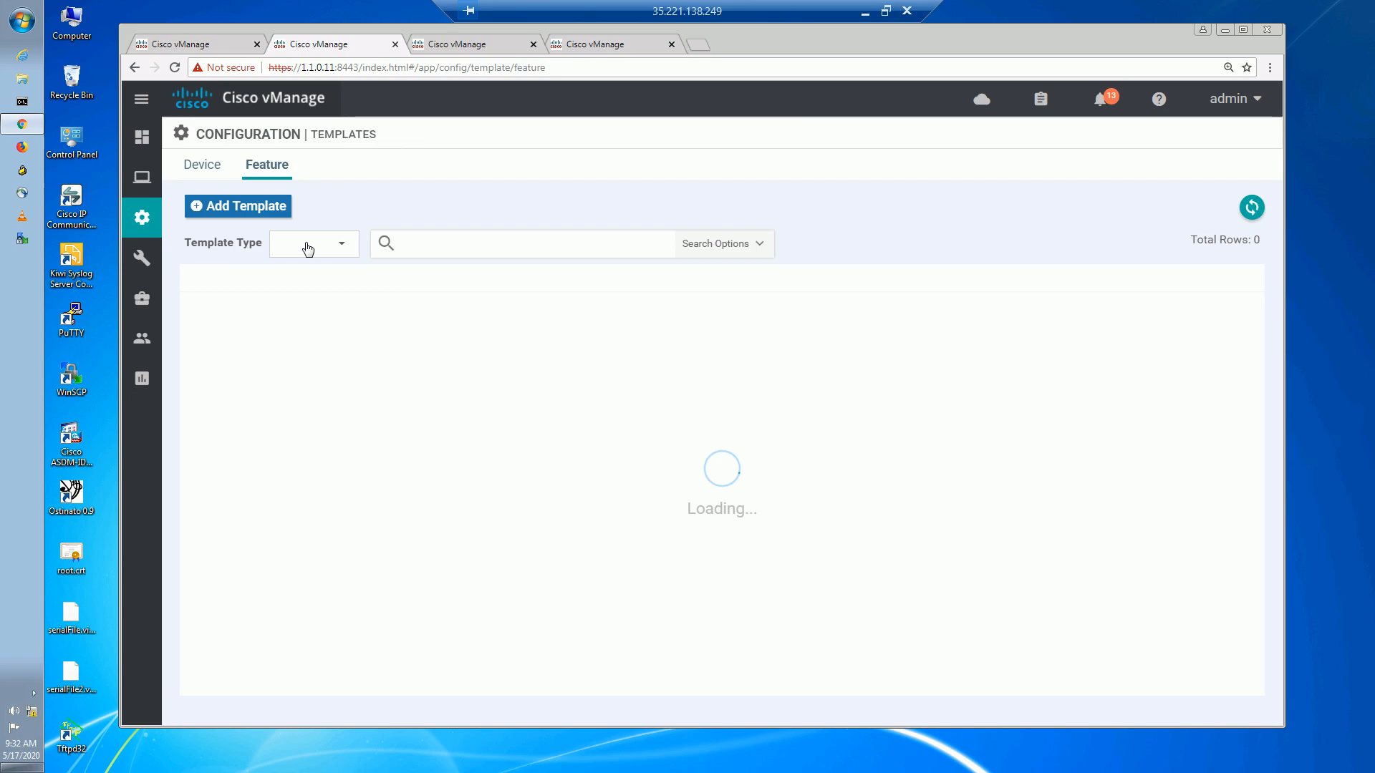
{"action": "type", "text": "MPLS"}
{"action": "key", "text": "Return"}
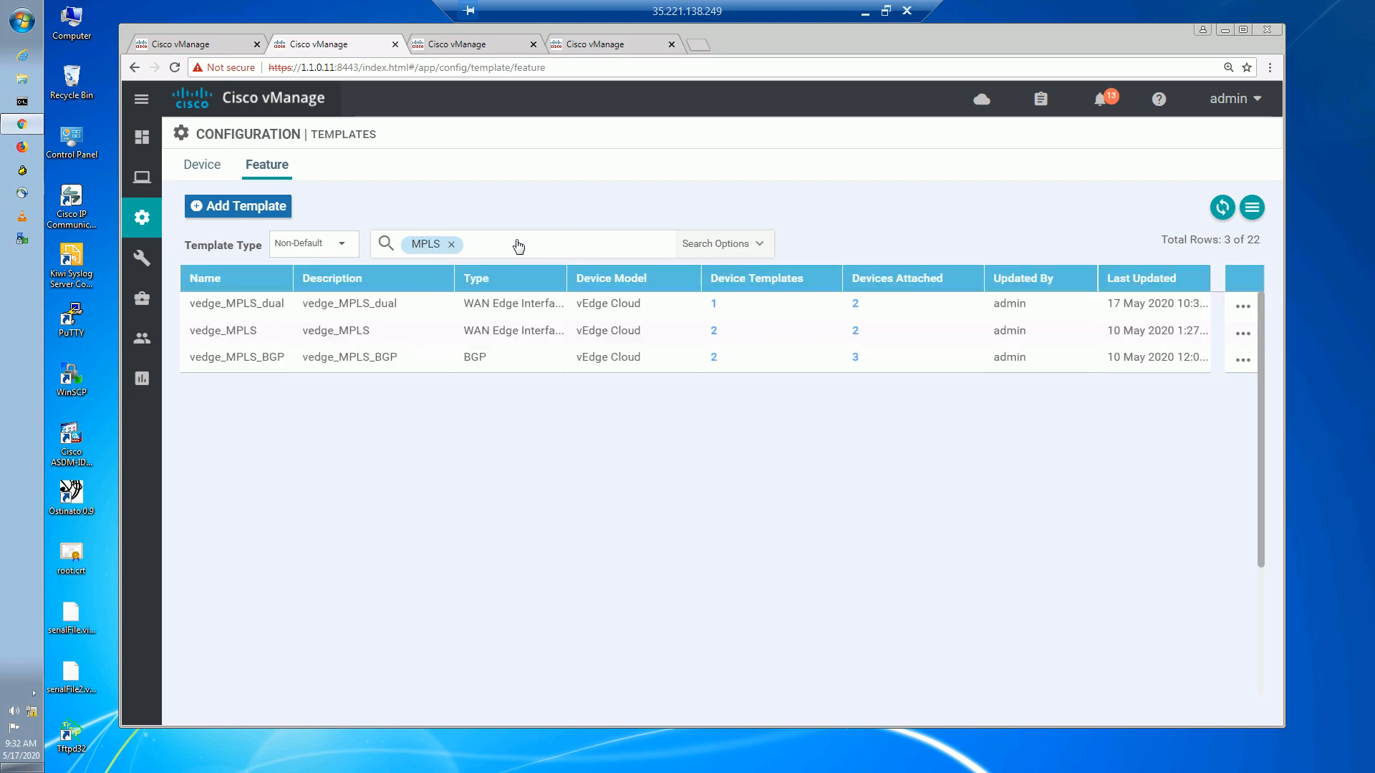
{"action": "left_click", "coordinate": [1243, 334]}
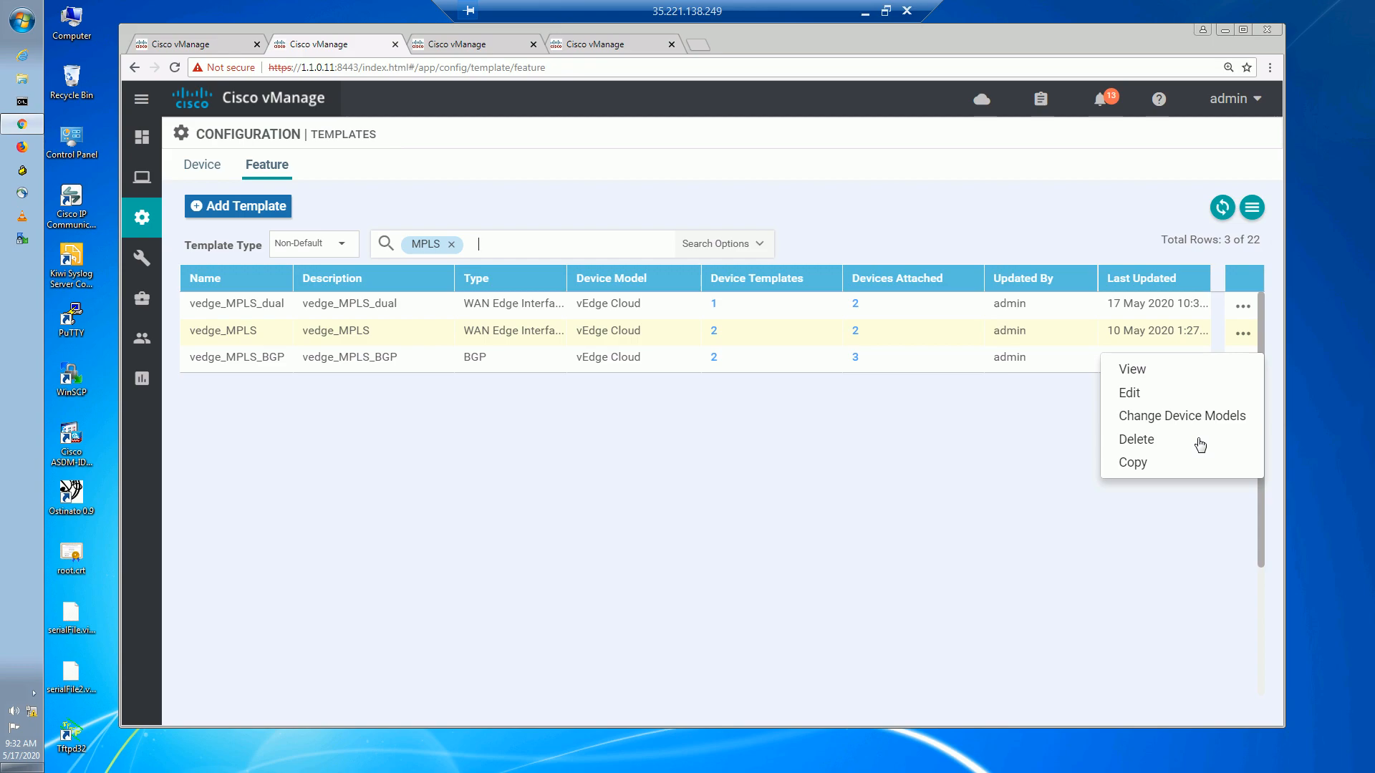
{"action": "left_click", "coordinate": [1138, 395]}
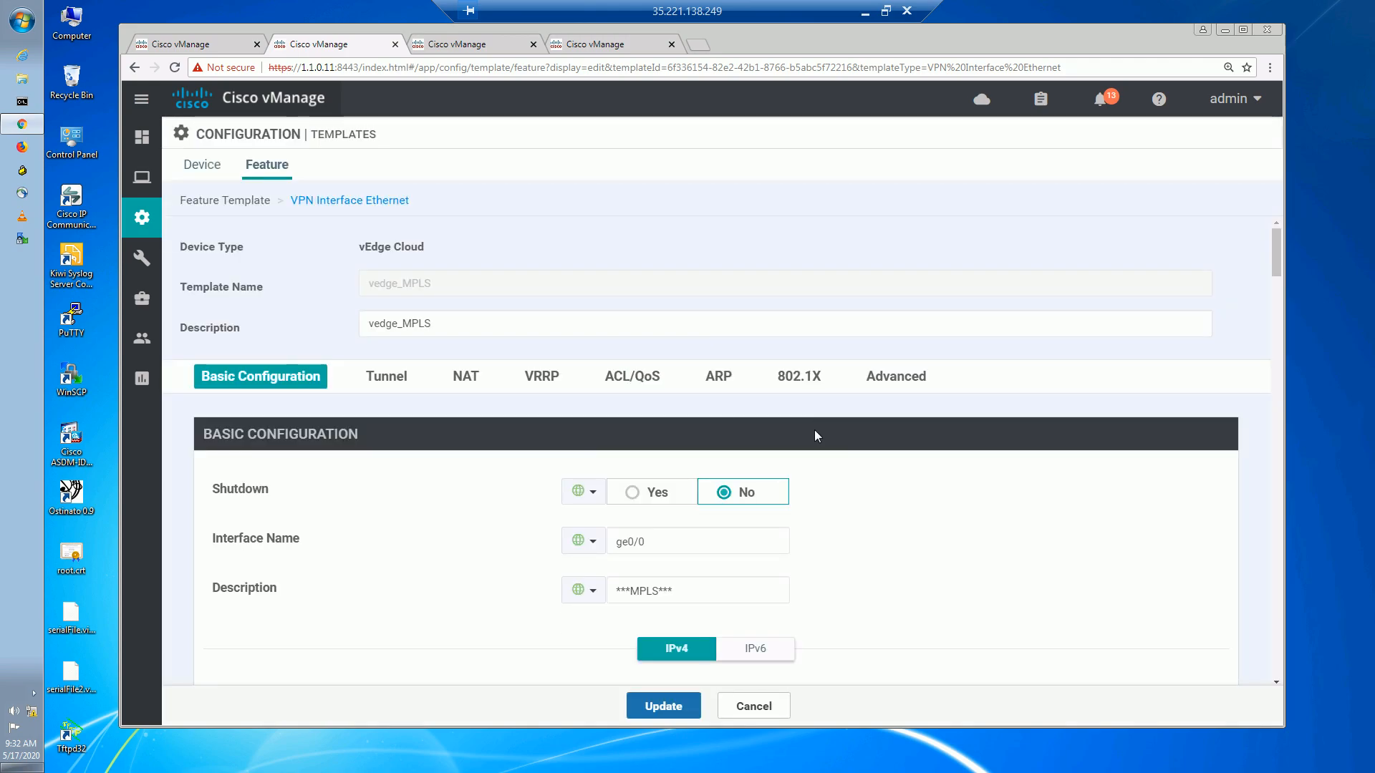
{"action": "left_click", "coordinate": [390, 378]}
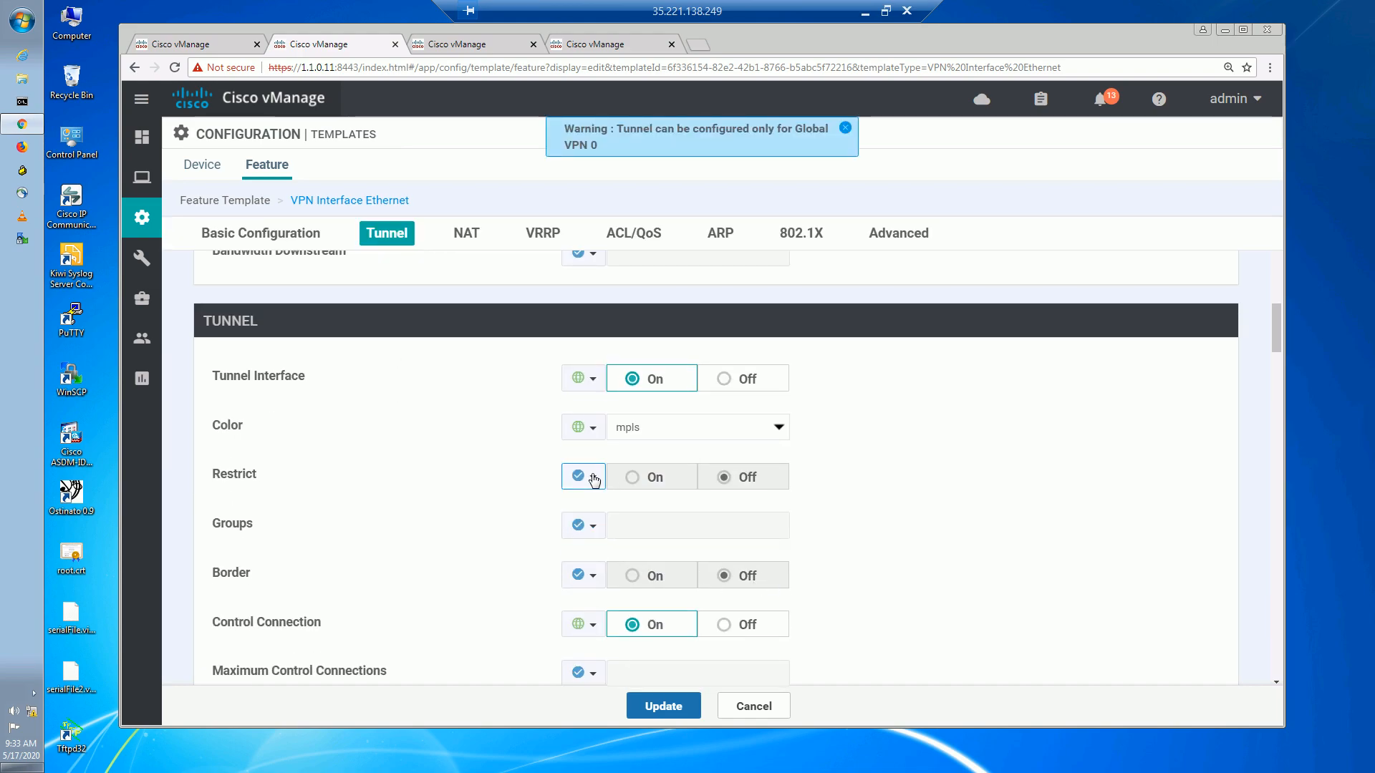
{"action": "left_click", "coordinate": [585, 473]}
{"action": "left_click", "coordinate": [648, 499]}
{"action": "left_click", "coordinate": [631, 478]}
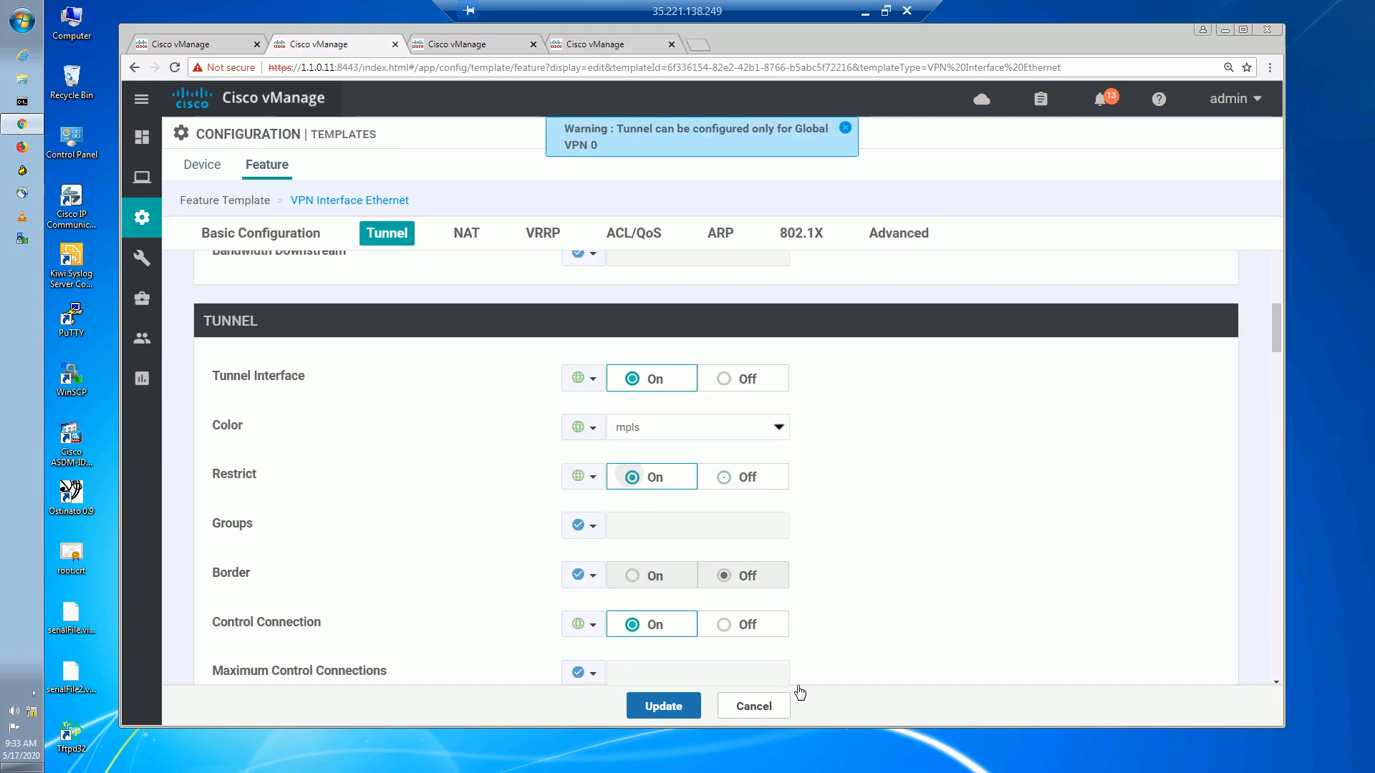
{"action": "left_click", "coordinate": [665, 706]}
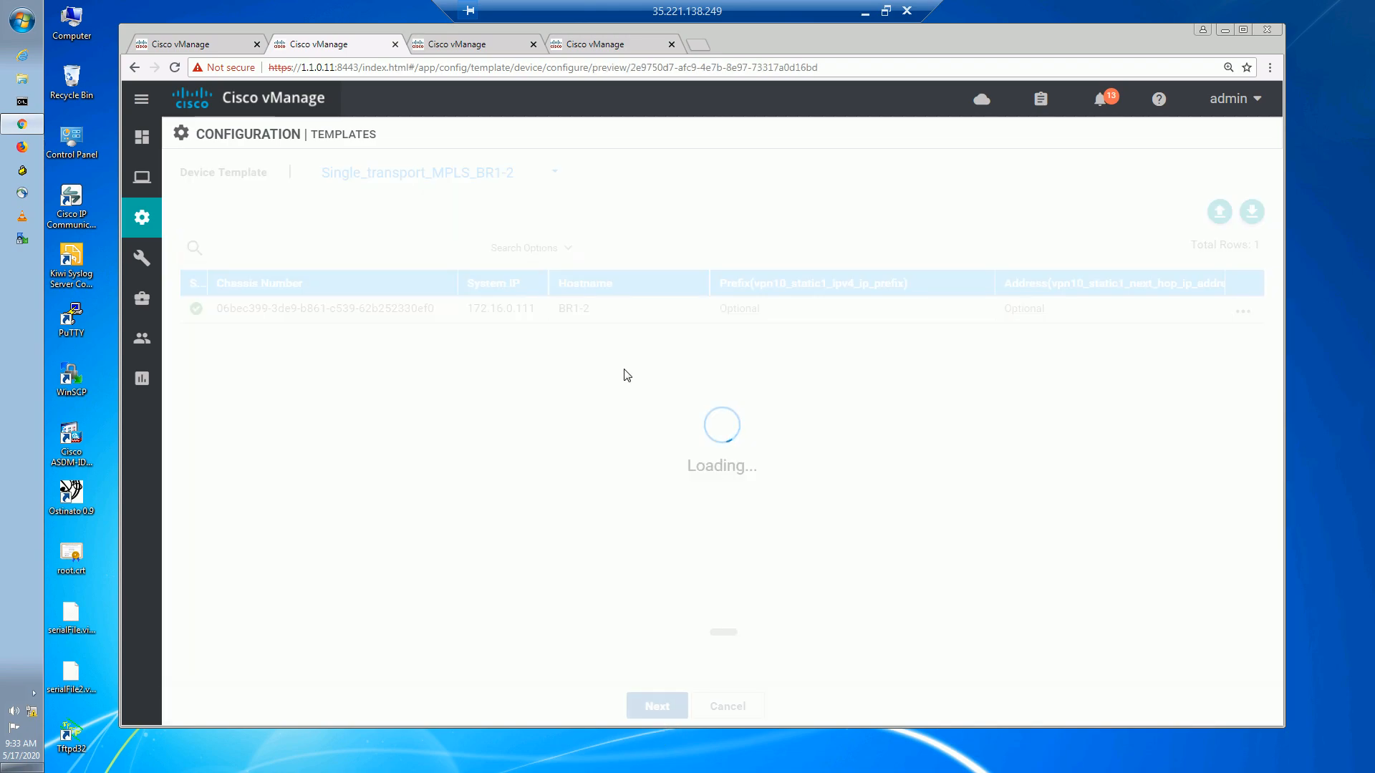
Push the change to BR1-2 and R2 with confirmation, then refresh the task status.
{"action": "left_click", "coordinate": [885, 719]}
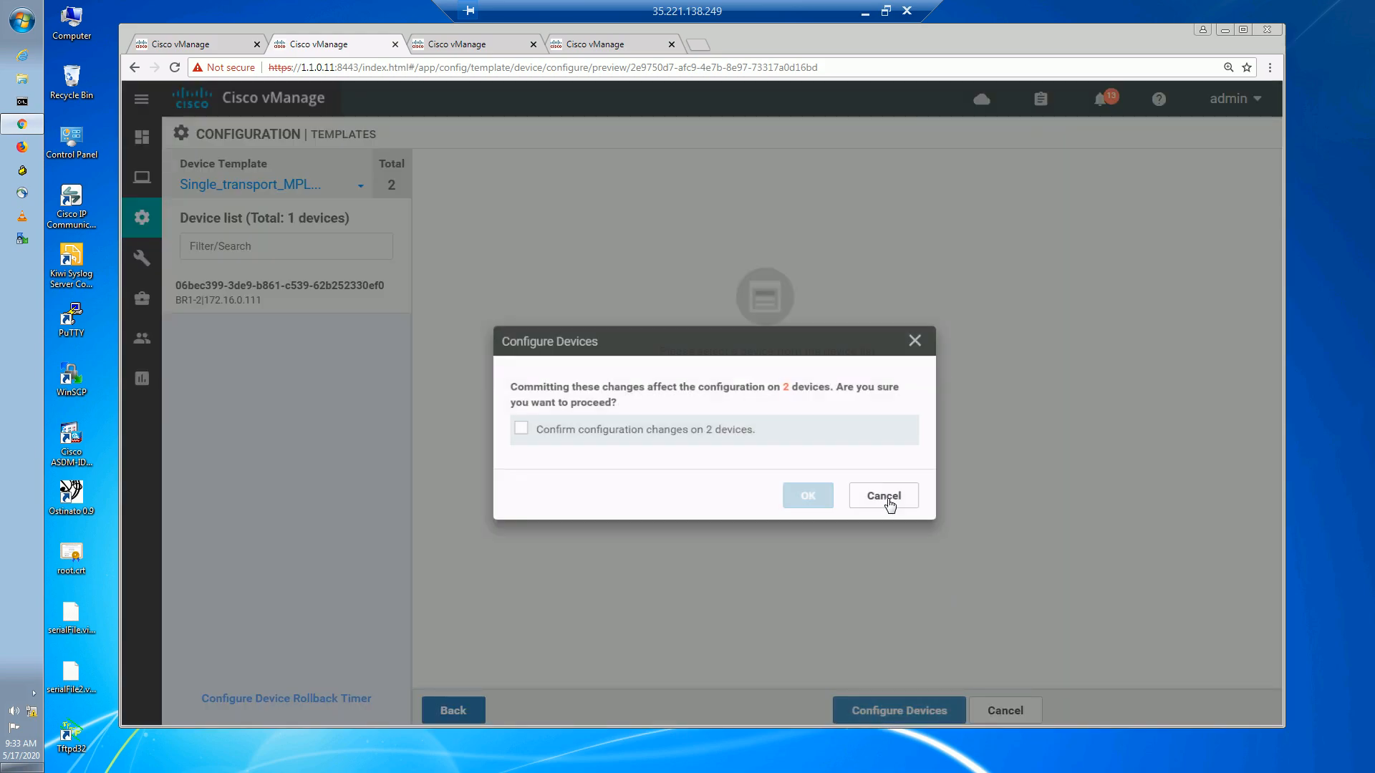
{"action": "left_click", "coordinate": [500, 409]}
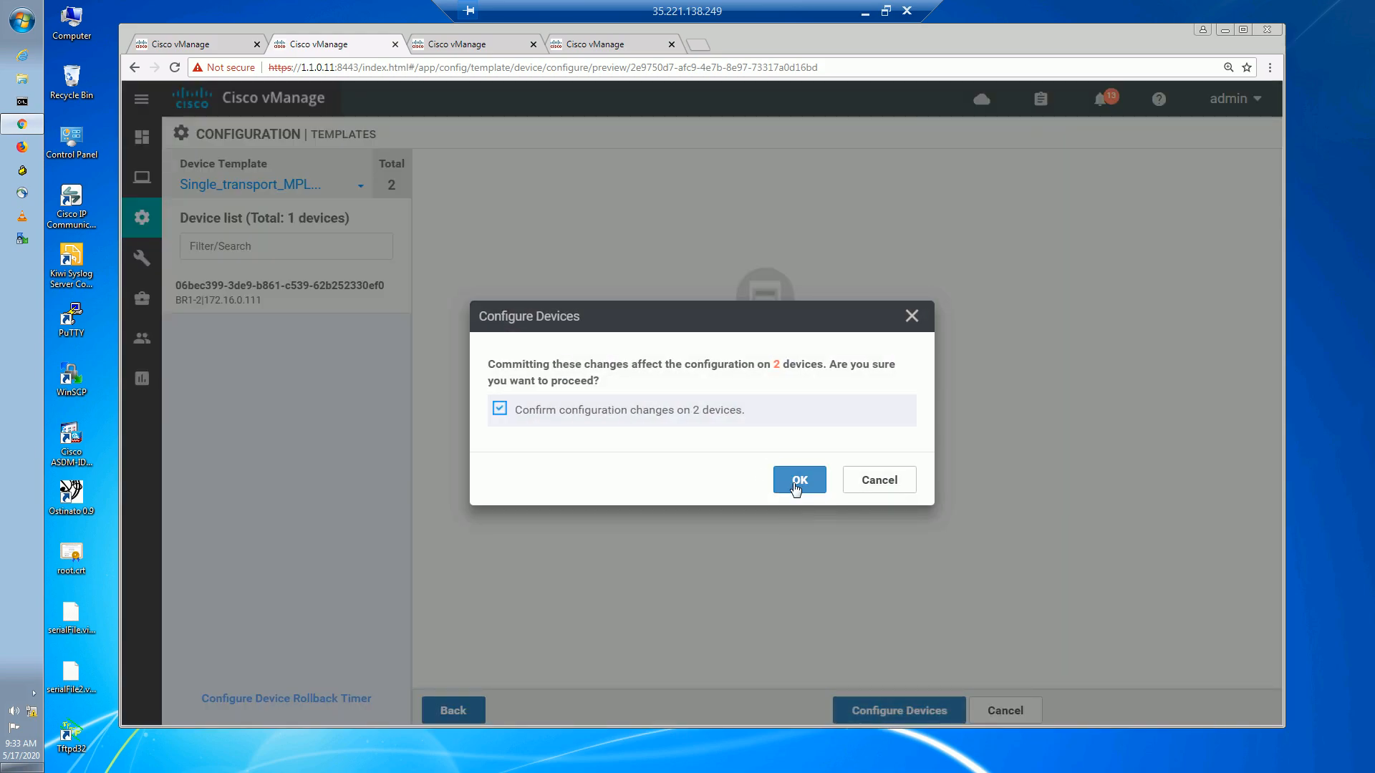
{"action": "left_click", "coordinate": [799, 479]}
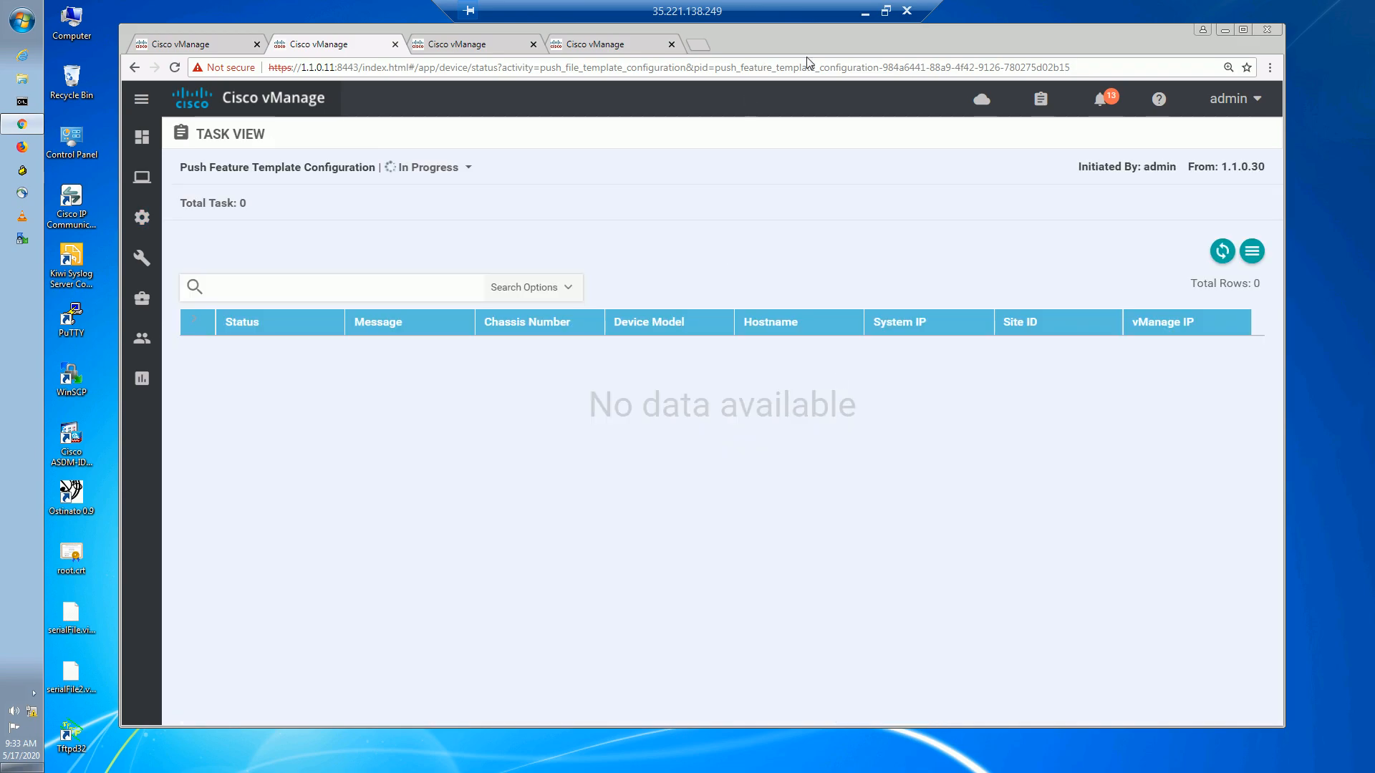
{"action": "left_click", "coordinate": [865, 12]}
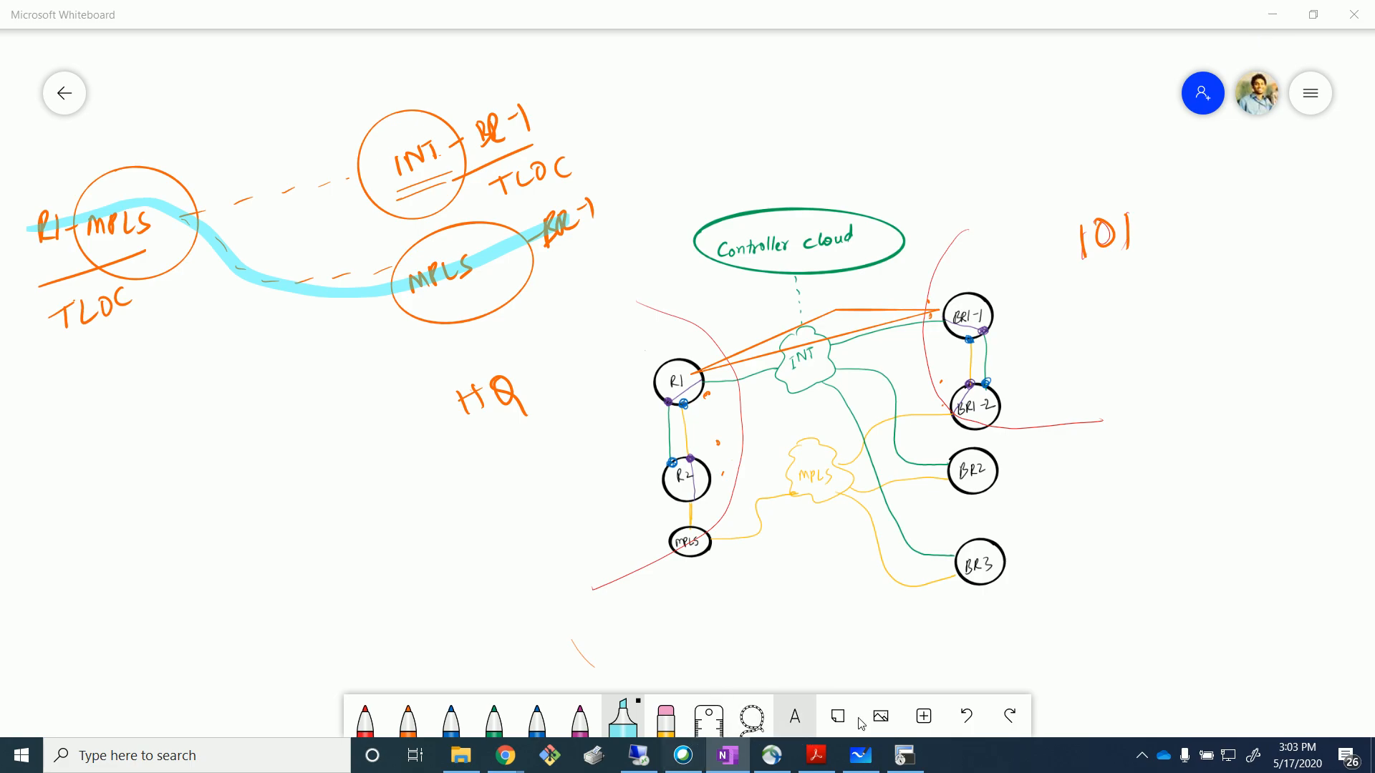
{"action": "left_click", "coordinate": [637, 755]}
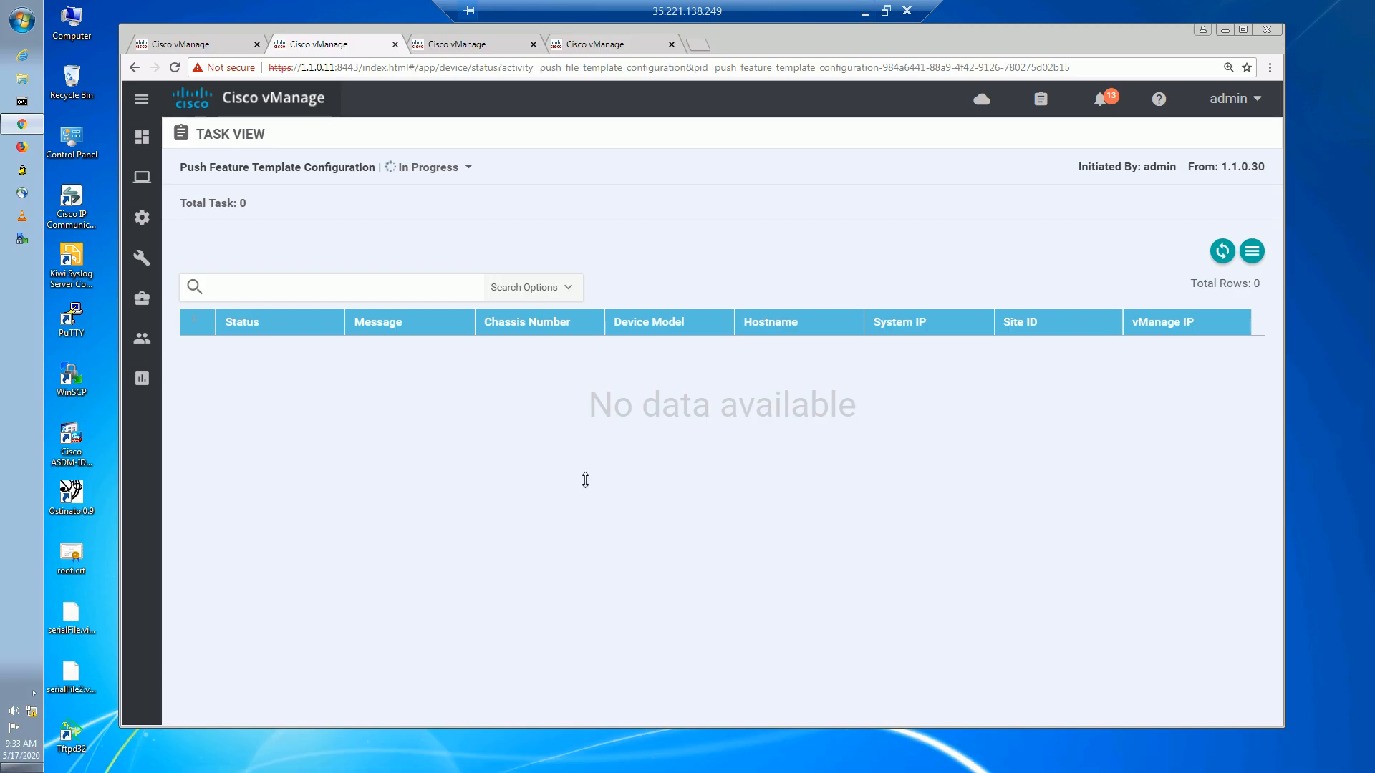
{"action": "left_click", "coordinate": [1224, 253]}
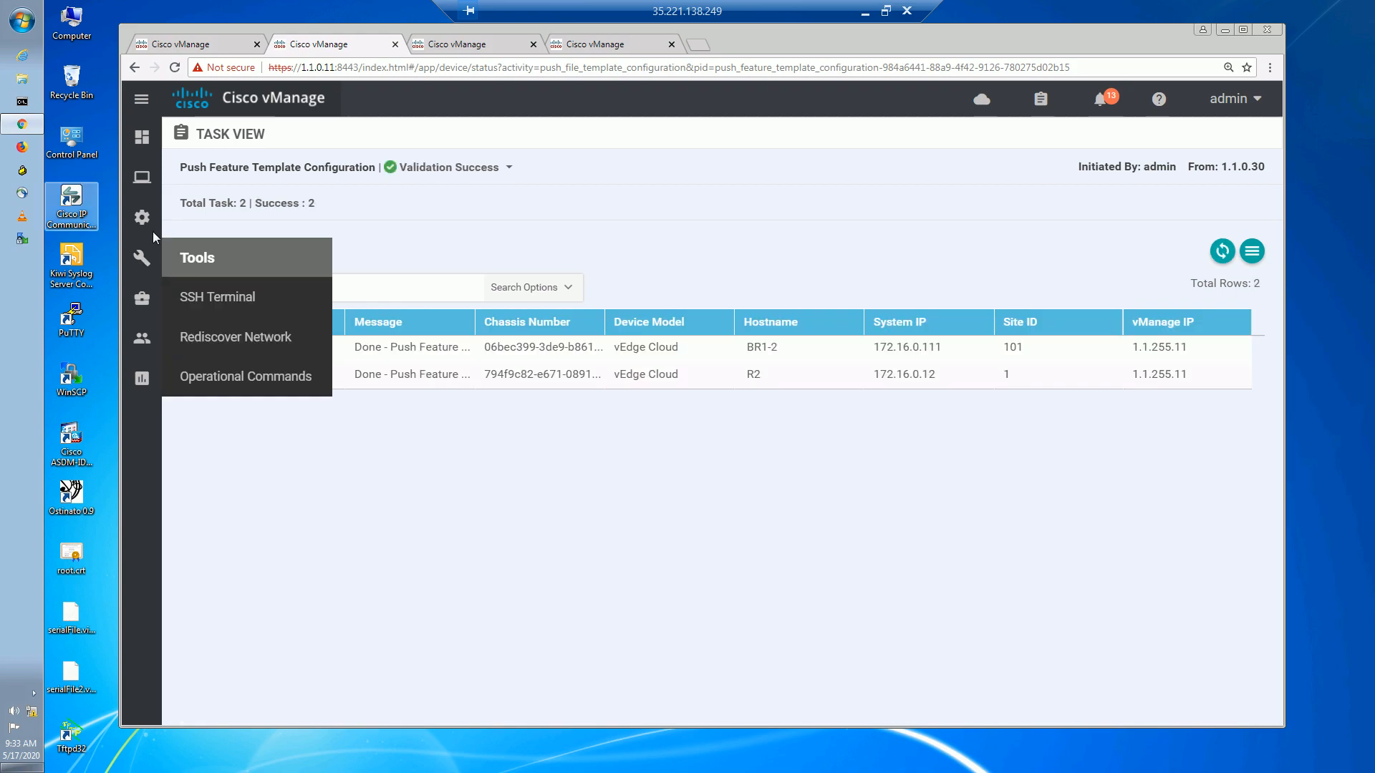
Filter feature templates for tloc, edit vedge_TLOCEX_TUNNEL, set Restrict to global On, and update.
{"action": "mouse_move", "coordinate": [142, 217]}
{"action": "left_click", "coordinate": [226, 382]}
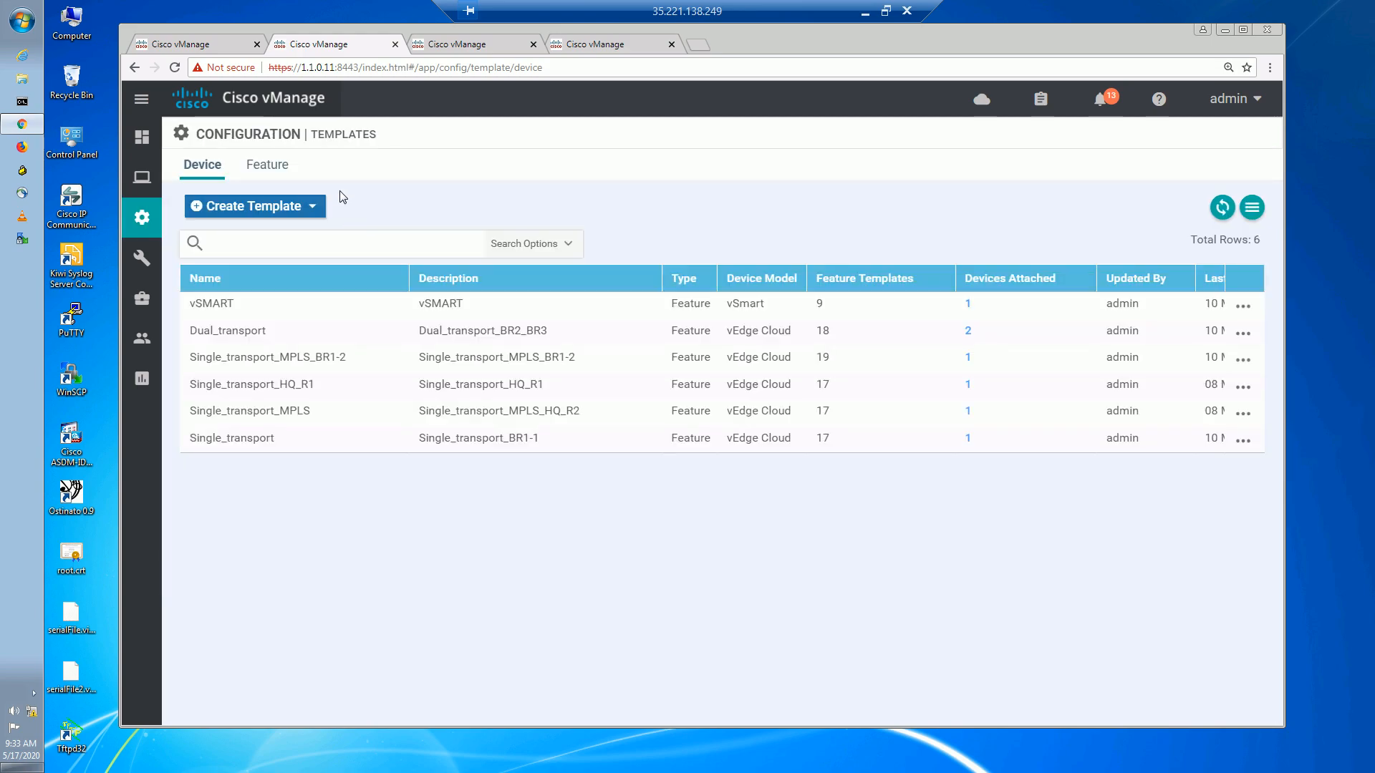
{"action": "left_click", "coordinate": [262, 167]}
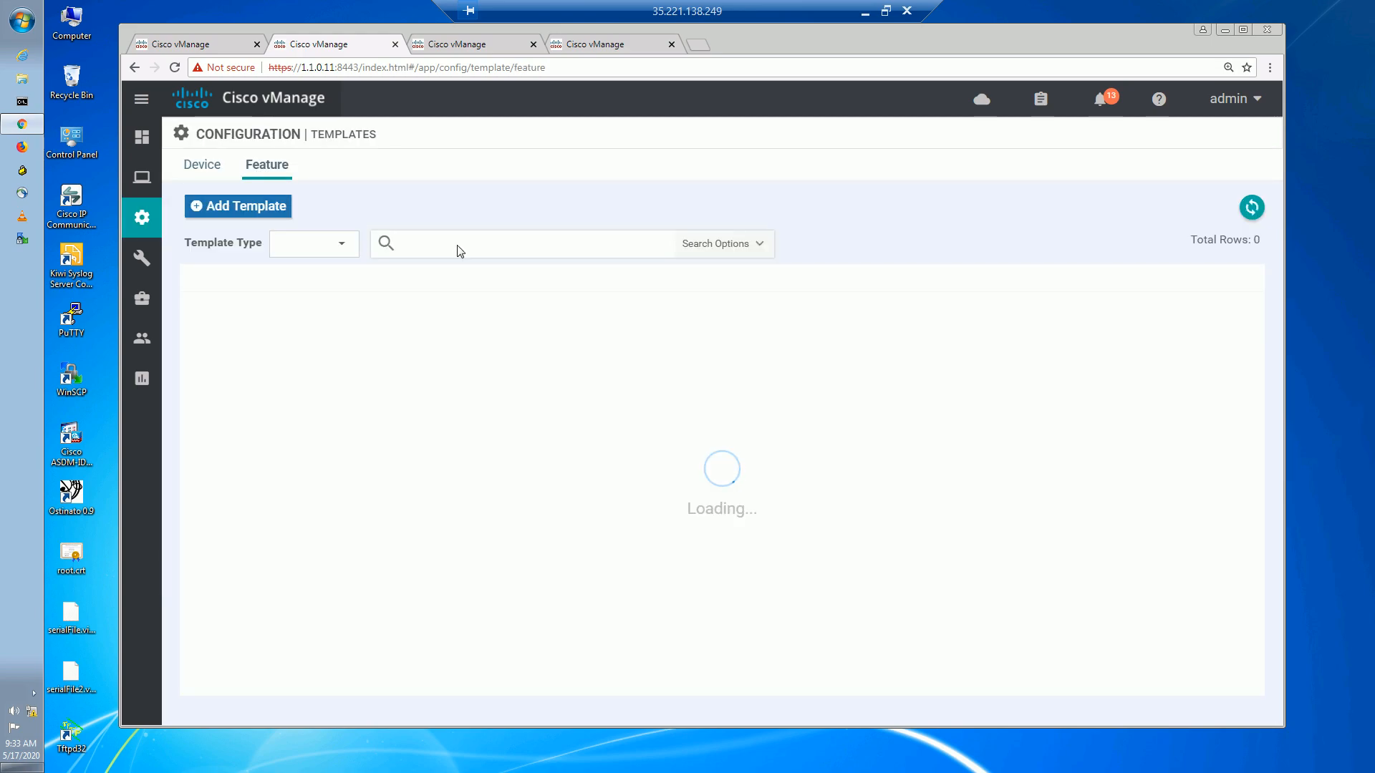
{"action": "type", "text": "tloc"}
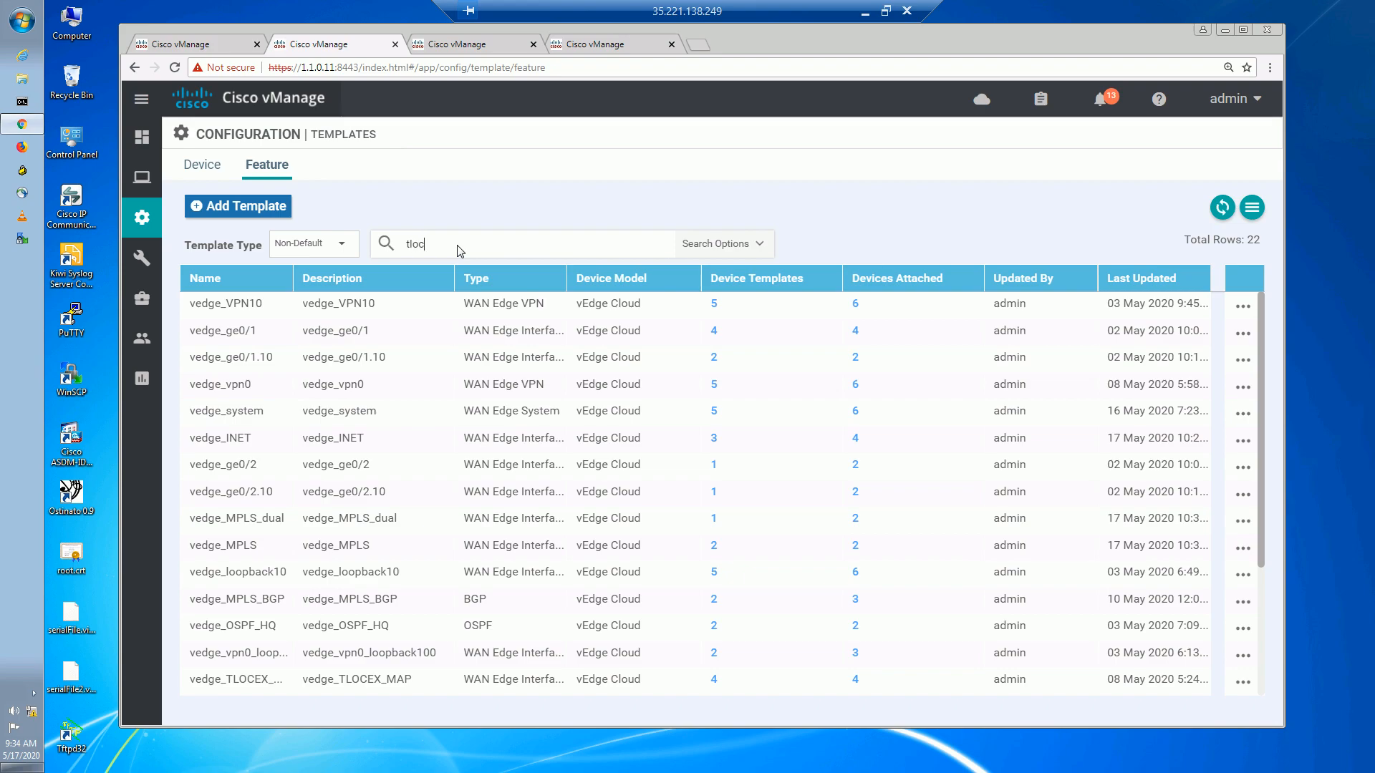
{"action": "key", "text": "Return"}
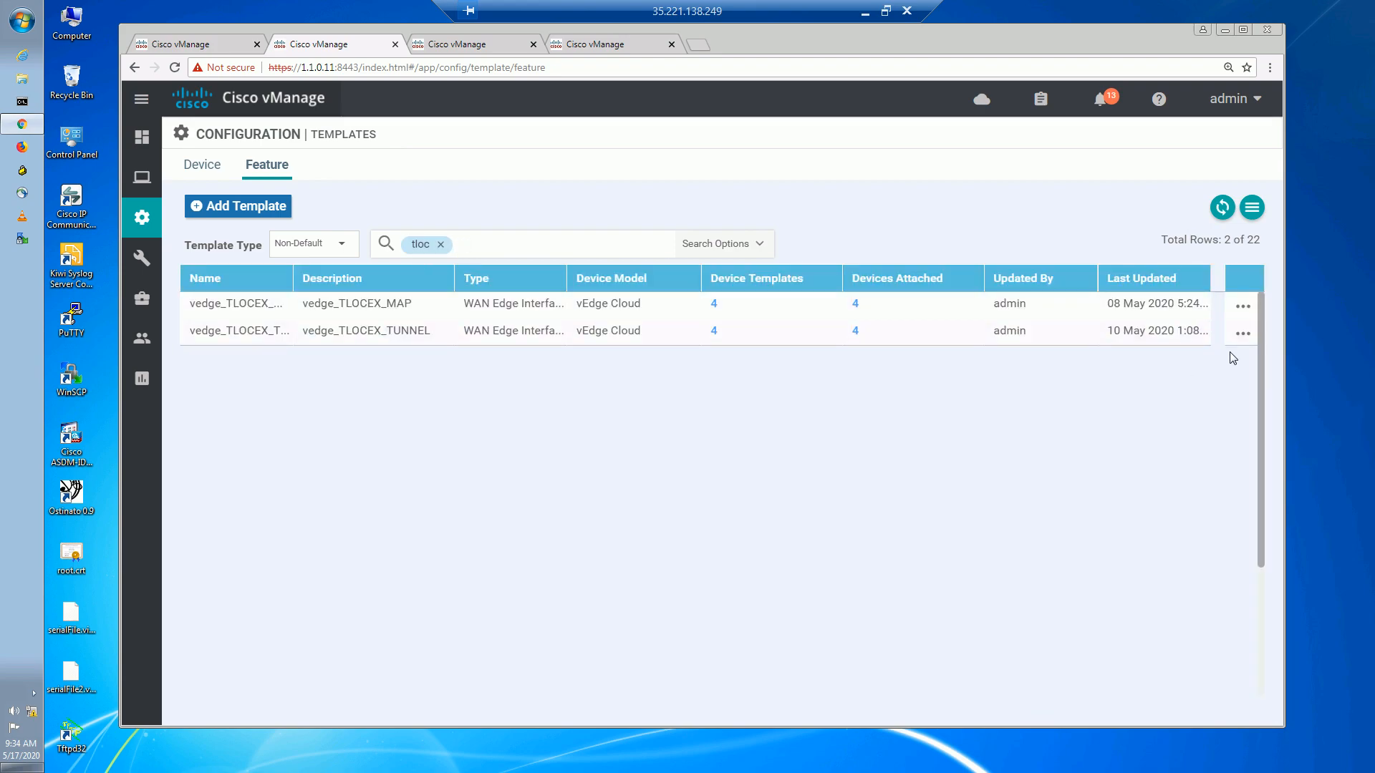
{"action": "left_click", "coordinate": [1243, 334]}
{"action": "left_click", "coordinate": [1141, 394]}
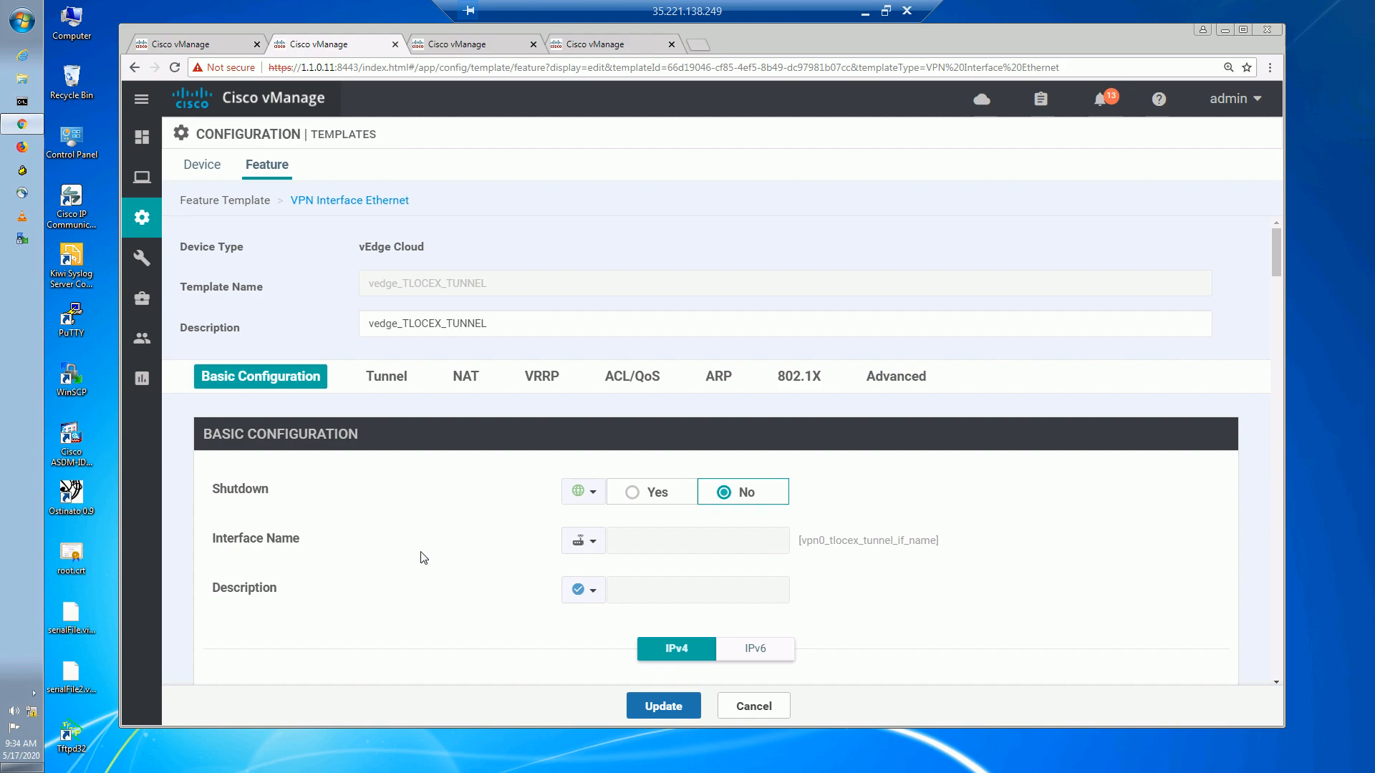
{"action": "left_click", "coordinate": [409, 381]}
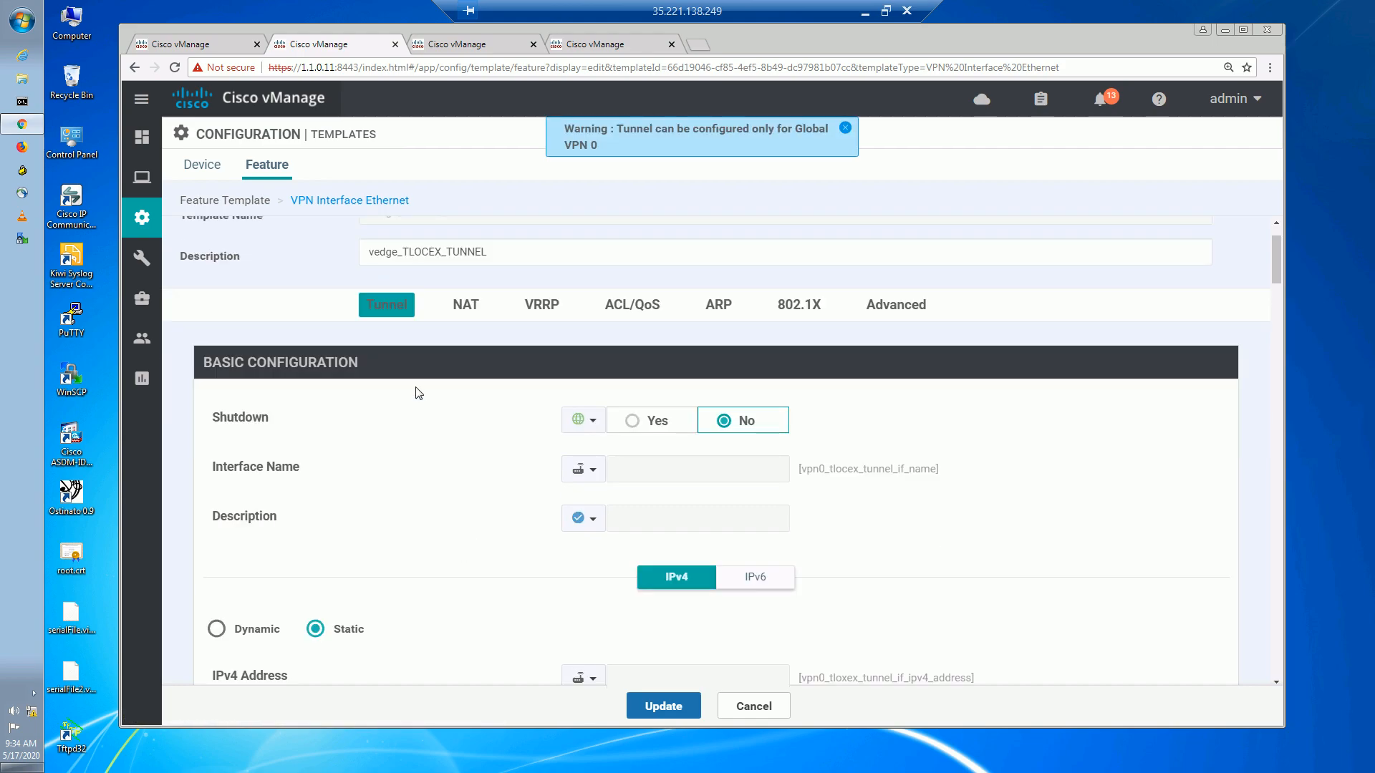
{"action": "left_click", "coordinate": [601, 481]}
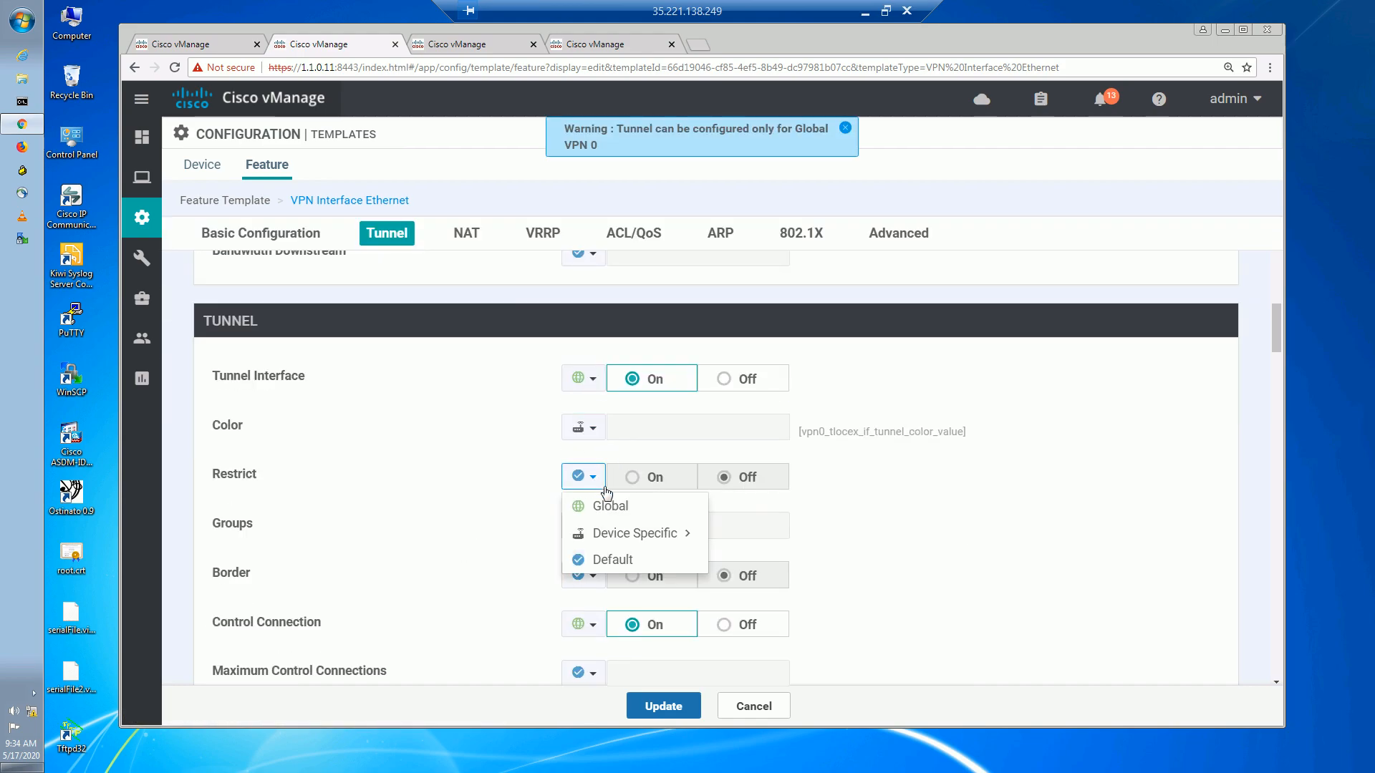
{"action": "left_click", "coordinate": [608, 505]}
{"action": "left_click", "coordinate": [634, 477]}
{"action": "left_click", "coordinate": [673, 709]}
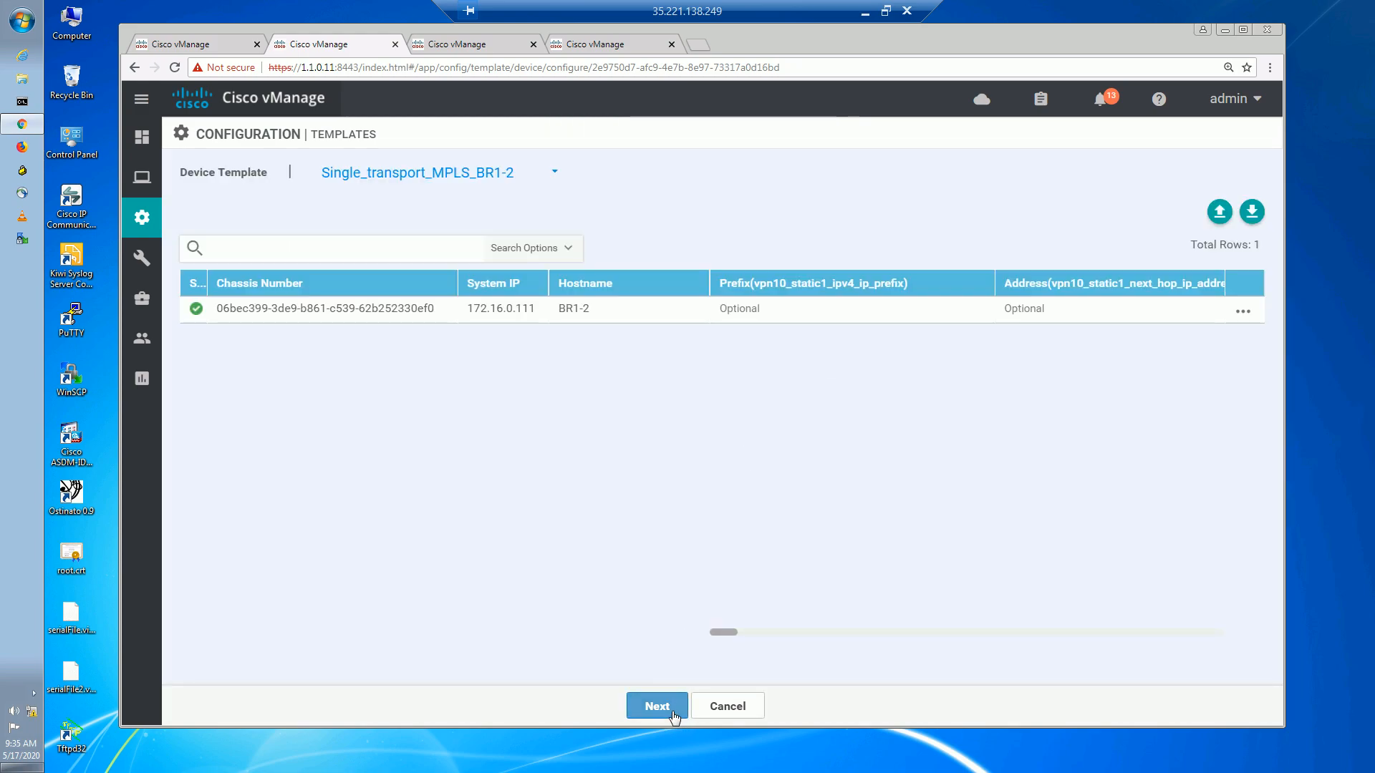
Confirm and push the configuration to BR1-2, R1, BR1-1 and R2.
{"action": "left_click", "coordinate": [656, 707]}
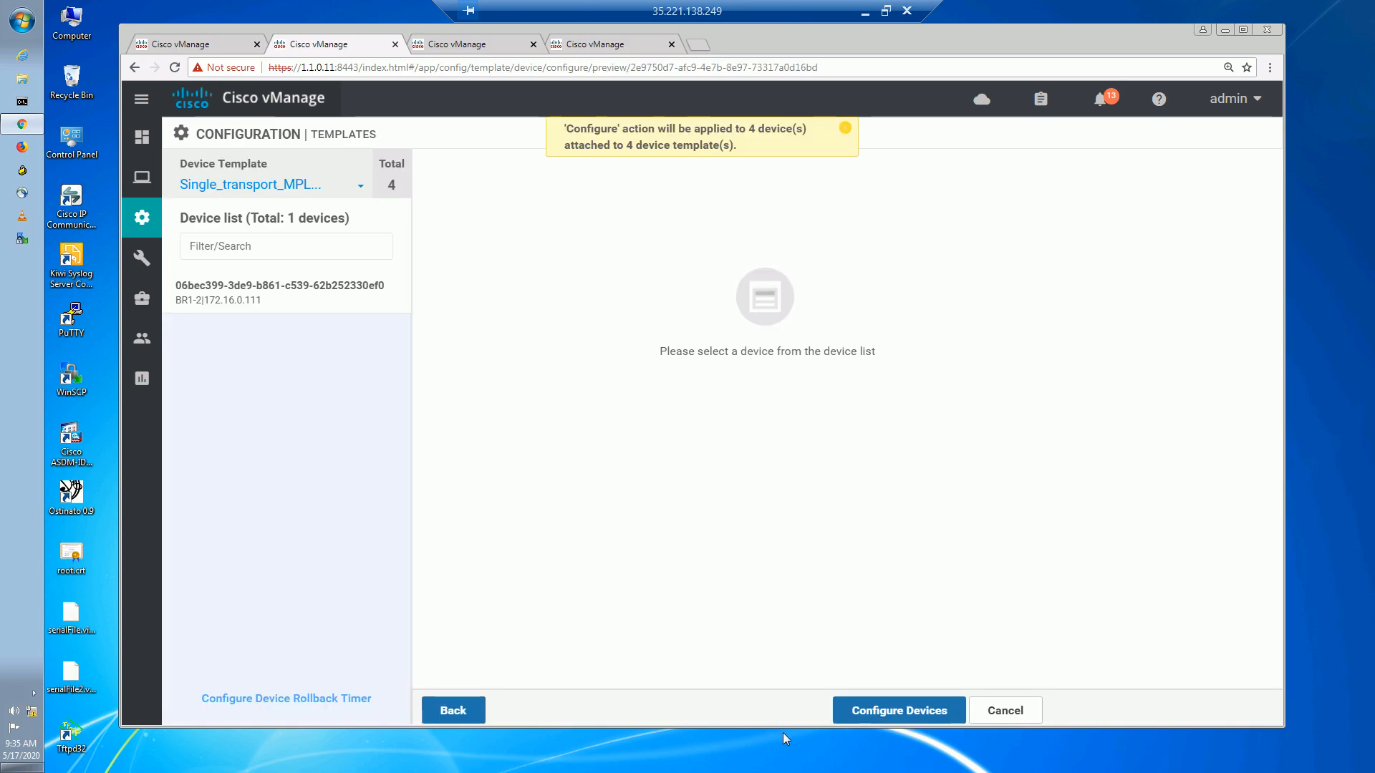
{"action": "left_click", "coordinate": [925, 709]}
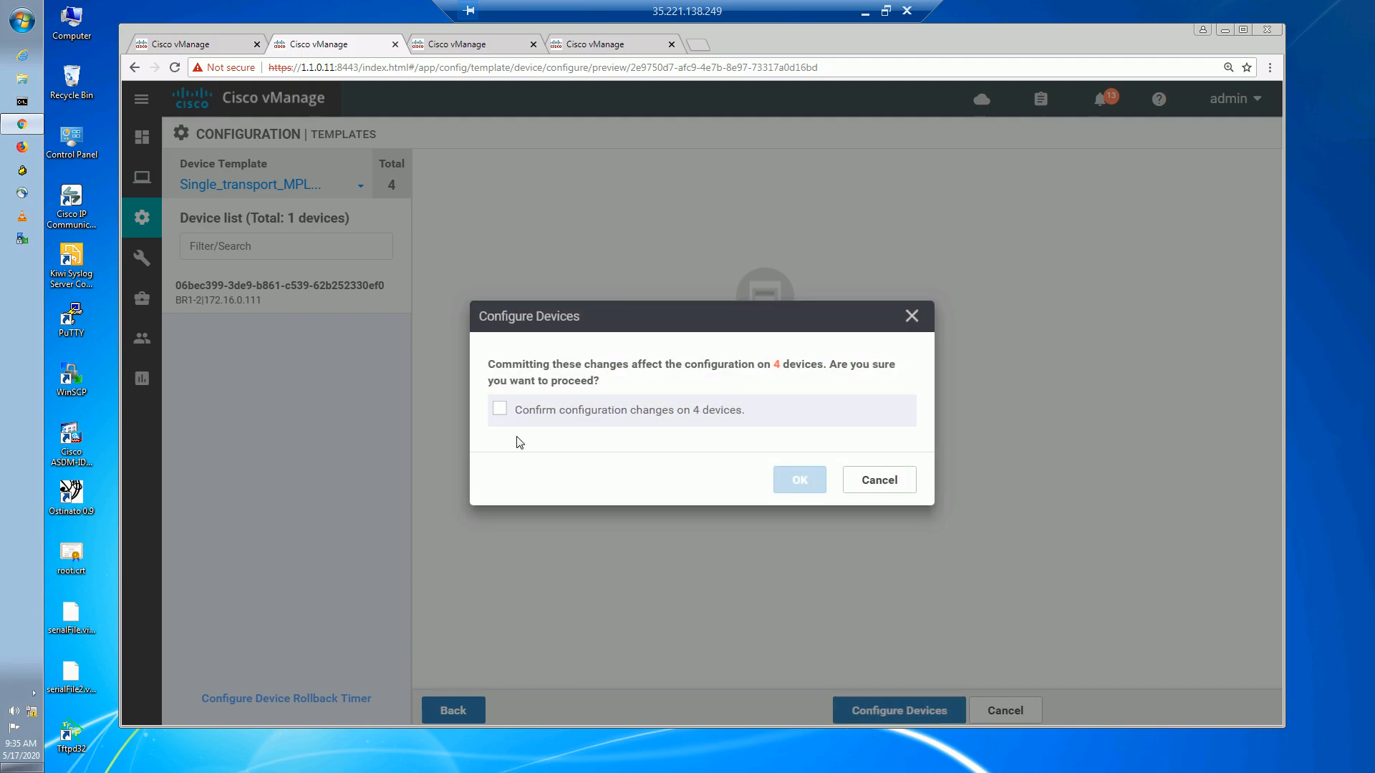
{"action": "left_click", "coordinate": [499, 409]}
{"action": "left_click", "coordinate": [816, 492]}
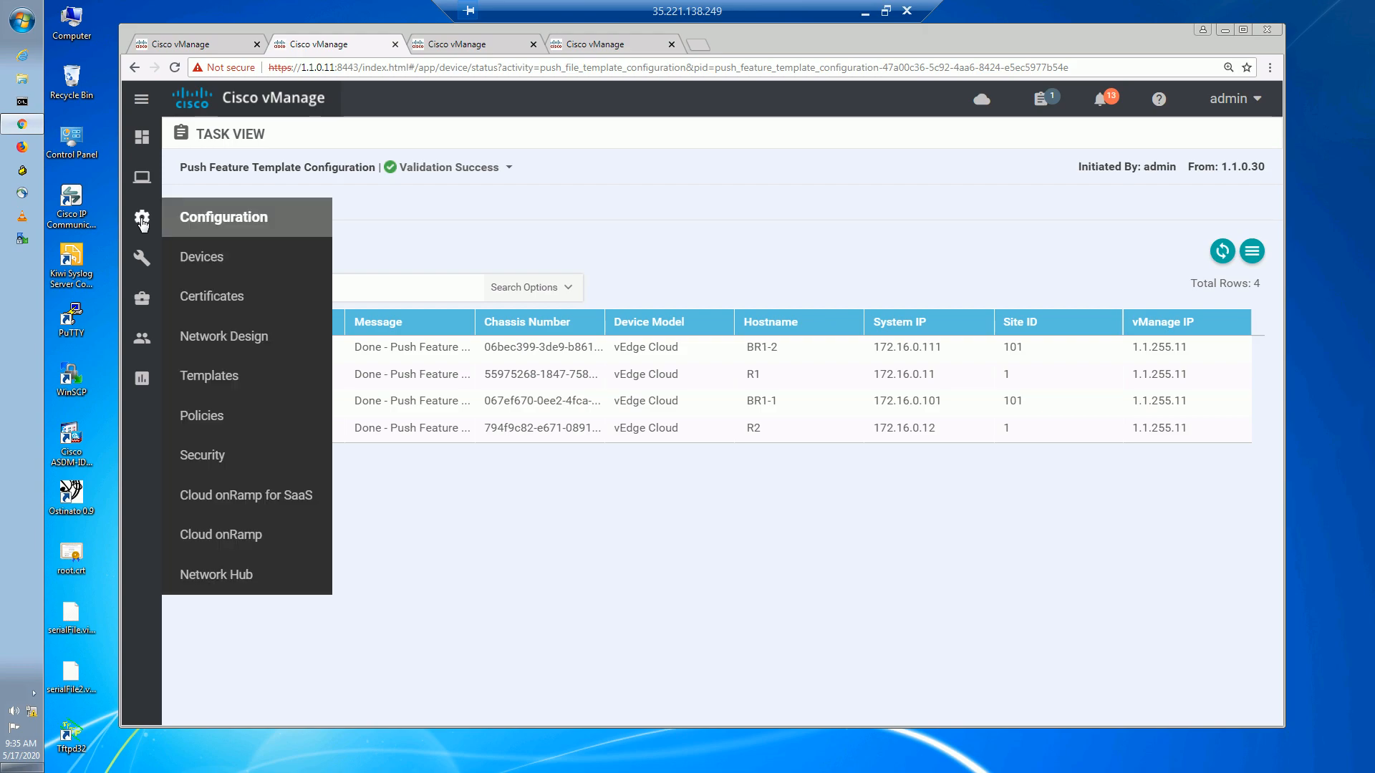
Open R1's device dashboard in Monitor > Network and show its WAN tunnels.
{"action": "mouse_move", "coordinate": [141, 177]}
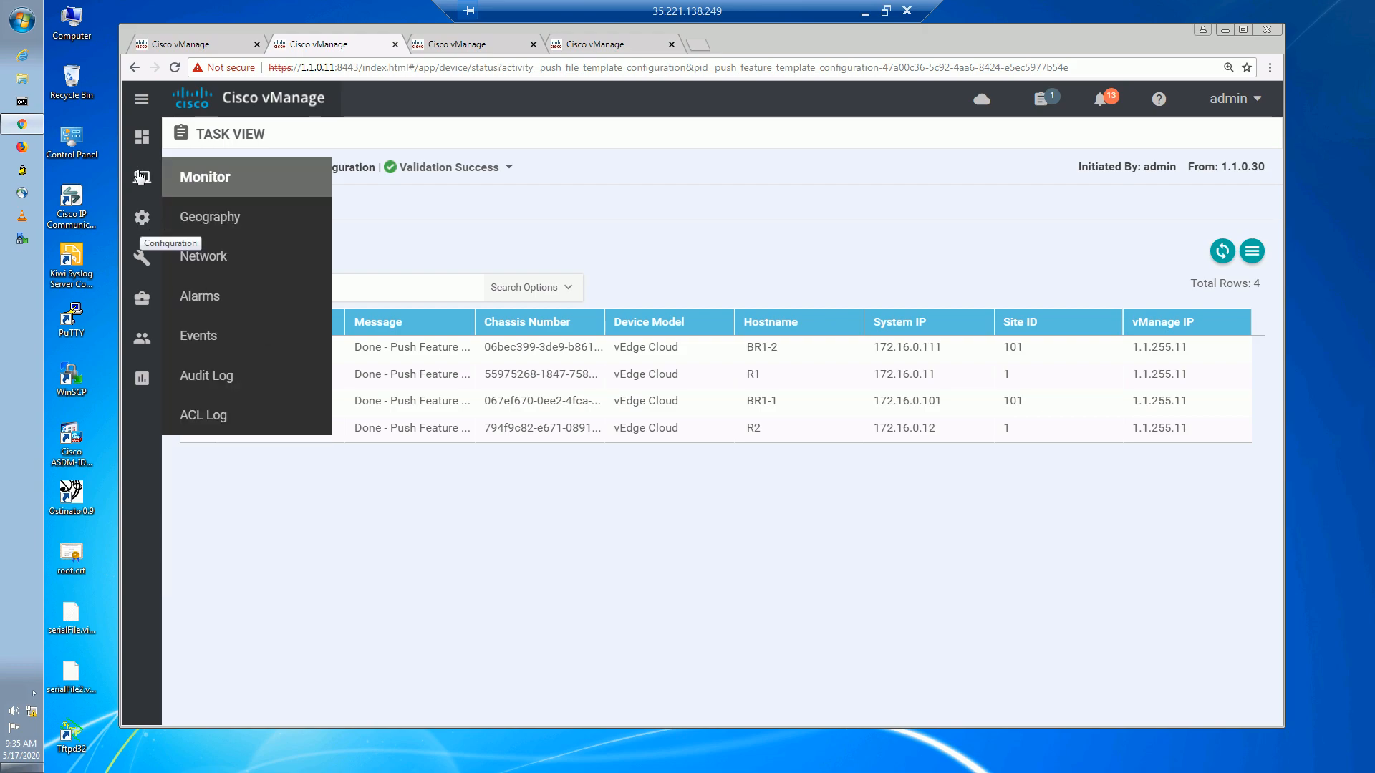
{"action": "left_click", "coordinate": [220, 272]}
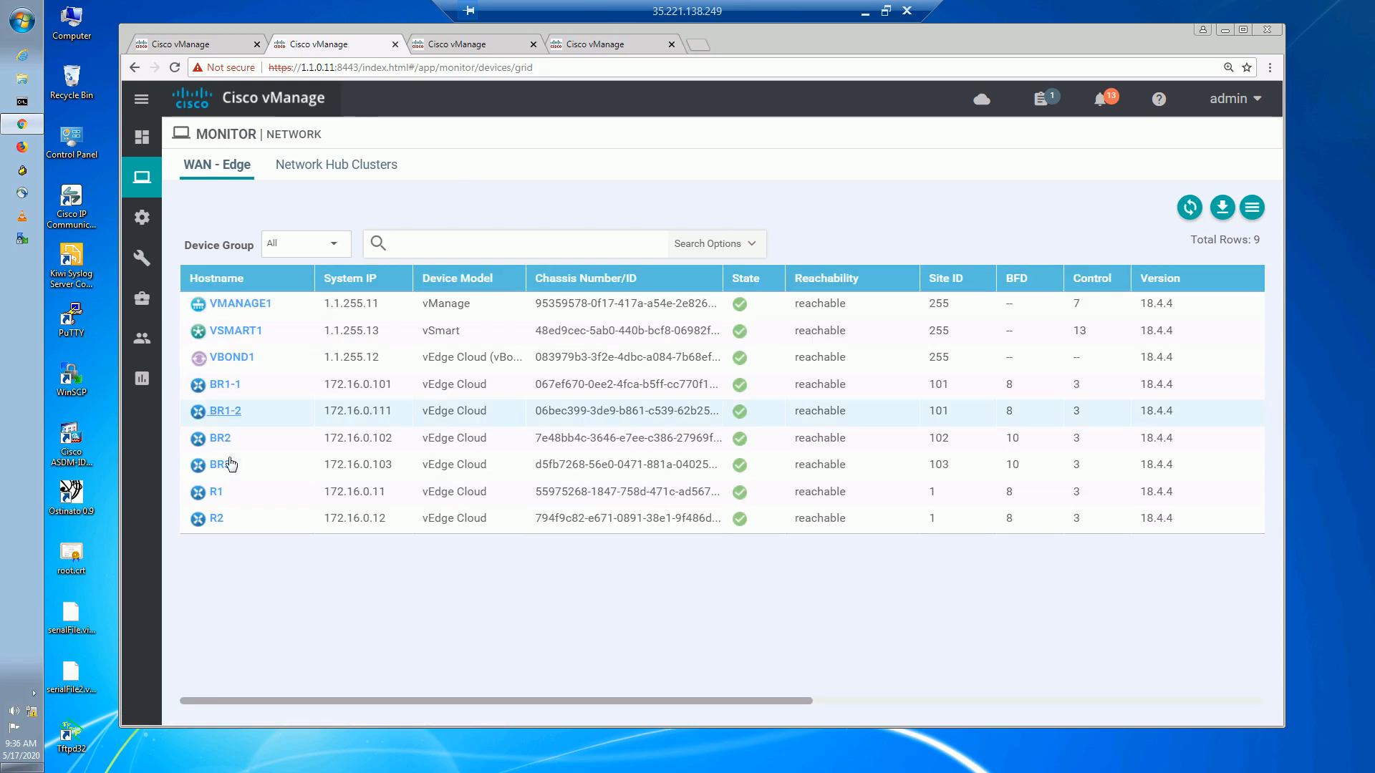
{"action": "left_click", "coordinate": [216, 494]}
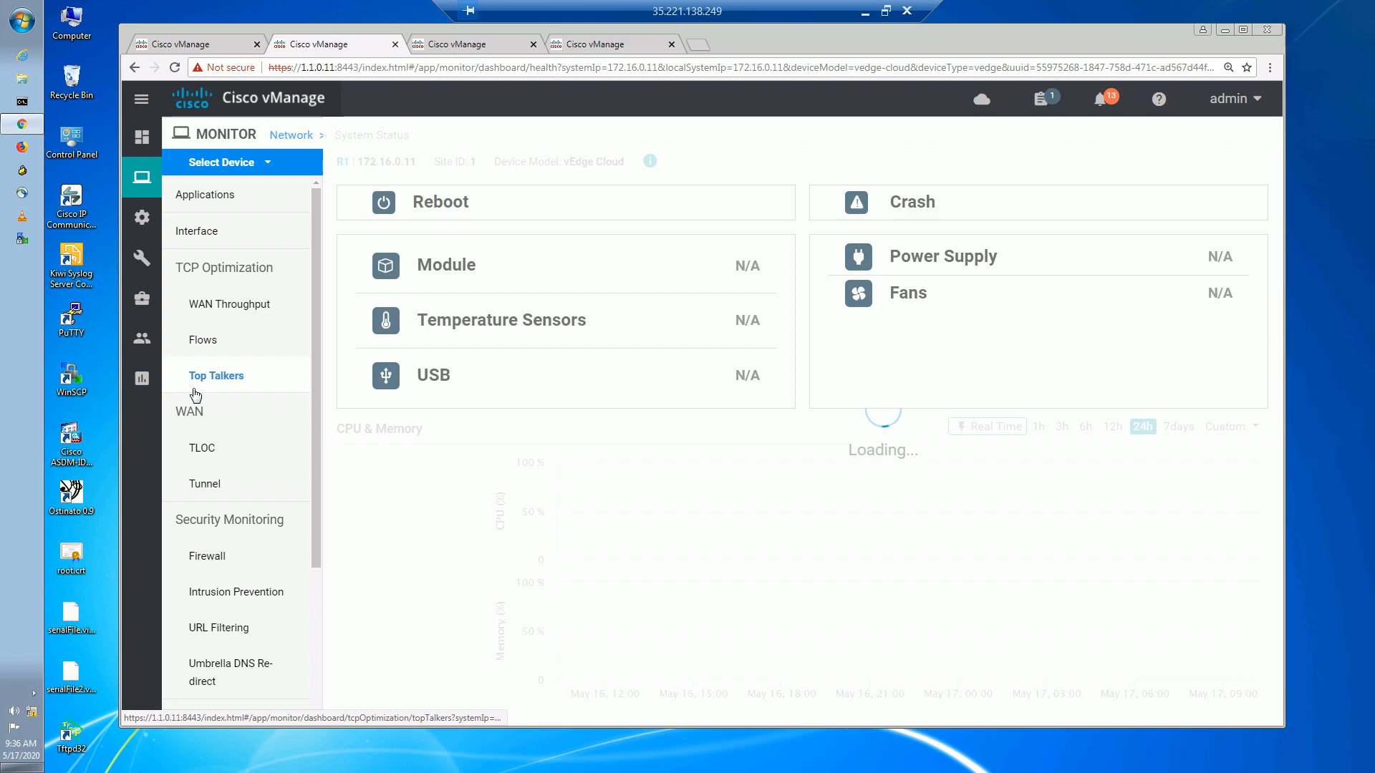
{"action": "left_click", "coordinate": [213, 484]}
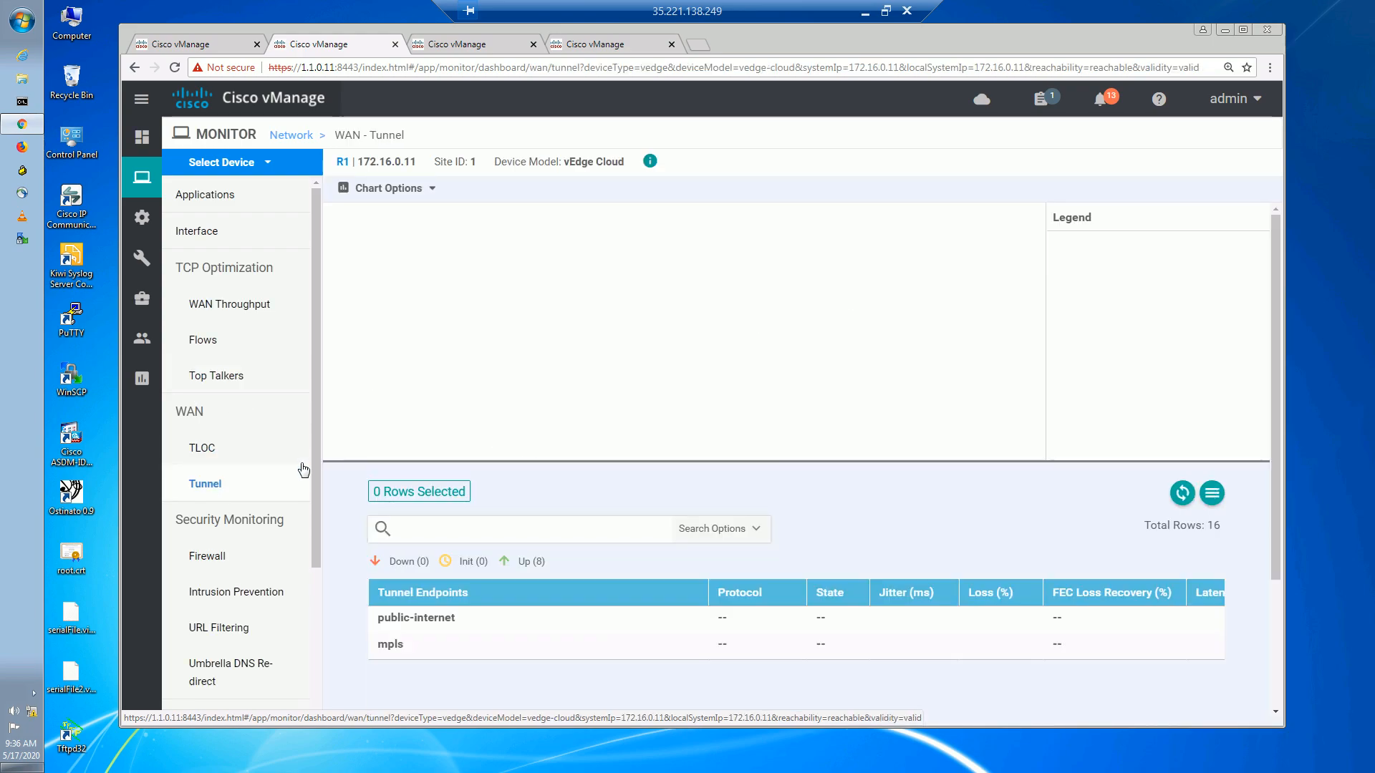
Highlight R1's public-internet tunnels to BR1-1, BR2, BR3 and BR1-2's mpls.
{"action": "left_click_drag", "start_coordinate": [1278, 412], "coordinate": [1268, 540]}
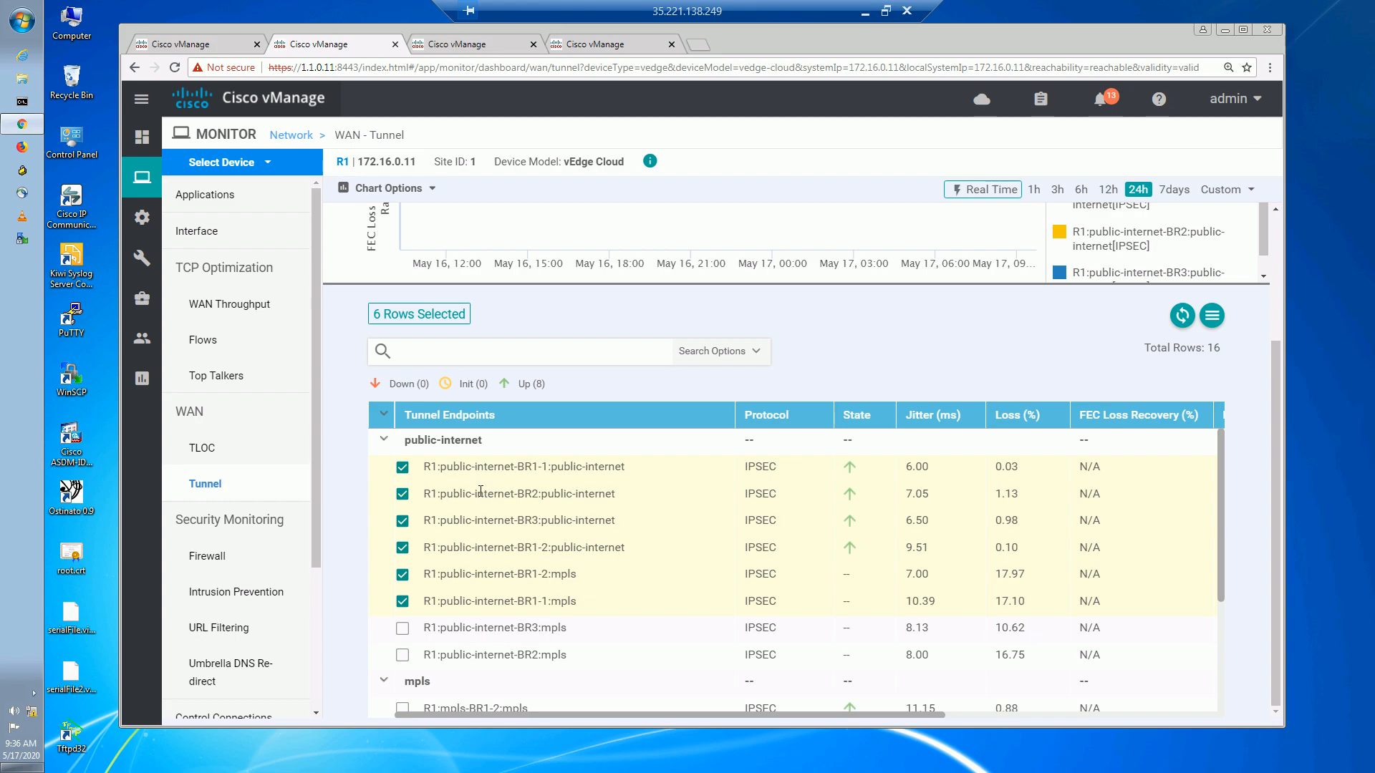
{"action": "left_click_drag", "start_coordinate": [441, 464], "coordinate": [625, 468]}
{"action": "left_click_drag", "start_coordinate": [502, 496], "coordinate": [450, 493]}
{"action": "left_click_drag", "start_coordinate": [547, 496], "coordinate": [610, 514]}
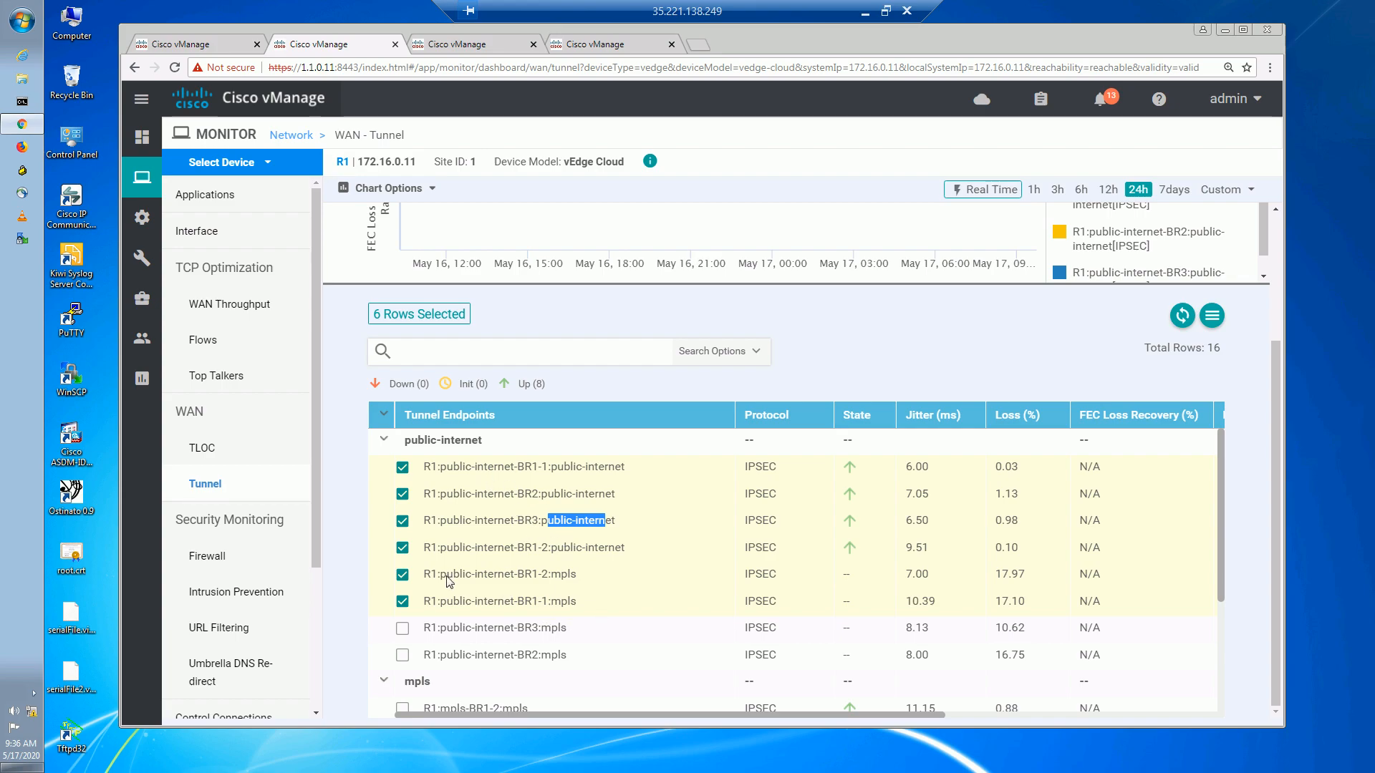
{"action": "left_click_drag", "start_coordinate": [454, 575], "coordinate": [565, 577]}
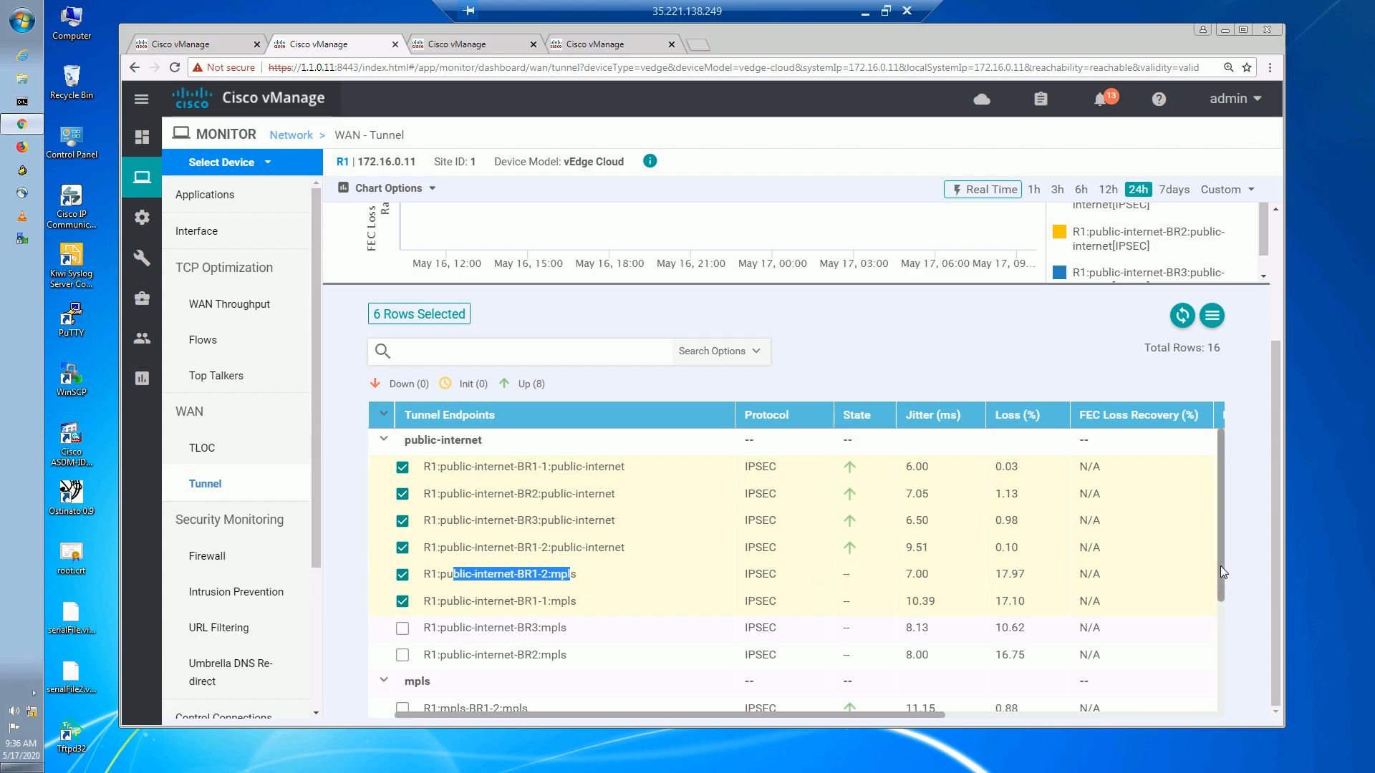
Scroll down and highlight R1's MPLS tunnels to BR1-2, BR1-1 and BR2.
{"action": "scroll", "coordinate": [1226, 573], "scroll_direction": "down", "scroll_amount": 2}
{"action": "left_click_drag", "start_coordinate": [1227, 628], "coordinate": [1224, 680]}
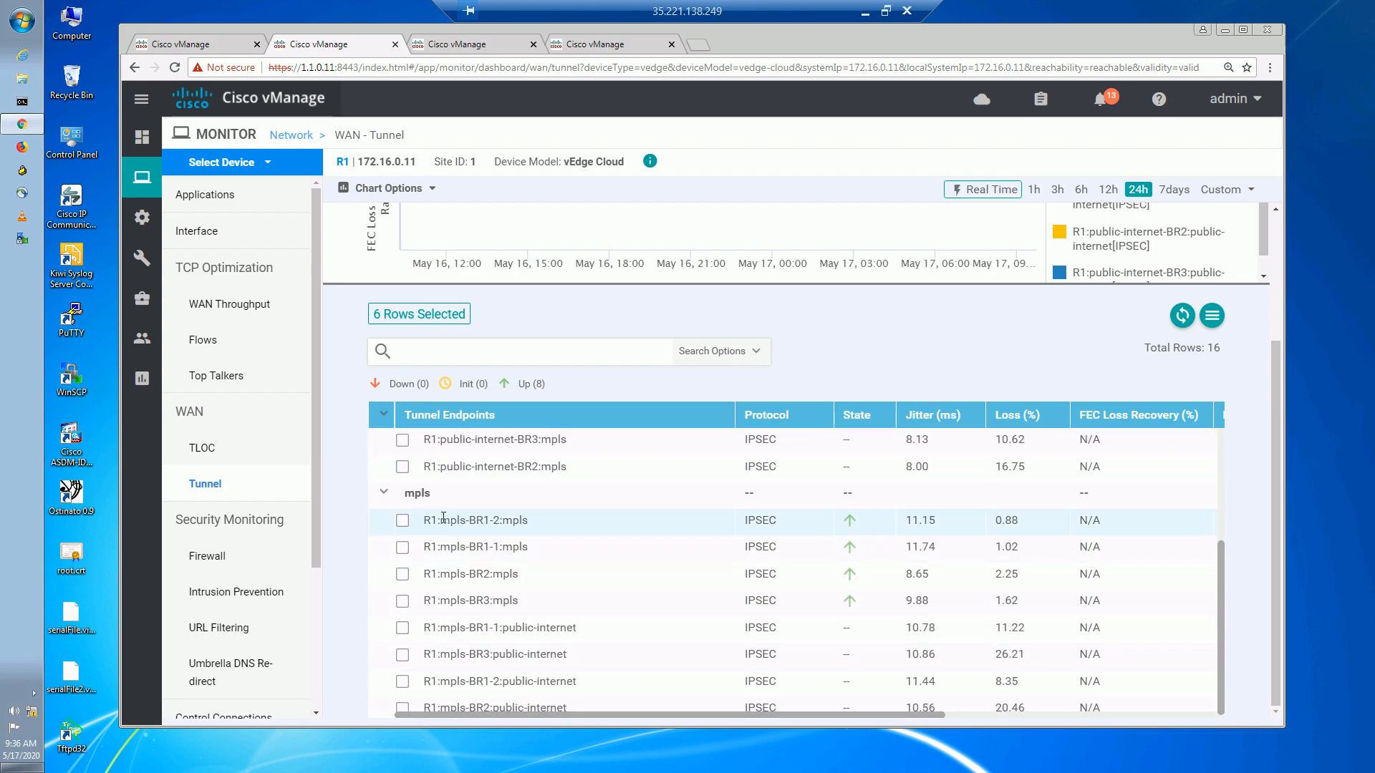
{"action": "left_click_drag", "start_coordinate": [438, 521], "coordinate": [544, 525]}
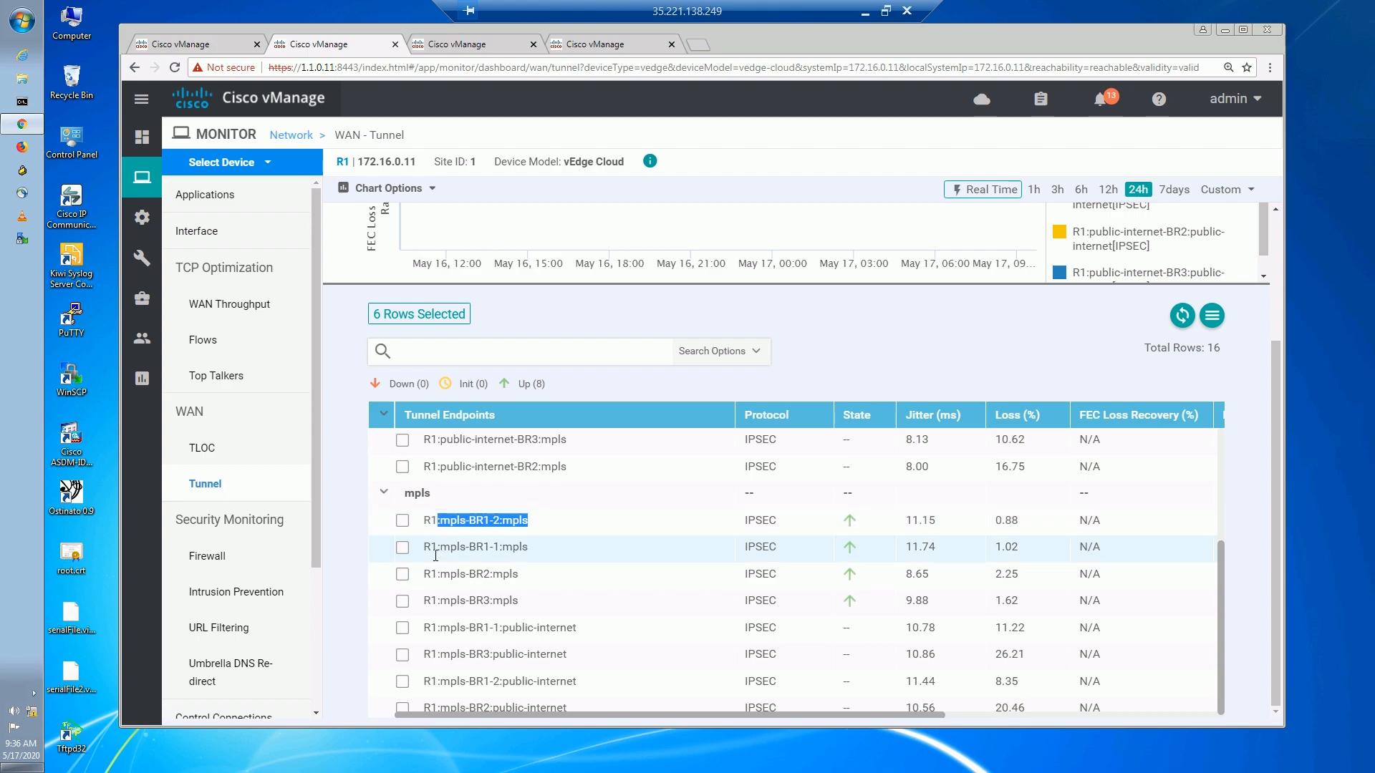
{"action": "left_click_drag", "start_coordinate": [450, 548], "coordinate": [471, 613]}
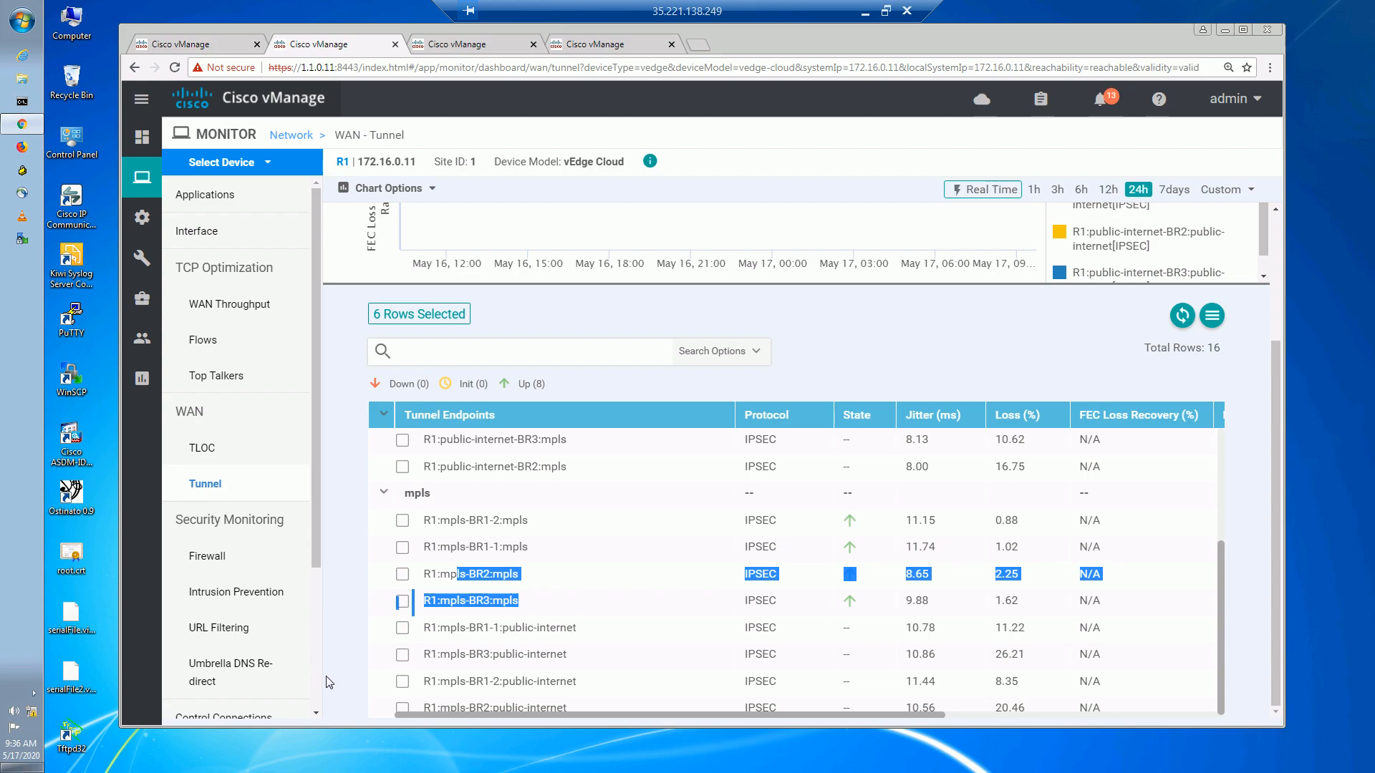
{"action": "left_click_drag", "start_coordinate": [315, 573], "coordinate": [319, 698]}
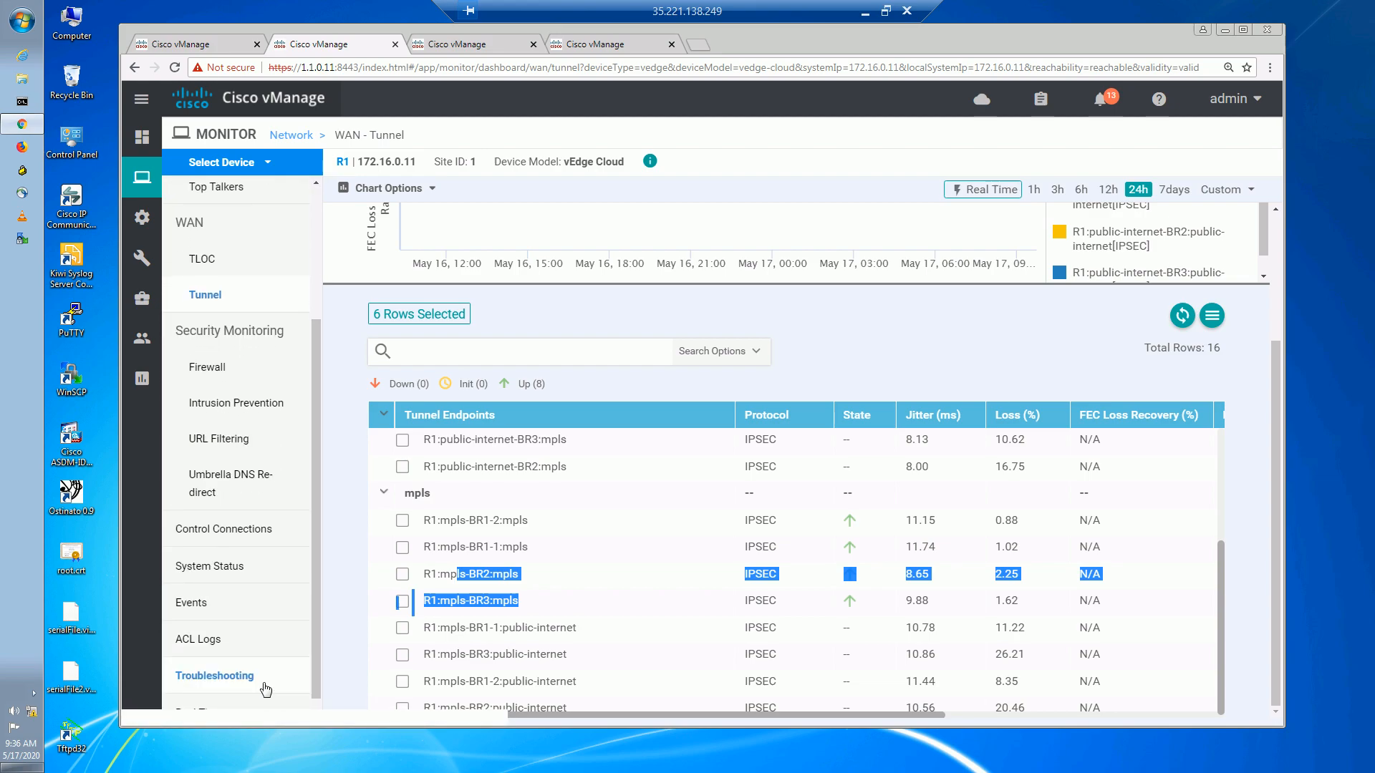
Set up a flow simulation on BR3 in VPN 10 with source interface ge0/2.10.
{"action": "left_click", "coordinate": [243, 677]}
{"action": "left_click", "coordinate": [1024, 627]}
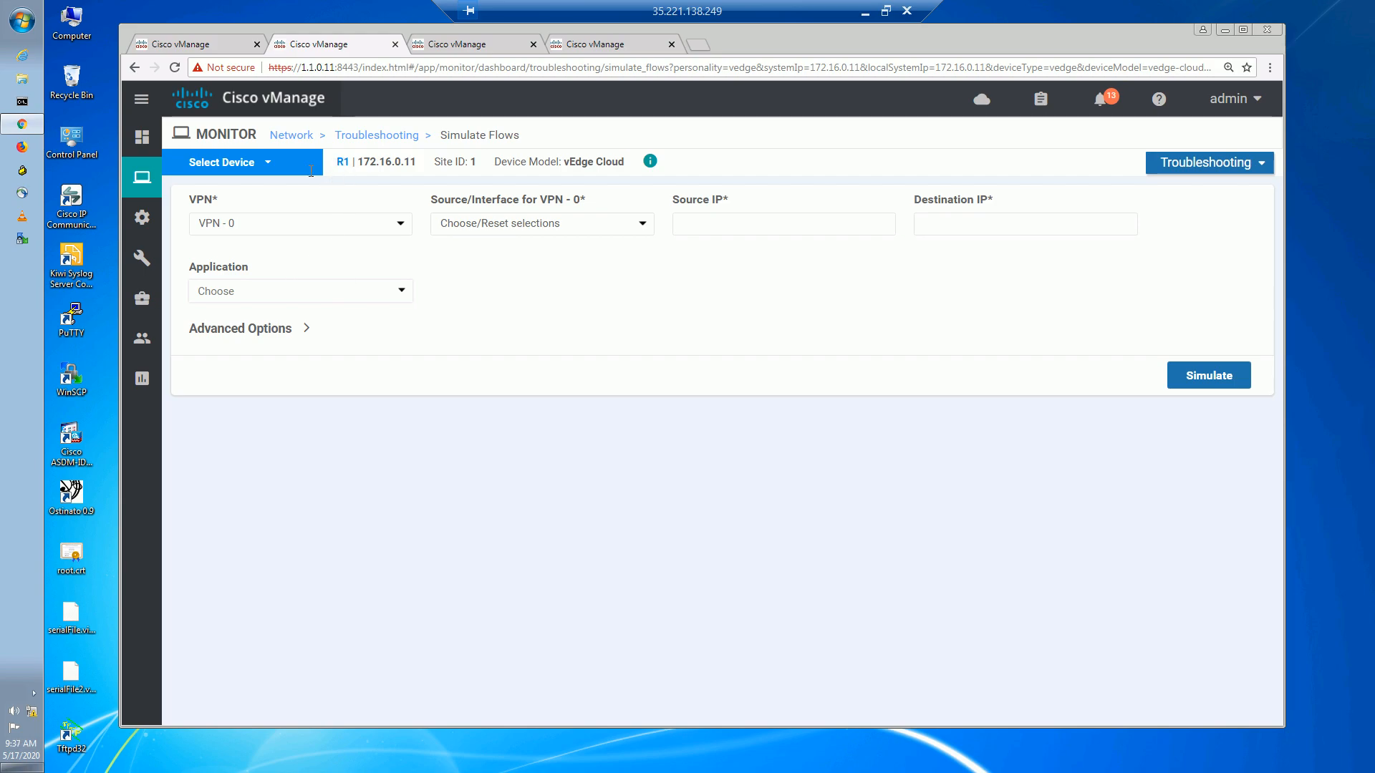
{"action": "left_click", "coordinate": [269, 166]}
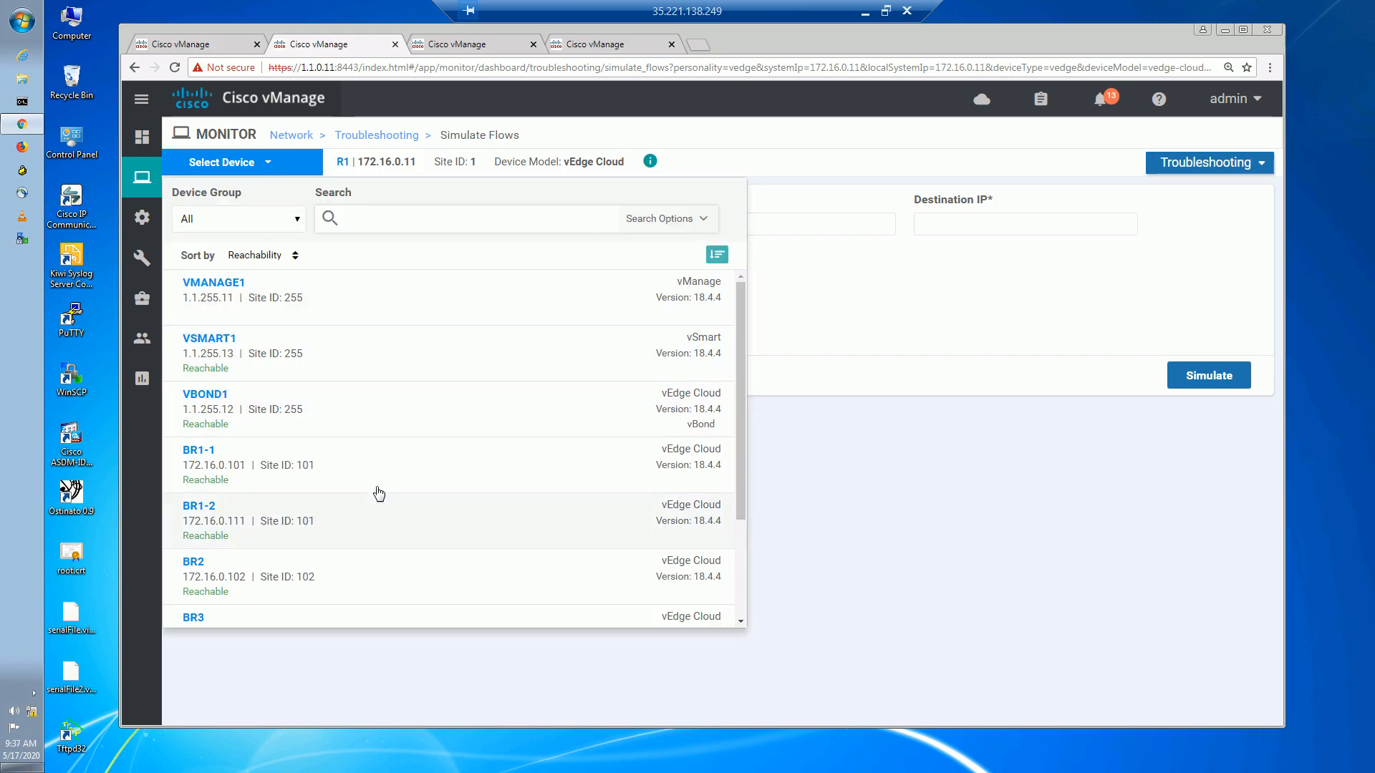
{"action": "left_click", "coordinate": [256, 615]}
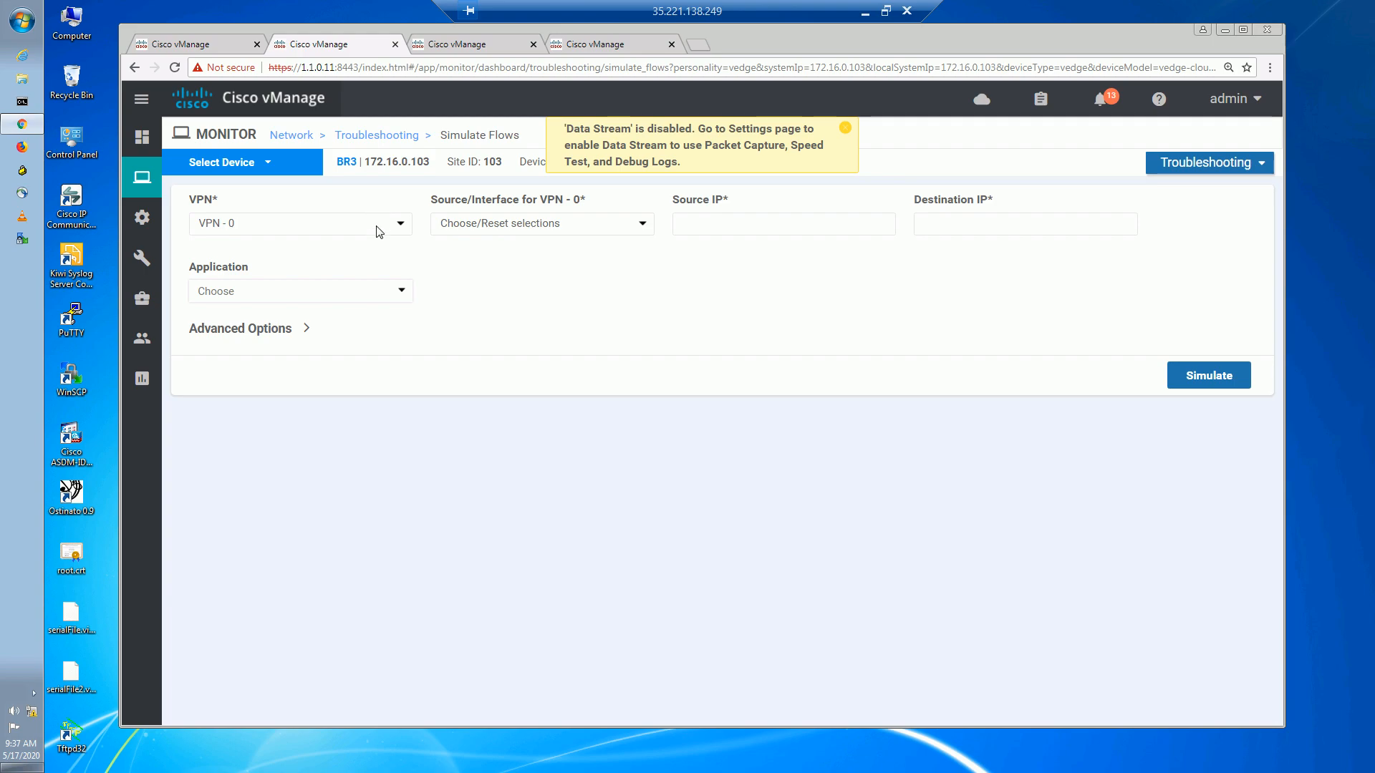
{"action": "left_click", "coordinate": [382, 226]}
{"action": "left_click", "coordinate": [306, 256]}
{"action": "left_click", "coordinate": [583, 226]}
{"action": "left_click", "coordinate": [522, 259]}
Simulate flows from 172.17.3.10 to 172.16.32.1, review the output, then leave the remote session.
{"action": "left_click", "coordinate": [837, 222]}
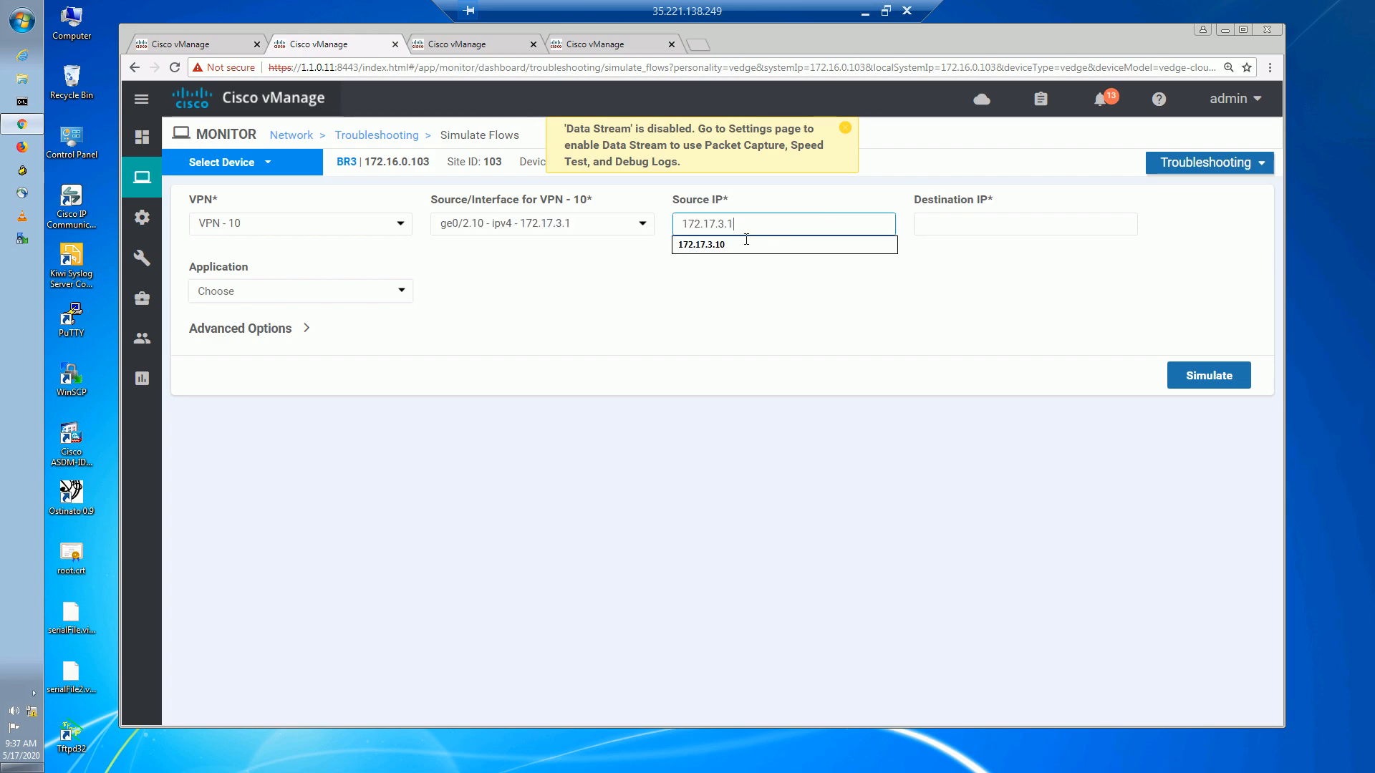
{"action": "left_click", "coordinate": [741, 257]}
{"action": "left_click", "coordinate": [948, 224]}
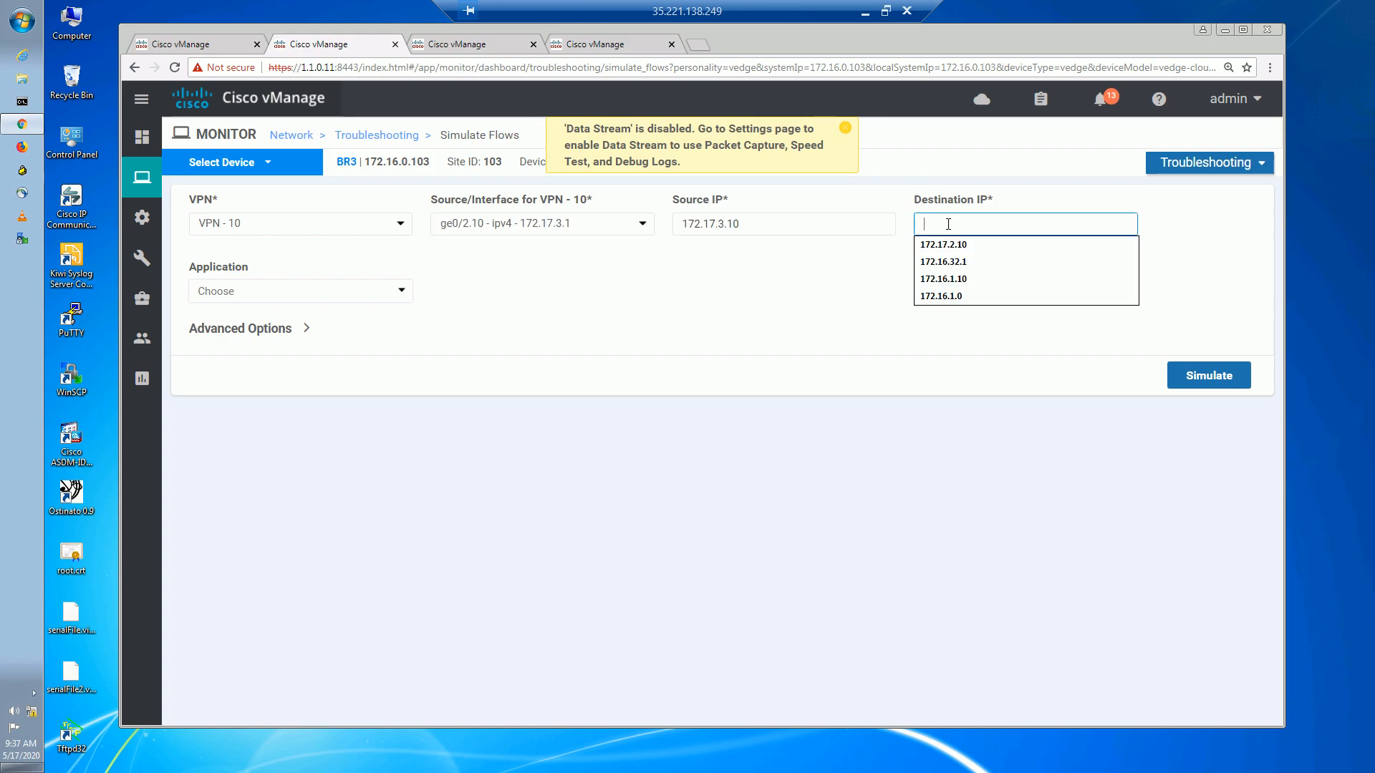
{"action": "left_click", "coordinate": [967, 270]}
{"action": "left_click", "coordinate": [1187, 381]}
{"action": "scroll", "coordinate": [852, 298], "scroll_direction": "down", "scroll_amount": 3}
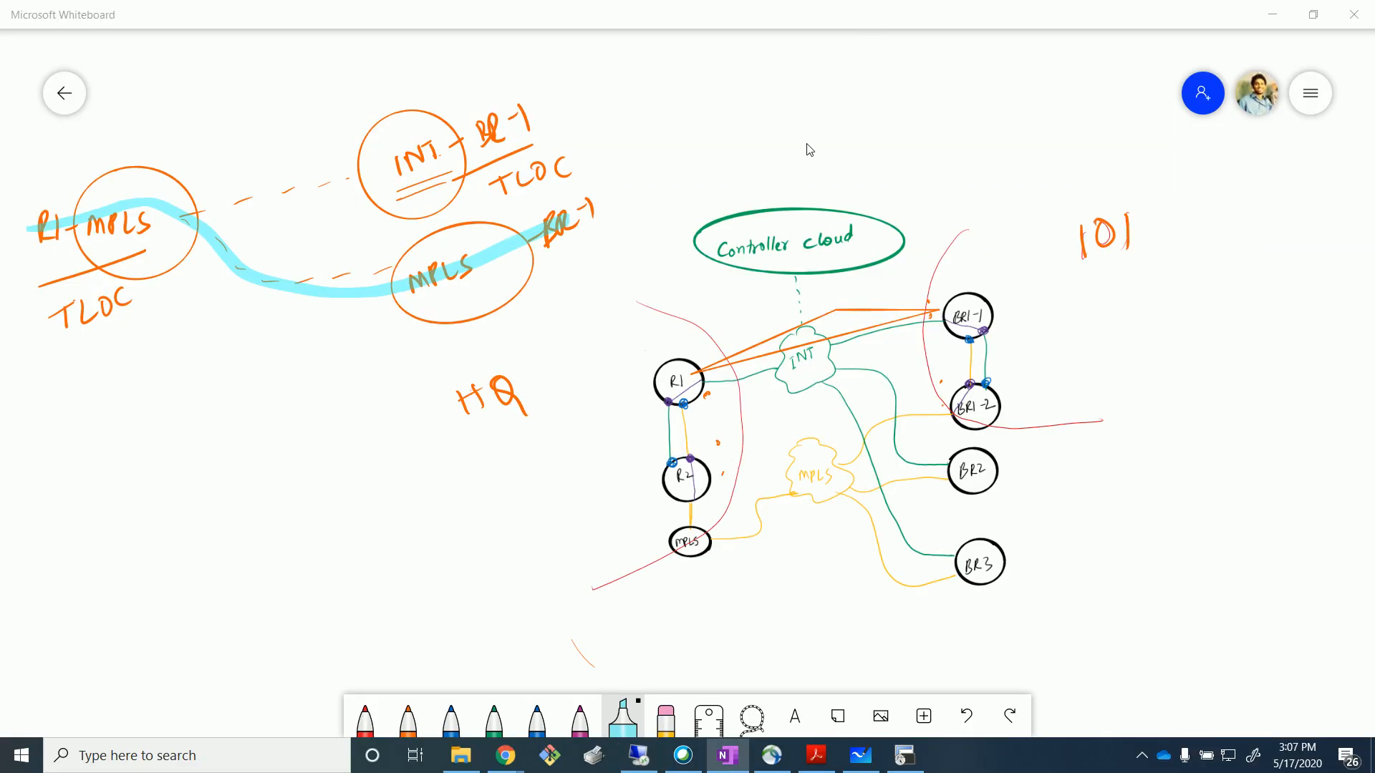
{"action": "left_click", "coordinate": [866, 11]}
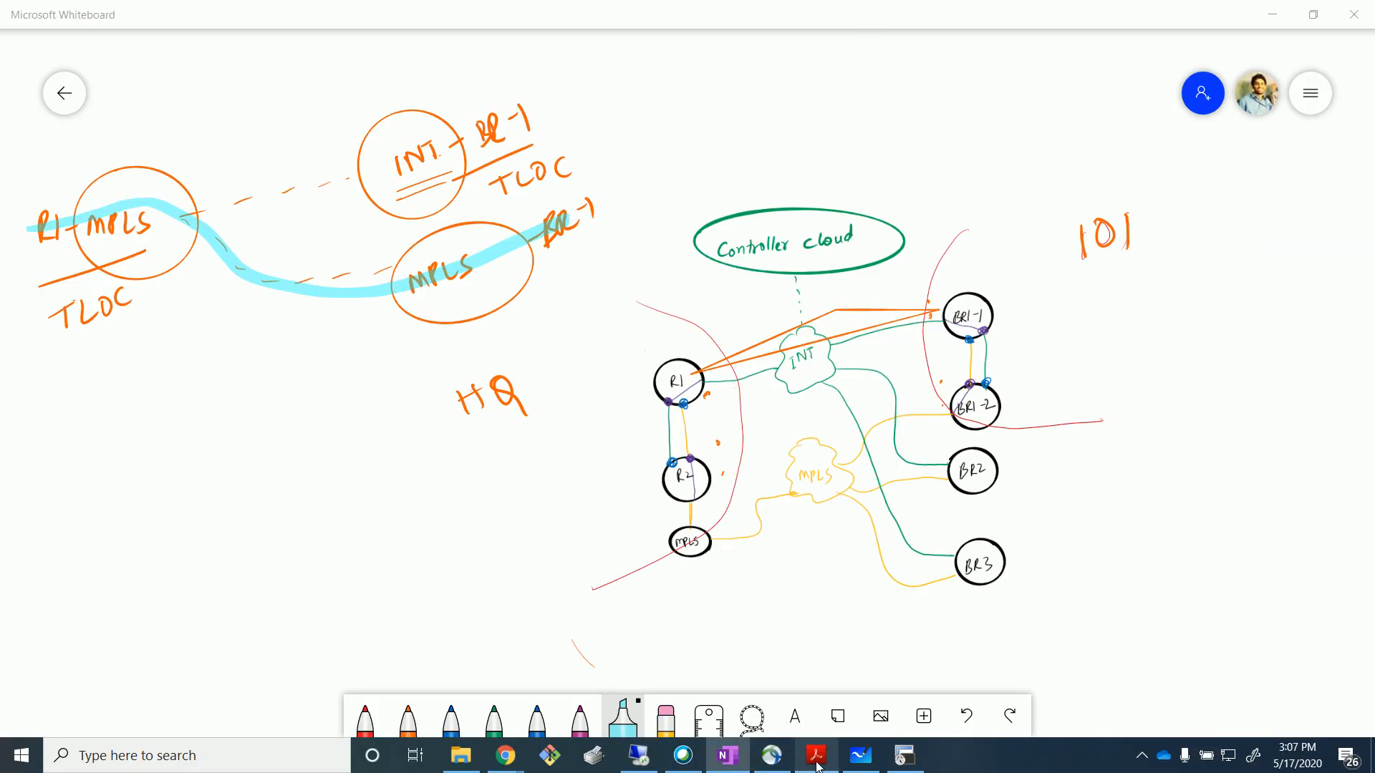
{"action": "left_click", "coordinate": [904, 755]}
{"action": "scroll", "coordinate": [82, 253], "scroll_direction": "up", "scroll_amount": 5}
{"action": "scroll", "coordinate": [83, 278], "scroll_direction": "down", "scroll_amount": 5}
{"action": "left_click_drag", "start_coordinate": [32, 292], "coordinate": [72, 293]}
{"action": "left_click_drag", "start_coordinate": [51, 426], "coordinate": [364, 432]}
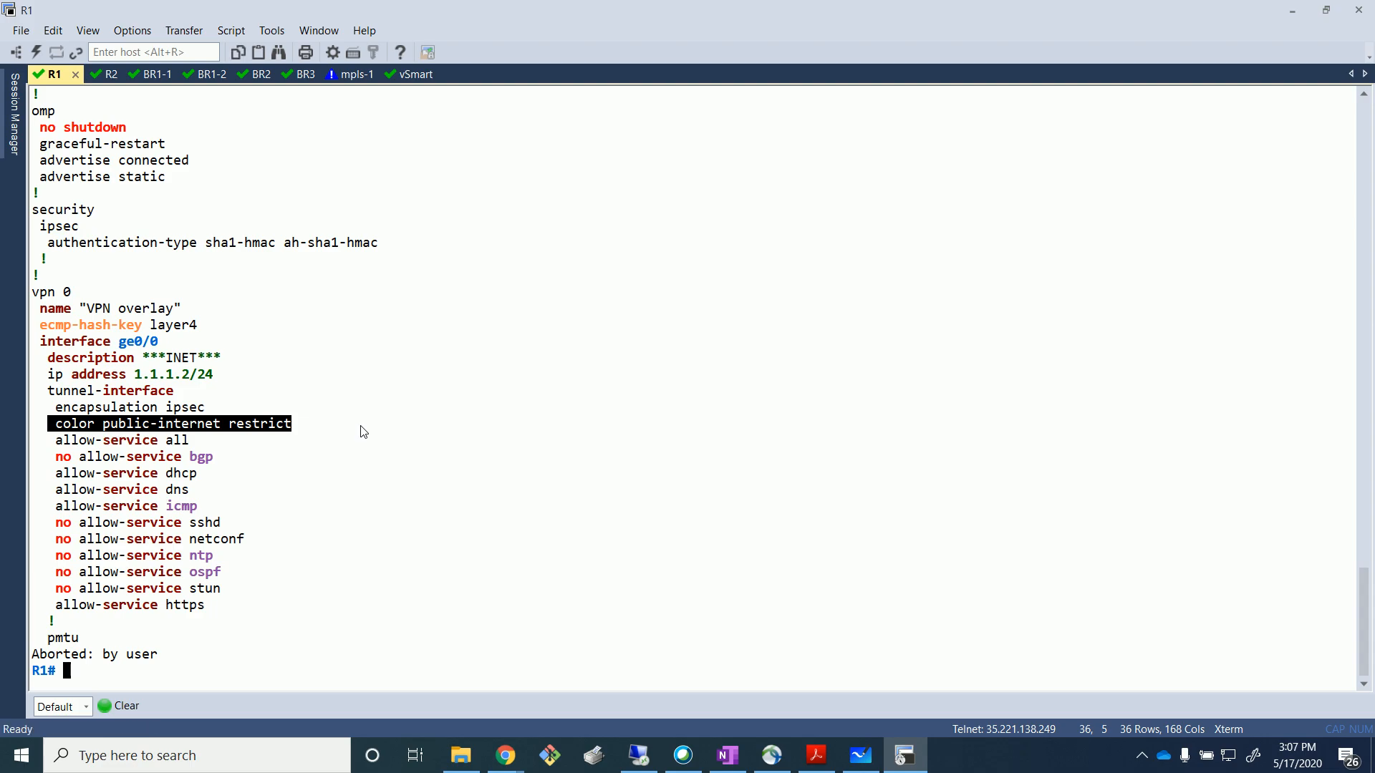
{"action": "left_click", "coordinate": [363, 431]}
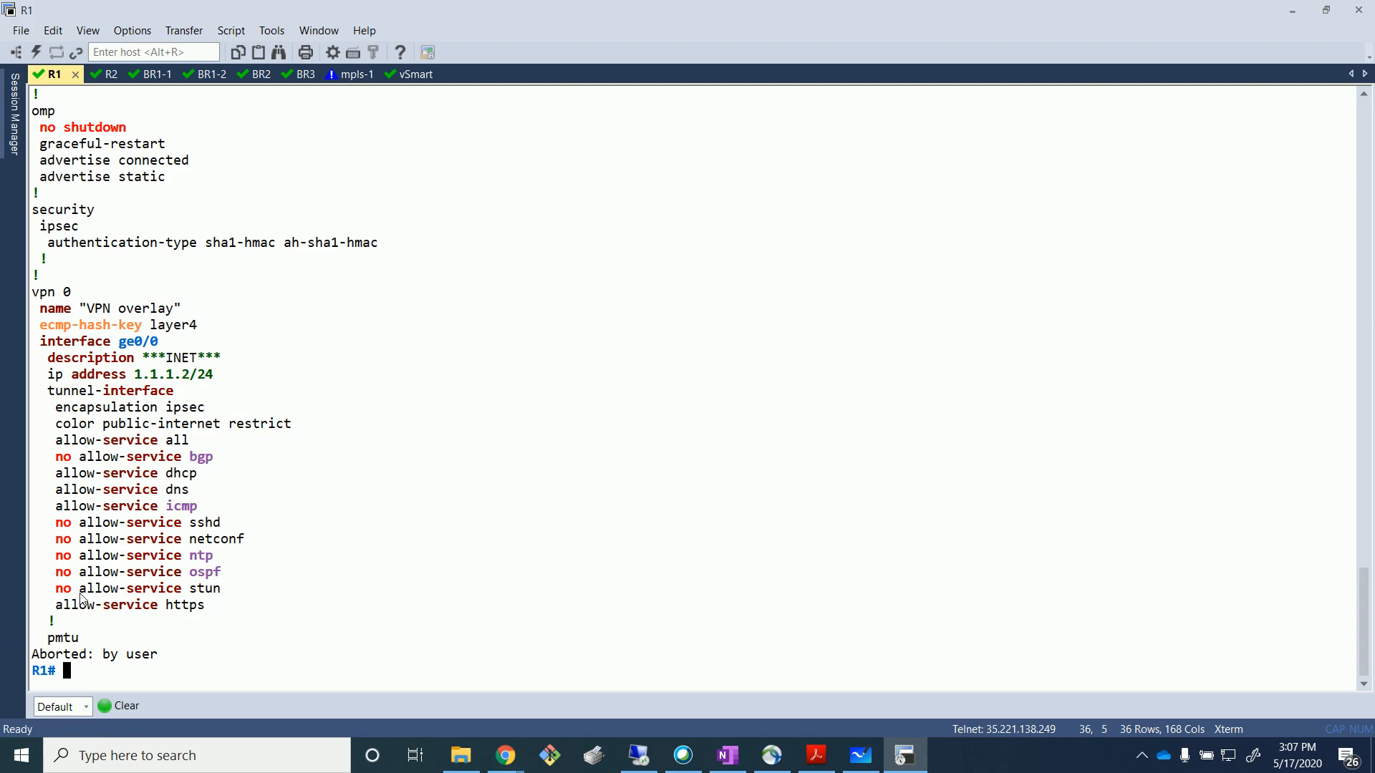
{"action": "left_click_drag", "start_coordinate": [129, 428], "coordinate": [314, 427]}
{"action": "left_click", "coordinate": [402, 470]}
{"action": "left_click", "coordinate": [1290, 13]}
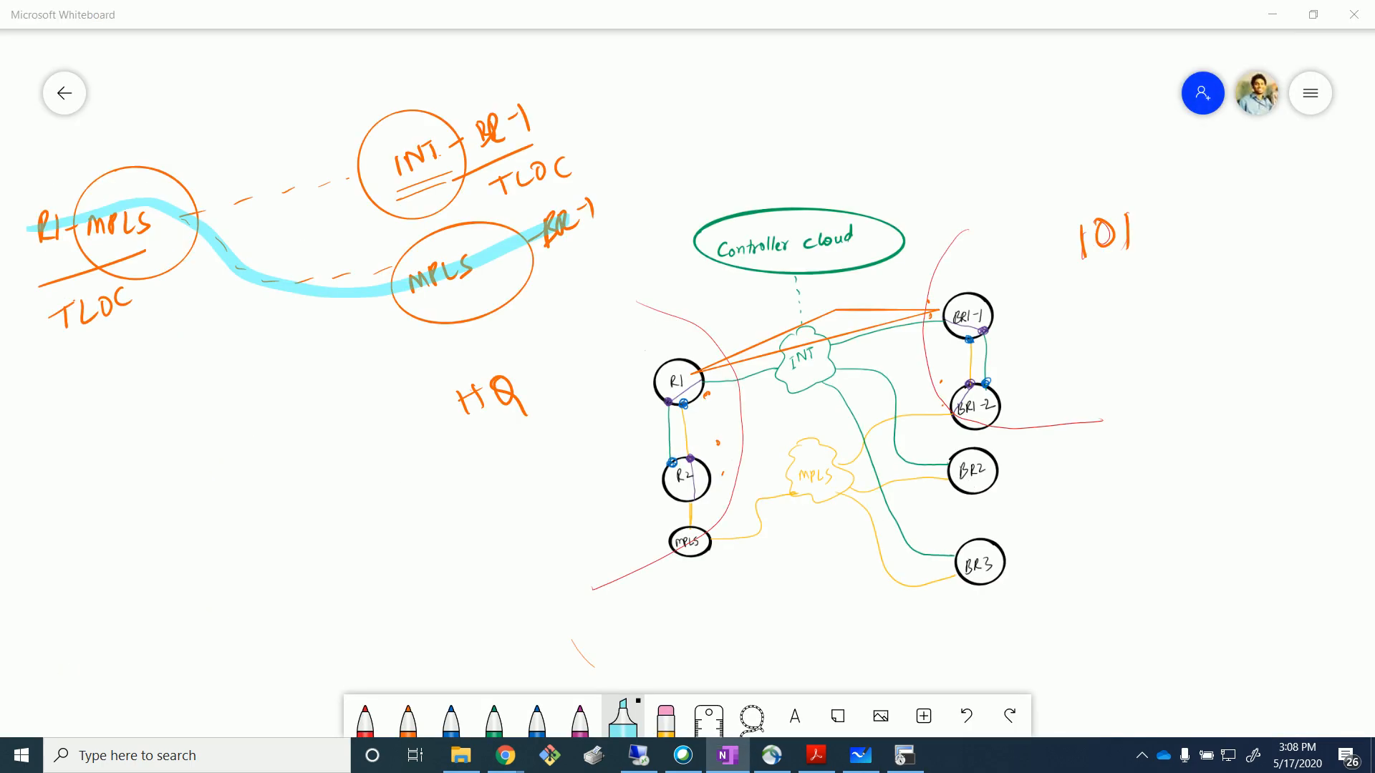
Clear all existing ink from the whiteboard canvas.
{"action": "left_click", "coordinate": [525, 556]}
{"action": "key", "text": "ctrl+a"}
{"action": "left_click", "coordinate": [845, 152]}
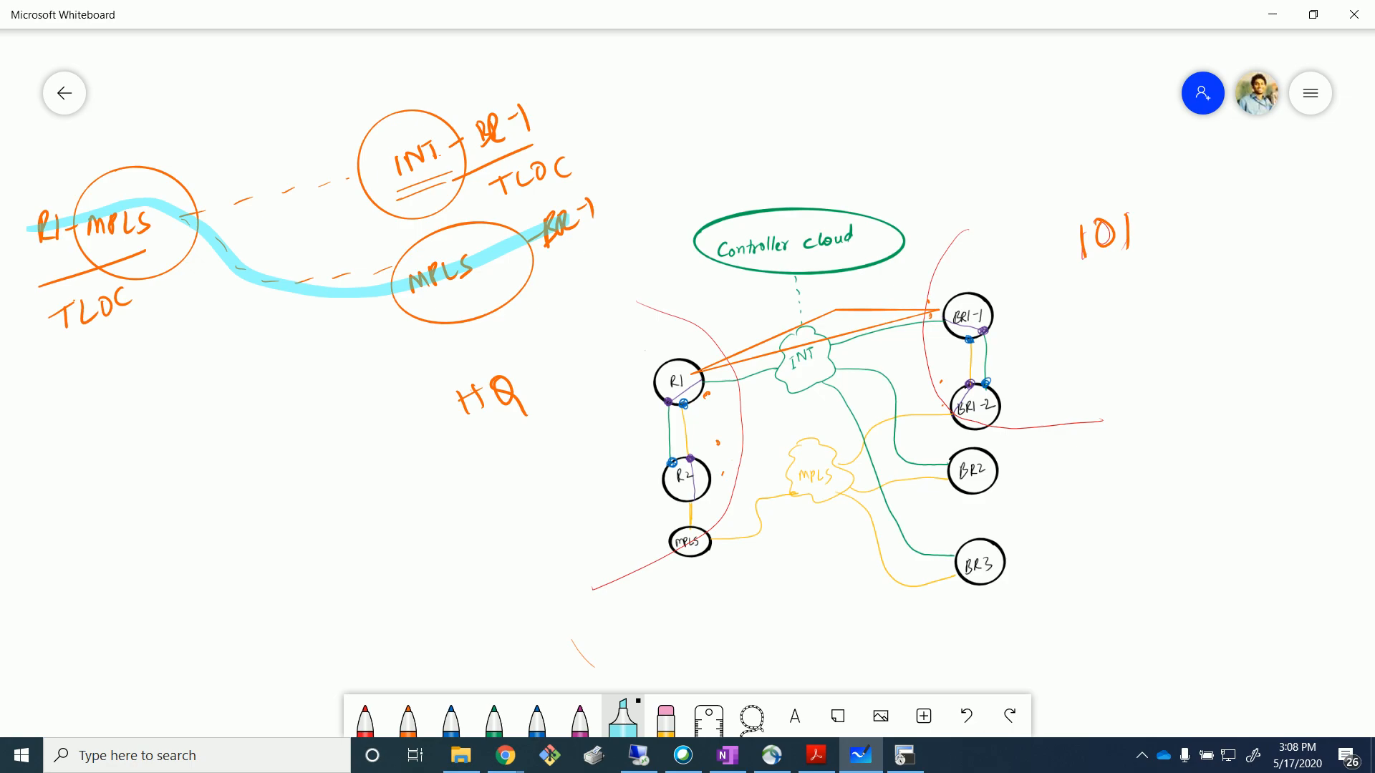
{"action": "left_click", "coordinate": [1308, 91]}
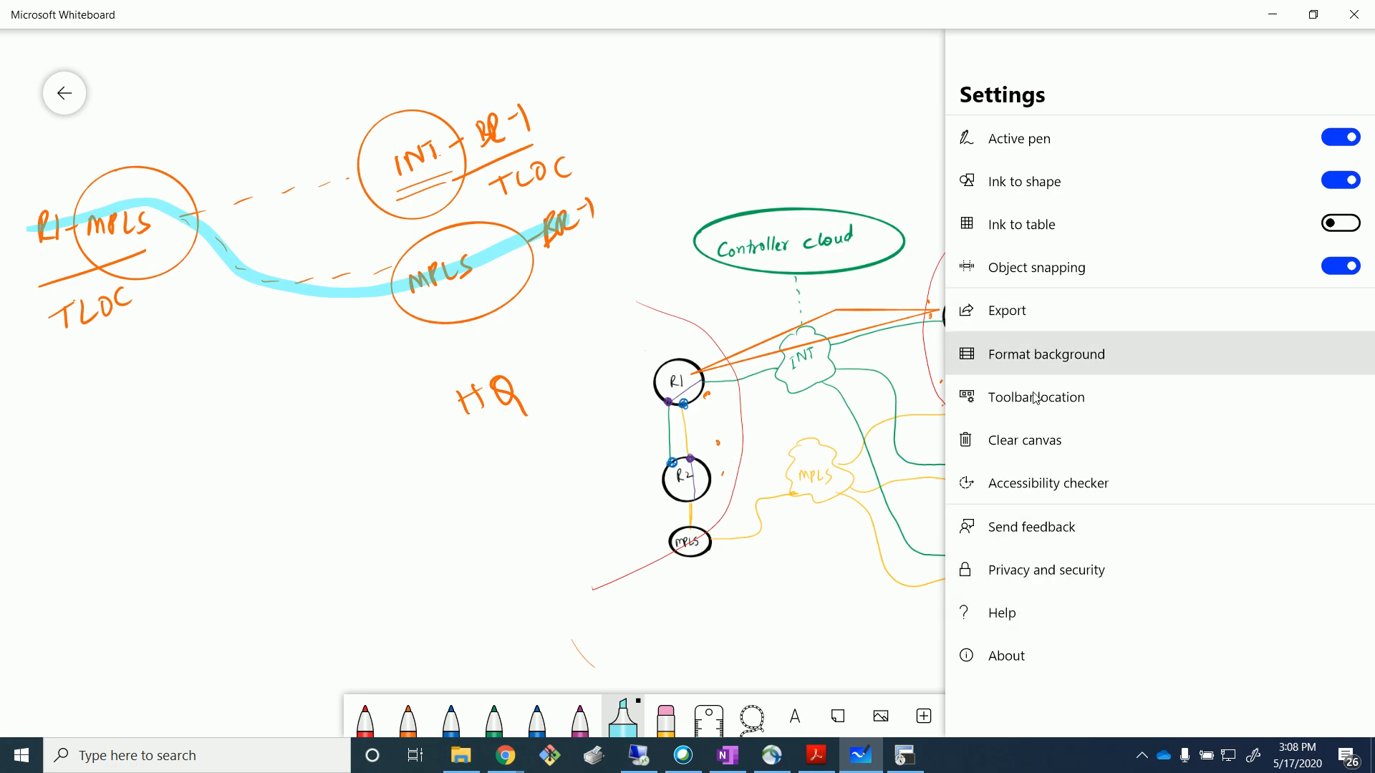
{"action": "left_click", "coordinate": [1017, 449]}
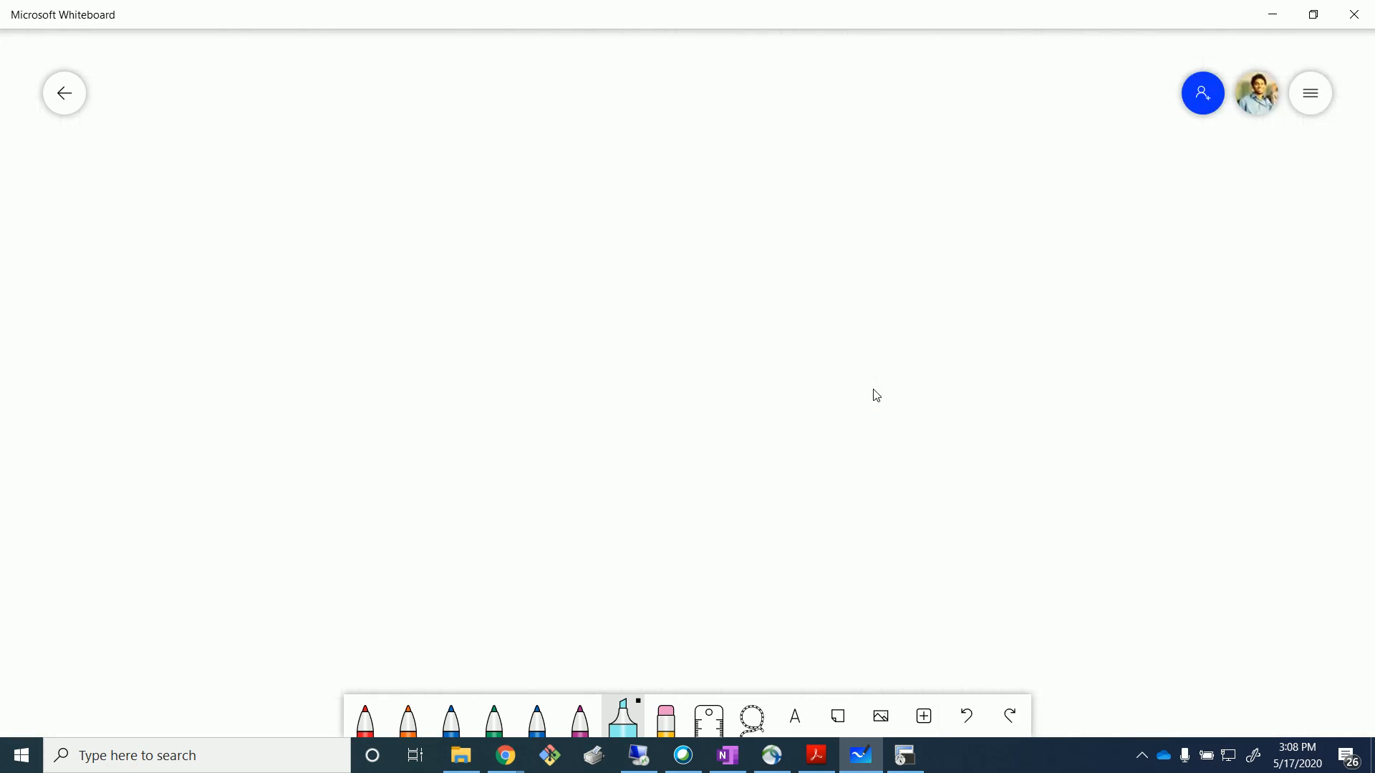
Insert the sdwan_topo image from disk, enlarge it, and select the red pen.
{"action": "left_click", "coordinate": [926, 719]}
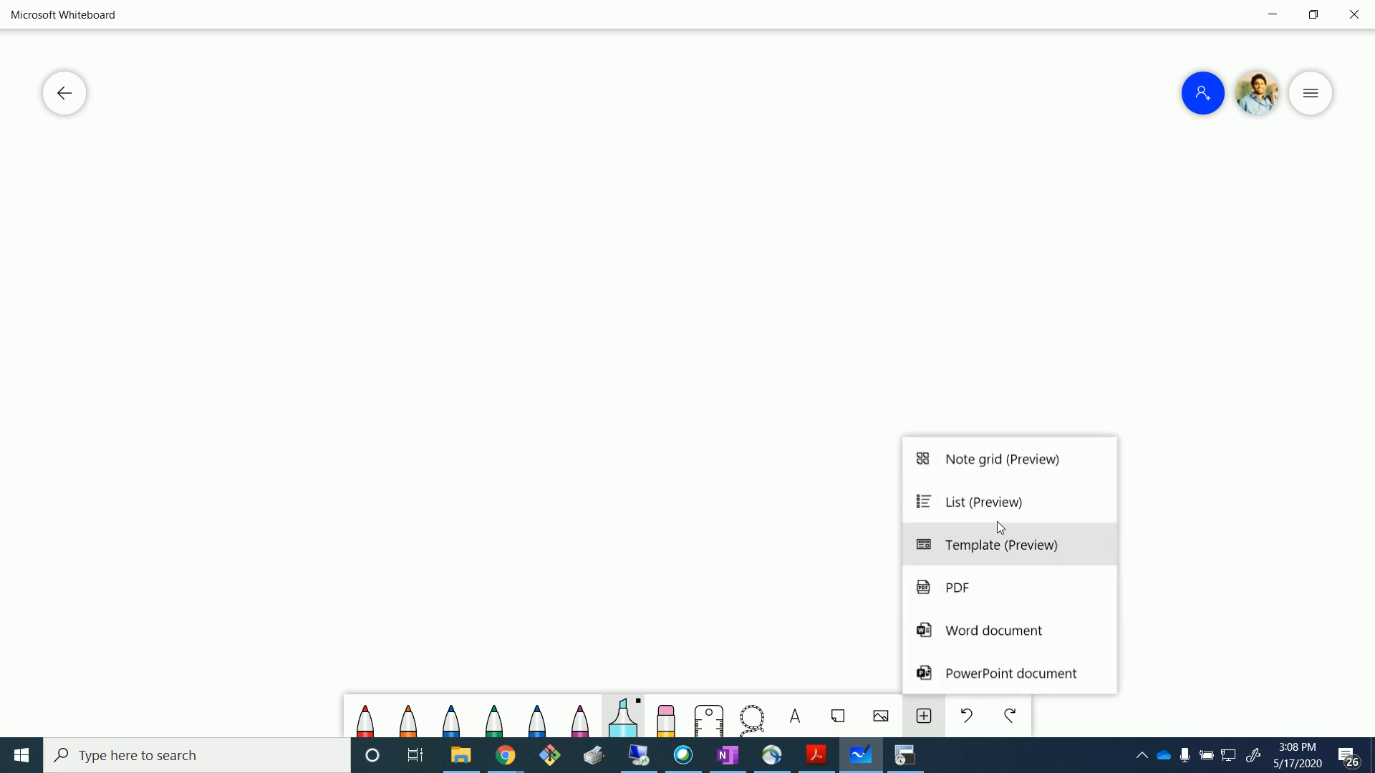
{"action": "left_click", "coordinate": [714, 491]}
{"action": "left_click", "coordinate": [875, 718]}
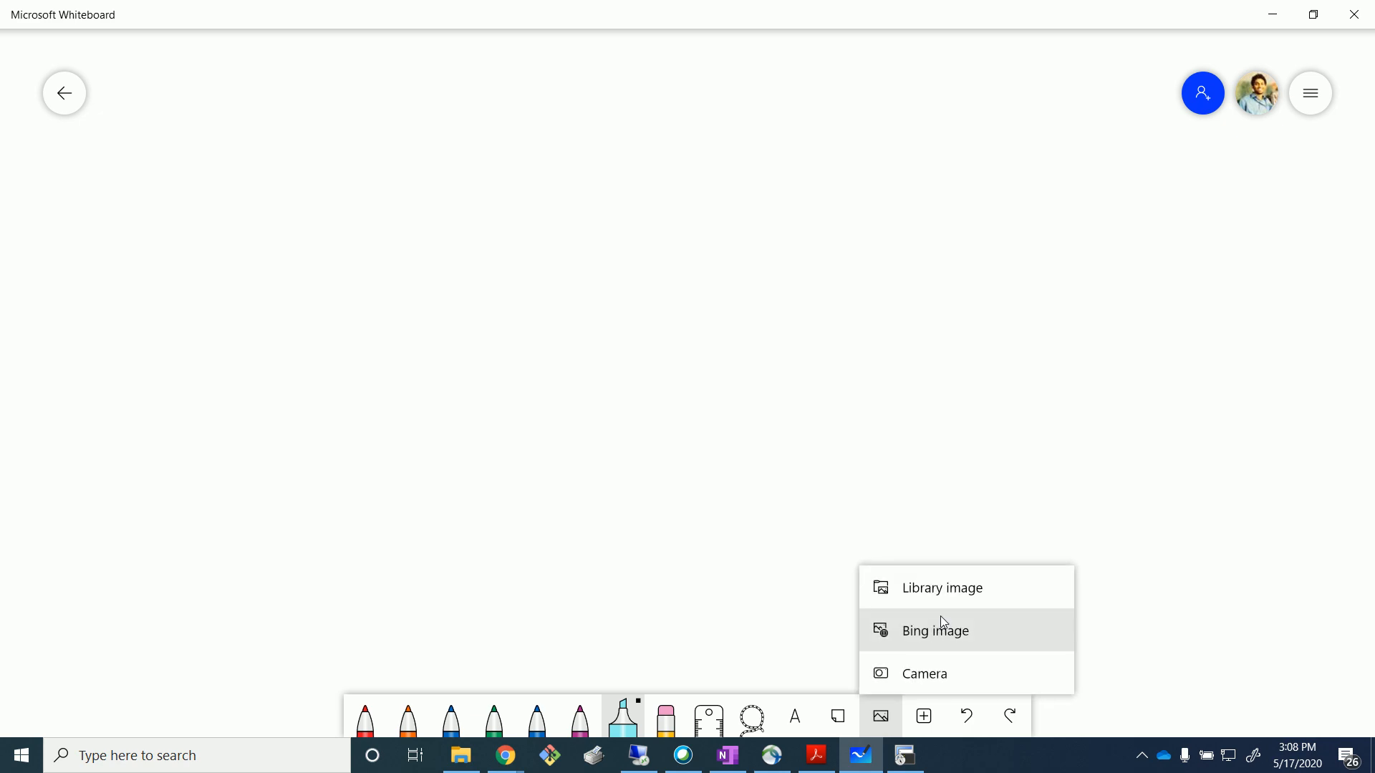
{"action": "left_click", "coordinate": [953, 594]}
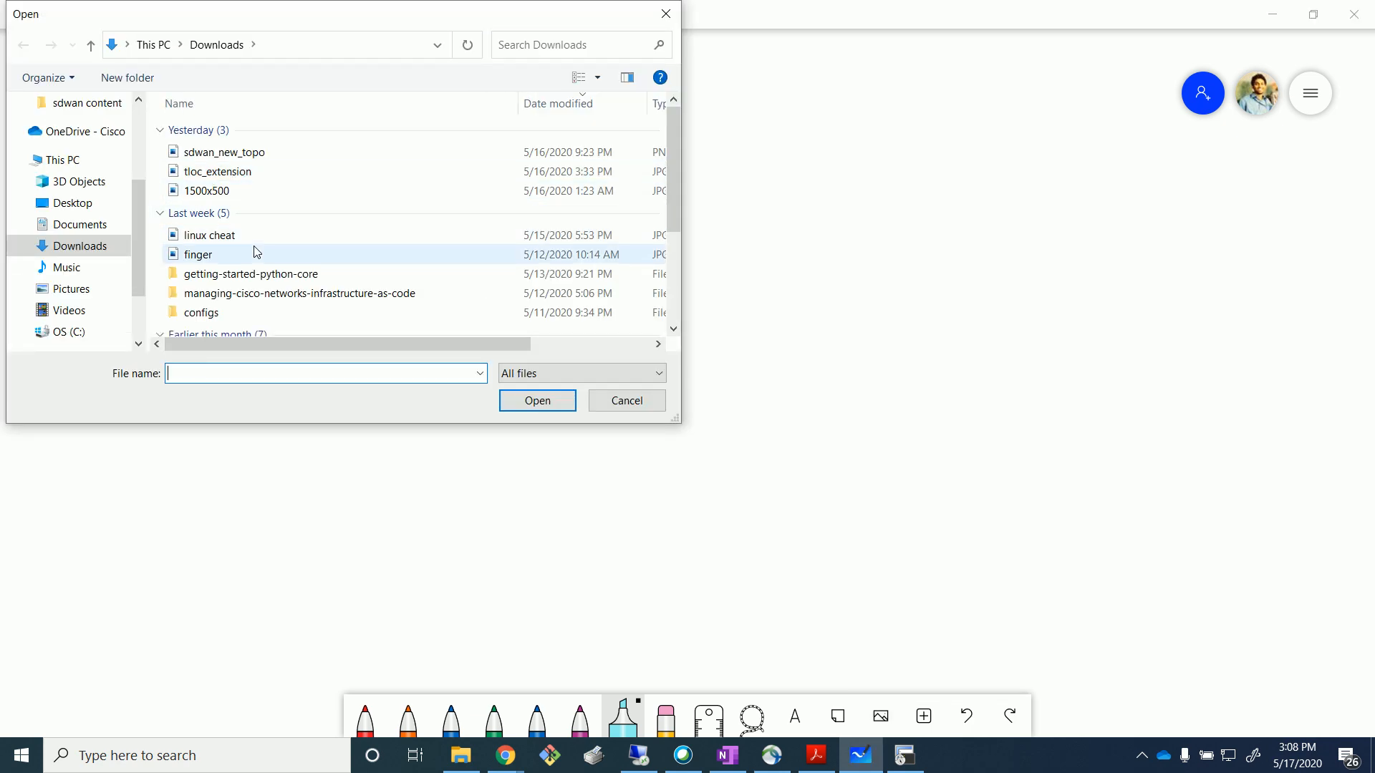
{"action": "scroll", "coordinate": [252, 242], "scroll_direction": "down", "scroll_amount": 3}
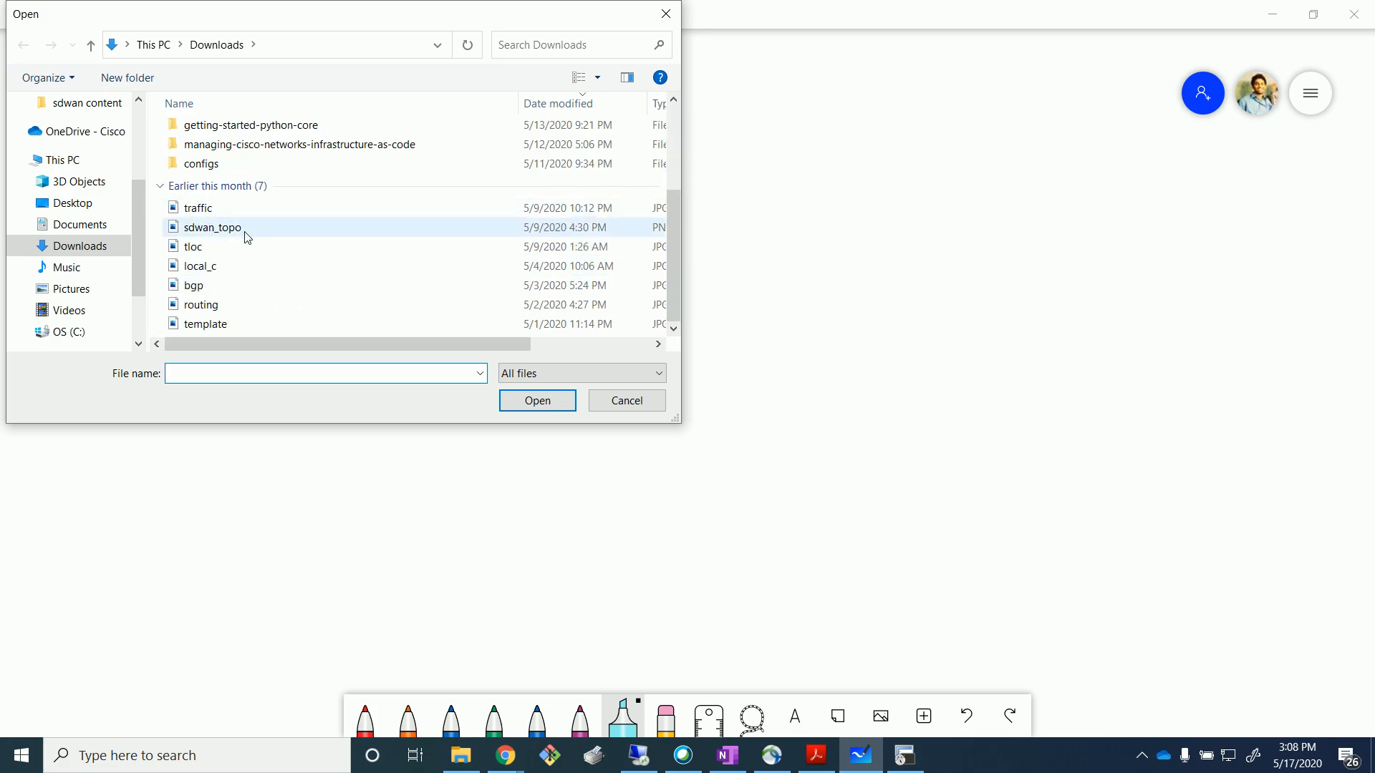
{"action": "left_click", "coordinate": [252, 233]}
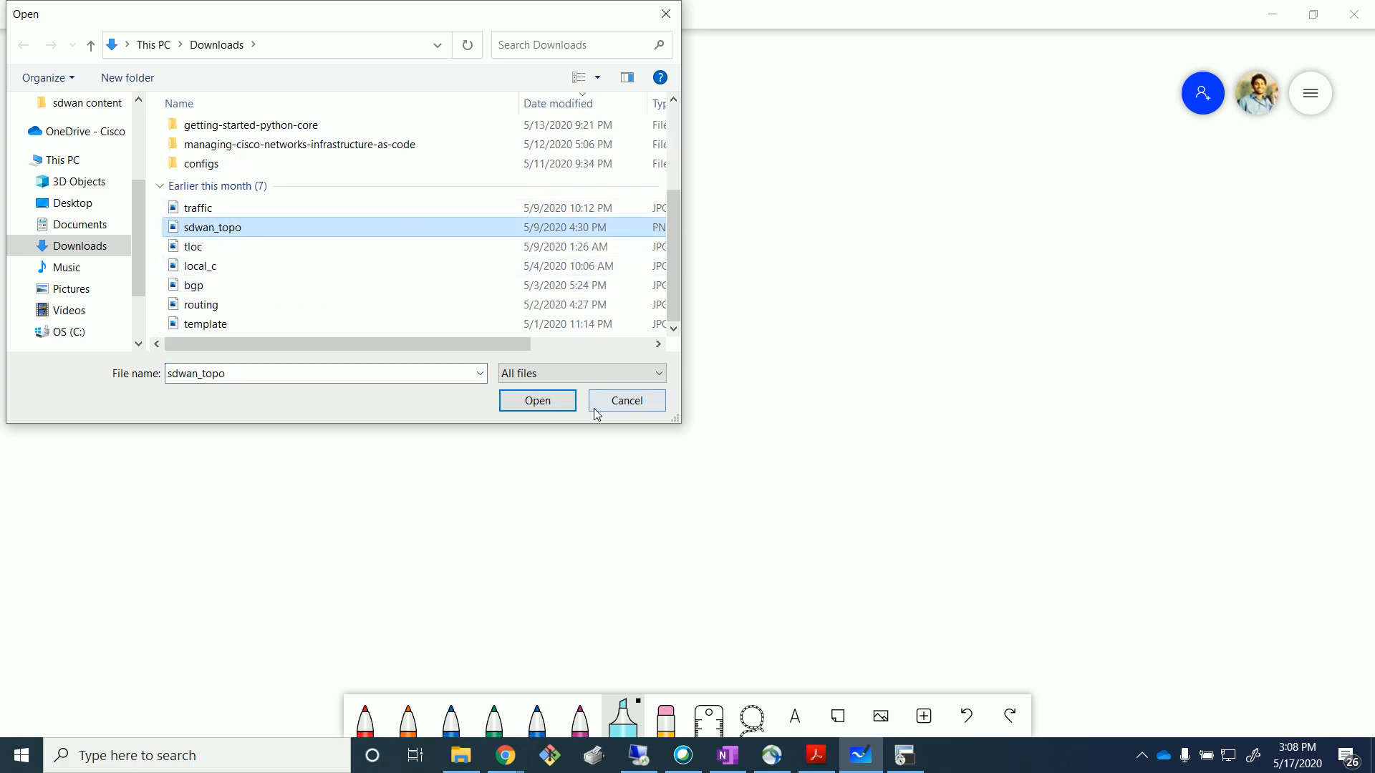
{"action": "left_click", "coordinate": [538, 401]}
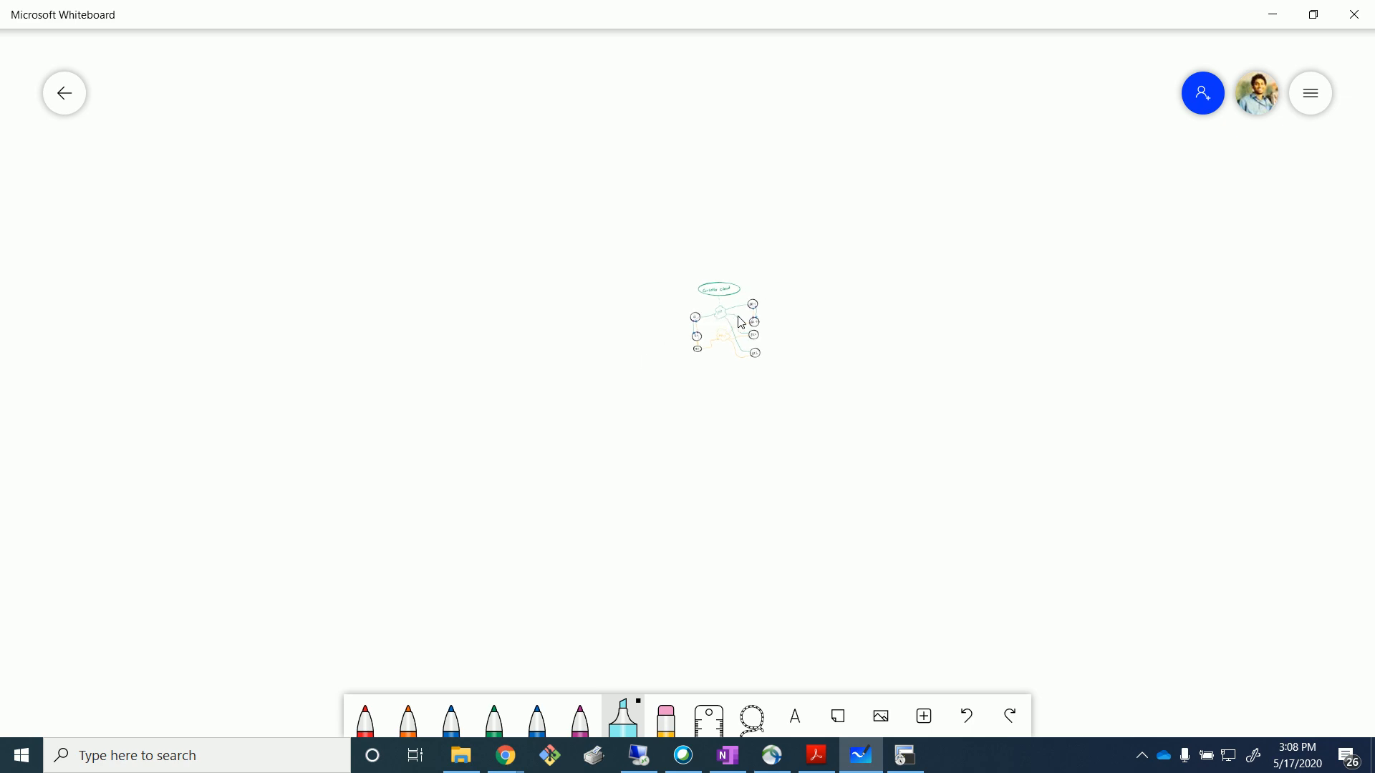
{"action": "left_click_drag", "start_coordinate": [821, 388], "coordinate": [1094, 582]}
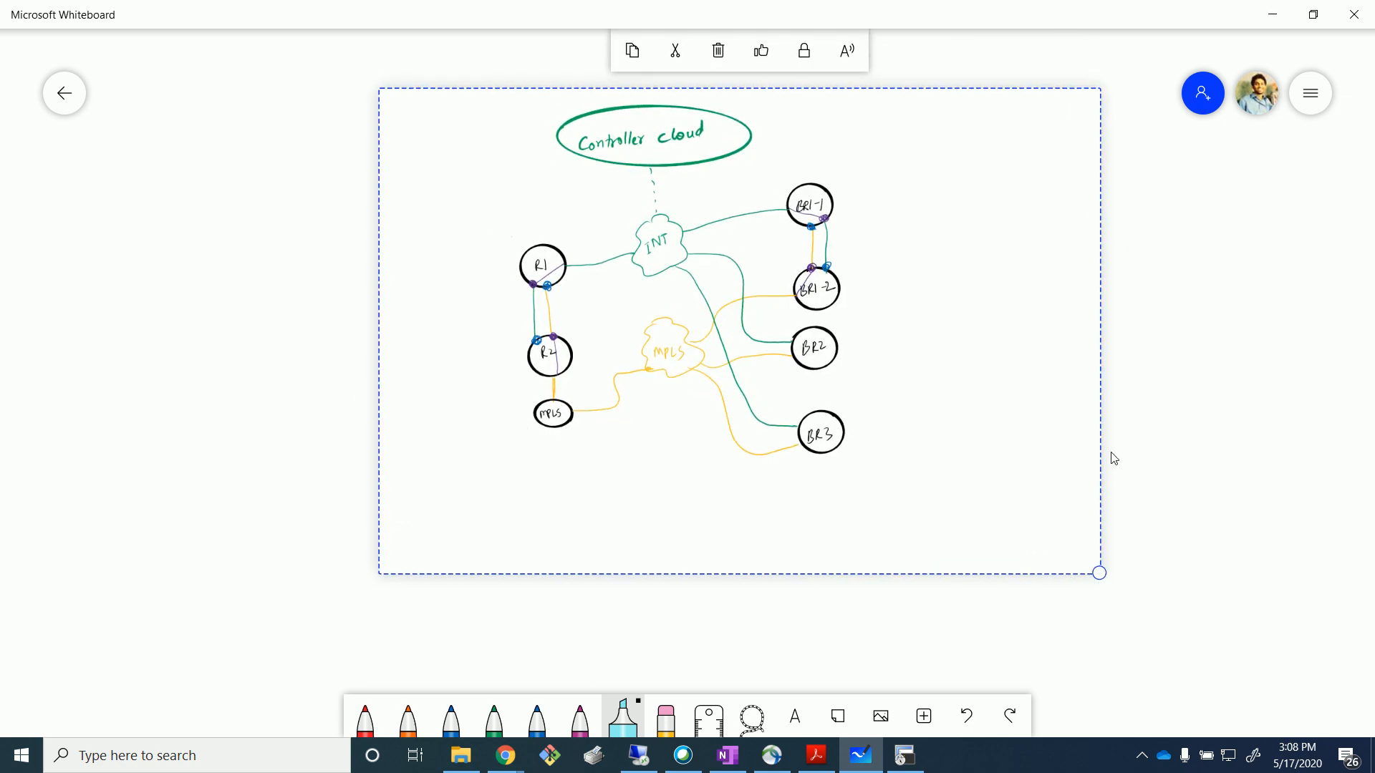
{"action": "left_click", "coordinate": [1169, 438]}
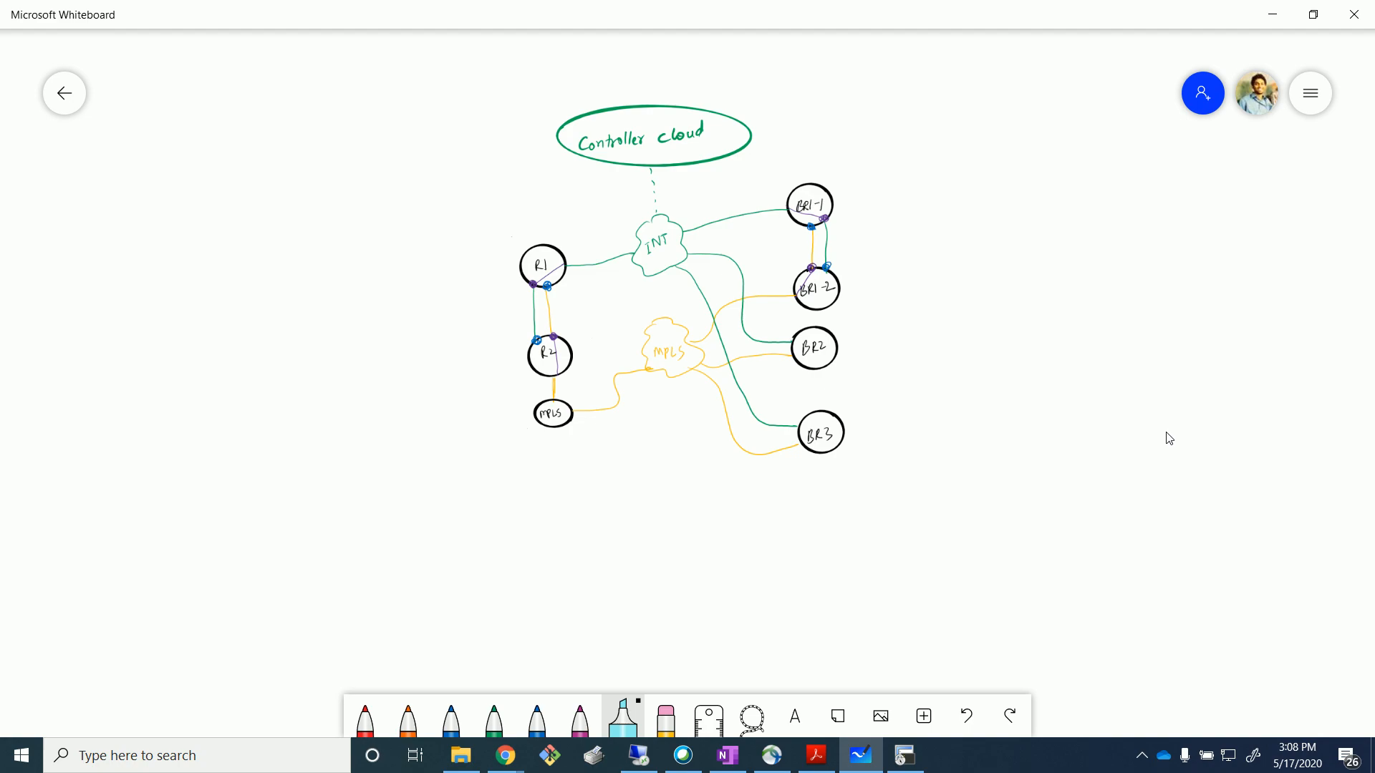
{"action": "left_click", "coordinate": [365, 720]}
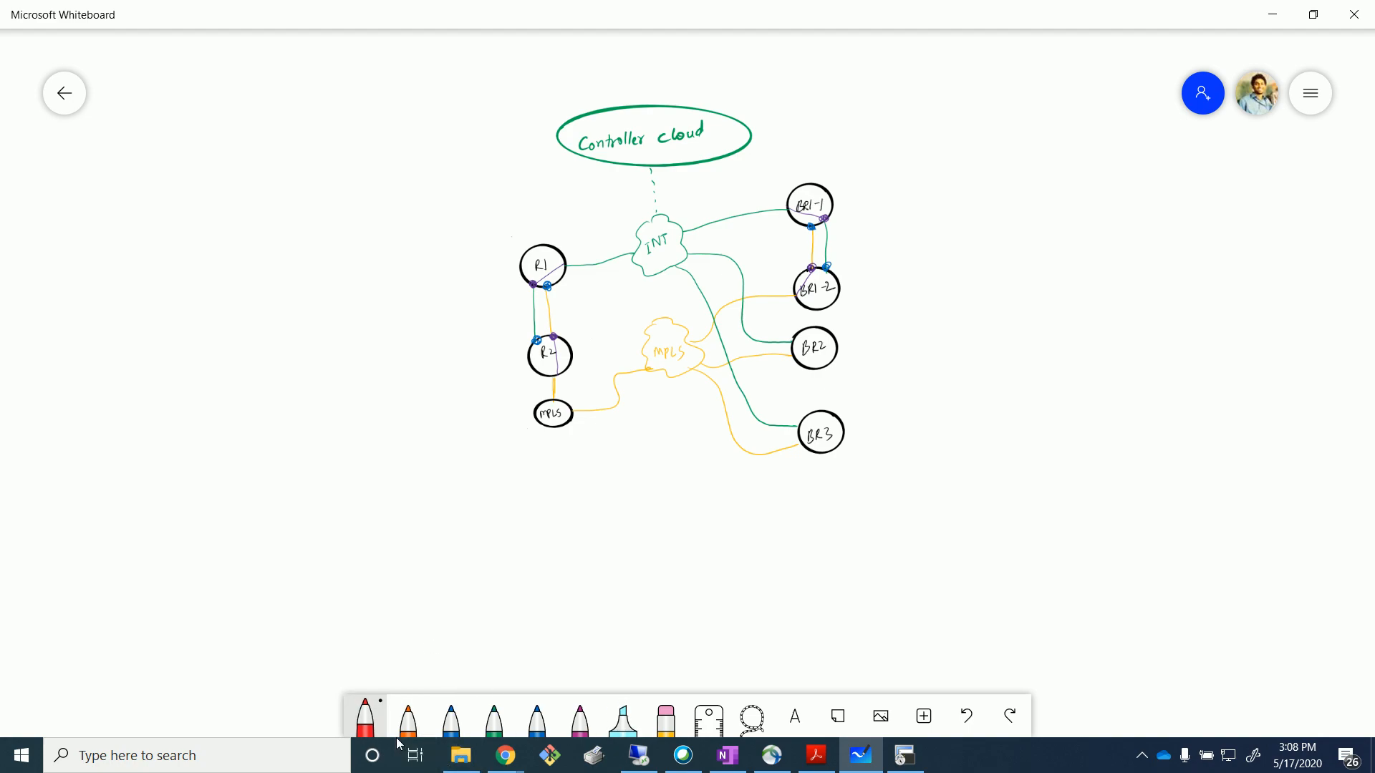
Loop red ink around BR2 and BR3's links, mark them, then return to vManage.
{"action": "left_click", "coordinate": [366, 720]}
{"action": "left_click", "coordinate": [249, 678]}
{"action": "mouse_move", "coordinate": [802, 461]}
{"action": "left_mouse_down"}
{"action": "mouse_move", "coordinate": [687, 445]}
{"action": "mouse_move", "coordinate": [684, 358]}
{"action": "mouse_move", "coordinate": [855, 316]}
{"action": "mouse_move", "coordinate": [809, 455]}
{"action": "mouse_move", "coordinate": [841, 475]}
{"action": "left_mouse_up"}
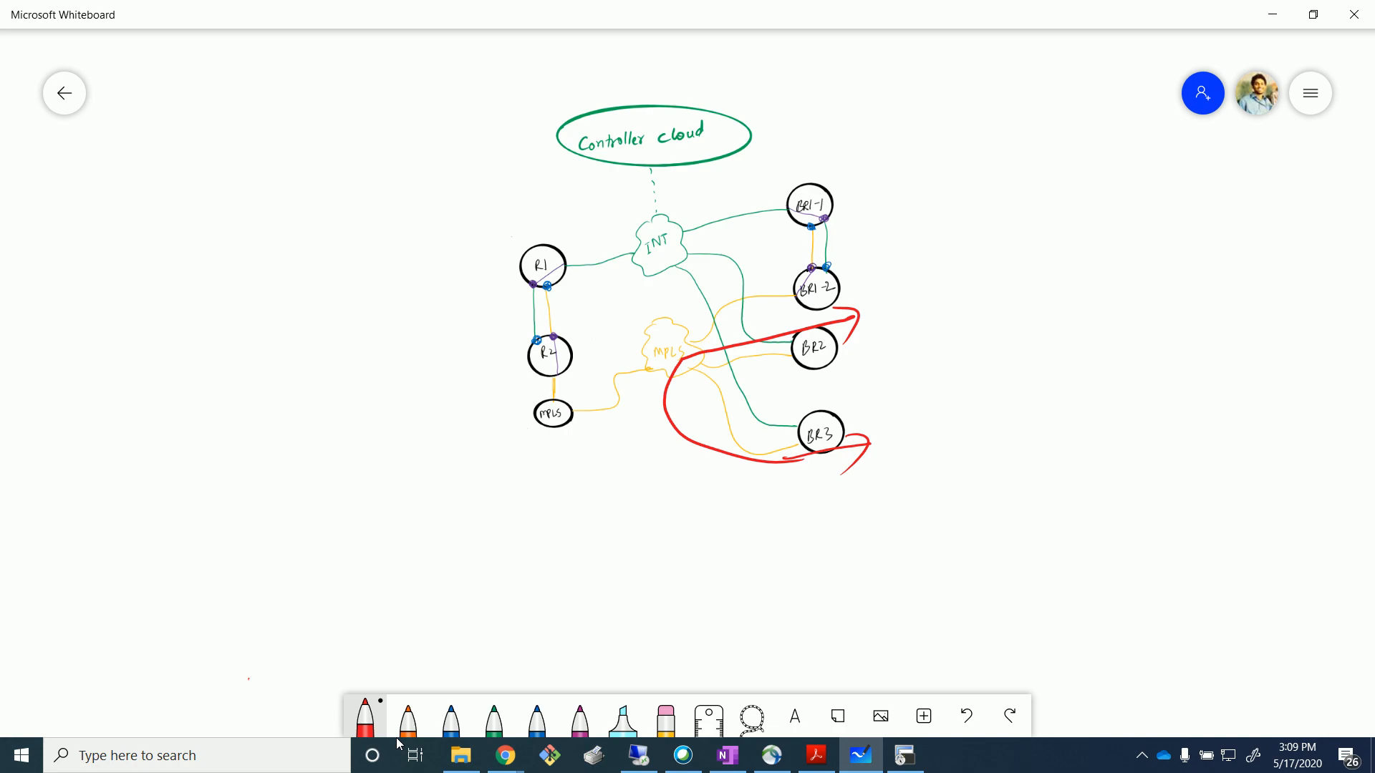
{"action": "left_click_drag", "start_coordinate": [798, 425], "coordinate": [798, 450]}
{"action": "left_click_drag", "start_coordinate": [785, 357], "coordinate": [786, 360]}
{"action": "key", "text": "alt+Tab"}
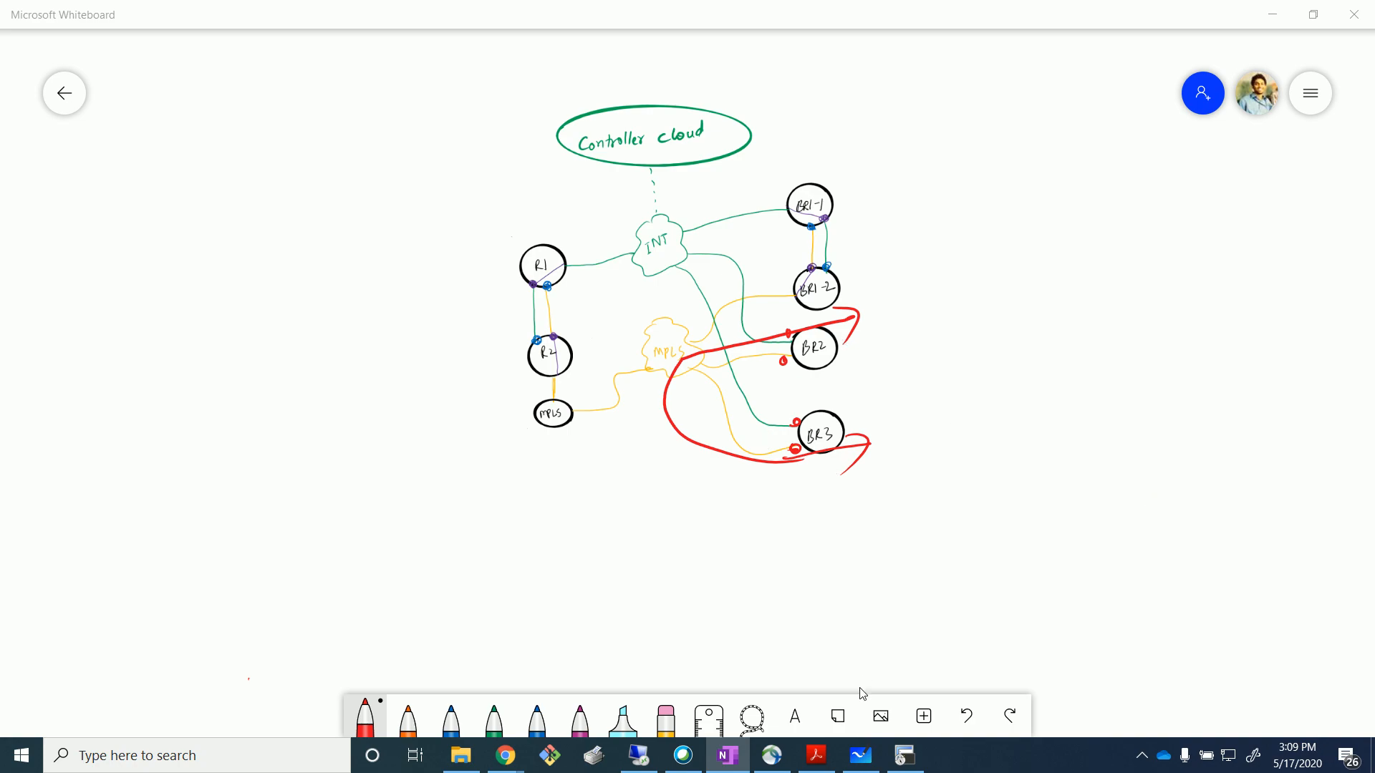
{"action": "left_click", "coordinate": [638, 755]}
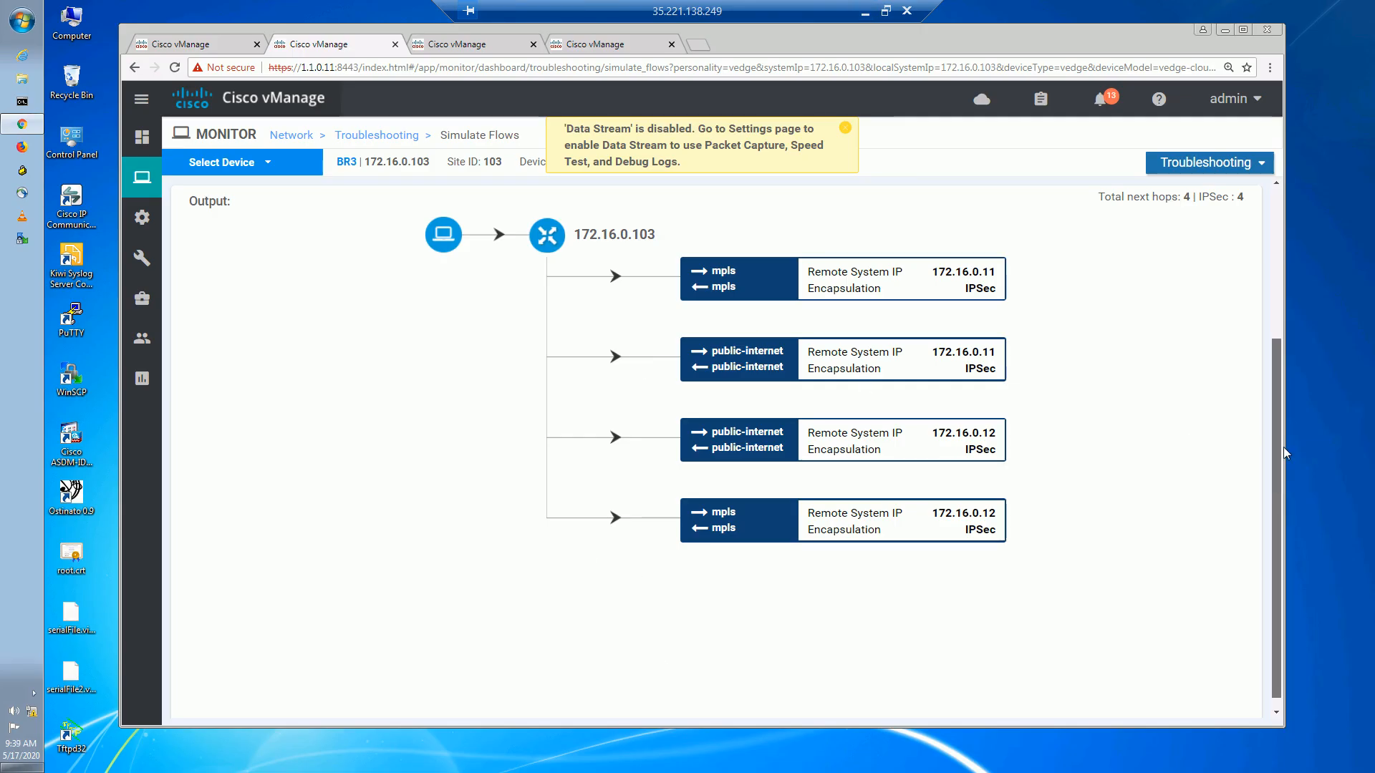
Change the destination IP to 172.17.2.10, rerun the simulation, and highlight the public-internet hop.
{"action": "left_click_drag", "start_coordinate": [1283, 446], "coordinate": [1291, 266]}
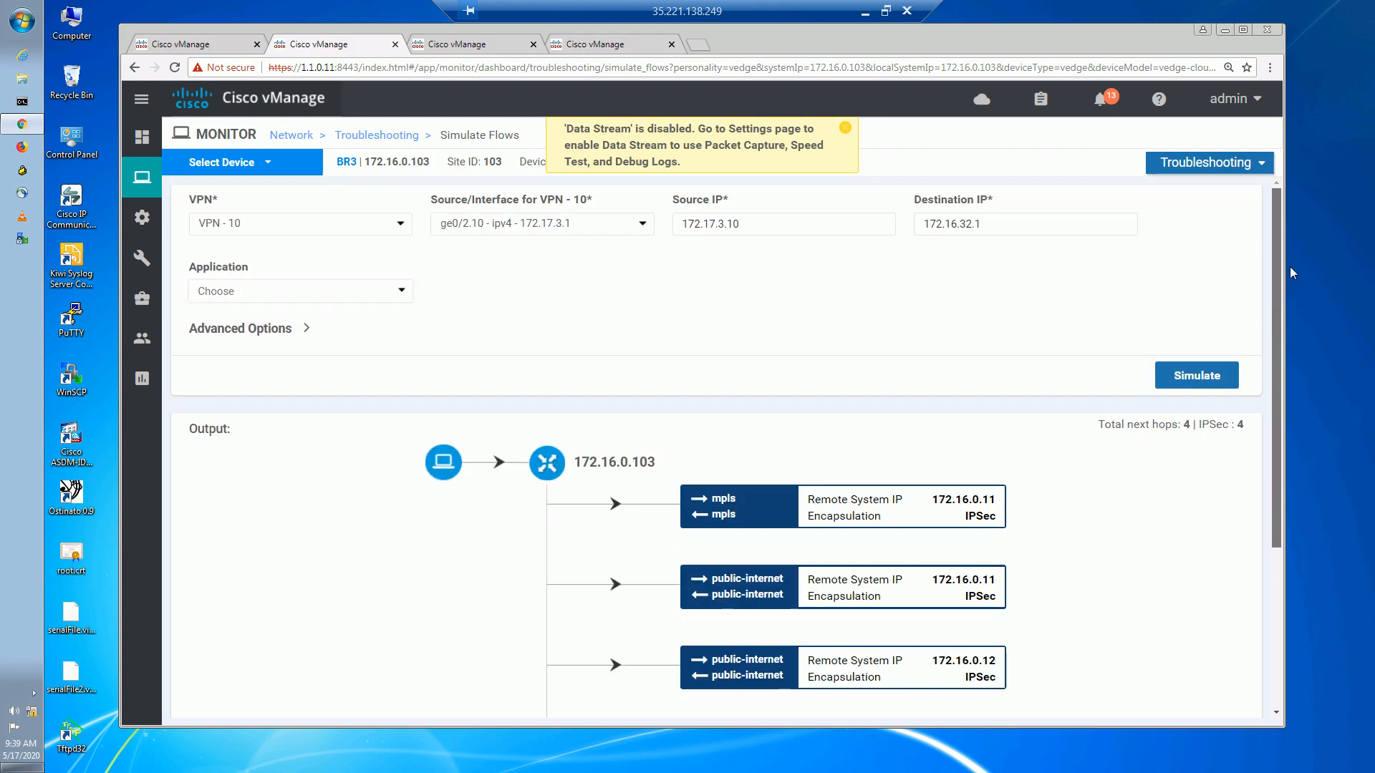
{"action": "double_click", "coordinate": [967, 227]}
{"action": "left_click", "coordinate": [987, 228]}
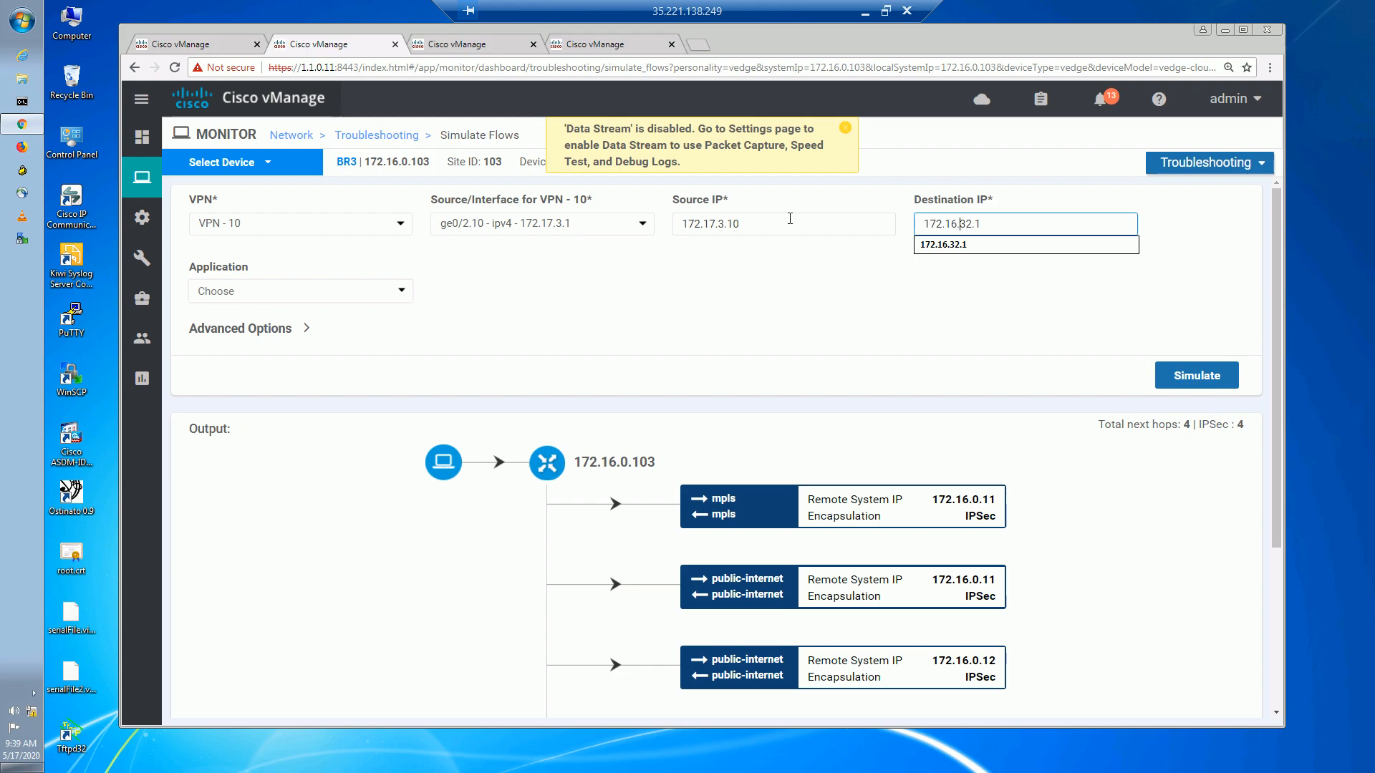
{"action": "key", "text": "Left"}
{"action": "key", "text": "Left"}
{"action": "key", "text": "Left"}
{"action": "key", "text": "Left"}
{"action": "double_click", "coordinate": [928, 225]}
{"action": "type", "text": "172.17.2.10"}
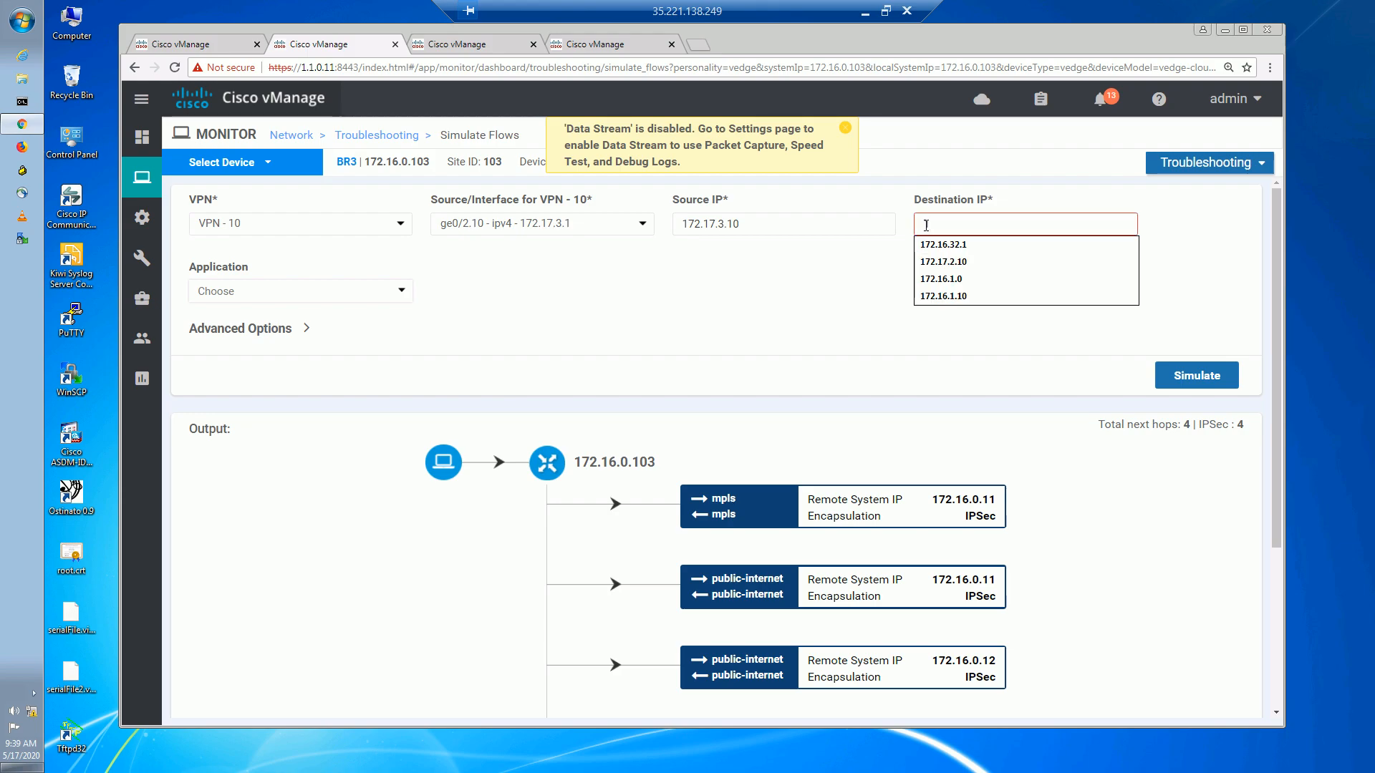
{"action": "left_click", "coordinate": [982, 261]}
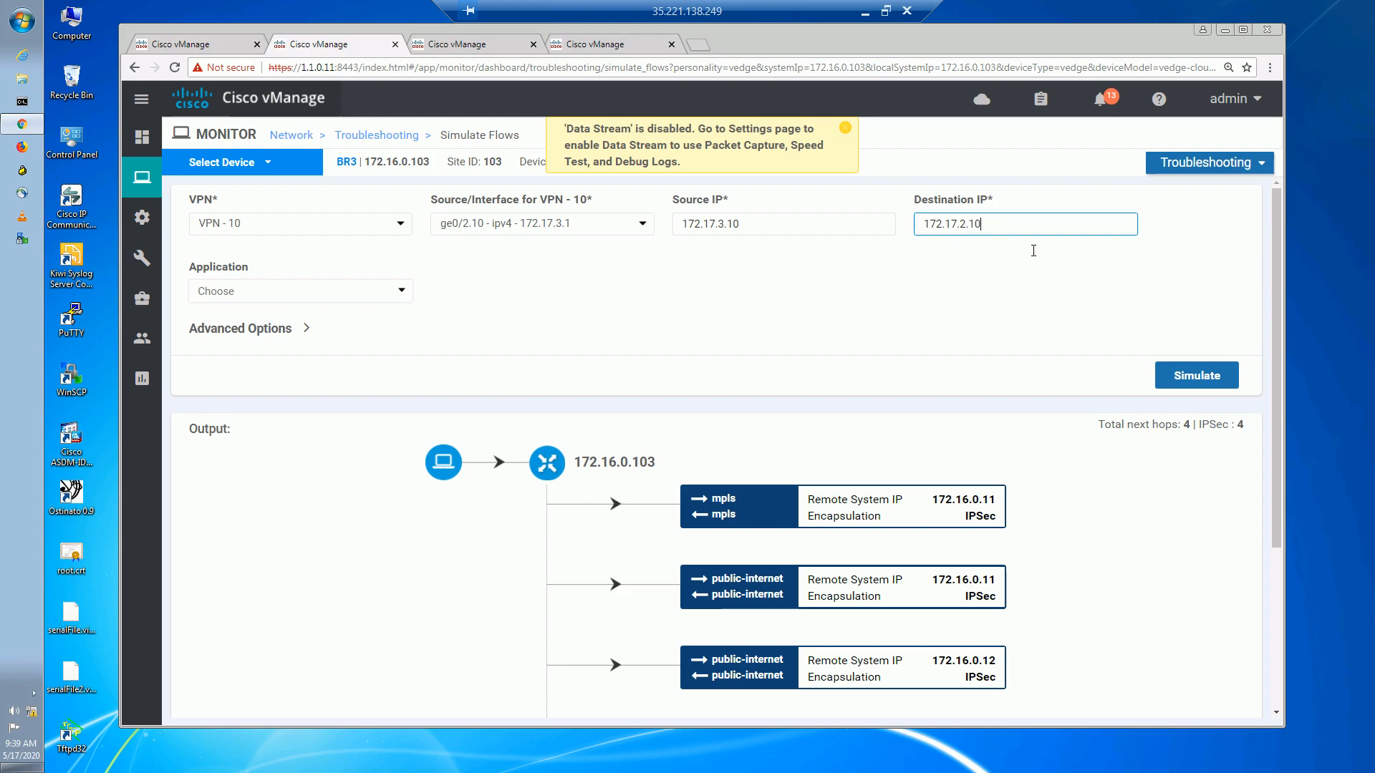
{"action": "left_click", "coordinate": [1192, 375]}
{"action": "scroll", "coordinate": [1193, 375], "scroll_direction": "down", "scroll_amount": 3}
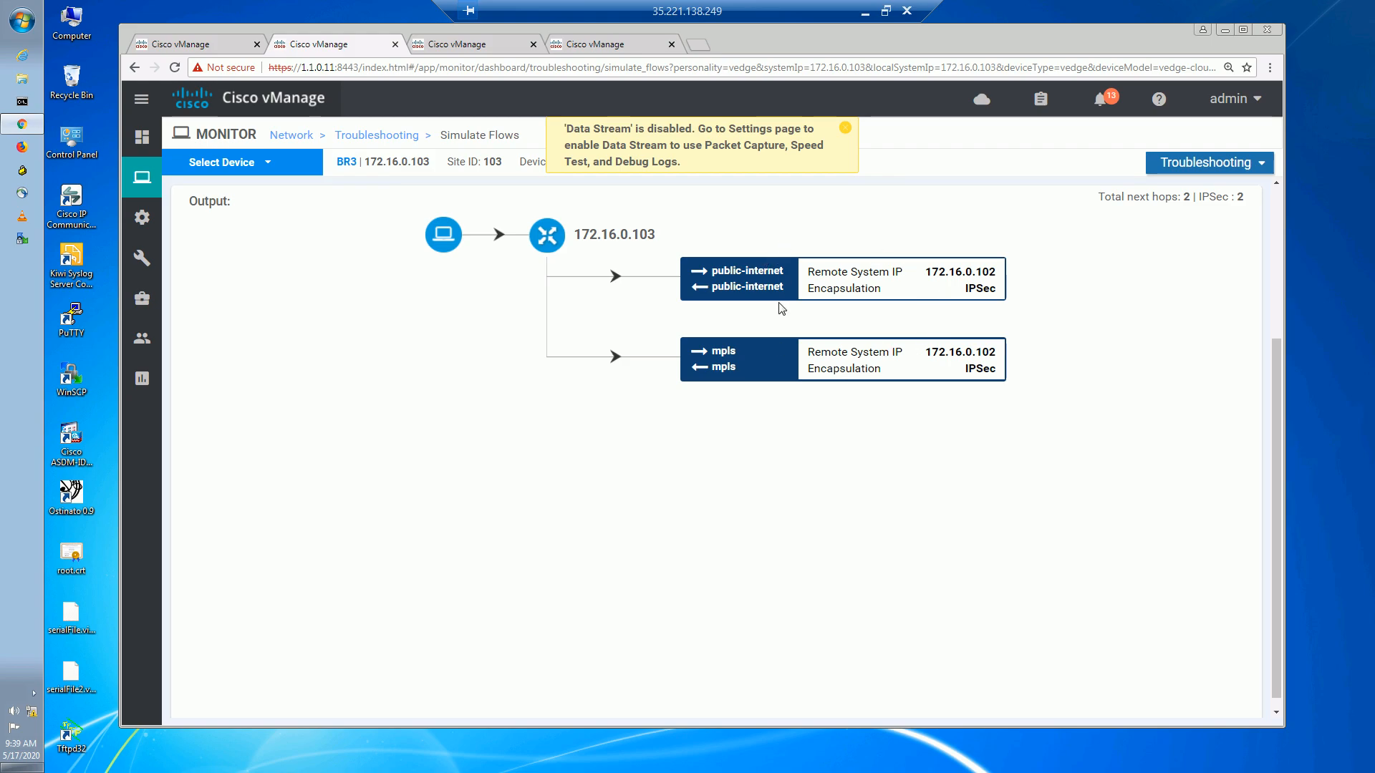
{"action": "triple_click", "coordinate": [781, 280]}
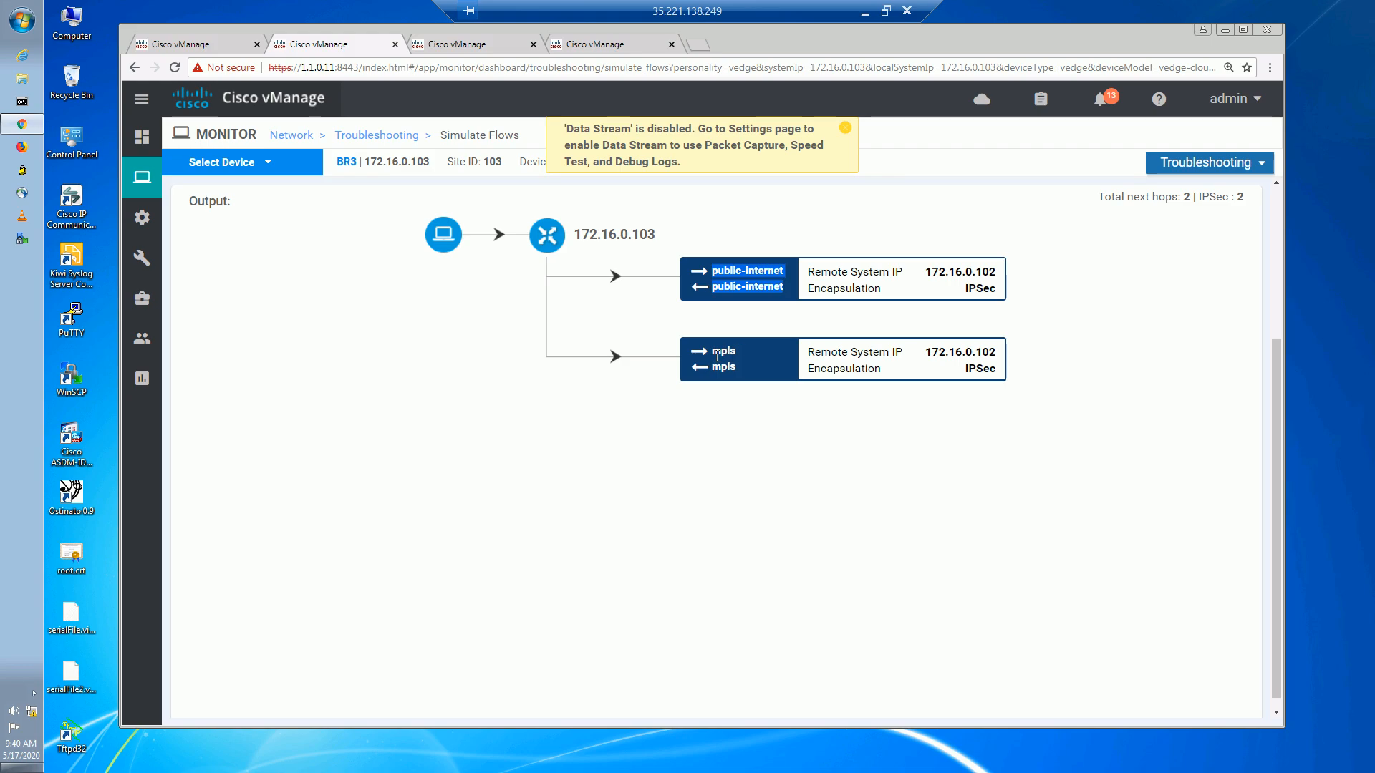
Clear the highlighted public-internet text in the simulation output.
{"action": "left_click", "coordinate": [824, 534]}
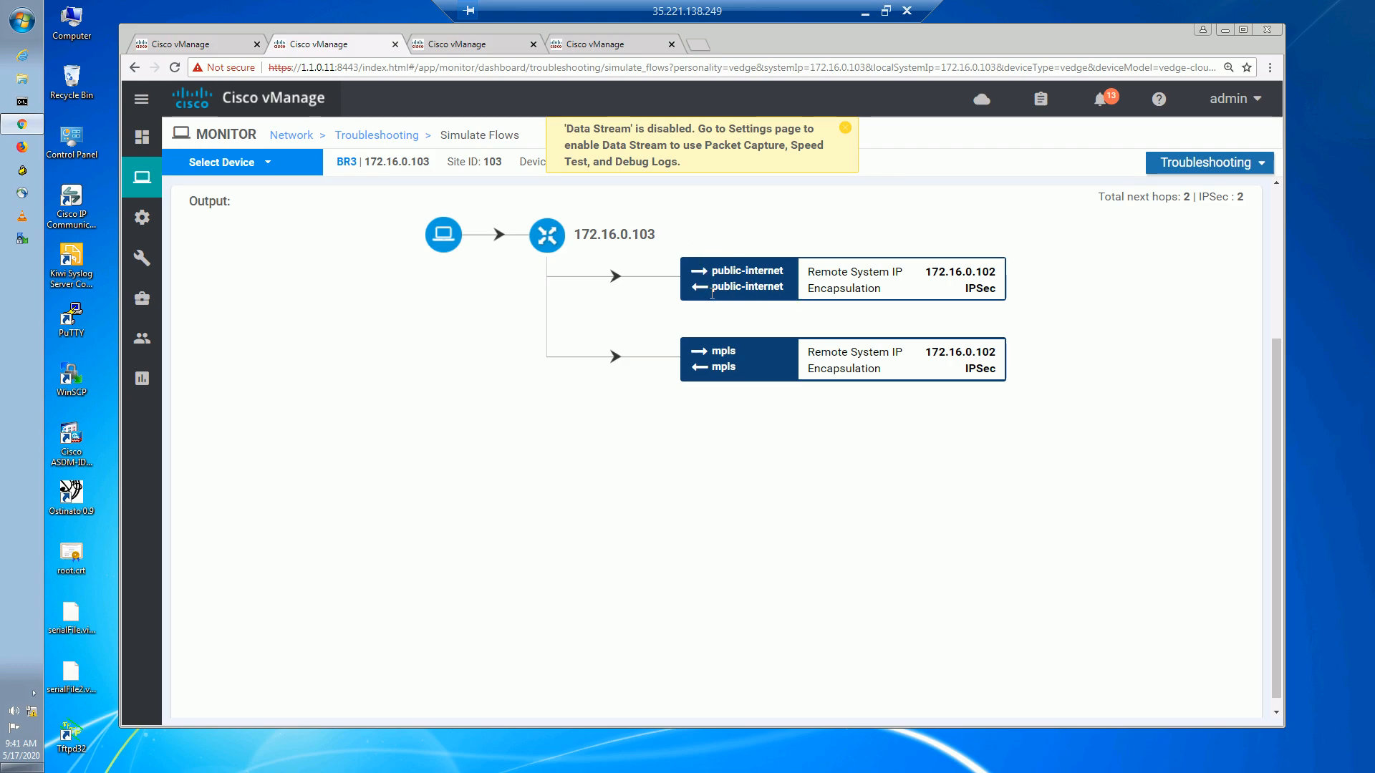
After viewing BR3's OMP routes, filter feature templates for INET and edit vedge_INET.
{"action": "left_click", "coordinate": [474, 54]}
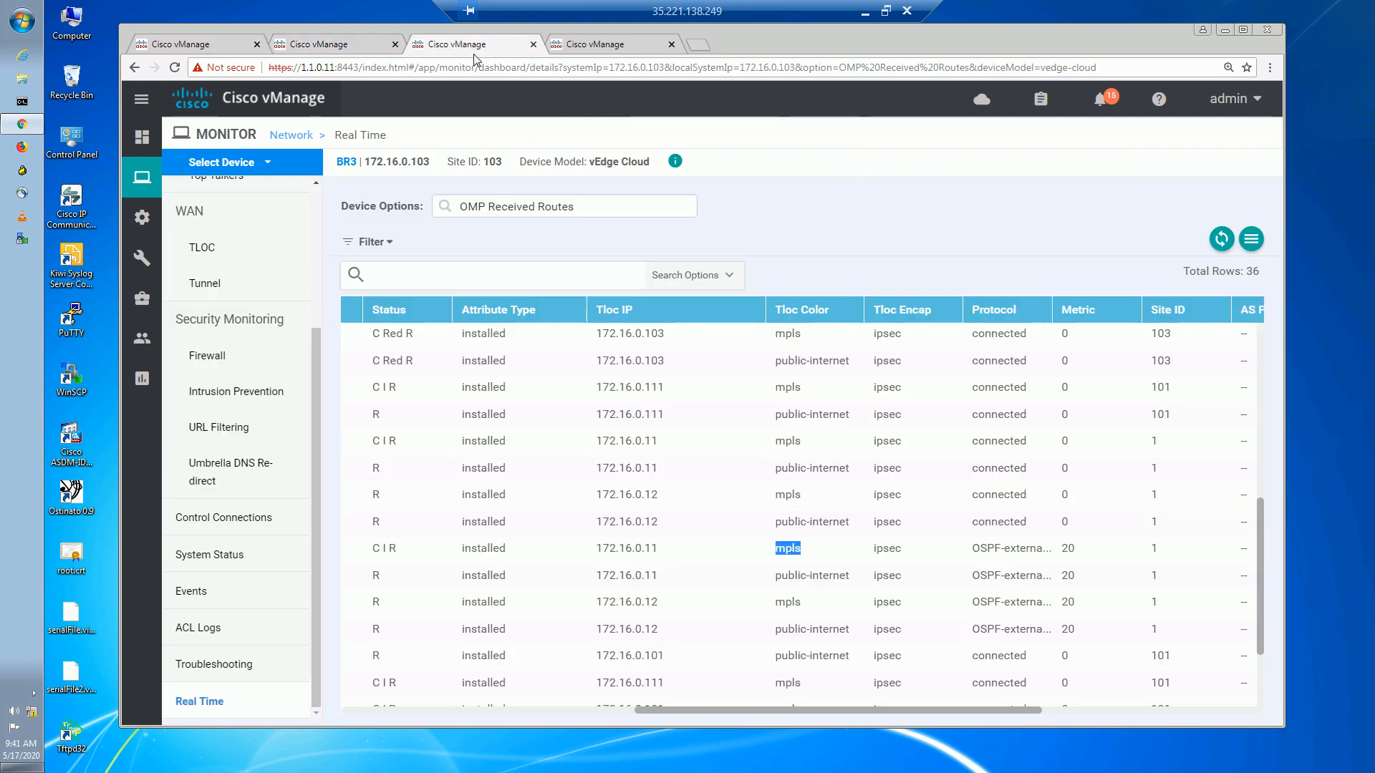
{"action": "mouse_move", "coordinate": [143, 269]}
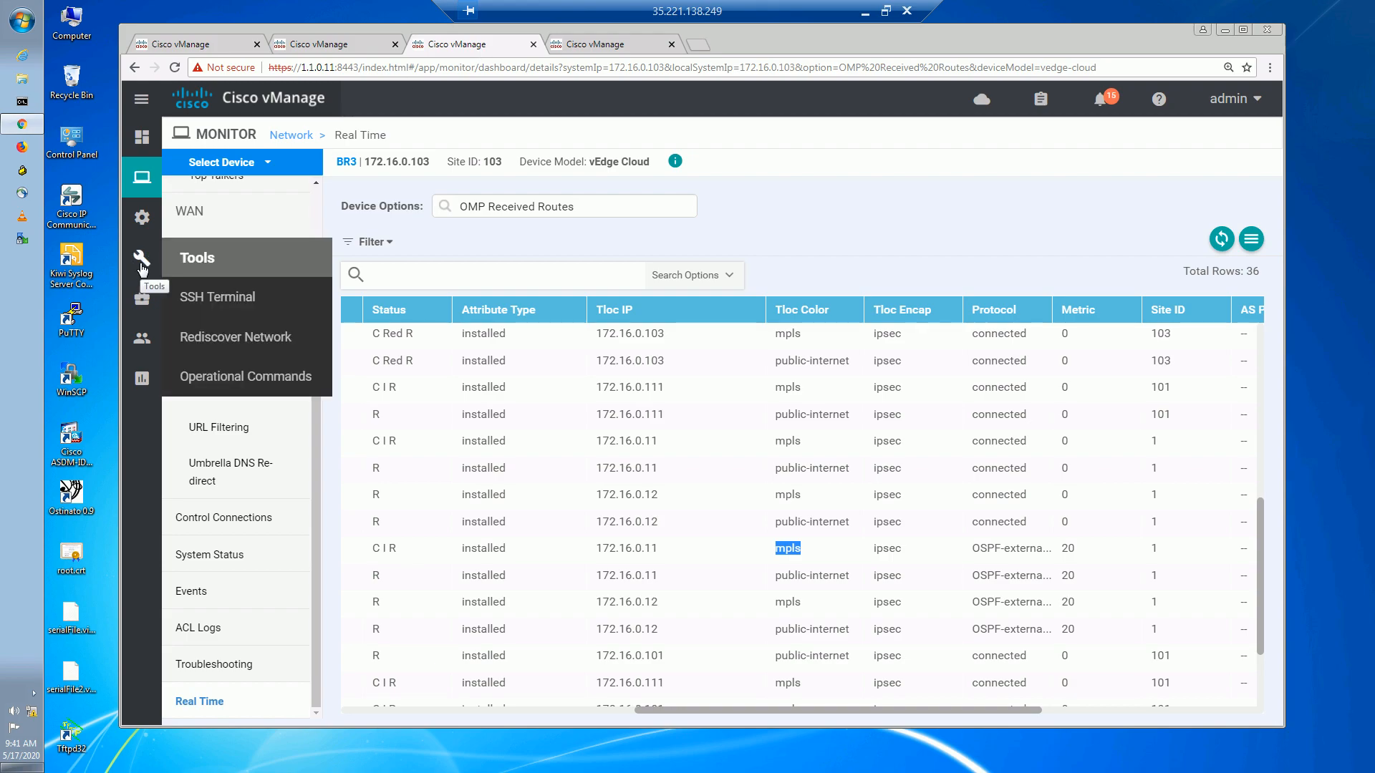
{"action": "mouse_move", "coordinate": [141, 222]}
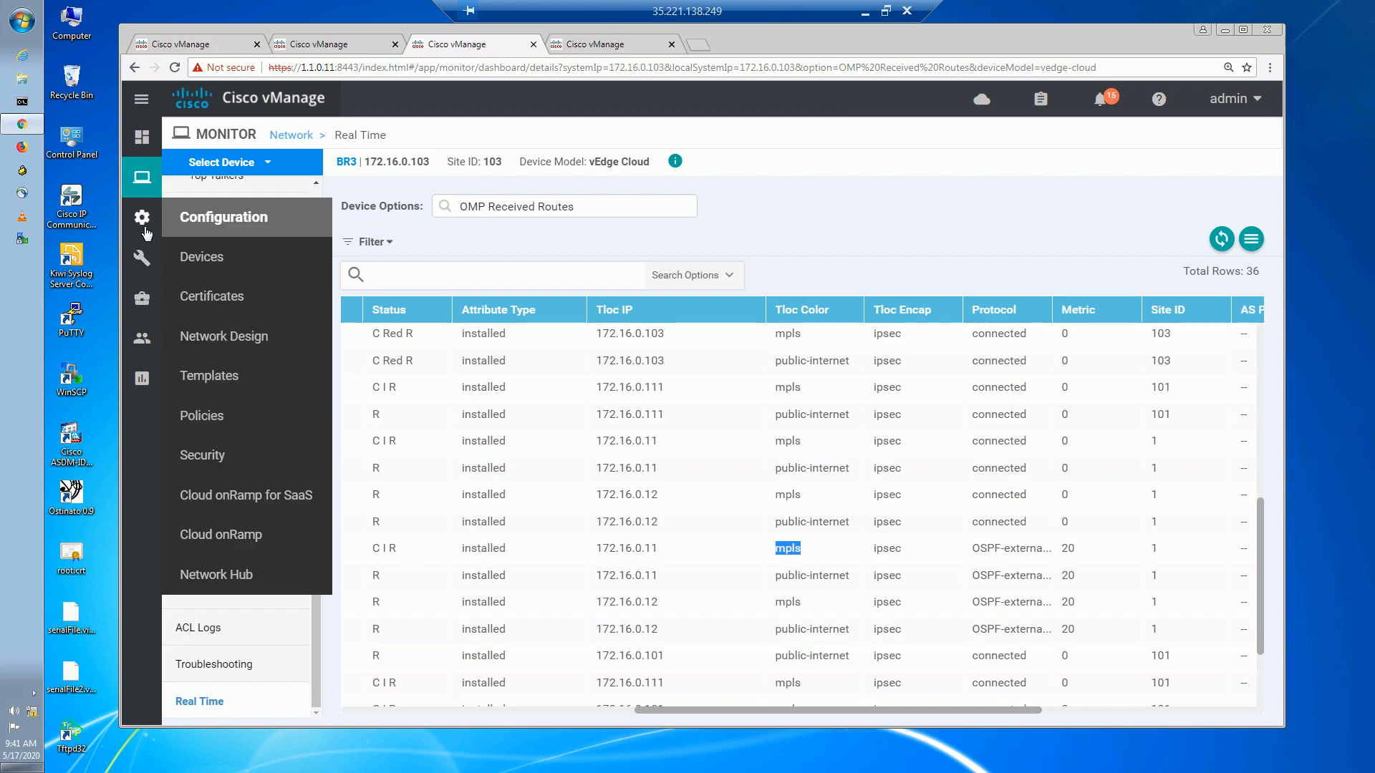
{"action": "left_click", "coordinate": [237, 389]}
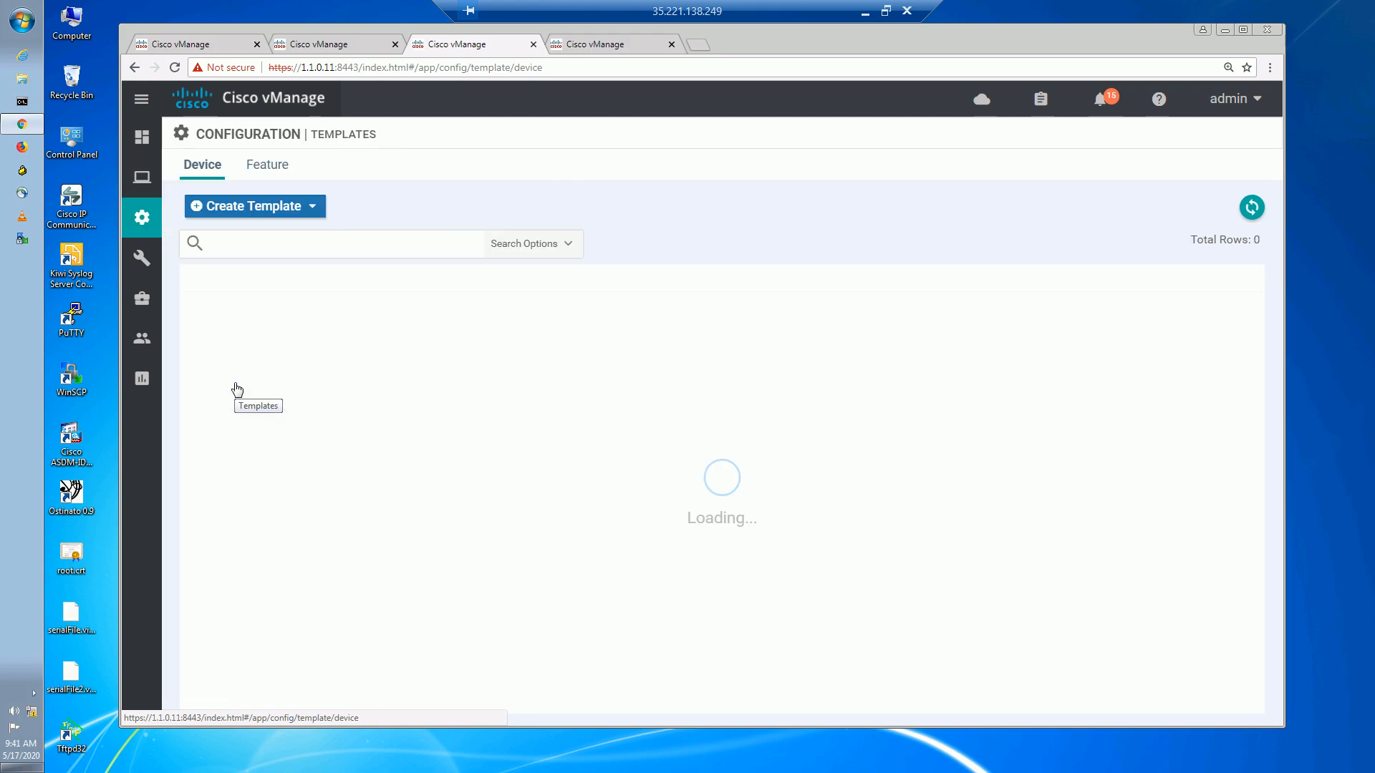
{"action": "left_click", "coordinate": [262, 167]}
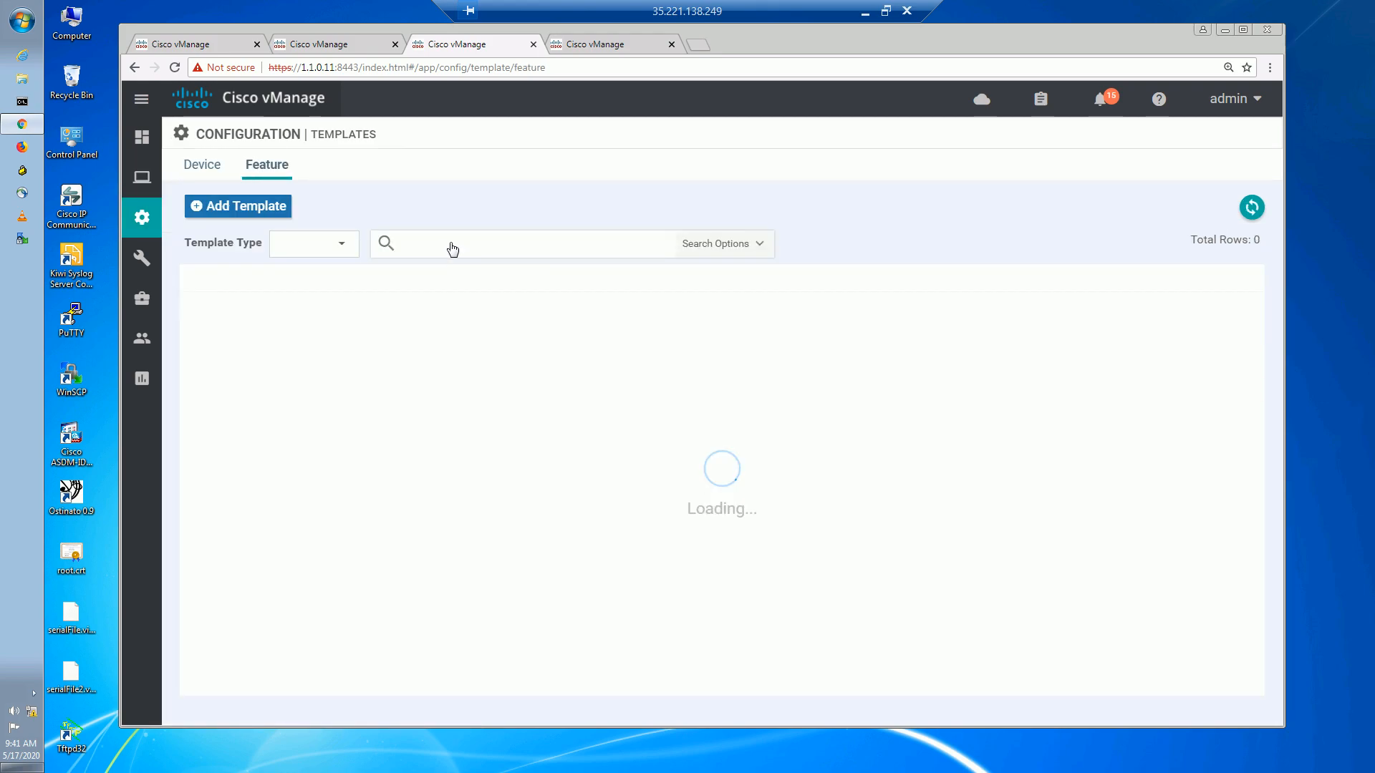
{"action": "left_click", "coordinate": [492, 247]}
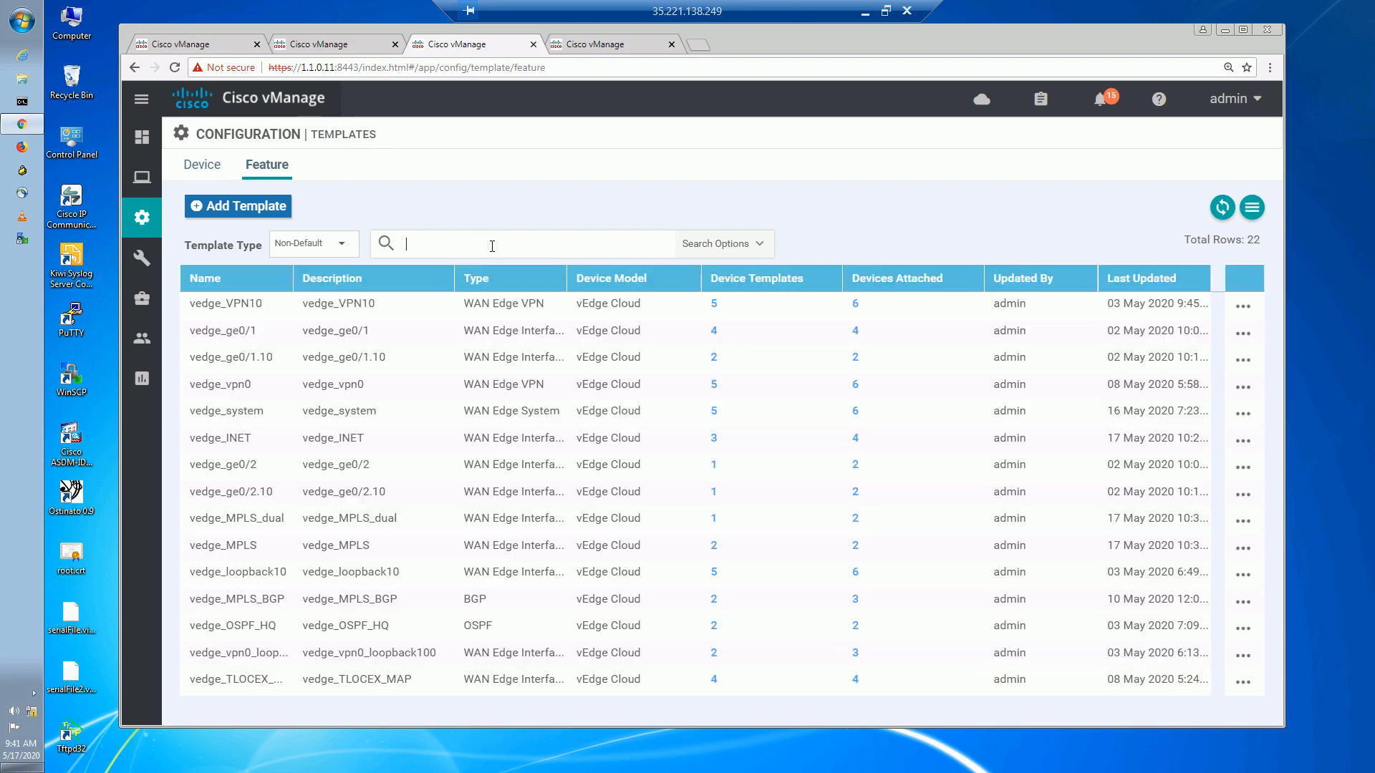
{"action": "type", "text": "INET"}
{"action": "key", "text": "Return"}
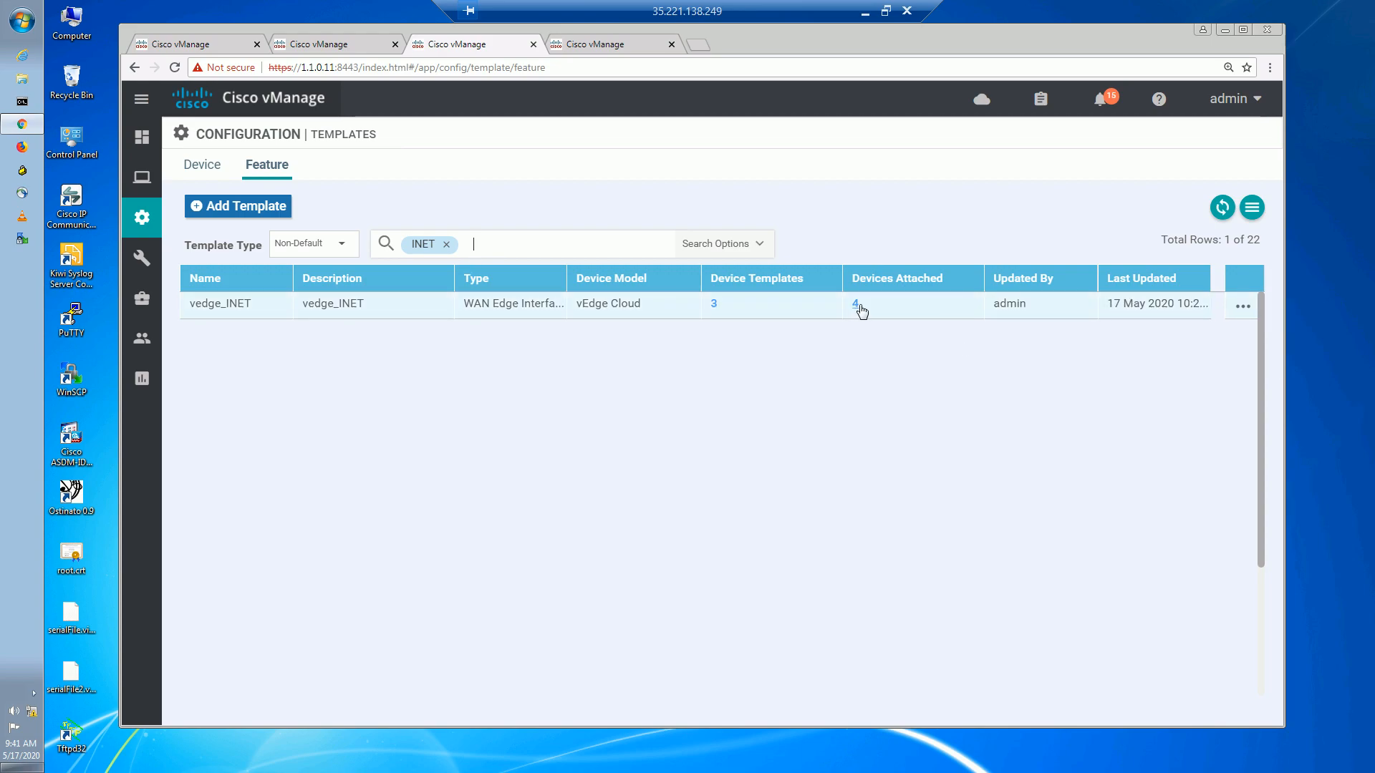
{"action": "left_click", "coordinate": [1243, 309]}
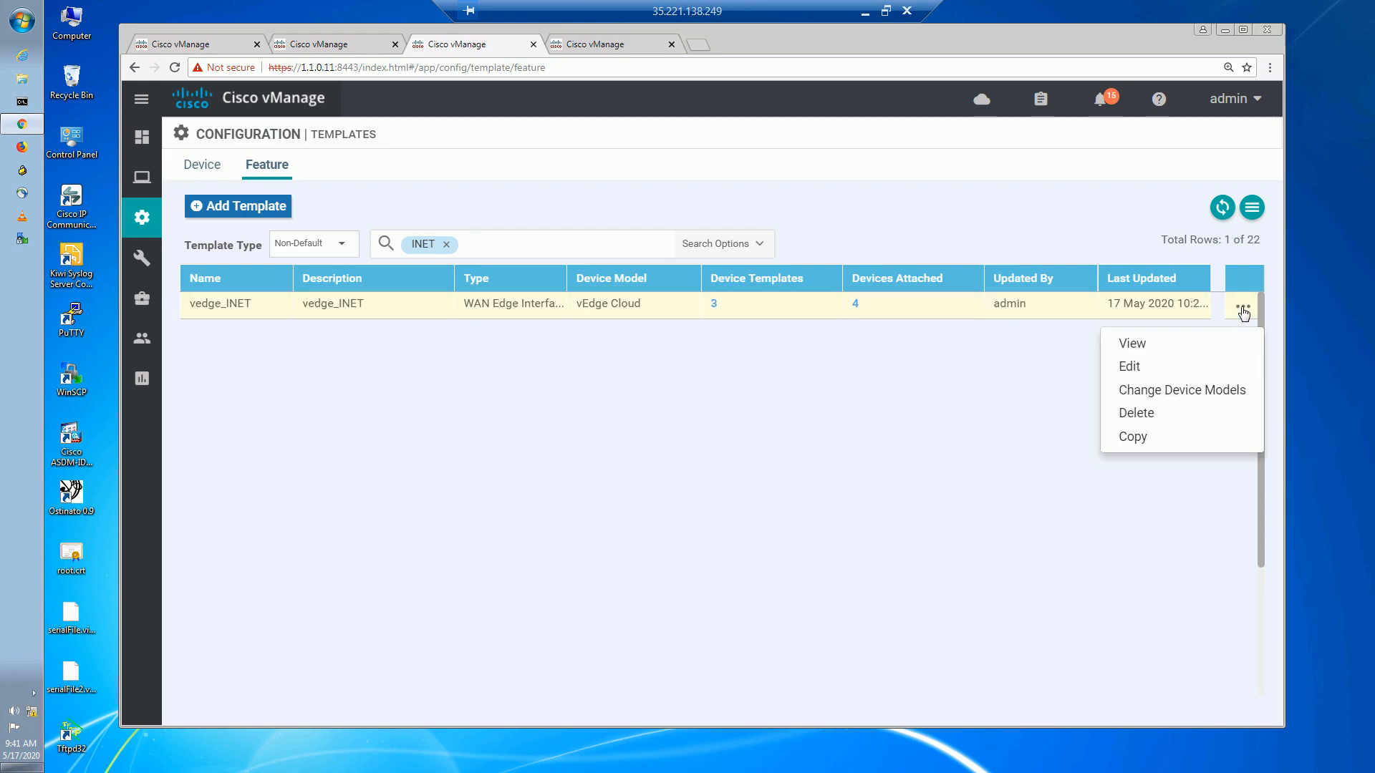
{"action": "left_click", "coordinate": [1152, 369]}
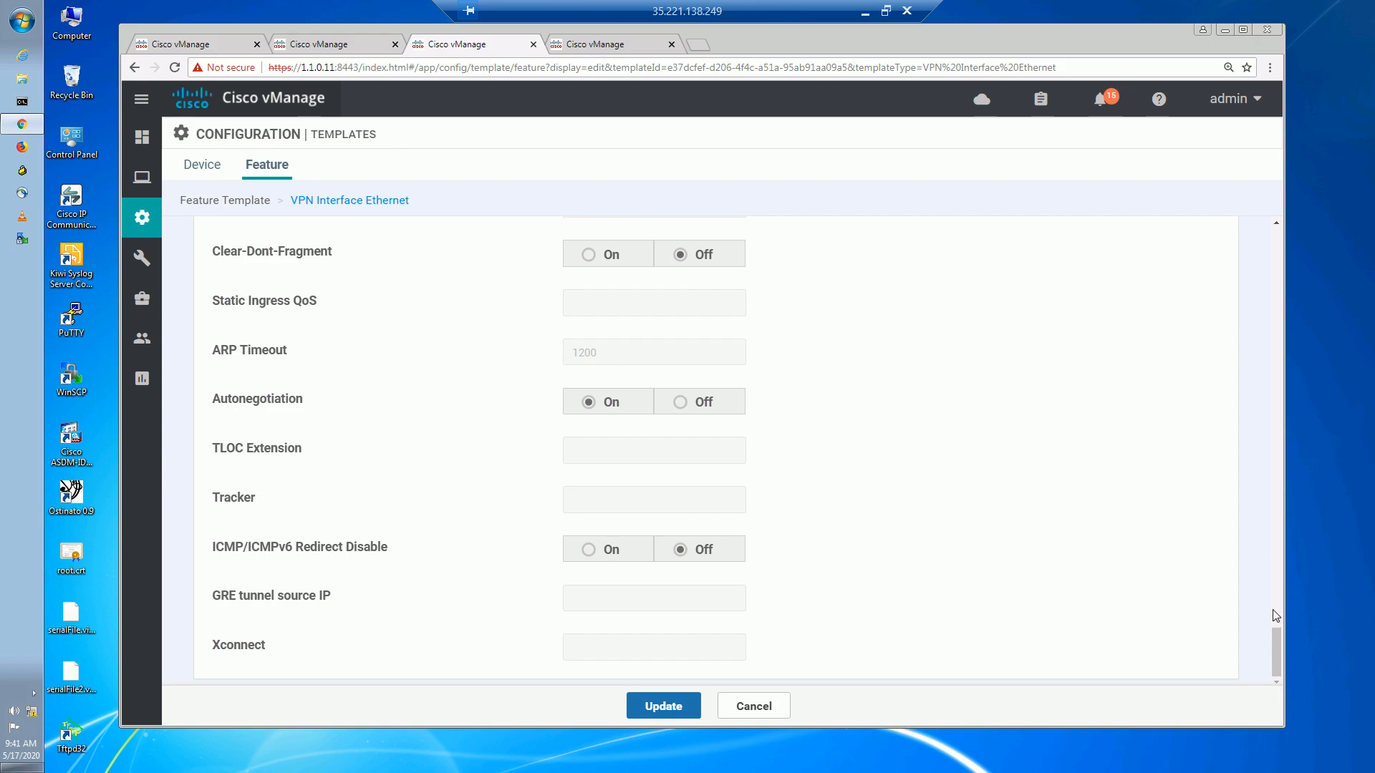
Expand the tunnel's Advanced Options in the vedge_INET template.
{"action": "scroll", "coordinate": [1270, 524], "scroll_direction": "up", "scroll_amount": 10}
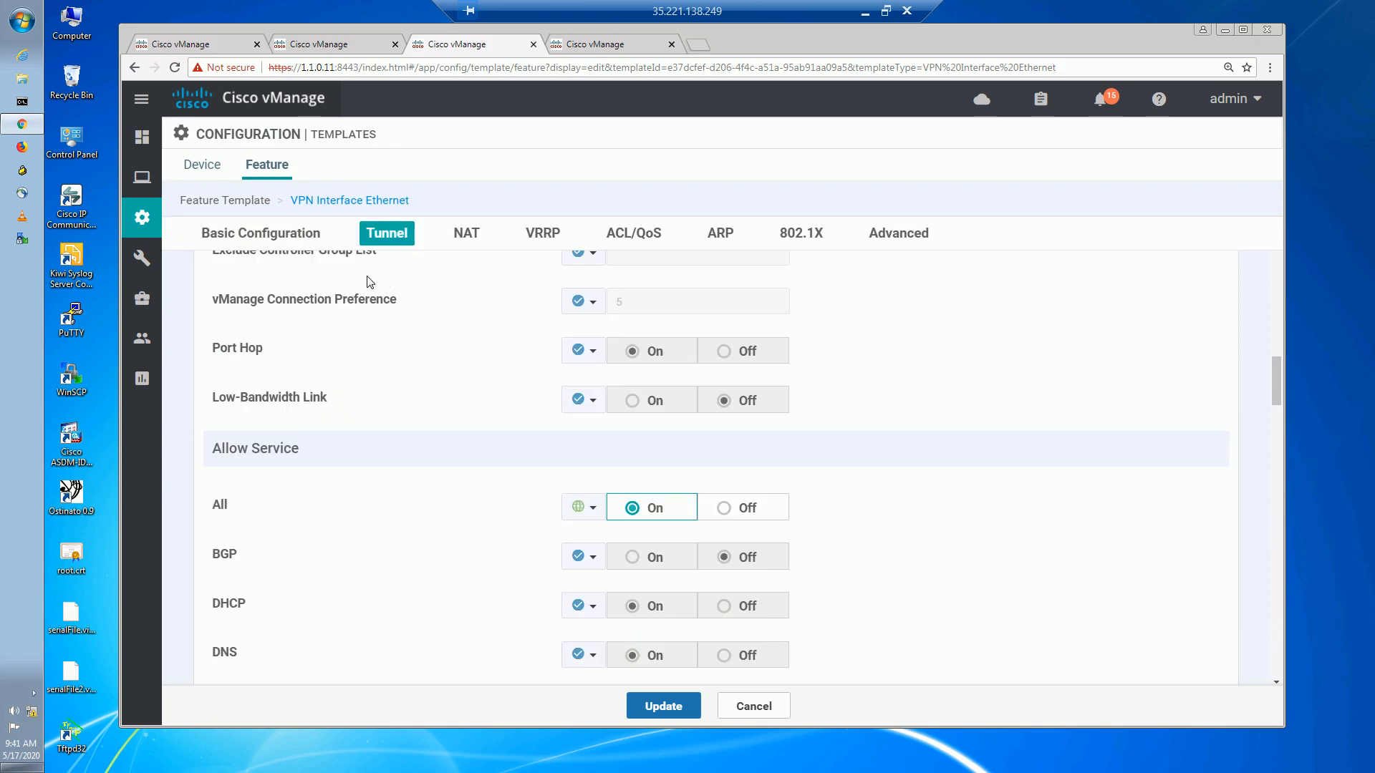
{"action": "scroll", "coordinate": [452, 437], "scroll_direction": "up", "scroll_amount": 8}
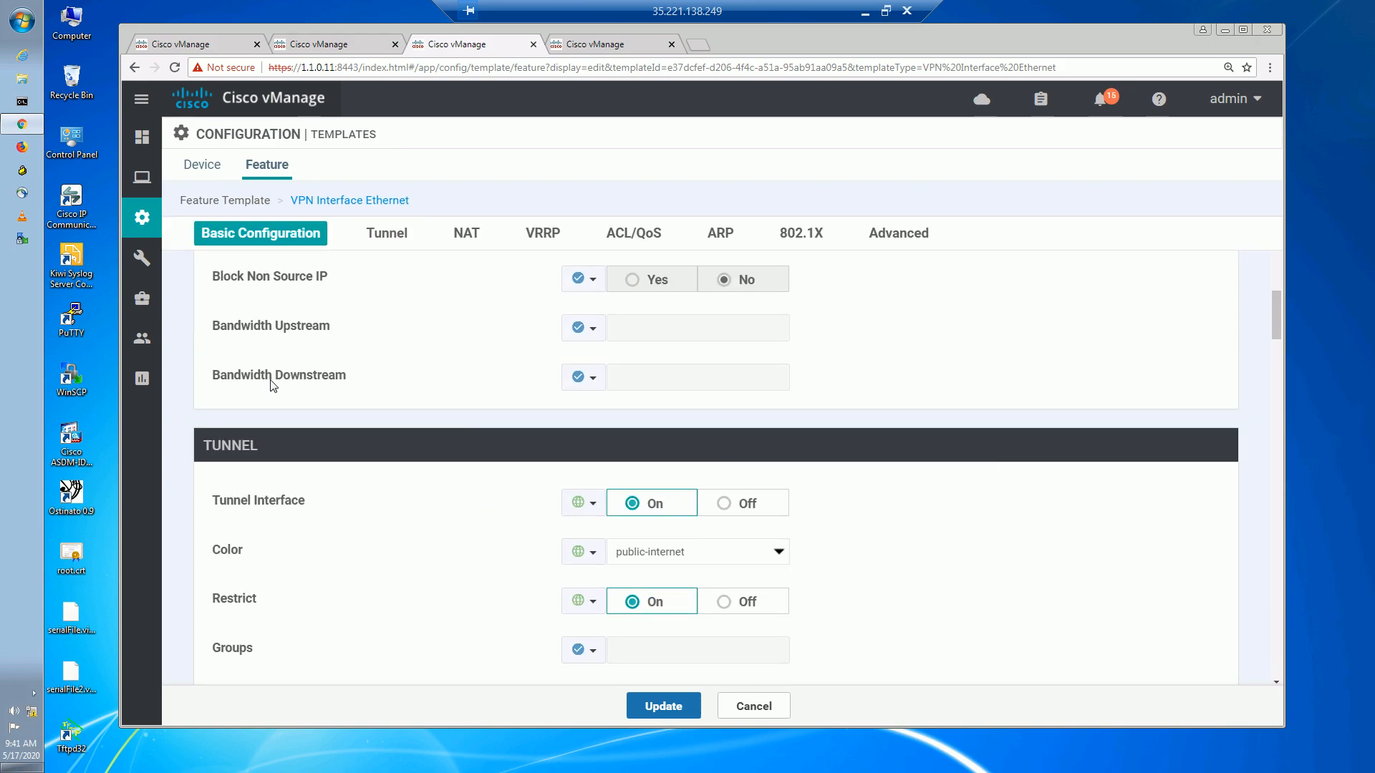
{"action": "scroll", "coordinate": [267, 388], "scroll_direction": "down", "scroll_amount": 8}
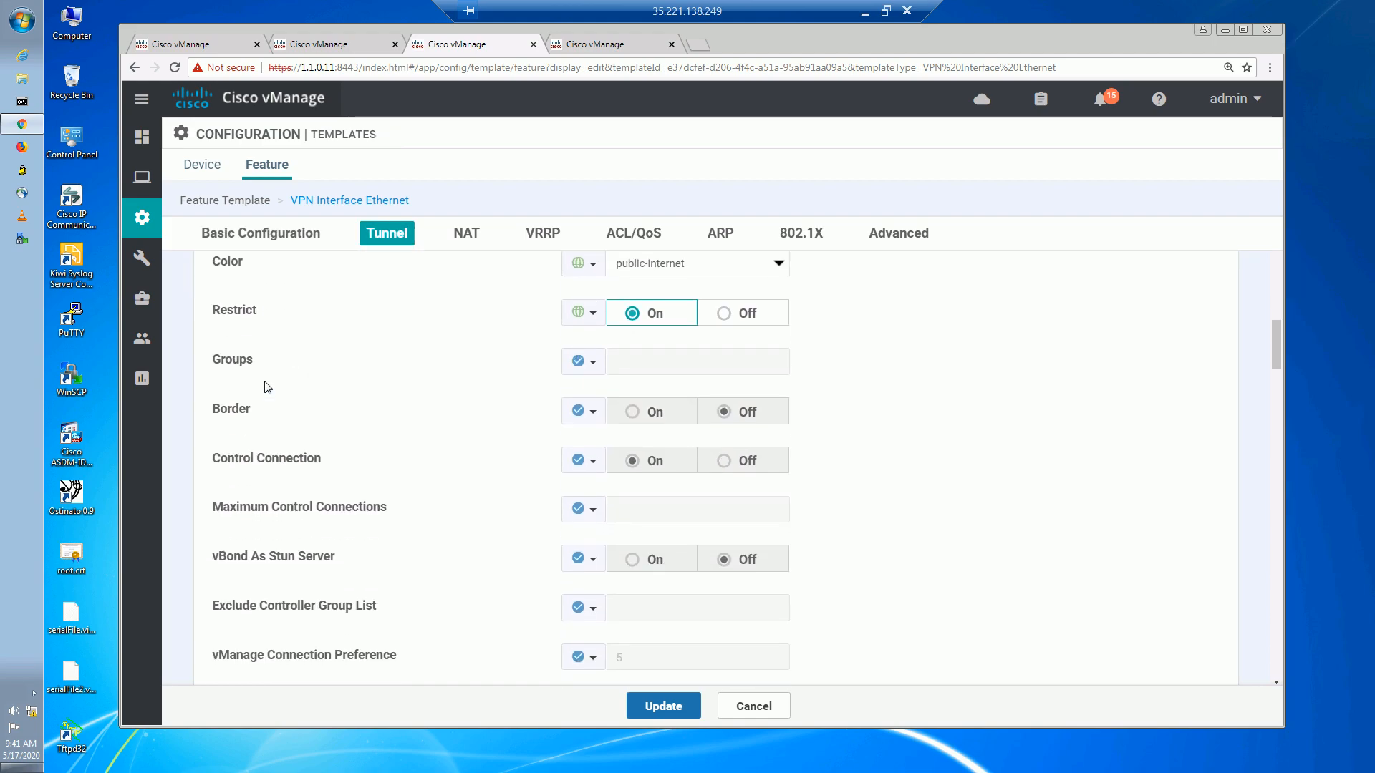
{"action": "scroll", "coordinate": [266, 387], "scroll_direction": "down", "scroll_amount": 4}
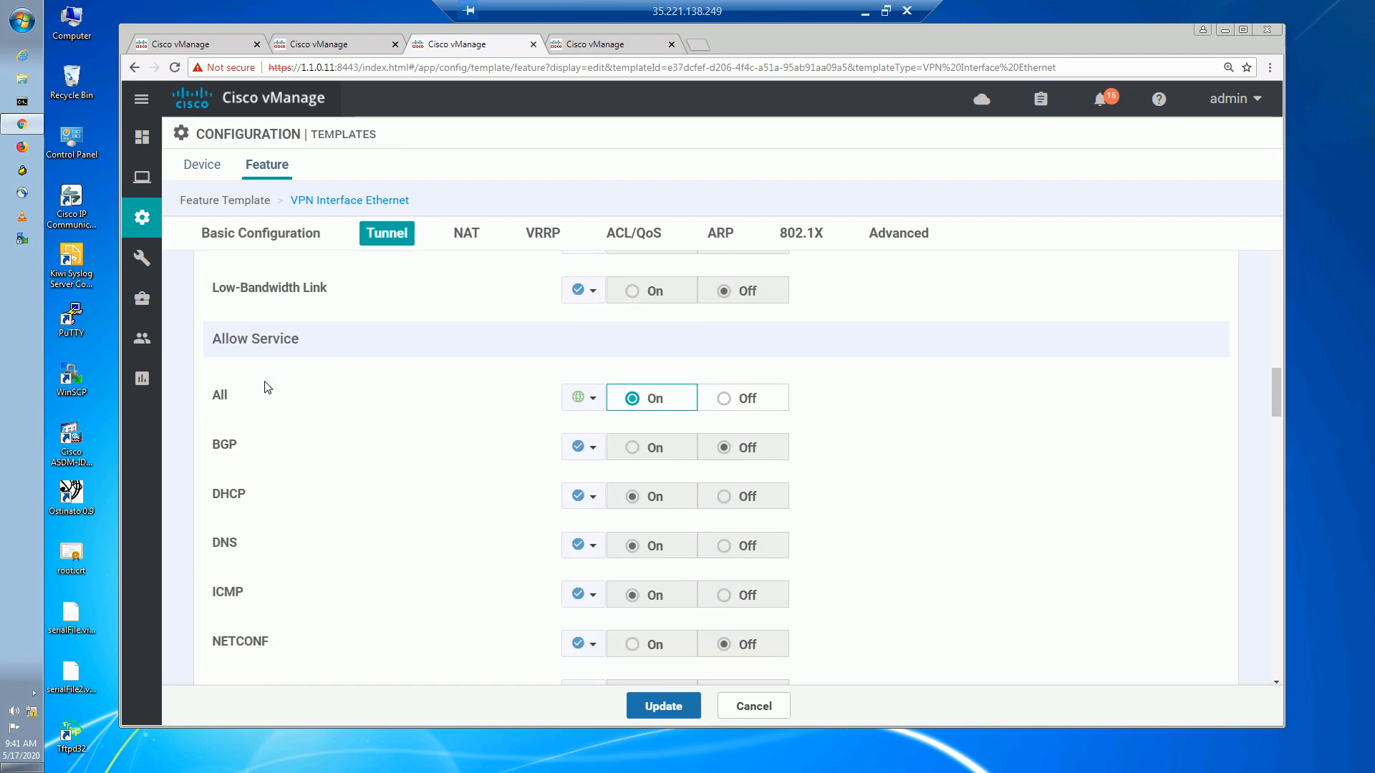
{"action": "scroll", "coordinate": [267, 387], "scroll_direction": "down", "scroll_amount": 10}
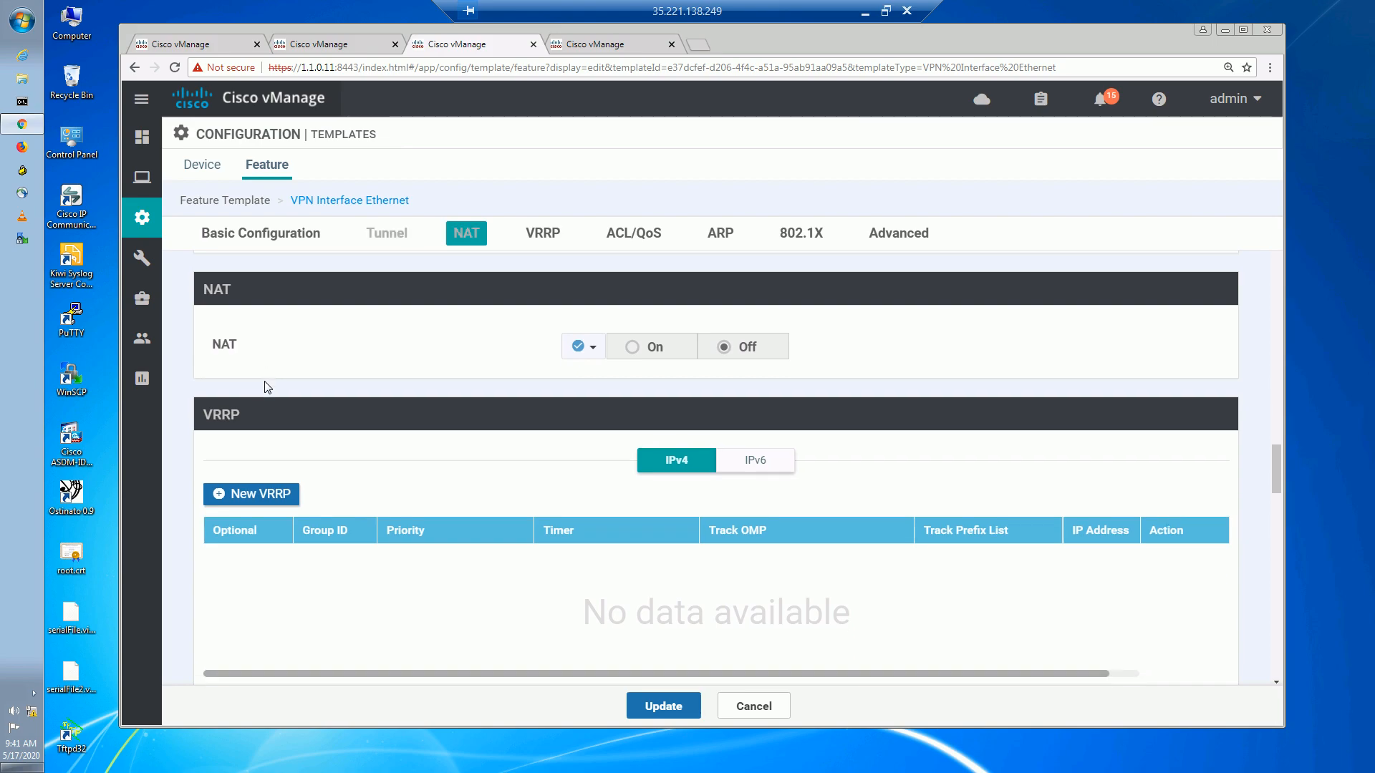
{"action": "scroll", "coordinate": [266, 387], "scroll_direction": "up", "scroll_amount": 2}
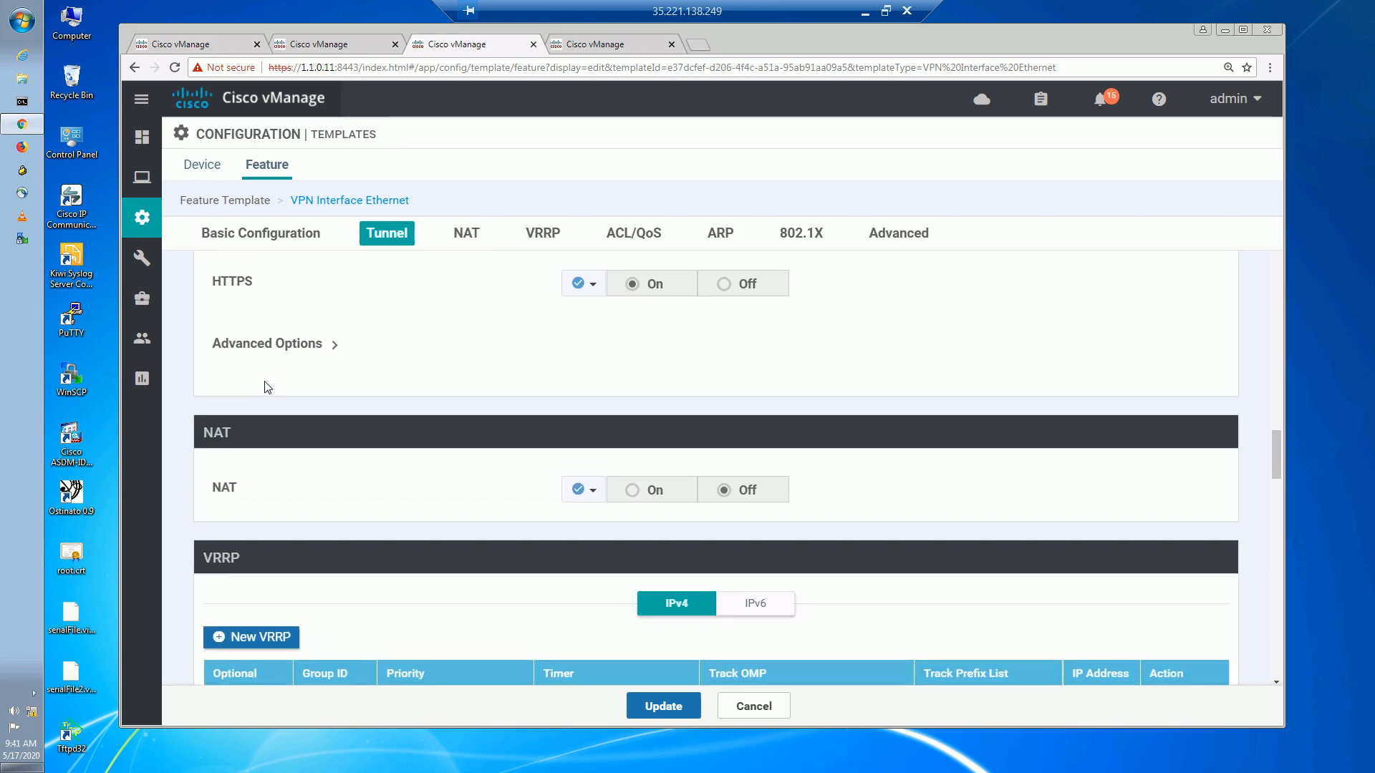
{"action": "left_click", "coordinate": [317, 348]}
Set the tunnel Weight to a global value of 5 and update the template.
{"action": "scroll", "coordinate": [326, 351], "scroll_direction": "down", "scroll_amount": 5}
{"action": "scroll", "coordinate": [370, 344], "scroll_direction": "up", "scroll_amount": 2}
{"action": "left_click", "coordinate": [593, 416]}
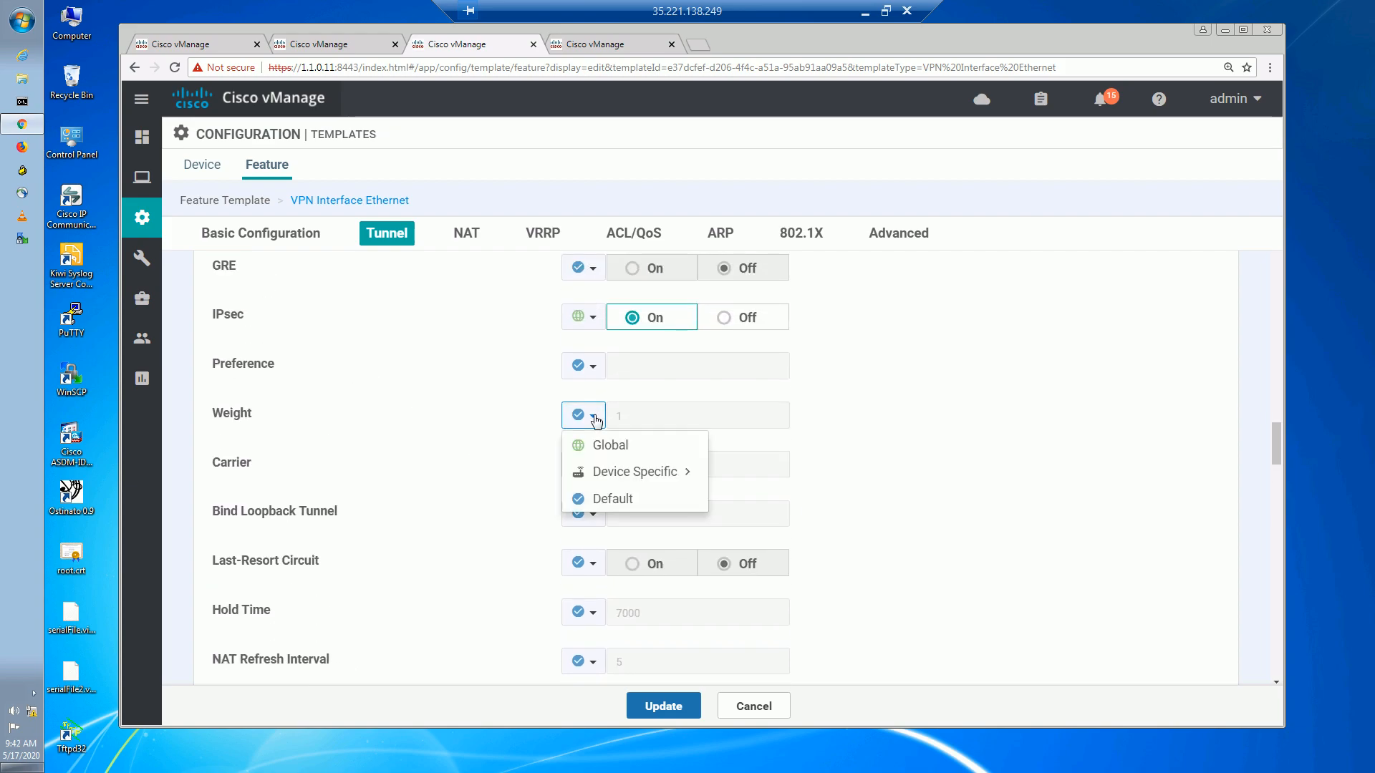
{"action": "left_click", "coordinate": [609, 451]}
{"action": "left_click", "coordinate": [630, 417]}
{"action": "type", "text": "5"}
{"action": "left_click", "coordinate": [956, 522]}
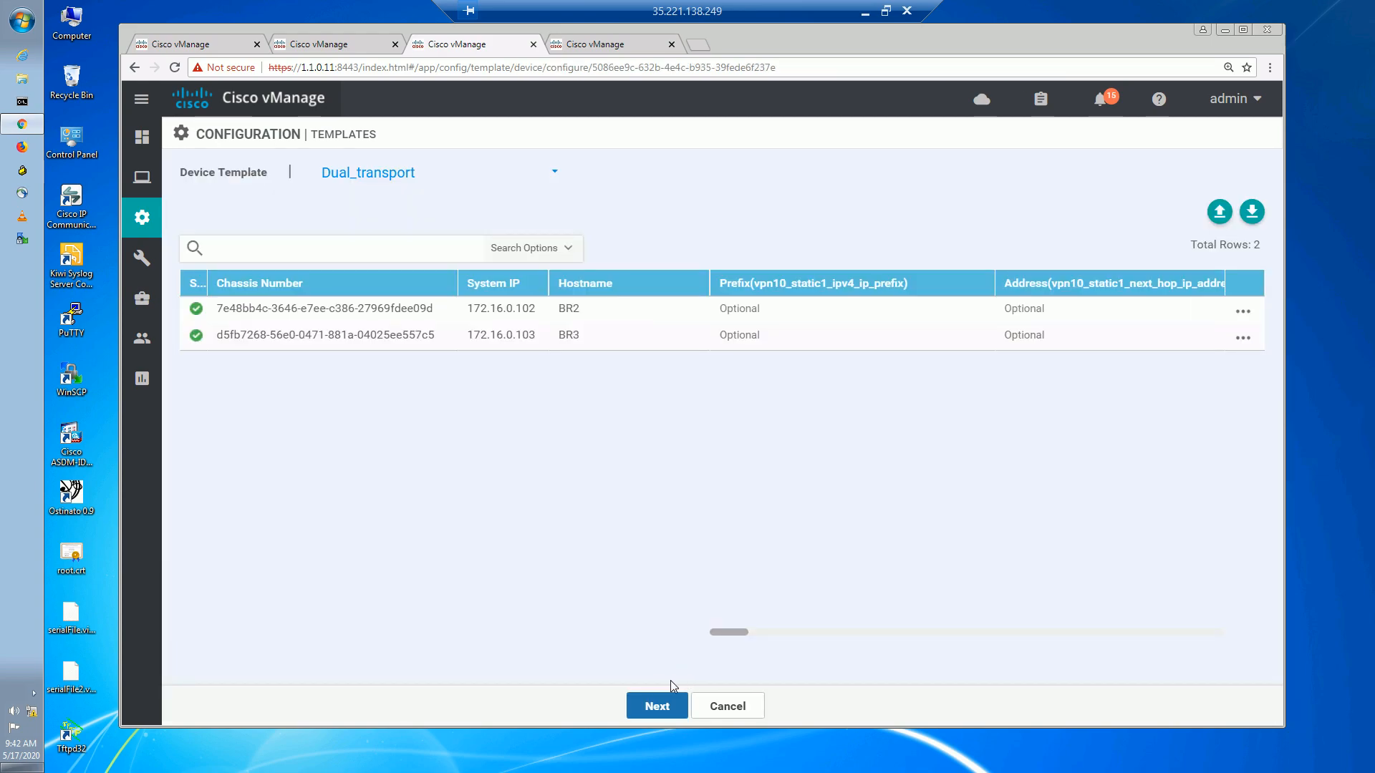
Push the updated template to the four attached devices, confirming the change.
{"action": "left_click", "coordinate": [656, 704]}
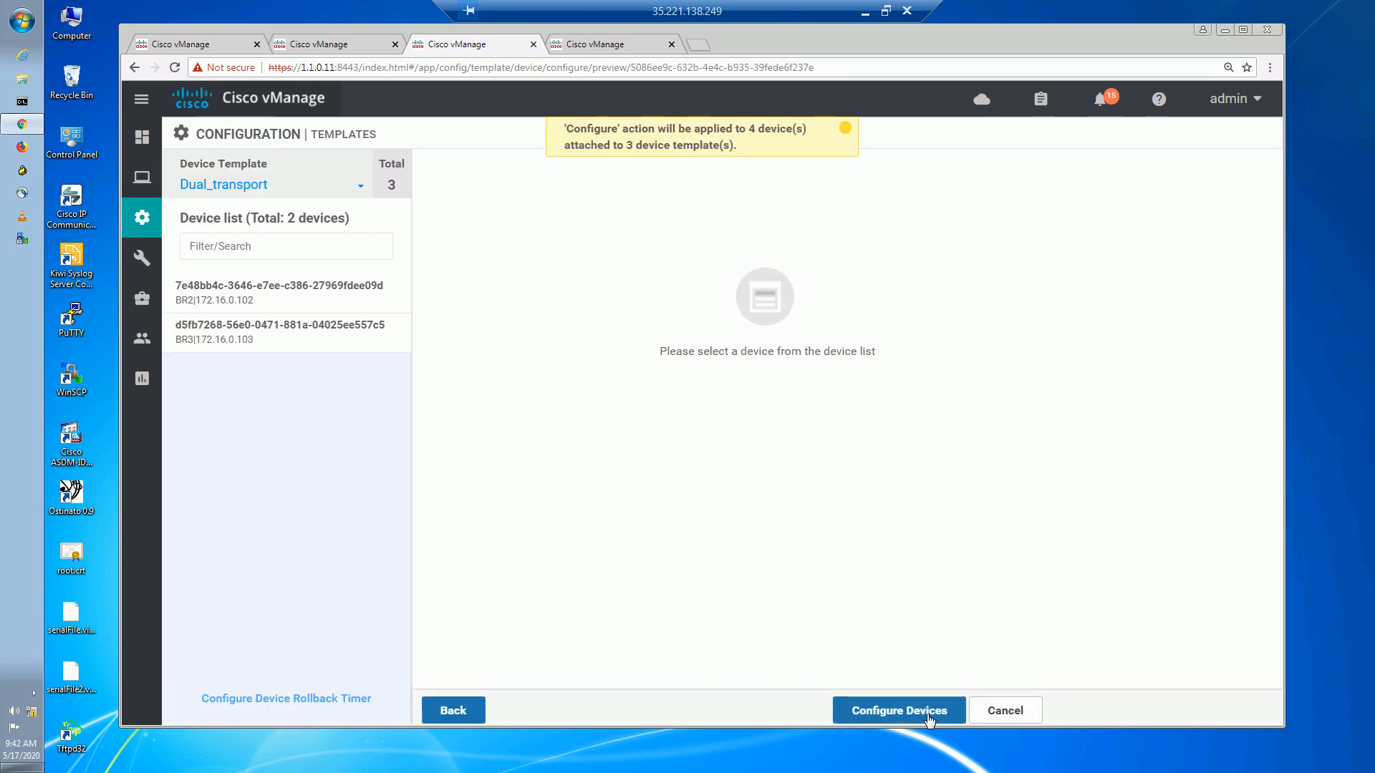
{"action": "left_click", "coordinate": [929, 720]}
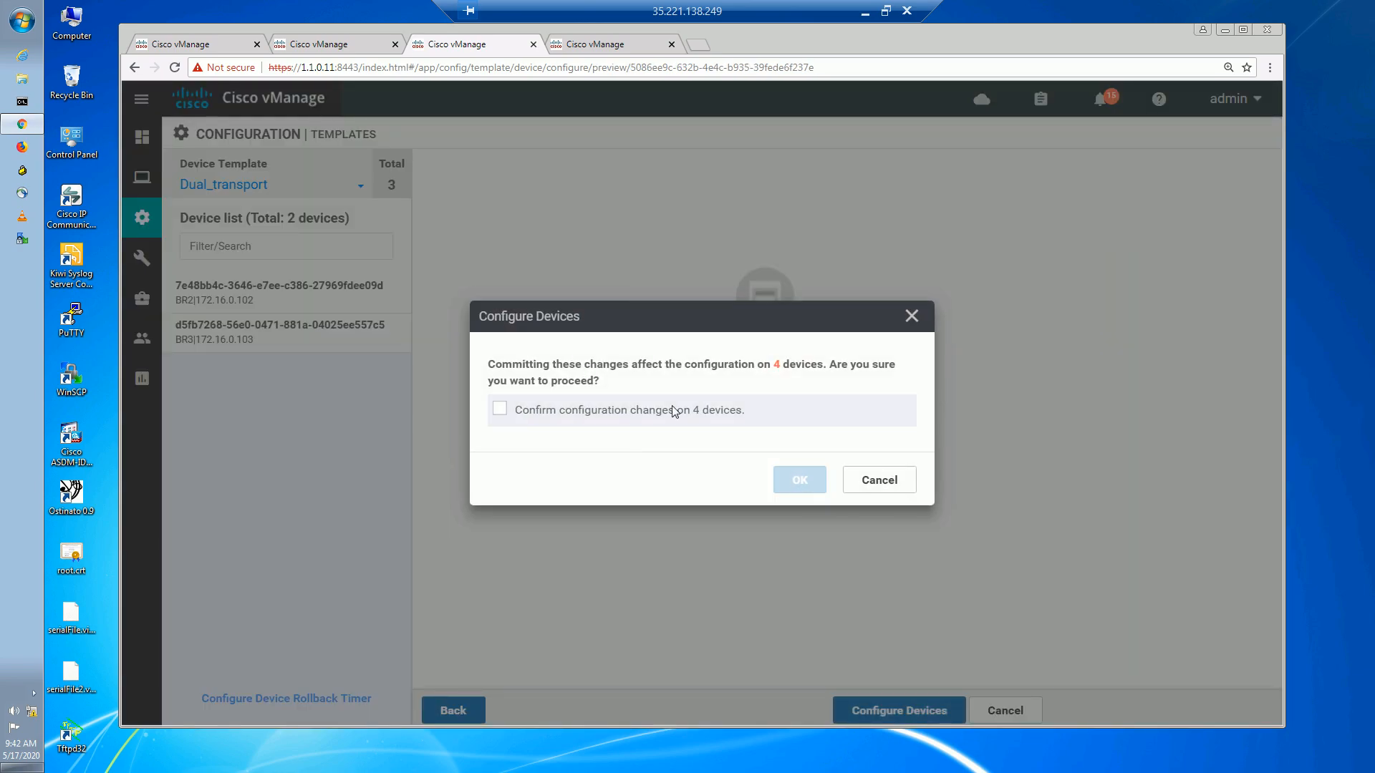
{"action": "left_click", "coordinate": [501, 409]}
{"action": "left_click", "coordinate": [796, 479]}
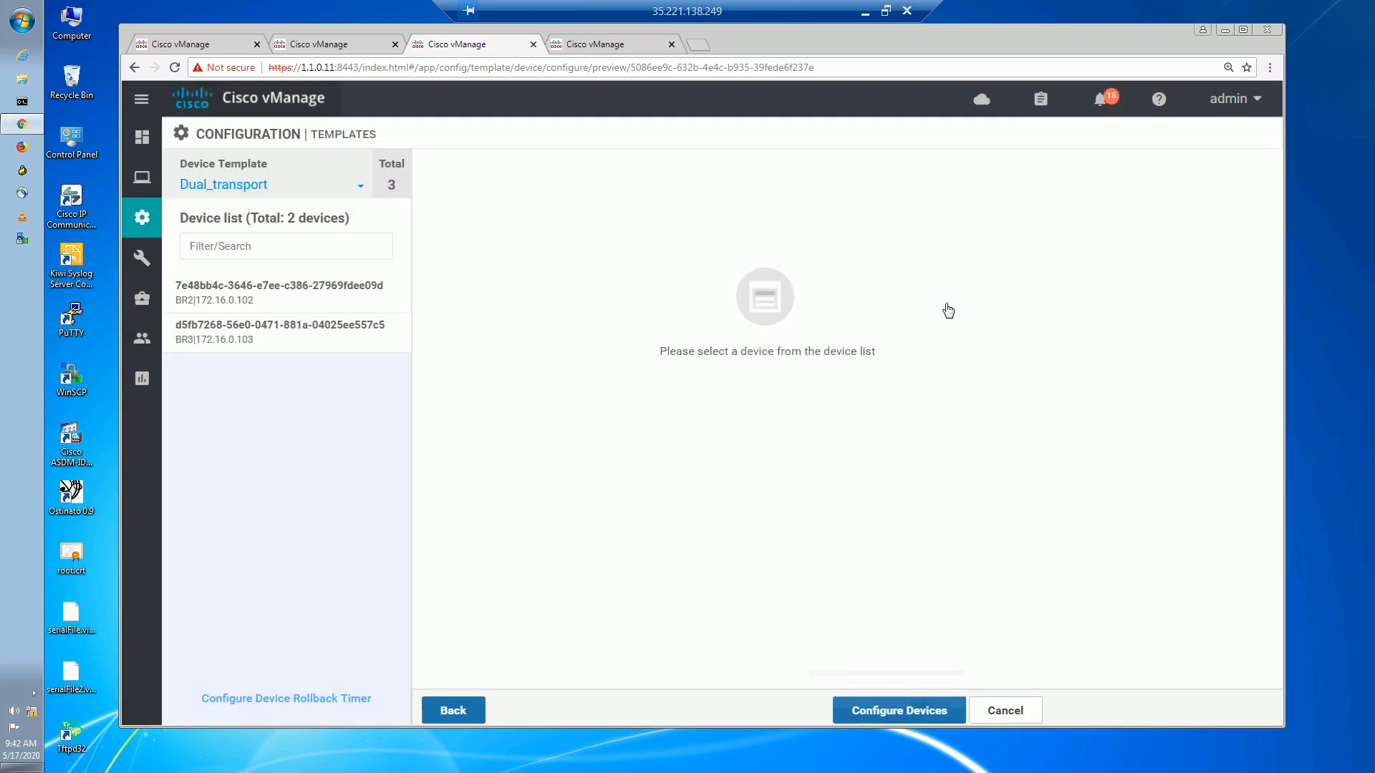
Monitor the template push and vSmart policy tasks until all four devices succeed.
{"action": "left_click", "coordinate": [616, 45]}
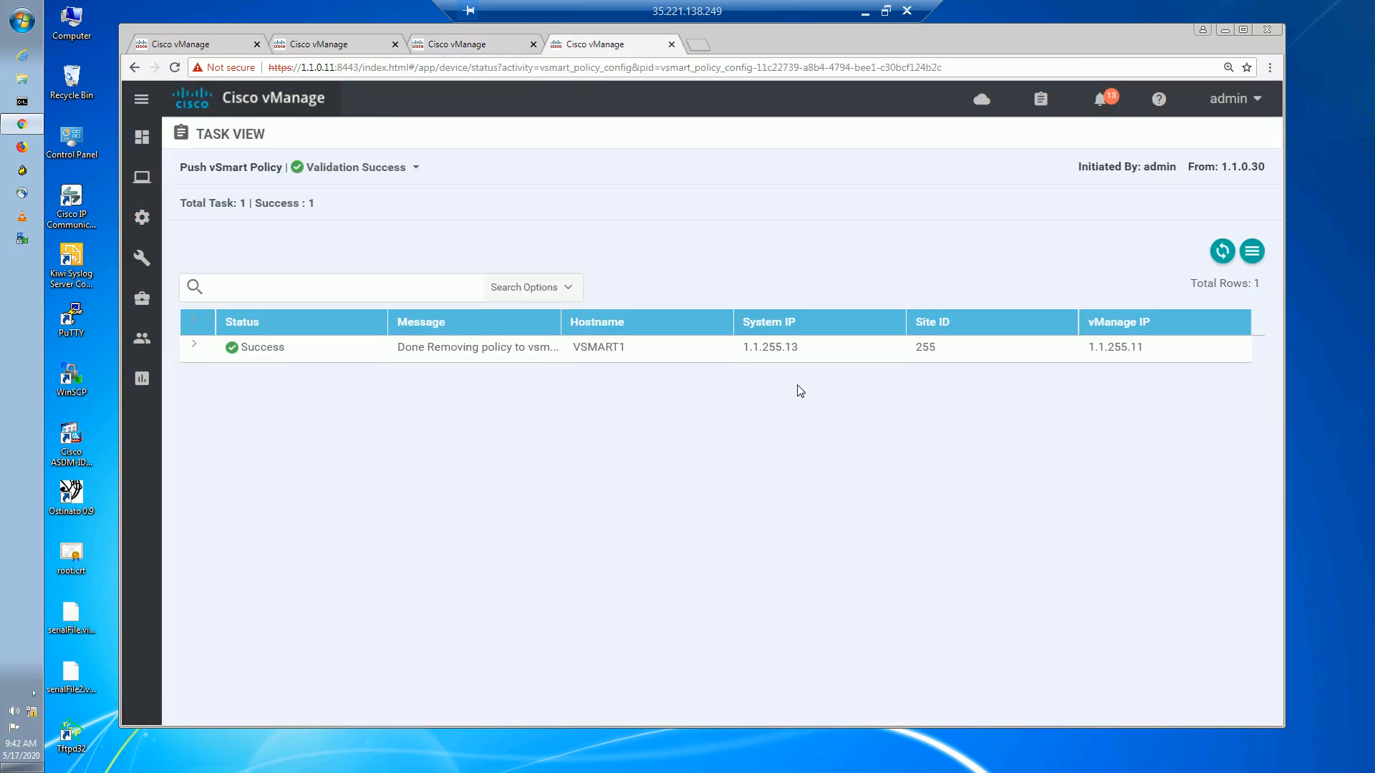
{"action": "left_click", "coordinate": [455, 46]}
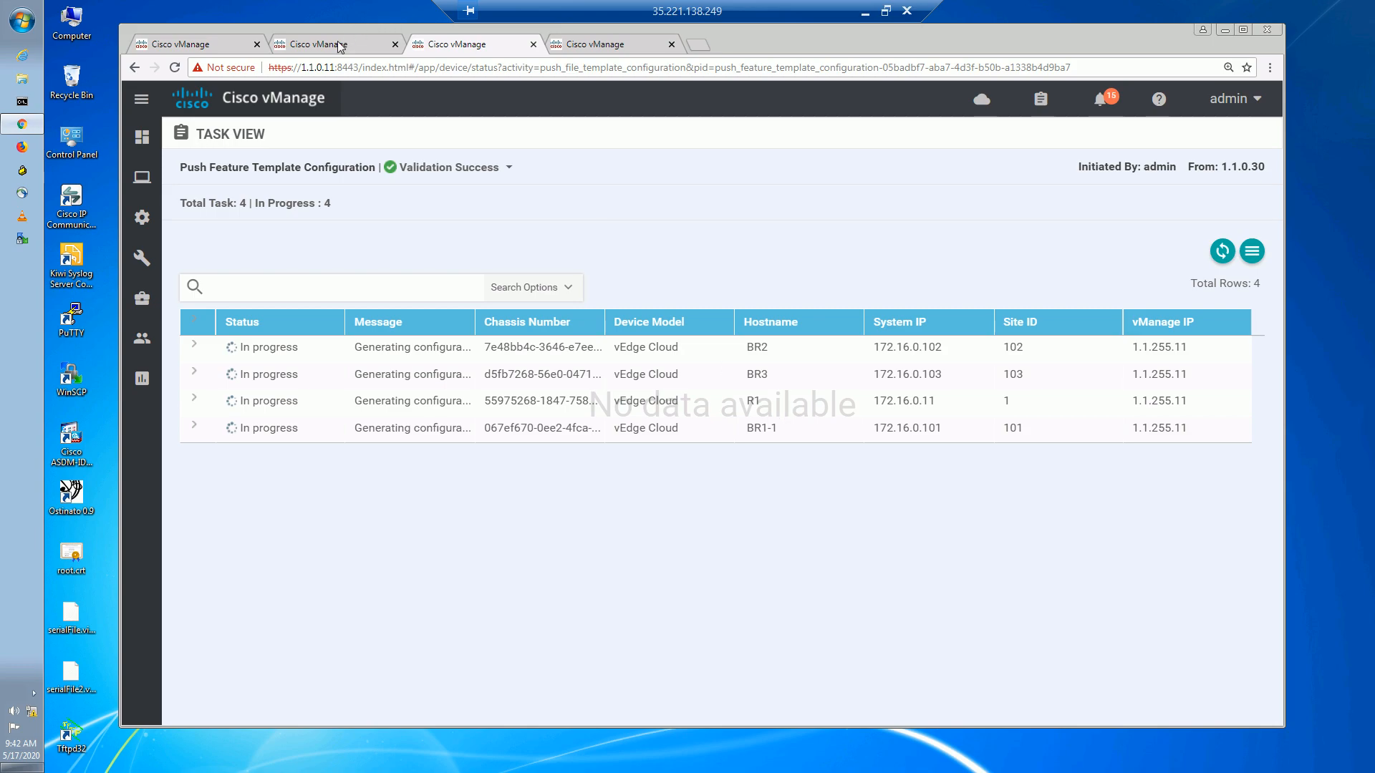
{"action": "left_click", "coordinate": [340, 47]}
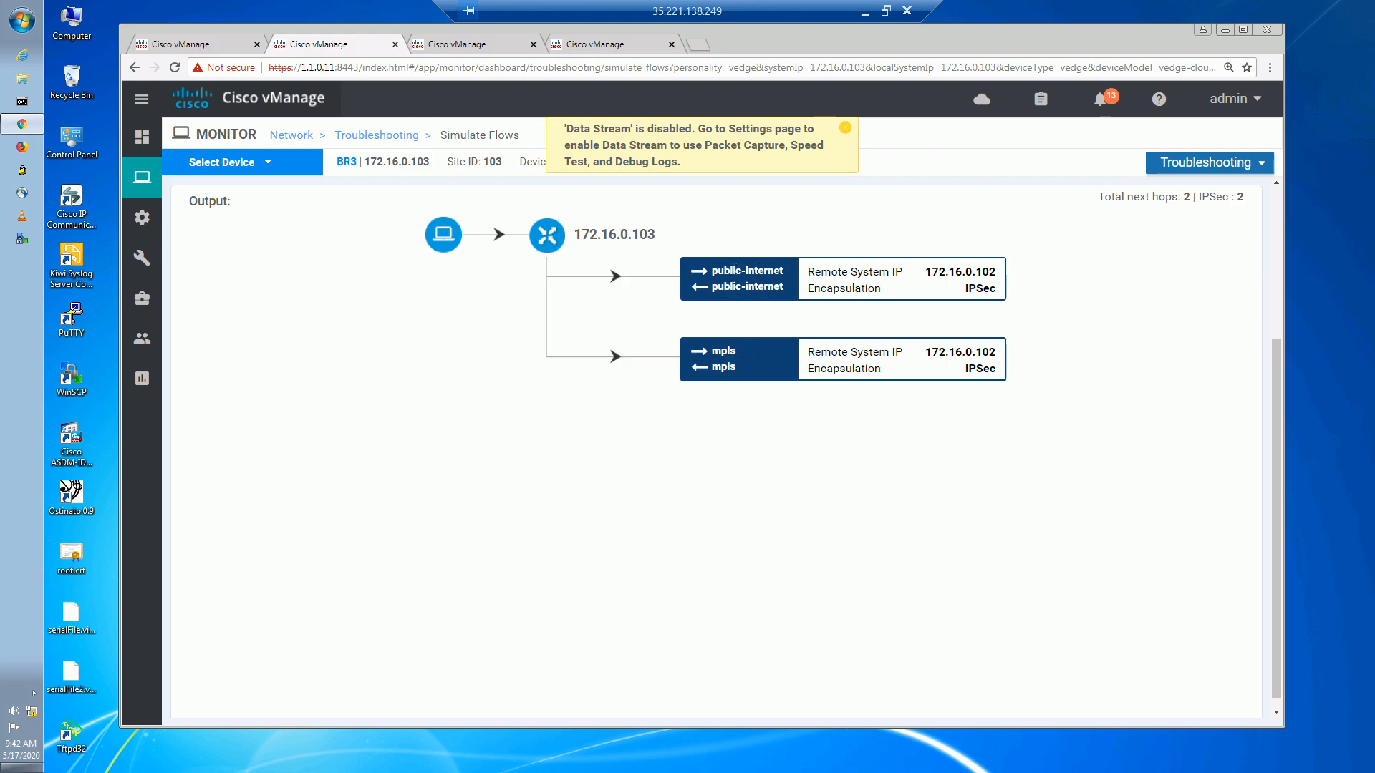
{"action": "left_click", "coordinate": [483, 48]}
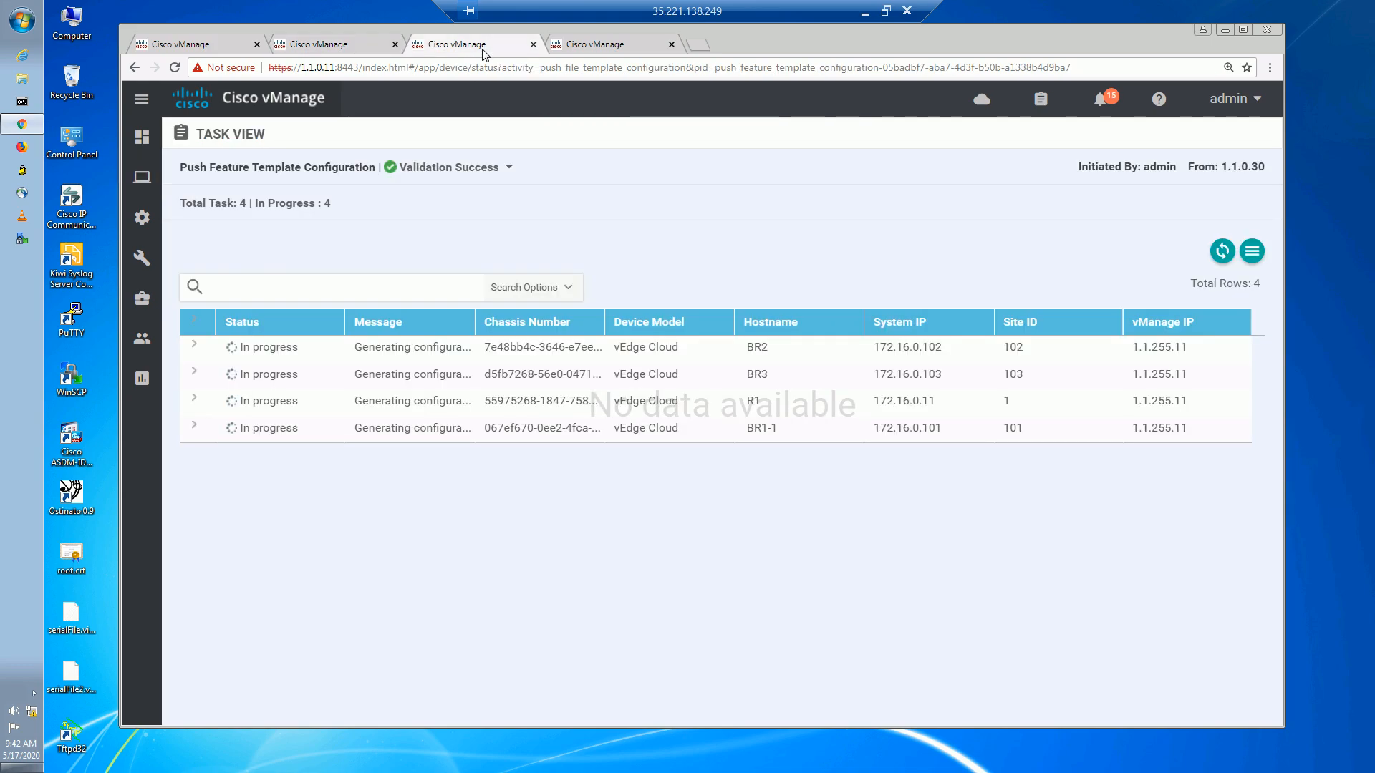
{"action": "left_click", "coordinate": [602, 47]}
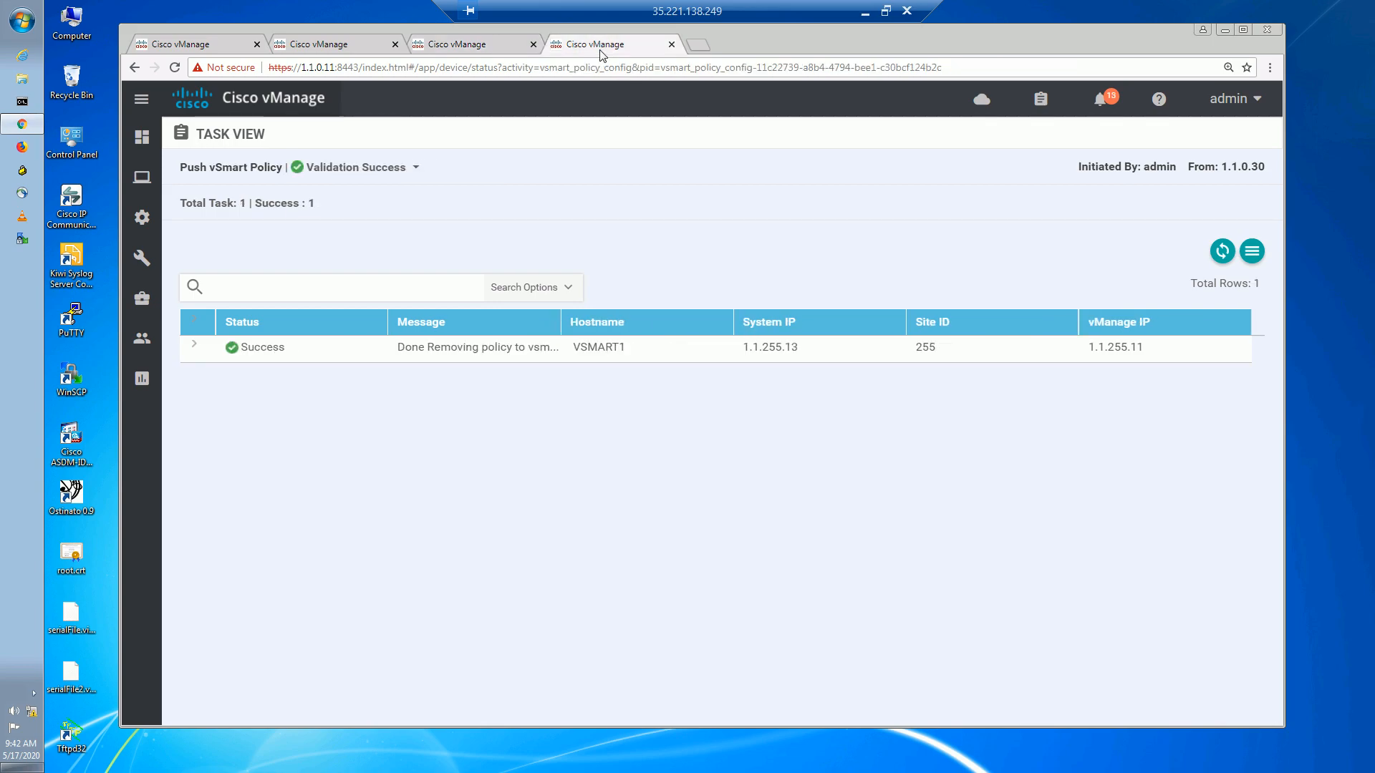
{"action": "left_click", "coordinate": [477, 47]}
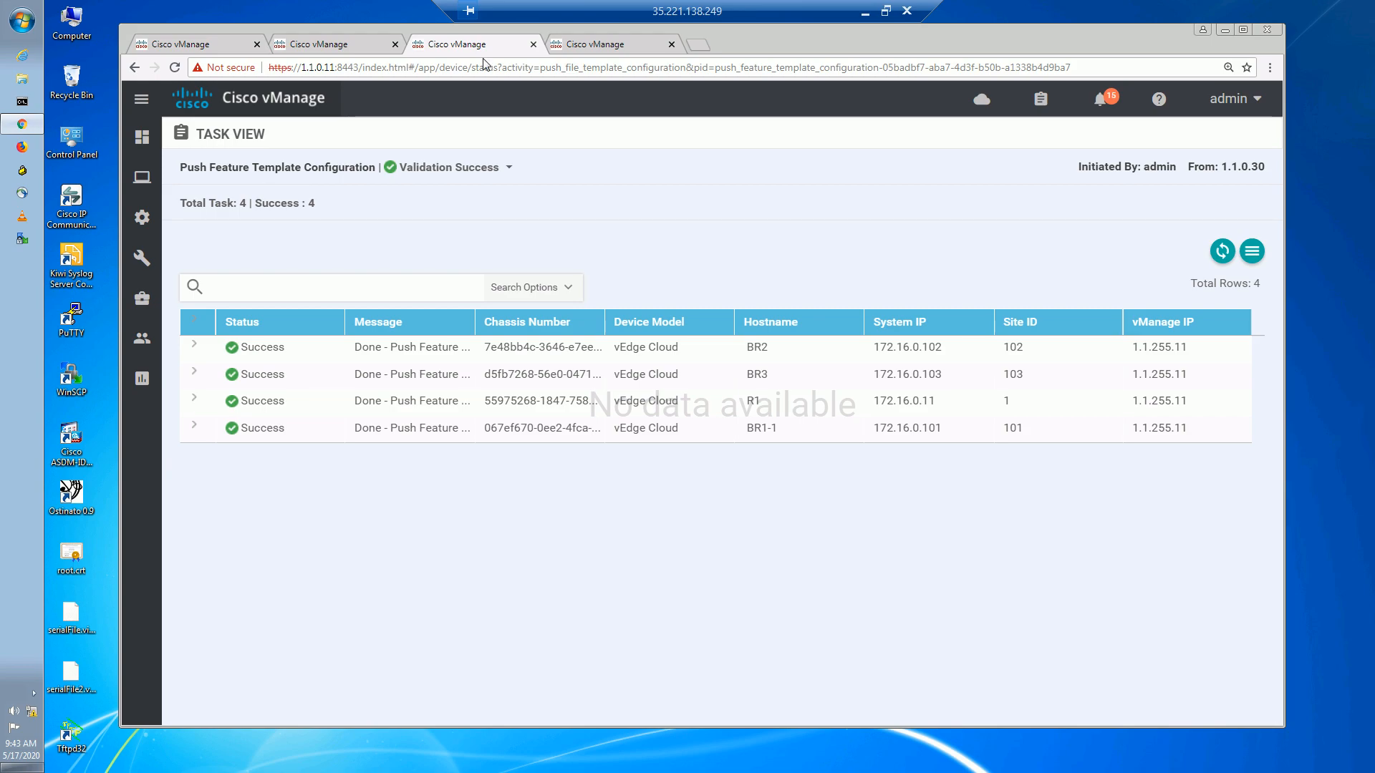
Return to BR3's Simulate Flows page and expand its Advanced Options.
{"action": "left_click", "coordinate": [322, 48]}
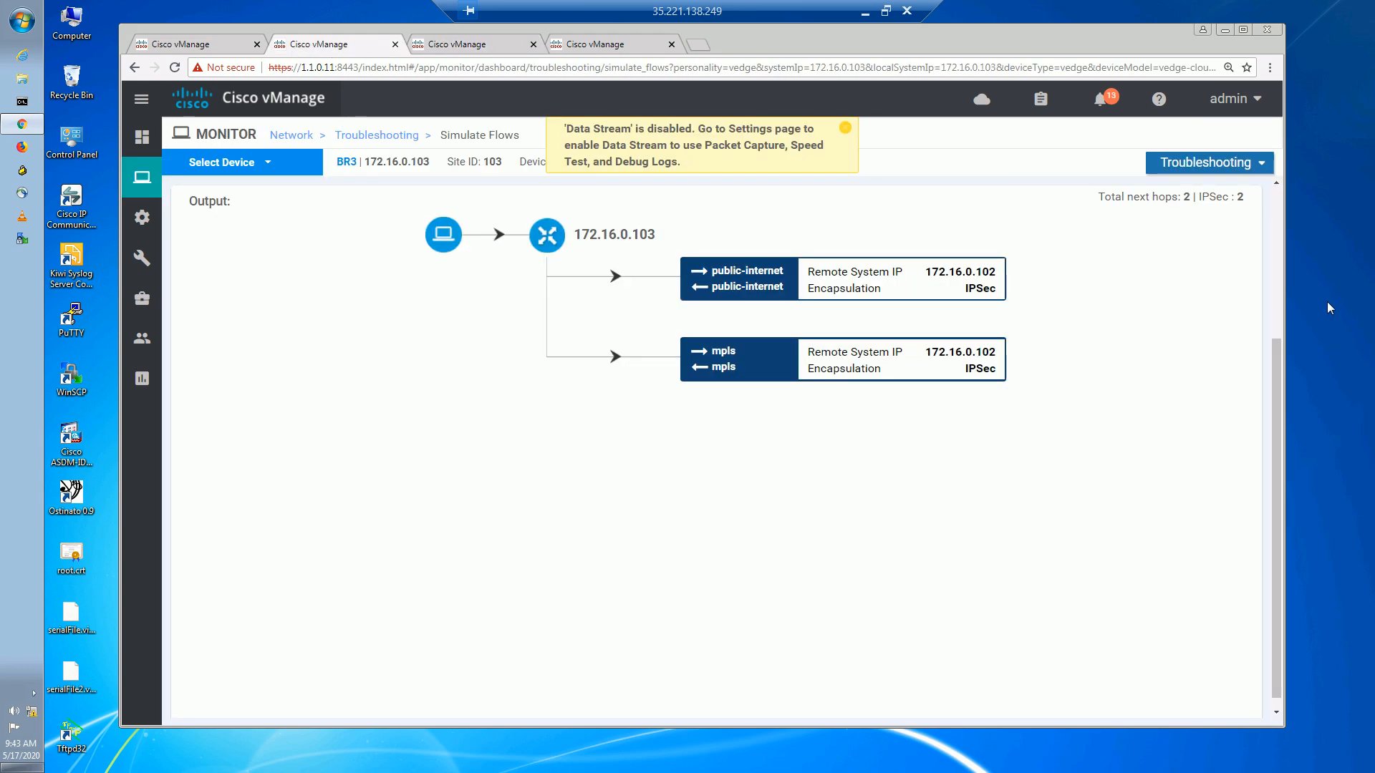
{"action": "left_click_drag", "start_coordinate": [1270, 401], "coordinate": [1273, 356]}
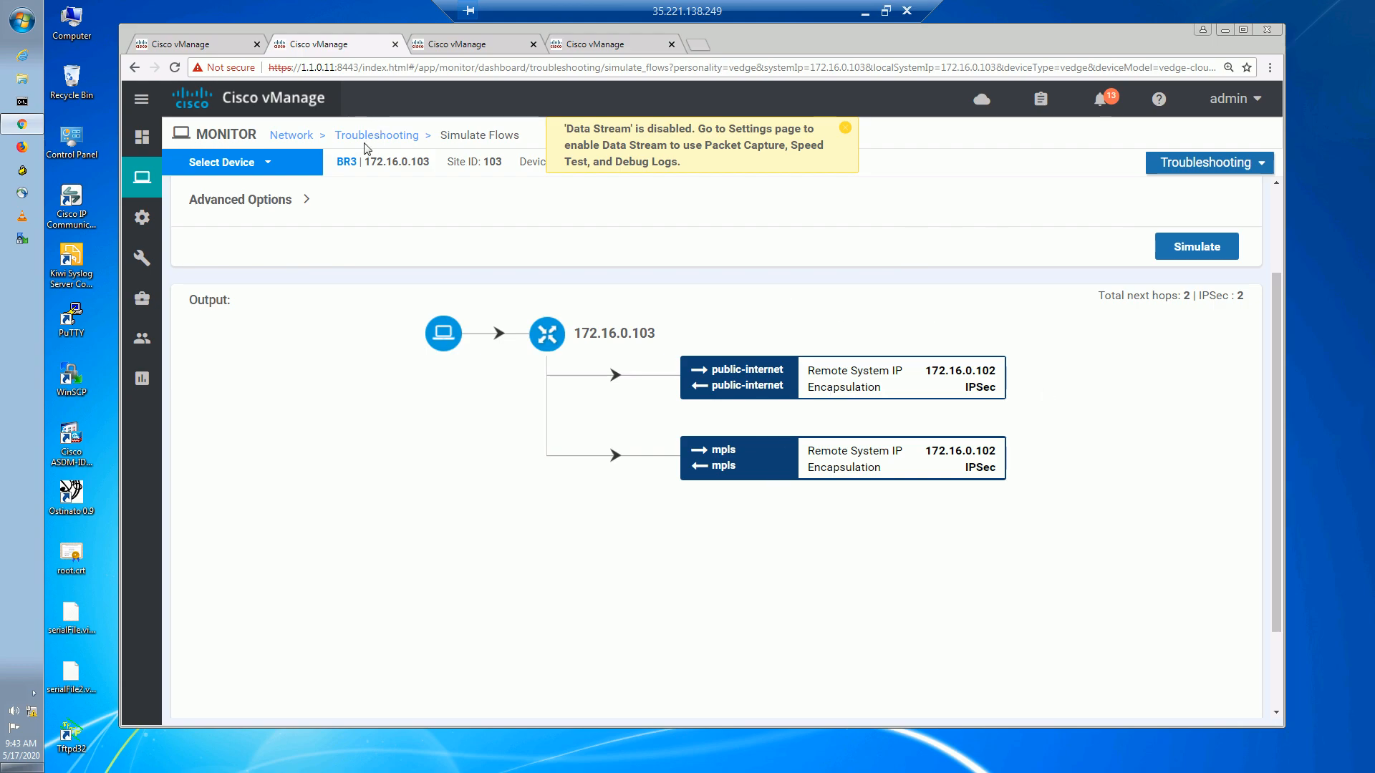
{"action": "left_click", "coordinate": [306, 200]}
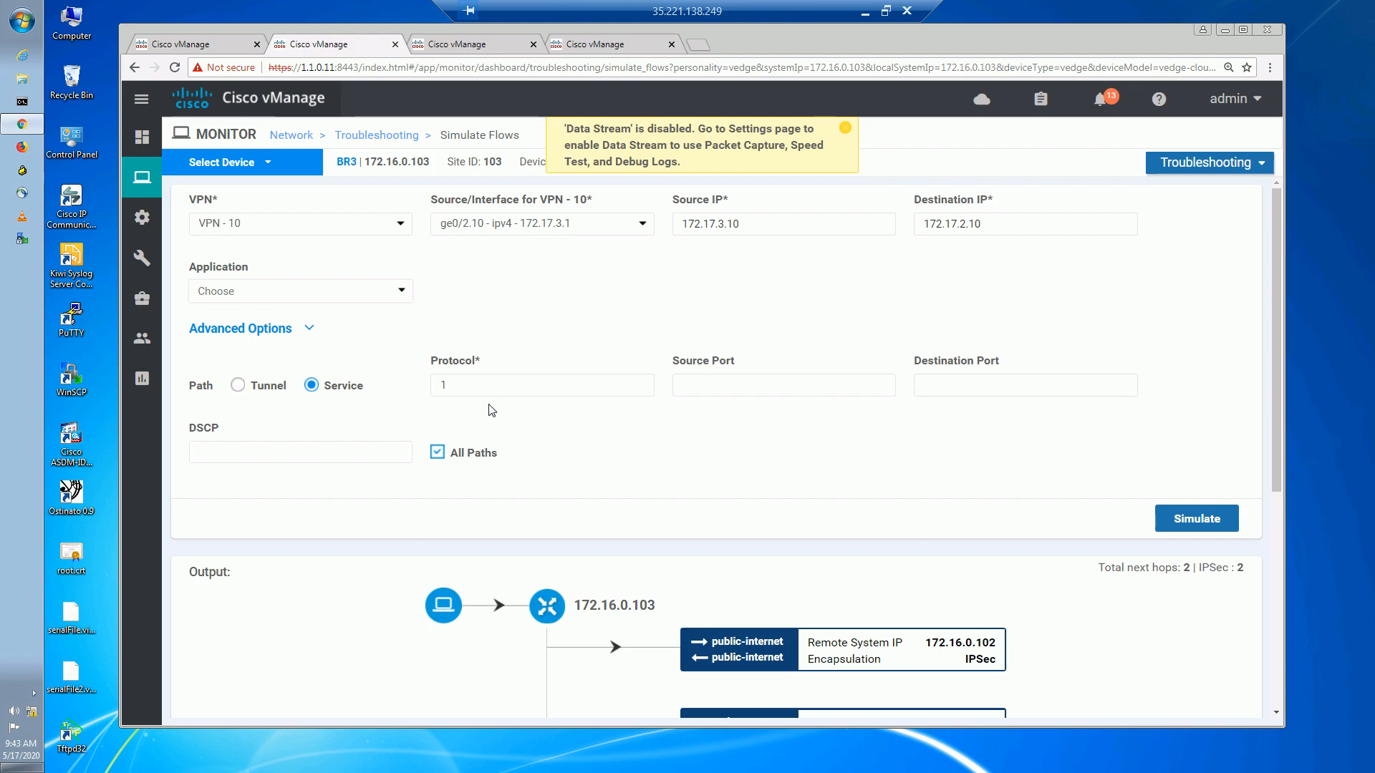
Turn off all-paths simulation and rerun BR3's flow to show only the chosen path.
{"action": "left_click", "coordinate": [436, 456]}
{"action": "left_click", "coordinate": [1192, 517]}
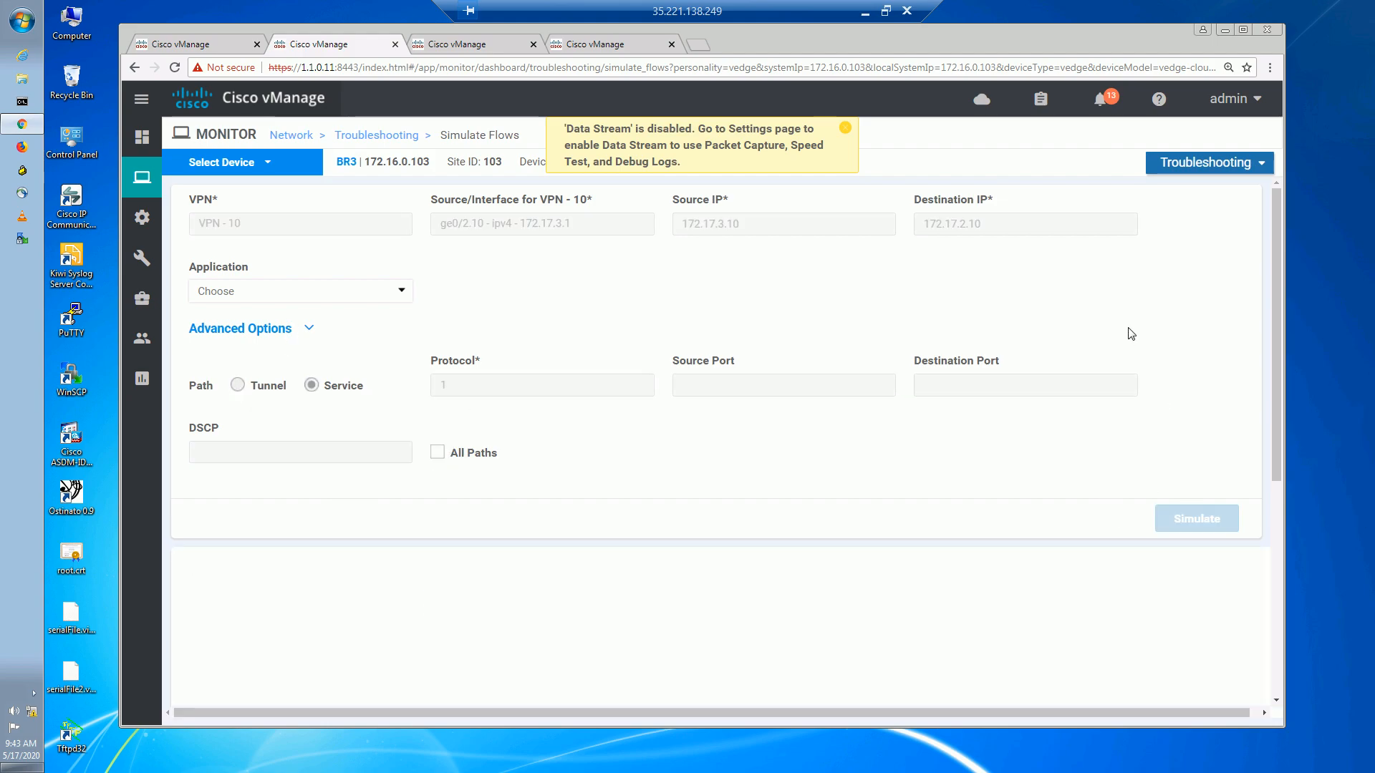
{"action": "scroll", "coordinate": [1130, 334], "scroll_direction": "down", "scroll_amount": 5}
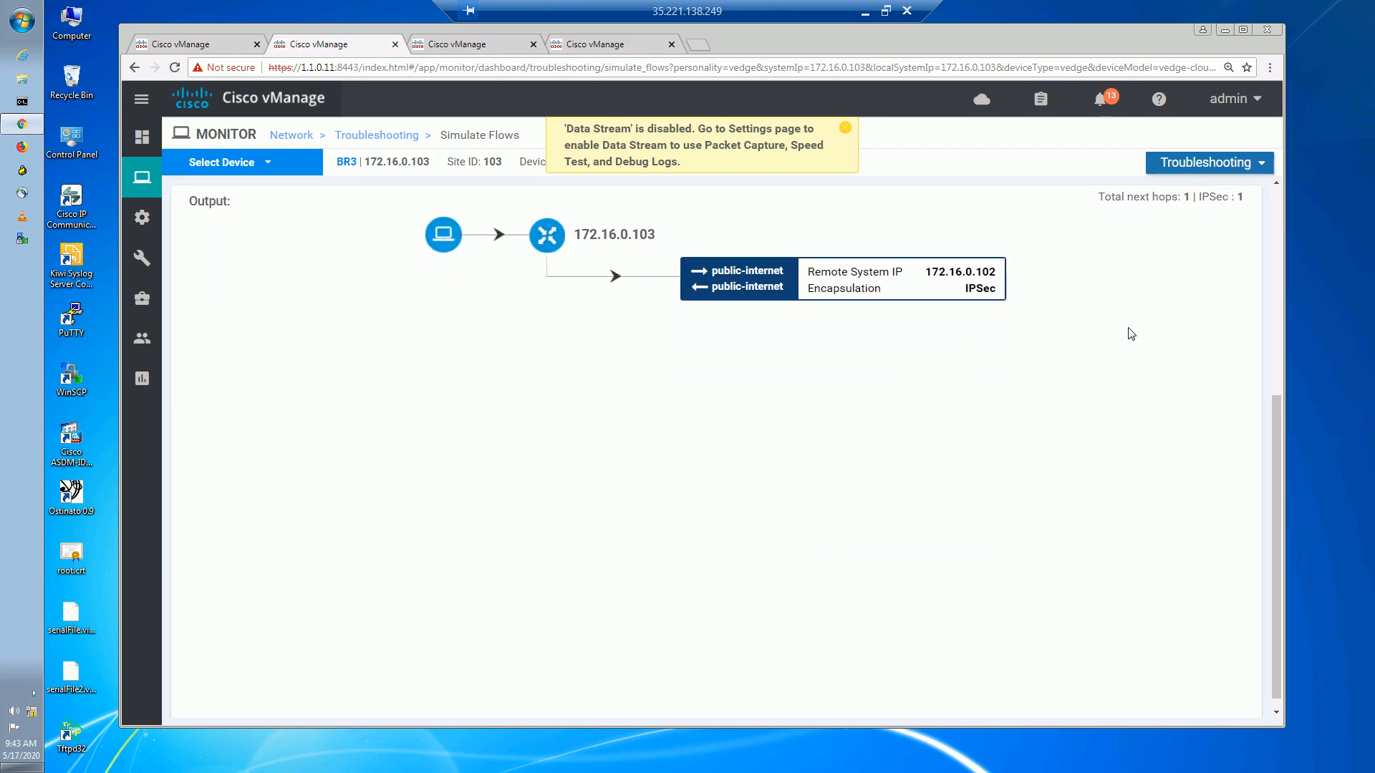
{"action": "left_click_drag", "start_coordinate": [1278, 469], "coordinate": [1278, 408]}
{"action": "scroll", "coordinate": [1280, 403], "scroll_direction": "up", "scroll_amount": 3}
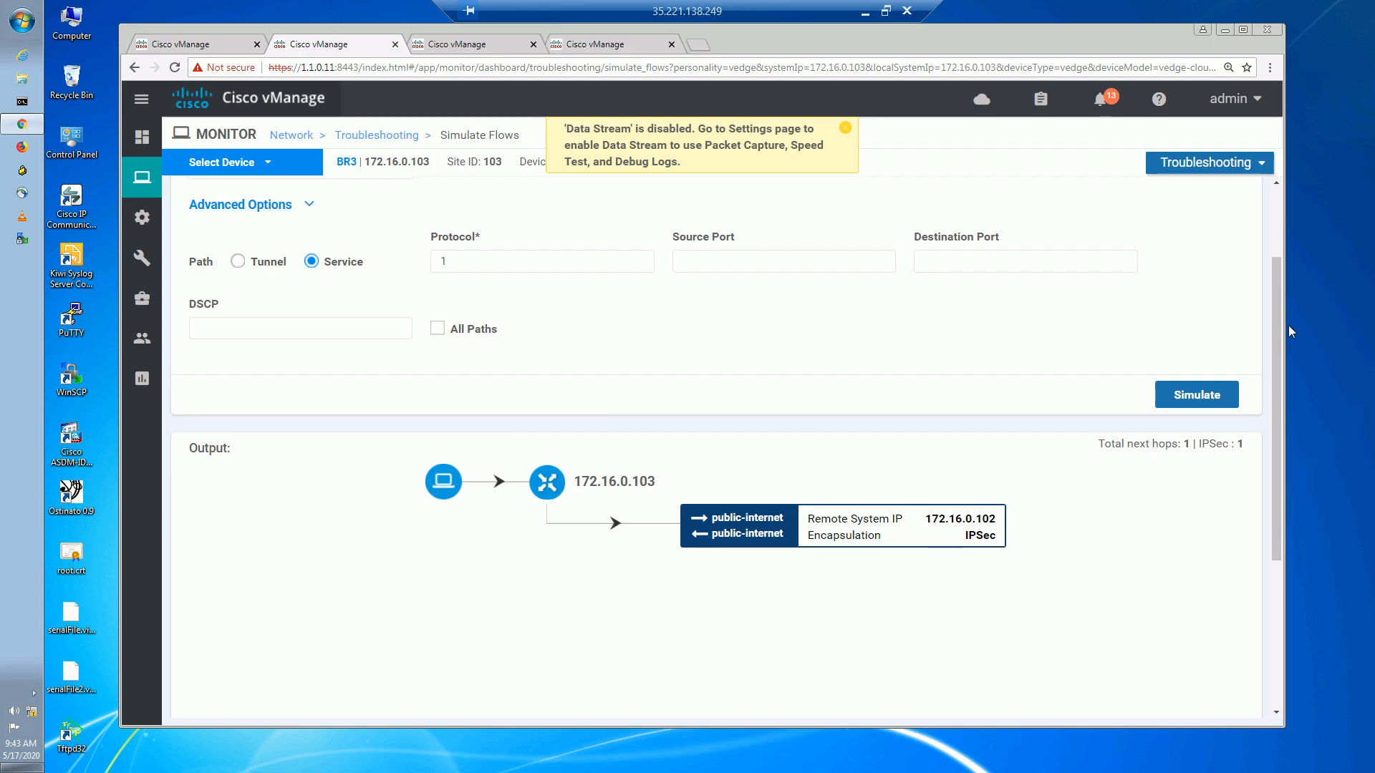
{"action": "scroll", "coordinate": [1273, 281], "scroll_direction": "up", "scroll_amount": 2}
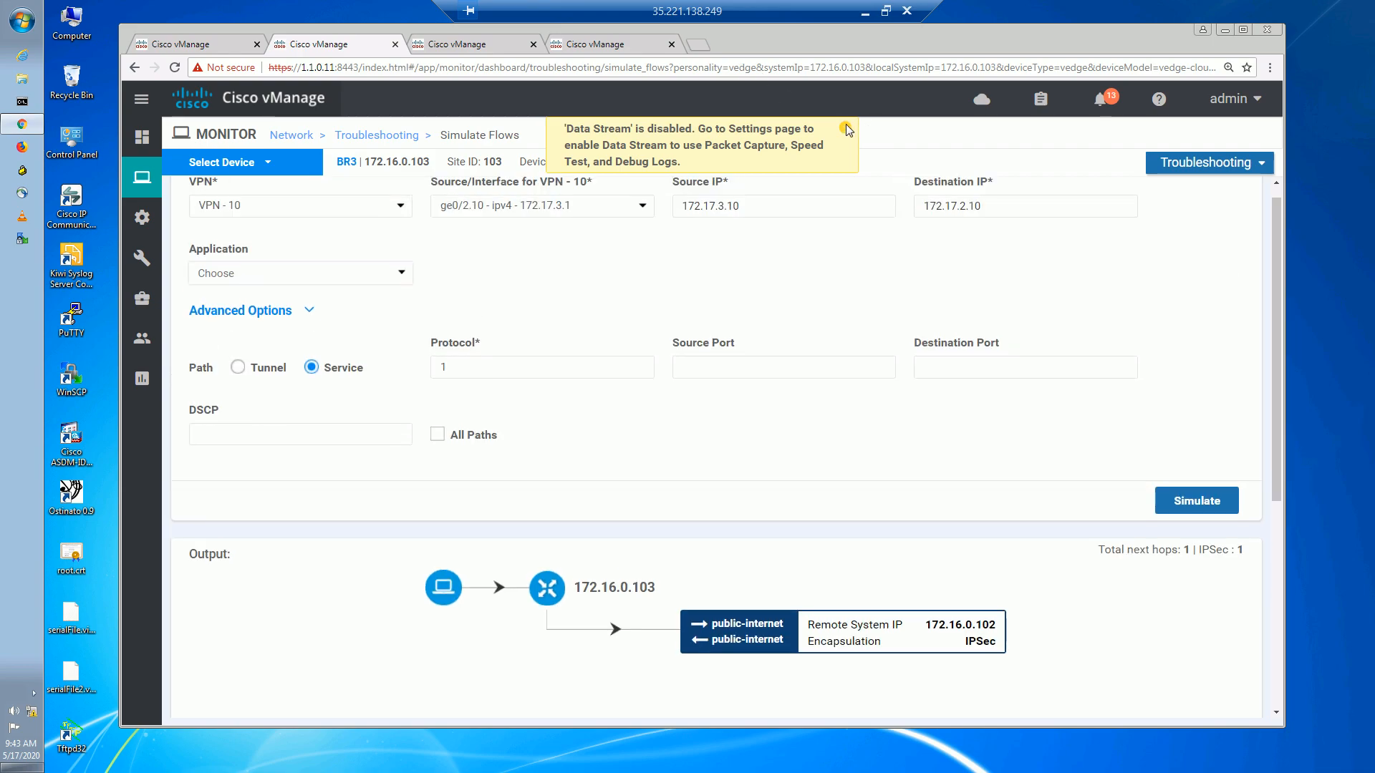
{"action": "left_click", "coordinate": [842, 130]}
Simulate BR3 flows to destinations 172.17.2.11 and 172.17.2.12.
{"action": "left_click", "coordinate": [1004, 208]}
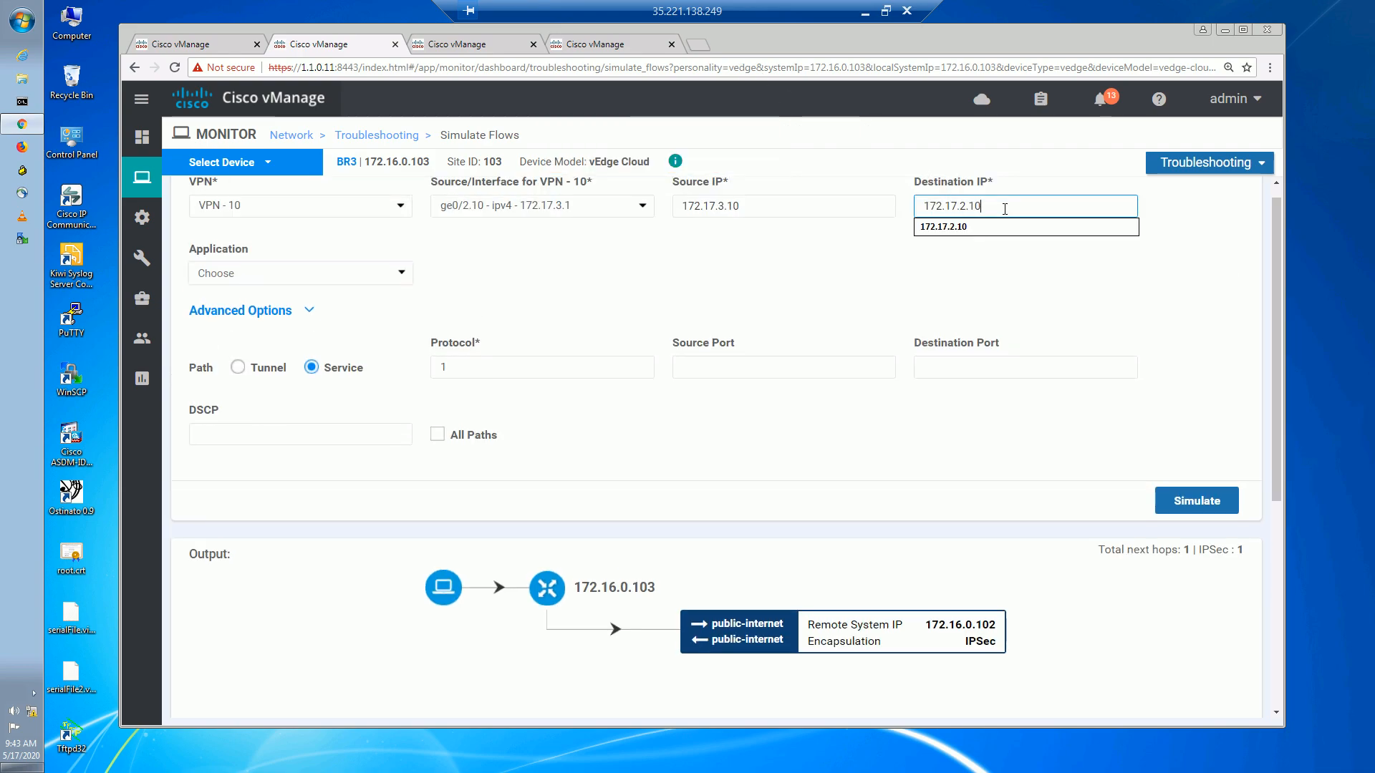
{"action": "key", "text": "BackSpace"}
{"action": "left_click", "coordinate": [991, 207]}
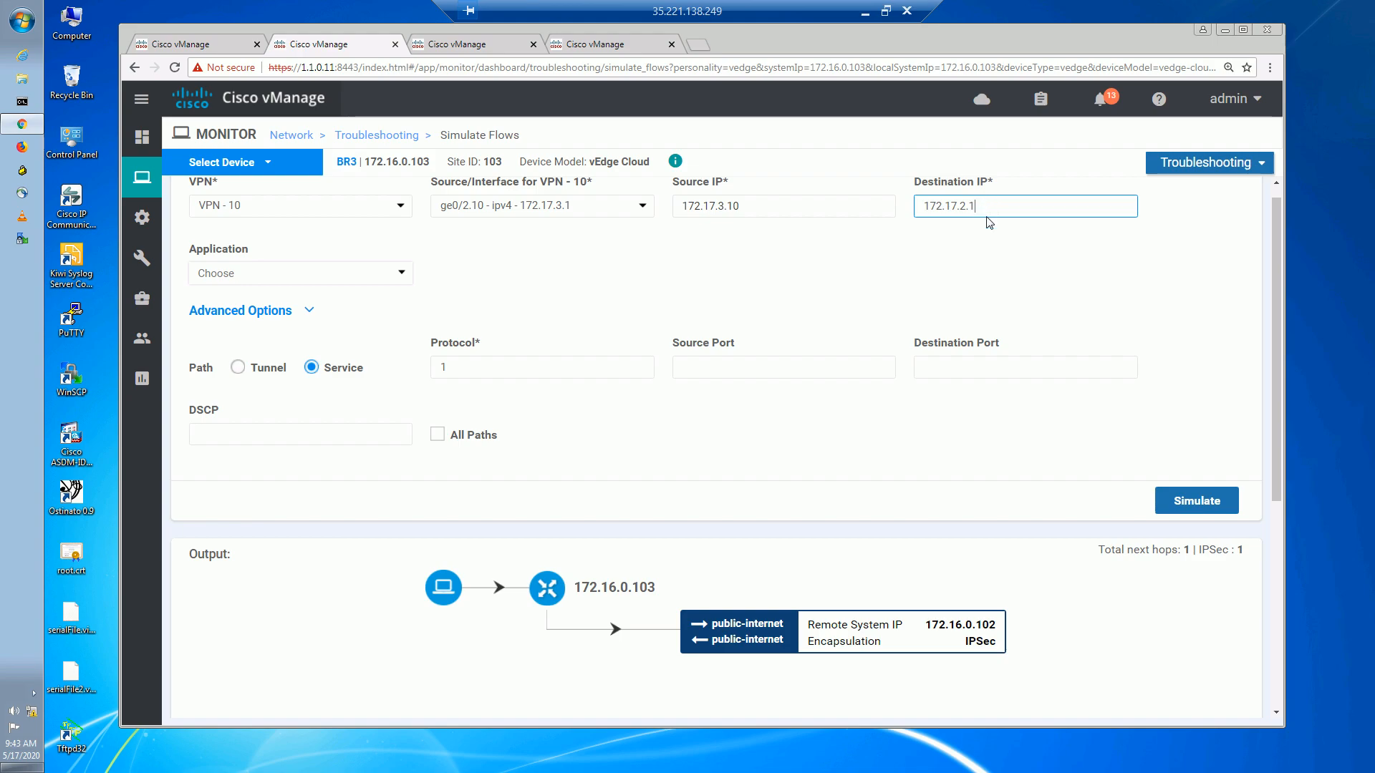
{"action": "type", "text": "1"}
{"action": "key", "text": "Tab"}
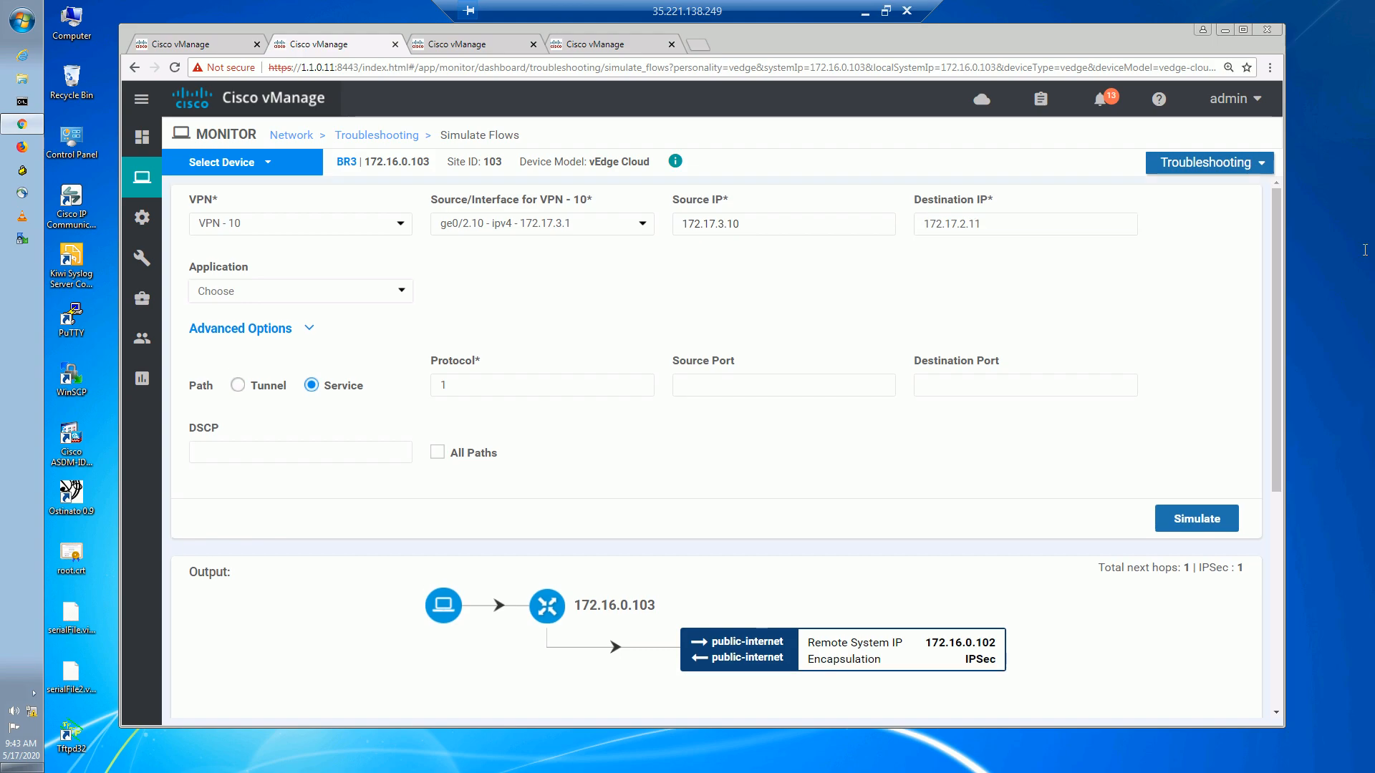
{"action": "left_click", "coordinate": [1219, 520]}
{"action": "left_click_drag", "start_coordinate": [1273, 439], "coordinate": [1280, 180]}
{"action": "left_click", "coordinate": [1011, 222]}
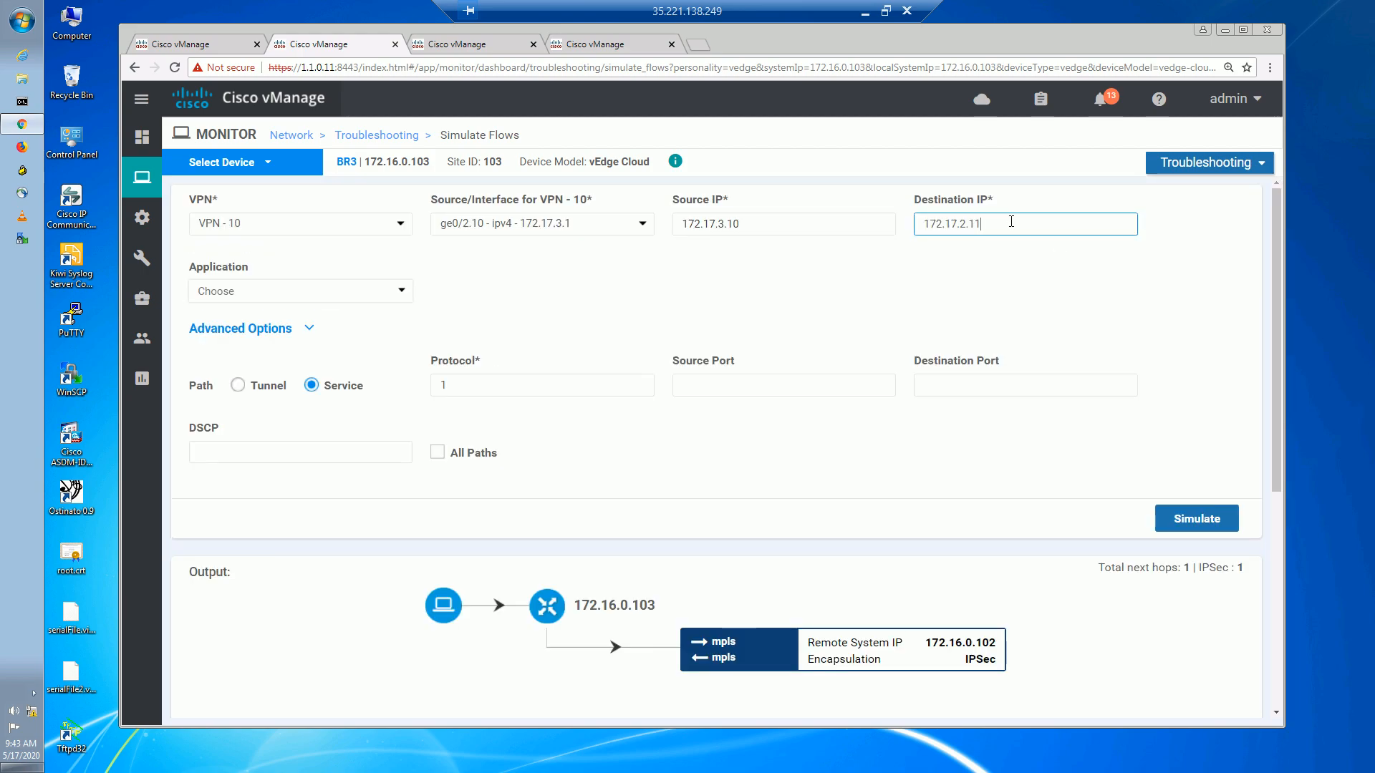
{"action": "key", "text": "BackSpace"}
{"action": "type", "text": "2"}
{"action": "left_click", "coordinate": [1181, 520]}
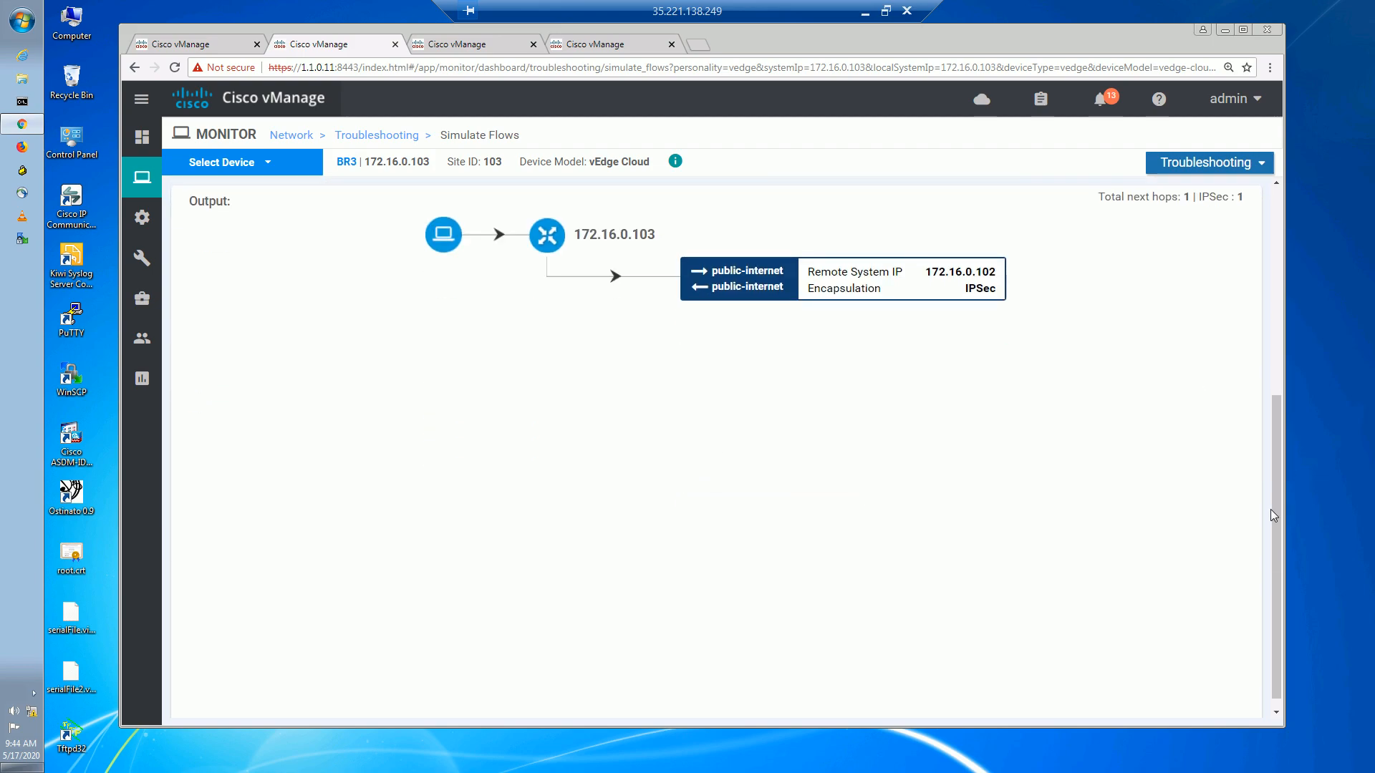
Simulate the flow to 172.17.2.13, which uses the public-internet tunnel to 172.16.0.102.
{"action": "left_click_drag", "start_coordinate": [1273, 507], "coordinate": [1283, 234]}
{"action": "left_click", "coordinate": [1062, 228]}
{"action": "key", "text": "BackSpace"}
{"action": "type", "text": "3"}
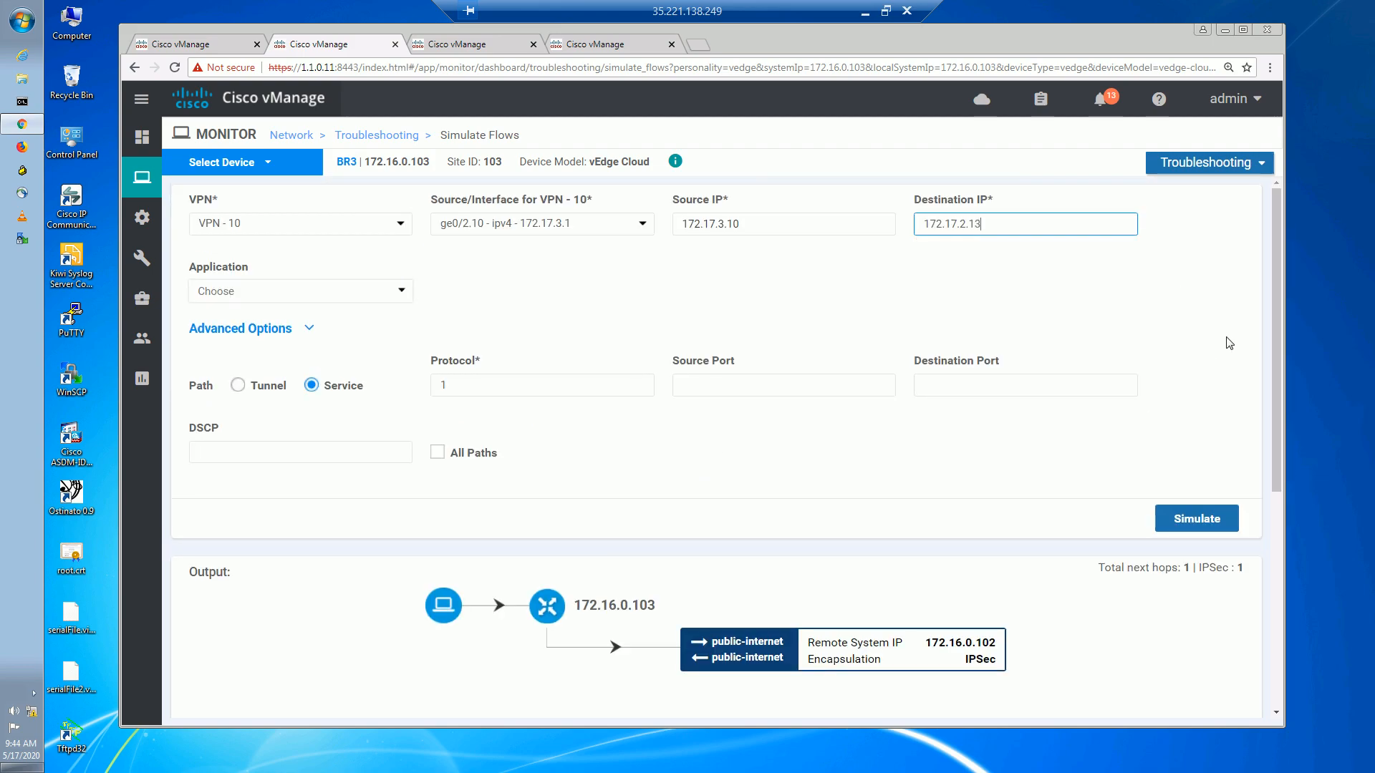
{"action": "left_click", "coordinate": [1193, 513]}
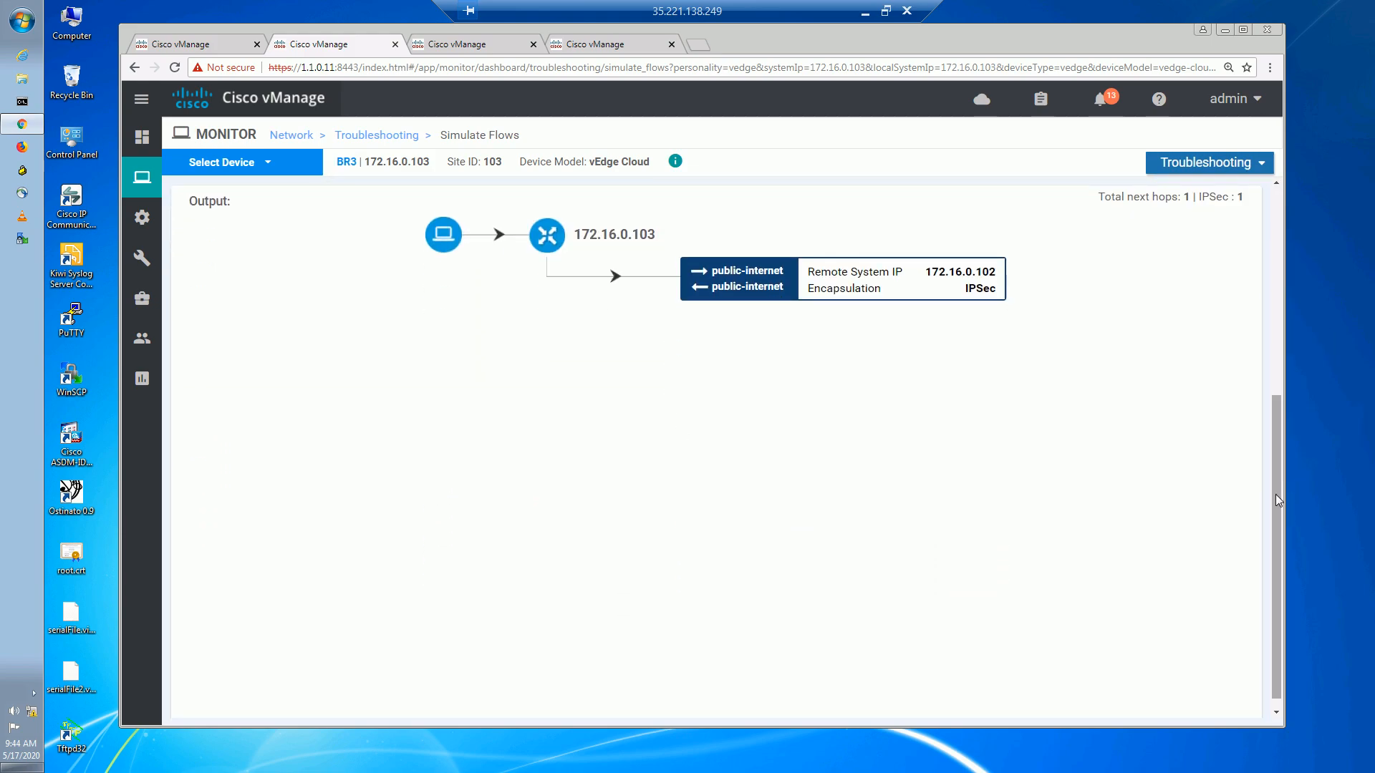
{"action": "scroll", "coordinate": [1274, 494], "scroll_direction": "up", "scroll_amount": 5}
{"action": "left_click", "coordinate": [1031, 229]}
Simulate BR3 flows to destinations 172.17.2.14 and 172.17.2.15.
{"action": "key", "text": "BackSpace"}
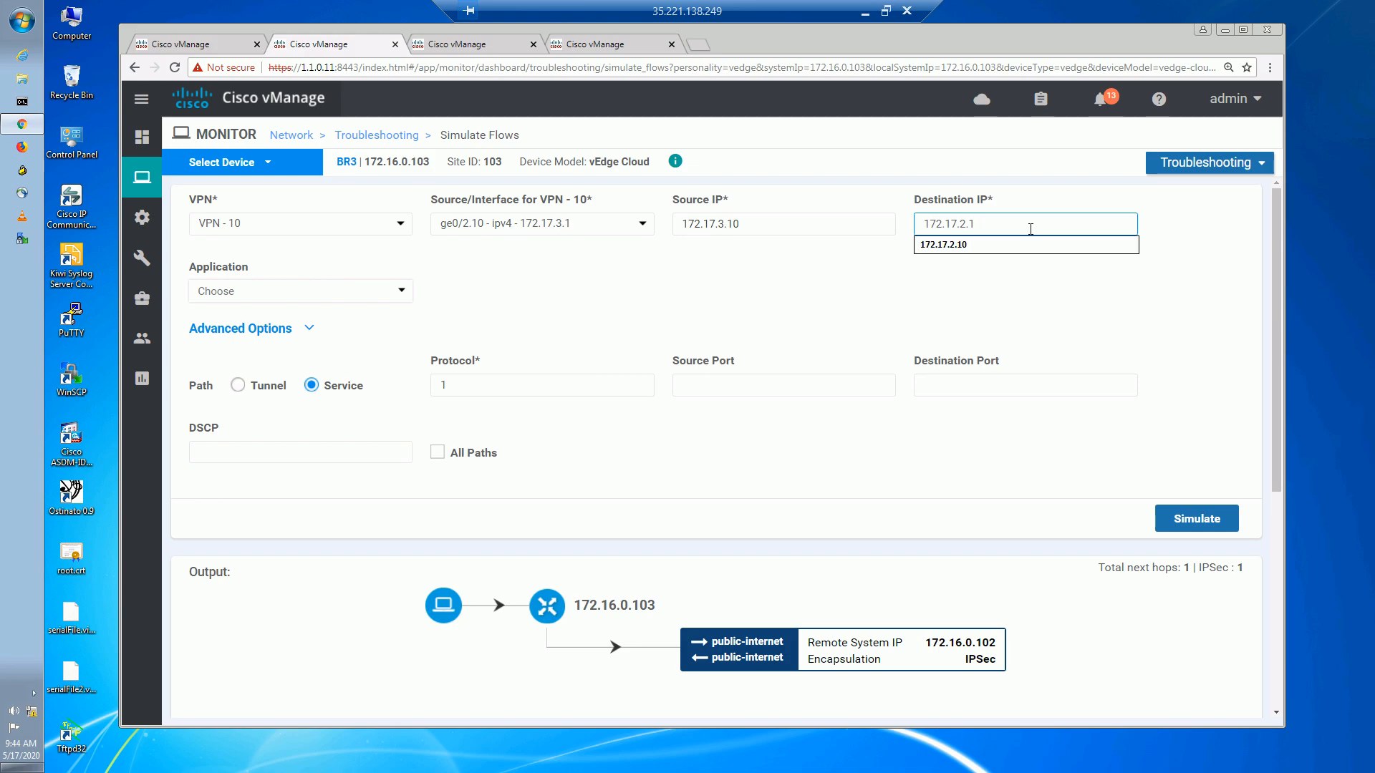
{"action": "type", "text": "4"}
{"action": "left_click", "coordinate": [1202, 526]}
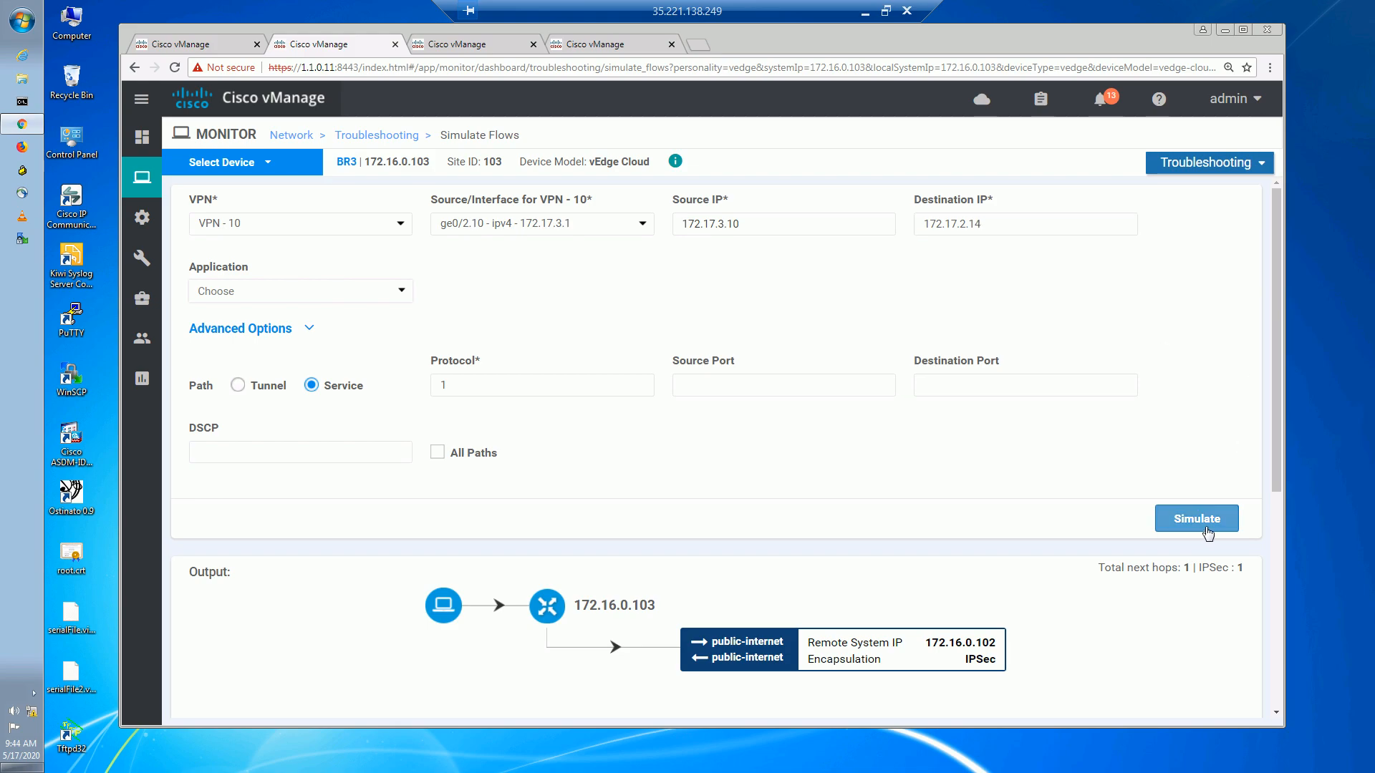
{"action": "scroll", "coordinate": [1204, 528], "scroll_direction": "down", "scroll_amount": 5}
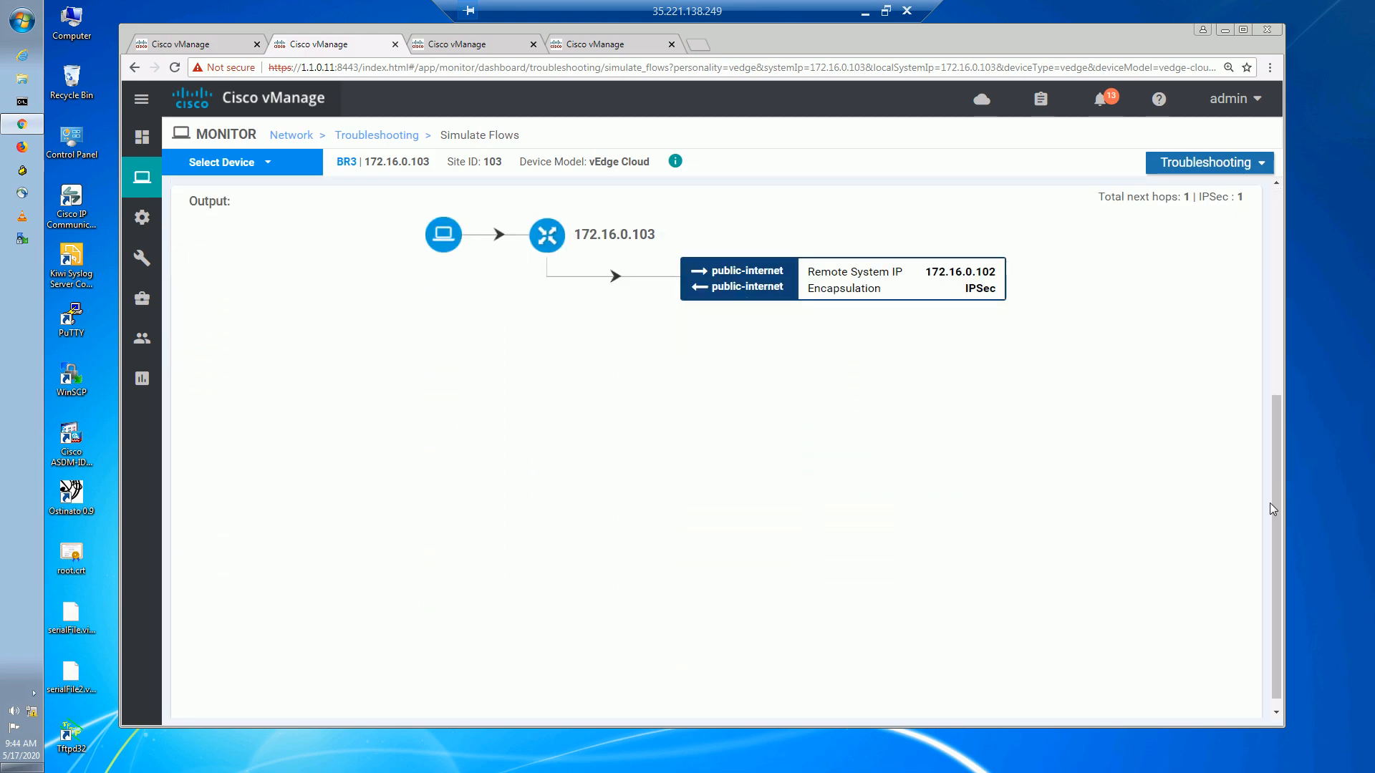
{"action": "left_click_drag", "start_coordinate": [1274, 519], "coordinate": [1174, 234]}
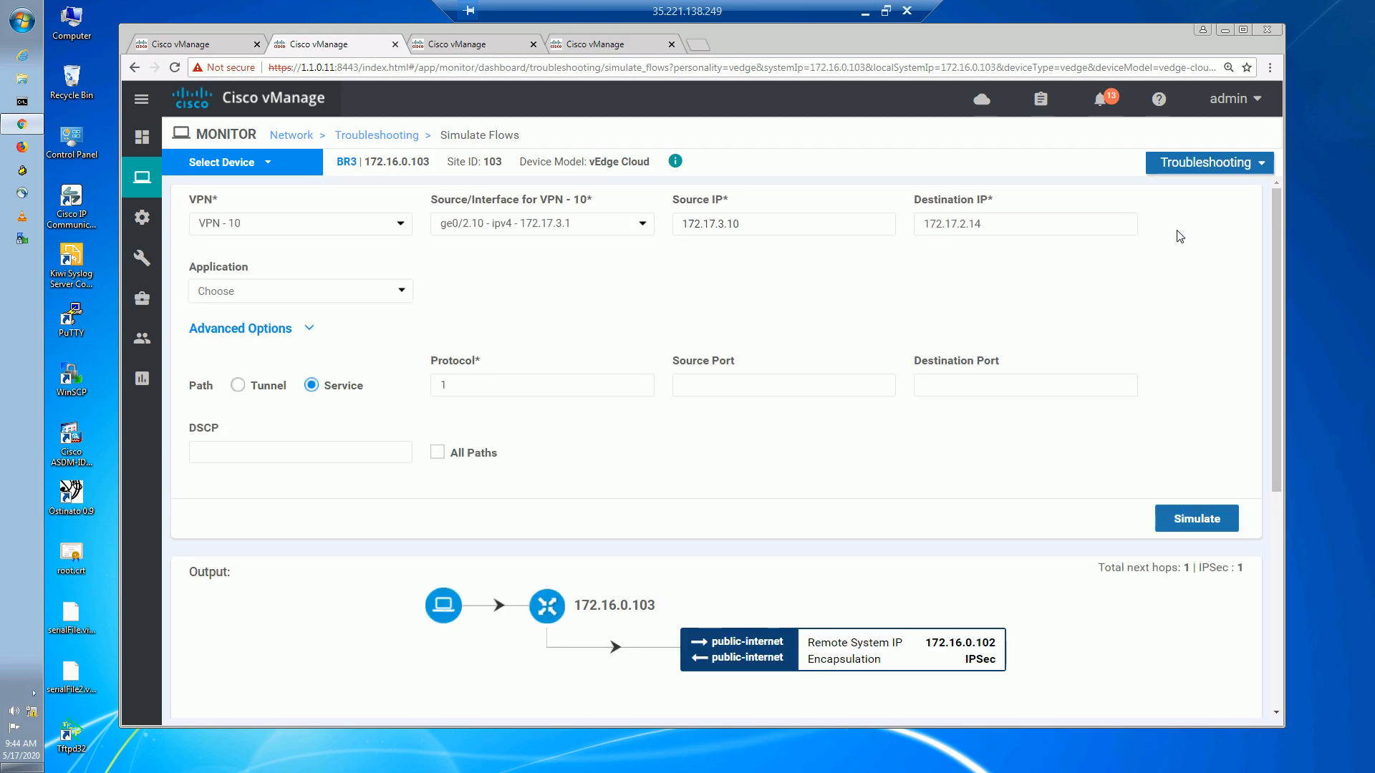
{"action": "left_click", "coordinate": [1048, 227]}
{"action": "type", "text": "5"}
{"action": "left_click", "coordinate": [1175, 518]}
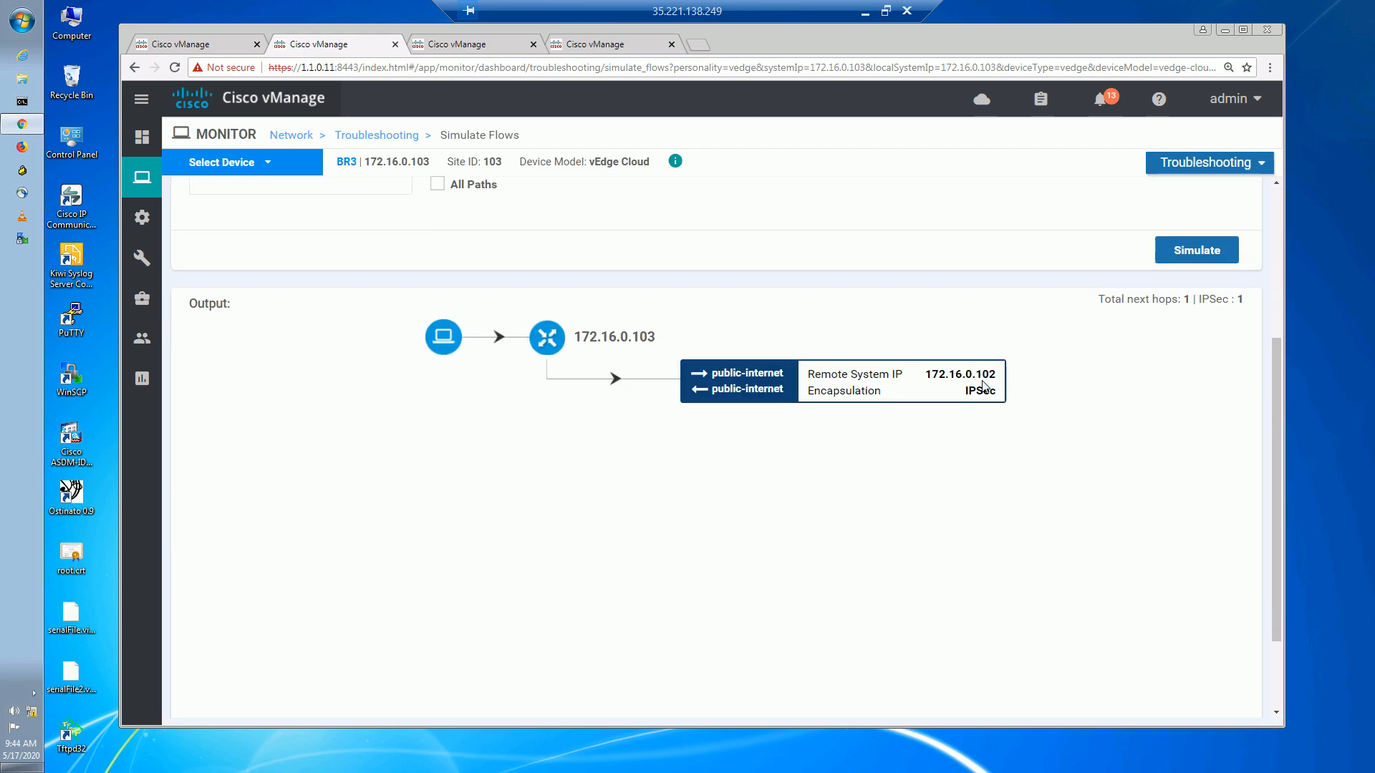
Simulate BR3 flows to destinations 172.17.2.16 and 172.17.2.17.
{"action": "left_click_drag", "start_coordinate": [1284, 312], "coordinate": [1249, 241]}
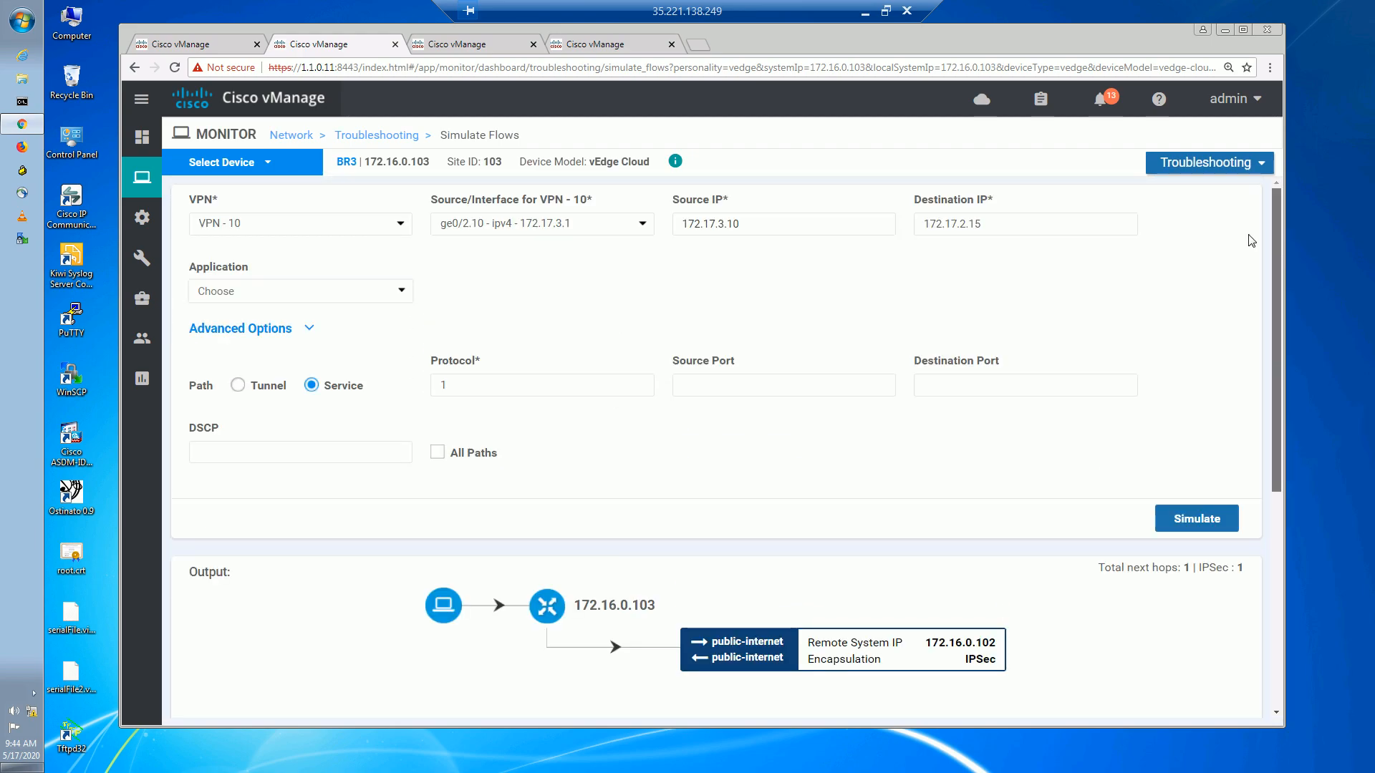
{"action": "left_click", "coordinate": [988, 225]}
{"action": "key", "text": "BackSpace"}
{"action": "type", "text": "6"}
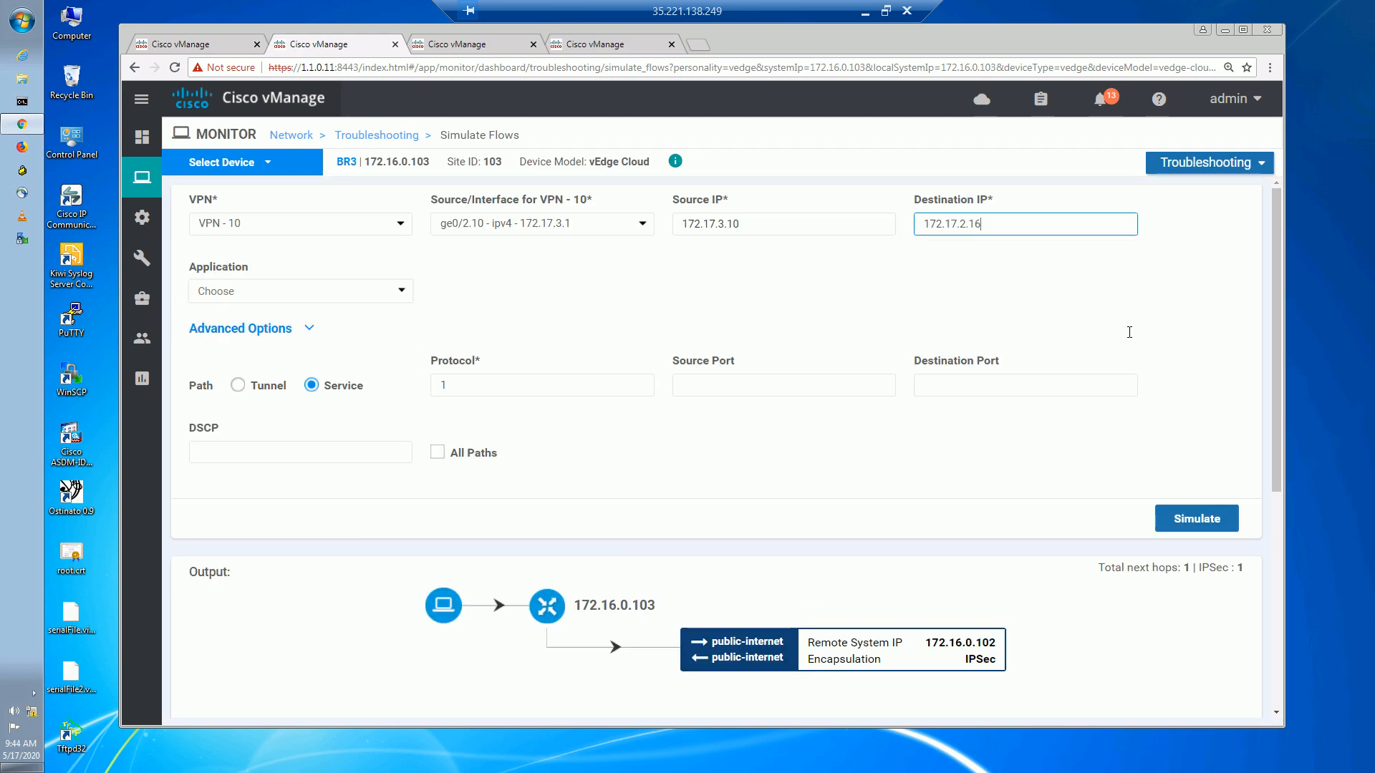
{"action": "left_click", "coordinate": [1178, 518]}
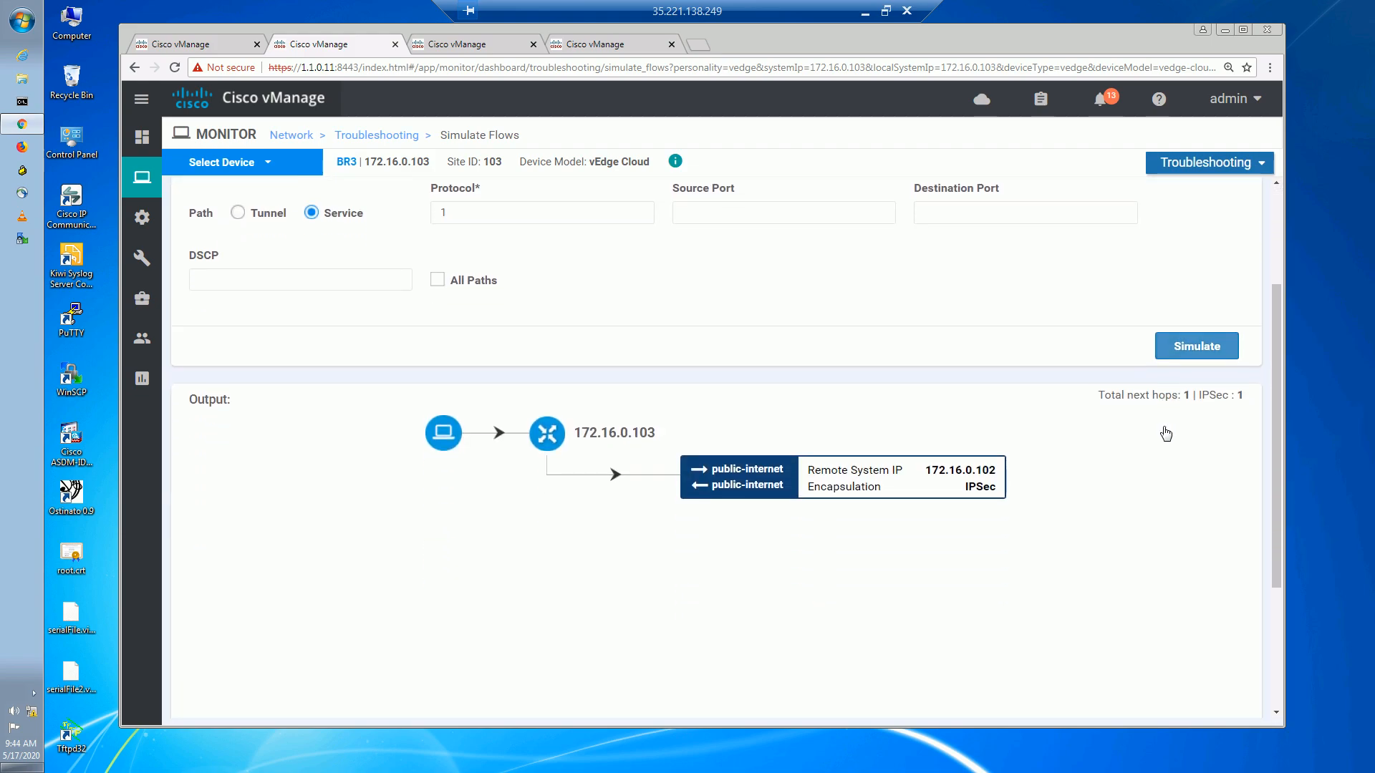
{"action": "left_click_drag", "start_coordinate": [1278, 436], "coordinate": [1253, 222]}
{"action": "left_click", "coordinate": [999, 228]}
{"action": "key", "text": "BackSpace"}
{"action": "type", "text": "72.17.2.17"}
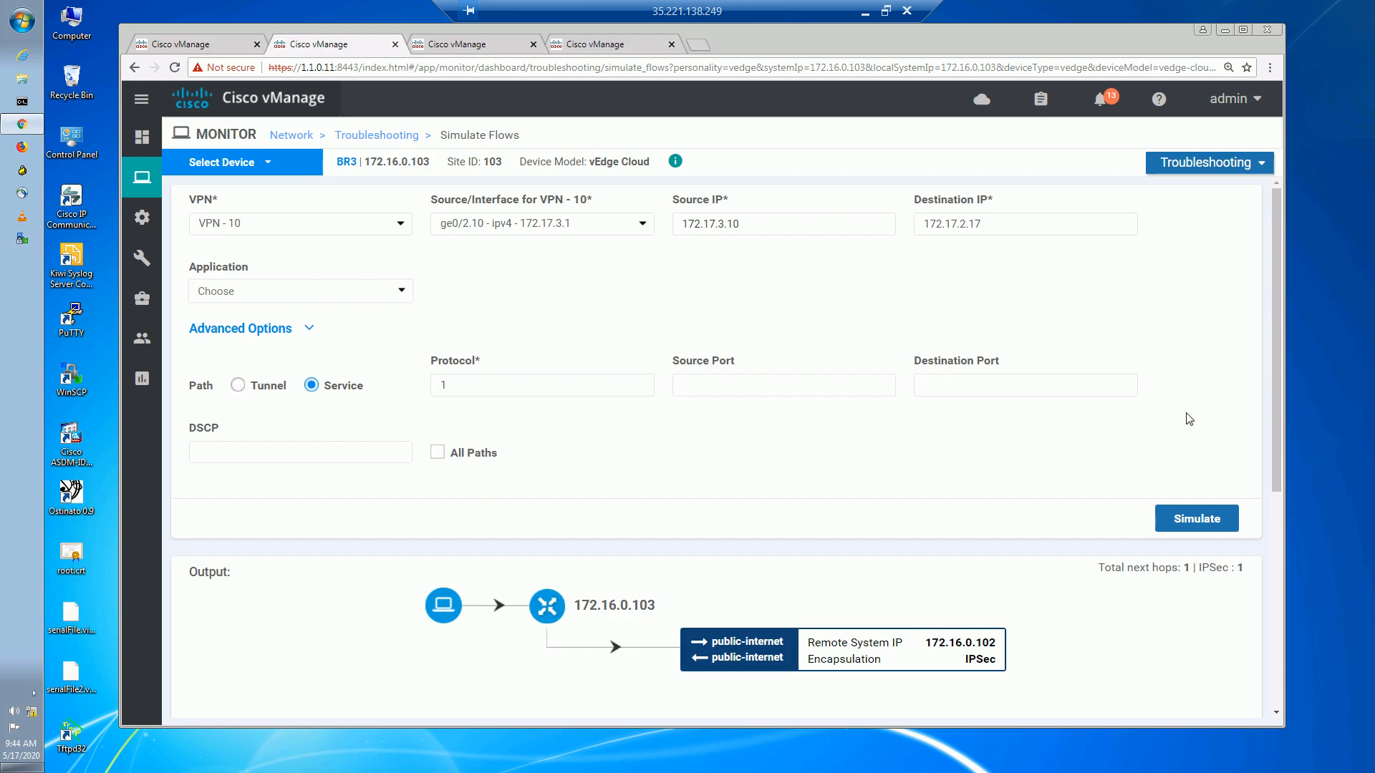
{"action": "left_click", "coordinate": [1192, 517]}
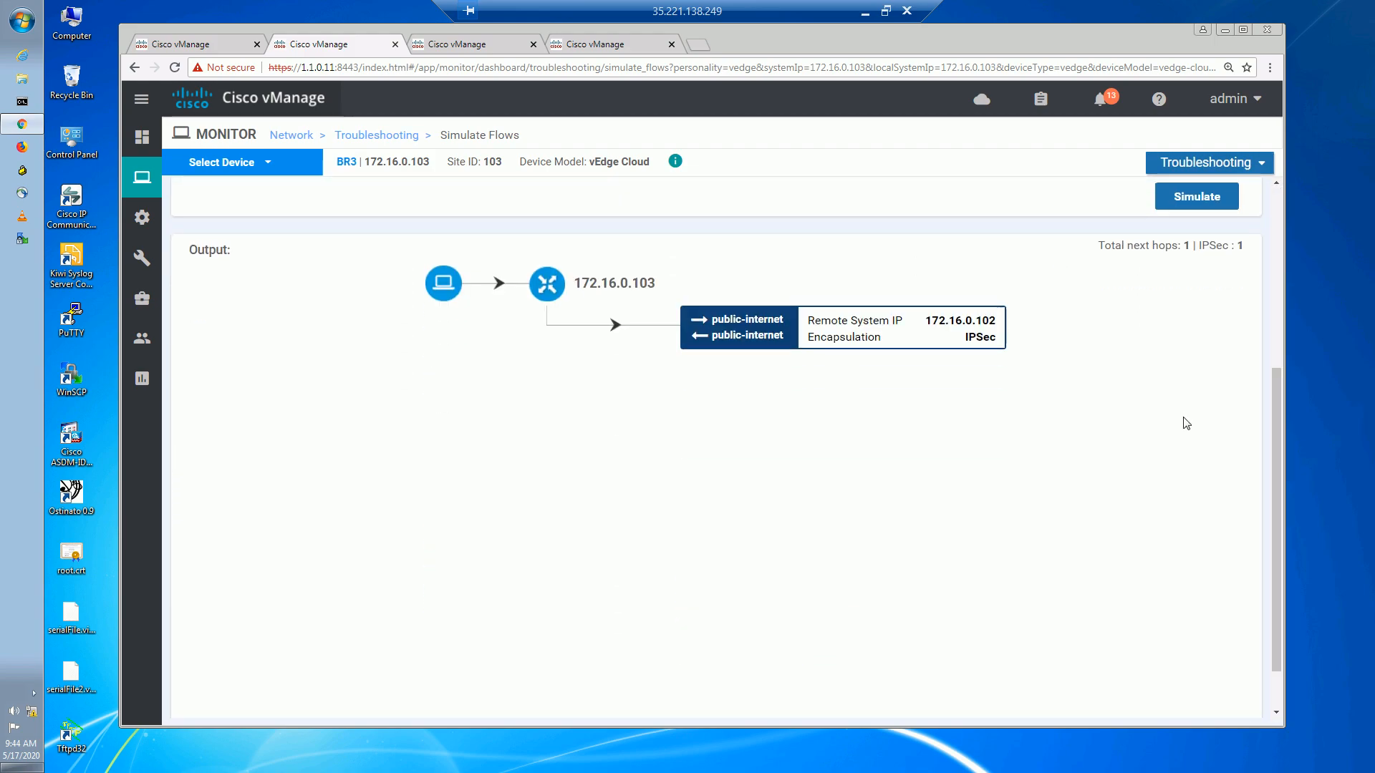
Simulate the flow to 172.17.2.18, showing a single mpls hop, then return to Whiteboard.
{"action": "left_click_drag", "start_coordinate": [1279, 478], "coordinate": [1273, 194]}
{"action": "left_click", "coordinate": [1102, 229]}
{"action": "key", "text": "BackSpace"}
{"action": "type", "text": "8"}
{"action": "left_click", "coordinate": [1212, 486]}
{"action": "left_click", "coordinate": [1195, 523]}
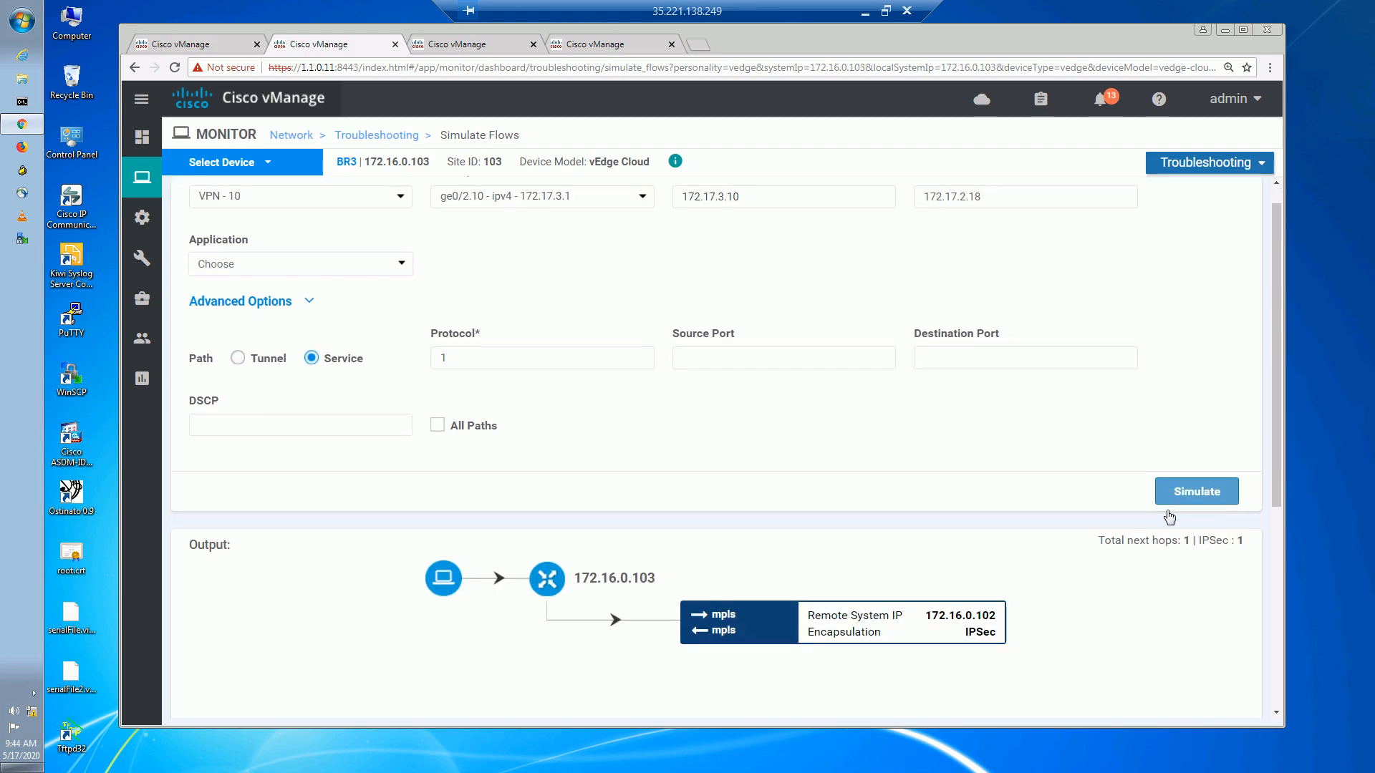
{"action": "left_click_drag", "start_coordinate": [1274, 601], "coordinate": [1268, 341]}
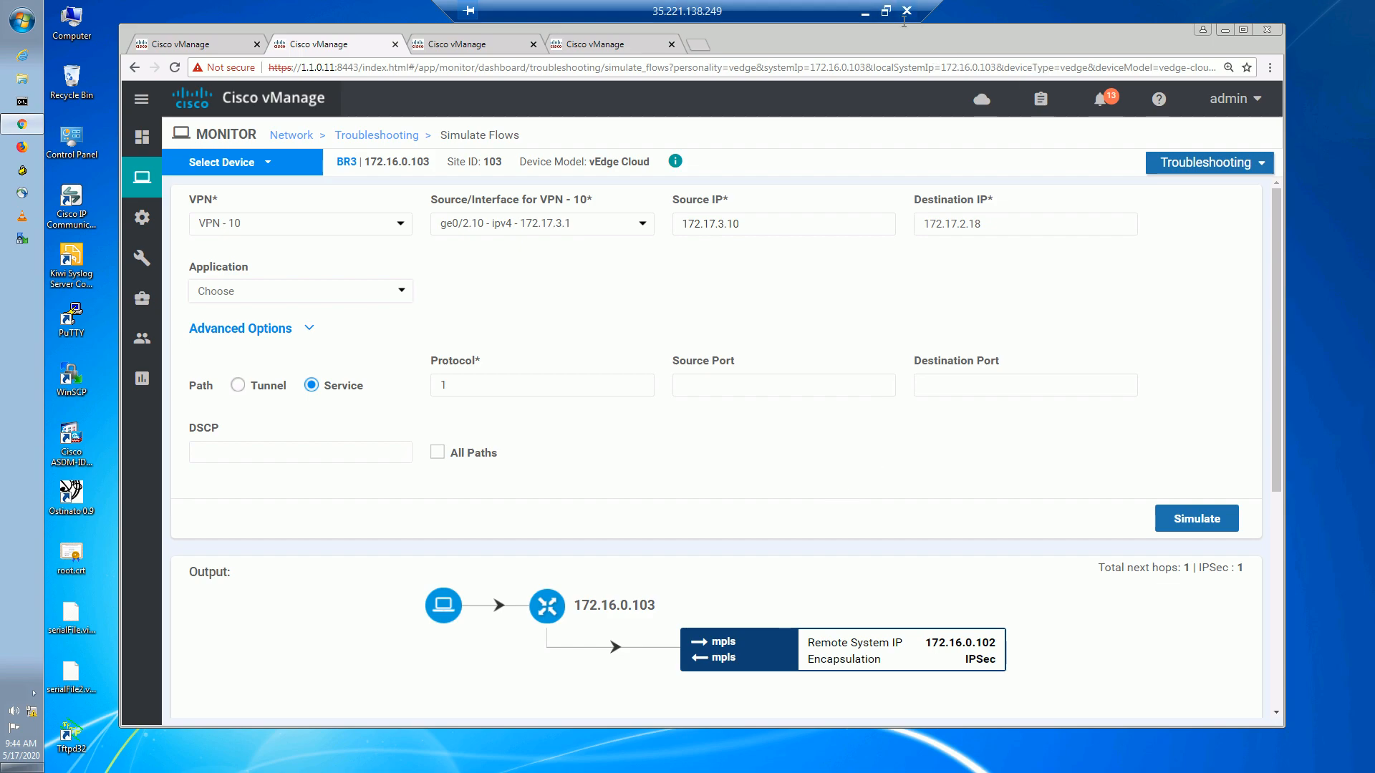
{"action": "left_click", "coordinate": [864, 12]}
{"action": "left_click", "coordinate": [766, 622]}
Clear the canvas and write '1) TLOC Route Pref' at the top left.
{"action": "left_click", "coordinate": [1300, 106]}
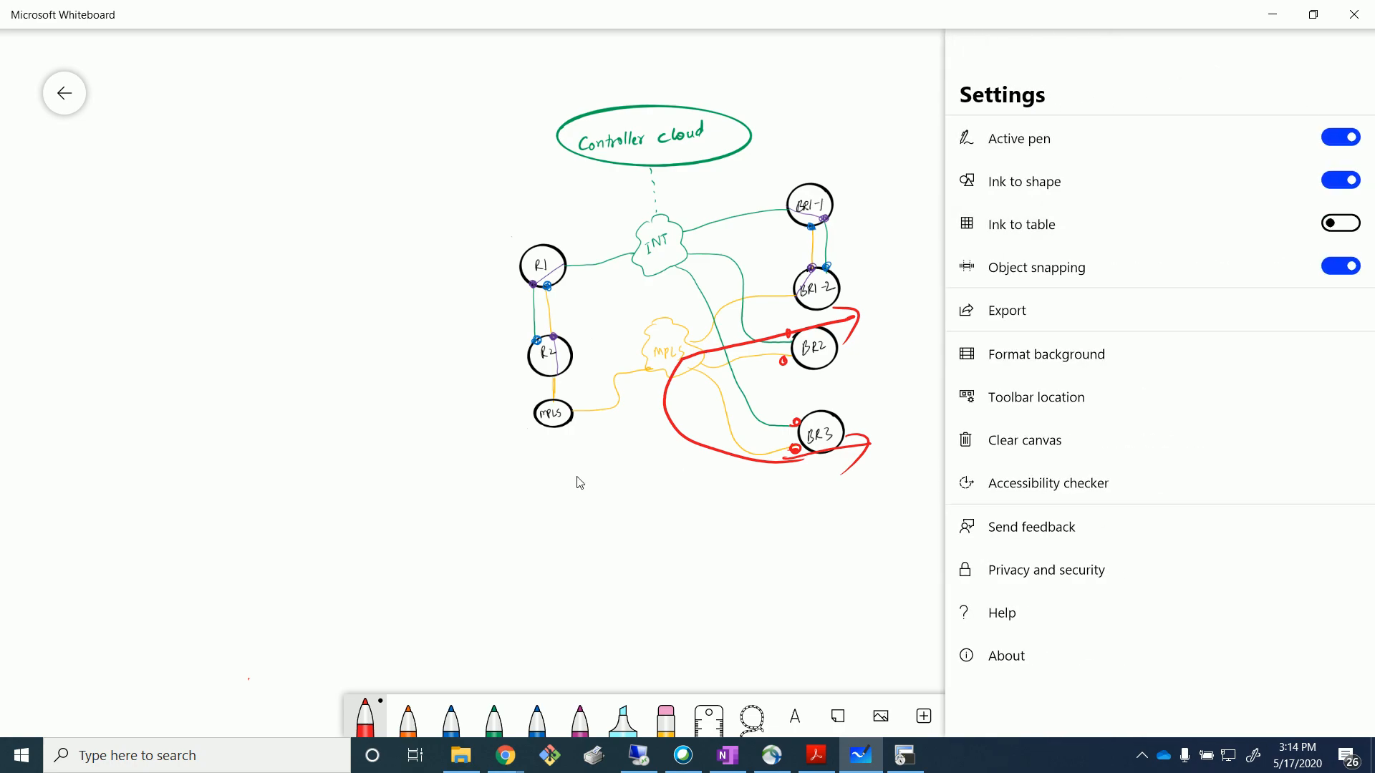
{"action": "left_click", "coordinate": [1042, 440]}
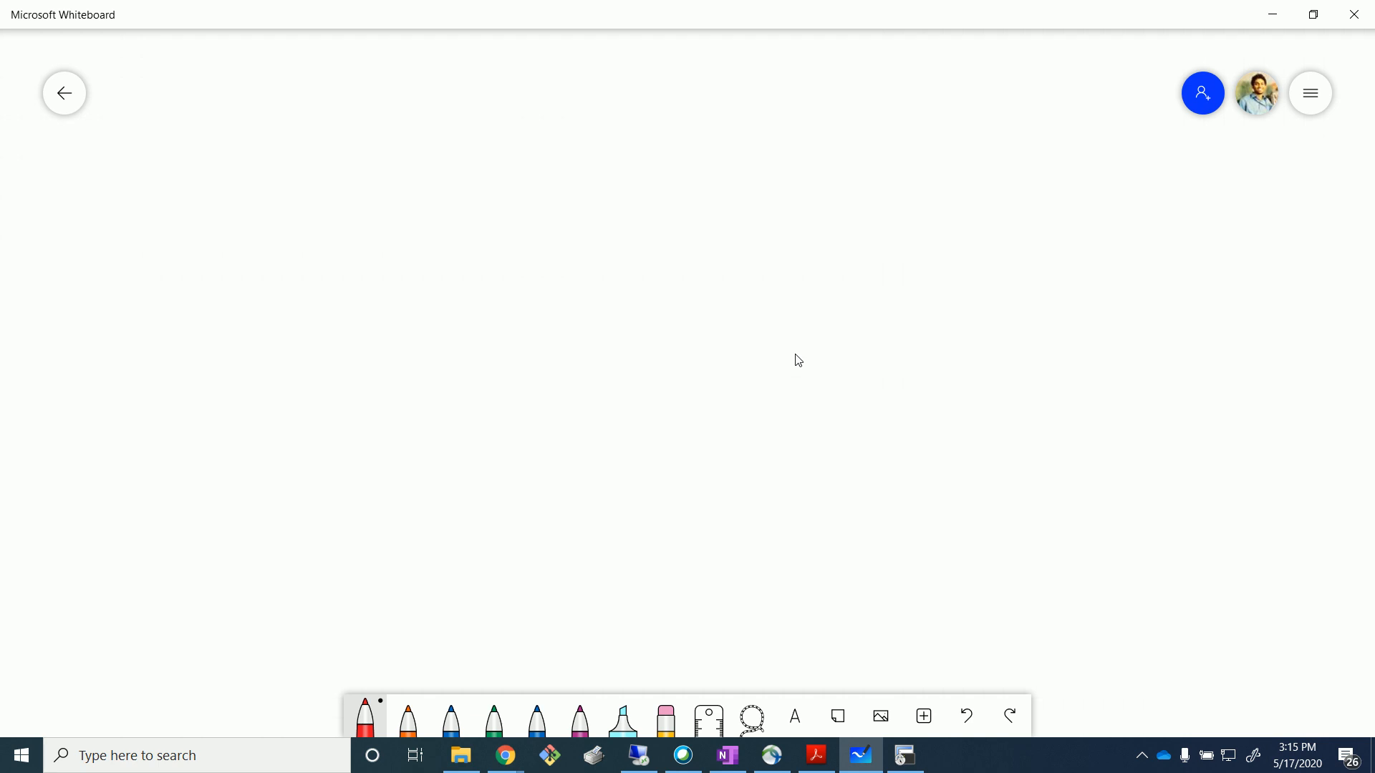
{"action": "left_click_drag", "start_coordinate": [158, 139], "coordinate": [143, 204]}
{"action": "left_click_drag", "start_coordinate": [226, 153], "coordinate": [247, 175]}
{"action": "mouse_move", "coordinate": [262, 151]}
{"action": "left_mouse_down"}
{"action": "mouse_move", "coordinate": [292, 170]}
{"action": "mouse_move", "coordinate": [348, 136]}
{"action": "mouse_move", "coordinate": [371, 162]}
{"action": "left_mouse_up"}
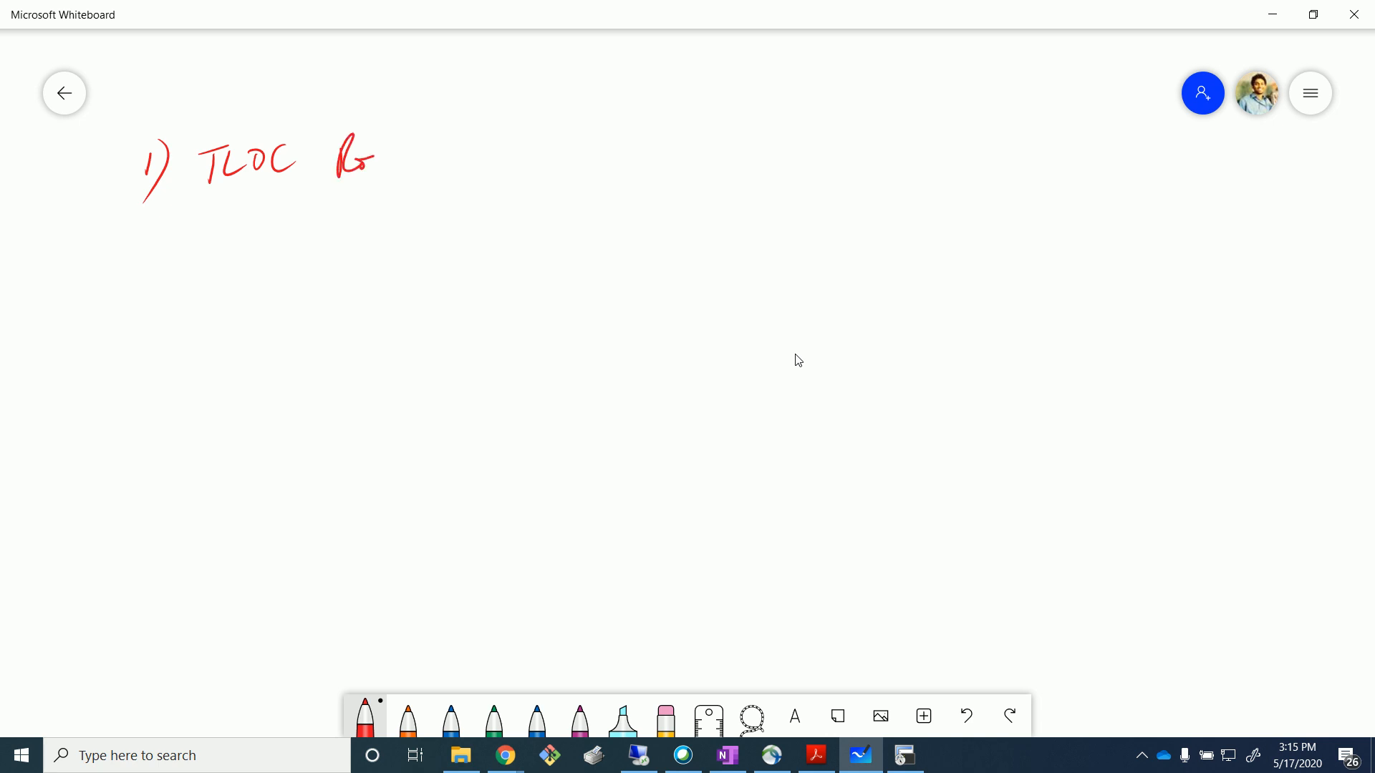
{"action": "mouse_move", "coordinate": [511, 152]}
{"action": "left_mouse_down"}
{"action": "mouse_move", "coordinate": [530, 196]}
{"action": "mouse_move", "coordinate": [551, 144]}
{"action": "left_mouse_up"}
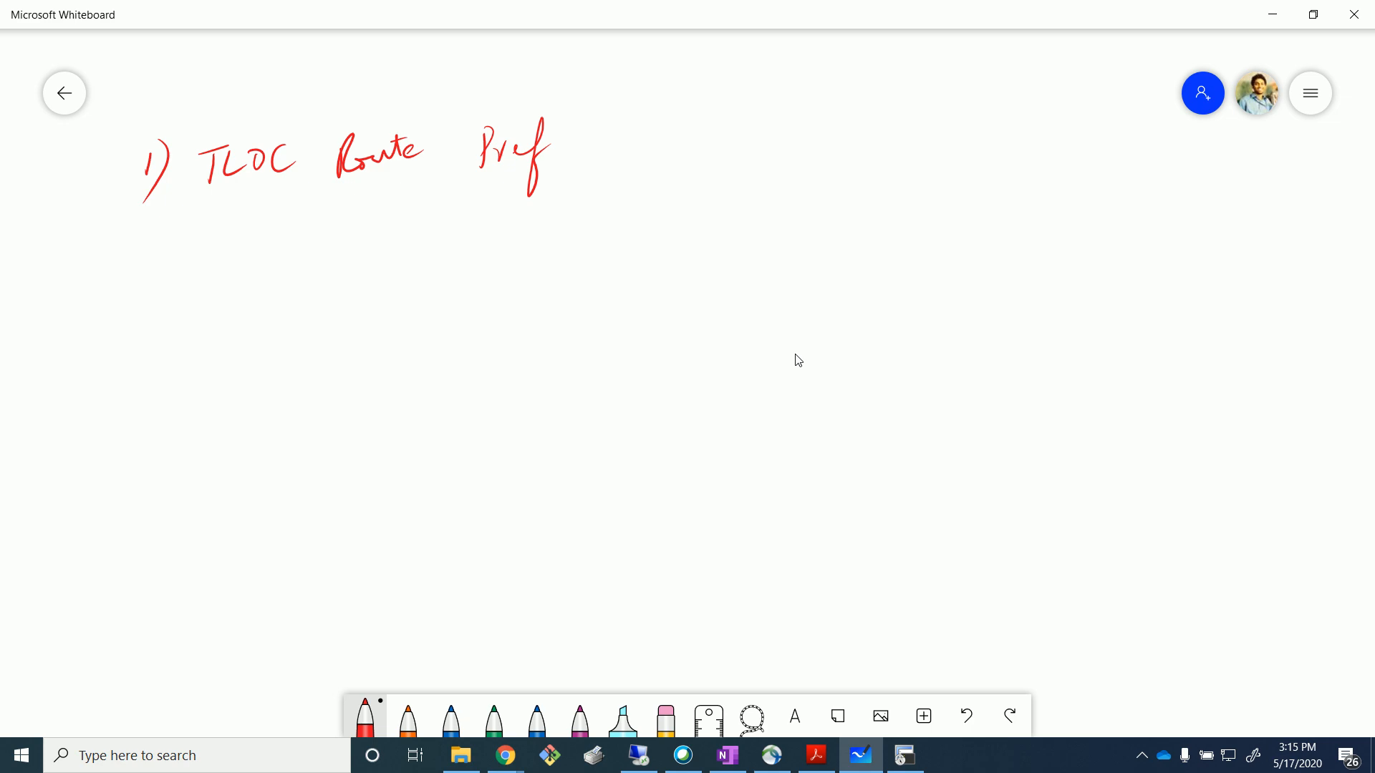
Write '2) OMP R.P' below the first item.
{"action": "left_click_drag", "start_coordinate": [129, 269], "coordinate": [146, 290]}
{"action": "left_click_drag", "start_coordinate": [151, 254], "coordinate": [145, 314]}
{"action": "mouse_move", "coordinate": [234, 260]}
{"action": "left_mouse_down"}
{"action": "mouse_move", "coordinate": [242, 281]}
{"action": "mouse_move", "coordinate": [229, 258]}
{"action": "left_mouse_up"}
{"action": "left_click_drag", "start_coordinate": [253, 264], "coordinate": [275, 282]}
{"action": "mouse_move", "coordinate": [289, 258]}
{"action": "left_mouse_down"}
{"action": "mouse_move", "coordinate": [291, 283]}
{"action": "mouse_move", "coordinate": [335, 285]}
{"action": "left_mouse_up"}
{"action": "mouse_move", "coordinate": [339, 247]}
{"action": "left_mouse_down"}
{"action": "mouse_move", "coordinate": [360, 280]}
{"action": "mouse_move", "coordinate": [399, 280]}
{"action": "left_mouse_up"}
{"action": "left_click_drag", "start_coordinate": [401, 247], "coordinate": [400, 264]}
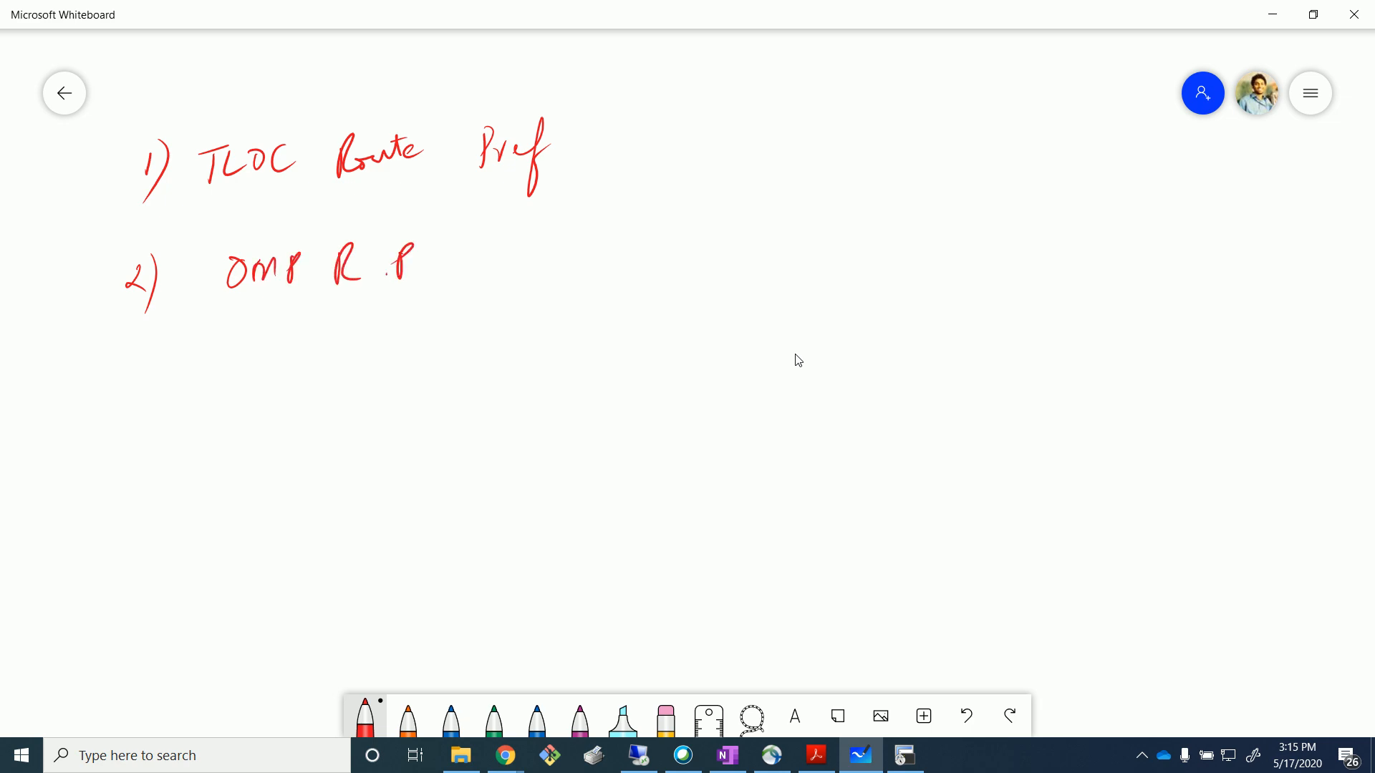
Sketch routers R1 and BR3 with an MPLS-labelled arrow from BR3 to R1.
{"action": "mouse_move", "coordinate": [737, 328]}
{"action": "left_mouse_down"}
{"action": "mouse_move", "coordinate": [741, 396]}
{"action": "mouse_move", "coordinate": [737, 328]}
{"action": "left_mouse_up"}
{"action": "mouse_move", "coordinate": [719, 350]}
{"action": "left_mouse_down"}
{"action": "mouse_move", "coordinate": [716, 387]}
{"action": "mouse_move", "coordinate": [736, 365]}
{"action": "left_mouse_up"}
{"action": "left_click_drag", "start_coordinate": [732, 356], "coordinate": [733, 385]}
{"action": "mouse_move", "coordinate": [1083, 412]}
{"action": "left_mouse_down"}
{"action": "mouse_move", "coordinate": [1153, 430]}
{"action": "mouse_move", "coordinate": [1084, 409]}
{"action": "left_mouse_up"}
{"action": "mouse_move", "coordinate": [1078, 425]}
{"action": "left_mouse_down"}
{"action": "mouse_move", "coordinate": [1081, 449]}
{"action": "mouse_move", "coordinate": [1116, 447]}
{"action": "left_mouse_up"}
{"action": "mouse_move", "coordinate": [1121, 422]}
{"action": "left_mouse_down"}
{"action": "mouse_move", "coordinate": [1131, 448]}
{"action": "mouse_move", "coordinate": [1003, 394]}
{"action": "mouse_move", "coordinate": [763, 354]}
{"action": "mouse_move", "coordinate": [805, 366]}
{"action": "left_mouse_up"}
{"action": "left_click_drag", "start_coordinate": [780, 344], "coordinate": [767, 354]}
{"action": "mouse_move", "coordinate": [854, 399]}
{"action": "left_mouse_down"}
{"action": "mouse_move", "coordinate": [890, 388]}
{"action": "mouse_move", "coordinate": [919, 395]}
{"action": "mouse_move", "coordinate": [909, 405]}
{"action": "left_mouse_up"}
Add router R2 with an arrow from BR3, and underline both list items.
{"action": "mouse_move", "coordinate": [777, 427]}
{"action": "left_mouse_down"}
{"action": "mouse_move", "coordinate": [689, 465]}
{"action": "mouse_move", "coordinate": [788, 432]}
{"action": "left_mouse_up"}
{"action": "mouse_move", "coordinate": [725, 451]}
{"action": "left_mouse_down"}
{"action": "mouse_move", "coordinate": [726, 480]}
{"action": "mouse_move", "coordinate": [739, 474]}
{"action": "left_mouse_up"}
{"action": "left_click_drag", "start_coordinate": [746, 461], "coordinate": [781, 464]}
{"action": "left_click_drag", "start_coordinate": [189, 204], "coordinate": [456, 178]}
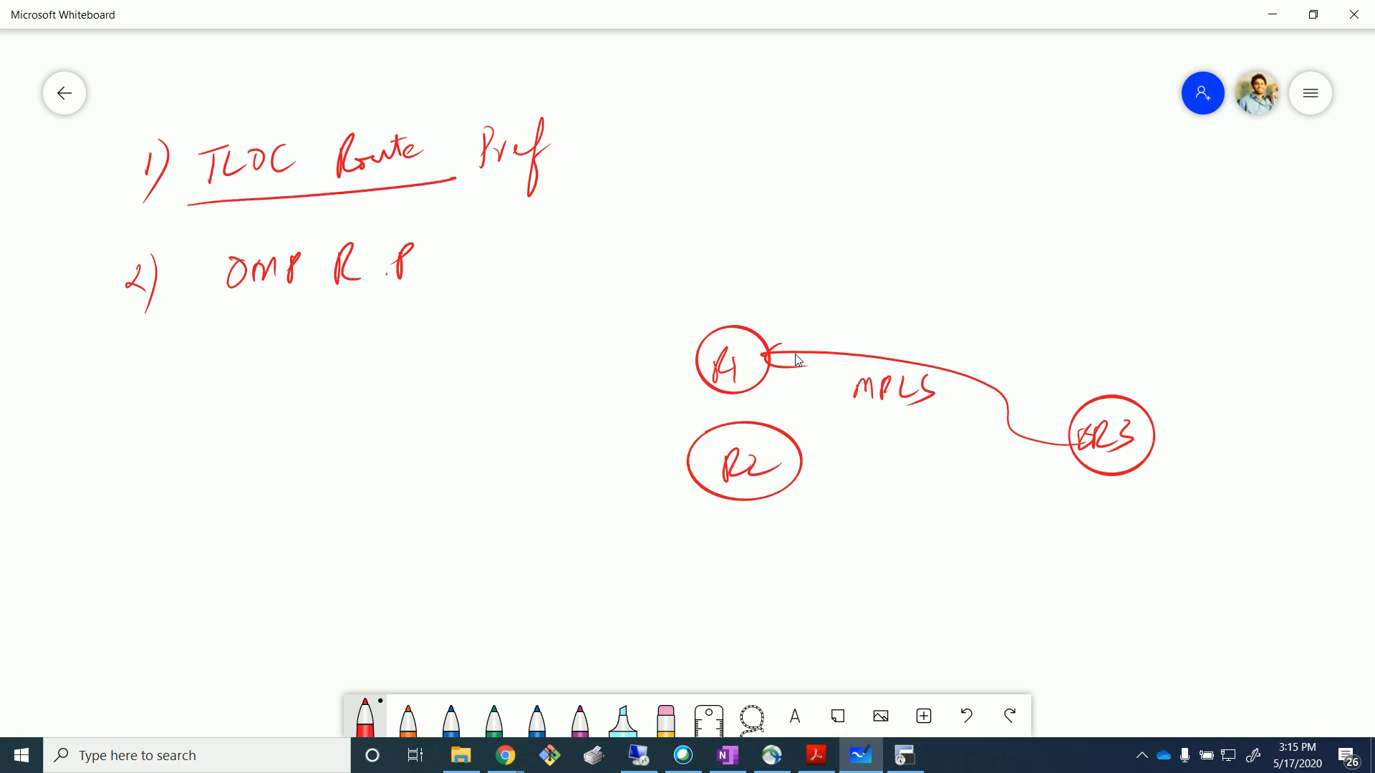
{"action": "mouse_move", "coordinate": [1031, 437]}
{"action": "left_mouse_down"}
{"action": "mouse_move", "coordinate": [786, 469]}
{"action": "mouse_move", "coordinate": [822, 478]}
{"action": "left_mouse_up"}
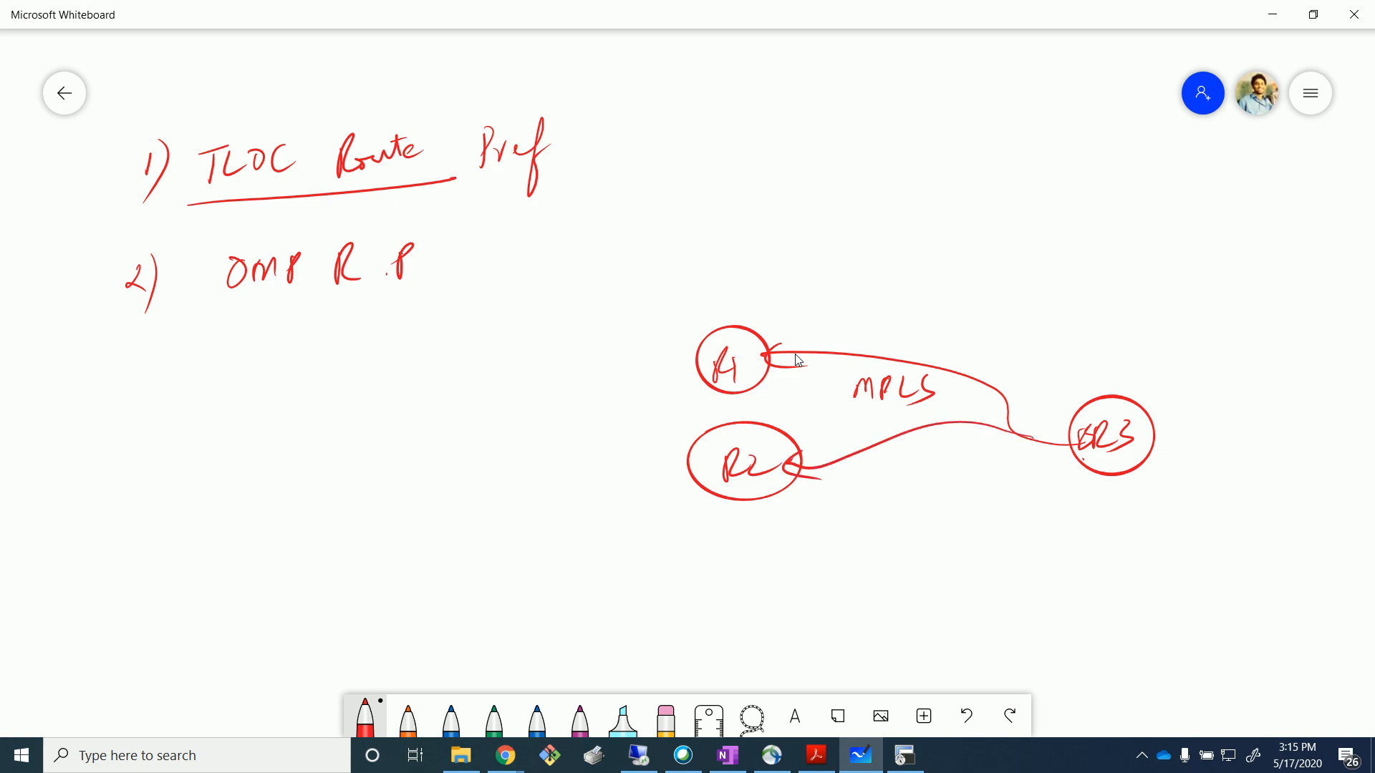
{"action": "left_click_drag", "start_coordinate": [227, 305], "coordinate": [413, 294]}
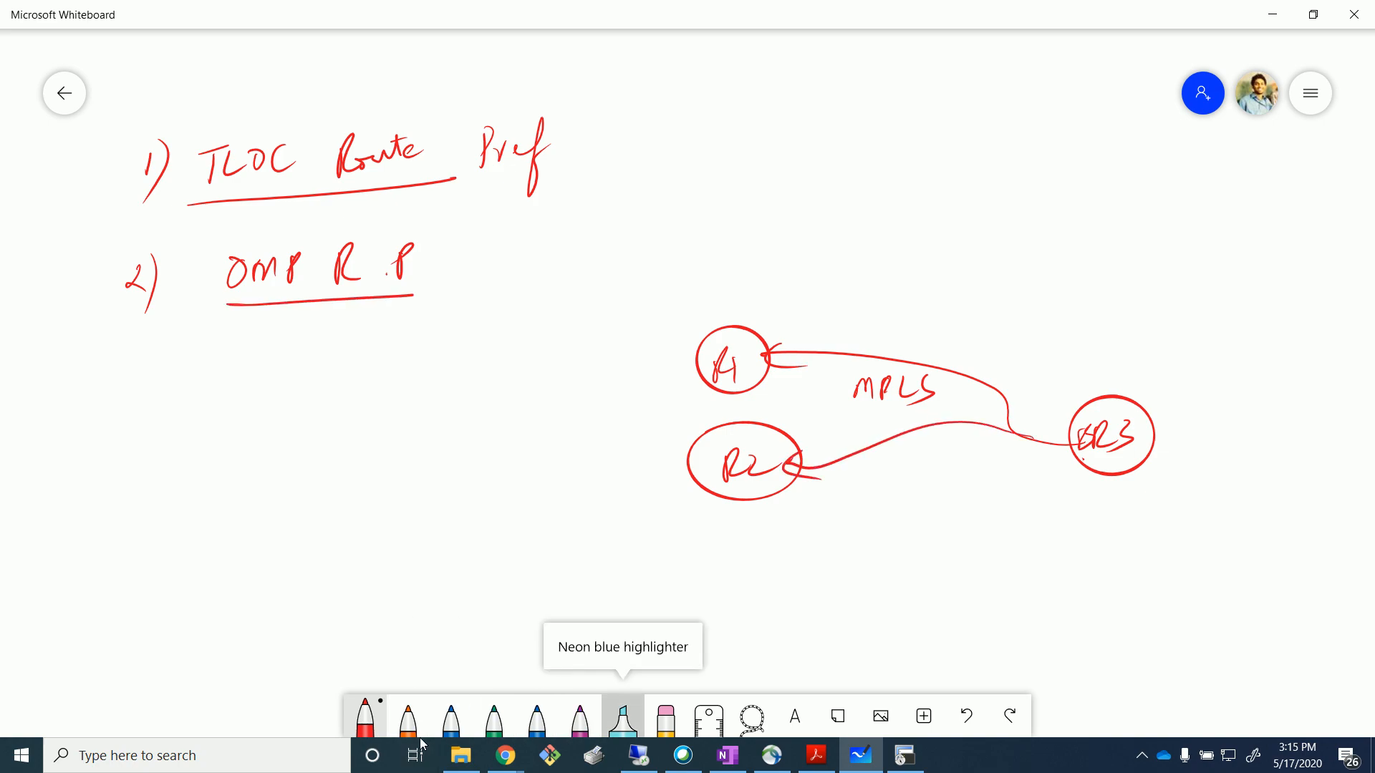
Highlight the BR3-to-R1 MPLS path in cyan.
{"action": "left_click", "coordinate": [622, 719]}
{"action": "mouse_move", "coordinate": [1074, 444]}
{"action": "left_mouse_down"}
{"action": "mouse_move", "coordinate": [949, 376]}
{"action": "mouse_move", "coordinate": [757, 353]}
{"action": "mouse_move", "coordinate": [798, 332]}
{"action": "mouse_move", "coordinate": [816, 386]}
{"action": "left_mouse_up"}
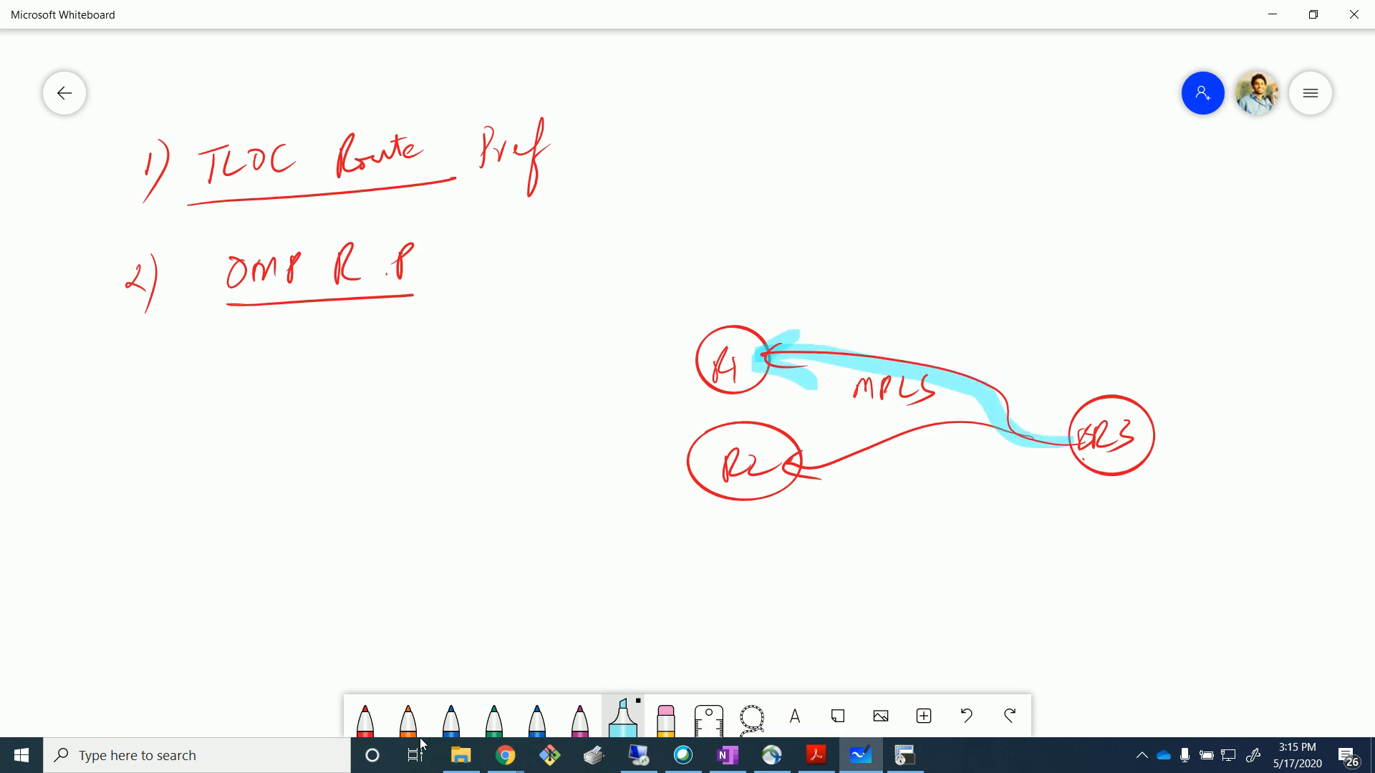
{"action": "left_click", "coordinate": [365, 719]}
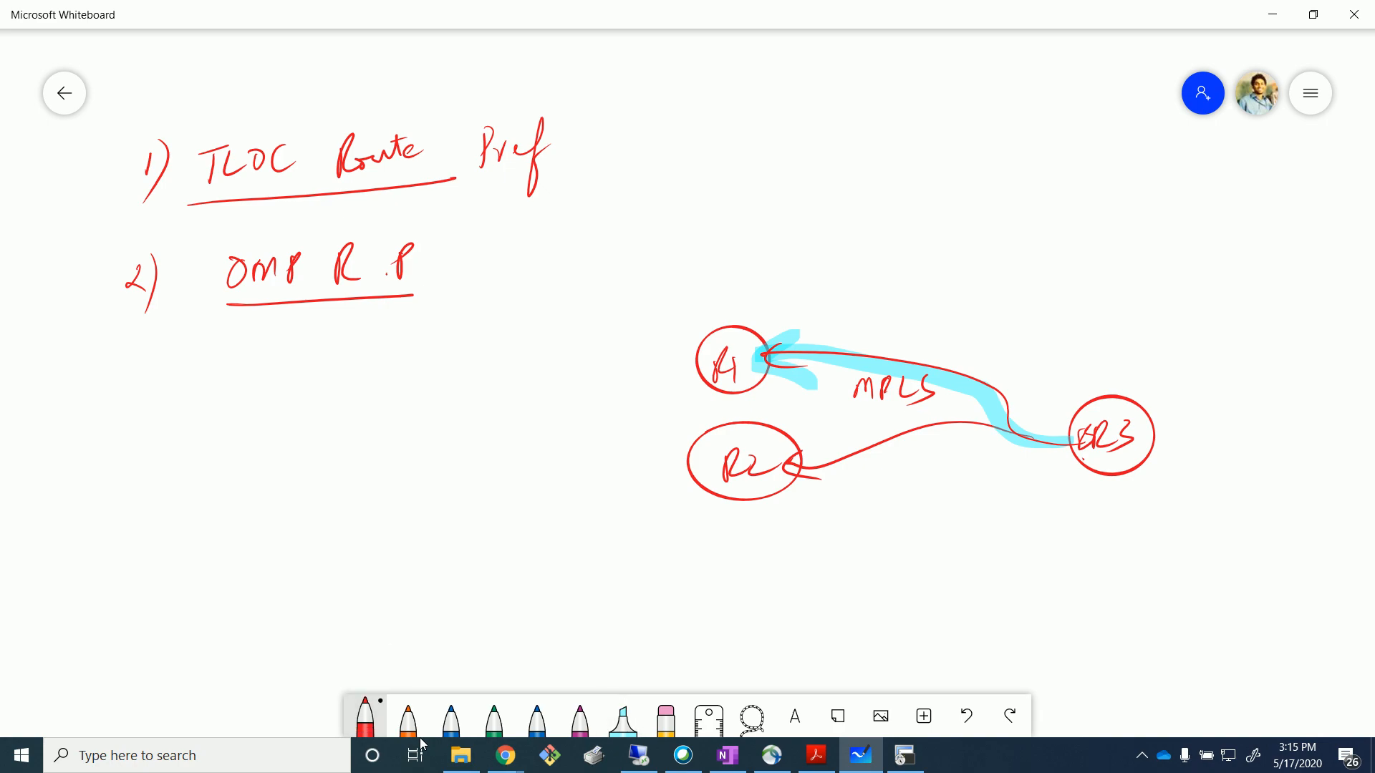
Write '3) Restrict' followed by an arrow, an X and 'mpls'.
{"action": "left_click_drag", "start_coordinate": [141, 386], "coordinate": [148, 451]}
{"action": "mouse_move", "coordinate": [215, 369]}
{"action": "left_mouse_down"}
{"action": "mouse_move", "coordinate": [238, 411]}
{"action": "mouse_move", "coordinate": [272, 412]}
{"action": "left_mouse_up"}
{"action": "mouse_move", "coordinate": [273, 401]}
{"action": "left_mouse_down"}
{"action": "mouse_move", "coordinate": [338, 401]}
{"action": "mouse_move", "coordinate": [361, 373]}
{"action": "left_mouse_up"}
{"action": "left_click", "coordinate": [302, 371]}
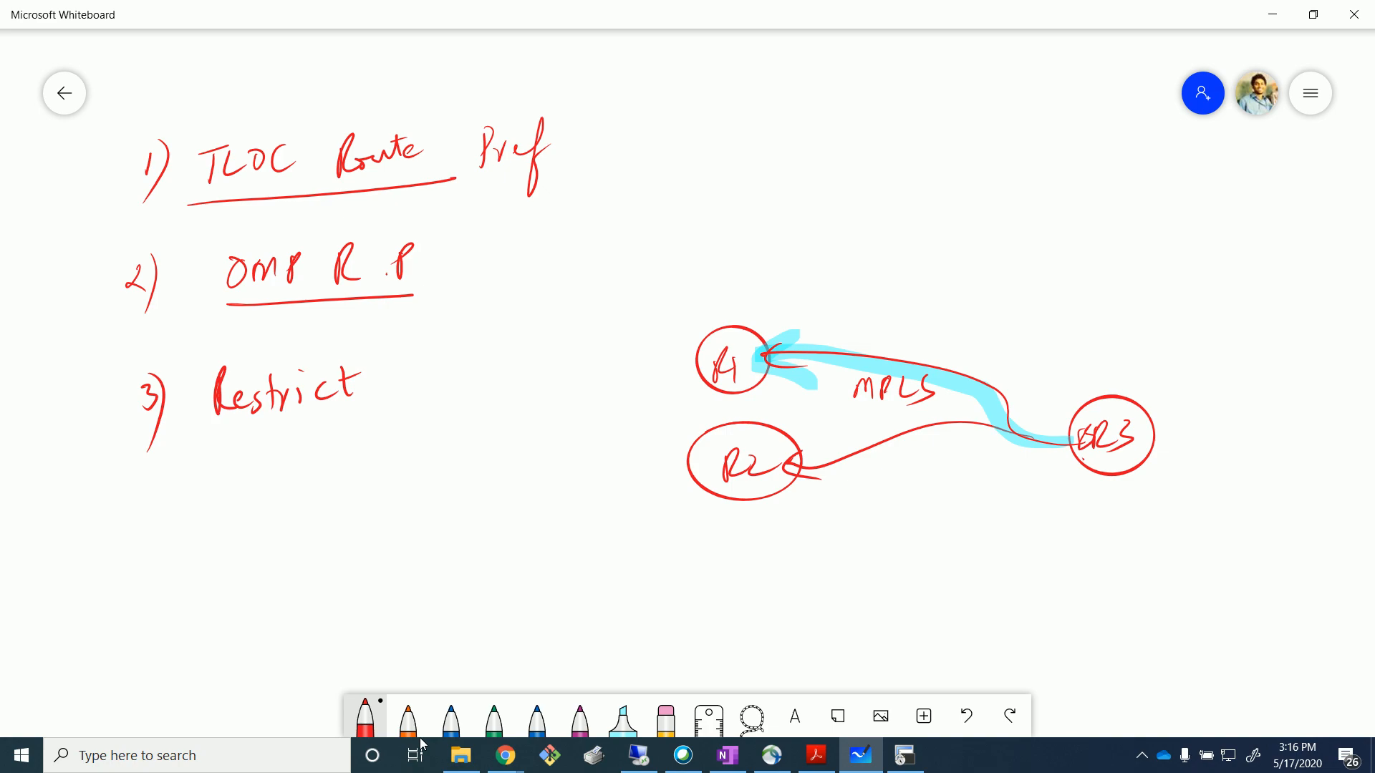
{"action": "left_click_drag", "start_coordinate": [375, 385], "coordinate": [415, 378]}
{"action": "left_click_drag", "start_coordinate": [399, 366], "coordinate": [402, 387]}
{"action": "mouse_move", "coordinate": [466, 349]}
{"action": "left_mouse_down"}
{"action": "mouse_move", "coordinate": [507, 387]}
{"action": "mouse_move", "coordinate": [481, 398]}
{"action": "left_mouse_up"}
{"action": "left_click_drag", "start_coordinate": [432, 342], "coordinate": [471, 319]}
{"action": "mouse_move", "coordinate": [532, 408]}
{"action": "left_mouse_down"}
{"action": "mouse_move", "coordinate": [555, 379]}
{"action": "mouse_move", "coordinate": [573, 387]}
{"action": "left_mouse_up"}
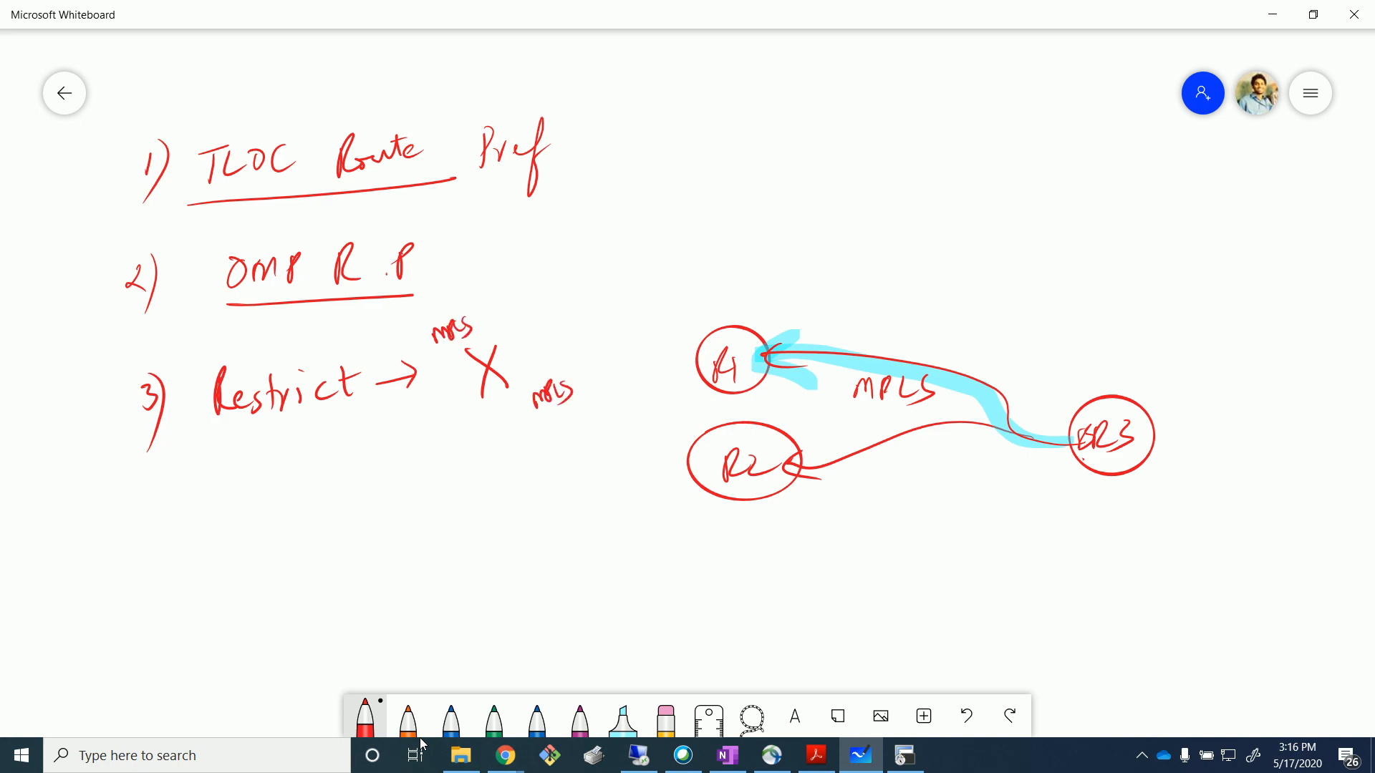
Write '4) Weight' with an arrow after it.
{"action": "left_click_drag", "start_coordinate": [146, 512], "coordinate": [152, 544]}
{"action": "left_click_drag", "start_coordinate": [156, 512], "coordinate": [163, 580]}
{"action": "mouse_move", "coordinate": [224, 505]}
{"action": "left_mouse_down"}
{"action": "mouse_move", "coordinate": [290, 515]}
{"action": "mouse_move", "coordinate": [295, 544]}
{"action": "left_mouse_up"}
{"action": "left_click_drag", "start_coordinate": [308, 487], "coordinate": [336, 527]}
{"action": "left_click_drag", "start_coordinate": [328, 498], "coordinate": [348, 488]}
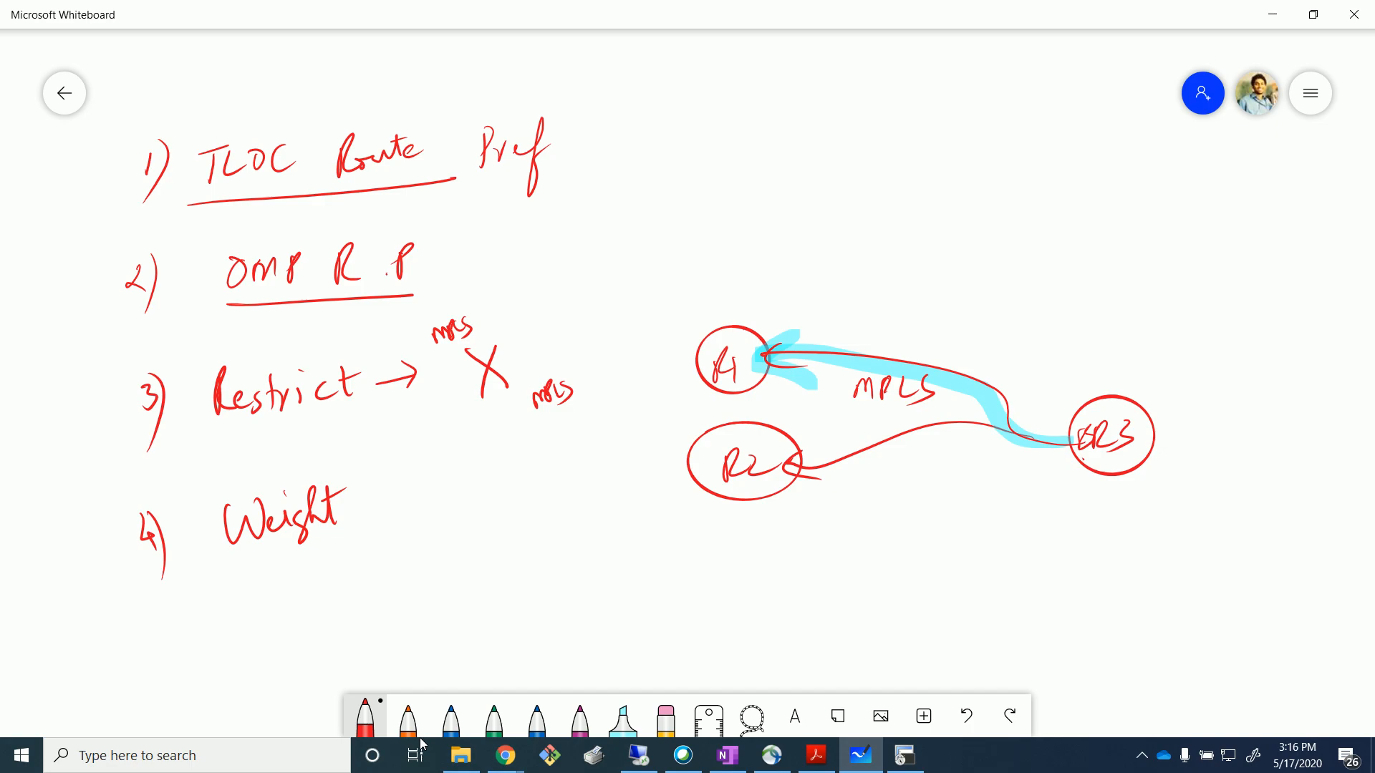
{"action": "mouse_move", "coordinate": [360, 525]}
{"action": "left_mouse_down"}
{"action": "mouse_move", "coordinate": [417, 517]}
{"action": "mouse_move", "coordinate": [401, 539]}
{"action": "left_mouse_up"}
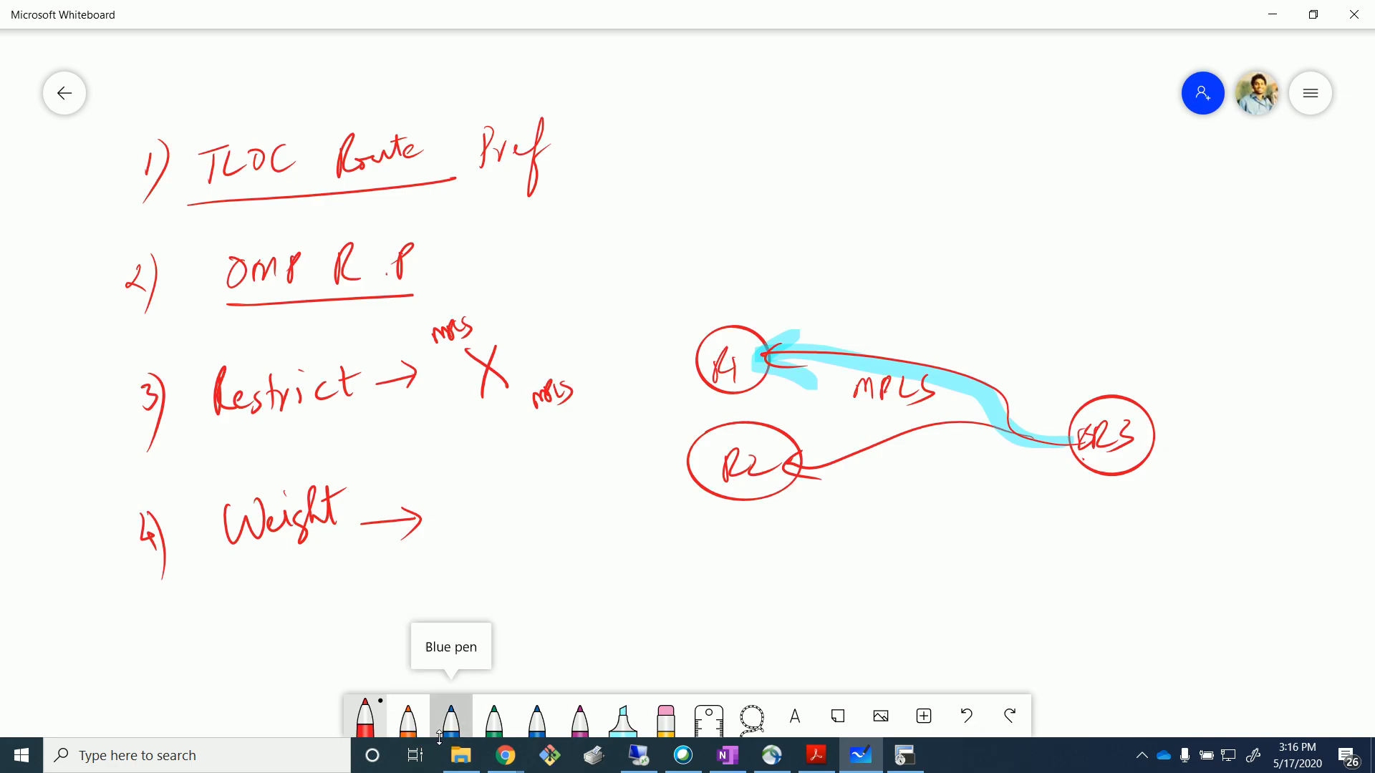
Group items 1–2 and 3–4 with blue braces labelled CP and template.
{"action": "left_click", "coordinate": [440, 735]}
{"action": "mouse_move", "coordinate": [74, 141]}
{"action": "left_mouse_down"}
{"action": "mouse_move", "coordinate": [63, 197]}
{"action": "mouse_move", "coordinate": [96, 290]}
{"action": "mouse_move", "coordinate": [33, 304]}
{"action": "mouse_move", "coordinate": [43, 288]}
{"action": "left_mouse_up"}
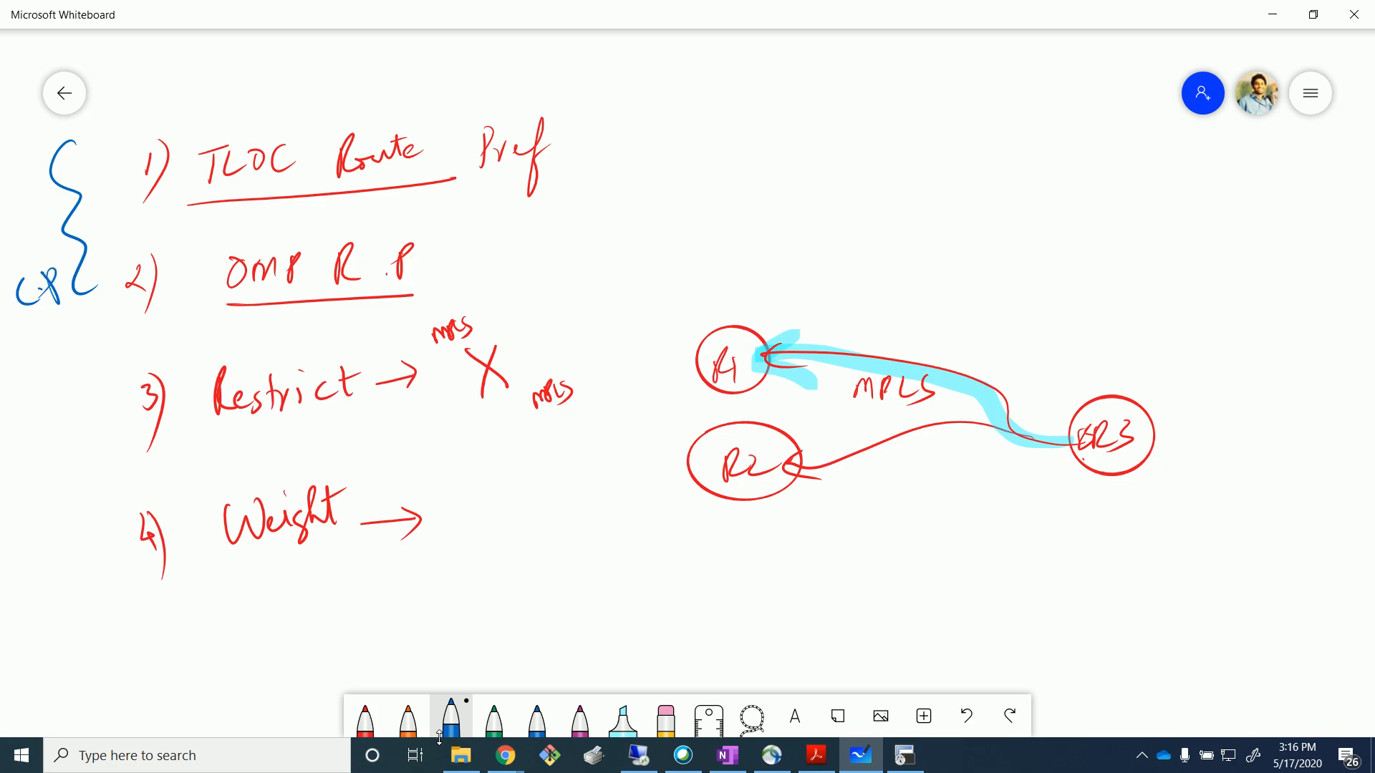
{"action": "mouse_move", "coordinate": [91, 406]}
{"action": "left_mouse_down"}
{"action": "mouse_move", "coordinate": [79, 417]}
{"action": "mouse_move", "coordinate": [111, 572]}
{"action": "left_mouse_up"}
{"action": "mouse_move", "coordinate": [20, 546]}
{"action": "left_mouse_down"}
{"action": "mouse_move", "coordinate": [25, 564]}
{"action": "mouse_move", "coordinate": [66, 580]}
{"action": "mouse_move", "coordinate": [85, 533]}
{"action": "left_mouse_up"}
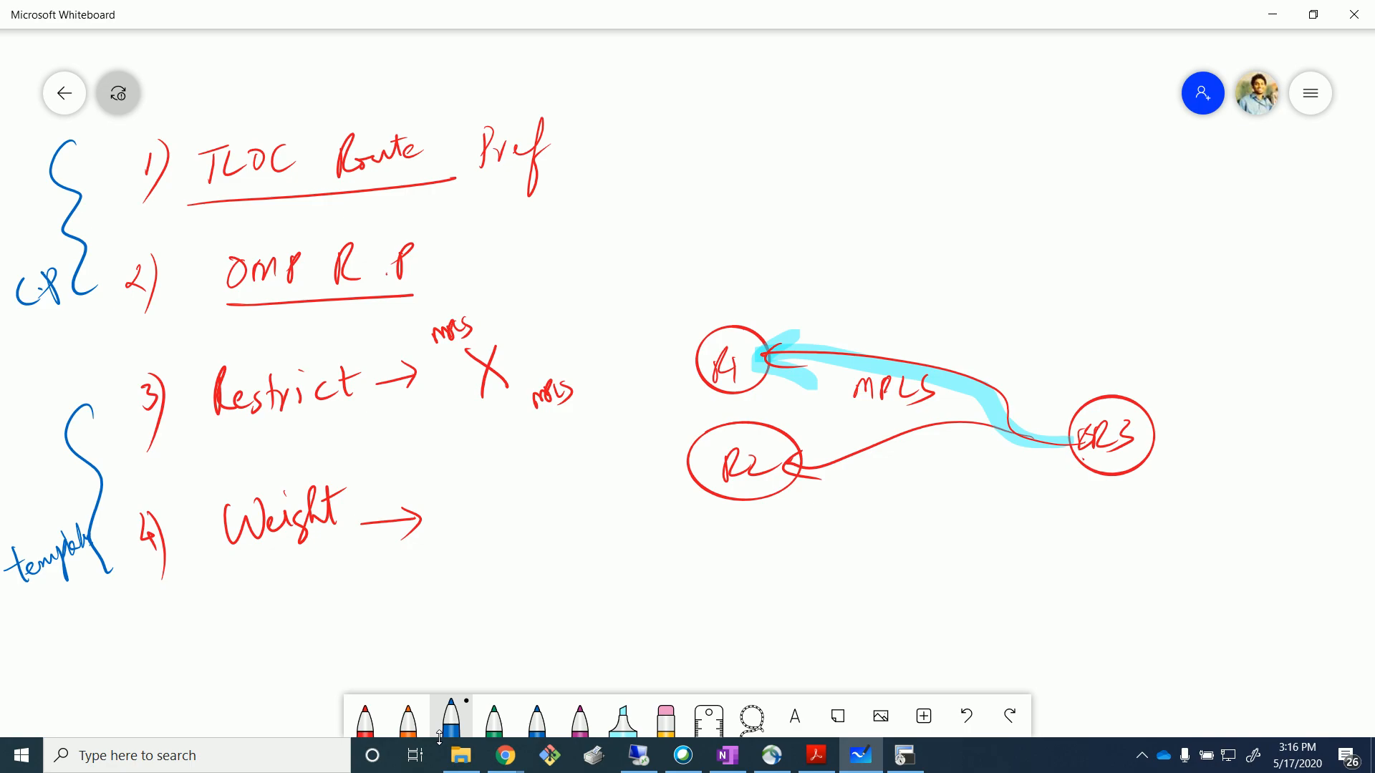
{"action": "left_click_drag", "start_coordinate": [17, 348], "coordinate": [83, 309]}
{"action": "left_click_drag", "start_coordinate": [22, 351], "coordinate": [93, 316]}
{"action": "key", "text": "alt+Tab"}
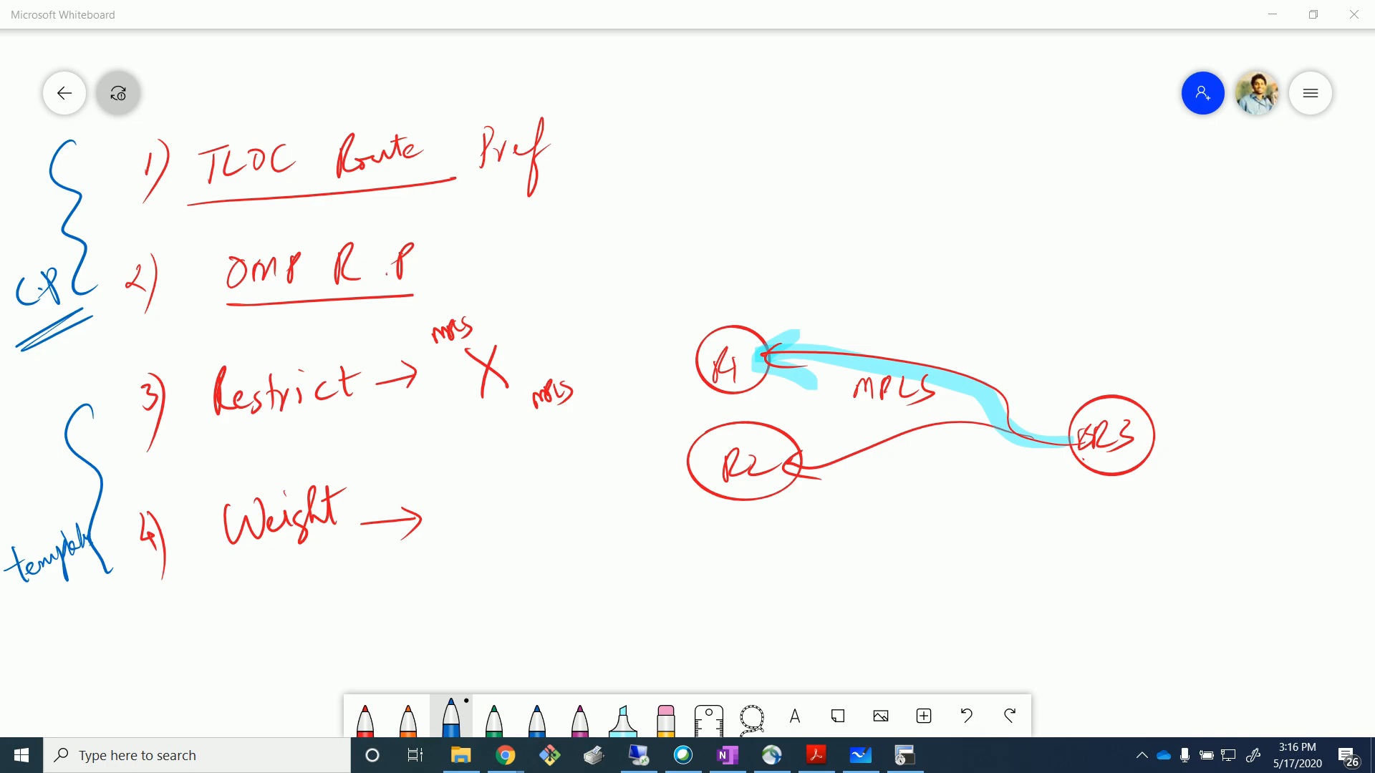